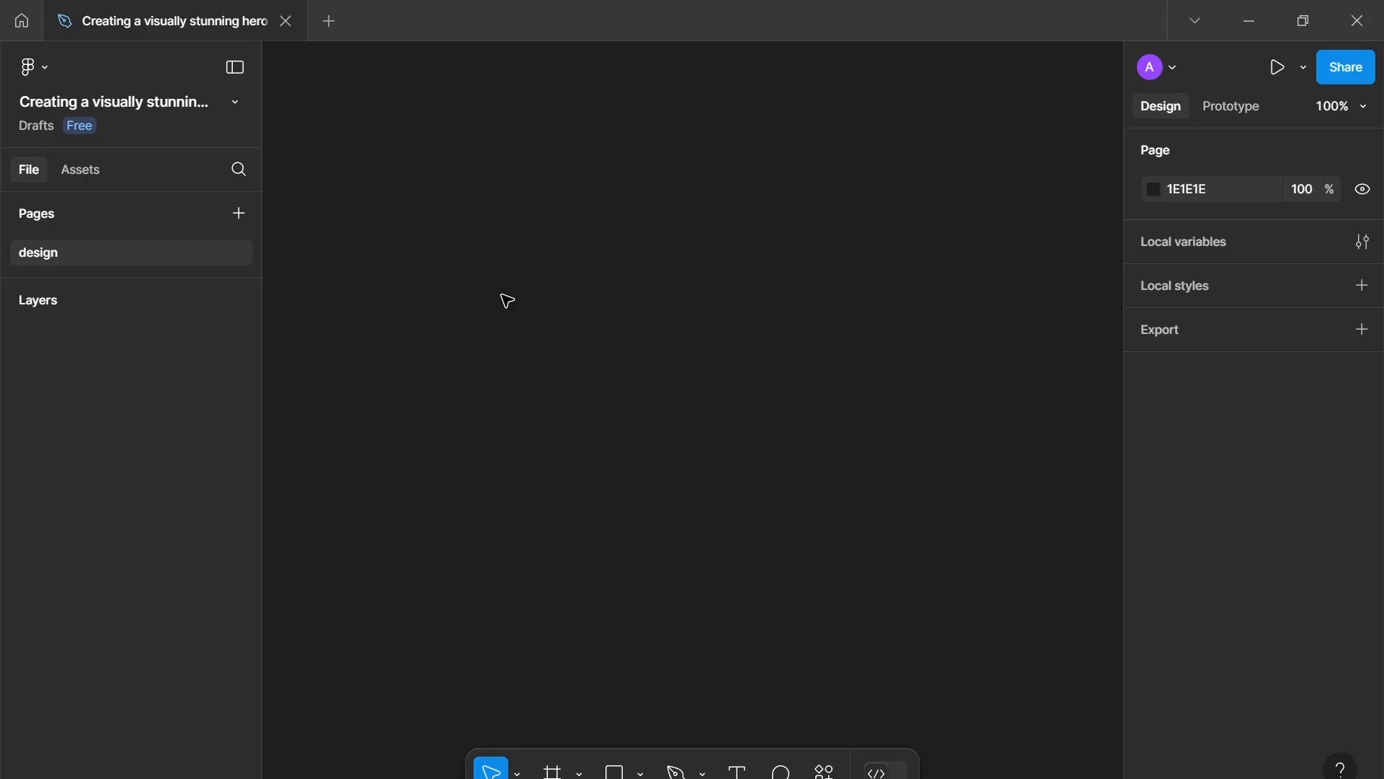
# - Create a Desktop preset frame of 1440 × 1024 on the canvas
pyautogui.press('f')
pyautogui.click(1154, 402)
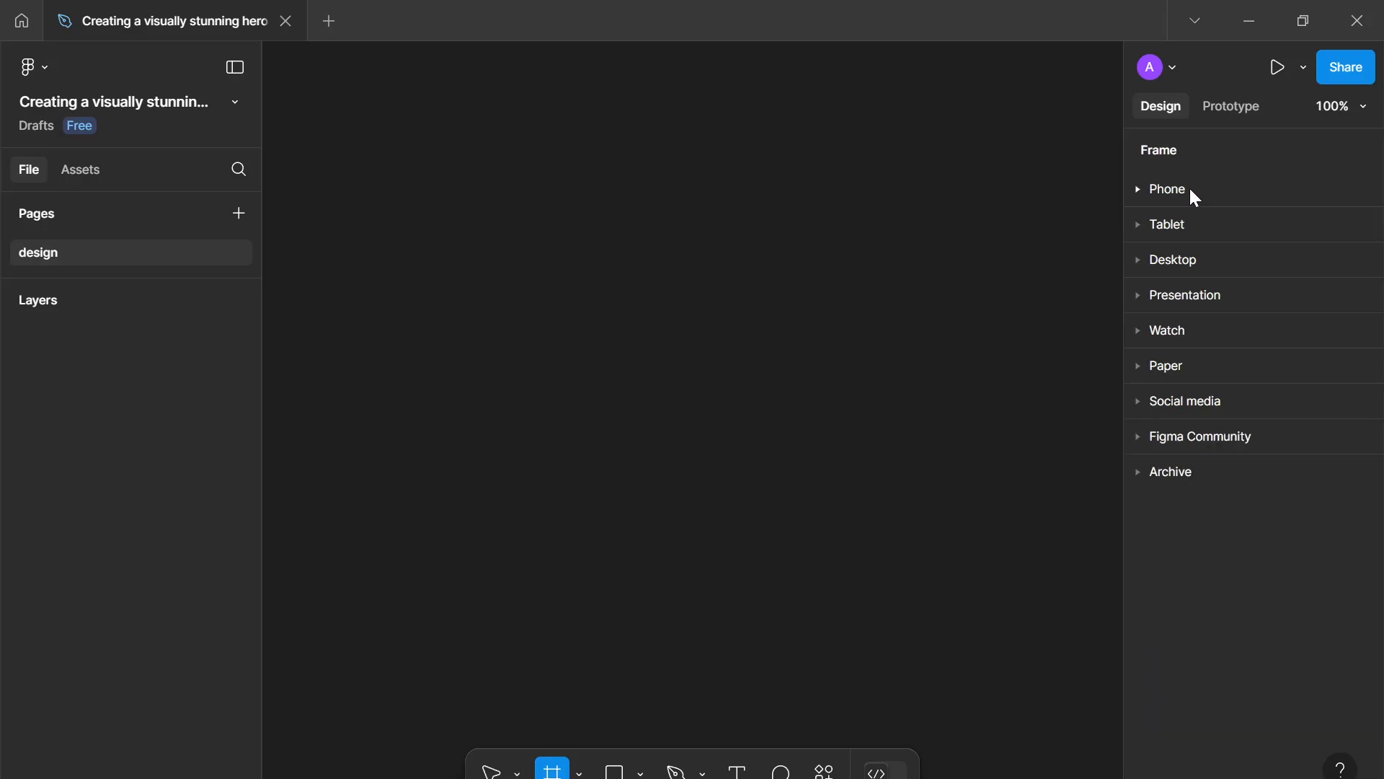
pyautogui.click(1170, 189)
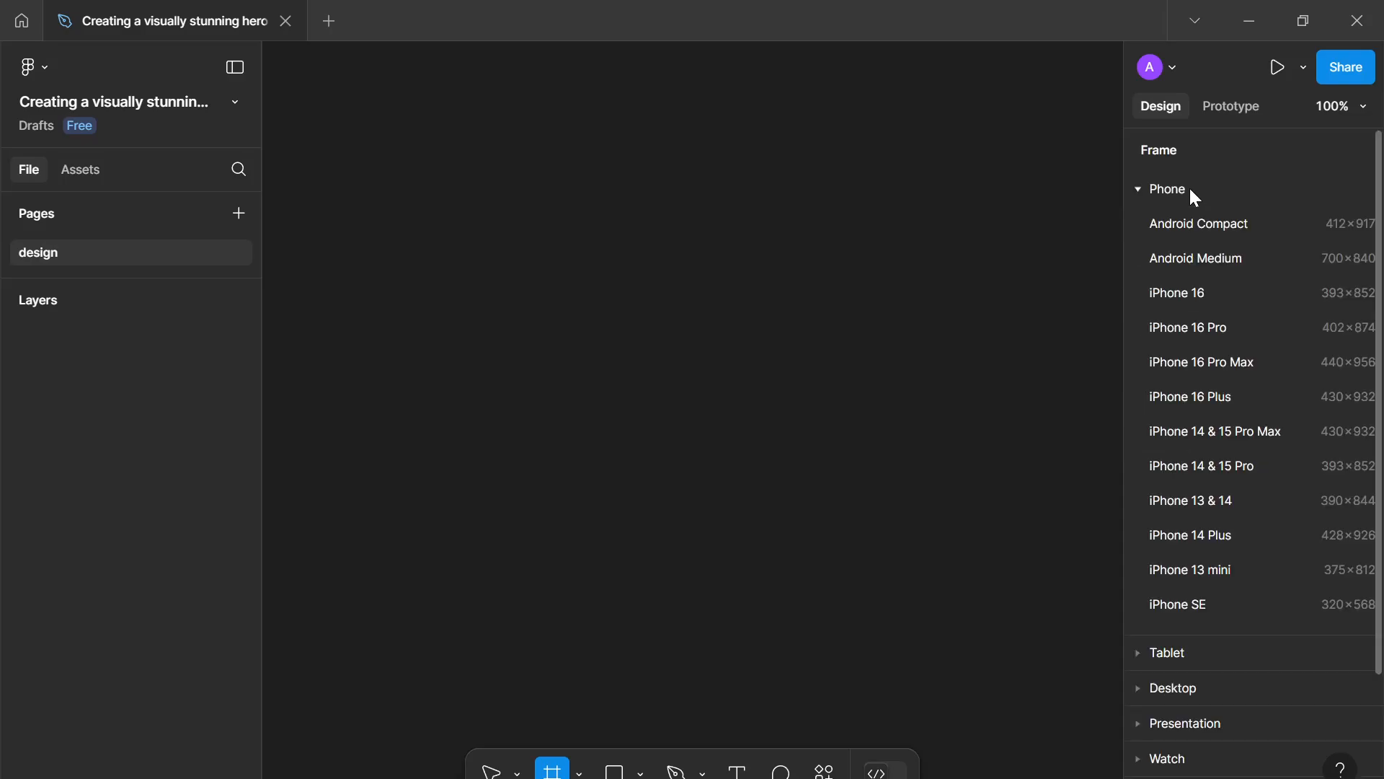
pyautogui.click(1194, 198)
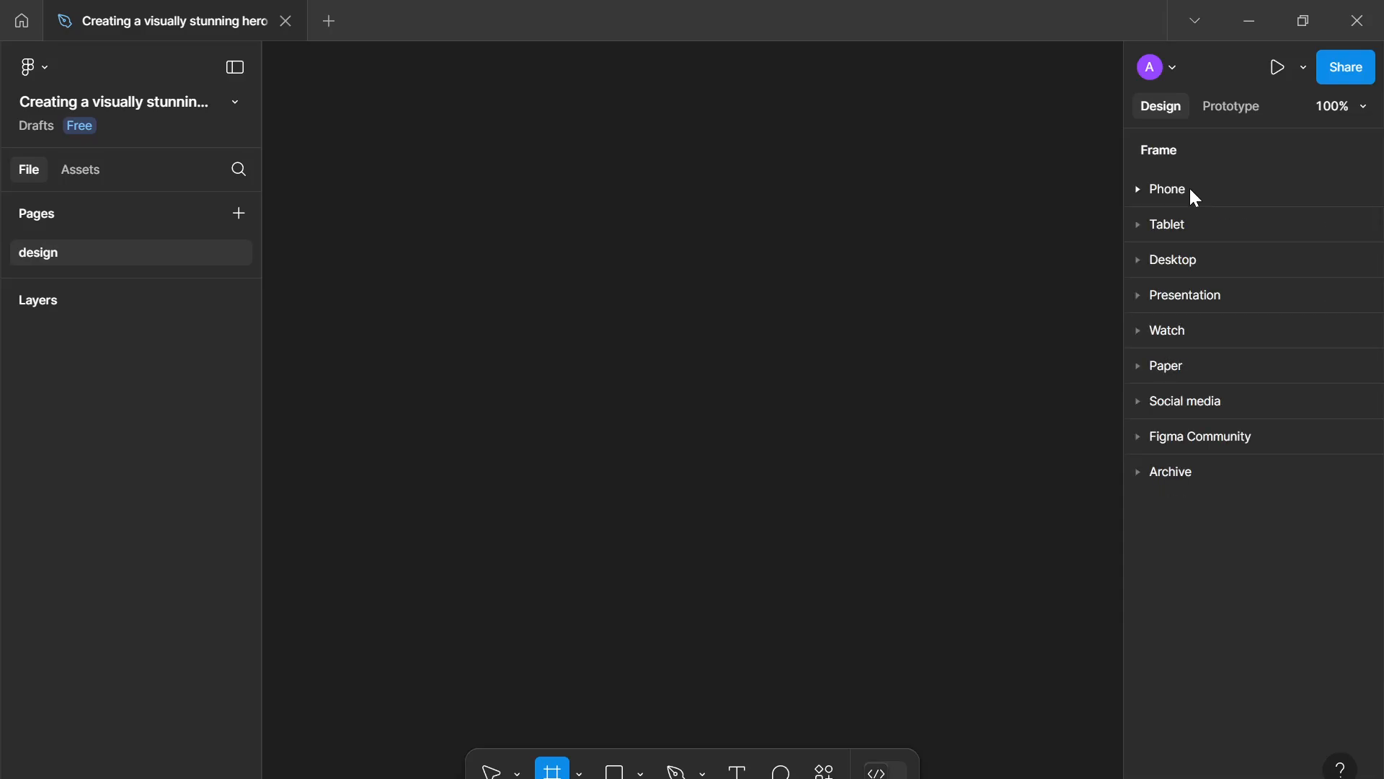
pyautogui.click(1190, 257)
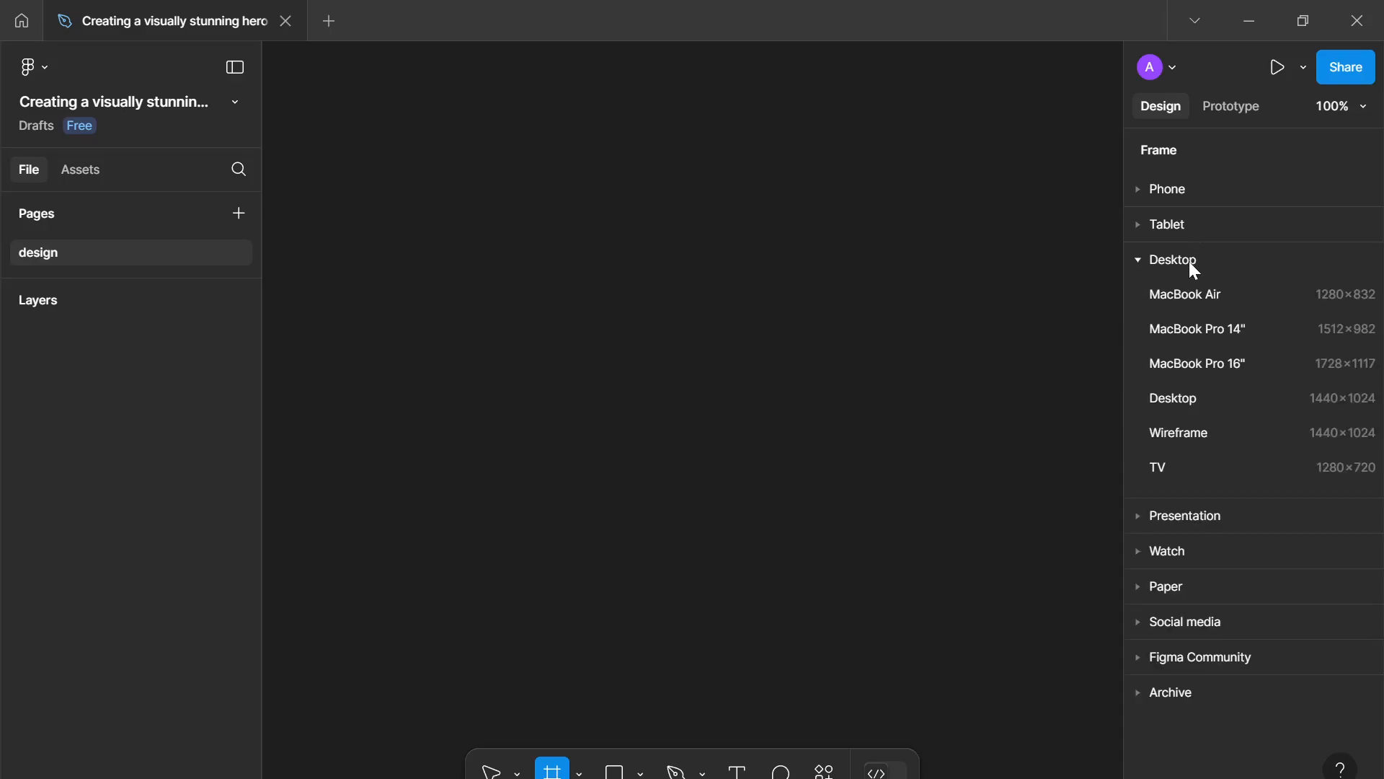
pyautogui.click(1173, 399)
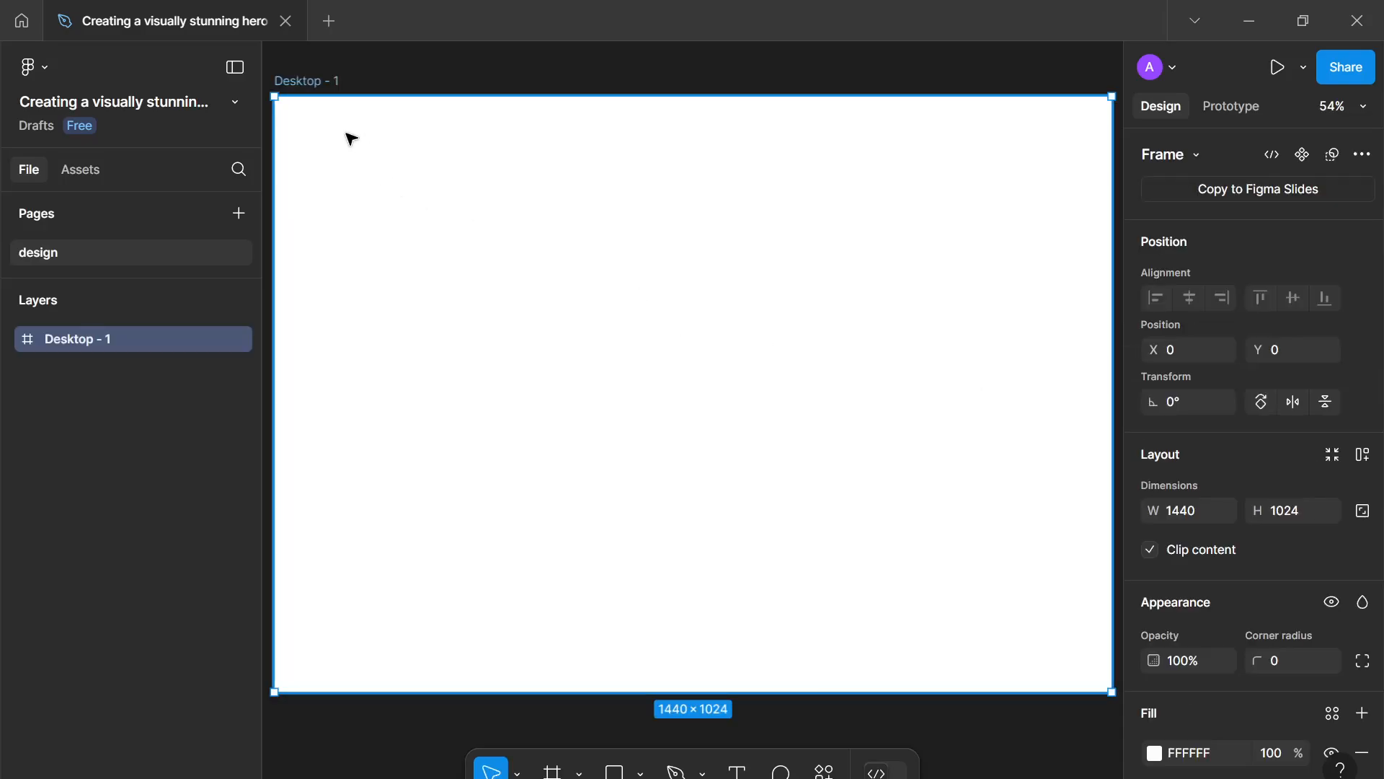
# - Rename the frame to landing--desktop
pyautogui.doubleClick(334, 81)
pyautogui.write('lan')
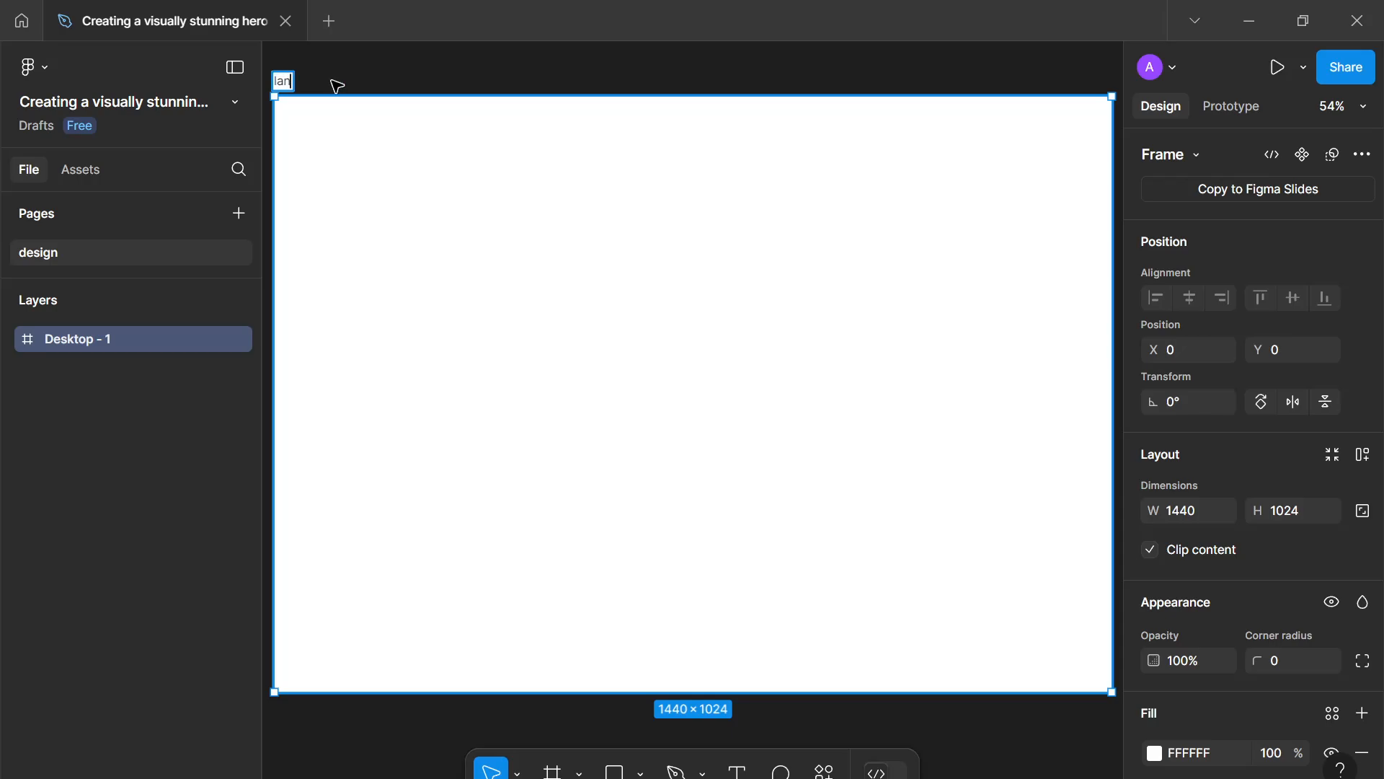
pyautogui.write('ding--desktop')
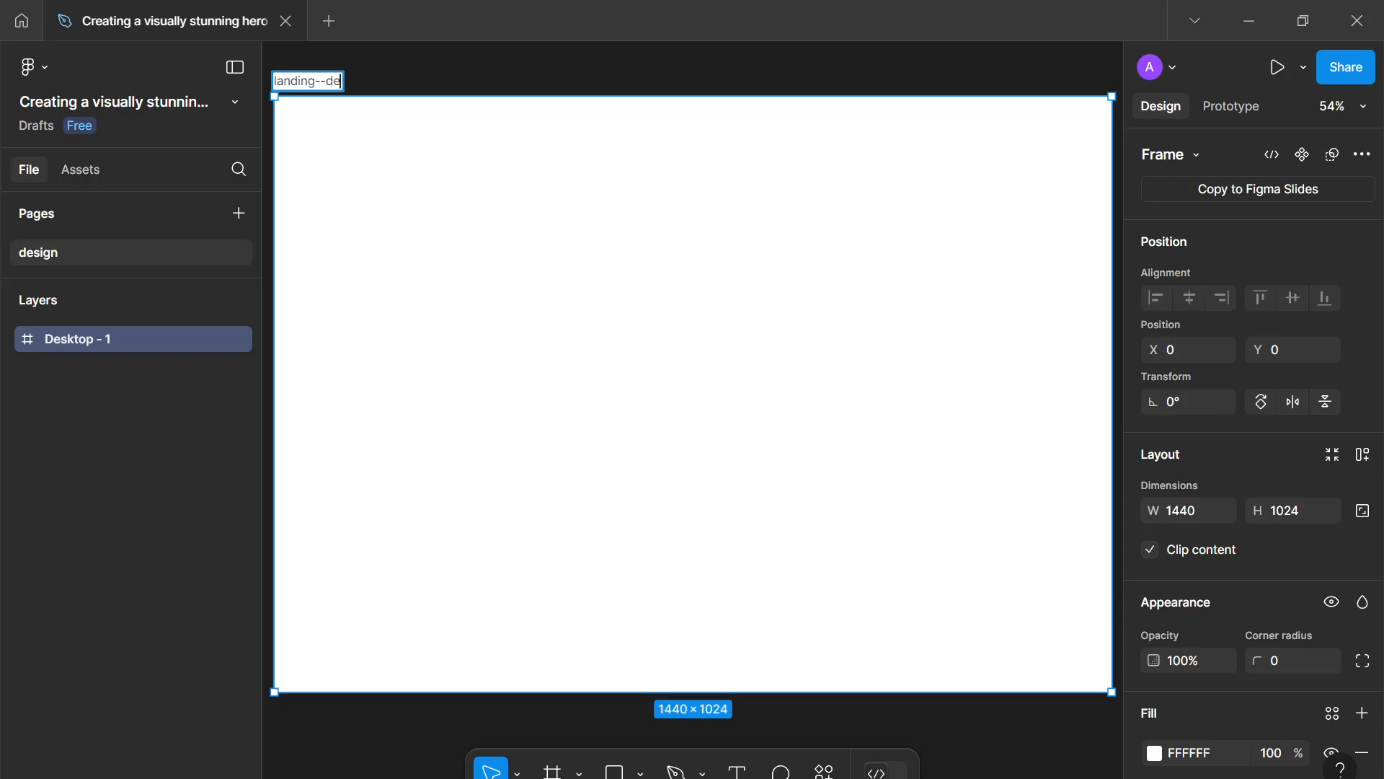
pyautogui.press('Return')
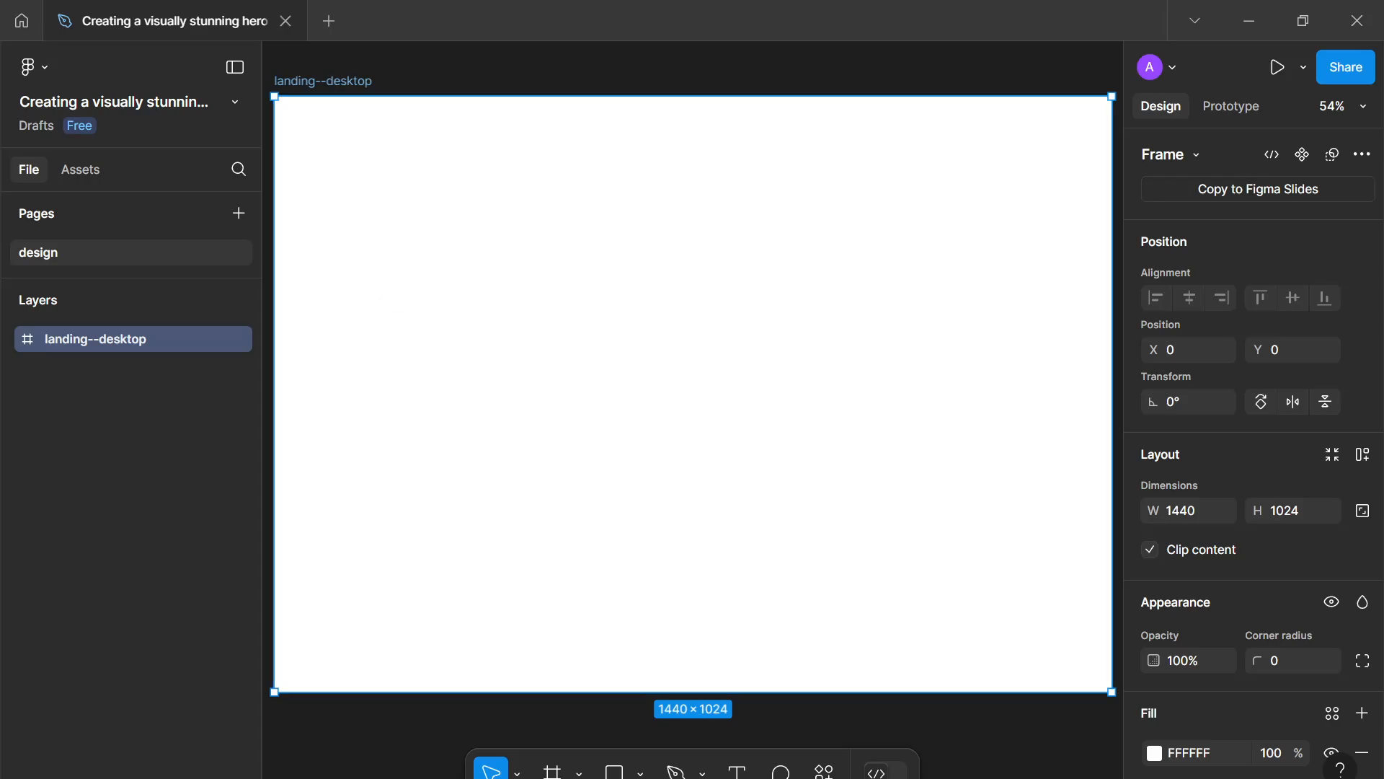
# - Set the frame's fill colour to the light grey E9E9E9
pyautogui.moveTo(510, 617); pyautogui.dragTo(514, 617)
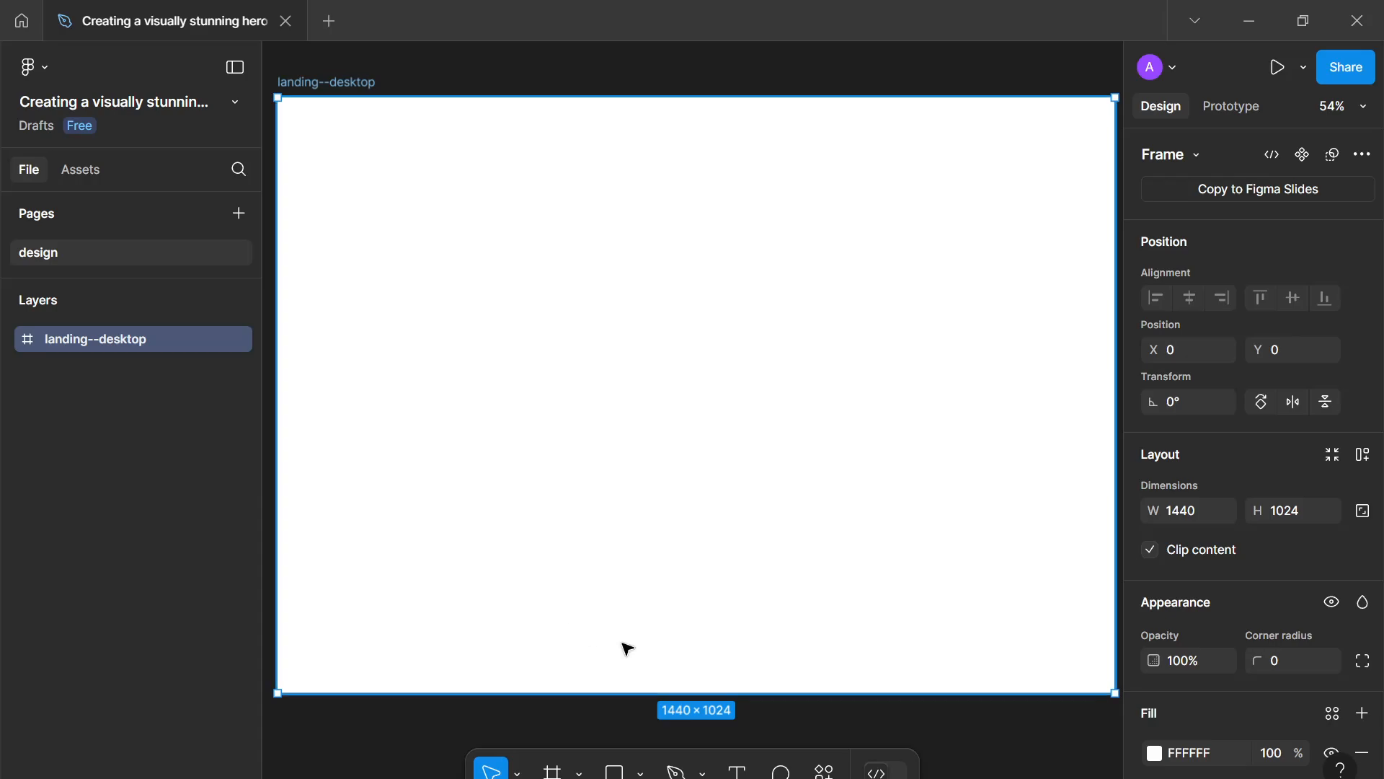
pyautogui.click(1155, 753)
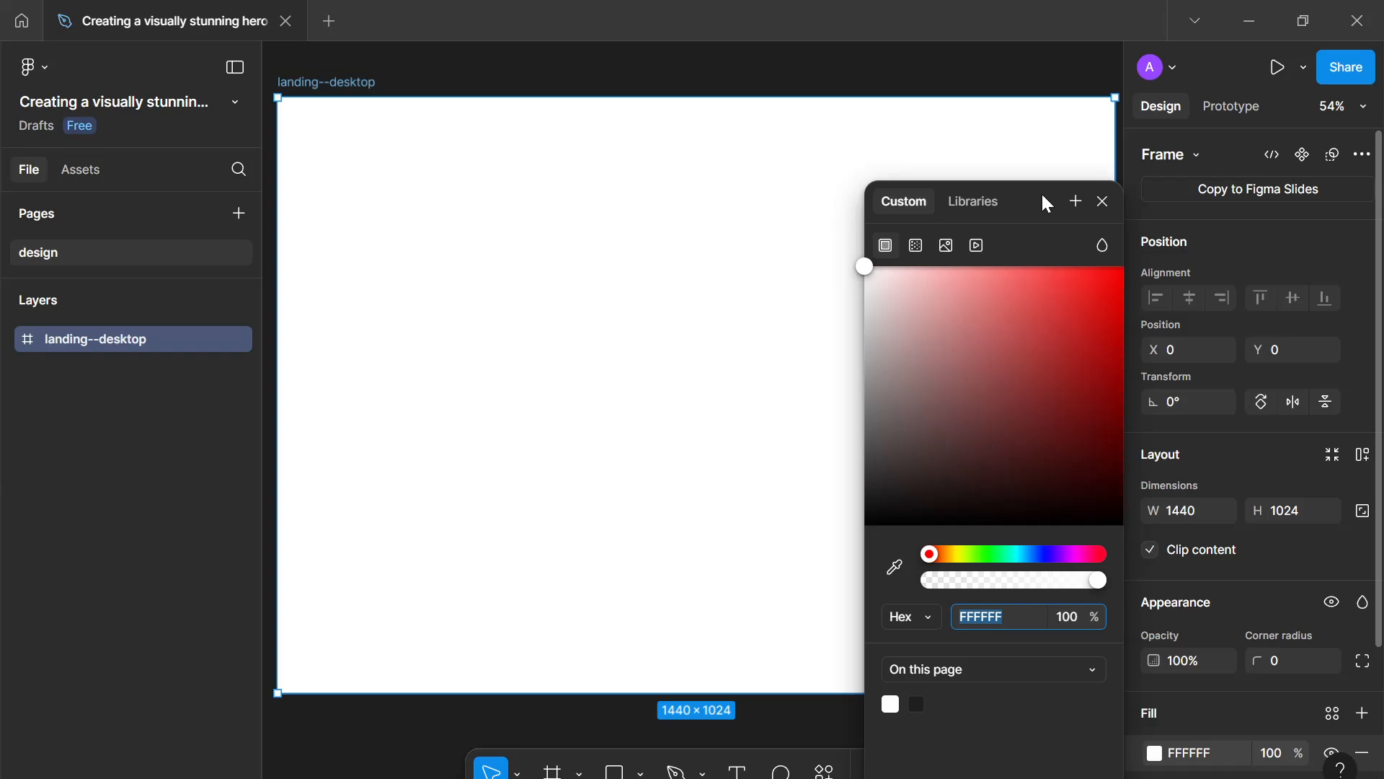
pyautogui.moveTo(1043, 195); pyautogui.dragTo(1232, 137)
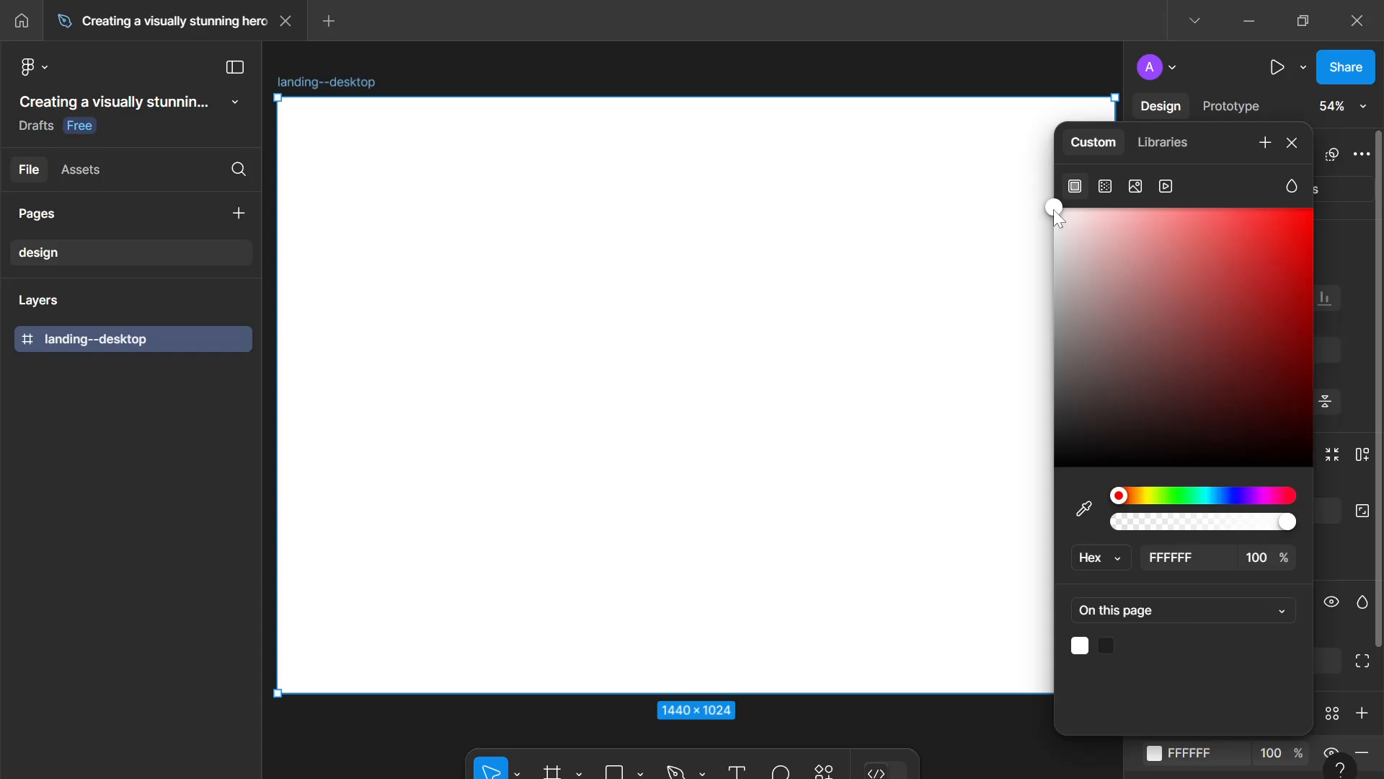
pyautogui.moveTo(1052, 216); pyautogui.dragTo(1042, 238)
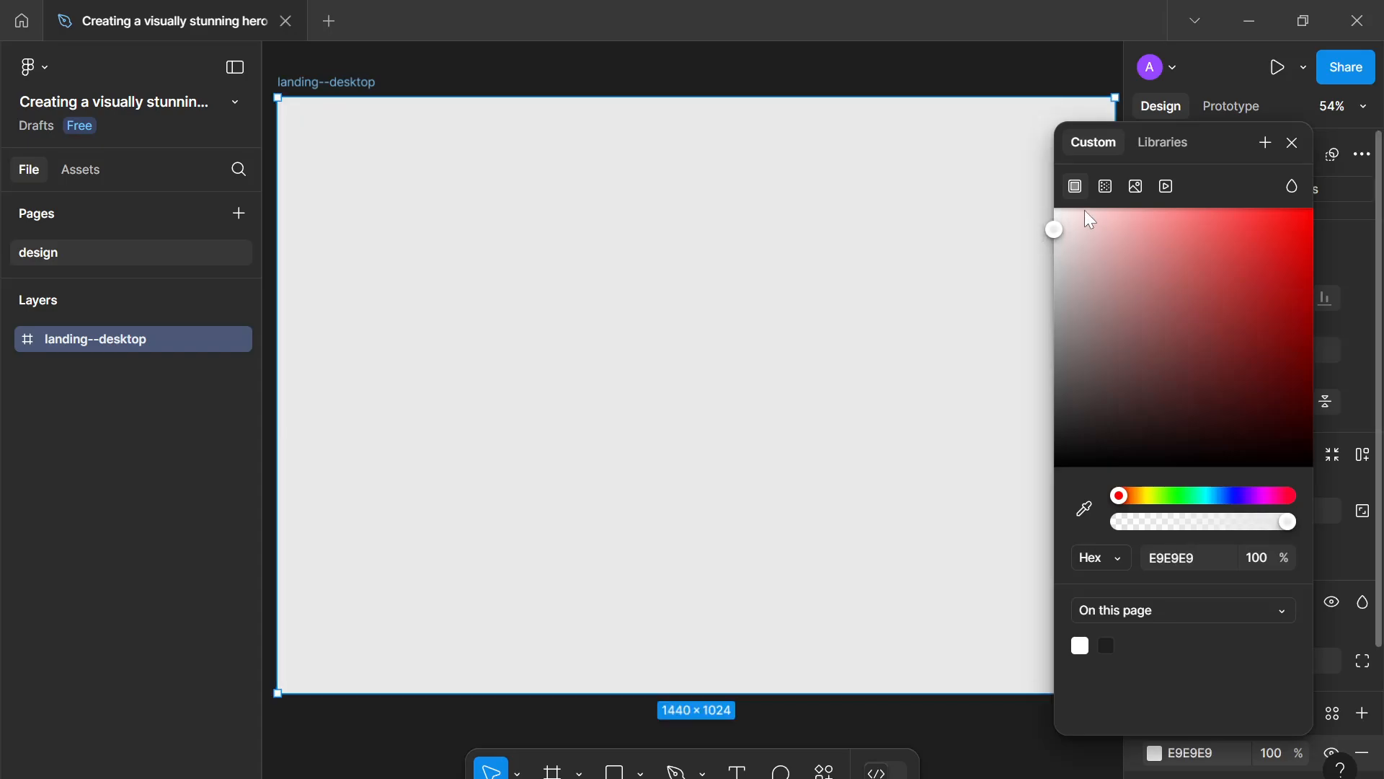
pyautogui.click(1292, 144)
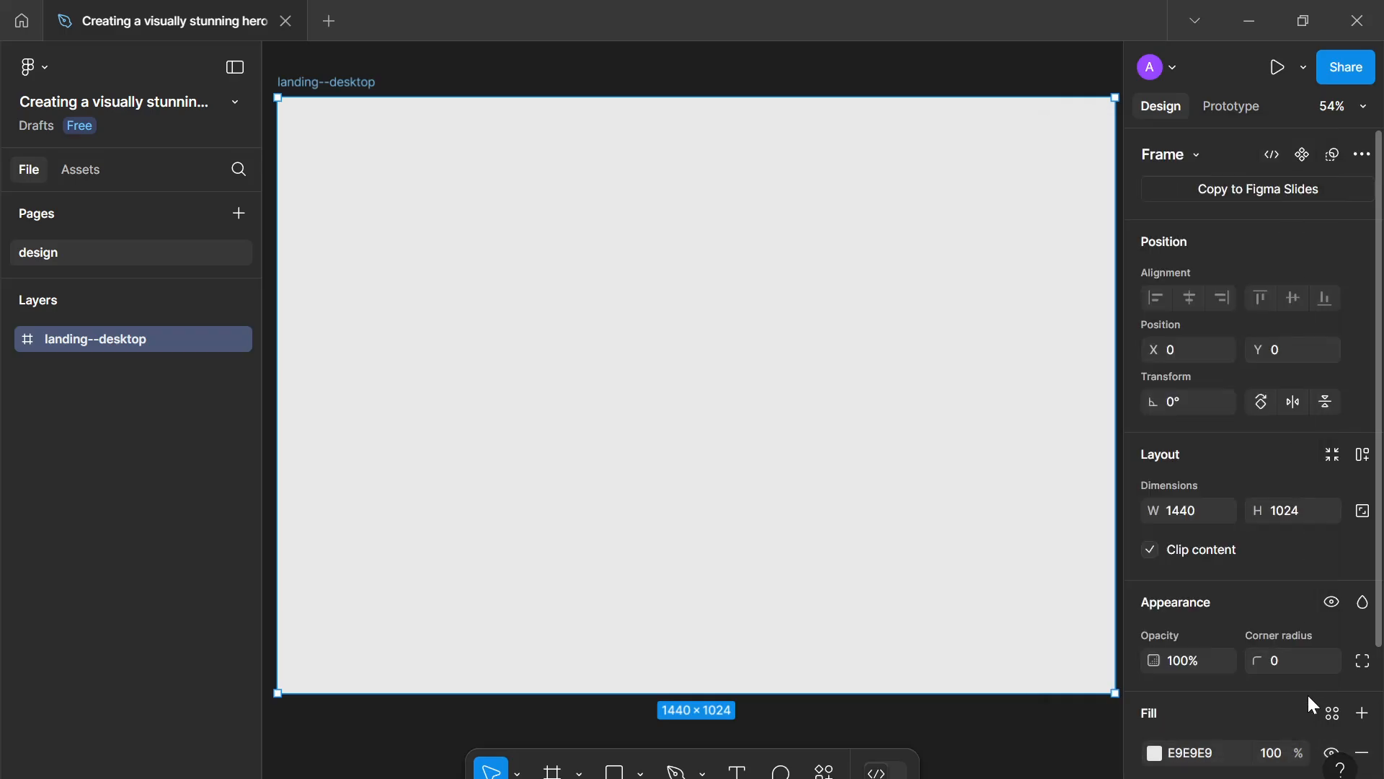
# - Save the frame's fill as a new colour style named white--800
pyautogui.click(1331, 713)
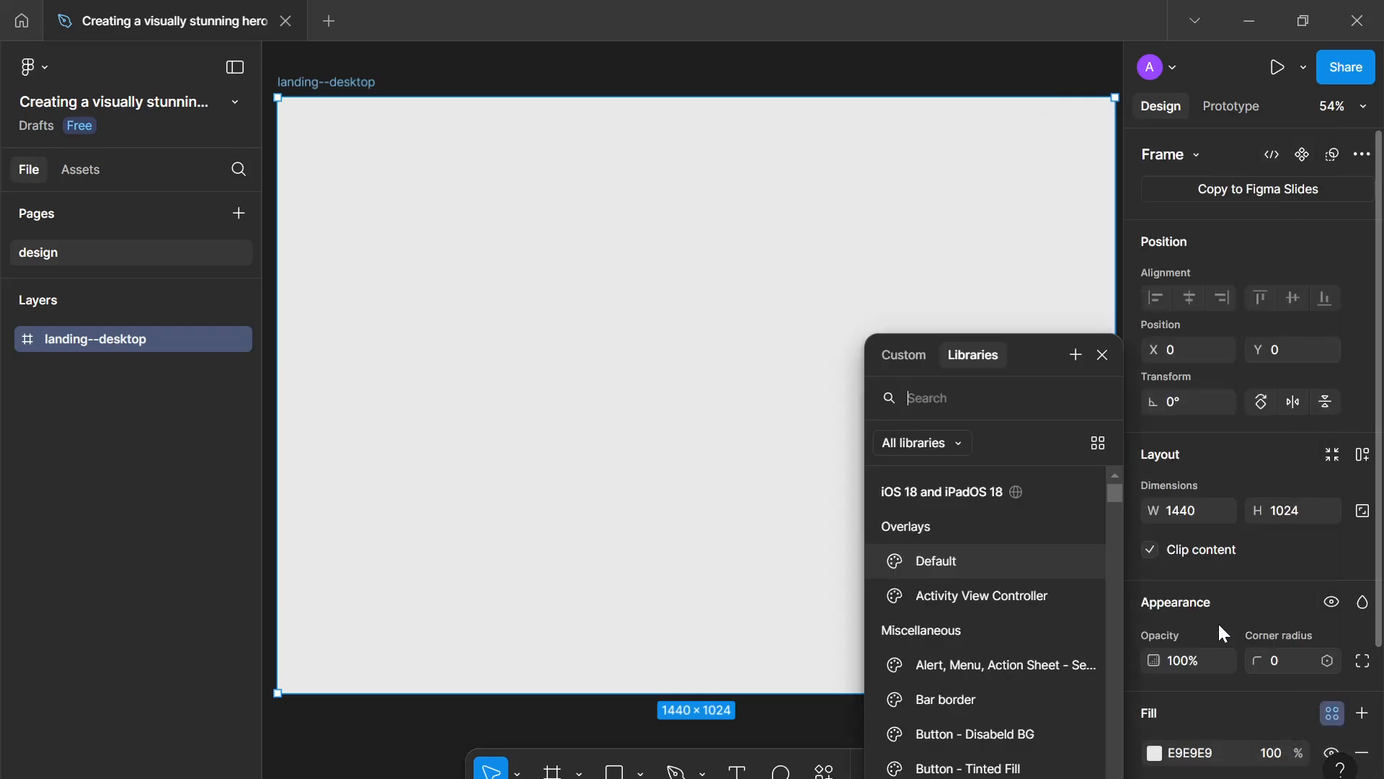
pyautogui.click(1076, 354)
pyautogui.write('w')
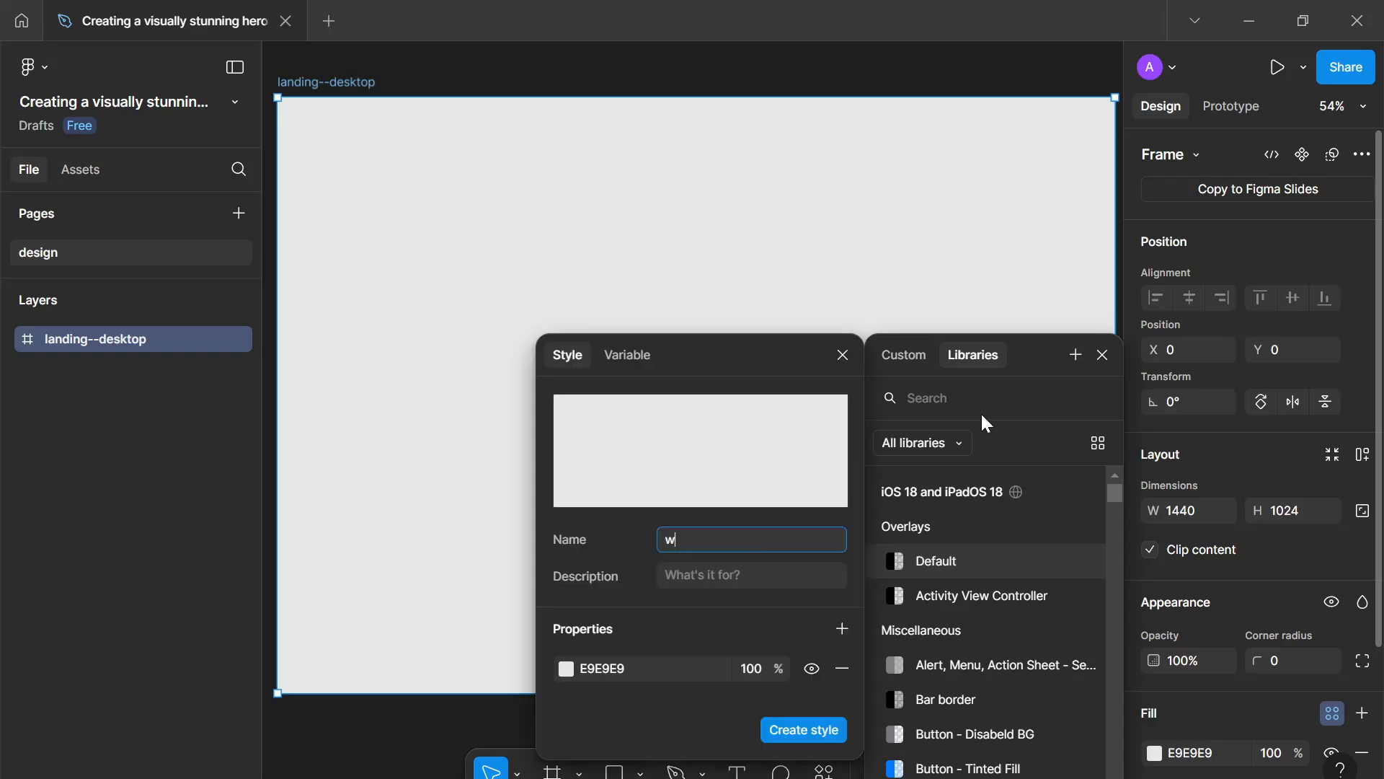
pyautogui.write('hite--800')
pyautogui.press('Return')
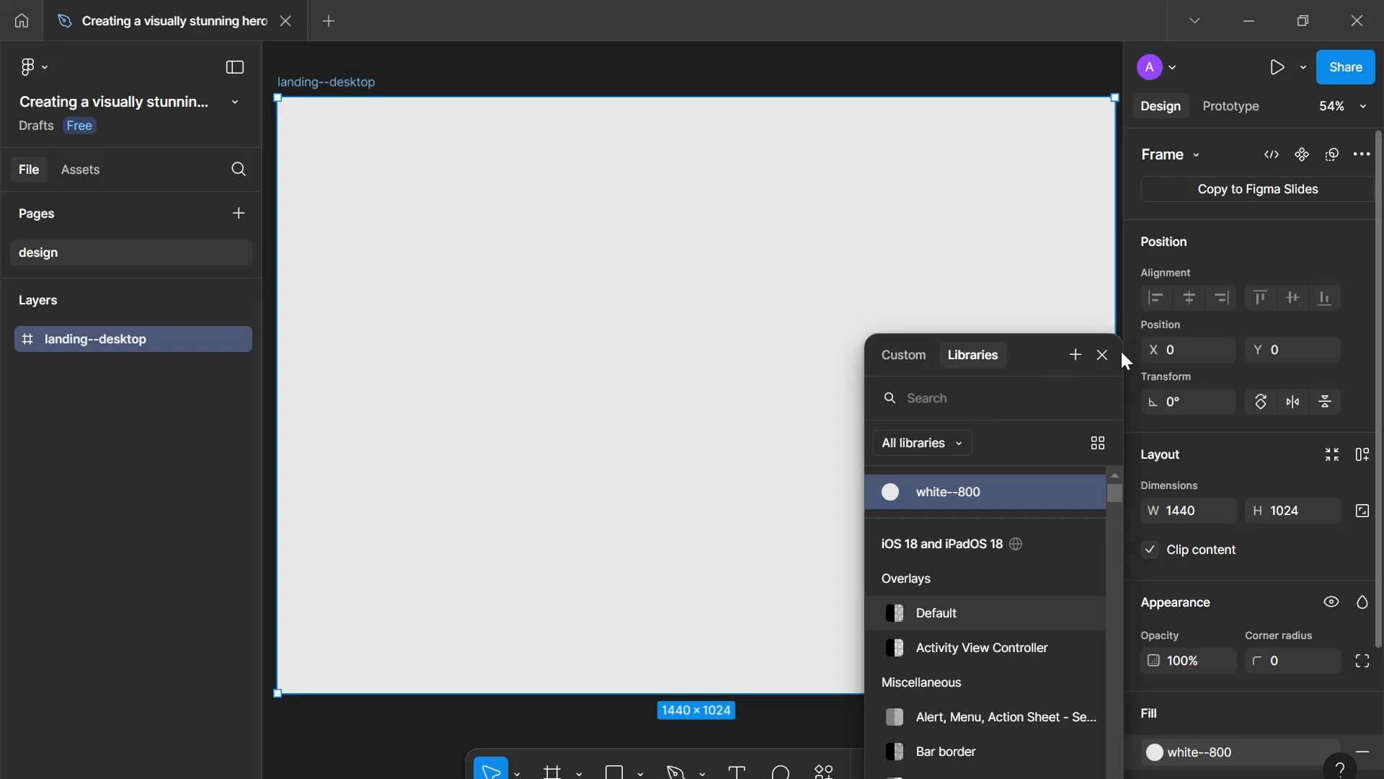
pyautogui.click(1103, 355)
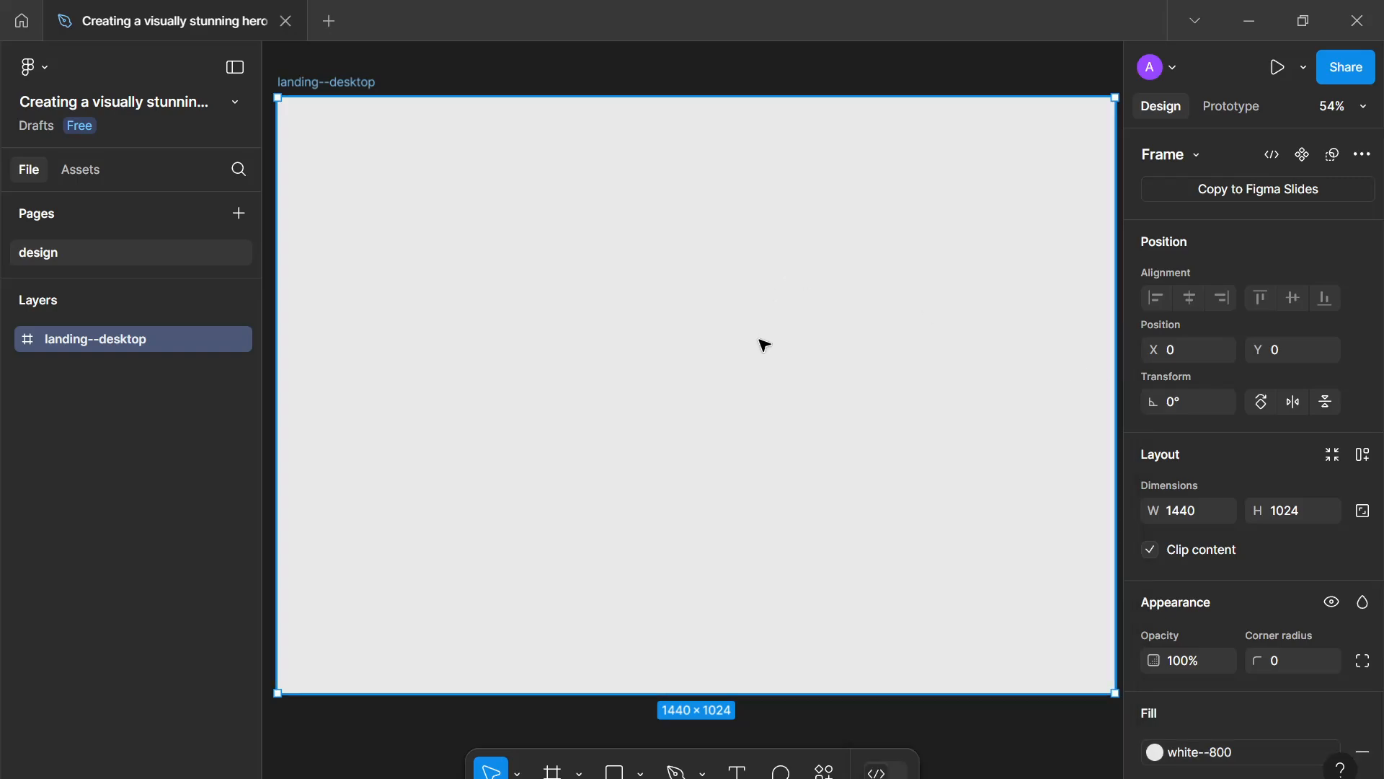
pyautogui.scroll(1, 751, 318)
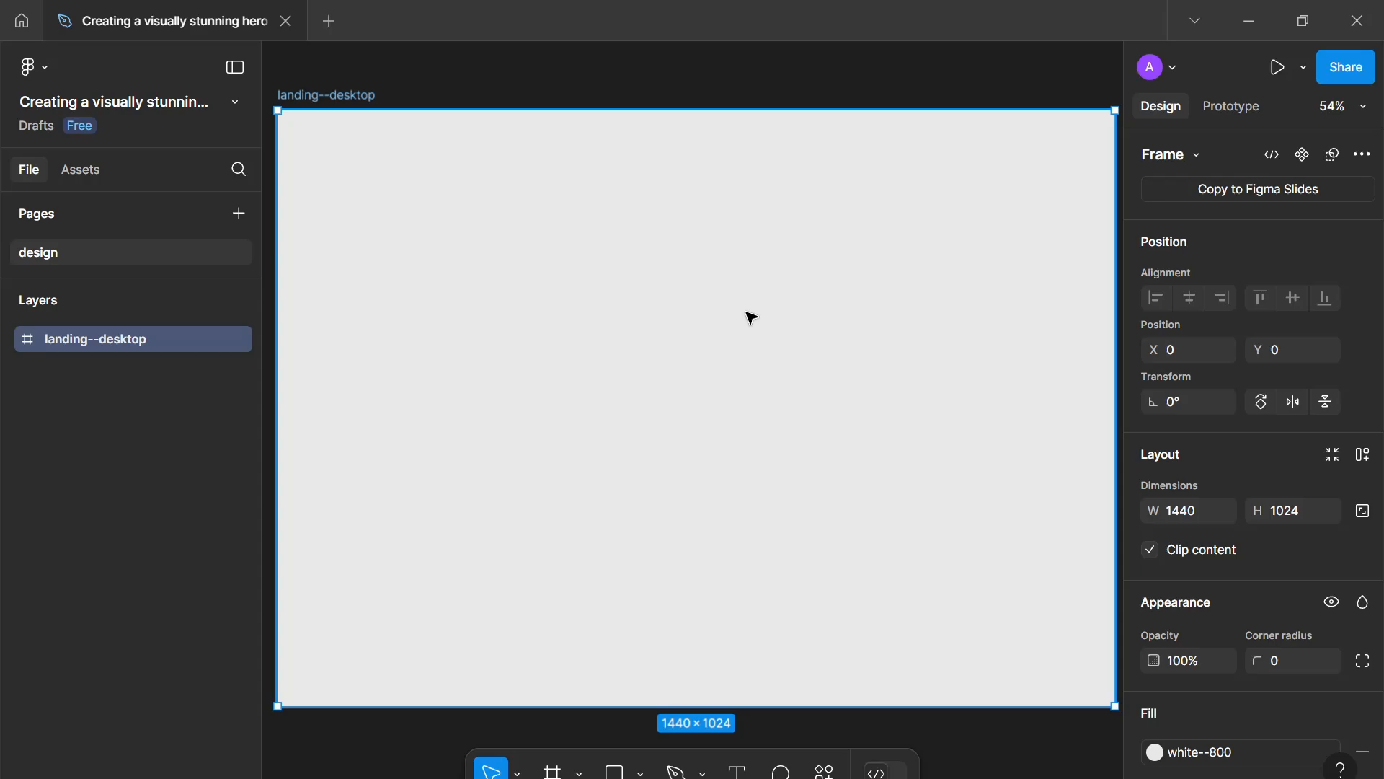
pyautogui.scroll(-1, 750, 317)
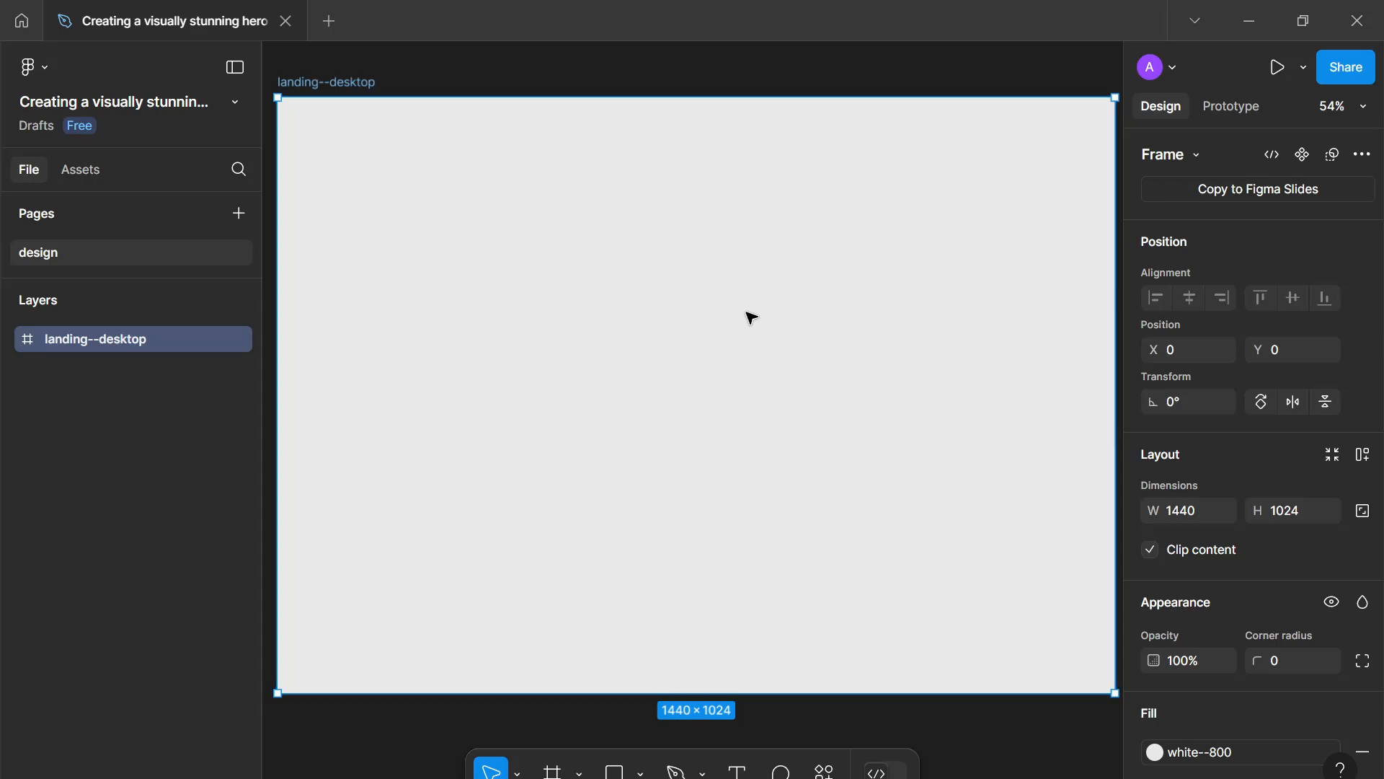
pyautogui.hscroll(-1, 750, 315)
pyautogui.press('r')
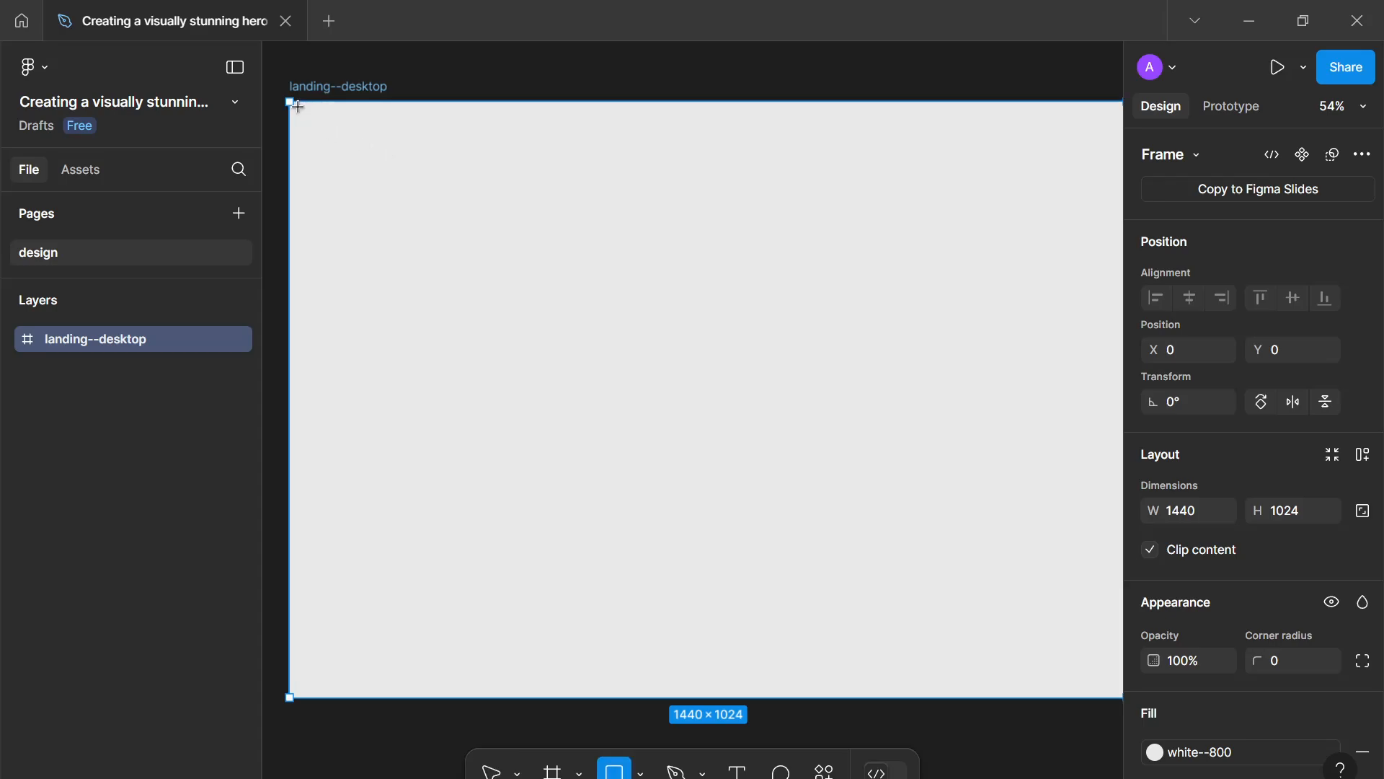
pyautogui.moveTo(300, 102); pyautogui.dragTo(1057, 182)
pyautogui.scroll(-3, 698, 282)
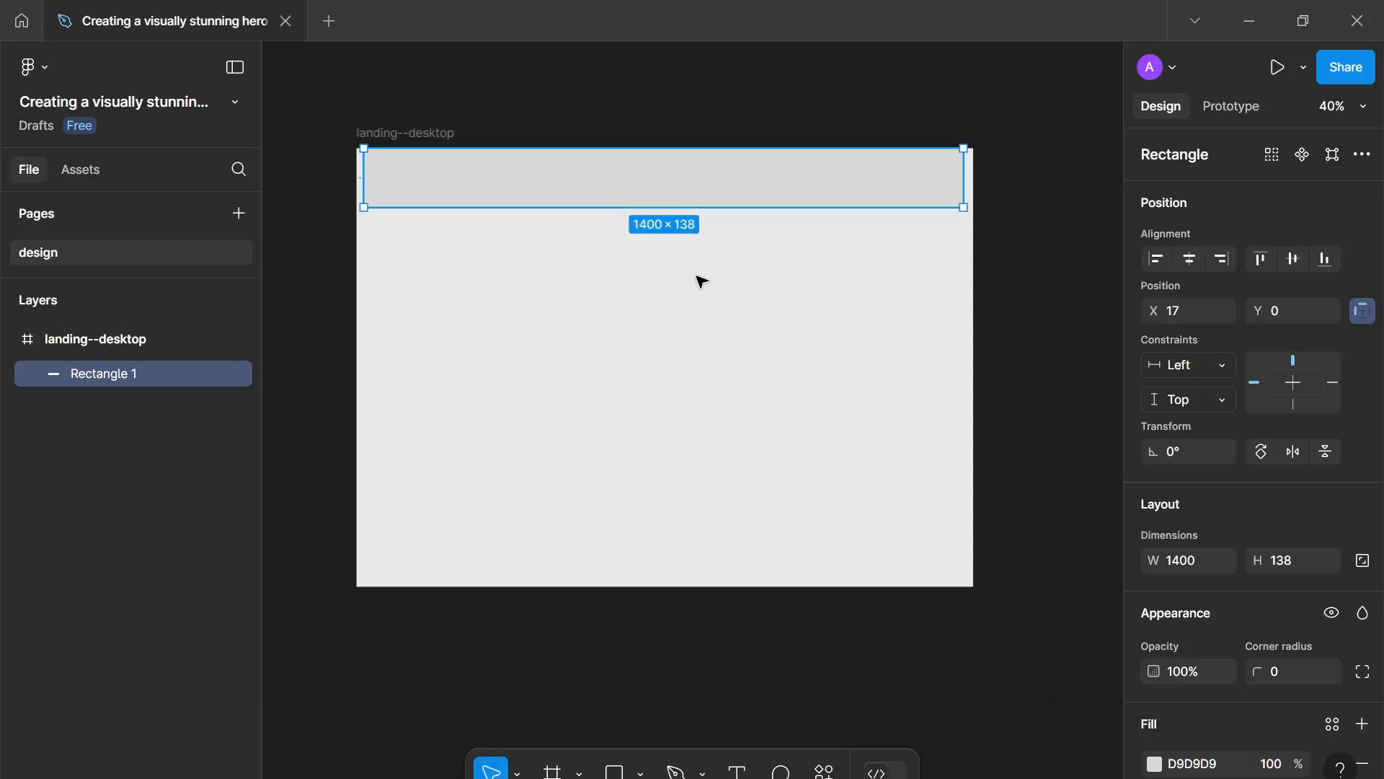
pyautogui.scroll(2, 720, 256)
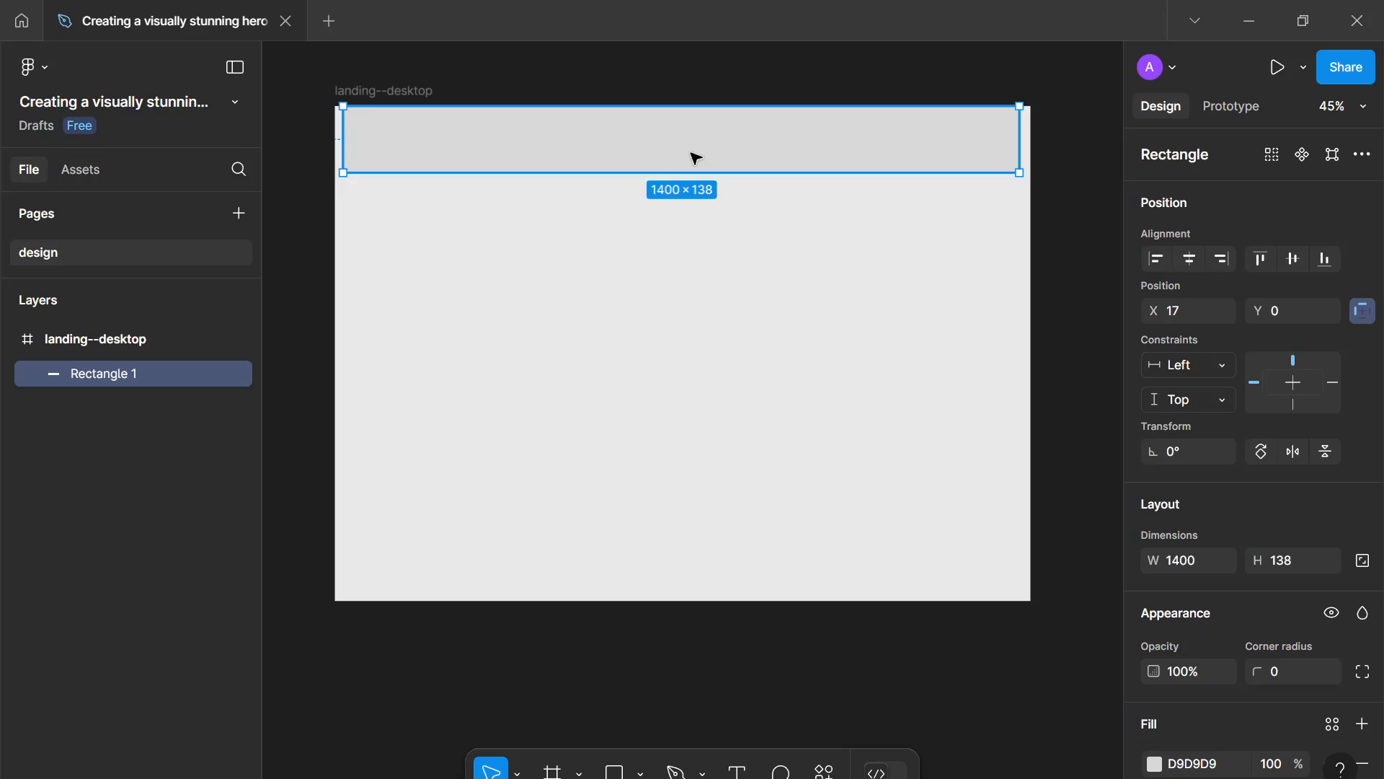
pyautogui.moveTo(689, 173); pyautogui.dragTo(747, 549)
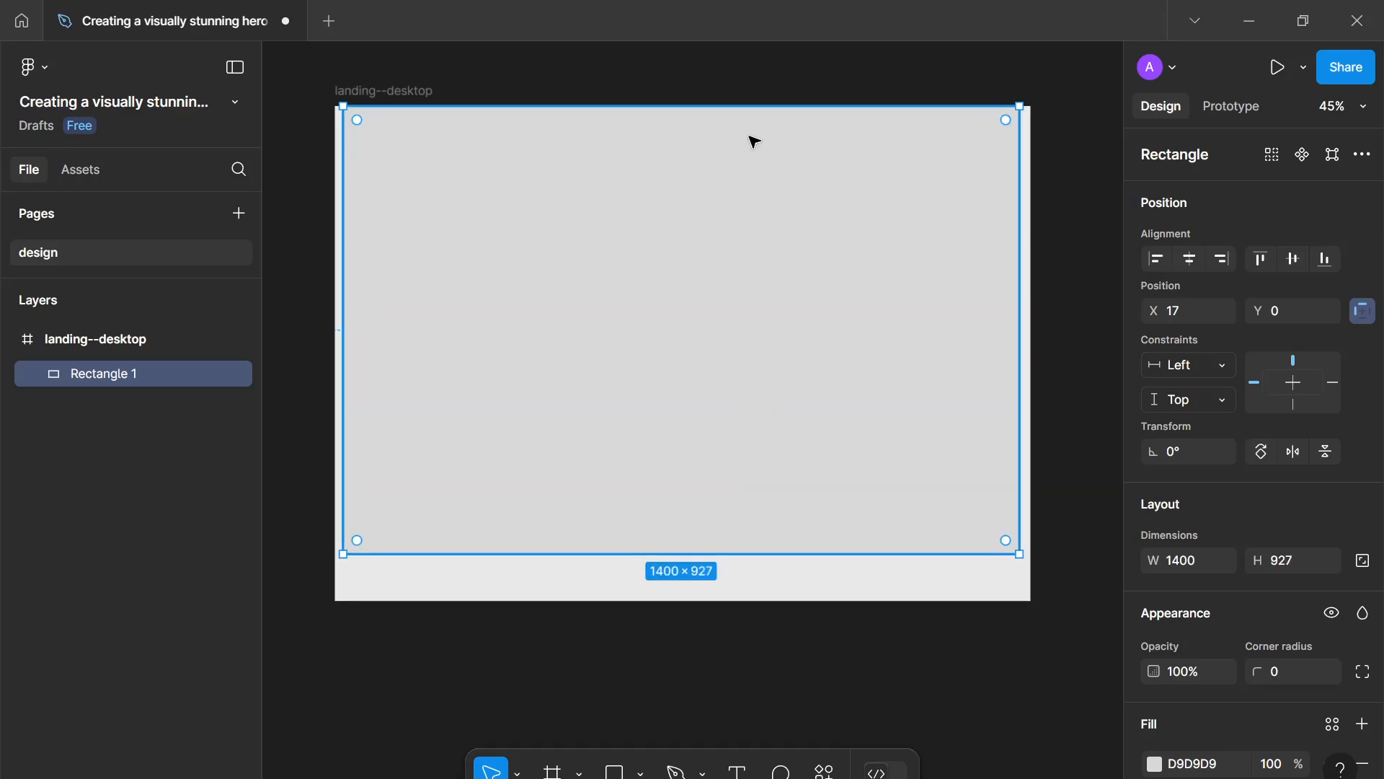
pyautogui.moveTo(745, 107); pyautogui.dragTo(748, 161)
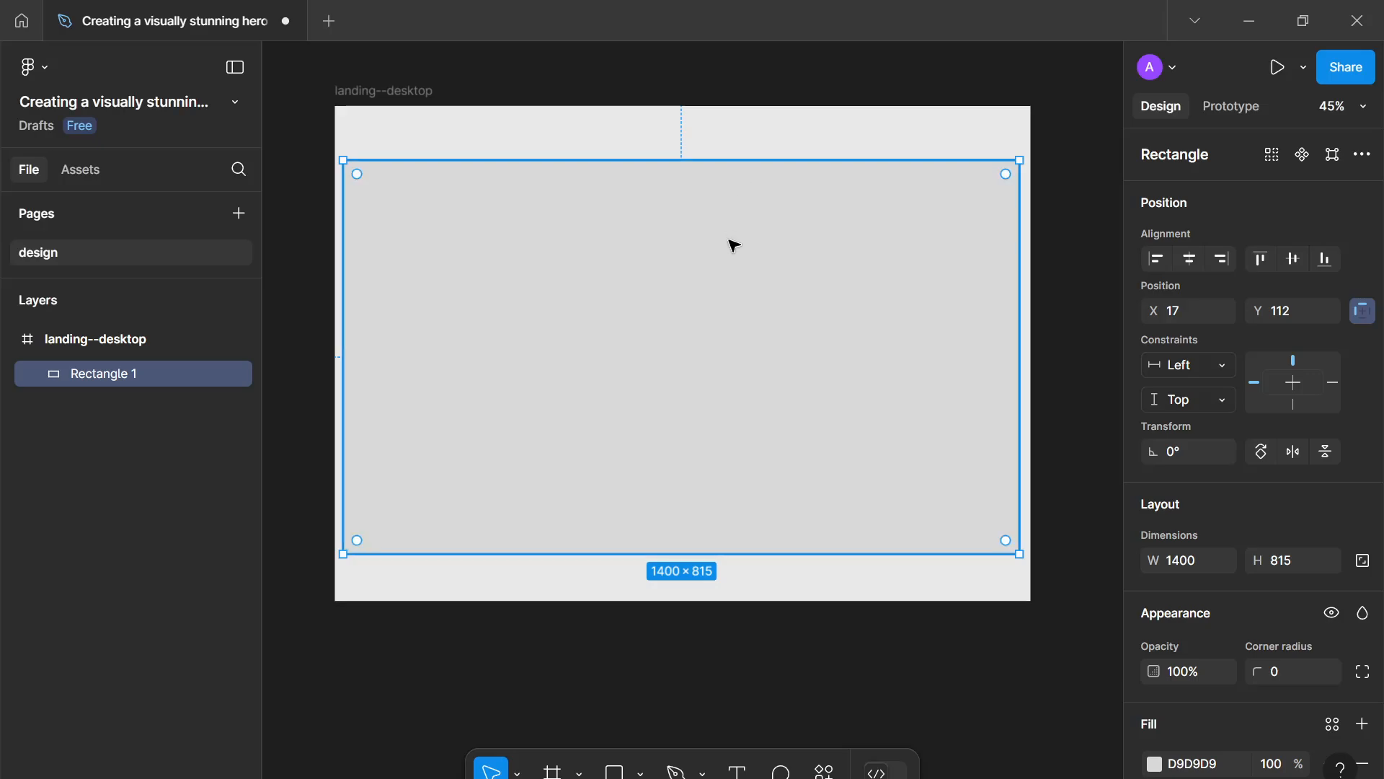
pyautogui.moveTo(732, 241)
pyautogui.mouseDown()
pyautogui.moveTo(741, 288)
pyautogui.moveTo(739, 245)
pyautogui.moveTo(728, 249)
pyautogui.mouseUp()
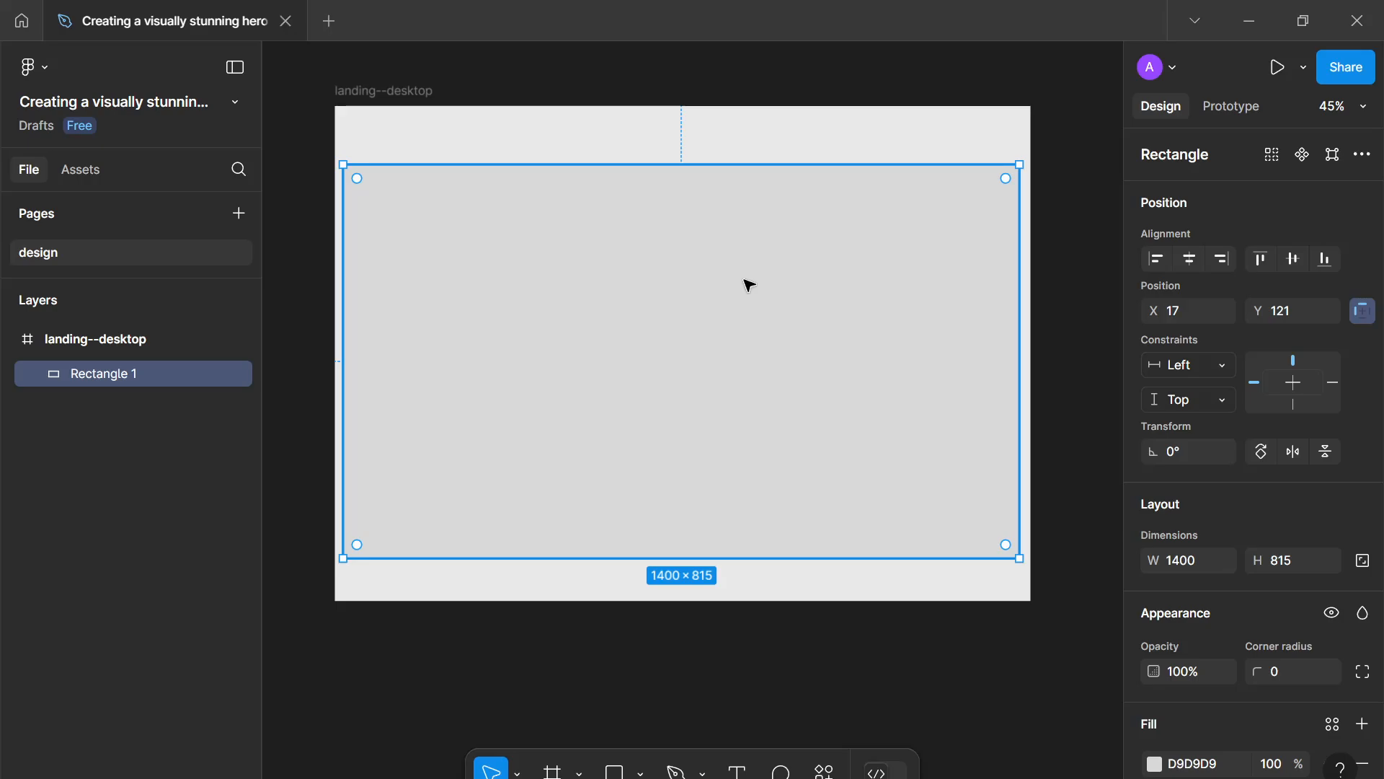
pyautogui.press('Delete')
# - Draw a short curved two-point path with the Pen tool, about 46 × 17, in the frame's upper left area
pyautogui.scroll(3, 721, 272)
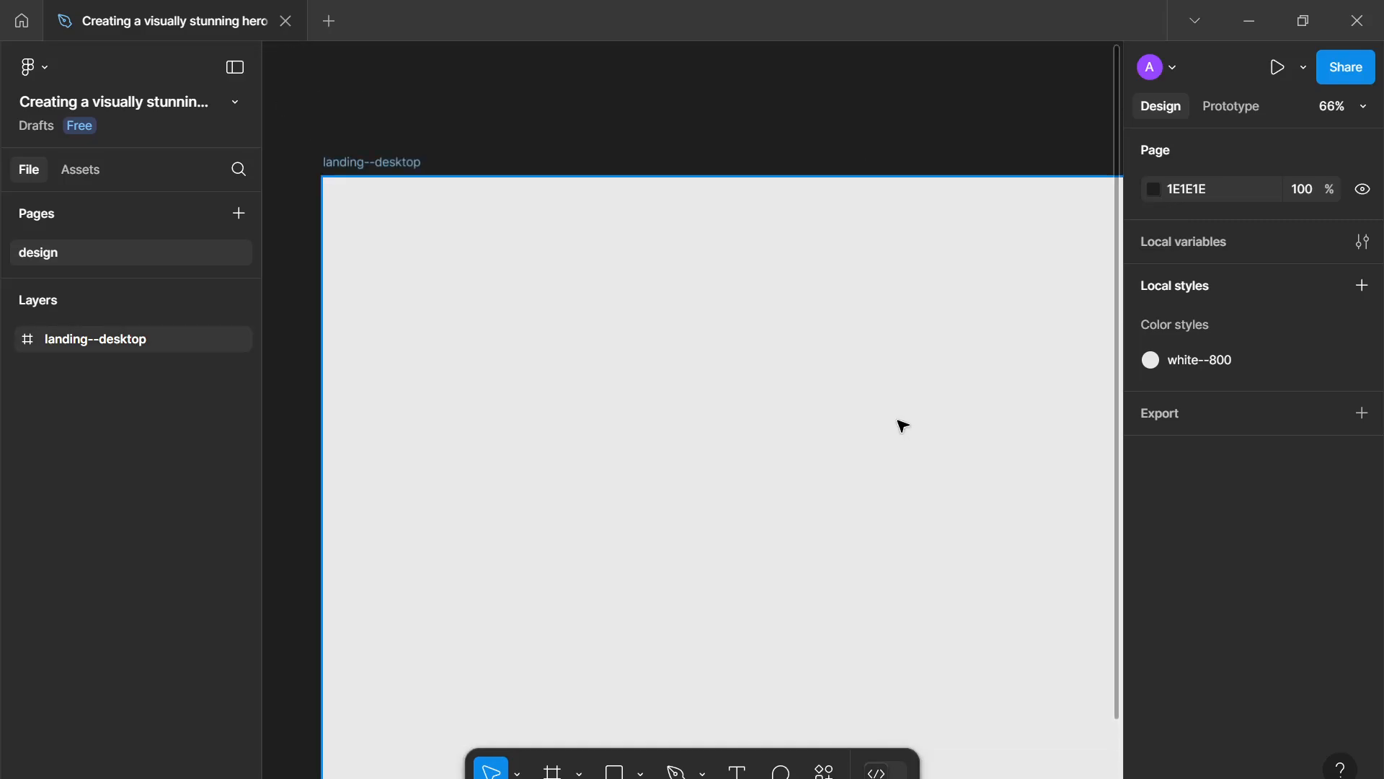
pyautogui.press('p')
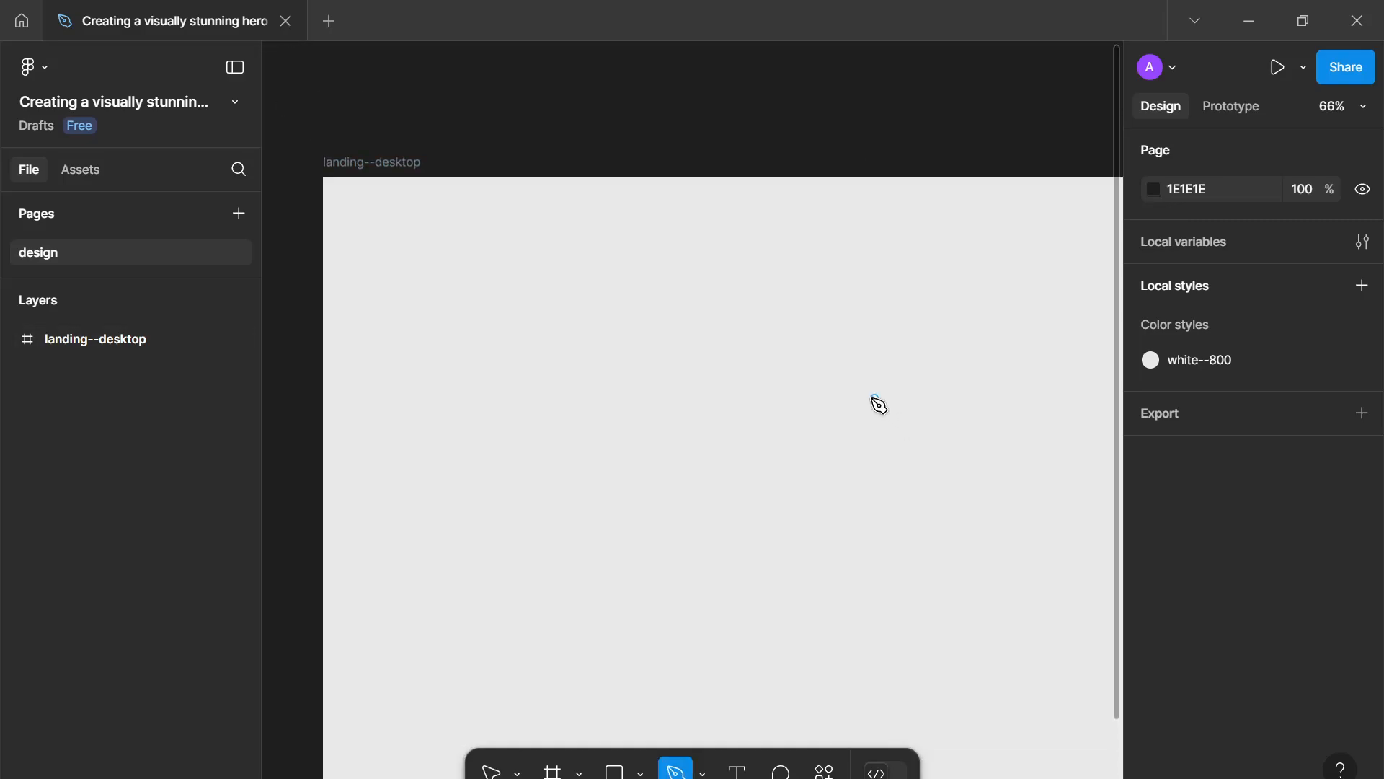
pyautogui.click(526, 330)
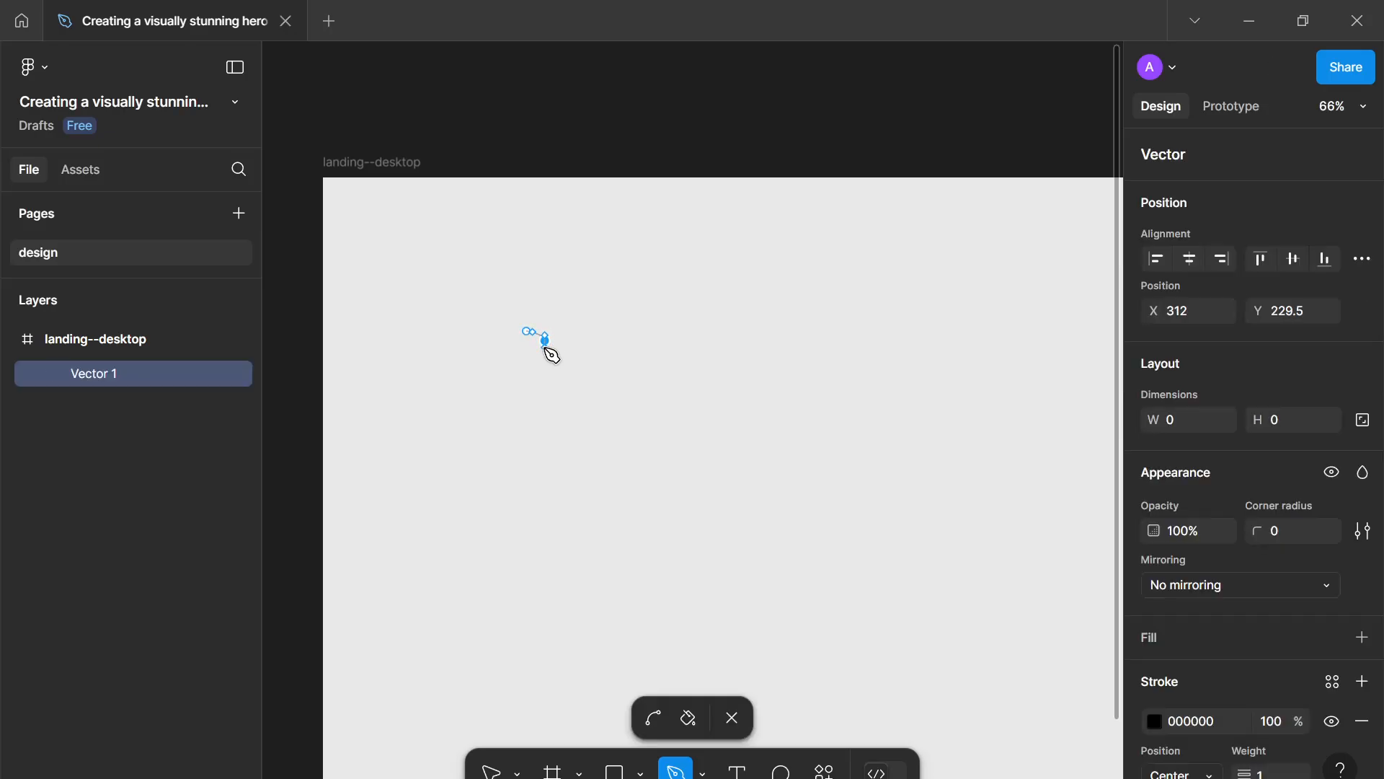
pyautogui.click(560, 332)
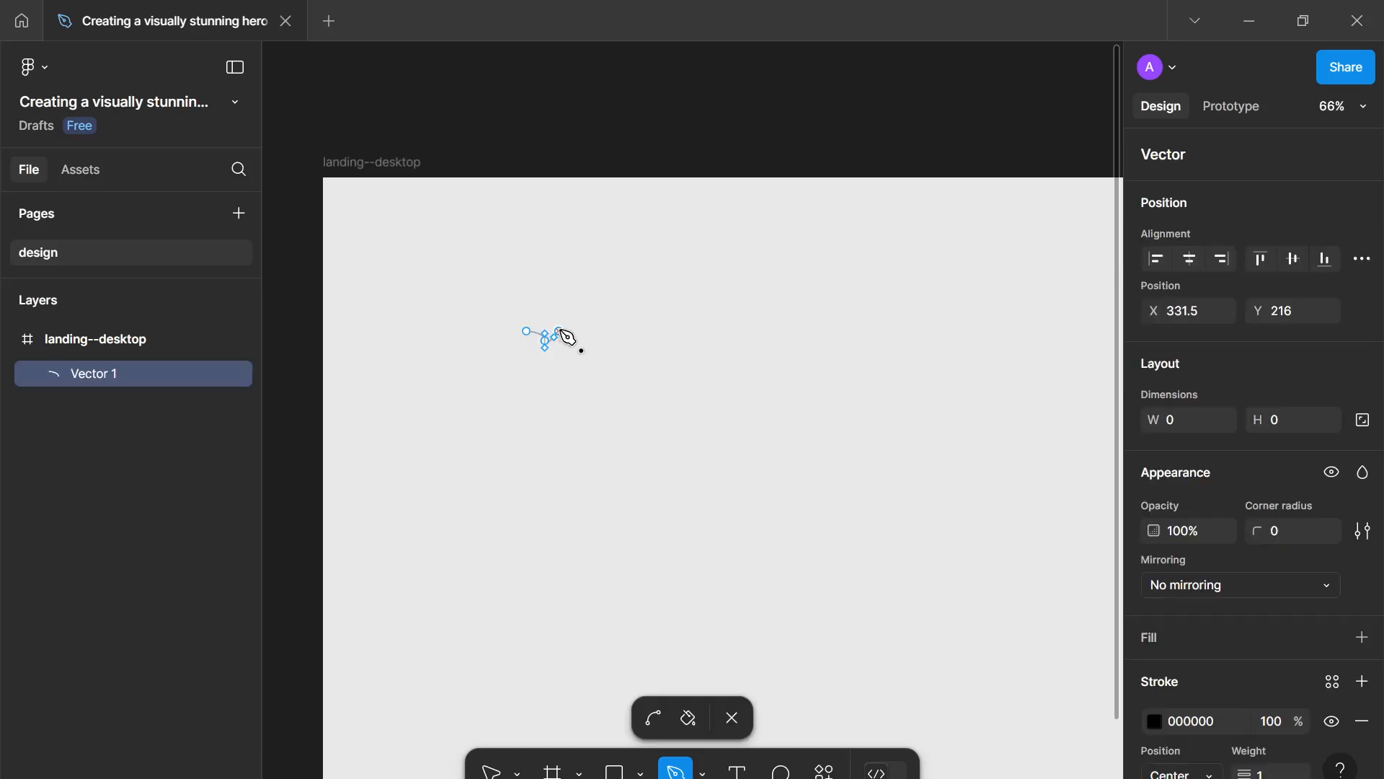
pyautogui.press('Escape')
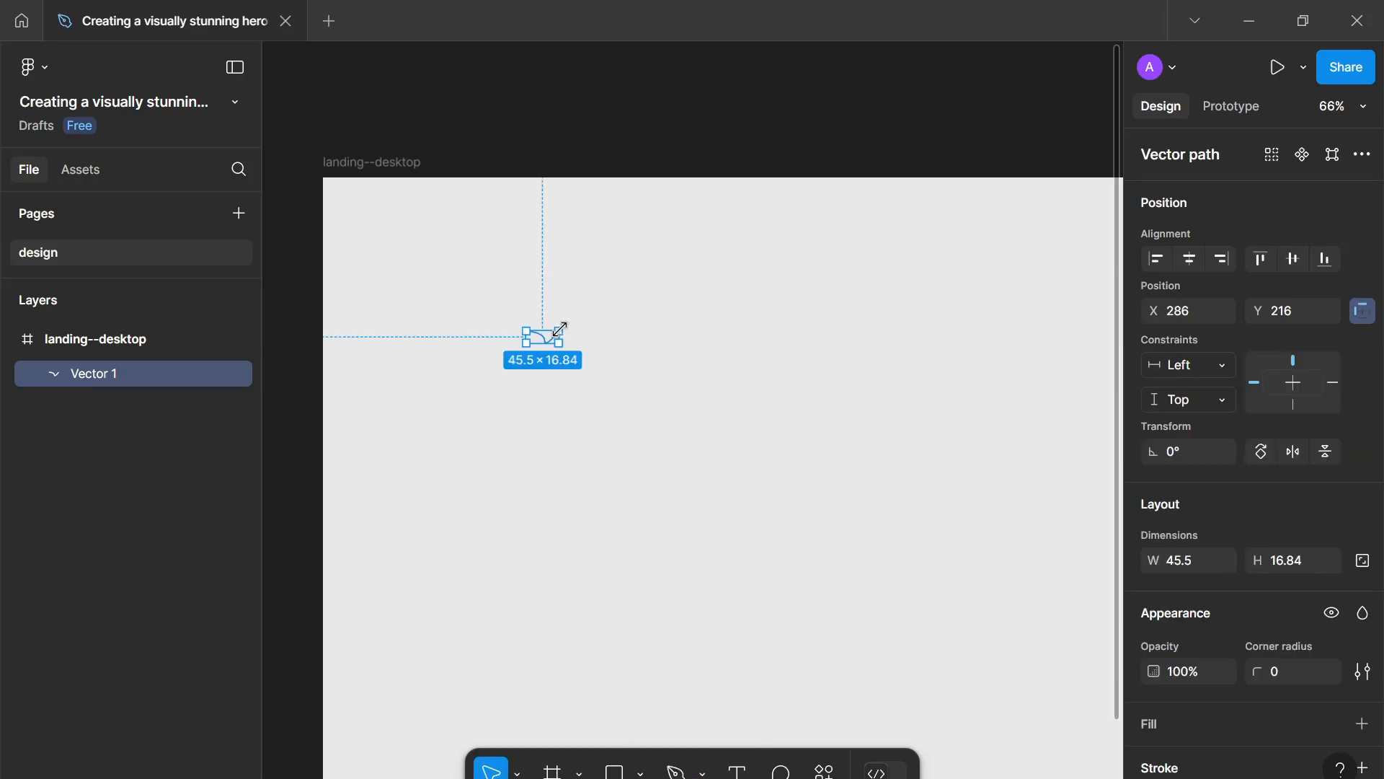
# - Set the path's stroke weight to 13
pyautogui.click(1276, 677)
pyautogui.scroll(-3, 1276, 677)
pyautogui.click(1271, 649)
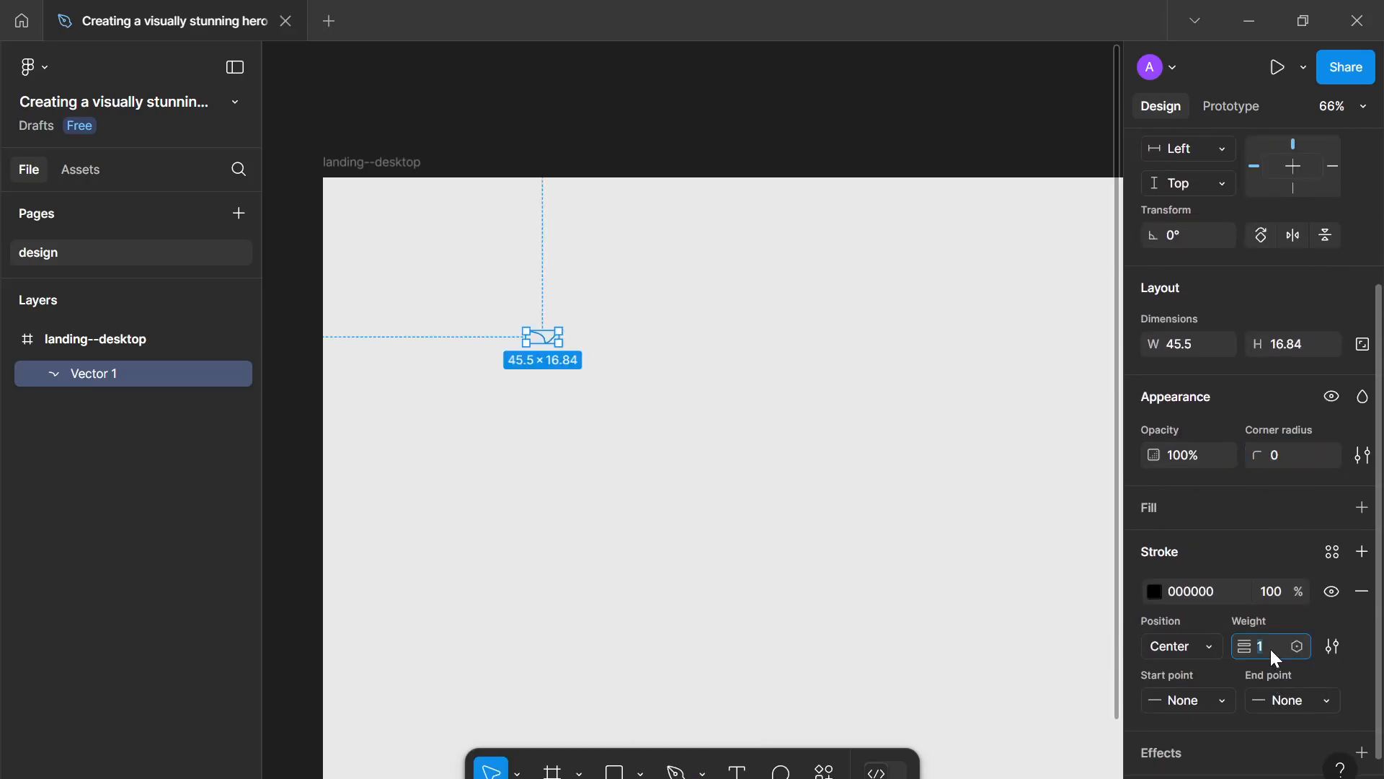
pyautogui.press('Up')
pyautogui.press('Up')
pyautogui.press('Up')
pyautogui.press('Up')
pyautogui.press('Up')
pyautogui.press('Up')
pyautogui.press('Up')
pyautogui.press('Up')
pyautogui.press('Up')
pyautogui.press('Up')
pyautogui.press('Up')
pyautogui.press('Up')
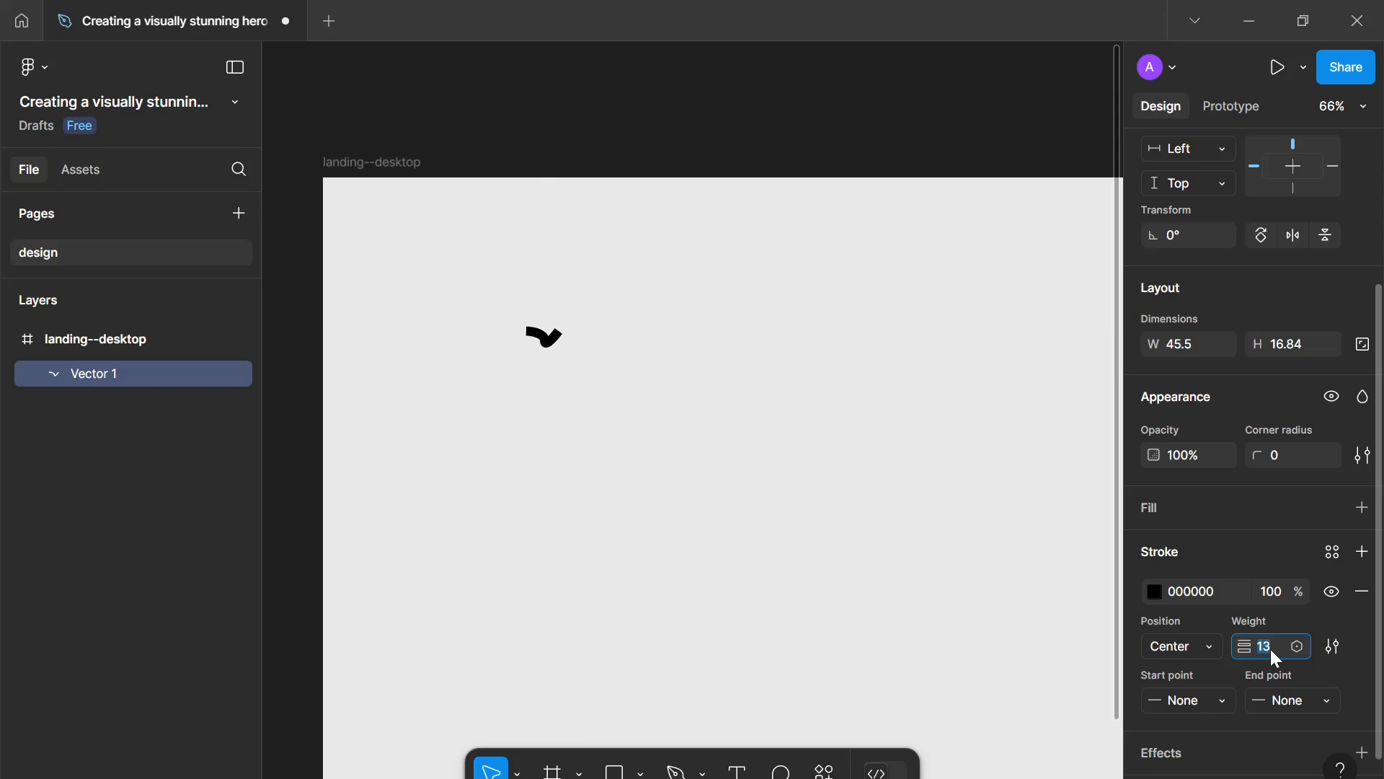
# - Set both the start point and end point of the path's stroke to Round
pyautogui.click(1291, 704)
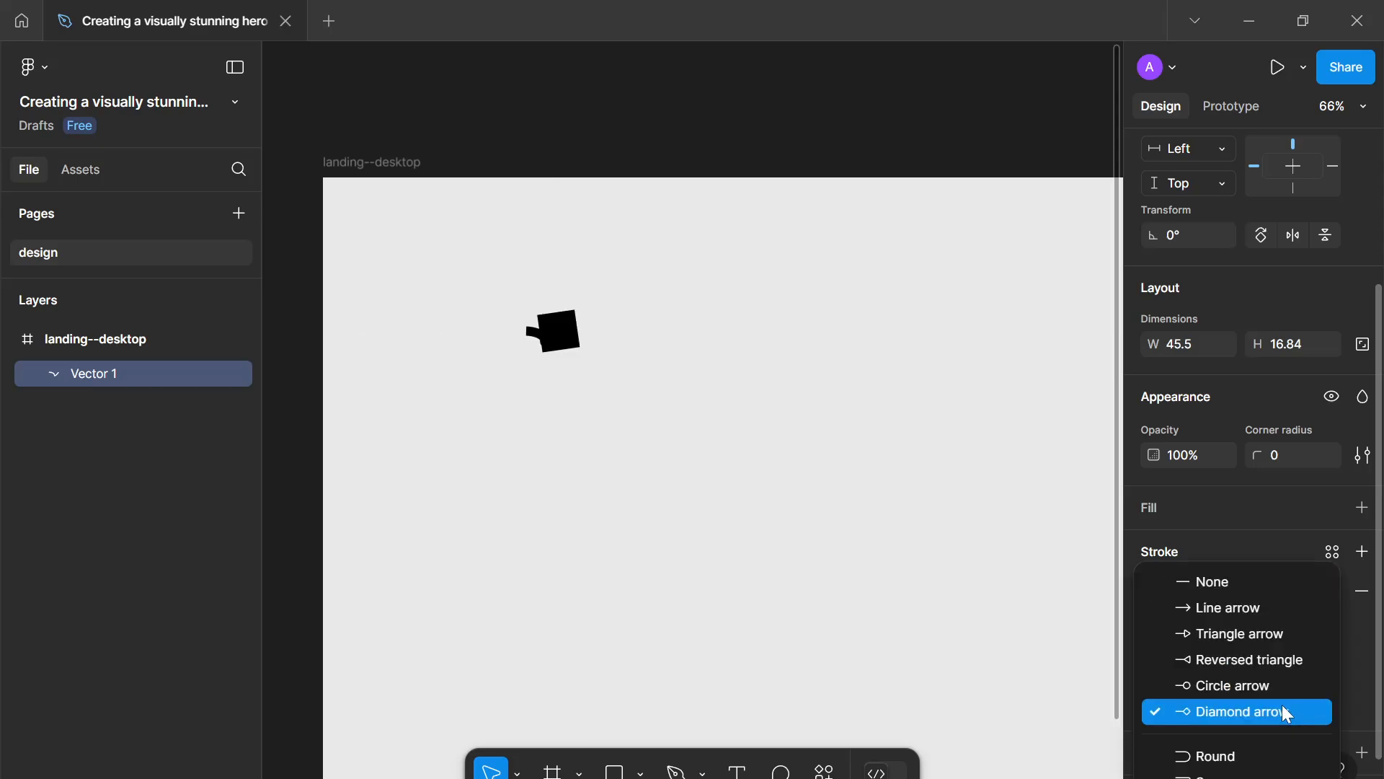
pyautogui.click(1235, 754)
pyautogui.click(1211, 714)
pyautogui.click(1201, 754)
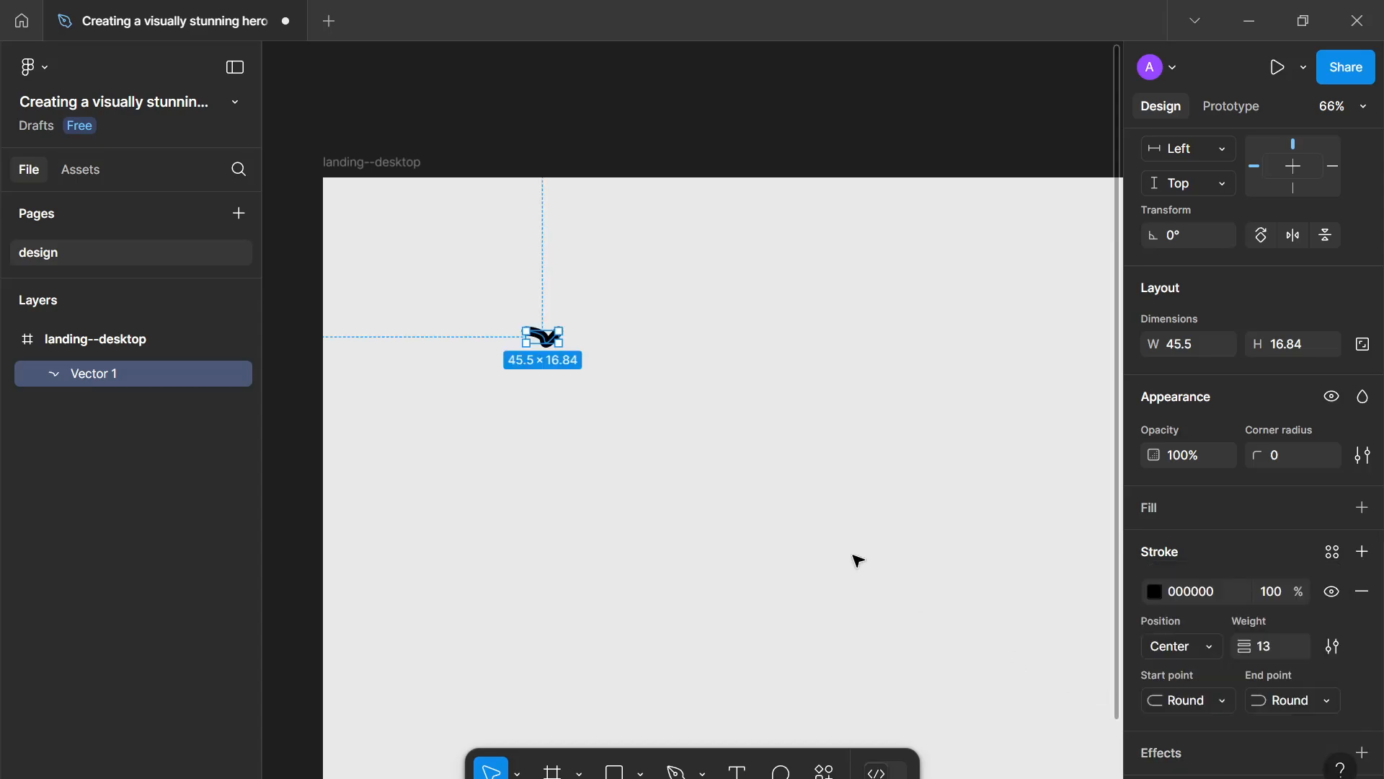
pyautogui.click(535, 288)
pyautogui.press('o')
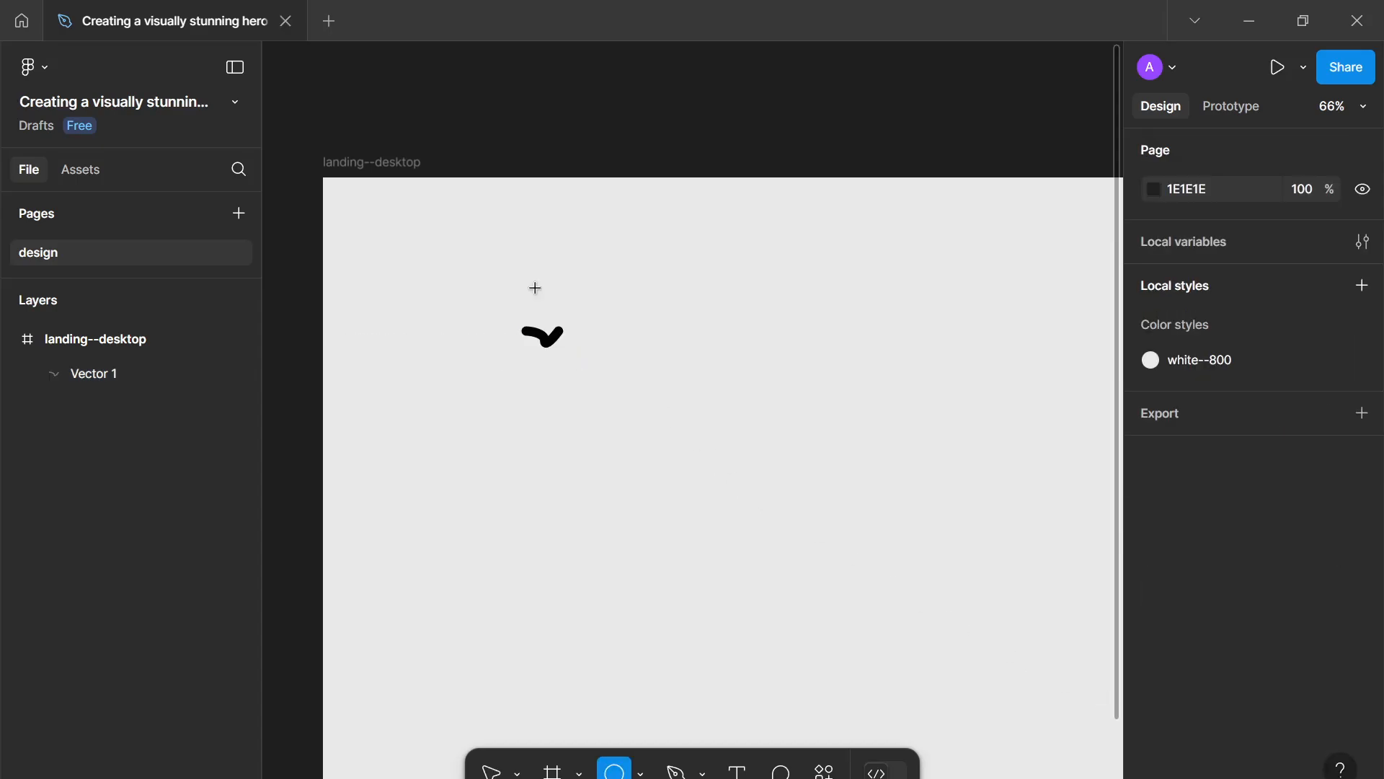
# - Draw a small circle about 20 × 20 just above the curved path with the Ellipse tool
pyautogui.moveTo(535, 288)
pyautogui.mouseDown()
pyautogui.moveTo(555, 307)
pyautogui.moveTo(553, 336)
pyautogui.mouseUp()
pyautogui.scroll(1, 551, 300)
pyautogui.scroll(2, 554, 301)
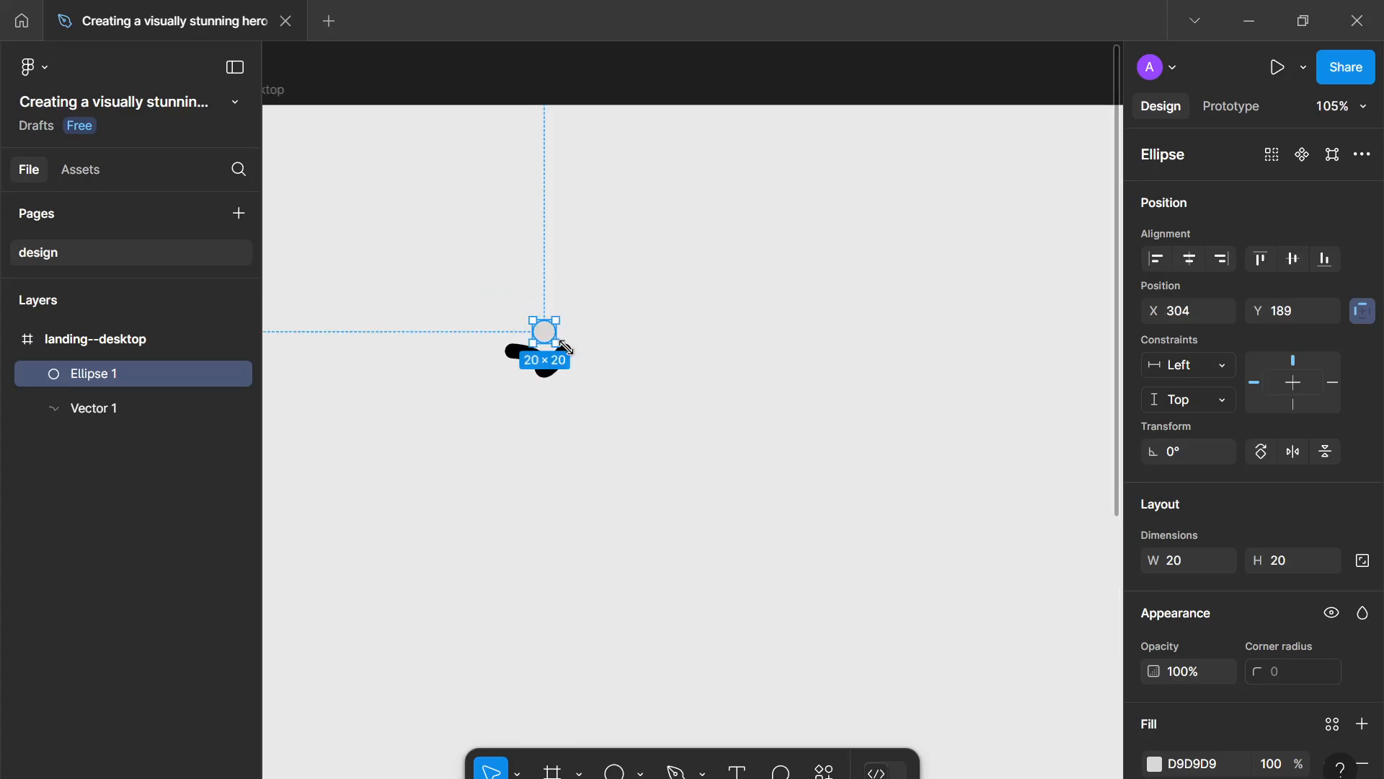
# - Set the circle's fill colour to pink DF9AFF using the colour picker
pyautogui.scroll(-3, 1197, 573)
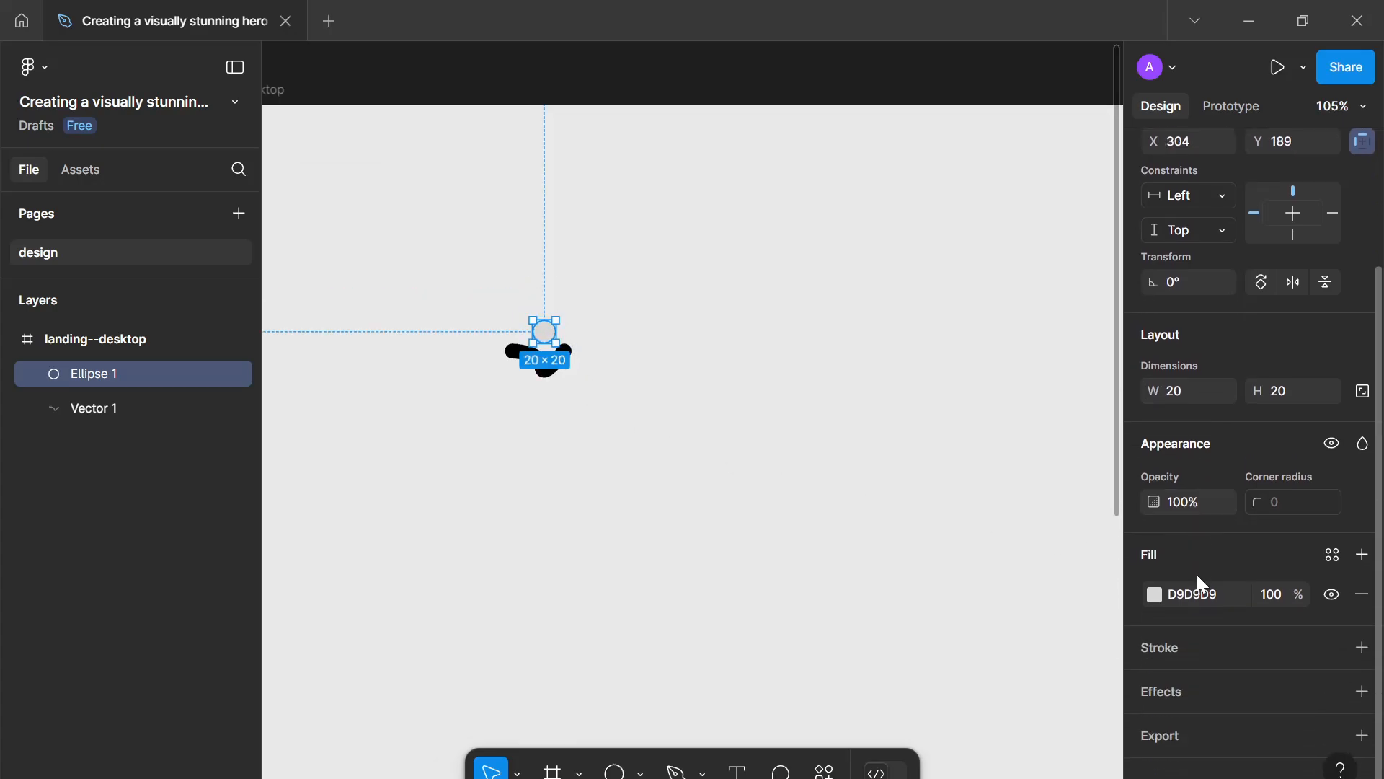
pyautogui.click(1146, 595)
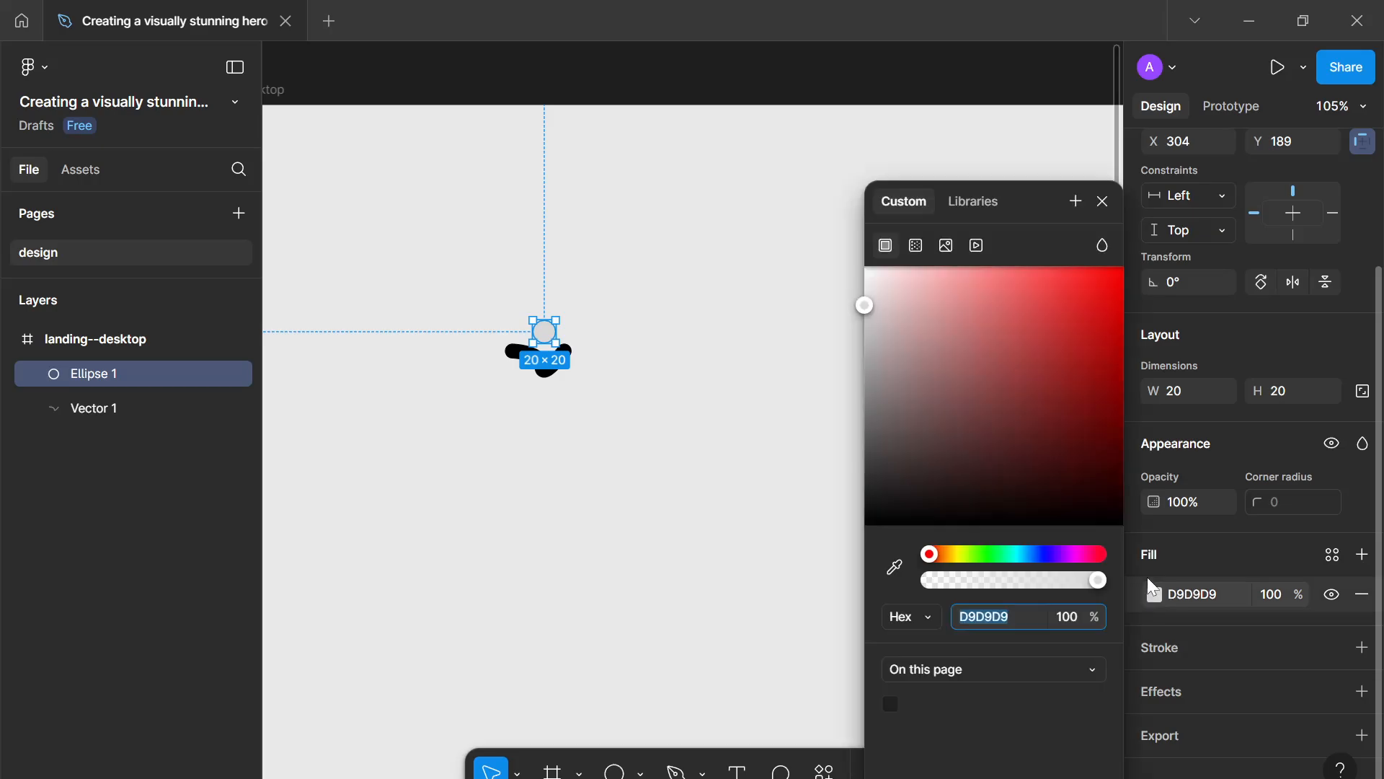
pyautogui.click(1048, 554)
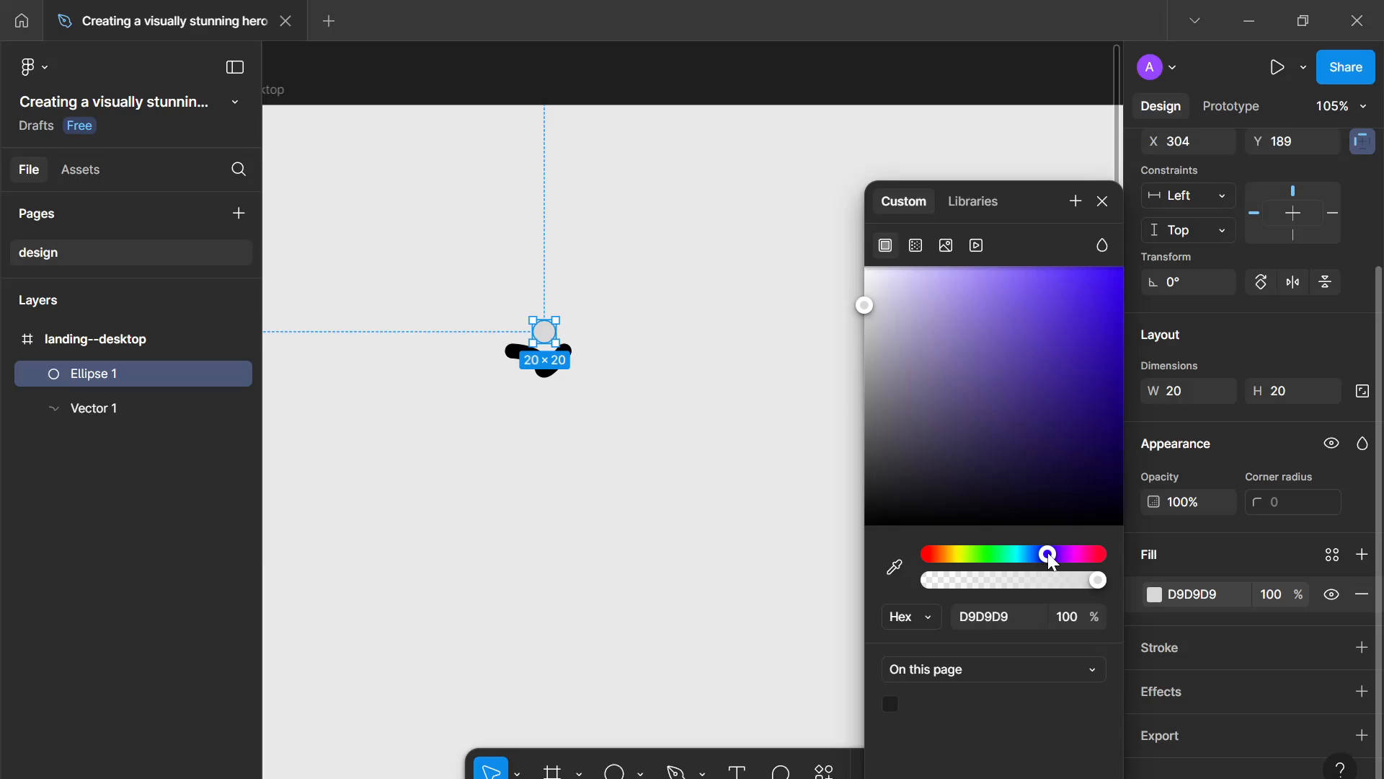
pyautogui.moveTo(1049, 554); pyautogui.dragTo(1061, 555)
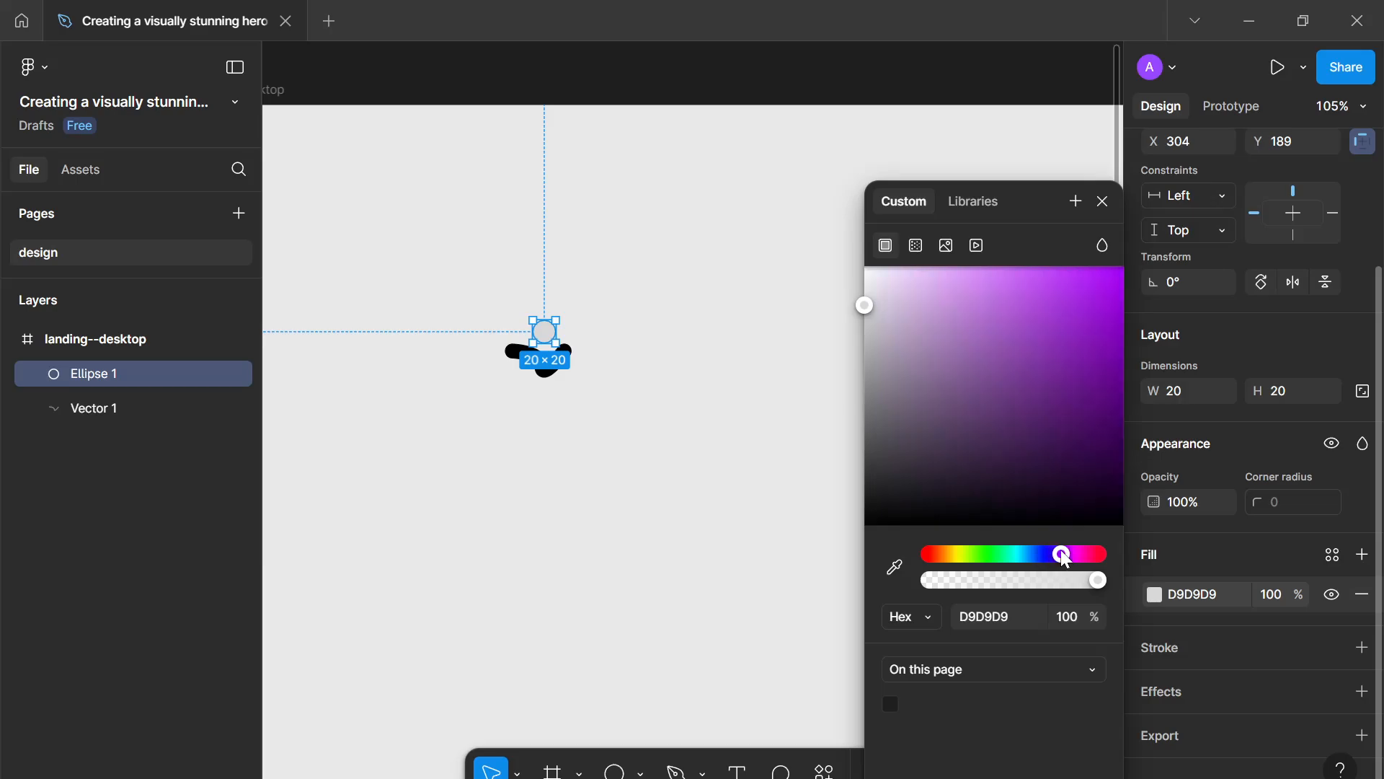
pyautogui.moveTo(1010, 314); pyautogui.dragTo(966, 240)
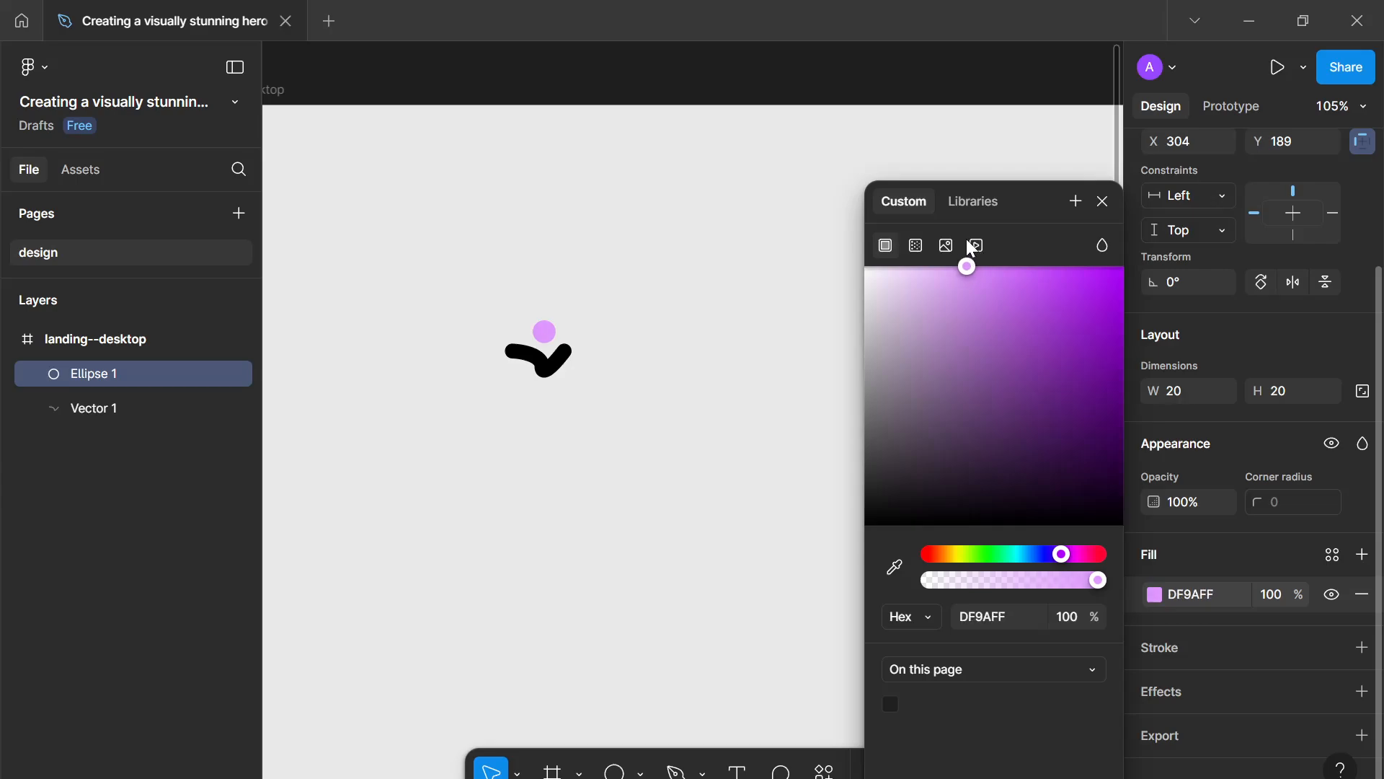
pyautogui.click(1100, 210)
# - Select both the circle and the curved path and group them
pyautogui.click(625, 457)
pyautogui.moveTo(699, 458); pyautogui.dragTo(424, 247)
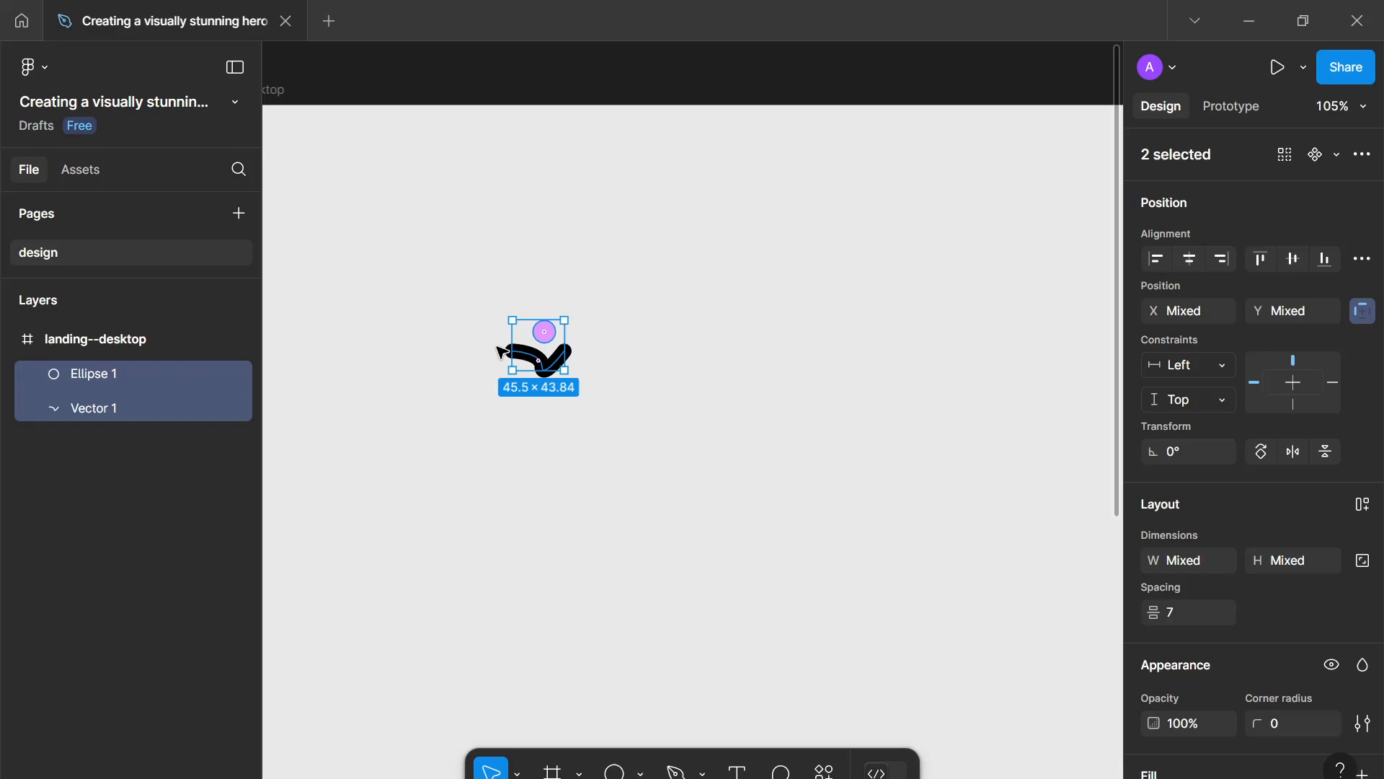
pyautogui.rightClick(534, 343)
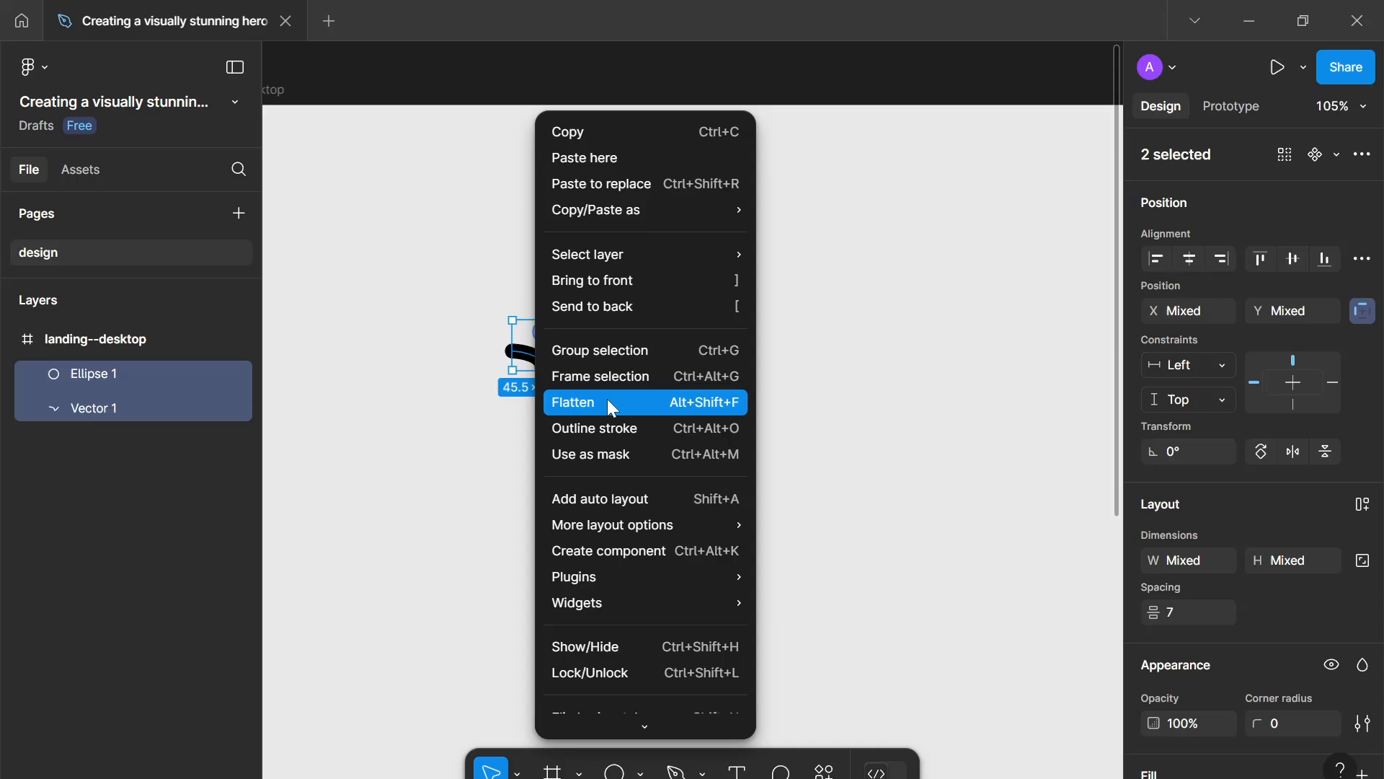
pyautogui.click(592, 349)
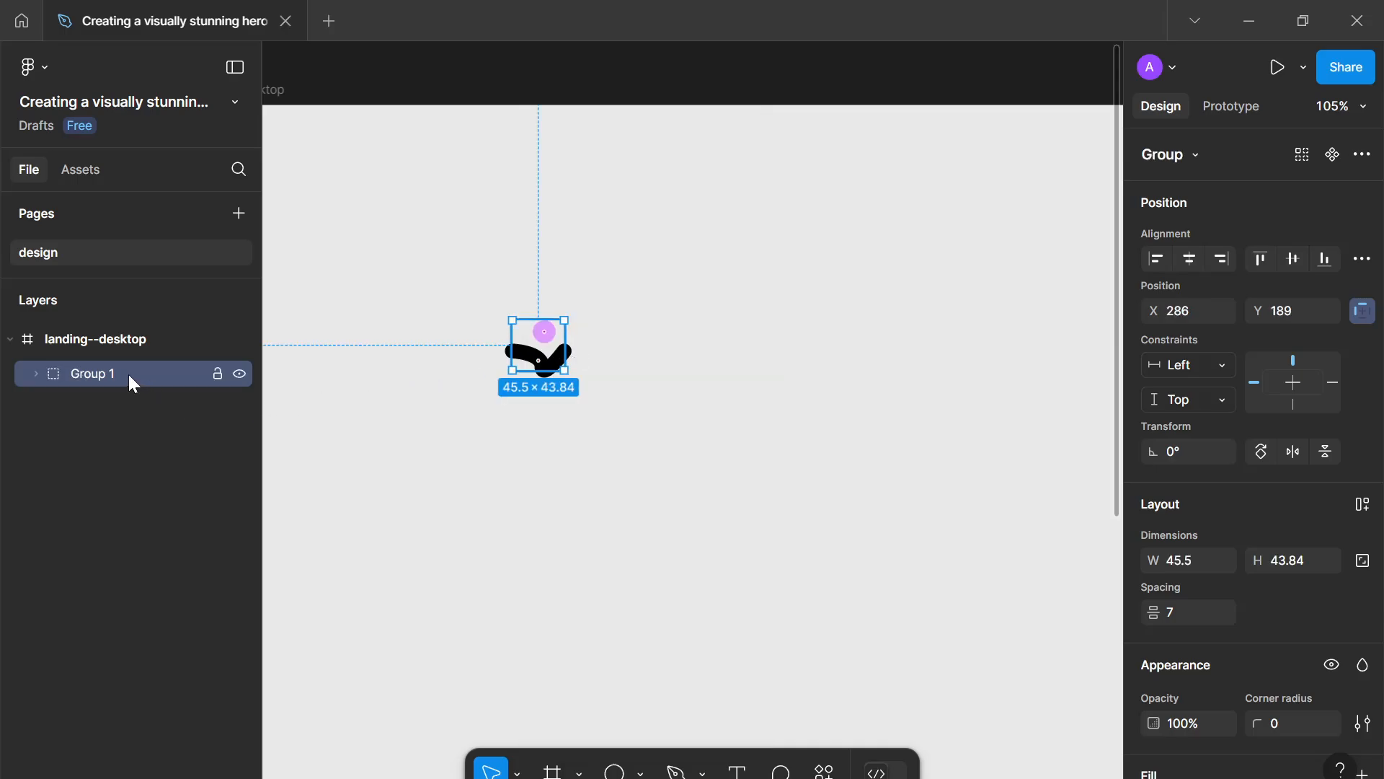
# - Try to flatten the group into one vector and undo it
pyautogui.rightClick(527, 327)
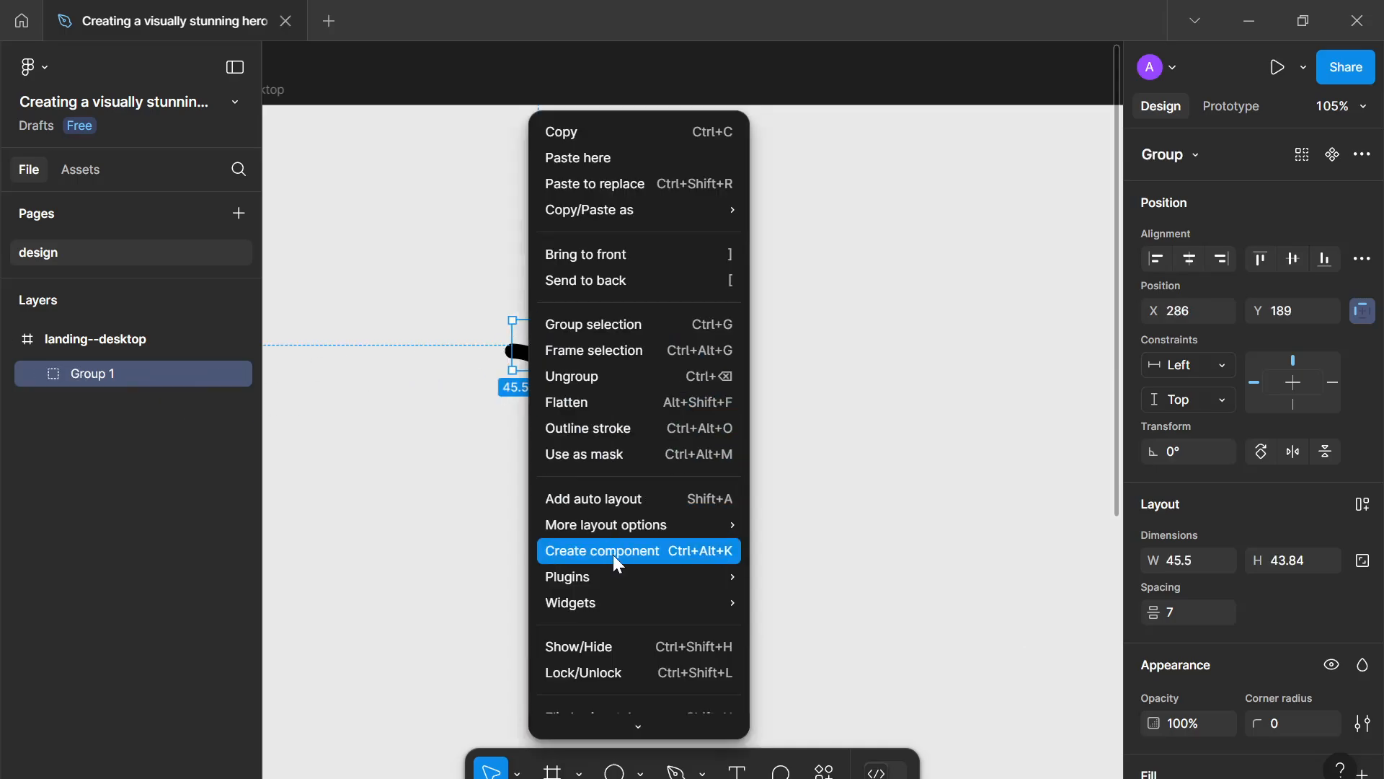
pyautogui.click(628, 398)
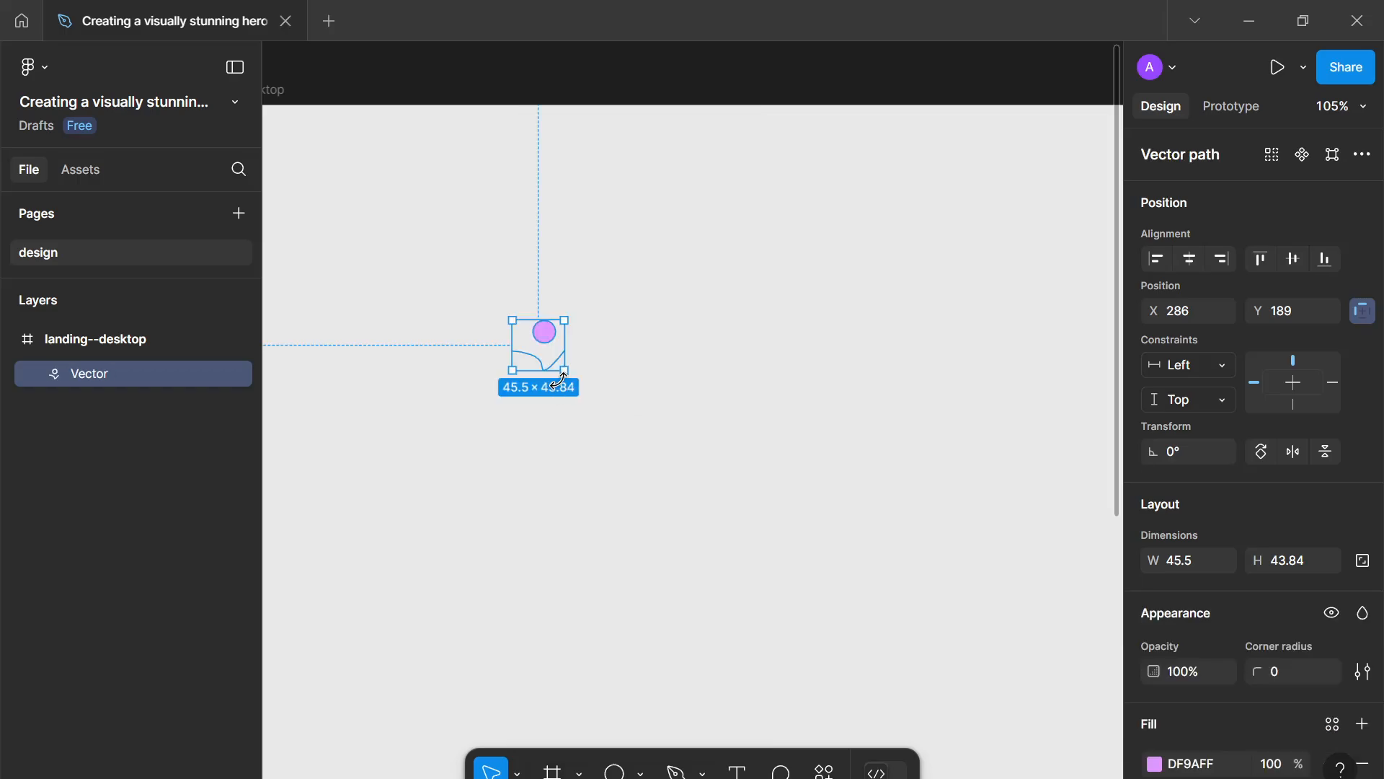
pyautogui.hotkey('ctrl', 'z')
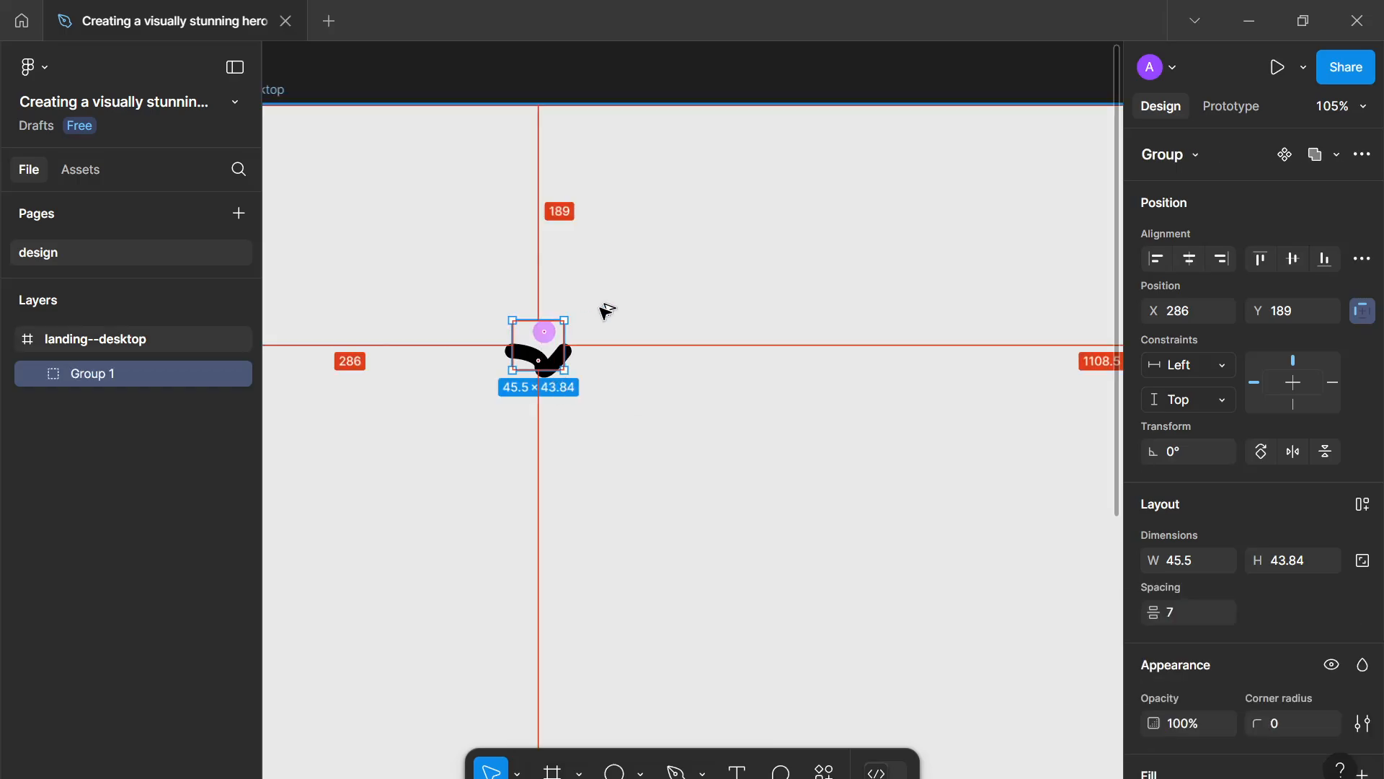
# - Outline the group's strokes and flatten the group into a single vector shape
pyautogui.hotkey('ctrl', 'alt', 'o')
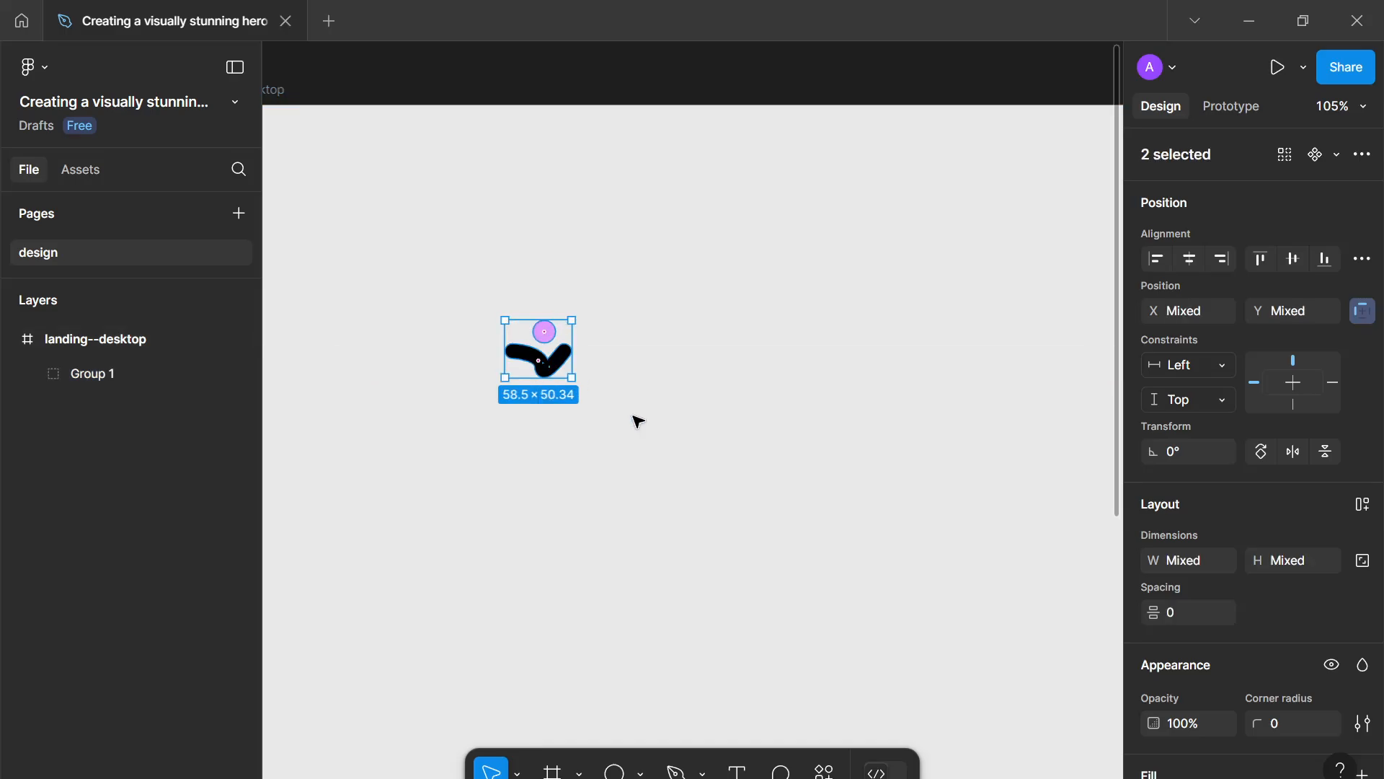
pyautogui.click(634, 418)
pyautogui.click(553, 372)
pyautogui.rightClick(553, 372)
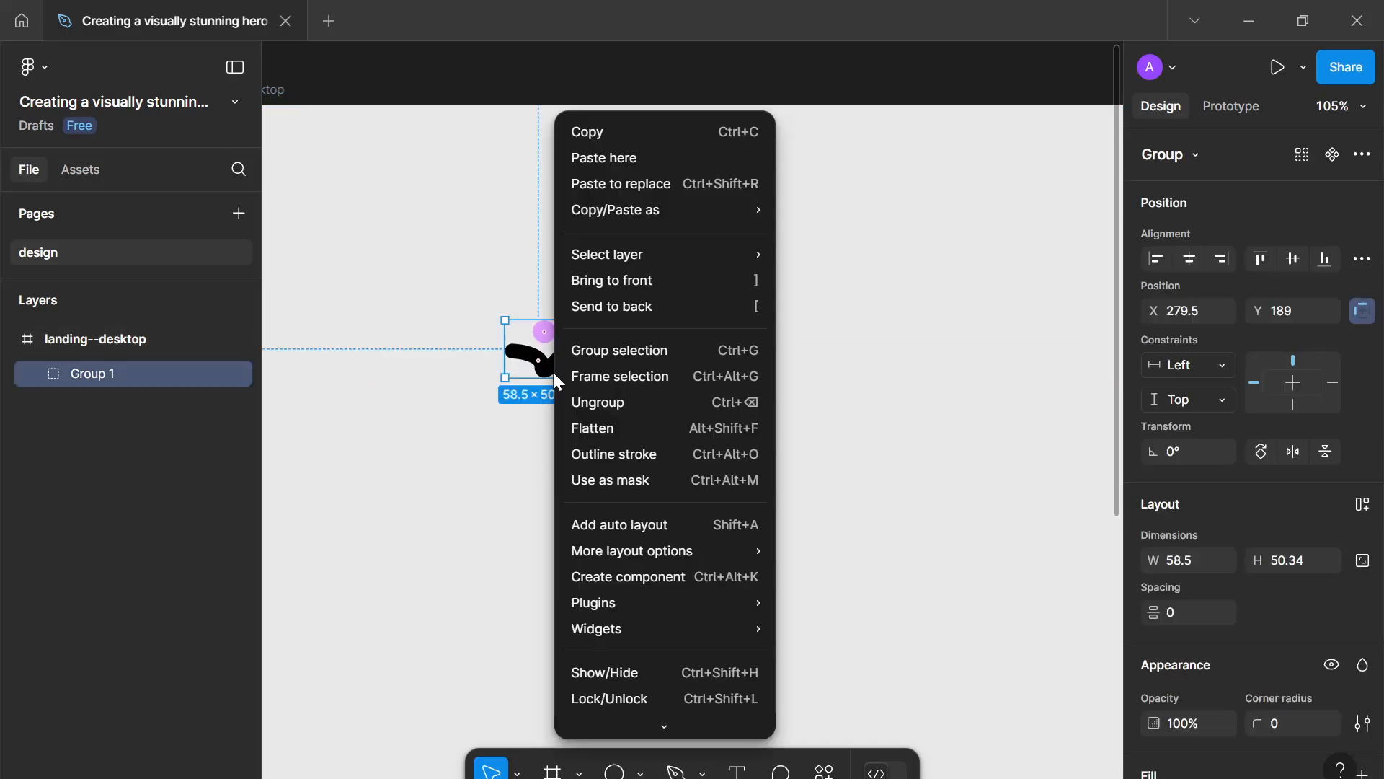
pyautogui.click(616, 424)
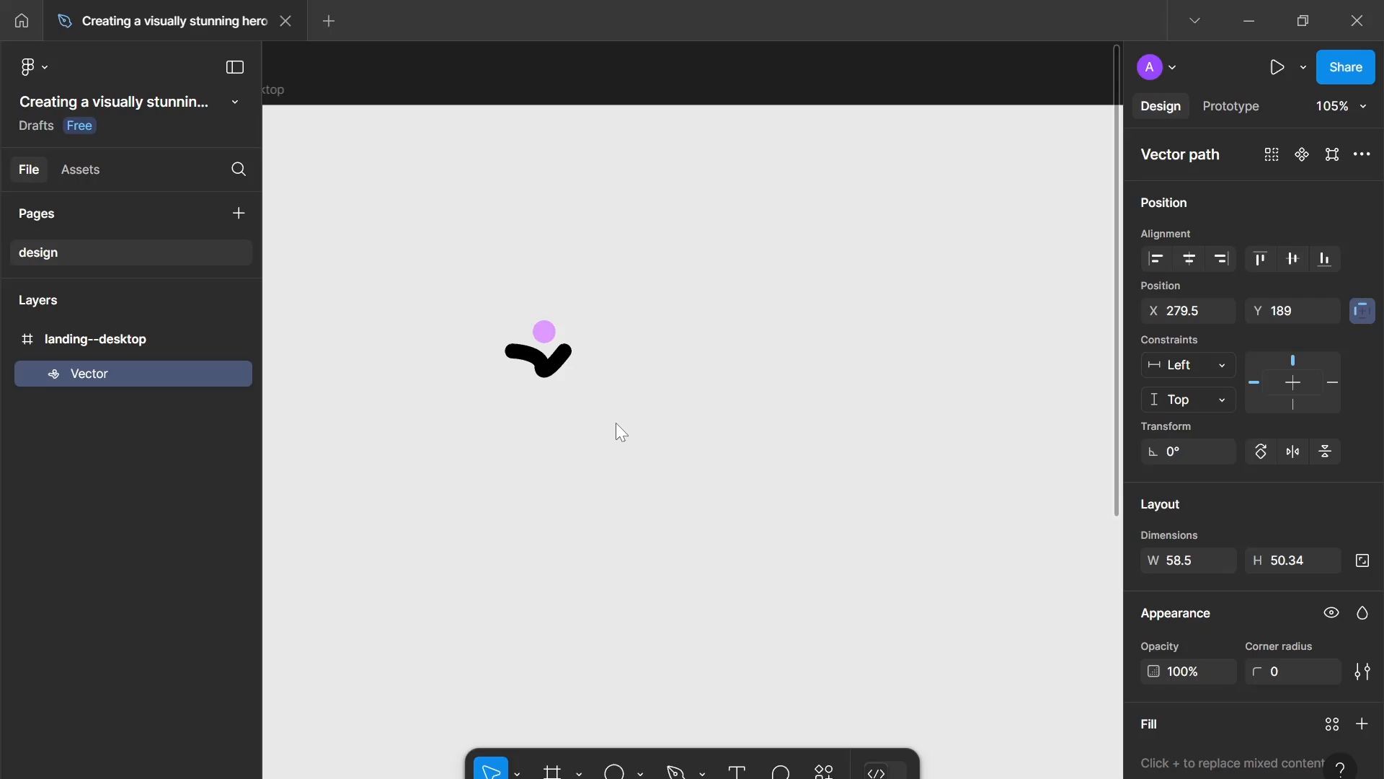
# - Rename the flattened vector layer as logo
pyautogui.doubleClick(108, 378)
pyautogui.write('logo')
pyautogui.press('Return')
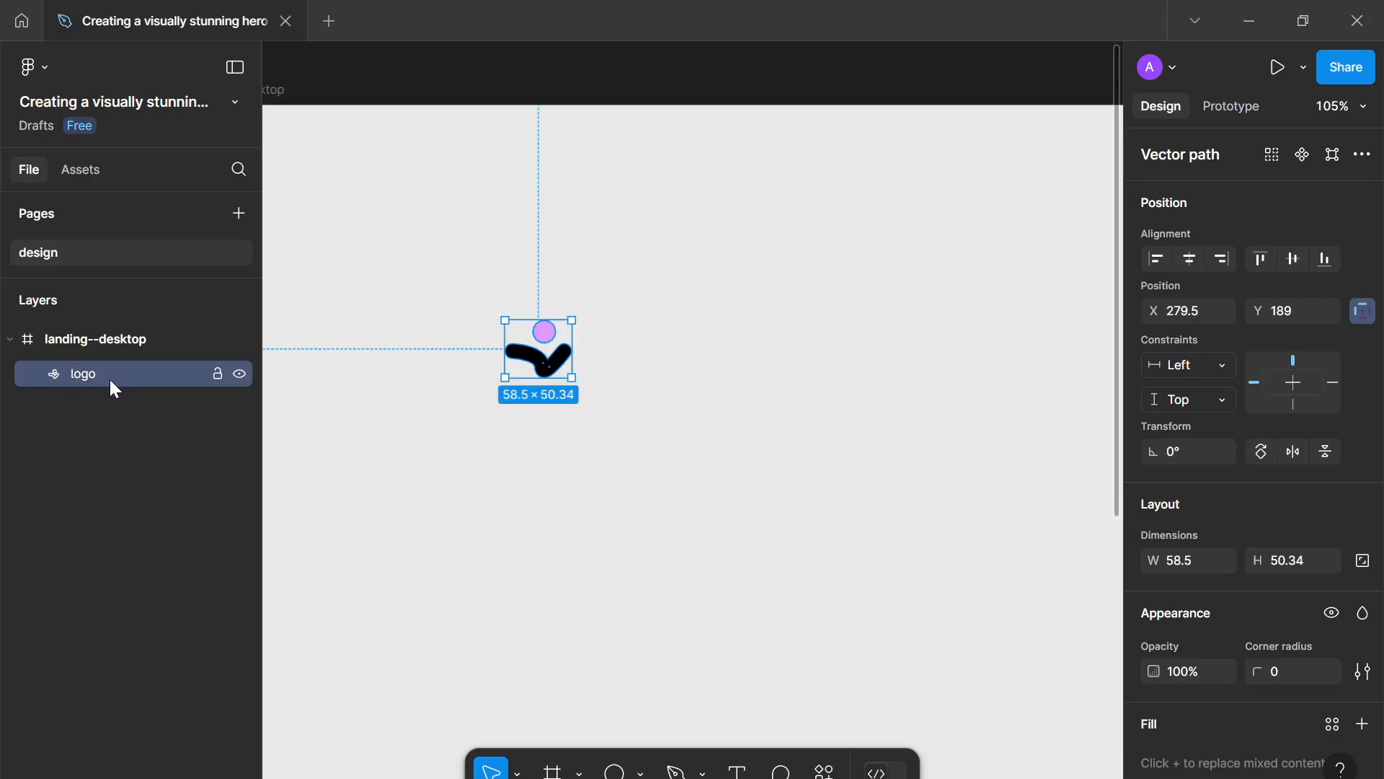
# - Create a colour variable named black--100 from the logo's black selection colour
pyautogui.scroll(-3, 1316, 497)
pyautogui.scroll(-2, 1317, 504)
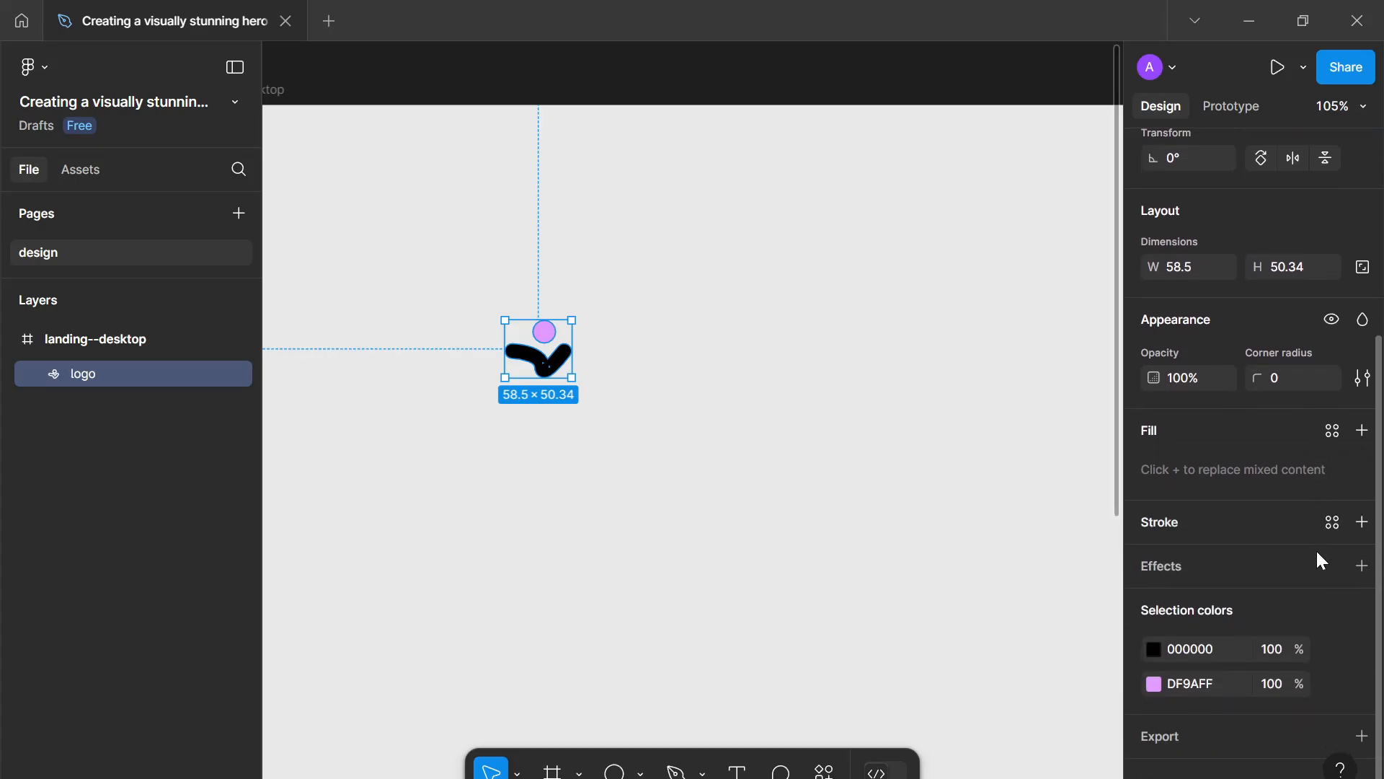
pyautogui.click(1330, 648)
pyautogui.click(1073, 360)
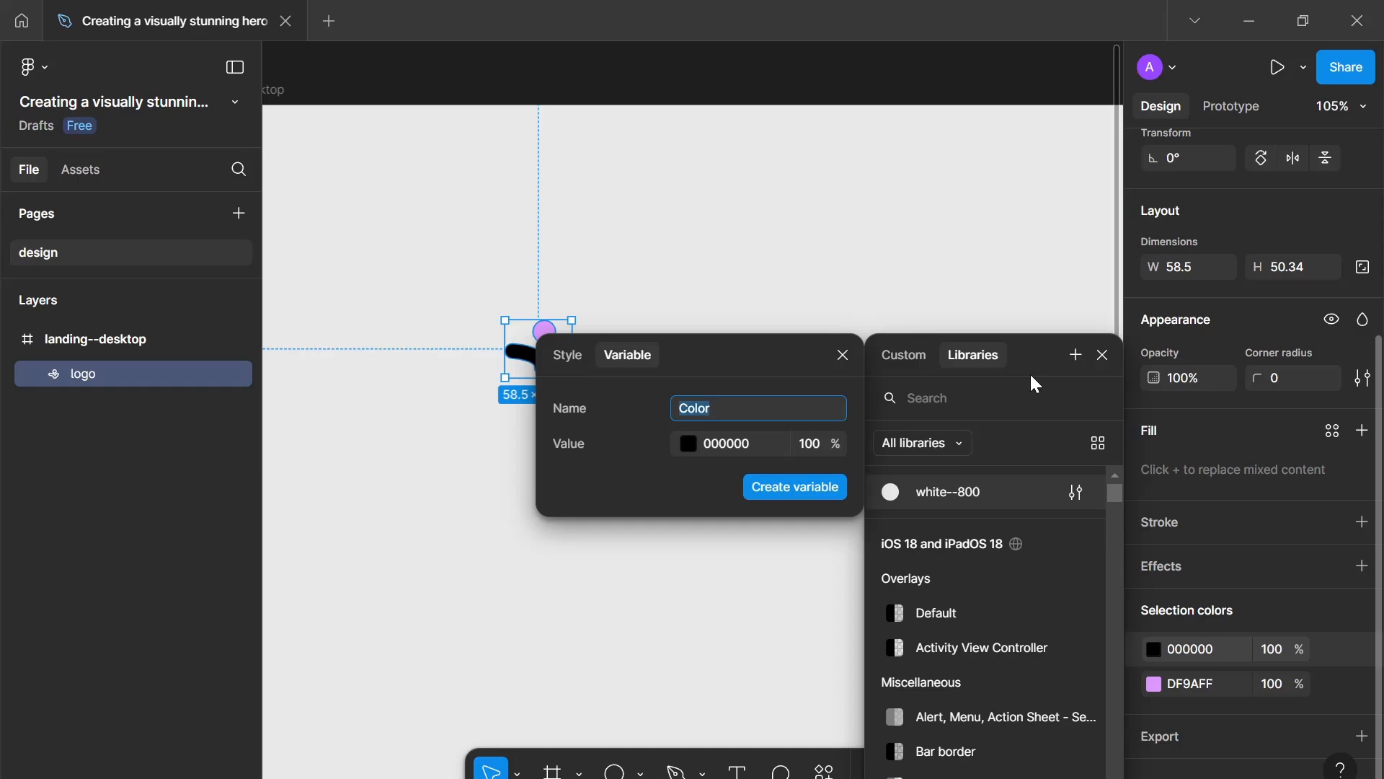
pyautogui.write('black--100')
pyautogui.press('Return')
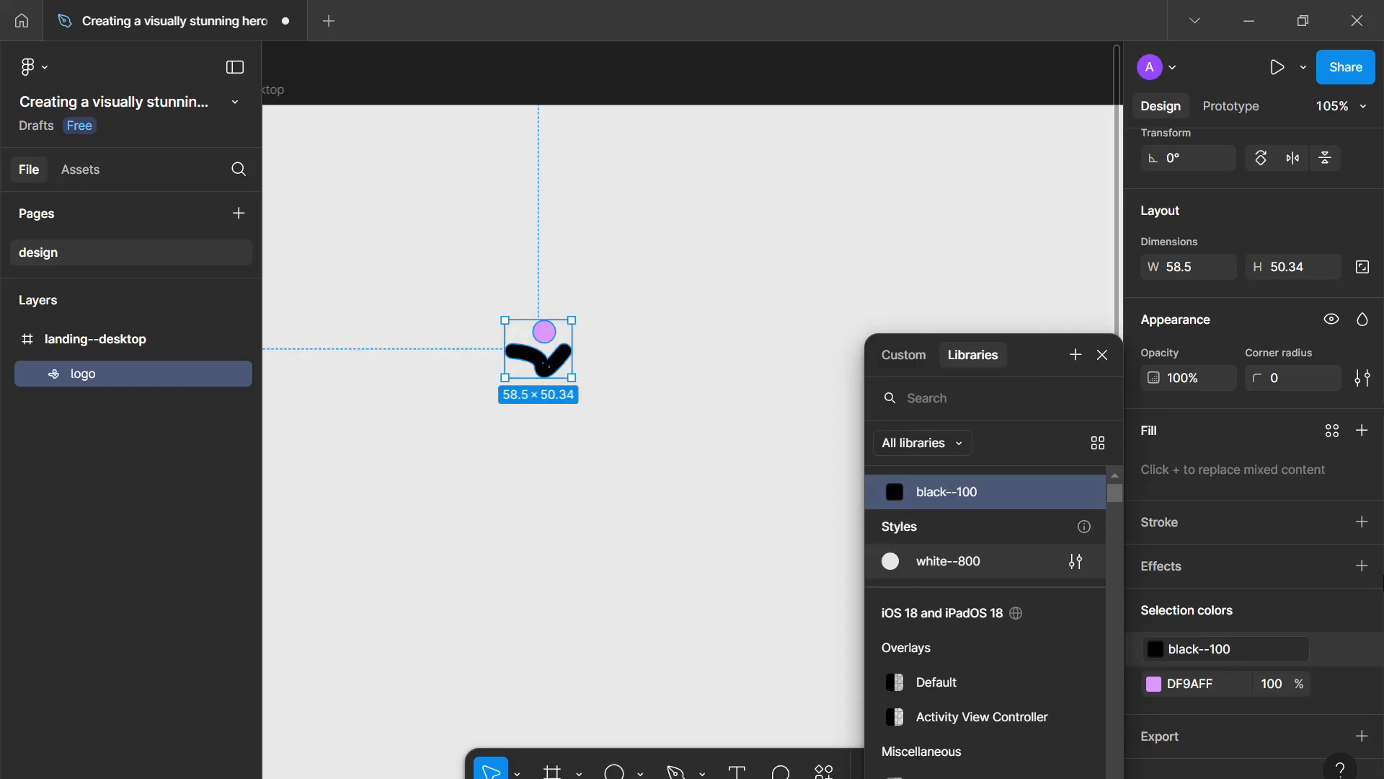
# - Create a colour variable named pink--600 from the logo's pink selection colour and close the picker
pyautogui.click(1324, 683)
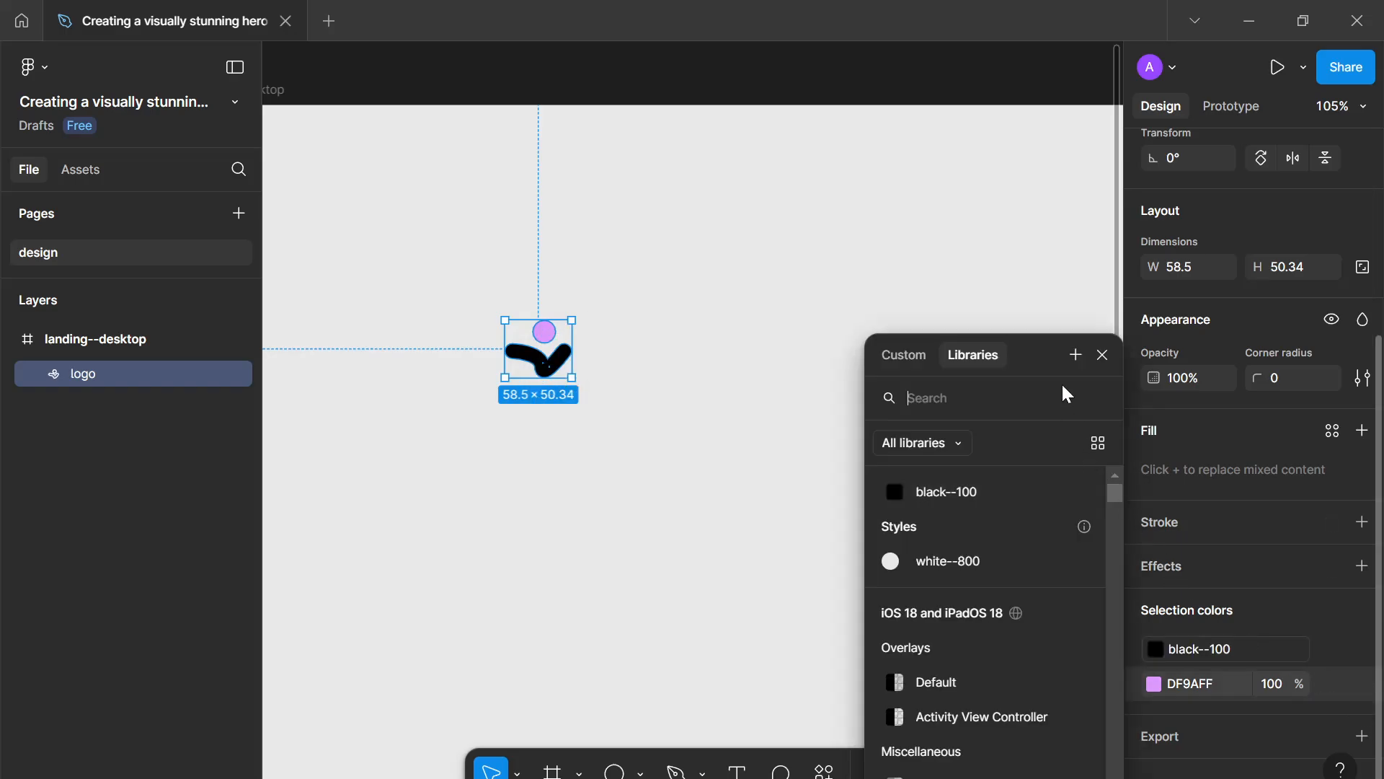
pyautogui.click(1077, 355)
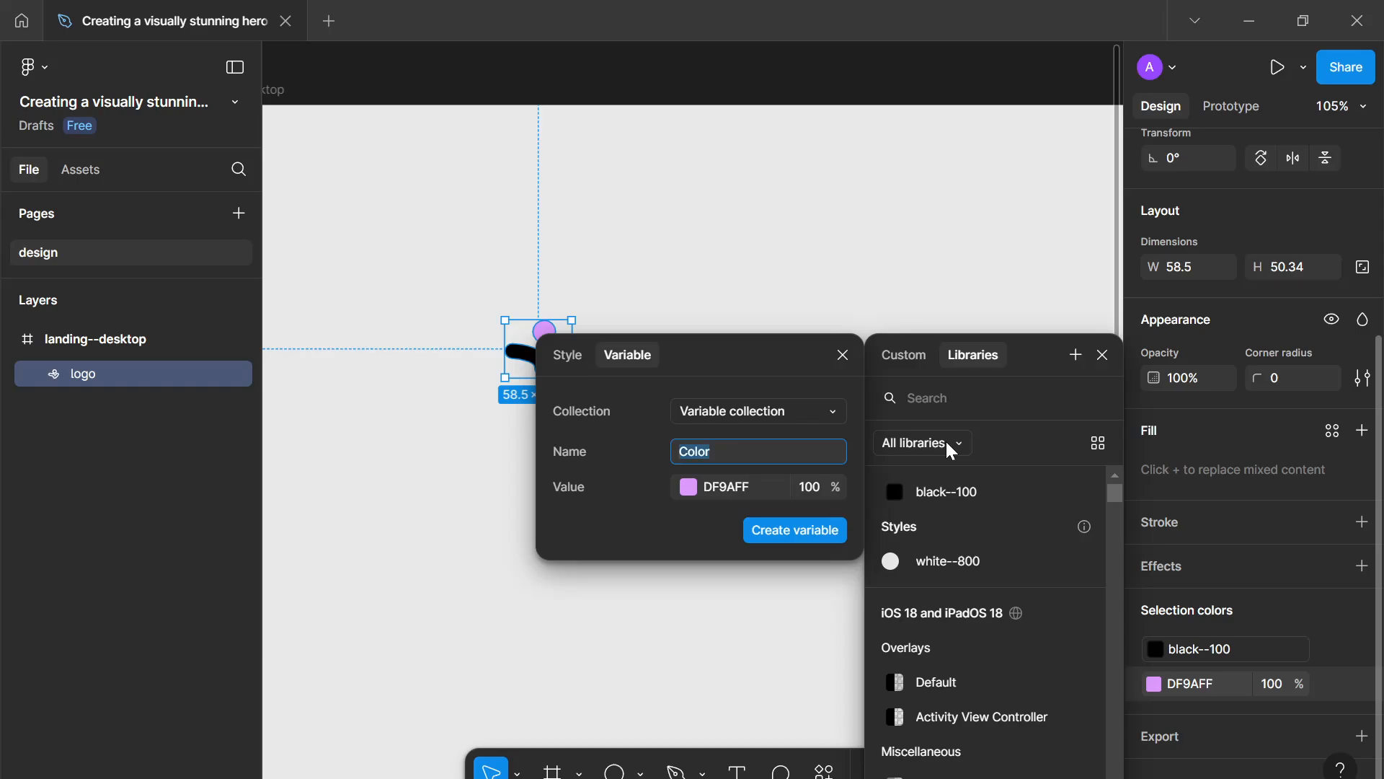
pyautogui.write('pink--600')
pyautogui.press('Return')
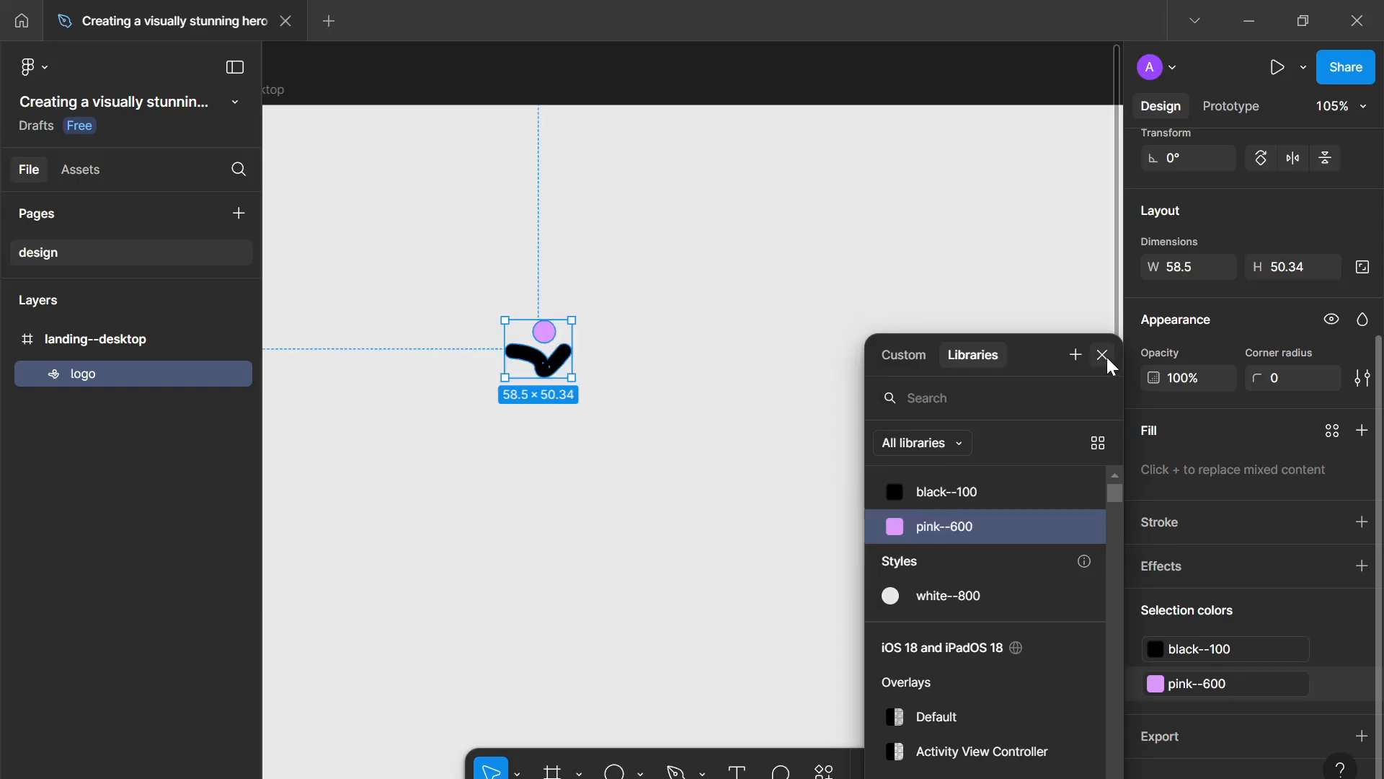
pyautogui.click(1103, 355)
# - Add a text layer reading Release to the right of the logo
pyautogui.click(851, 422)
pyautogui.scroll(-3, 659, 393)
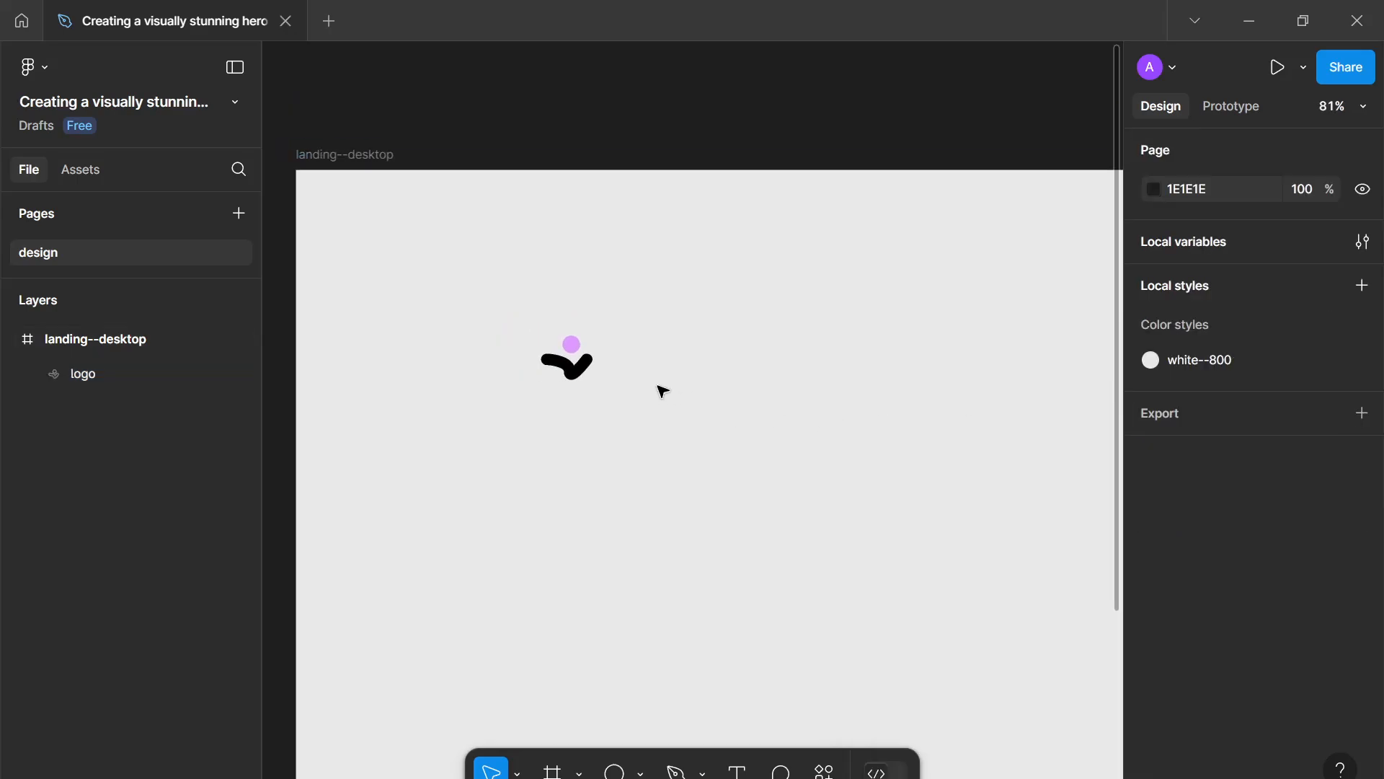
pyautogui.click(588, 359)
pyautogui.click(694, 416)
pyautogui.press('t')
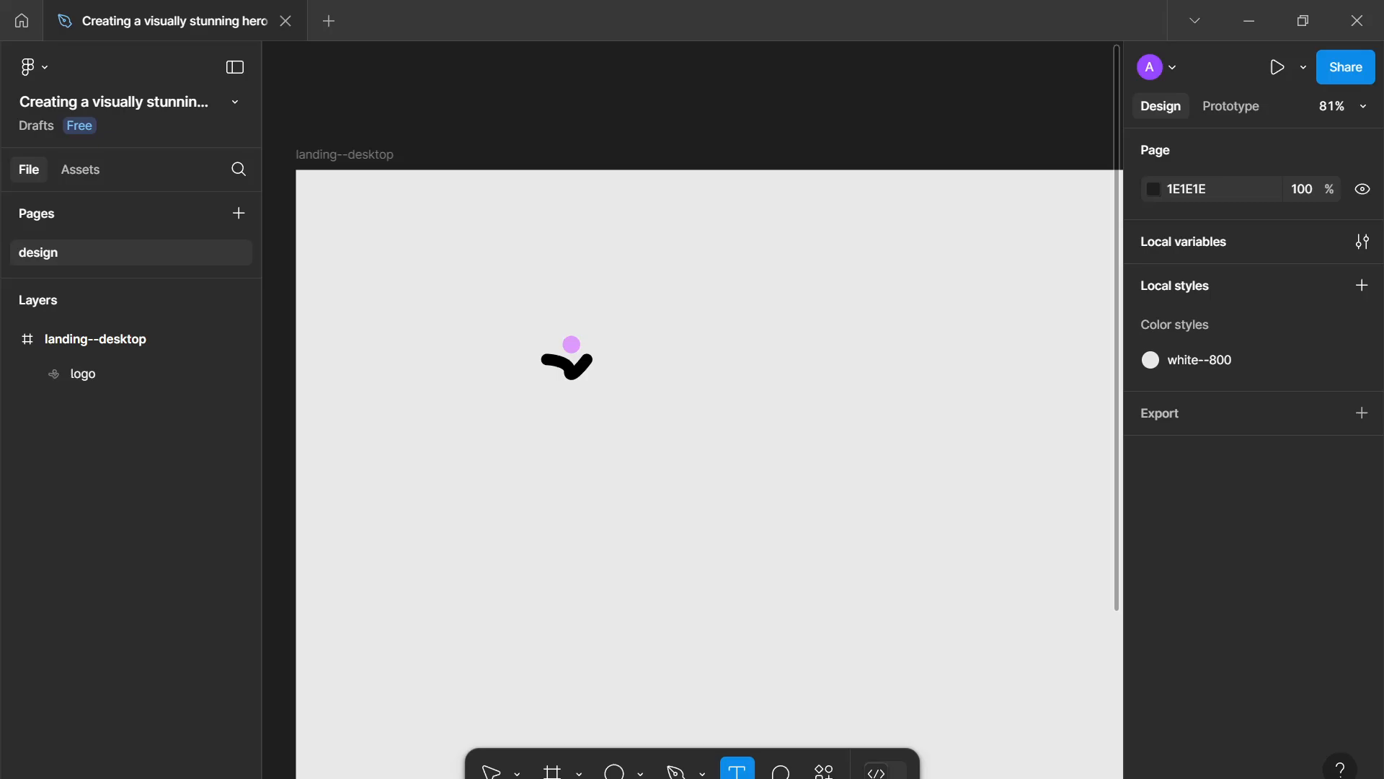
pyautogui.click(632, 376)
pyautogui.write('Rele')
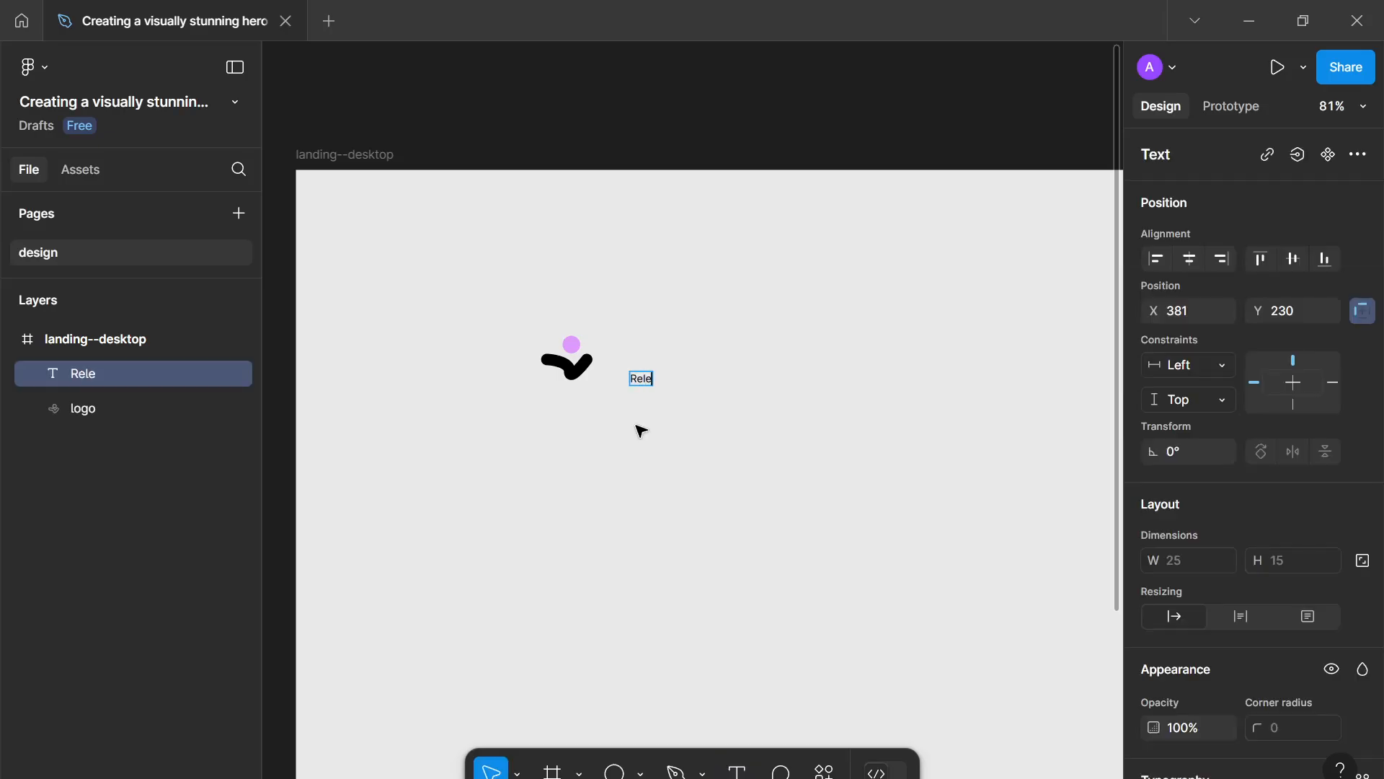
pyautogui.write('ase')
pyautogui.press('Escape')
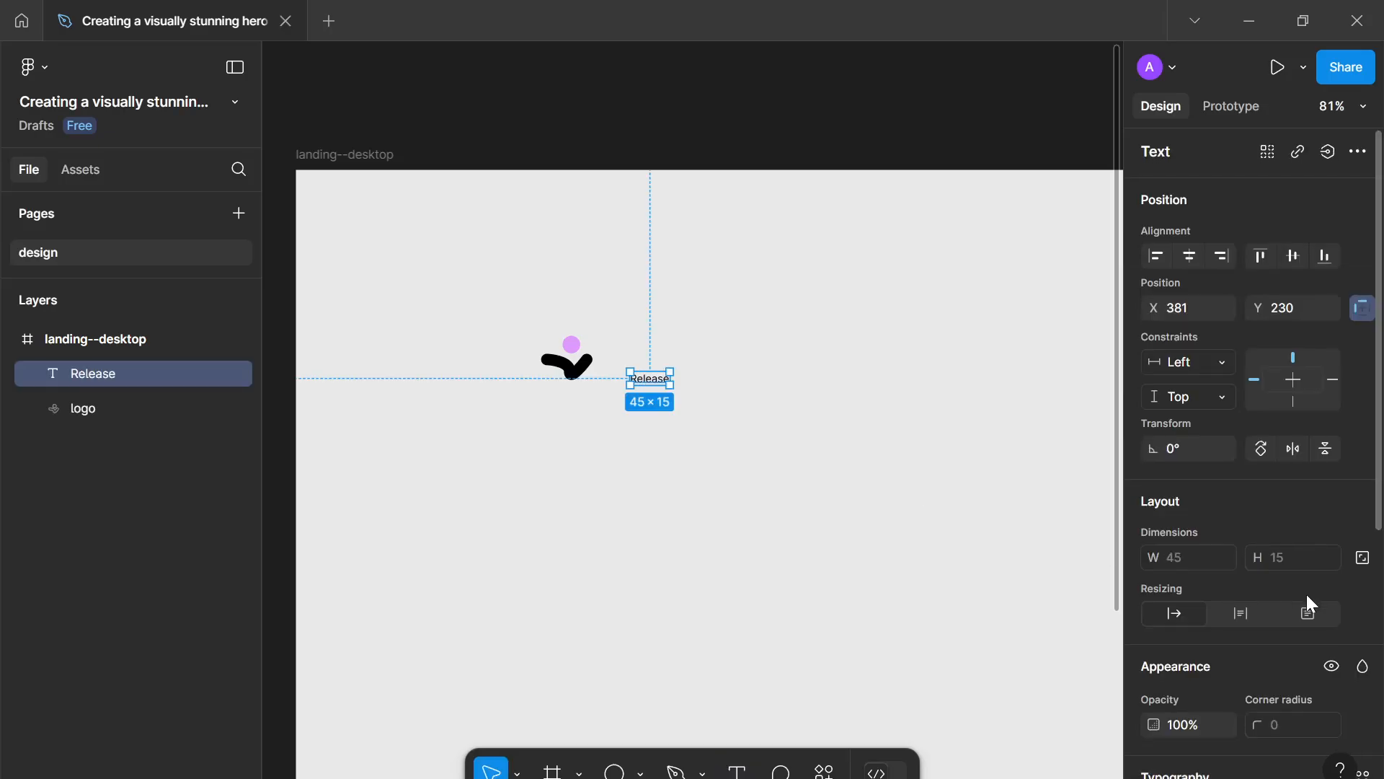
# - Set the Release text to font size 16 and Semi Bold weight
pyautogui.scroll(-5, 1305, 612)
pyautogui.click(1265, 525)
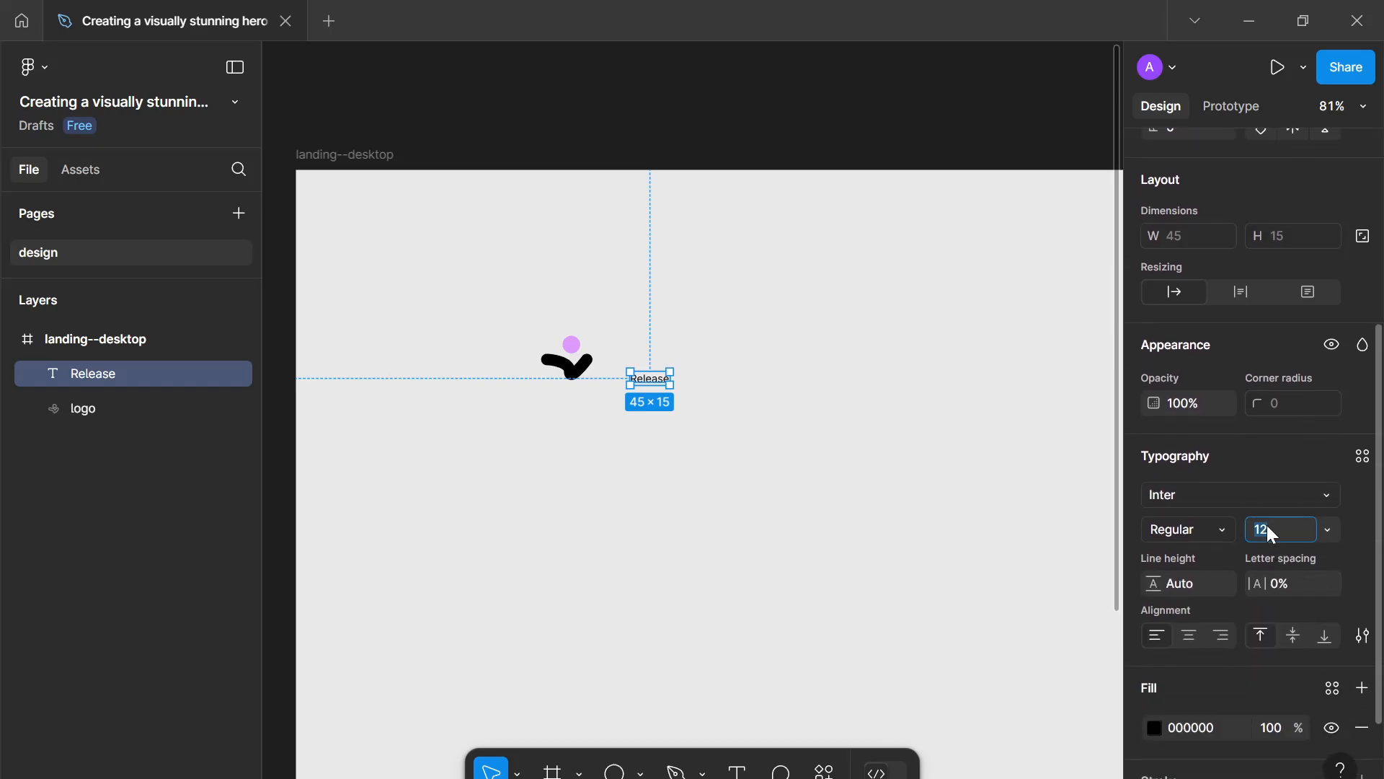
pyautogui.write('15')
pyautogui.press('Return')
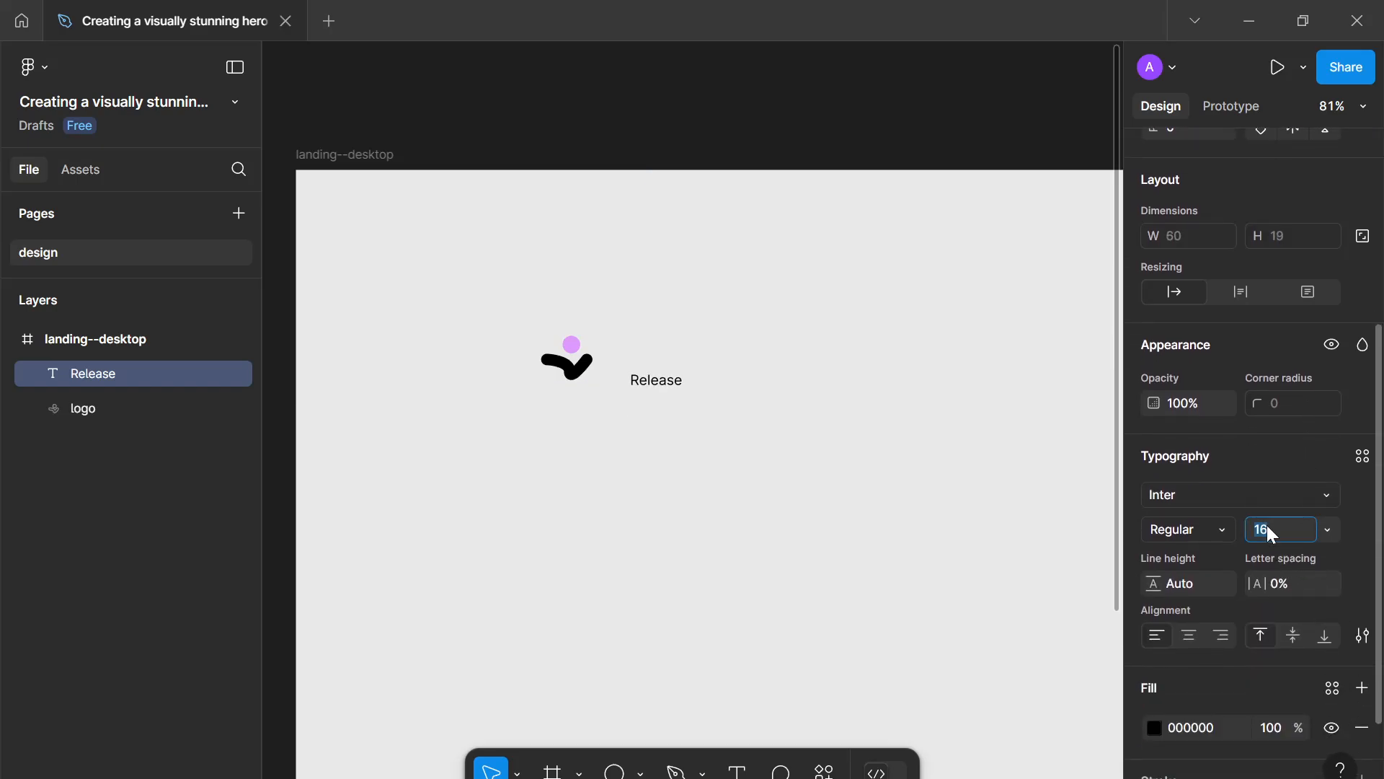
pyautogui.click(1224, 535)
pyautogui.click(1238, 370)
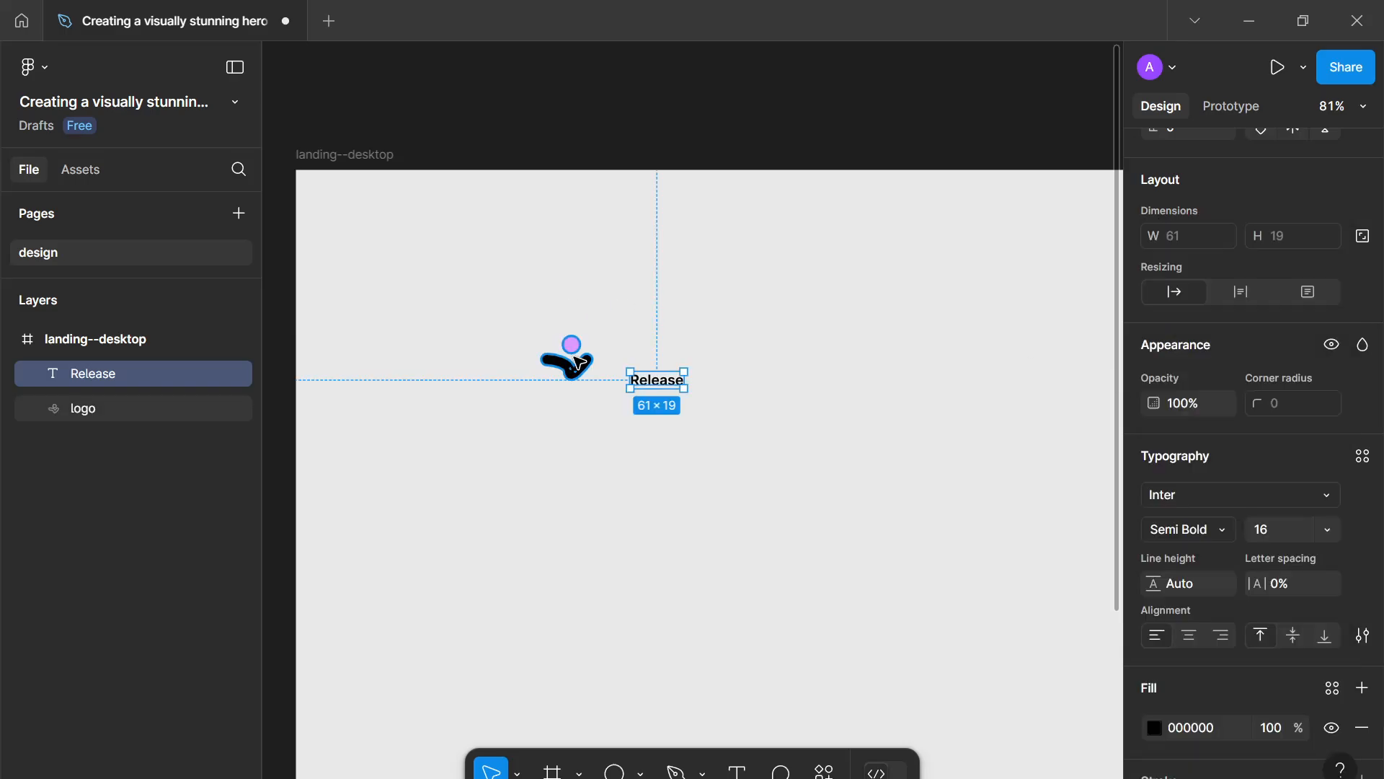
# - Move the logo slightly, lock its proportions and scale it down to a height of 24
pyautogui.click(586, 364)
pyautogui.moveTo(586, 364); pyautogui.dragTo(608, 377)
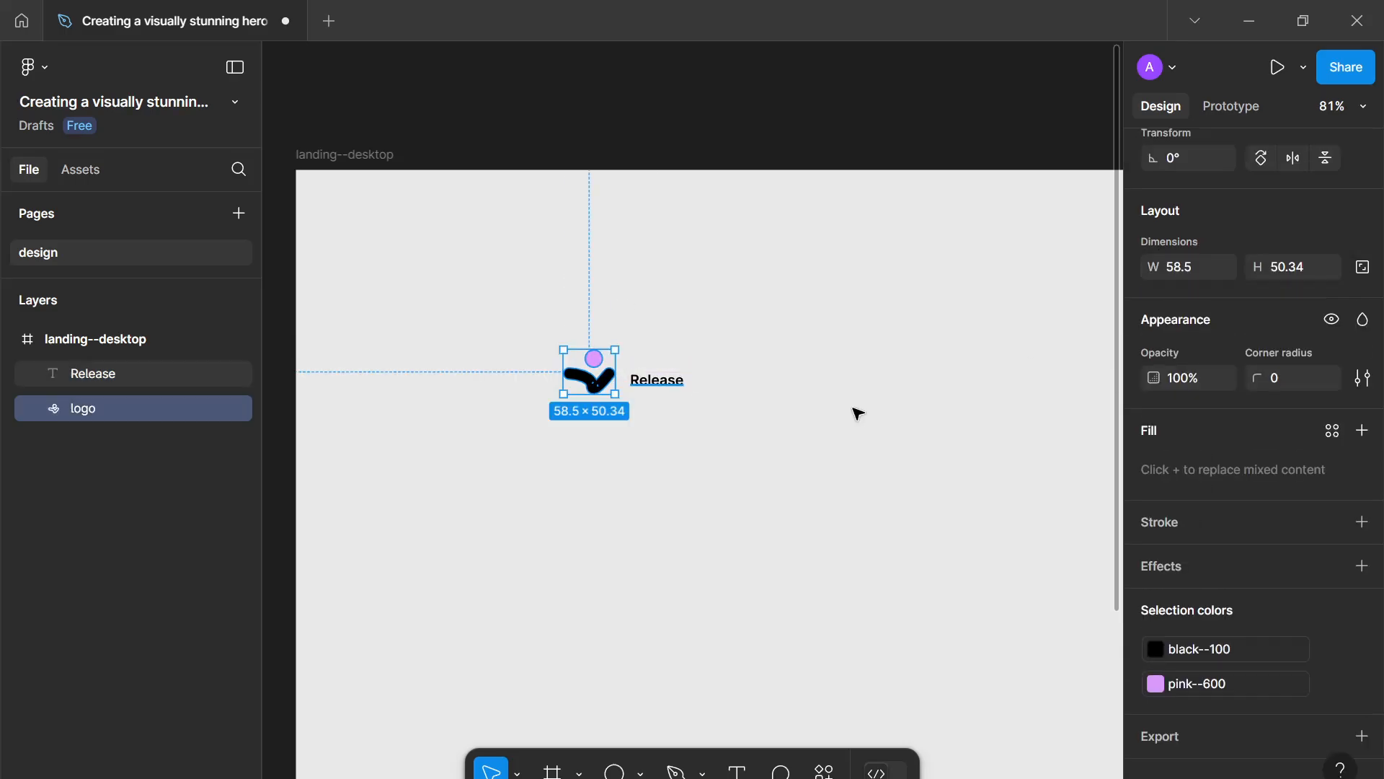
pyautogui.scroll(3, 1322, 436)
pyautogui.click(1363, 483)
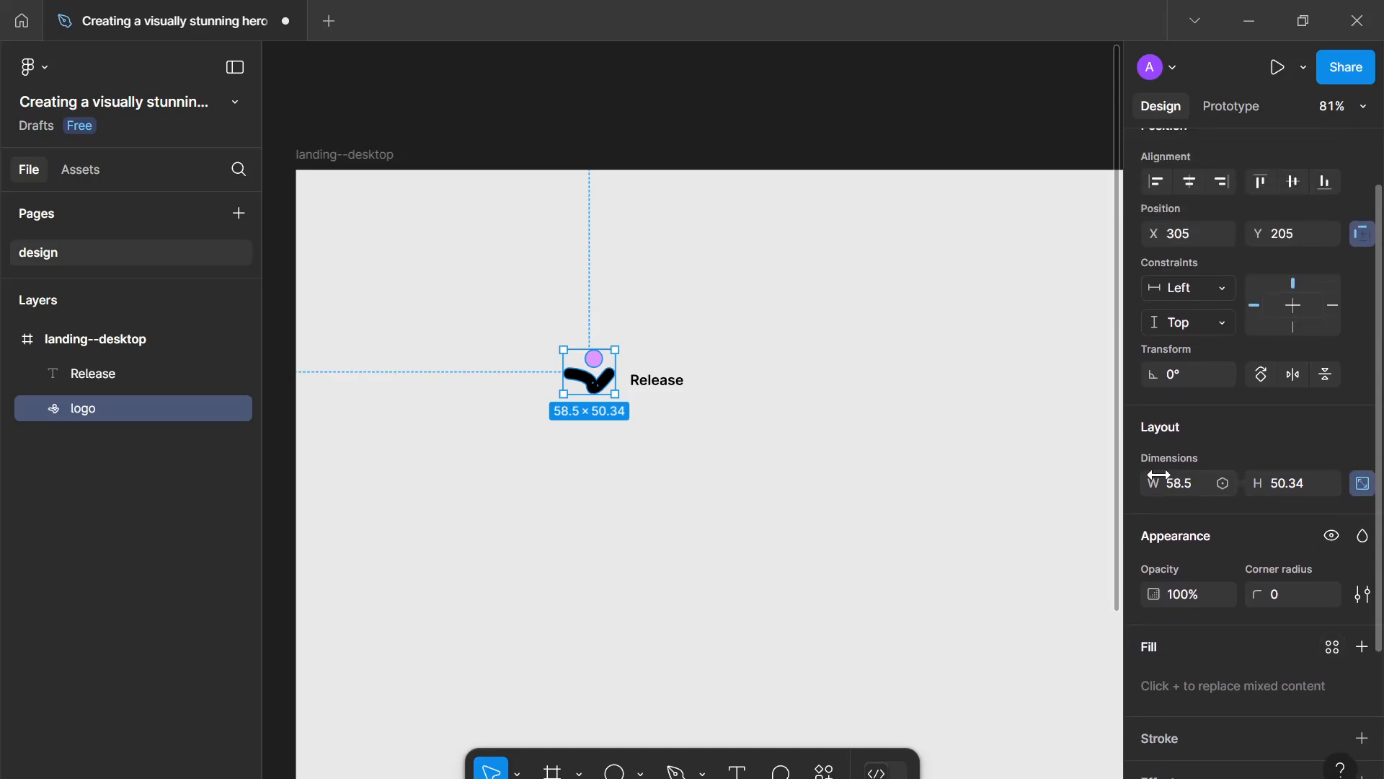
pyautogui.click(1182, 483)
pyautogui.click(1294, 482)
pyautogui.write('16')
pyautogui.press('Return')
pyautogui.write('24')
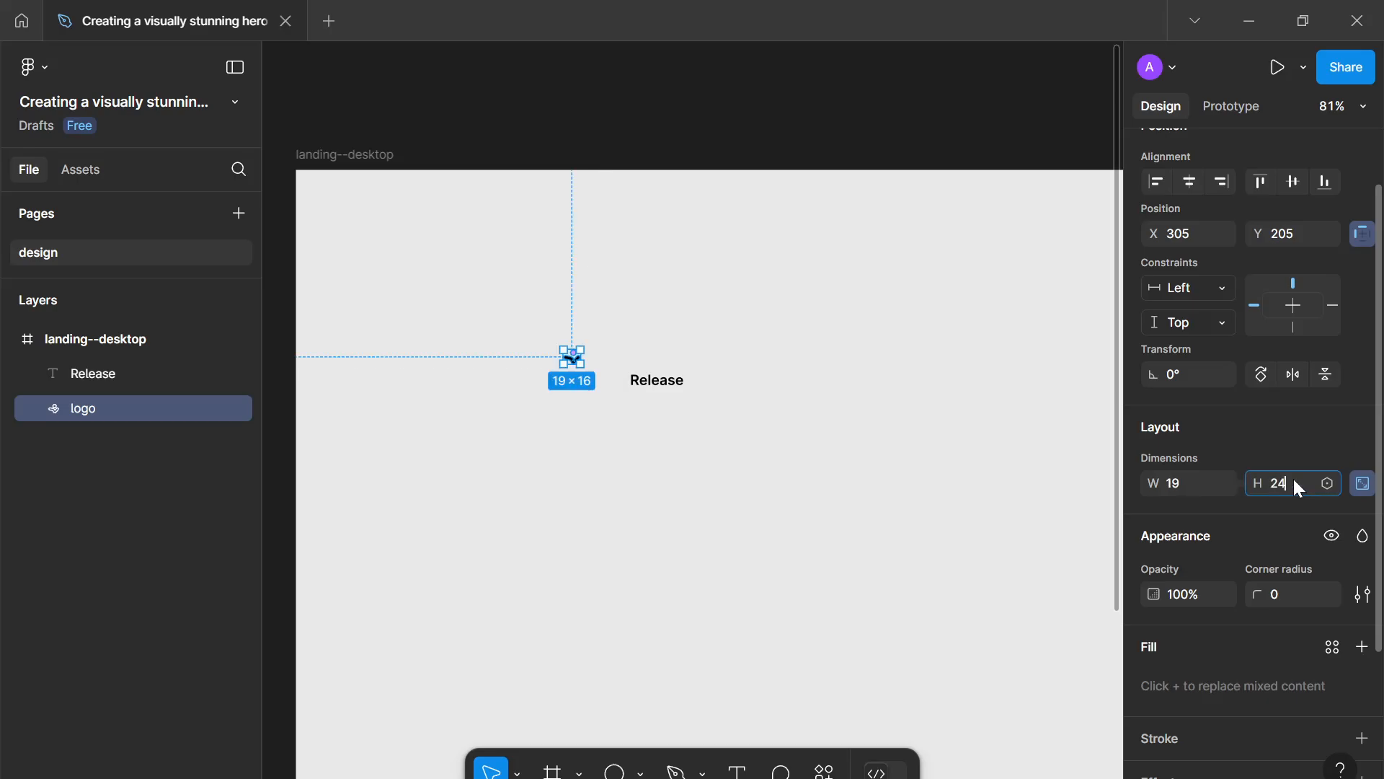
pyautogui.press('Return')
# - Move the Release text beside the logo and nudge the logo's height up by three units proportionally
pyautogui.moveTo(663, 394); pyautogui.dragTo(633, 374)
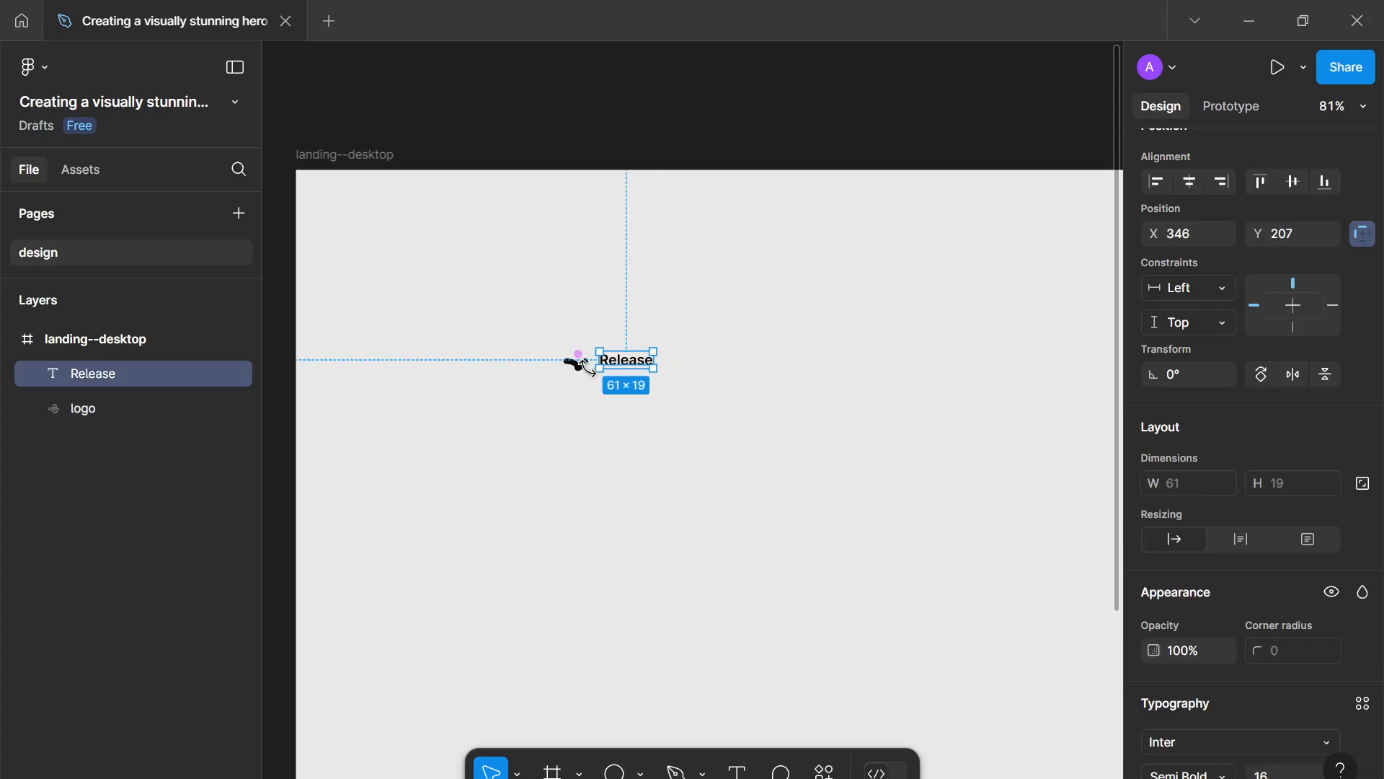
pyautogui.click(576, 362)
pyautogui.click(1285, 483)
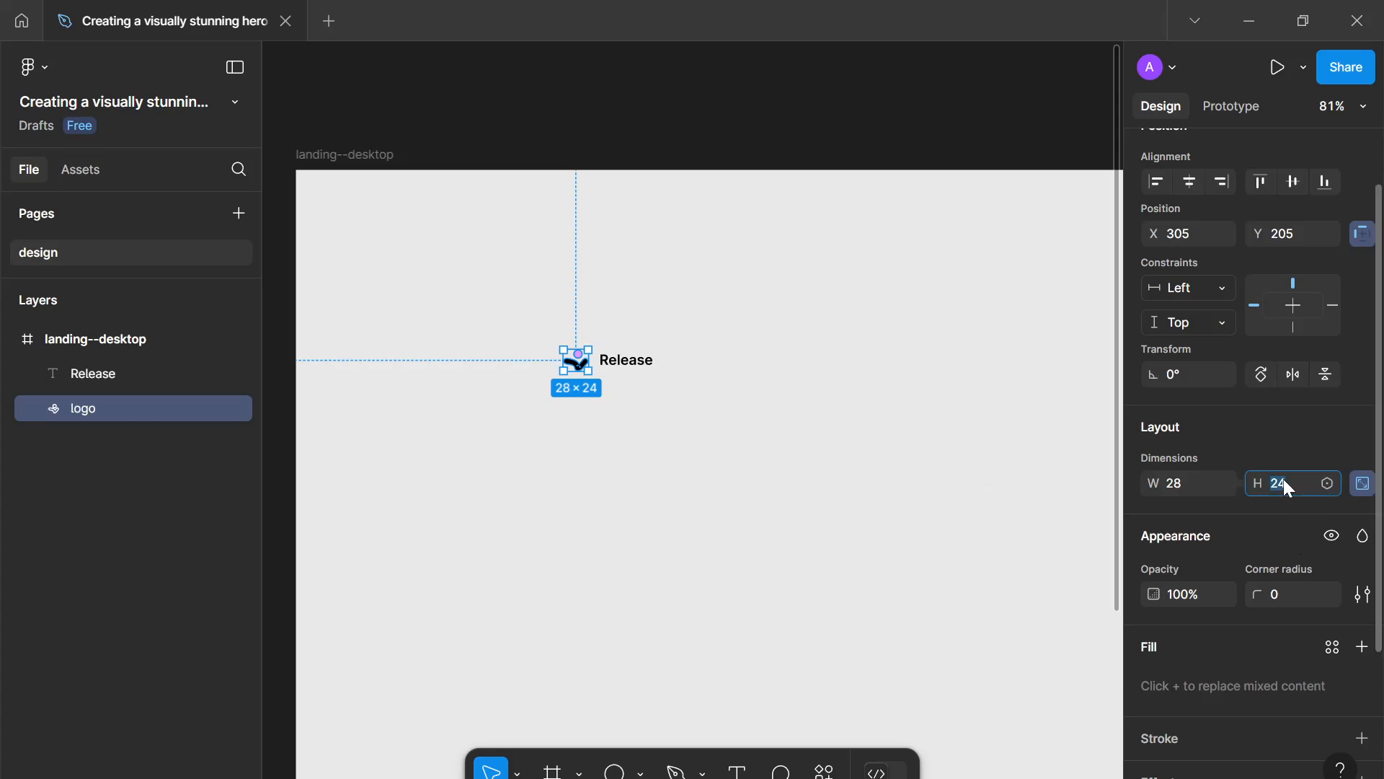
pyautogui.press('Up')
pyautogui.press('Up')
pyautogui.press('Up')
pyautogui.press('Up')
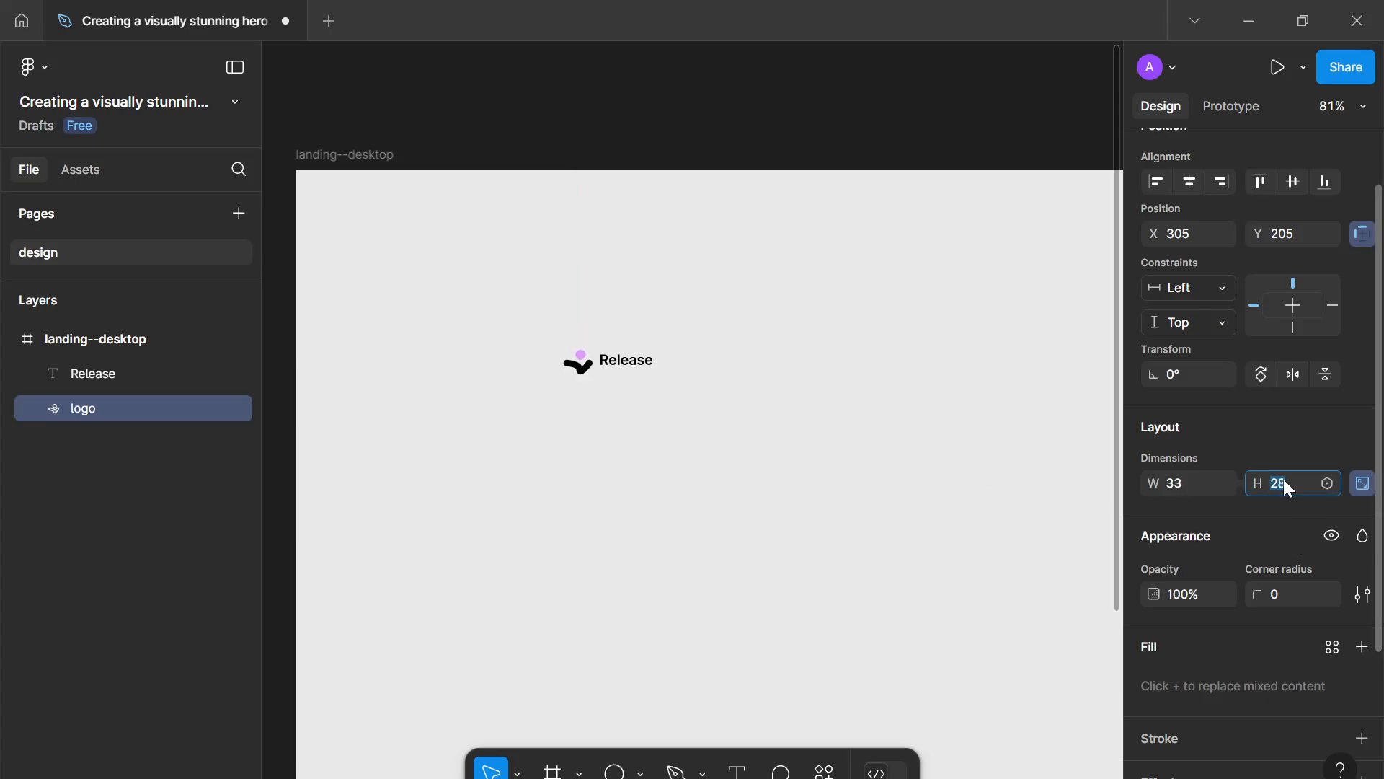
# - Wrap the logo and Release text in an auto layout frame and name it identity
pyautogui.press('Down')
pyautogui.press('Up')
pyautogui.moveTo(747, 450); pyautogui.dragTo(528, 281)
pyautogui.hotkey('shift', 'a')
pyautogui.doubleClick(127, 372)
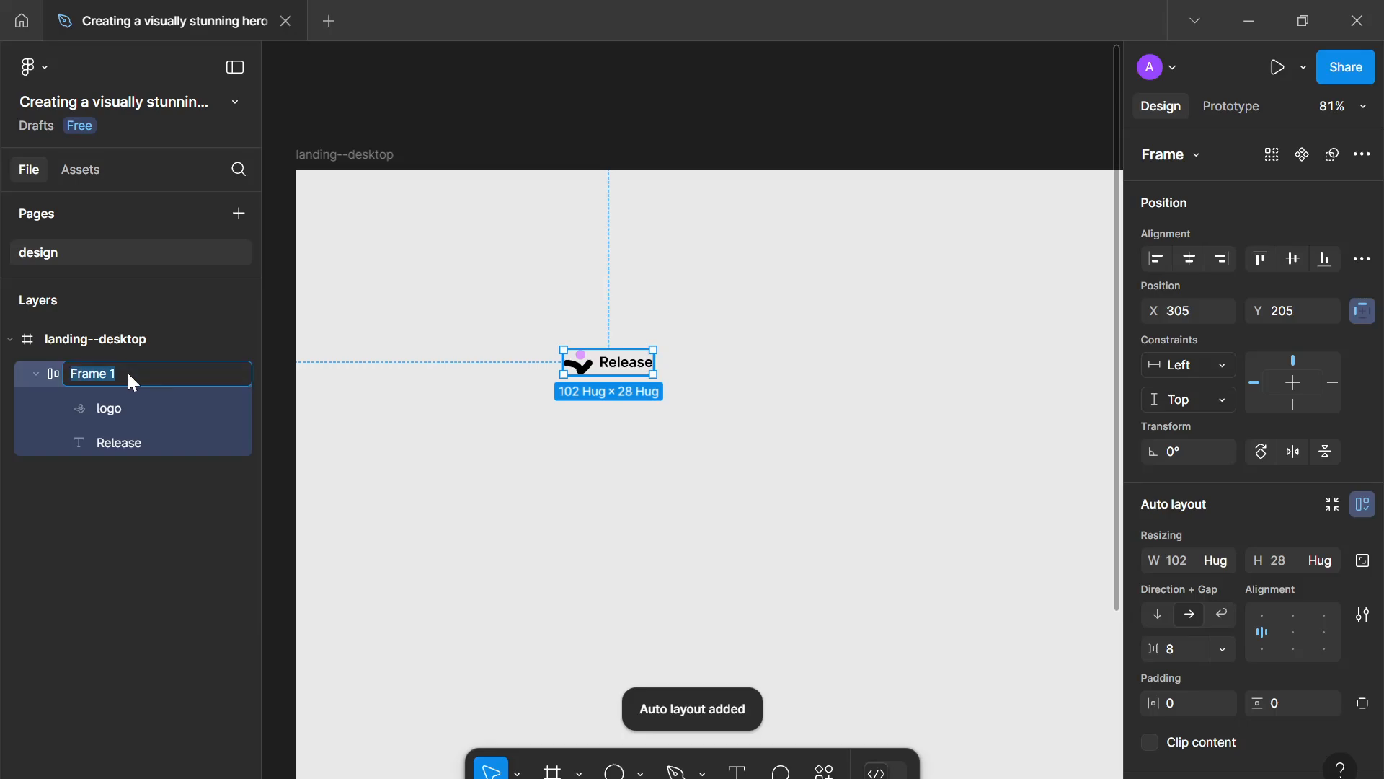
pyautogui.write('identity')
pyautogui.press('Return')
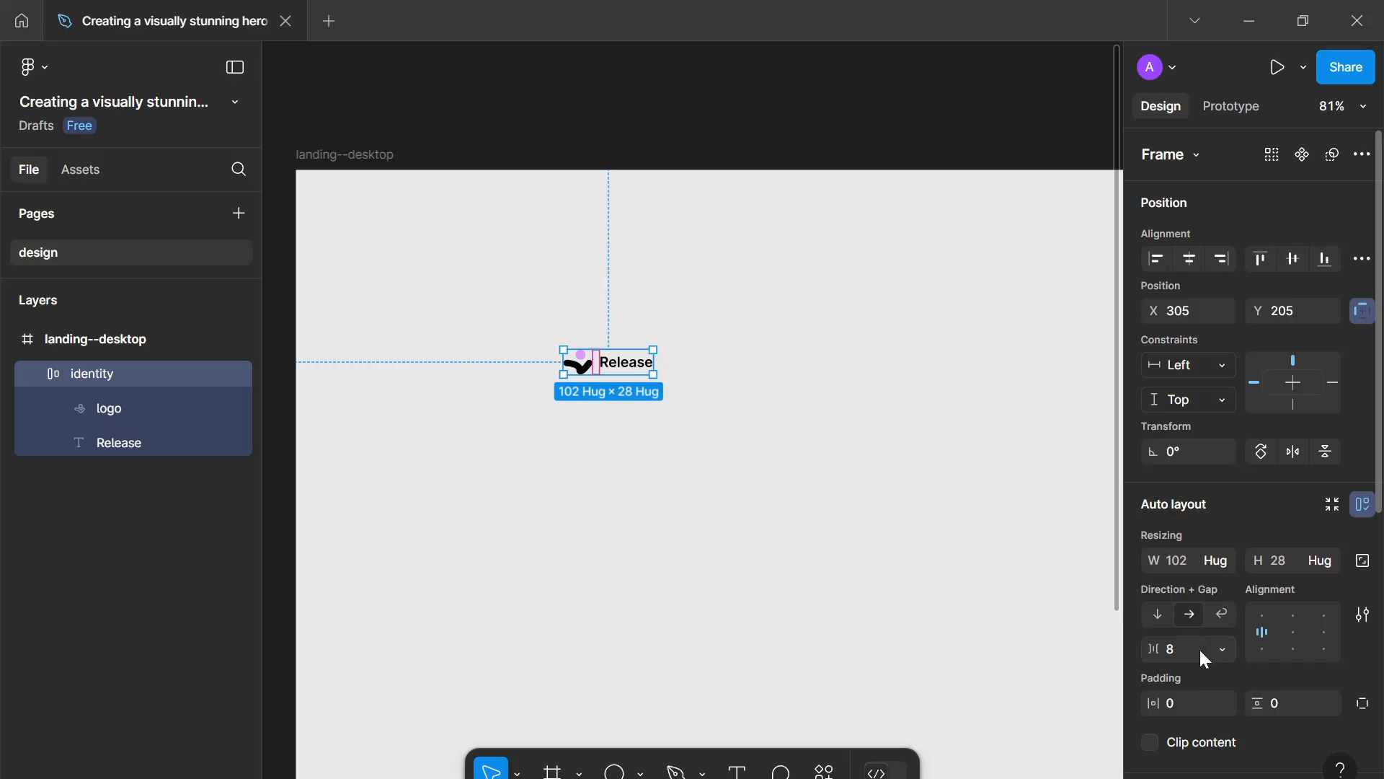
# - Reposition the identity group nearer the top-left area of the landing frame
pyautogui.click(723, 485)
pyautogui.moveTo(571, 366); pyautogui.dragTo(624, 345)
pyautogui.click(530, 348)
pyautogui.click(624, 353)
pyautogui.moveTo(624, 376); pyautogui.dragTo(653, 362)
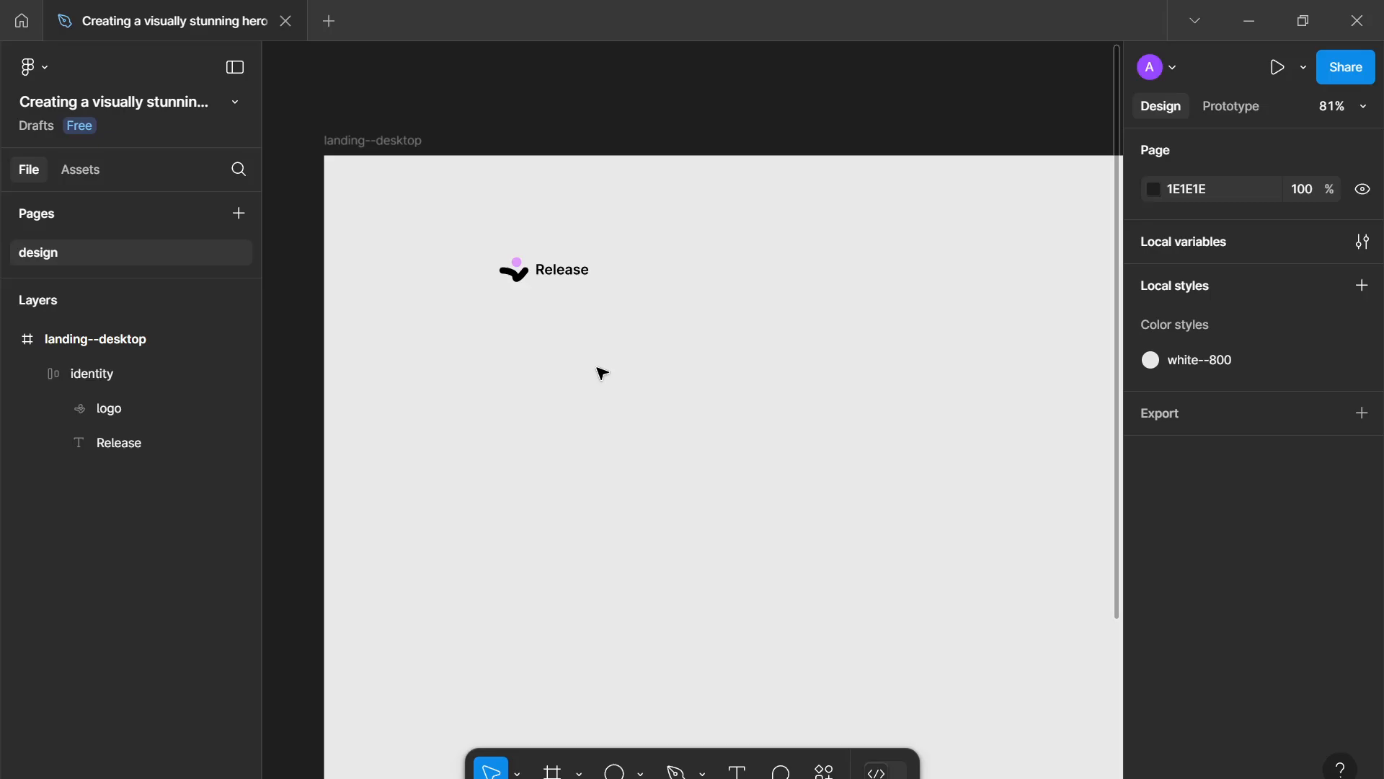
# - Add a text layer reading Home below the identity group
pyautogui.press('t')
pyautogui.click(565, 438)
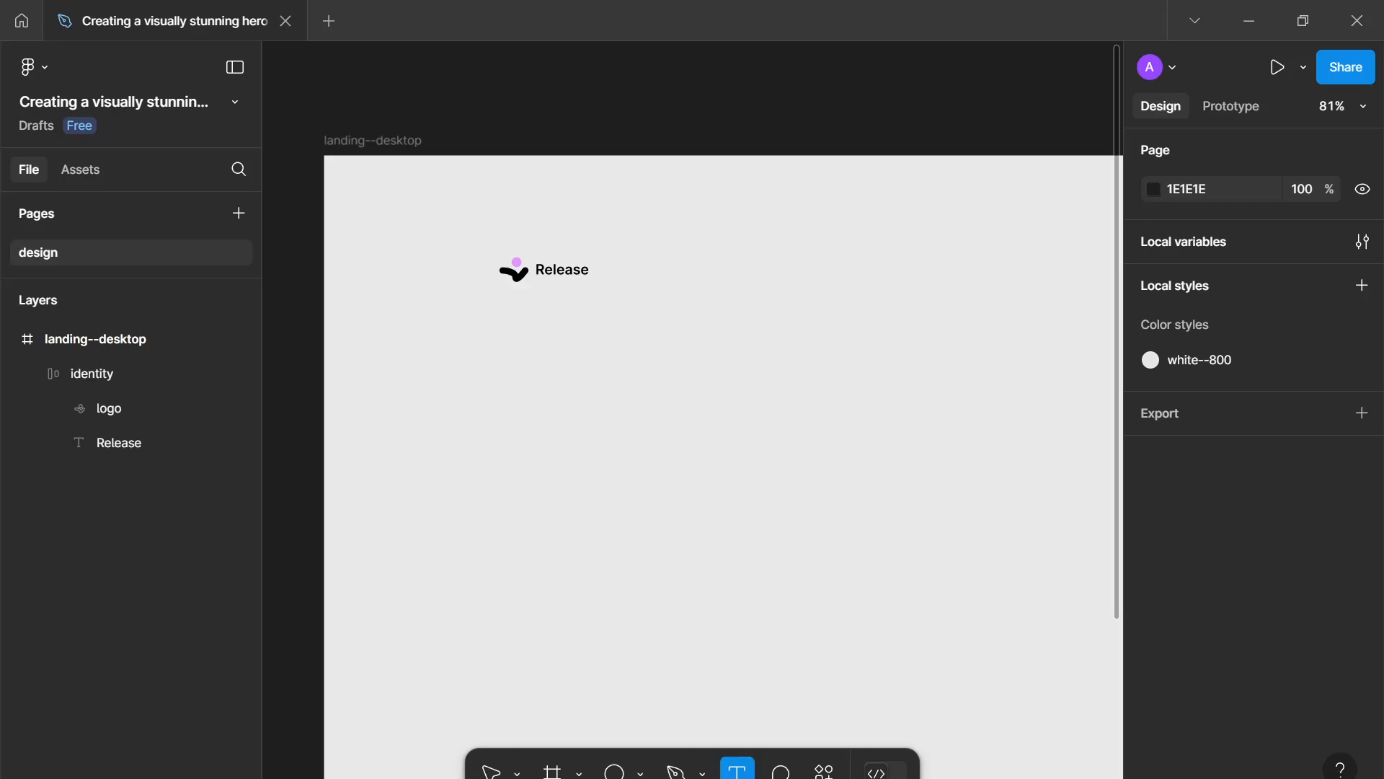
pyautogui.scroll(-1, 674, 517)
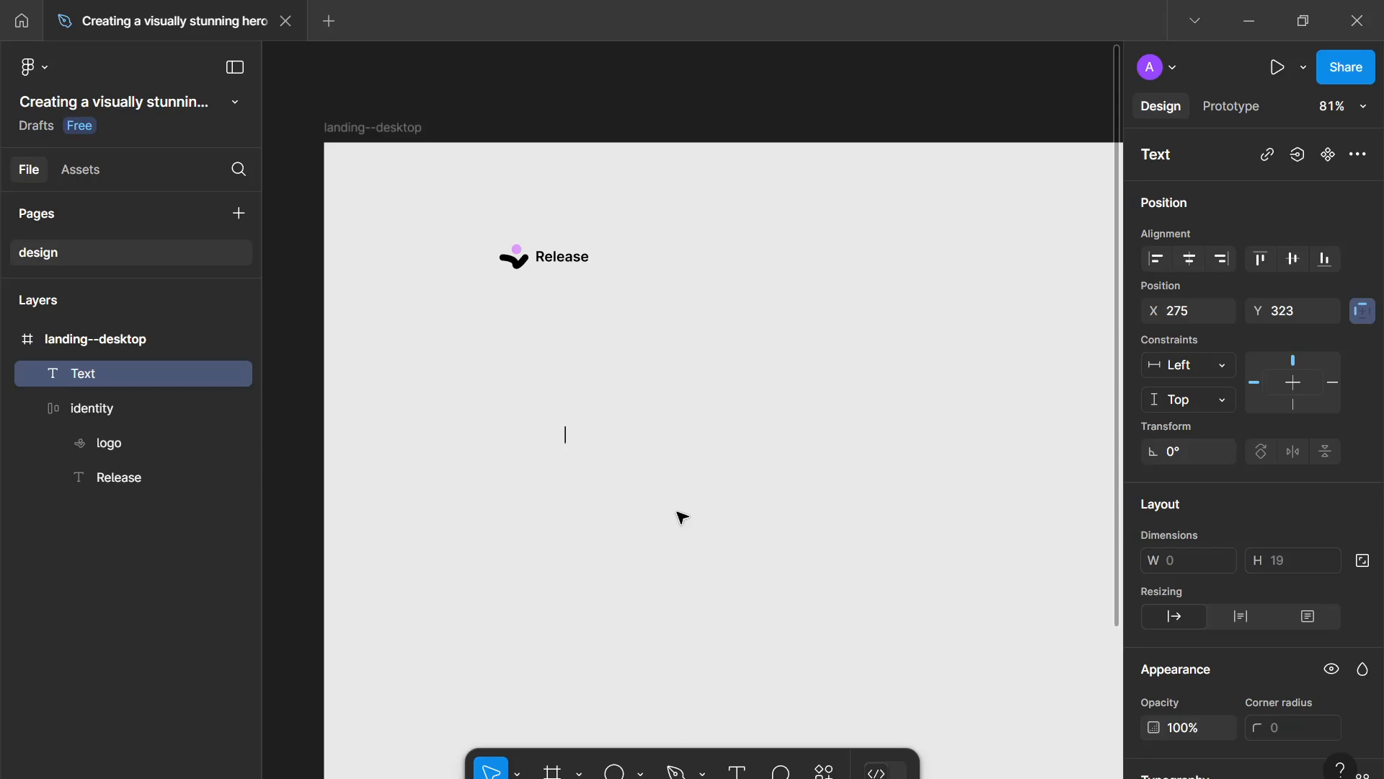
pyautogui.write('Home')
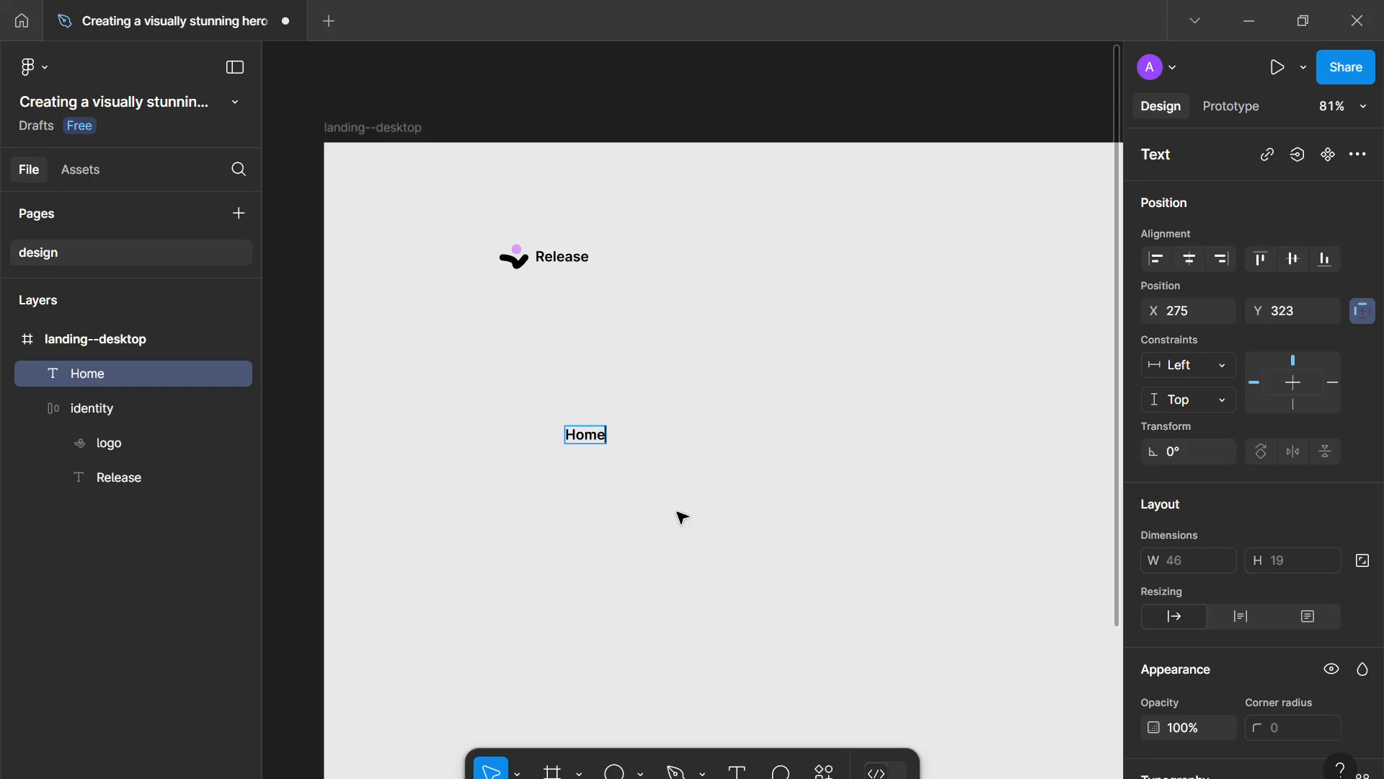
pyautogui.press('Escape')
# - Set the Home text to Regular weight and font size 14
pyautogui.scroll(-3, 1225, 591)
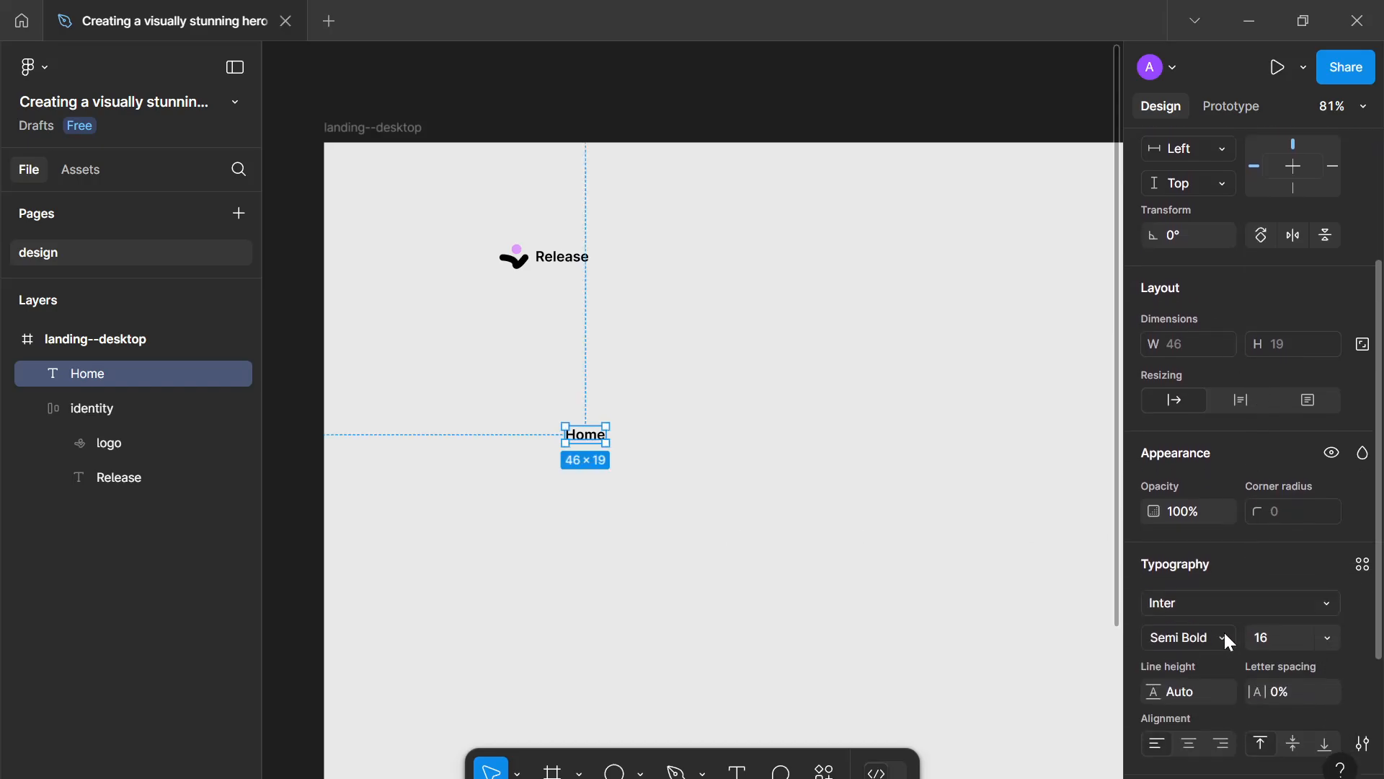
pyautogui.click(1222, 632)
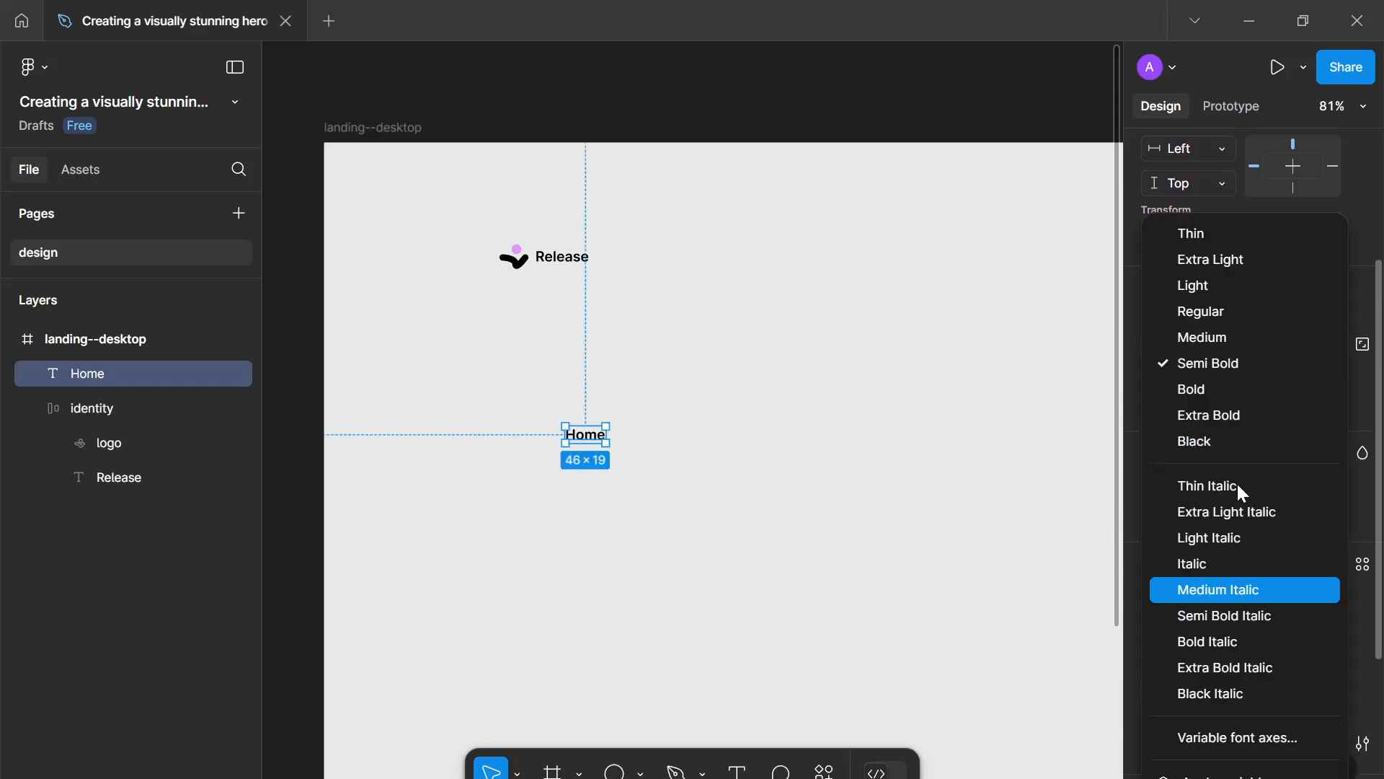
pyautogui.click(1255, 311)
pyautogui.click(1266, 637)
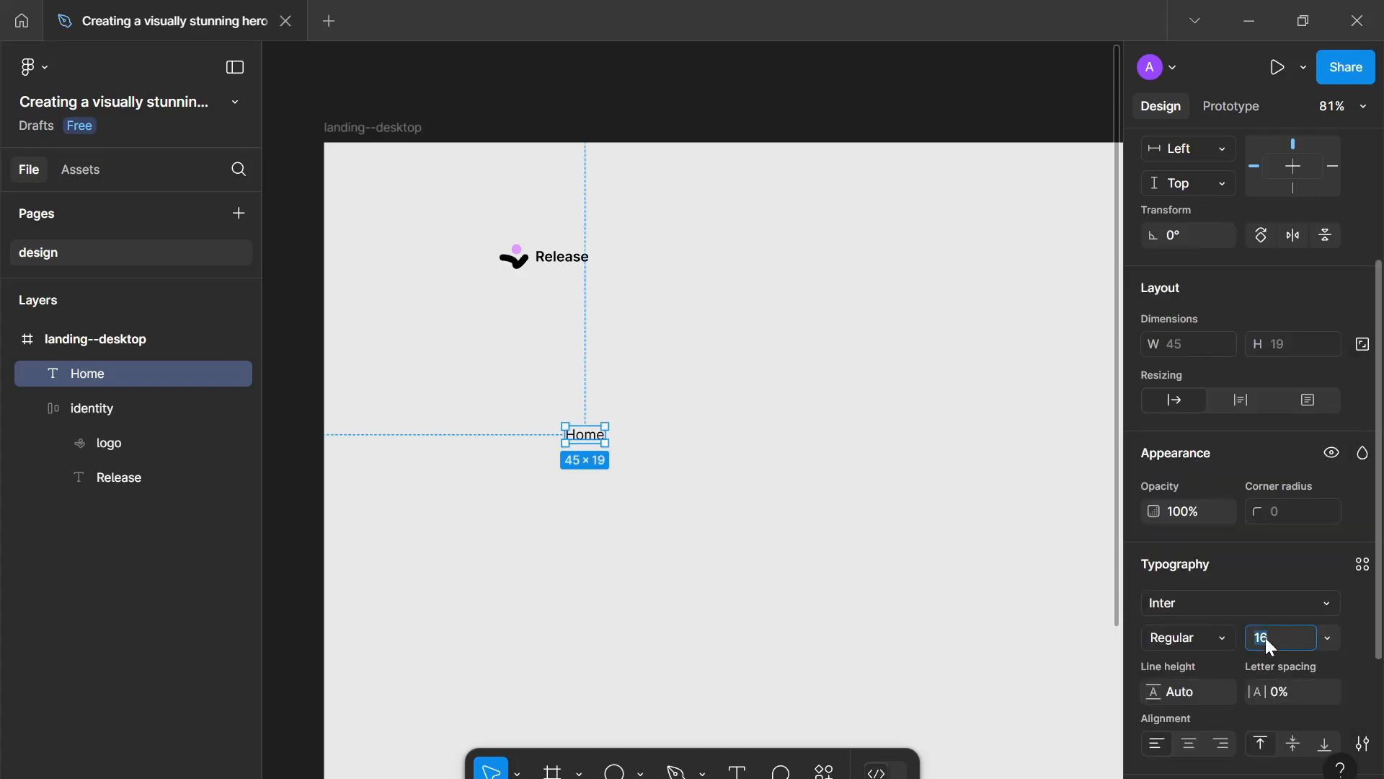
pyautogui.write('14')
pyautogui.press('Return')
# - Move the Home text up slightly, duplicate it and change the copy to About
pyautogui.click(927, 525)
pyautogui.click(576, 434)
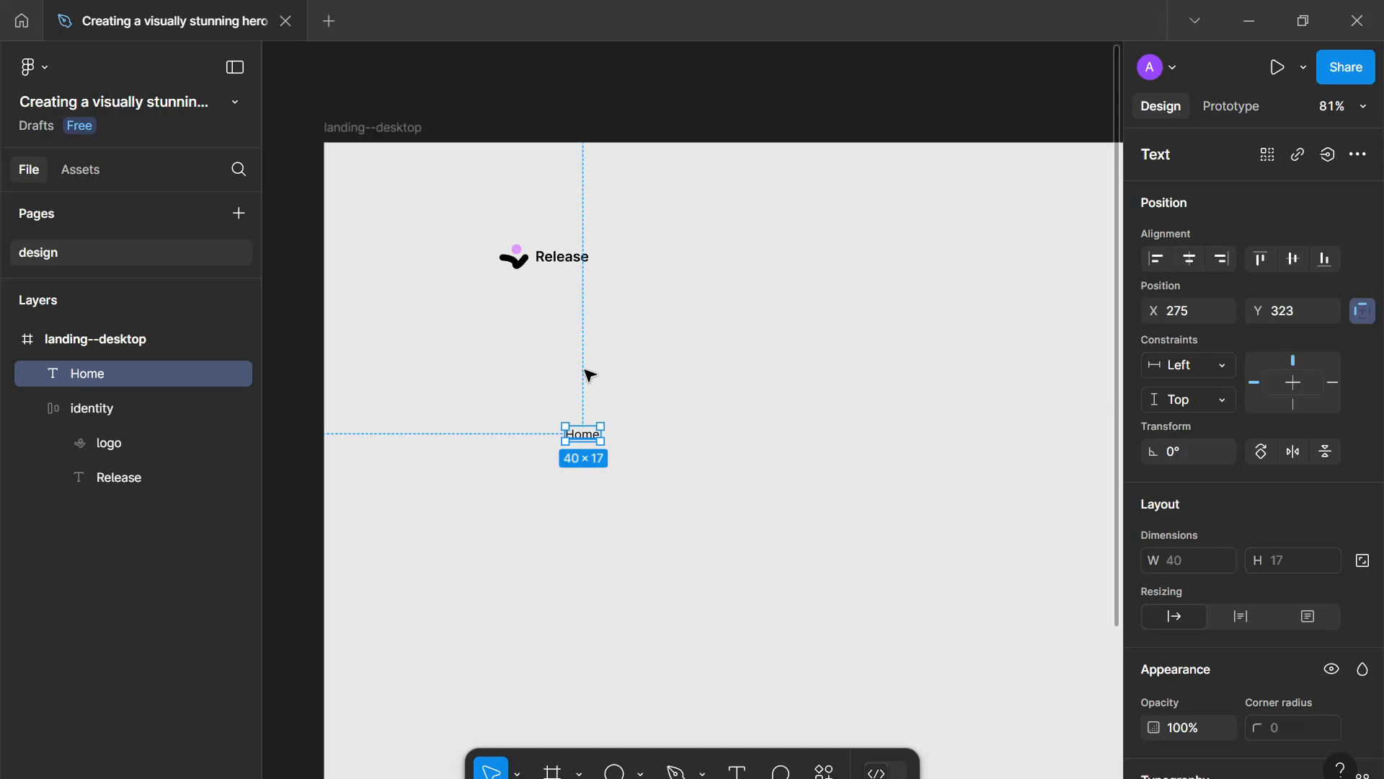
pyautogui.moveTo(578, 431)
pyautogui.mouseDown()
pyautogui.moveTo(586, 370)
pyautogui.moveTo(592, 408)
pyautogui.mouseUp()
pyautogui.hotkey('ctrl', 'd')
pyautogui.press('Return')
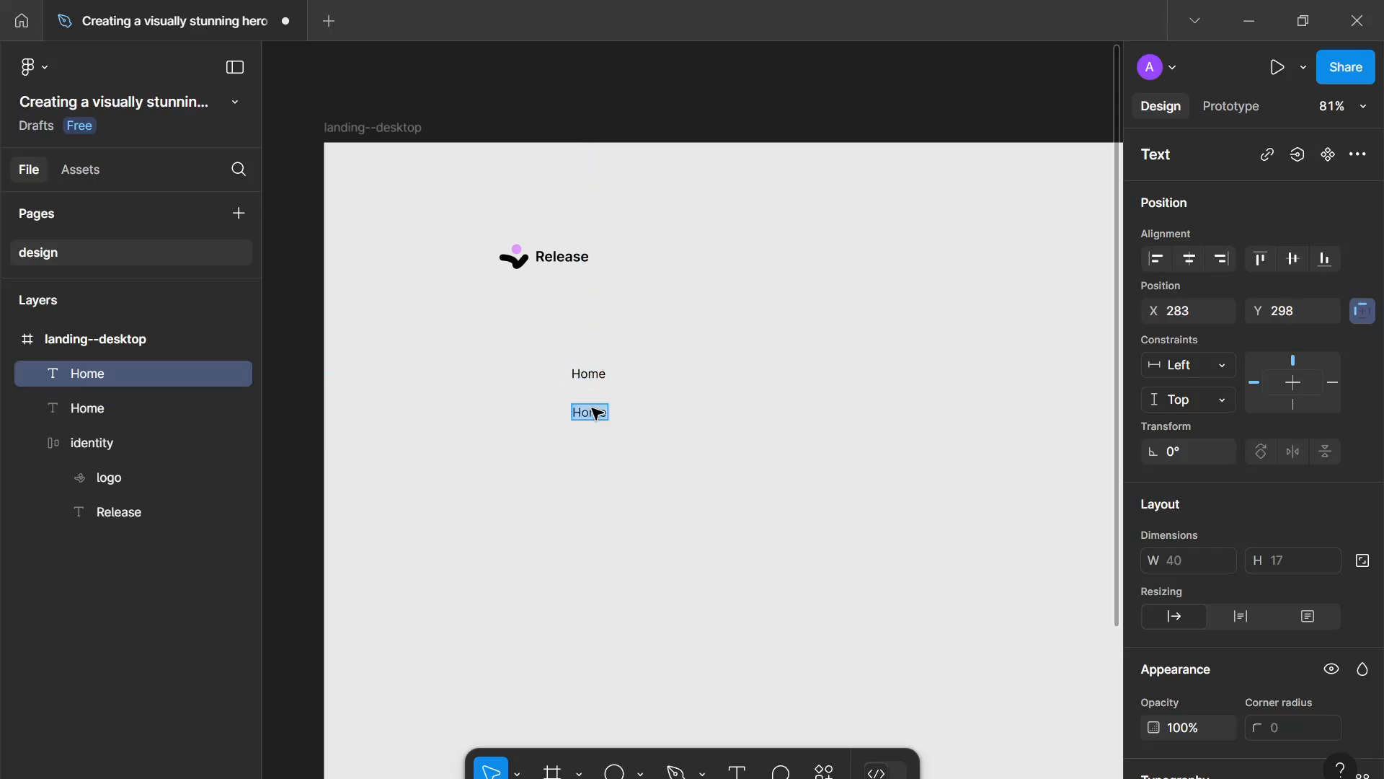
pyautogui.write('About')
pyautogui.press('Escape')
# - Duplicate the About text below it and change the copy to Products
pyautogui.hotkey('ctrl', 'd')
pyautogui.moveTo(589, 412); pyautogui.dragTo(598, 465)
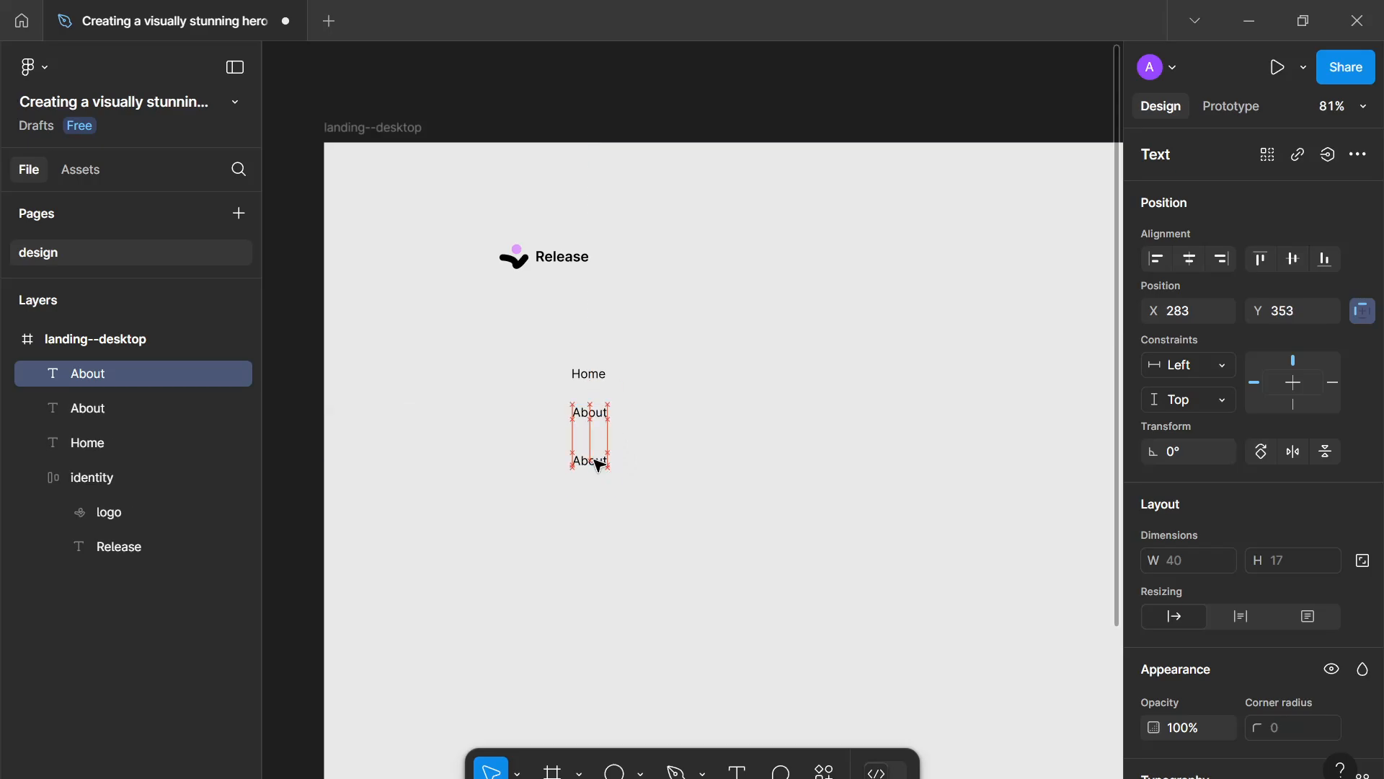
pyautogui.press('Return')
pyautogui.write('Produc')
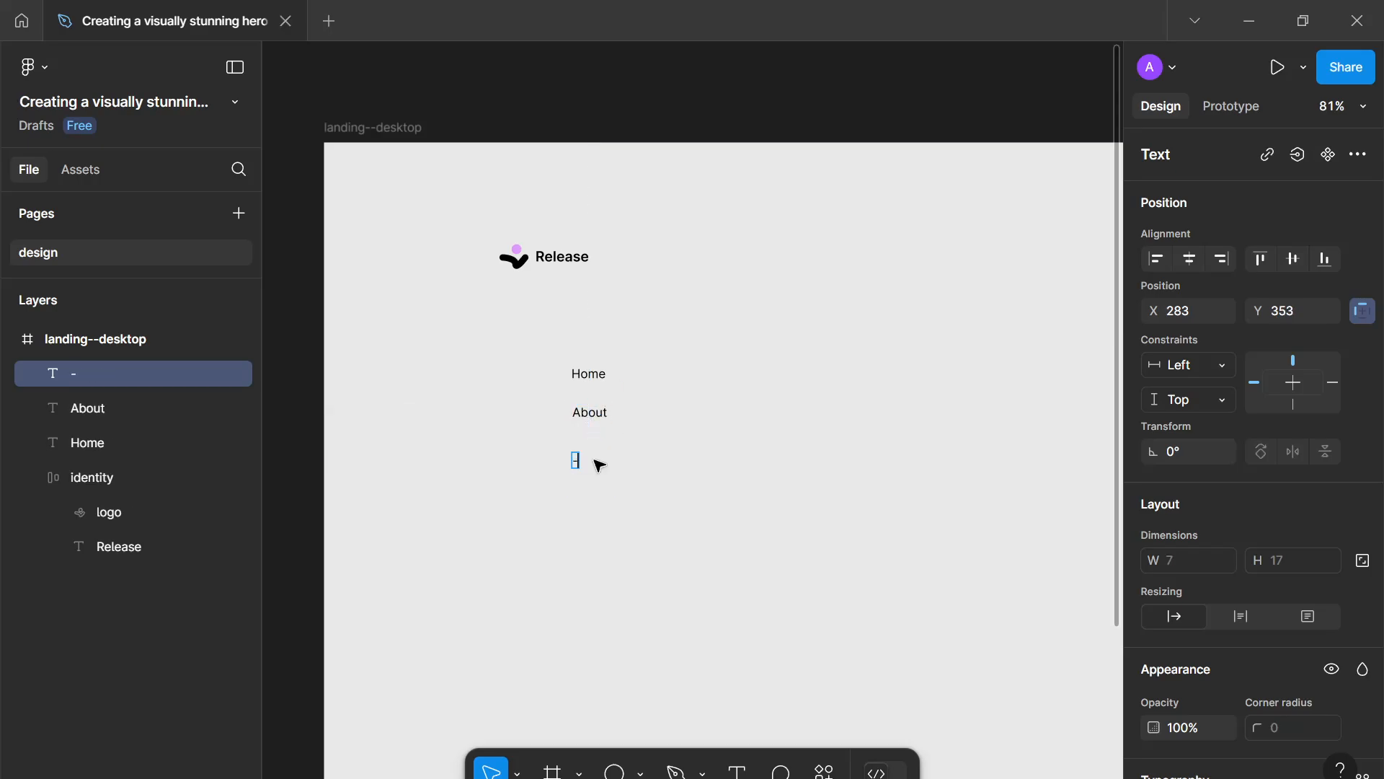
pyautogui.write('ts')
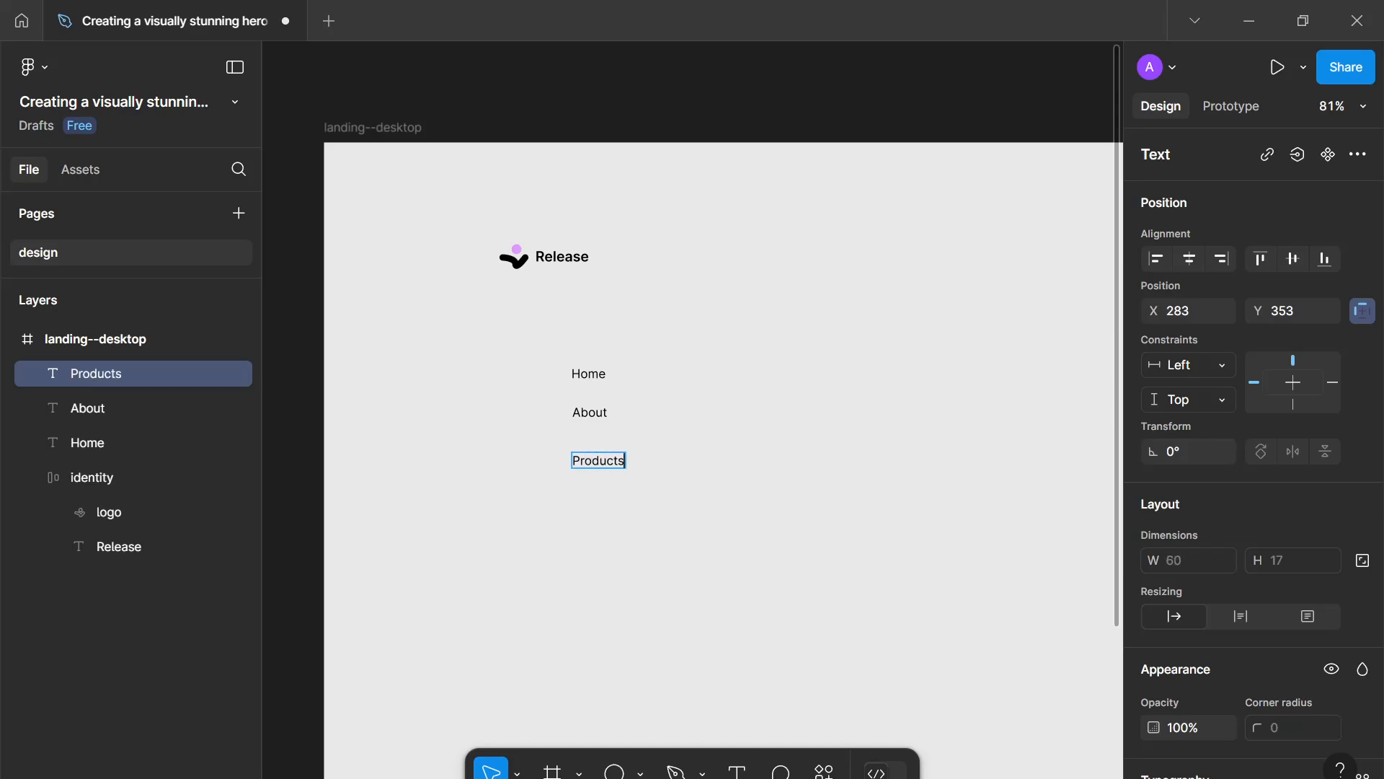
pyautogui.press('Escape')
# - Duplicate the Products text below it and change the copy to Services
pyautogui.hotkey('ctrl', 'd')
pyautogui.moveTo(599, 463); pyautogui.dragTo(600, 516)
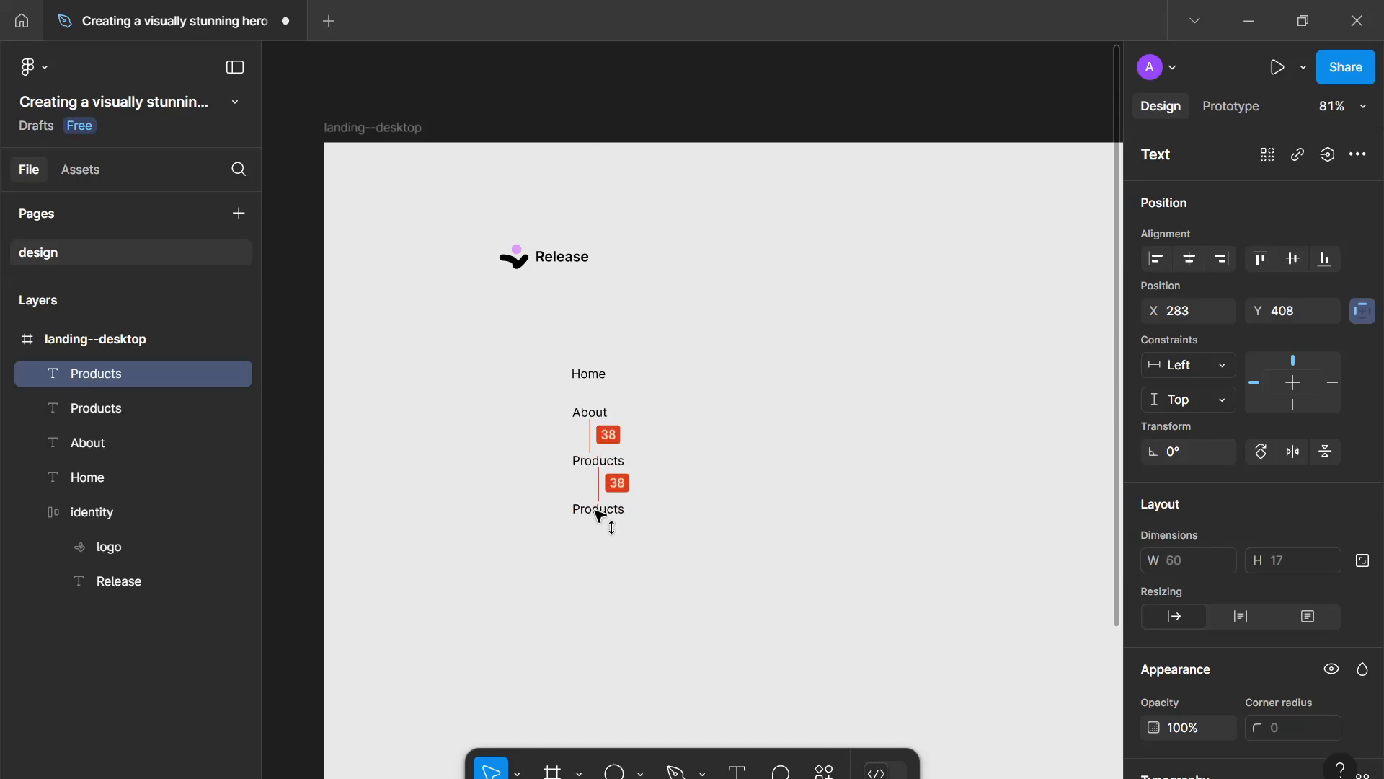
pyautogui.doubleClick(598, 509)
pyautogui.write('Services')
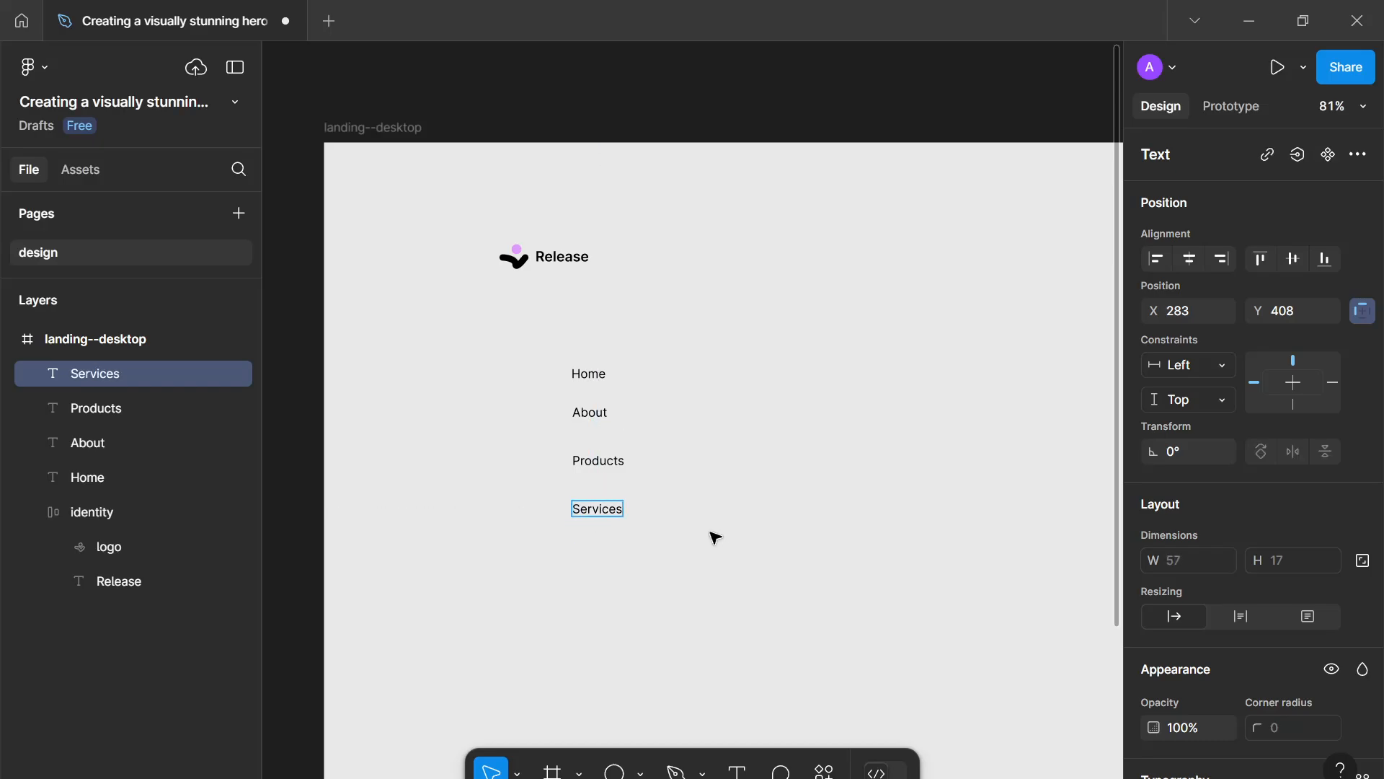
pyautogui.press('Escape')
# - Duplicate the Services text below it and change the copy to Contact
pyautogui.hotkey('ctrl', 'd')
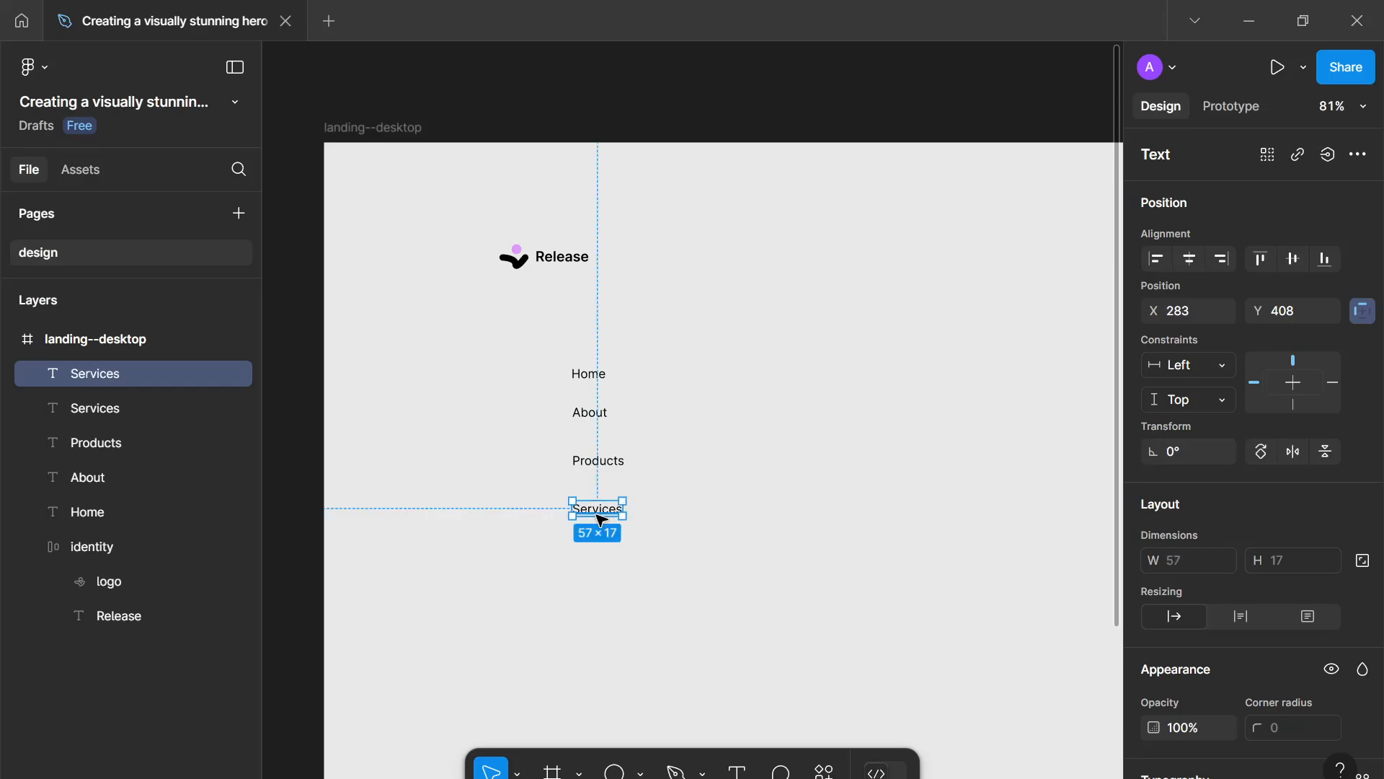
pyautogui.moveTo(593, 569); pyautogui.dragTo(591, 561)
pyautogui.doubleClick(593, 559)
pyautogui.write('Co')
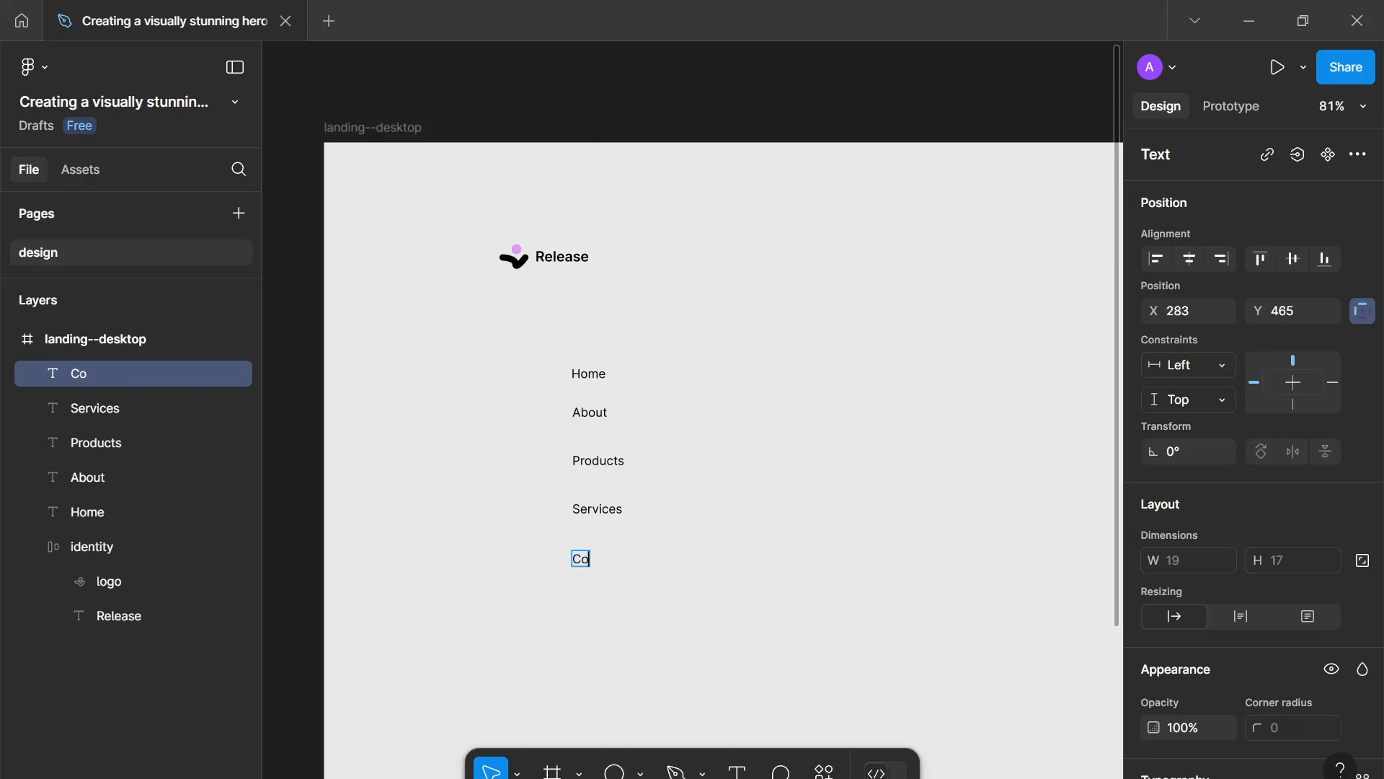
pyautogui.write('ntact')
pyautogui.press('Escape')
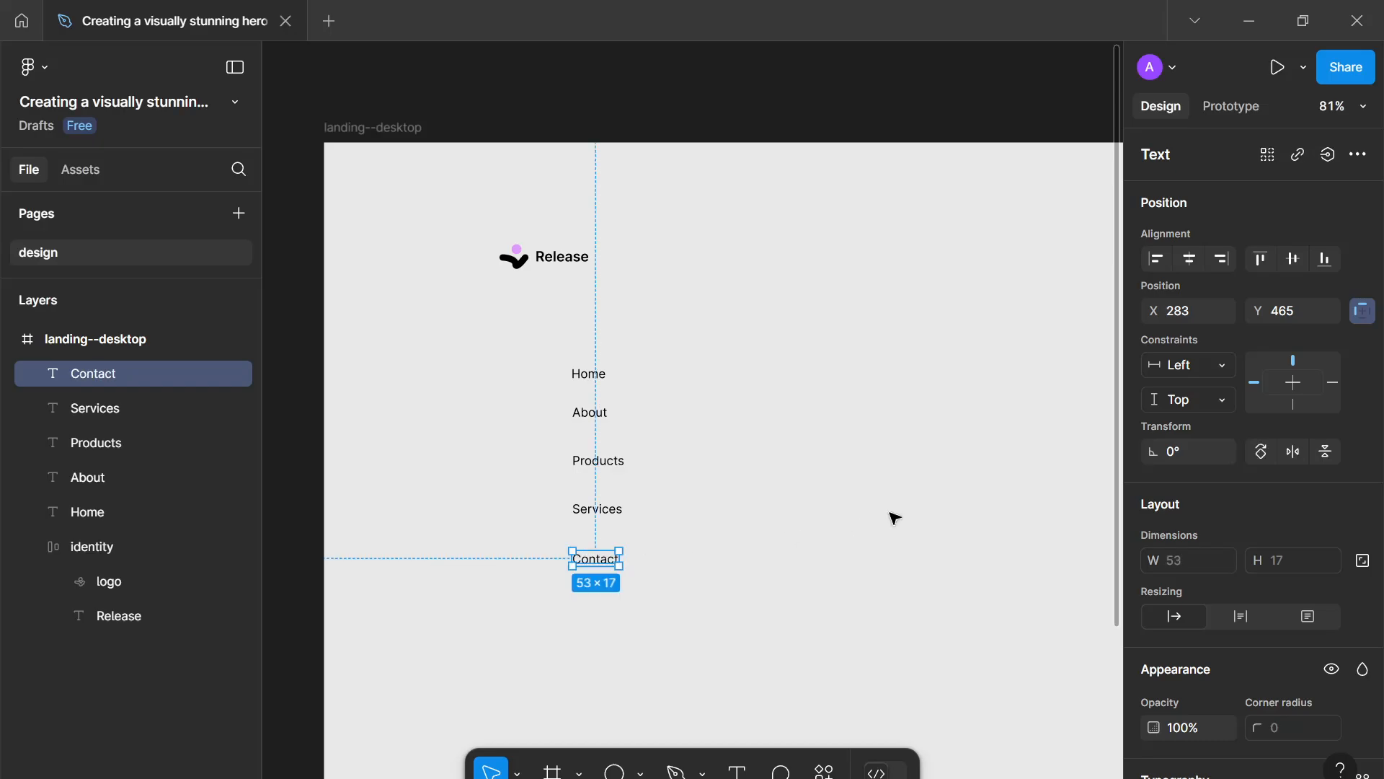
# - Inspect the five navigation text layers and their shared typography settings
pyautogui.click(880, 504)
pyautogui.moveTo(761, 352); pyautogui.dragTo(727, 629)
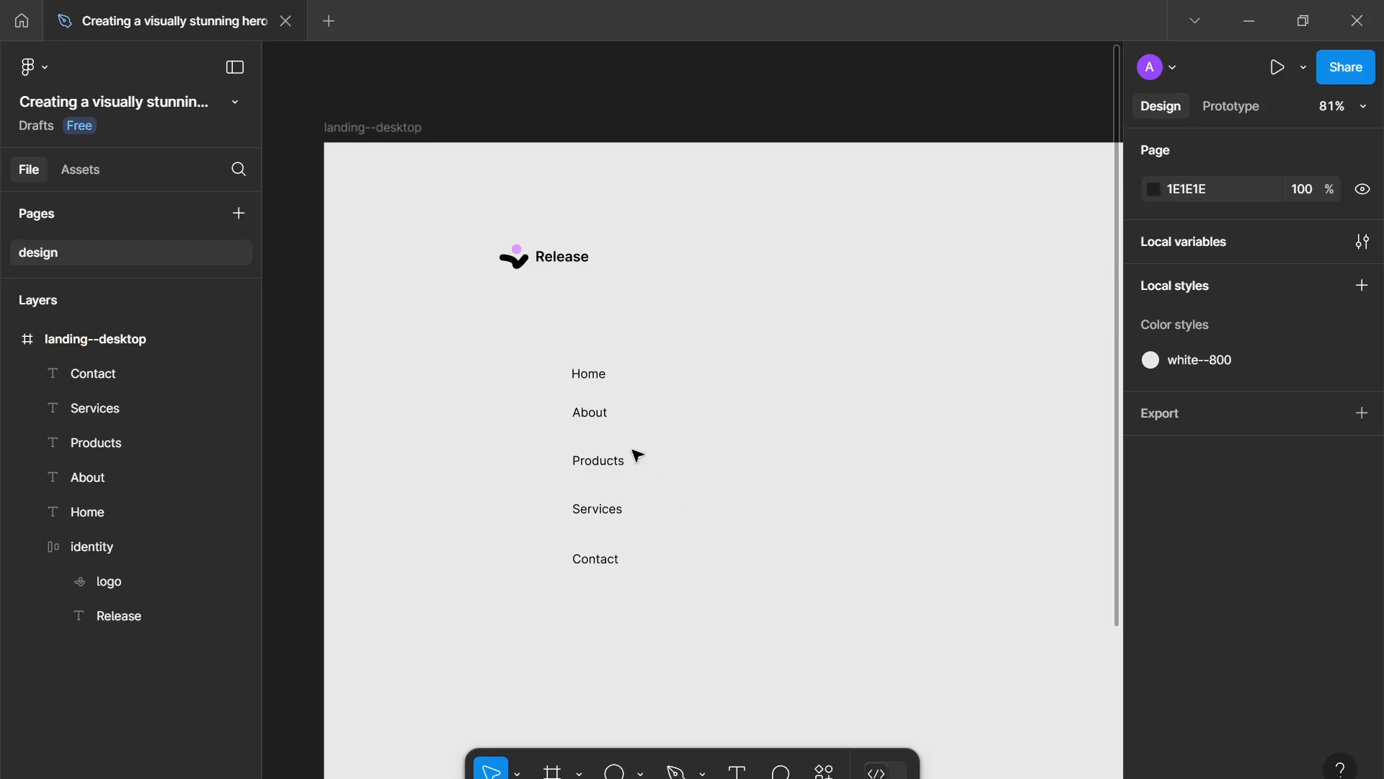
pyautogui.click(605, 418)
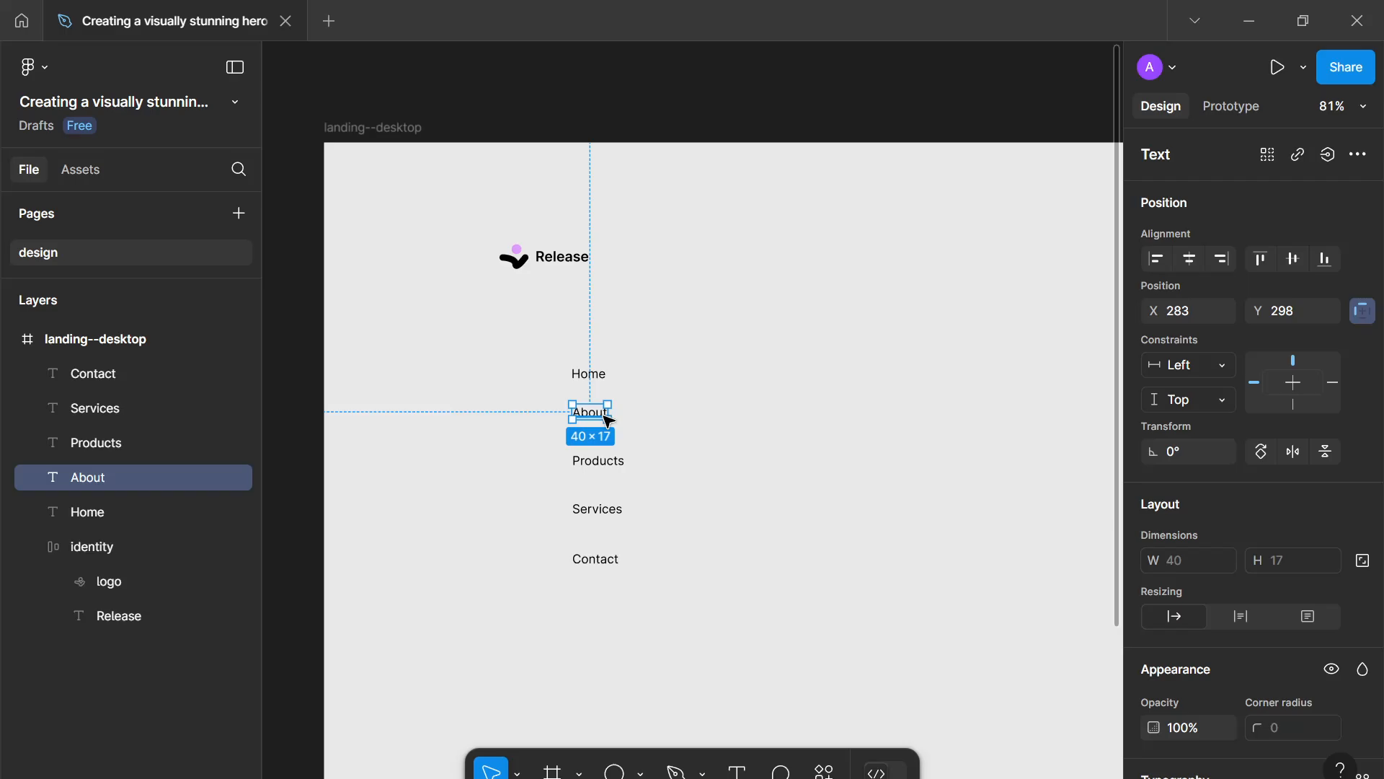
pyautogui.moveTo(609, 308); pyautogui.dragTo(585, 570)
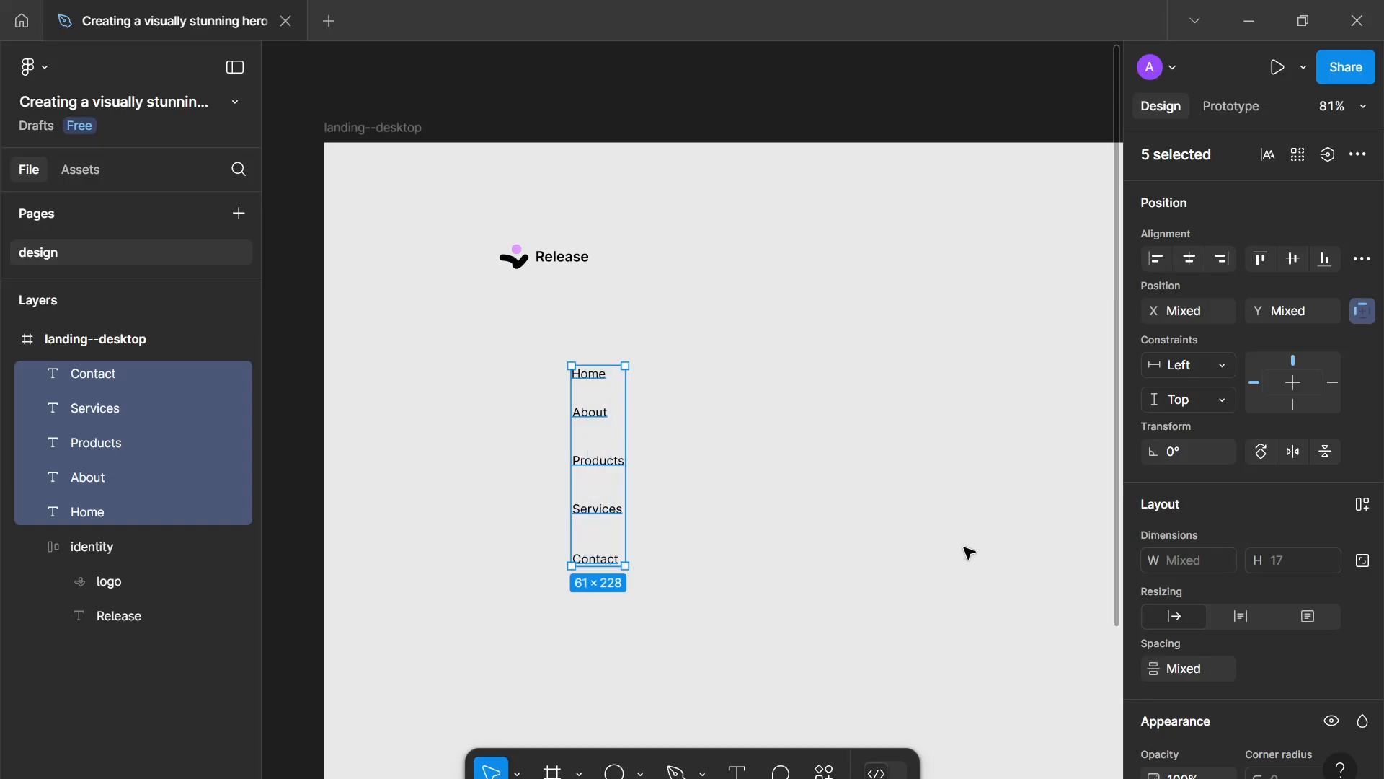
pyautogui.scroll(-5, 1196, 549)
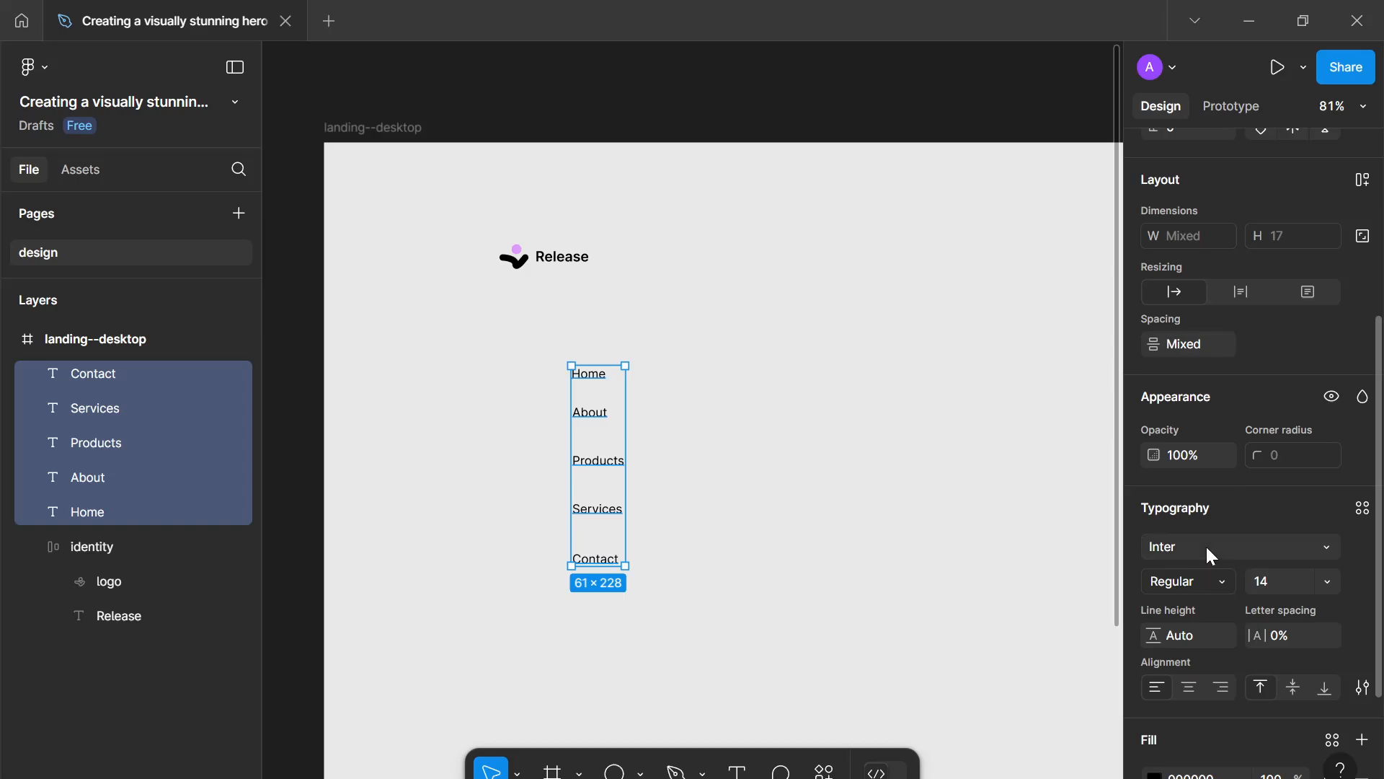
pyautogui.click(742, 416)
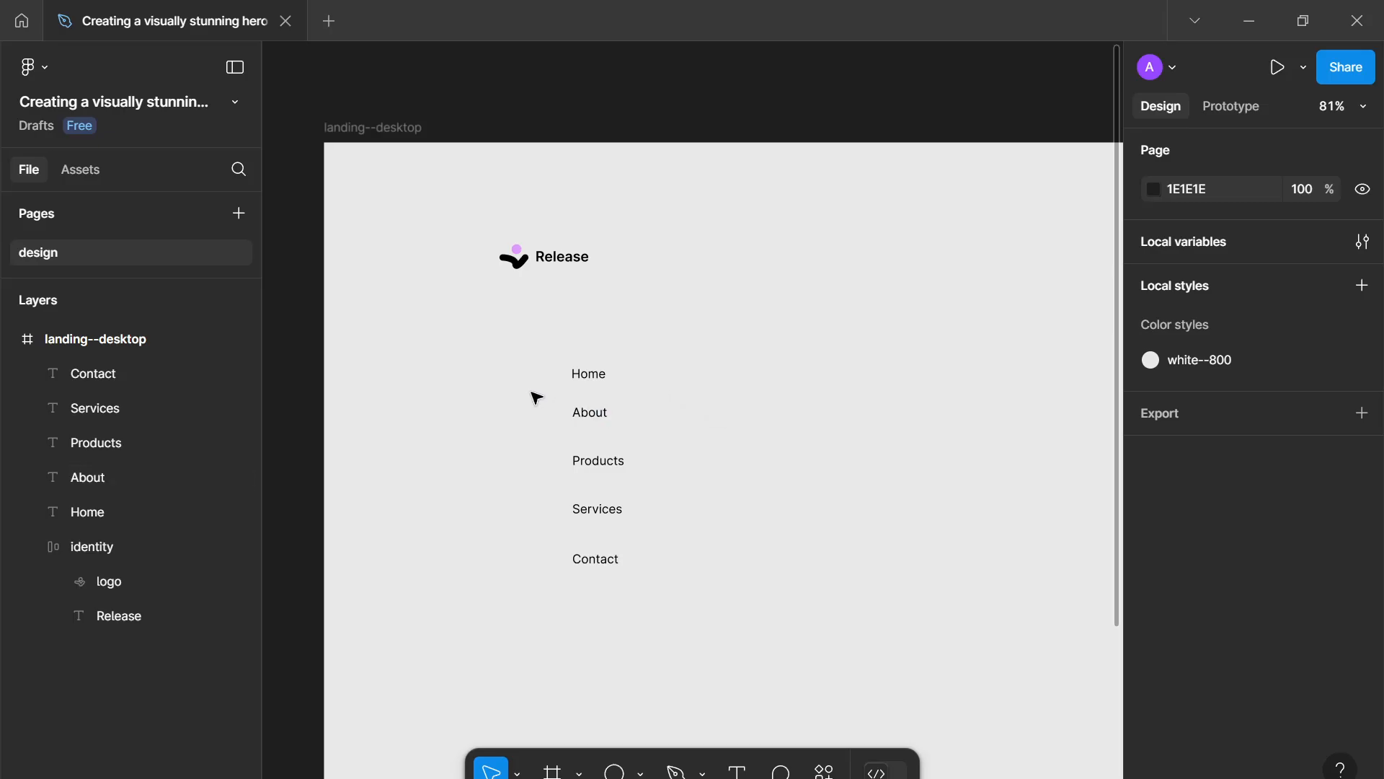
pyautogui.moveTo(578, 349); pyautogui.dragTo(707, 633)
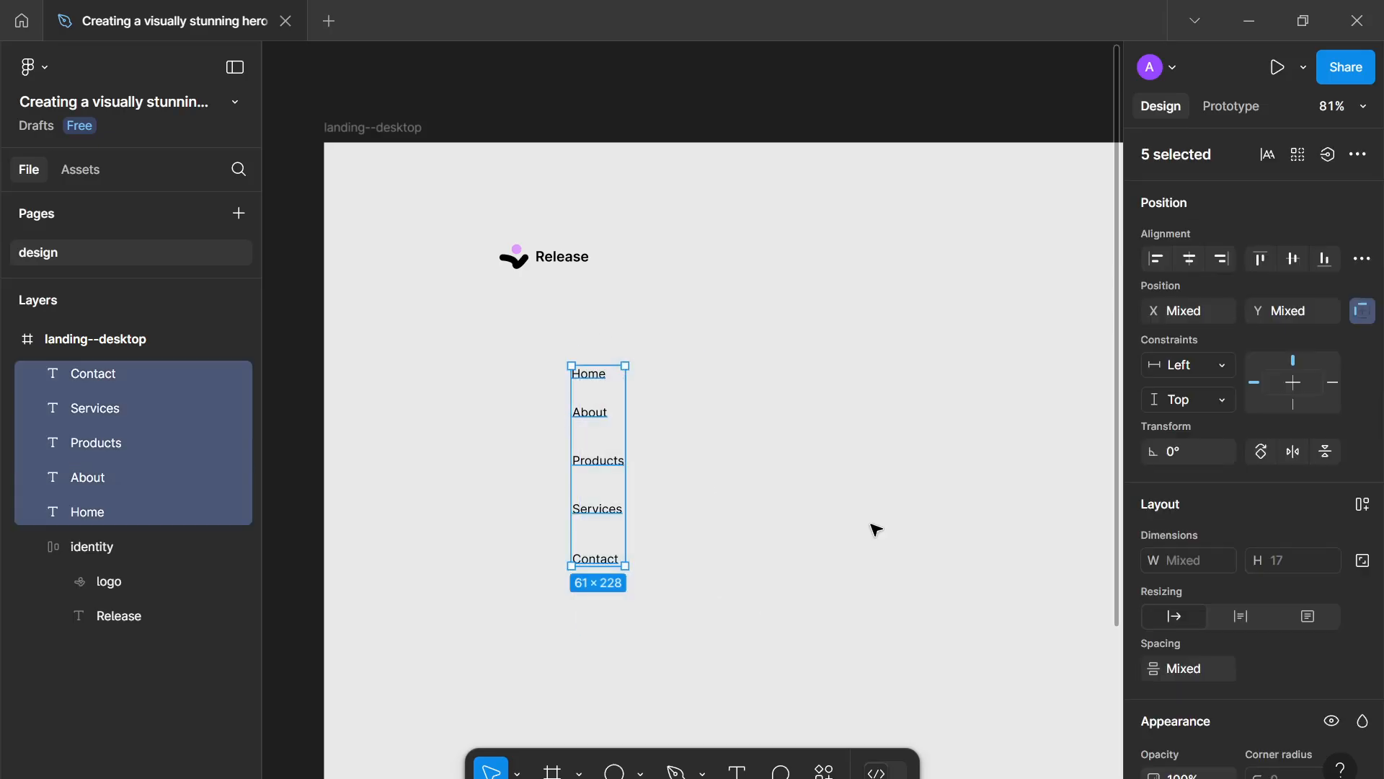
pyautogui.click(701, 467)
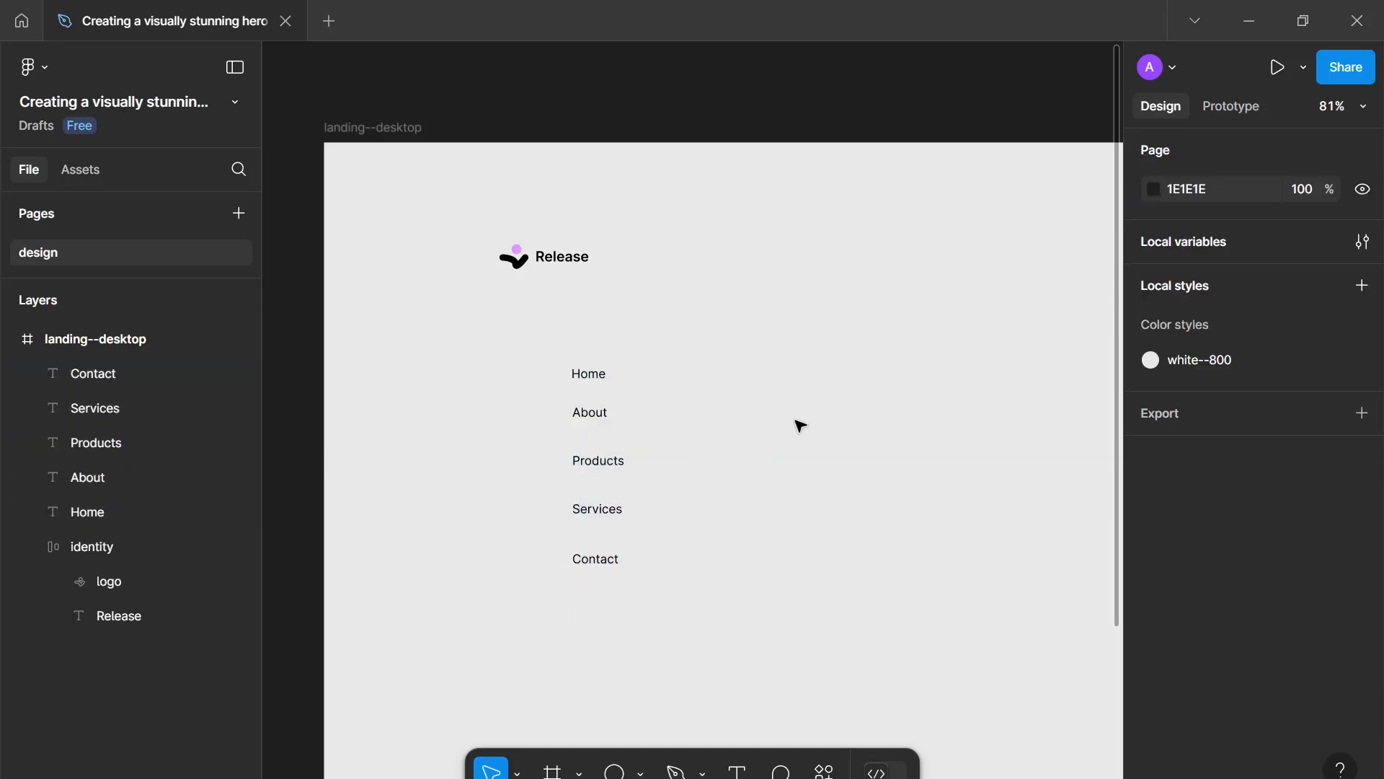
# - Nudge the Home text up and wrap it in an auto layout frame named link
pyautogui.click(604, 375)
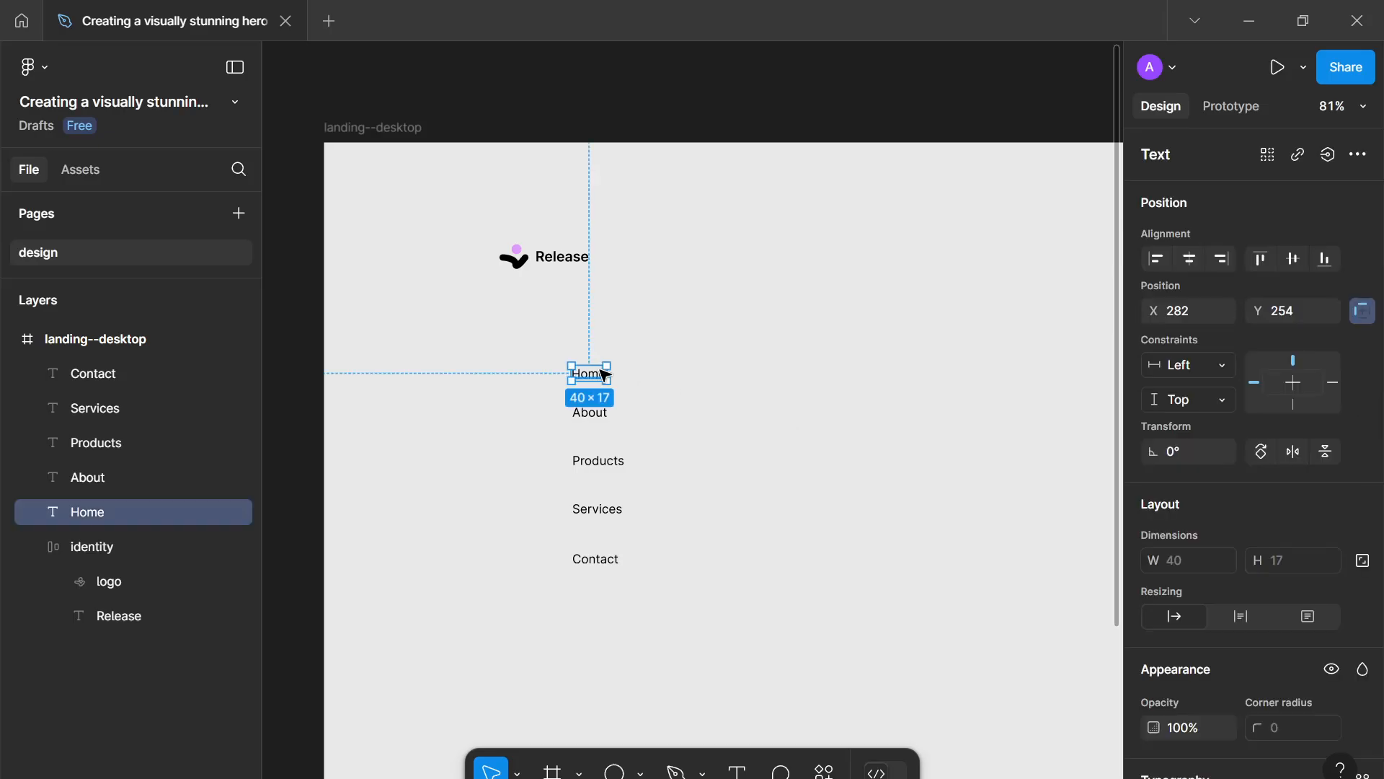
pyautogui.moveTo(604, 375); pyautogui.dragTo(602, 362)
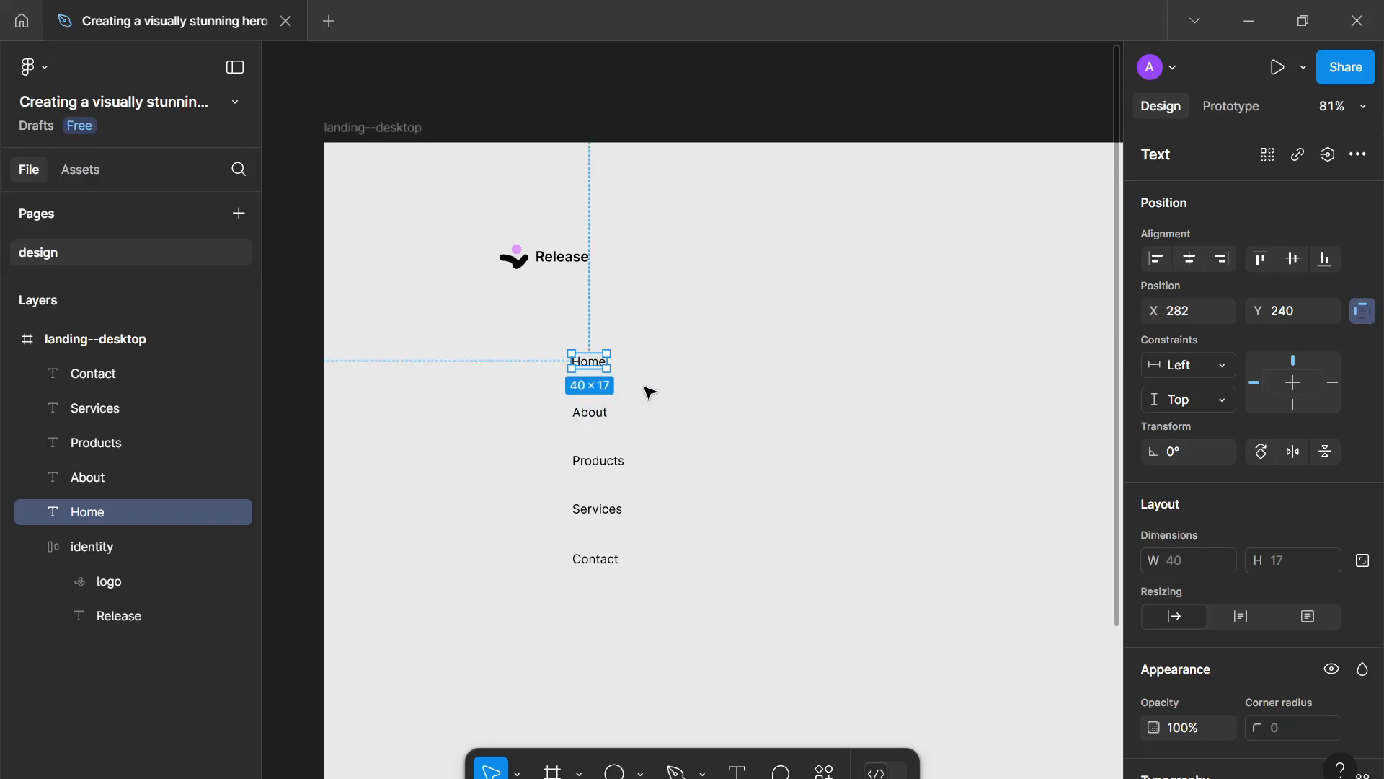
pyautogui.moveTo(646, 387); pyautogui.dragTo(553, 339)
pyautogui.hotkey('shift', 'a')
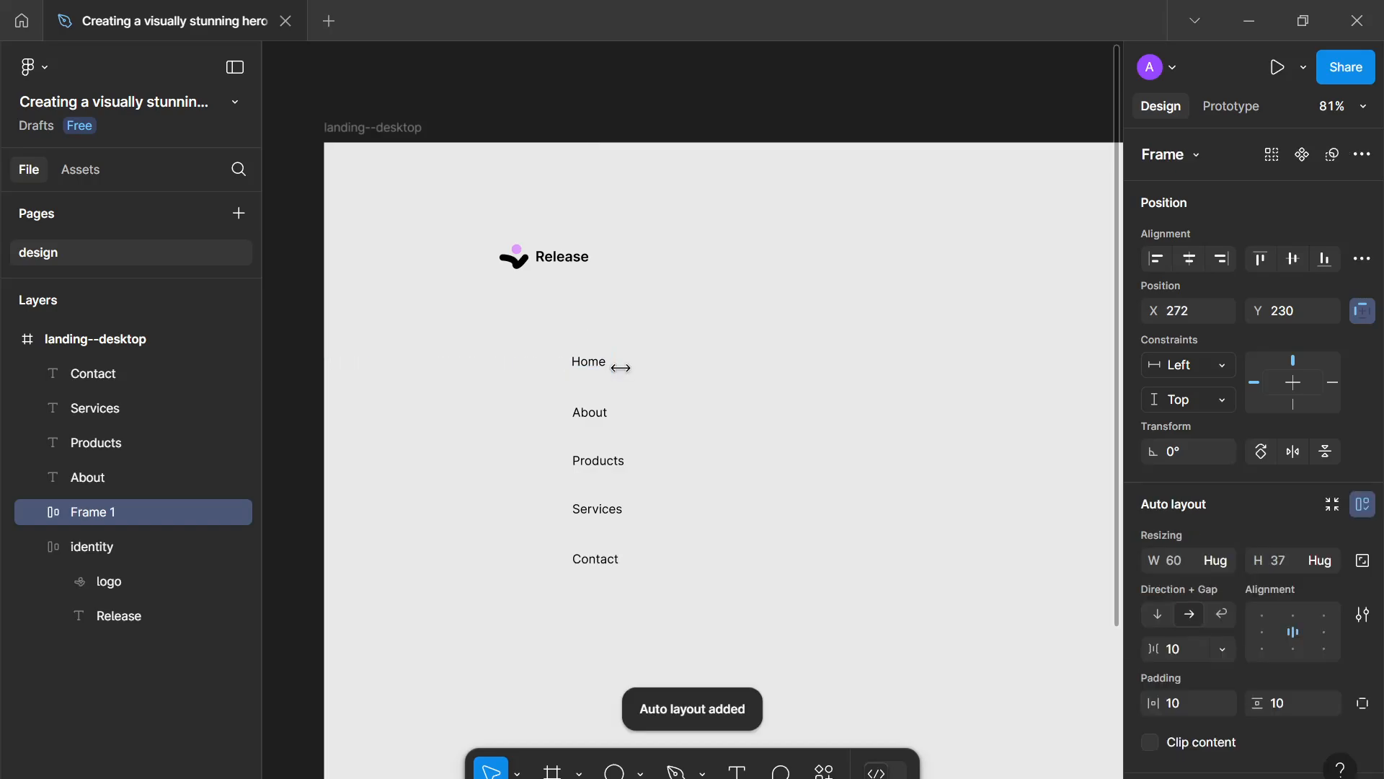
pyautogui.doubleClick(114, 512)
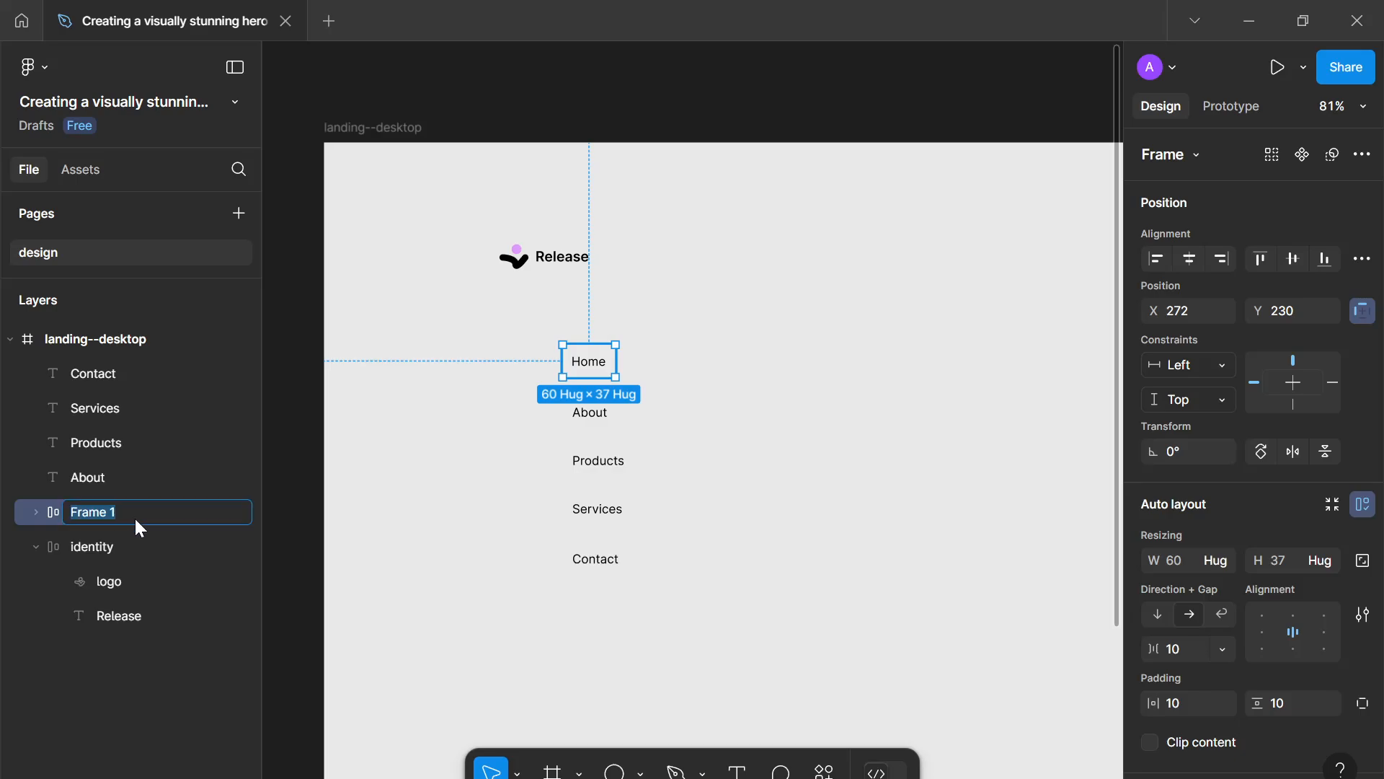
pyautogui.write('link')
pyautogui.press('Return')
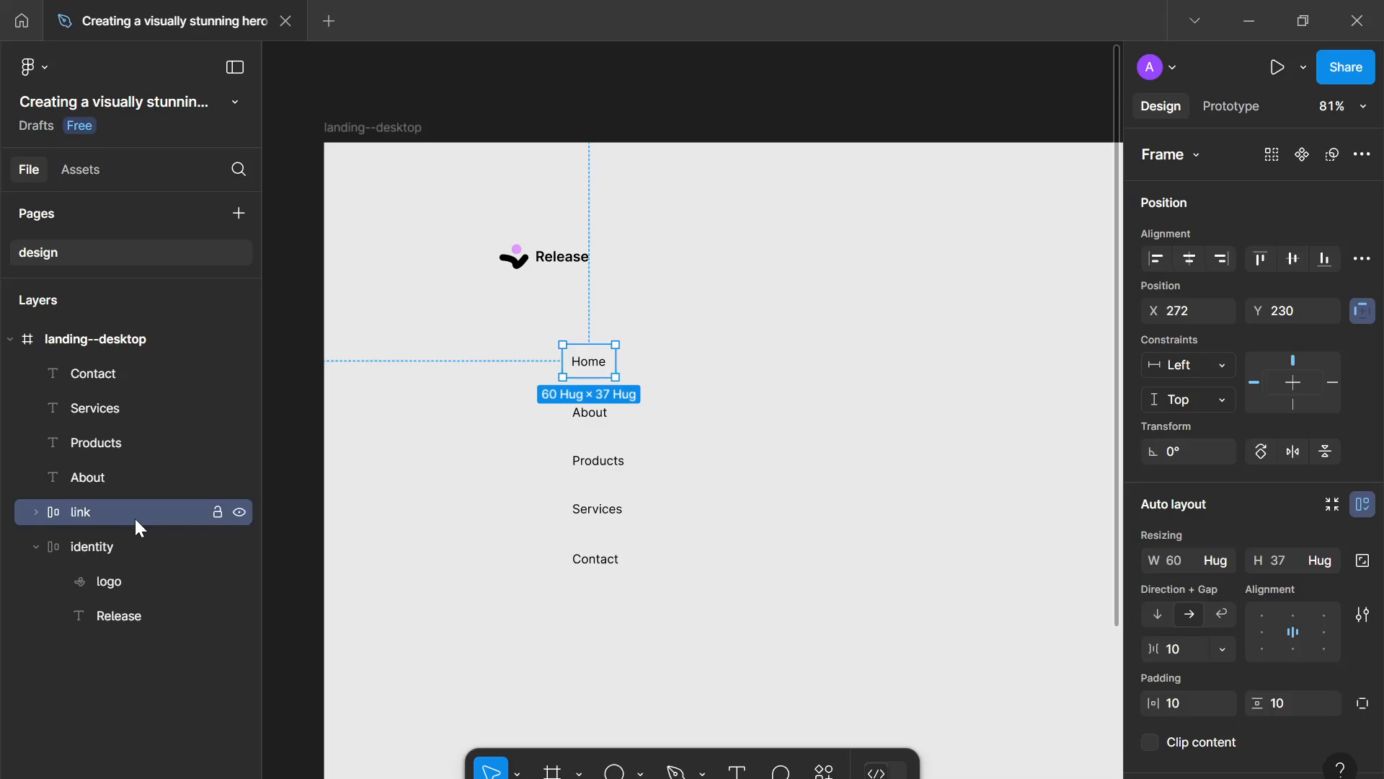
# - Set the link frame's gap to 0 and its horizontal and vertical padding to 16
pyautogui.scroll(-1, 1198, 625)
pyautogui.scroll(-3, 1198, 625)
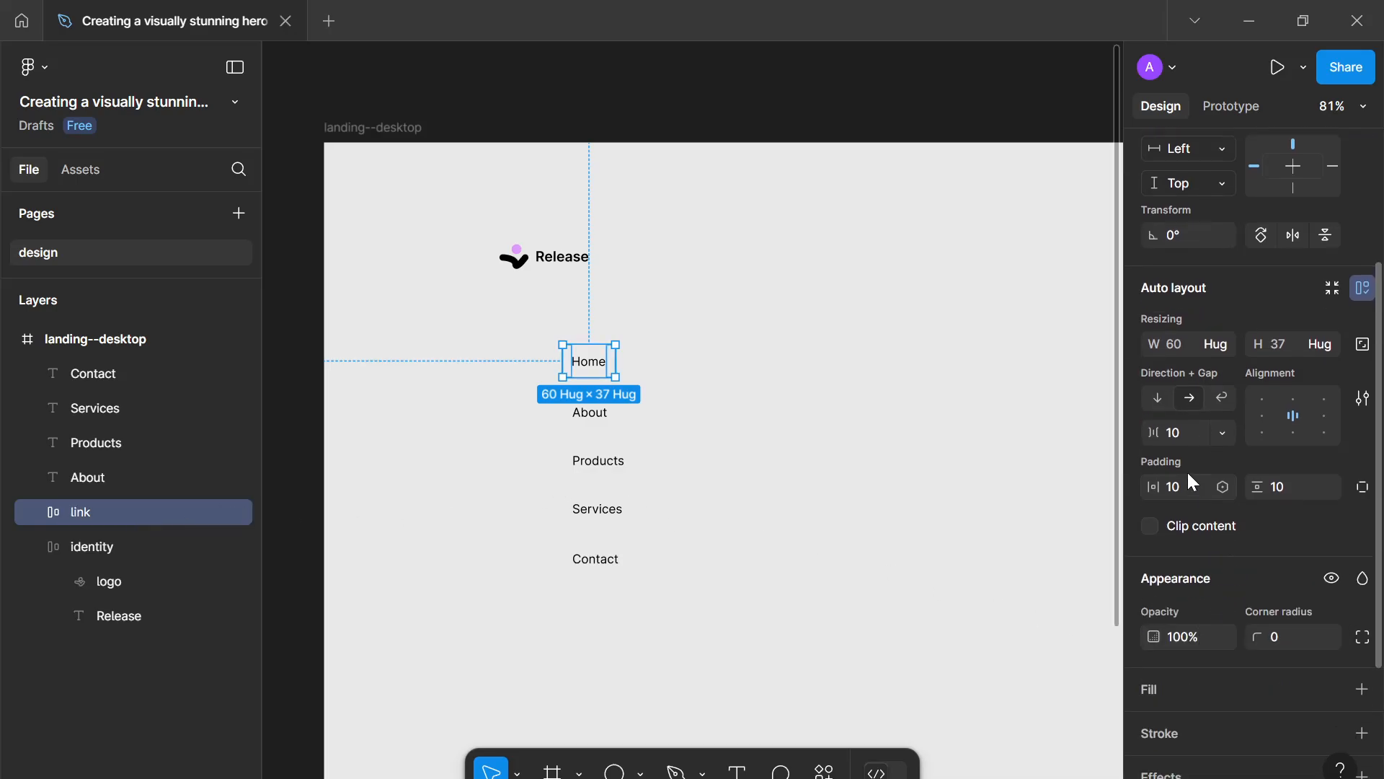
pyautogui.click(1181, 439)
pyautogui.write('0')
pyautogui.click(1205, 488)
pyautogui.write('6')
pyautogui.click(1284, 489)
pyautogui.write('16')
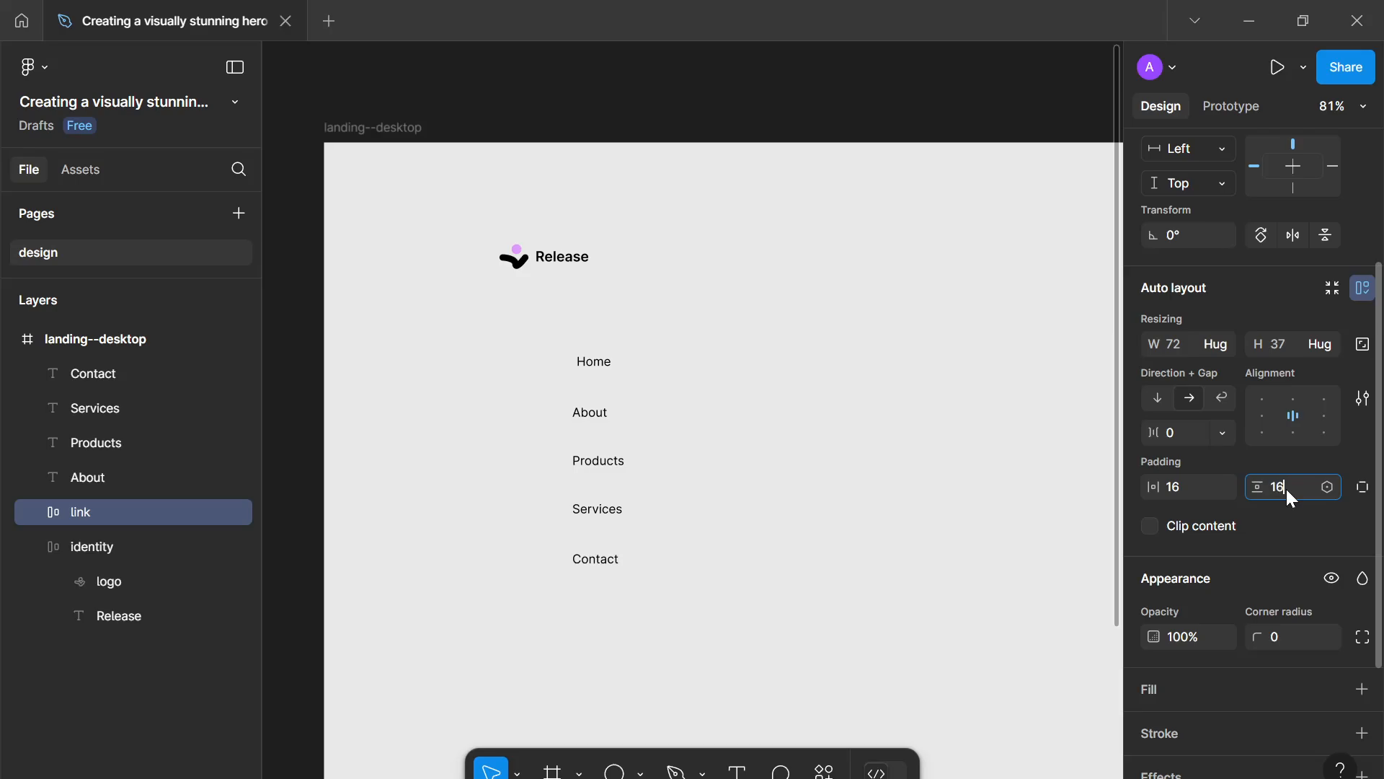
pyautogui.press('Return')
# - Add a stroke to the link frame using the black--100 colour style
pyautogui.scroll(-3, 1269, 511)
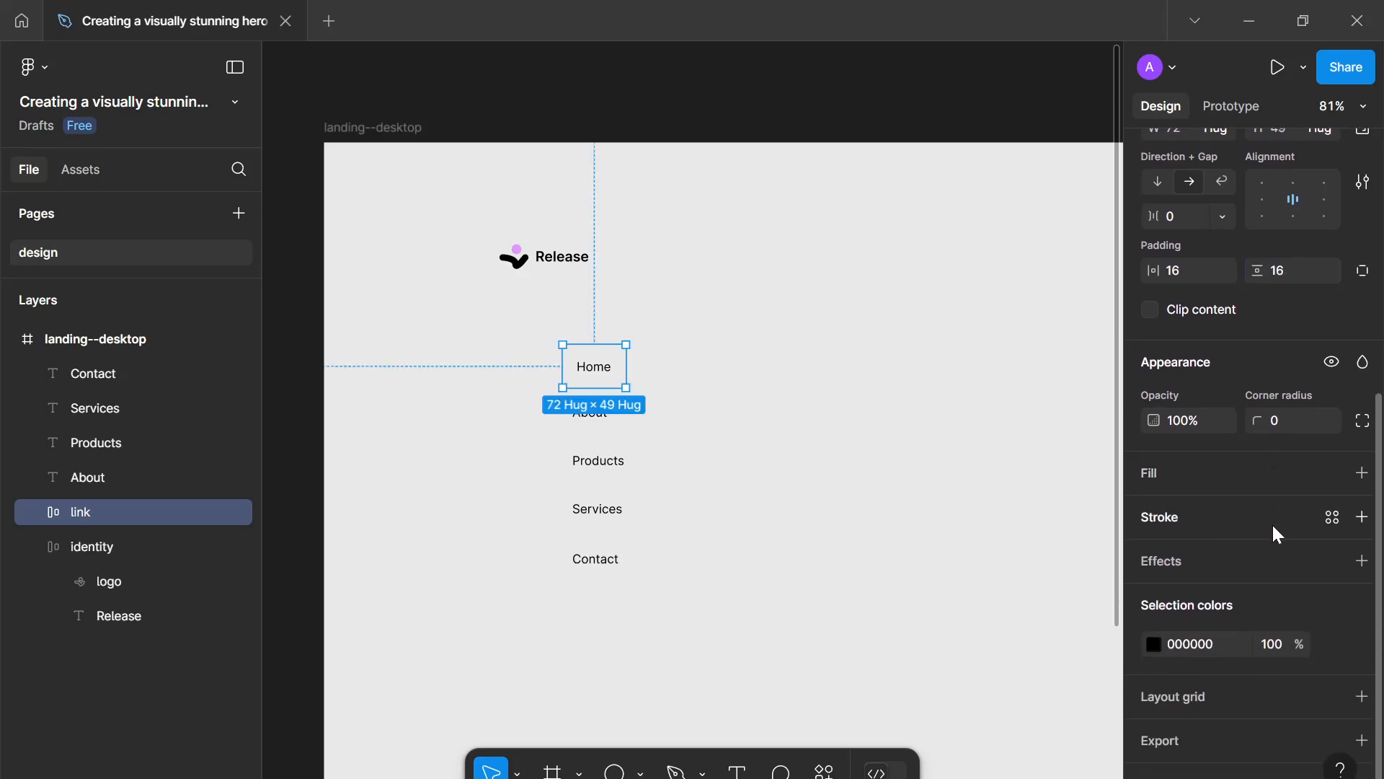
pyautogui.click(1361, 516)
pyautogui.click(1333, 517)
pyautogui.click(1013, 504)
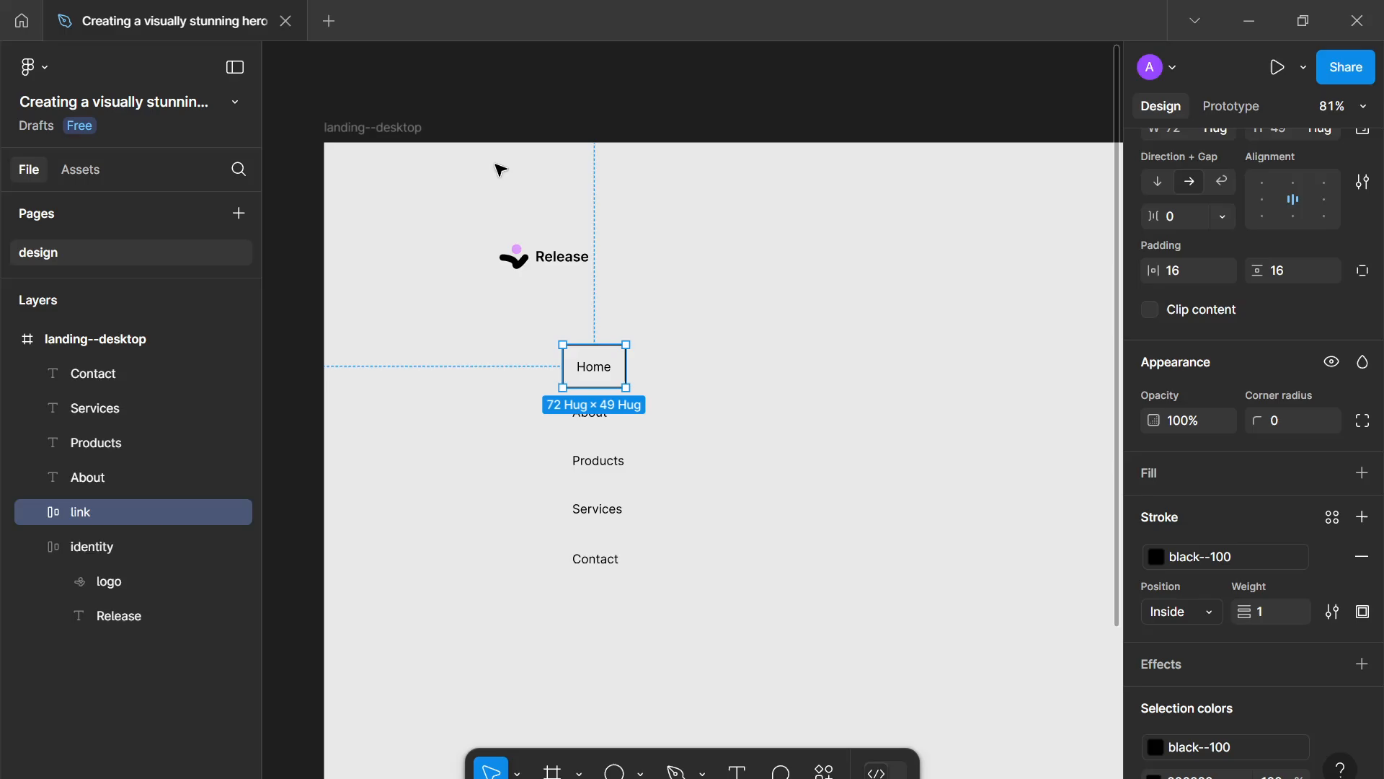
# - Detach the white--800 style from the landing--desktop frame's fill and create a white--900 colour variable from that fill
pyautogui.click(382, 128)
pyautogui.scroll(2, 1314, 494)
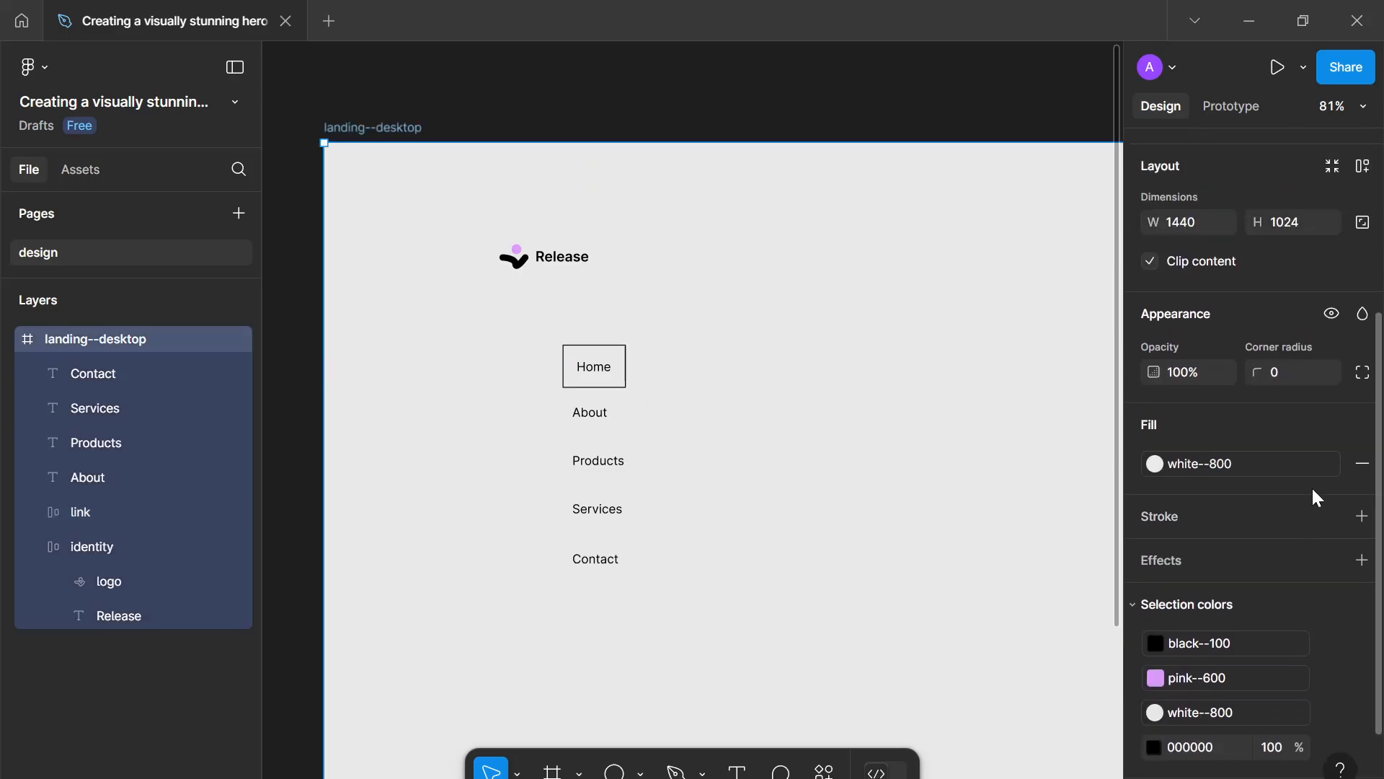
pyautogui.scroll(1, 1316, 494)
pyautogui.scroll(-1, 1316, 495)
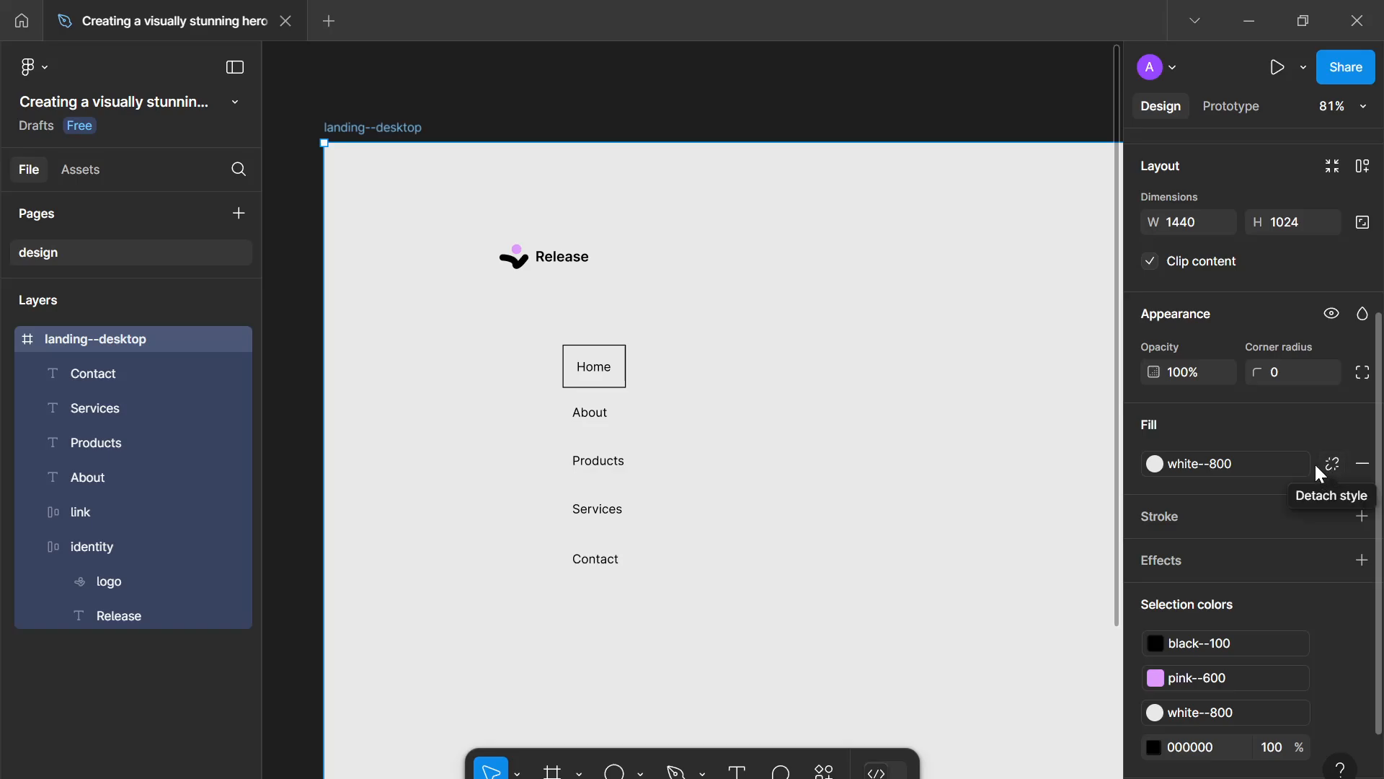
pyautogui.click(1332, 463)
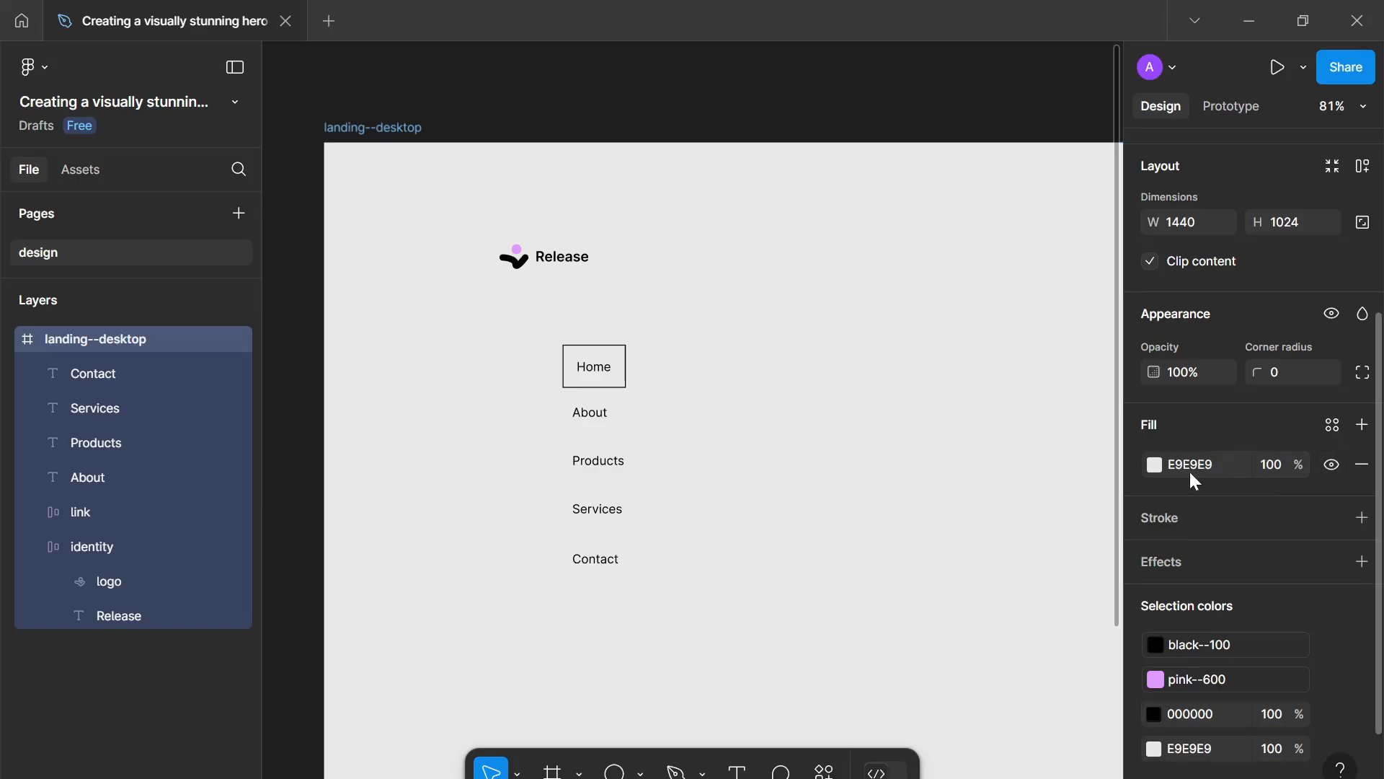
pyautogui.click(1331, 427)
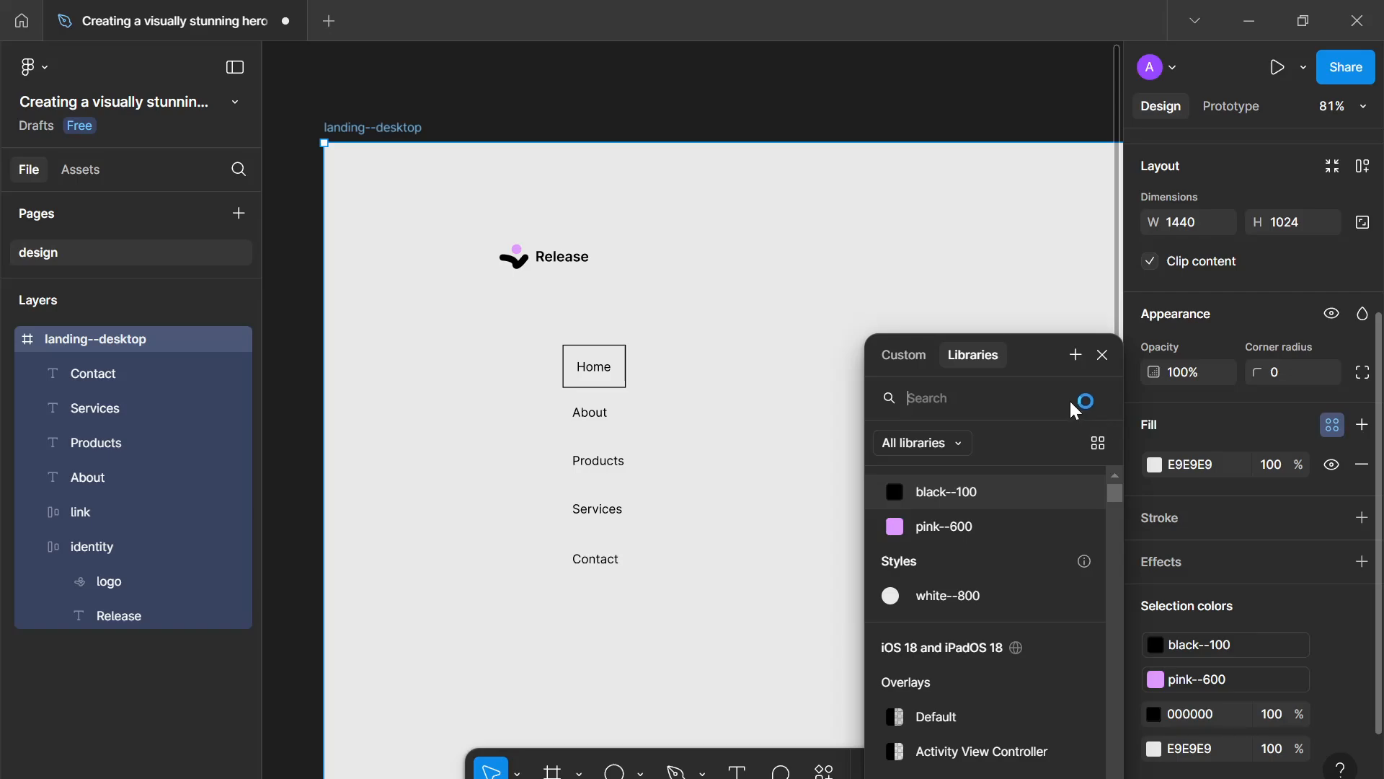
pyautogui.click(1078, 595)
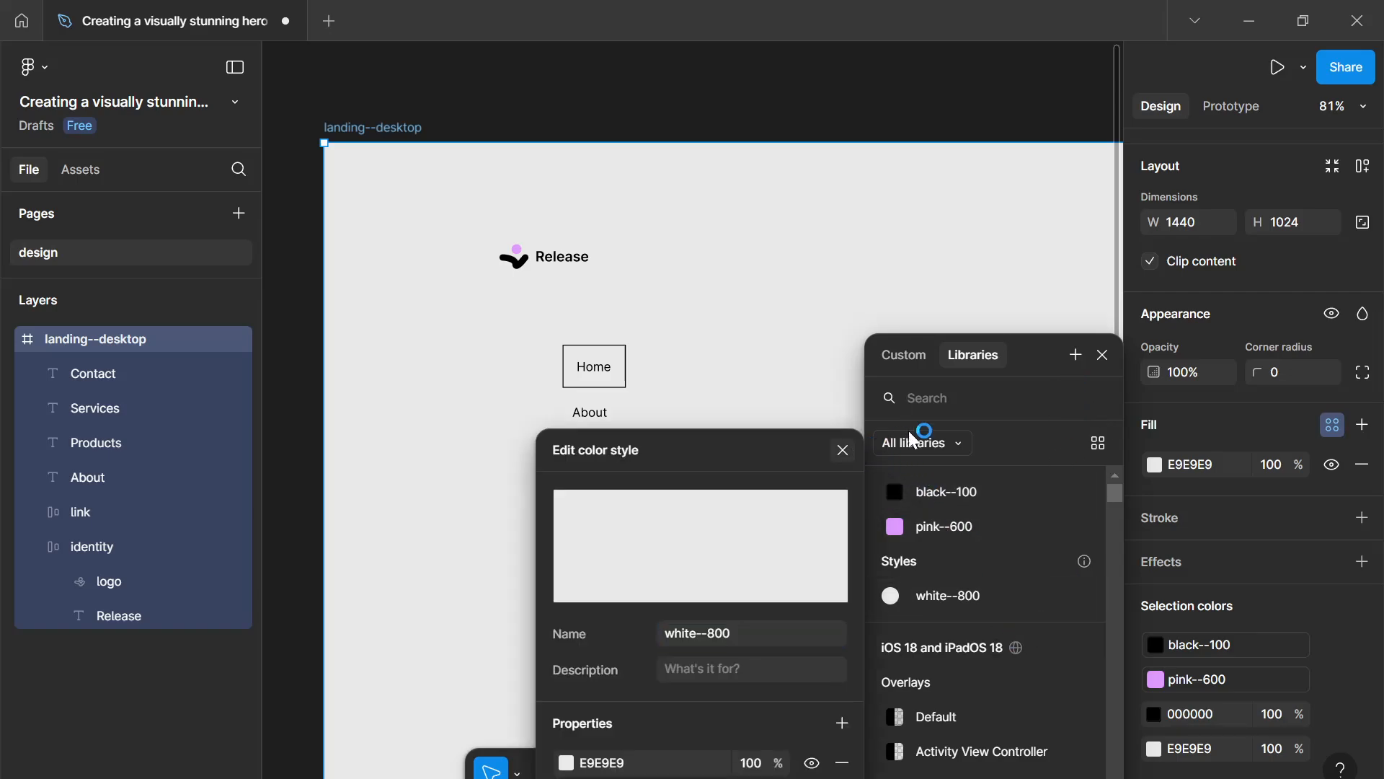
pyautogui.click(1075, 355)
pyautogui.write('w')
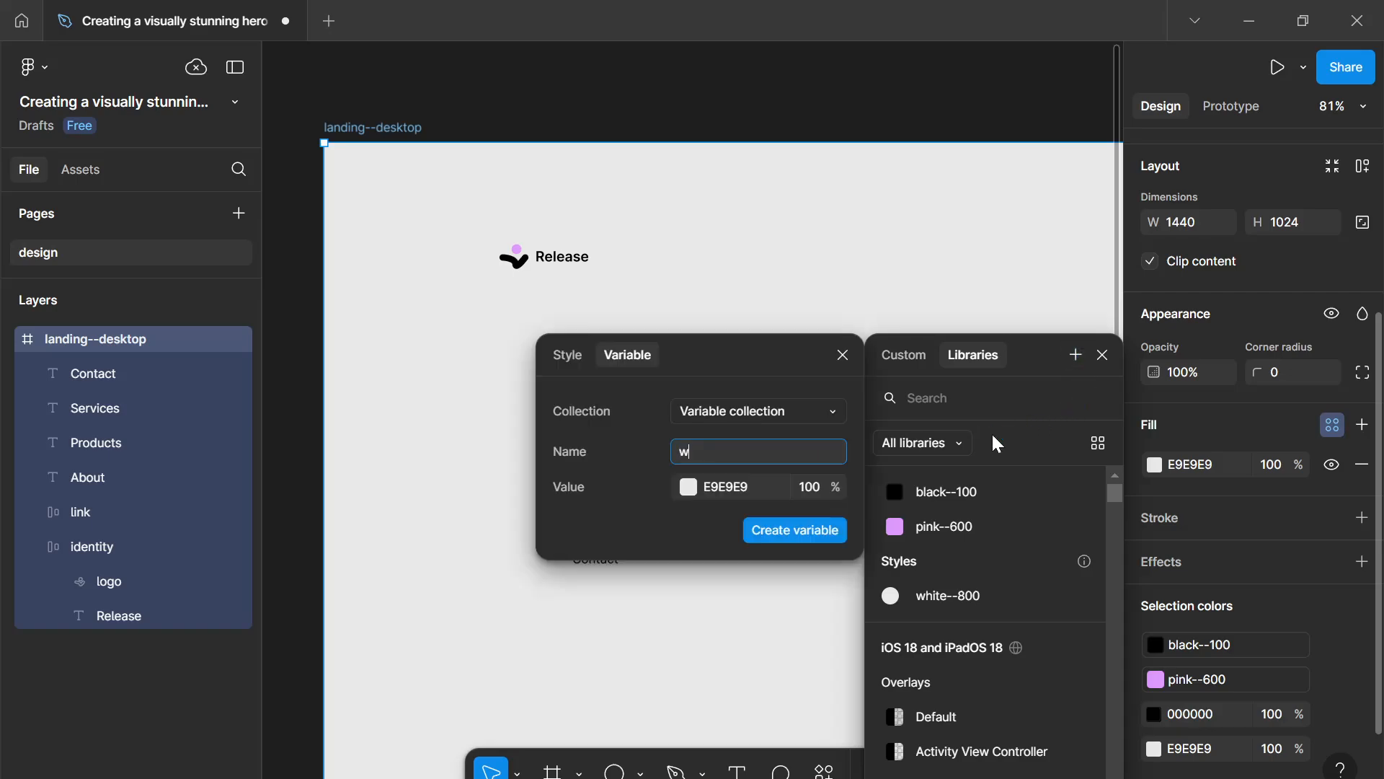
pyautogui.write('hite--900')
pyautogui.press('Return')
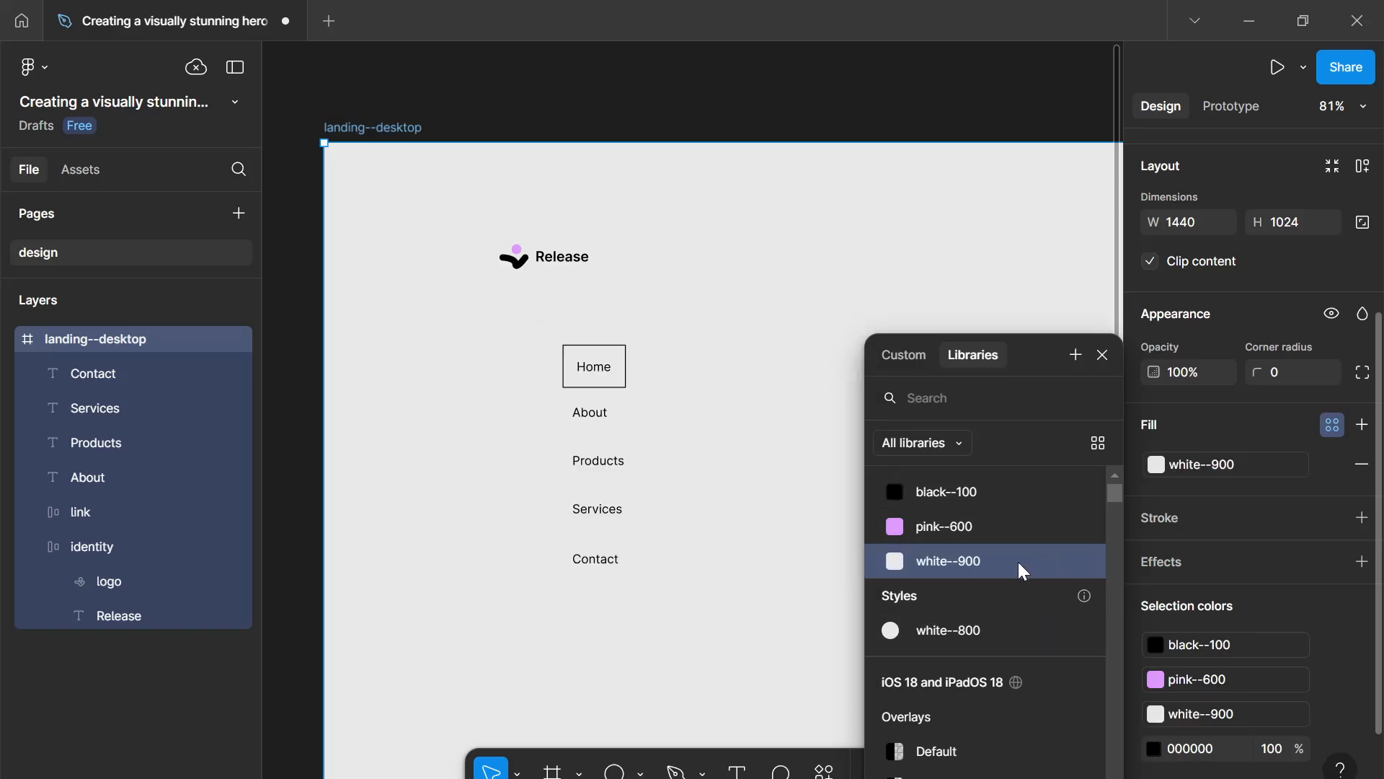
# - Apply the white--900 colour variable as the link frame's fill
pyautogui.click(604, 376)
pyautogui.click(611, 383)
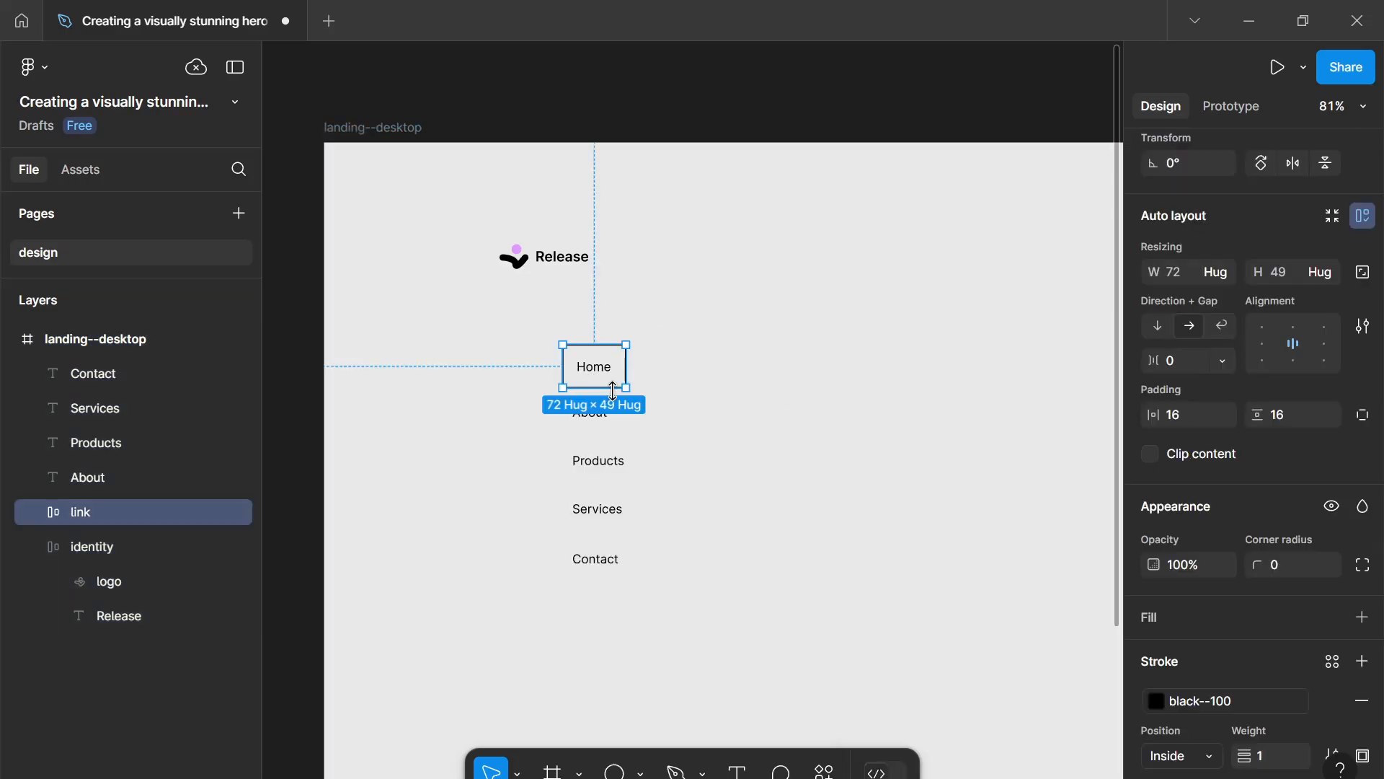
pyautogui.scroll(-4, 1342, 491)
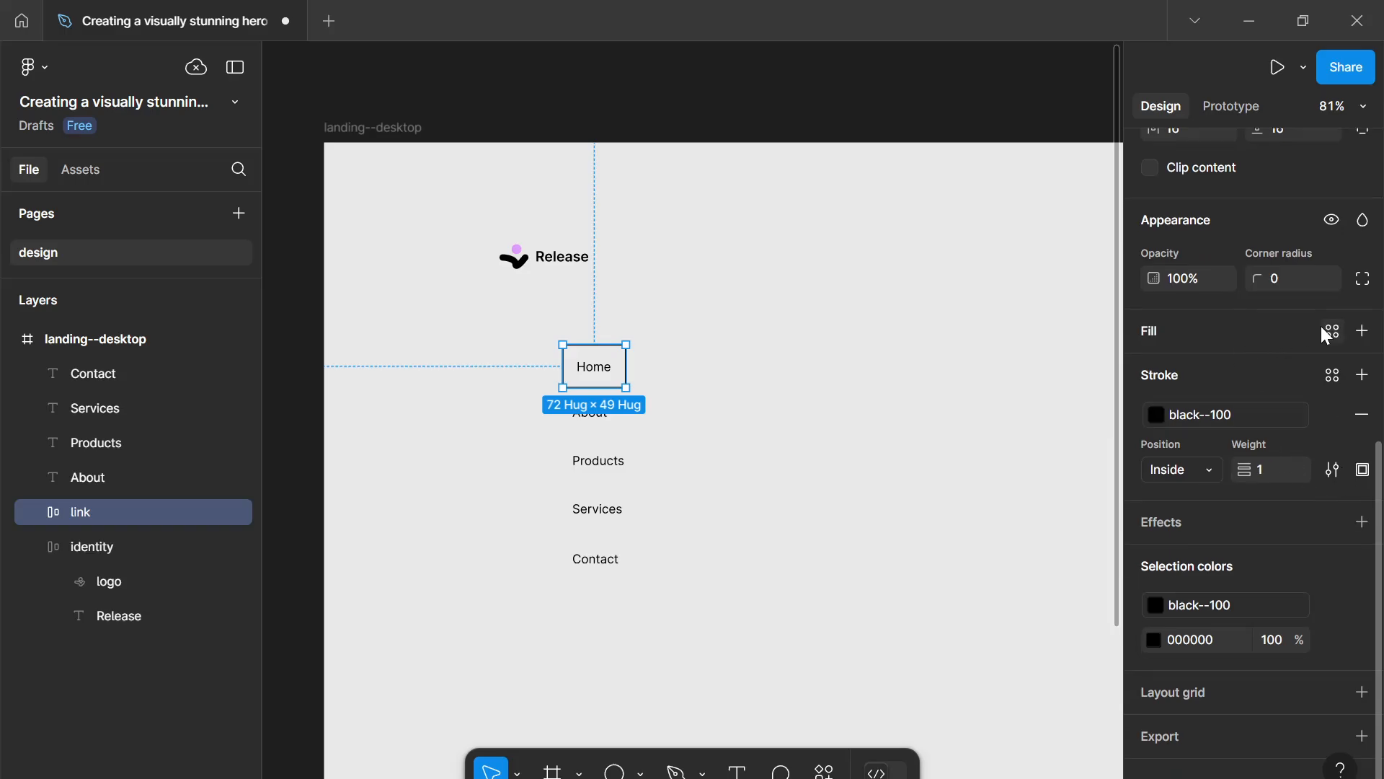
pyautogui.click(1321, 326)
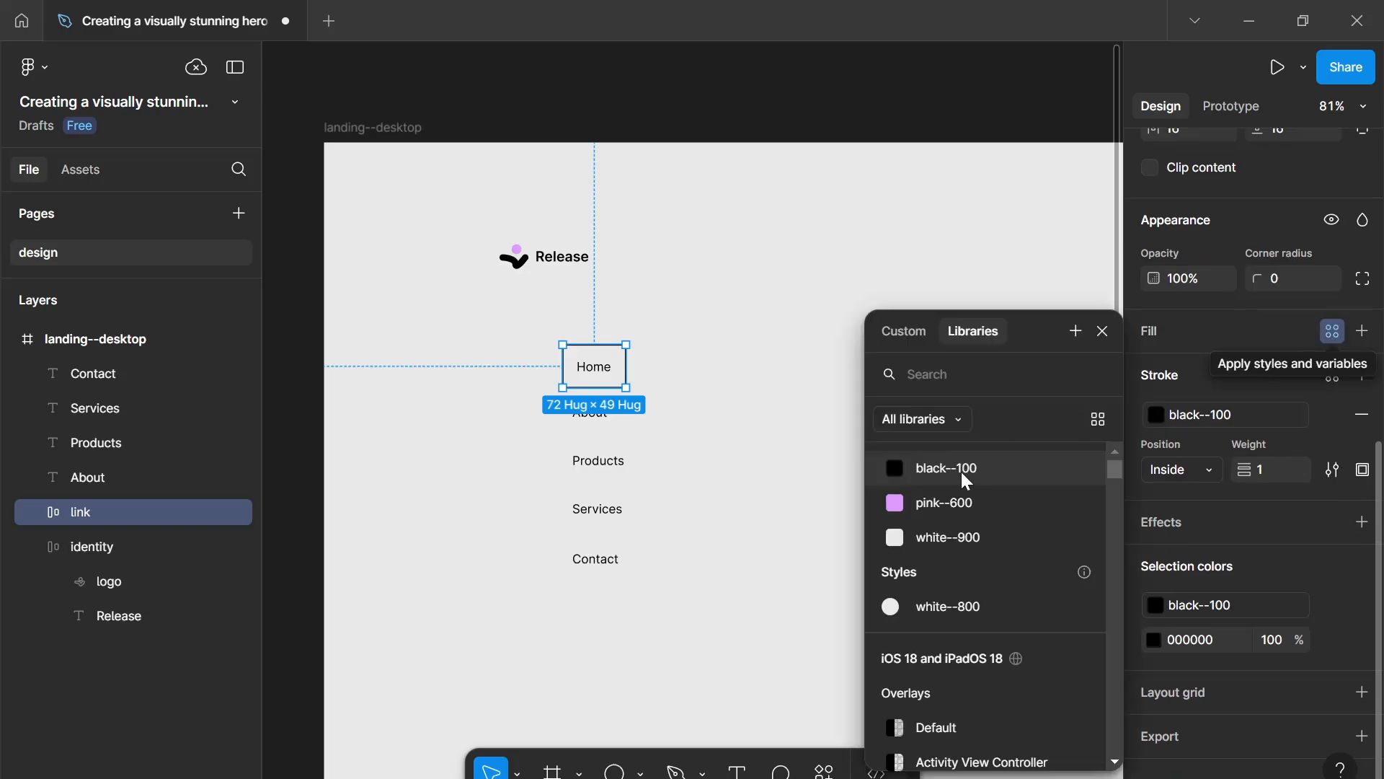
pyautogui.click(937, 540)
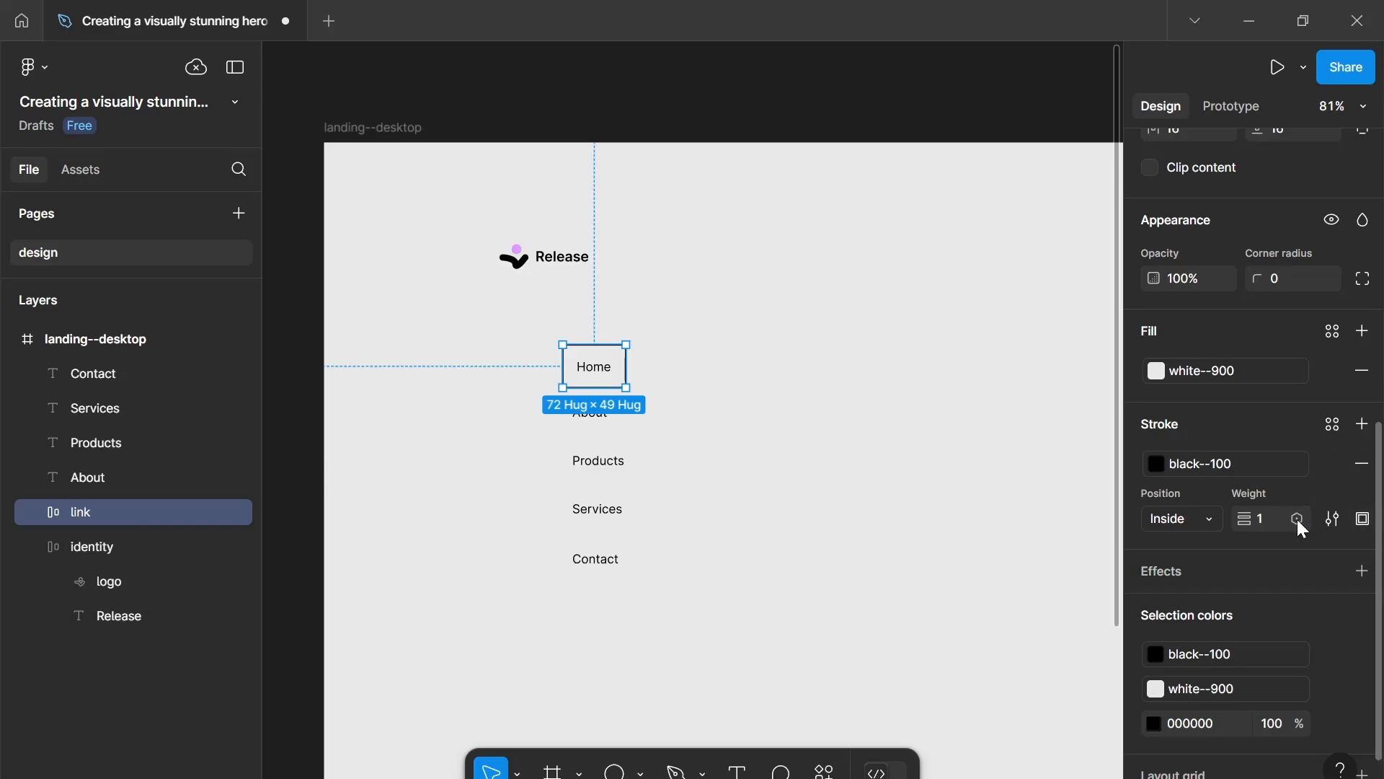
# - Set the link frame's corner radius to 999 to make a pill shape
pyautogui.click(1285, 287)
pyautogui.press('Return')
pyautogui.hotkey('ctrl', 'k')
pyautogui.press('Escape')
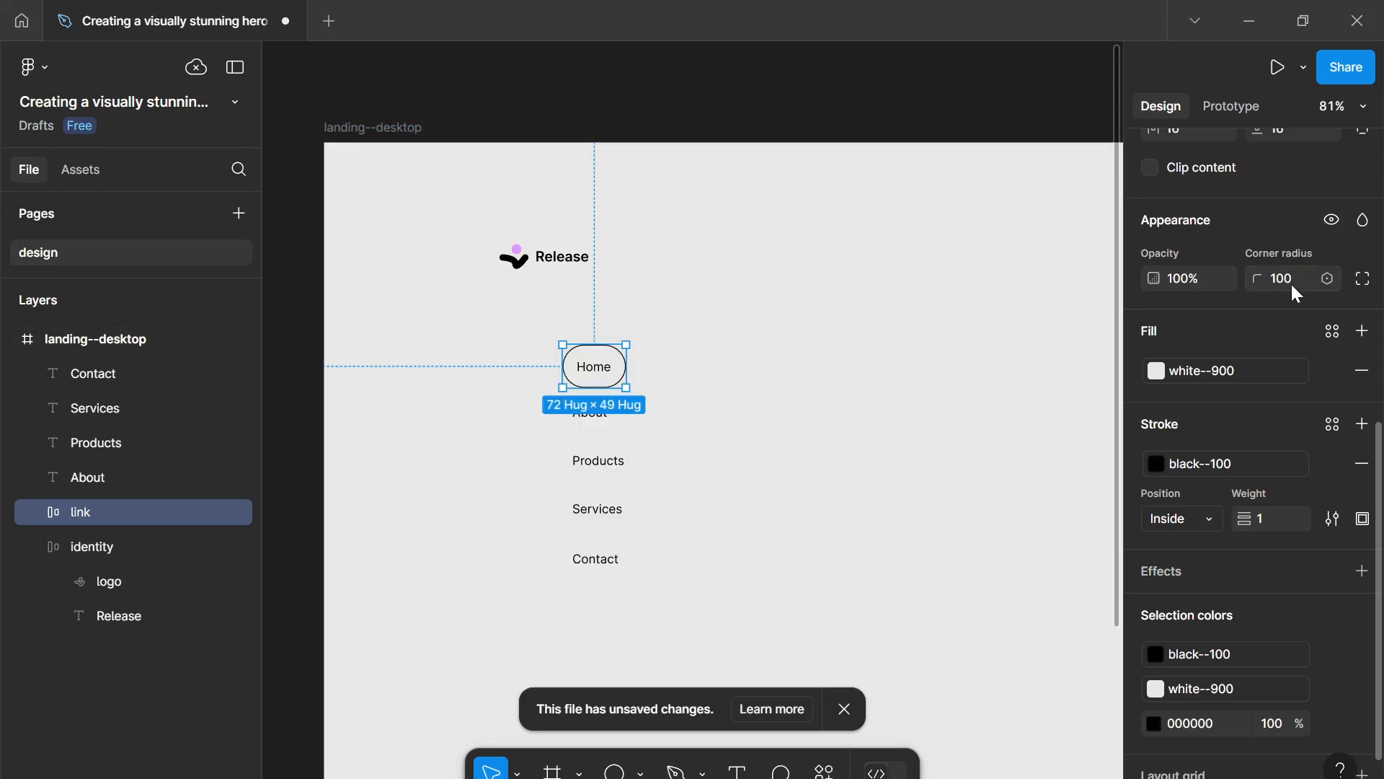
pyautogui.scroll(3, 1292, 285)
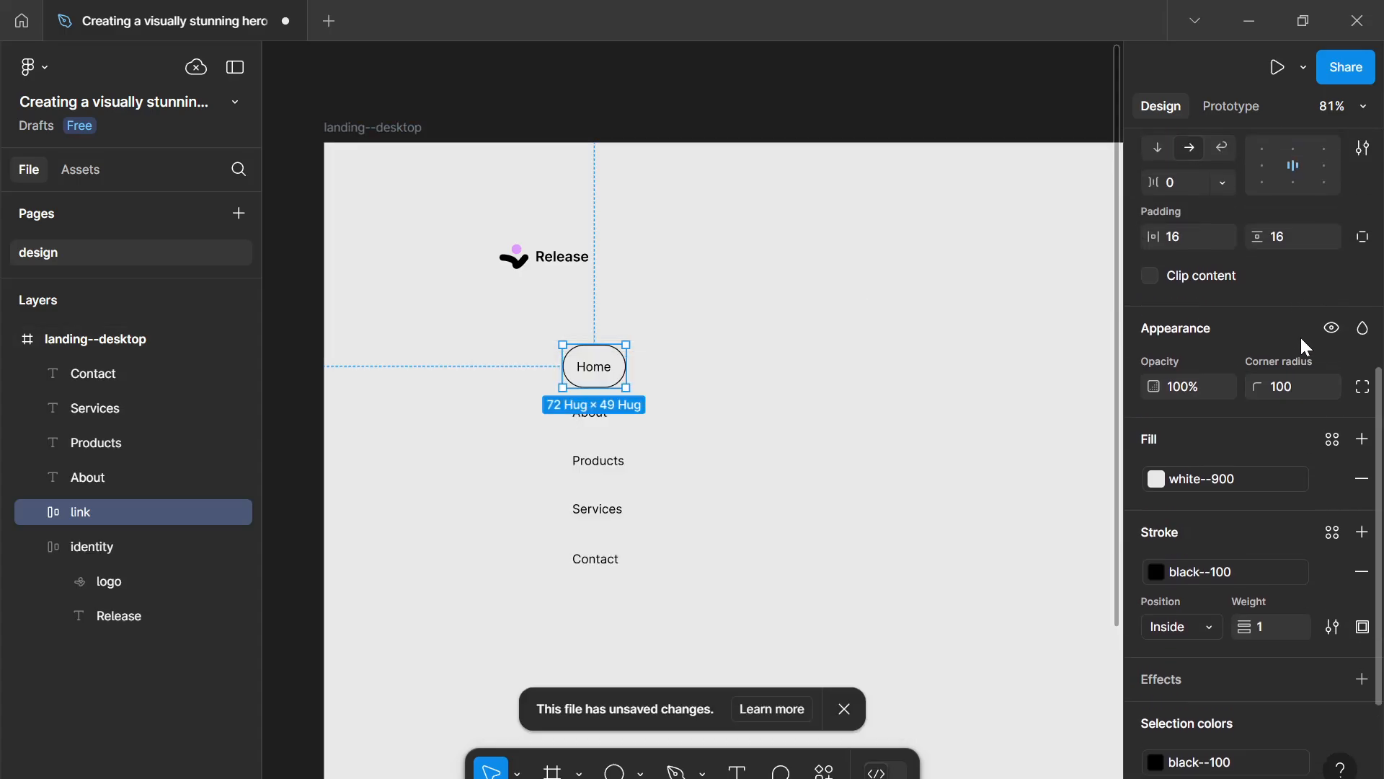
pyautogui.click(1303, 386)
pyautogui.write('999')
pyautogui.press('Return')
# - Try a horizontal padding of 20 on the link frame
pyautogui.click(1184, 237)
pyautogui.write('21')
pyautogui.press('Return')
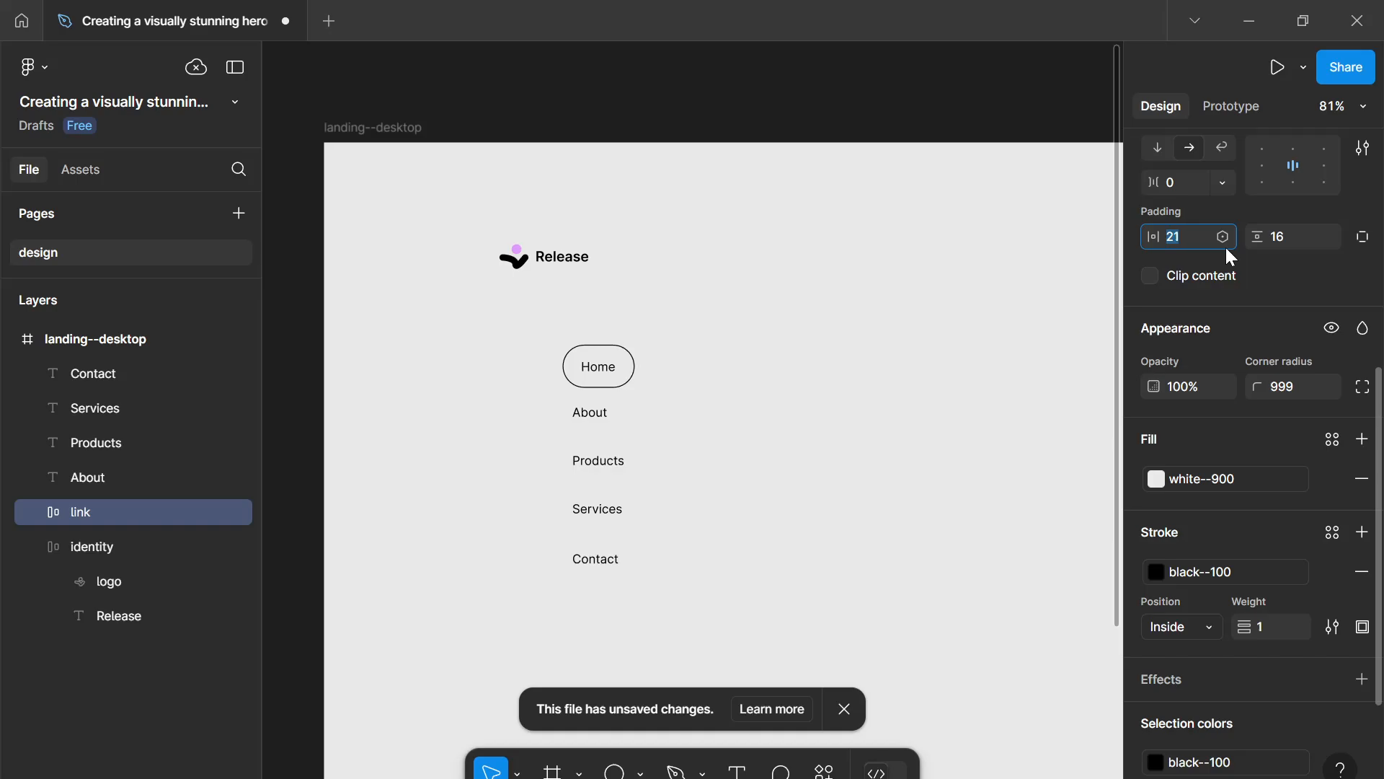
pyautogui.press('Up')
pyautogui.press('Up')
pyautogui.press('Down')
pyautogui.press('Down')
pyautogui.press('Down')
# - Set the link frame's vertical padding to 14 and its horizontal padding to 16
pyautogui.click(1277, 246)
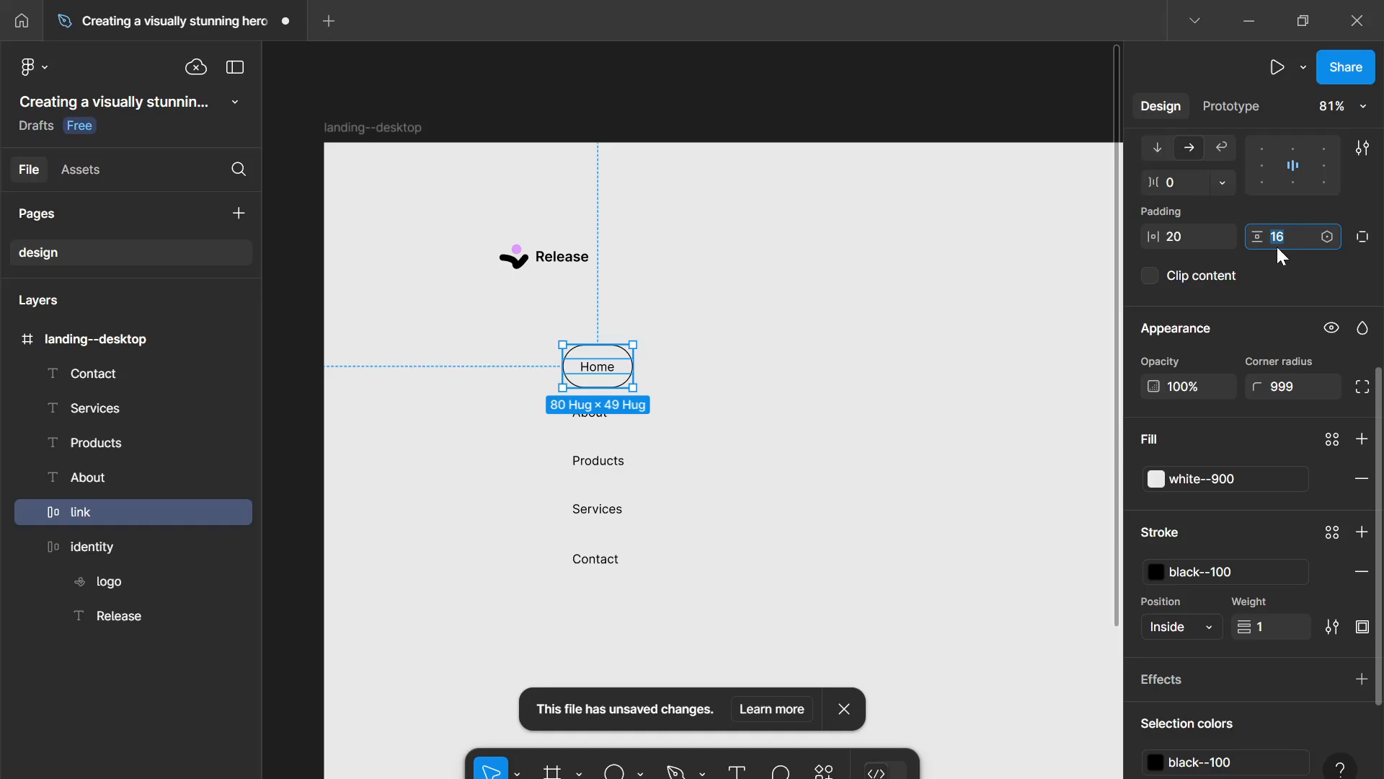
pyautogui.press('Down')
pyautogui.press('Down')
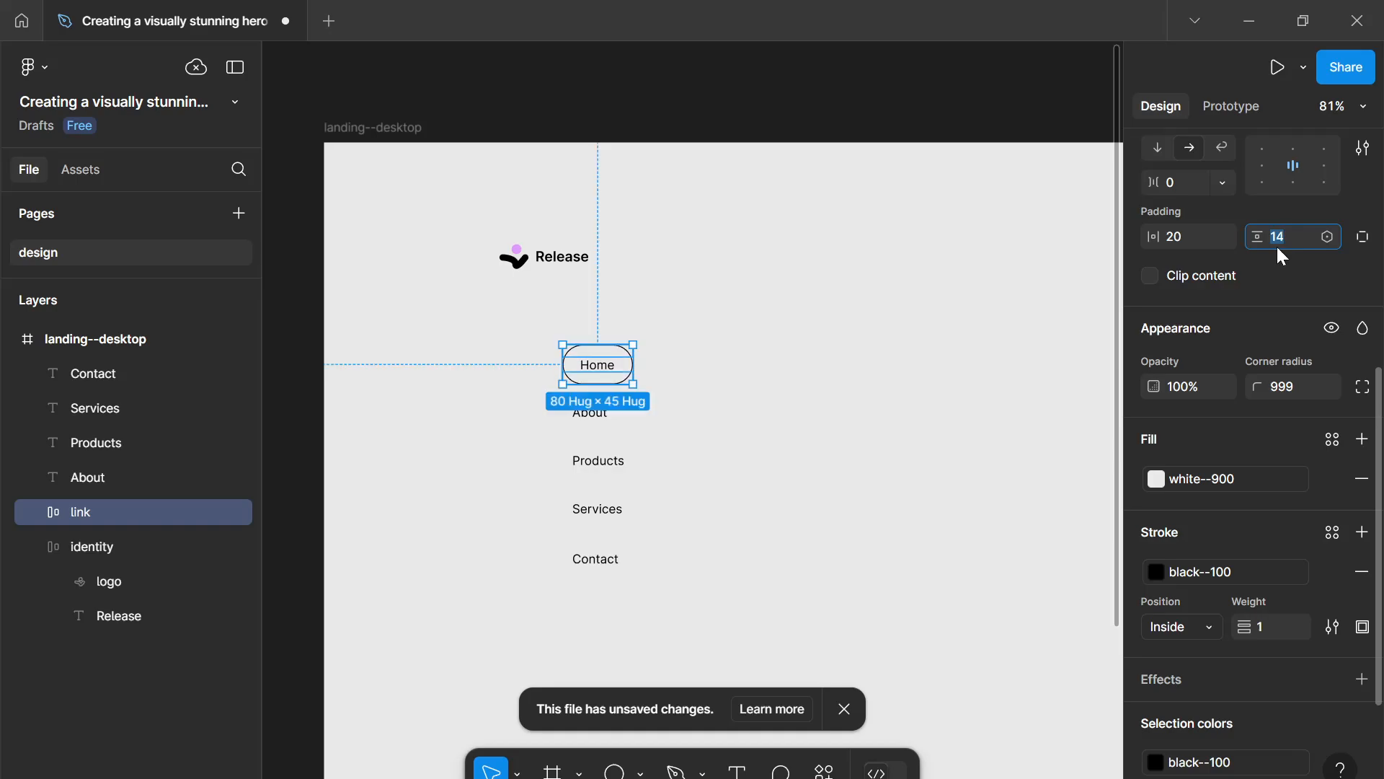
pyautogui.click(1199, 231)
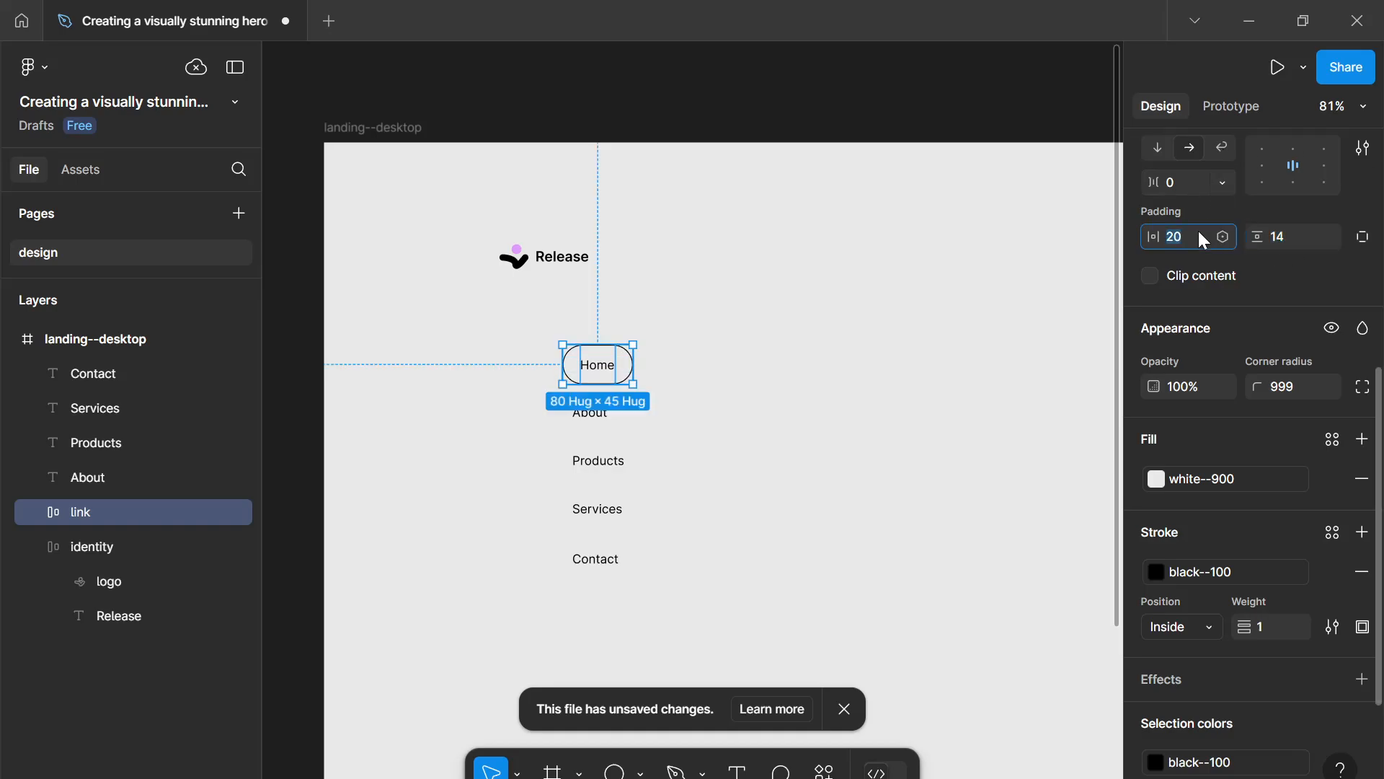
pyautogui.press('Down')
pyautogui.press('Down')
pyautogui.press('Down')
pyautogui.press('Down')
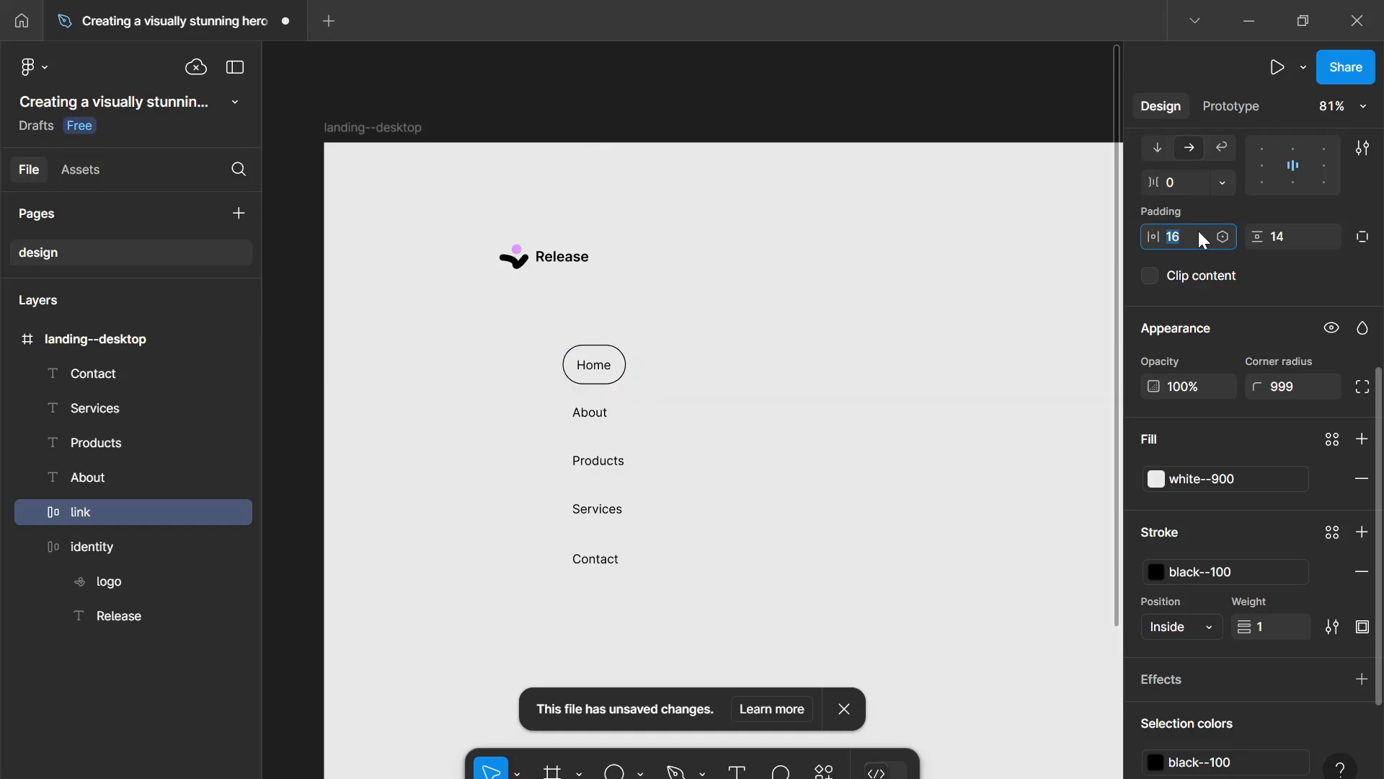
# - Duplicate the Home link button three times in a staggered diagonal arrangement
pyautogui.click(909, 347)
pyautogui.scroll(-1, 869, 366)
pyautogui.moveTo(774, 369); pyautogui.dragTo(720, 353)
pyautogui.click(582, 353)
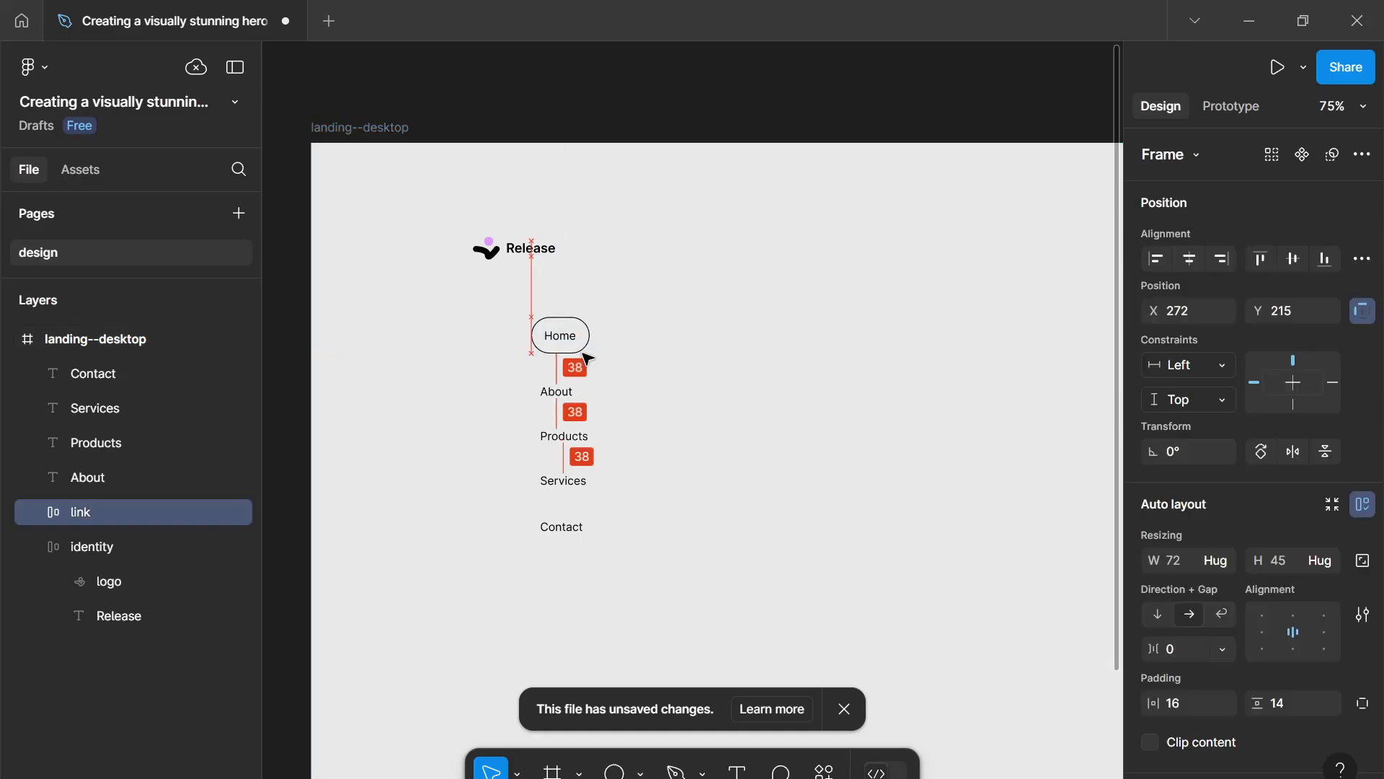
pyautogui.moveTo(582, 354); pyautogui.dragTo(638, 544)
pyautogui.click(610, 389)
pyautogui.click(576, 348)
pyautogui.hotkey('ctrl', 'd')
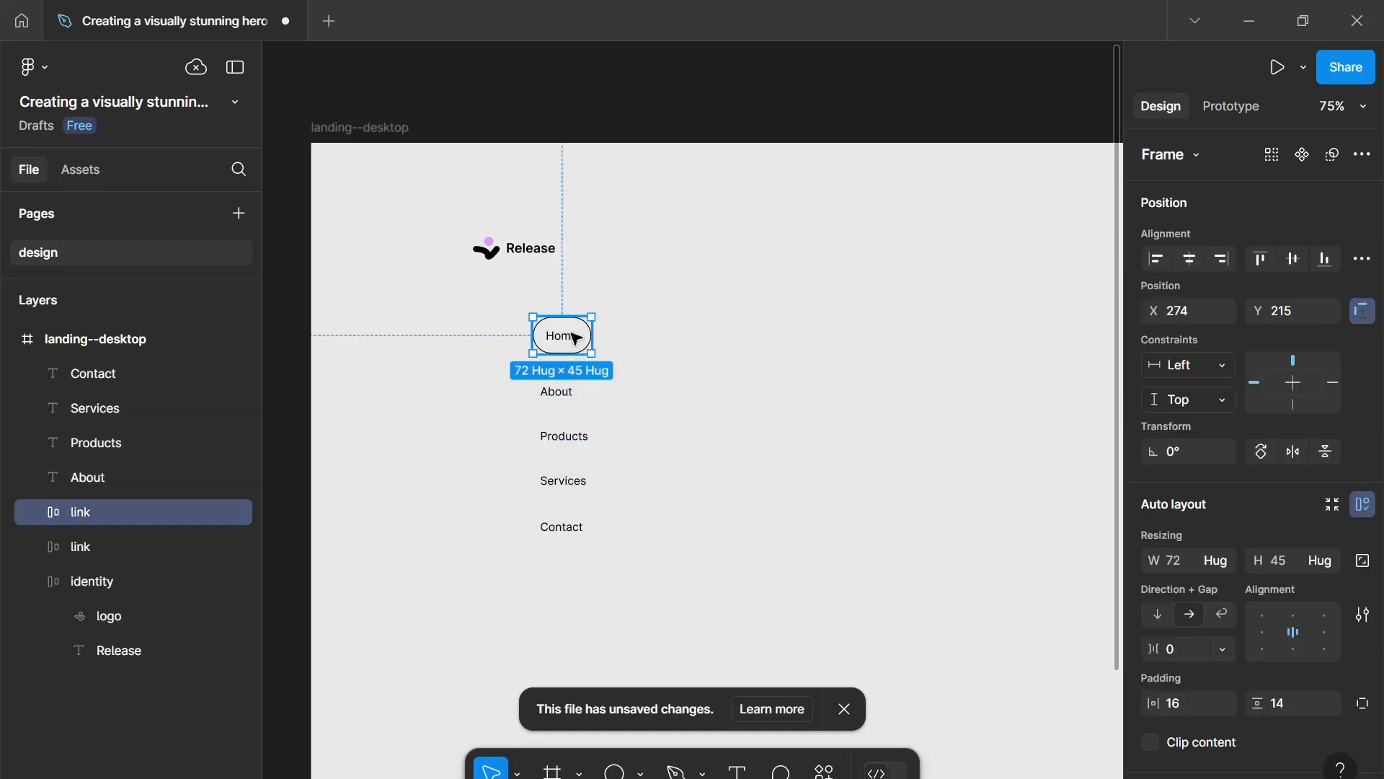
pyautogui.moveTo(576, 337); pyautogui.dragTo(686, 376)
pyautogui.hotkey('ctrl', 'd')
pyautogui.hotkey('ctrl', 'd')
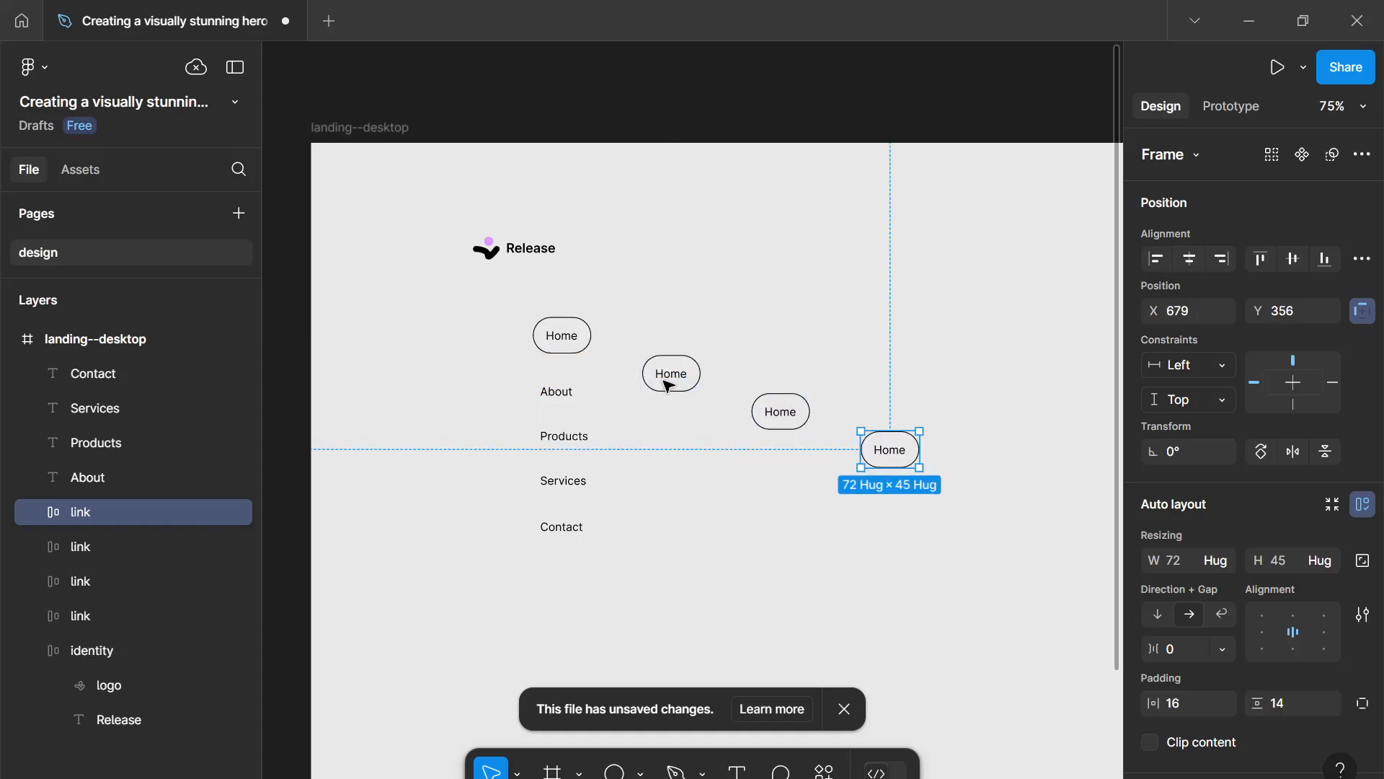
# - Change the three copied buttons' labels to About, Products and Services
pyautogui.doubleClick(669, 377)
pyautogui.doubleClick(671, 375)
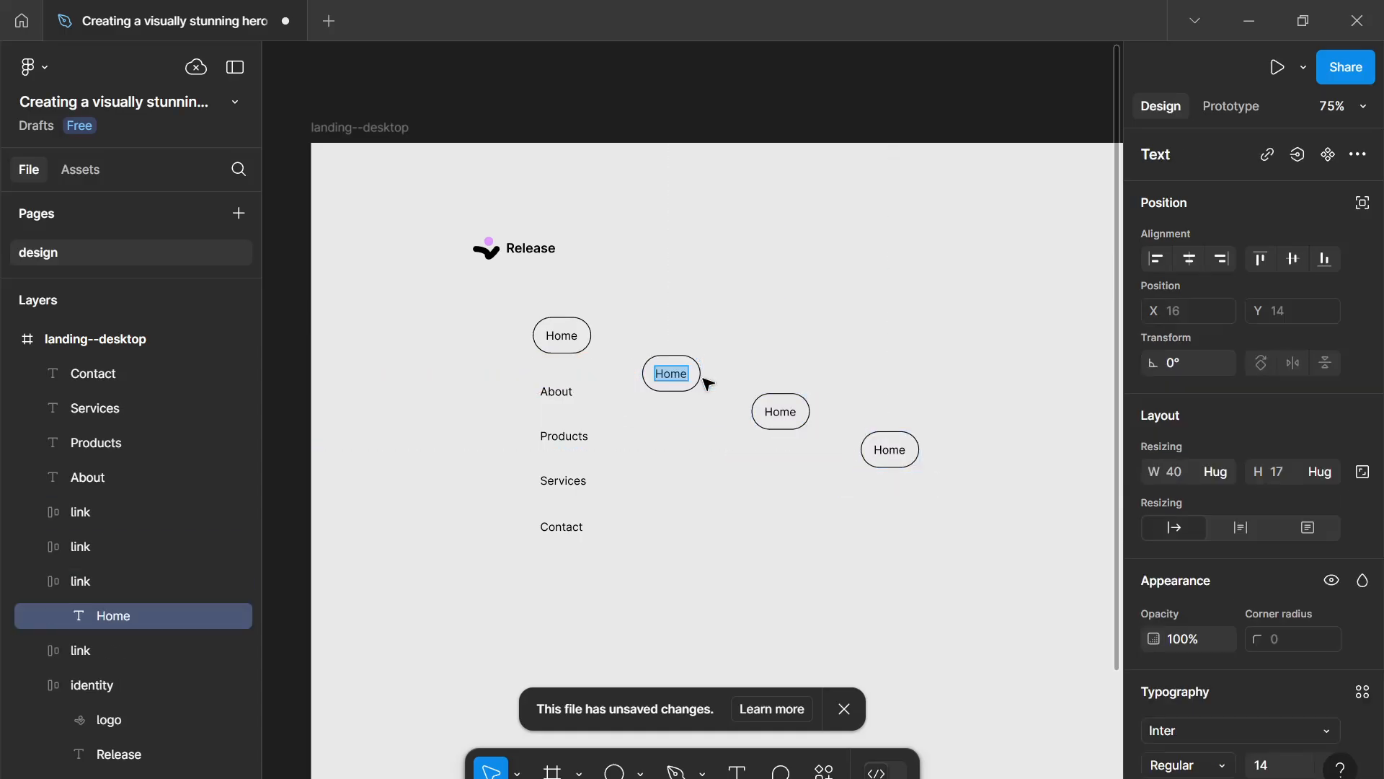
pyautogui.write('About')
pyautogui.doubleClick(780, 411)
pyautogui.write('Produc')
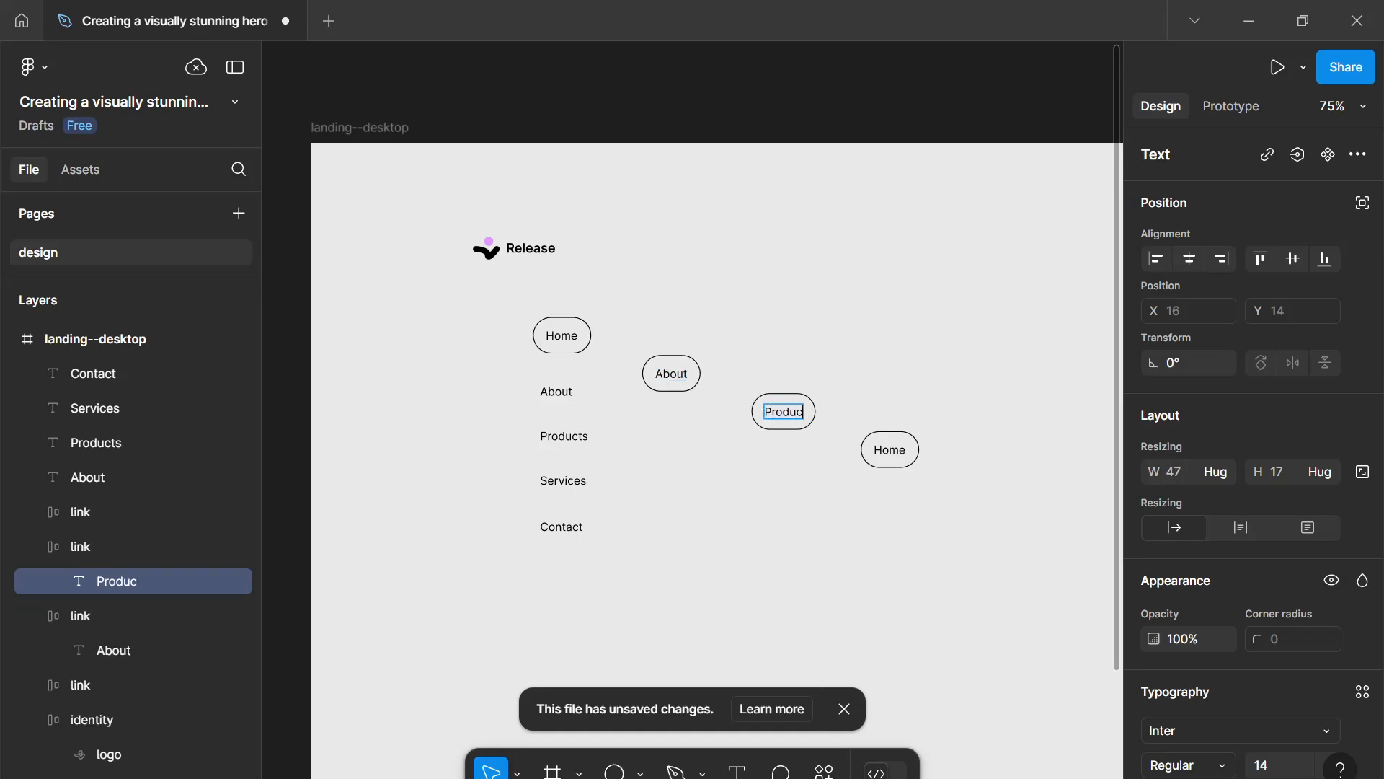
pyautogui.write('ts')
pyautogui.doubleClick(907, 447)
pyautogui.doubleClick(907, 446)
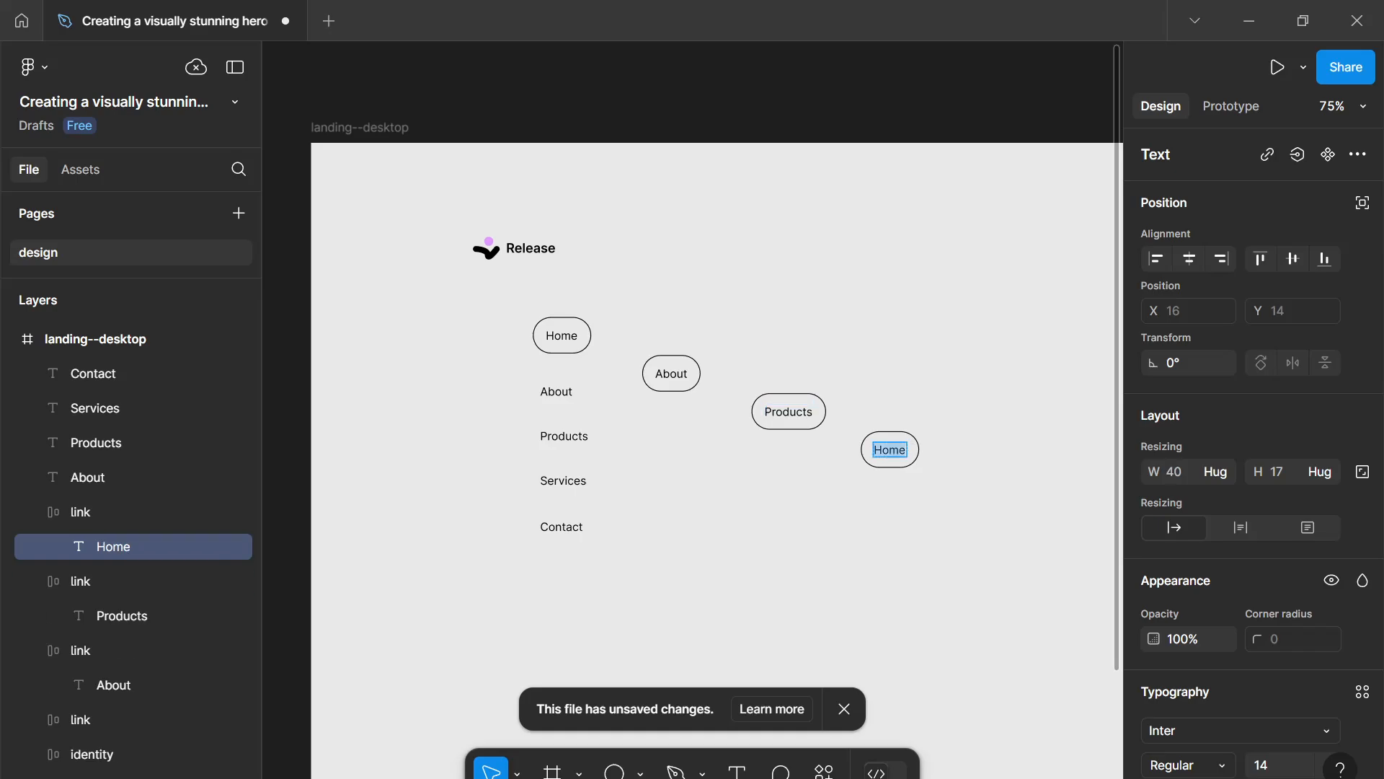
pyautogui.write('Services')
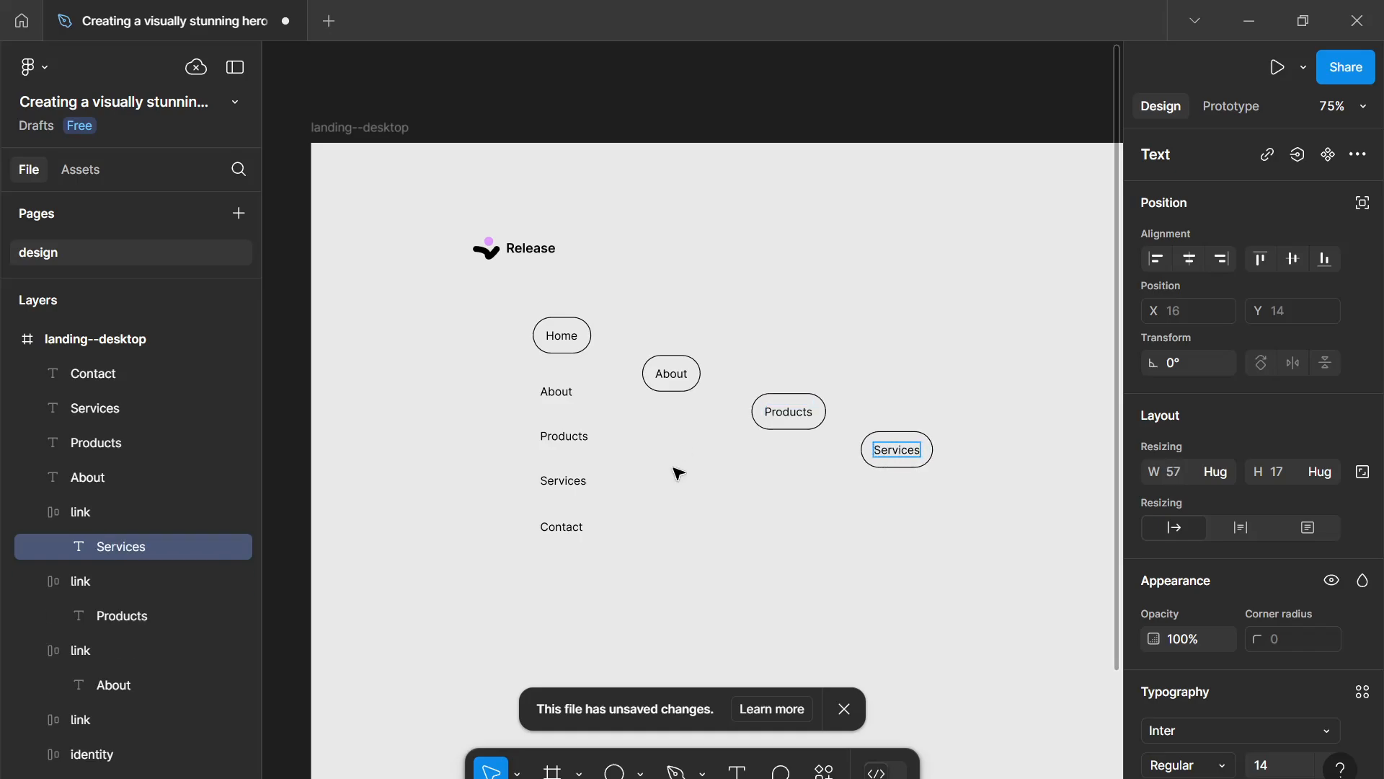
pyautogui.press('Escape')
pyautogui.press('Escape')
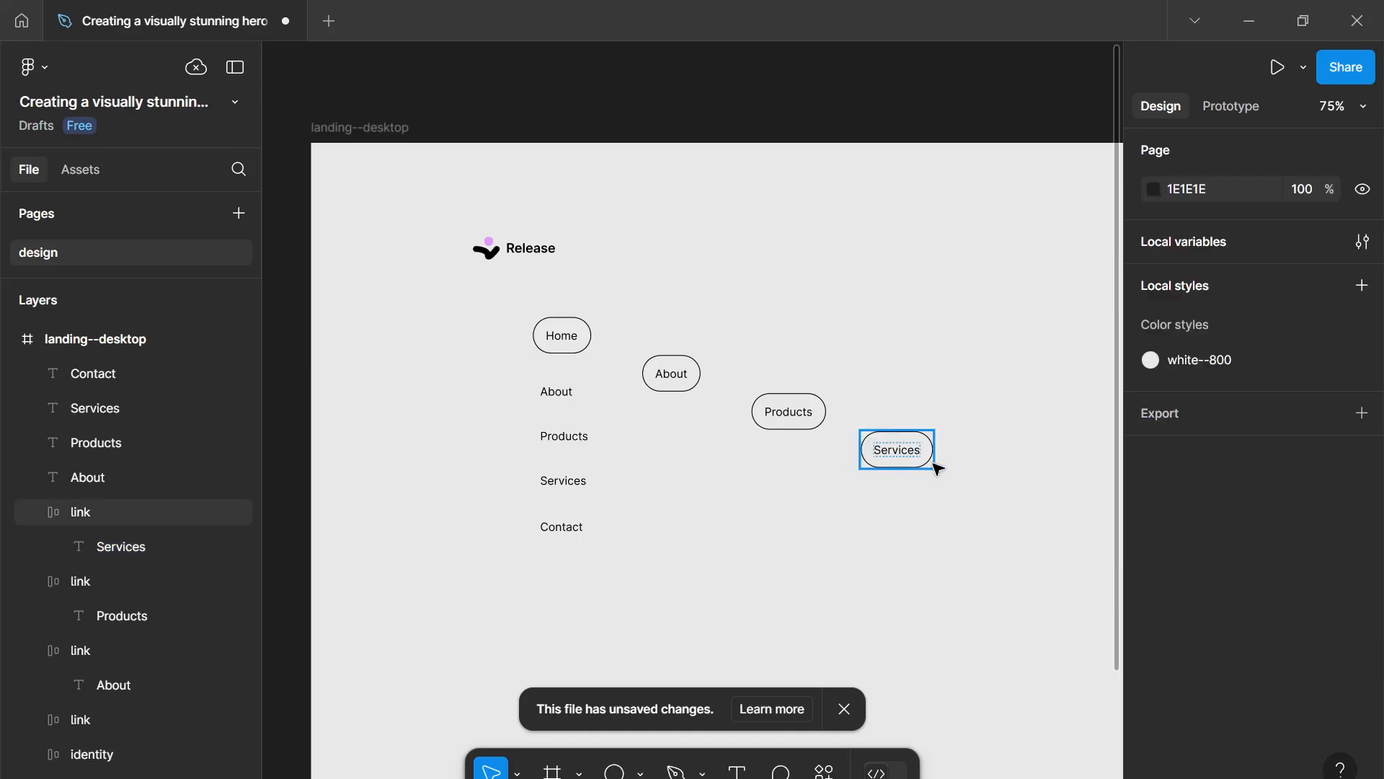
# - Duplicate the Services button and change the copy's label to Contact
pyautogui.moveTo(912, 454); pyautogui.dragTo(999, 510)
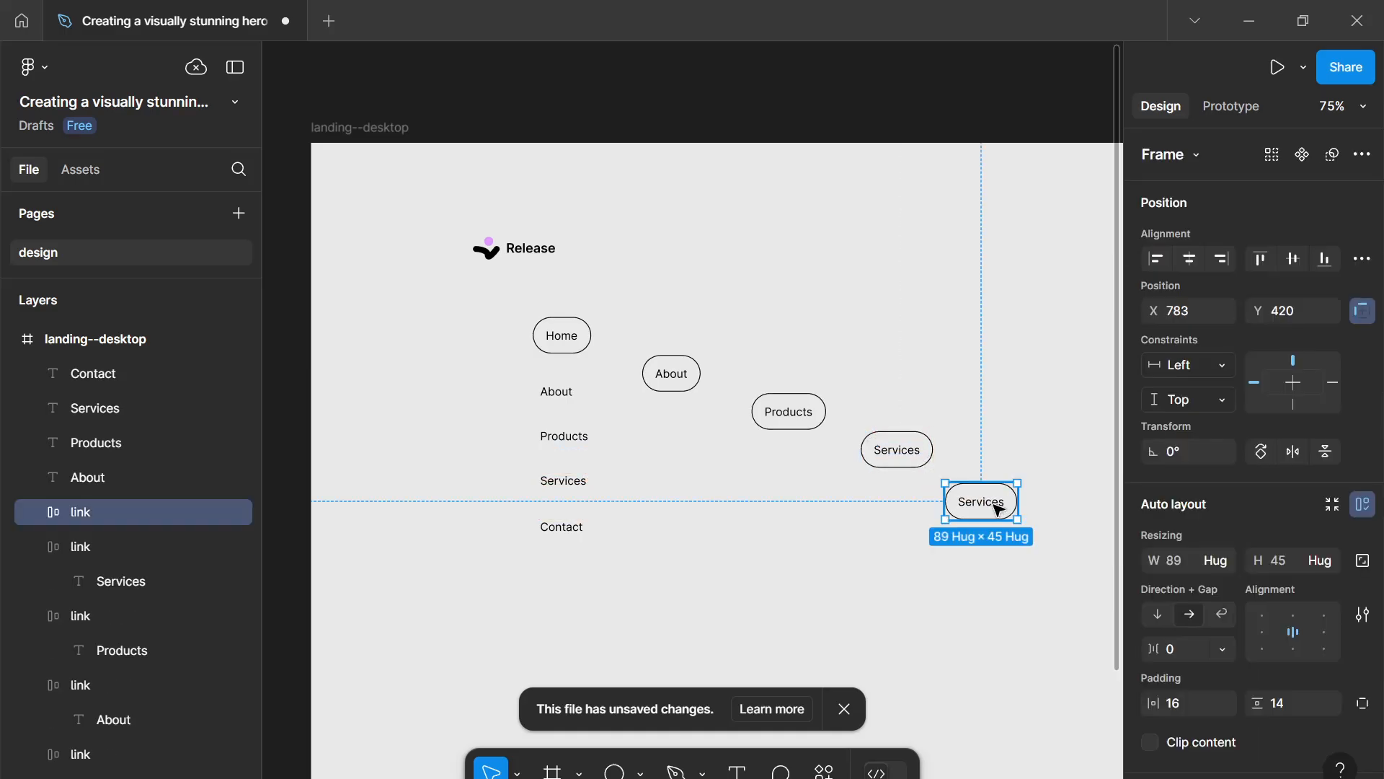
pyautogui.doubleClick(1006, 511)
pyautogui.doubleClick(1005, 506)
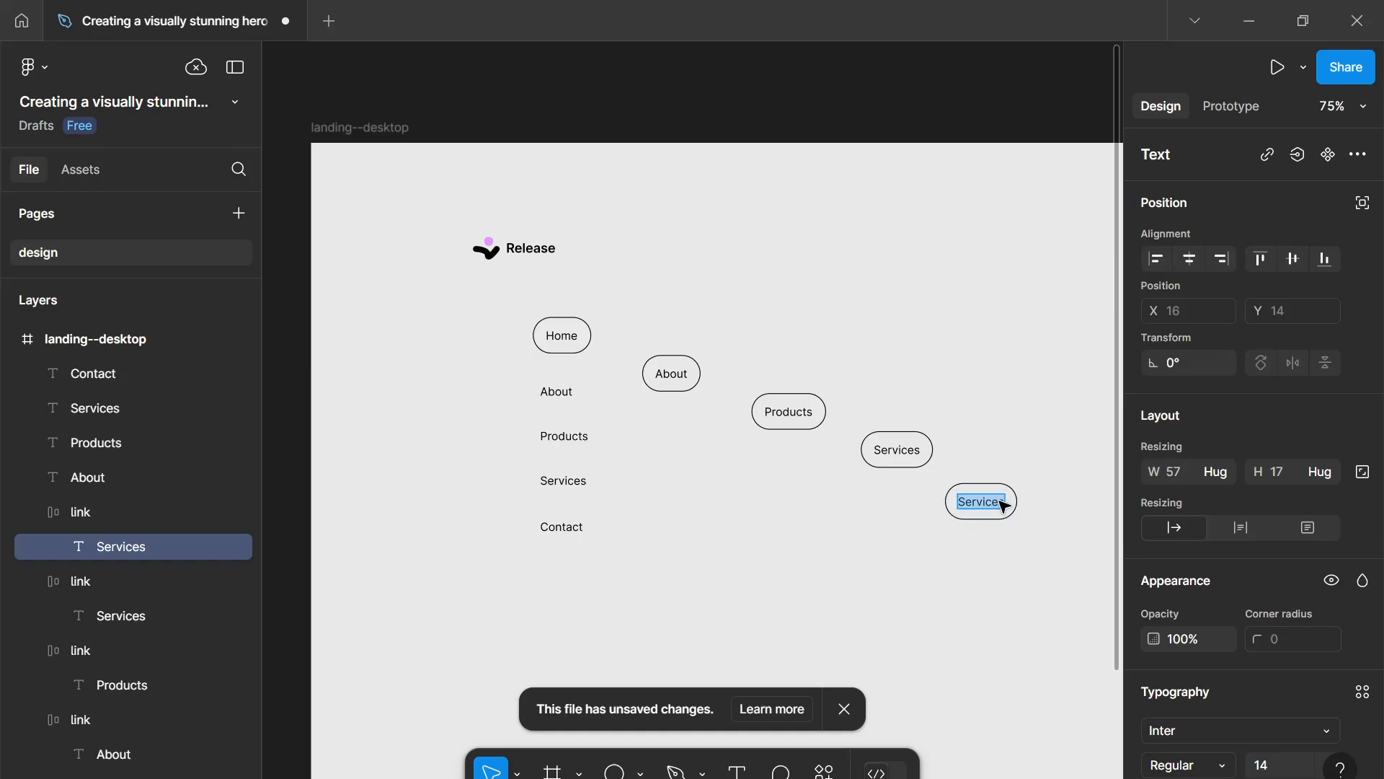
pyautogui.write('Contact')
pyautogui.press('Escape')
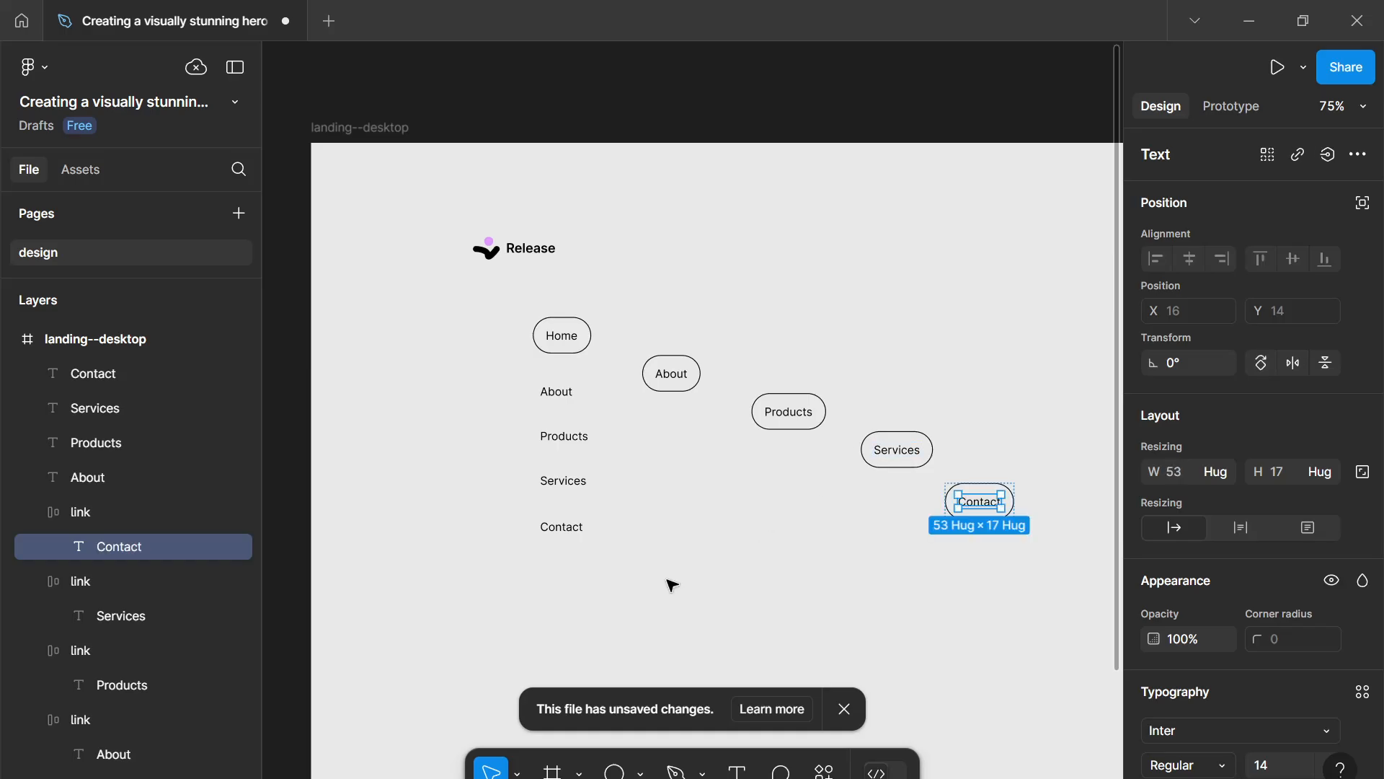
# - Delete the four plain text links and wrap the five buttons in an auto layout frame with a 16 gap
pyautogui.moveTo(667, 579)
pyautogui.mouseDown()
pyautogui.moveTo(513, 408)
pyautogui.moveTo(509, 355)
pyautogui.moveTo(493, 408)
pyautogui.moveTo(504, 380)
pyautogui.moveTo(627, 547)
pyautogui.moveTo(661, 561)
pyautogui.mouseUp()
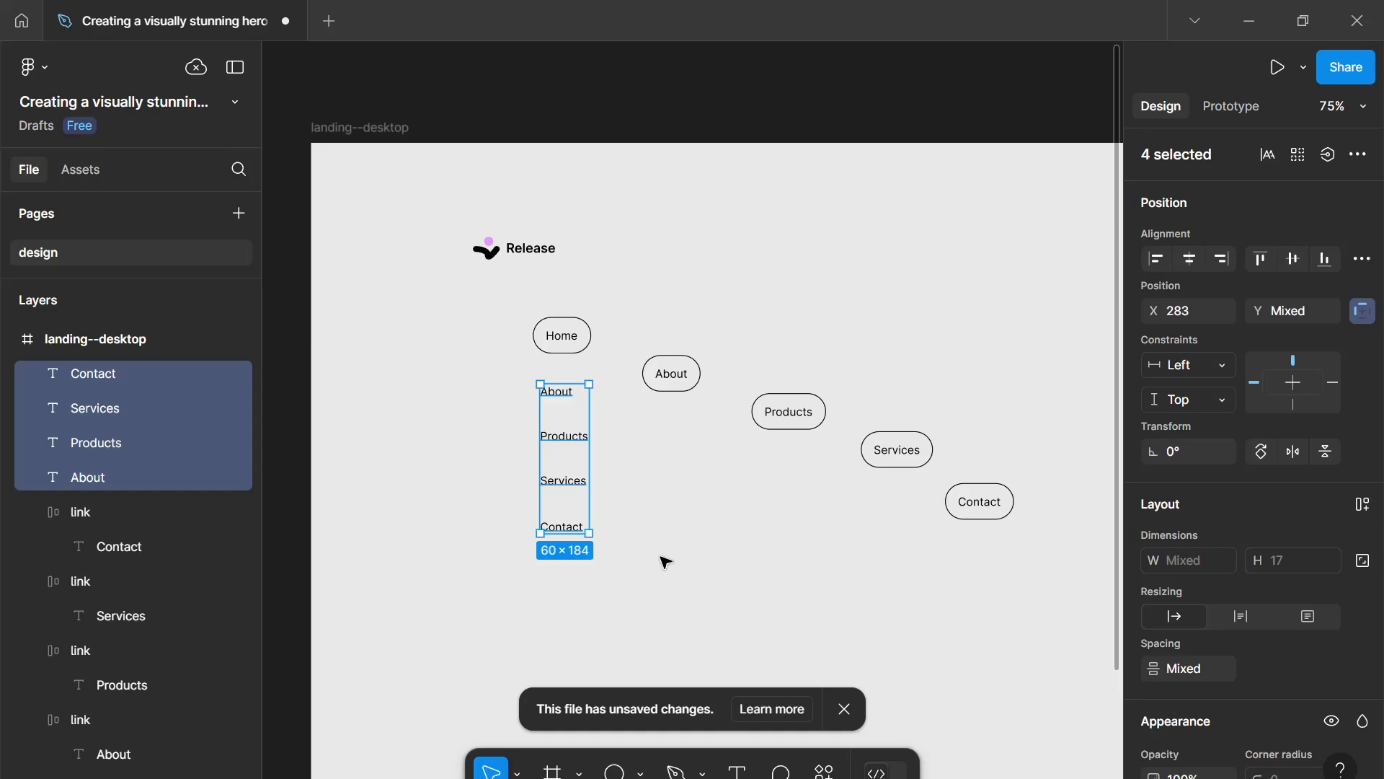
pyautogui.click(663, 562)
pyautogui.moveTo(1046, 575); pyautogui.dragTo(539, 320)
pyautogui.hotkey('shift', 'a')
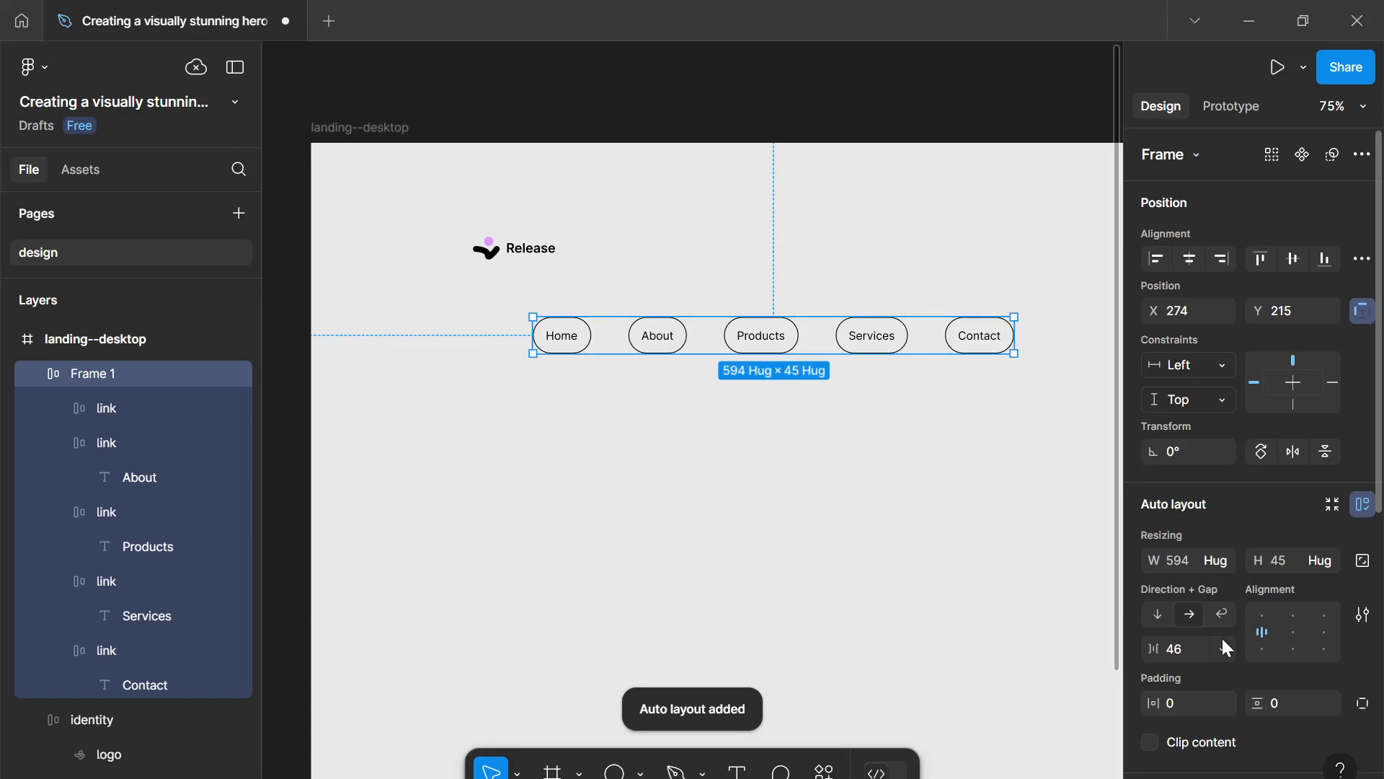
pyautogui.click(1189, 642)
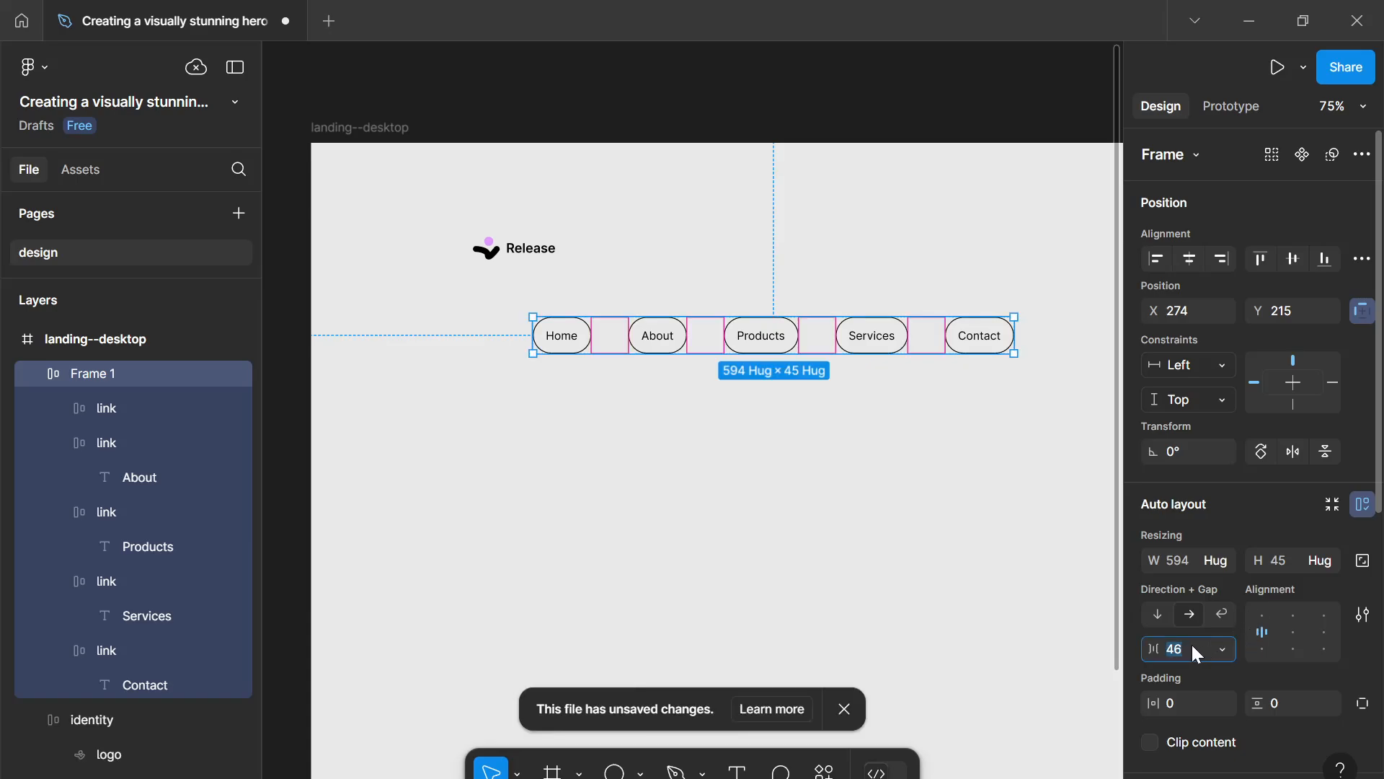
pyautogui.write('16')
pyautogui.press('Return')
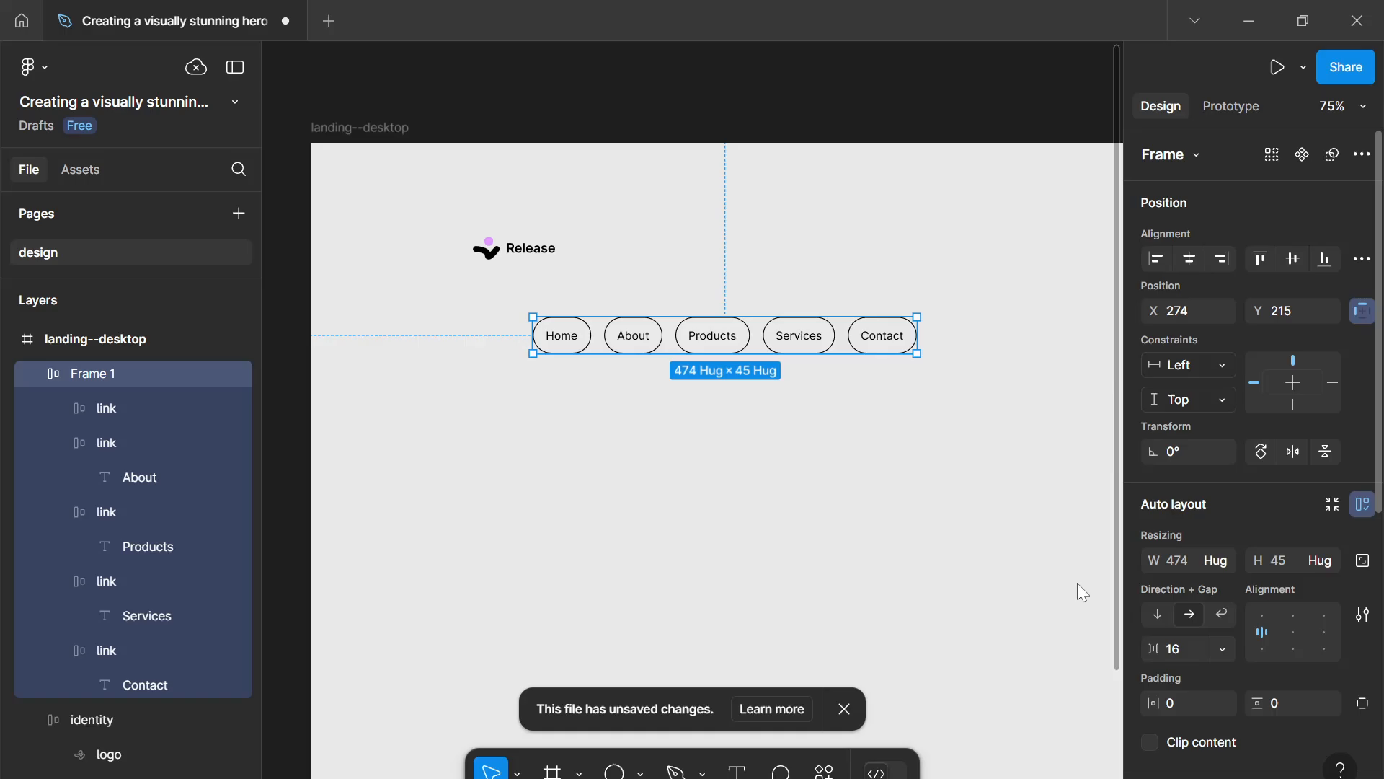
# - Move the button row up to Y 202 and rename its frame links
pyautogui.click(750, 361)
pyautogui.moveTo(743, 350)
pyautogui.mouseDown()
pyautogui.moveTo(776, 349)
pyautogui.moveTo(754, 349)
pyautogui.mouseUp()
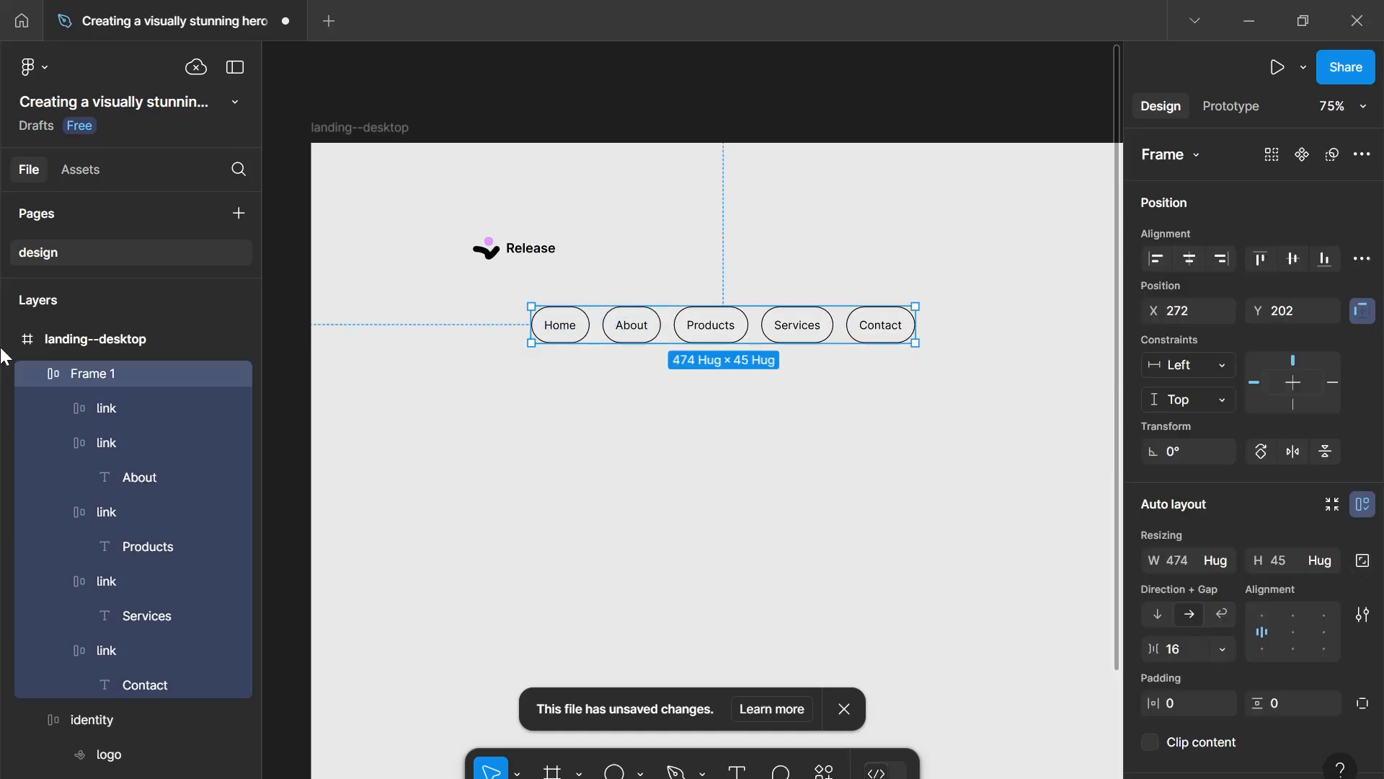
pyautogui.hotkey('ctrl', 'r')
pyautogui.write('links')
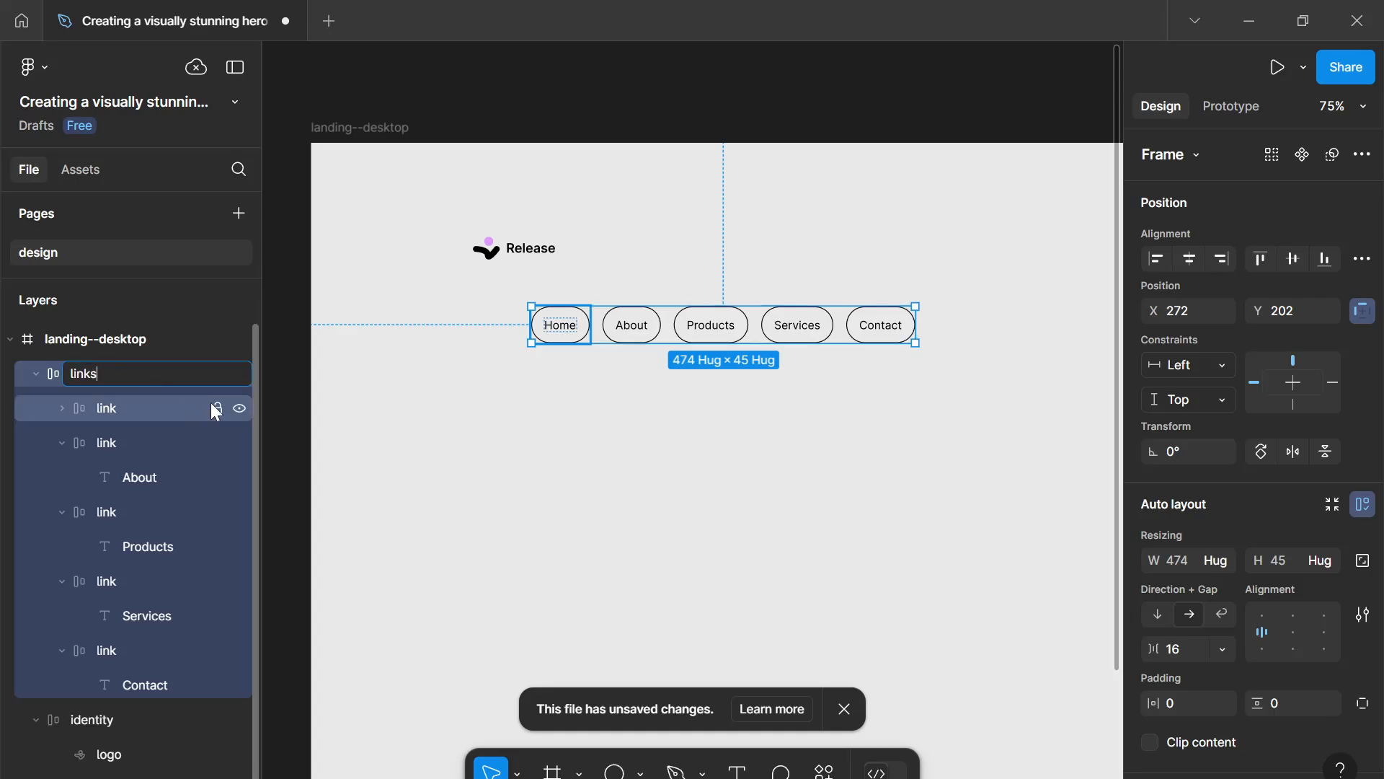
# - Move the links button row left so it lines up with the logo
pyautogui.press('Return')
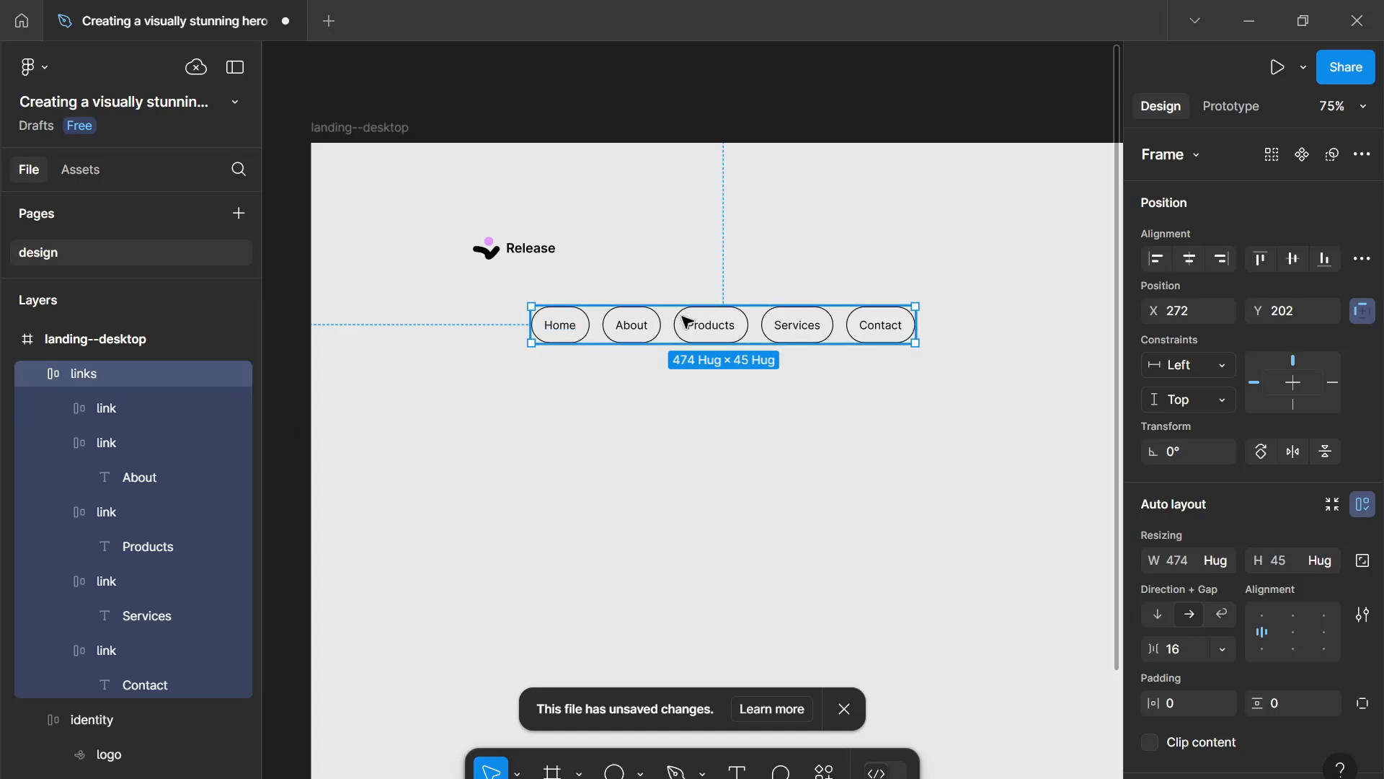
pyautogui.moveTo(677, 319); pyautogui.dragTo(634, 313)
pyautogui.click(608, 416)
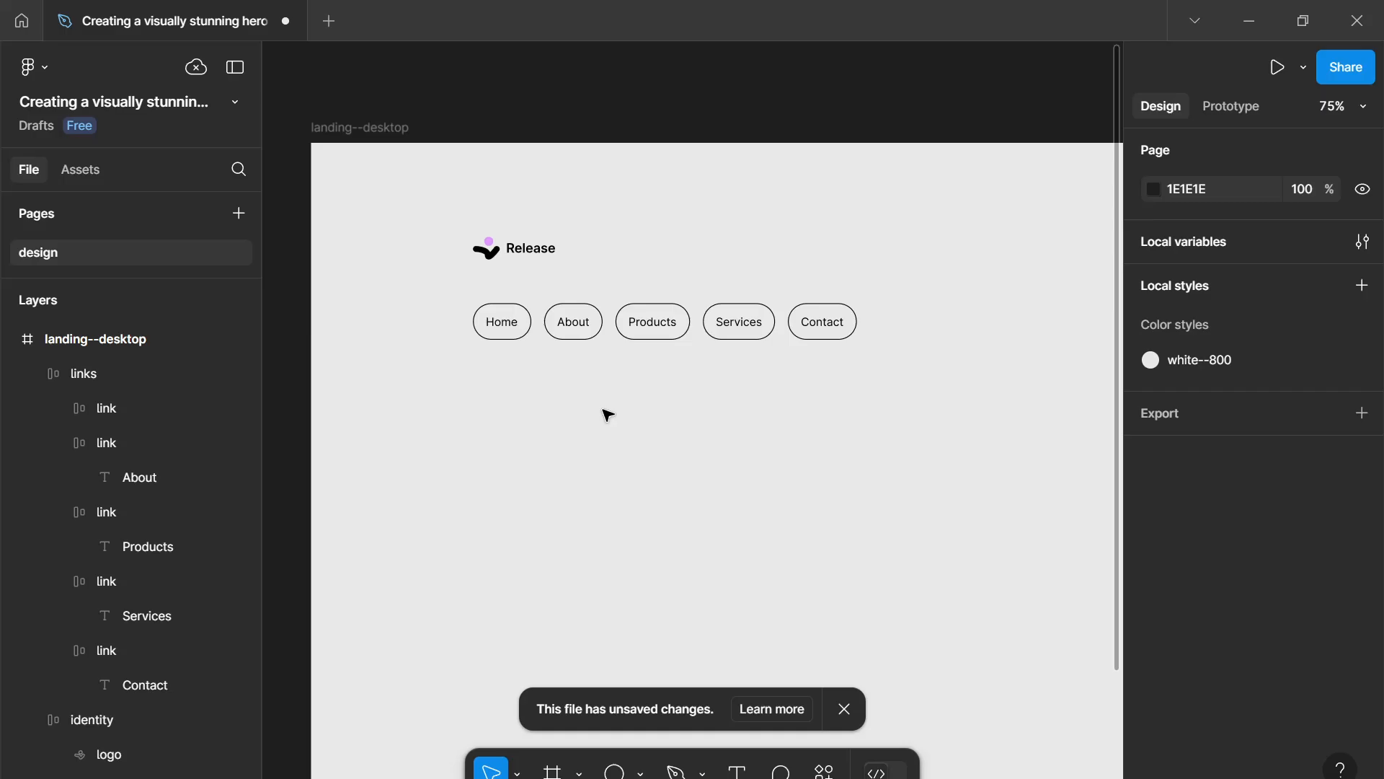
# - Fill the Home button with the pink--600 colour
pyautogui.click(519, 324)
pyautogui.click(519, 324)
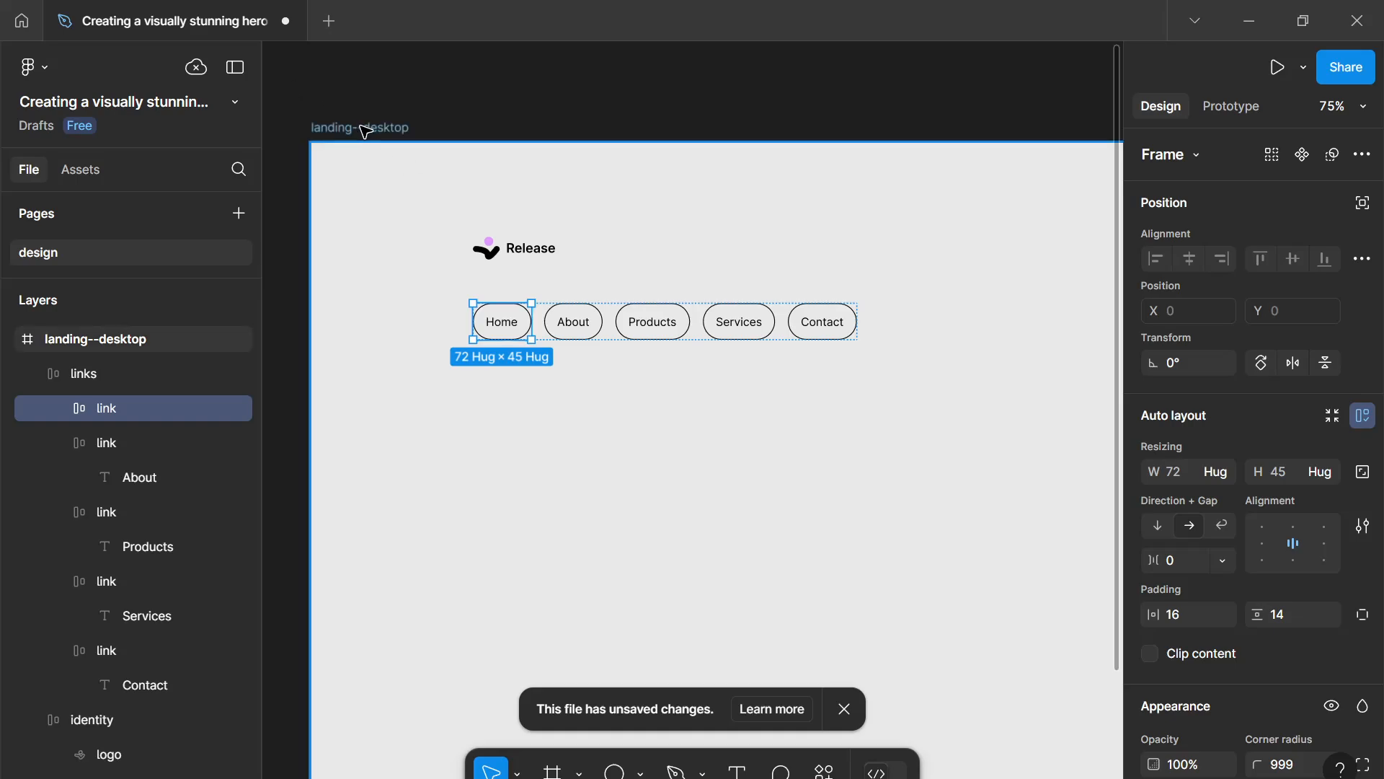
pyautogui.scroll(-3, 1143, 699)
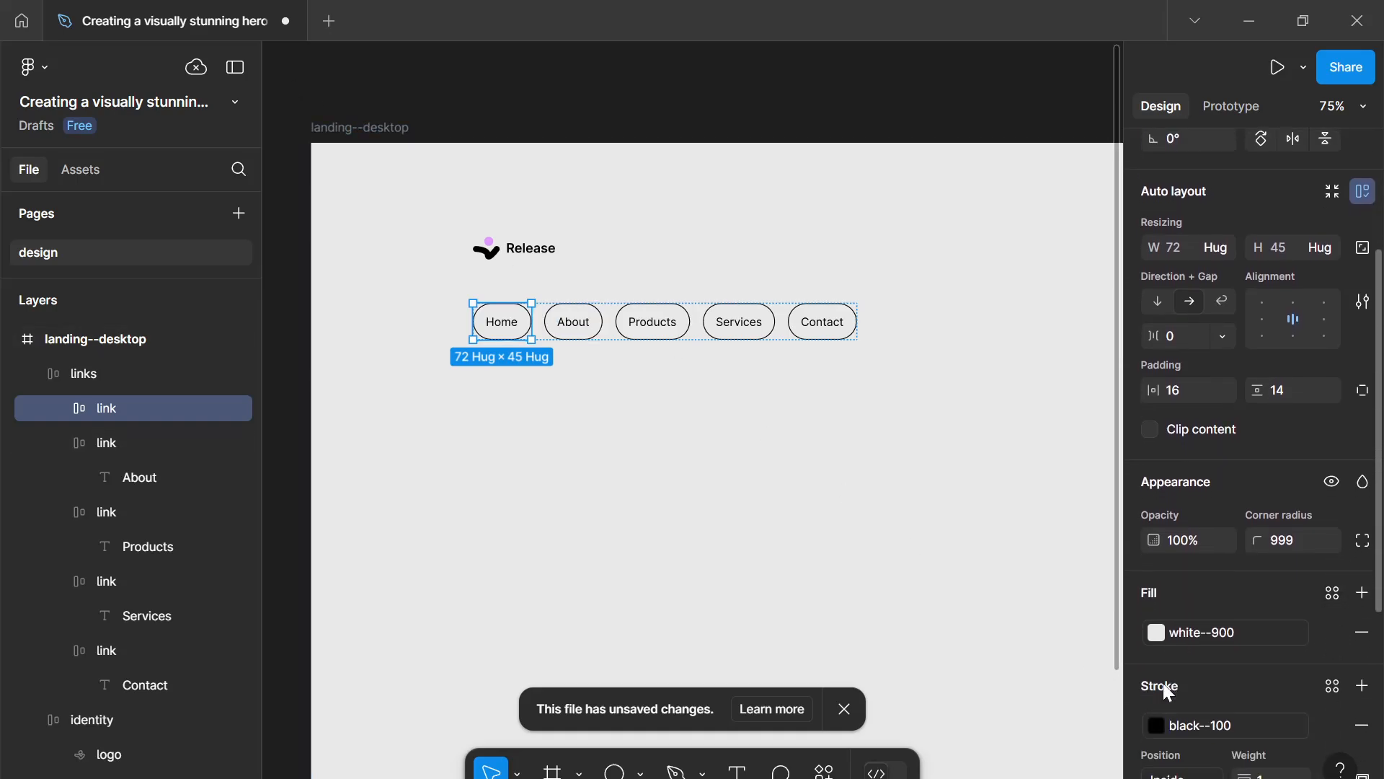
pyautogui.scroll(-3, 1225, 576)
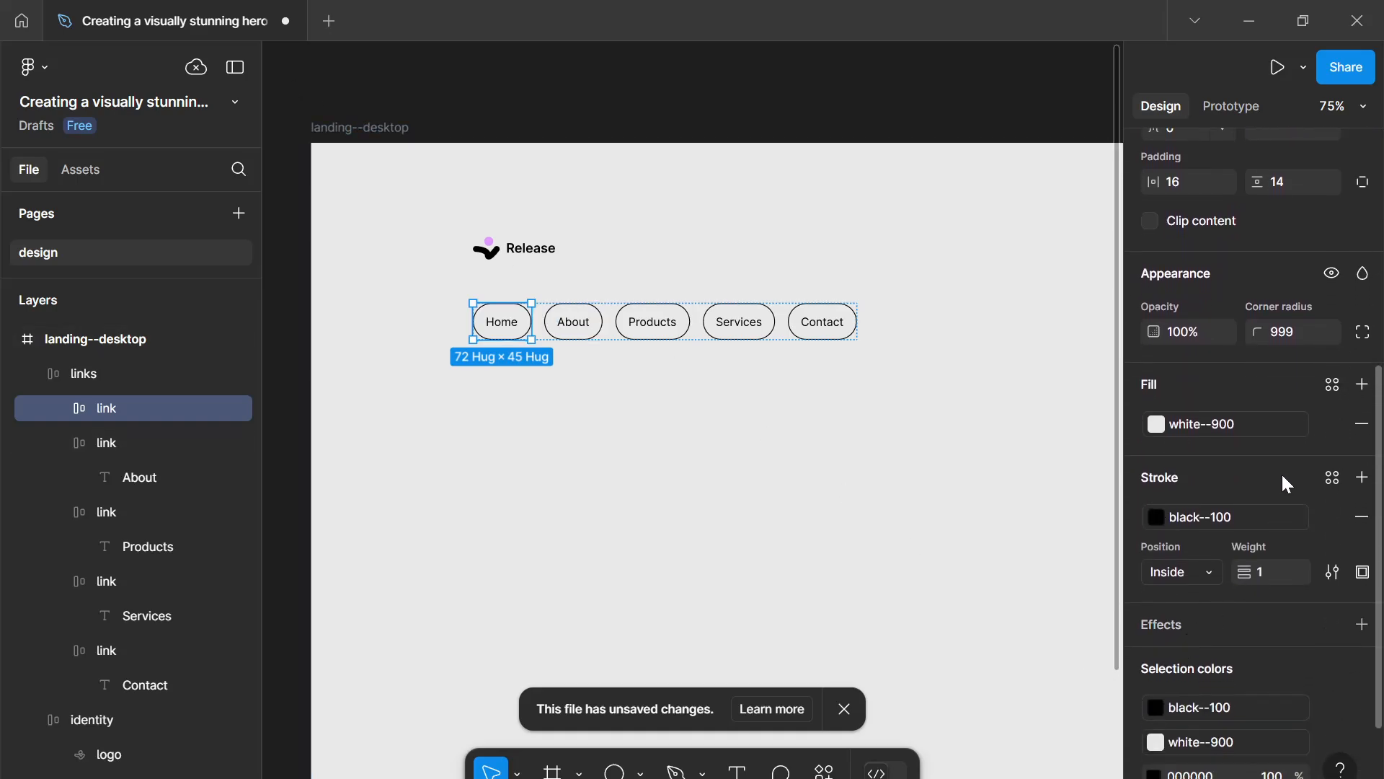
pyautogui.click(1262, 431)
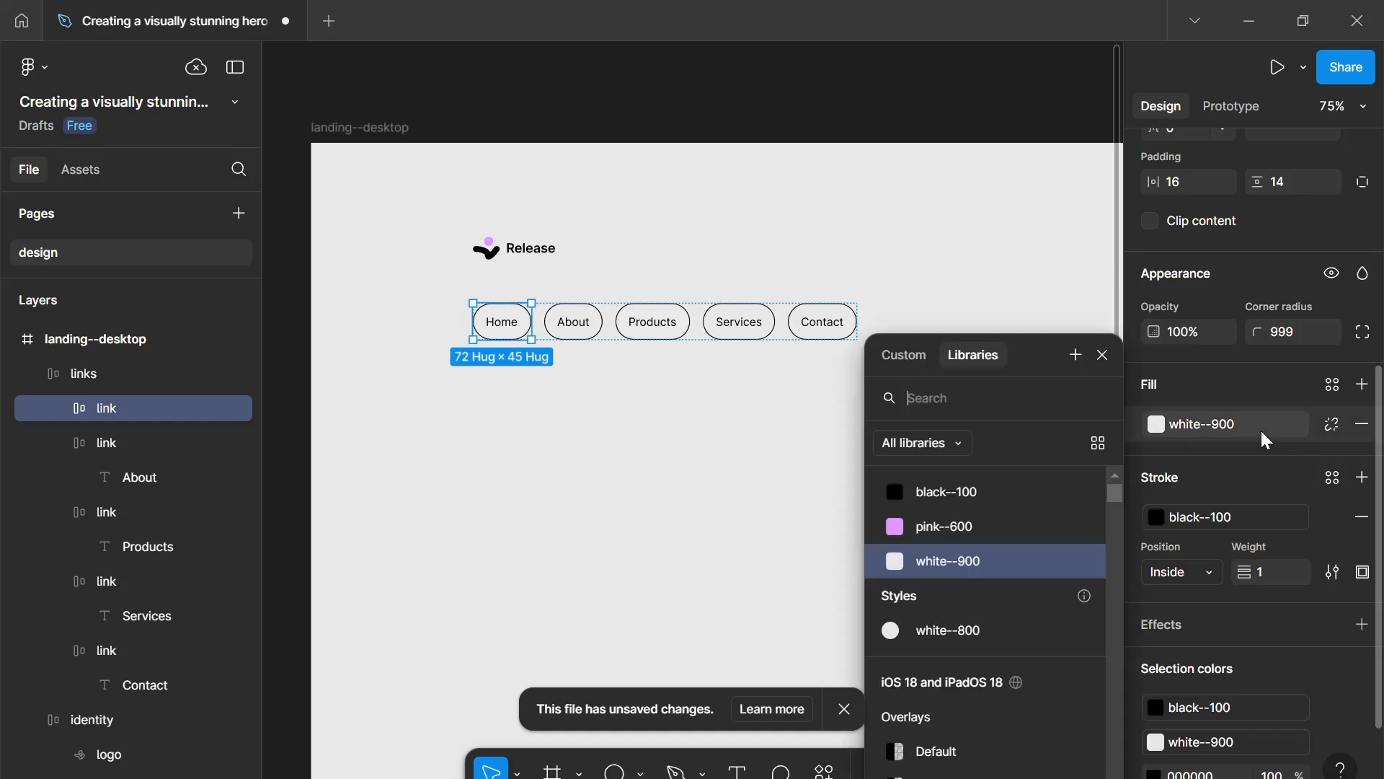
pyautogui.click(1009, 528)
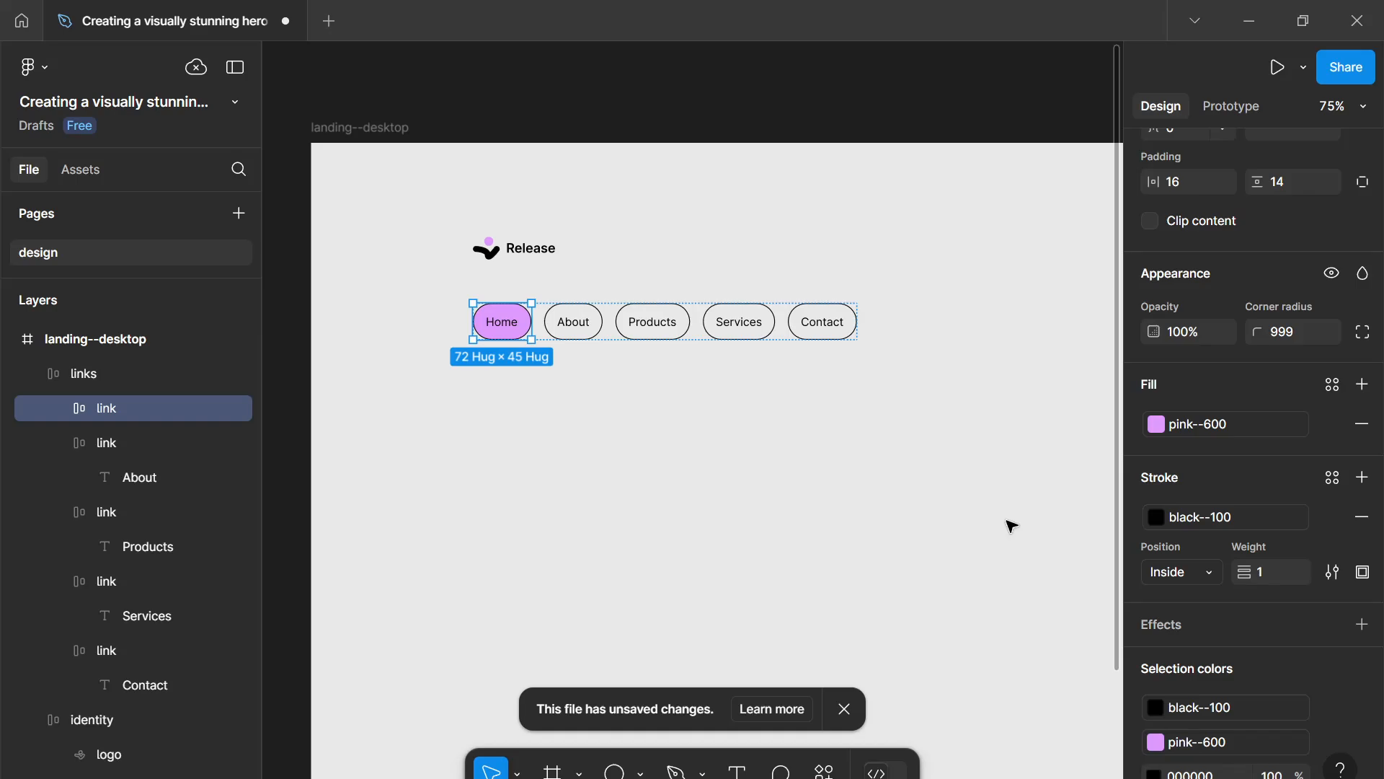
# - Detach the Contact button's fill and set it to lime green A4FF63
pyautogui.click(741, 399)
pyautogui.hscroll(1, 742, 399)
pyautogui.scroll(-2, 743, 400)
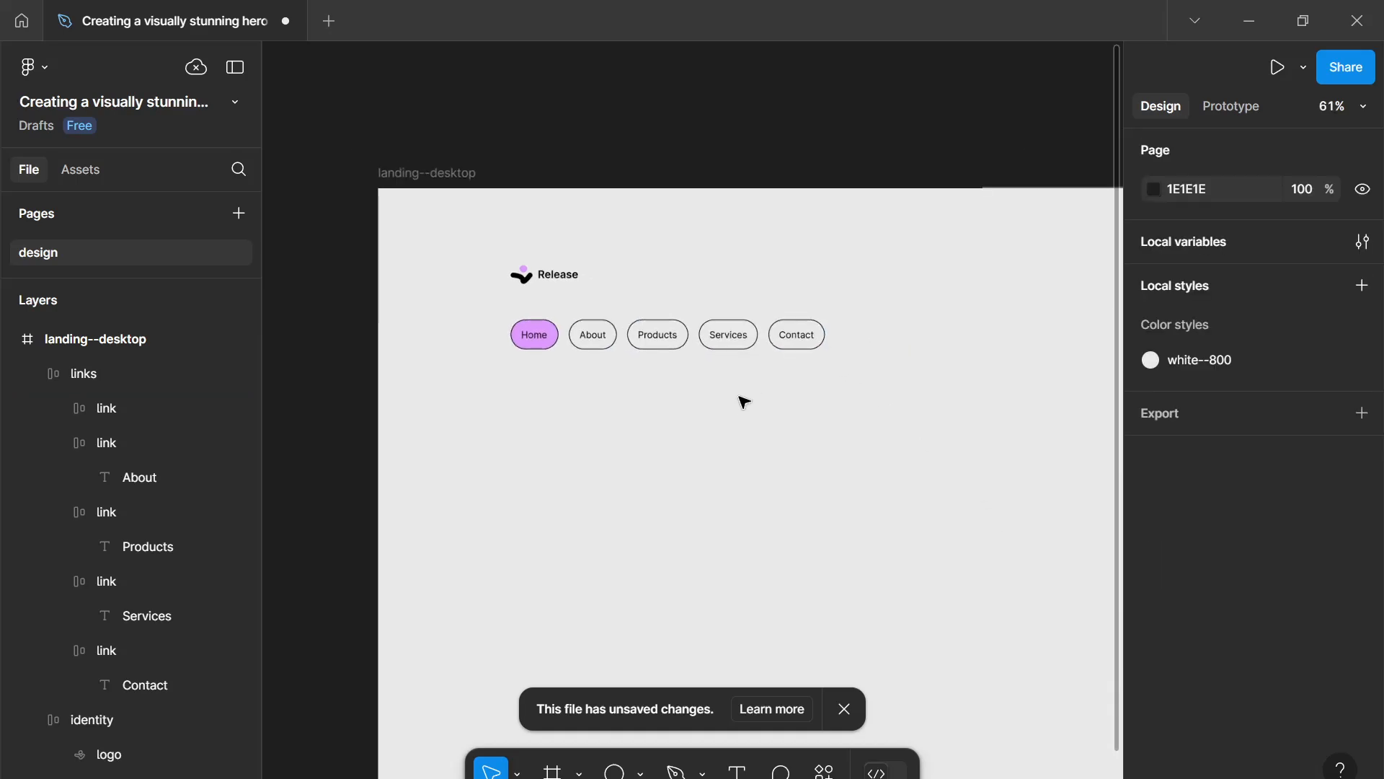
pyautogui.moveTo(740, 397); pyautogui.dragTo(734, 398)
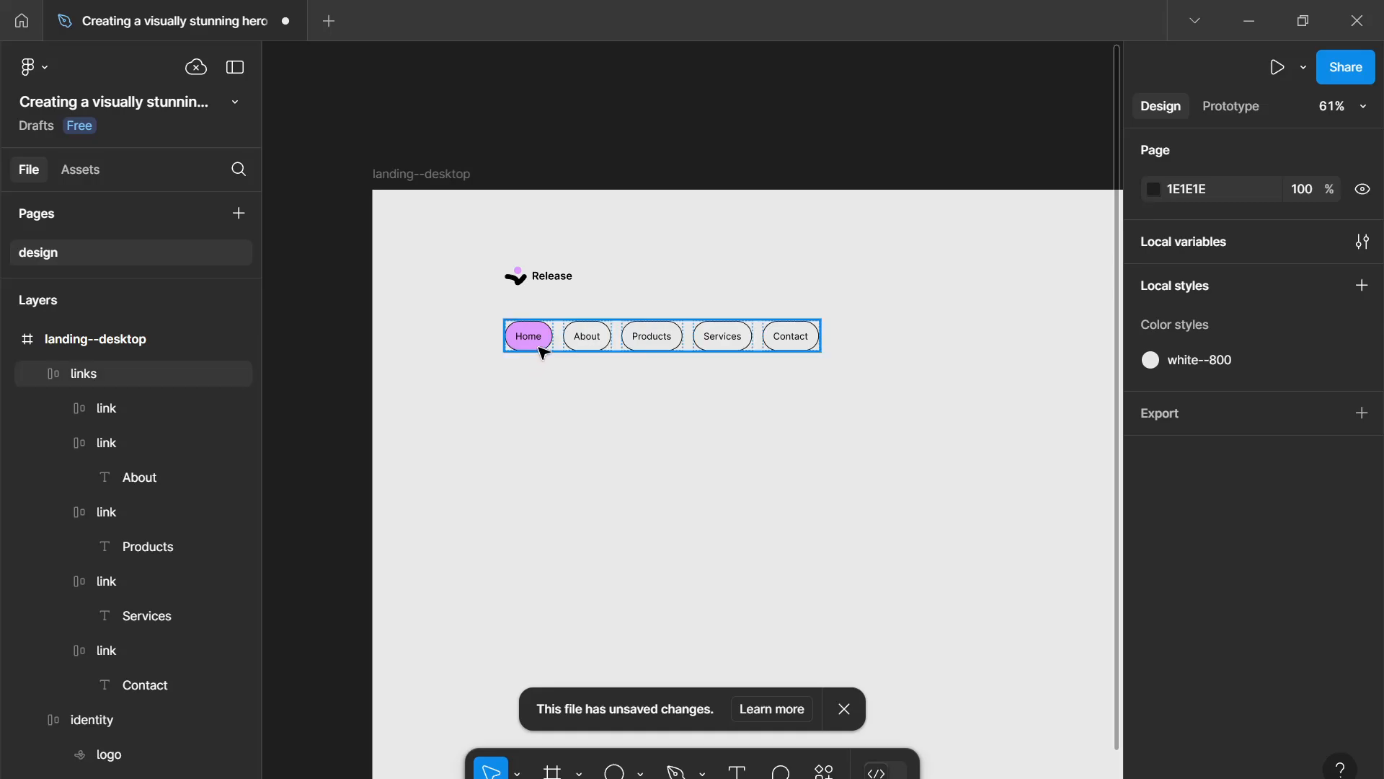
pyautogui.click(798, 345)
pyautogui.click(798, 345)
pyautogui.scroll(-3, 1351, 655)
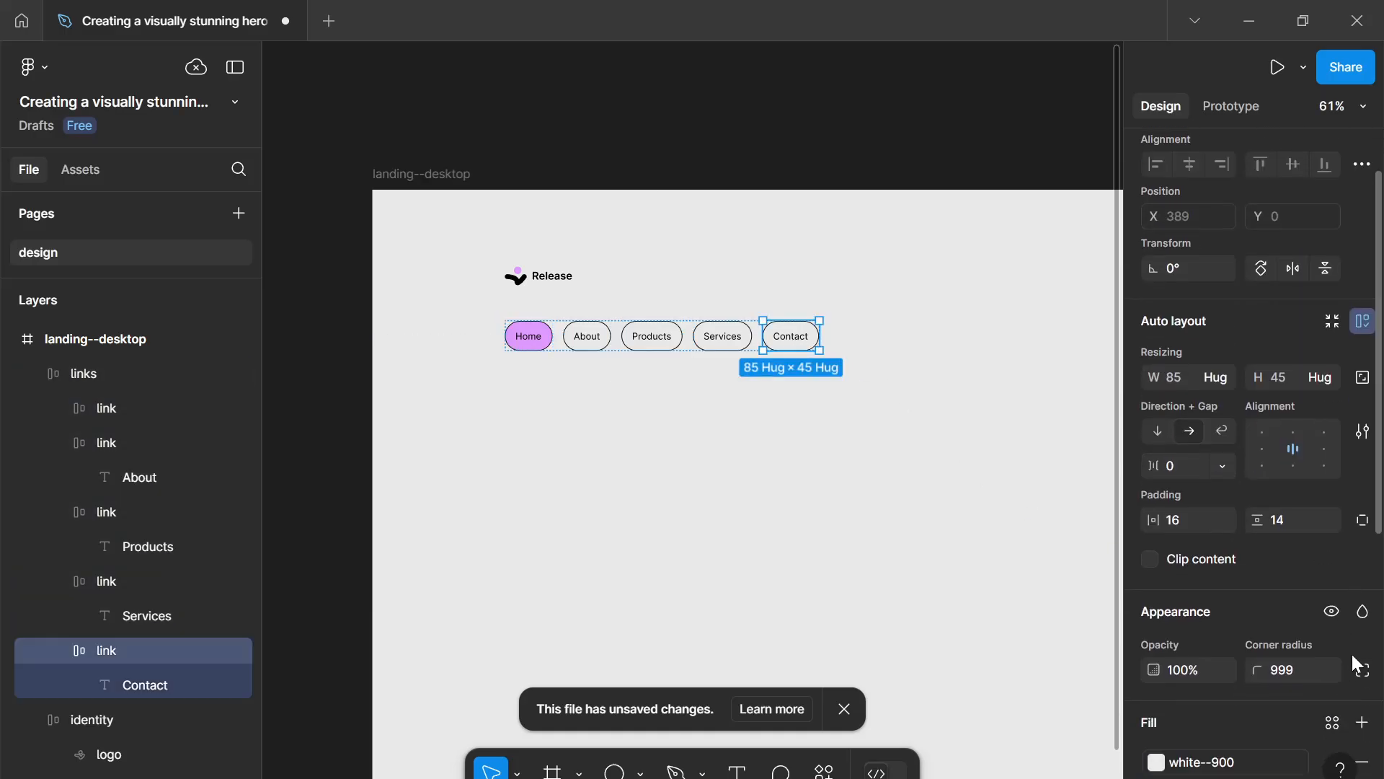
pyautogui.scroll(-5, 1352, 654)
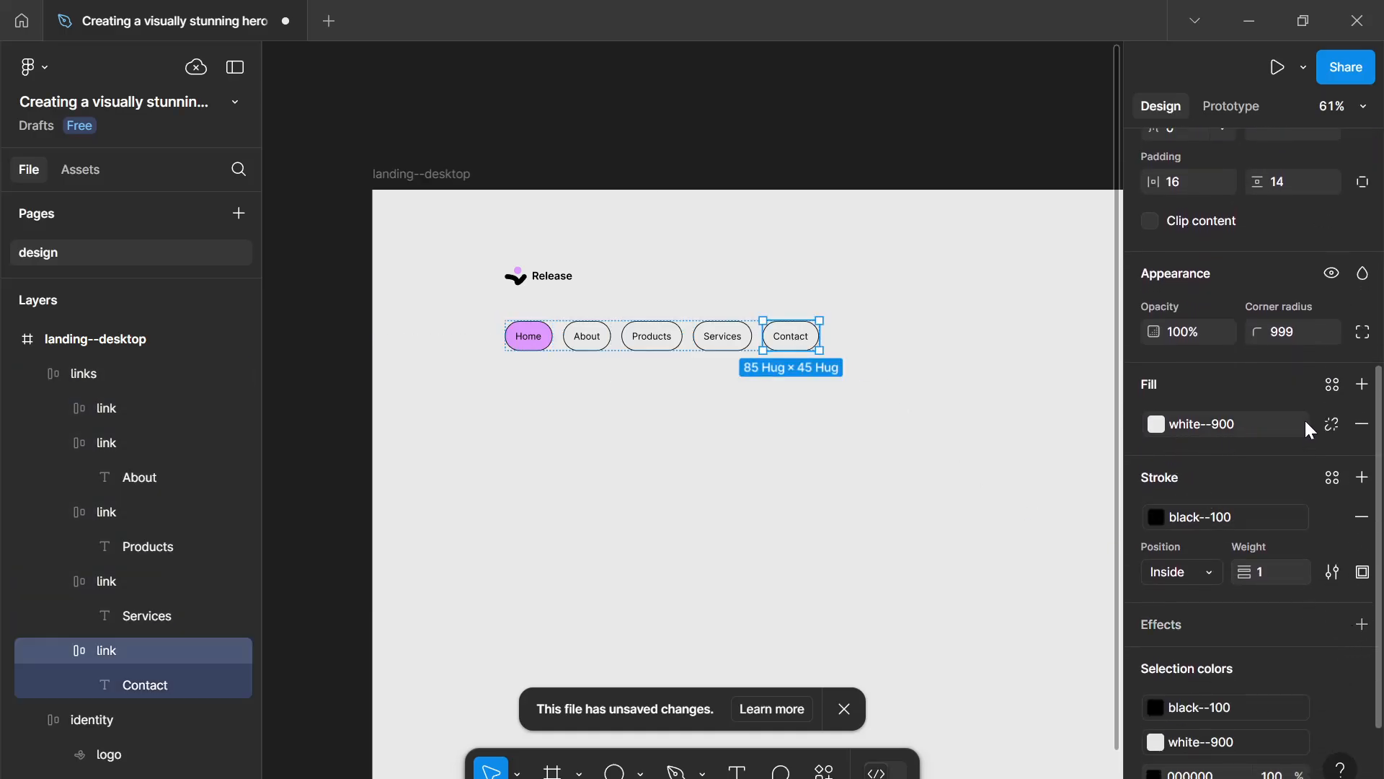
pyautogui.click(1331, 424)
pyautogui.click(1154, 427)
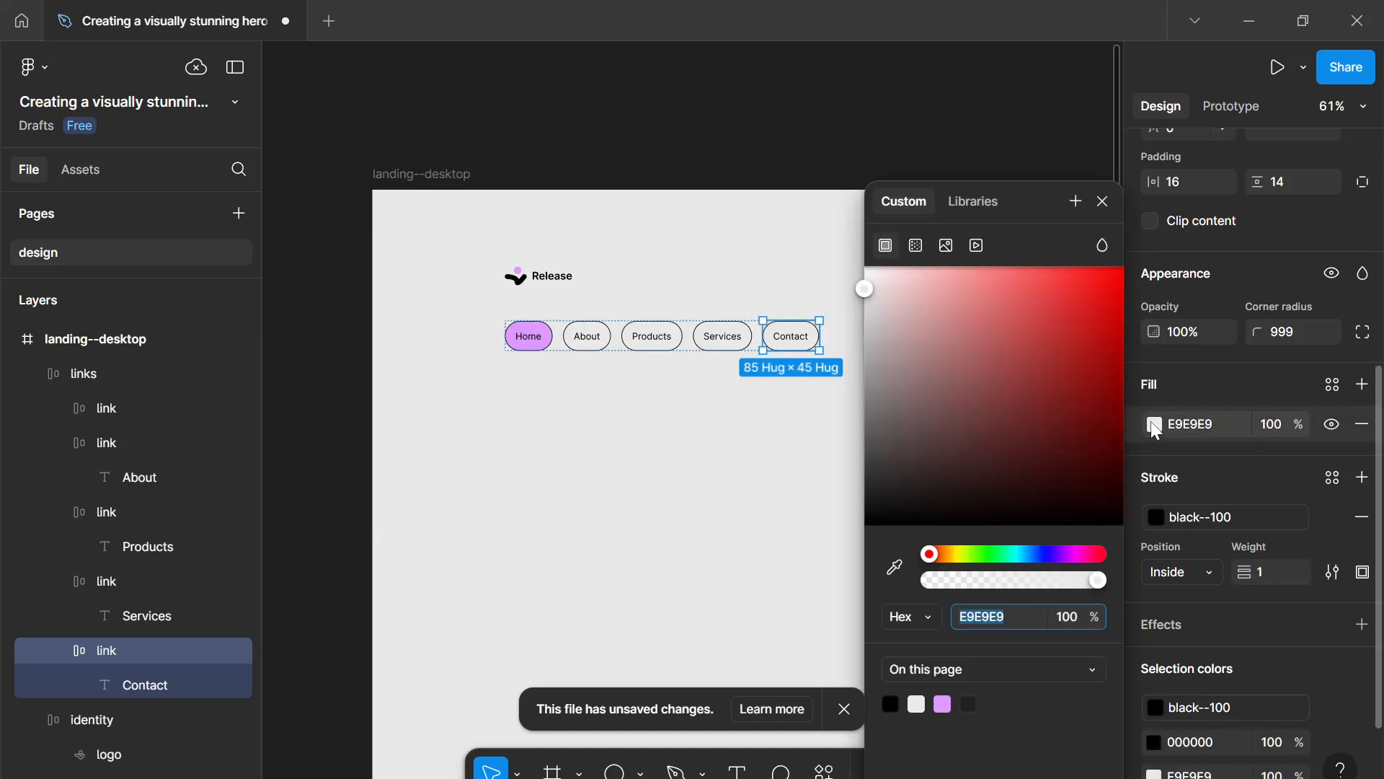
pyautogui.moveTo(962, 555); pyautogui.dragTo(974, 555)
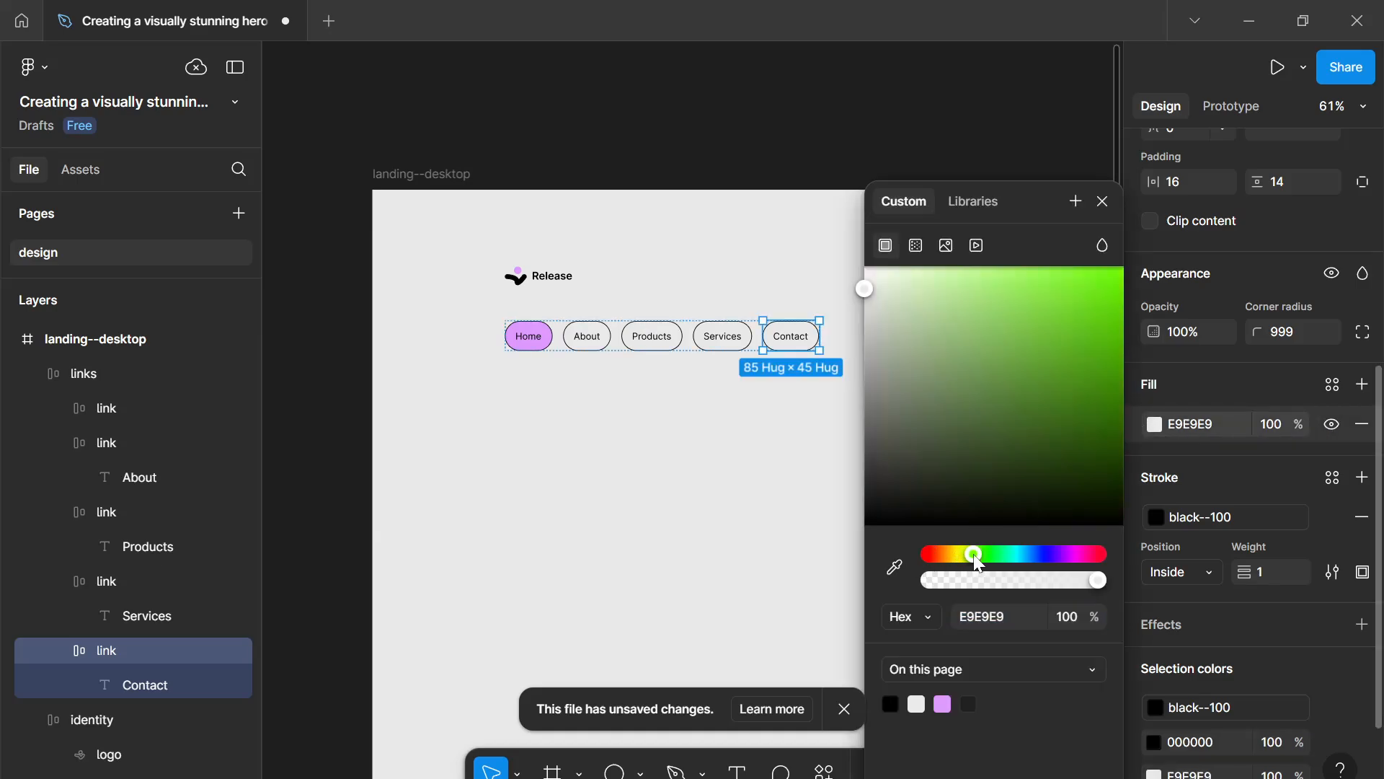
pyautogui.moveTo(991, 316); pyautogui.dragTo(1023, 267)
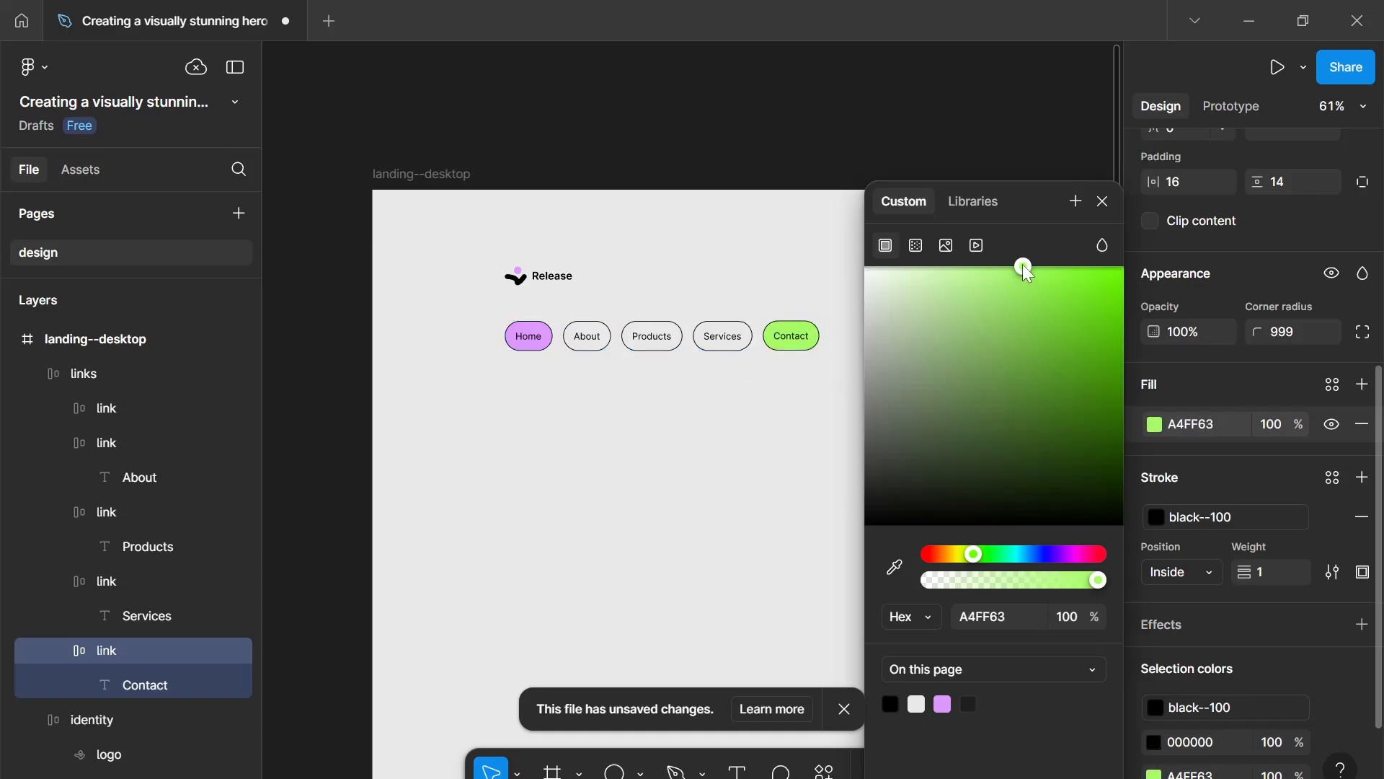
pyautogui.click(1099, 208)
# - Create a new colour variable named lime--500 from the Contact button's green fill
pyautogui.click(1333, 385)
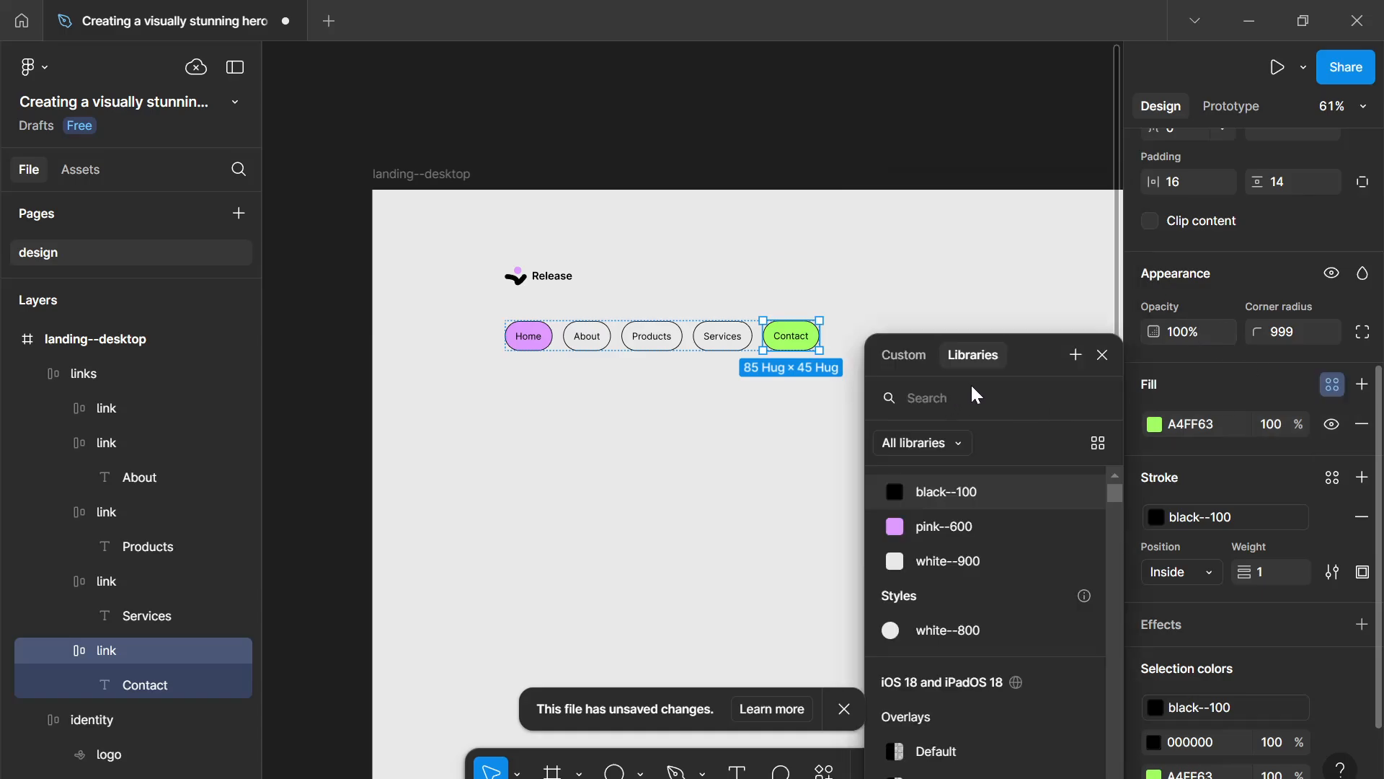
pyautogui.click(1074, 354)
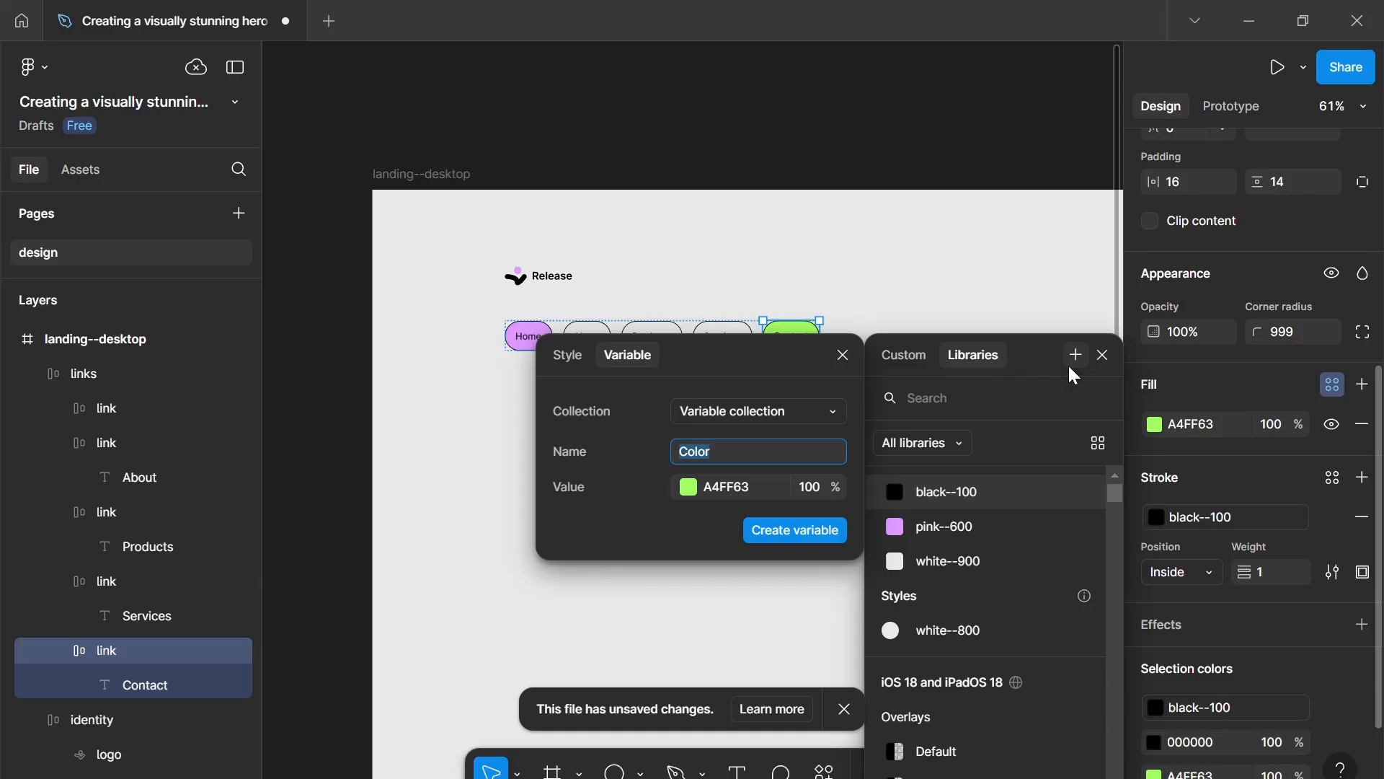
pyautogui.write('lime--500')
pyautogui.press('BackSpace')
pyautogui.press('BackSpace')
pyautogui.press('BackSpace')
pyautogui.write('500')
pyautogui.press('Return')
pyautogui.click(1103, 354)
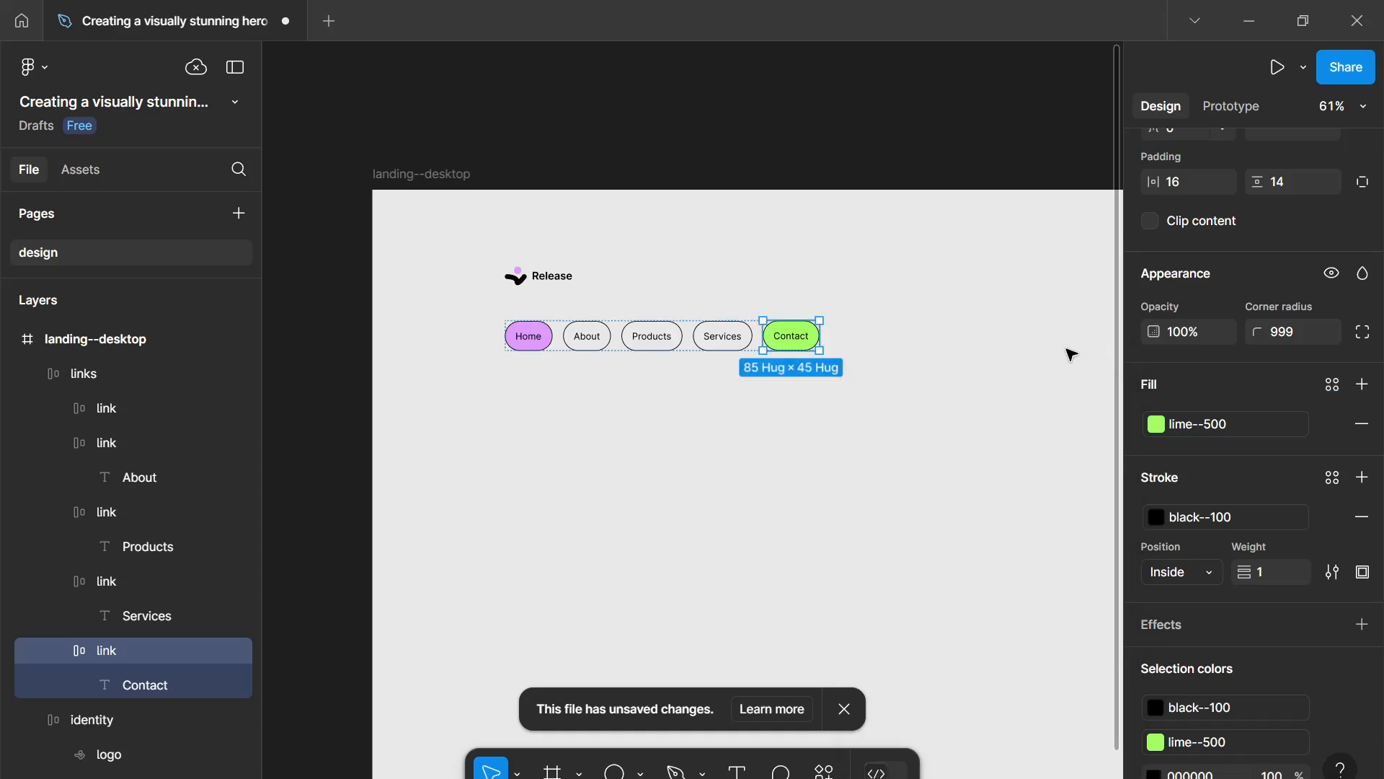
# - Link the landing--desktop frame's remaining 000000 selection colour to the black--100 variable
pyautogui.click(1064, 357)
pyautogui.scroll(-1, 984, 427)
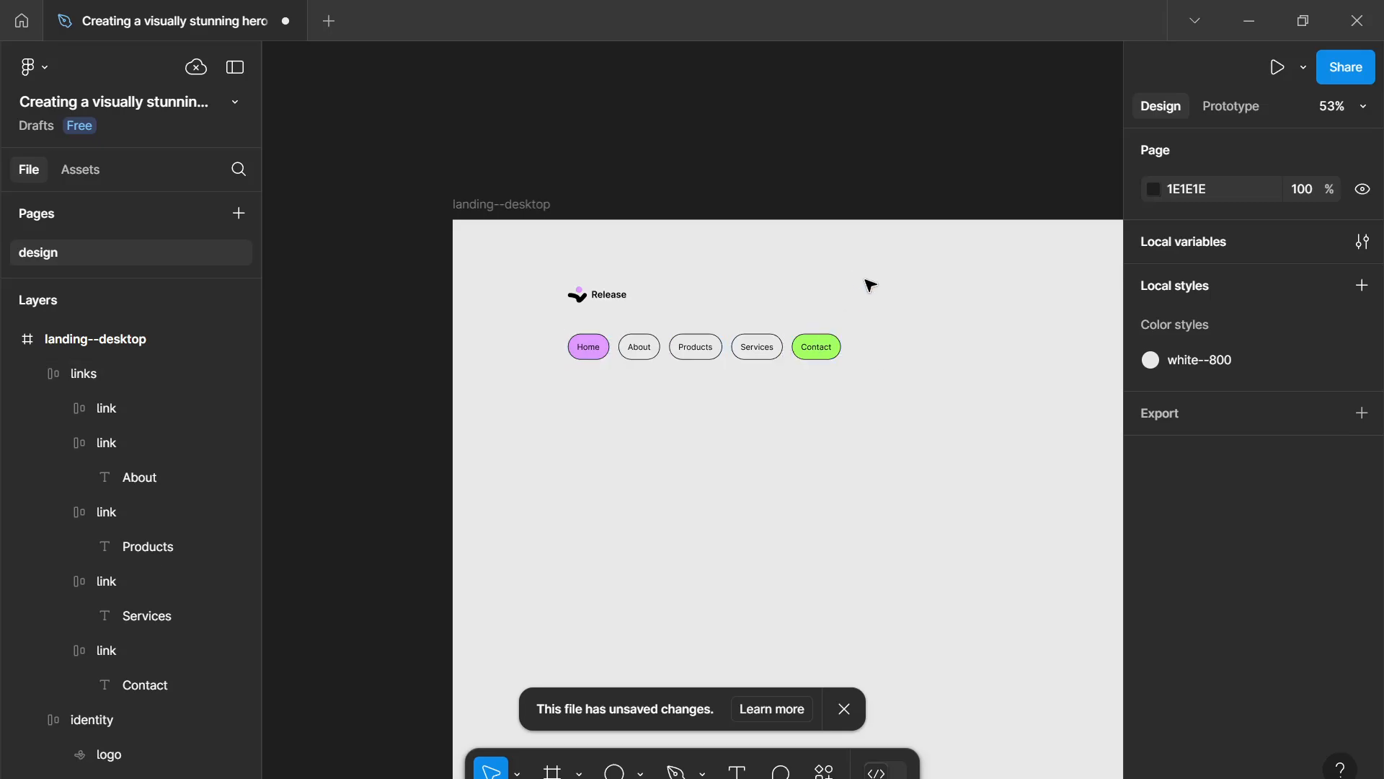
pyautogui.scroll(-3, 921, 433)
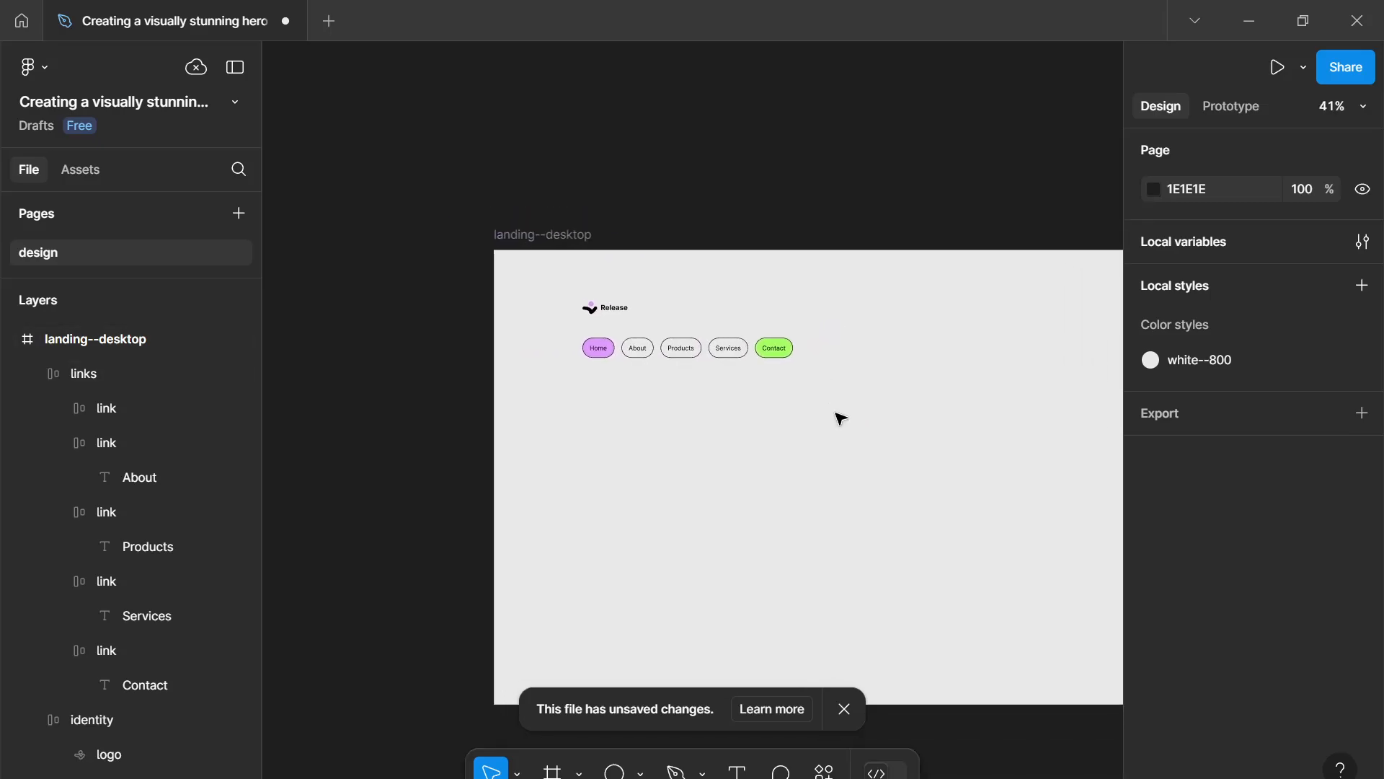
pyautogui.click(778, 357)
pyautogui.scroll(5, 778, 359)
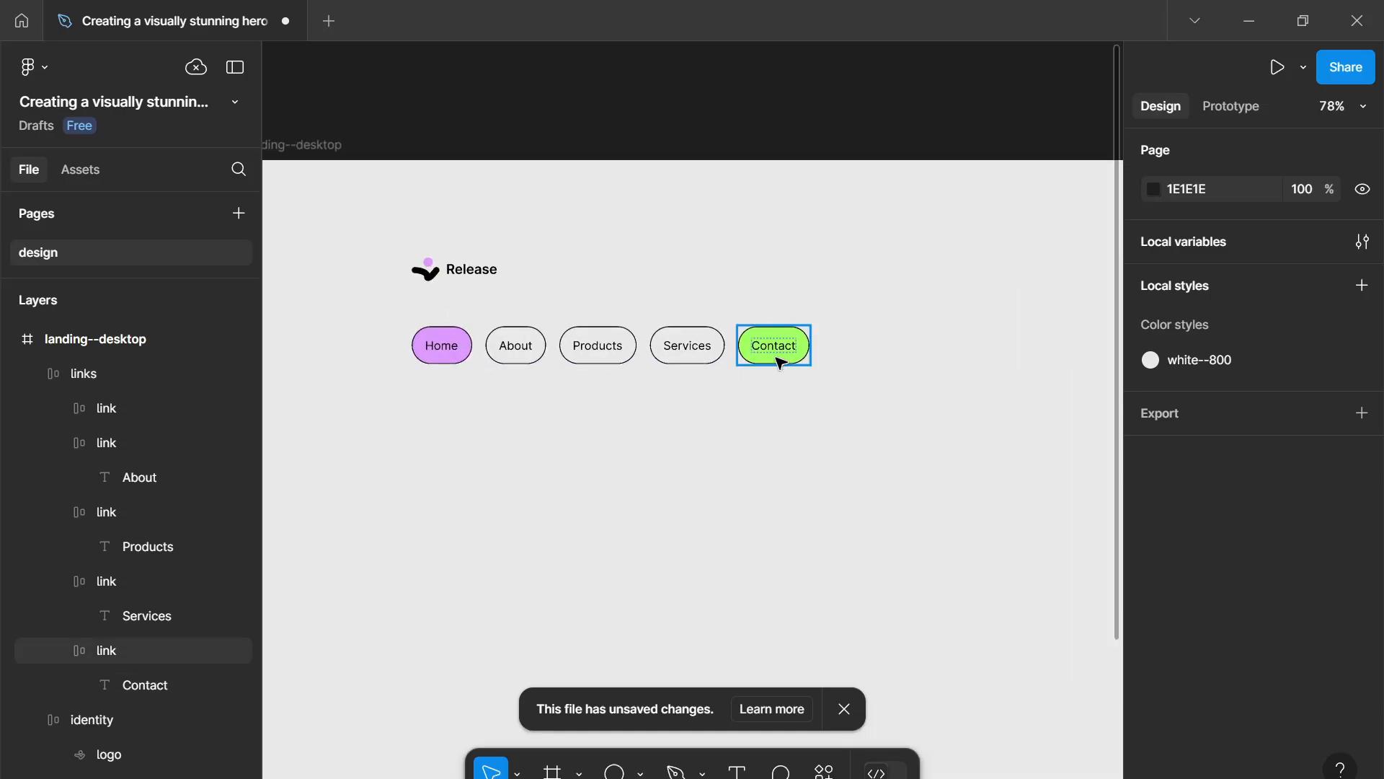
pyautogui.scroll(-3, 801, 364)
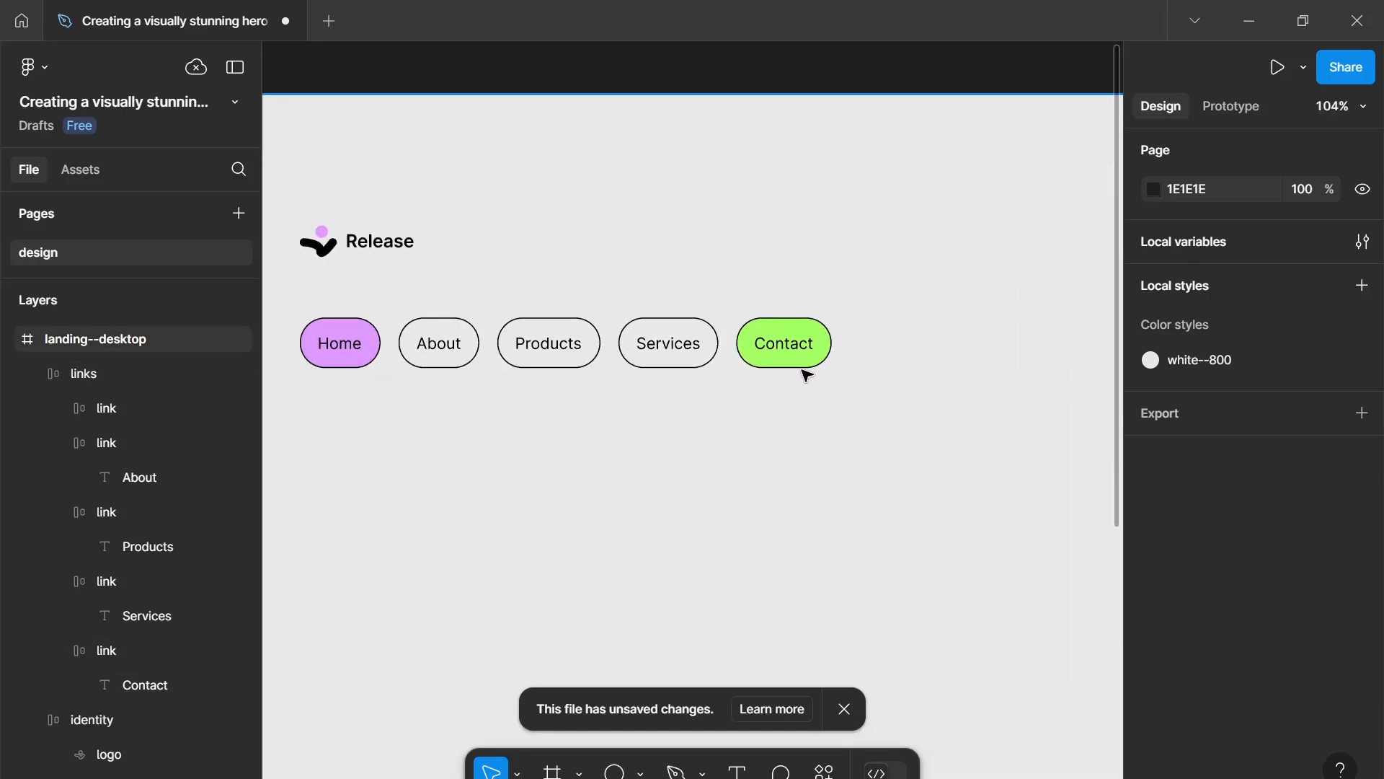
pyautogui.scroll(-3, 545, 377)
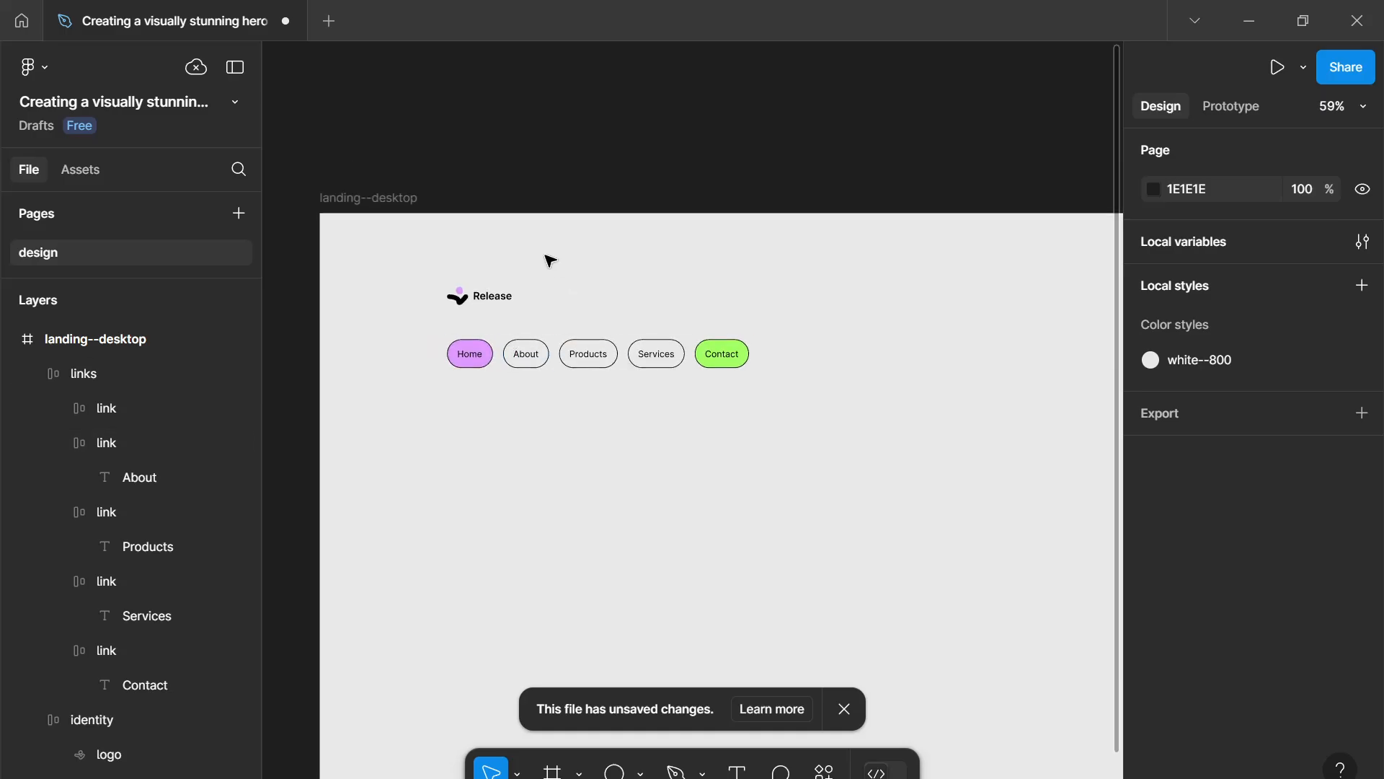
pyautogui.click(383, 196)
pyautogui.scroll(-3, 1346, 584)
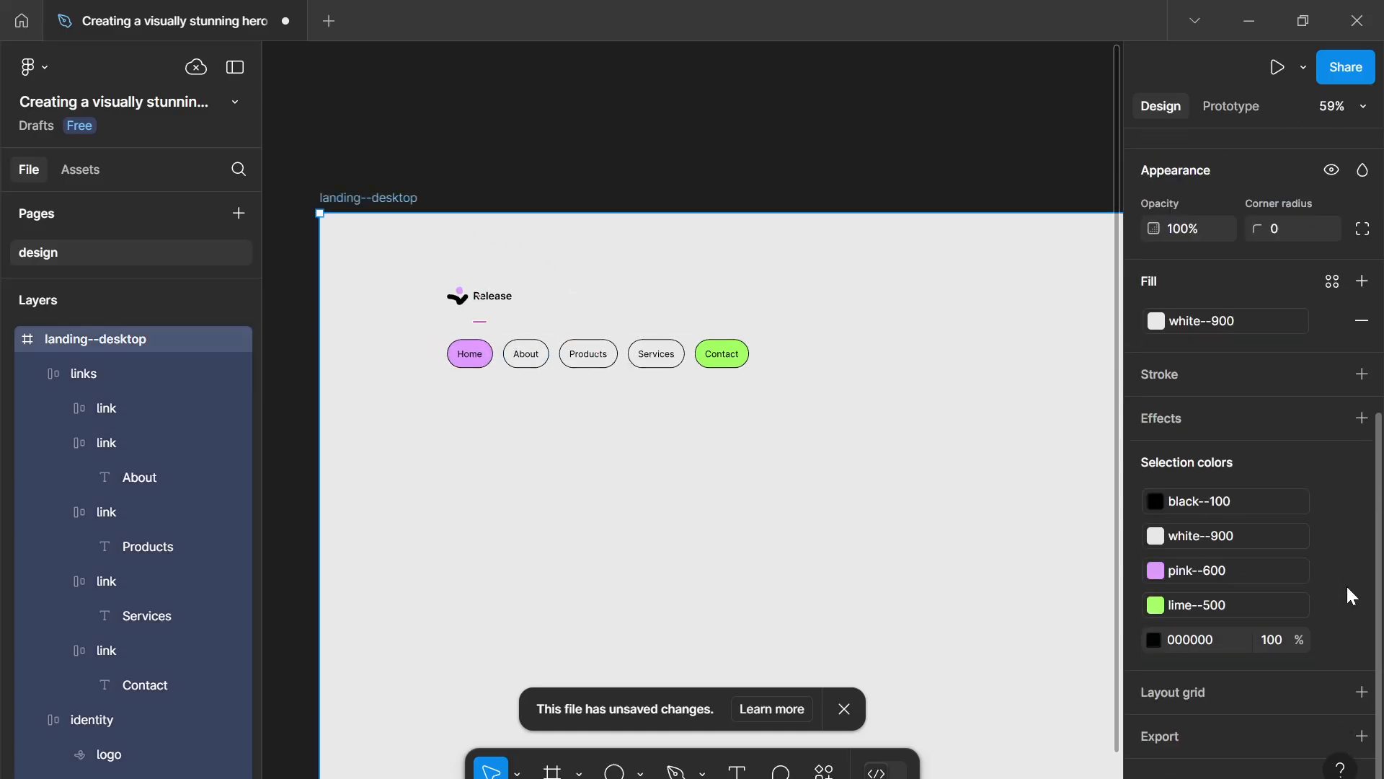
pyautogui.click(1332, 641)
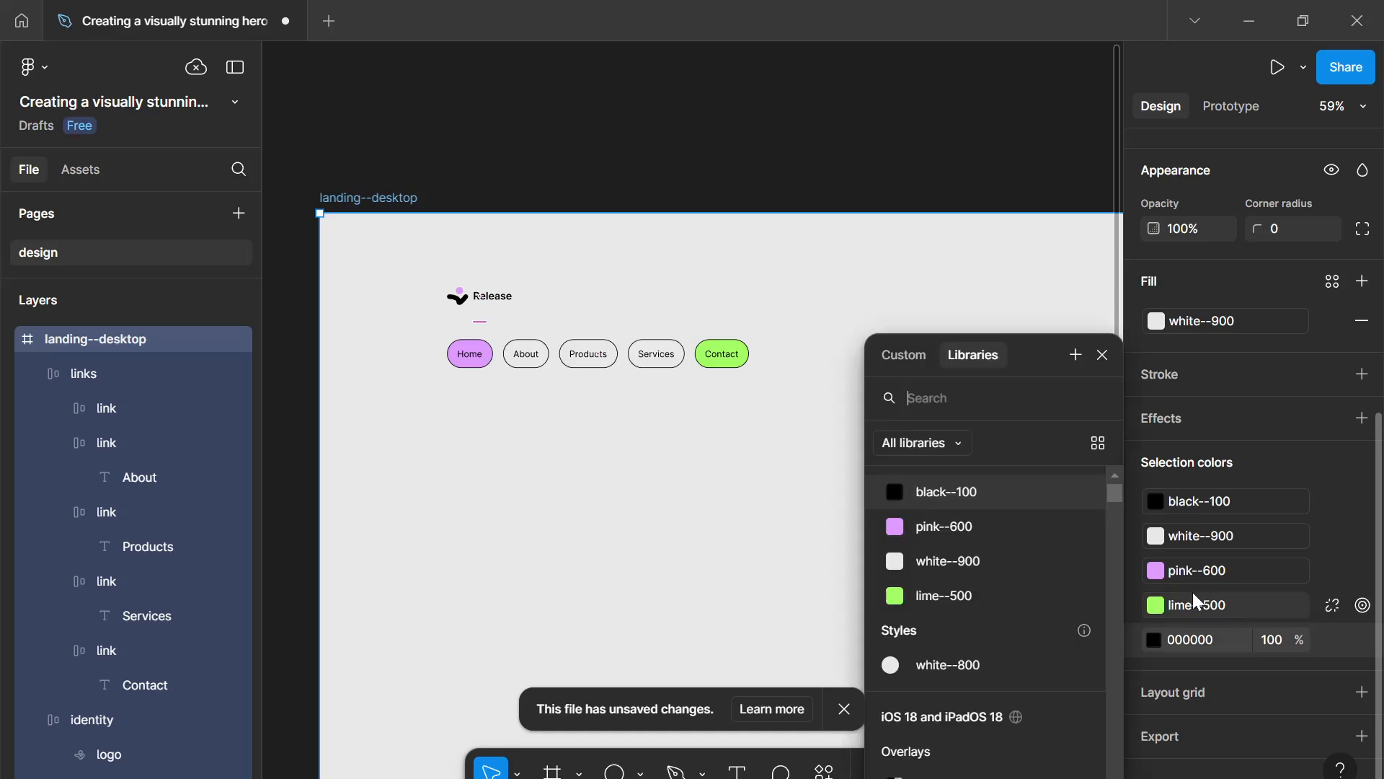
pyautogui.click(985, 490)
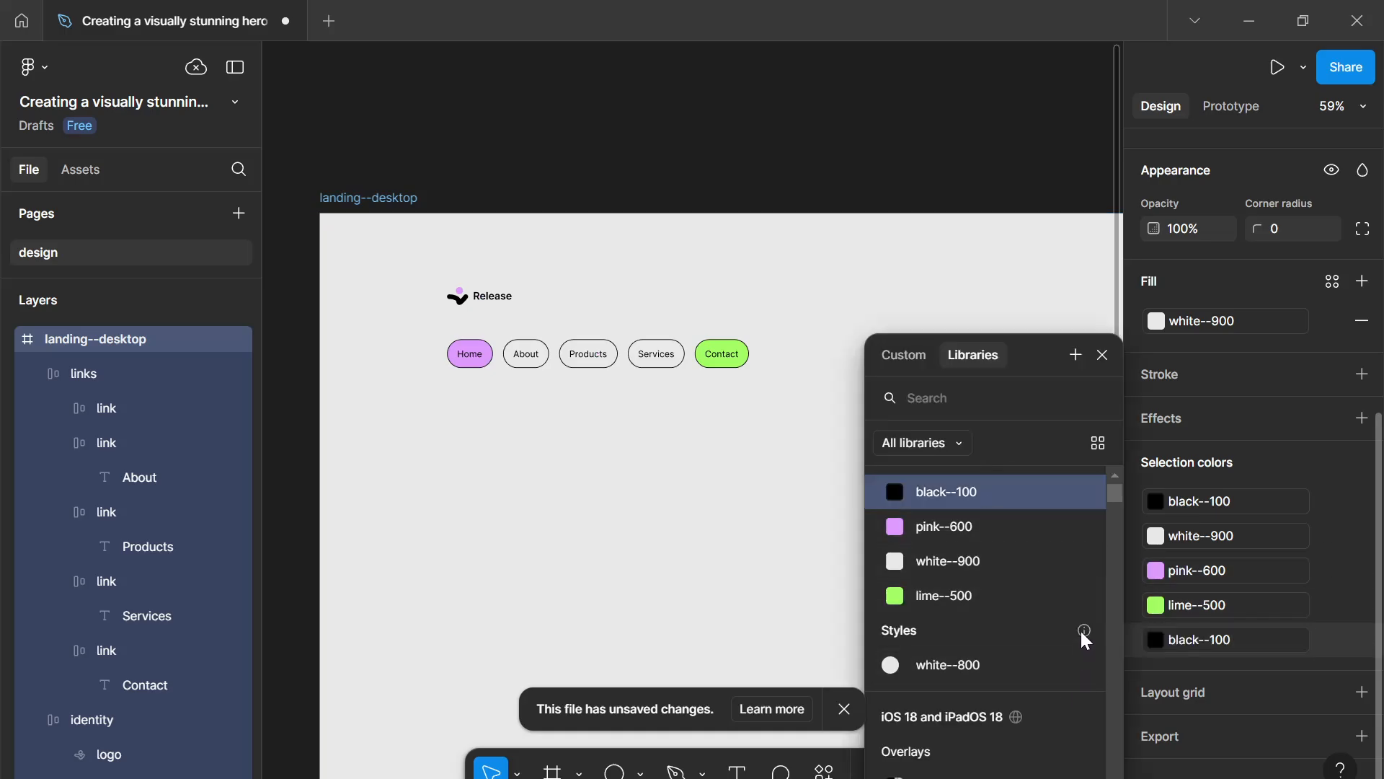
# - Move the links row to the right, level with the logo
pyautogui.click(714, 569)
pyautogui.scroll(-3, 754, 516)
pyautogui.moveTo(754, 516); pyautogui.dragTo(667, 424)
pyautogui.scroll(2, 751, 426)
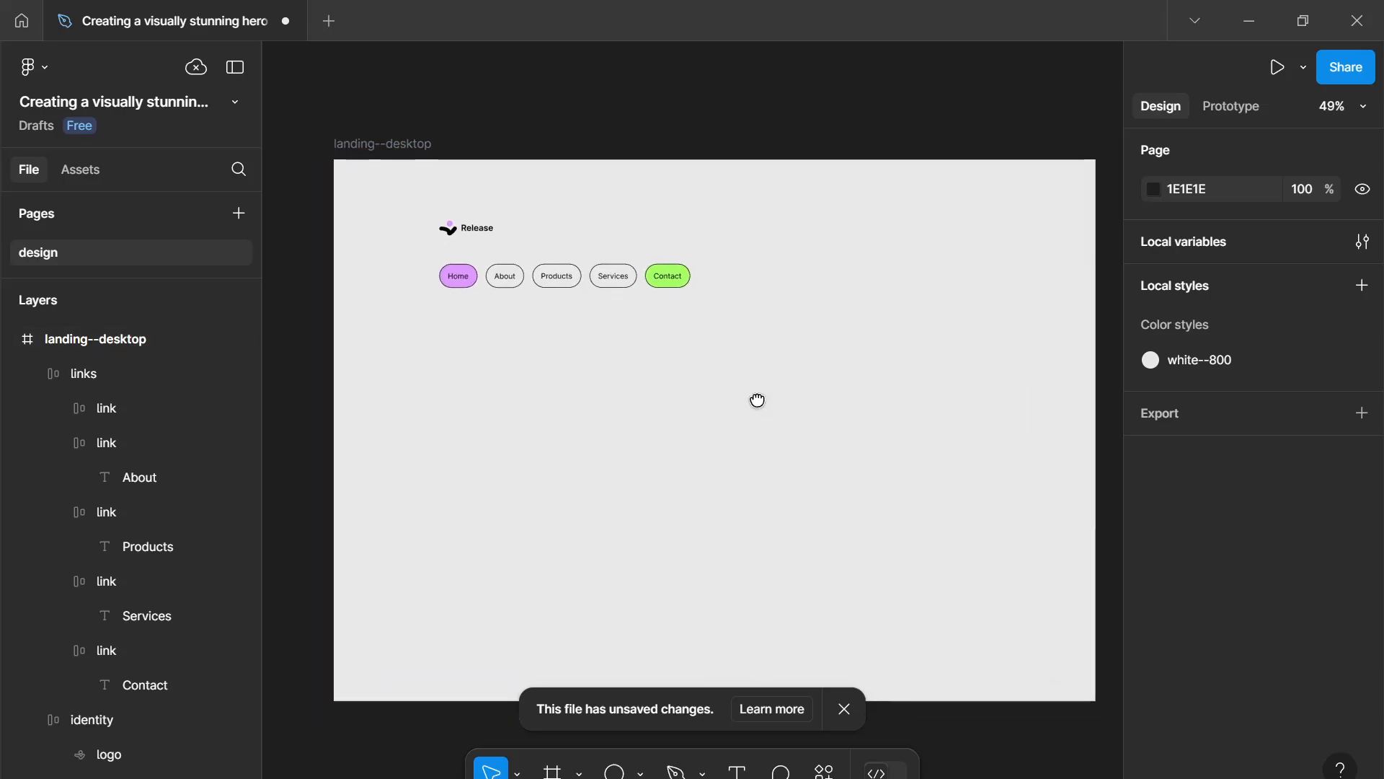
pyautogui.moveTo(757, 399); pyautogui.dragTo(748, 395)
pyautogui.click(672, 281)
pyautogui.moveTo(656, 278); pyautogui.dragTo(847, 238)
# - Wrap the logo and links row in an auto layout frame with auto spacing and name it navbar
pyautogui.click(464, 227)
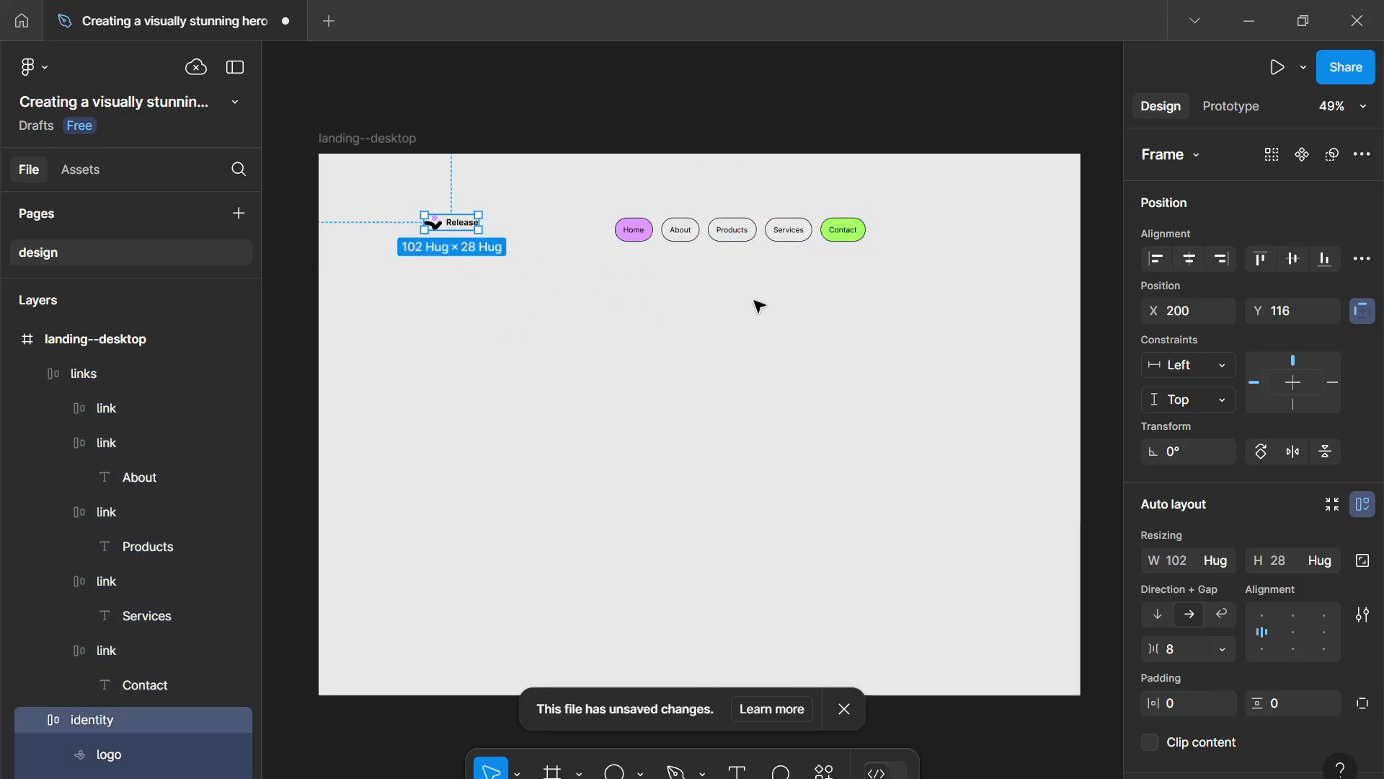
pyautogui.click(757, 306)
pyautogui.click(729, 226)
pyautogui.click(451, 225)
pyautogui.moveTo(738, 330); pyautogui.dragTo(450, 194)
pyautogui.hotkey('shift', 'a')
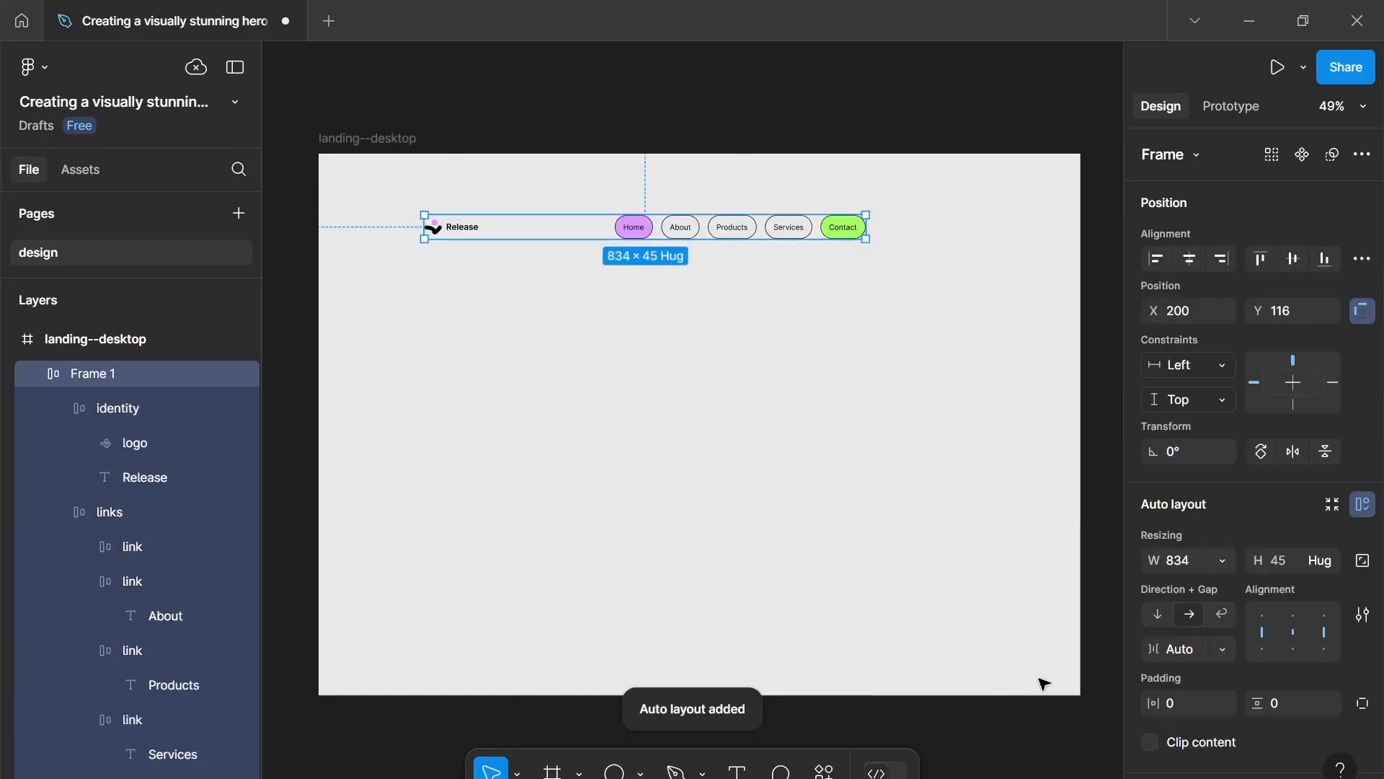
pyautogui.doubleClick(85, 375)
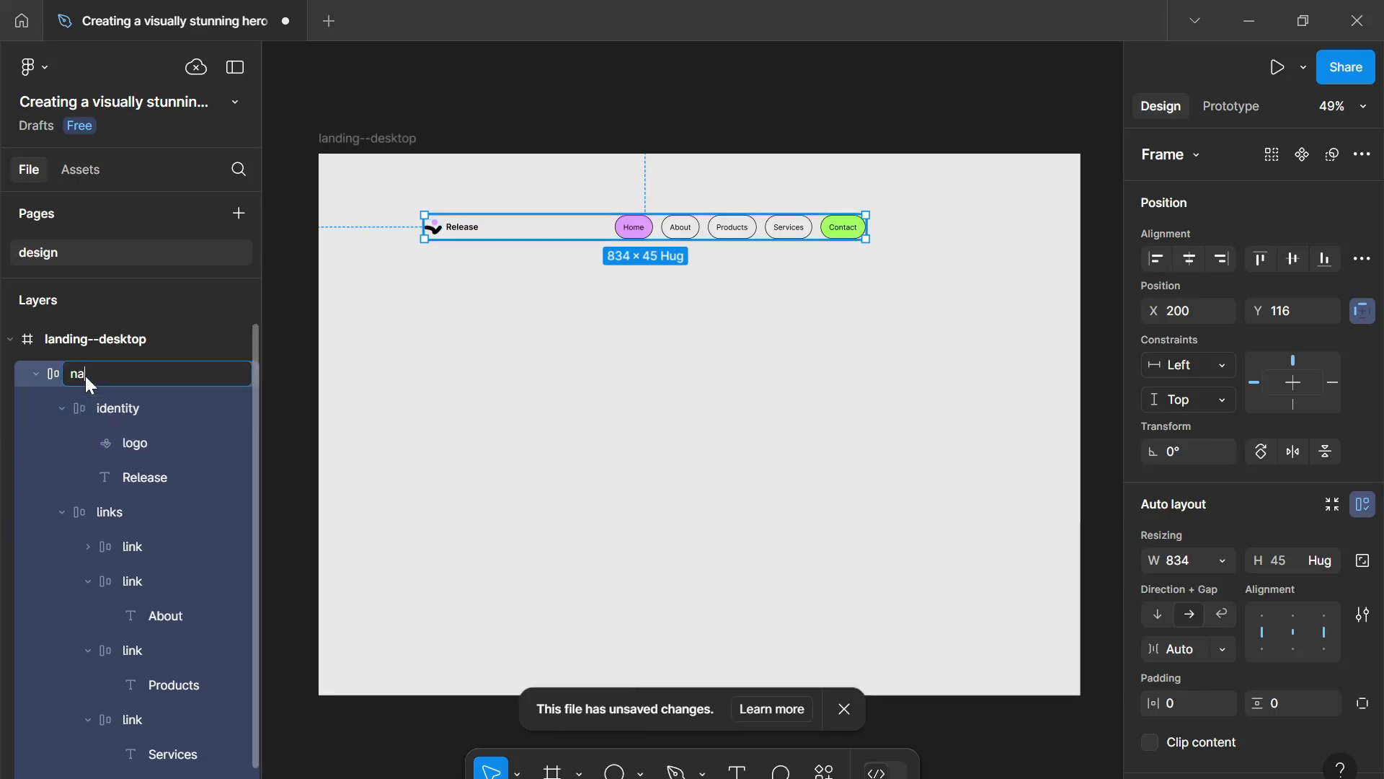
pyautogui.write('navbar')
pyautogui.press('Return')
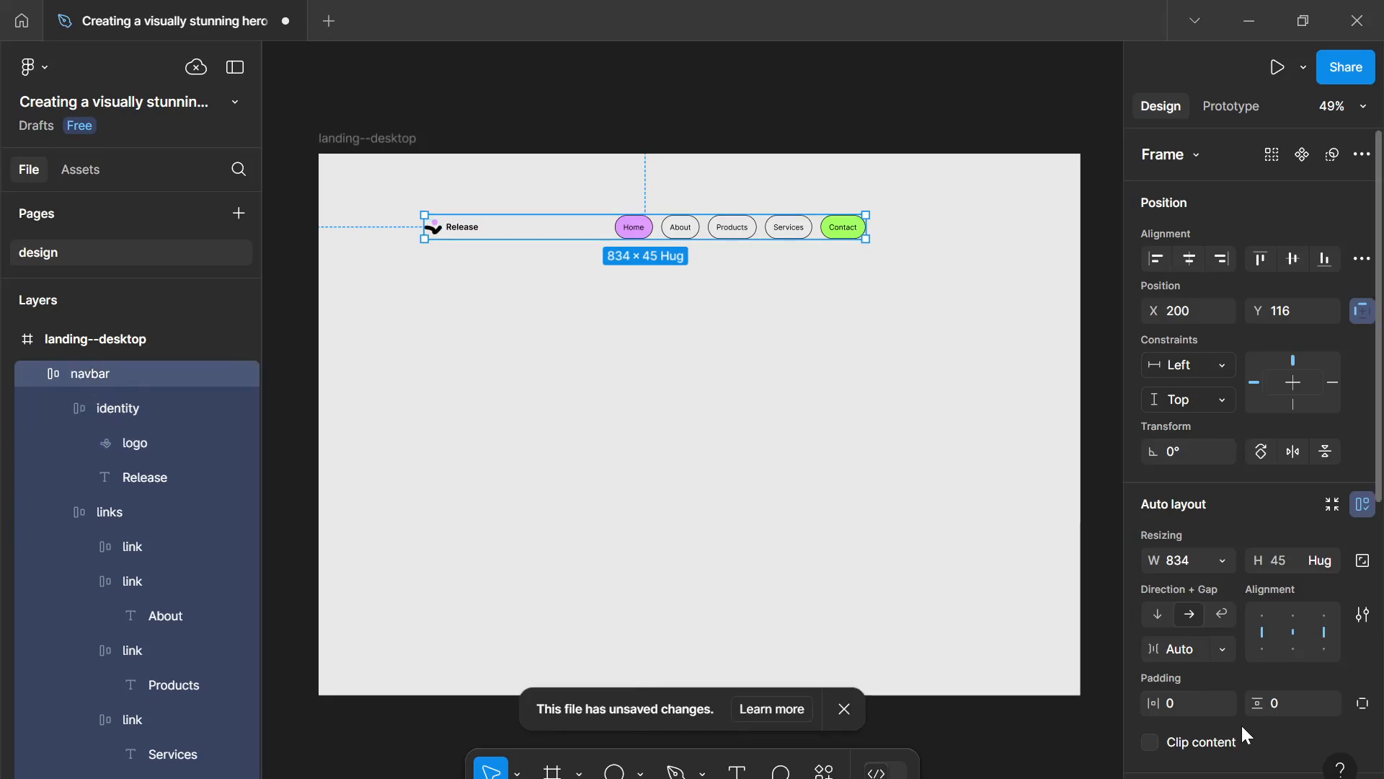
# - Add a 12-column layout grid to the landing--desktop frame
pyautogui.click(349, 139)
pyautogui.scroll(-5, 1193, 513)
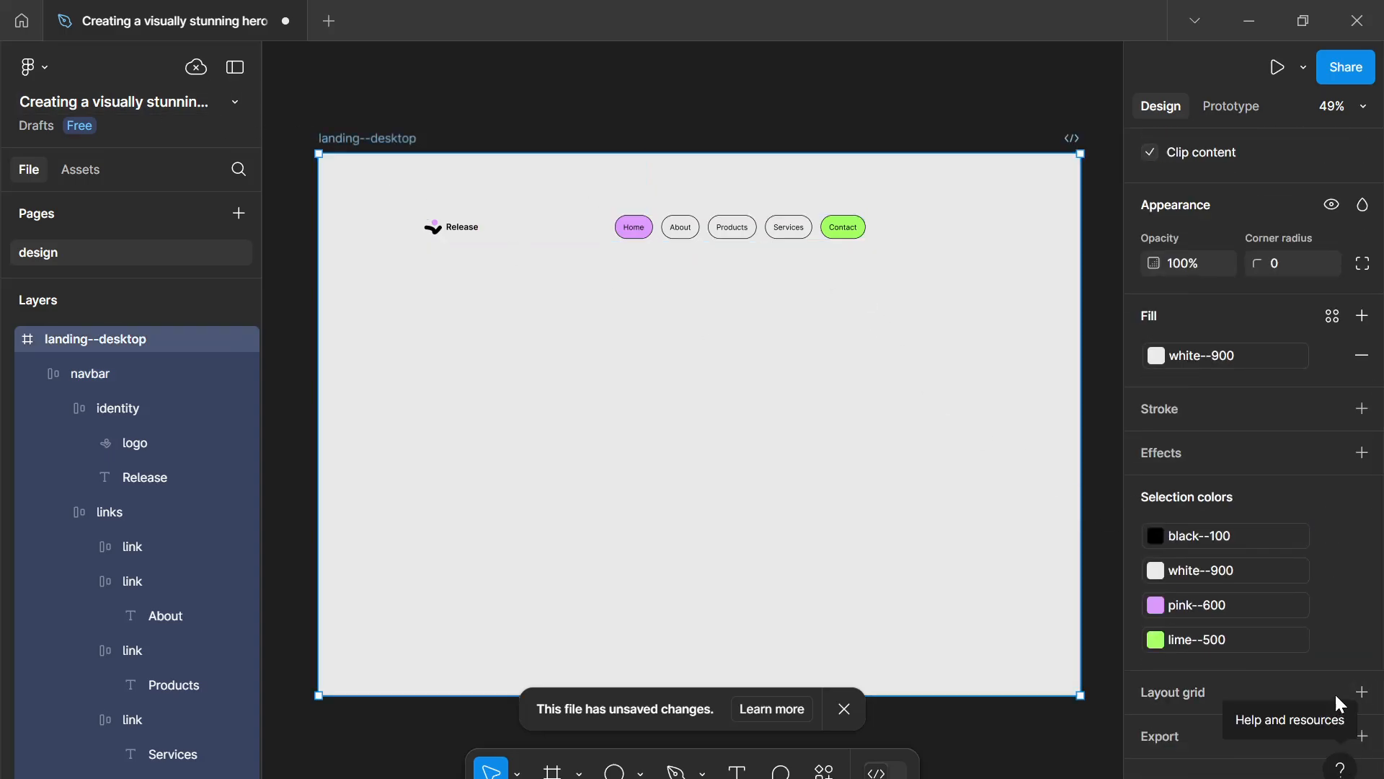
pyautogui.click(1361, 693)
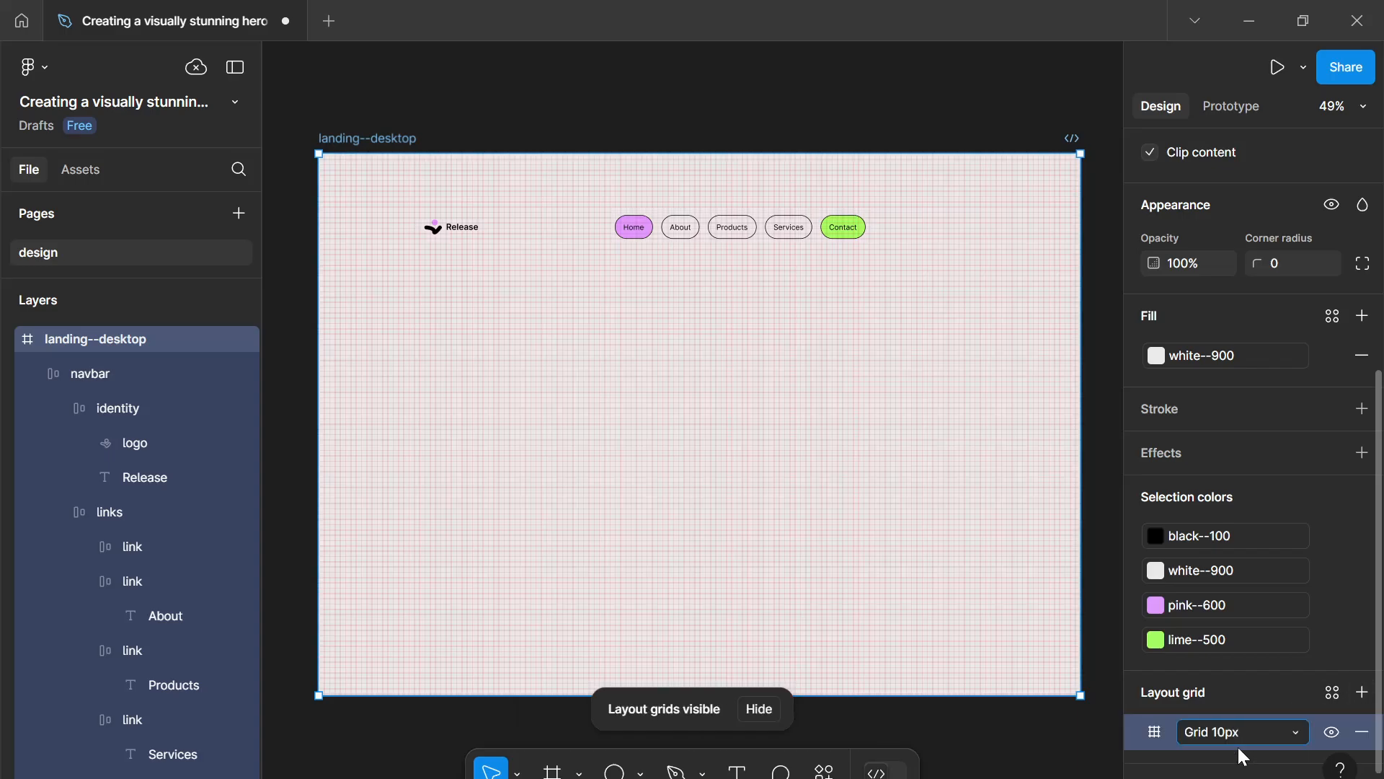
pyautogui.click(1237, 748)
pyautogui.click(1236, 751)
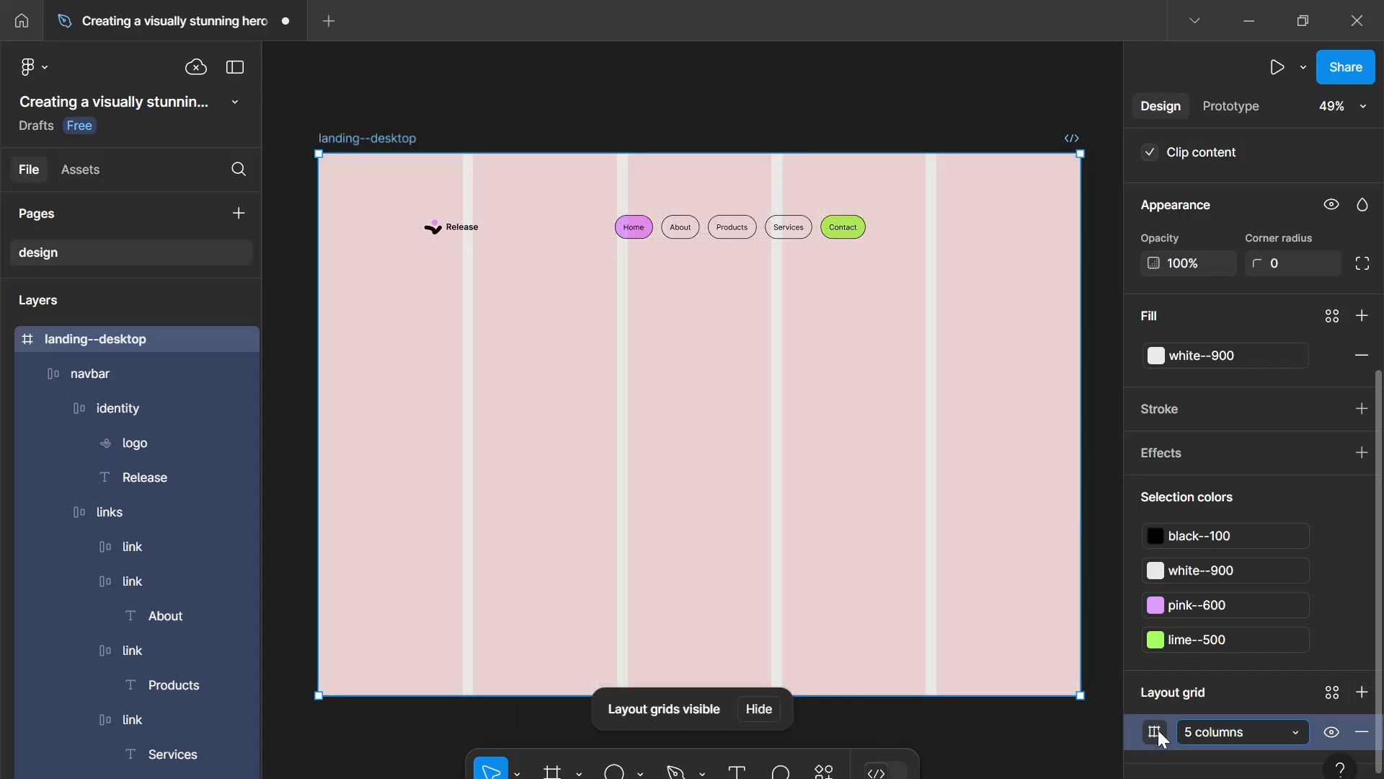
pyautogui.click(1154, 731)
pyautogui.write('12')
pyautogui.press('Return')
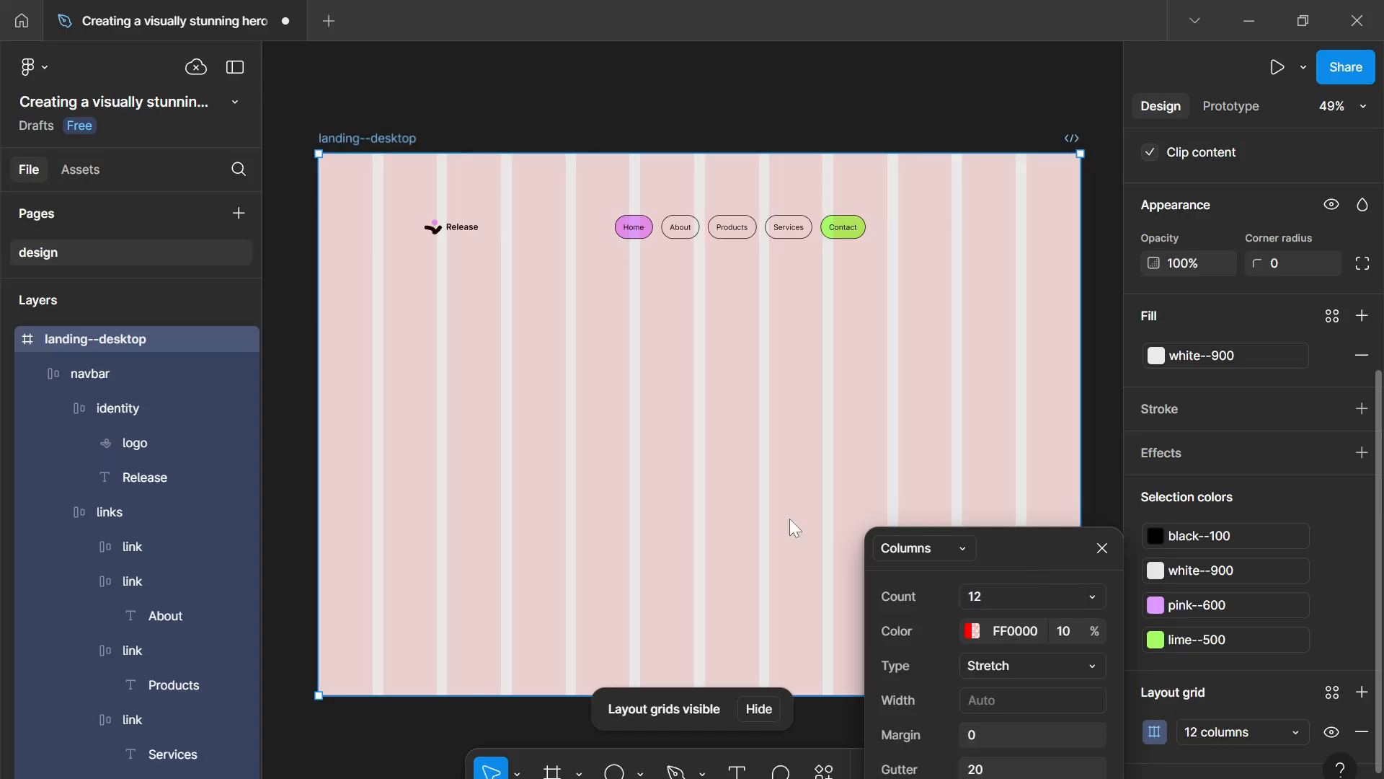
# - Move the navbar up and left to sit at the first grid column near the frame's top
pyautogui.click(432, 224)
pyautogui.moveTo(458, 235); pyautogui.dragTo(380, 177)
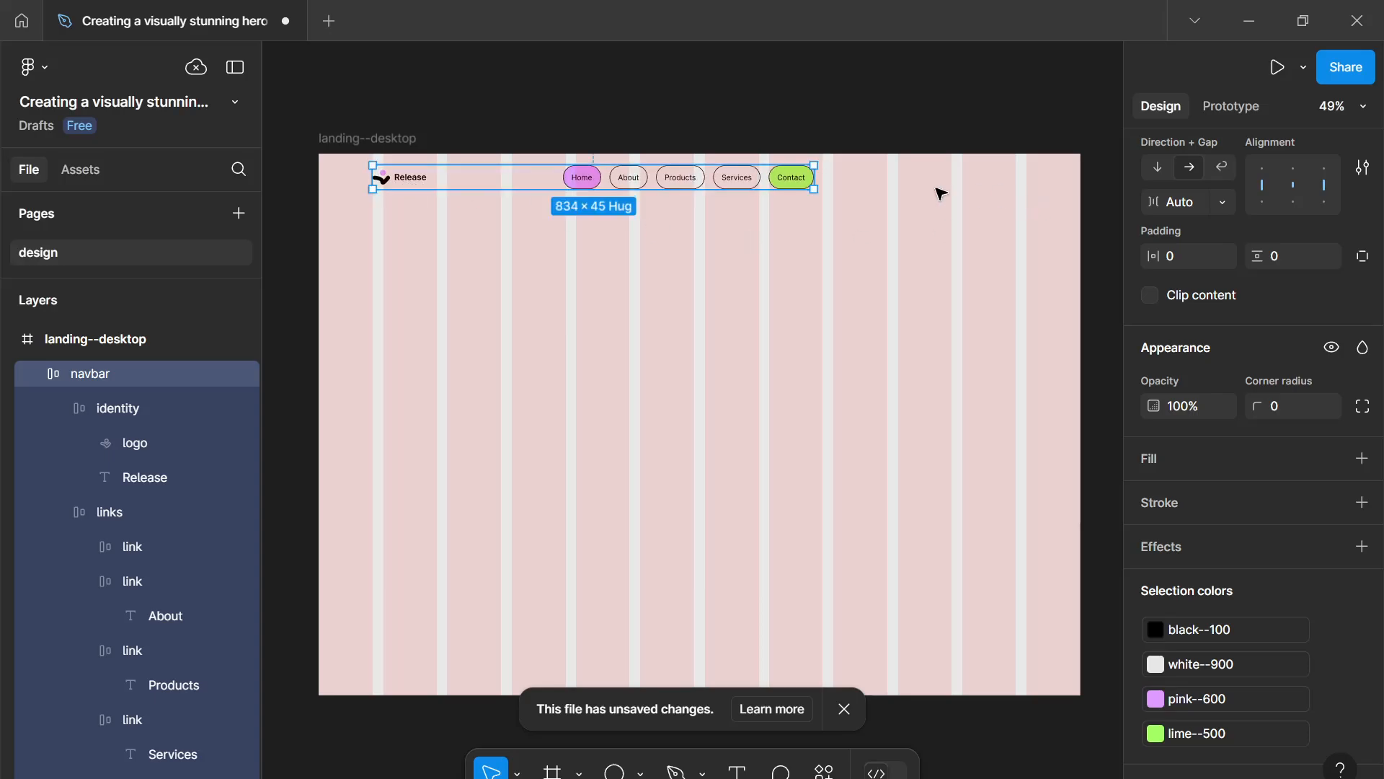
# - Stretch the navbar to 1236 wide, then align it to the top and horizontal centre of the frame
pyautogui.moveTo(815, 177); pyautogui.dragTo(1028, 174)
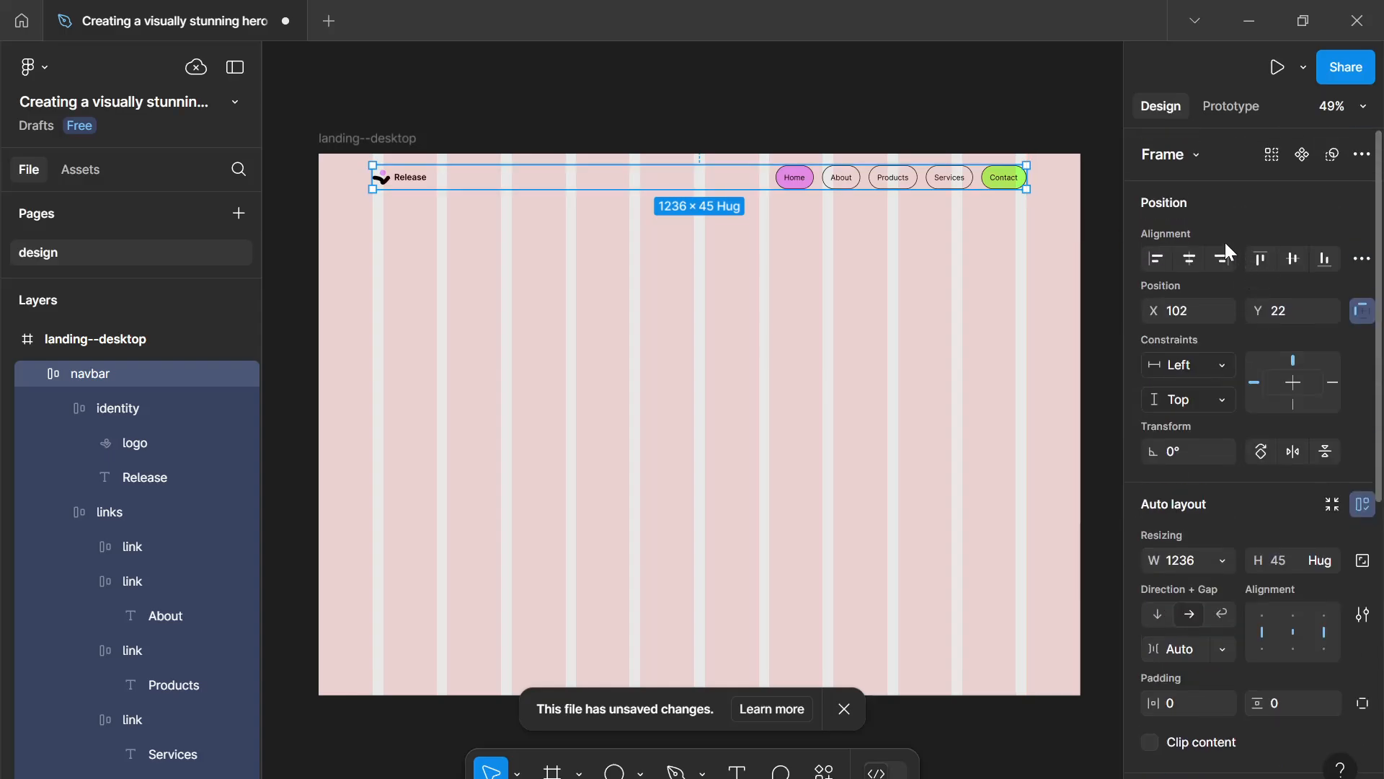
pyautogui.click(1258, 259)
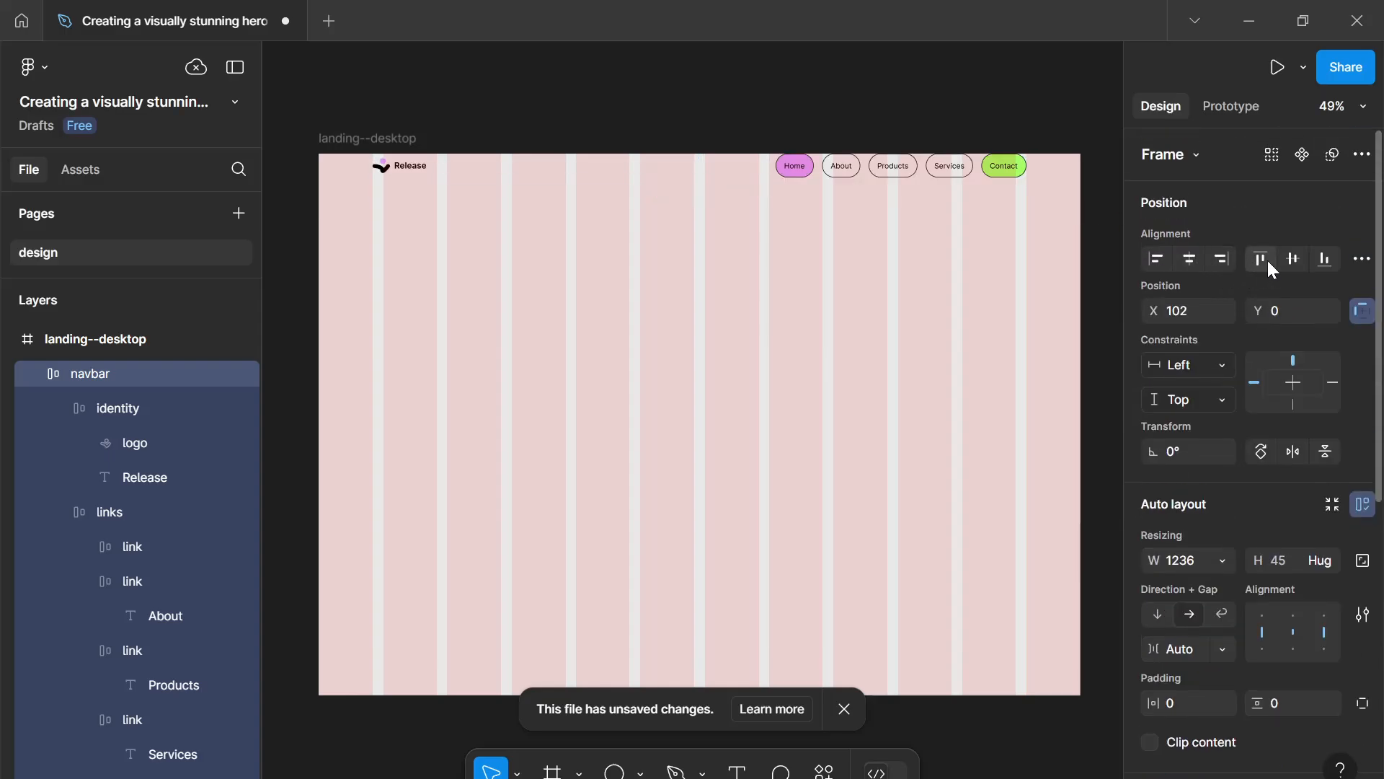
pyautogui.click(1189, 260)
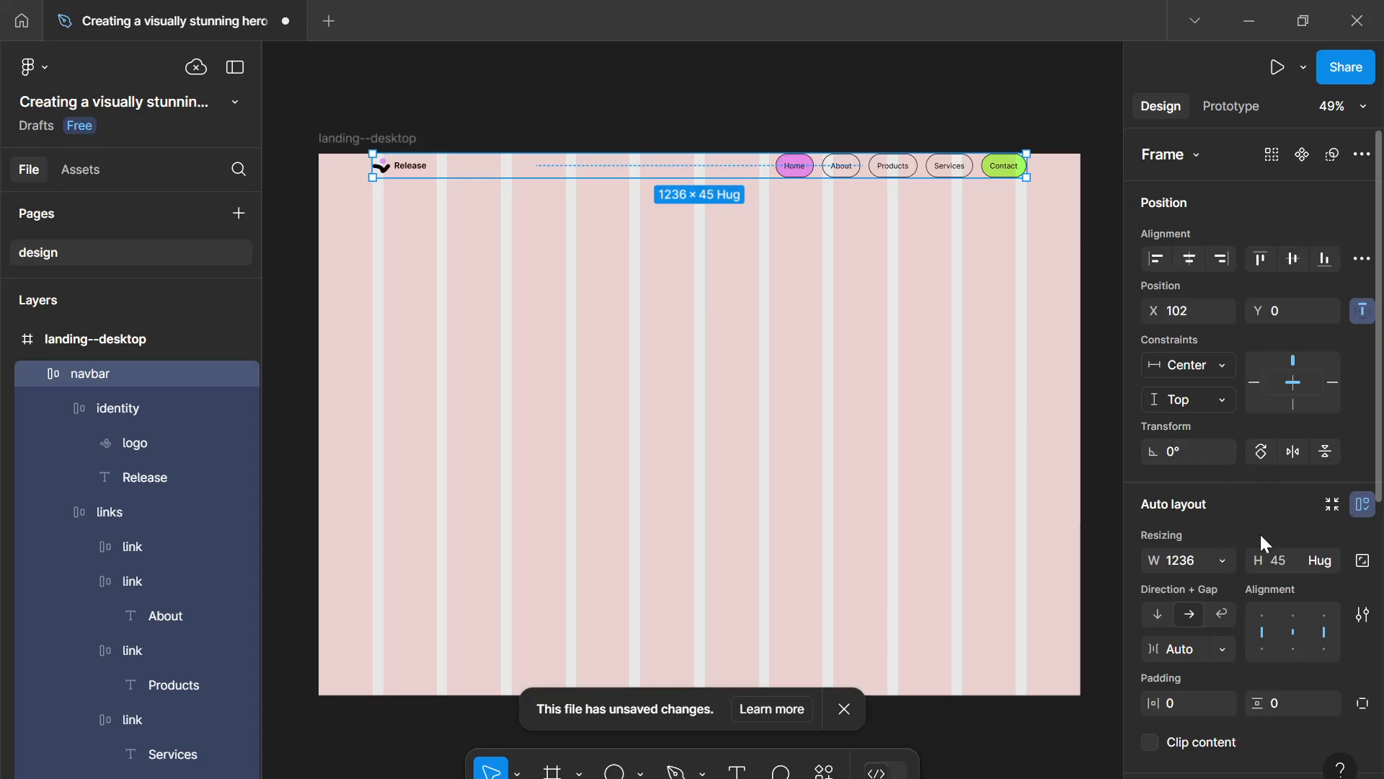
# - Set the navbar's vertical padding to 16
pyautogui.scroll(-3, 1266, 542)
pyautogui.click(1278, 596)
pyautogui.write('1')
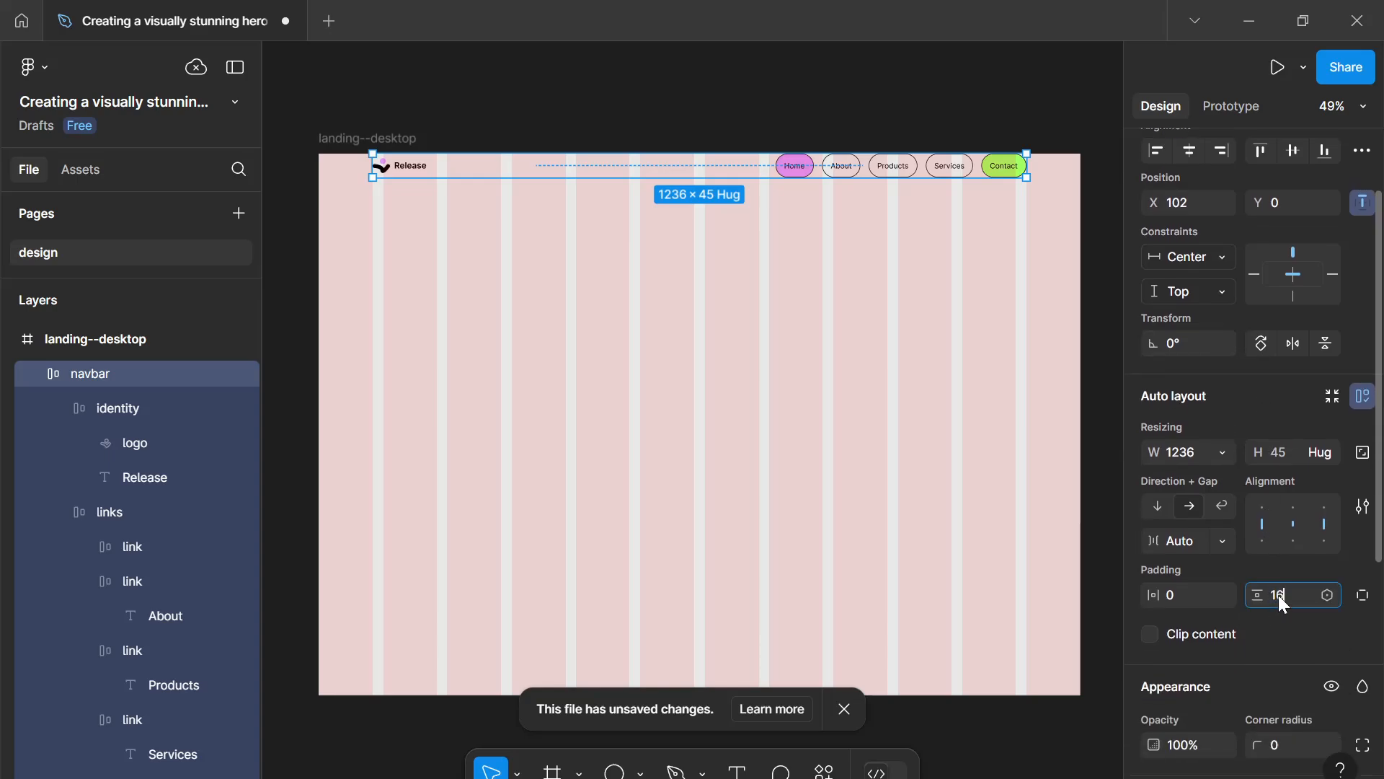
pyautogui.write('6')
pyautogui.press('Return')
pyautogui.click(709, 411)
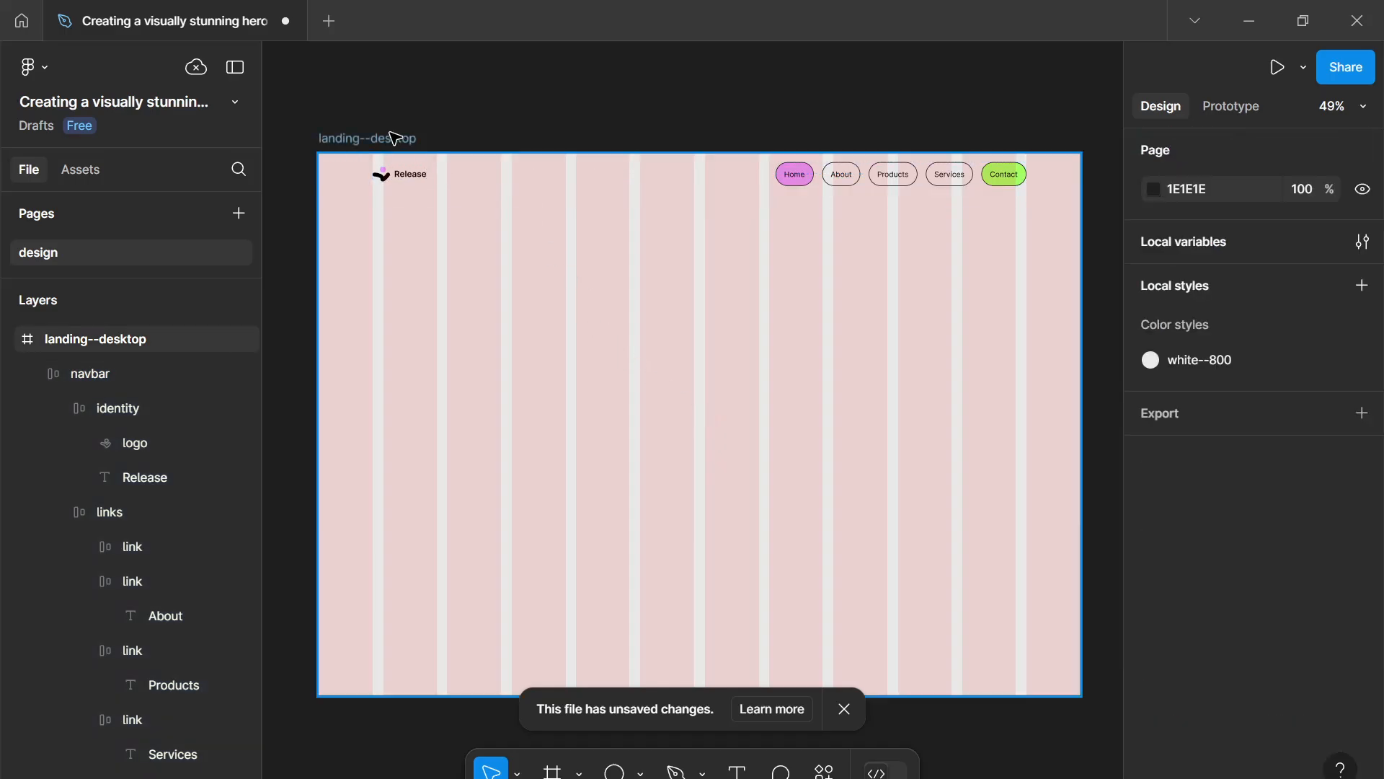
# - Hide the 12-column layout grid on the landing--desktop frame and dismiss the unsaved-changes notice
pyautogui.click(400, 139)
pyautogui.scroll(-4, 1362, 548)
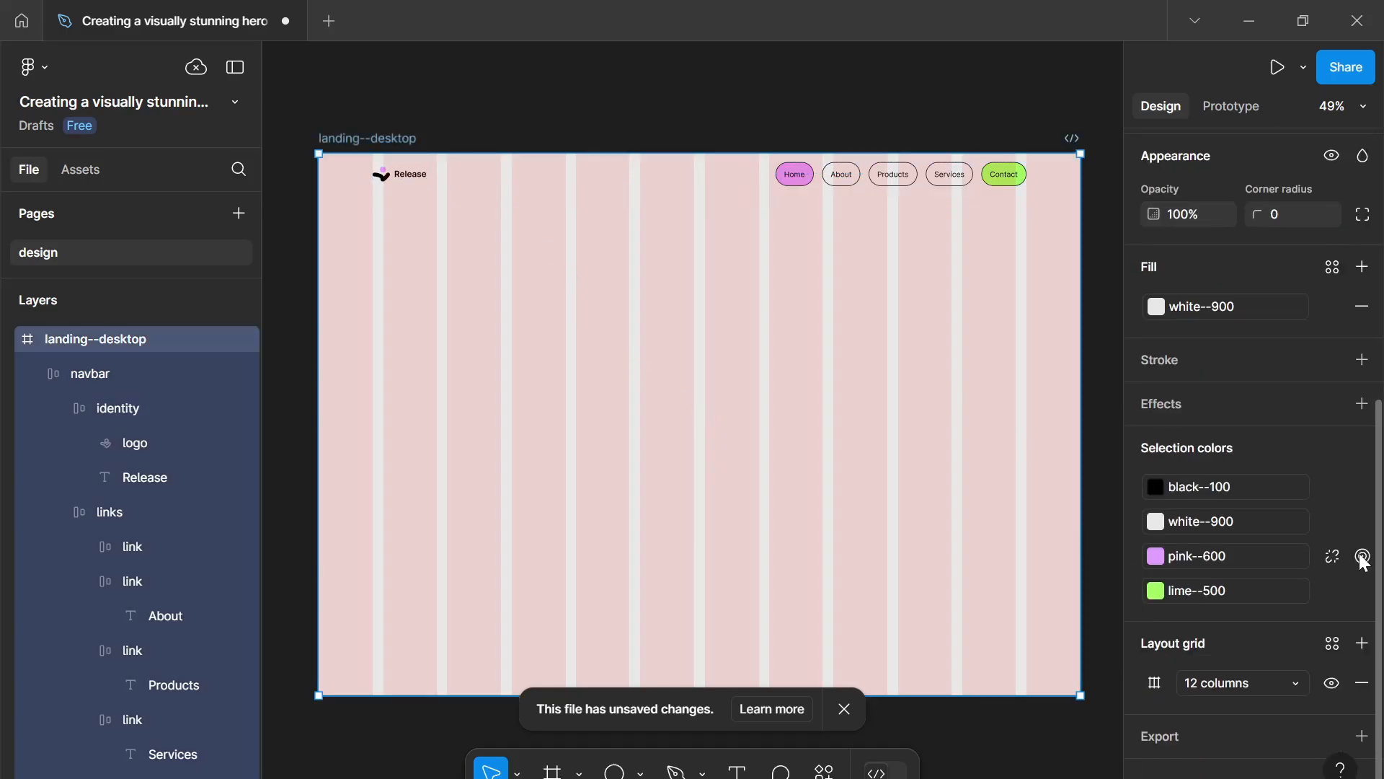
pyautogui.click(1331, 683)
pyautogui.click(809, 498)
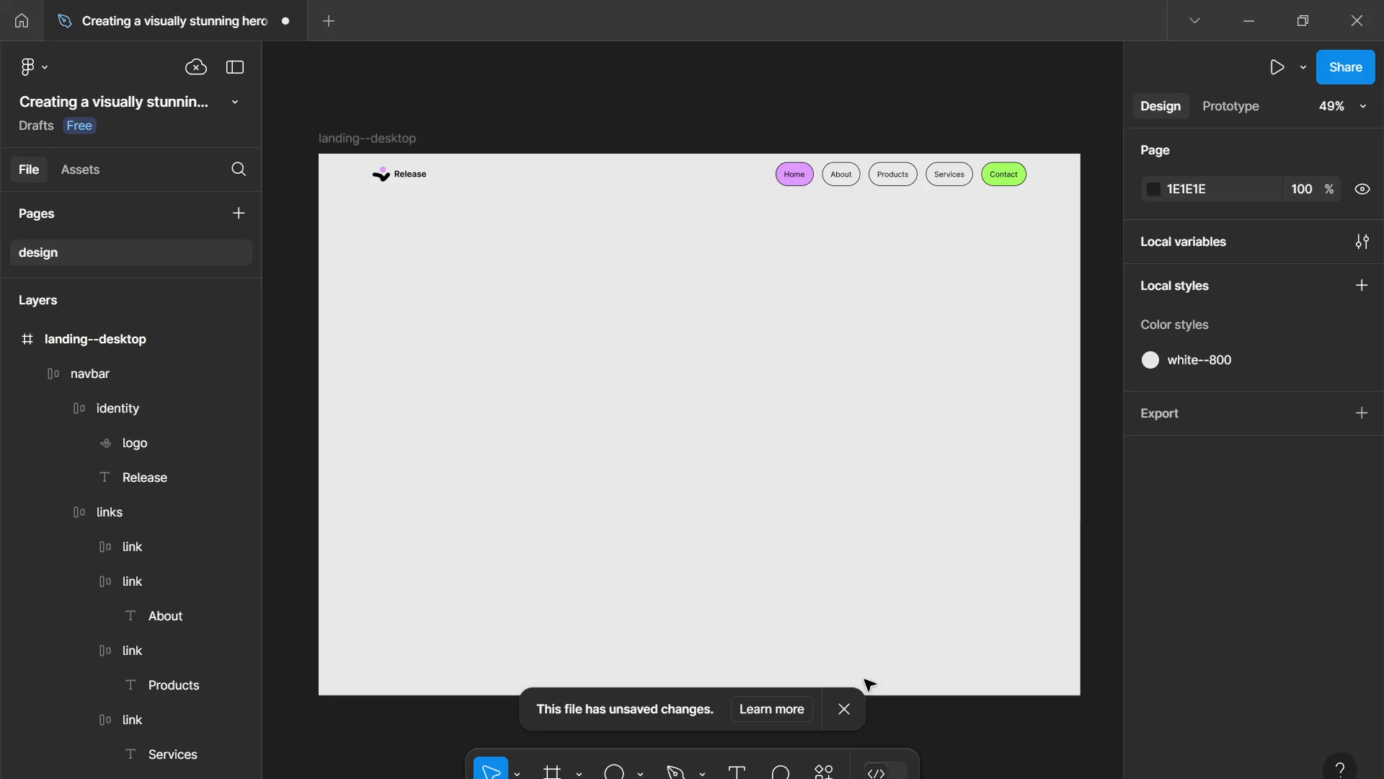
pyautogui.click(844, 708)
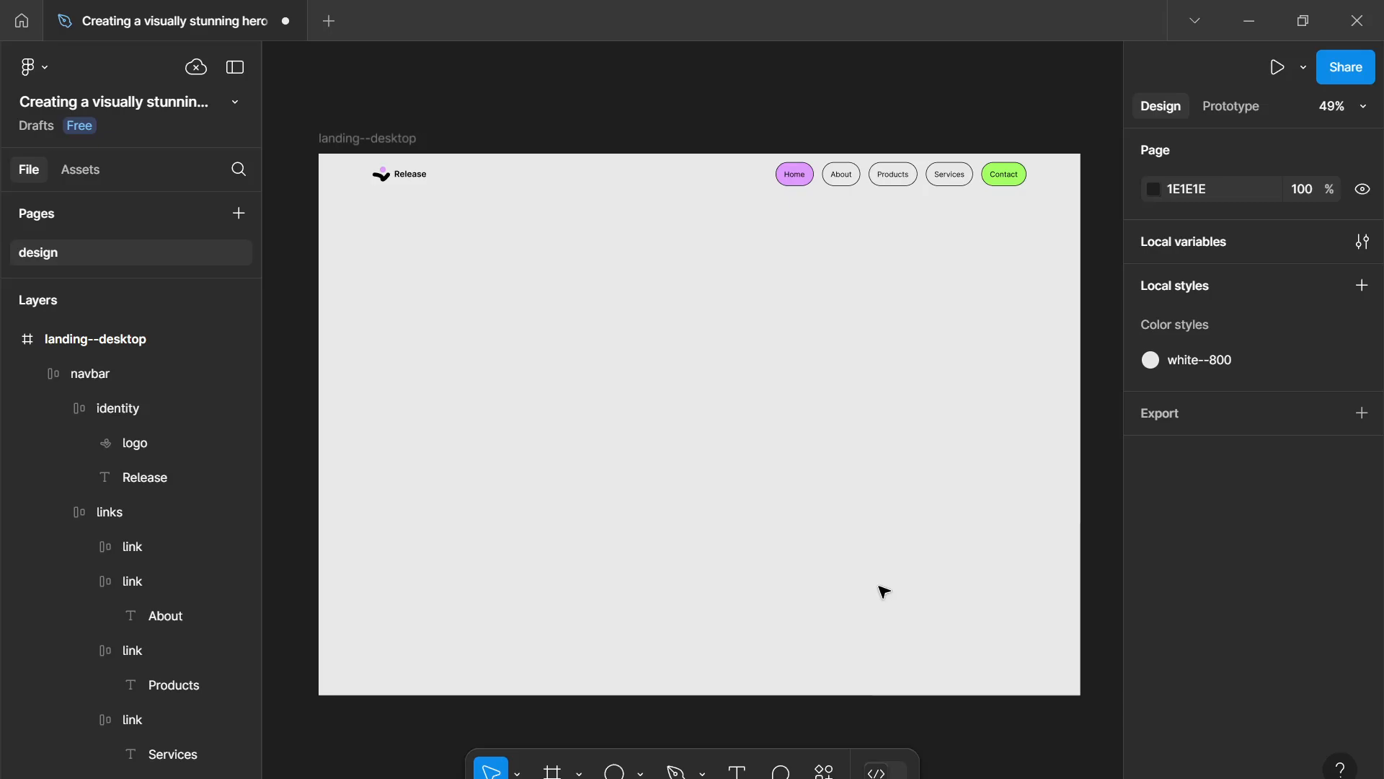
pyautogui.moveTo(638, 217); pyautogui.dragTo(804, 248)
pyautogui.click(814, 189)
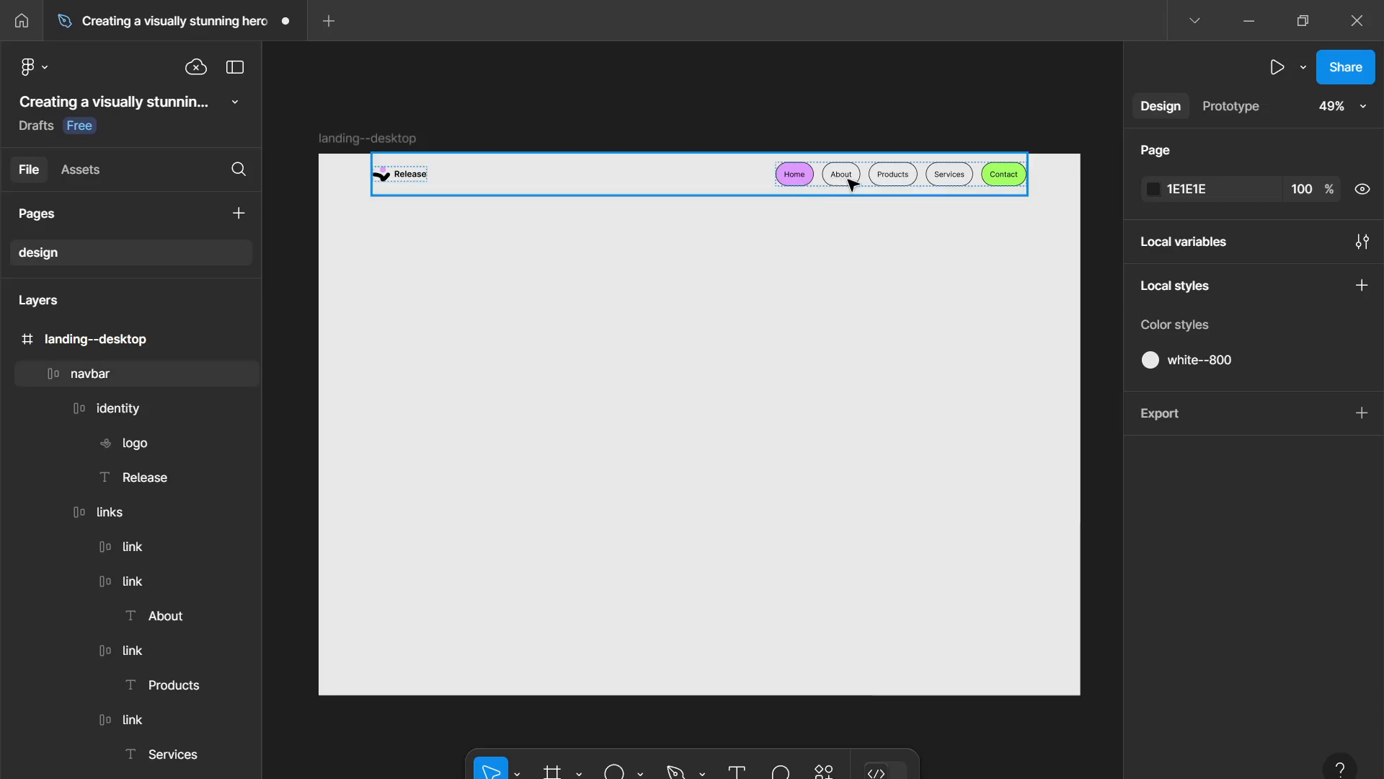
pyautogui.click(884, 238)
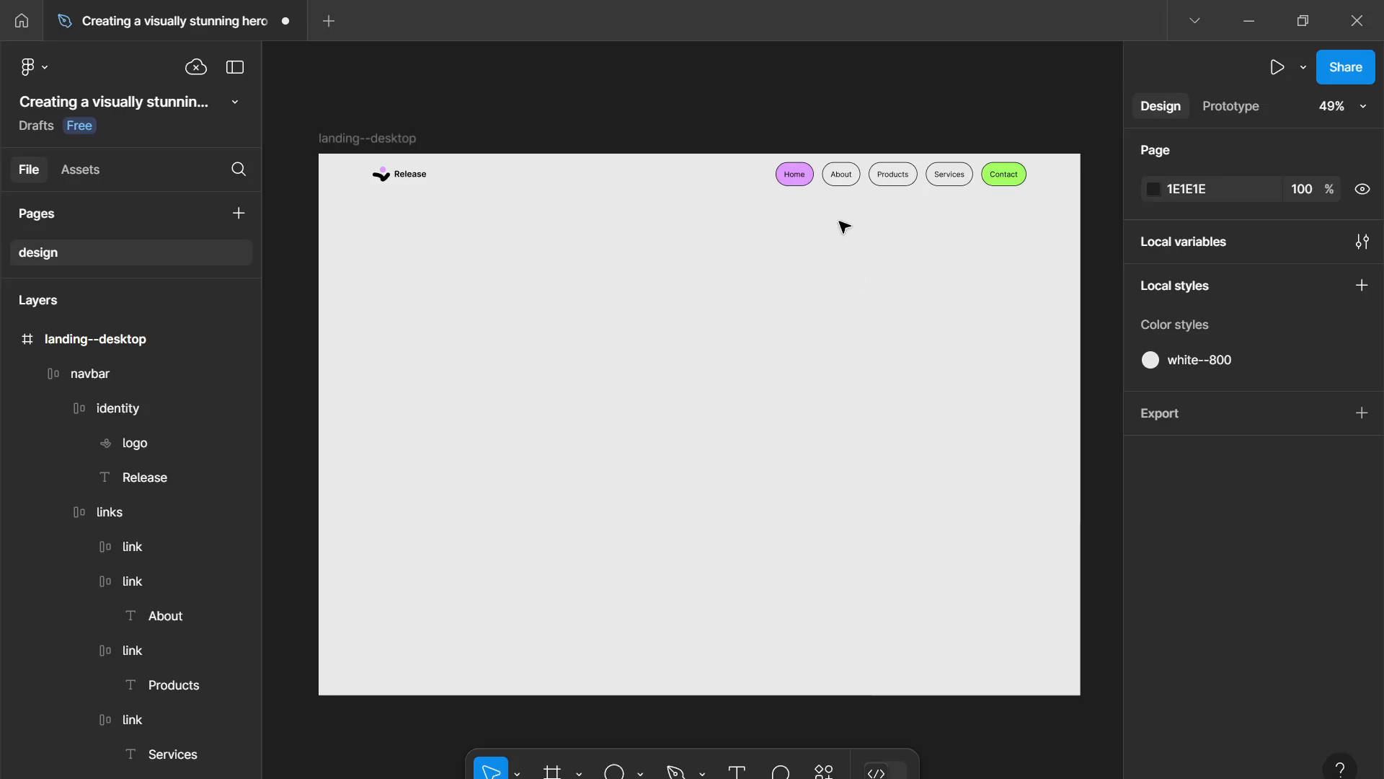
pyautogui.moveTo(841, 222); pyautogui.dragTo(855, 236)
pyautogui.moveTo(749, 204); pyautogui.dragTo(802, 260)
pyautogui.press('space')
pyautogui.moveTo(634, 292); pyautogui.dragTo(658, 304)
pyautogui.scroll(-1, 644, 297)
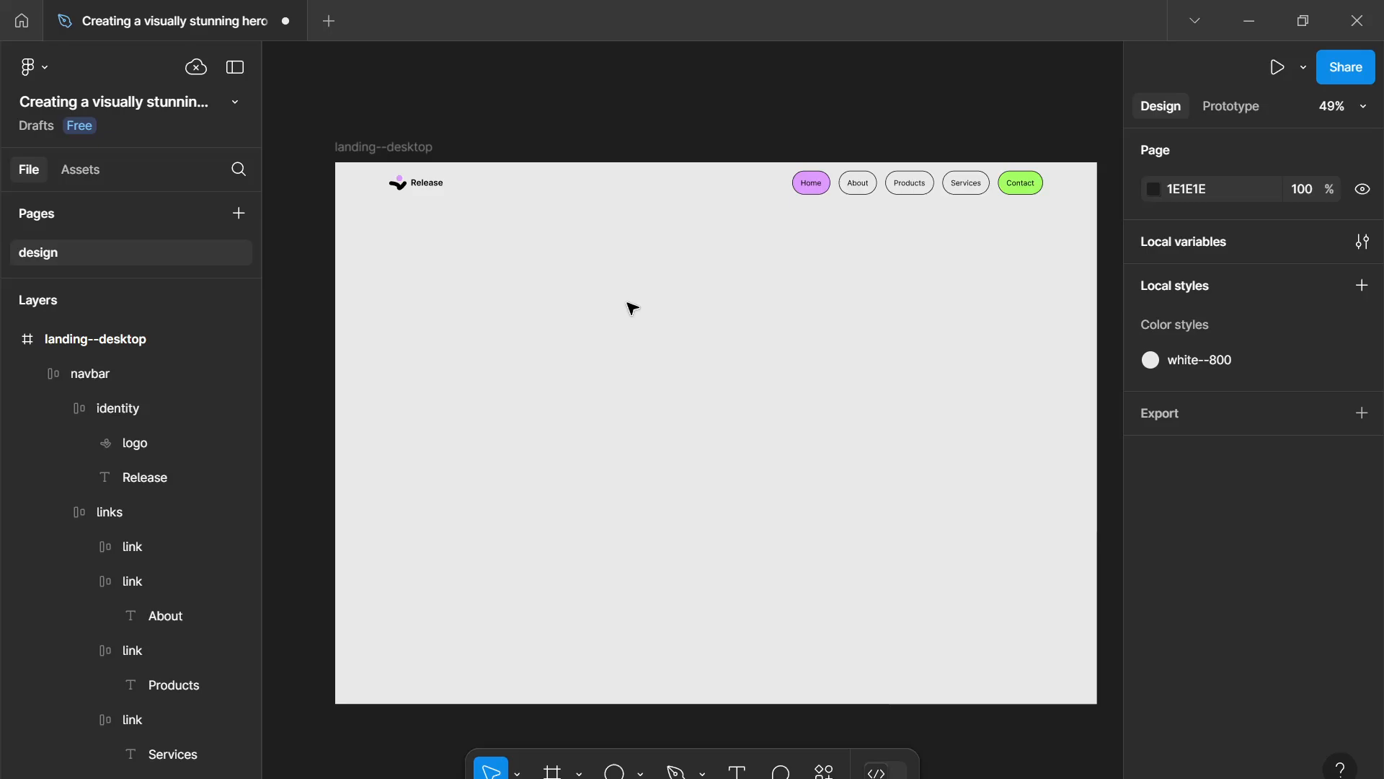
pyautogui.moveTo(492, 260); pyautogui.dragTo(491, 260)
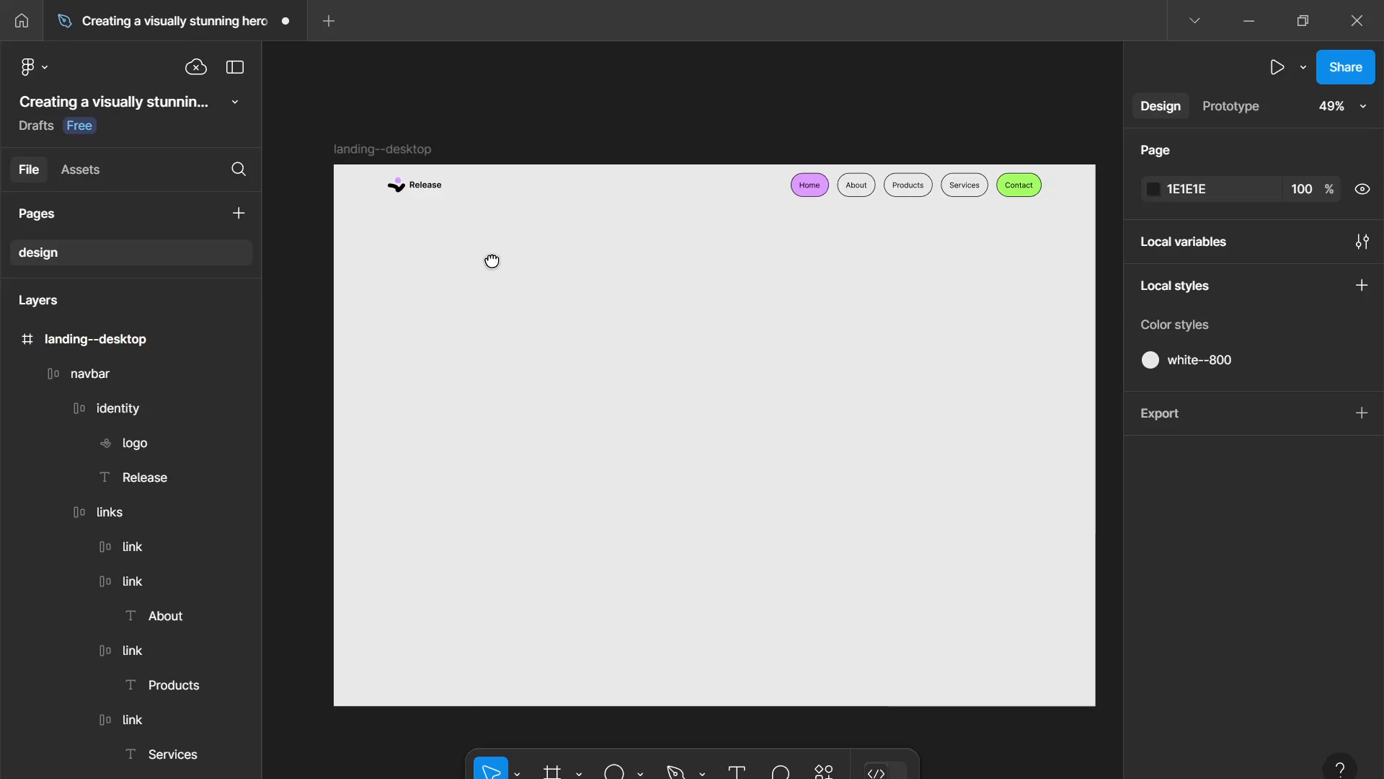
# - Add a text layer reading "Find the right therapist, easily and confidently" below the navbar
pyautogui.press('t')
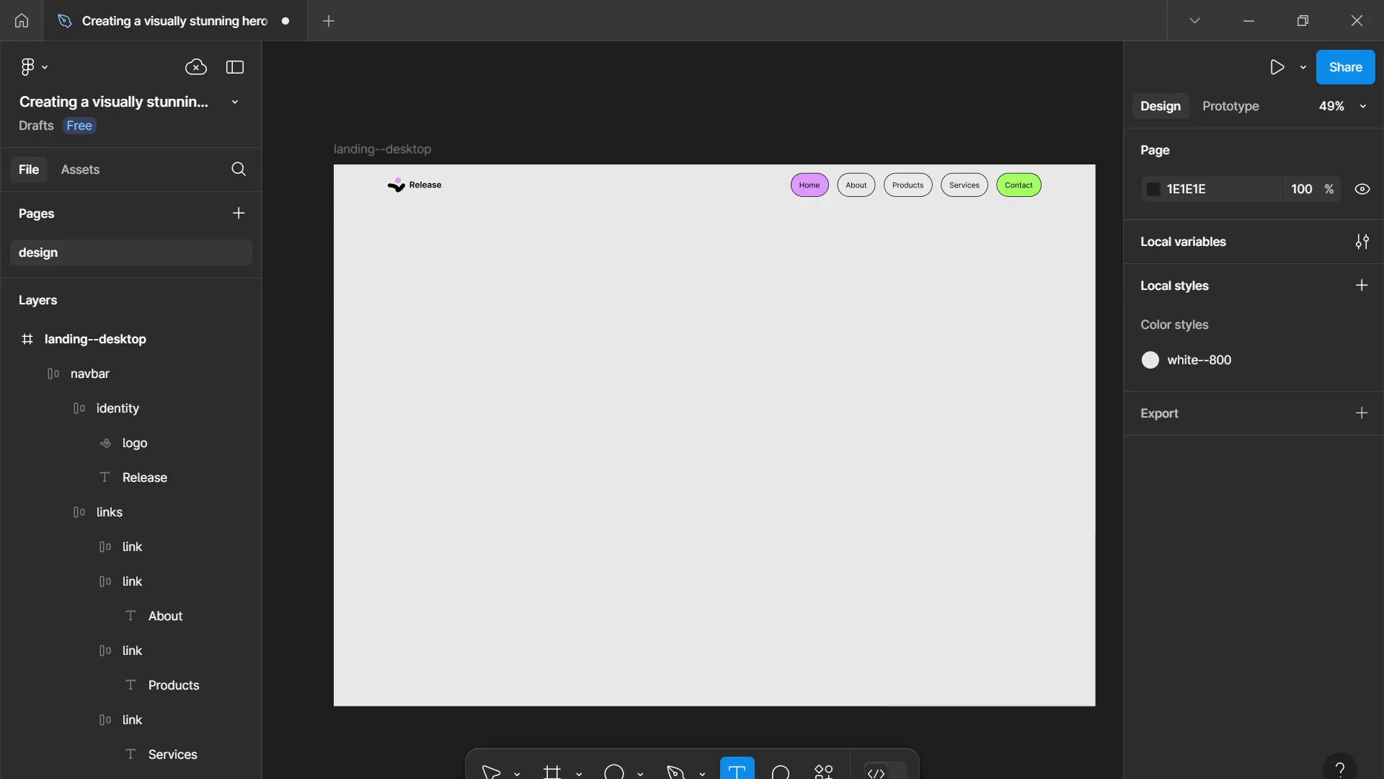
pyautogui.click(510, 365)
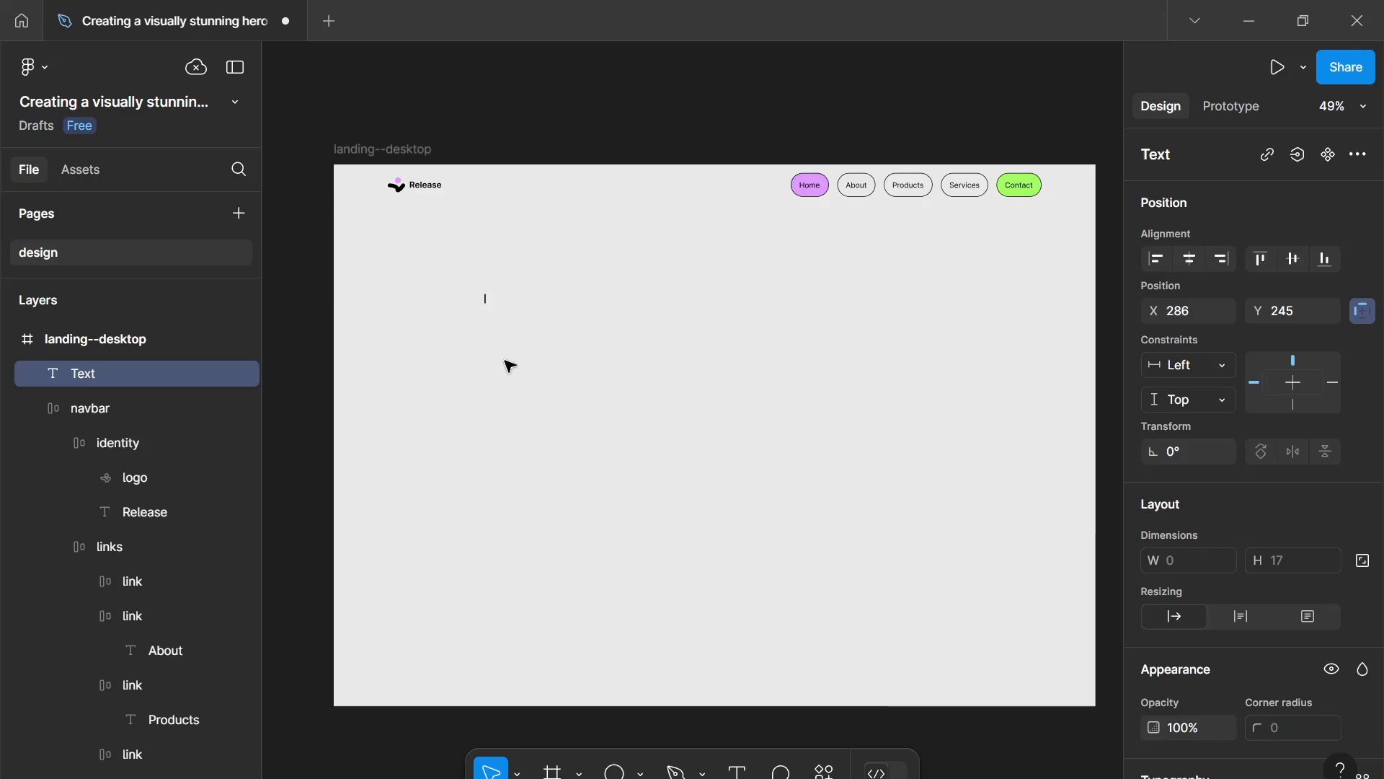
pyautogui.write('Find the right')
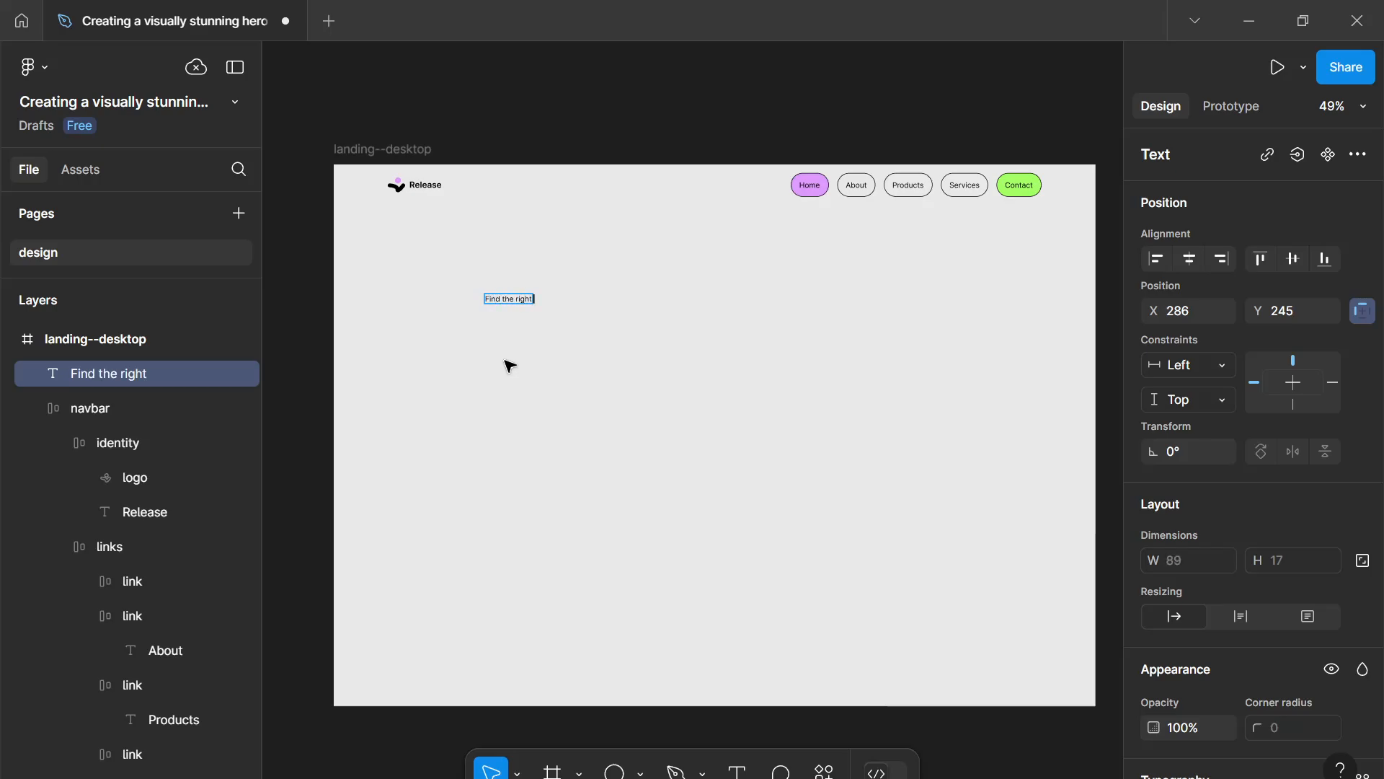
pyautogui.write(' therapist,')
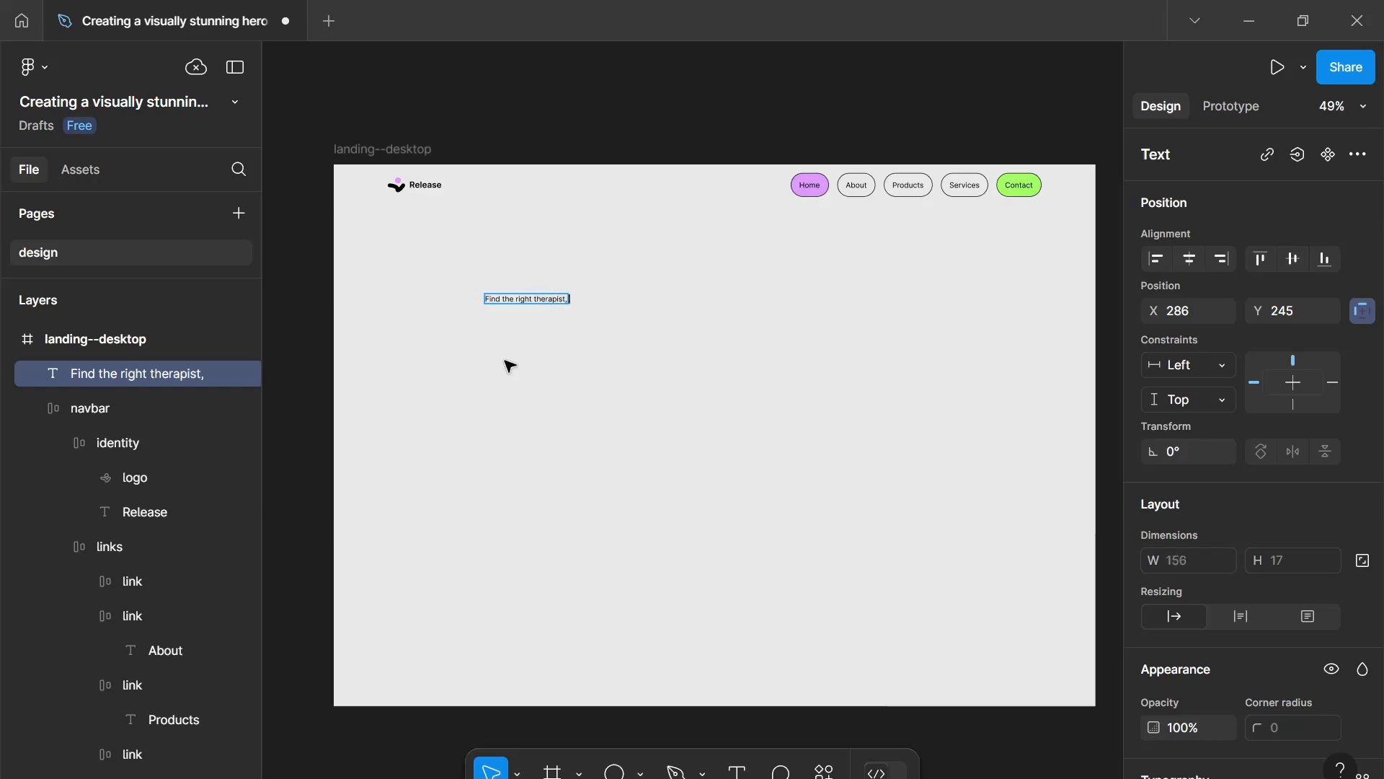
pyautogui.write(' easily and confi')
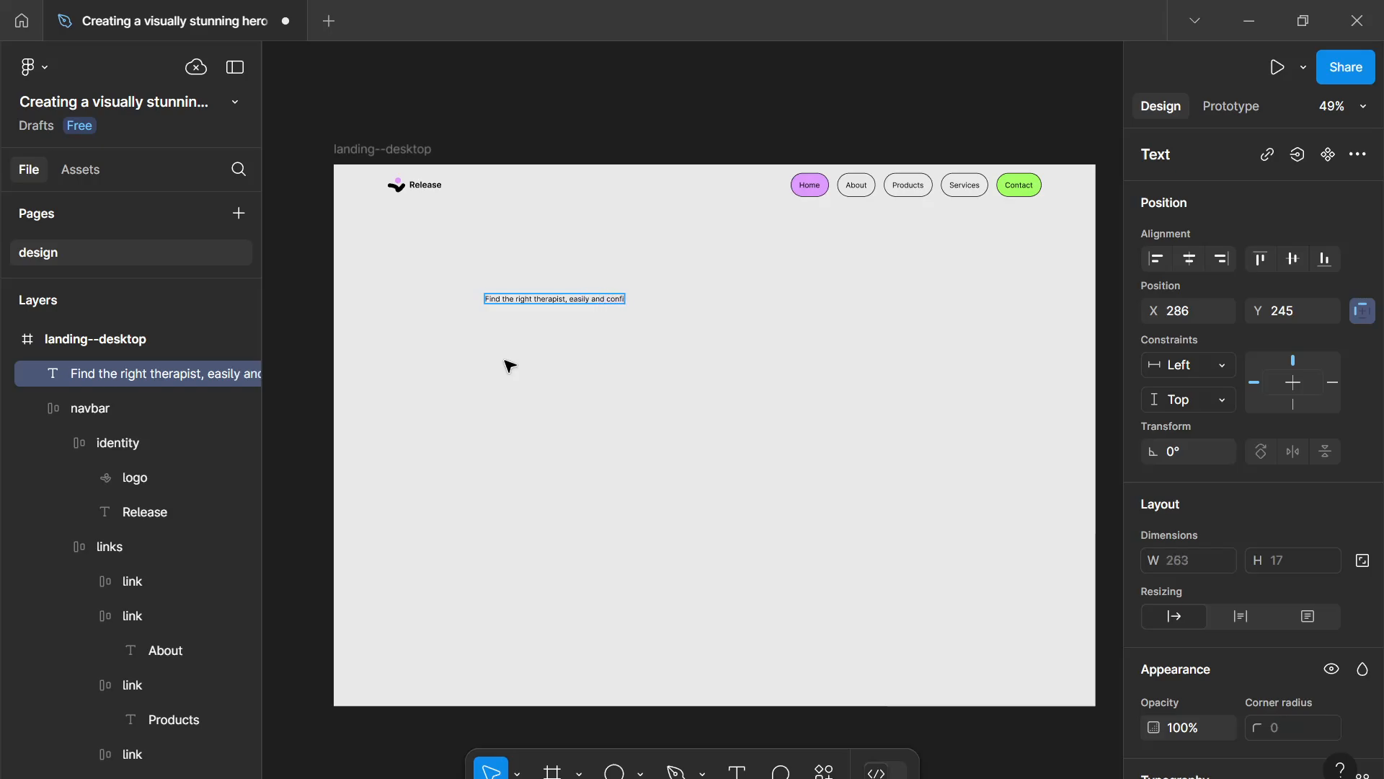
pyautogui.write('dently')
pyautogui.press('Escape')
# - Set the heading to font size 48 and Semi Bold weight, and centre it horizontally in the frame
pyautogui.scroll(-5, 1183, 692)
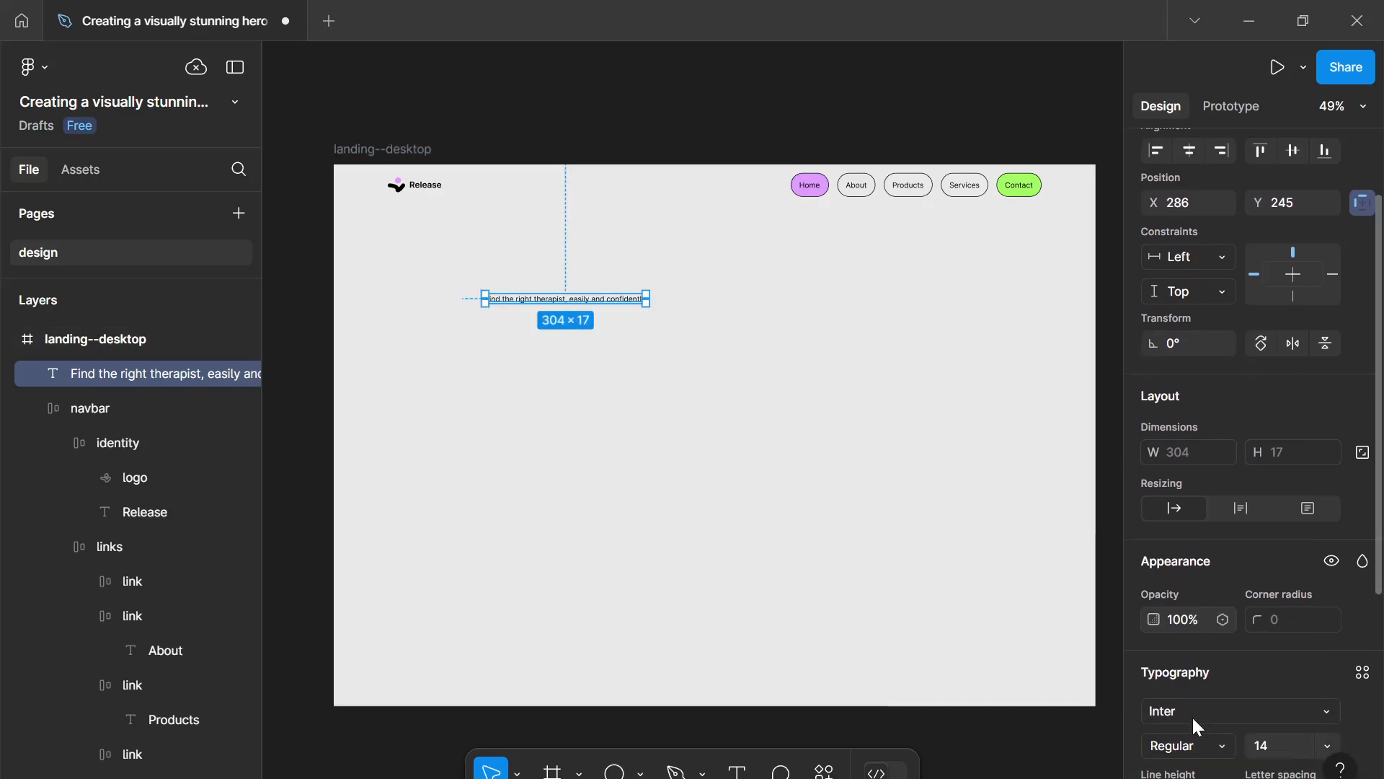
pyautogui.click(1257, 634)
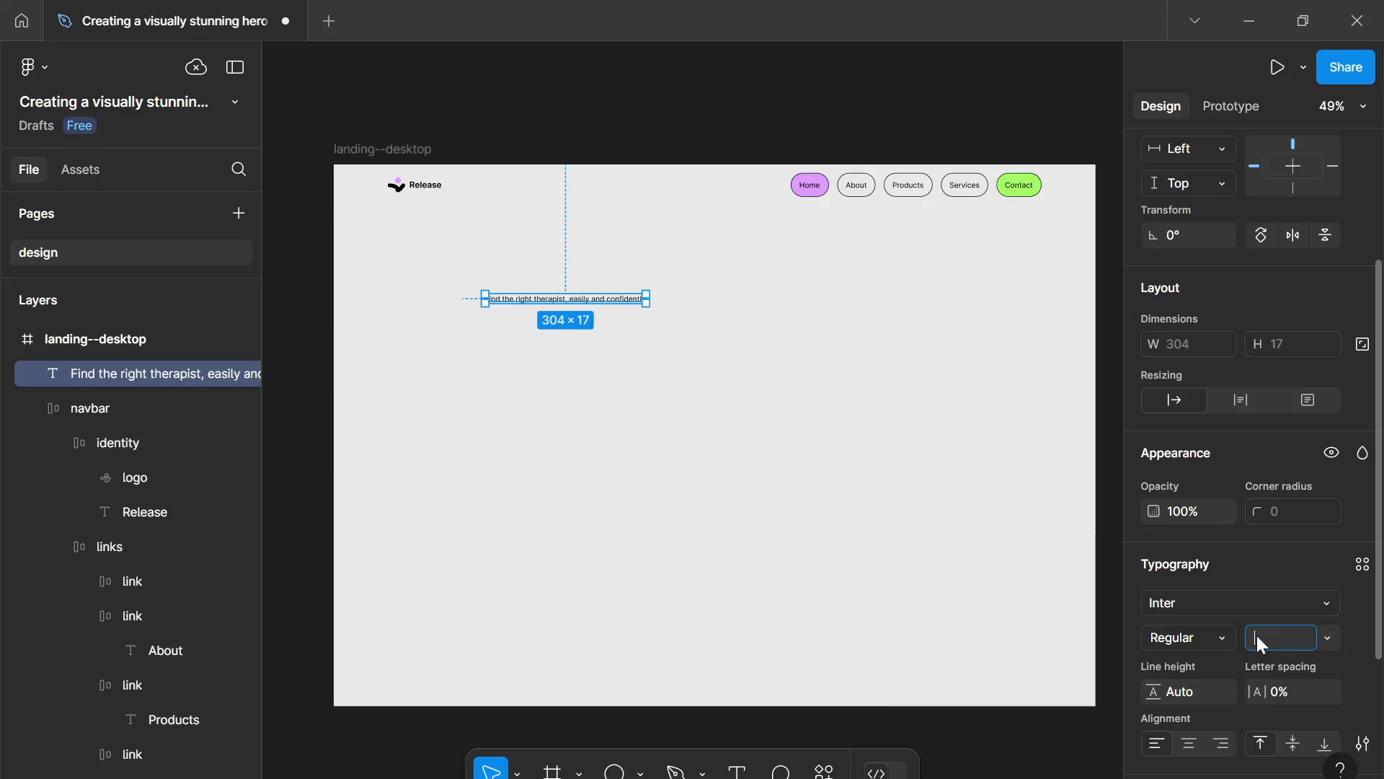
pyautogui.press('Return')
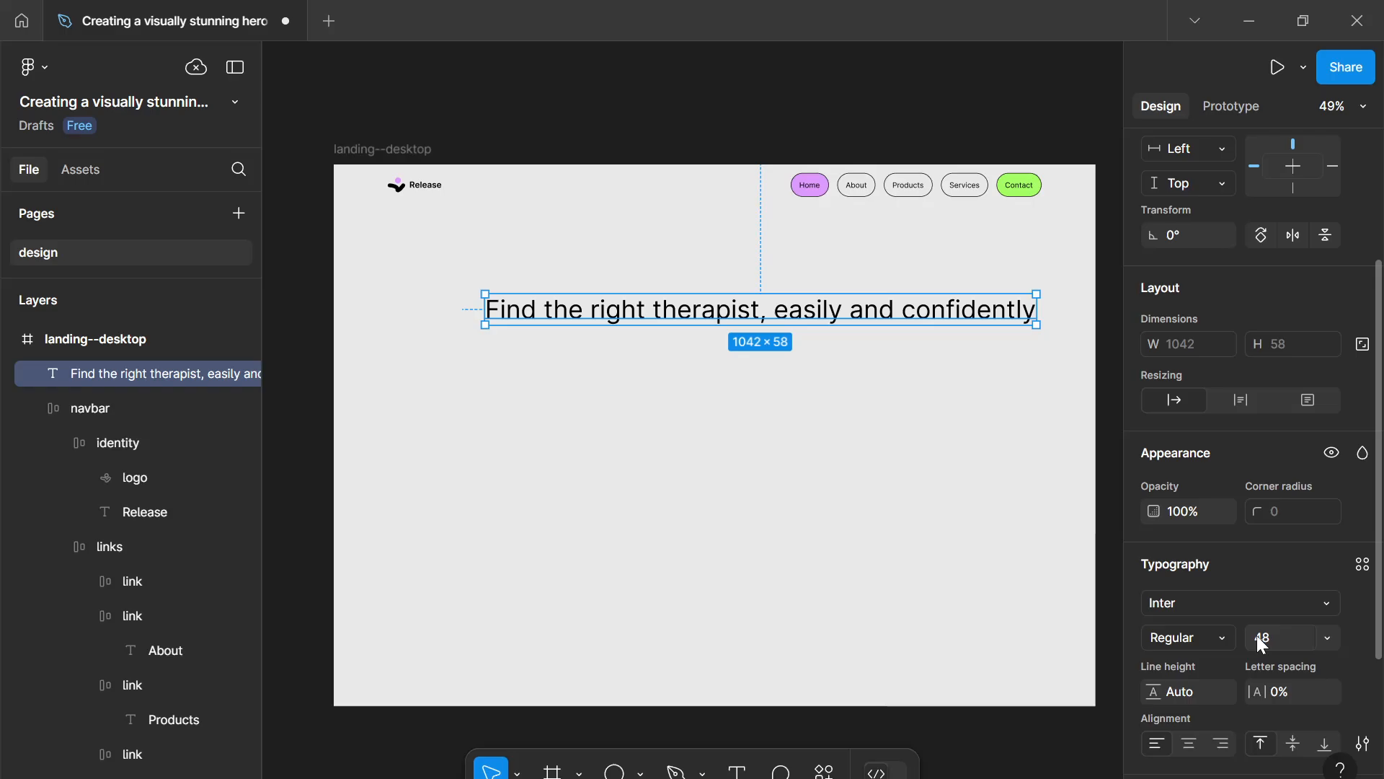
pyautogui.click(1216, 634)
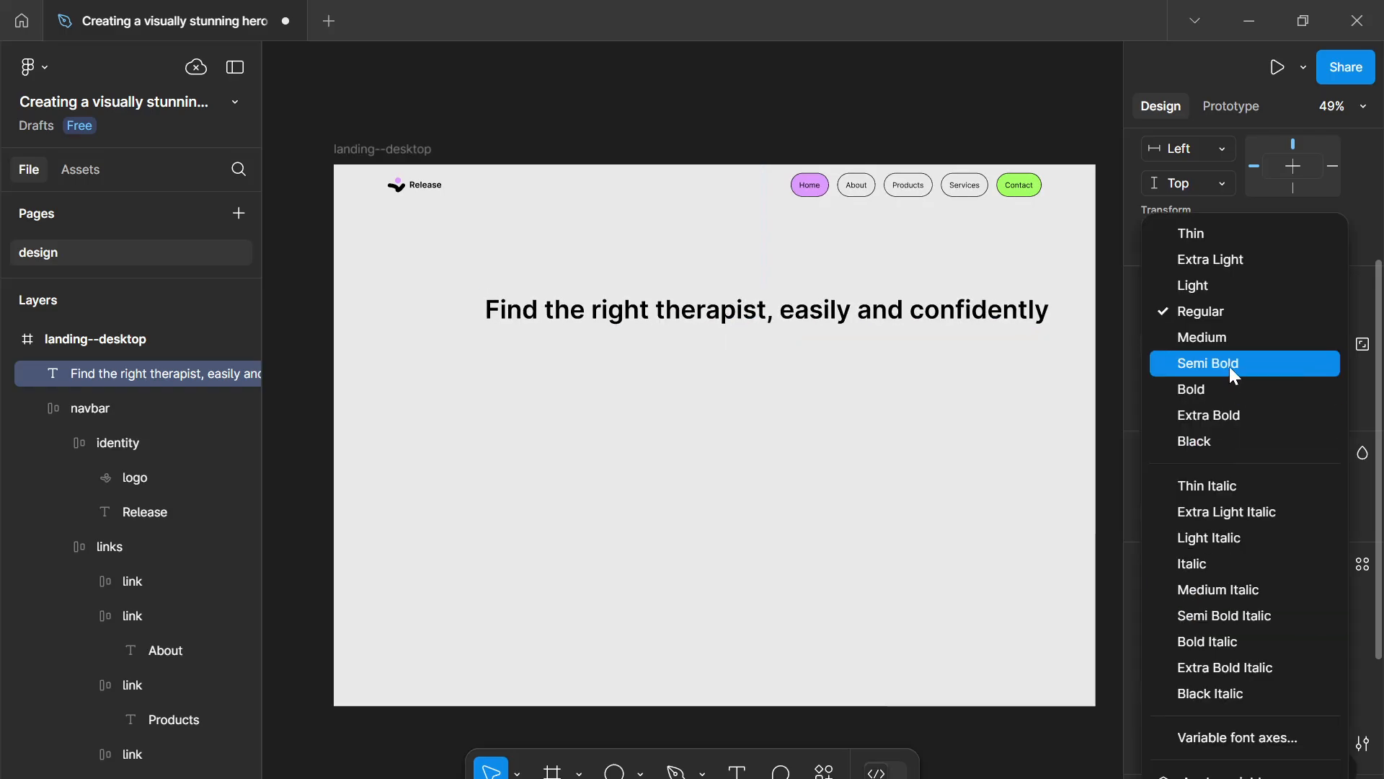
pyautogui.click(1230, 366)
pyautogui.moveTo(676, 317); pyautogui.dragTo(632, 317)
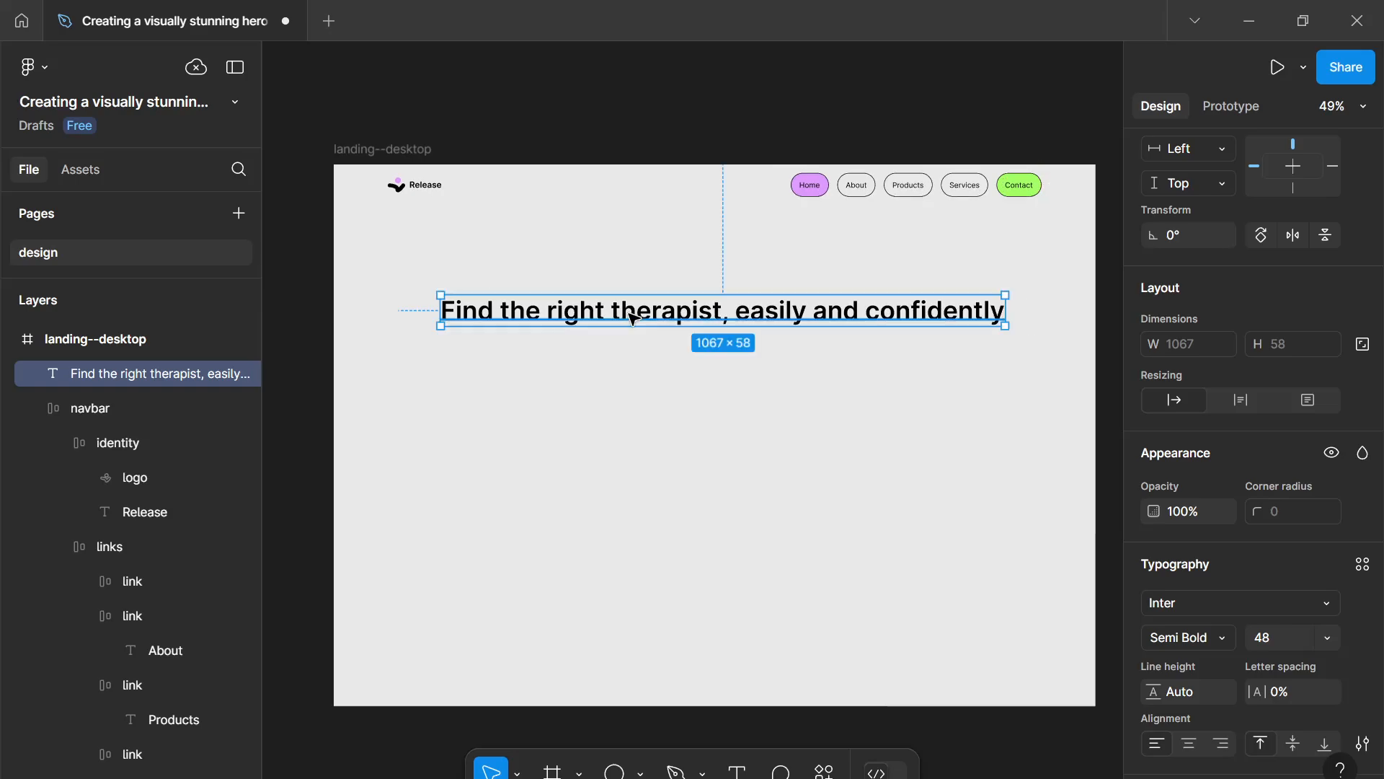
pyautogui.click(554, 360)
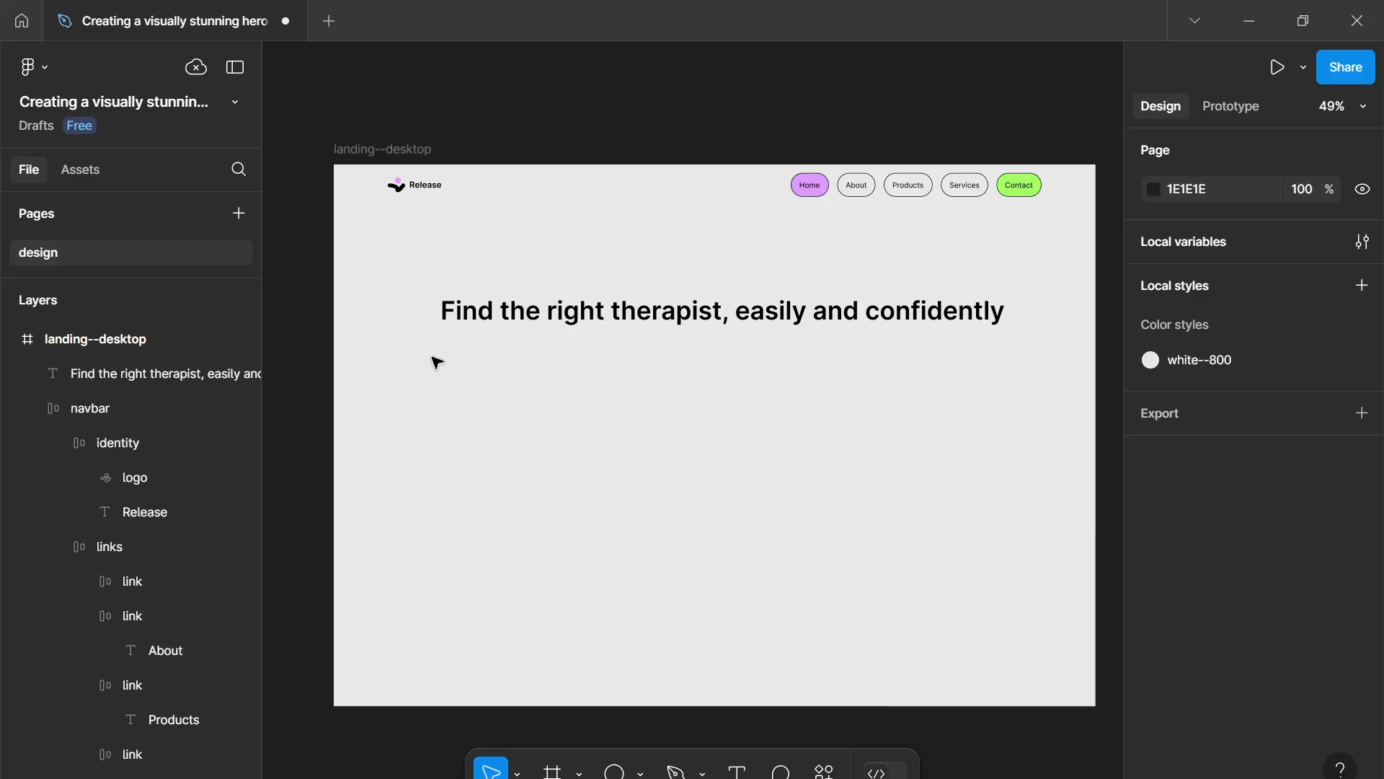
# - Draw a text box about 869 × 170 below the heading and set its font size to 14
pyautogui.press('t')
pyautogui.moveTo(407, 359); pyautogui.dragTo(868, 450)
pyautogui.scroll(-3, 1234, 715)
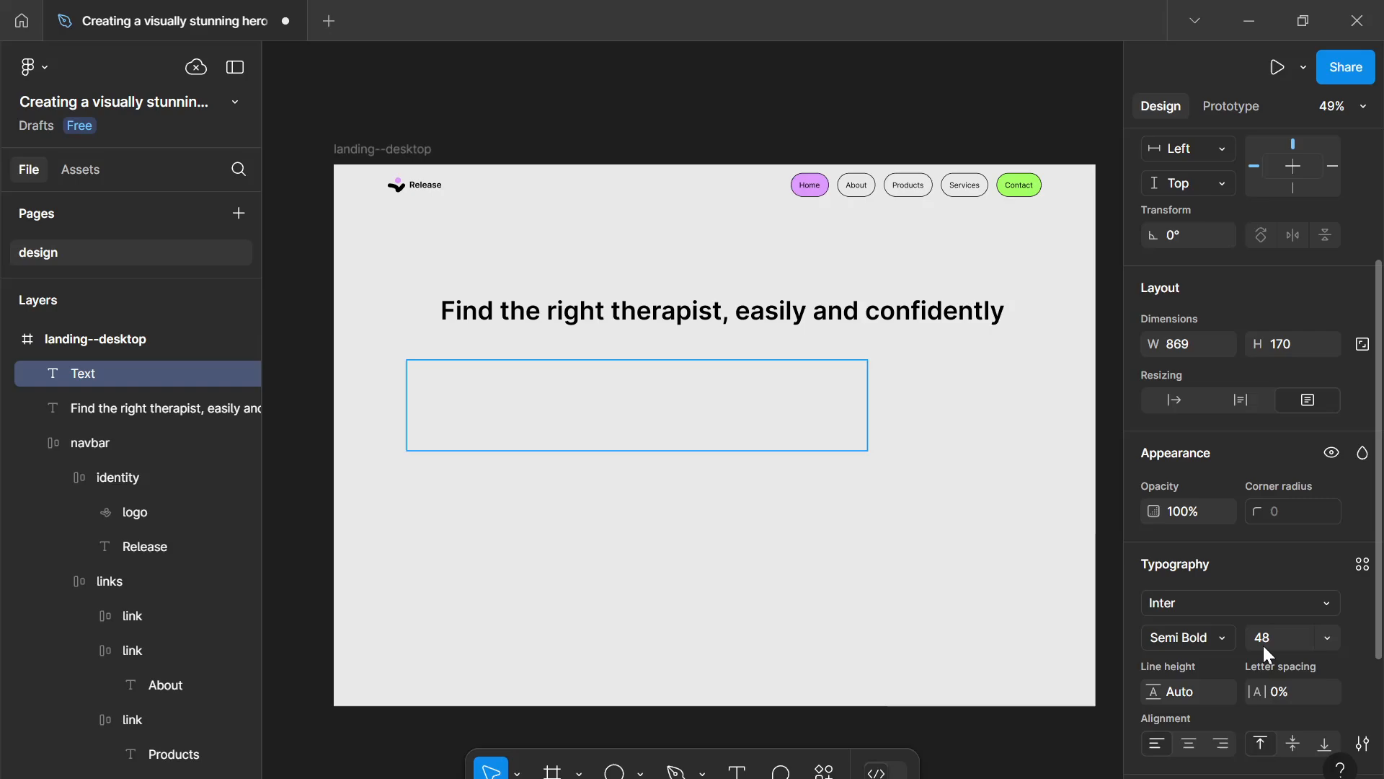
pyautogui.click(1262, 643)
pyautogui.write('14')
pyautogui.press('Return')
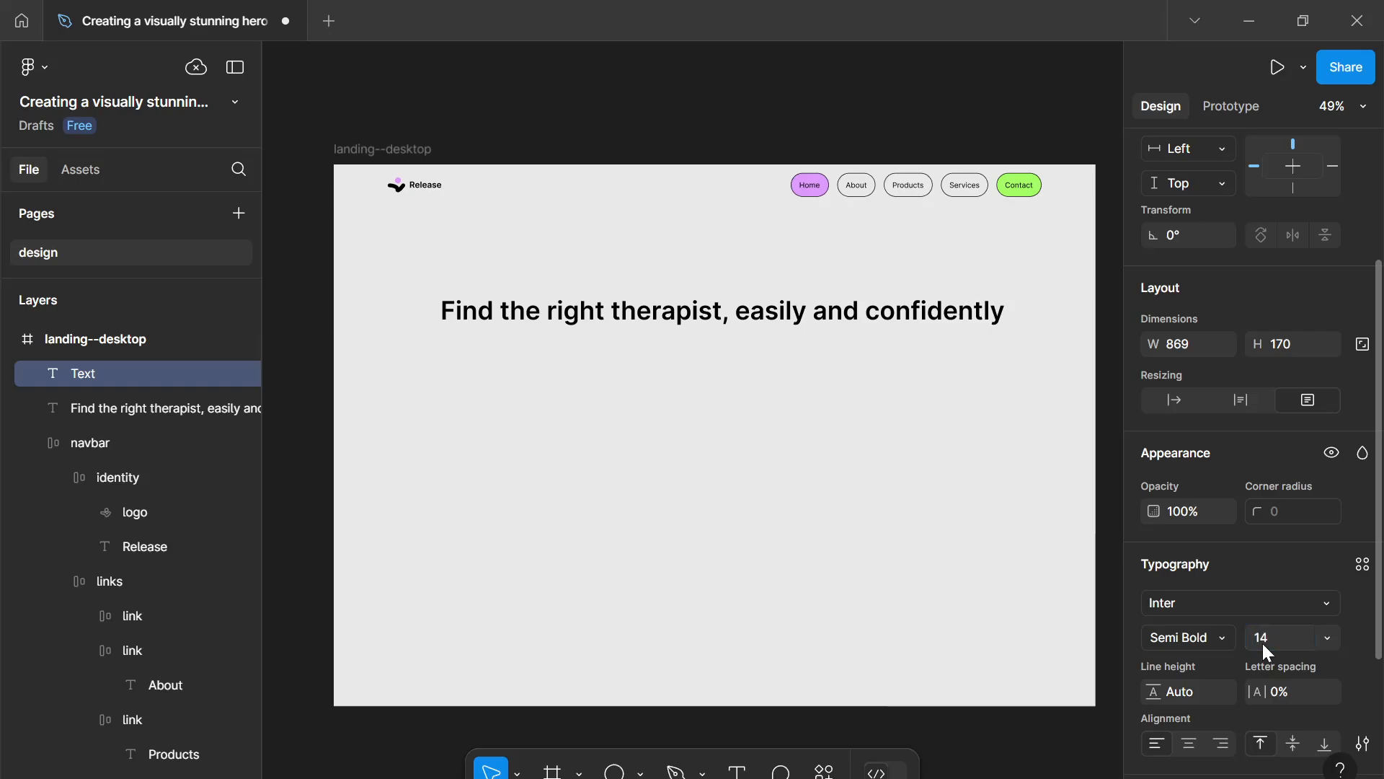
# - Type "Connect with licensed professionals, book" in the text box, correcting the spelling of licensed
pyautogui.write('a')
pyautogui.keyDown('ctrl'); pyautogui.scroll(5, 439, 364); pyautogui.keyUp('ctrl')
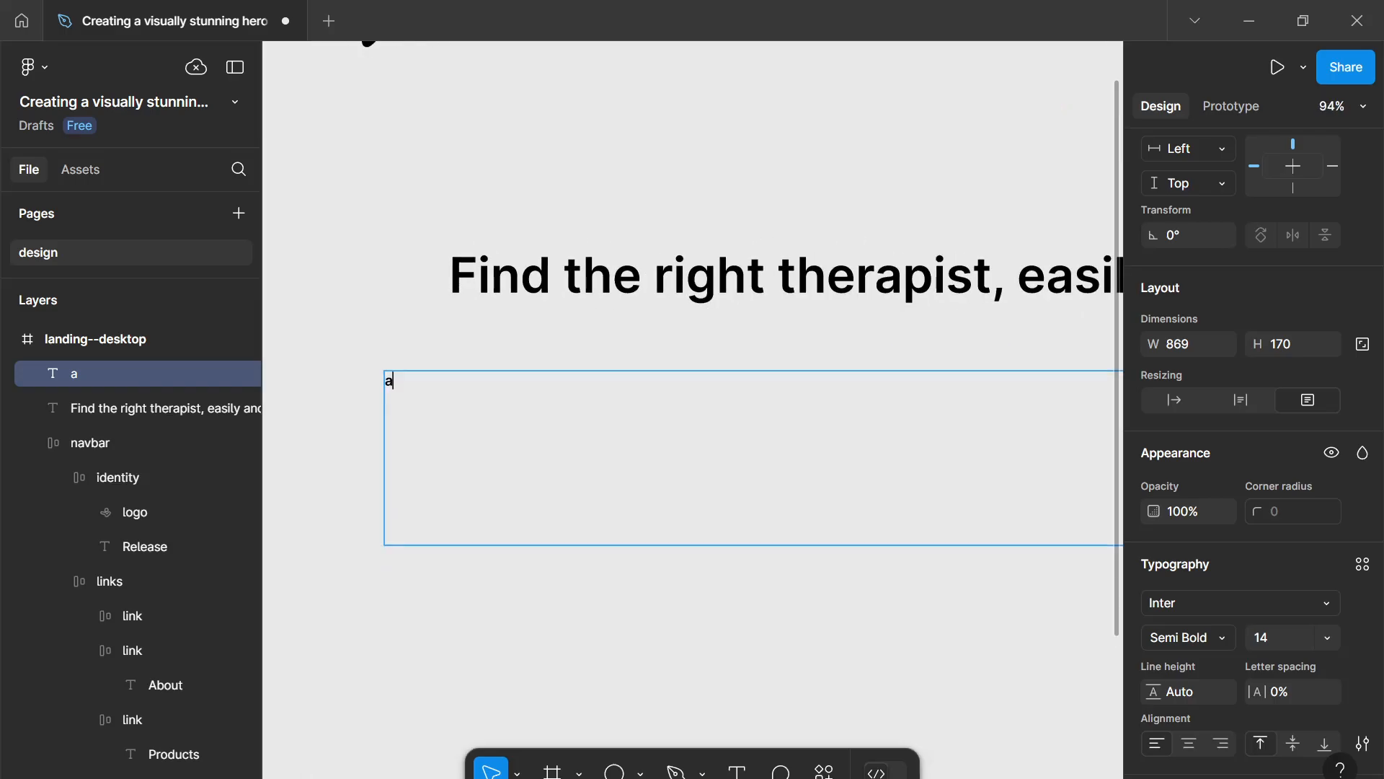
pyautogui.press('BackSpace')
pyautogui.write('Connce')
pyautogui.press('BackSpace')
pyautogui.press('BackSpace')
pyautogui.write('ect with licene')
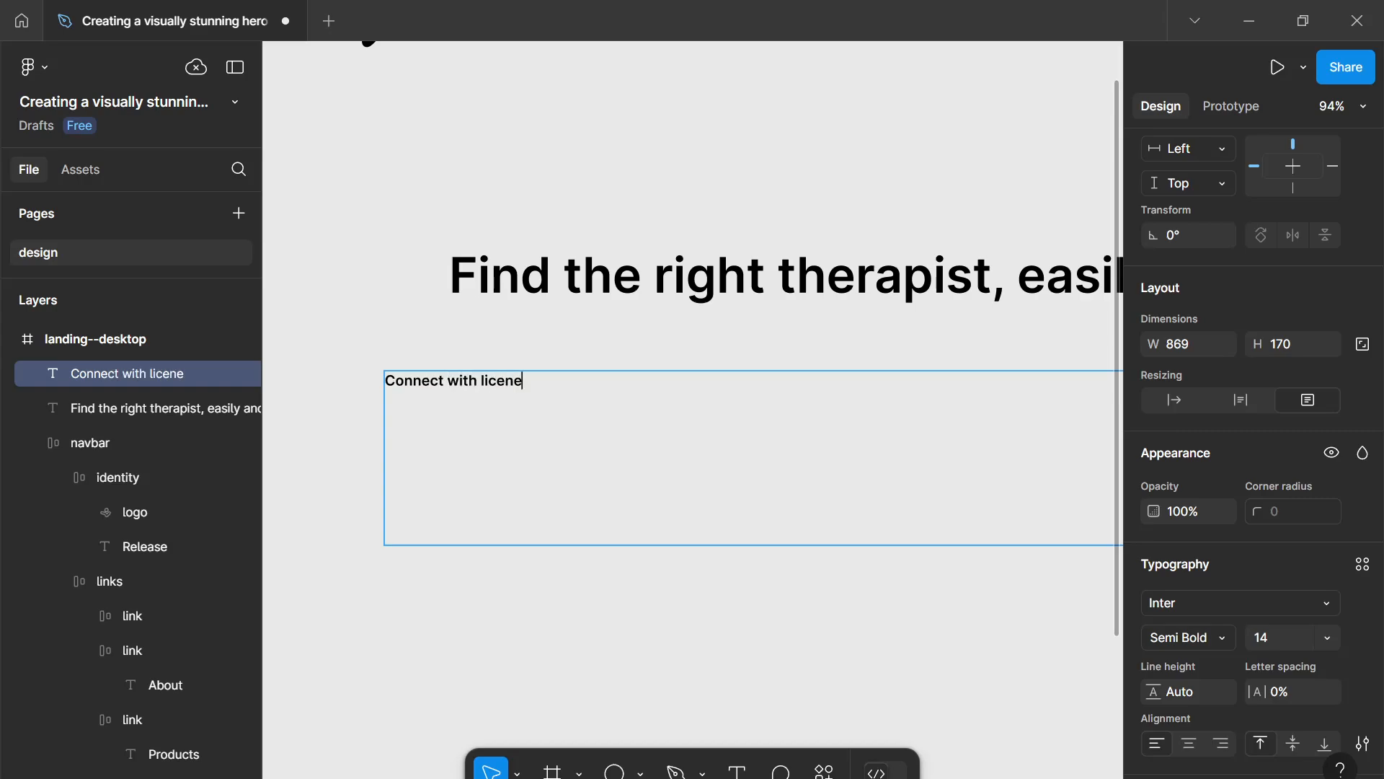
pyautogui.write('sed professi')
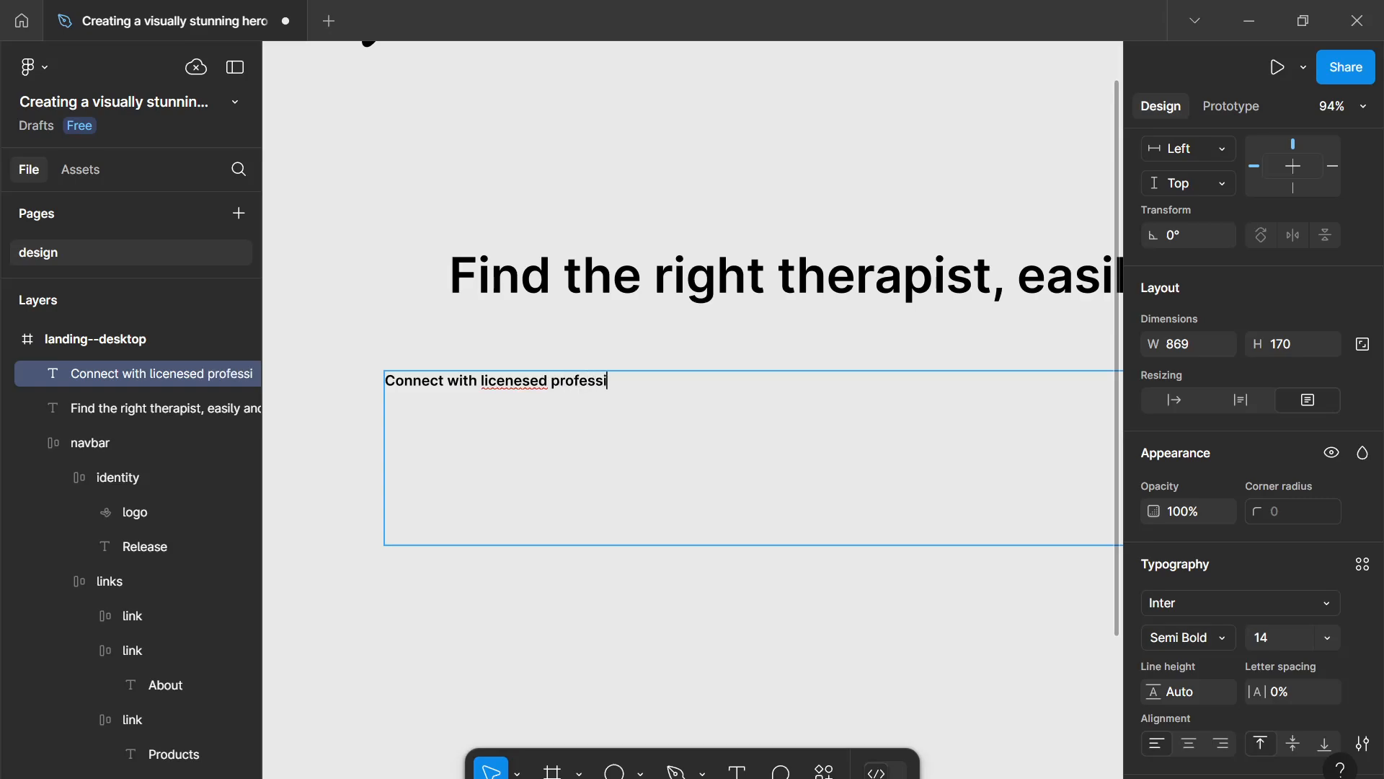
pyautogui.write('onals, book')
pyautogui.rightClick(493, 378)
pyautogui.click(516, 391)
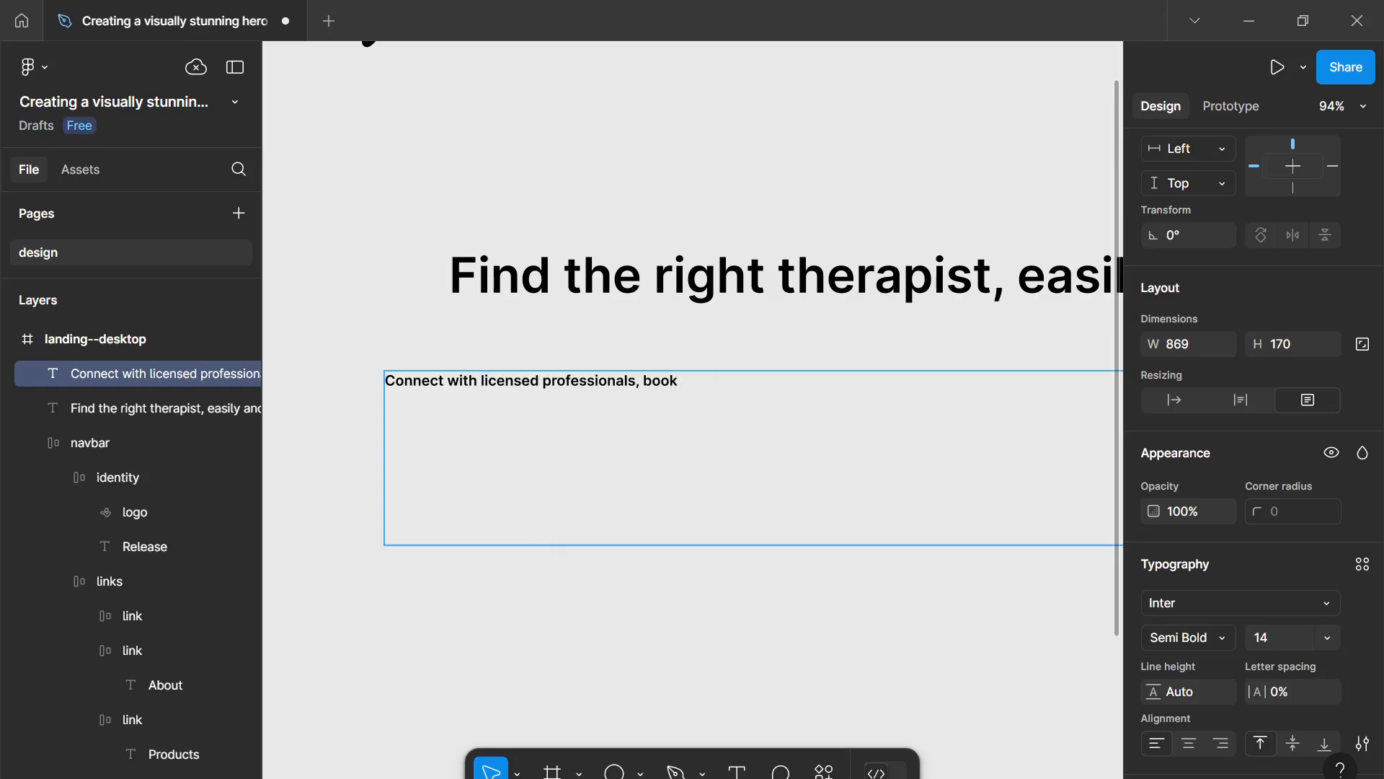
# - Continue the paragraph with "sessions seamlessly, and start your journey toward better mental well-being"
pyautogui.write('sessions seamlesssly')
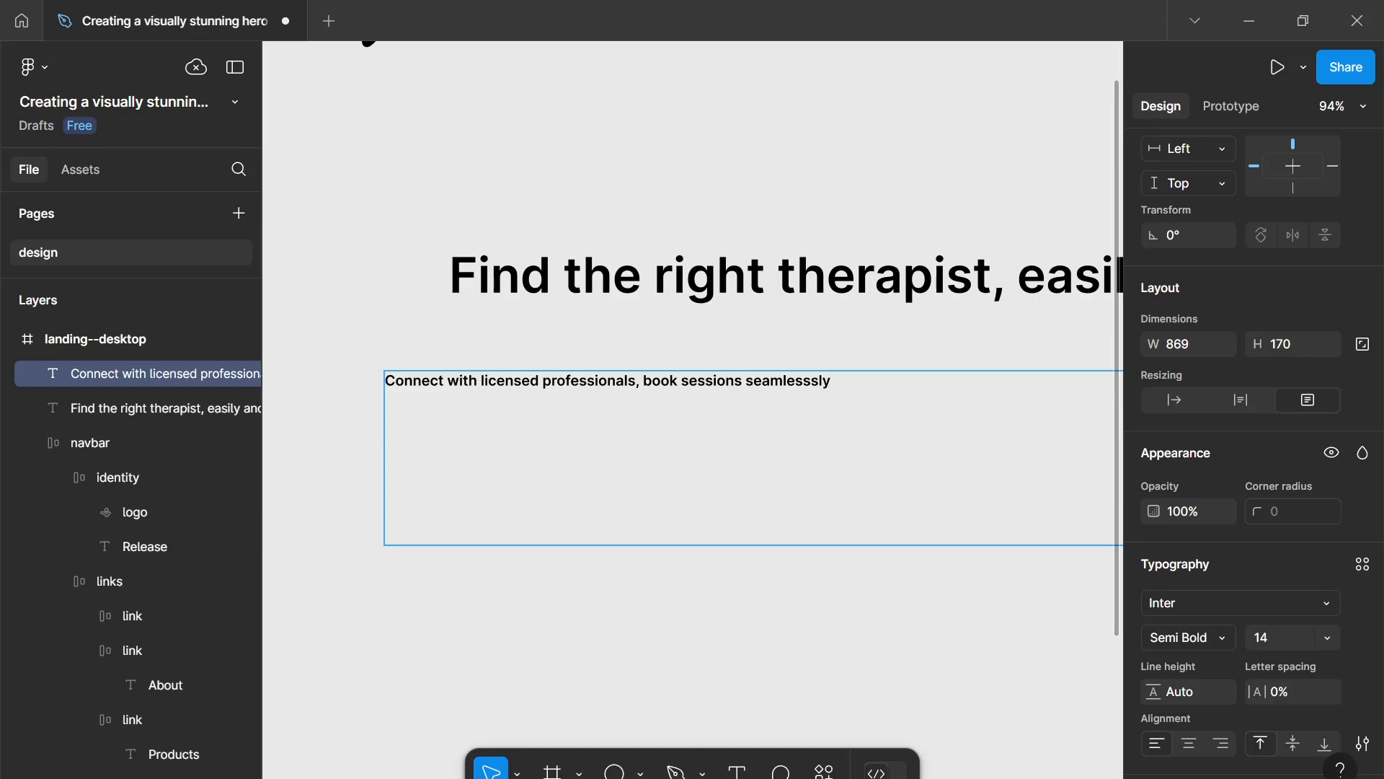
pyautogui.write(', and start your journa')
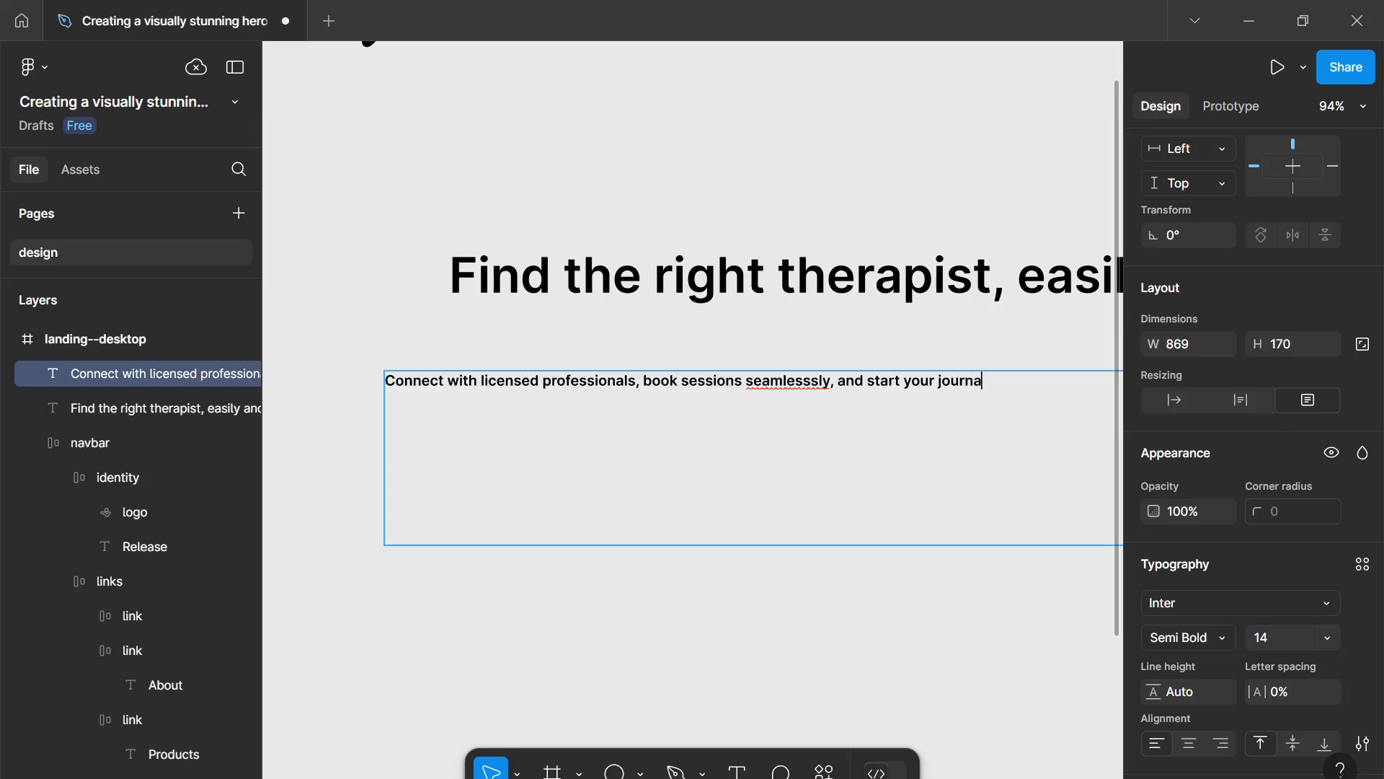
pyautogui.press('BackSpace')
pyautogui.write('ey')
pyautogui.write('toward better me')
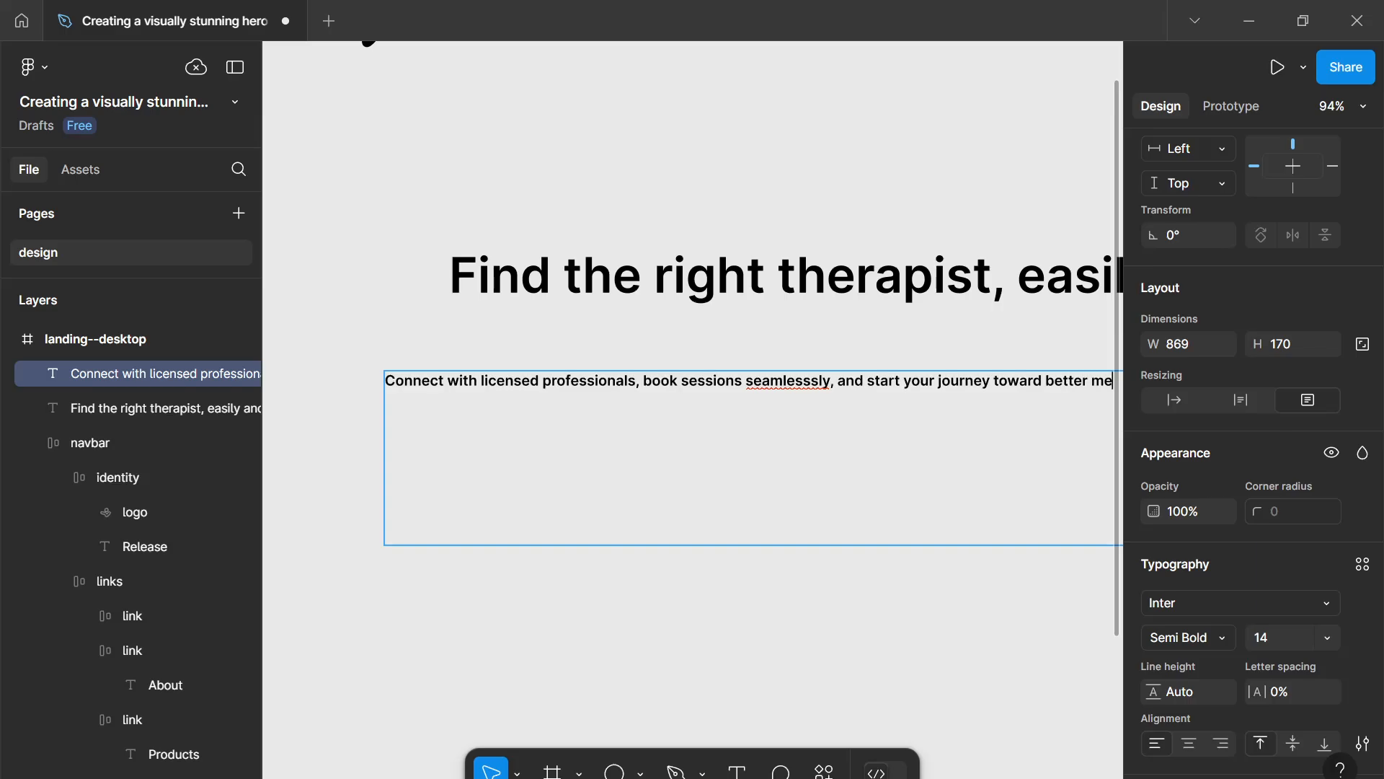
pyautogui.write('ntal well-being')
# - End the paragraph with "—all in one place.", correct the spelling of seamlessly, and exit text editing
pyautogui.scroll(-5, 804, 390)
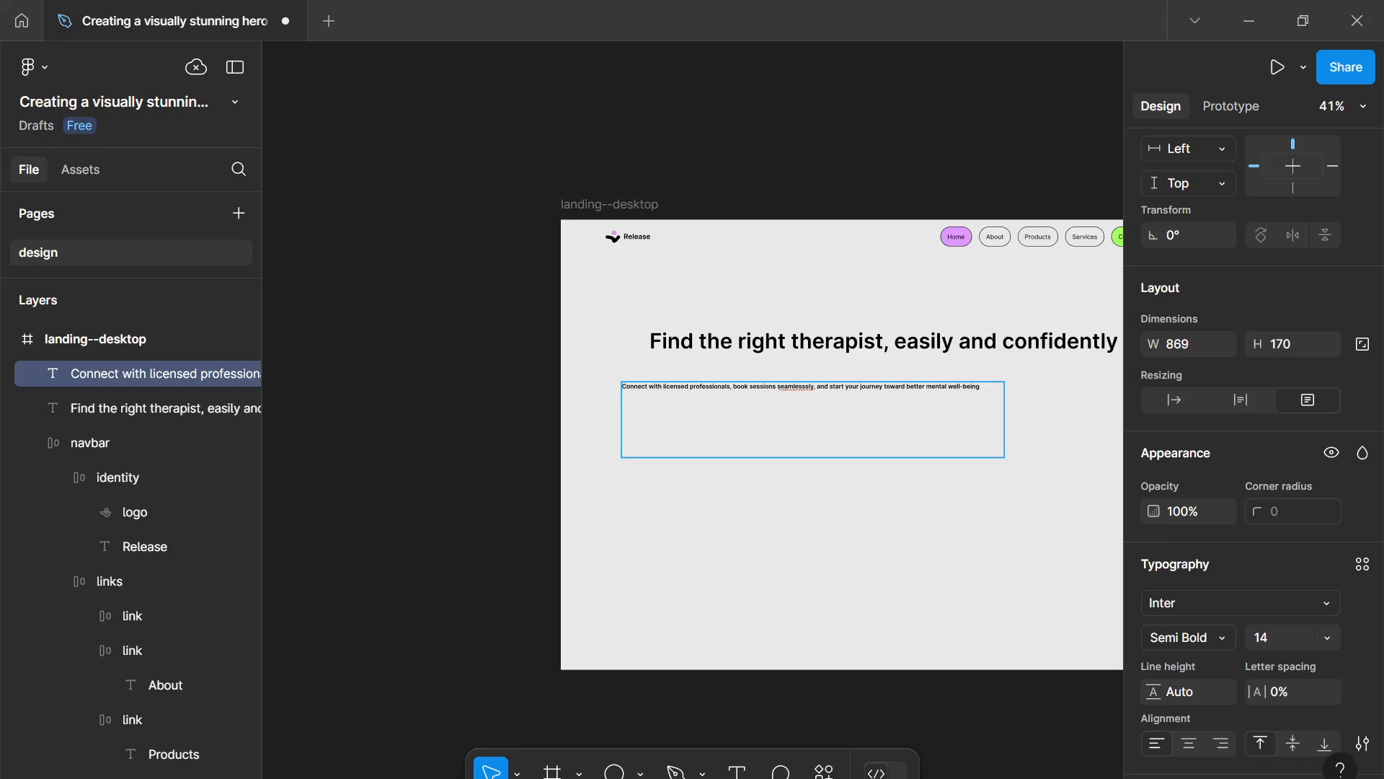
pyautogui.write('--all in')
pyautogui.write(' and plz')
pyautogui.write('ace.')
pyautogui.rightClick(800, 387)
pyautogui.click(914, 401)
pyautogui.press('Escape')
pyautogui.scroll(-1, 1216, 674)
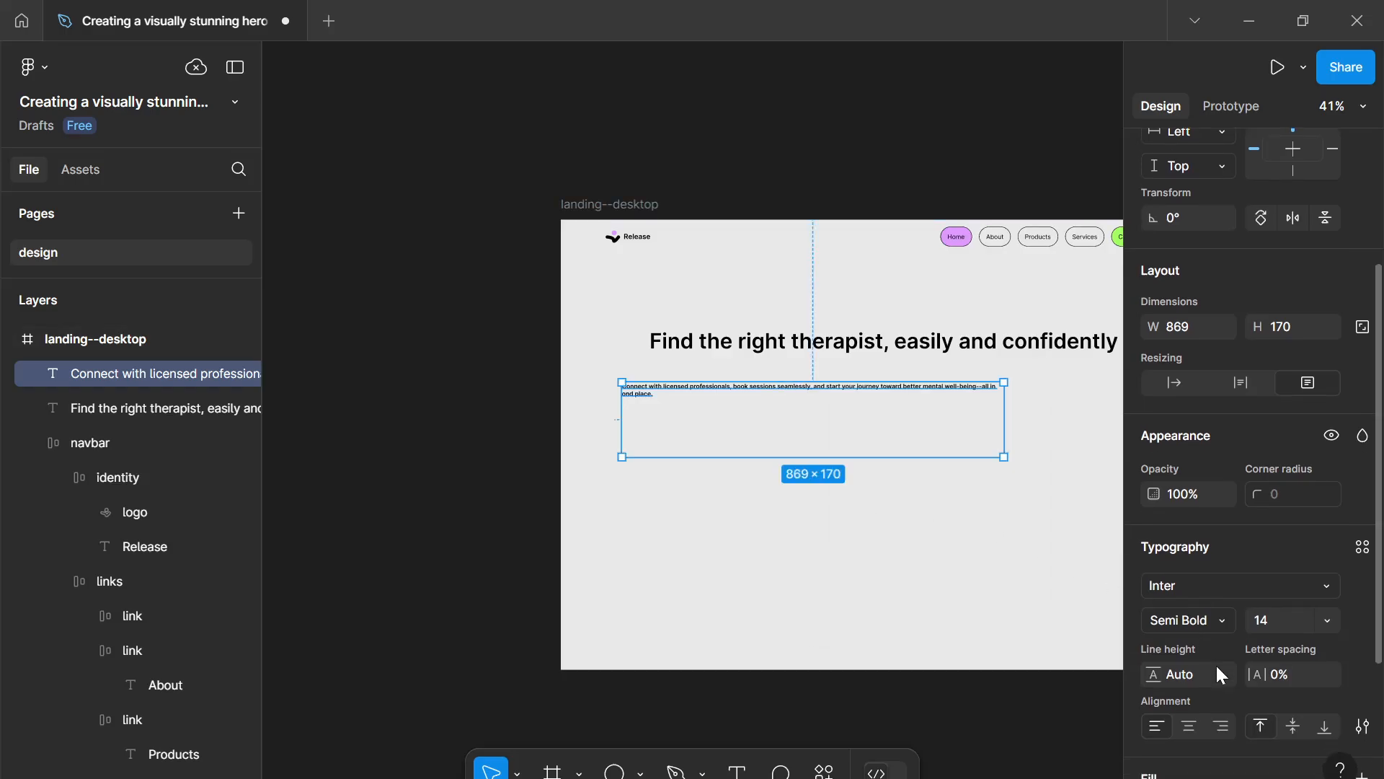
# - Set the paragraph text box to auto width and change its font weight to Regular
pyautogui.scroll(-1, 1219, 675)
pyautogui.click(1174, 291)
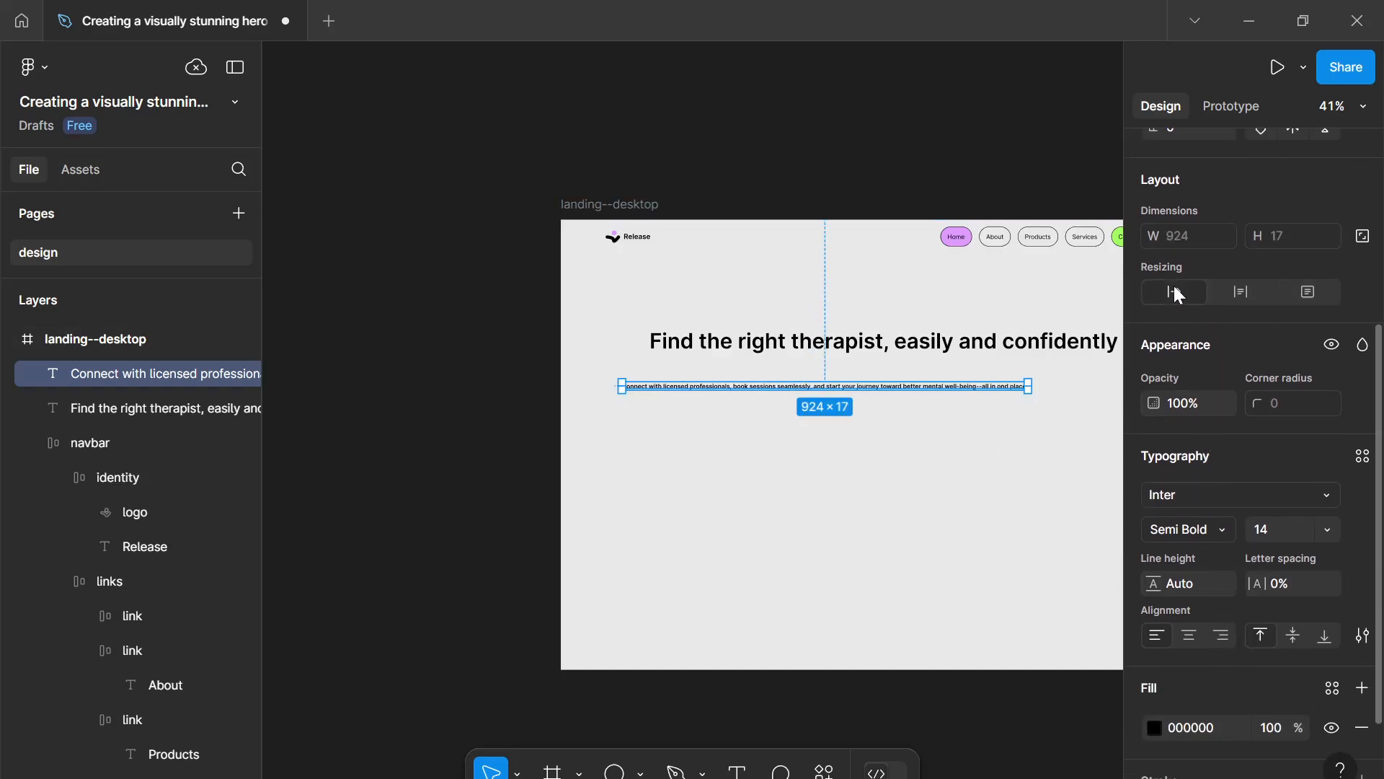
pyautogui.click(1214, 528)
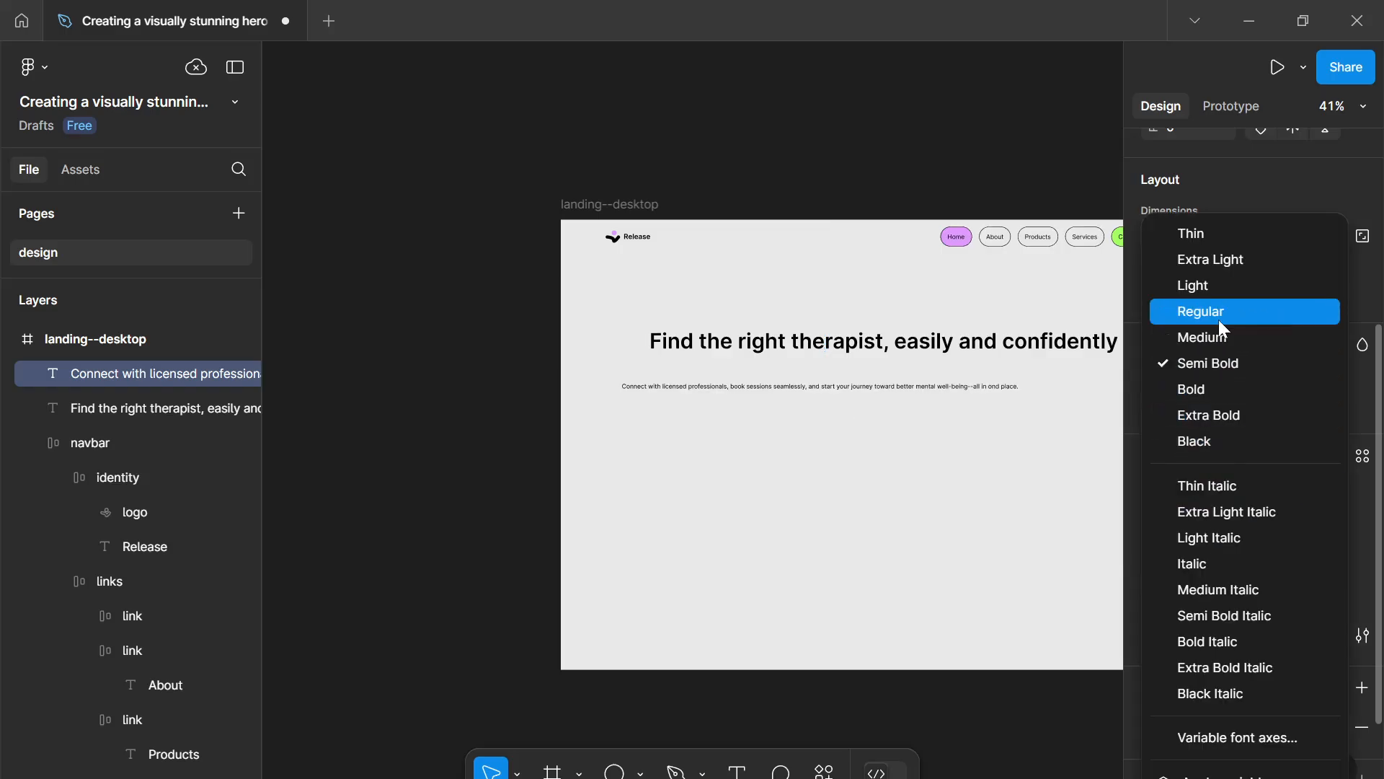
pyautogui.click(1218, 317)
# - Move the paragraph up to sit just below the heading, aligned with the heading's left edge
pyautogui.scroll(3, 834, 526)
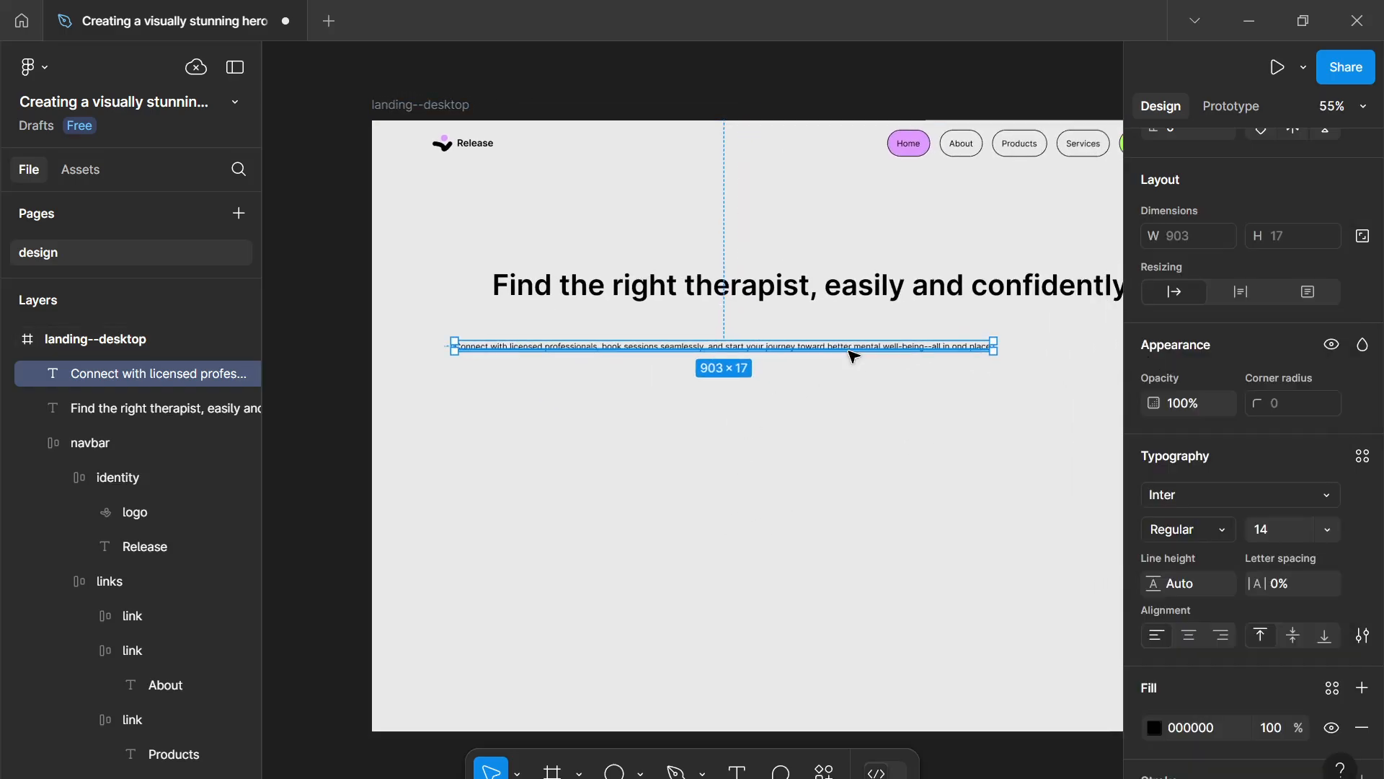
pyautogui.moveTo(841, 350); pyautogui.dragTo(874, 321)
pyautogui.click(880, 297)
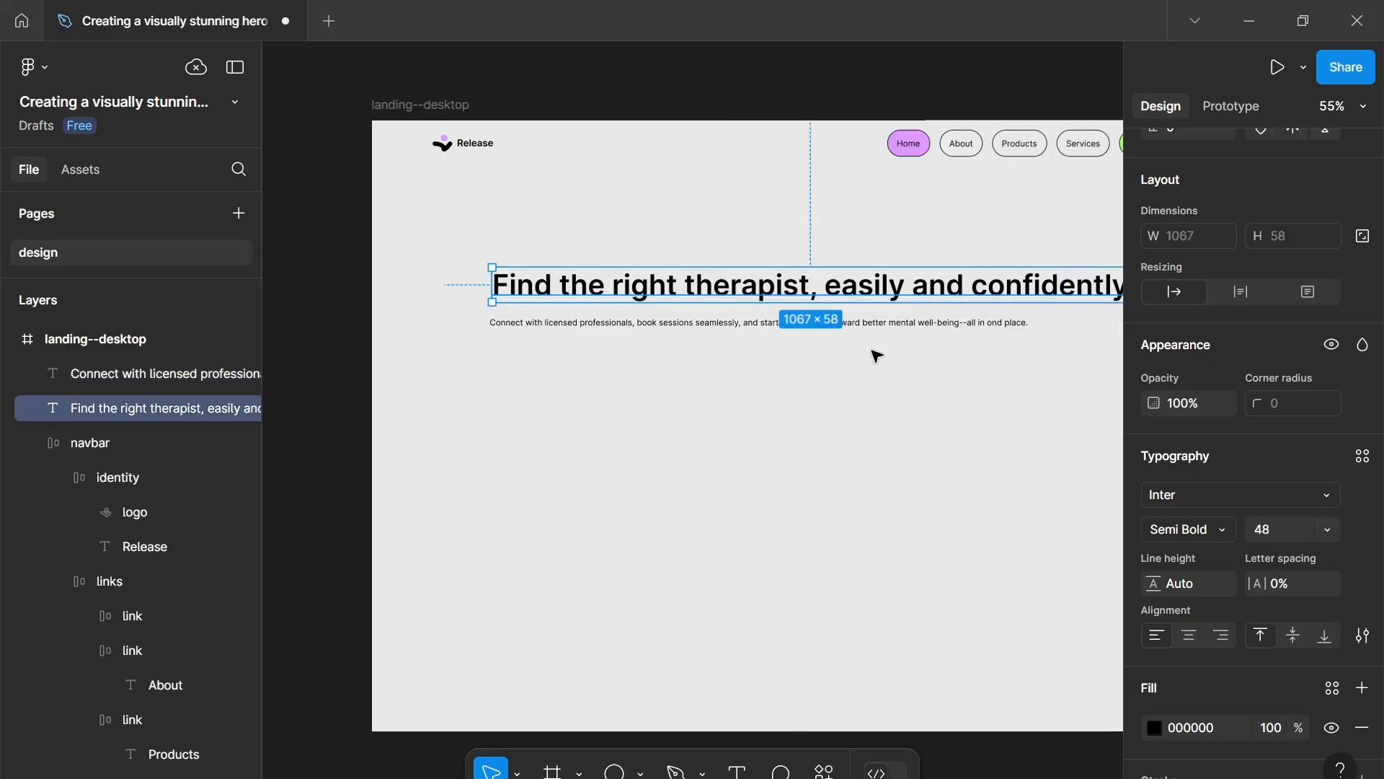
pyautogui.click(872, 330)
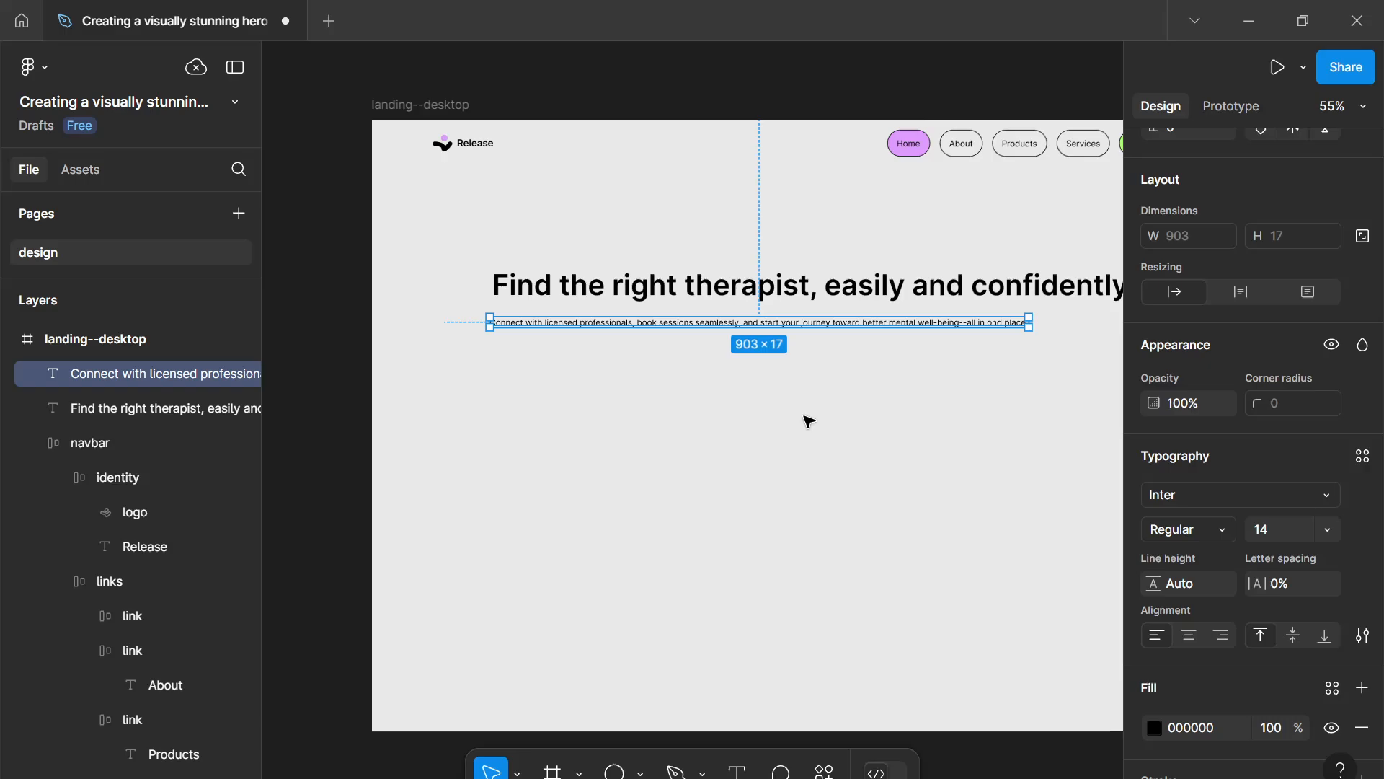
pyautogui.click(809, 422)
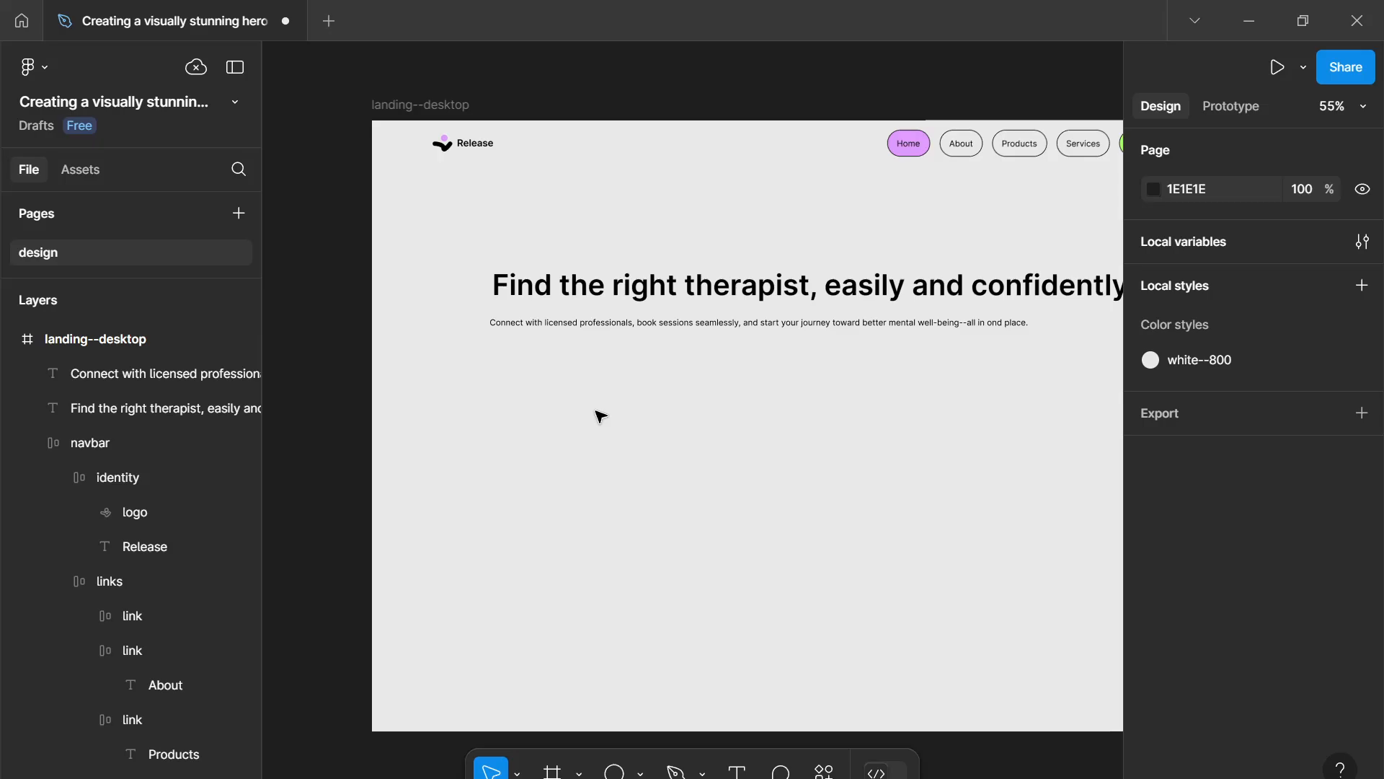
# - Add a new text layer reading "Get started" below the paragraph
pyautogui.press('t')
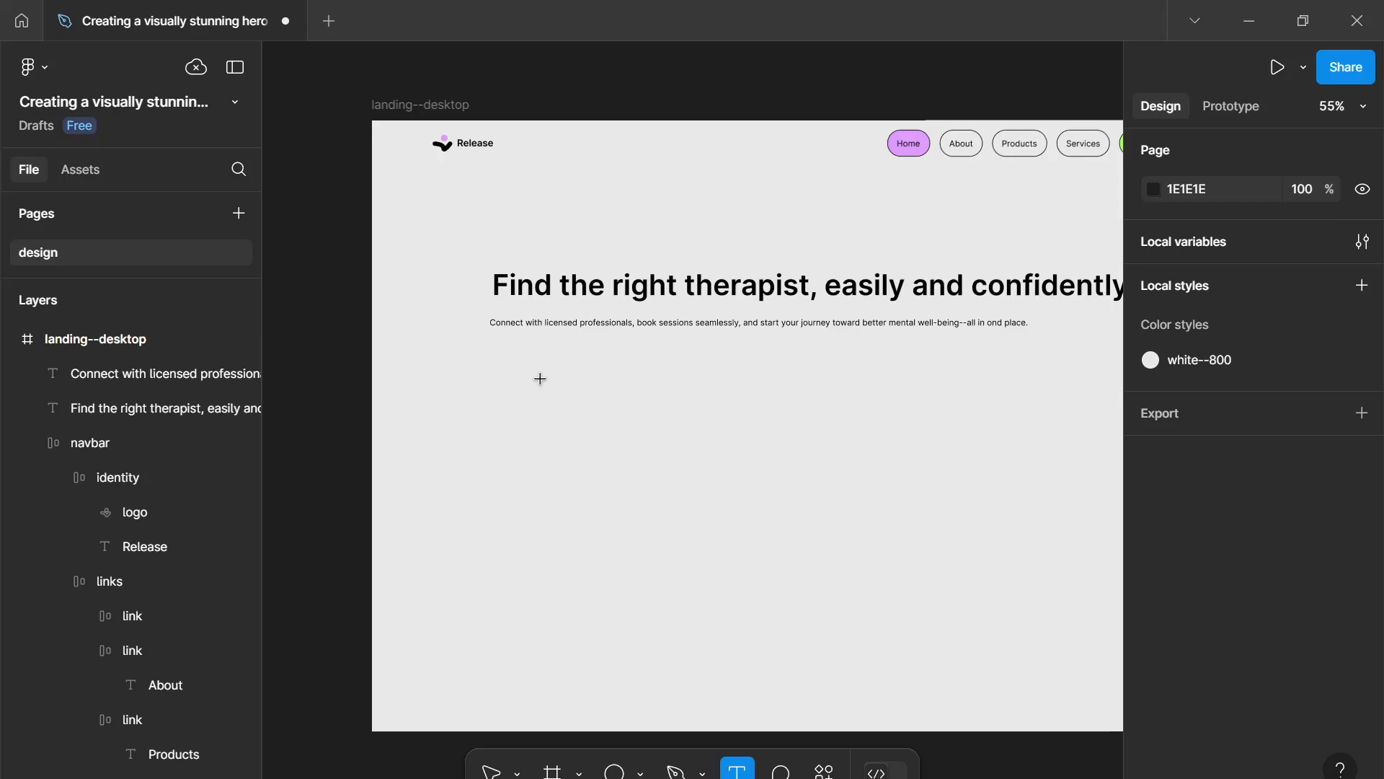
pyautogui.click(543, 382)
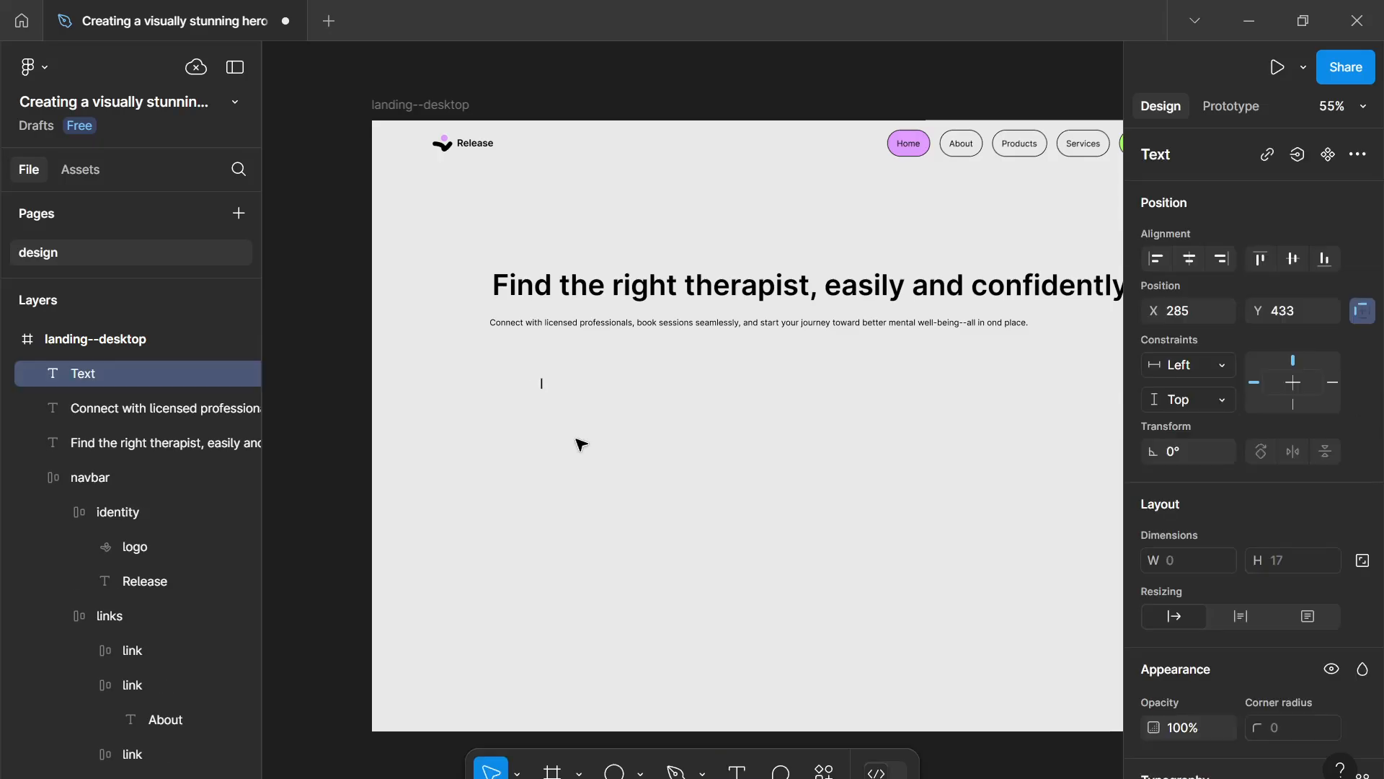
pyautogui.write('Get starte')
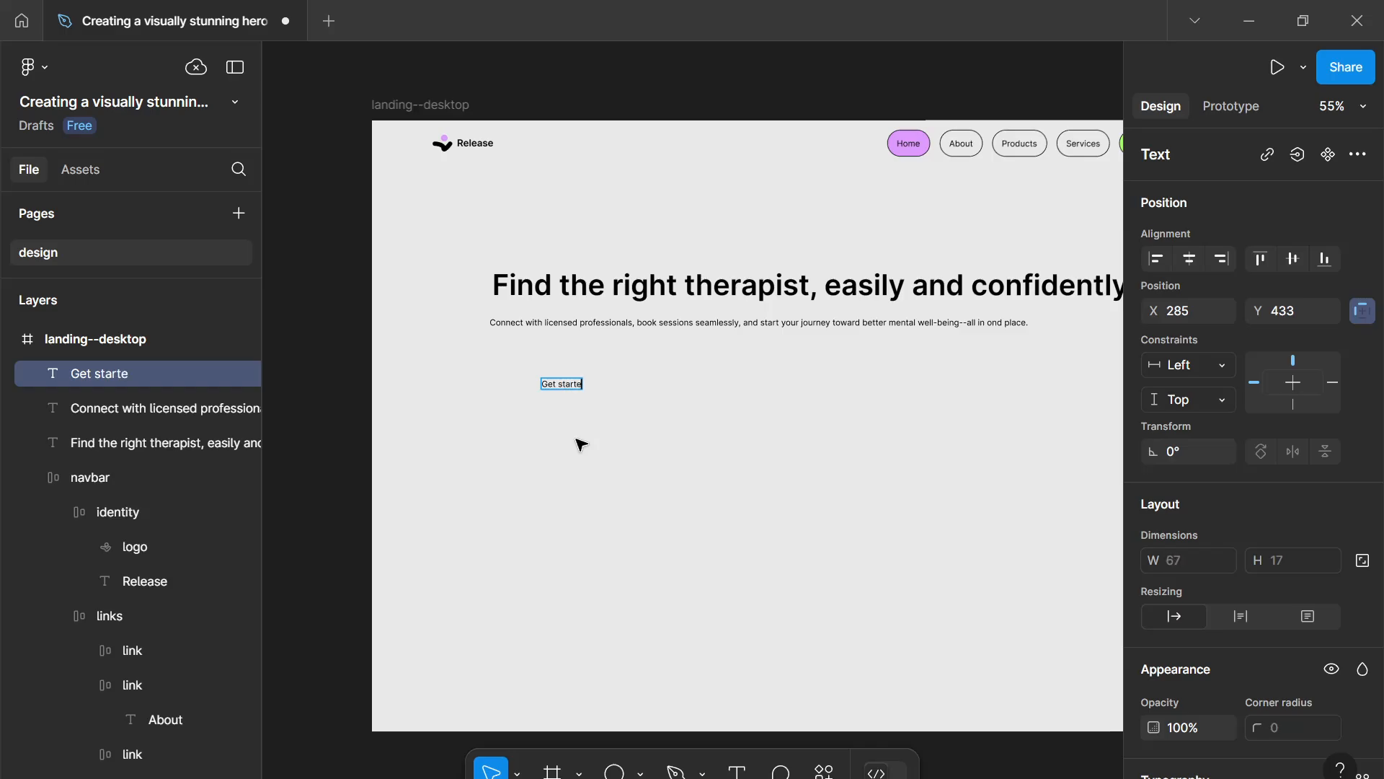
pyautogui.write('d')
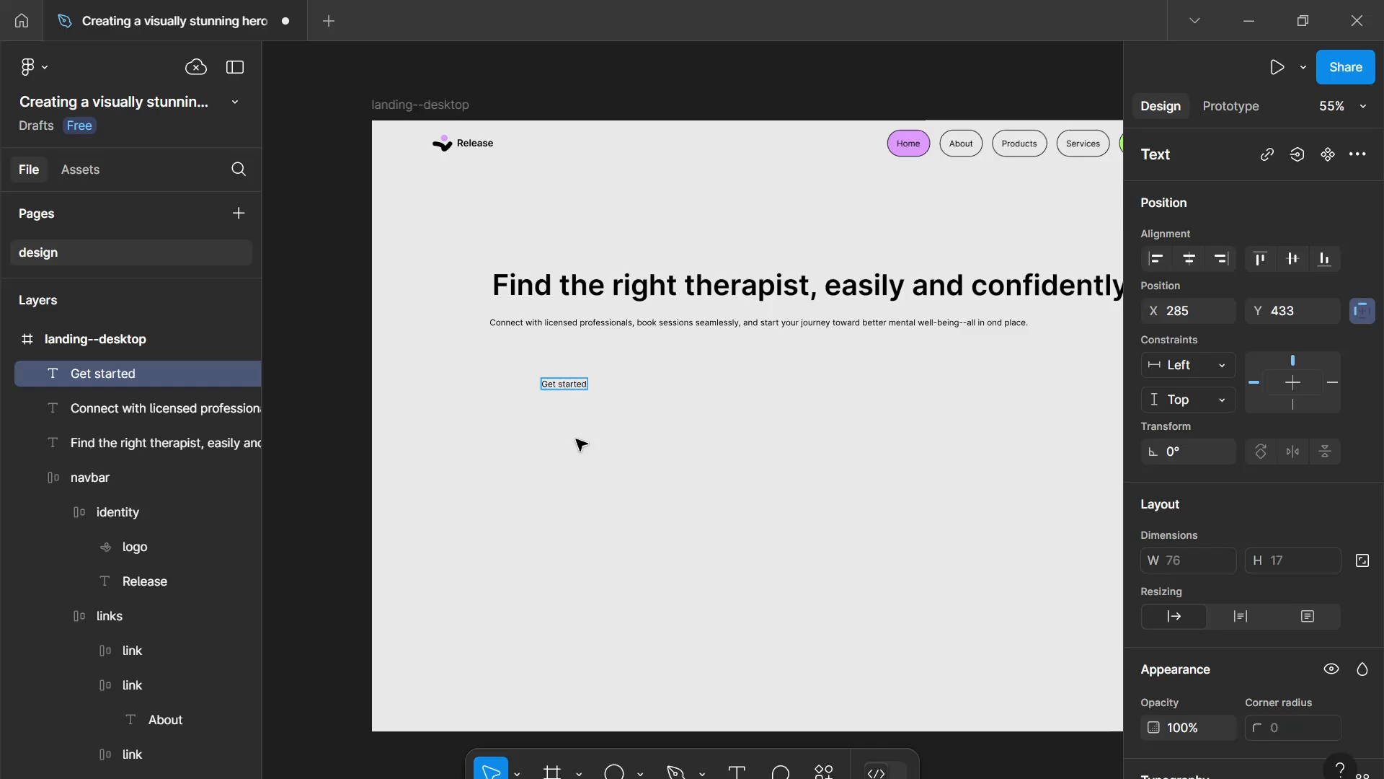
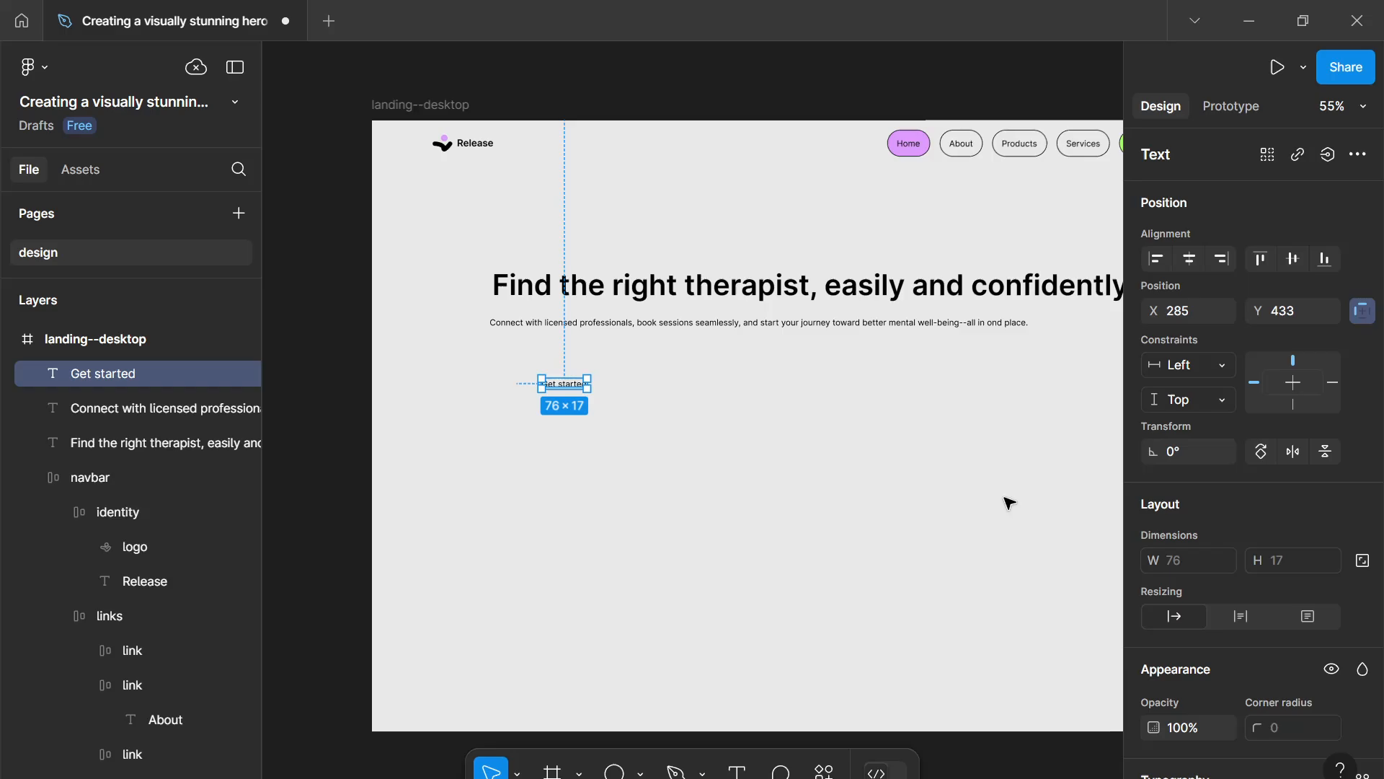
# - Set the 'Get started' text to 16 px size and Semi Bold weight
pyautogui.scroll(-5, 1152, 583)
pyautogui.click(1260, 532)
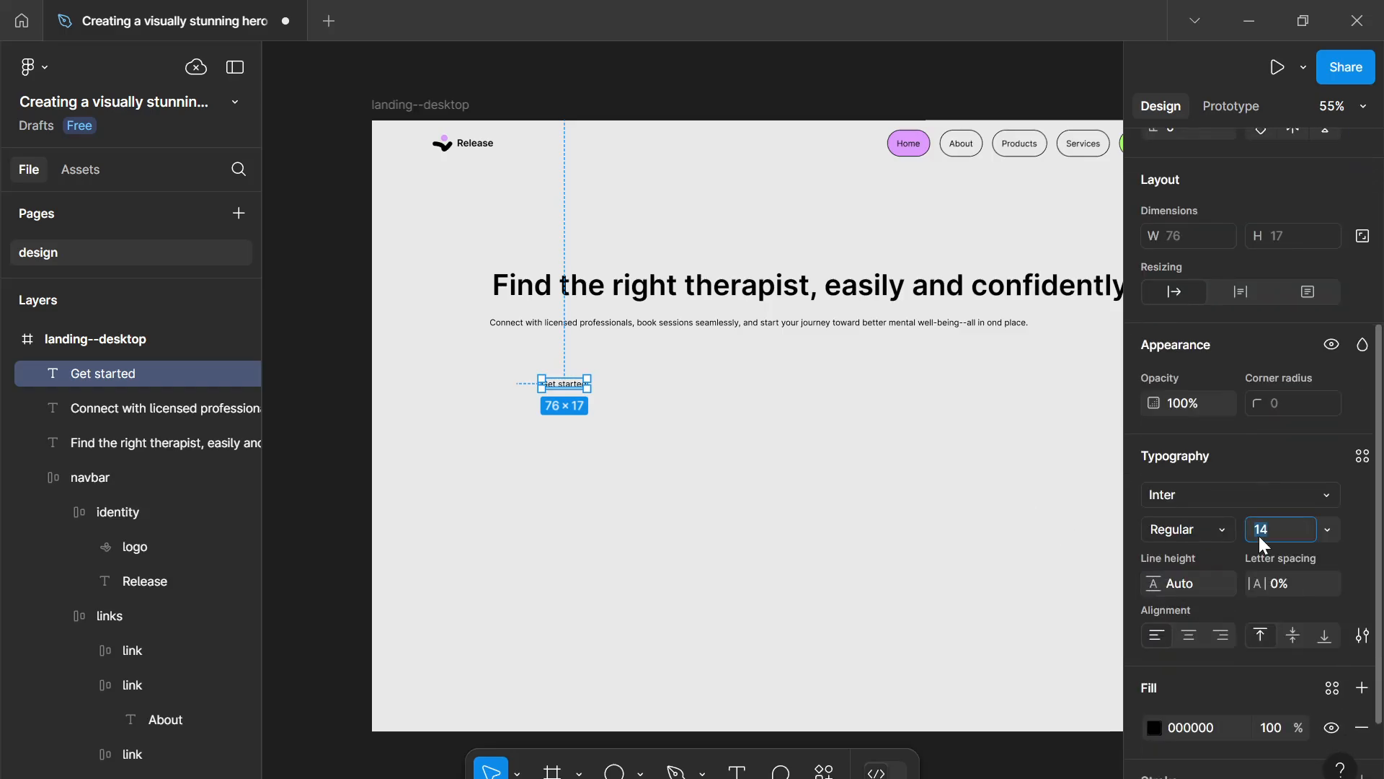
pyautogui.write('16')
pyautogui.press('Return')
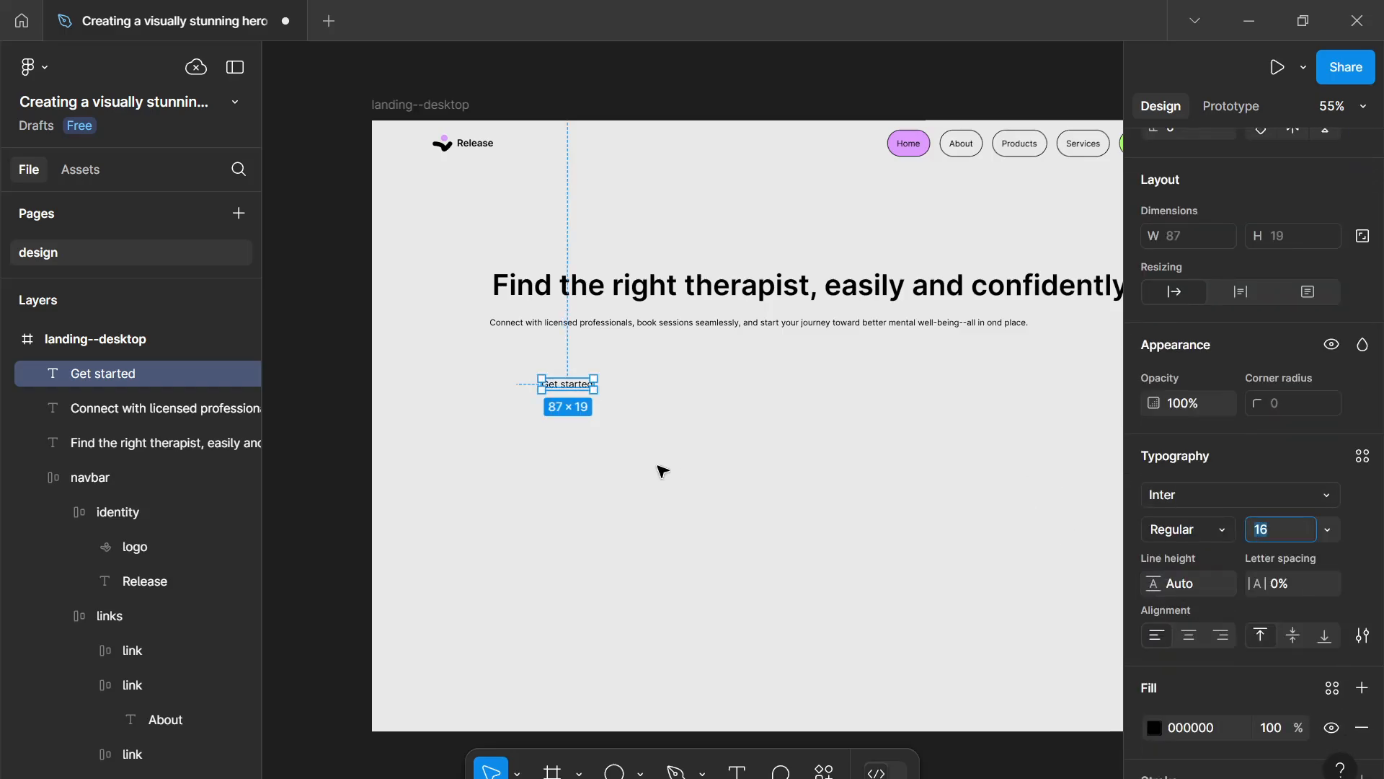
pyautogui.click(1204, 539)
pyautogui.click(1200, 362)
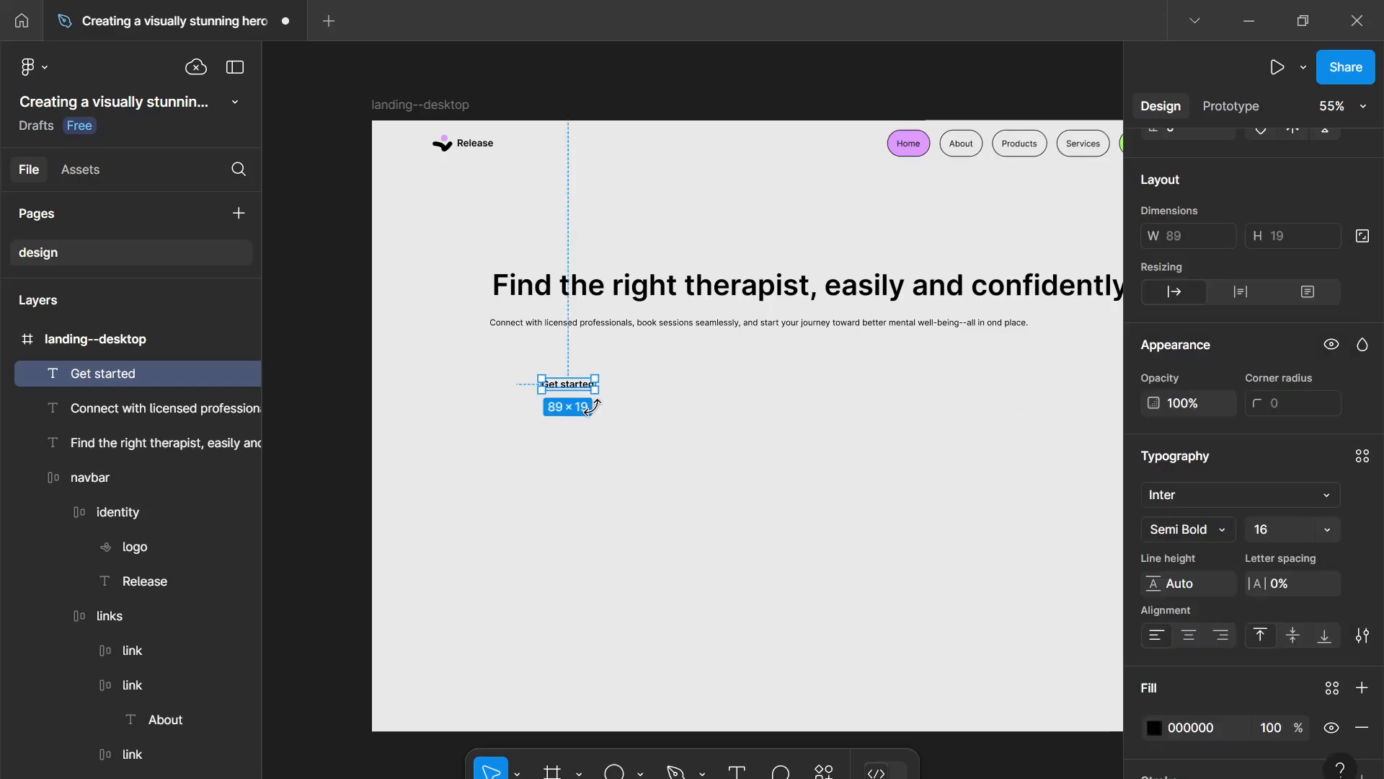
# - Draw a small polygon about 20×20 right of 'Get started' and flatten it into a vector path
pyautogui.click(704, 436)
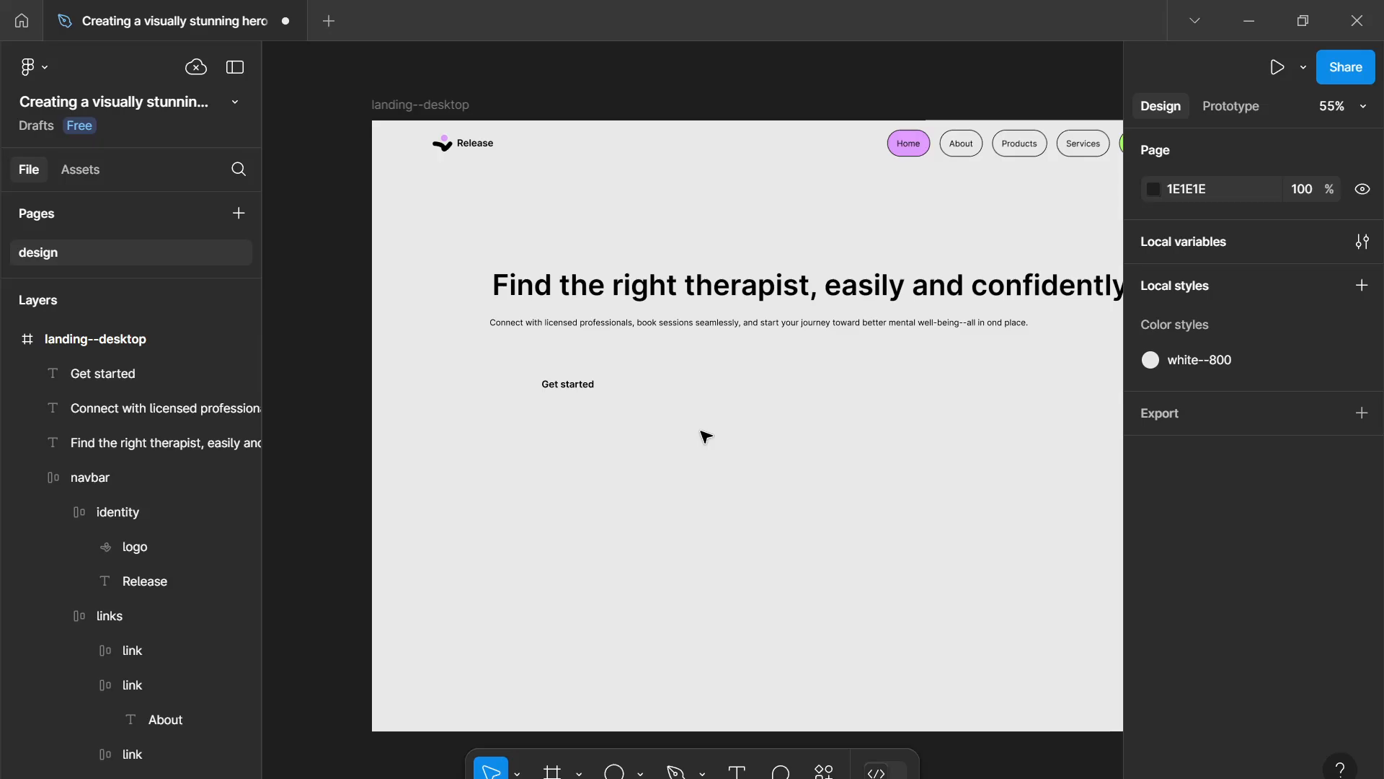
pyautogui.click(641, 772)
pyautogui.click(656, 669)
pyautogui.keyDown('ctrl'); pyautogui.scroll(5, 661, 404); pyautogui.keyUp('ctrl')
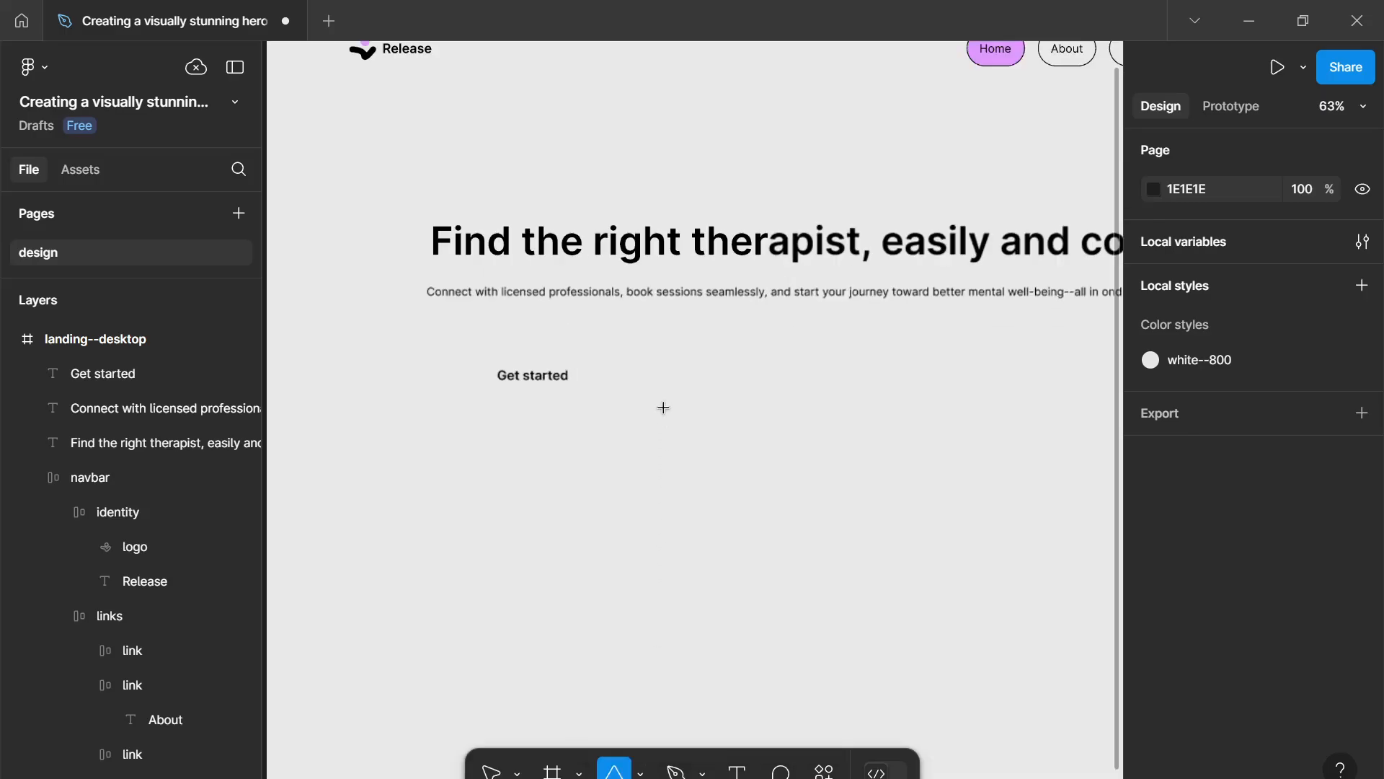
pyautogui.moveTo(522, 369); pyautogui.dragTo(548, 396)
pyautogui.rightClick(537, 387)
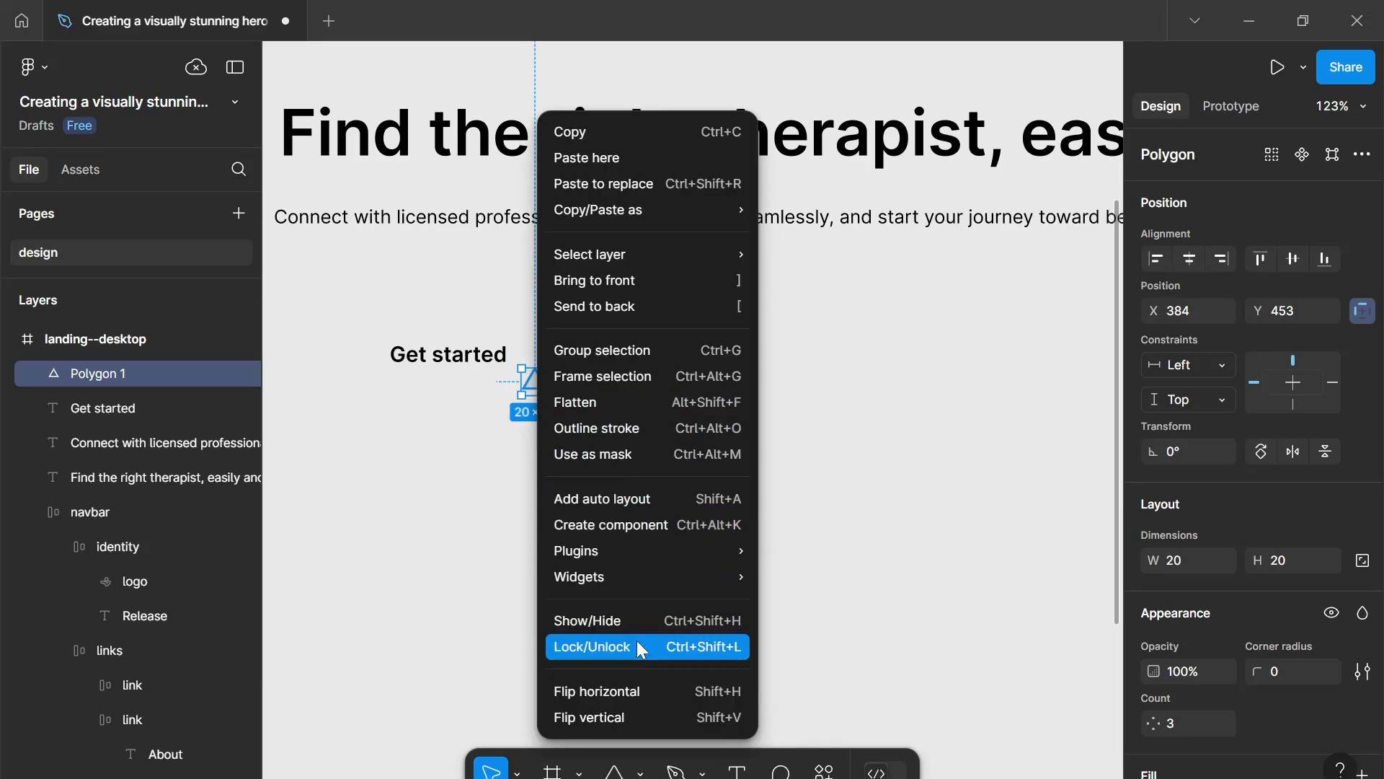
pyautogui.moveTo(620, 577)
pyautogui.click(574, 402)
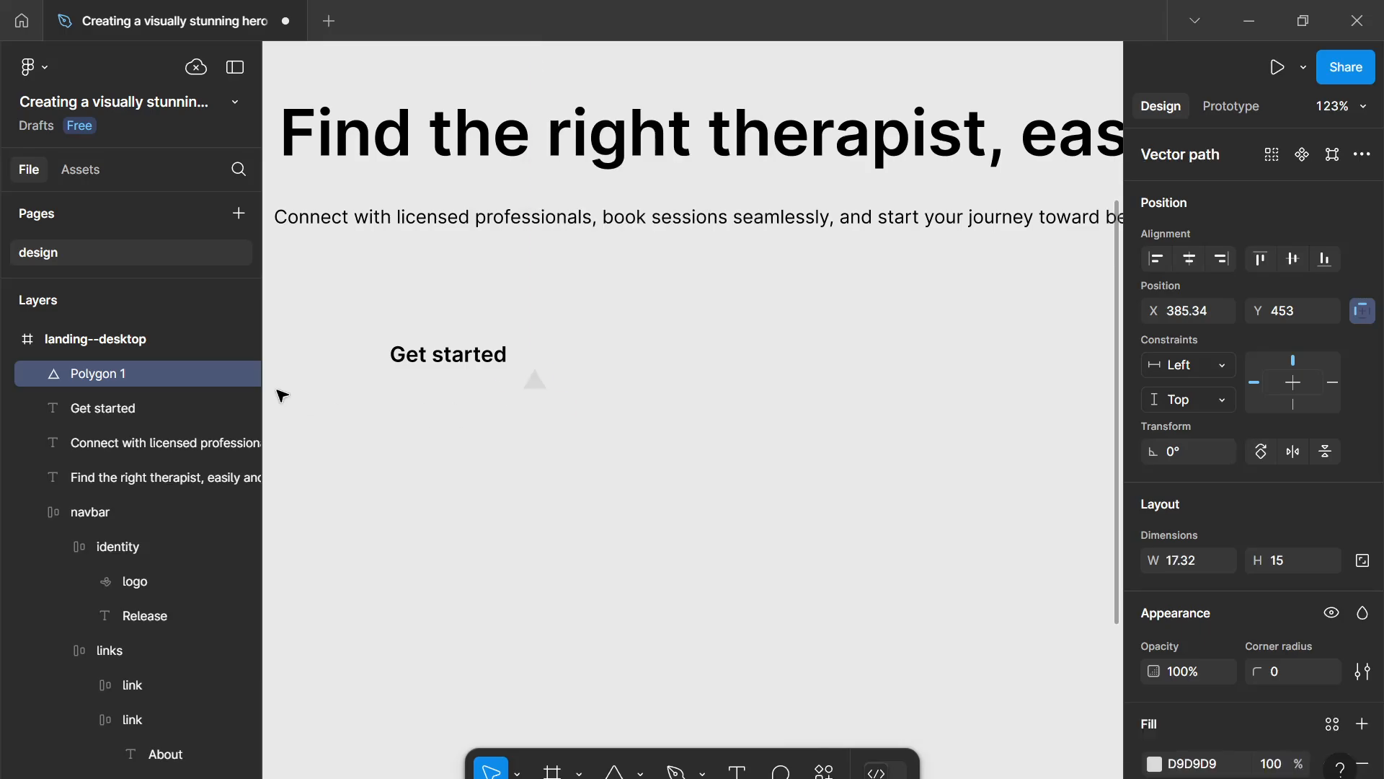
# - Rename the triangle layer "accent" and rotate it -90° so it points right
pyautogui.doubleClick(154, 369)
pyautogui.write('accent')
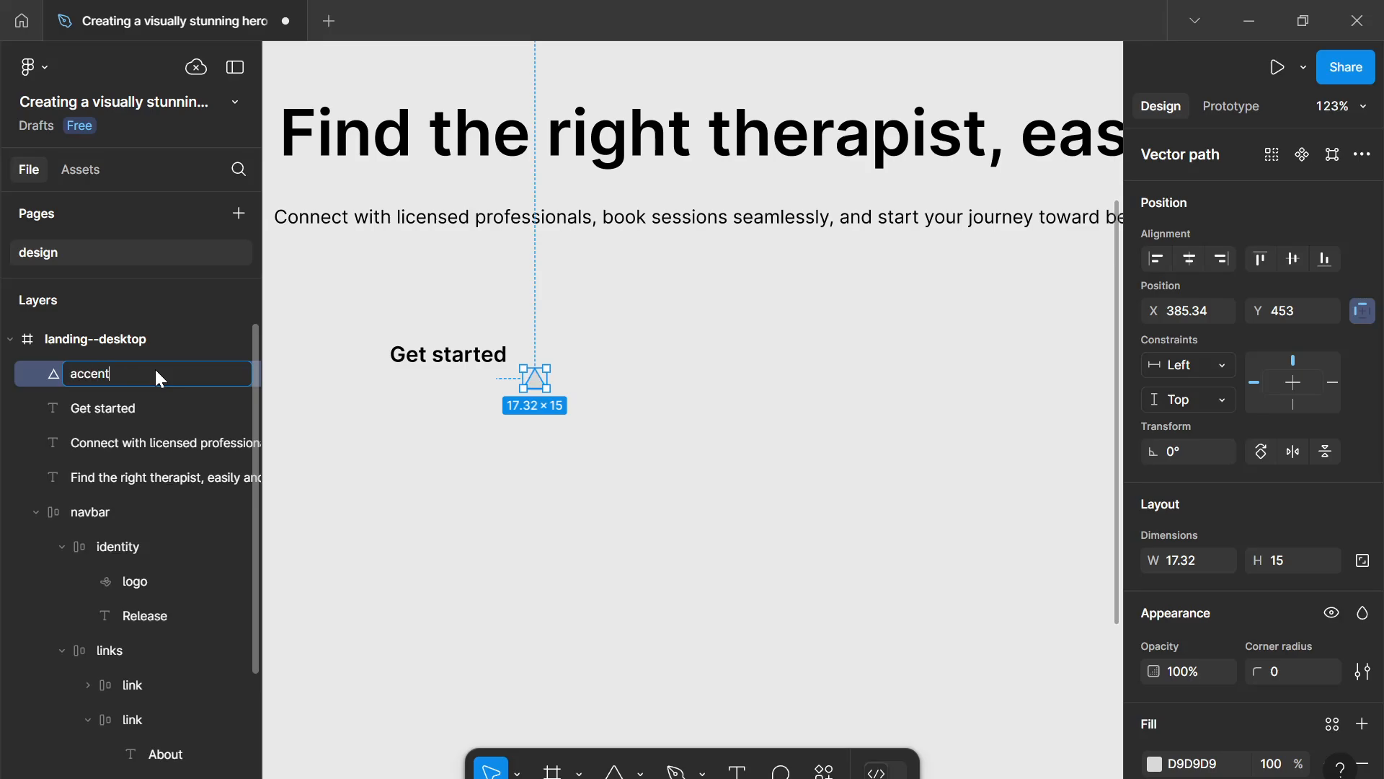
pyautogui.press('Return')
pyautogui.click(1174, 447)
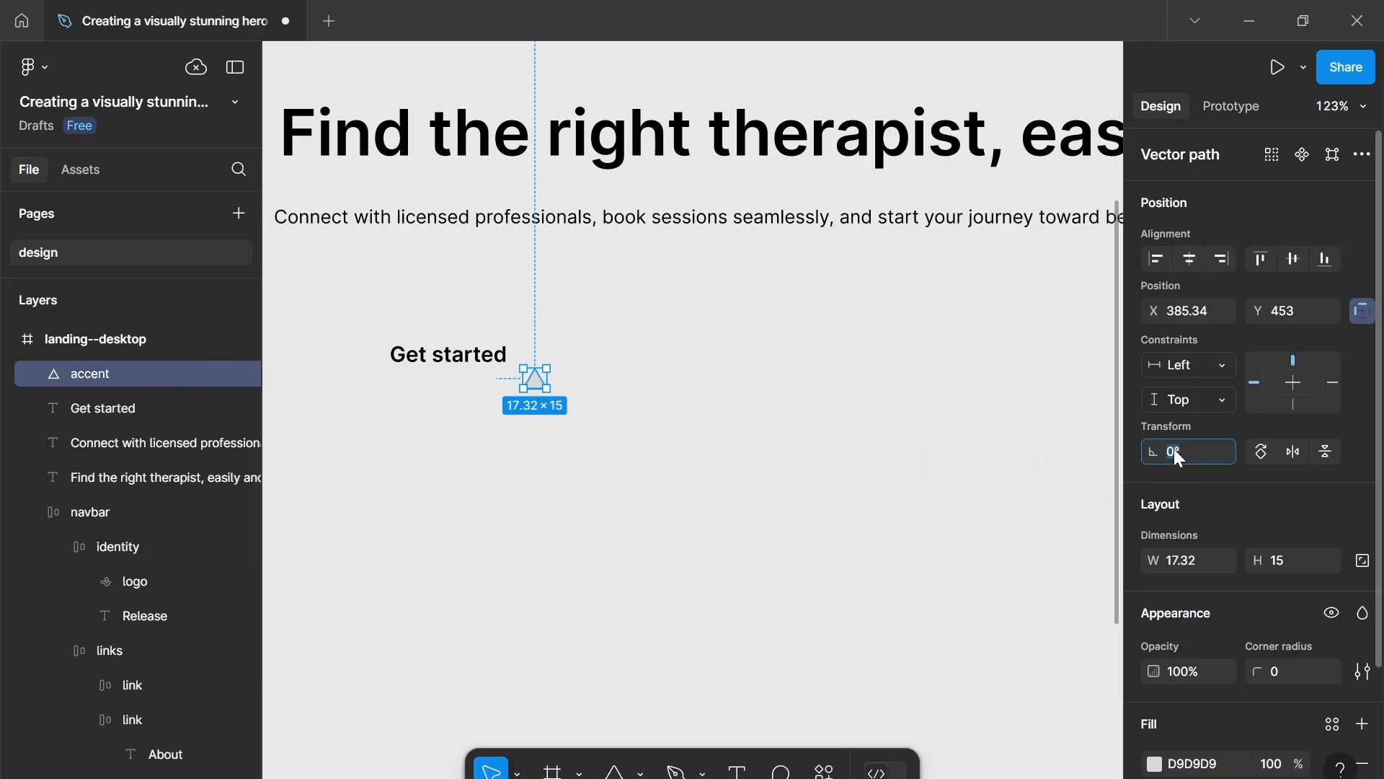
pyautogui.write('-90')
pyautogui.press('Return')
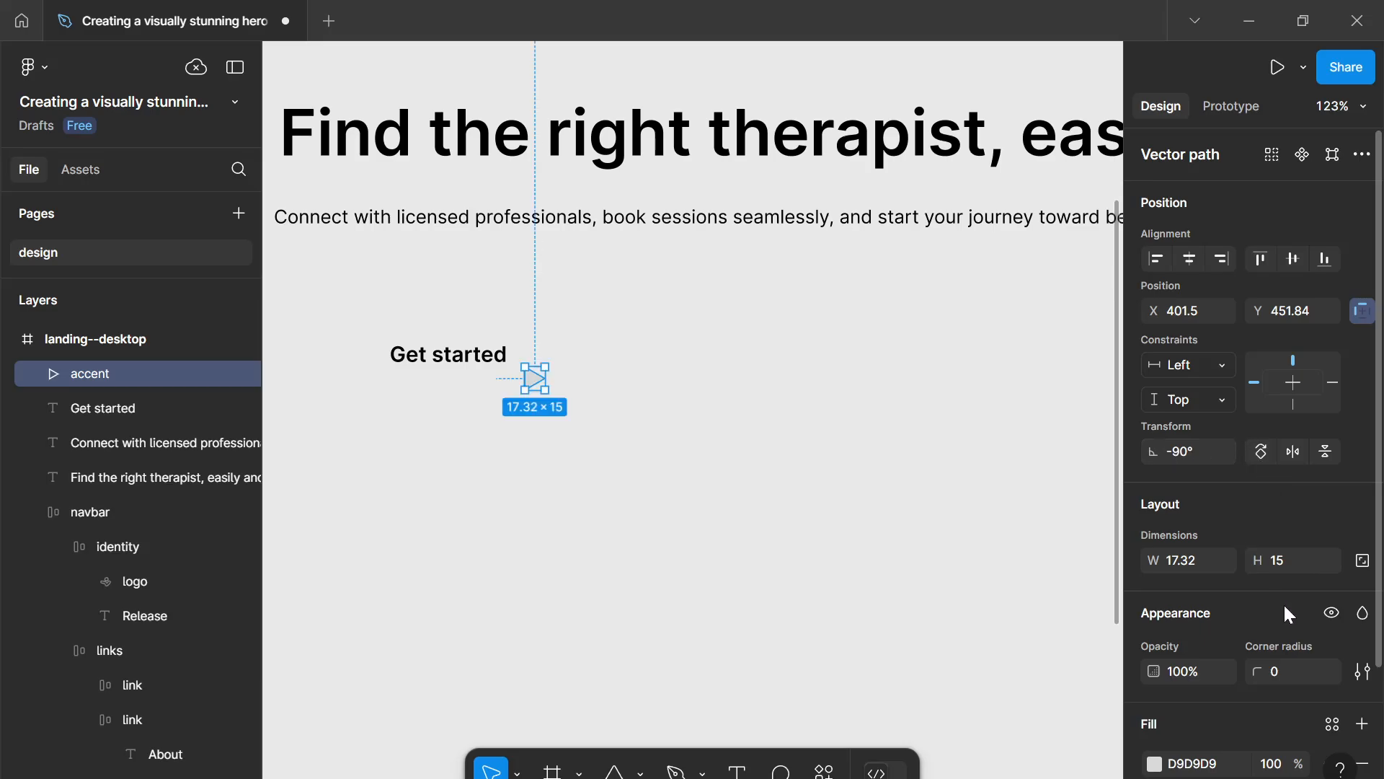
# - Give the triangle a corner radius of 2 and change its fill to black
pyautogui.click(1283, 669)
pyautogui.write('1')
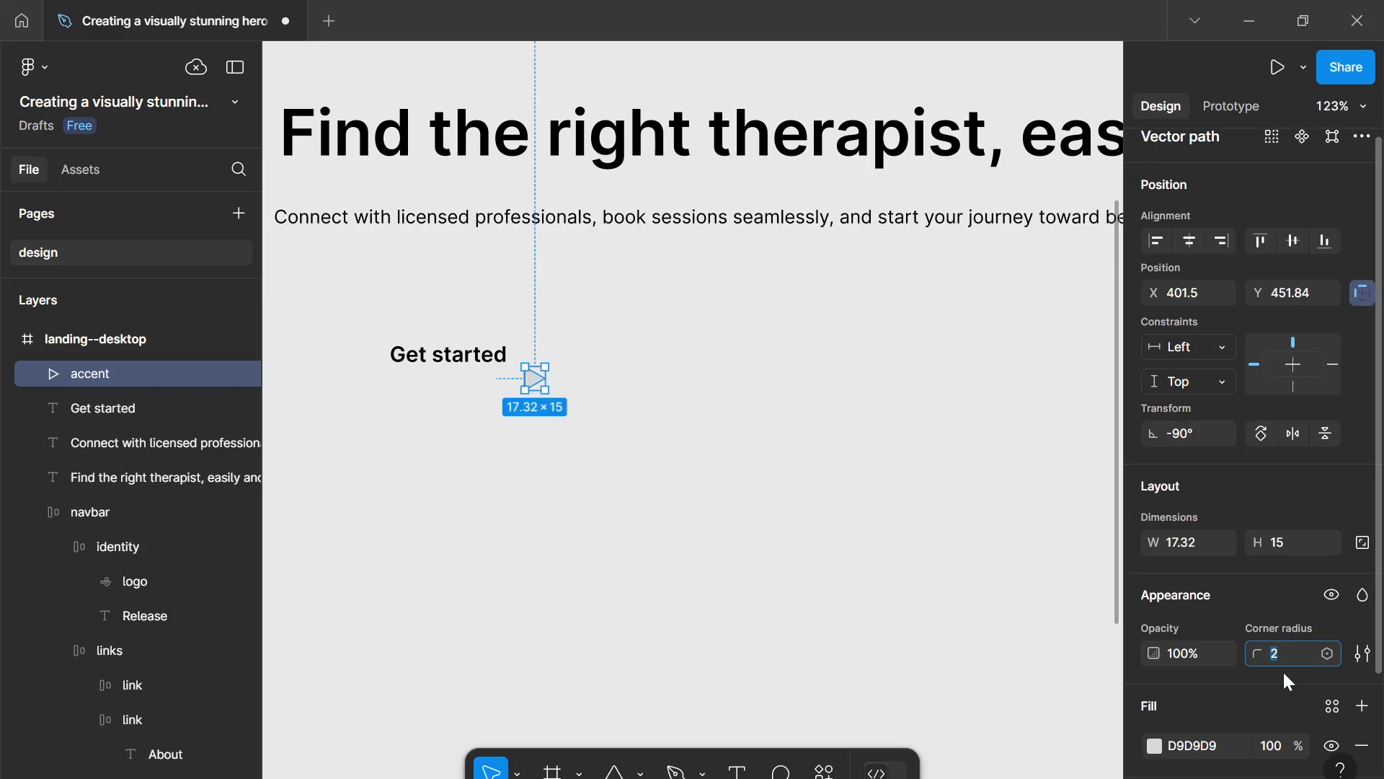
pyautogui.scroll(-3, 1283, 669)
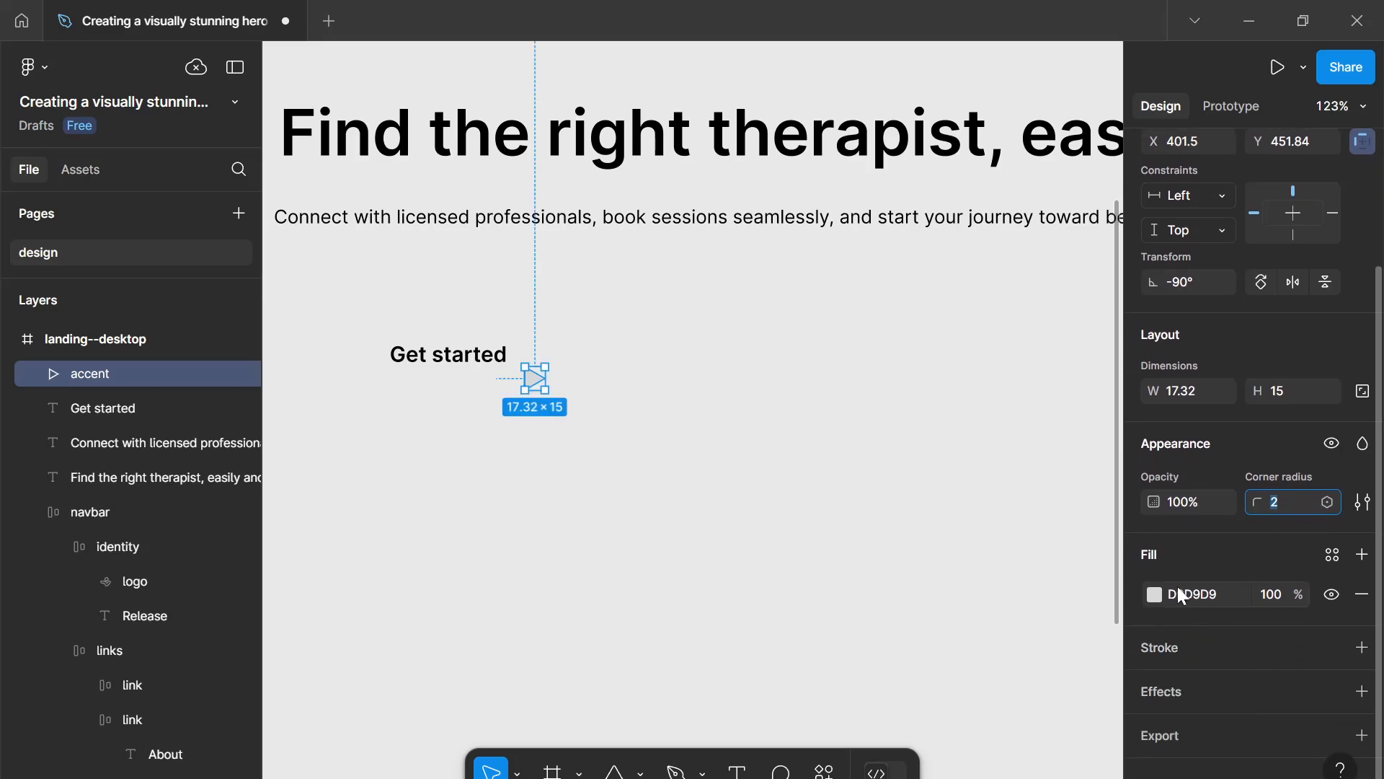
pyautogui.click(1155, 593)
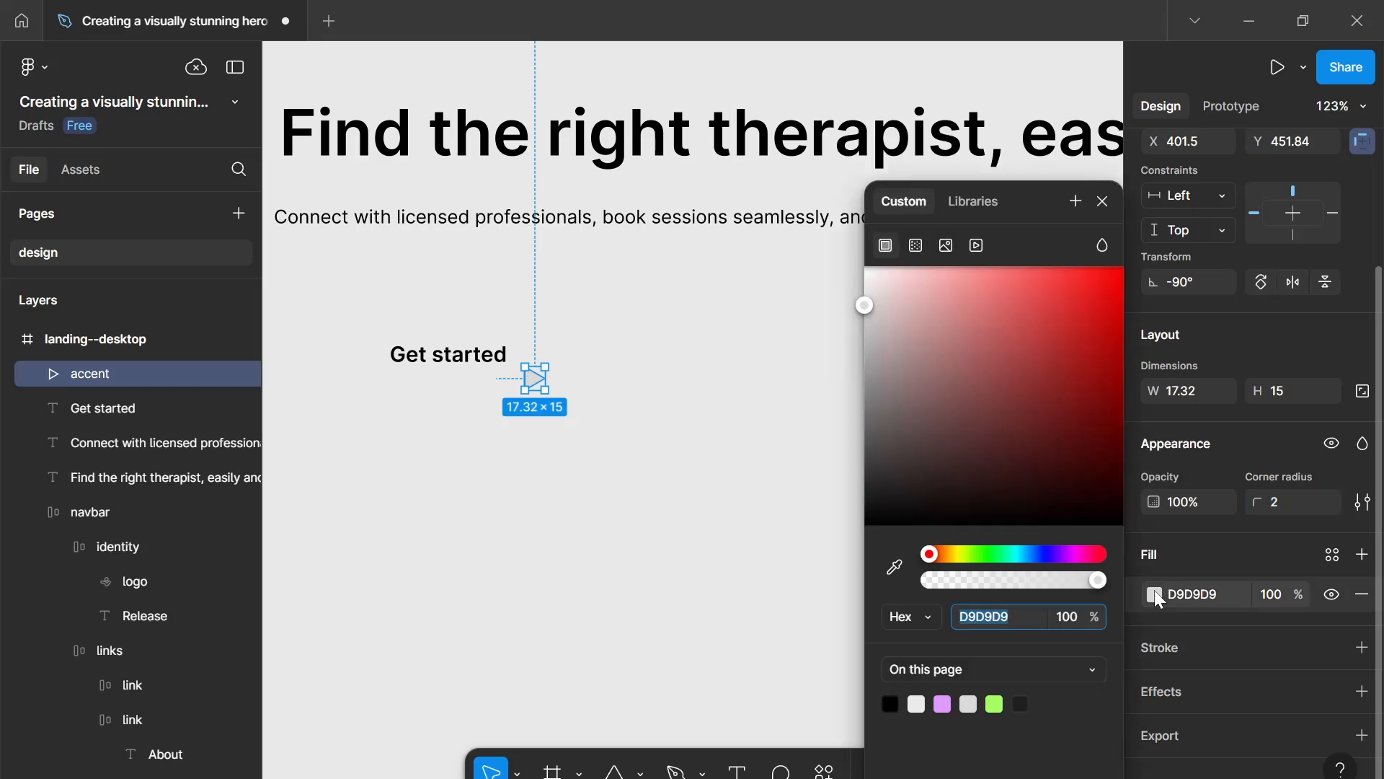
pyautogui.moveTo(1038, 457); pyautogui.dragTo(598, 596)
pyautogui.click(1103, 201)
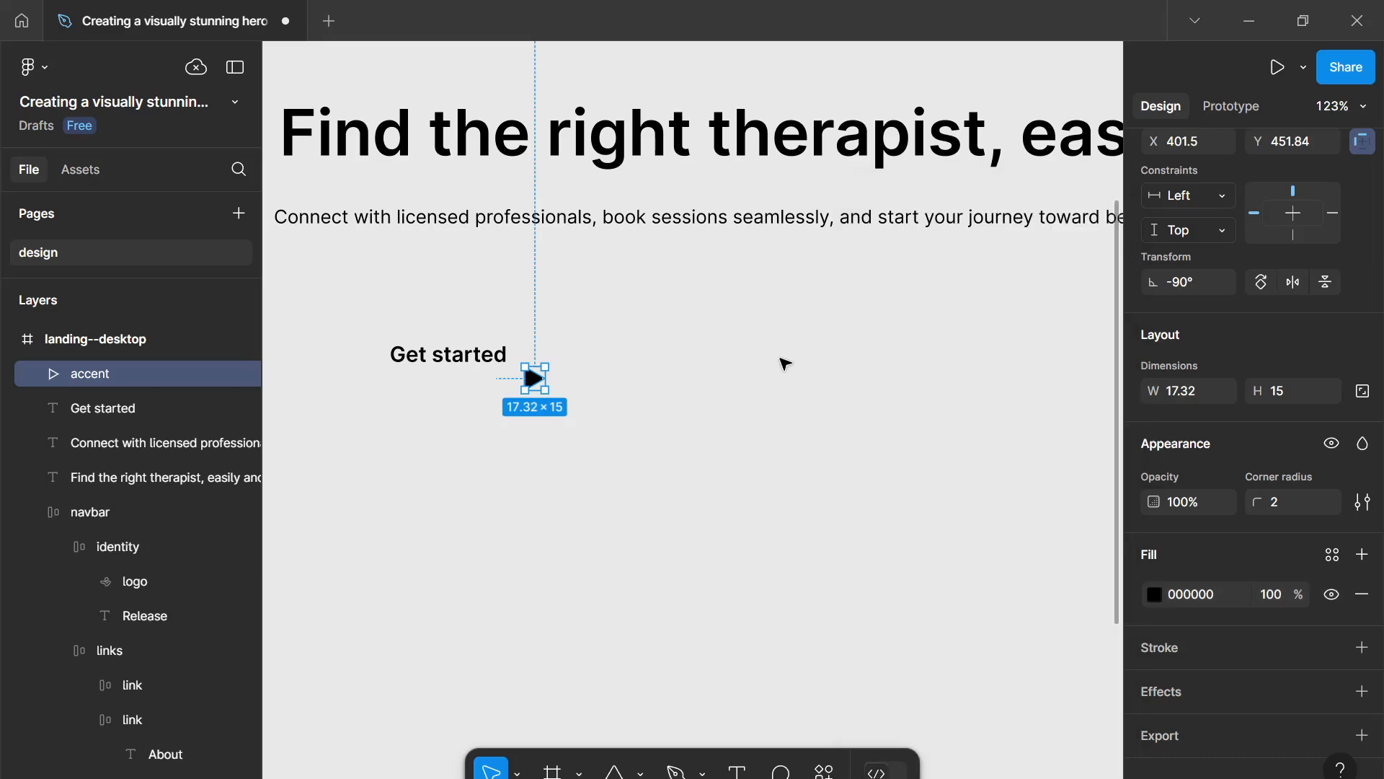
# - Apply the black--100 colour variable to the fill of the heading and paragraph
pyautogui.moveTo(782, 361); pyautogui.dragTo(715, 131)
pyautogui.scroll(-5, 1230, 692)
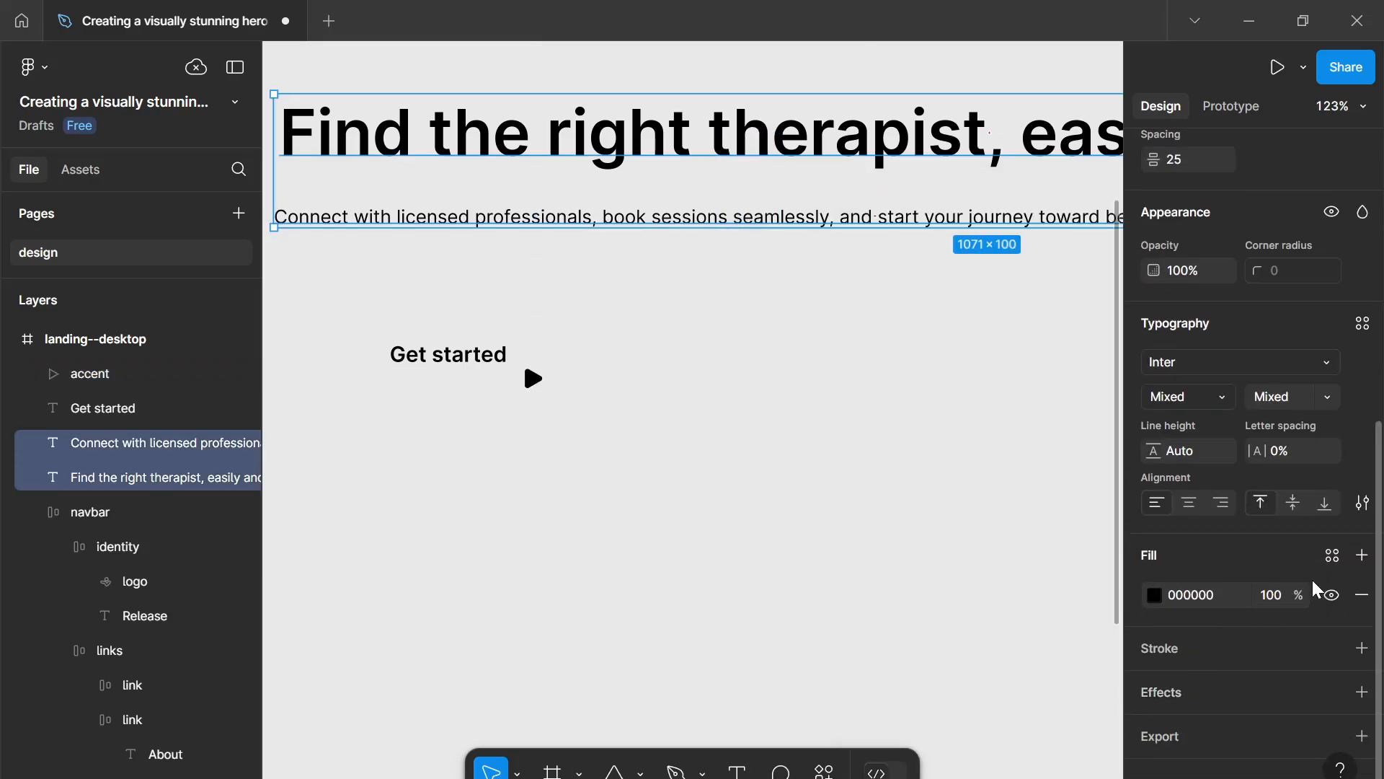
pyautogui.click(1332, 556)
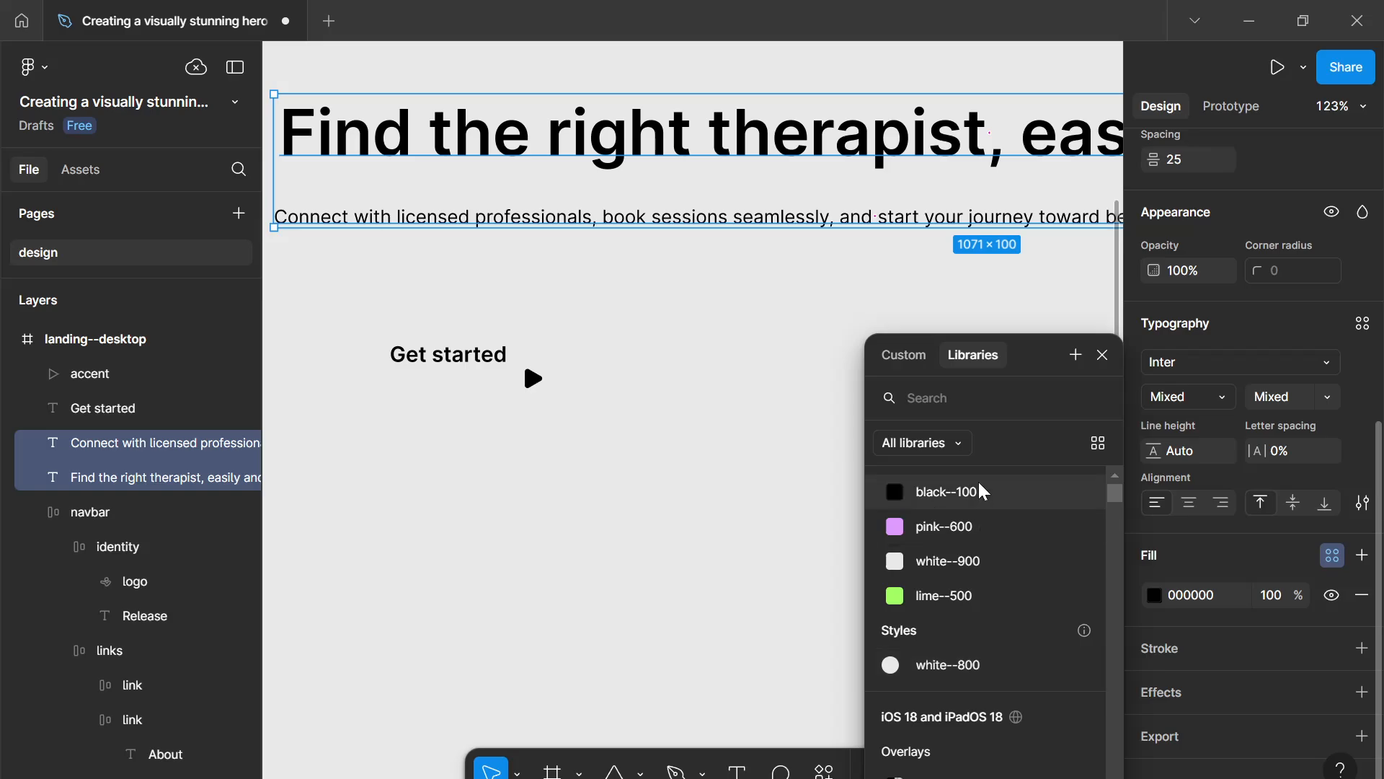
pyautogui.click(984, 490)
# - Move the triangle up level with 'Get started' and resize it proportionally to 14 px high
pyautogui.click(508, 382)
pyautogui.moveTo(534, 378); pyautogui.dragTo(534, 361)
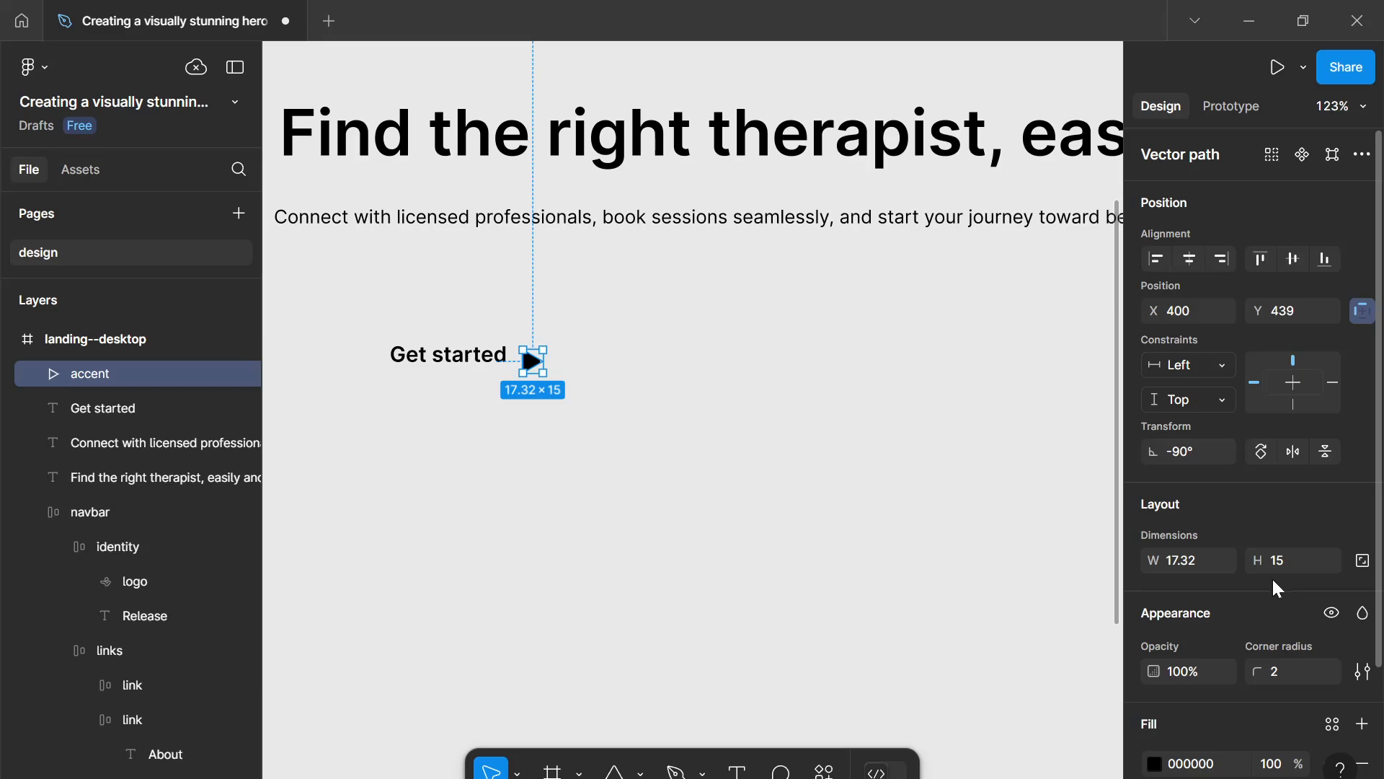
pyautogui.click(1362, 562)
pyautogui.click(1287, 570)
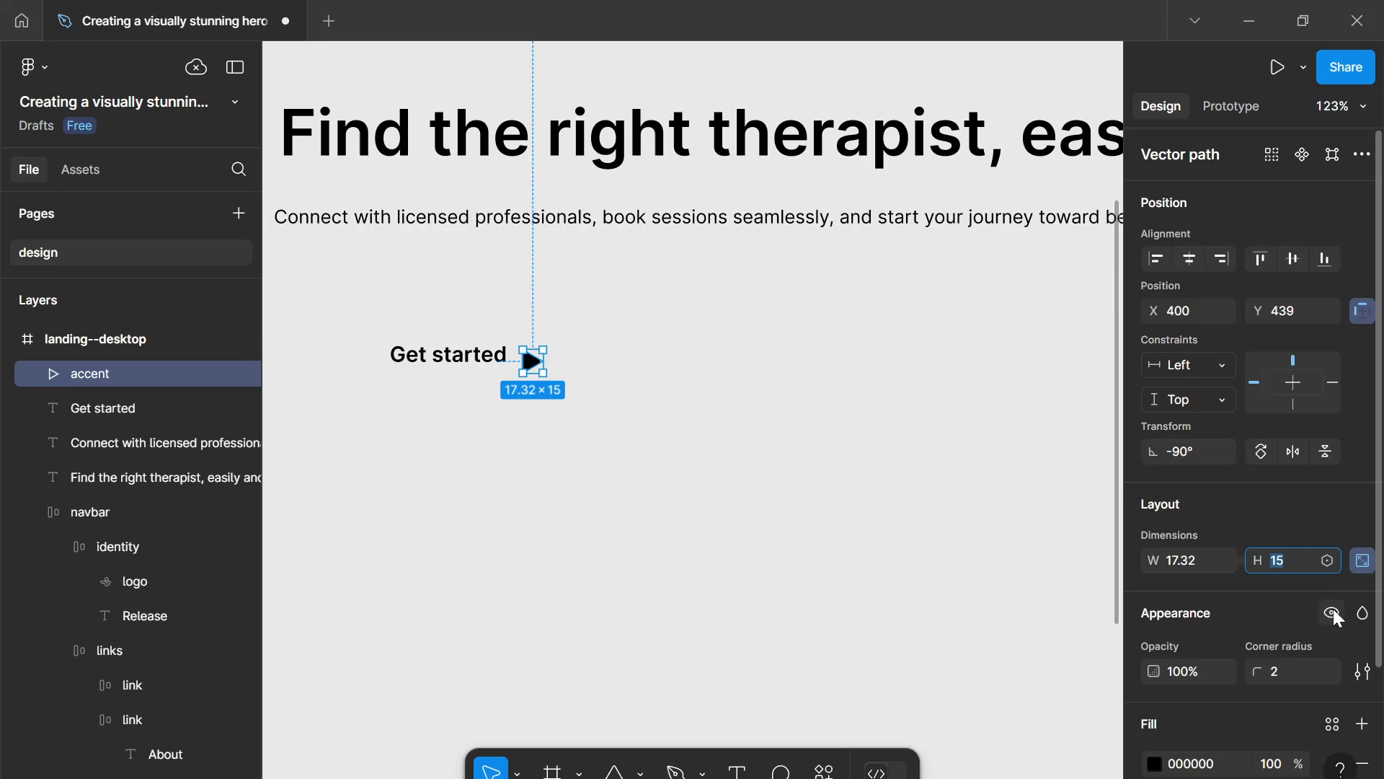
pyautogui.write('14')
pyautogui.press('Return')
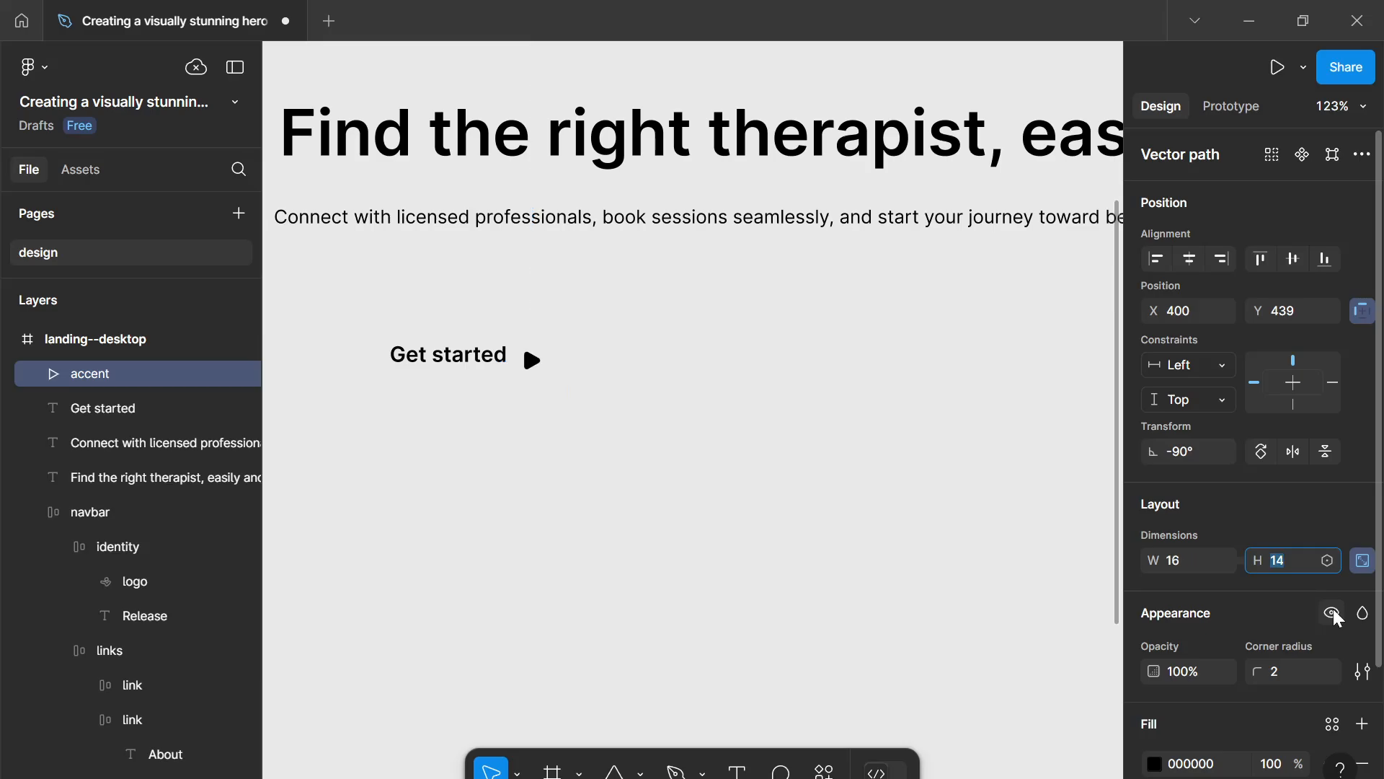
# - Wrap 'Get started' and the triangle in an auto layout frame and name it "primary"
pyautogui.click(794, 469)
pyautogui.moveTo(706, 442); pyautogui.dragTo(427, 312)
pyautogui.hotkey('shift', 'a')
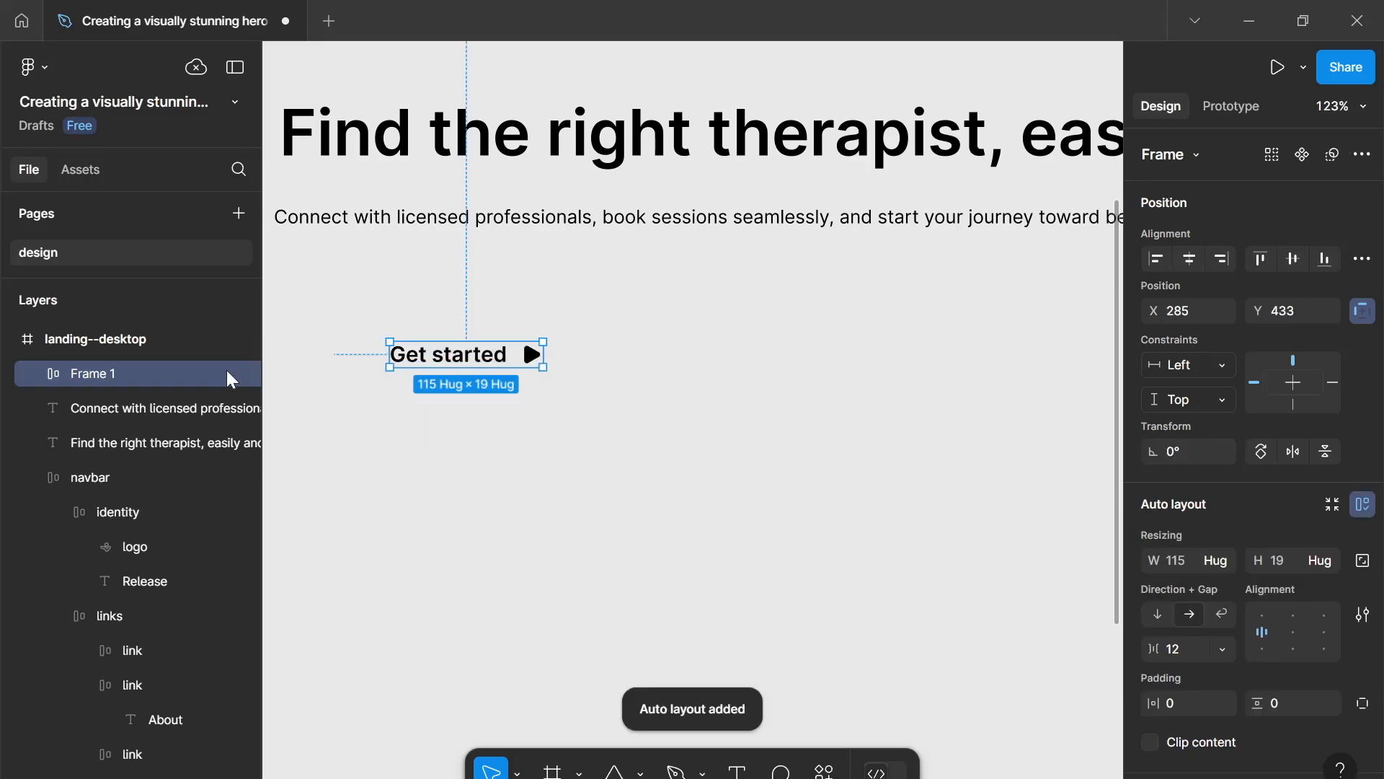
pyautogui.doubleClick(112, 373)
pyautogui.write('primary')
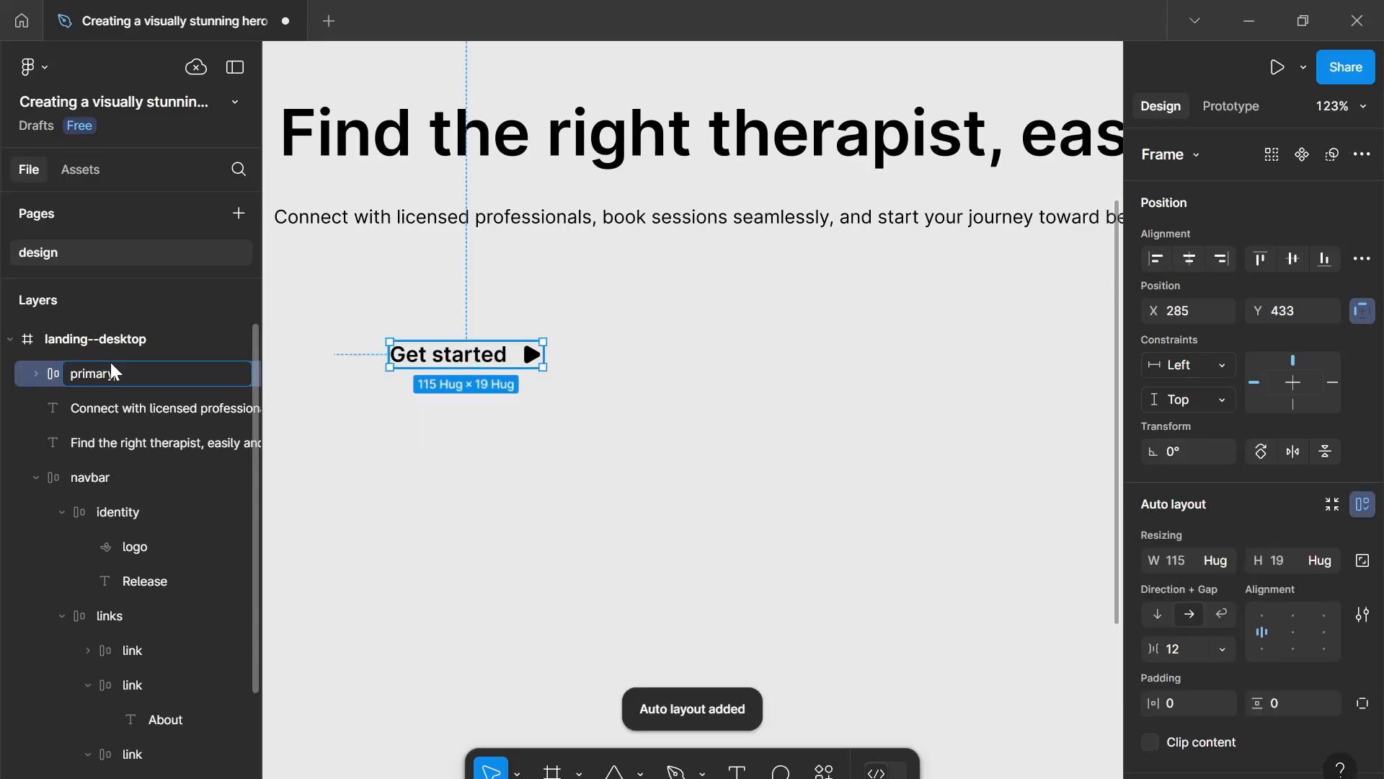
pyautogui.press('Return')
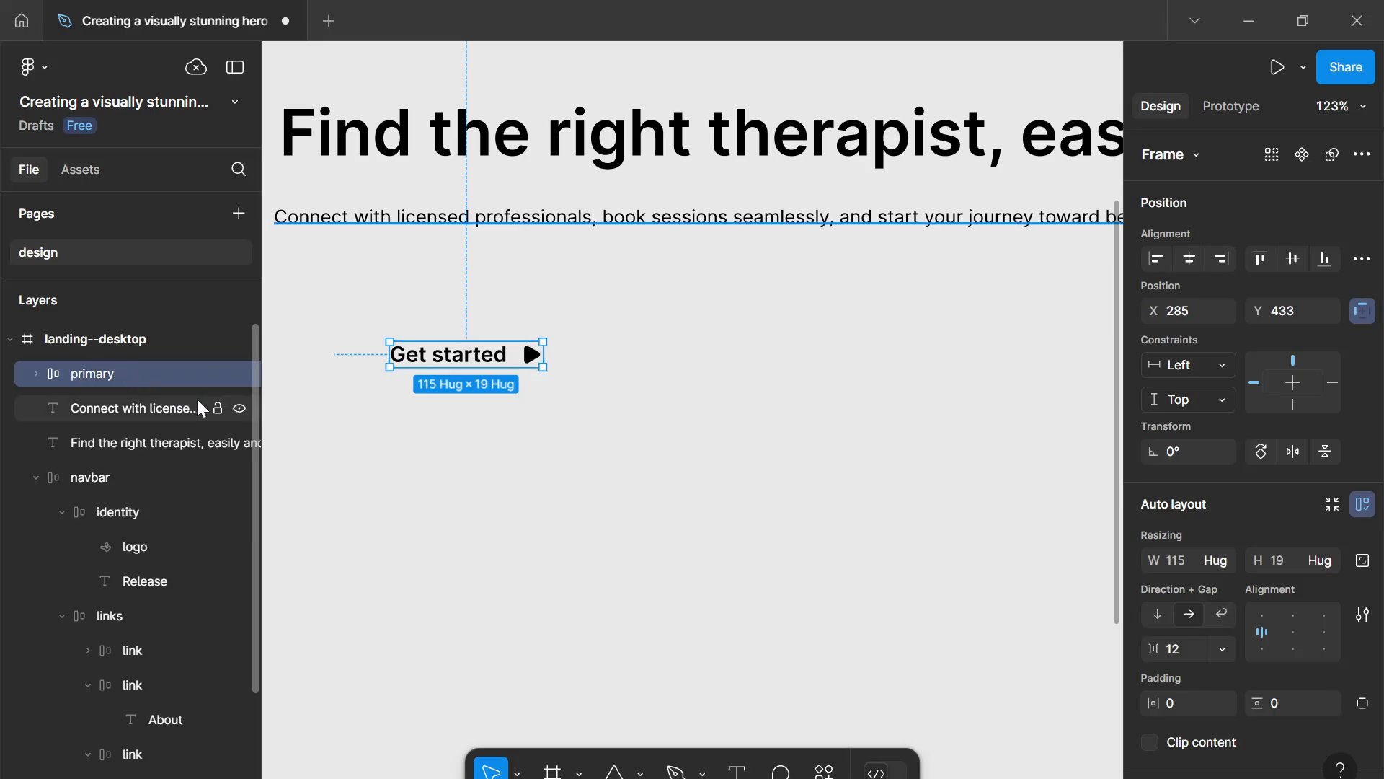
pyautogui.click(507, 383)
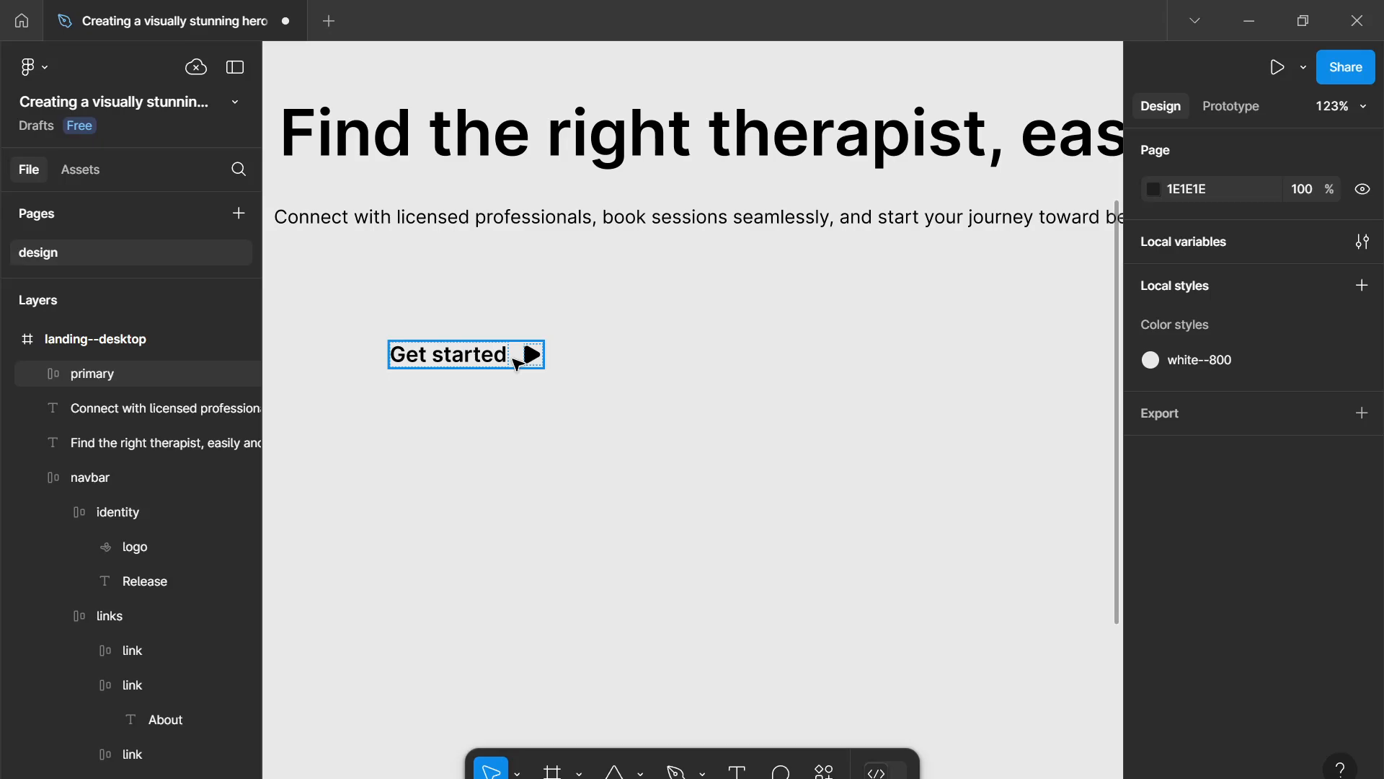
pyautogui.click(516, 364)
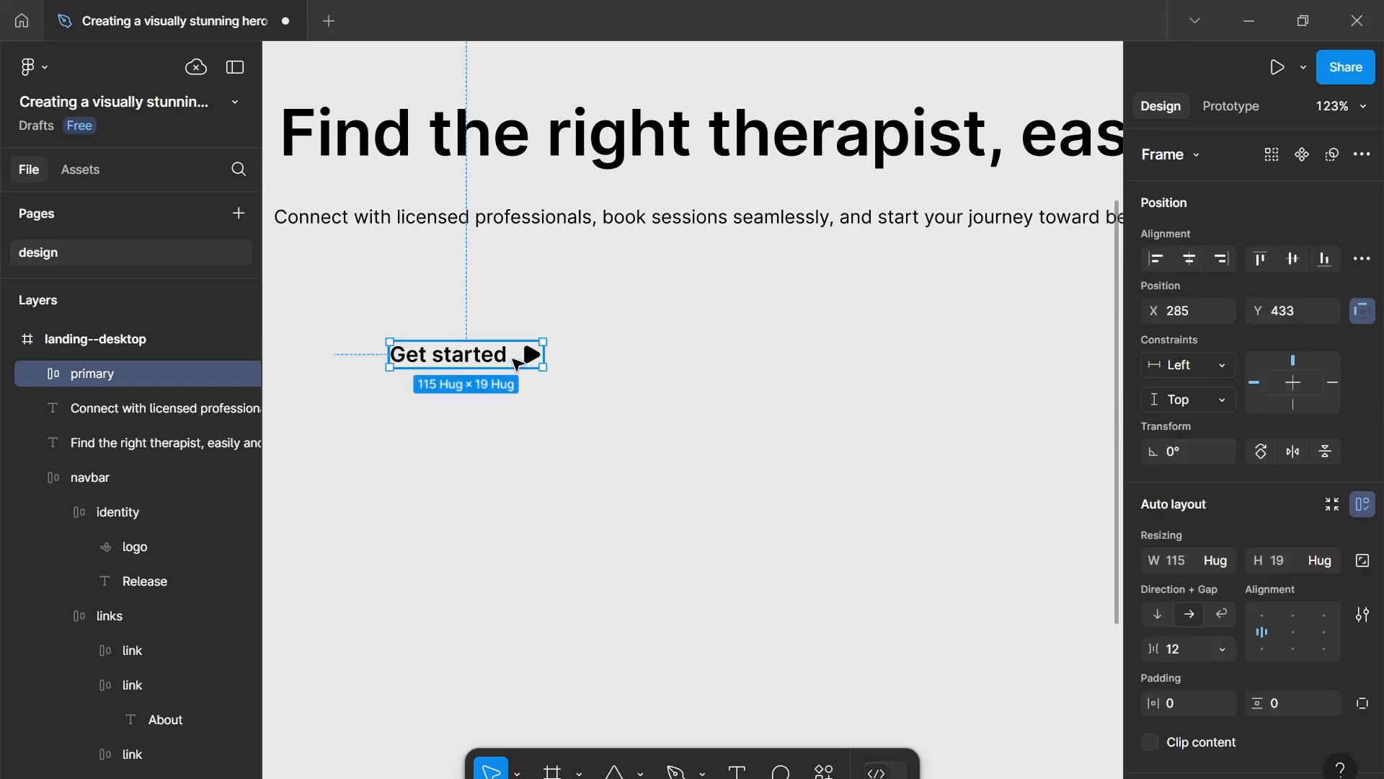
pyautogui.moveTo(388, 302); pyautogui.dragTo(584, 389)
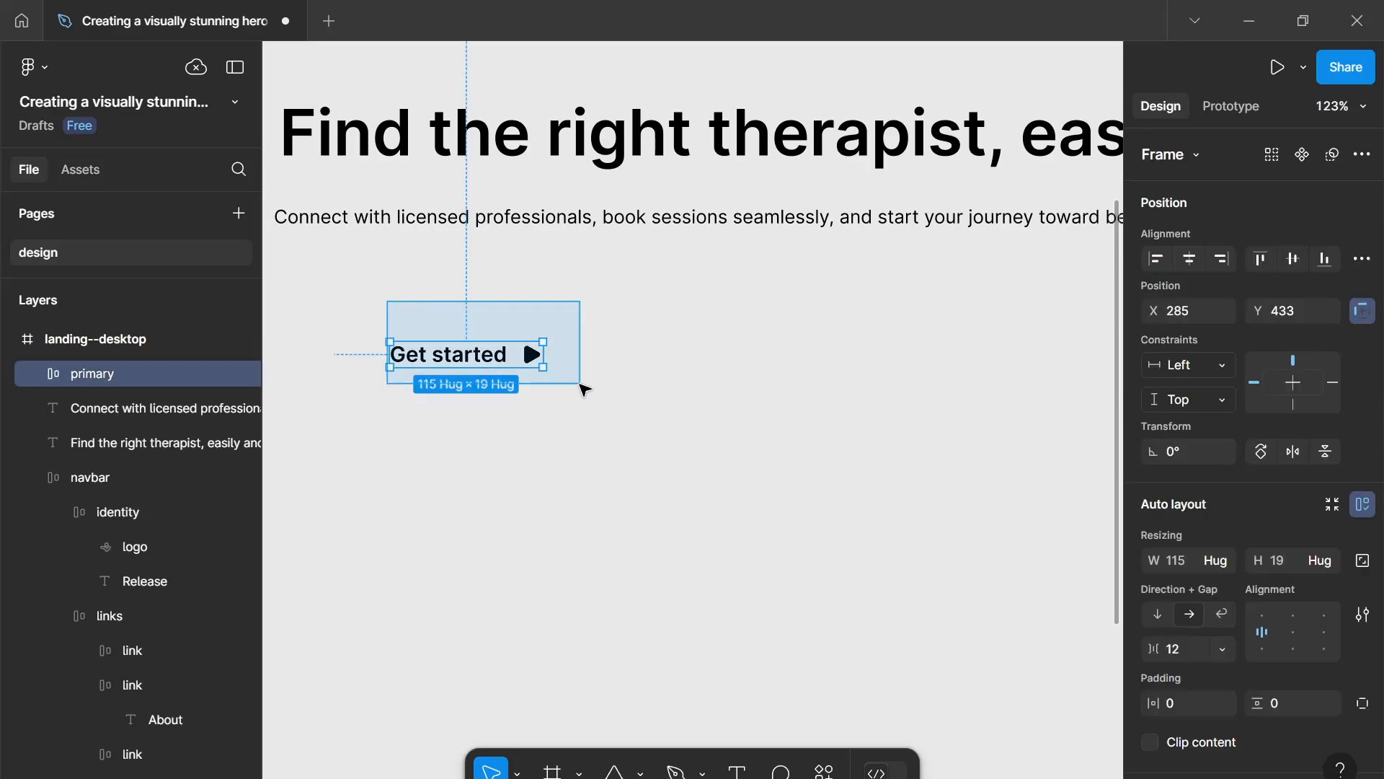
pyautogui.click(584, 389)
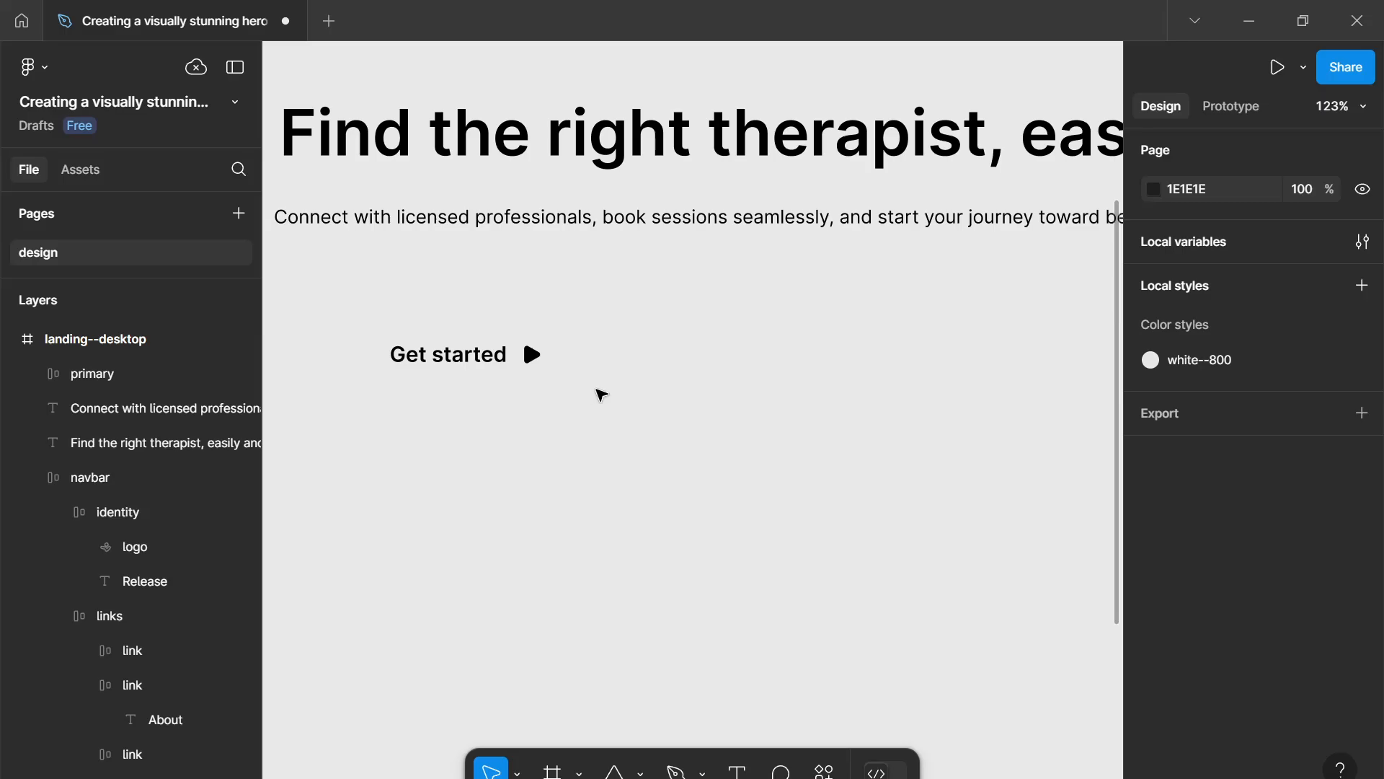
pyautogui.moveTo(597, 391); pyautogui.dragTo(604, 395)
pyautogui.scroll(1, 606, 395)
pyautogui.moveTo(507, 370); pyautogui.dragTo(548, 380)
pyautogui.scroll(-3, 1209, 470)
pyautogui.click(1186, 433)
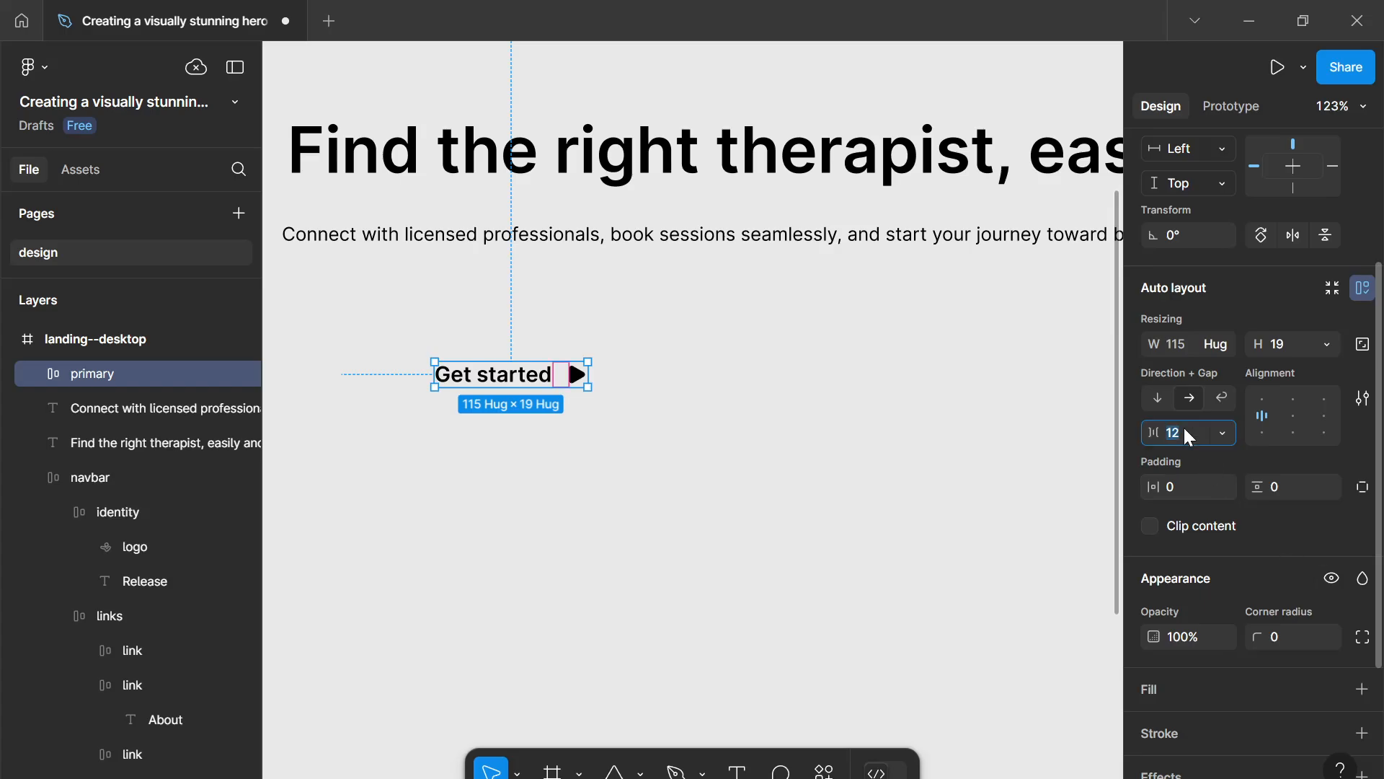
pyautogui.press('Down')
pyautogui.press('Down')
pyautogui.press('Down')
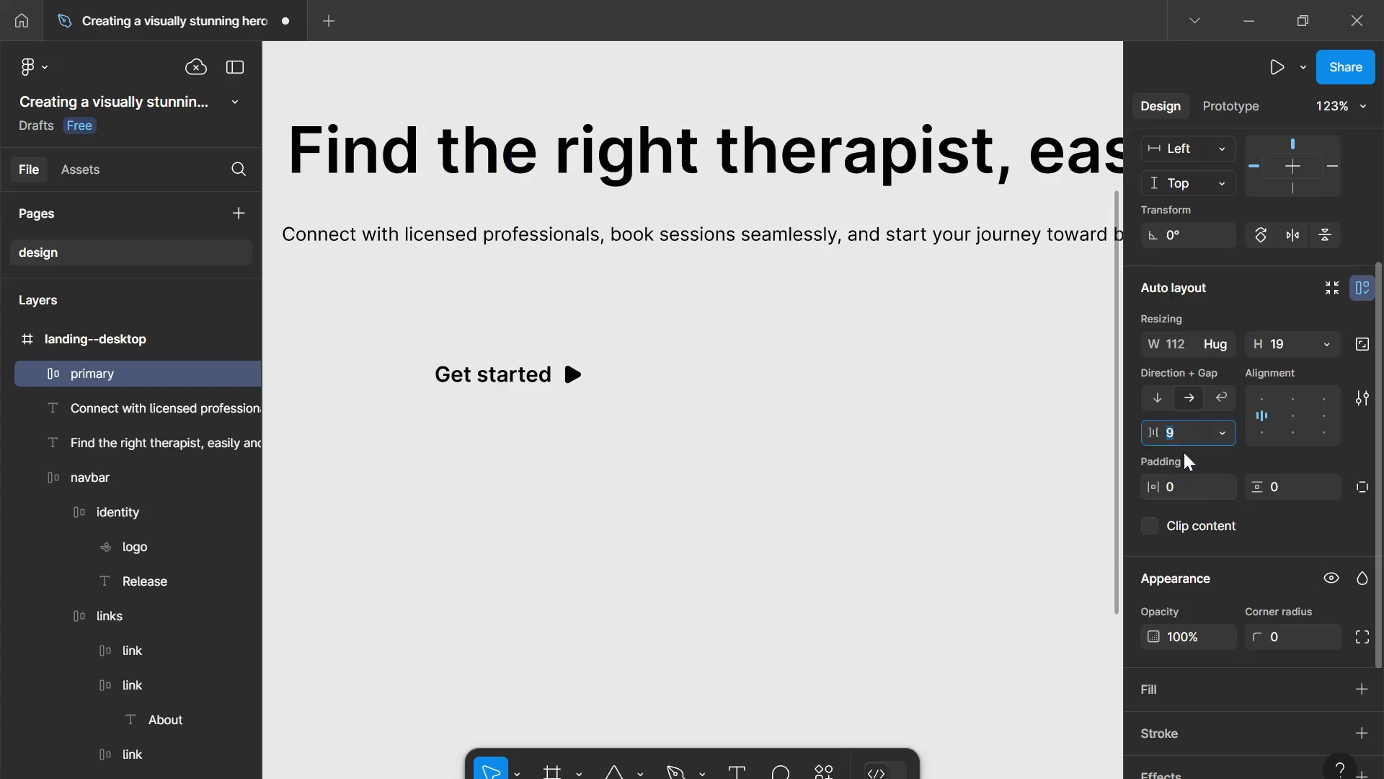
pyautogui.press('Down')
pyautogui.press('Up')
pyautogui.press('Up')
pyautogui.click(1188, 476)
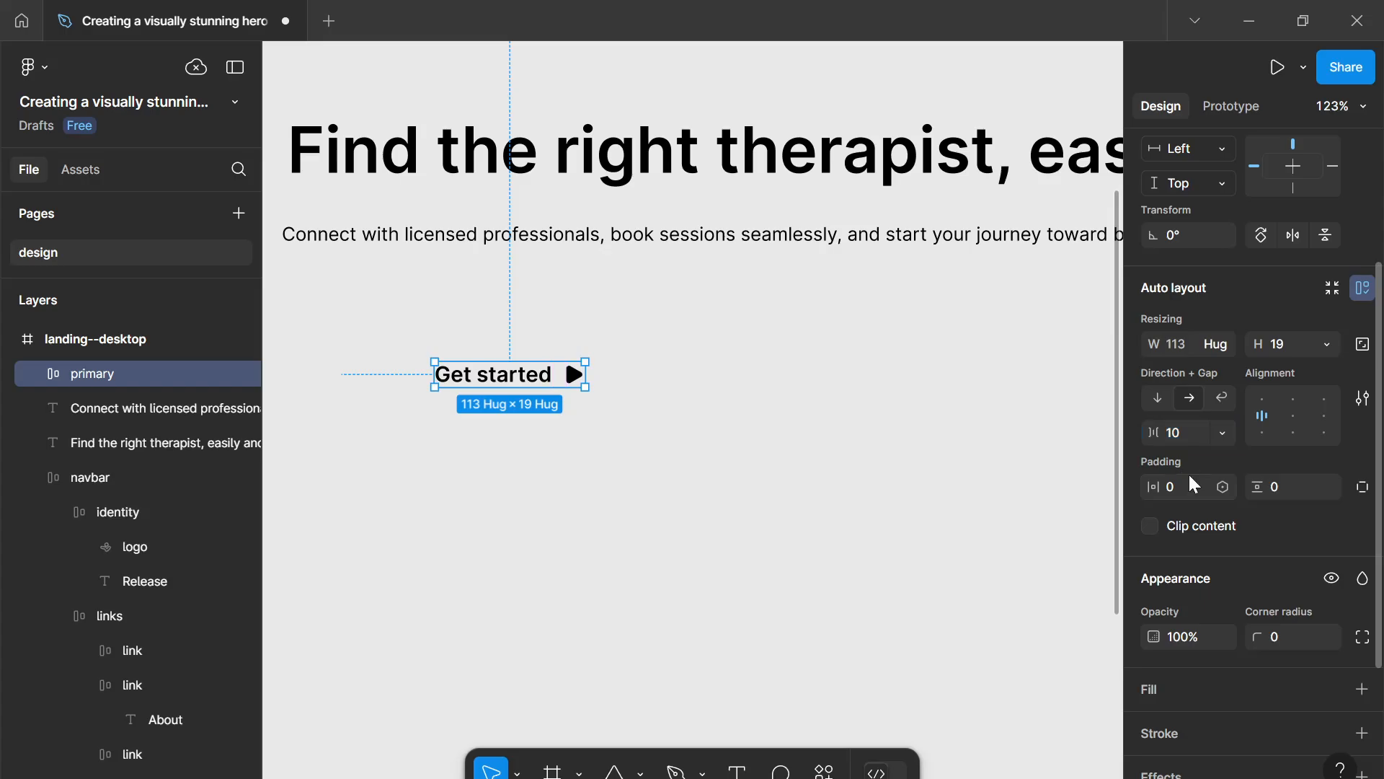
pyautogui.click(1188, 433)
pyautogui.press('Up')
pyautogui.press('Up')
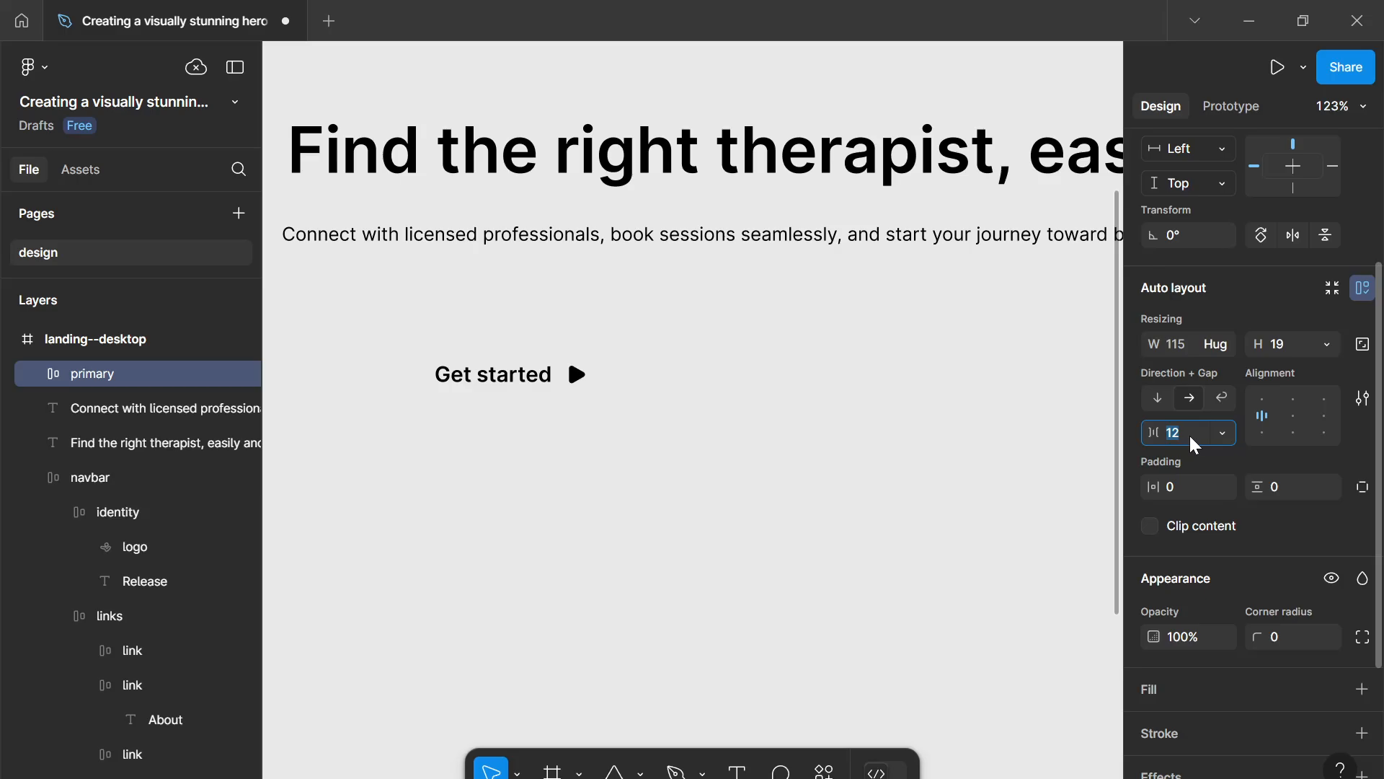
# - Set the primary frame's horizontal padding to 32 and vertical padding to 16
pyautogui.click(1189, 489)
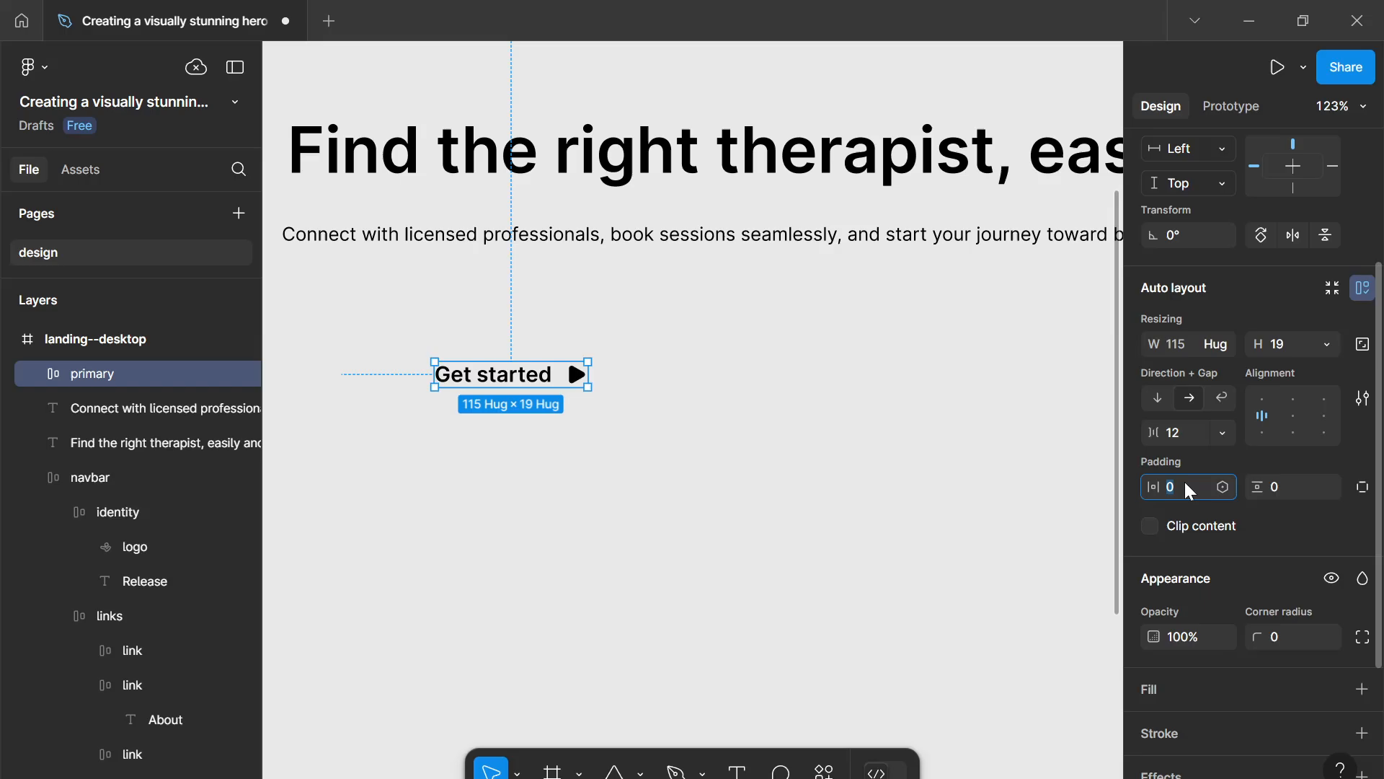
pyautogui.write('32')
pyautogui.press('Return')
pyautogui.click(1295, 495)
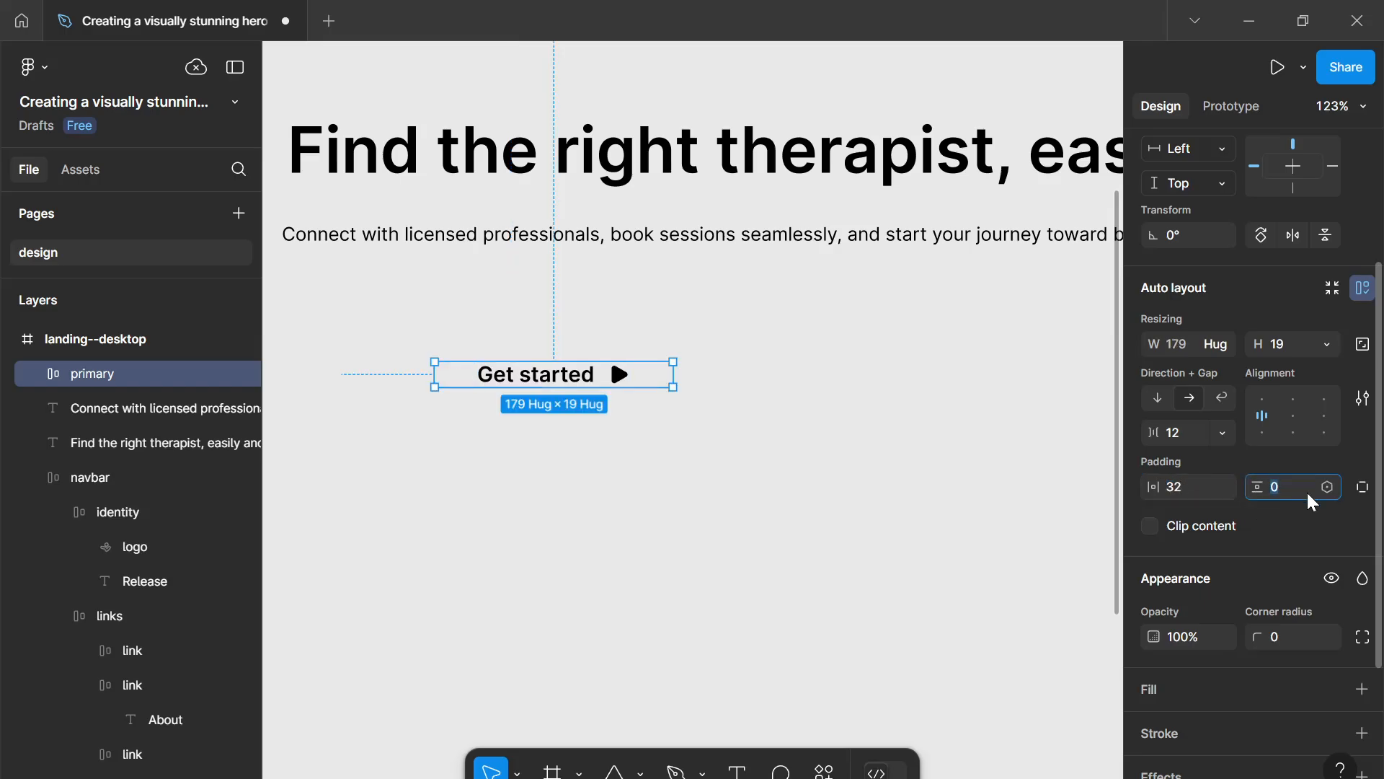
pyautogui.write('16')
pyautogui.press('Return')
# - Fill the primary button frame with the pink--600 colour variable
pyautogui.scroll(-1, 1287, 524)
pyautogui.scroll(-2, 1287, 524)
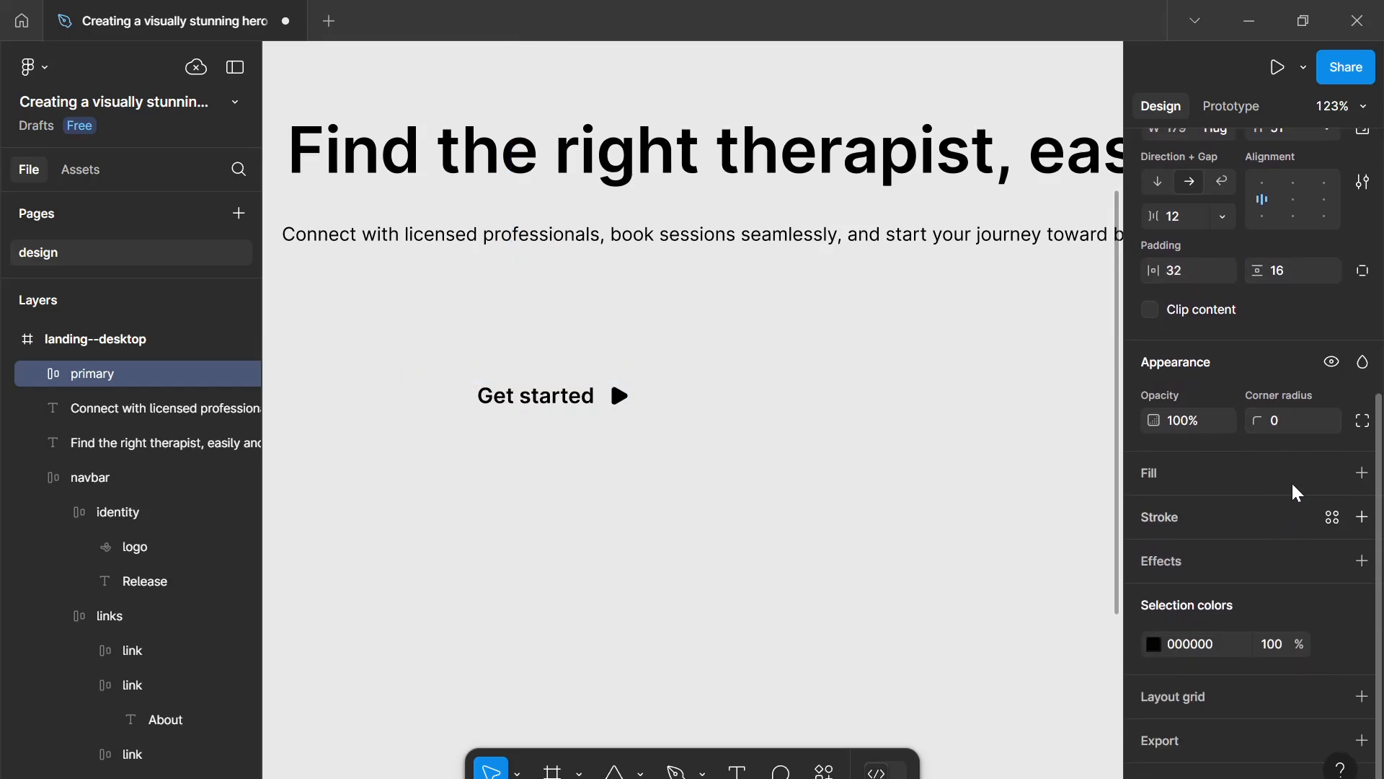
pyautogui.click(1332, 473)
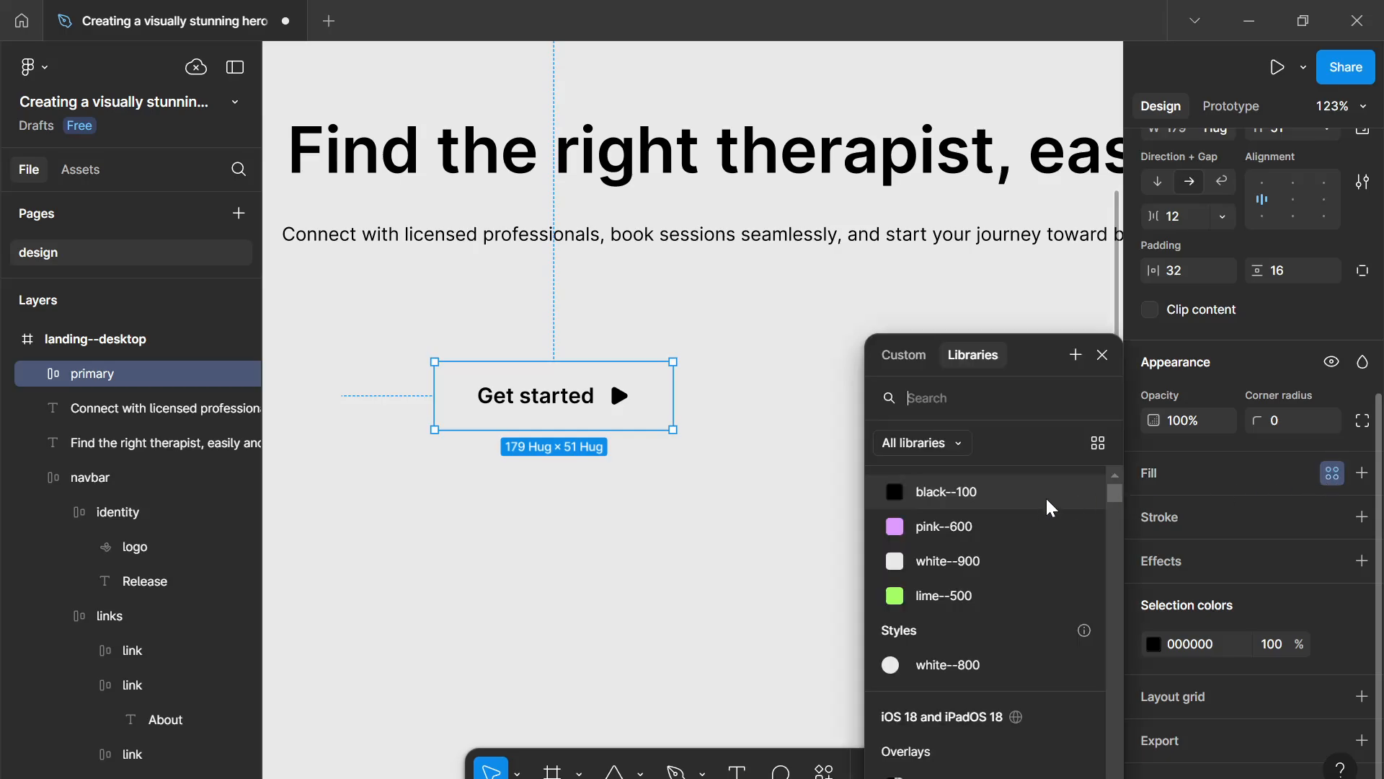
pyautogui.click(1023, 532)
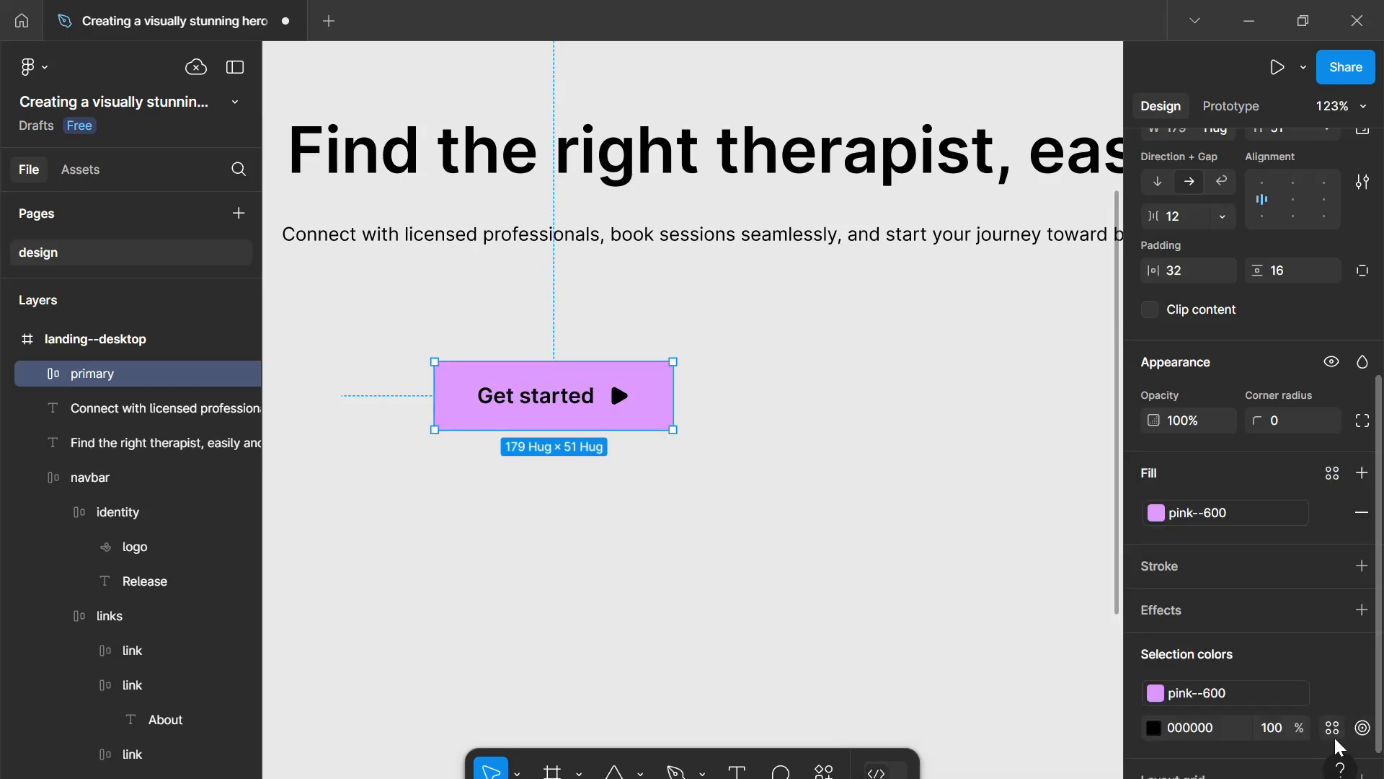
# - Bind the button's black selection colour to the black--100 colour variable
pyautogui.click(1332, 728)
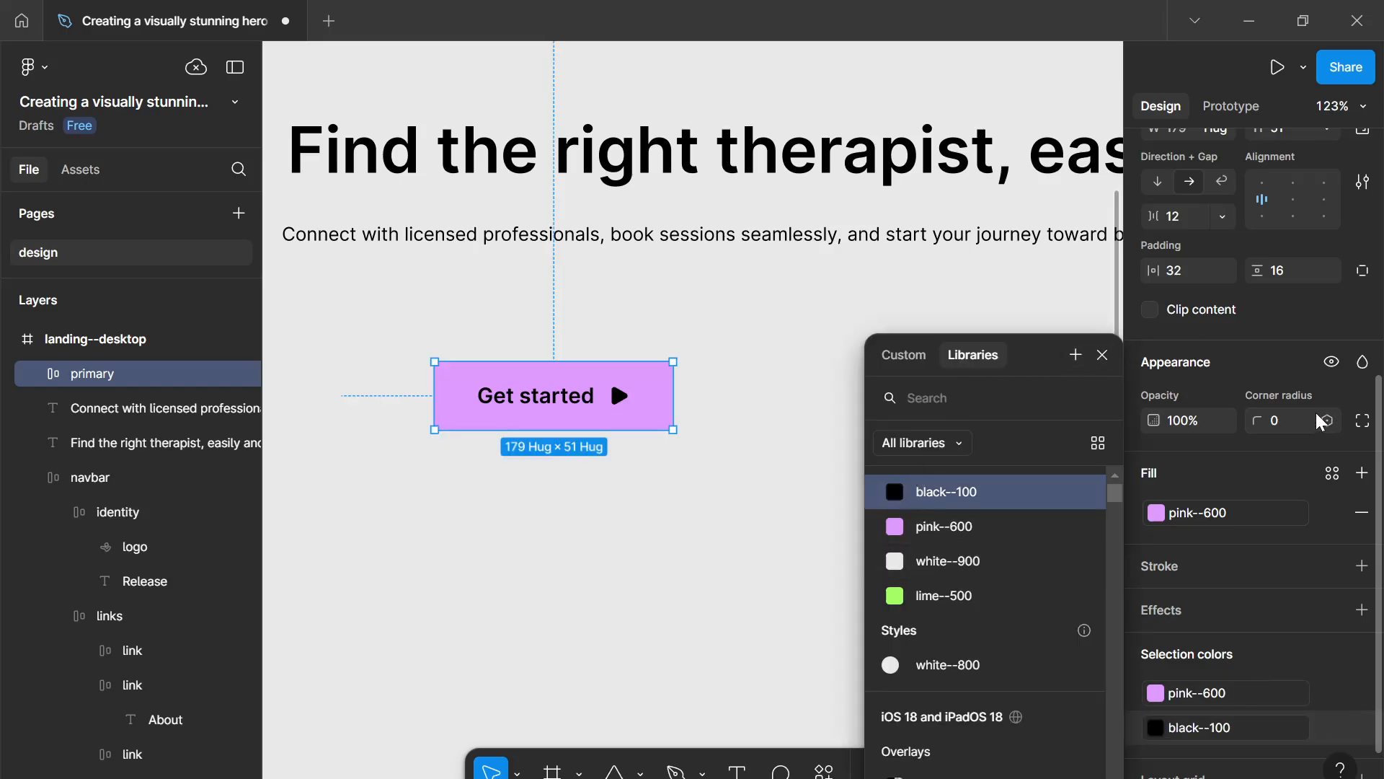
pyautogui.click(1282, 421)
pyautogui.scroll(-1, 911, 390)
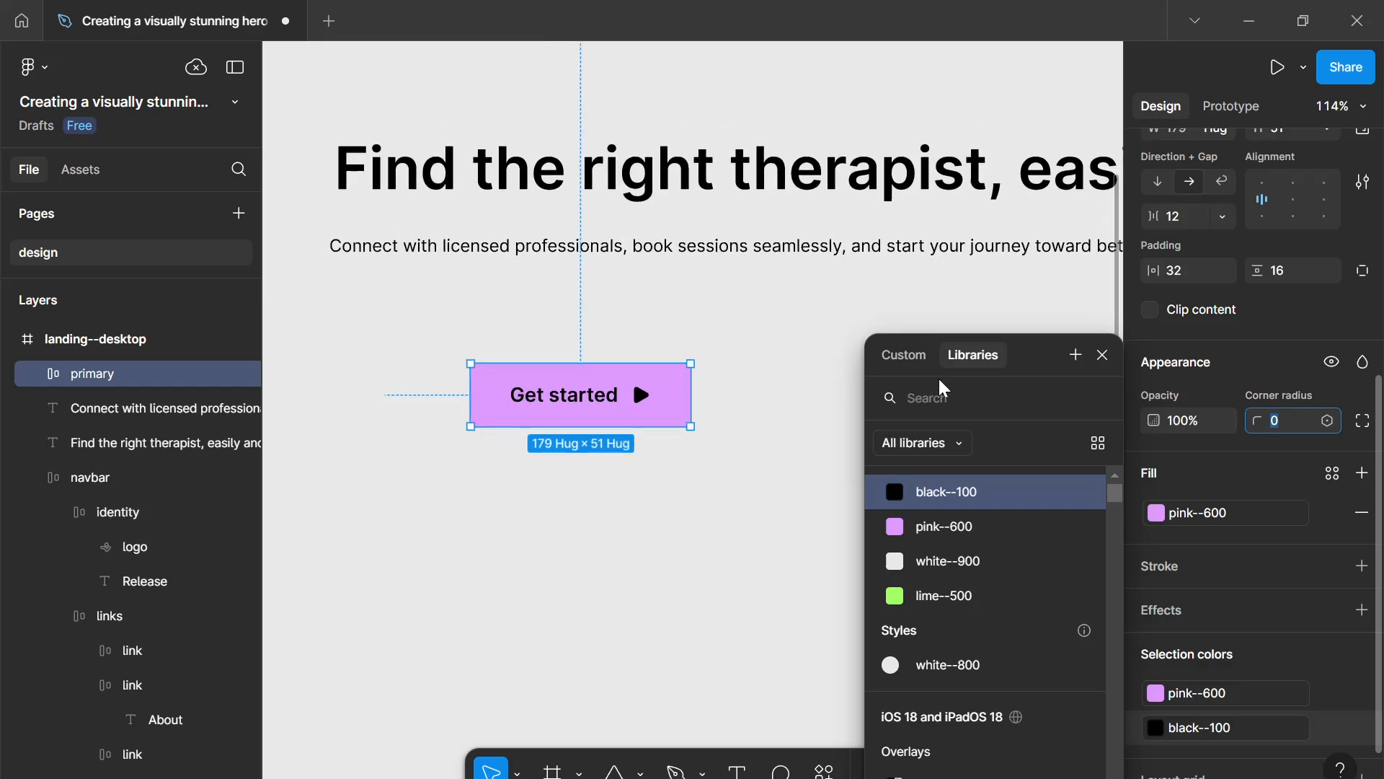
pyautogui.click(1099, 360)
pyautogui.press('1')
pyautogui.press('0')
pyautogui.press('0')
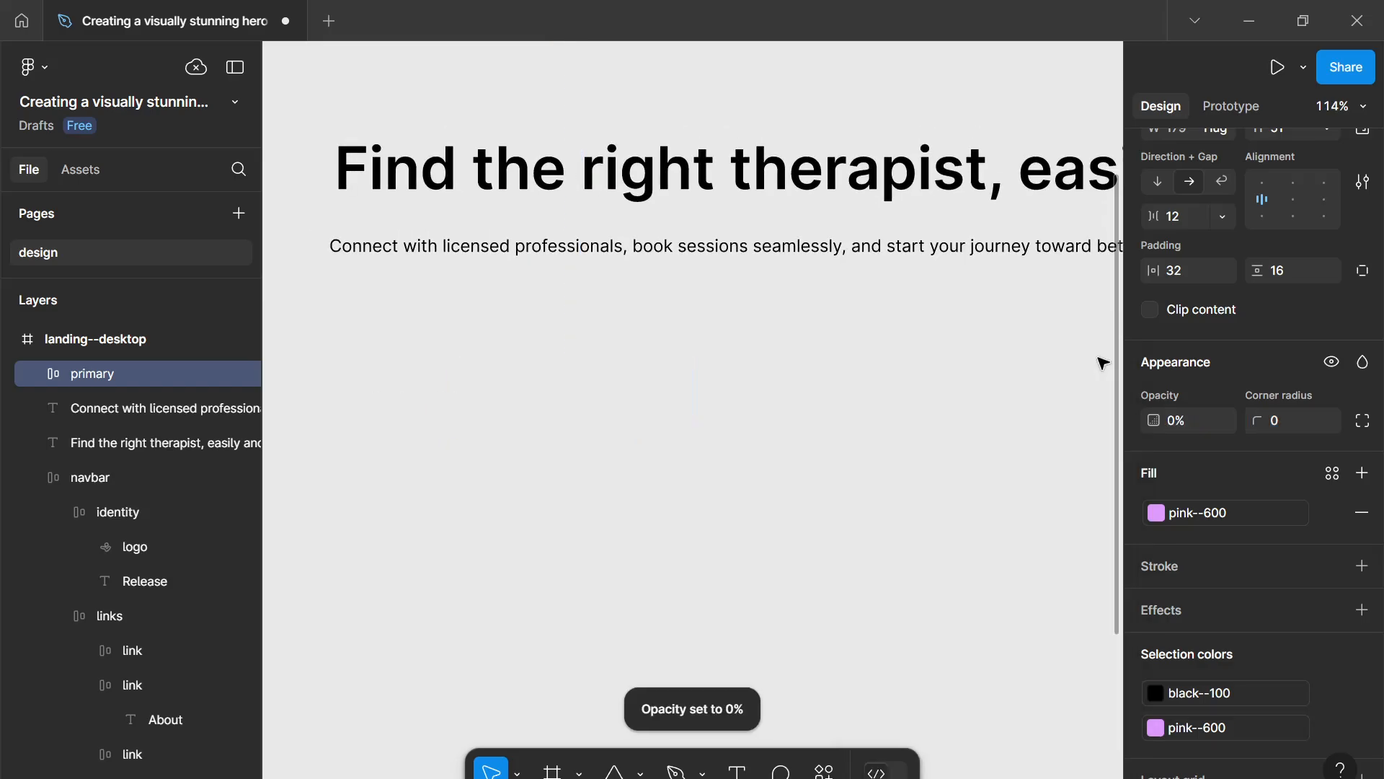
pyautogui.press('0')
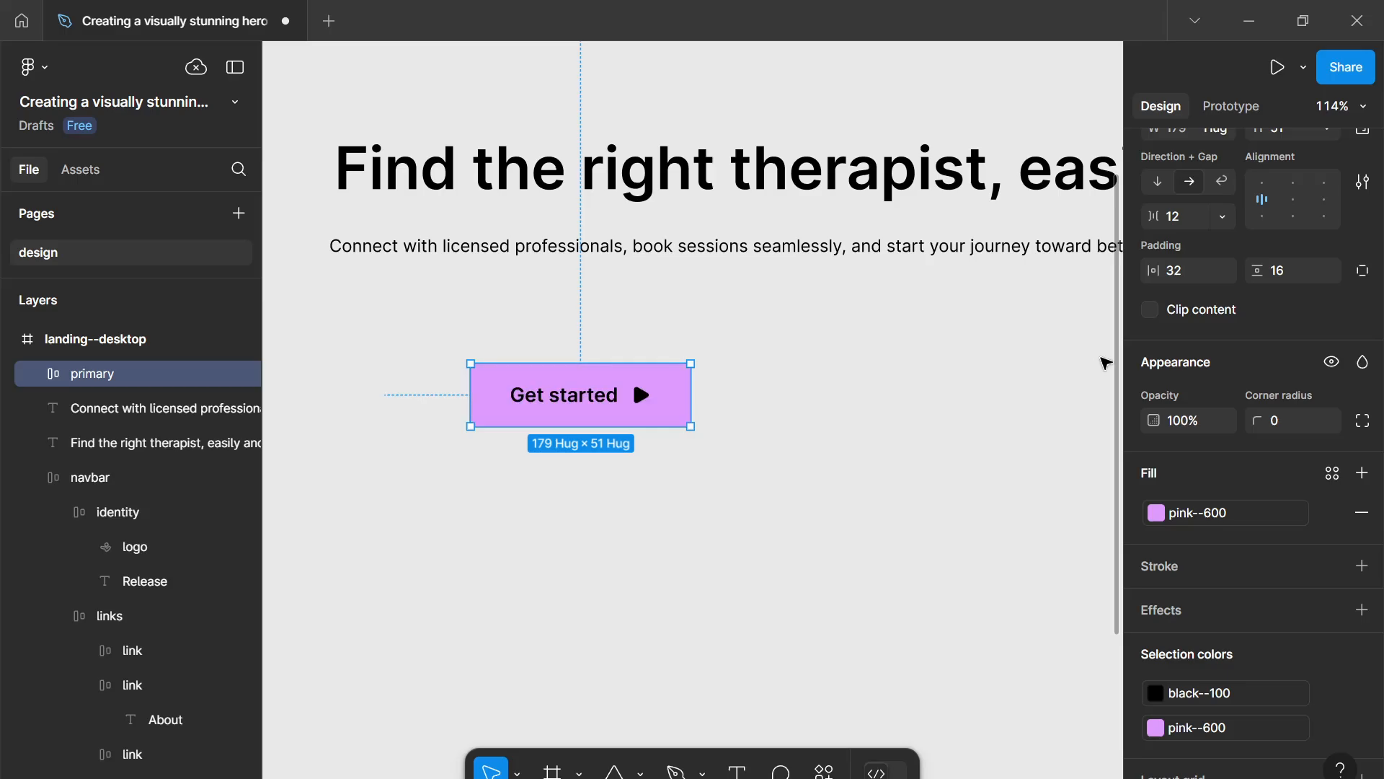
# - Set the primary button's corner radius to 999 to make it a pill
pyautogui.click(1280, 421)
pyautogui.write('999')
pyautogui.press('Return')
# - Zoom around the hero section to compare the pill button with the navbar pills
pyautogui.scroll(-2, 442, 237)
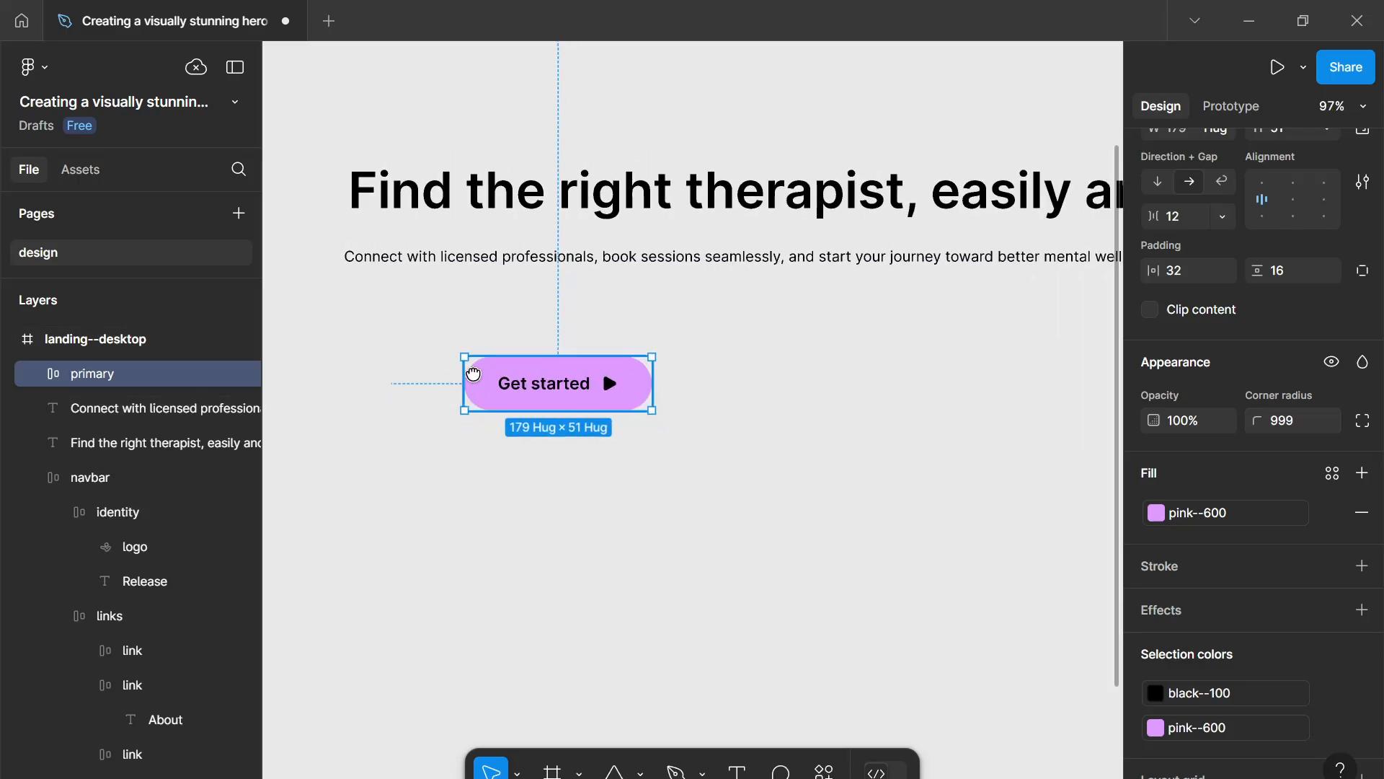
pyautogui.scroll(-3, 735, 433)
pyautogui.scroll(6, 967, 306)
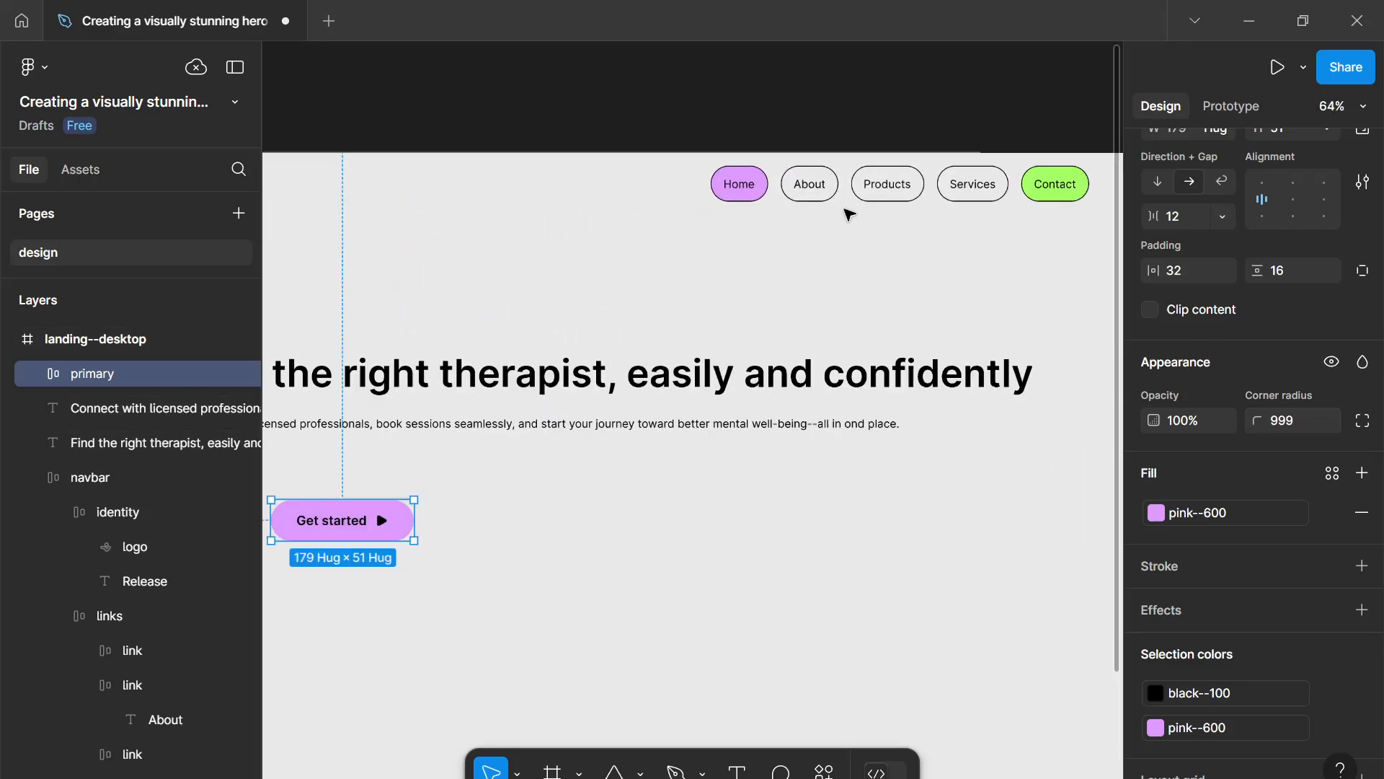
pyautogui.scroll(4, 649, 346)
pyautogui.scroll(-2, 643, 339)
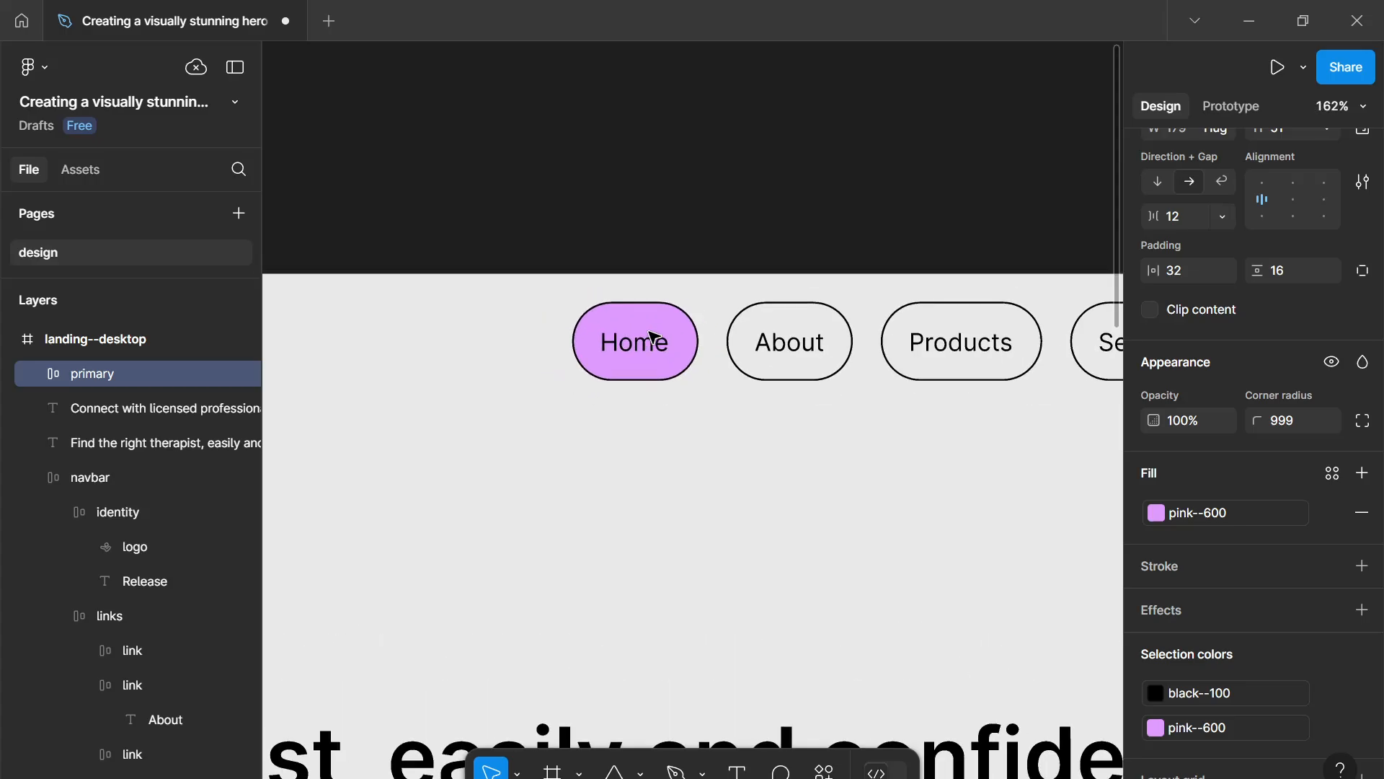
pyautogui.scroll(-5, 662, 340)
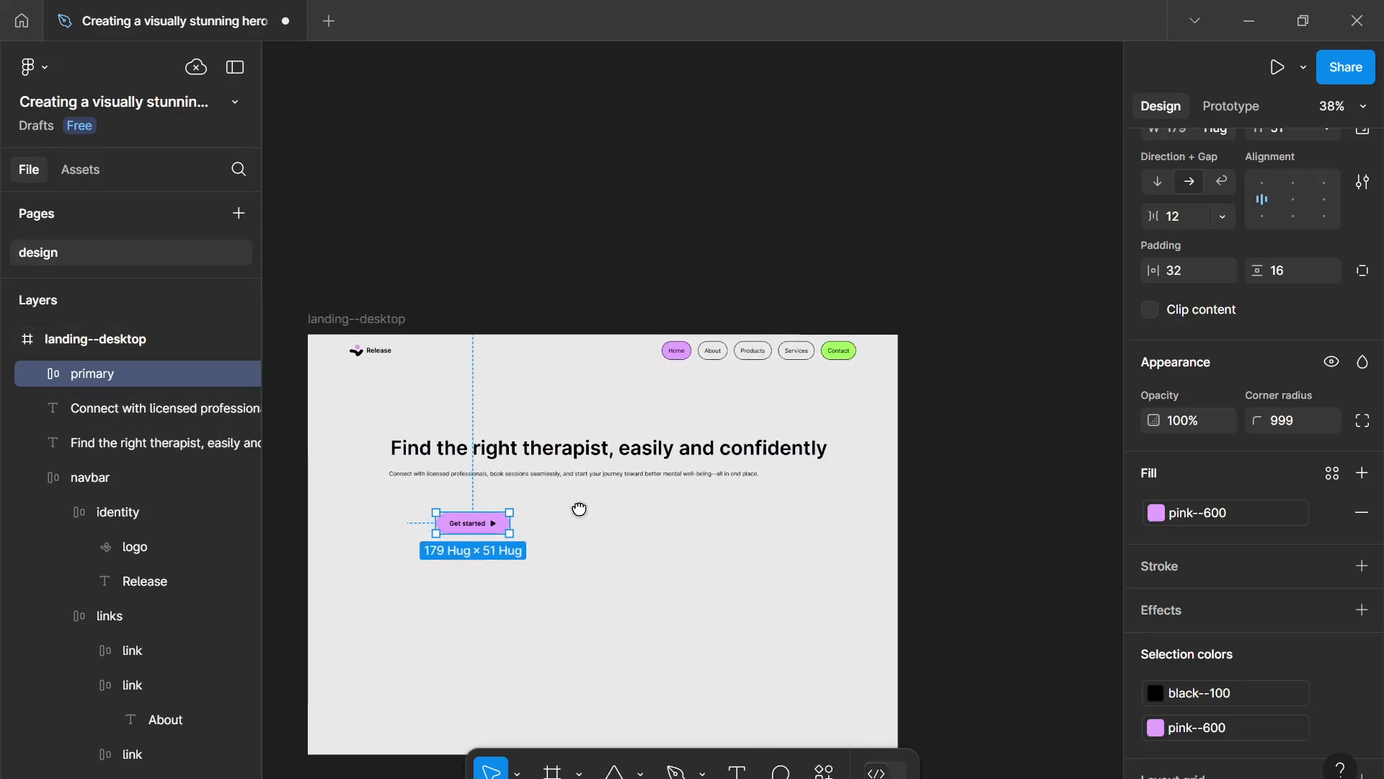
pyautogui.scroll(4, 647, 454)
pyautogui.scroll(4, 647, 454)
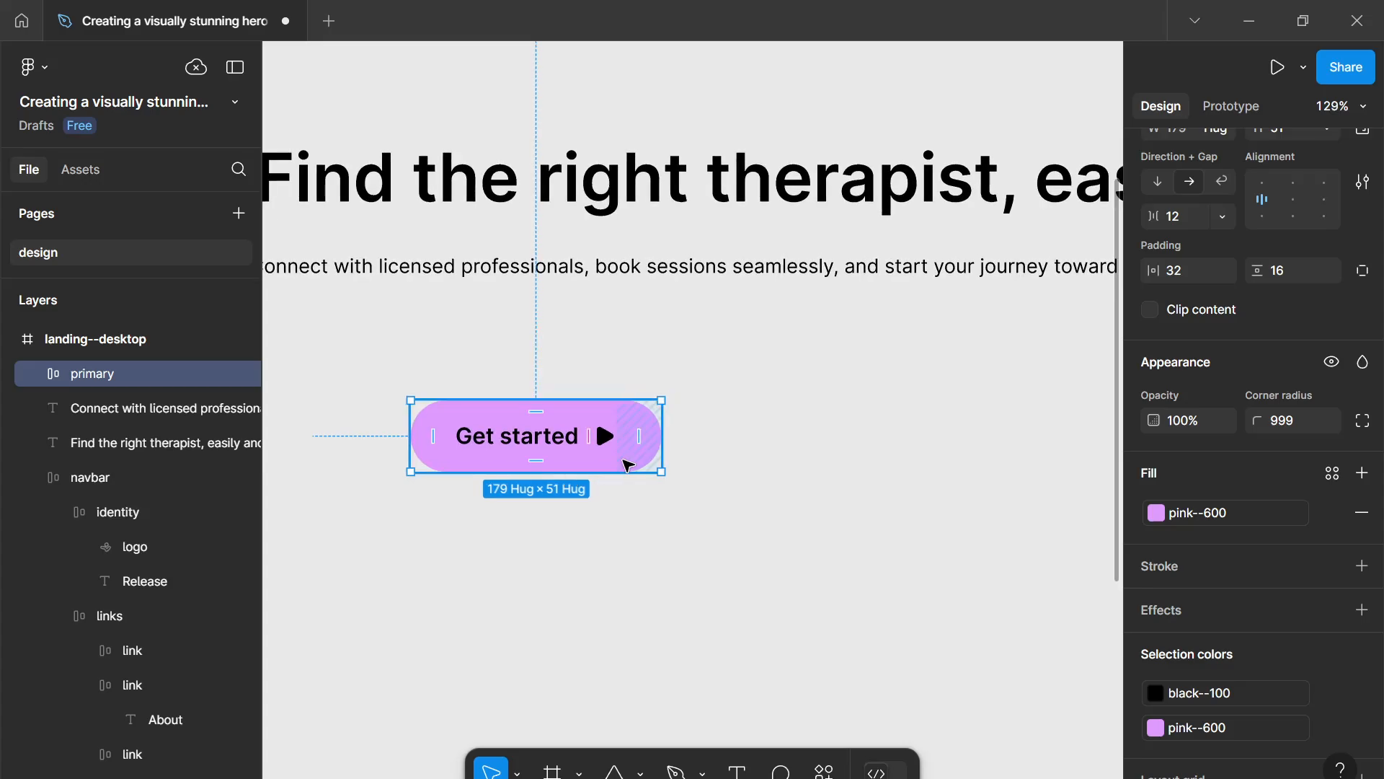
pyautogui.scroll(-4, 692, 462)
pyautogui.scroll(-3, 710, 458)
pyautogui.scroll(5, 652, 504)
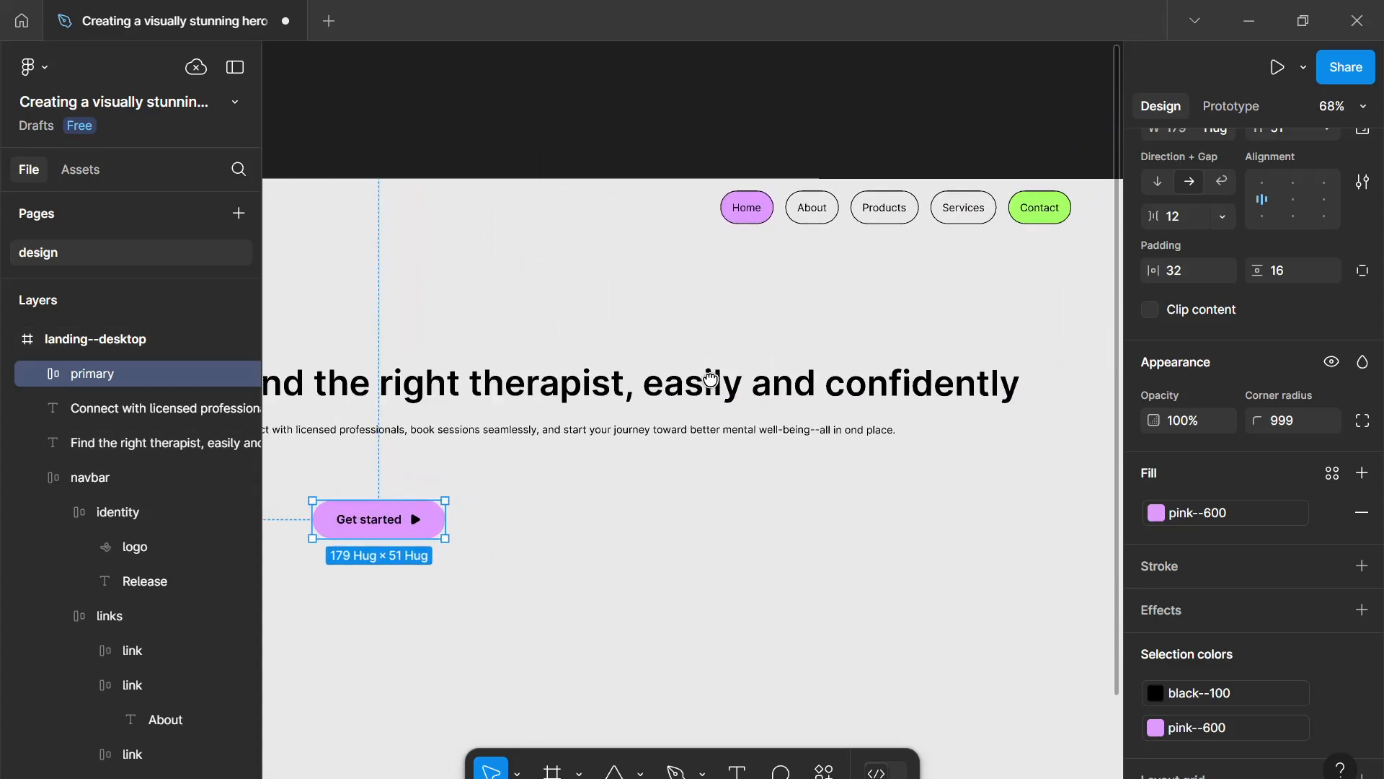
pyautogui.scroll(1, 624, 523)
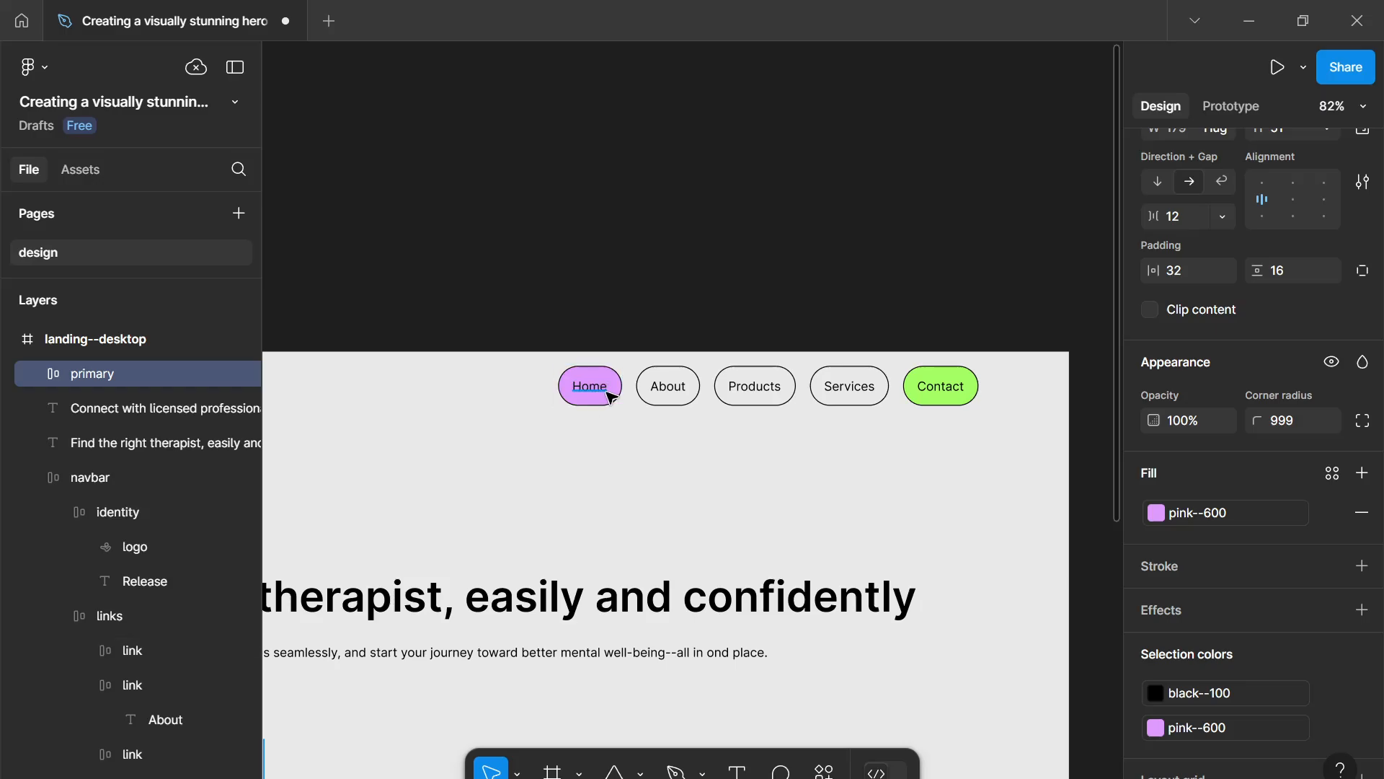
pyautogui.scroll(-5, 623, 400)
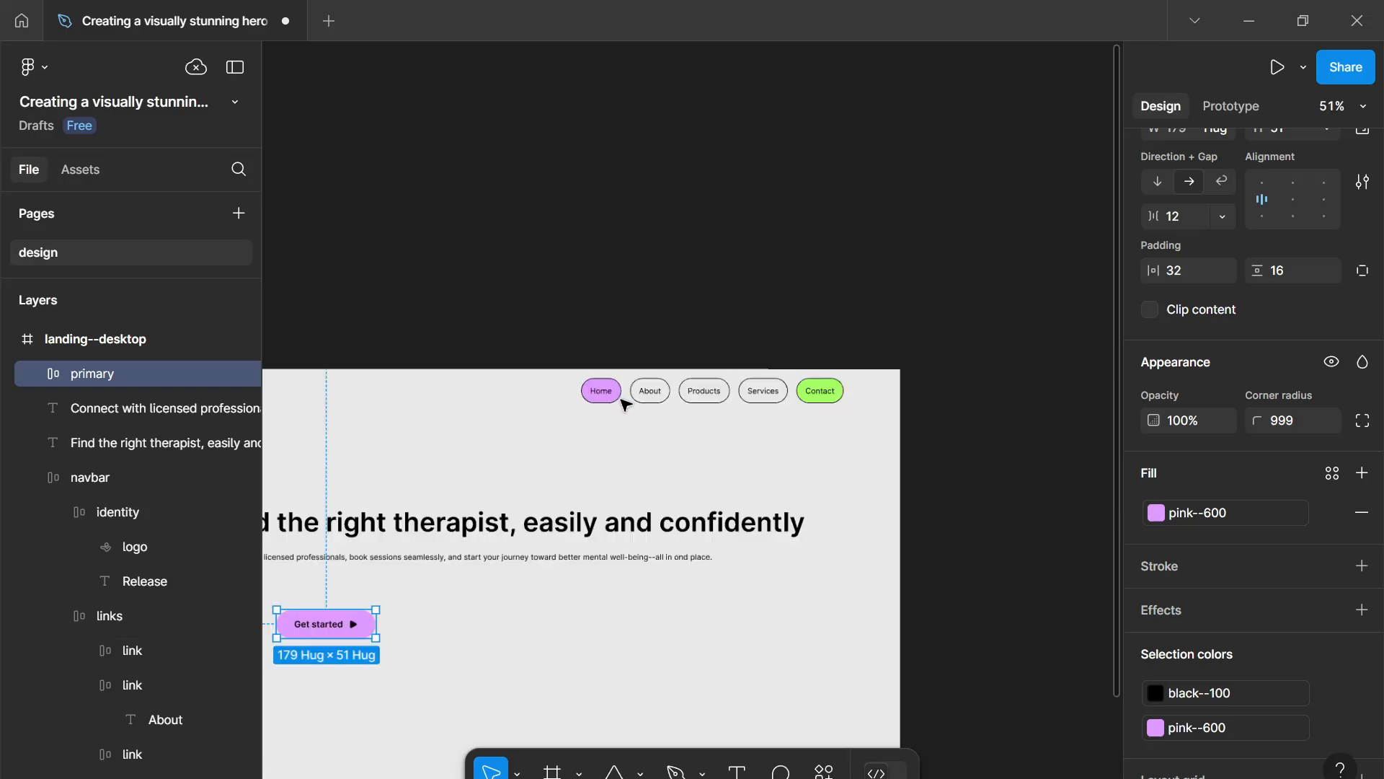
pyautogui.moveTo(518, 516); pyautogui.dragTo(653, 441)
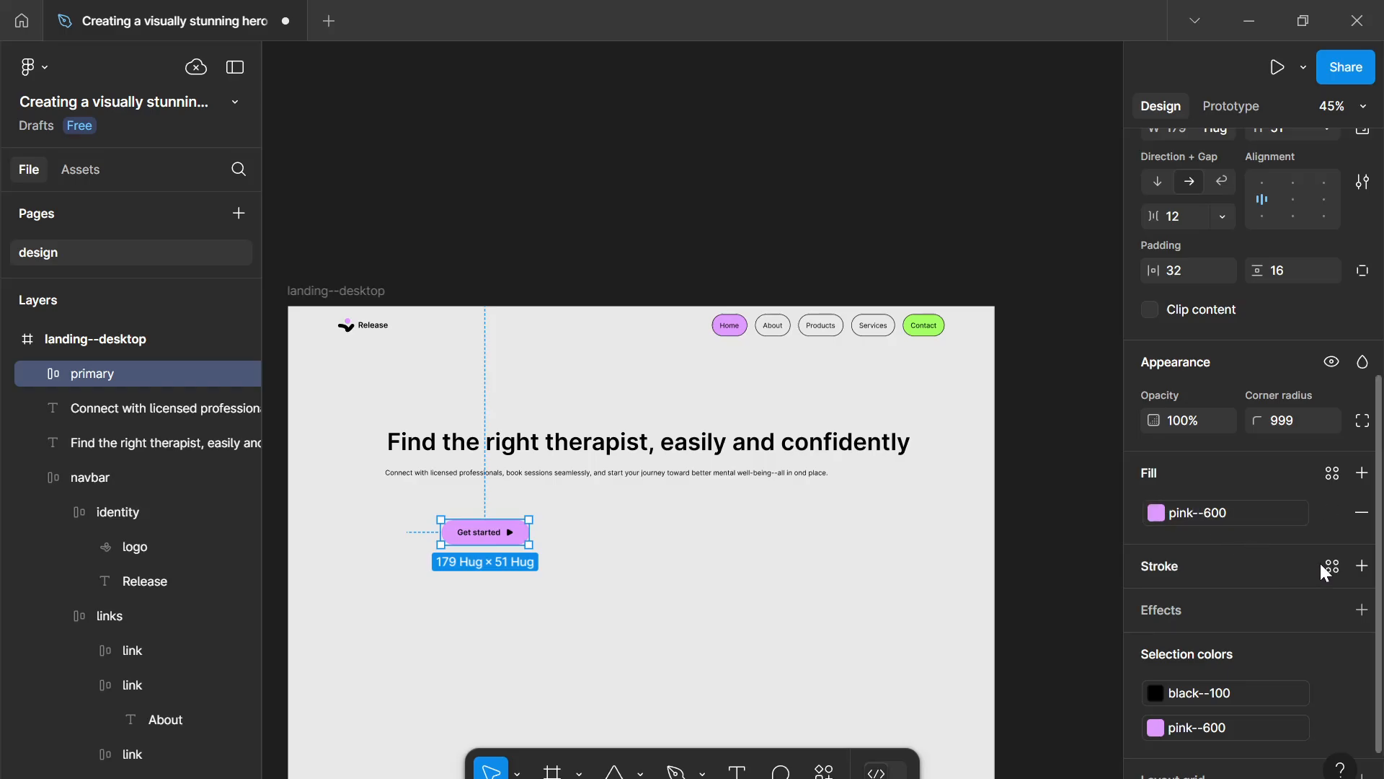
# - Add a stroke to the primary button and bind its colour to the black--100 variable
pyautogui.click(1362, 566)
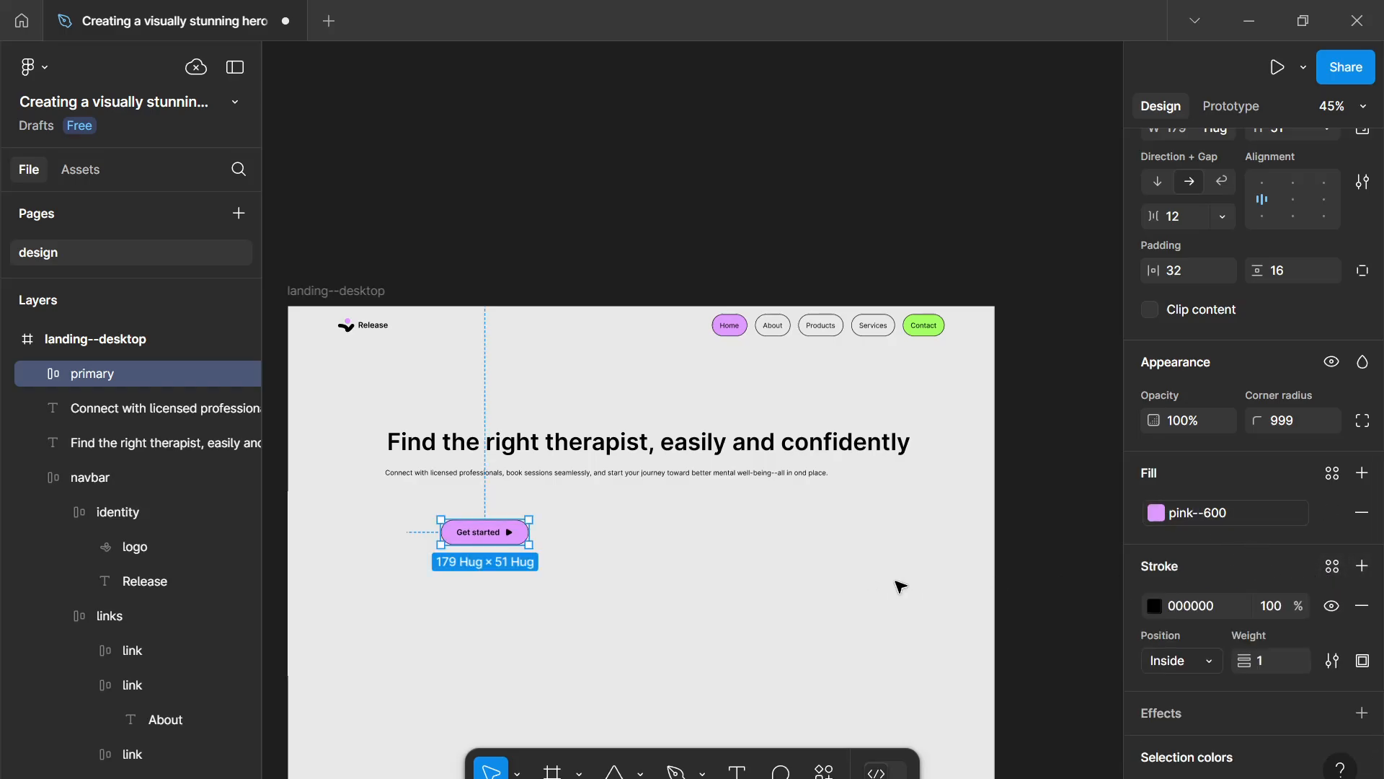
pyautogui.click(1330, 566)
pyautogui.click(937, 491)
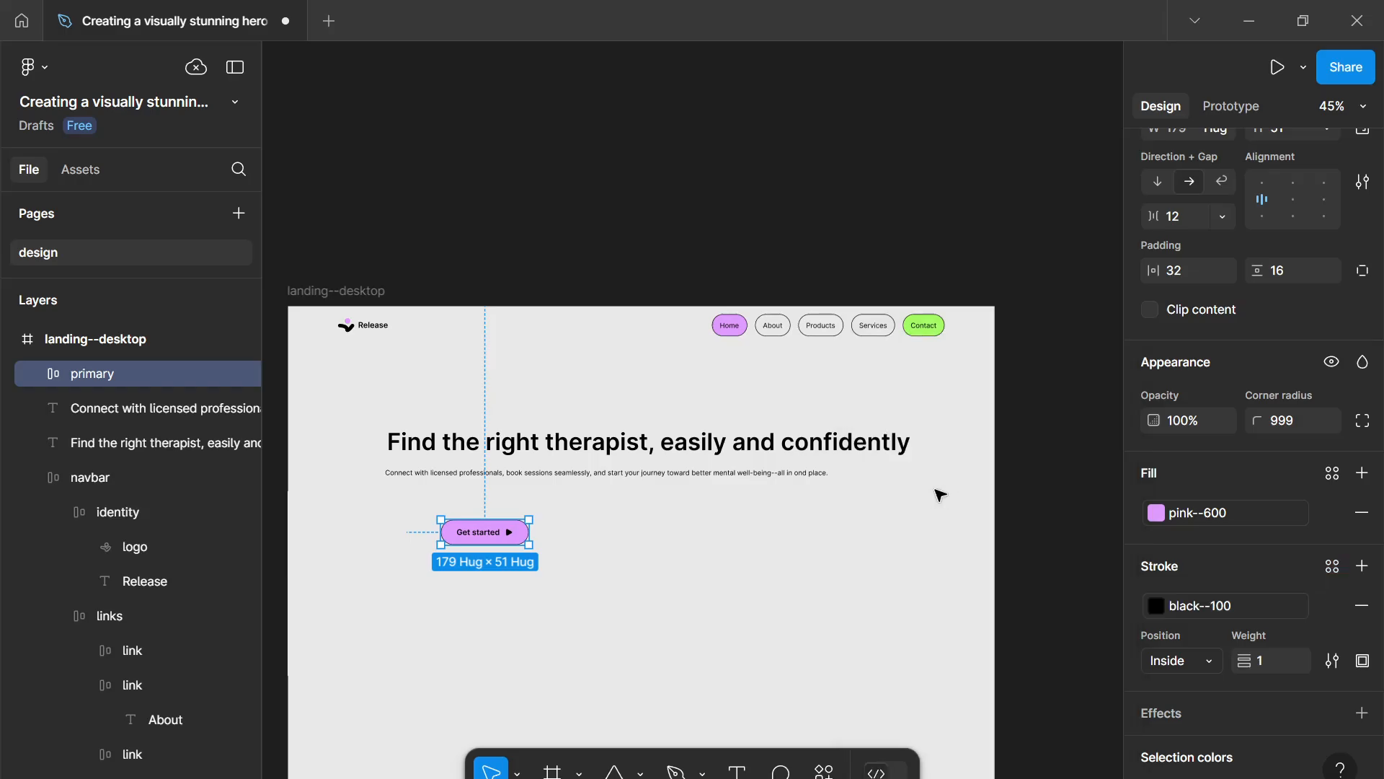
# - Move the primary button left to line up under the subheading and nudge the headline slightly
pyautogui.click(680, 620)
pyautogui.scroll(-2, 682, 623)
pyautogui.scroll(2, 682, 623)
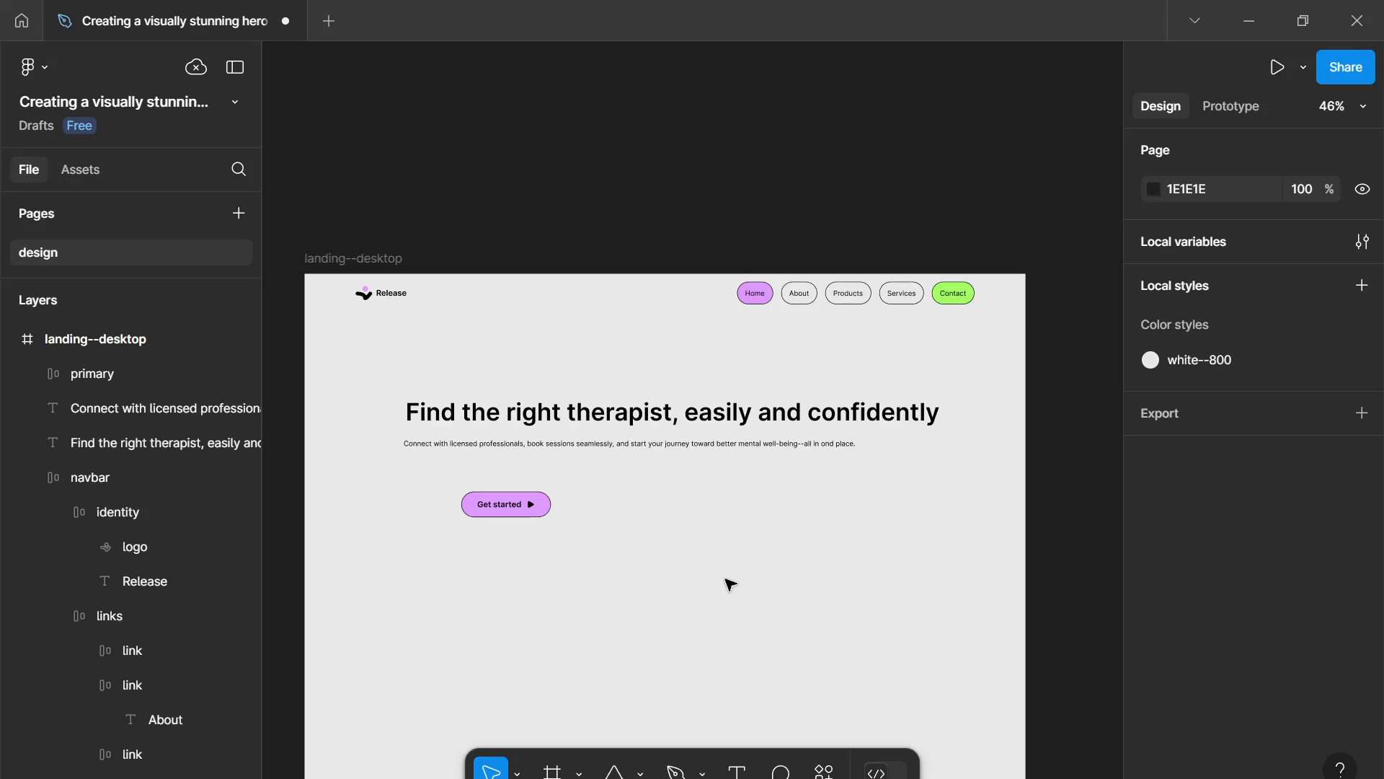
pyautogui.scroll(1, 742, 580)
pyautogui.moveTo(780, 550); pyautogui.dragTo(816, 437)
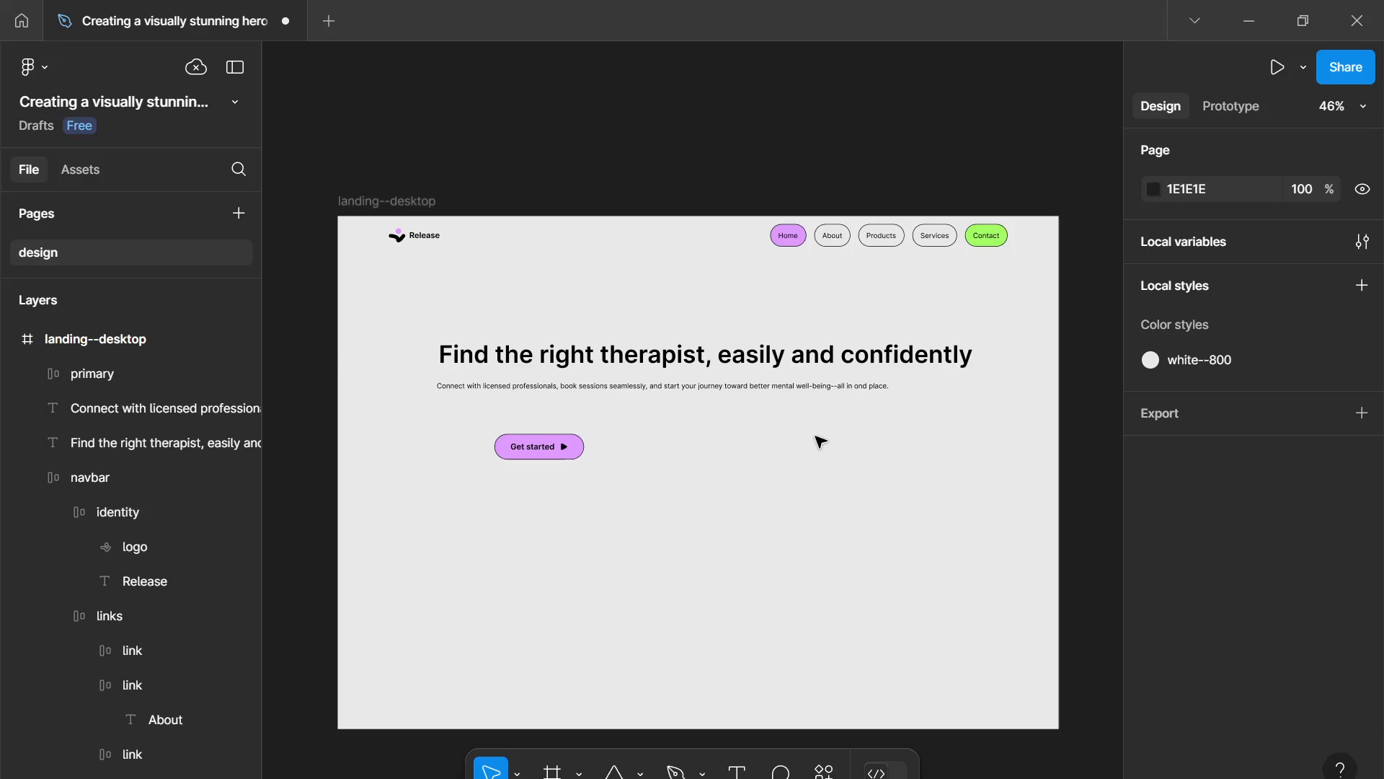
pyautogui.moveTo(757, 432); pyautogui.dragTo(651, 488)
pyautogui.moveTo(559, 447); pyautogui.dragTo(514, 430)
pyautogui.moveTo(565, 354); pyautogui.dragTo(561, 354)
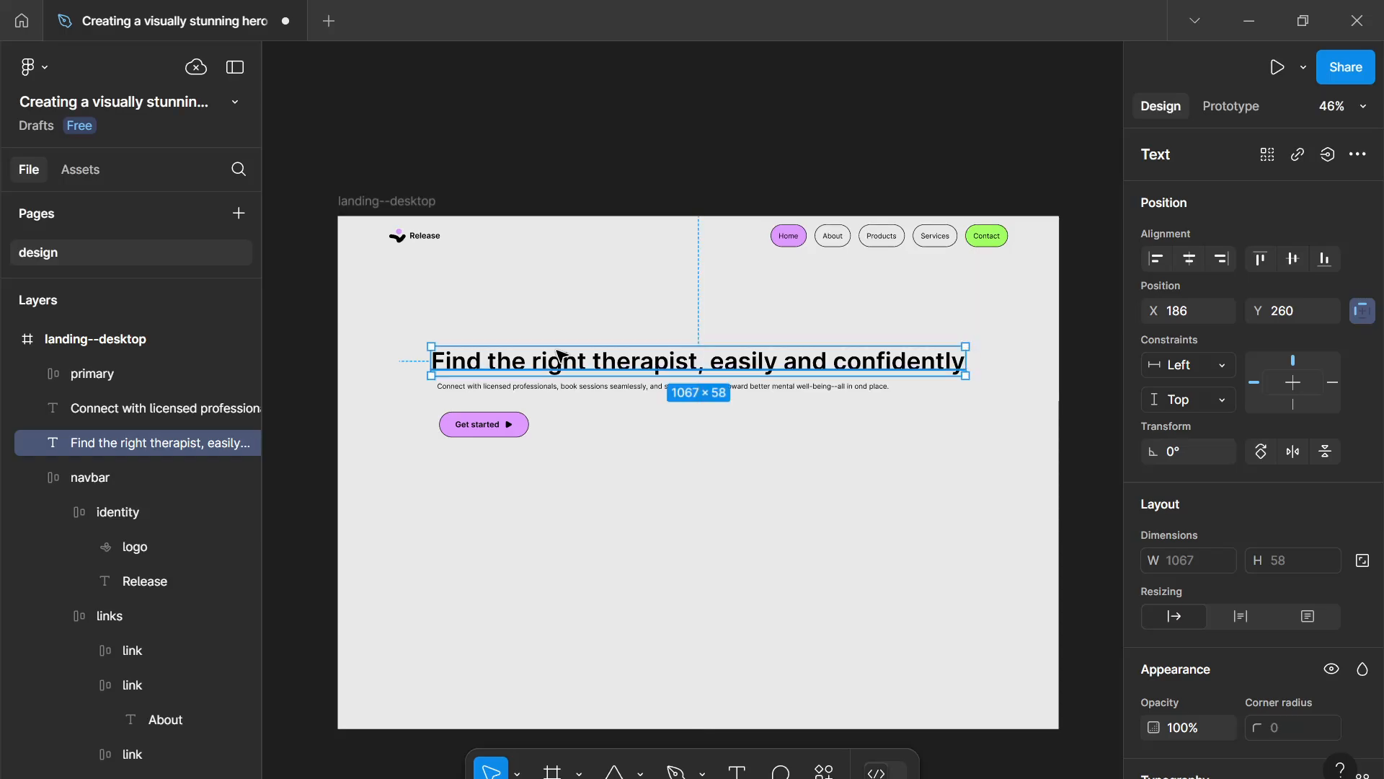
# - Inspect the typography of the headline and subheading and the navbar's auto layout settings
pyautogui.click(674, 442)
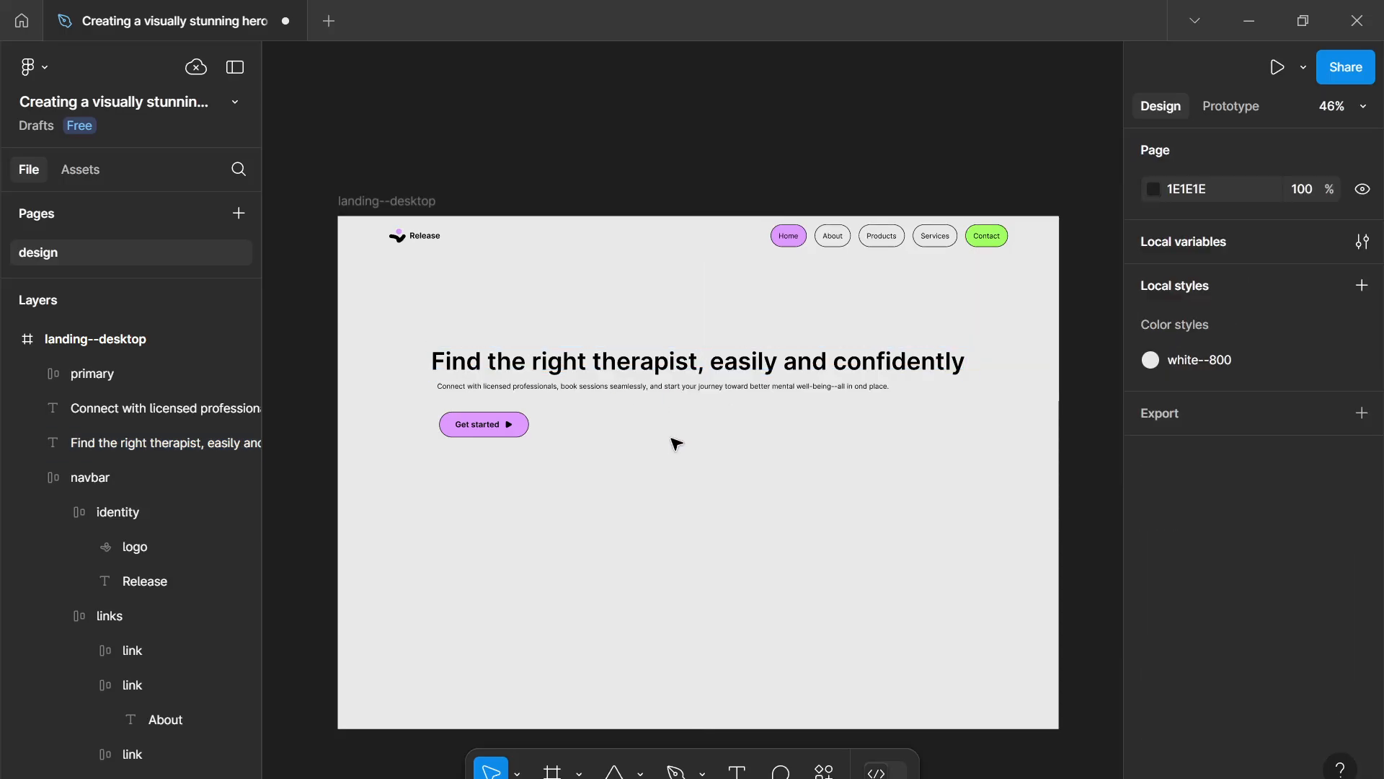
pyautogui.click(616, 370)
pyautogui.scroll(-3, 1258, 587)
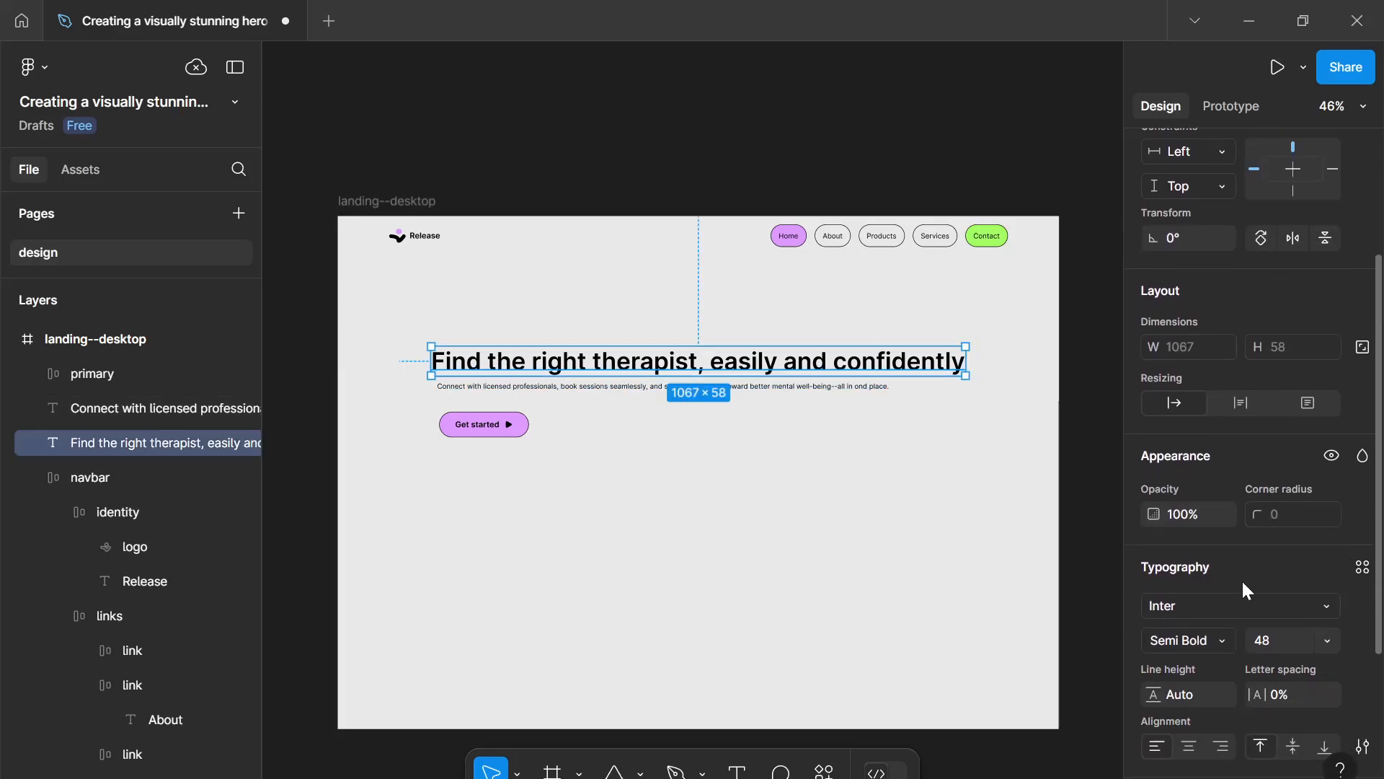
pyautogui.click(824, 387)
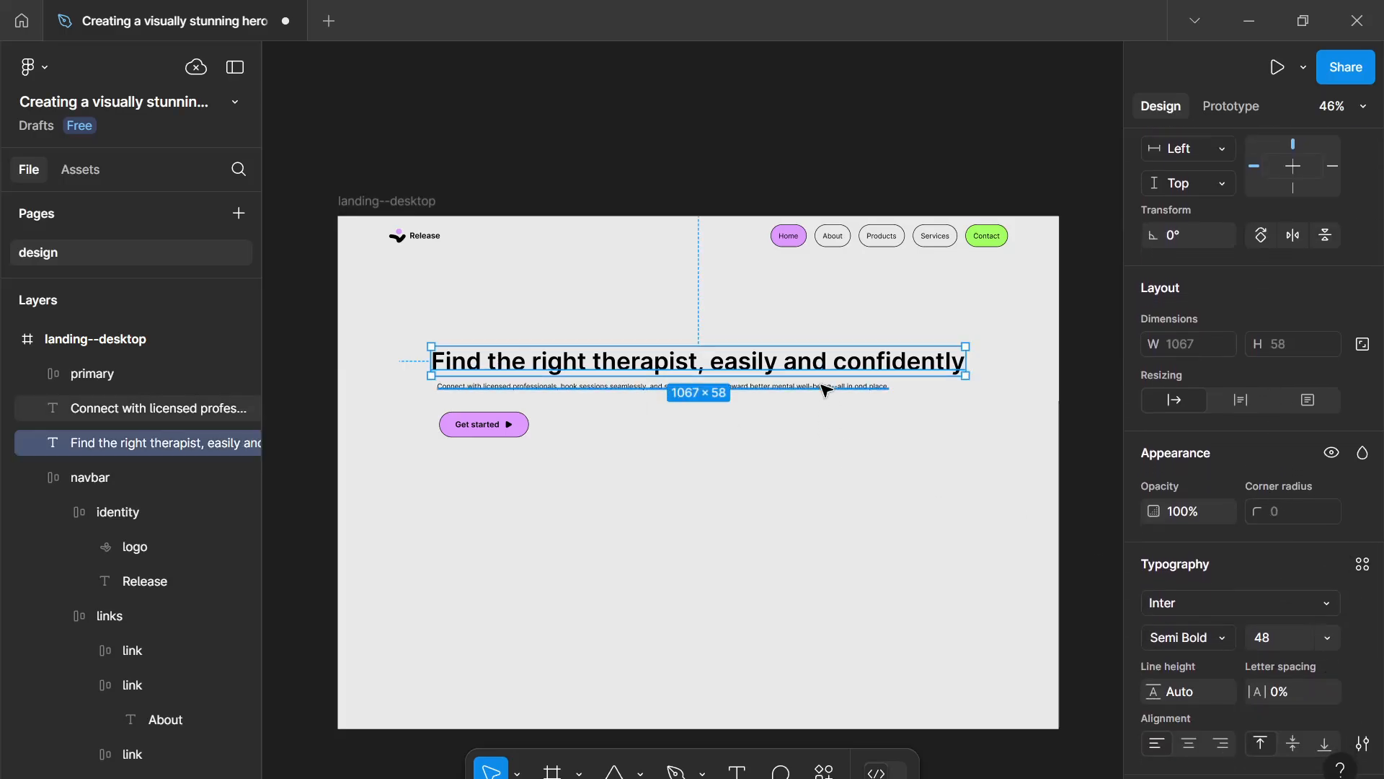
pyautogui.click(820, 240)
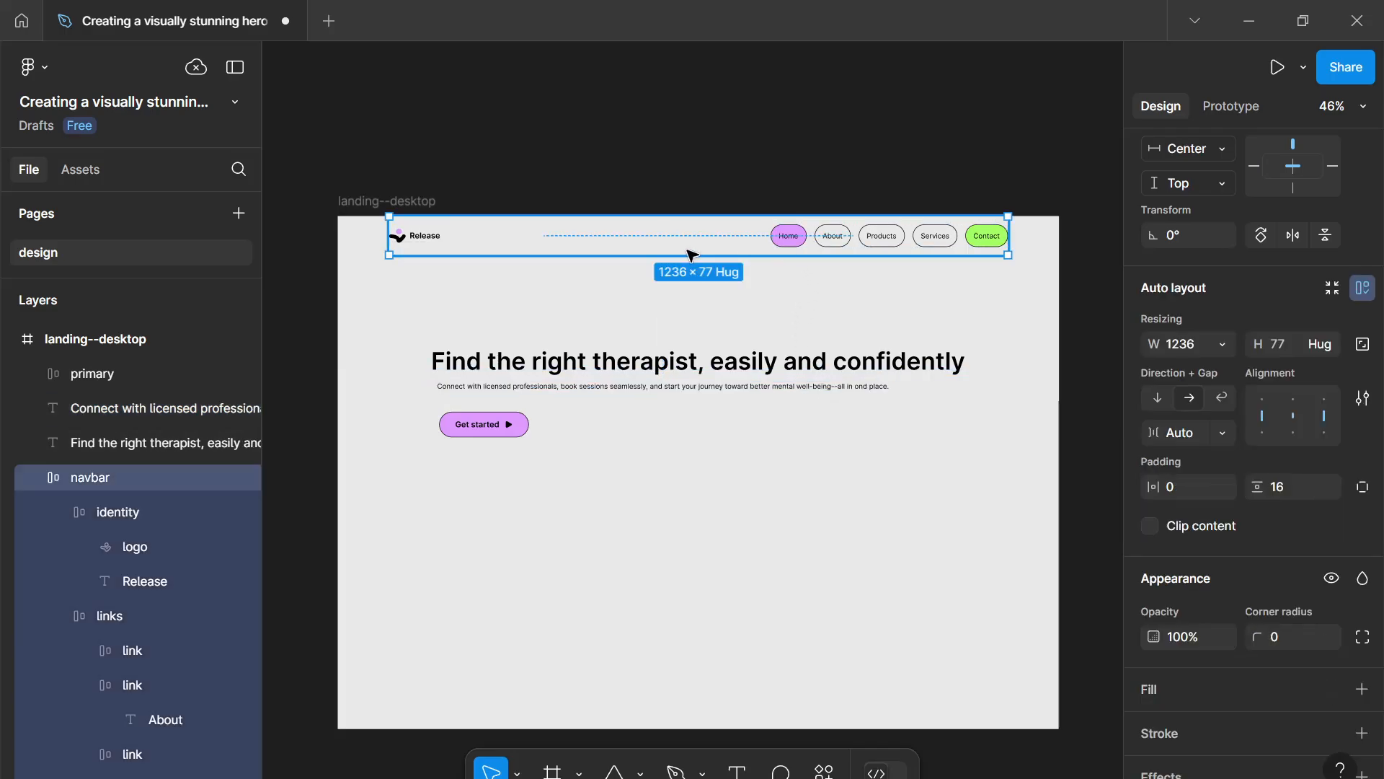
pyautogui.moveTo(915, 285); pyautogui.dragTo(925, 300)
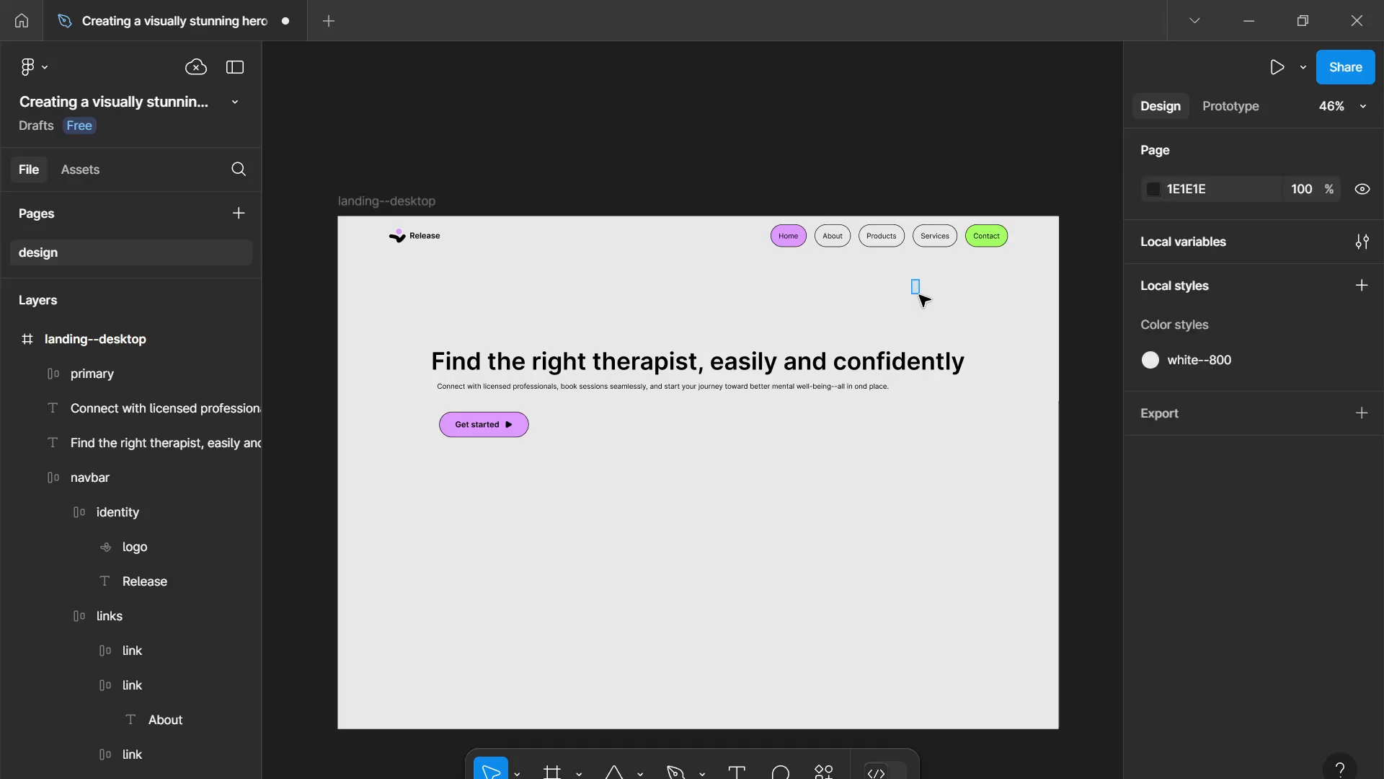
pyautogui.moveTo(823, 297); pyautogui.dragTo(895, 320)
pyautogui.moveTo(822, 296); pyautogui.dragTo(861, 318)
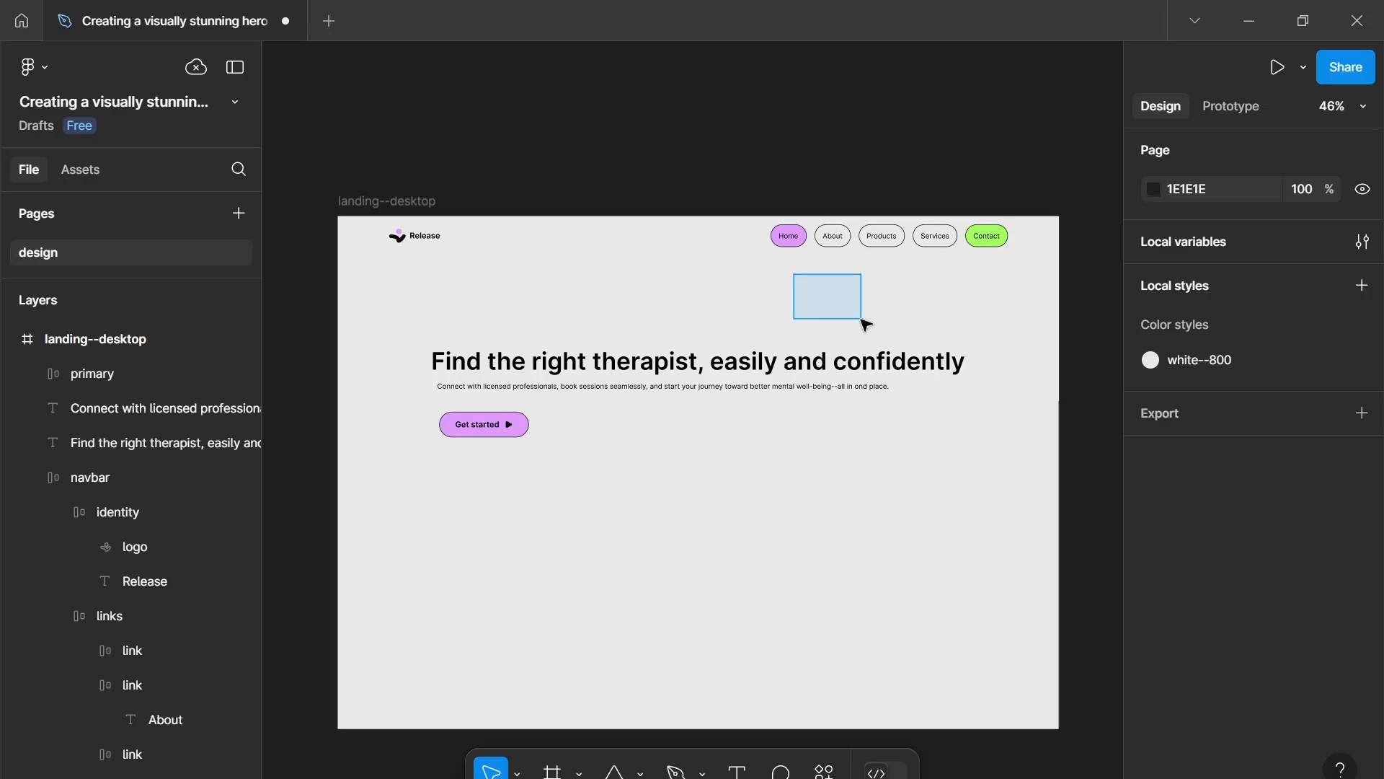
pyautogui.moveTo(865, 323); pyautogui.dragTo(865, 324)
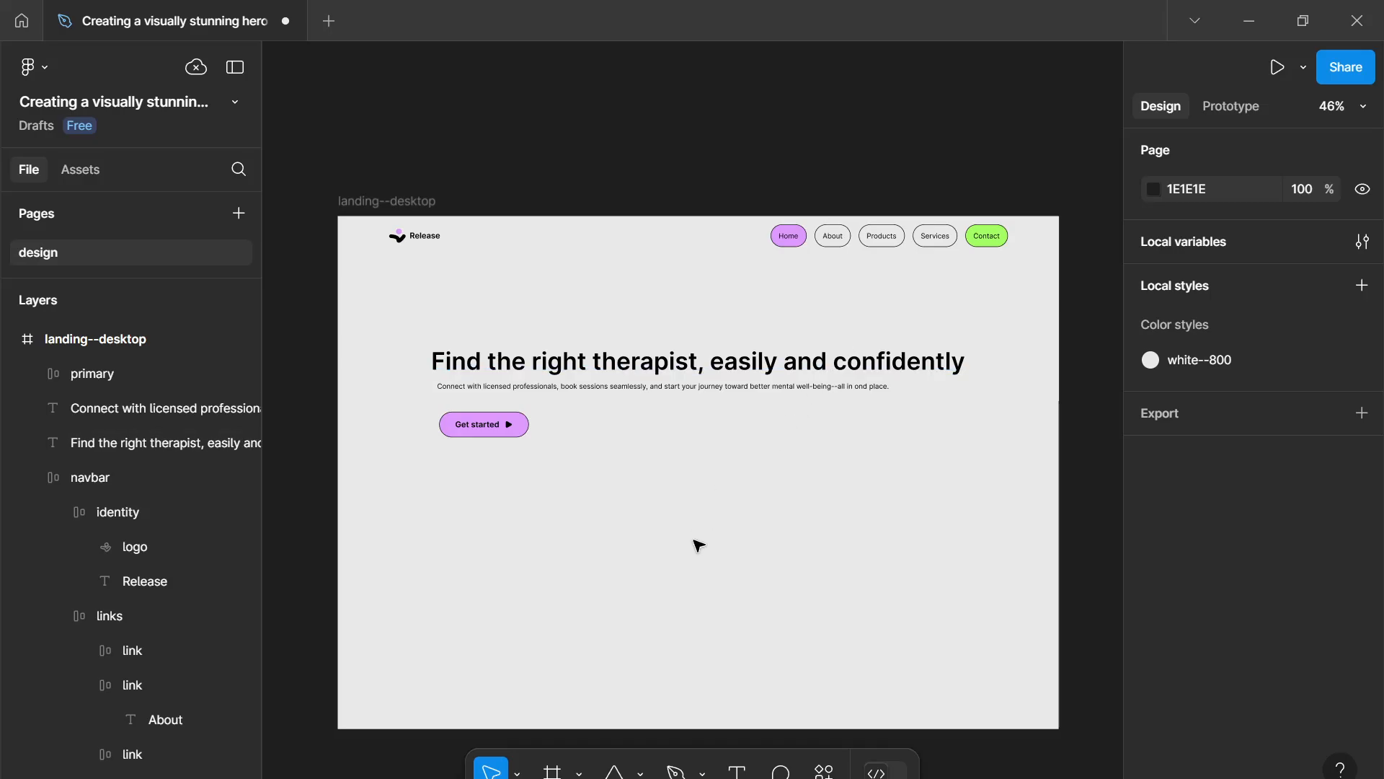
pyautogui.scroll(-1, 695, 545)
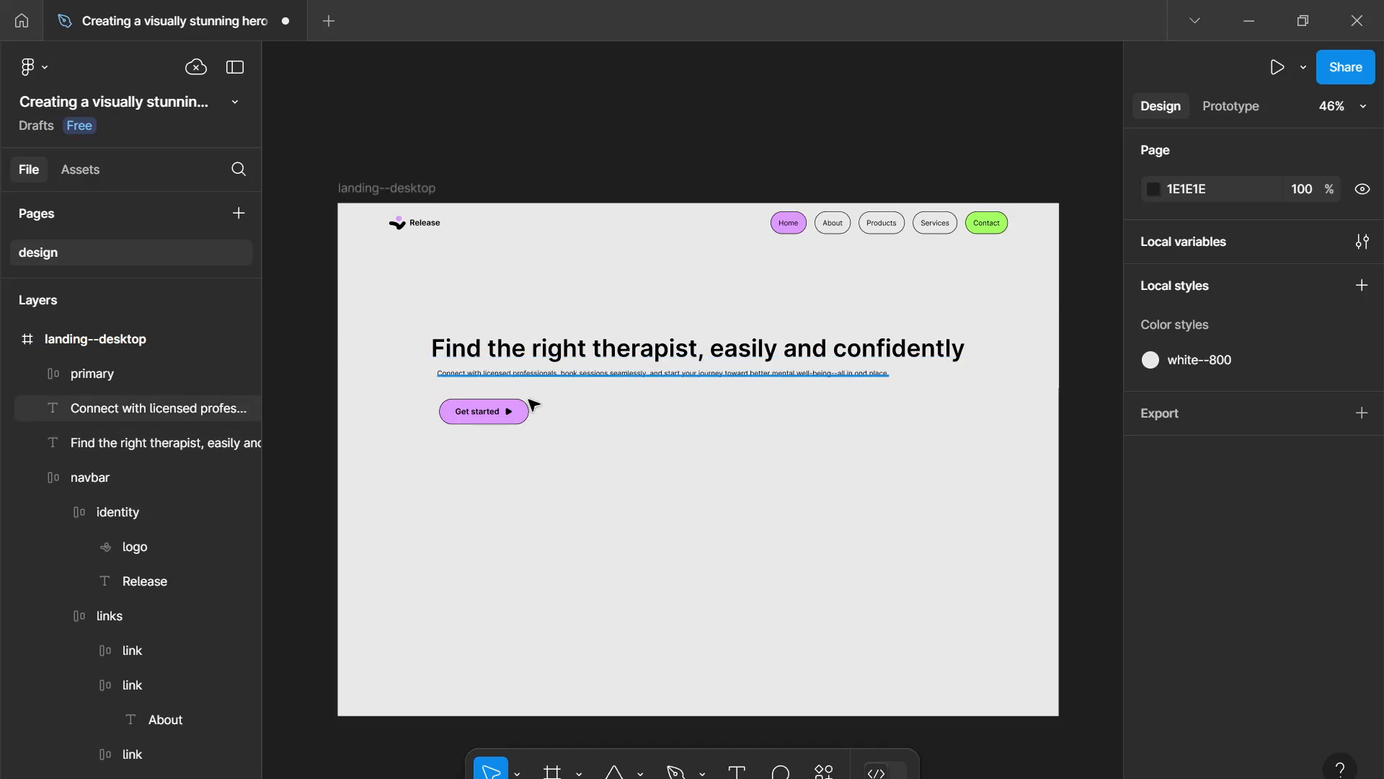
pyautogui.moveTo(544, 426); pyautogui.dragTo(561, 434)
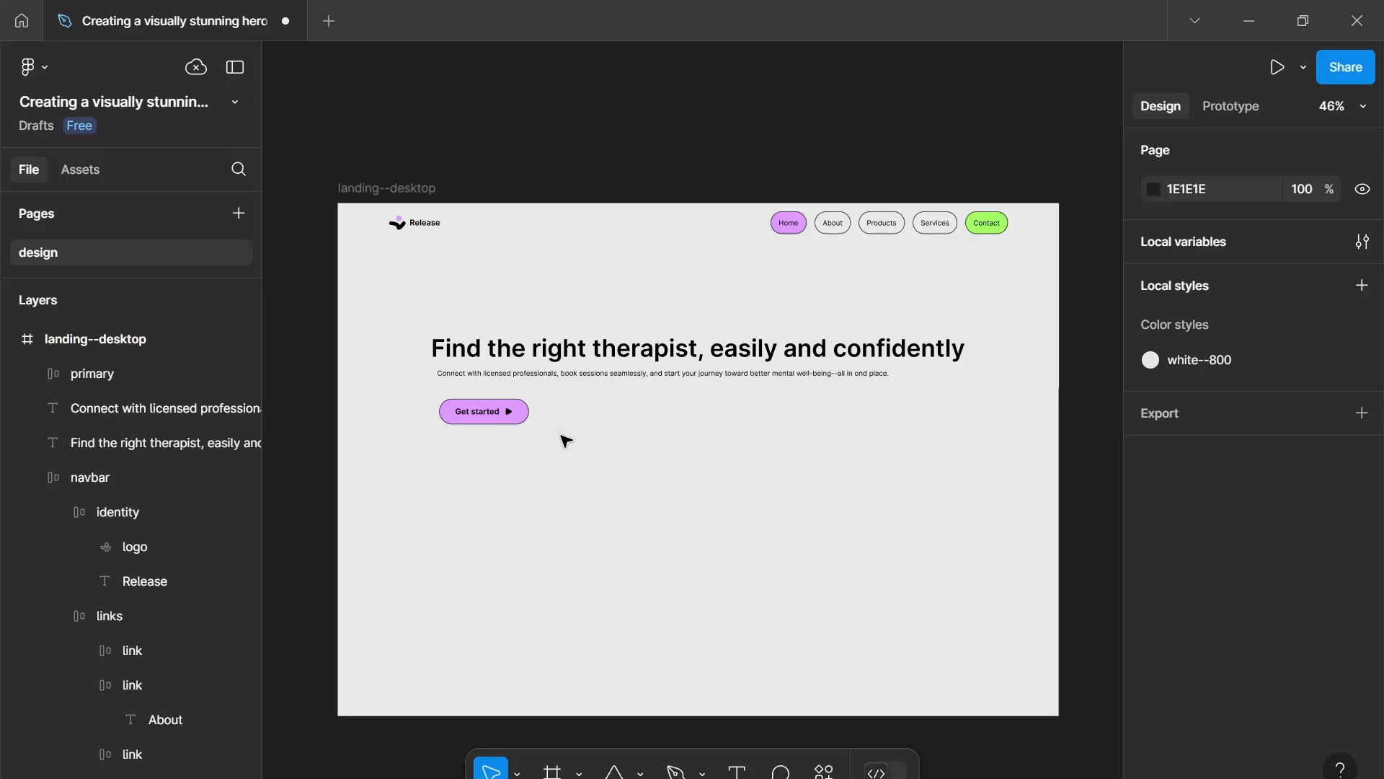
pyautogui.scroll(2, 567, 441)
# - Duplicate the primary button, place the copy to its right, and rename it "secondary"
pyautogui.click(511, 406)
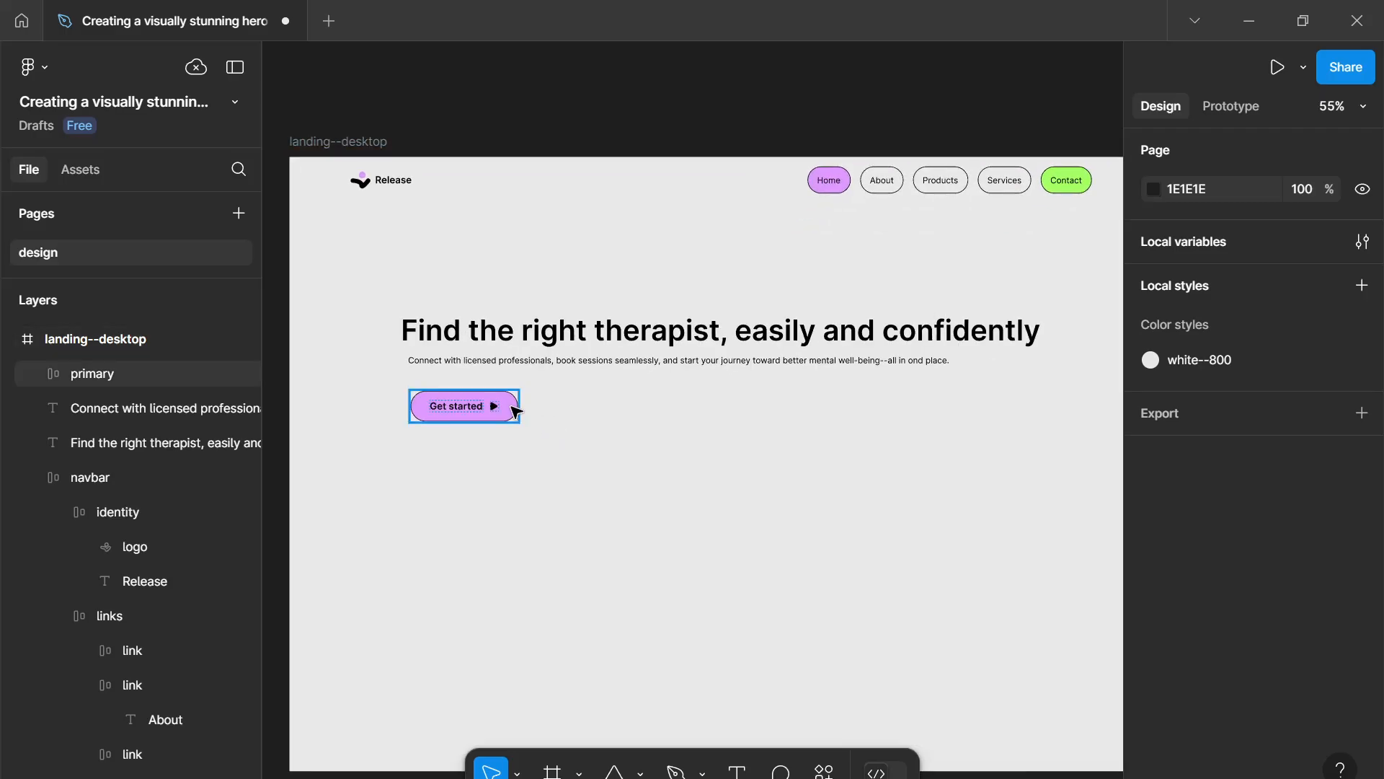
pyautogui.hotkey('ctrl', 'd')
pyautogui.moveTo(457, 405); pyautogui.dragTo(589, 414)
pyautogui.doubleClick(166, 370)
pyautogui.write('s')
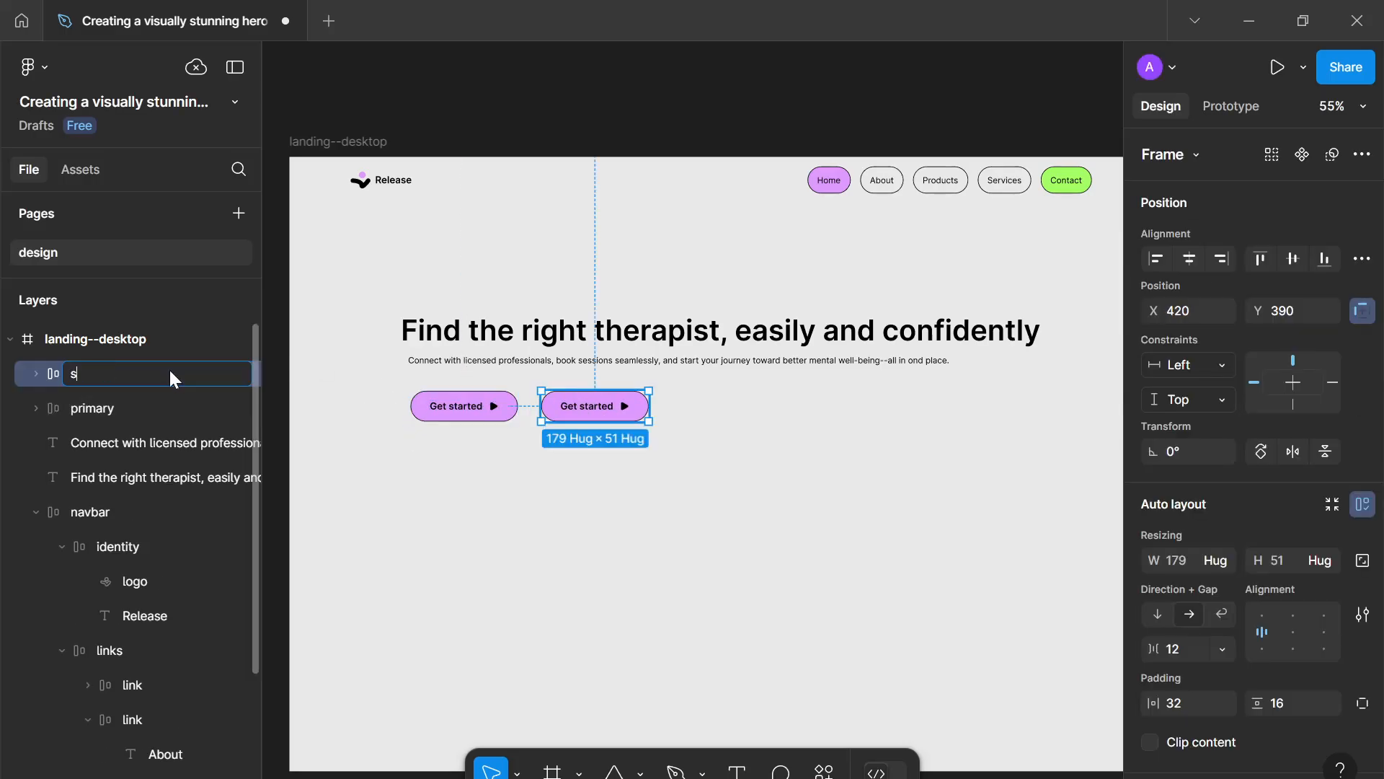
pyautogui.write('econdary')
pyautogui.press('Return')
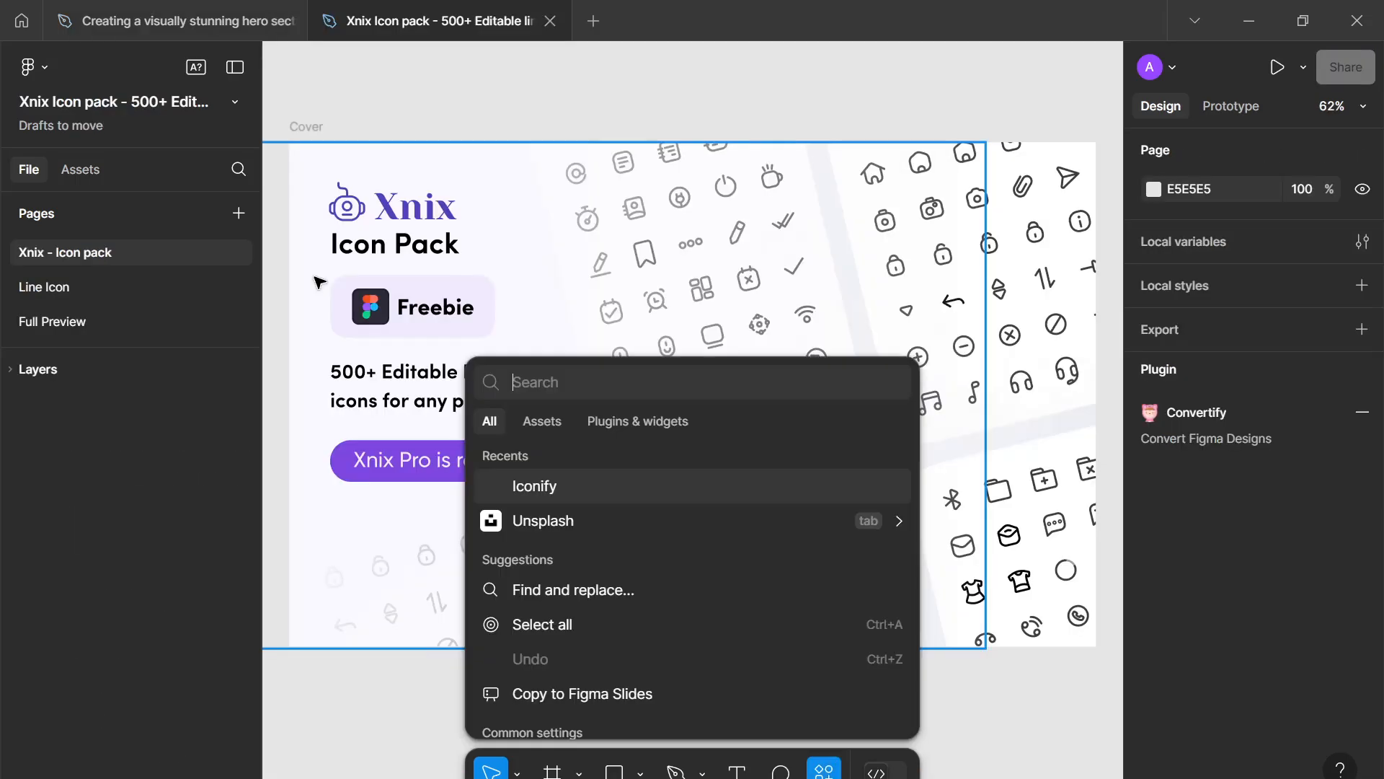
# - Open the Line Icon page of the Xnix Icon pack file and browse its icon sets
pyautogui.press('Escape')
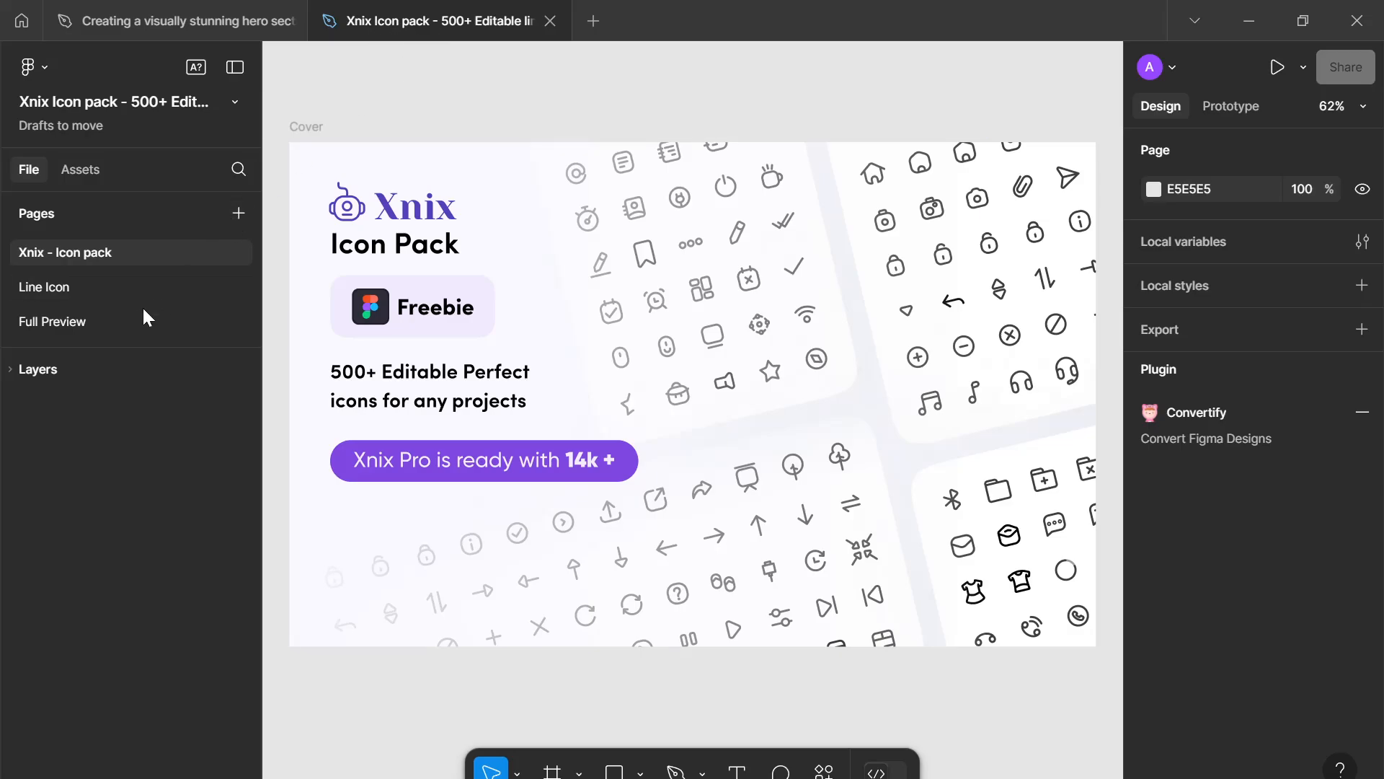
pyautogui.click(87, 325)
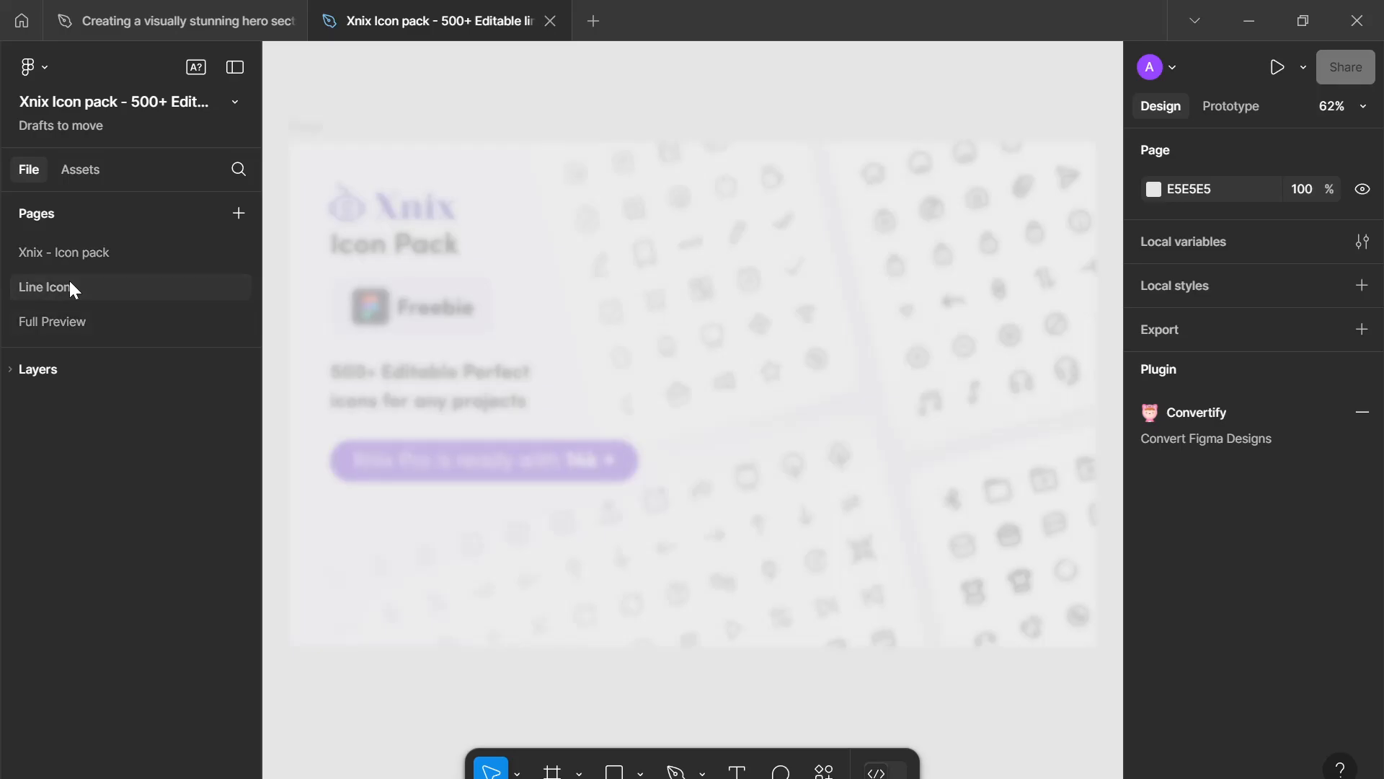
pyautogui.click(101, 290)
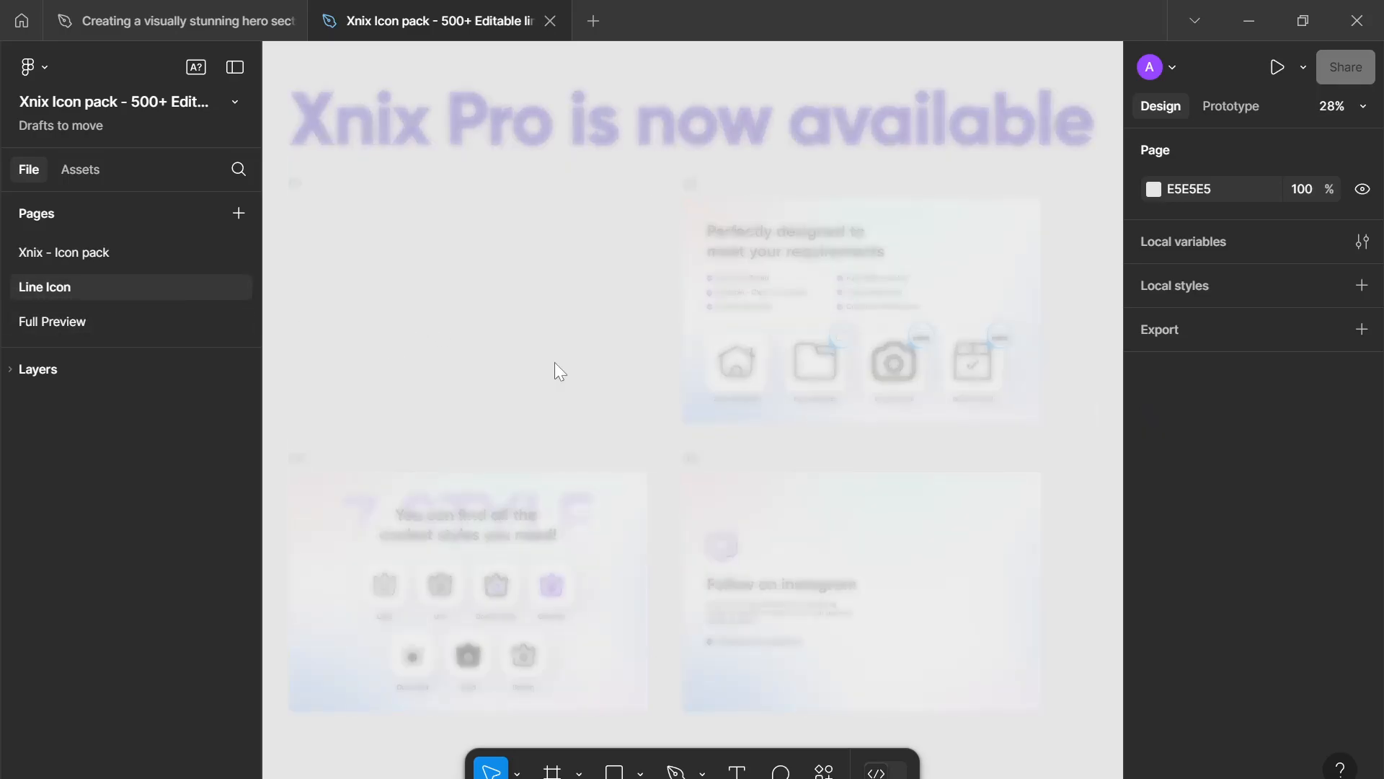
pyautogui.scroll(2, 551, 338)
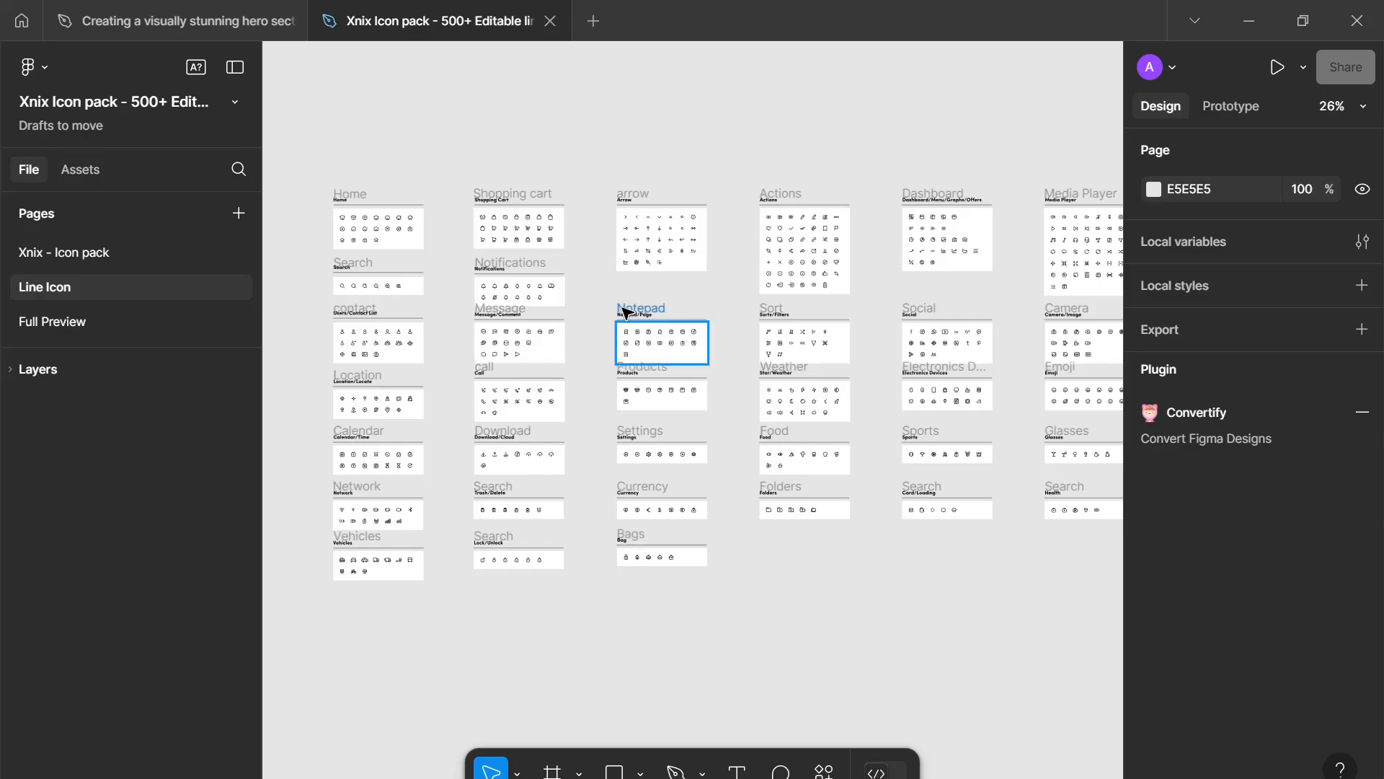
pyautogui.scroll(3, 958, 401)
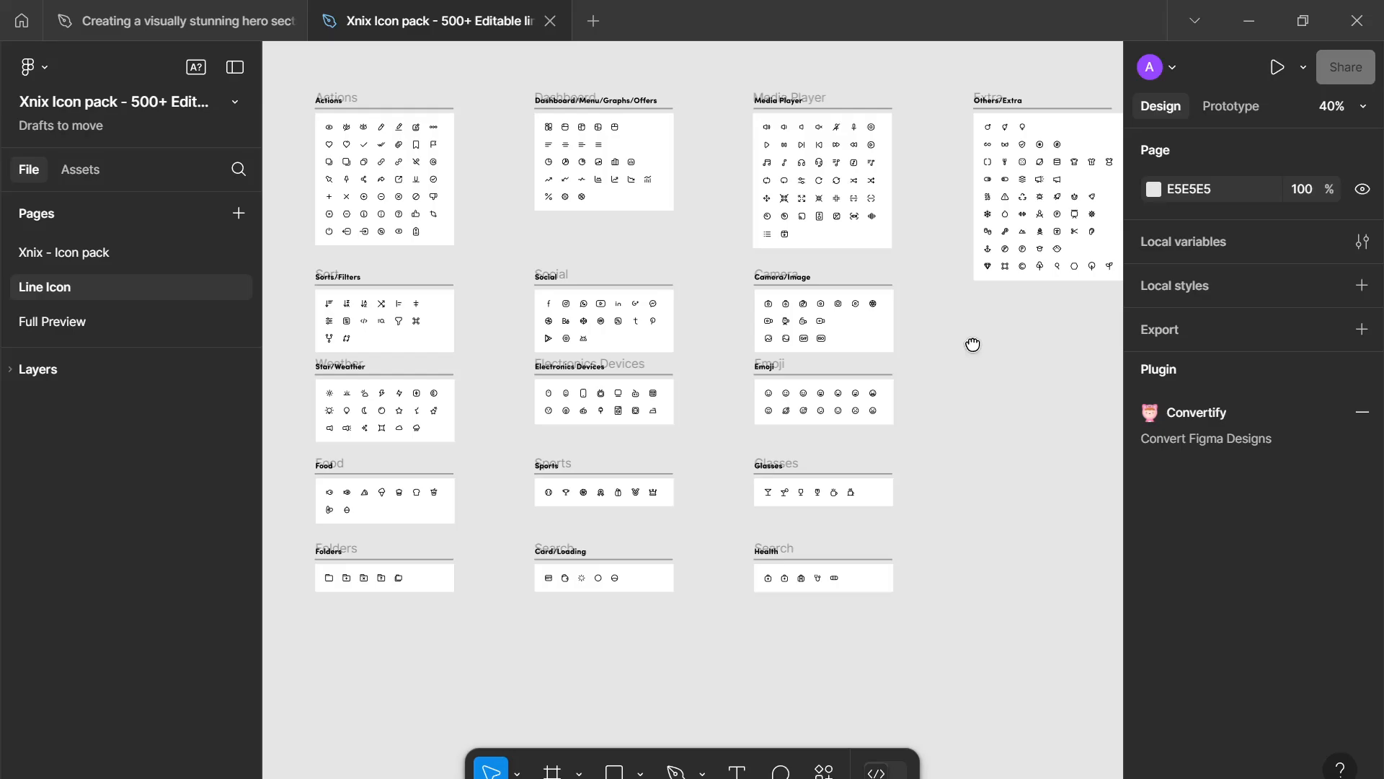
# - Zoom into the Media Player icon set and select the video player icon's vector
pyautogui.scroll(-2, 760, 497)
pyautogui.scroll(-1, 637, 519)
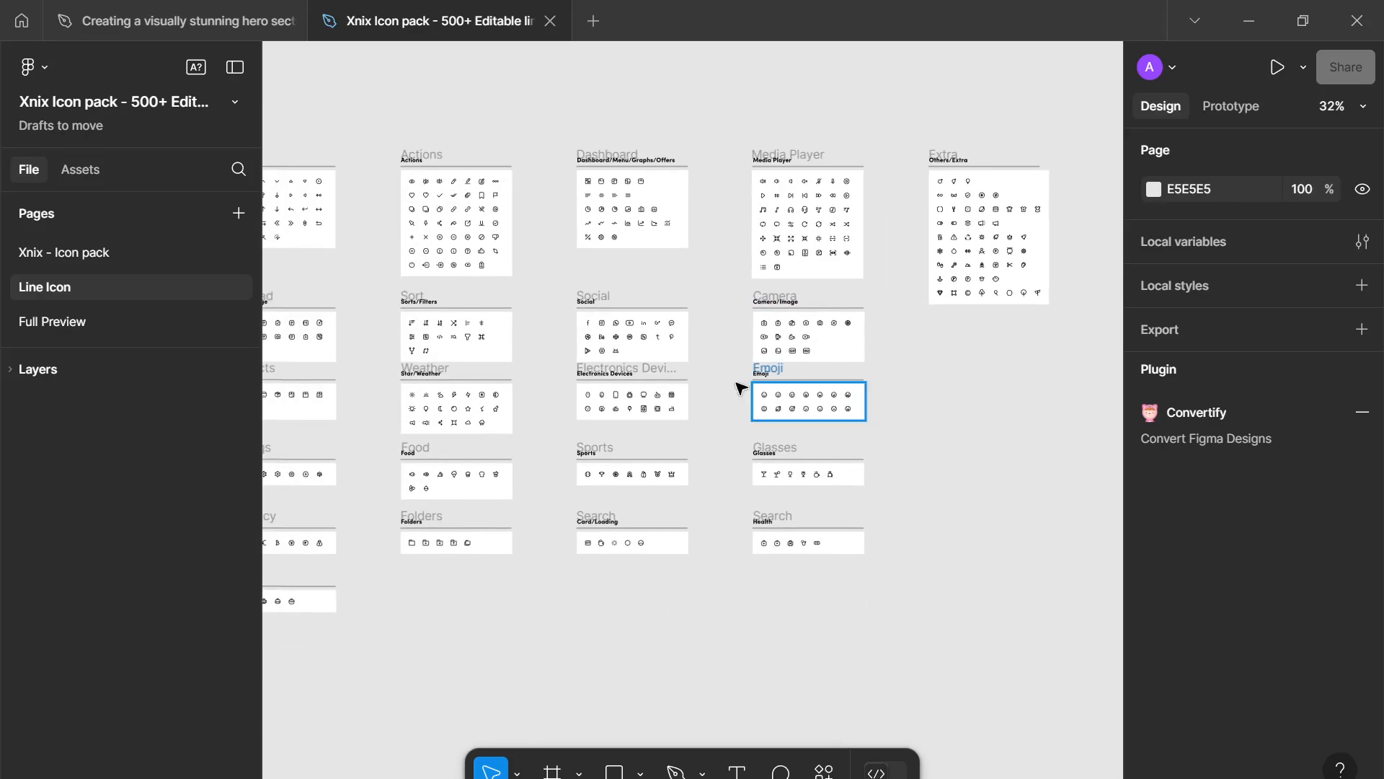
pyautogui.scroll(10, 788, 337)
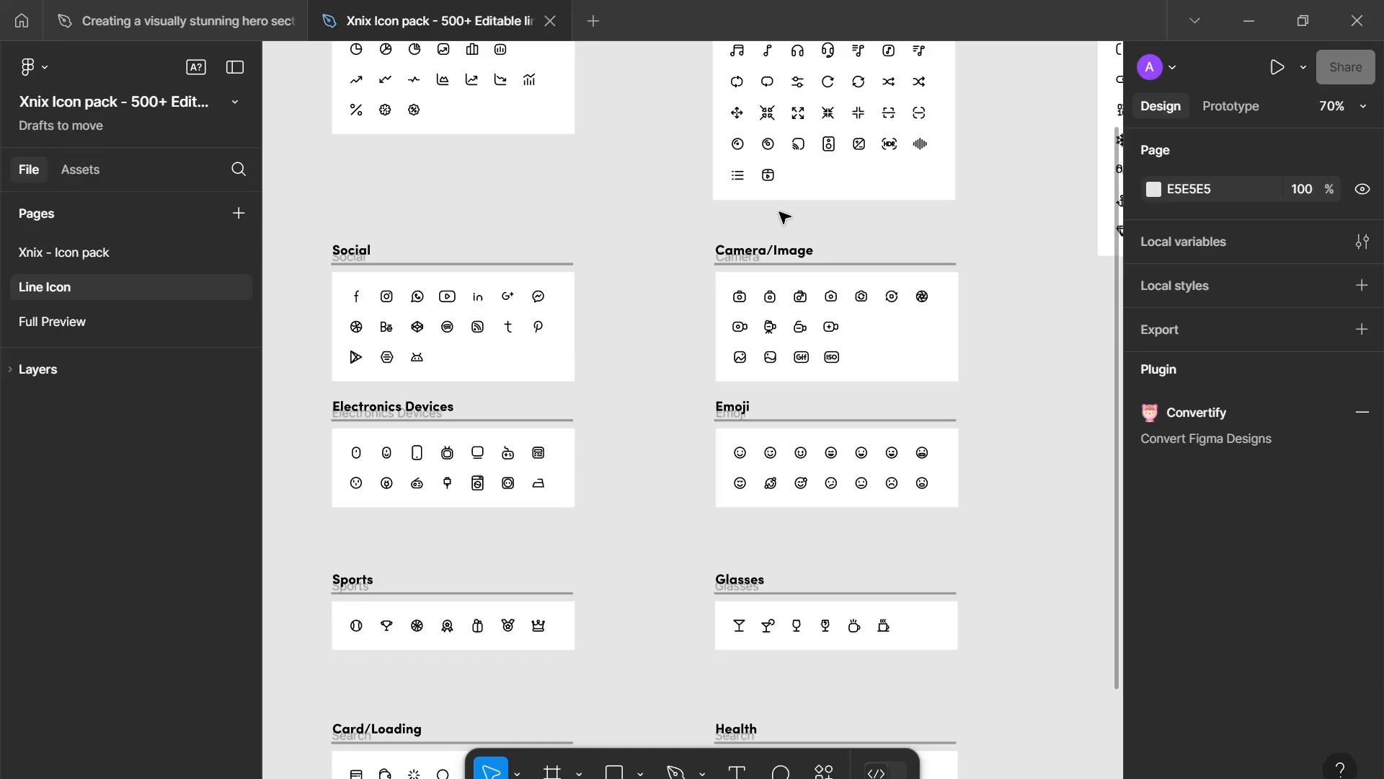
pyautogui.scroll(3, 744, 521)
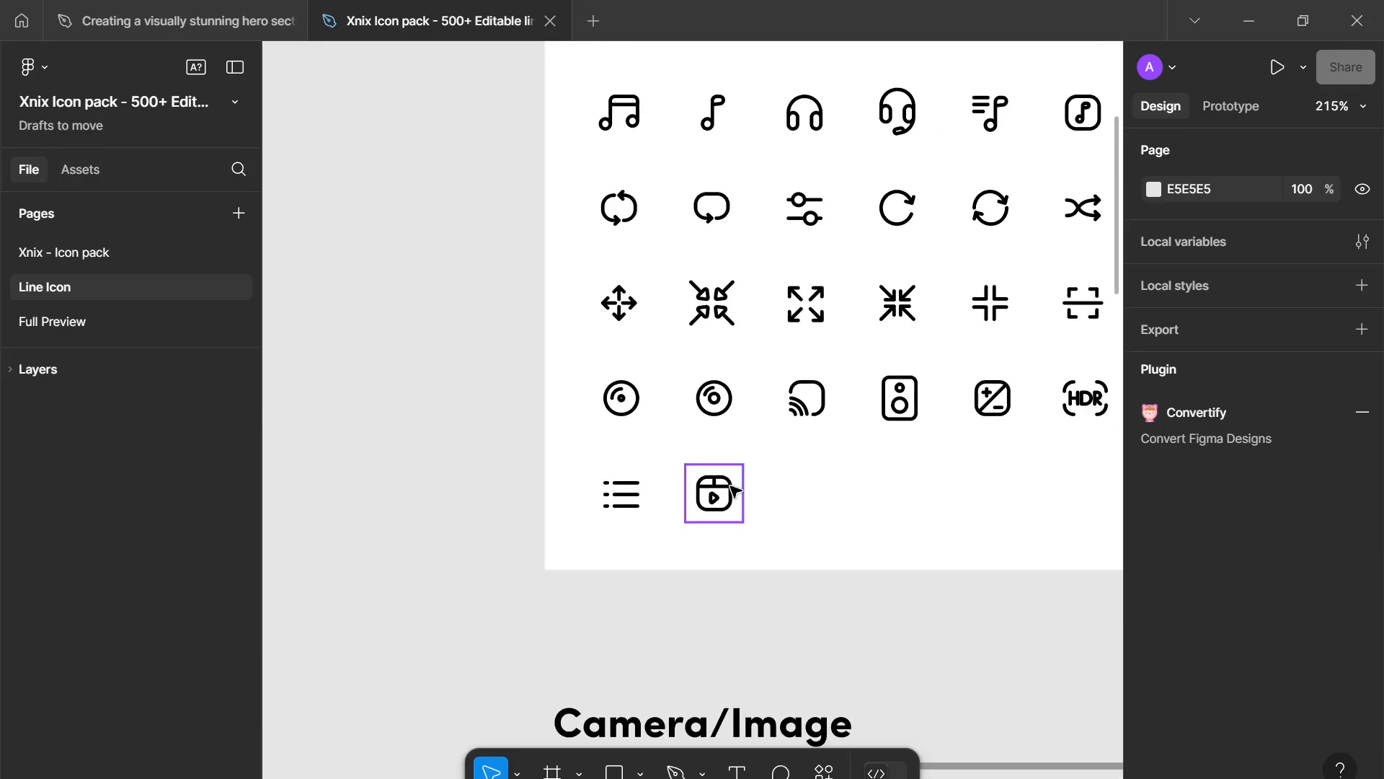
pyautogui.doubleClick(716, 496)
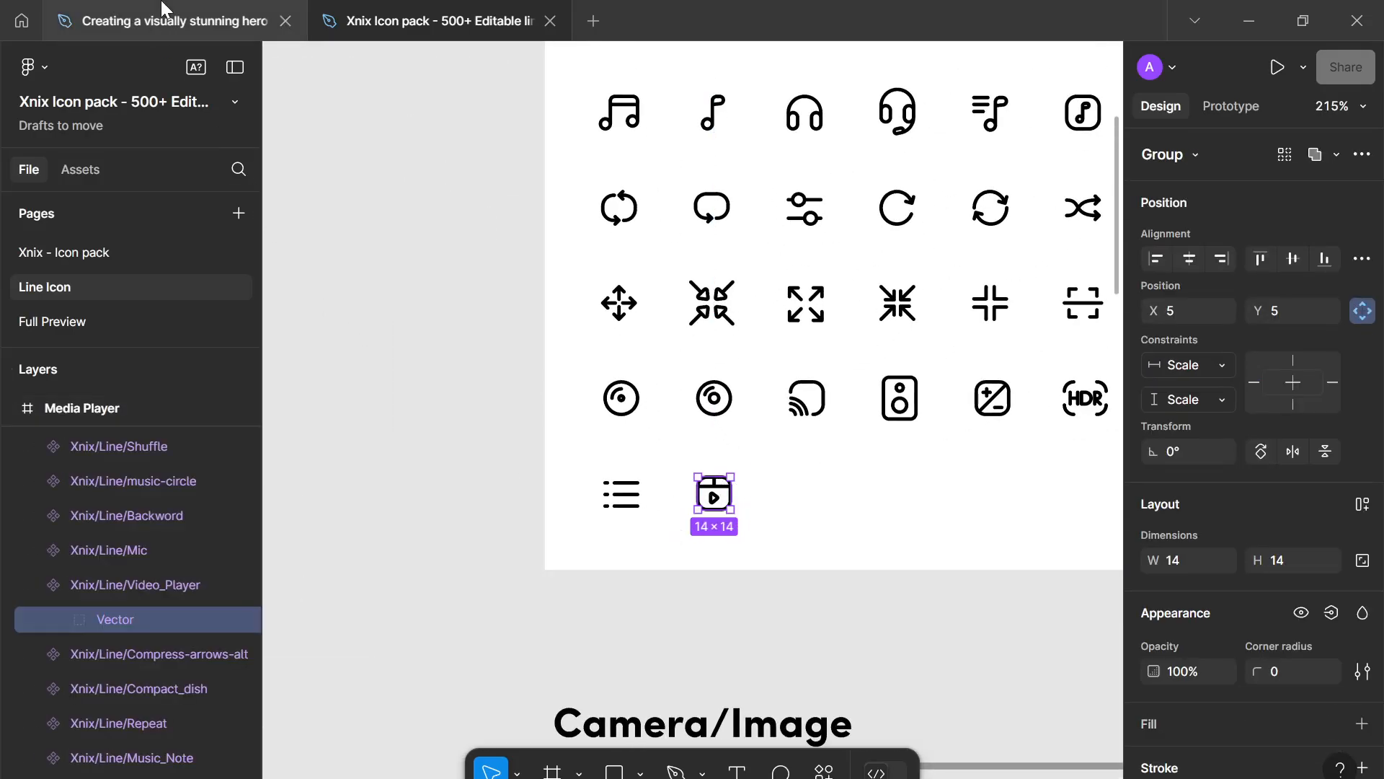
# - Replace the secondary button's play arrow with the copied video player icon and outline its strokes
pyautogui.click(244, 15)
pyautogui.hotkey('ctrl', 'k')
pyautogui.click(386, 478)
pyautogui.scroll(3, 726, 519)
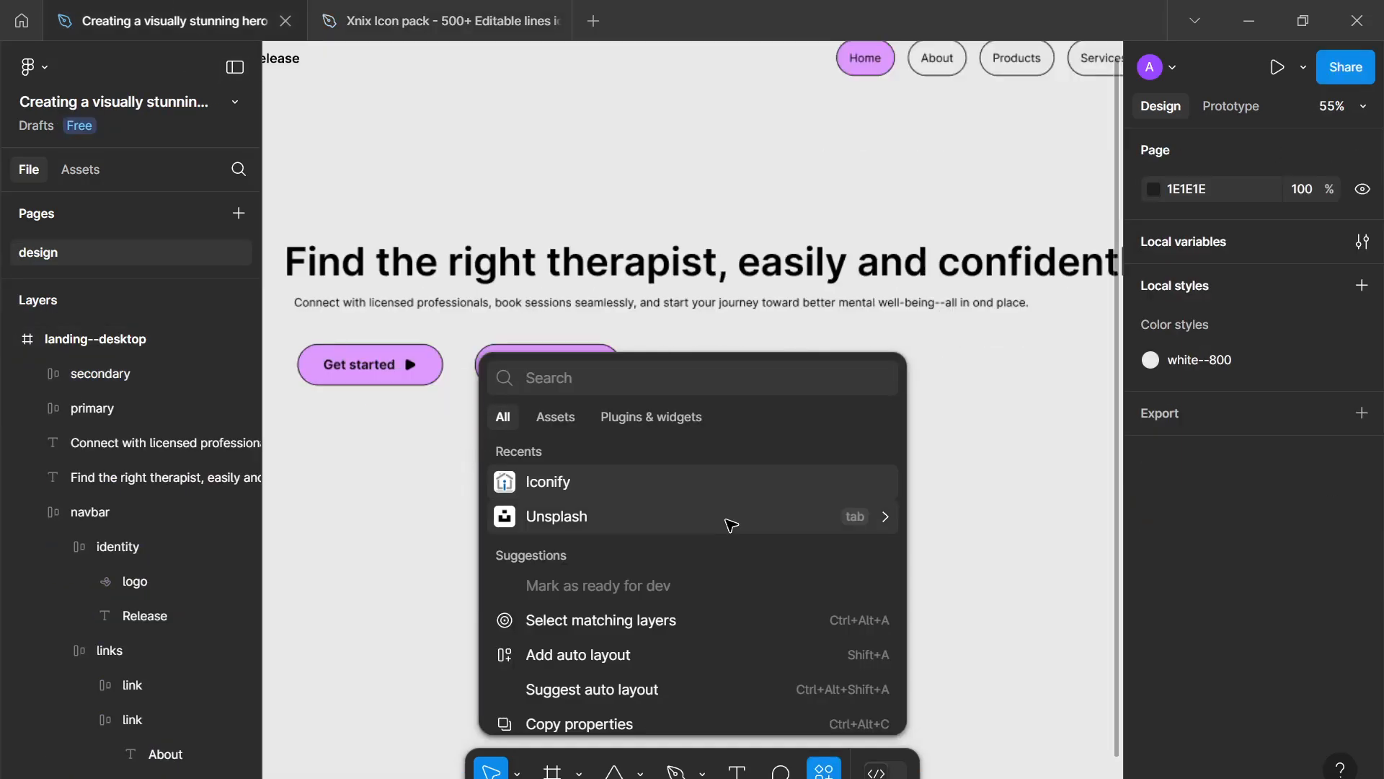
pyautogui.click(587, 362)
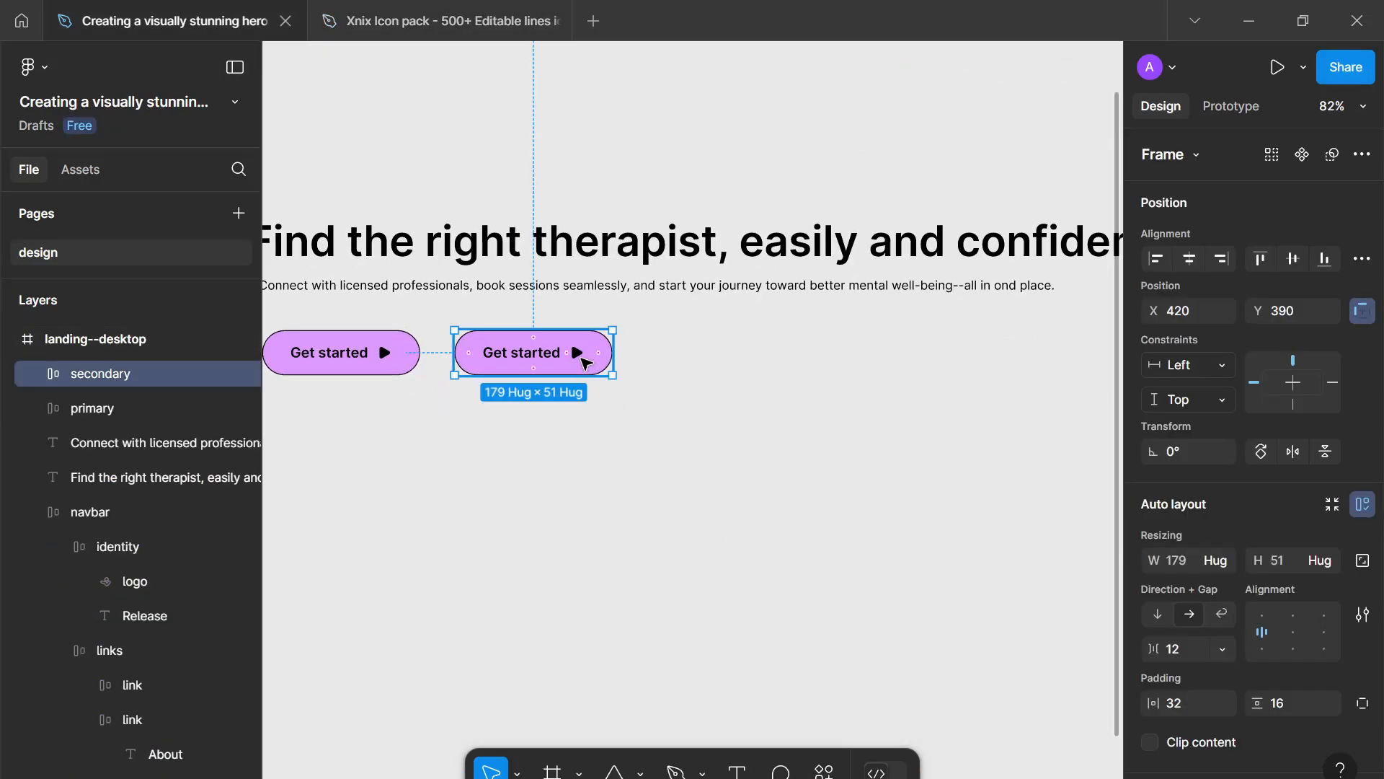
pyautogui.click(587, 363)
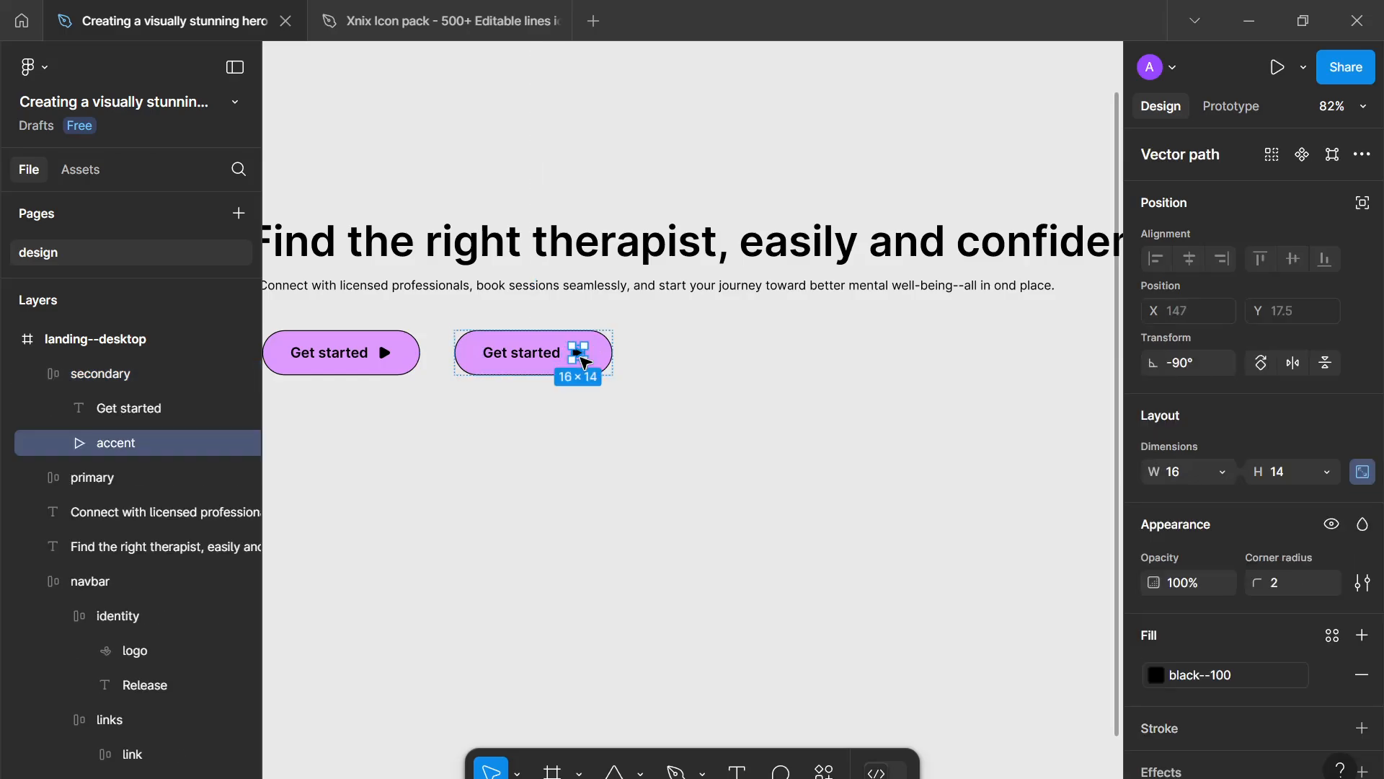
pyautogui.hotkey('ctrl', 'shift', 'r')
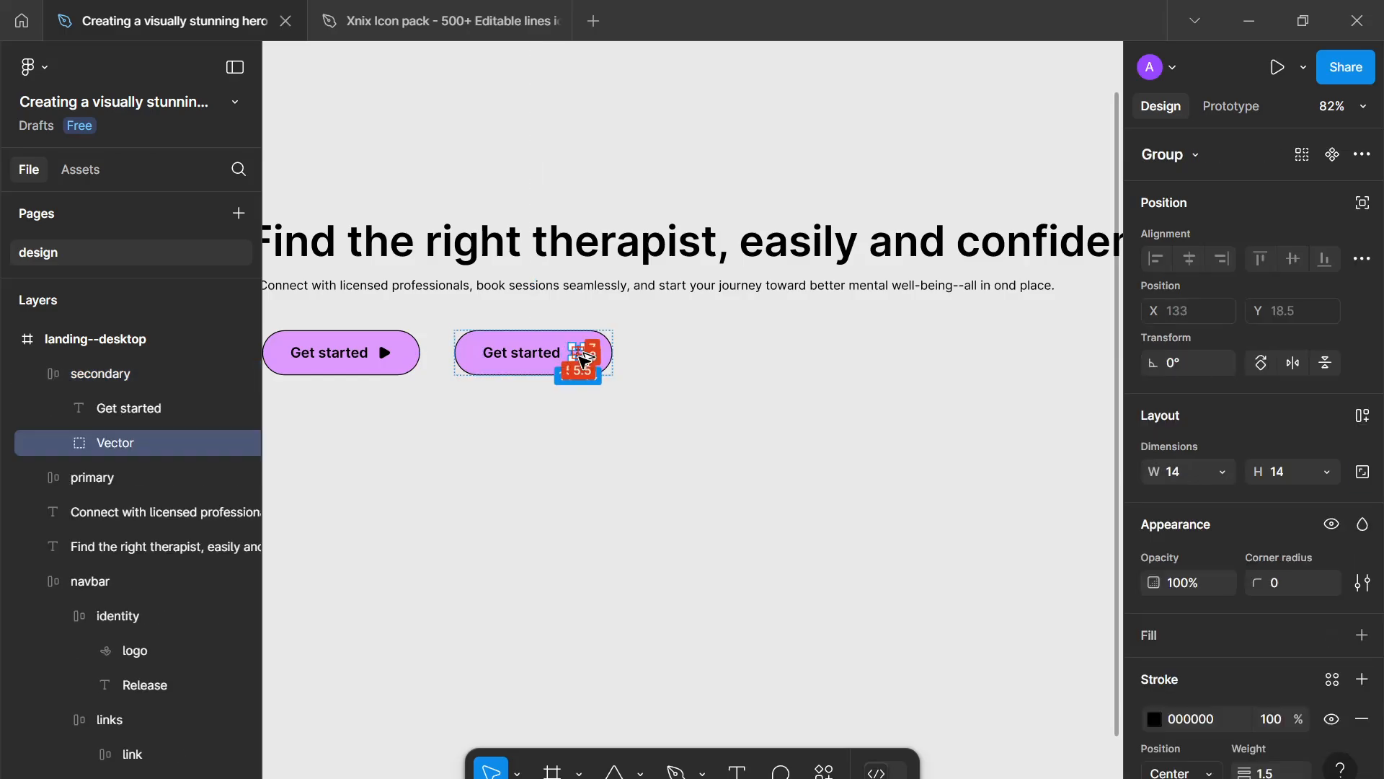
pyautogui.hotkey('ctrl', 'alt', 'o')
# - Try to set the outlined icon paths' height to 14, then undo the change
pyautogui.click(1362, 560)
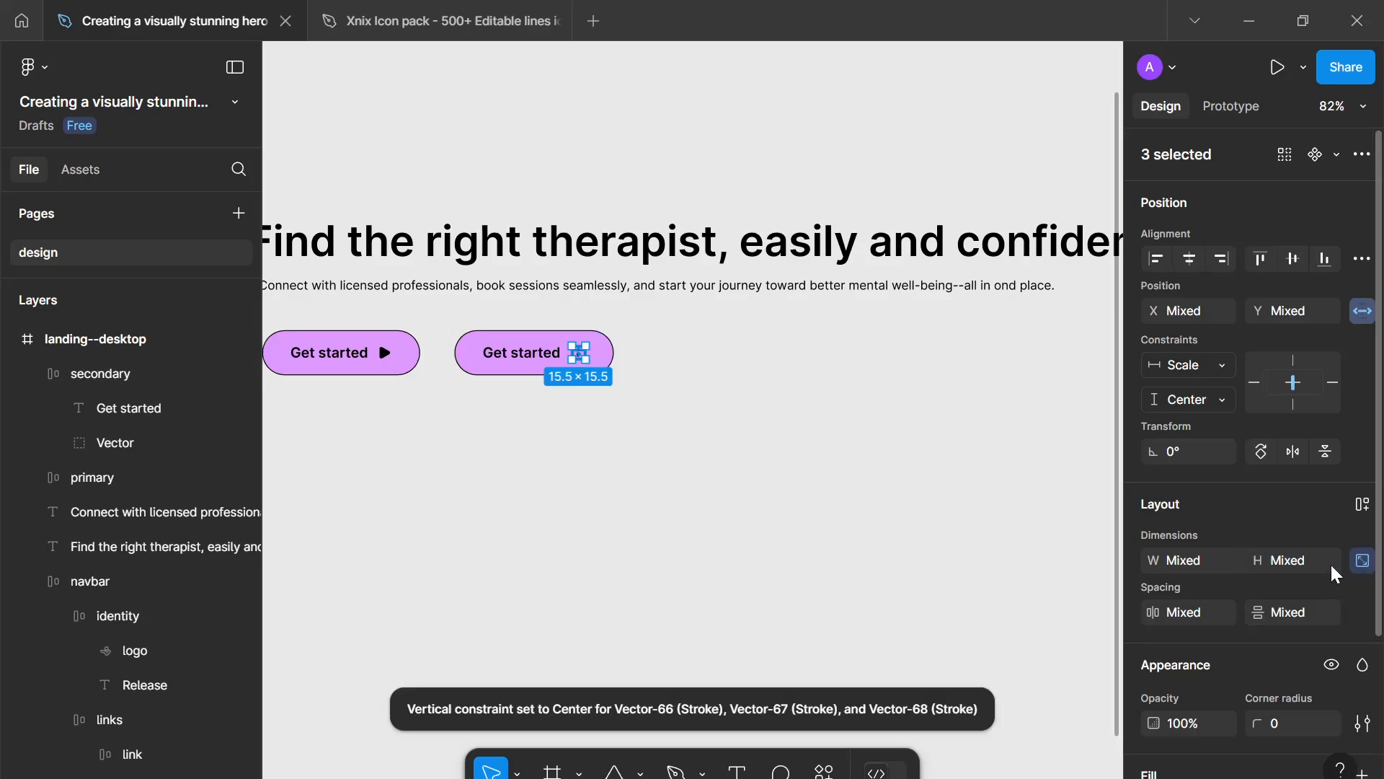
pyautogui.click(1282, 561)
pyautogui.write('14')
pyautogui.press('Return')
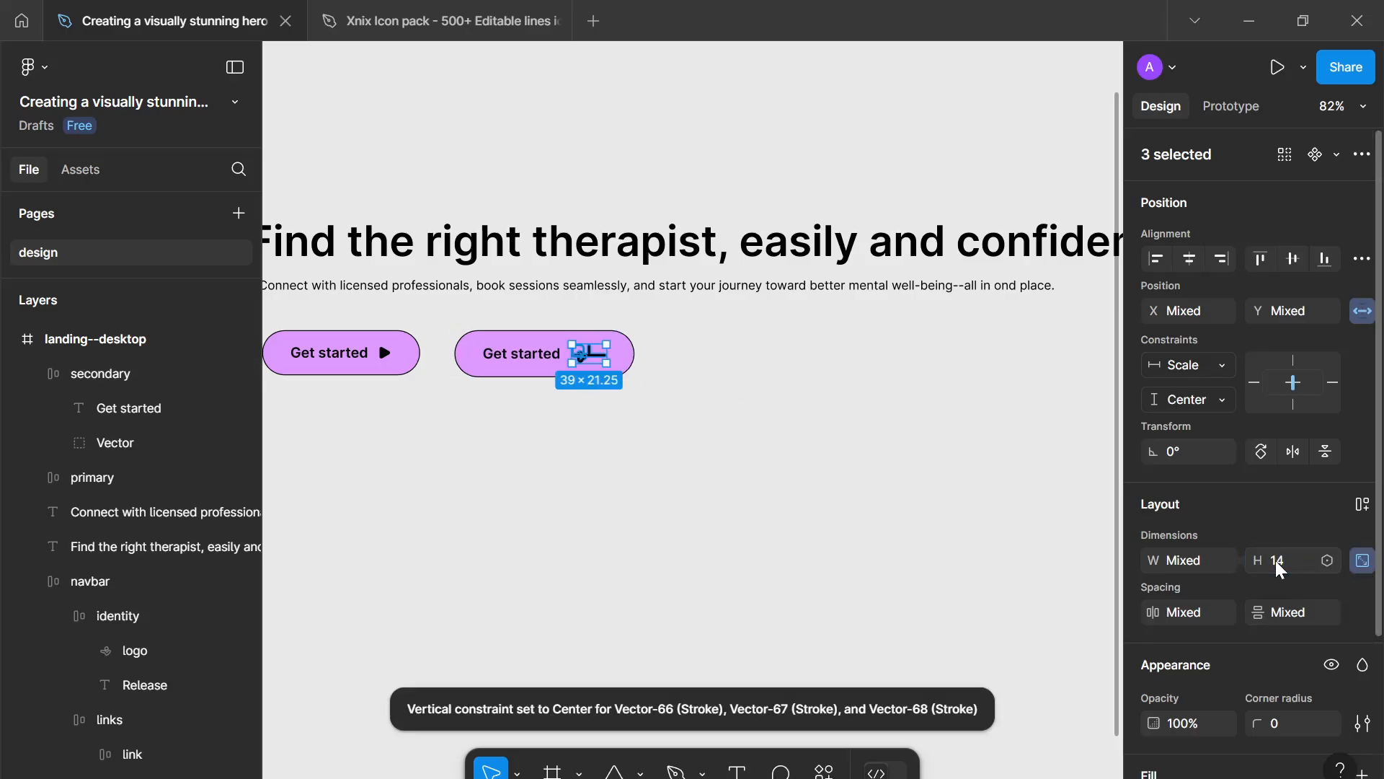
pyautogui.hotkey('ctrl', 'z')
pyautogui.hotkey('ctrl', 'z')
# - Rename the pasted vector group to "icon" and set its height to 14
pyautogui.scroll(5, 565, 423)
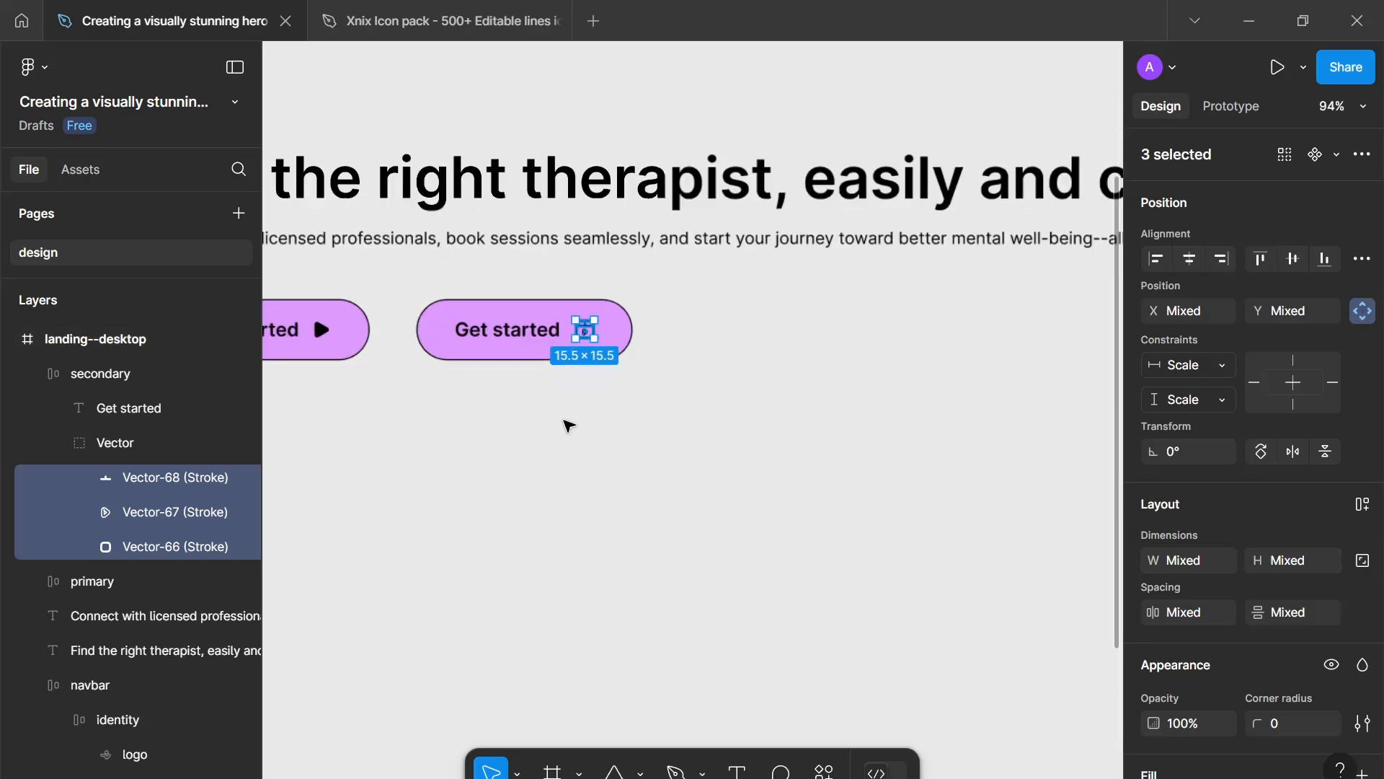
pyautogui.click(211, 442)
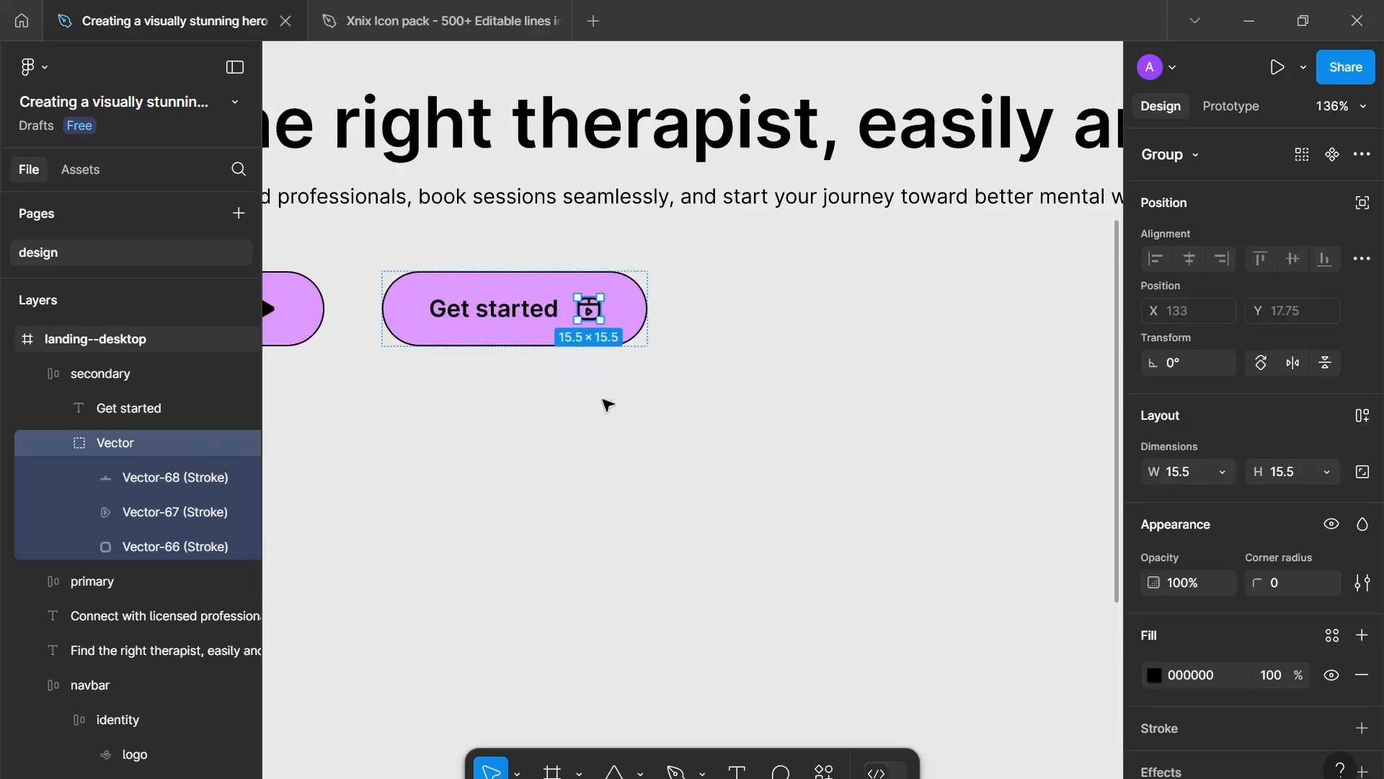
pyautogui.press('Return')
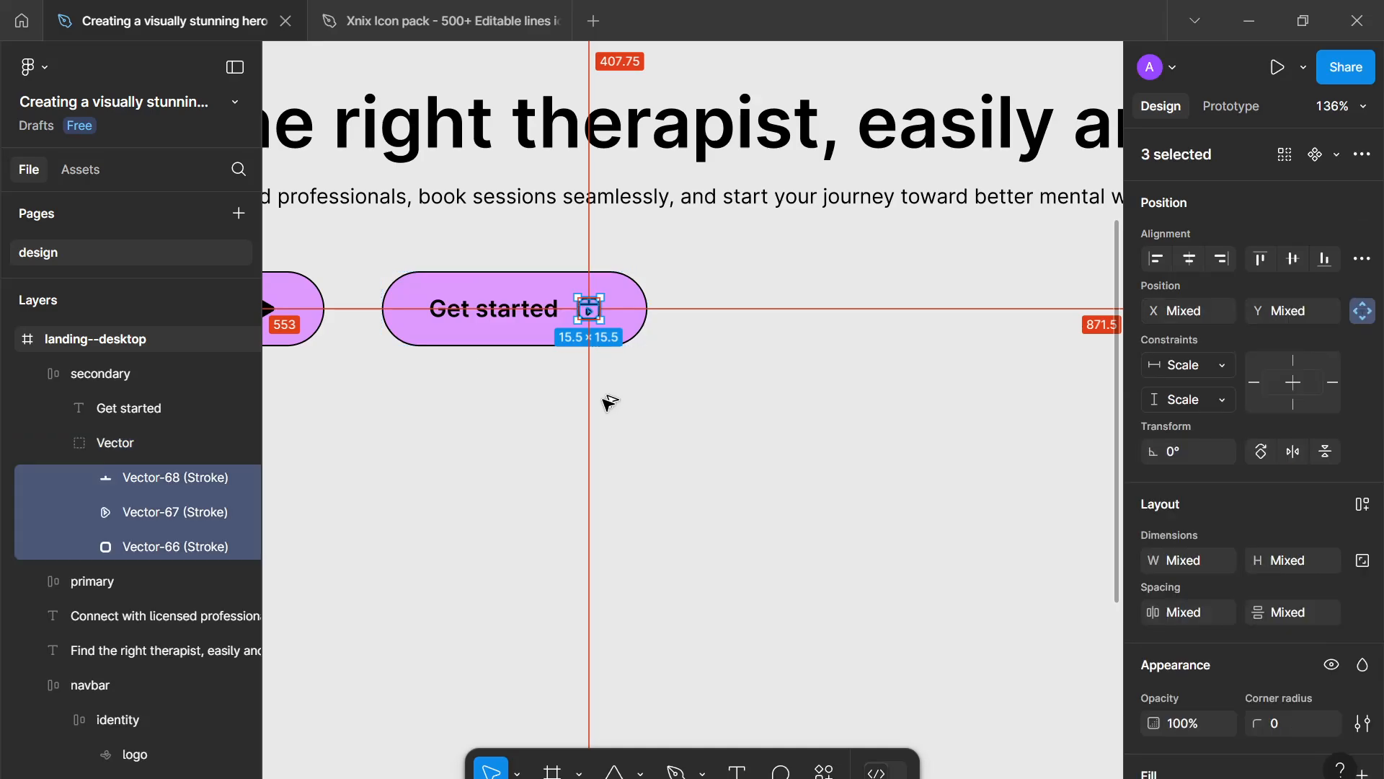
pyautogui.click(566, 390)
pyautogui.keyDown('ctrl'); pyautogui.click(589, 318); pyautogui.keyUp('ctrl')
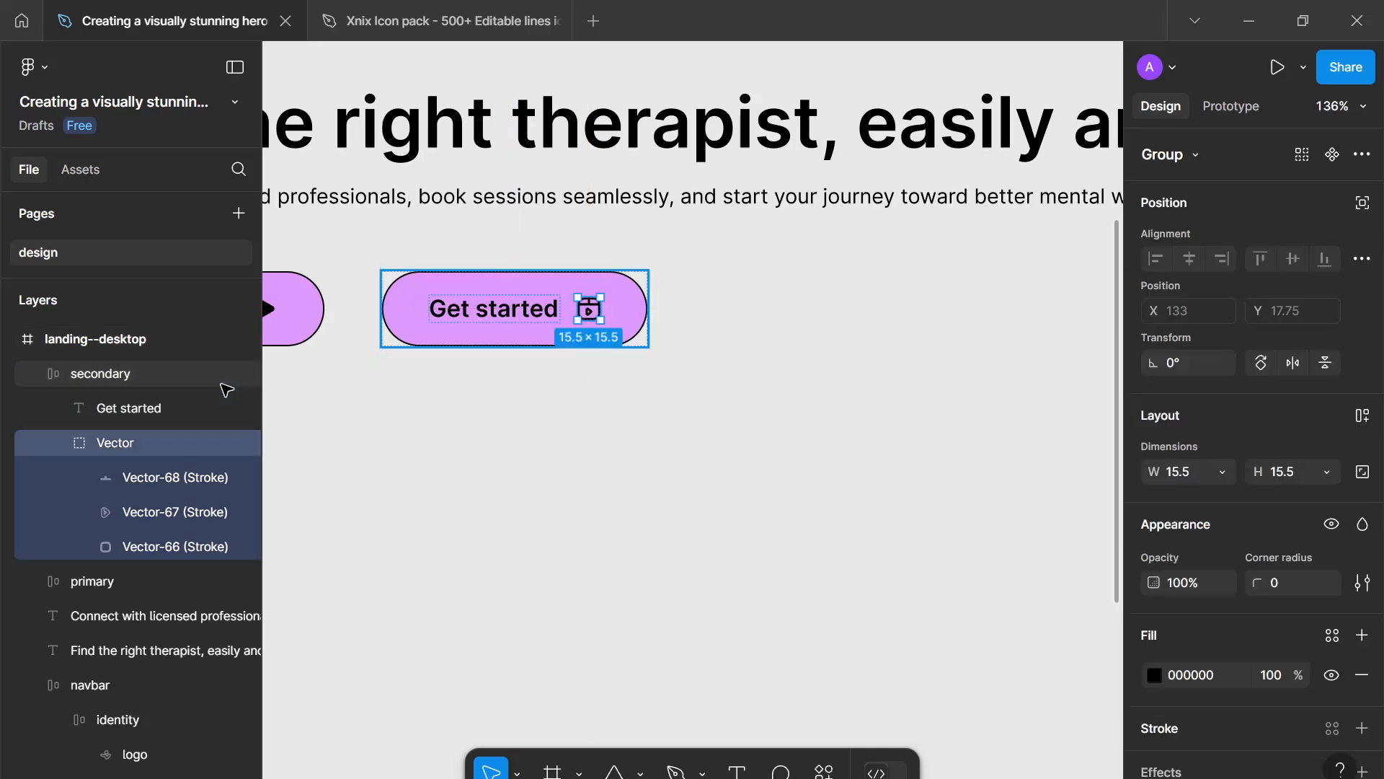
pyautogui.doubleClick(101, 443)
pyautogui.write('icon')
pyautogui.press('Return')
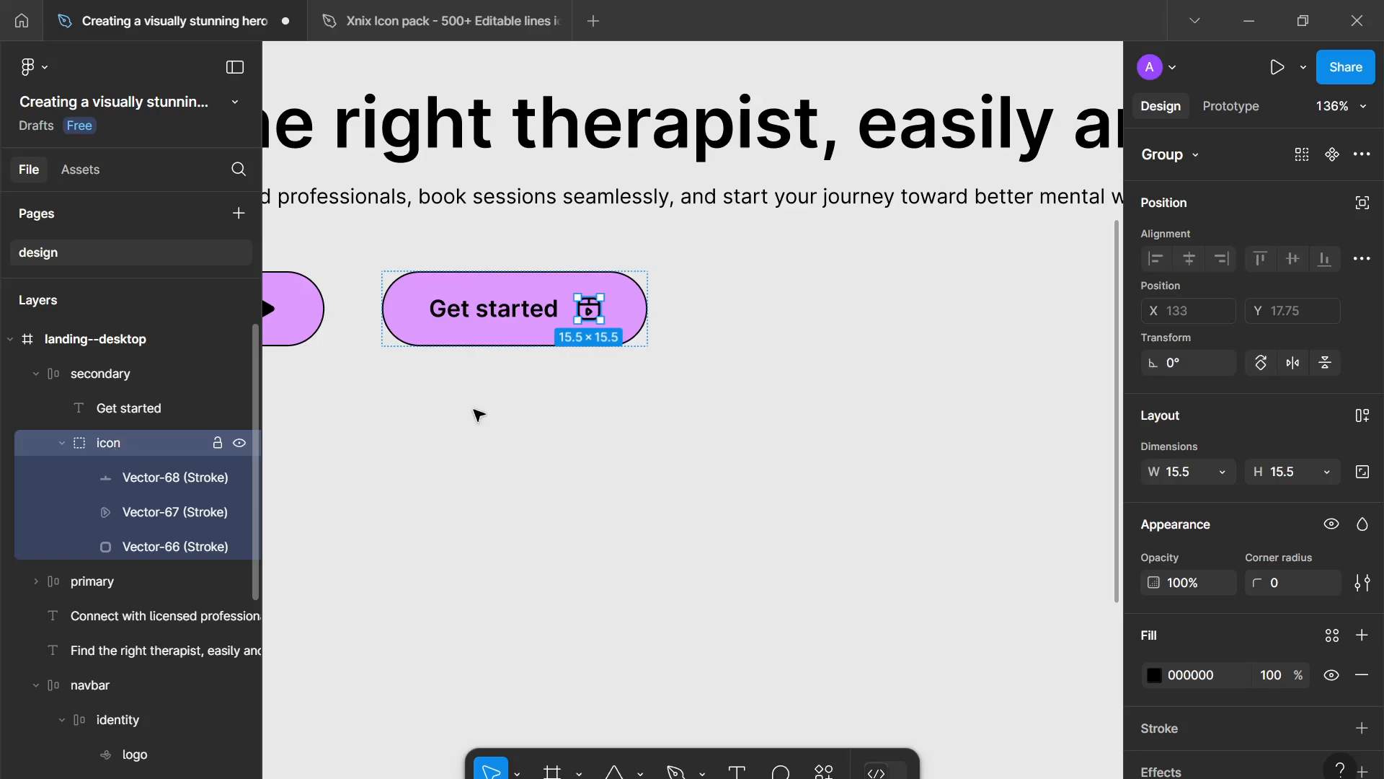
pyautogui.click(1362, 473)
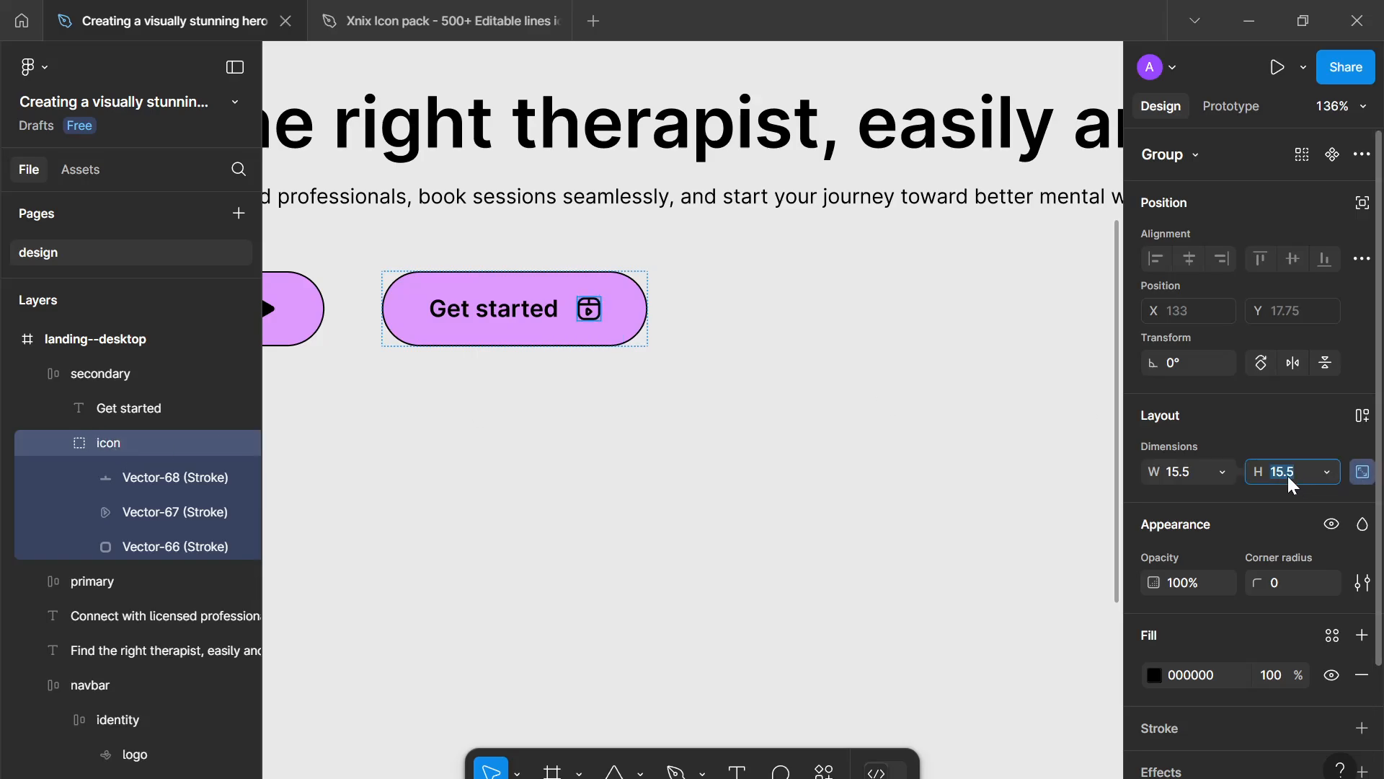
pyautogui.write('14')
pyautogui.press('Return')
# - Change the secondary button's label to "Explainer video"
pyautogui.click(812, 448)
pyautogui.keyDown('ctrl'); pyautogui.scroll(-2, 721, 490); pyautogui.keyUp('ctrl')
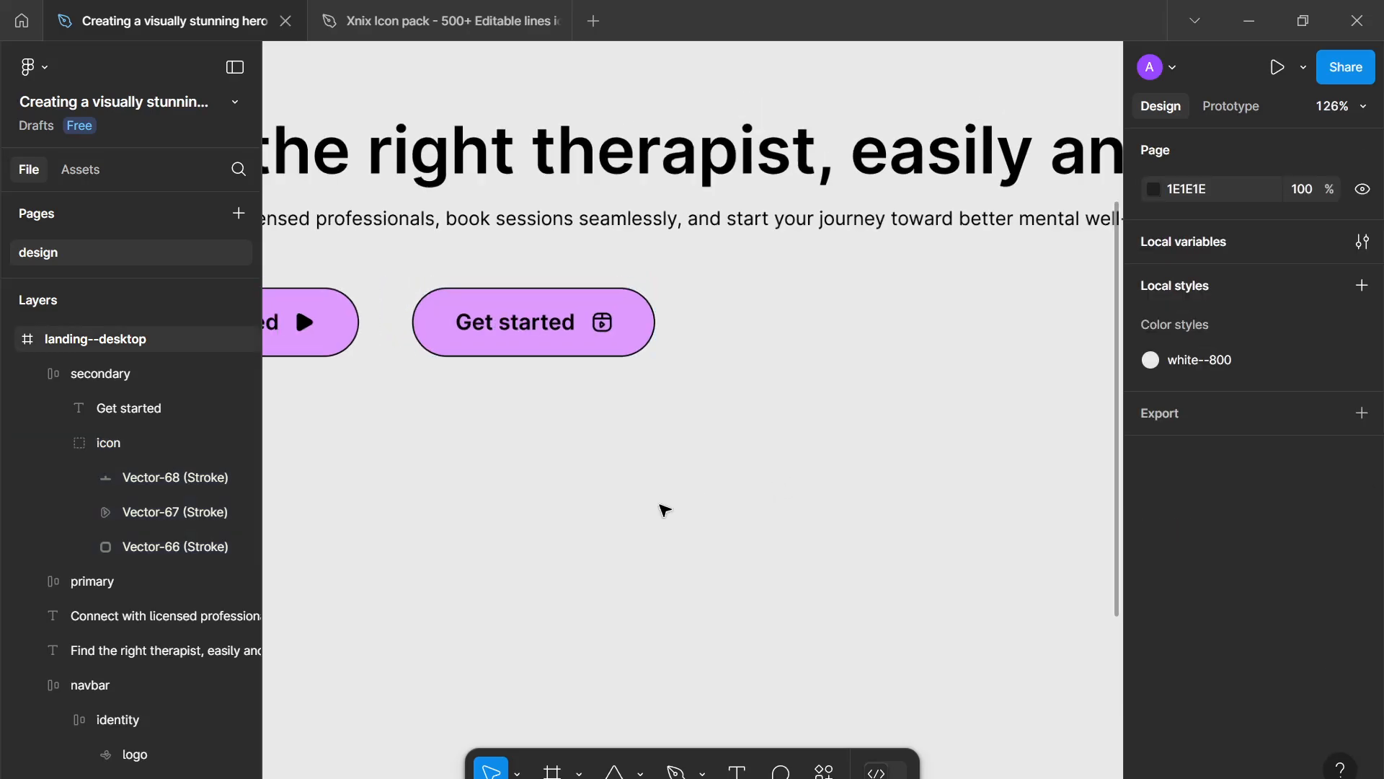
pyautogui.keyDown('ctrl'); pyautogui.scroll(-1, 664, 510); pyautogui.keyUp('ctrl')
pyautogui.click(667, 423)
pyautogui.click(655, 412)
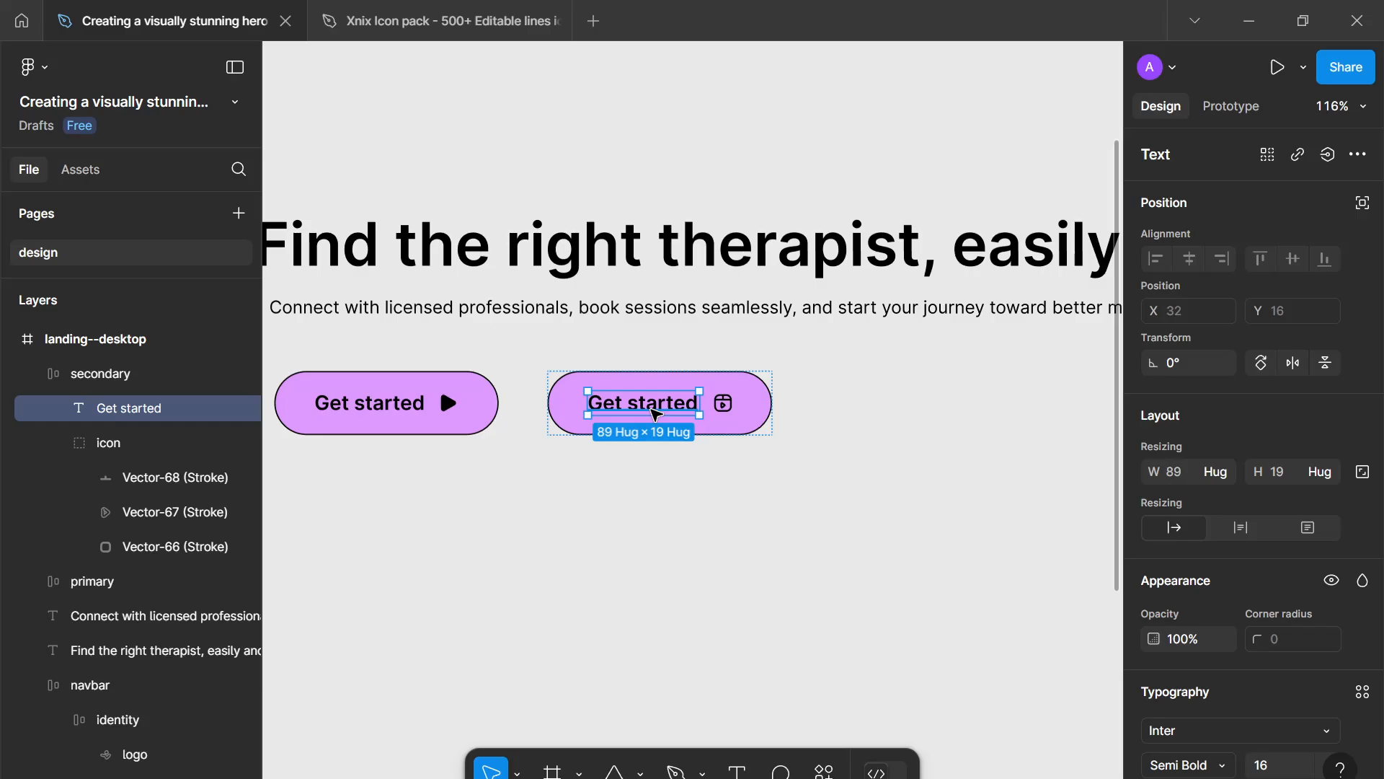
pyautogui.press('Return')
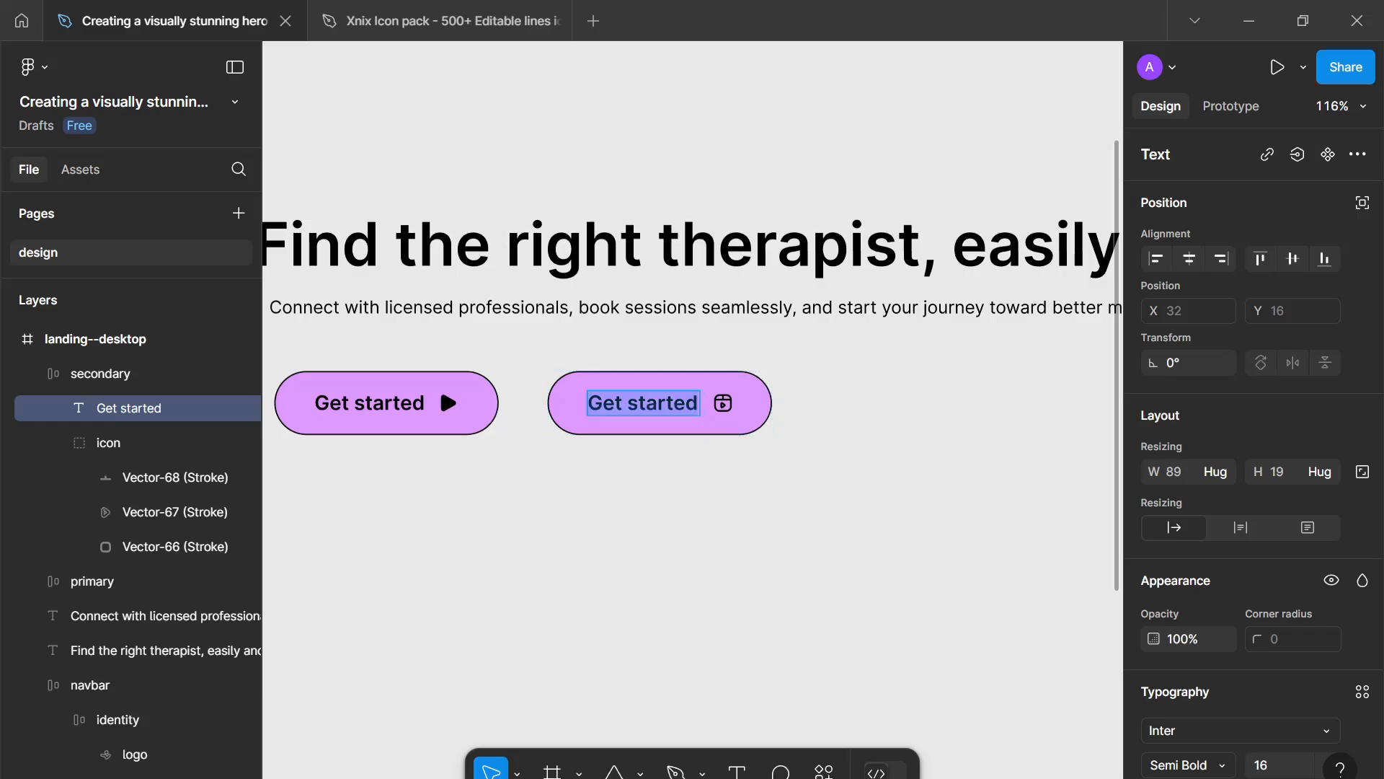
pyautogui.write('Ex')
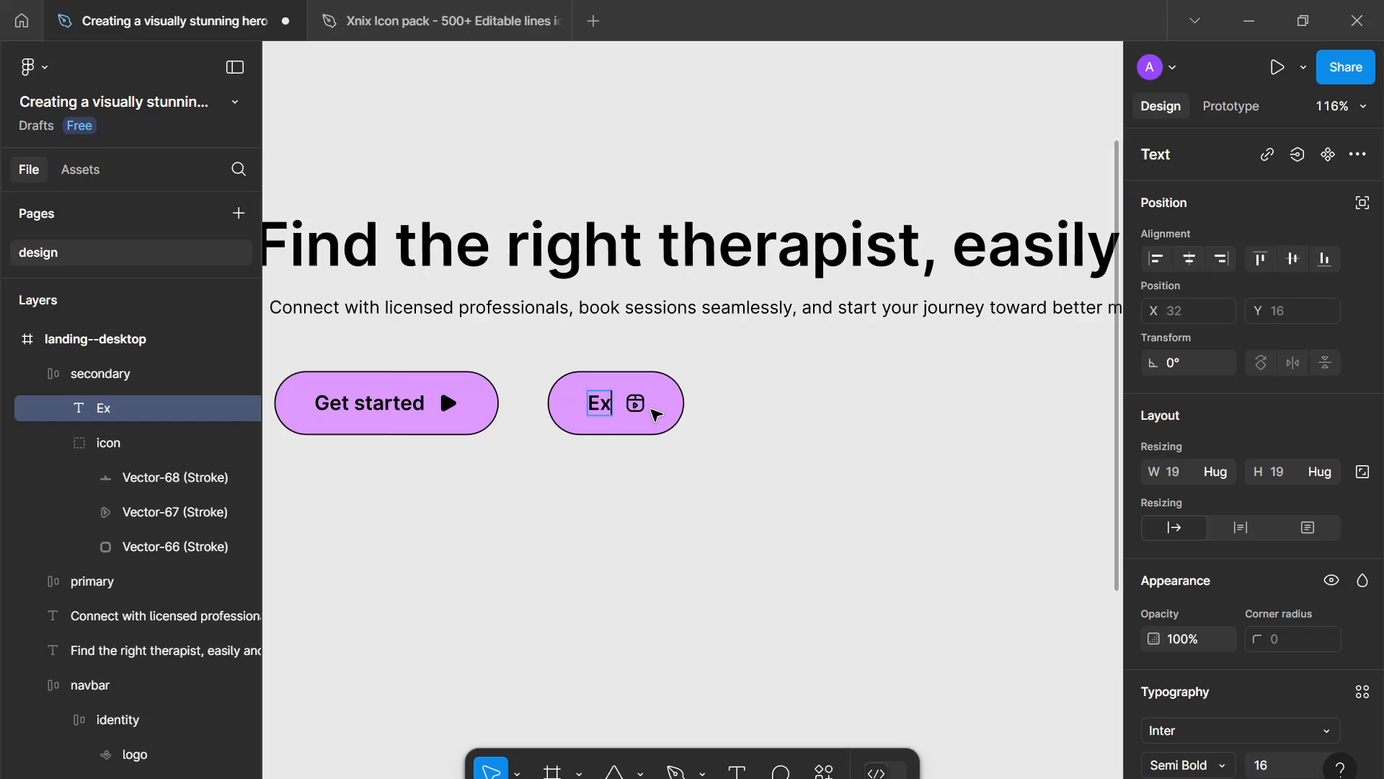
pyautogui.write('plainer video')
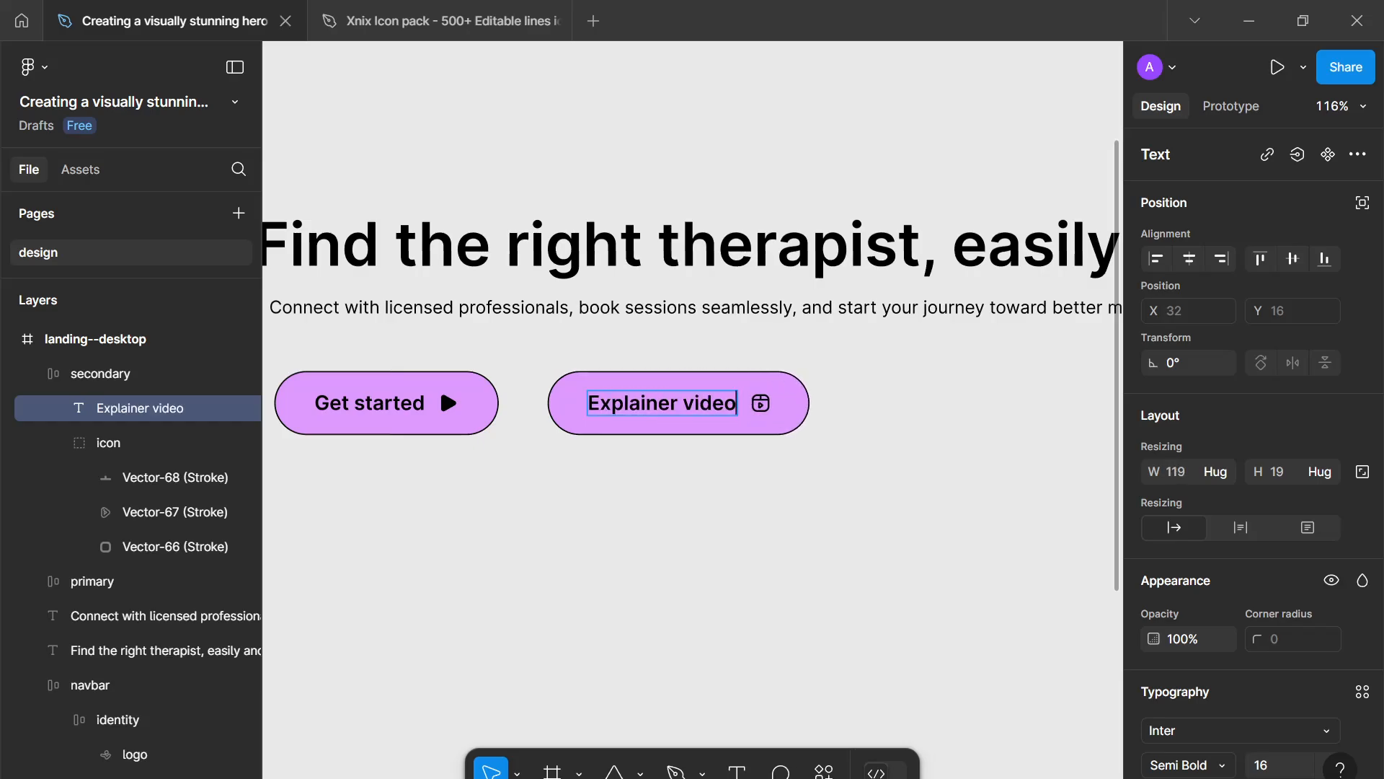
pyautogui.press('Escape')
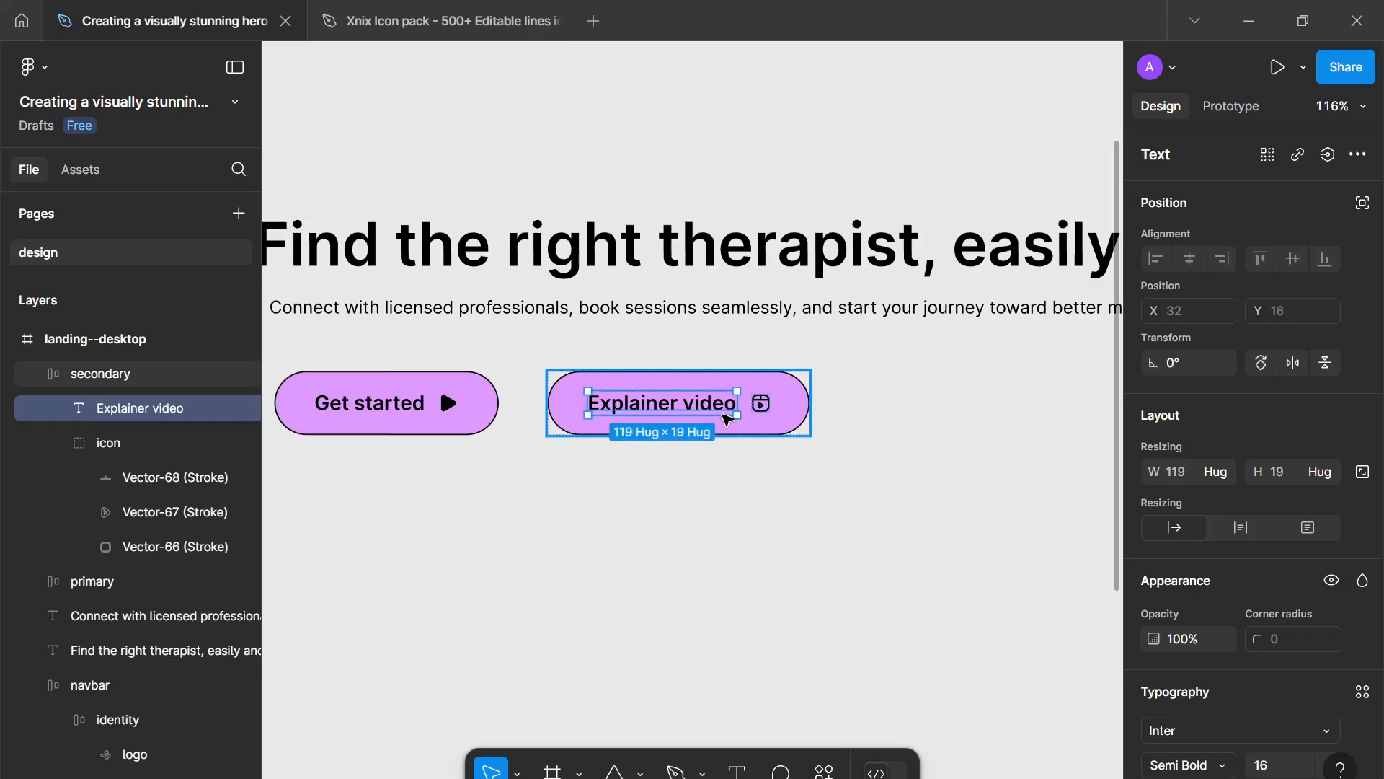
# - Move the icon before the label inside the secondary button
pyautogui.click(760, 404)
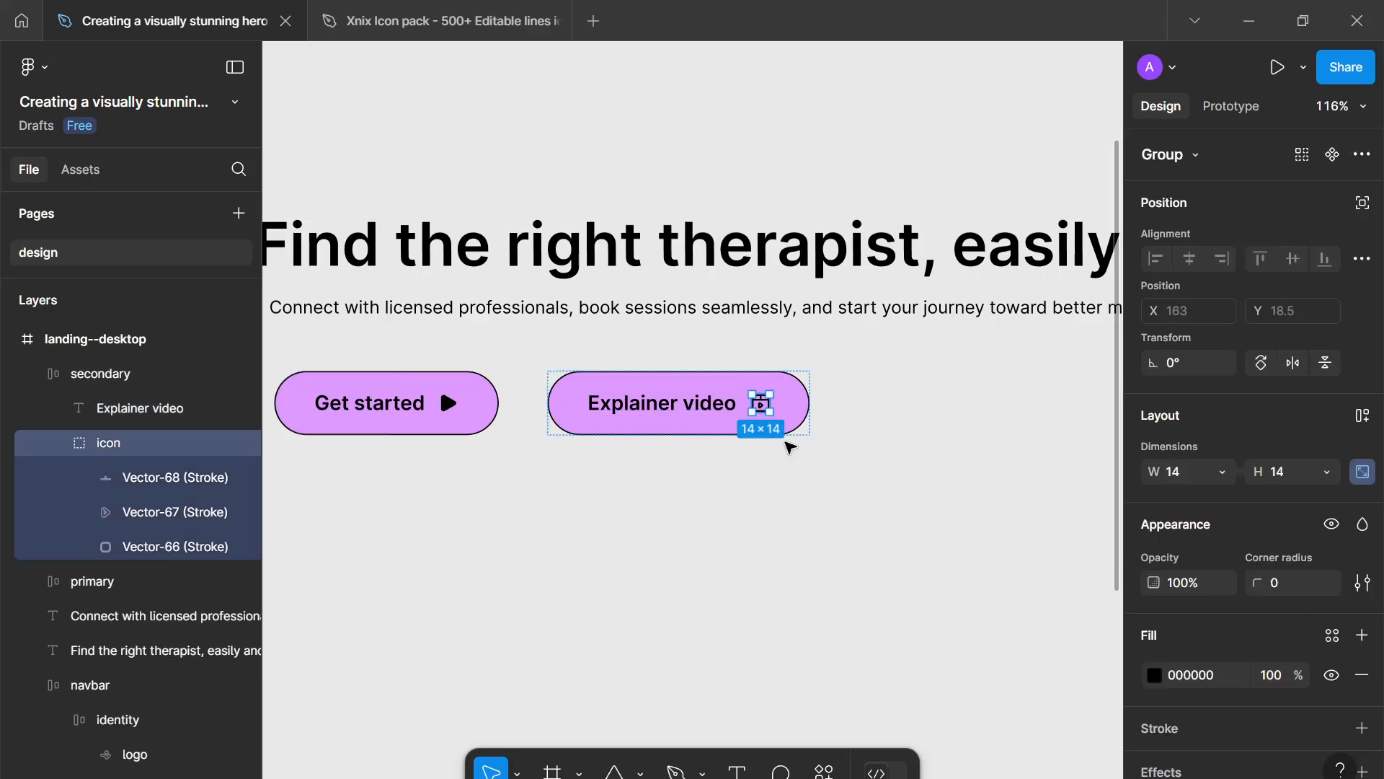
pyautogui.press('Left')
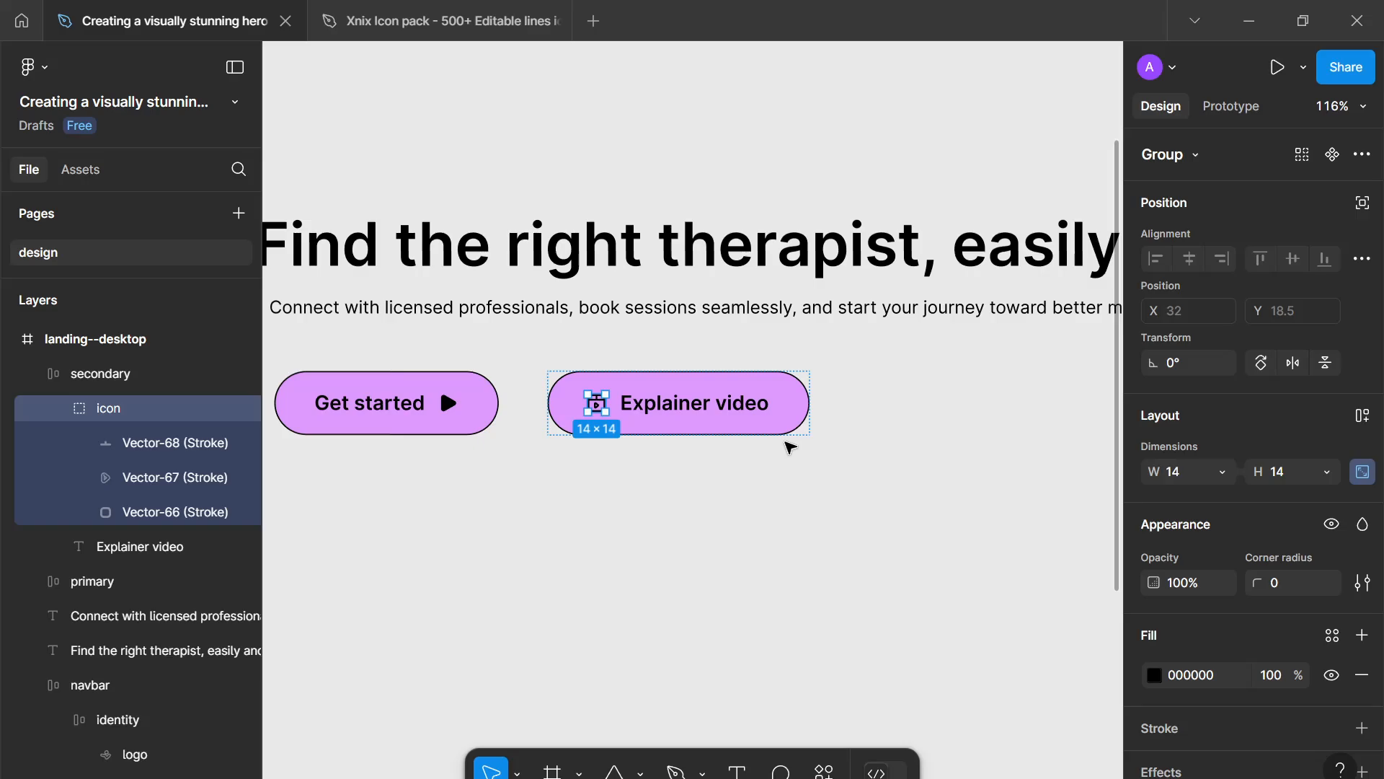
pyautogui.click(608, 487)
pyautogui.keyDown('ctrl'); pyautogui.scroll(-3, 610, 488); pyautogui.keyUp('ctrl')
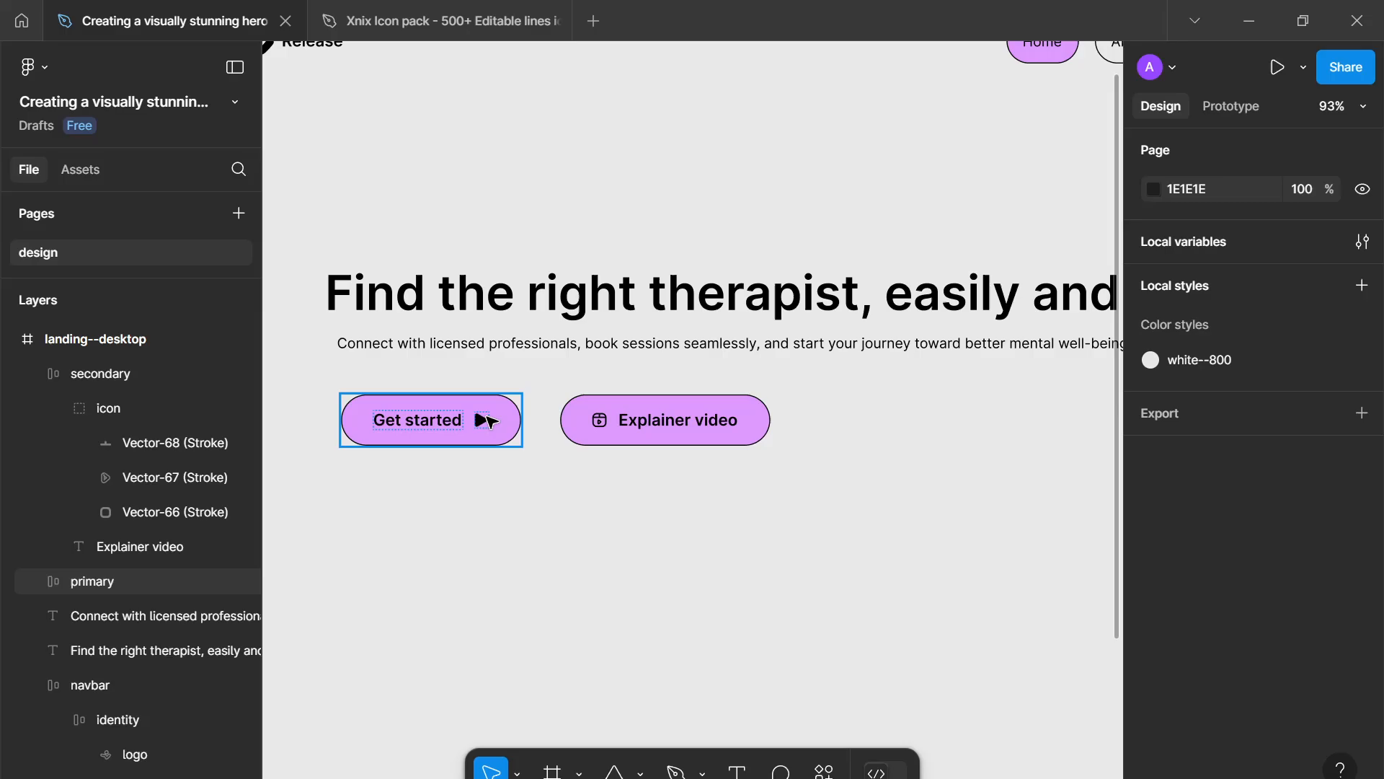
pyautogui.click(602, 431)
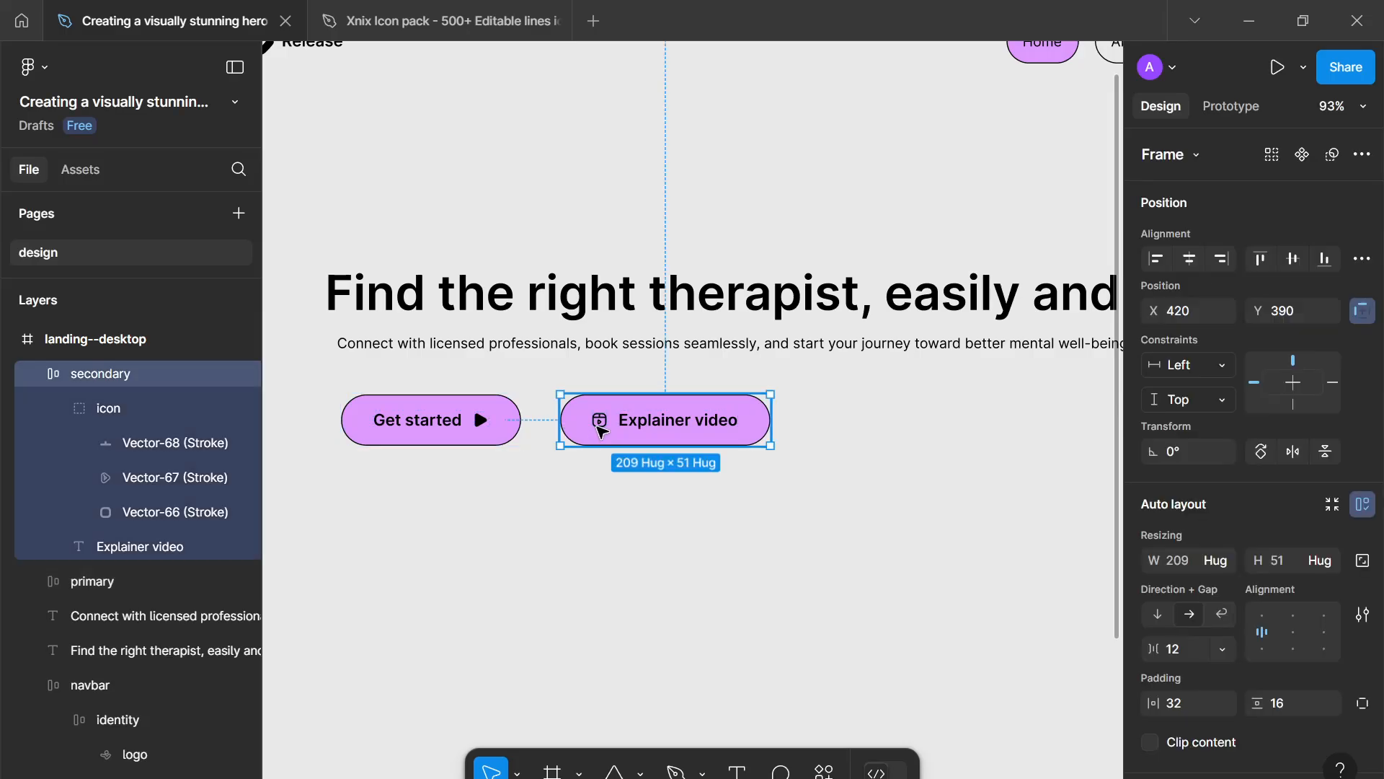
pyautogui.click(600, 425)
pyautogui.click(791, 503)
pyautogui.scroll(-4, 610, 504)
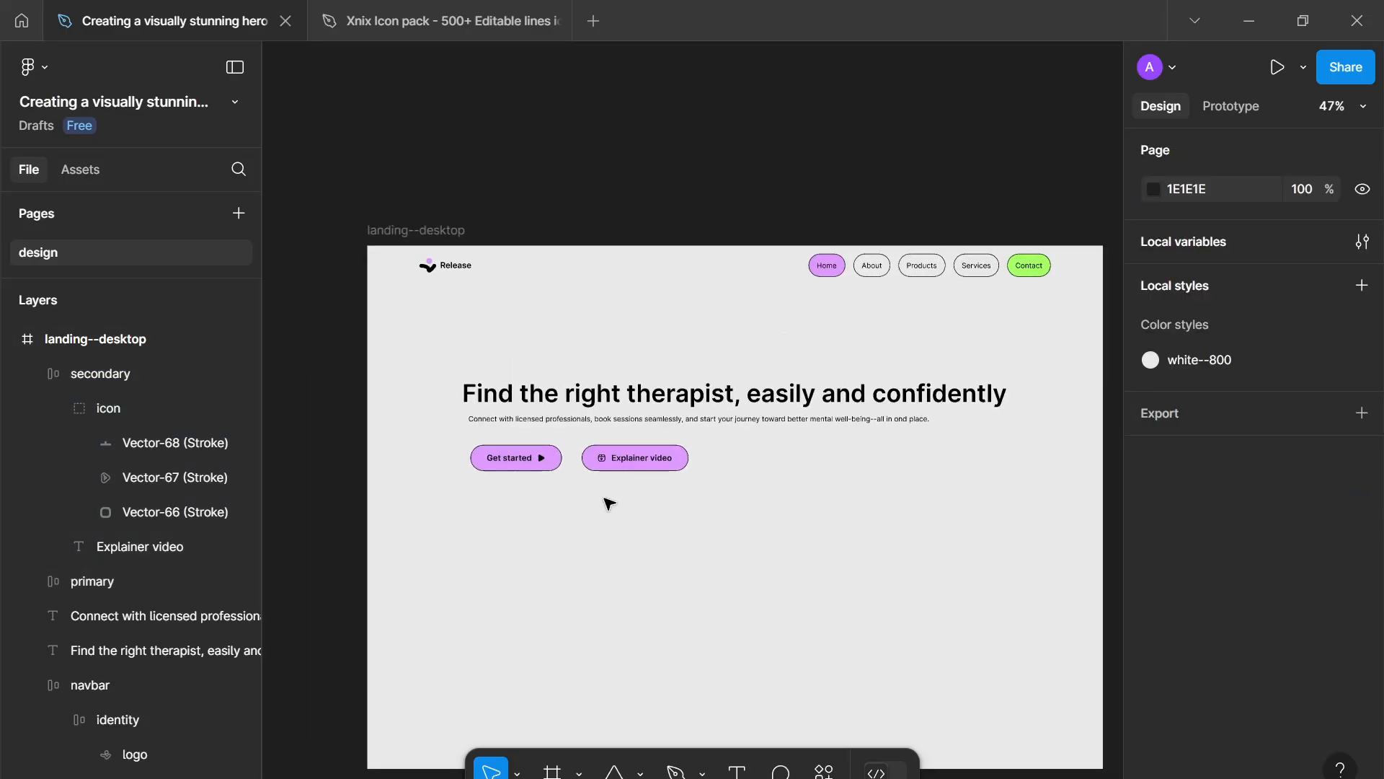
pyautogui.scroll(1, 607, 503)
pyautogui.moveTo(604, 498); pyautogui.dragTo(578, 554)
# - Resize the secondary button's icon group to 16 × 16
pyautogui.scroll(1, 577, 554)
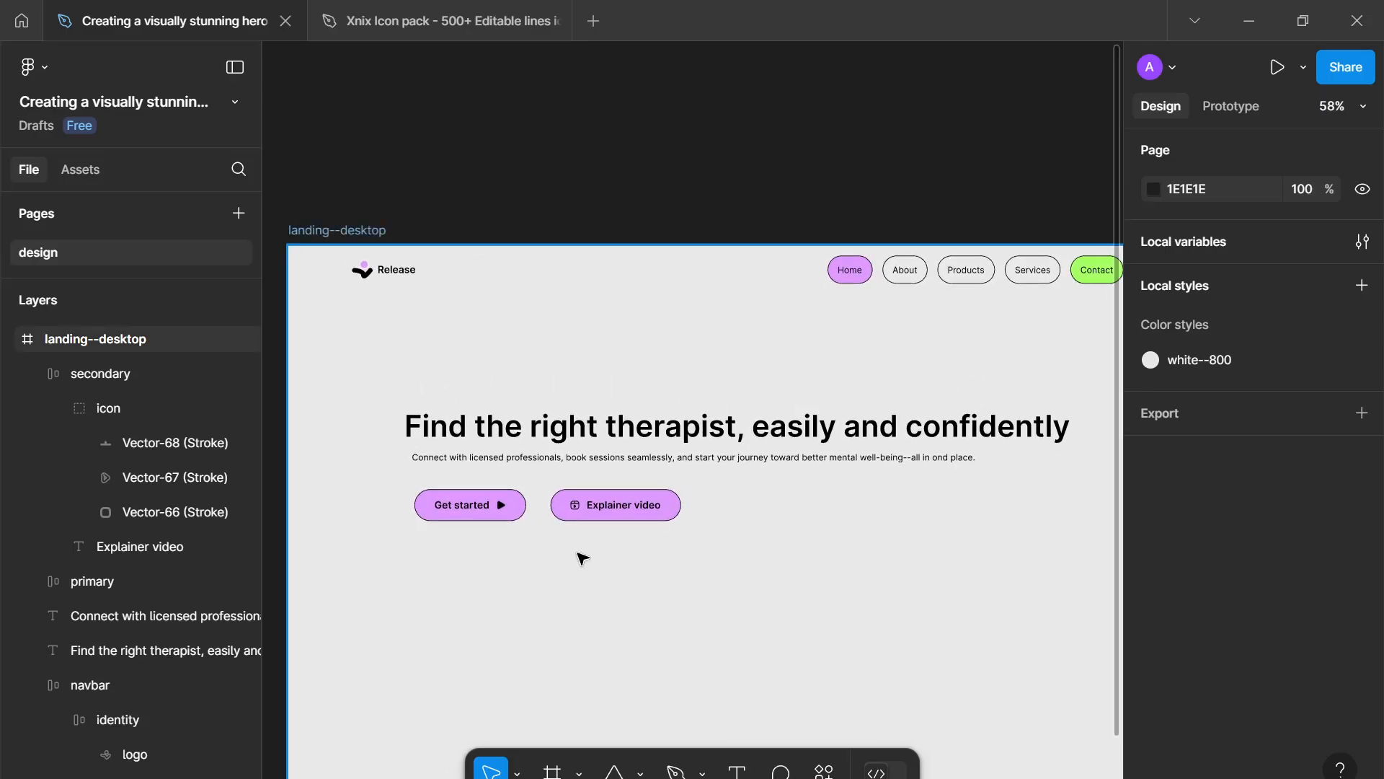
pyautogui.scroll(3, 580, 523)
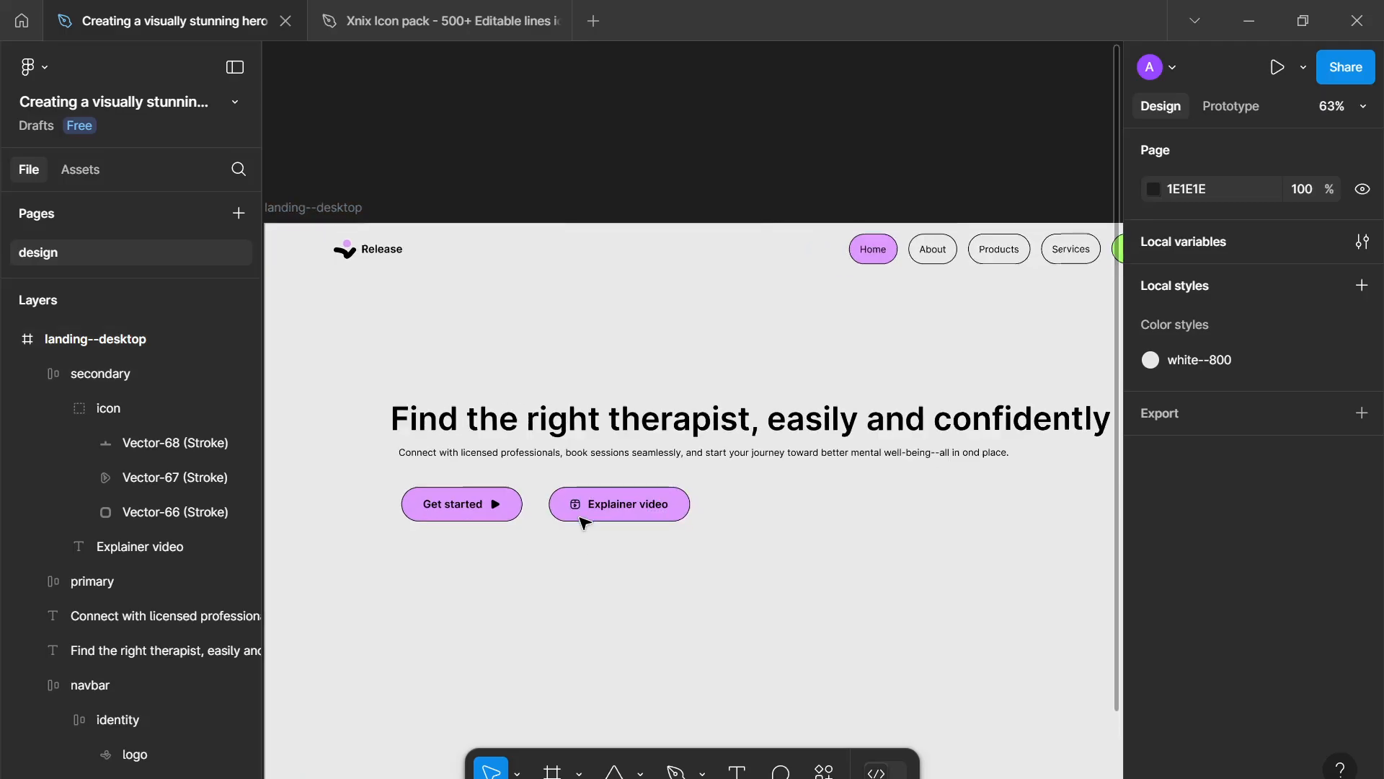
pyautogui.scroll(1, 580, 517)
pyautogui.click(578, 505)
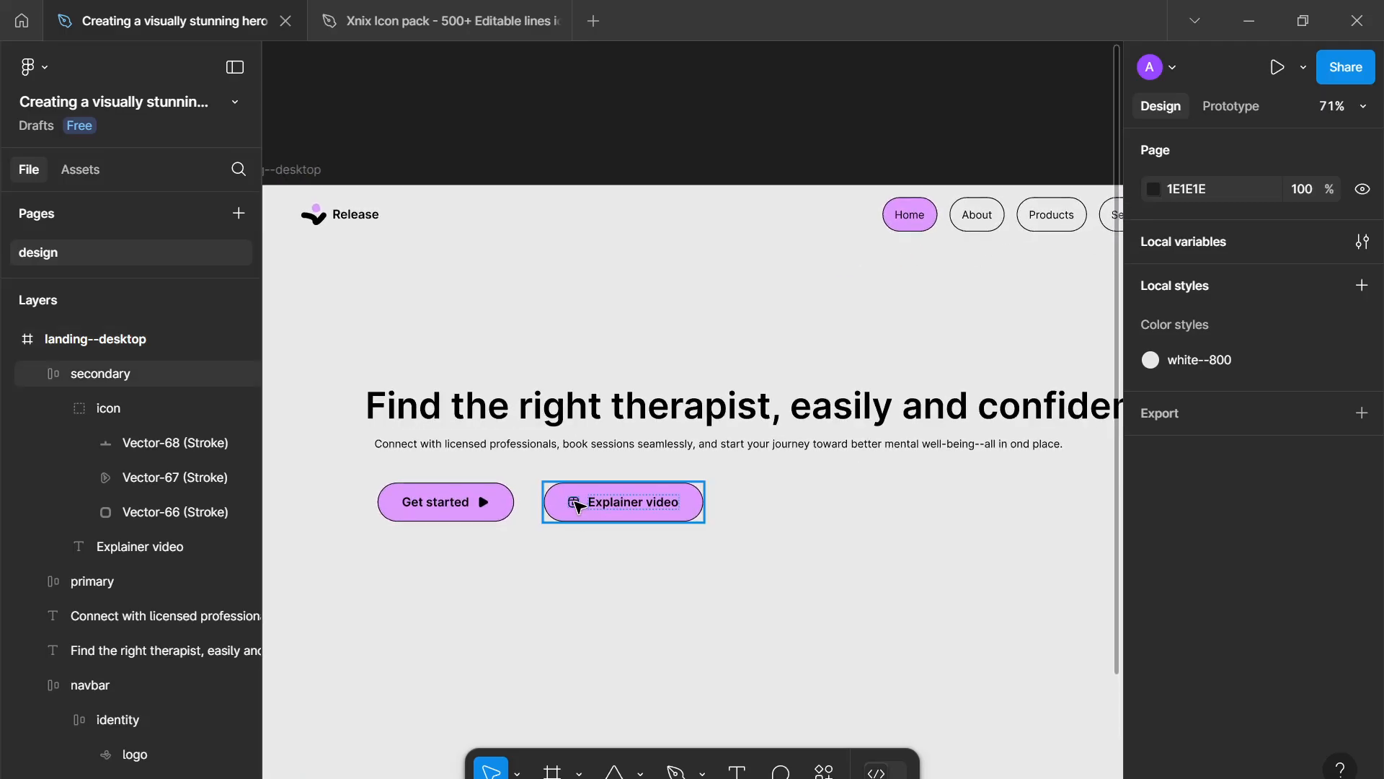
pyautogui.click(577, 505)
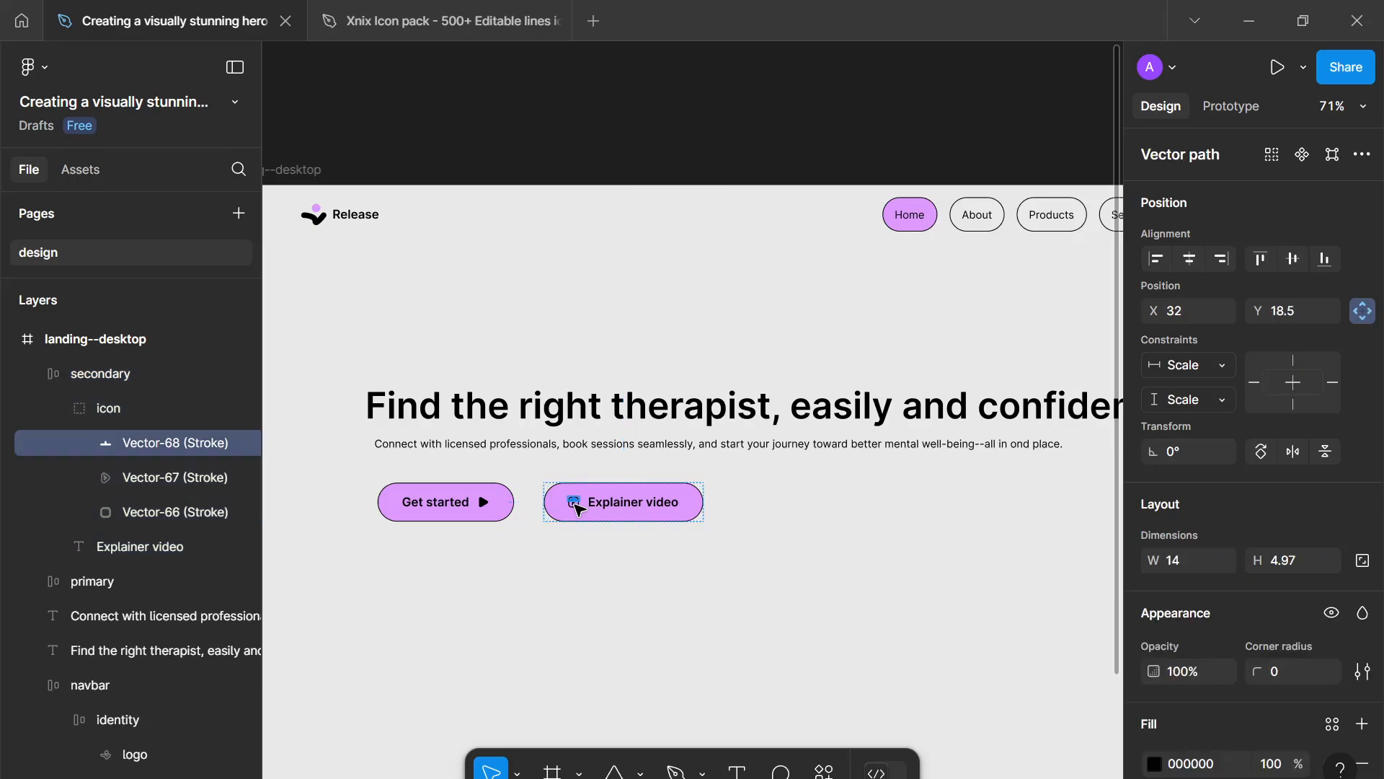
pyautogui.click(191, 414)
pyautogui.click(1279, 473)
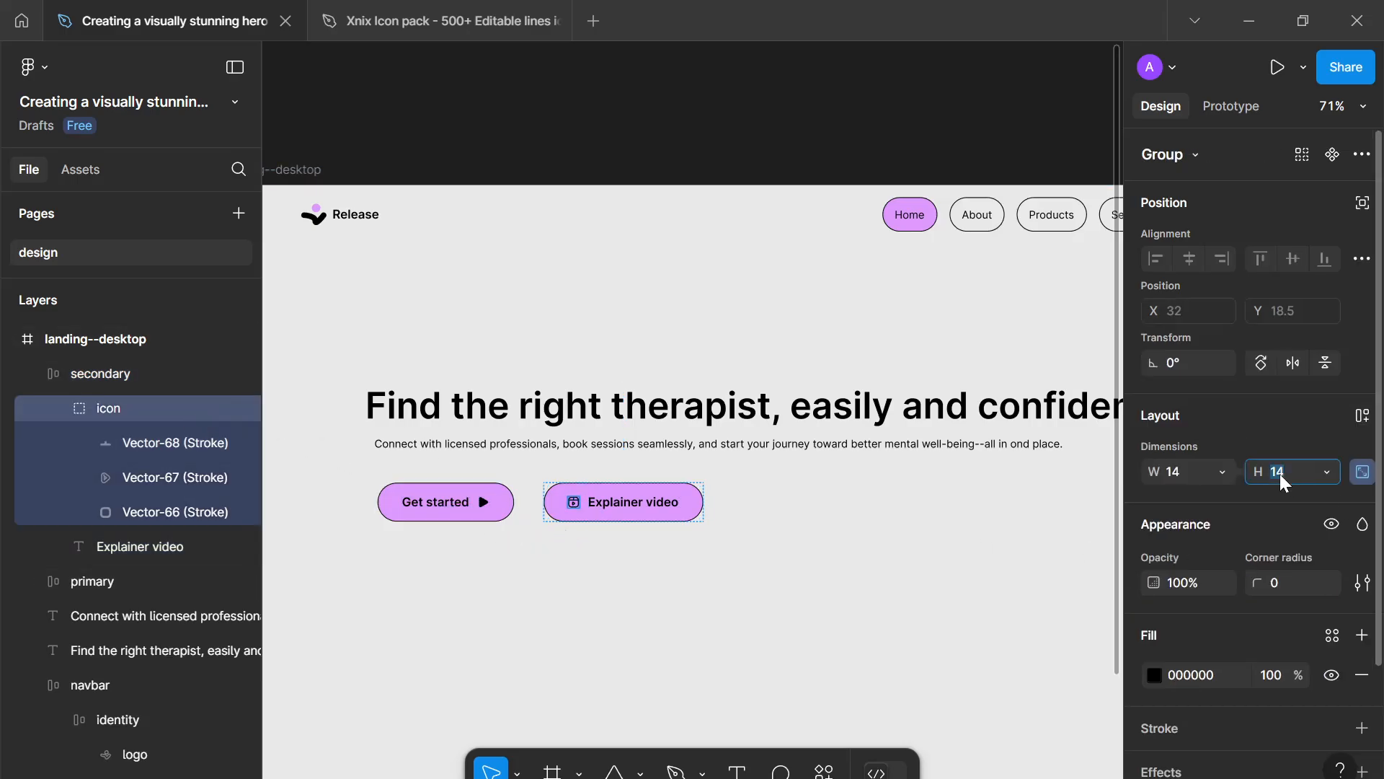
pyautogui.write('16')
pyautogui.press('Return')
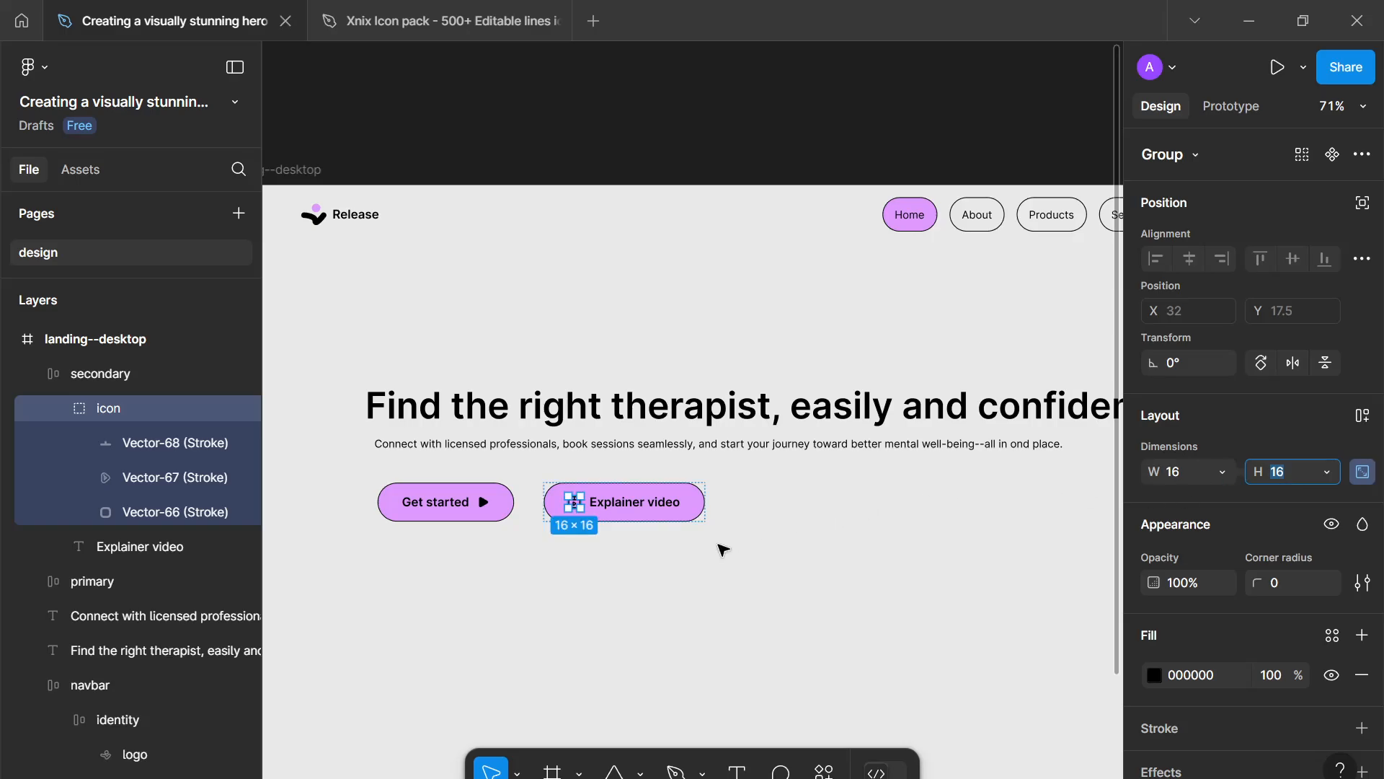
# - Set the secondary button's fill to the white--900 colour variable
pyautogui.click(680, 521)
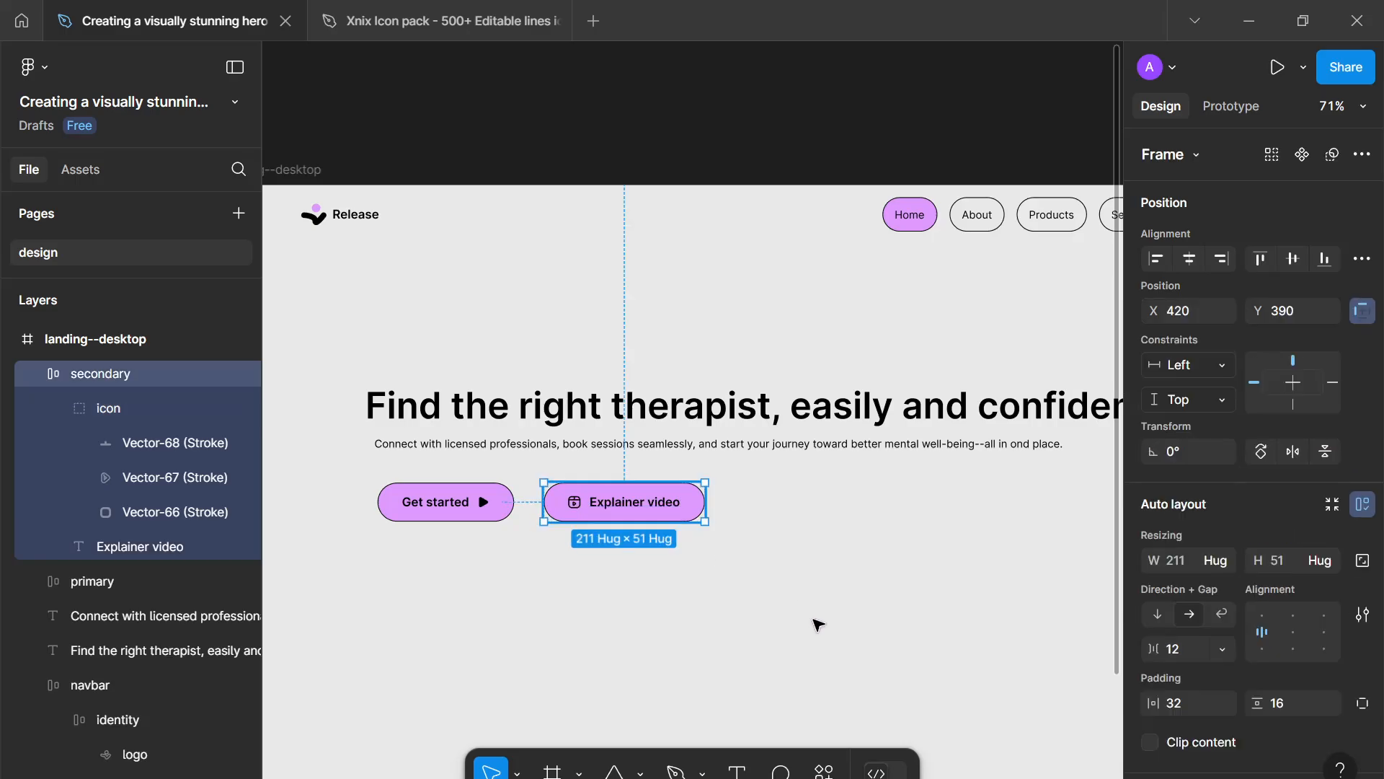
pyautogui.scroll(-5, 1183, 704)
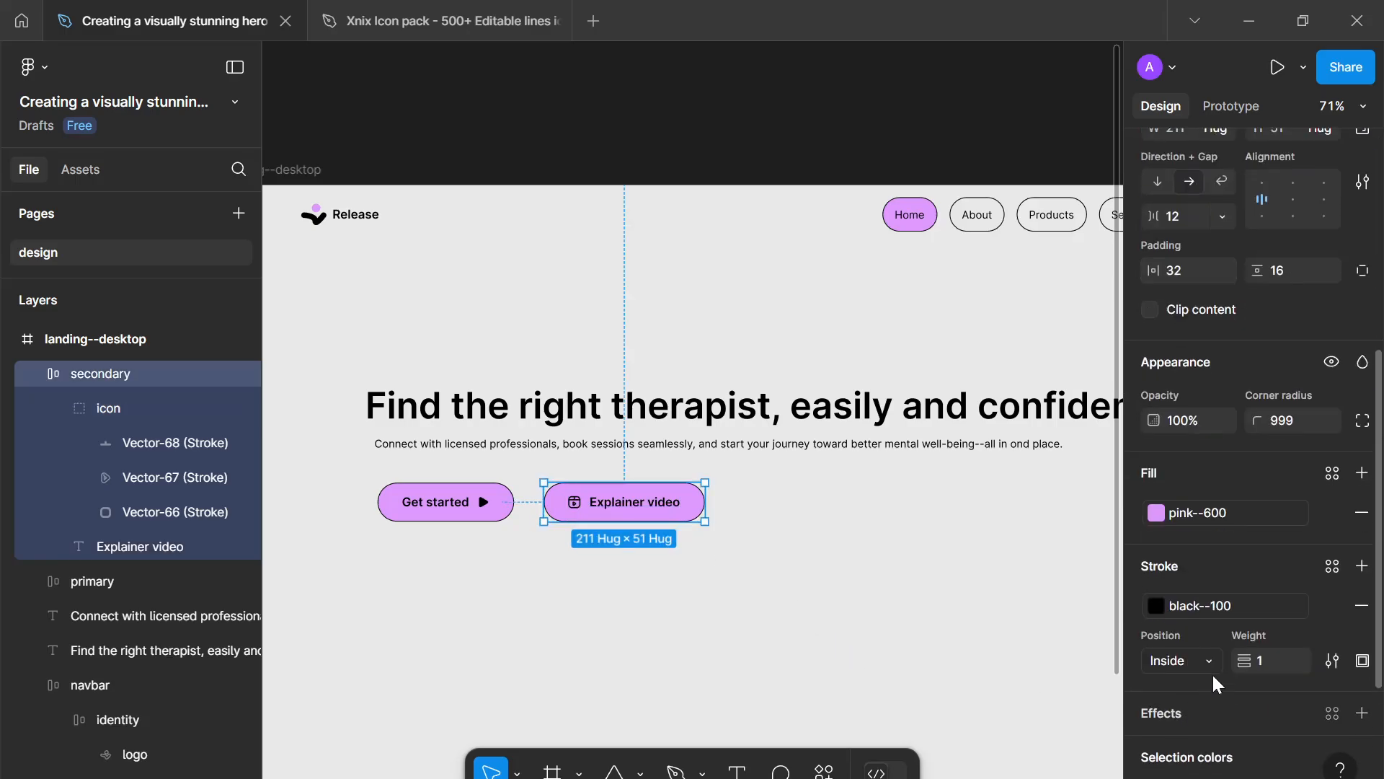
pyautogui.click(1238, 509)
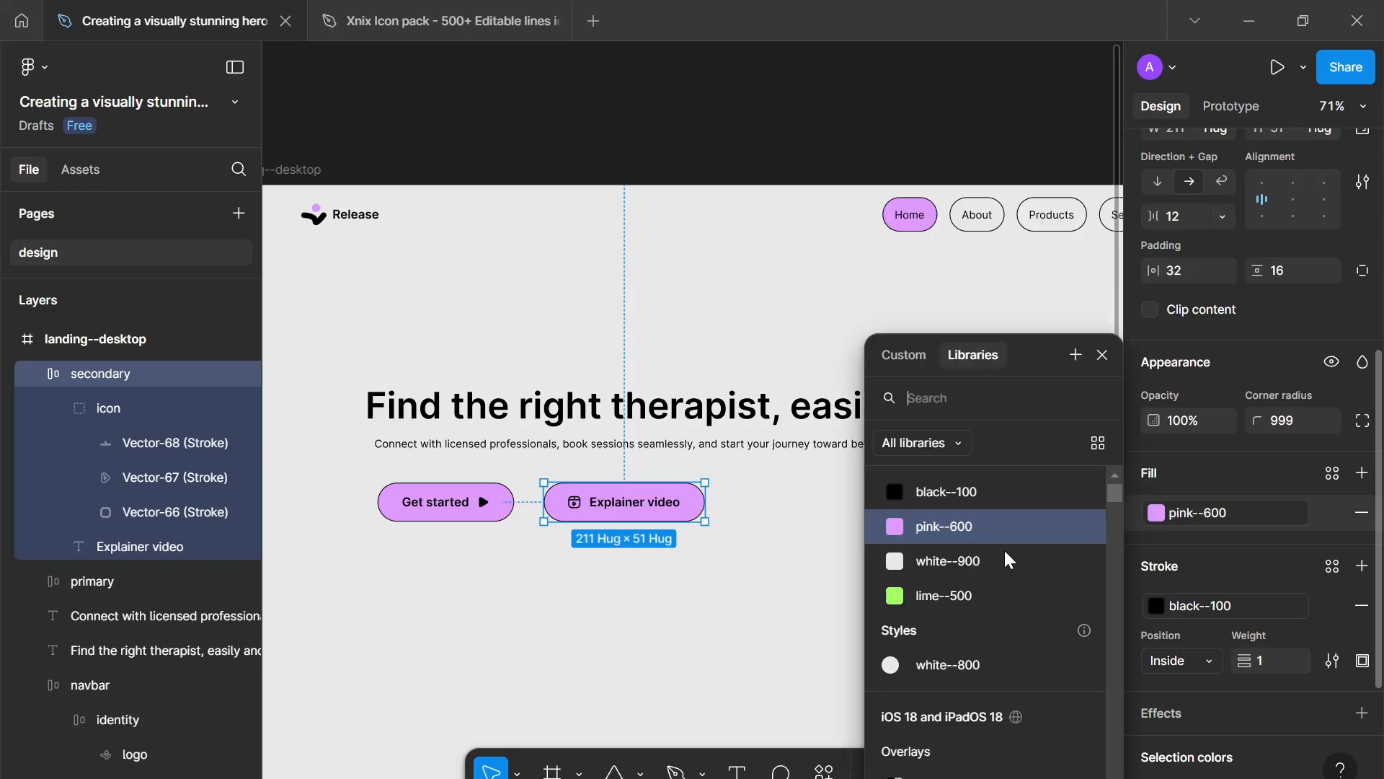
pyautogui.click(956, 562)
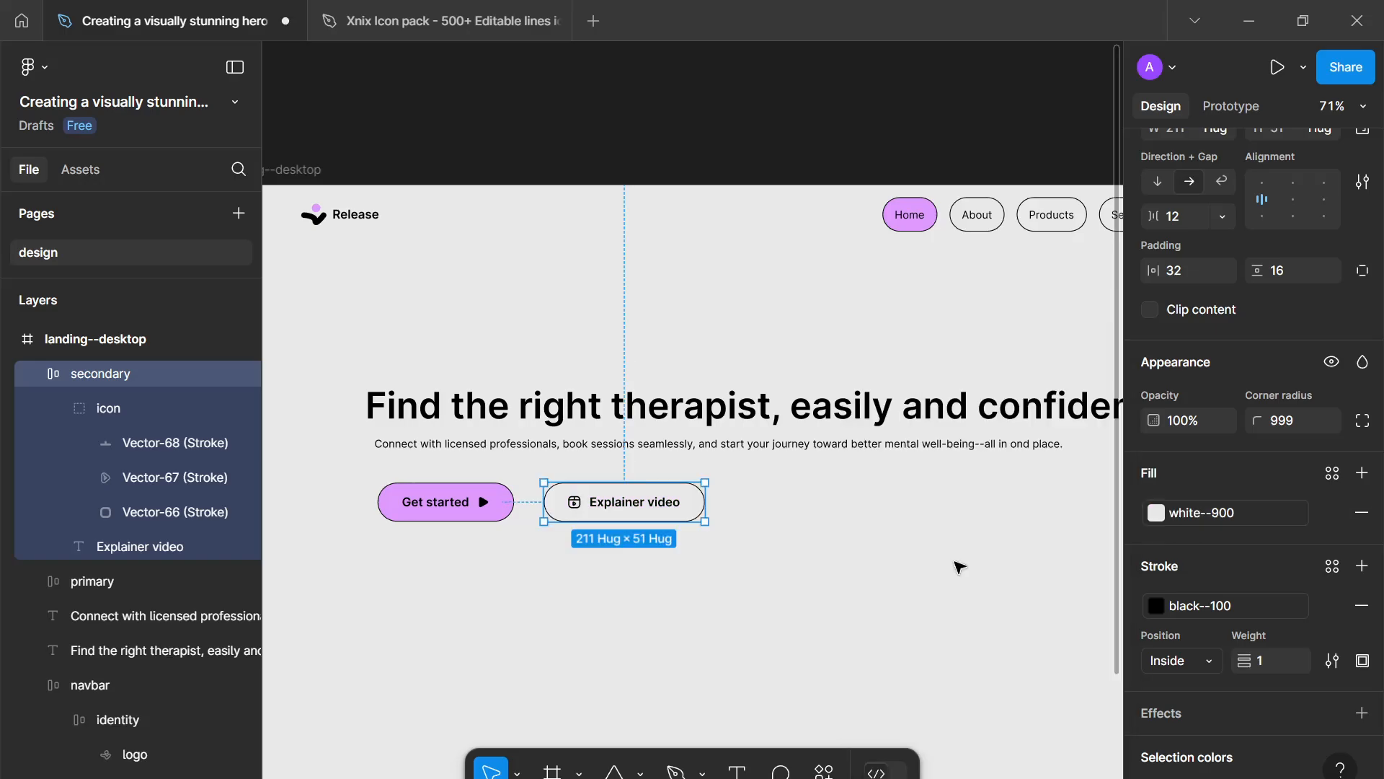
pyautogui.click(959, 567)
# - Bind the landing frame's unlinked 000000 selection colour to the black--100 variable
pyautogui.hotkey('ctrl', '-')
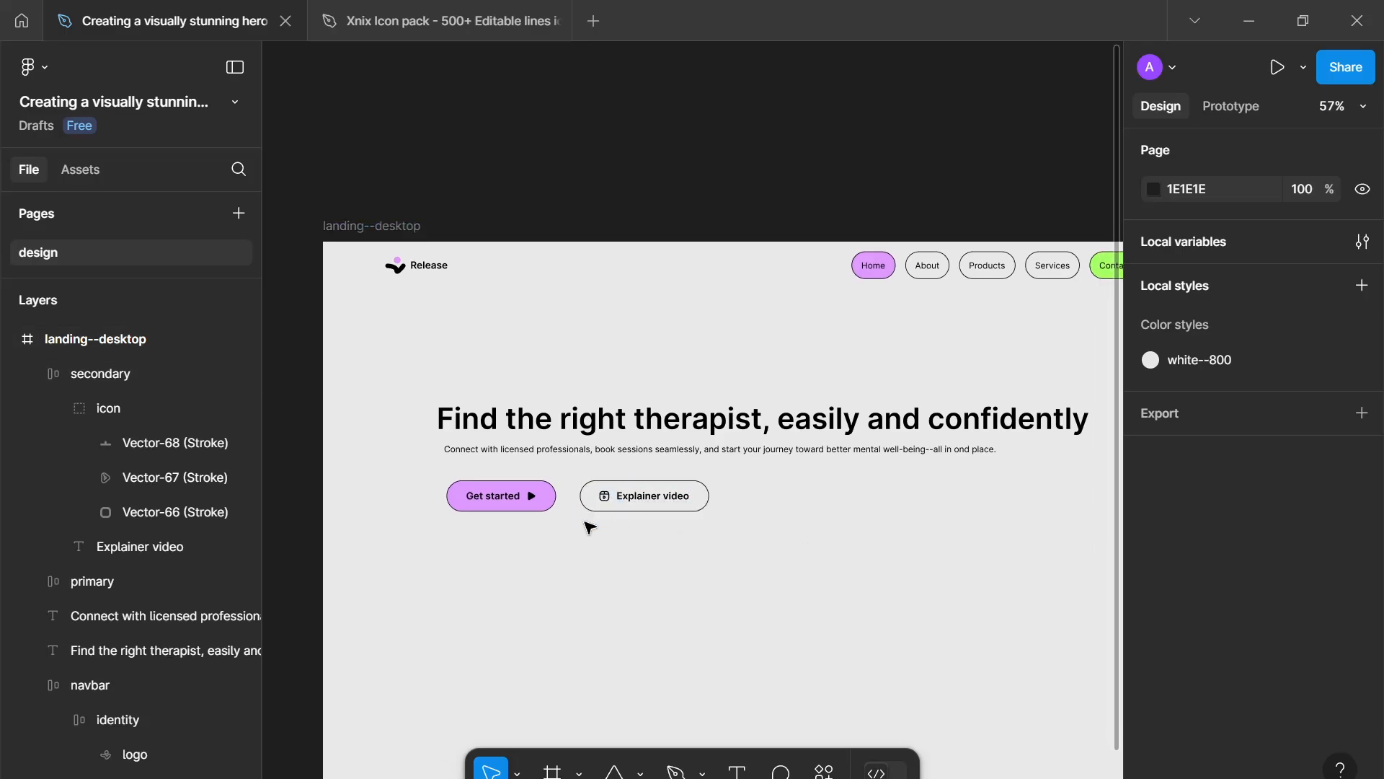
pyautogui.moveTo(598, 541); pyautogui.dragTo(729, 638)
pyautogui.scroll(-2, 740, 638)
pyautogui.hscroll(2, 743, 640)
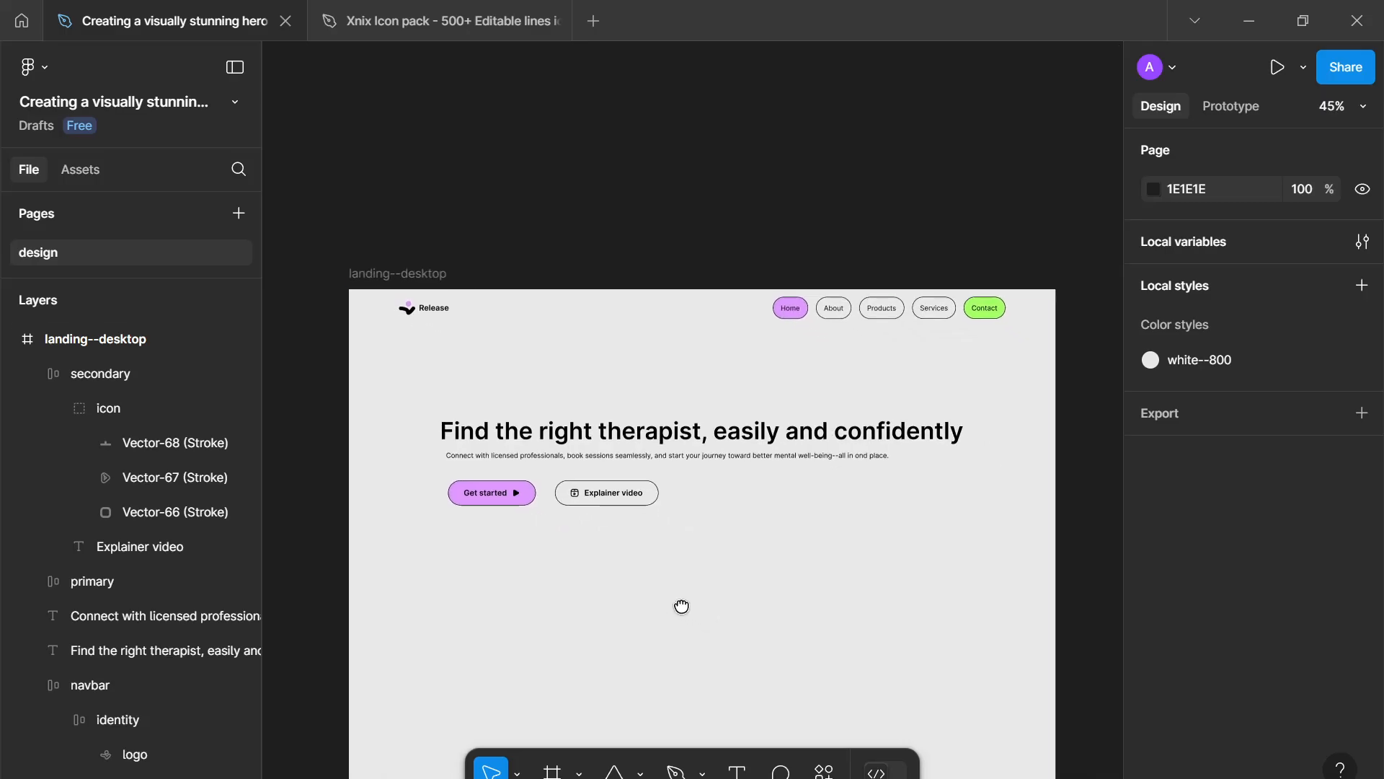
pyautogui.moveTo(1346, 360)
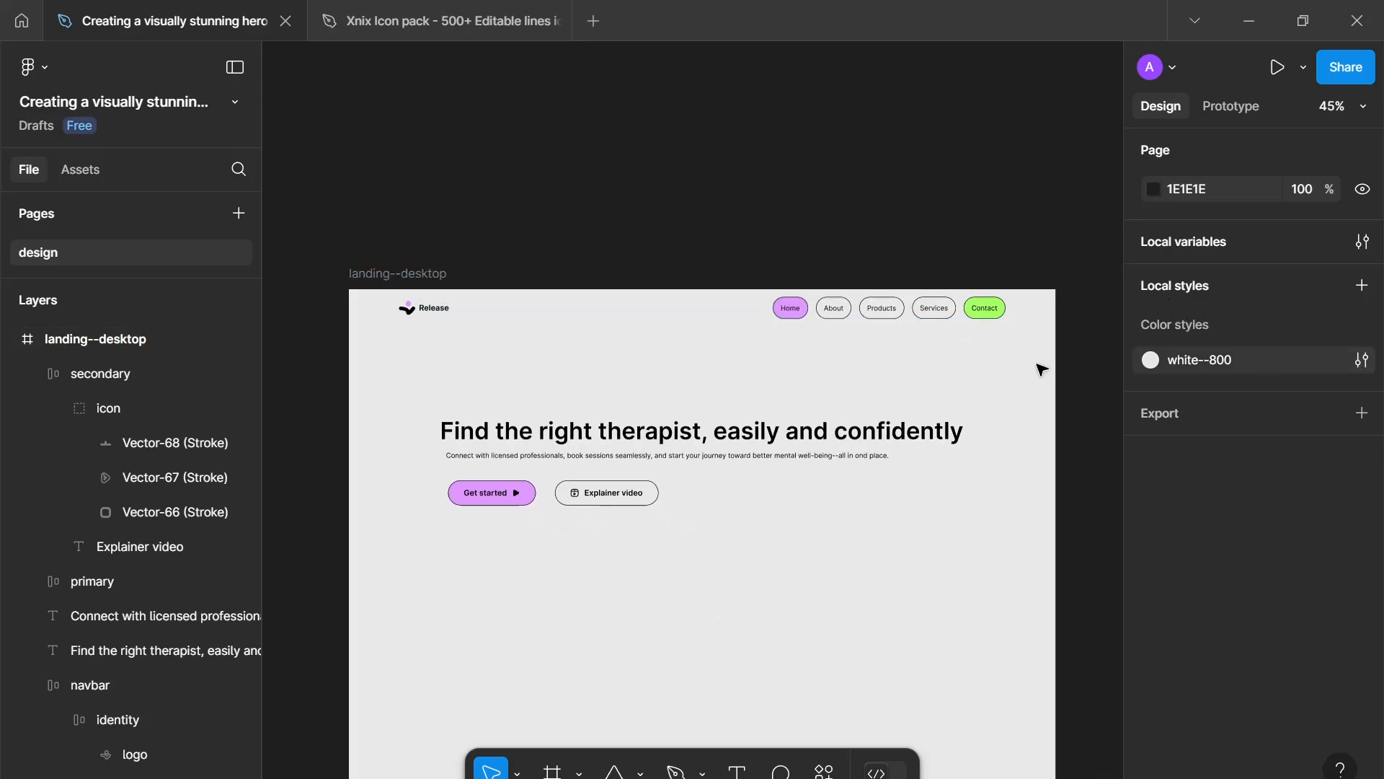
pyautogui.click(907, 469)
pyautogui.scroll(-5, 1339, 658)
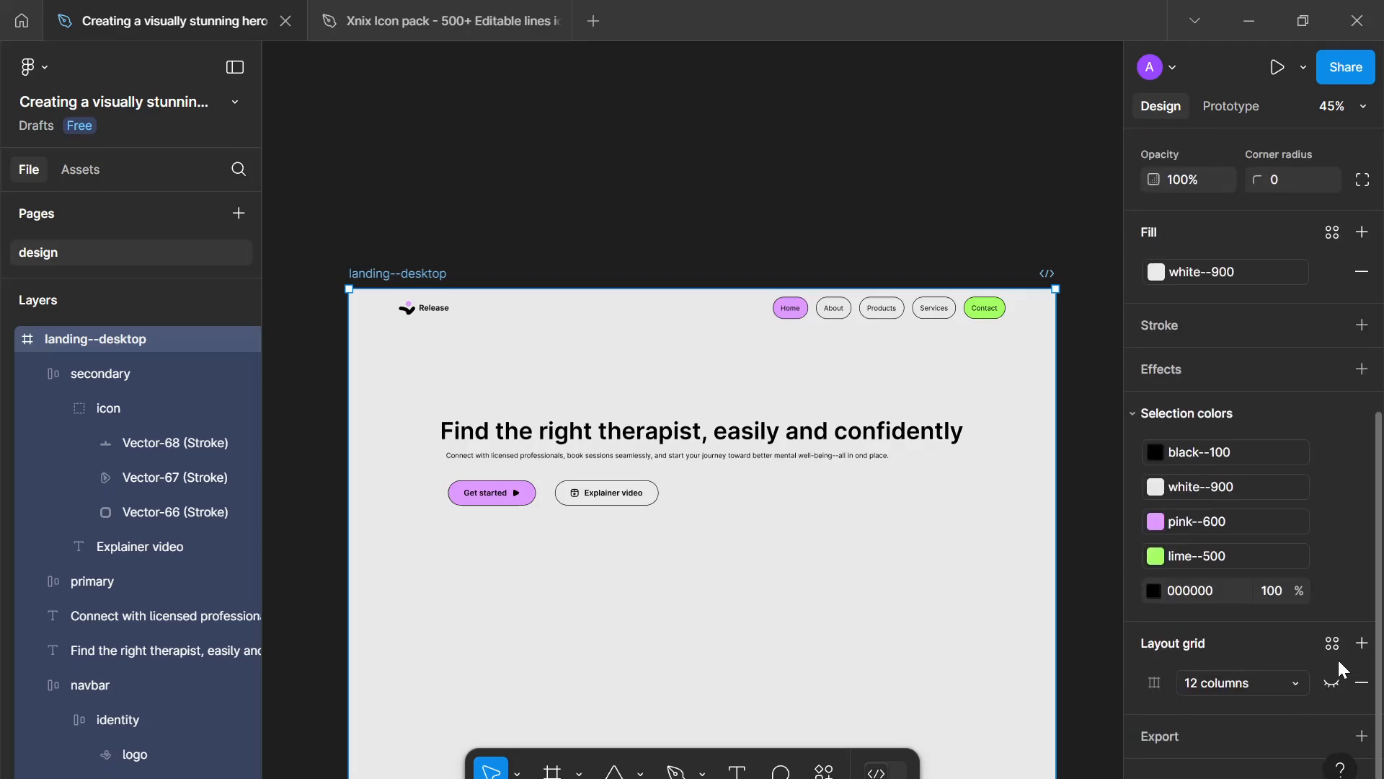
pyautogui.click(1331, 590)
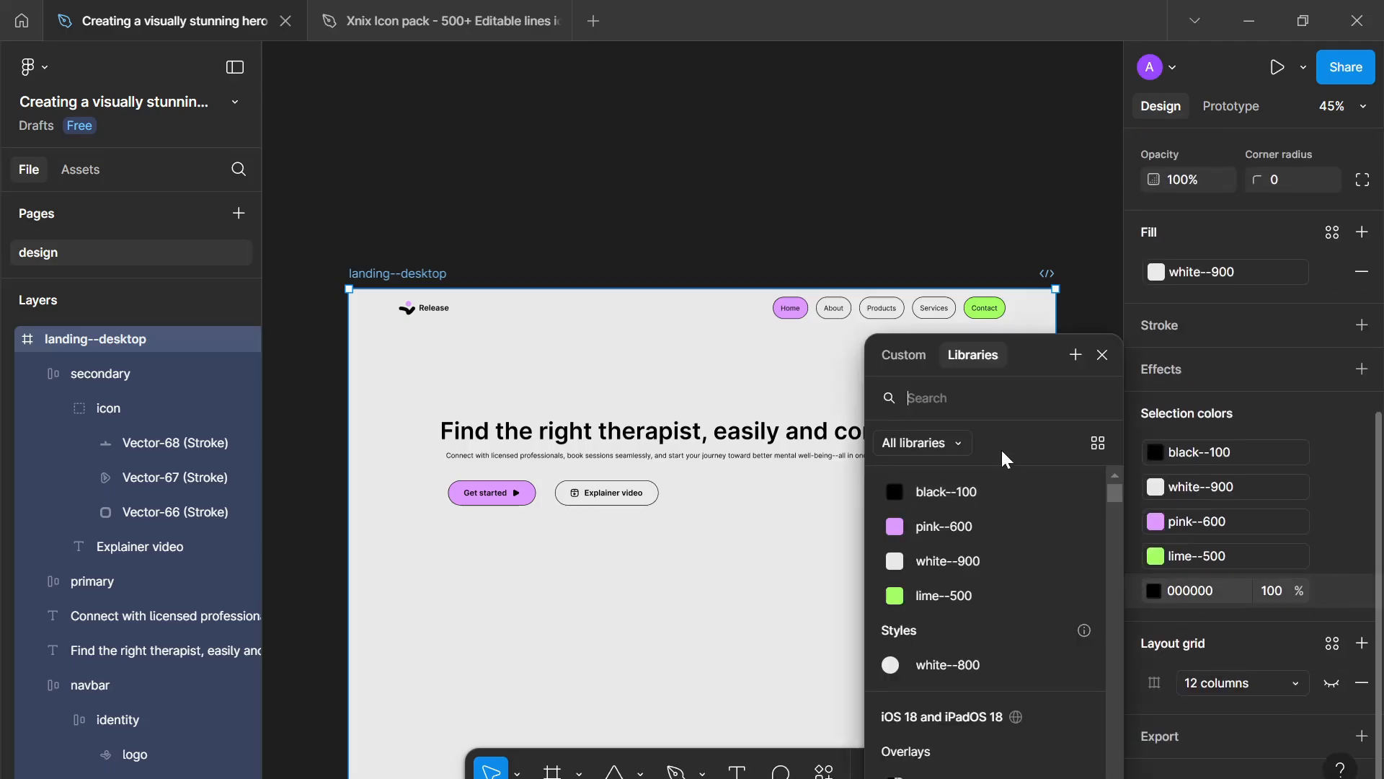
pyautogui.click(966, 497)
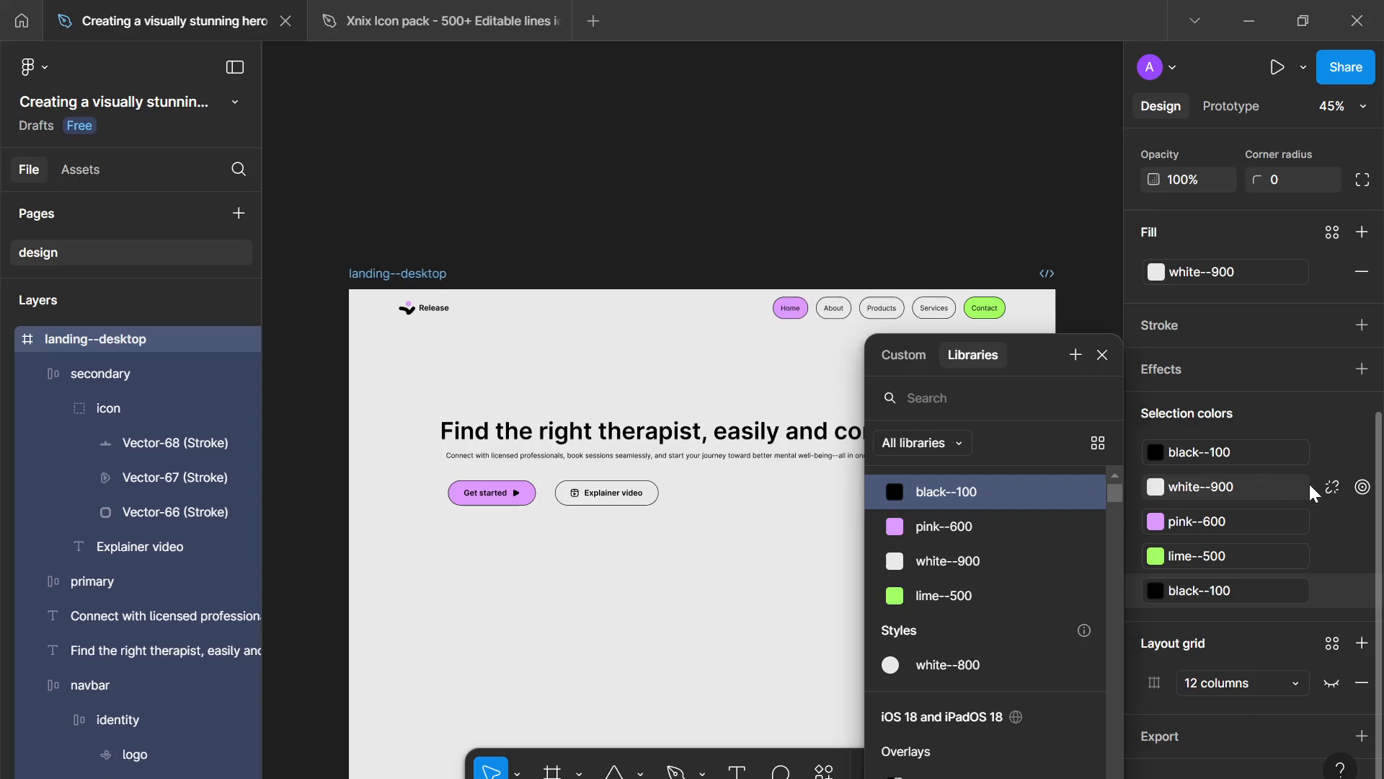
# - Detach the landing frame's fill variable and change its fill to E2E2E2
pyautogui.scroll(4, 1273, 426)
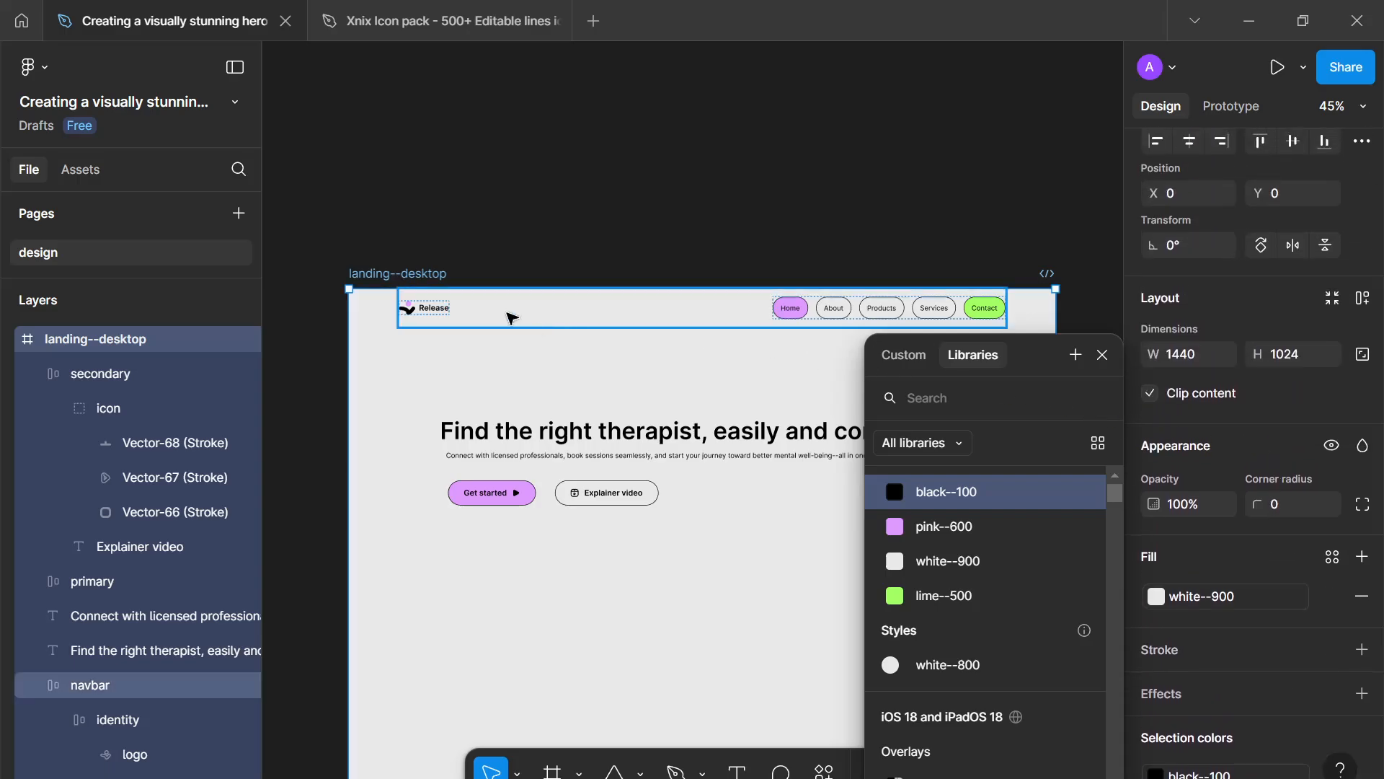
pyautogui.click(1102, 355)
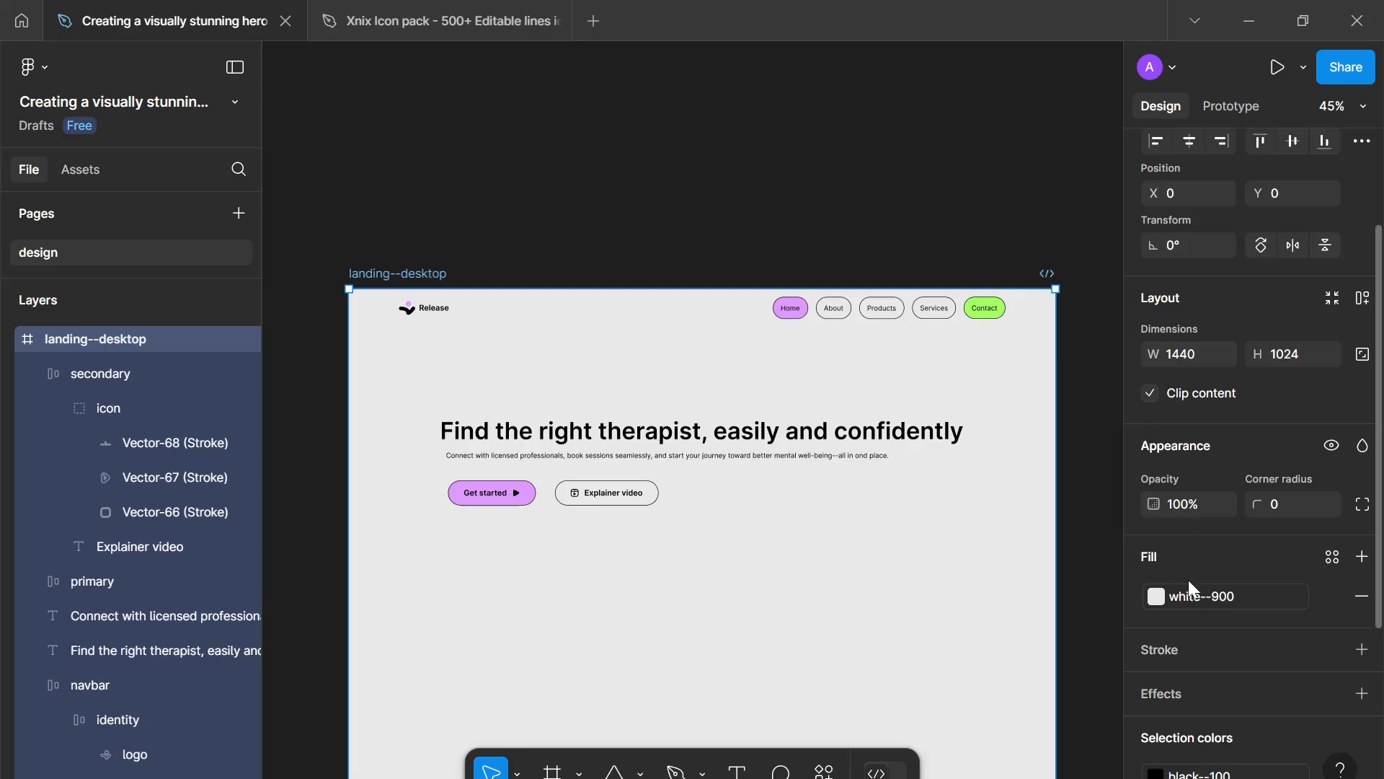
pyautogui.scroll(-4, 1287, 597)
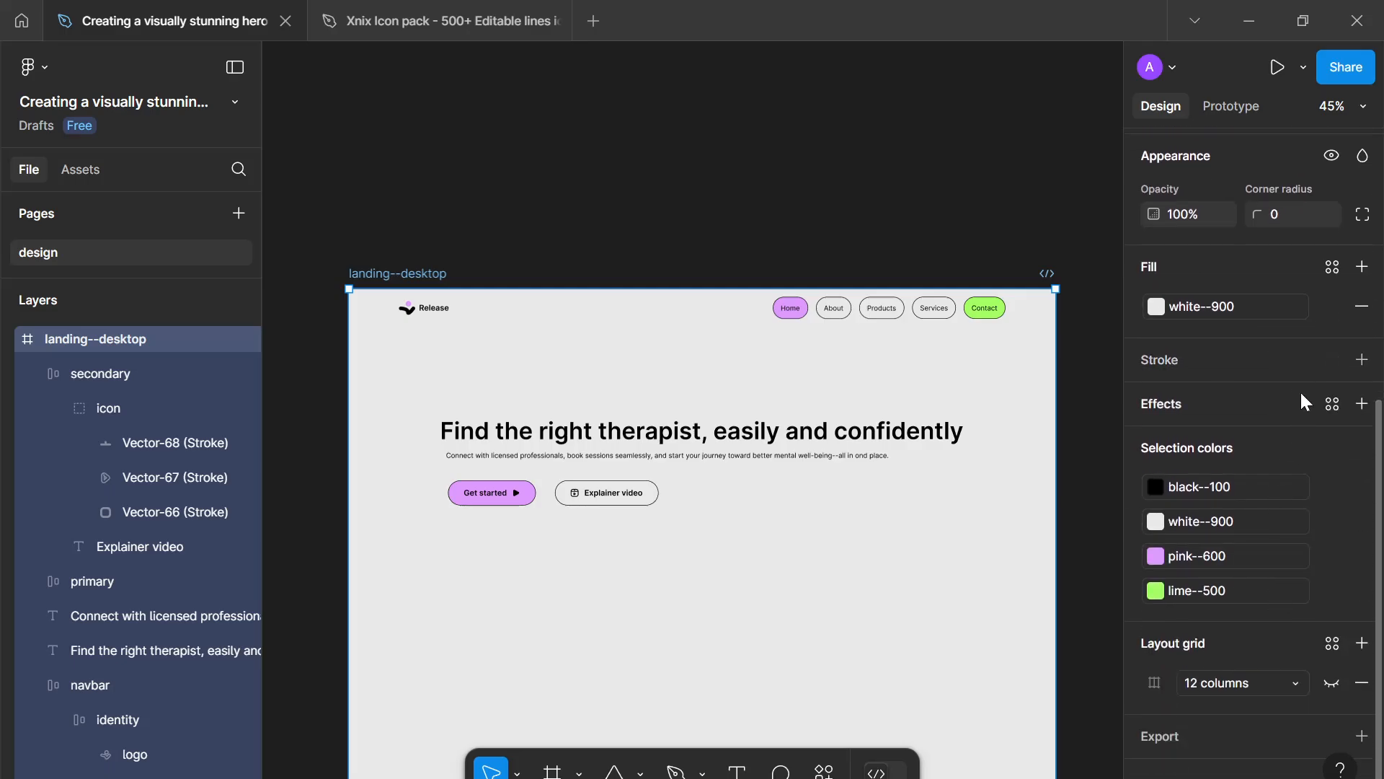
pyautogui.click(1332, 306)
pyautogui.click(1155, 307)
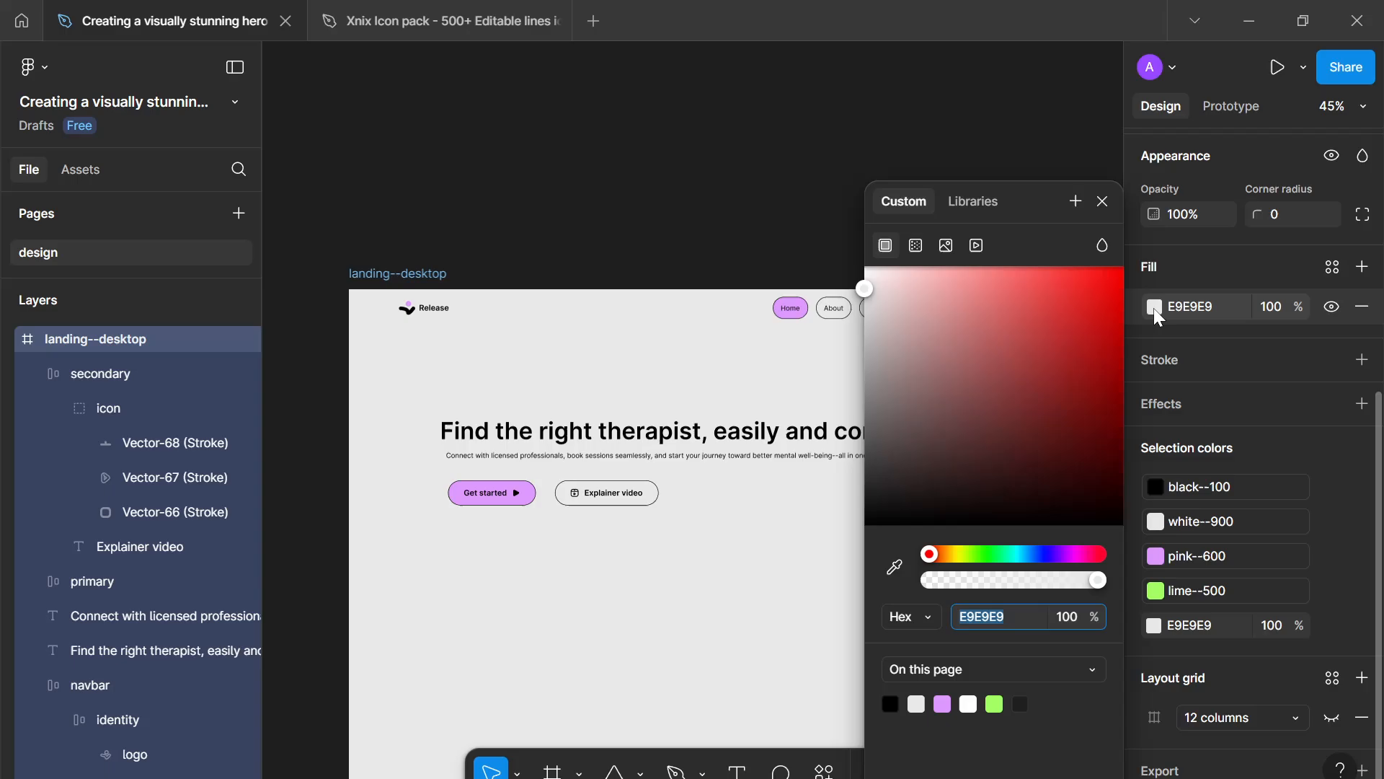
pyautogui.moveTo(867, 289); pyautogui.dragTo(861, 304)
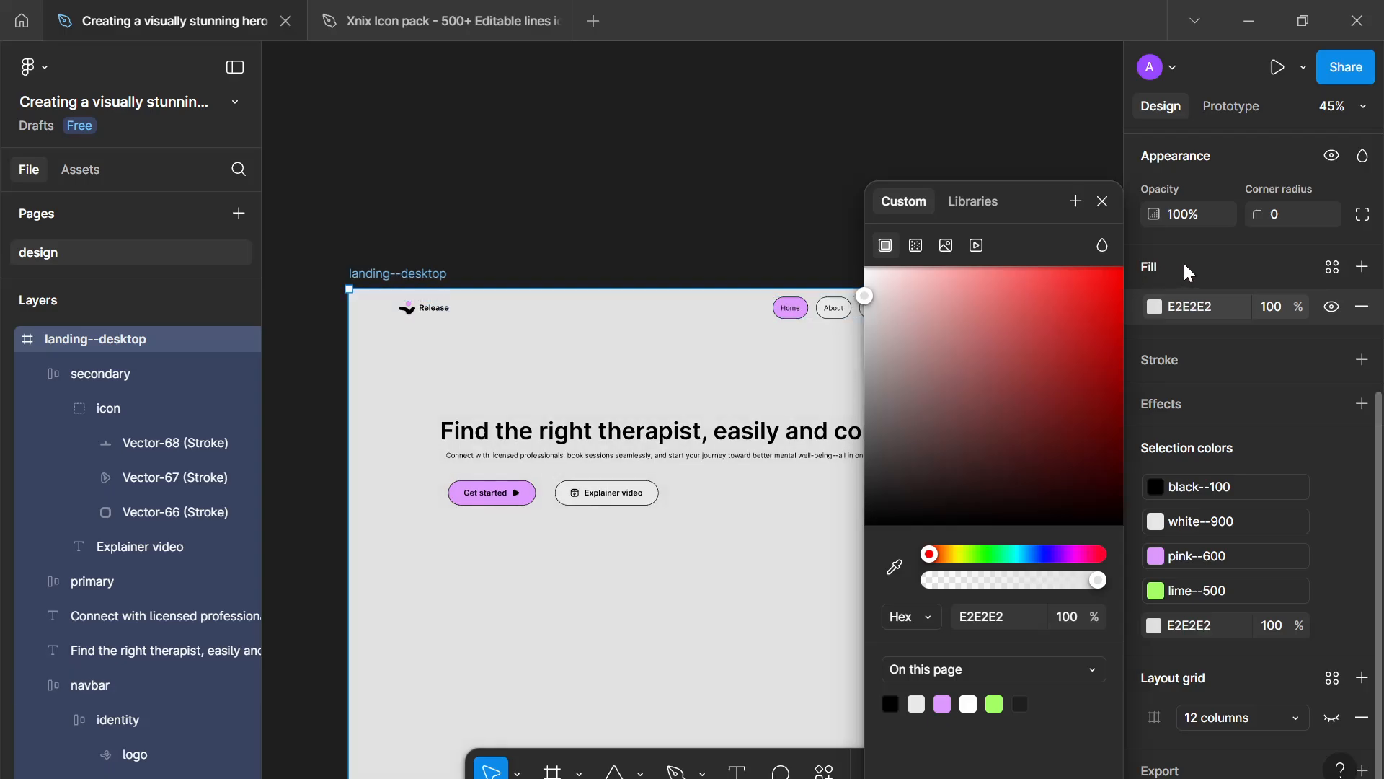
# - Create a new colour variable white--800 from the frame's E2E2E2 fill and apply it
pyautogui.click(1331, 270)
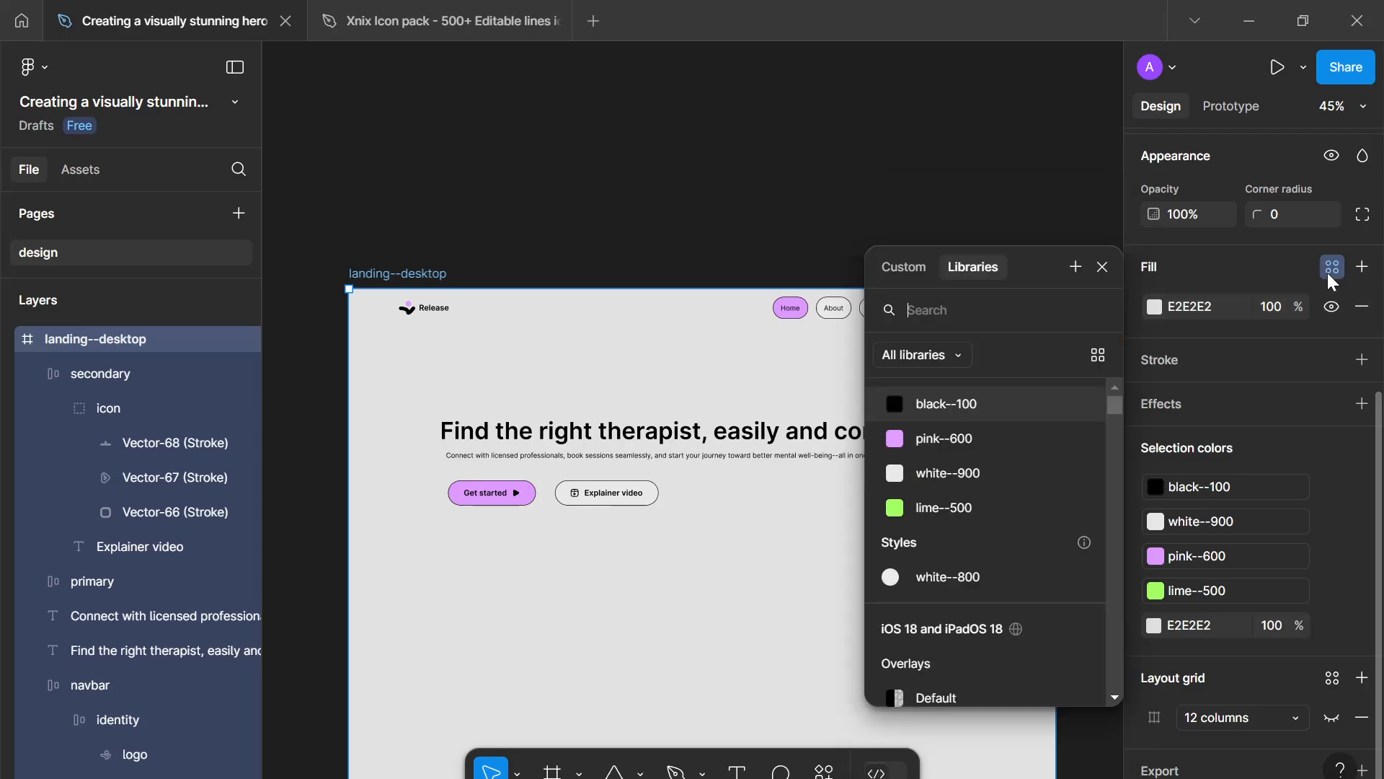
pyautogui.click(1076, 267)
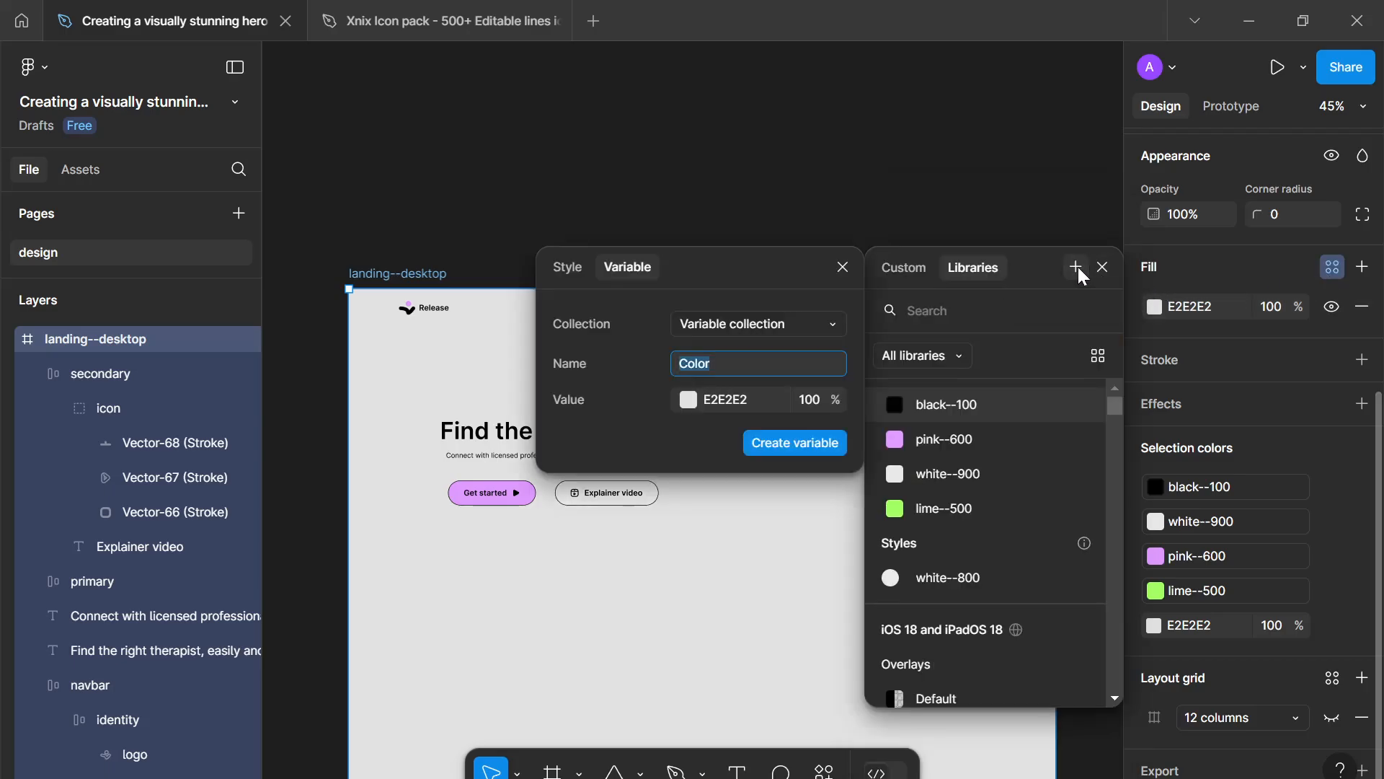
pyautogui.write('white--800')
pyautogui.press('Return')
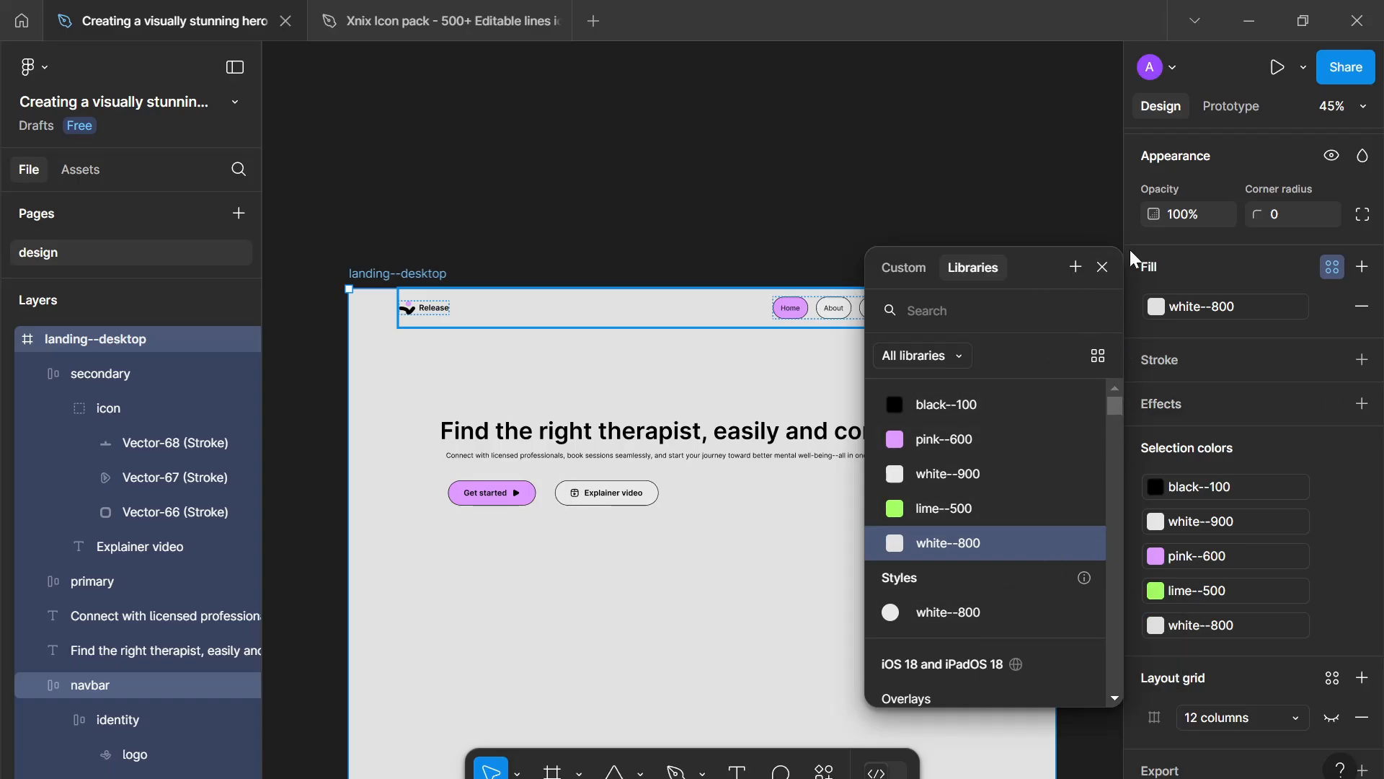
pyautogui.click(1103, 267)
# - Remove the stroke from the secondary button
pyautogui.click(975, 214)
pyautogui.scroll(-3, 853, 349)
pyautogui.moveTo(853, 349); pyautogui.dragTo(902, 318)
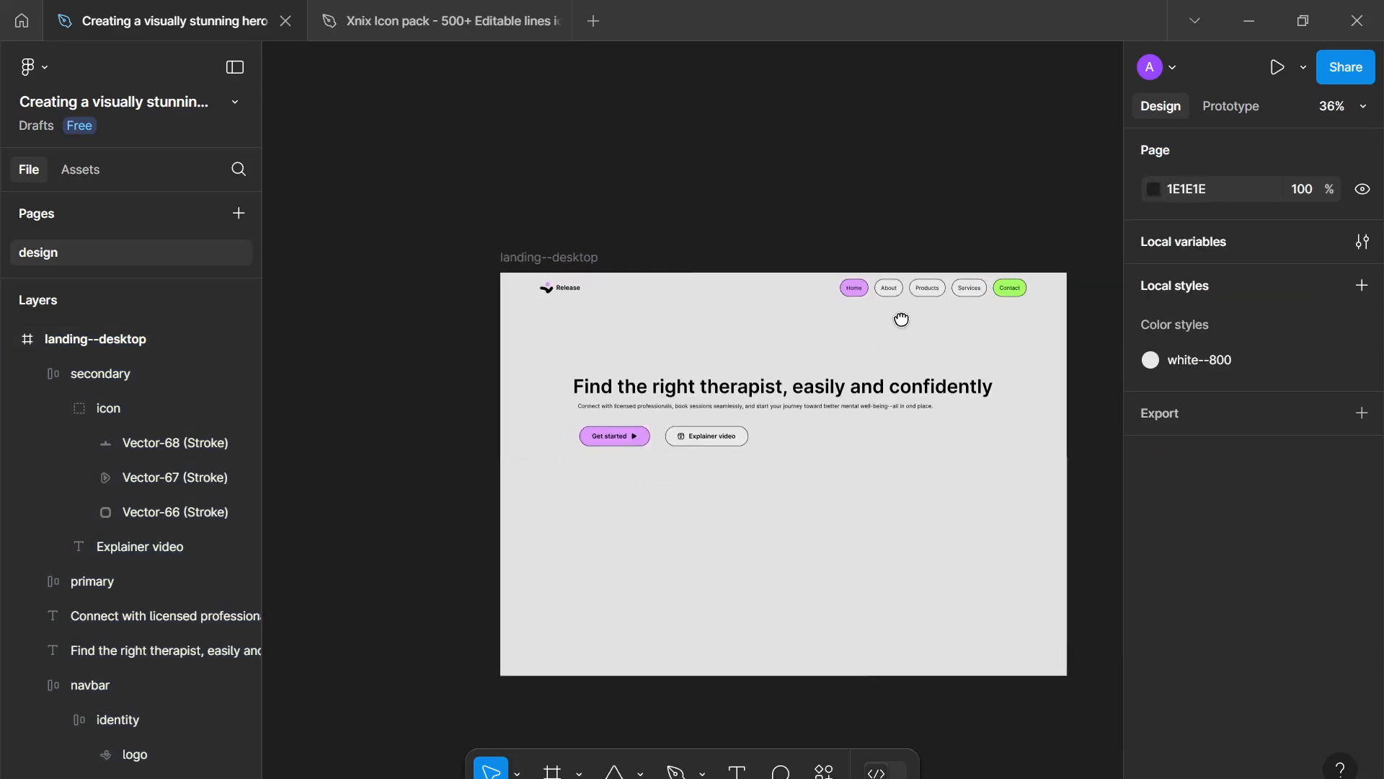
pyautogui.scroll(4, 904, 320)
pyautogui.scroll(6, 545, 519)
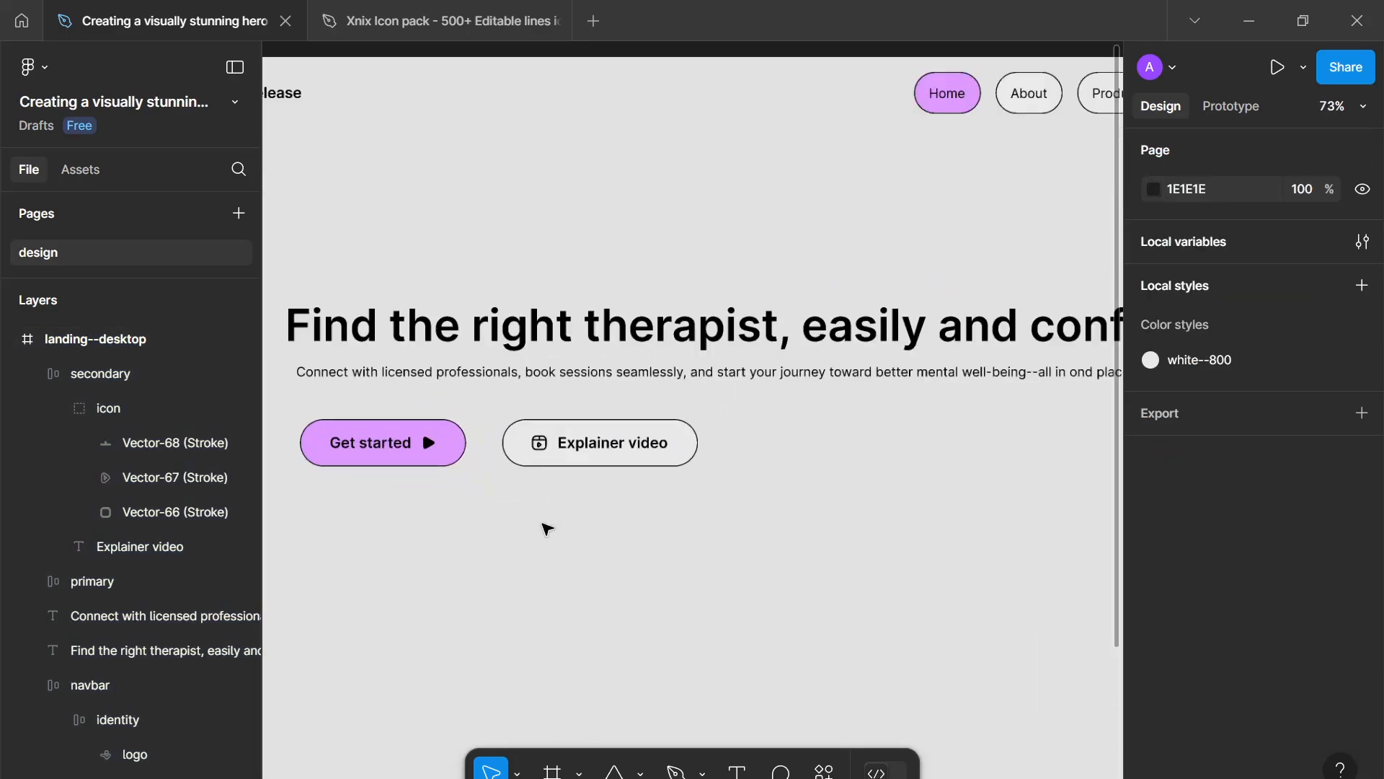
pyautogui.click(588, 411)
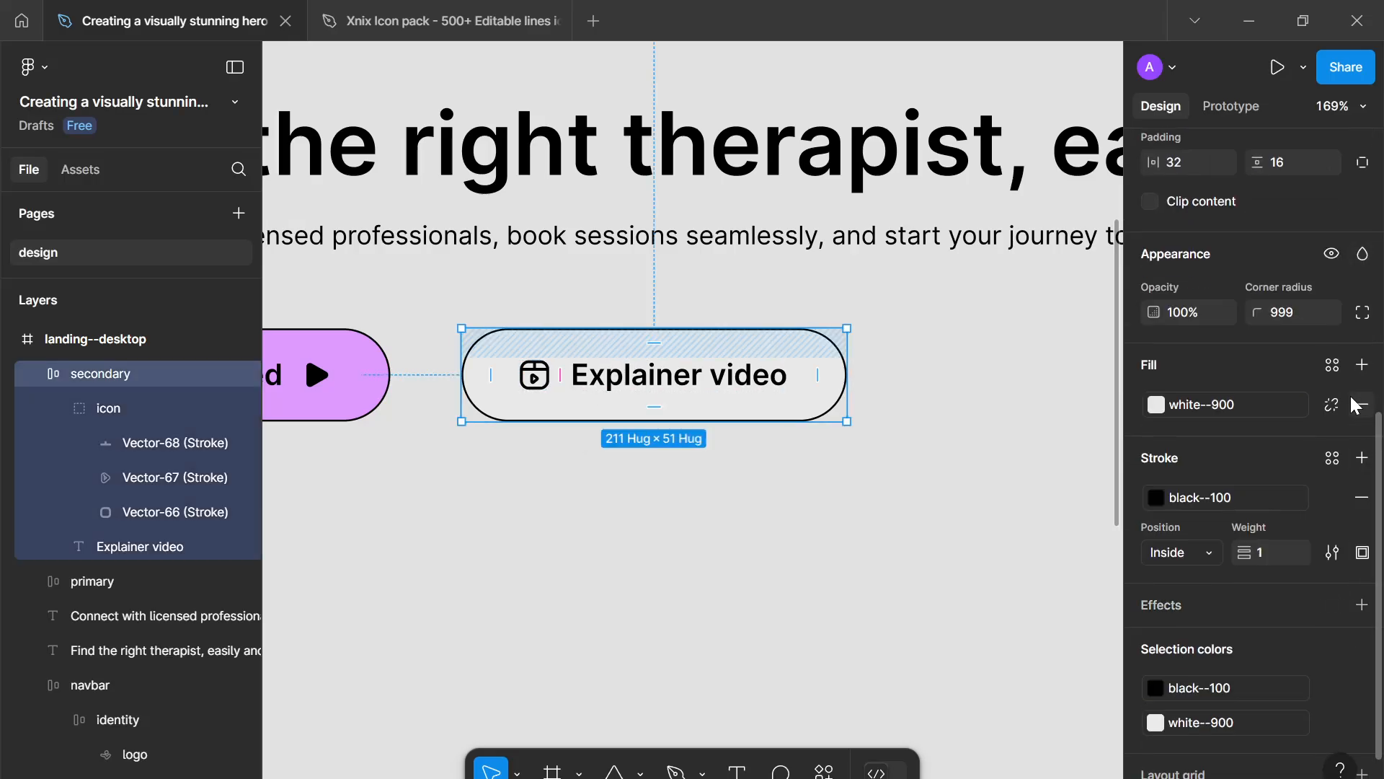
pyautogui.click(1361, 498)
pyautogui.click(528, 500)
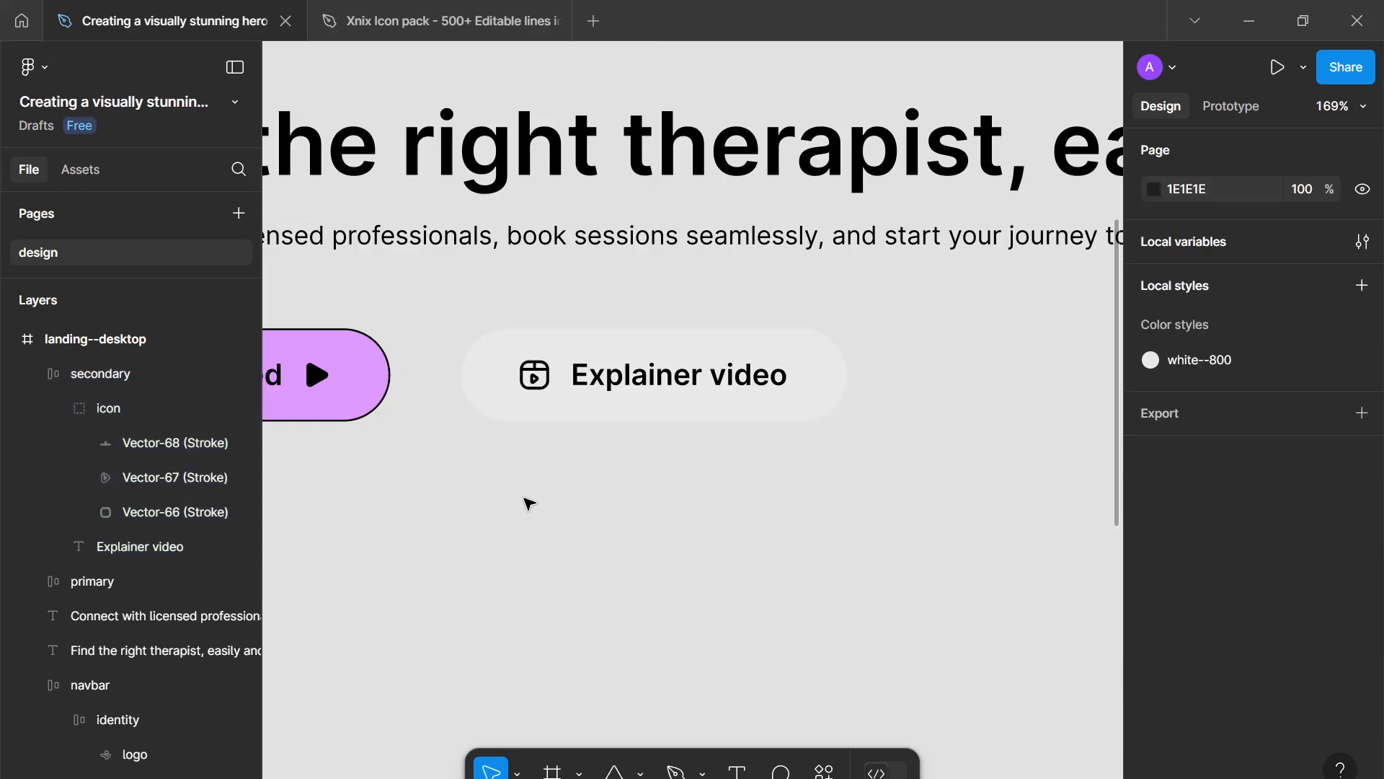
# - Zoom in closely to inspect the secondary button's edges and alignment
pyautogui.scroll(5, 525, 496)
pyautogui.scroll(5, 534, 301)
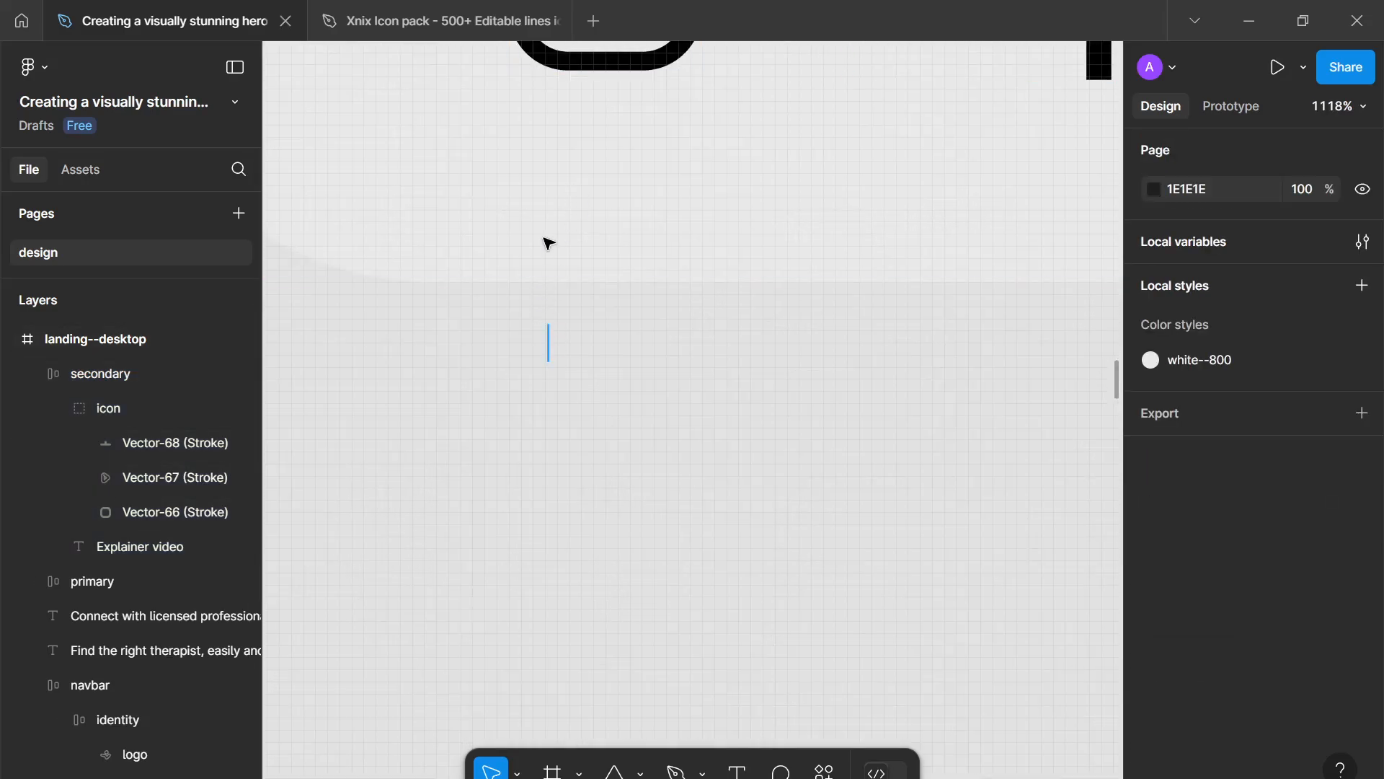
pyautogui.click(547, 238)
pyautogui.moveTo(548, 362); pyautogui.dragTo(574, 376)
pyautogui.scroll(-1, 575, 376)
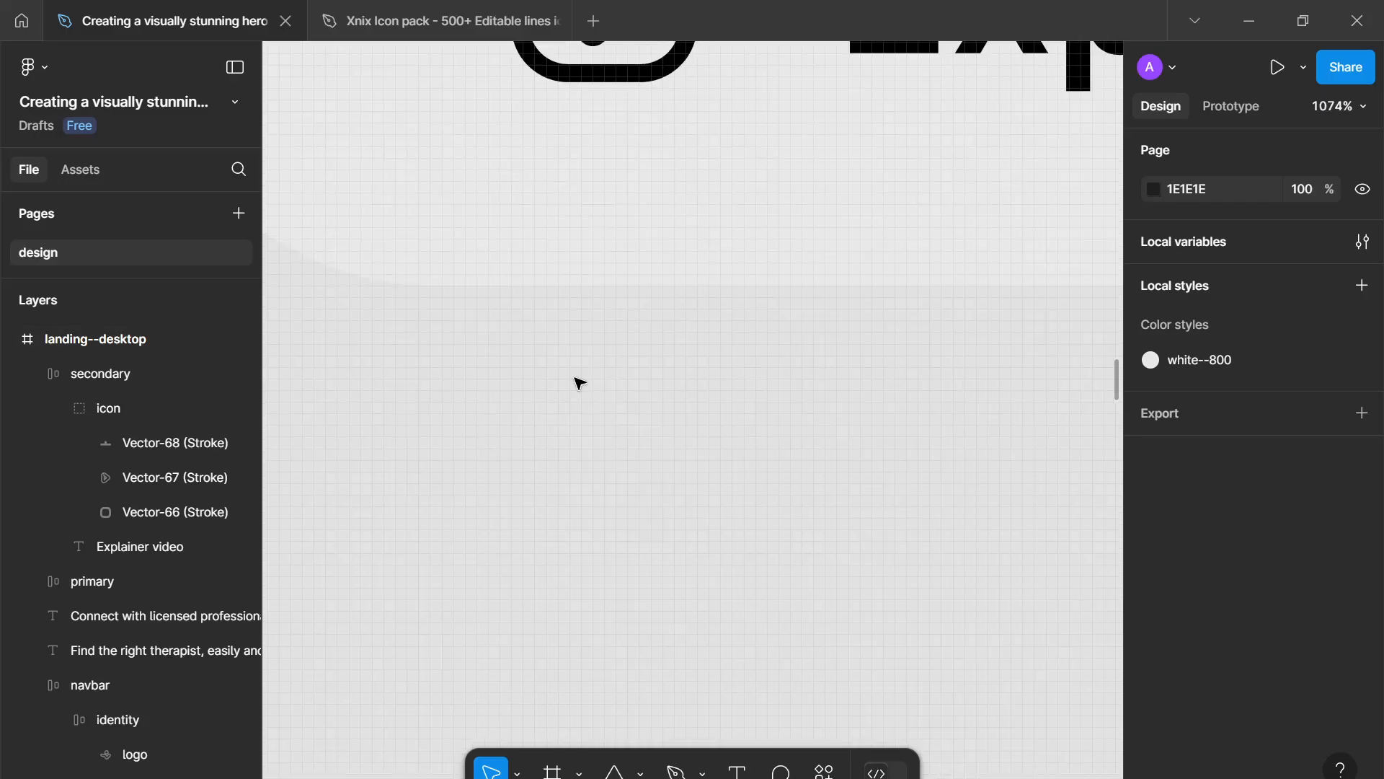
pyautogui.click(581, 383)
pyautogui.scroll(-7, 580, 383)
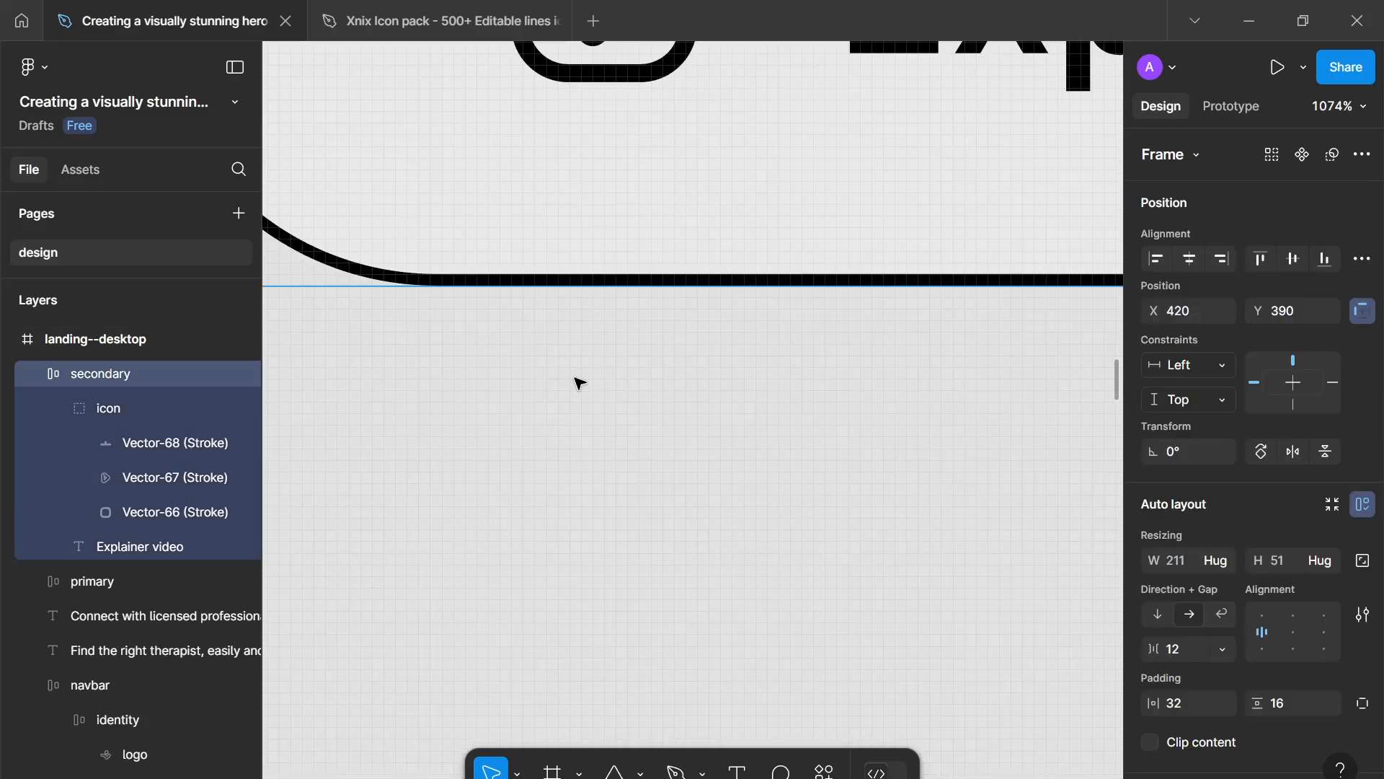
pyautogui.scroll(-4, 727, 430)
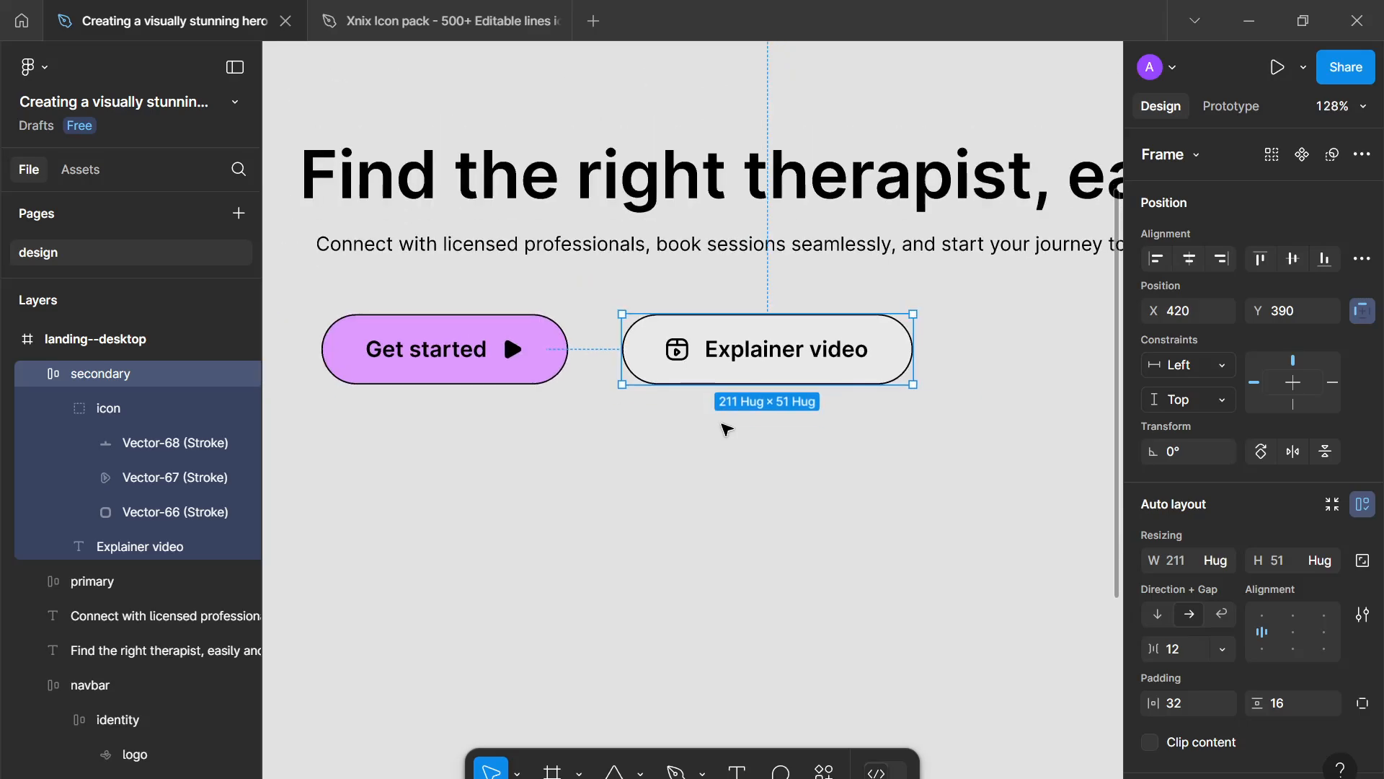
pyautogui.scroll(-2, 727, 426)
pyautogui.scroll(-4, 734, 387)
pyautogui.moveTo(693, 369); pyautogui.dragTo(531, 354)
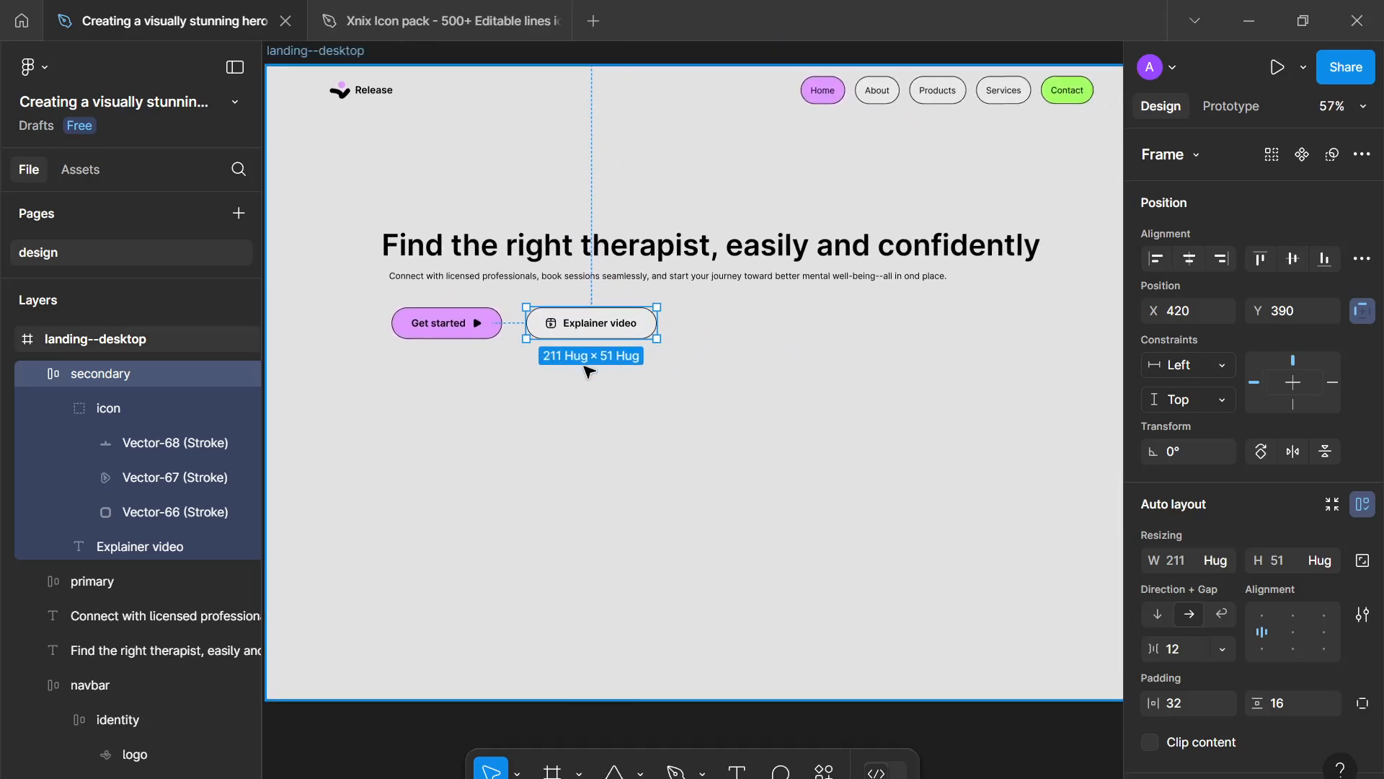
pyautogui.moveTo(639, 381); pyautogui.dragTo(621, 374)
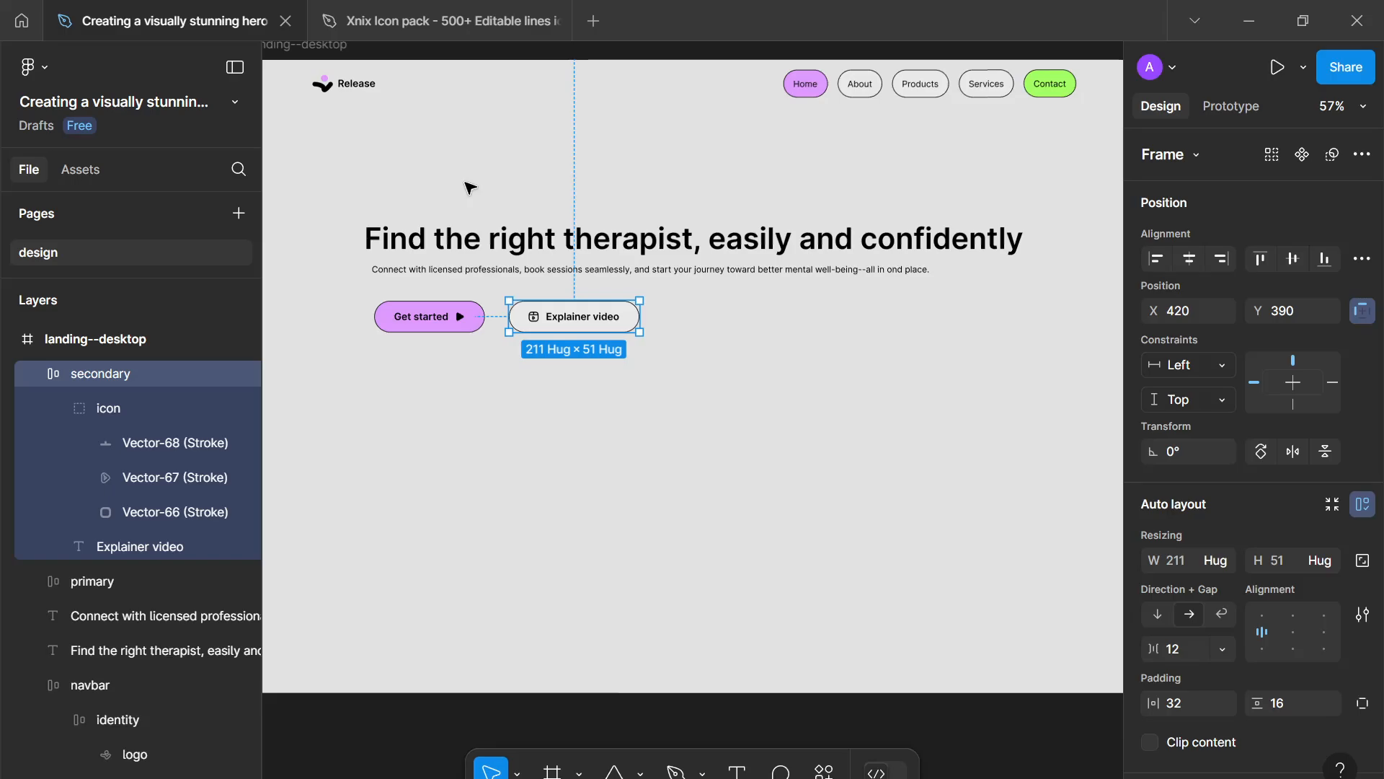
pyautogui.moveTo(383, 147); pyautogui.dragTo(600, 338)
pyautogui.click(625, 373)
pyautogui.click(577, 428)
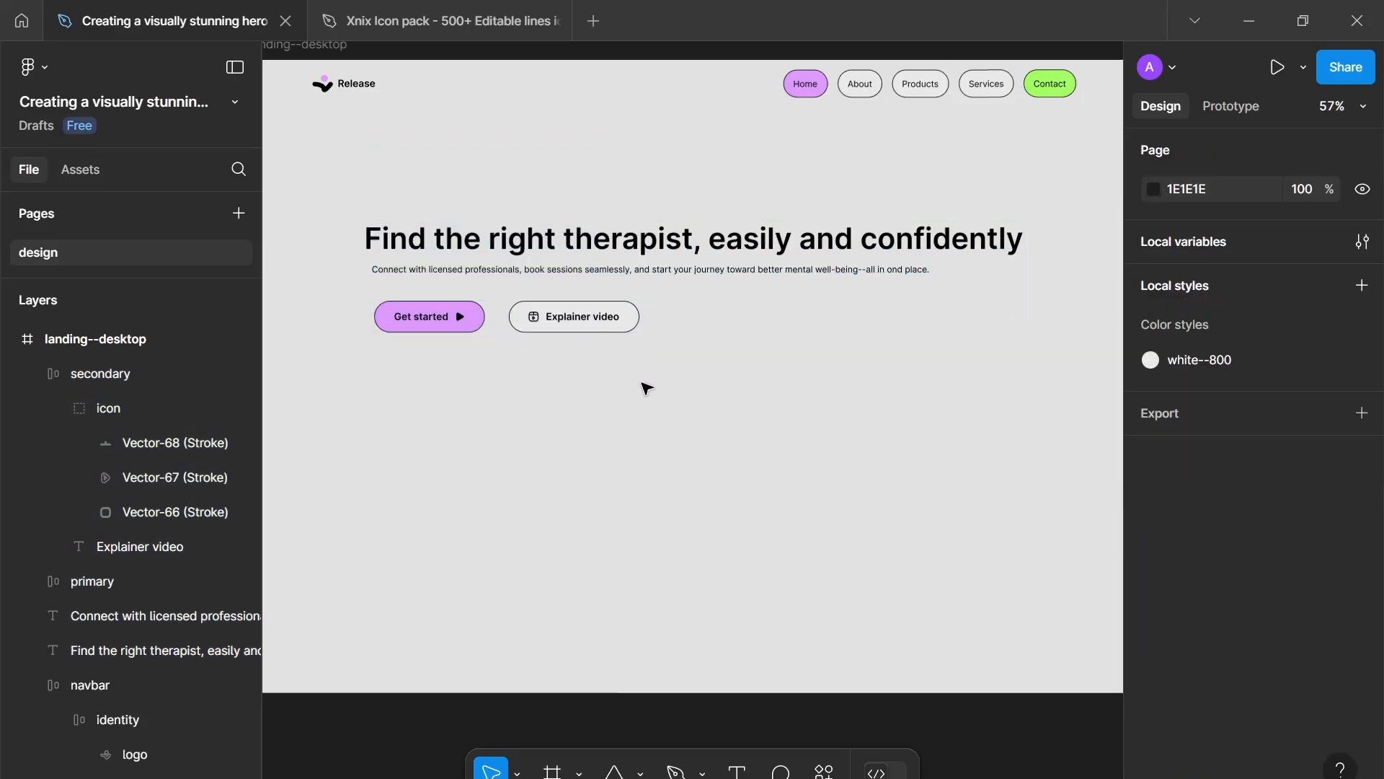
# - Draw a rectangle about 667 × 446 below the buttons and rename it "img"
pyautogui.press('r')
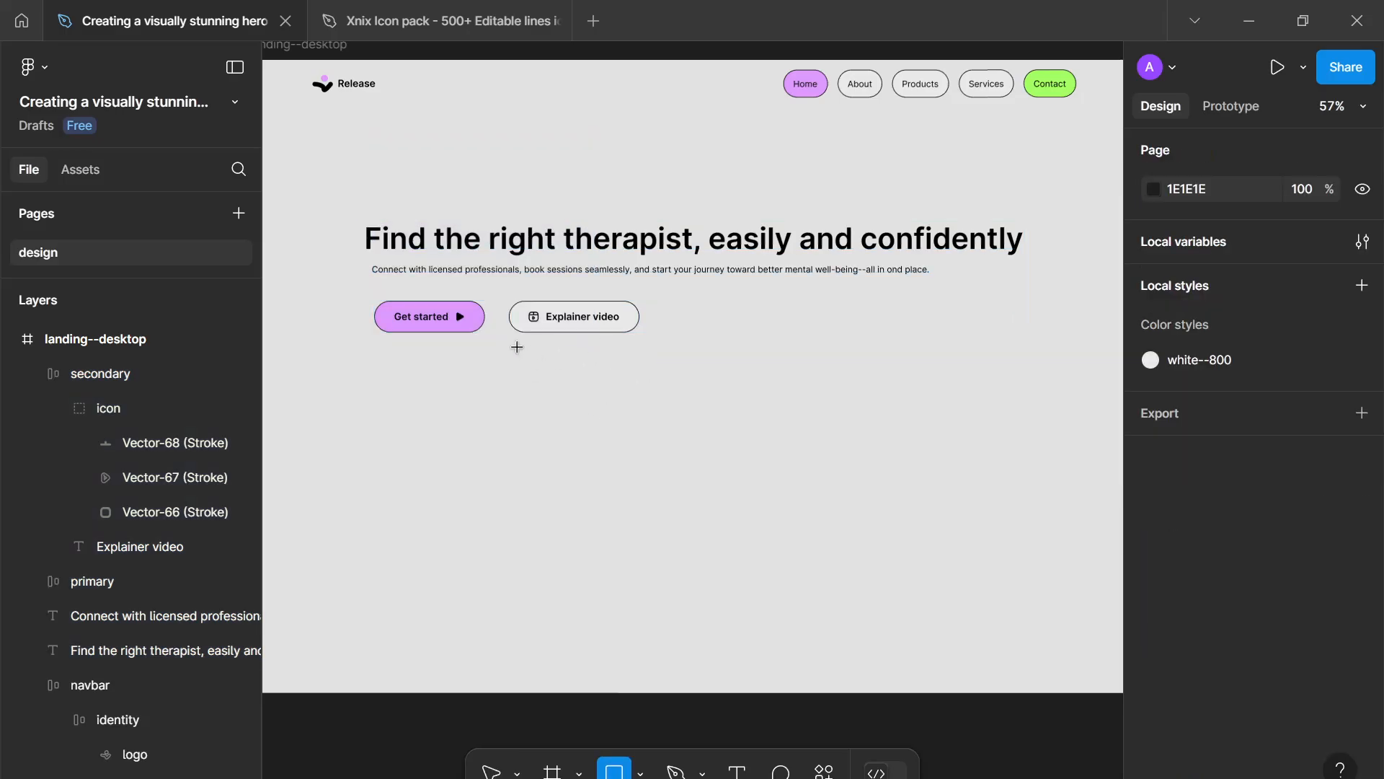
pyautogui.moveTo(518, 347); pyautogui.dragTo(930, 622)
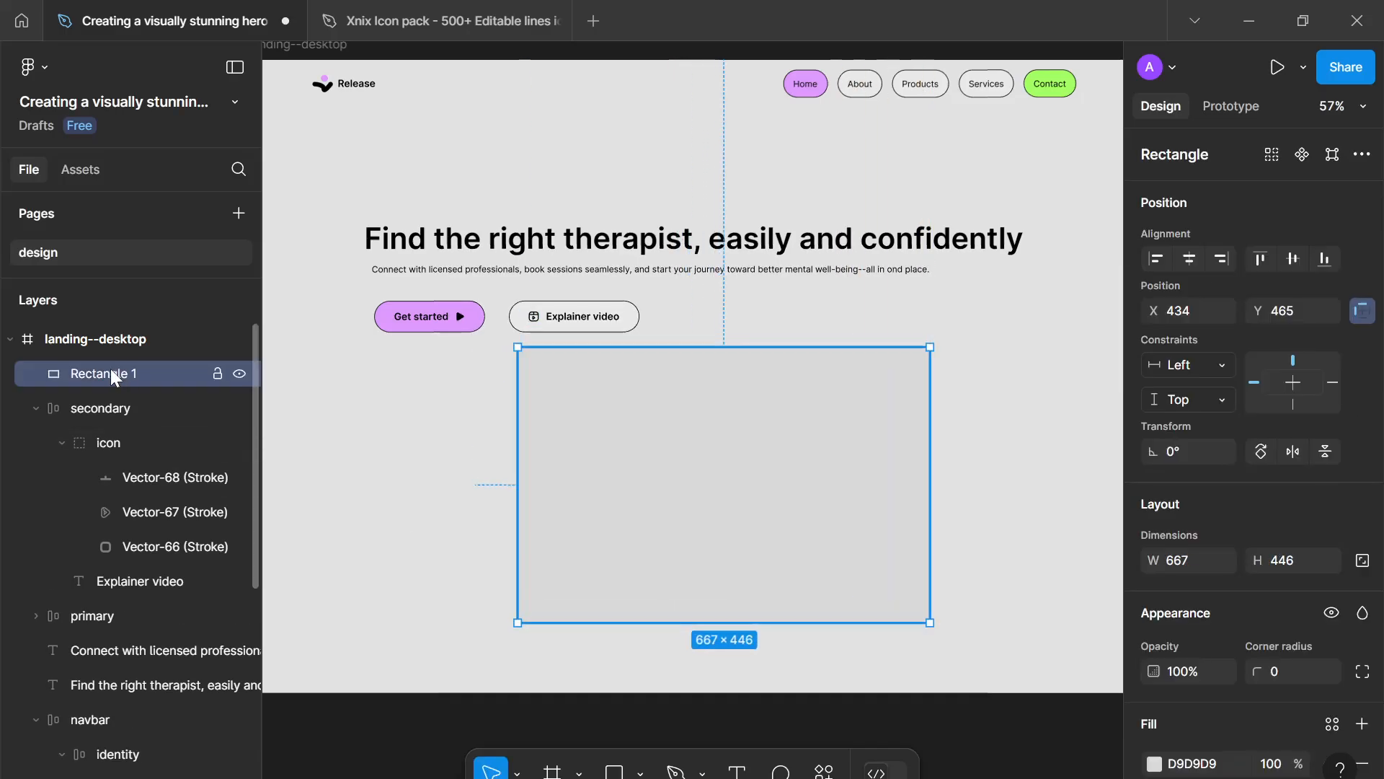
pyautogui.doubleClick(111, 373)
pyautogui.write('img')
pyautogui.press('Return')
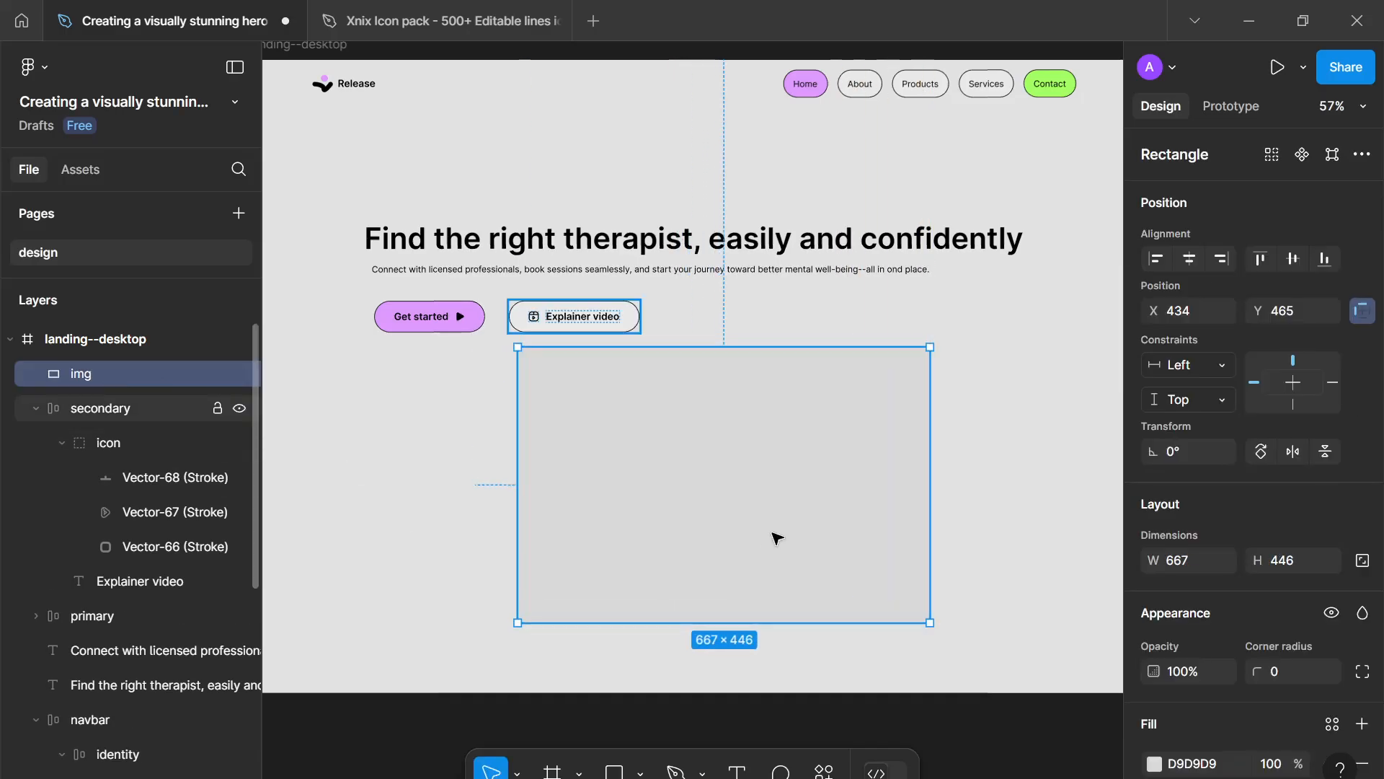
# - Open the Unsplash plugin for the img rectangle and search for "person smilling"
pyautogui.rightClick(802, 529)
pyautogui.moveTo(919, 553)
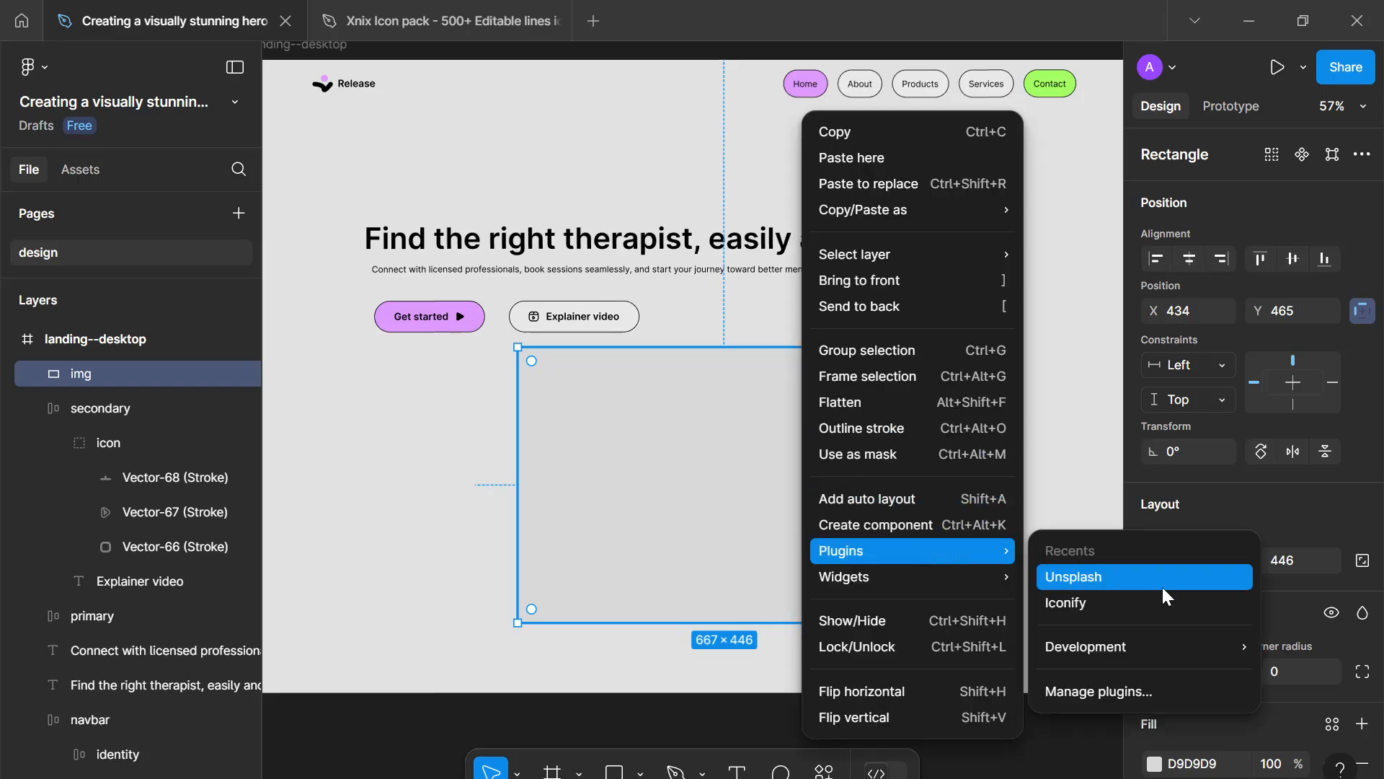
pyautogui.click(1105, 574)
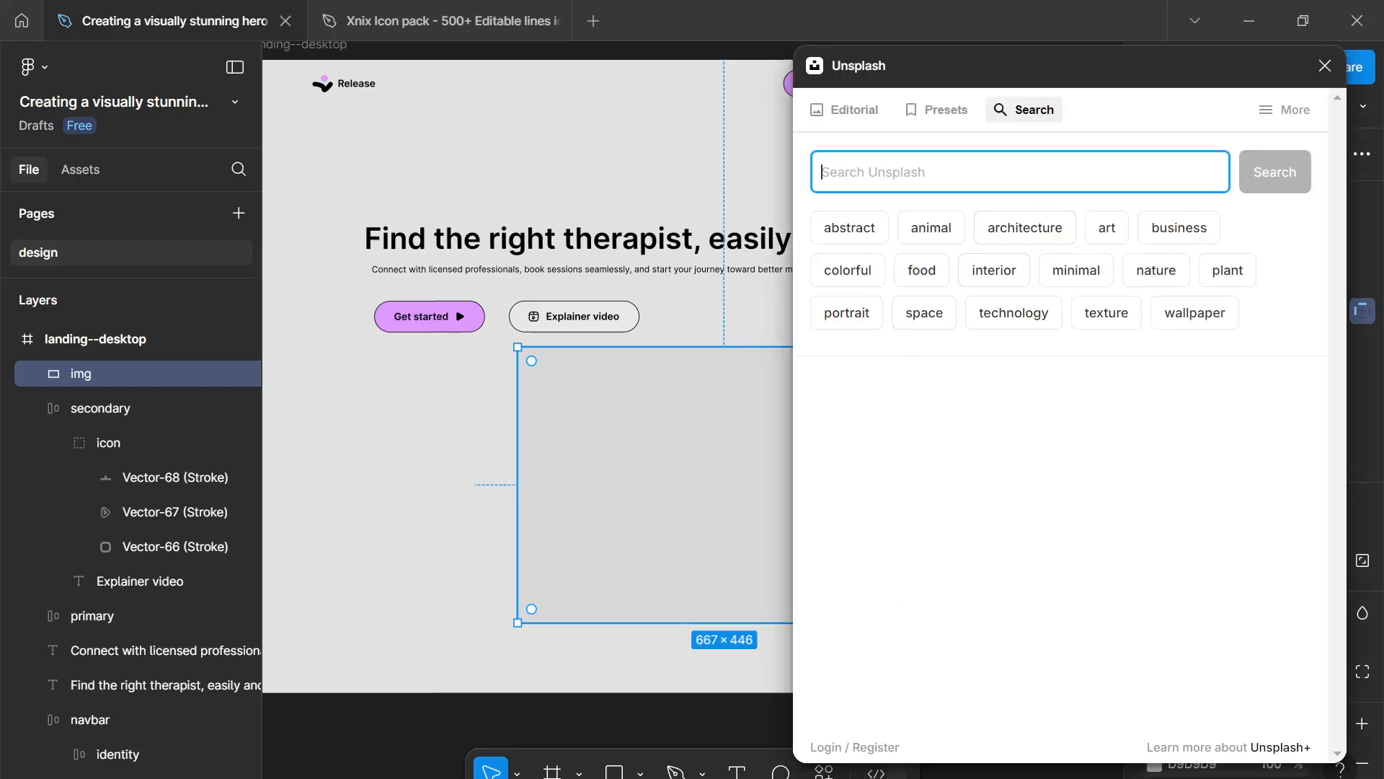
pyautogui.write('person s')
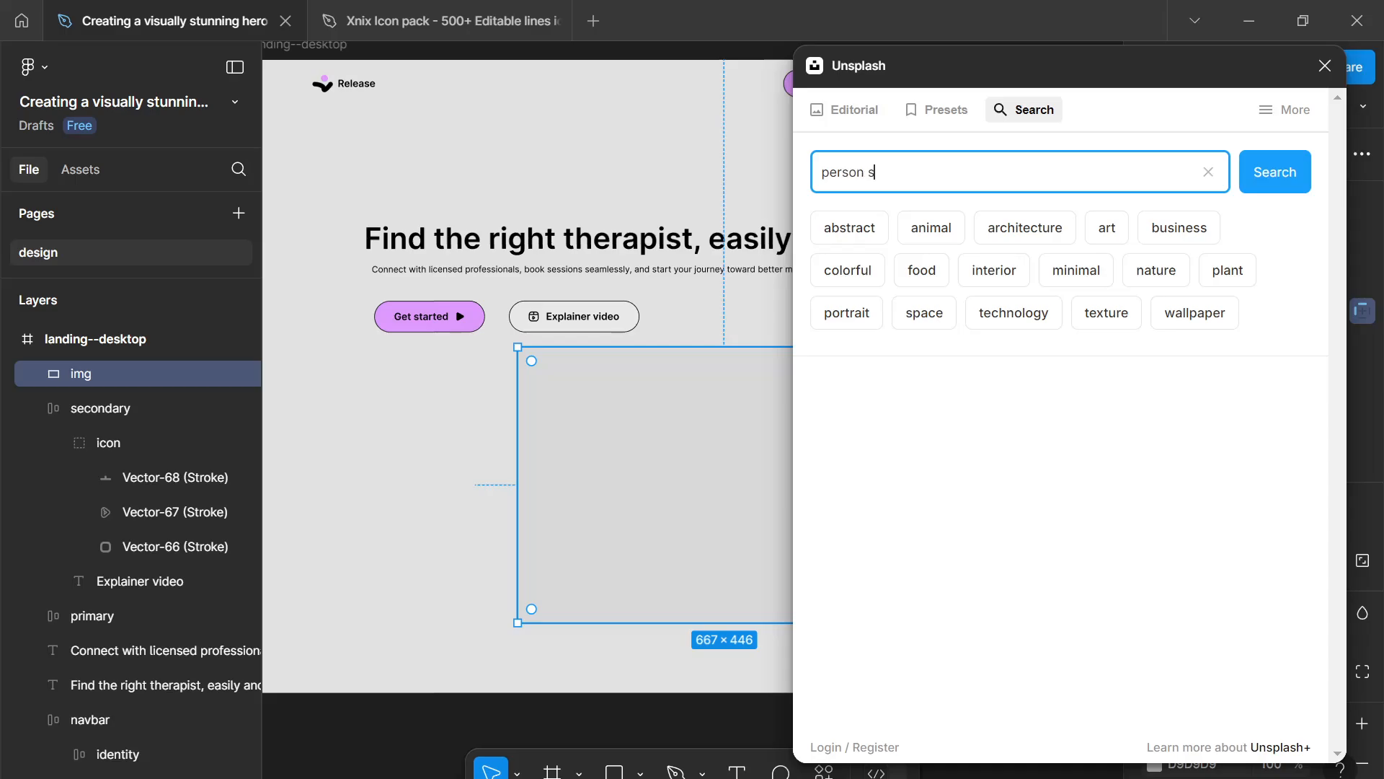
pyautogui.write('milling')
pyautogui.press('Return')
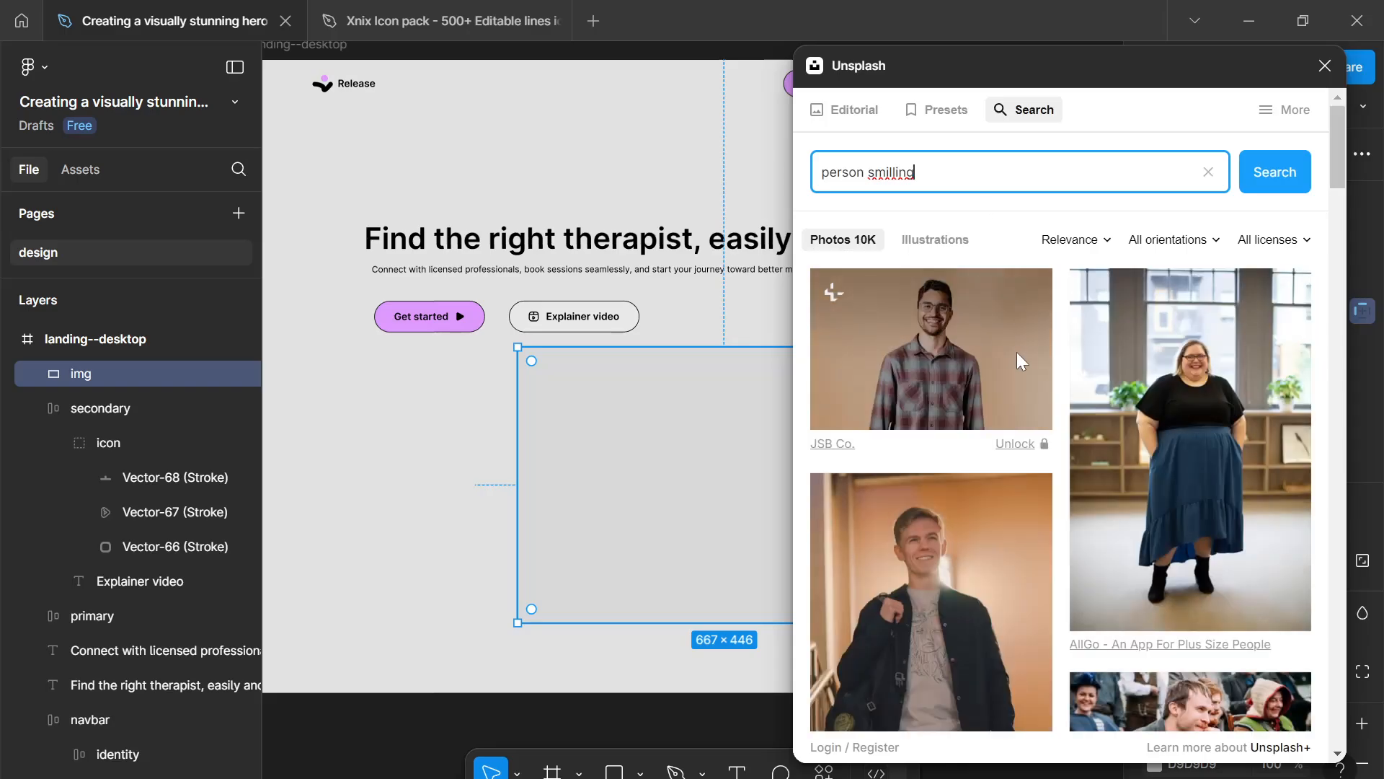
# - Fill the img rectangle with an Unsplash photo of a smiling man and close the plugin
pyautogui.scroll(-8, 1016, 413)
pyautogui.scroll(-10, 1017, 415)
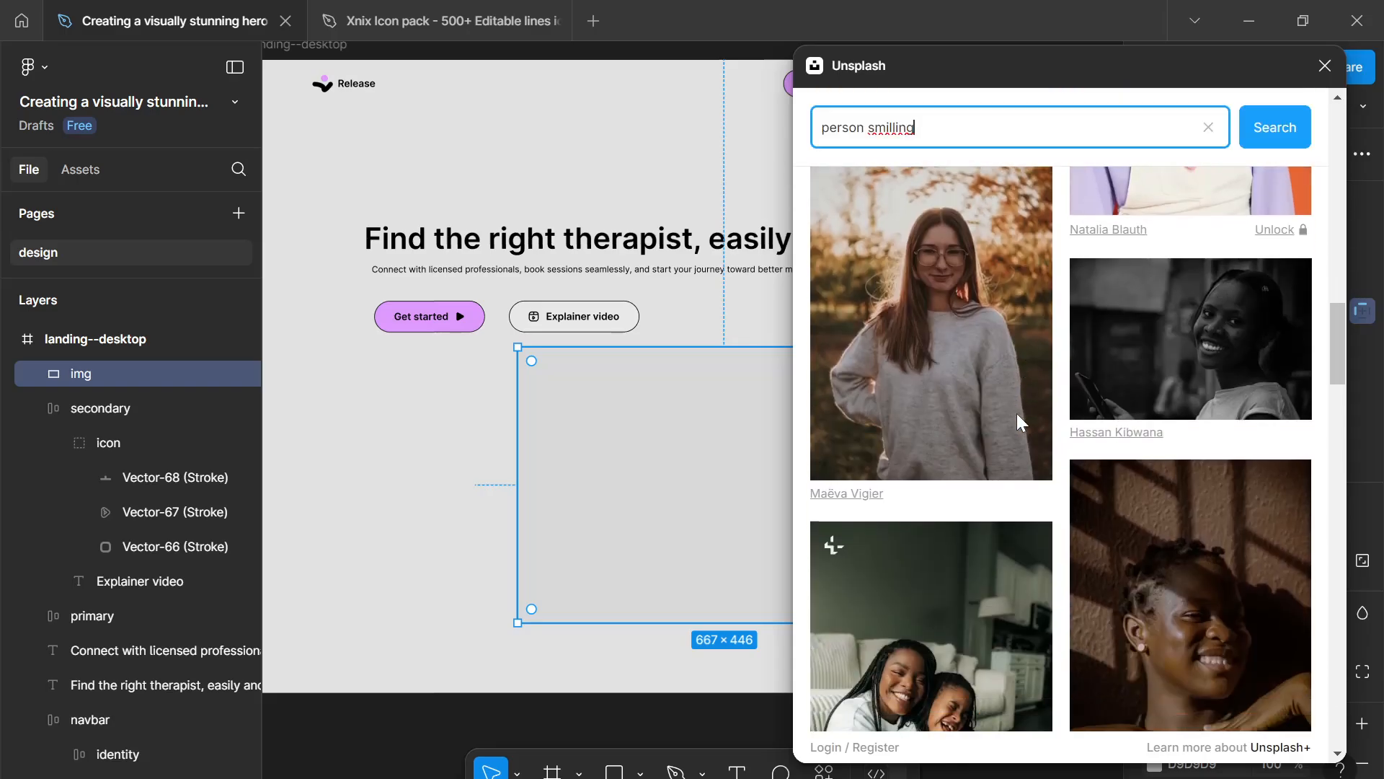
pyautogui.scroll(-10, 1022, 422)
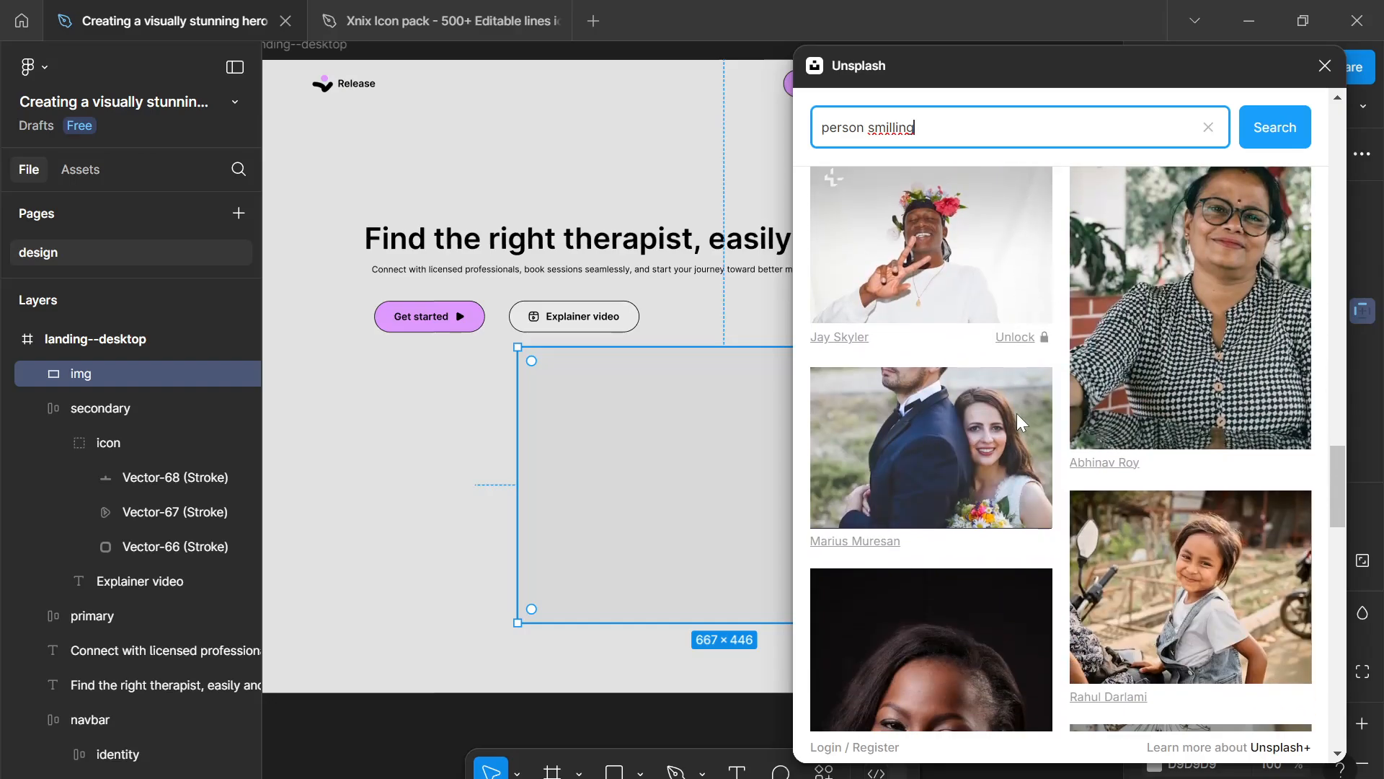
pyautogui.scroll(-10, 1024, 423)
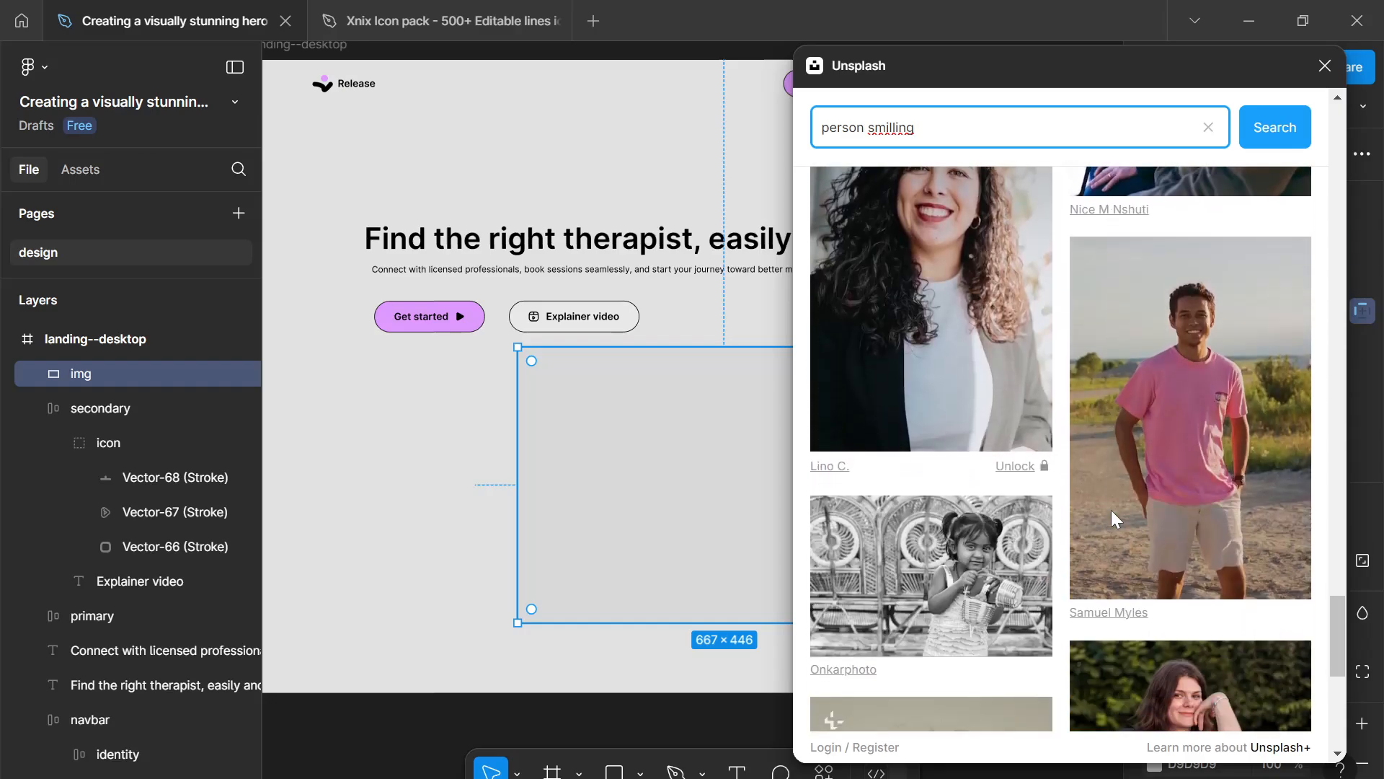
pyautogui.scroll(-10, 1111, 506)
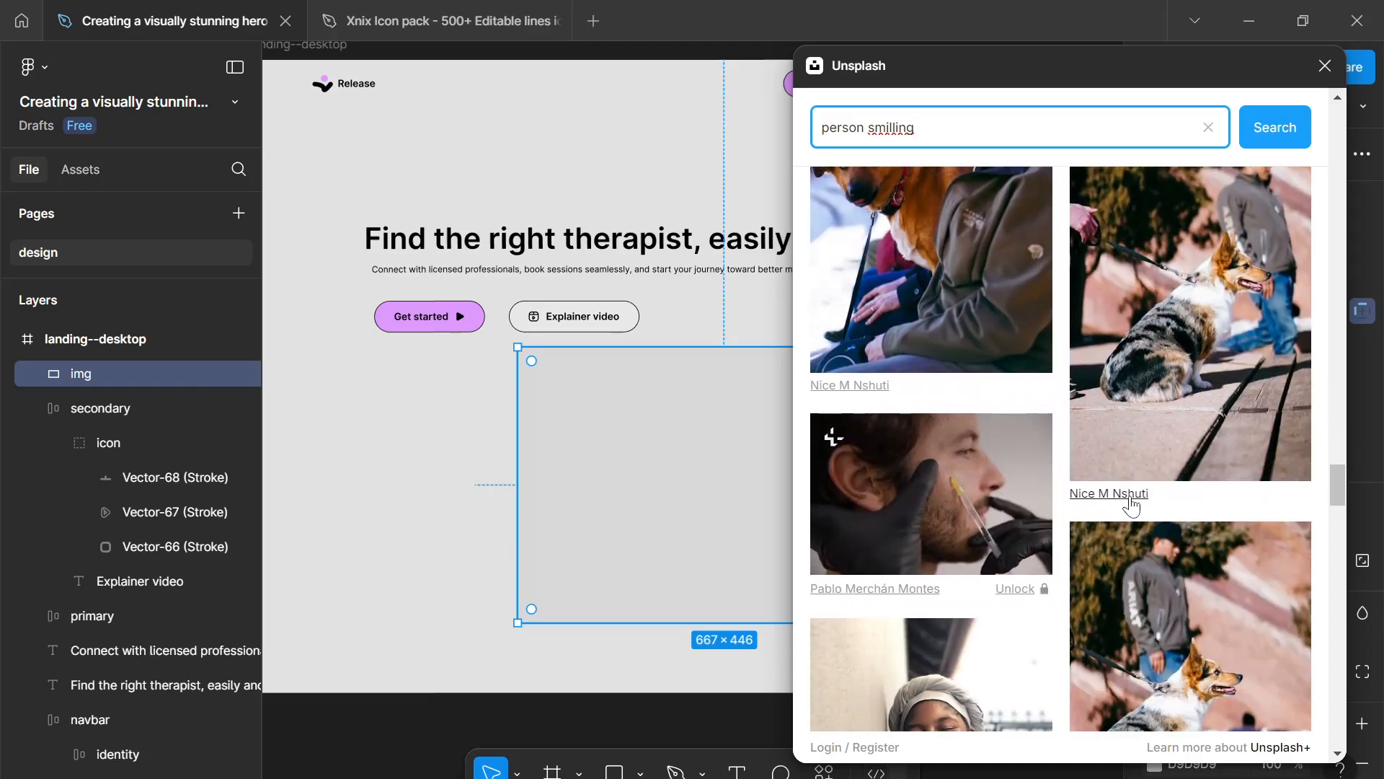
pyautogui.scroll(-10, 1131, 499)
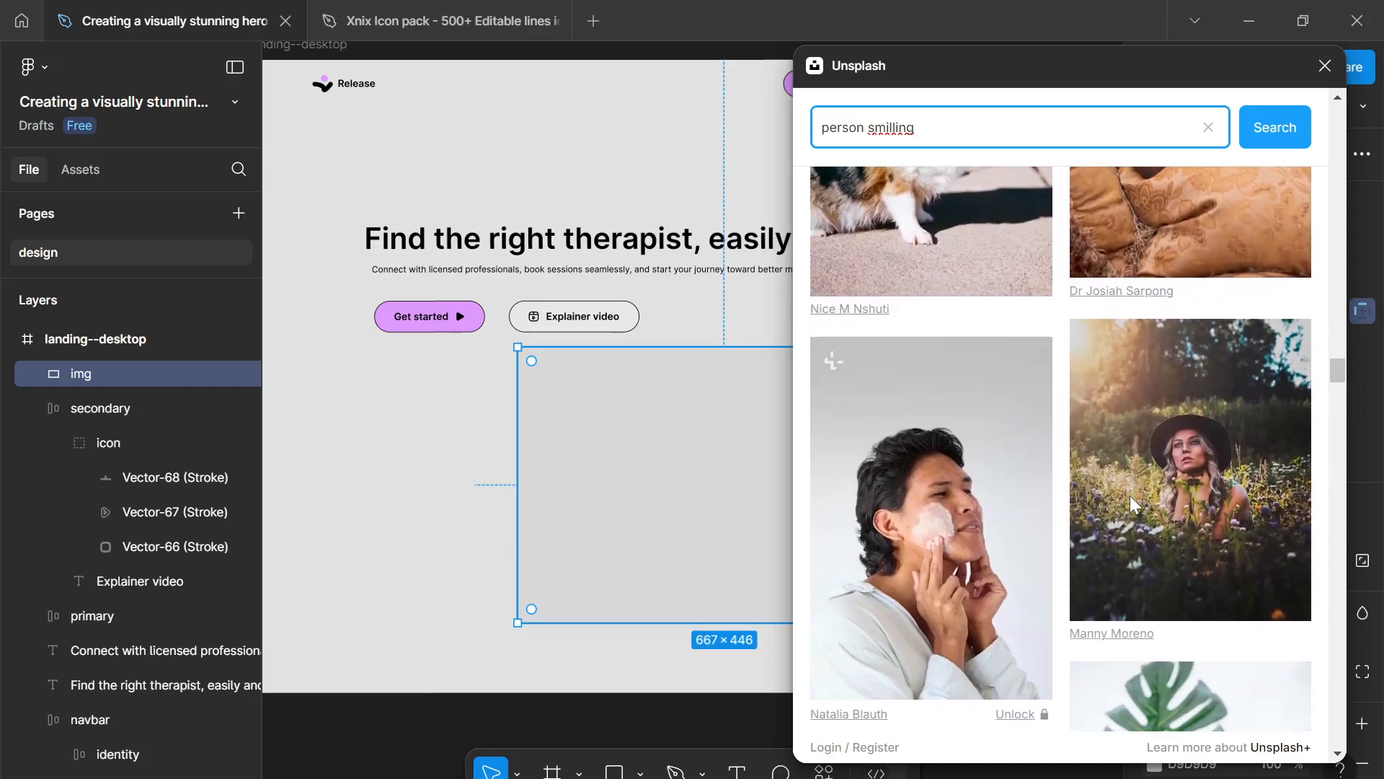
pyautogui.scroll(-10, 1131, 495)
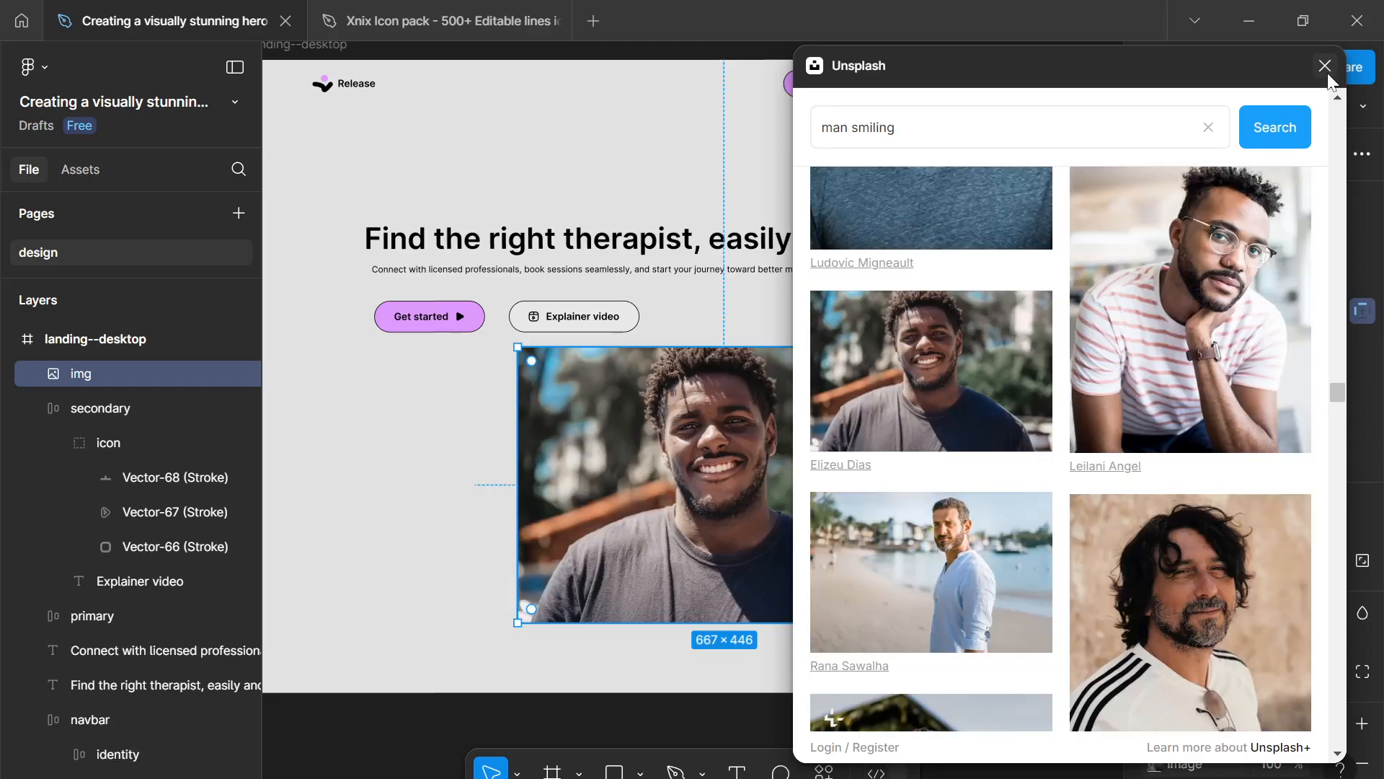
pyautogui.scroll(-2, 987, 366)
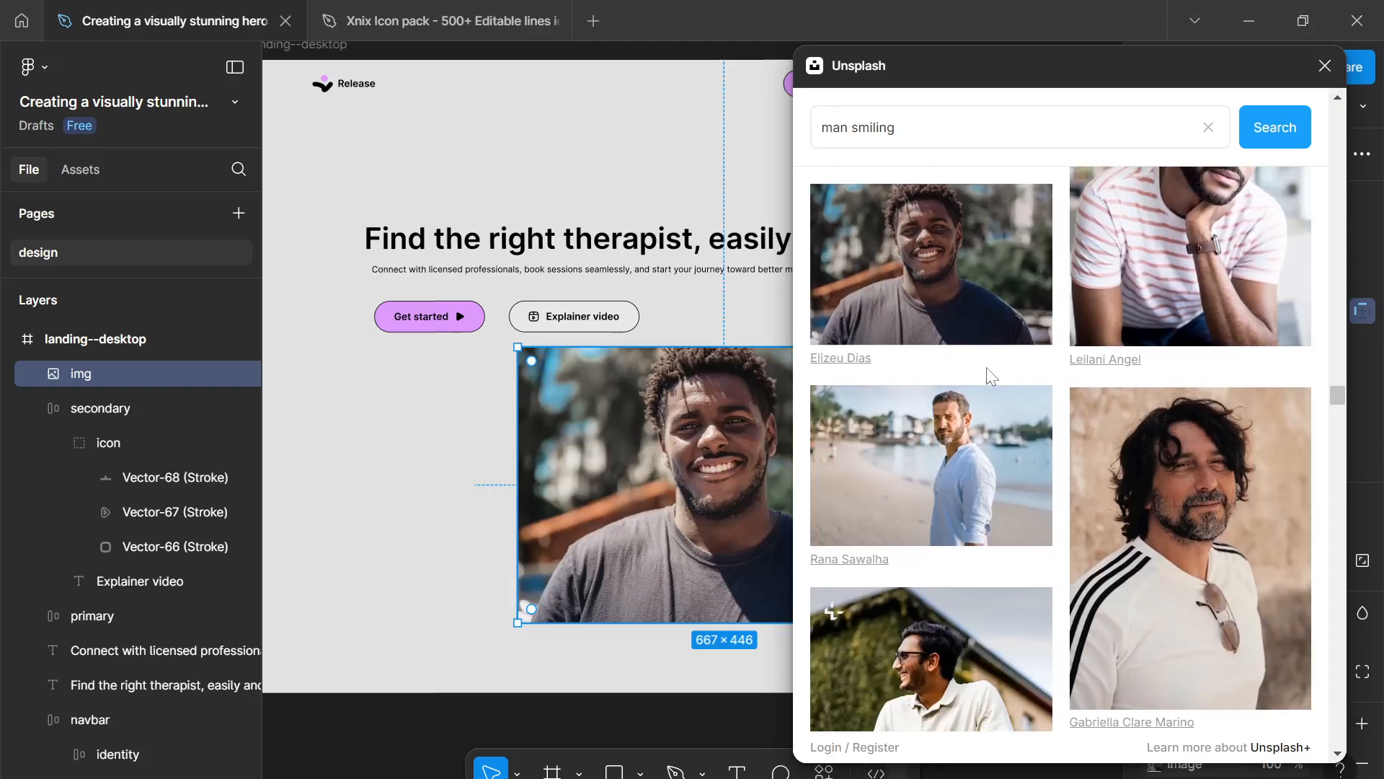
pyautogui.scroll(3, 1002, 389)
pyautogui.click(1325, 65)
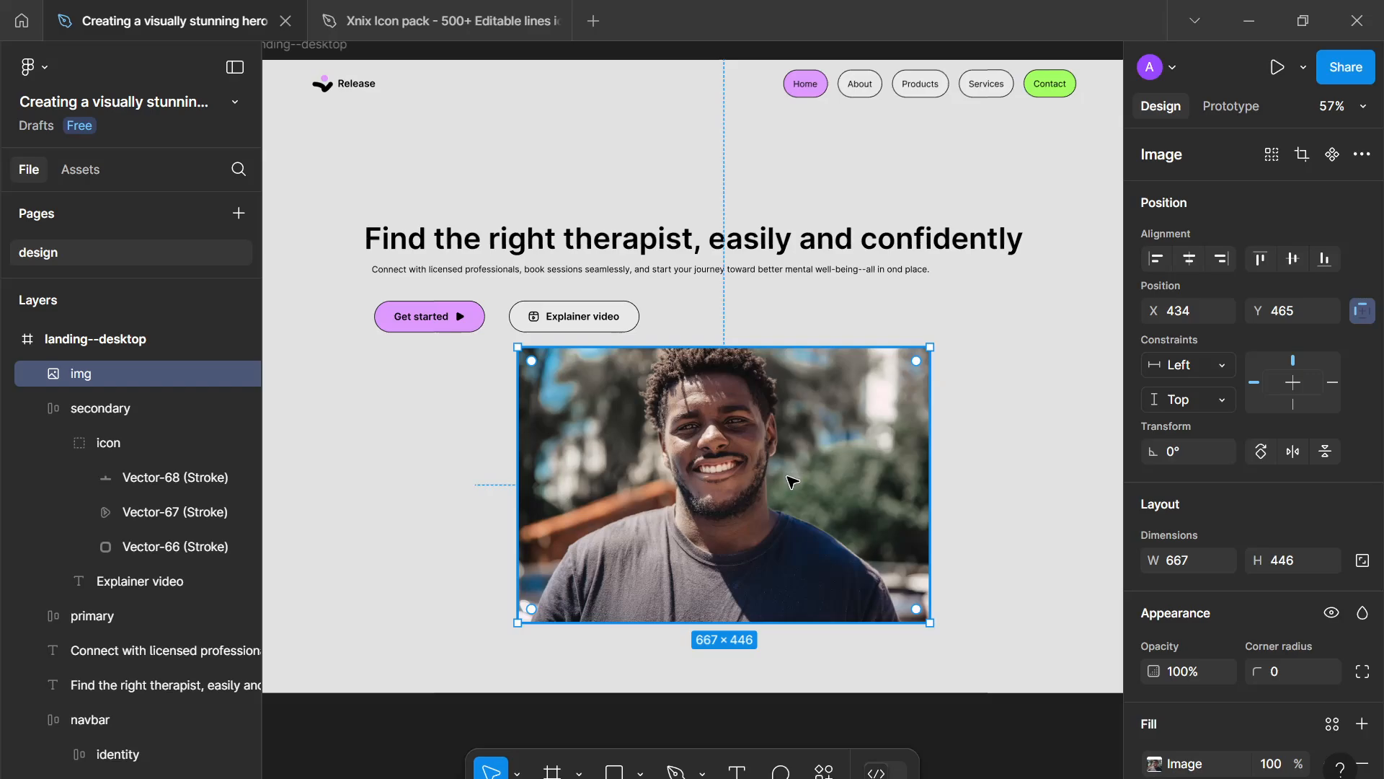
# - Nudge the image slightly right and down to about X 481, Y 484
pyautogui.scroll(-3, 793, 479)
pyautogui.moveTo(793, 478); pyautogui.dragTo(771, 427)
pyautogui.scroll(2, 786, 439)
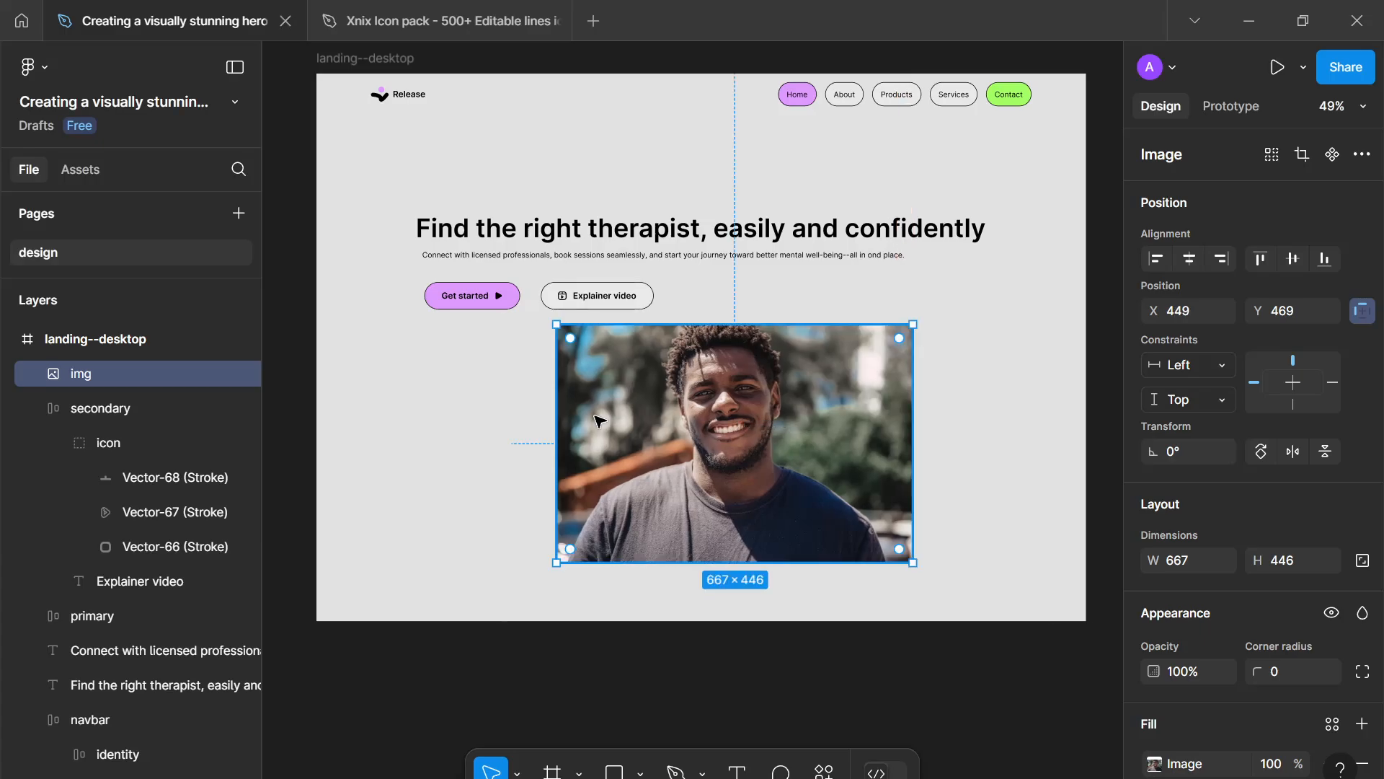
pyautogui.moveTo(641, 447); pyautogui.dragTo(659, 453)
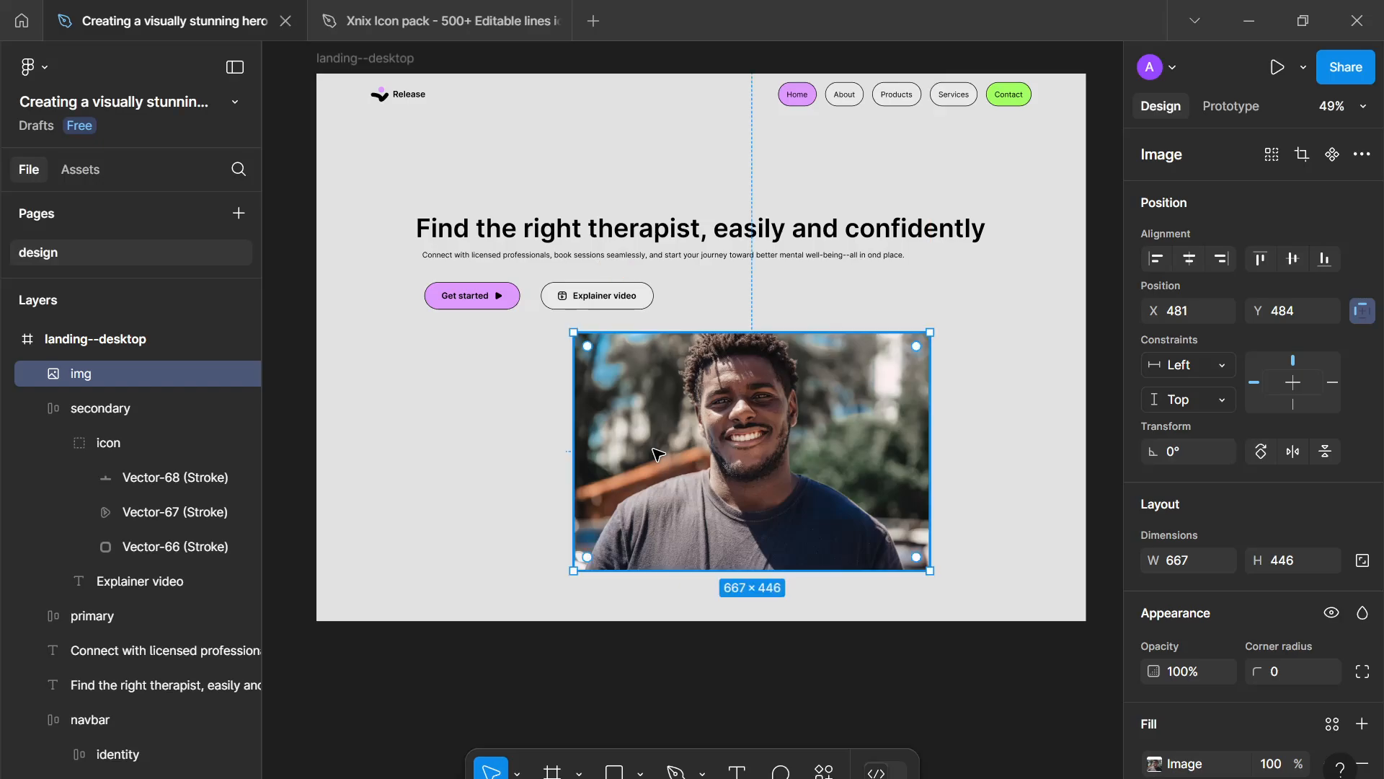
pyautogui.scroll(2, 734, 426)
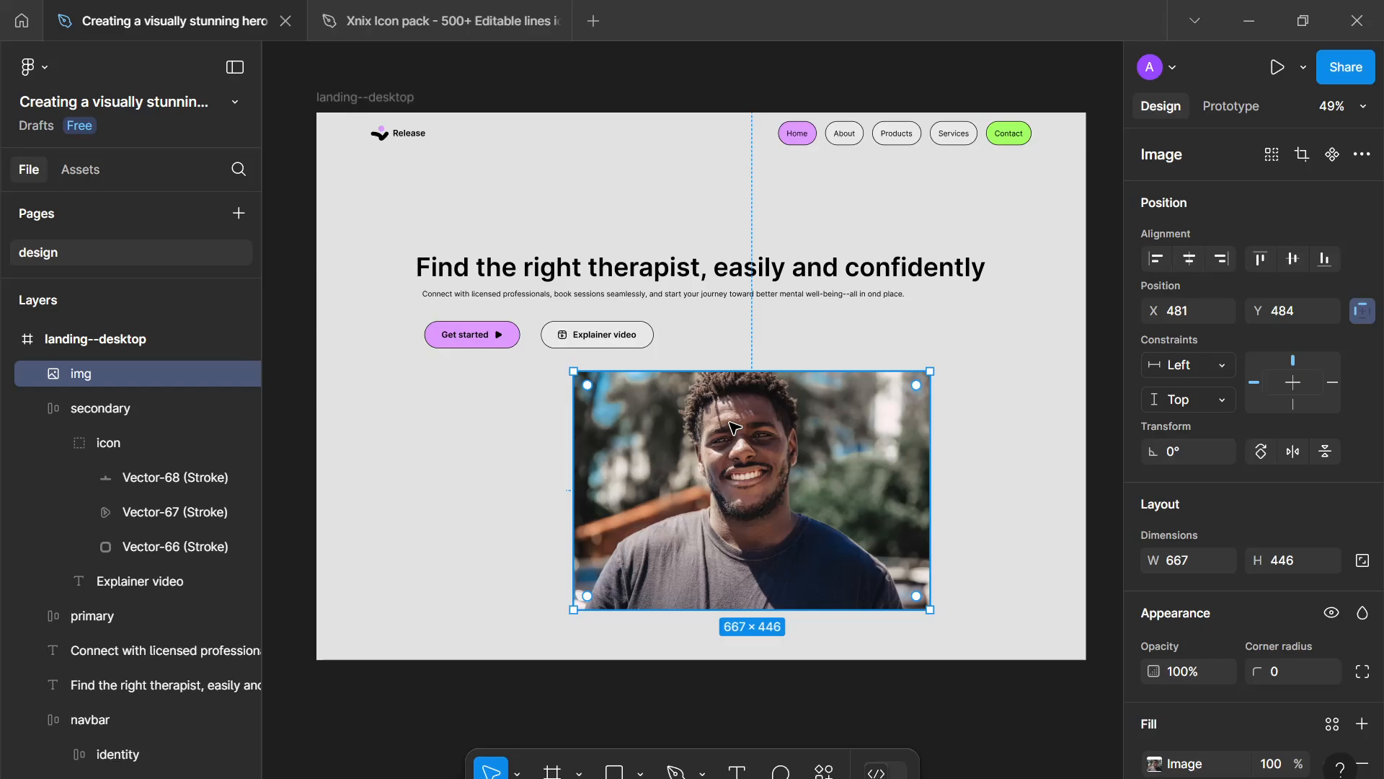
# - Remove the leftover D9D9D9 fill from the image layer
pyautogui.scroll(-1, 736, 427)
pyautogui.scroll(-3, 1218, 627)
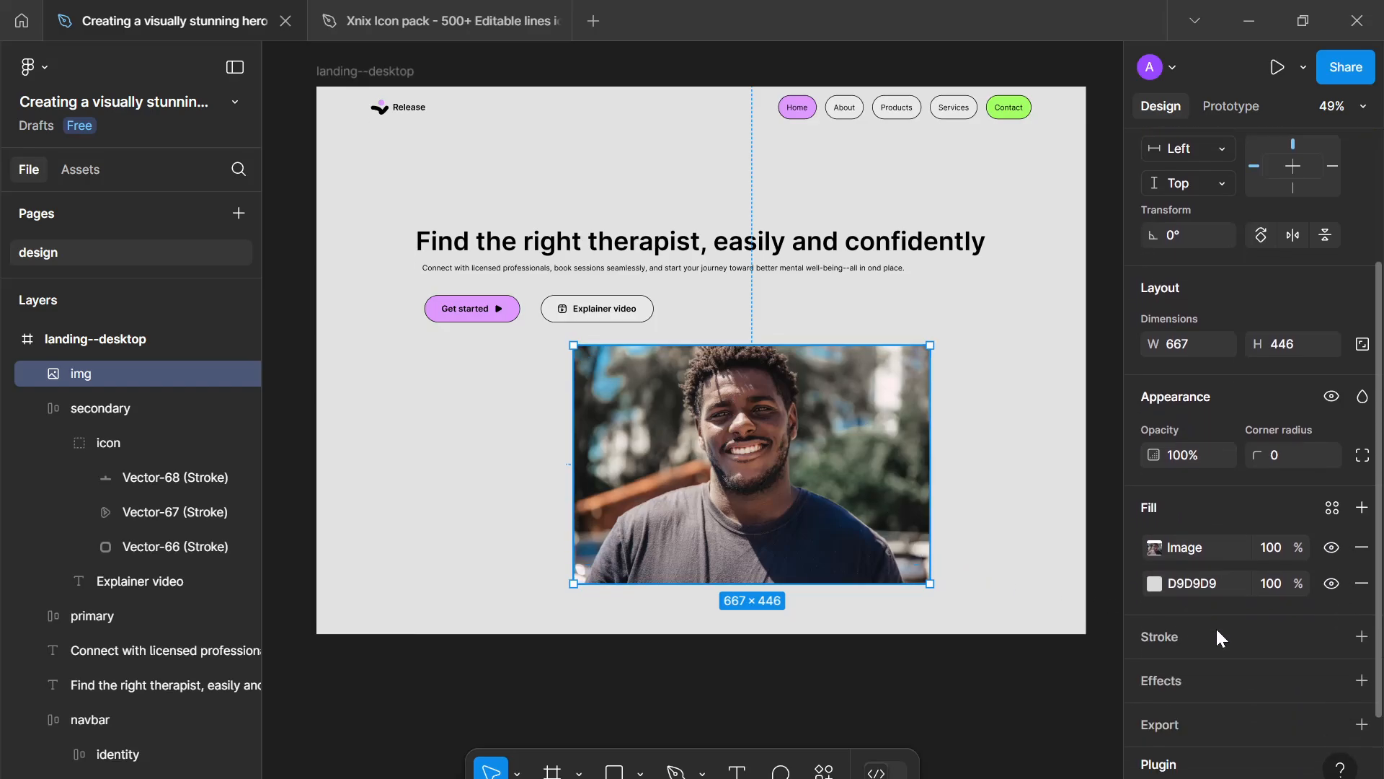
pyautogui.click(1361, 582)
# - Lower the image's saturation partway in its image fill settings
pyautogui.click(1154, 547)
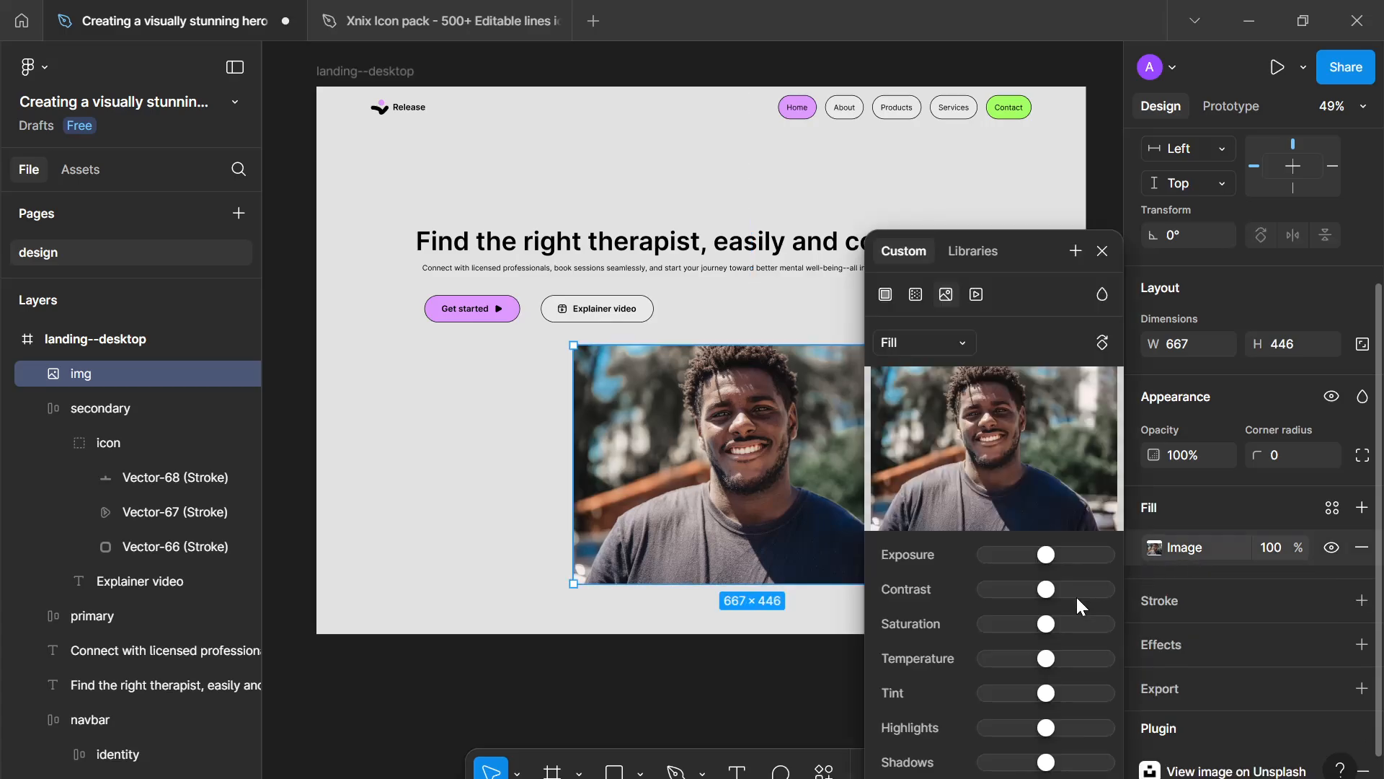
pyautogui.moveTo(1047, 625); pyautogui.dragTo(497, 645)
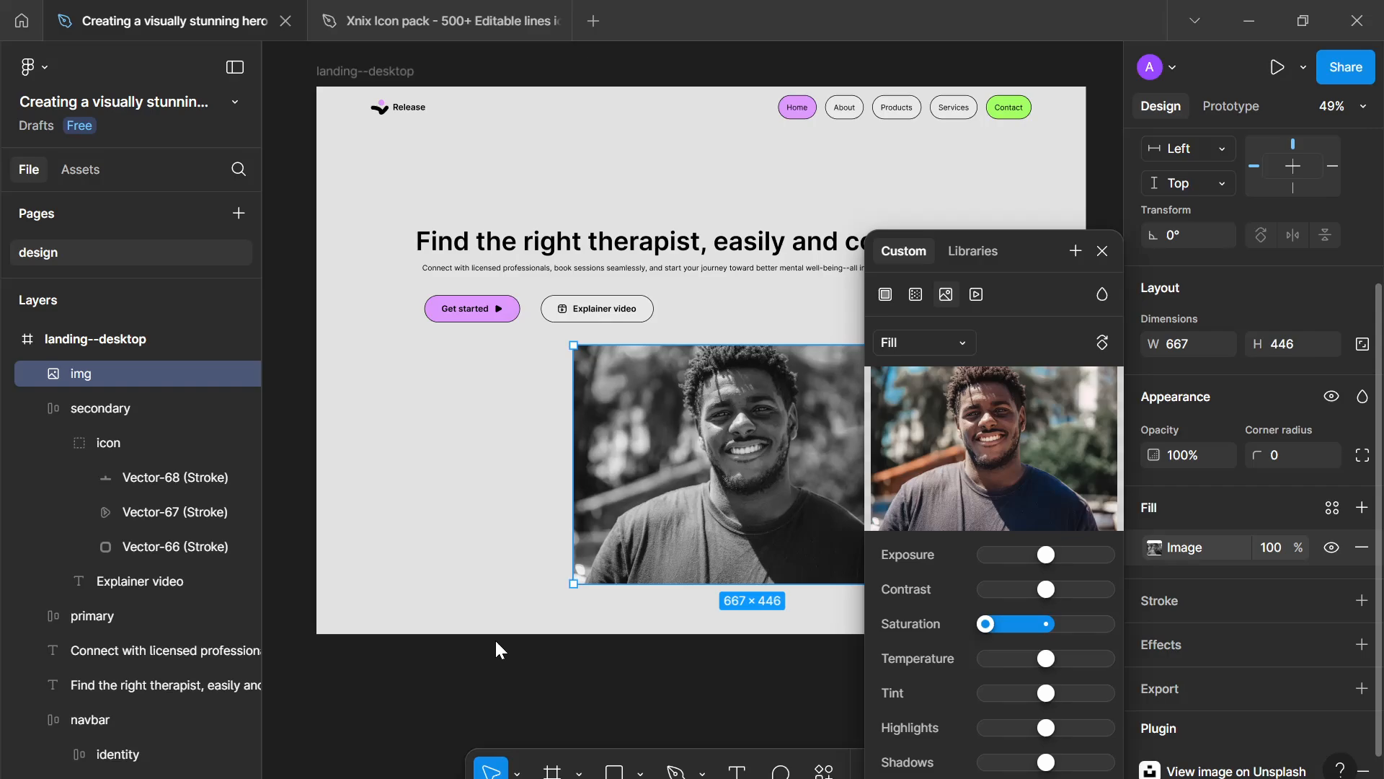
pyautogui.moveTo(970, 626); pyautogui.dragTo(1015, 632)
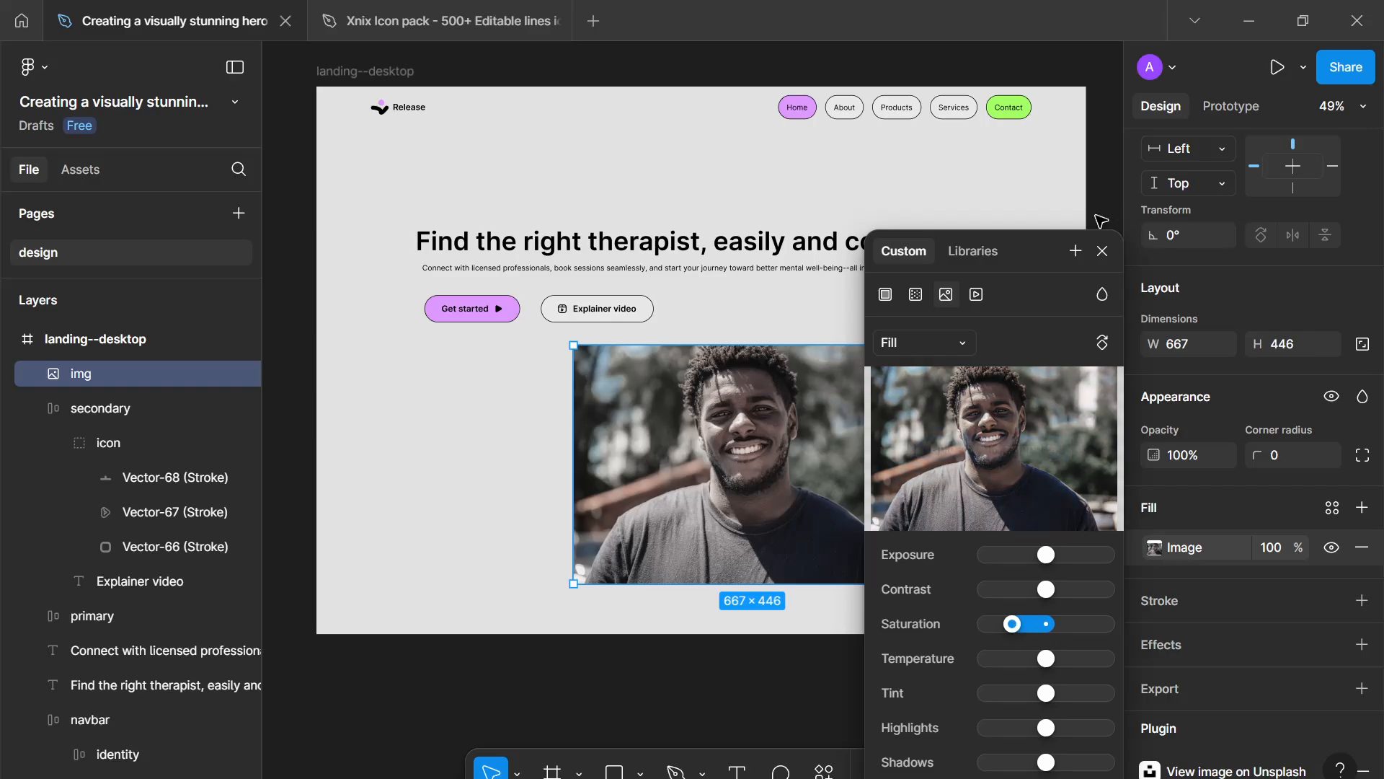
pyautogui.click(1101, 251)
# - Resize the image to about 603 × 524
pyautogui.click(1000, 346)
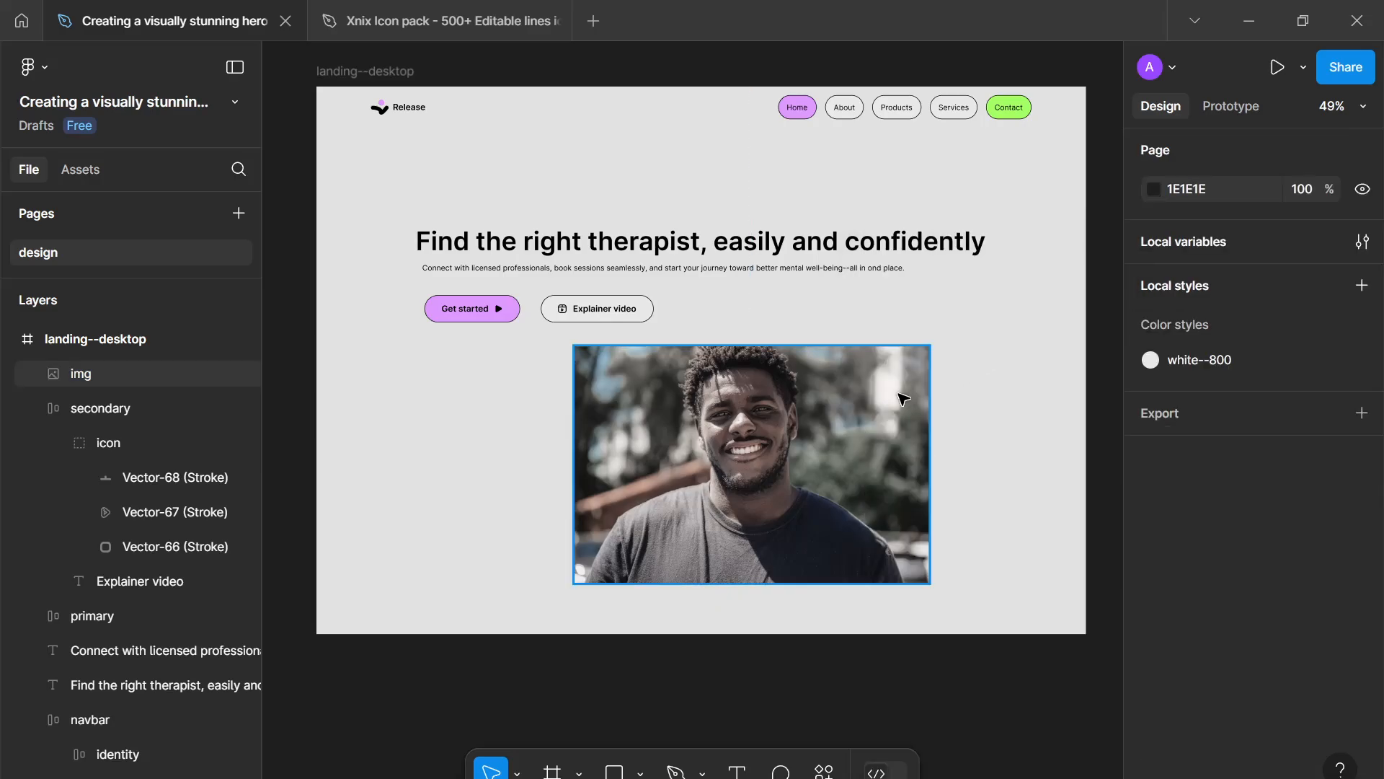
pyautogui.click(912, 391)
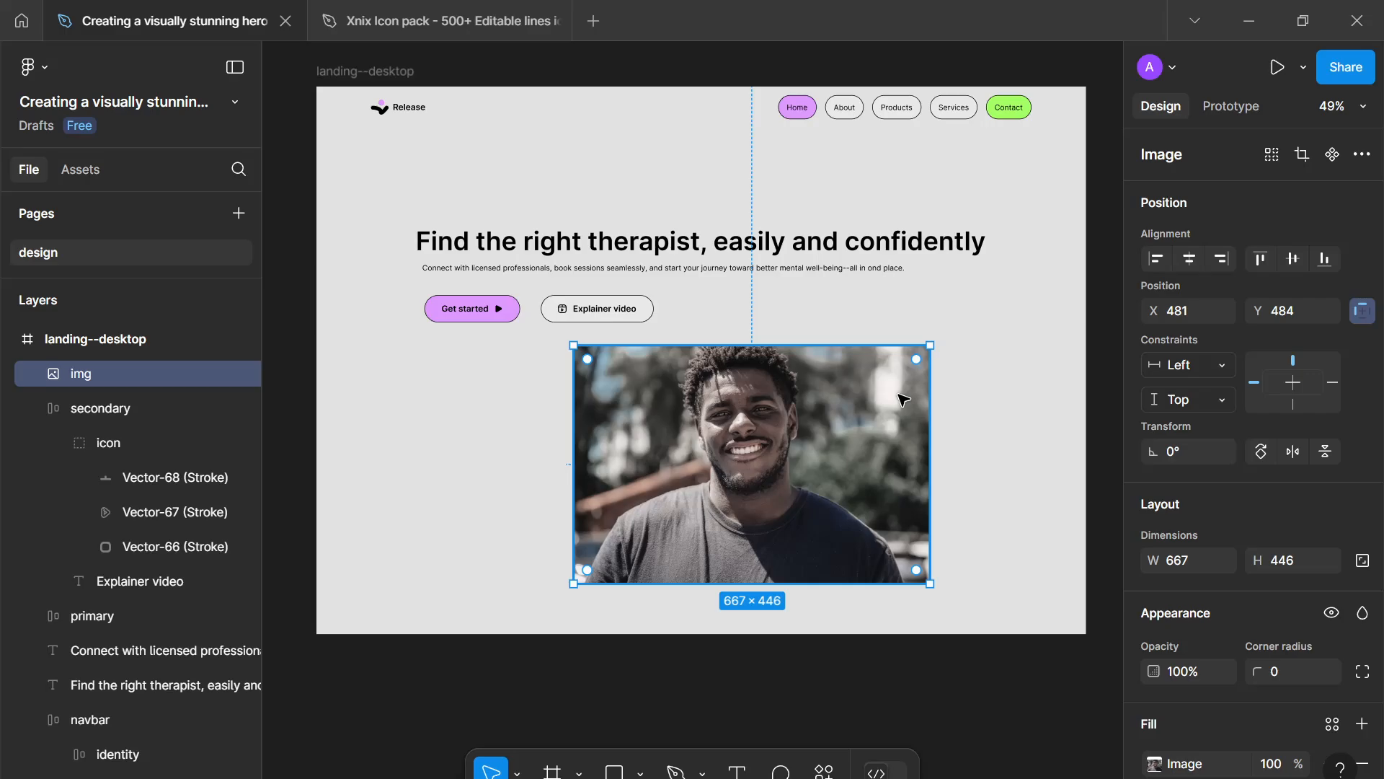
pyautogui.moveTo(929, 474); pyautogui.dragTo(960, 521)
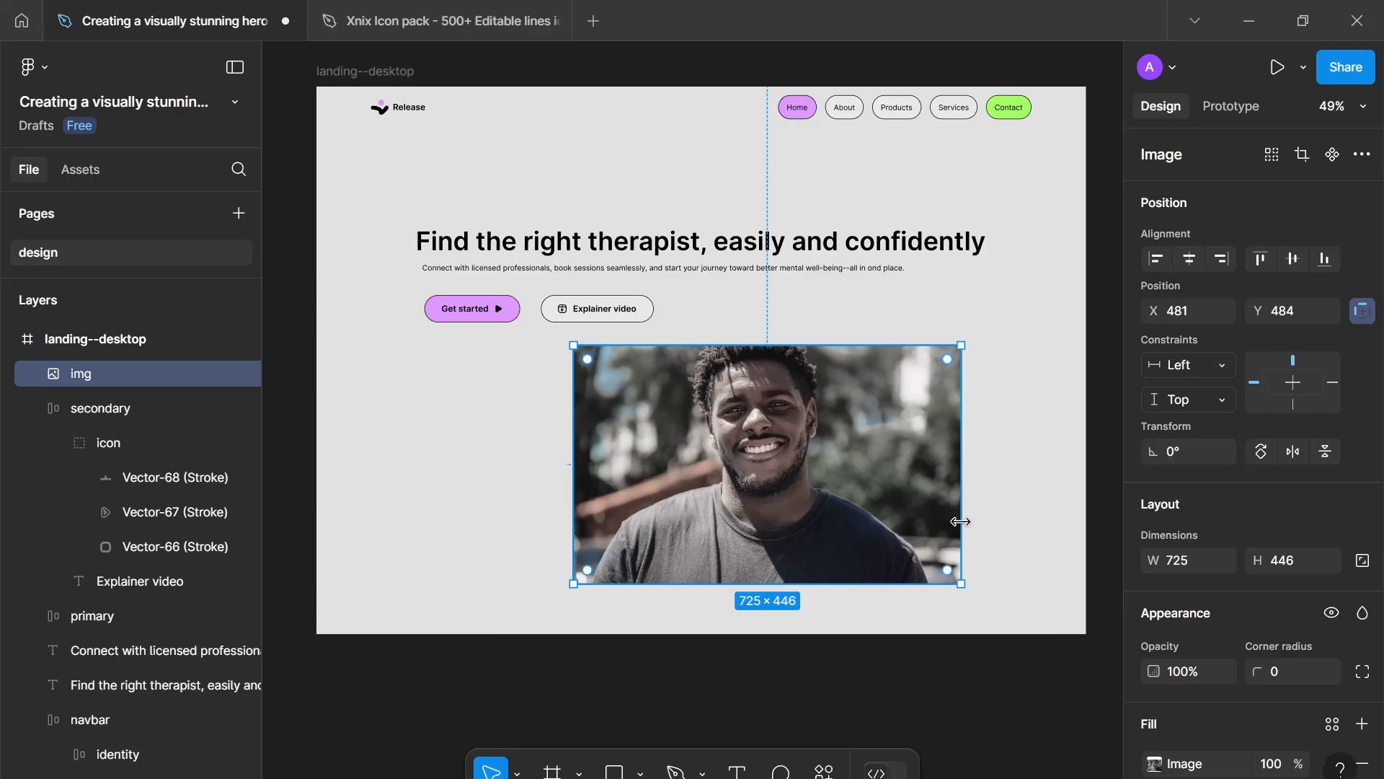
pyautogui.moveTo(857, 338); pyautogui.dragTo(860, 303)
pyautogui.moveTo(961, 387); pyautogui.dragTo(896, 384)
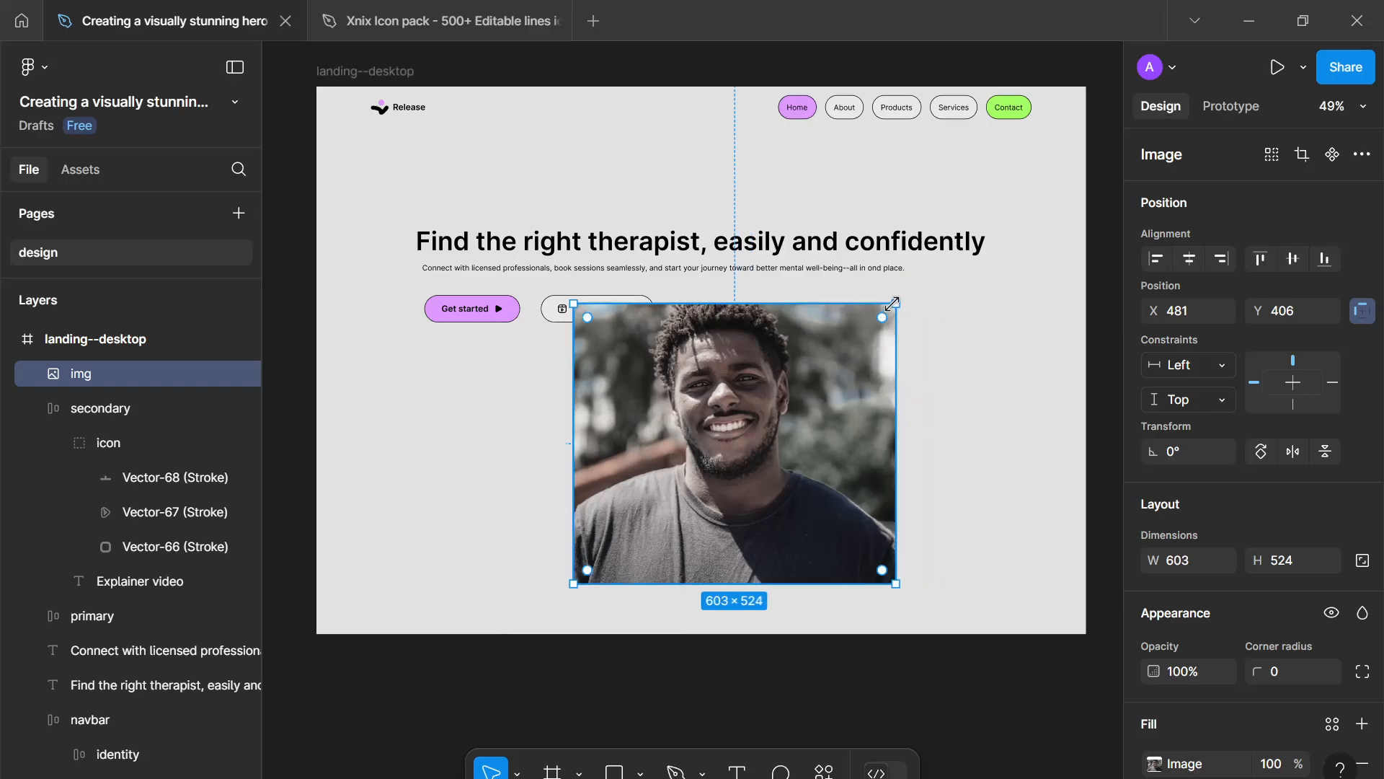
# - Move the image right to about X 722, Y 406 beside the text
pyautogui.moveTo(804, 373); pyautogui.dragTo(865, 386)
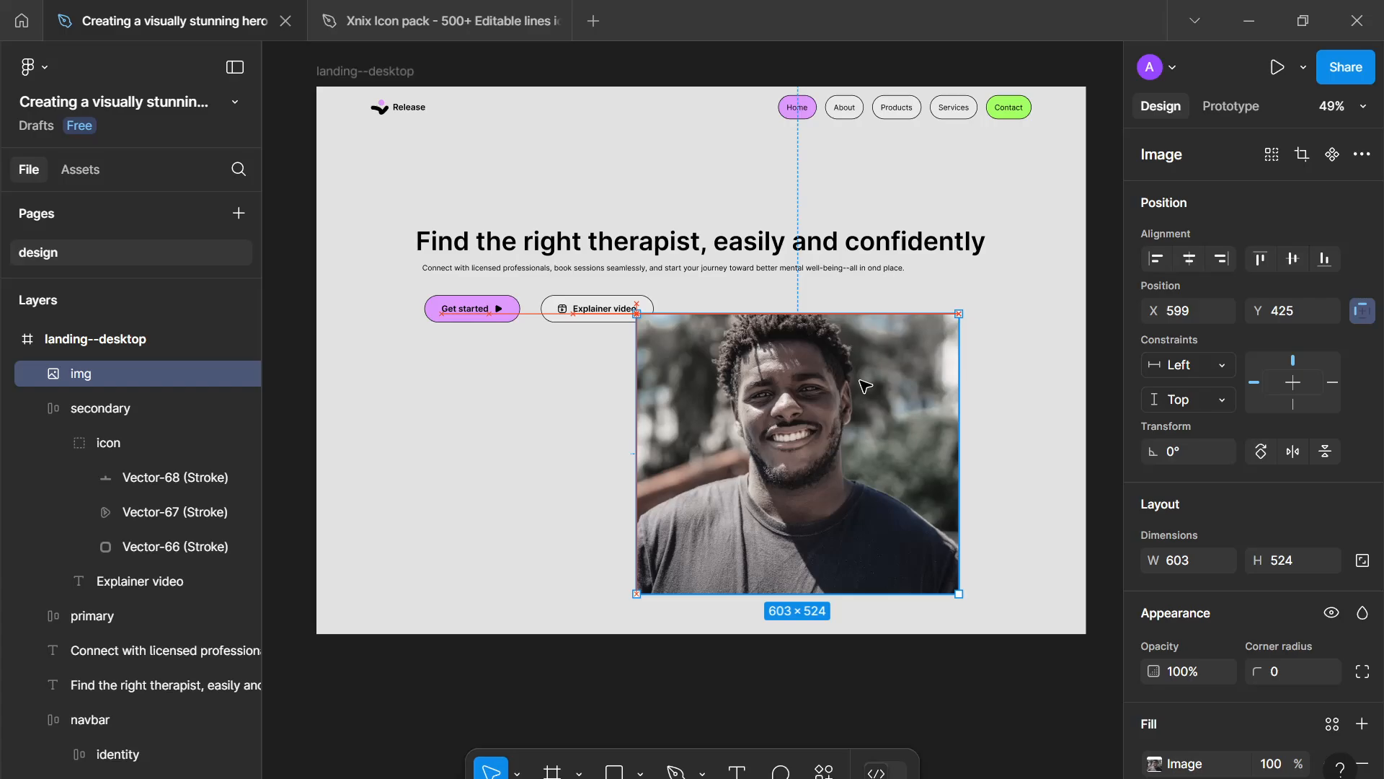
pyautogui.moveTo(849, 419); pyautogui.dragTo(913, 405)
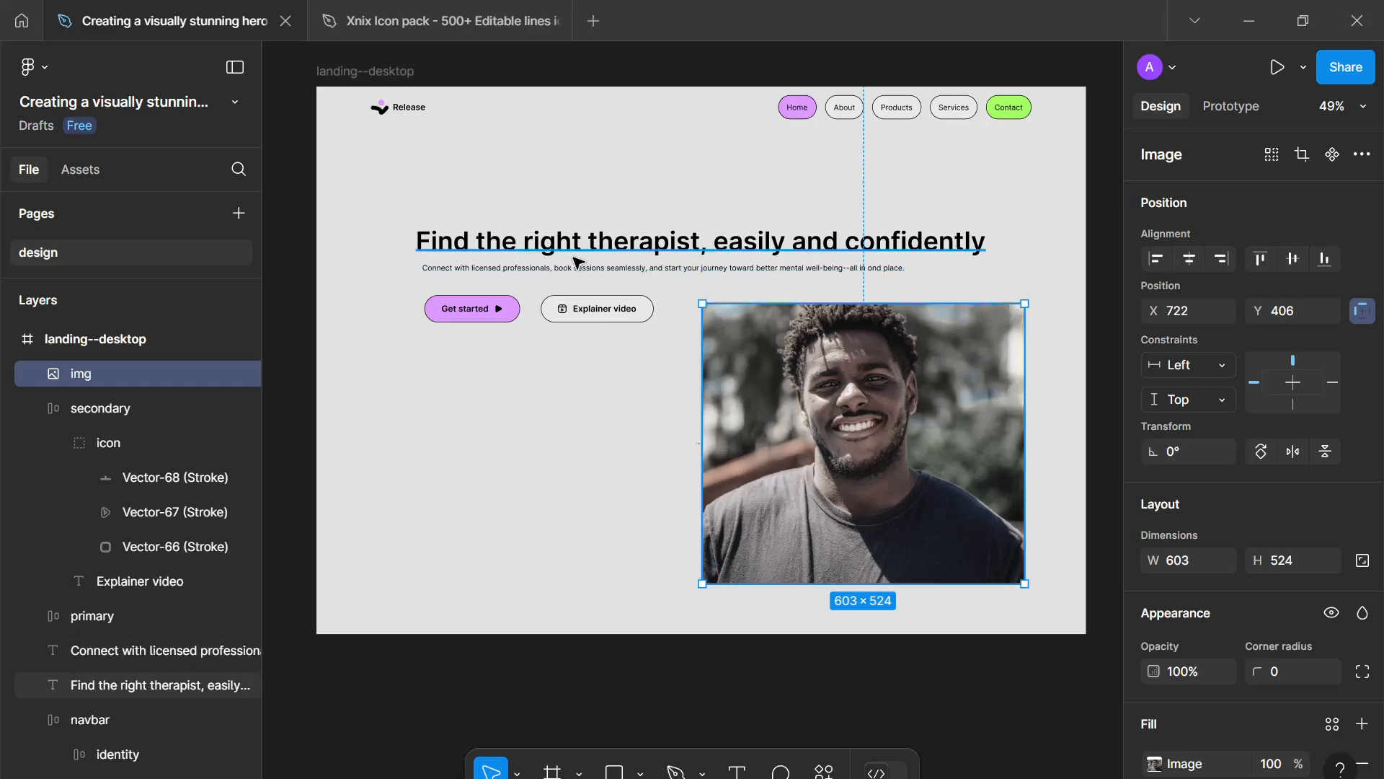
# - Move the headline up to the left side and narrow it to about 475 wide so it wraps
pyautogui.moveTo(481, 249); pyautogui.dragTo(437, 204)
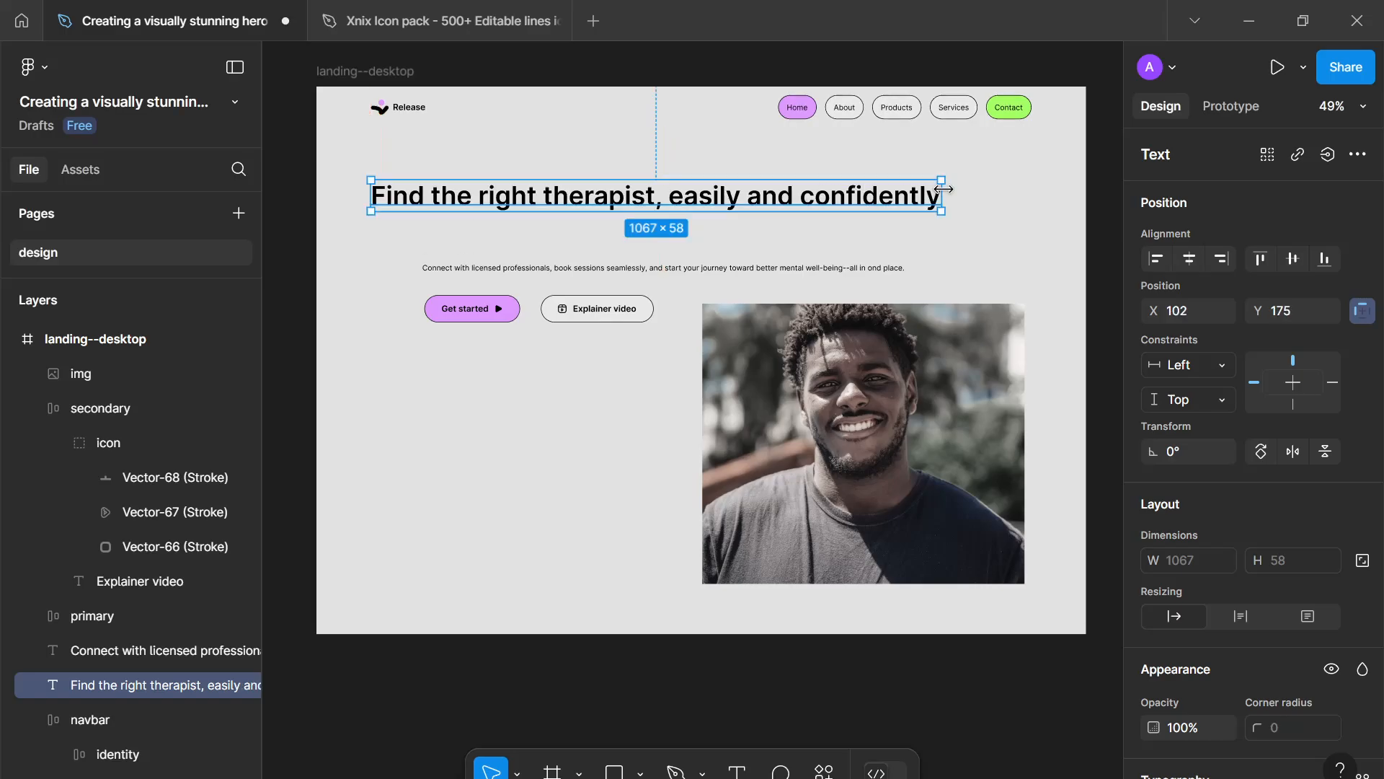
pyautogui.moveTo(943, 195); pyautogui.dragTo(624, 216)
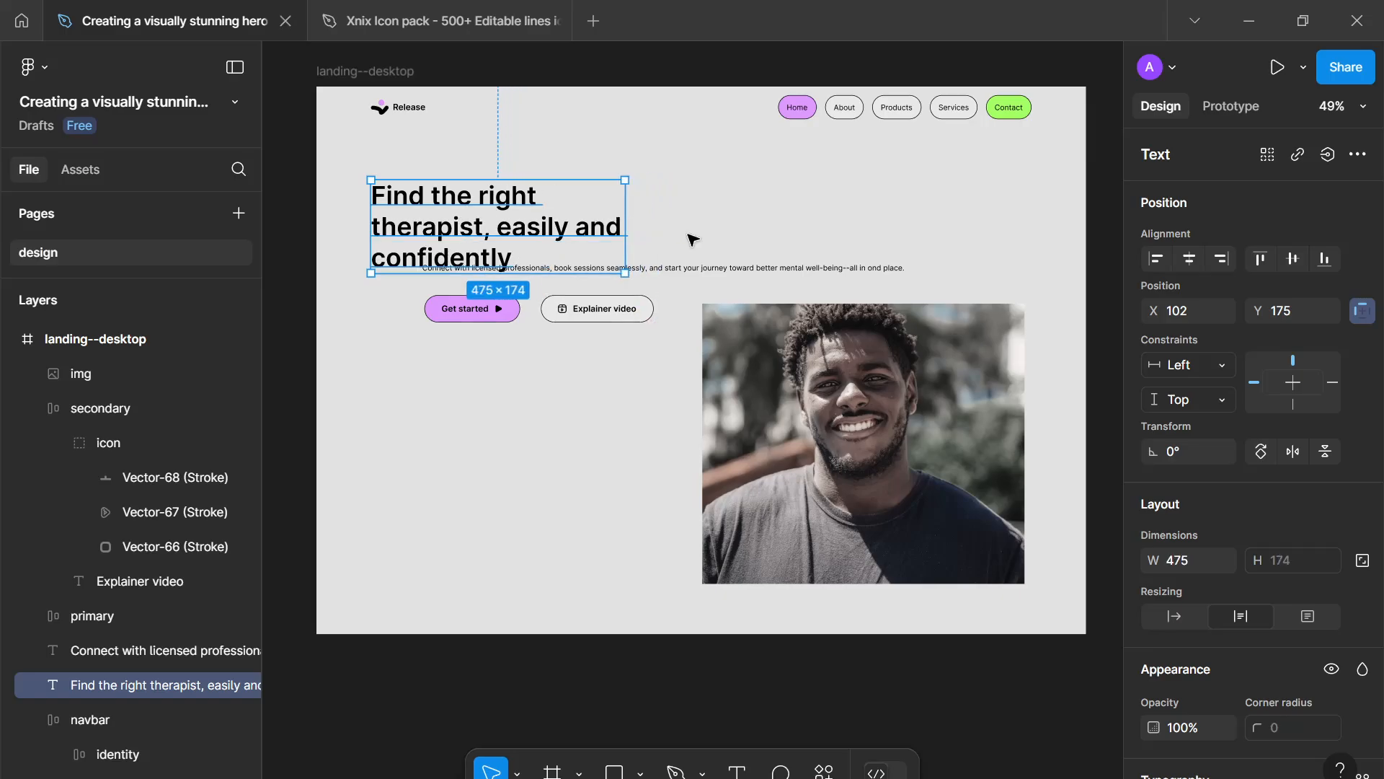
# - Move both call-to-action buttons further down on the left
pyautogui.moveTo(554, 308); pyautogui.dragTo(561, 472)
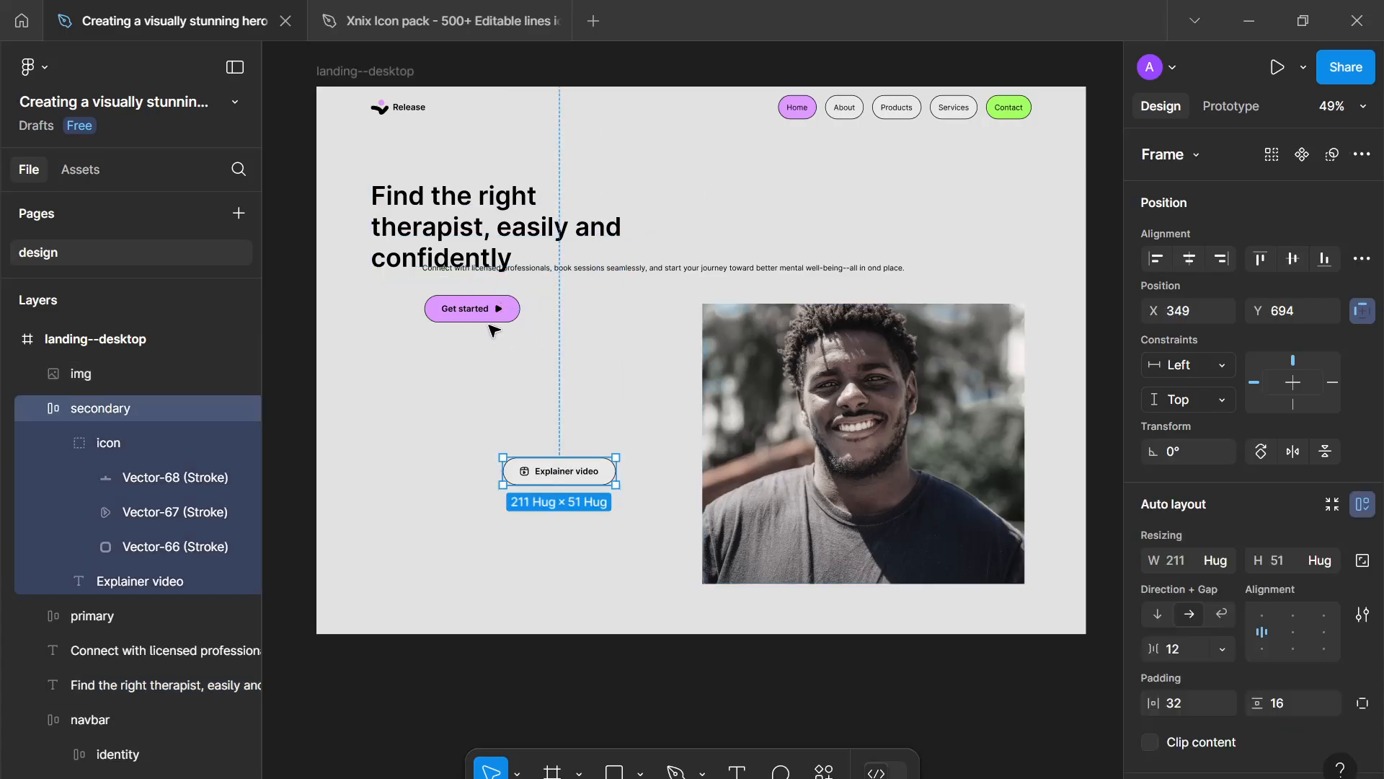
pyautogui.moveTo(485, 315); pyautogui.dragTo(443, 477)
# - Move the subheading under the headline and narrow it to about 475 wide
pyautogui.moveTo(624, 269); pyautogui.dragTo(590, 279)
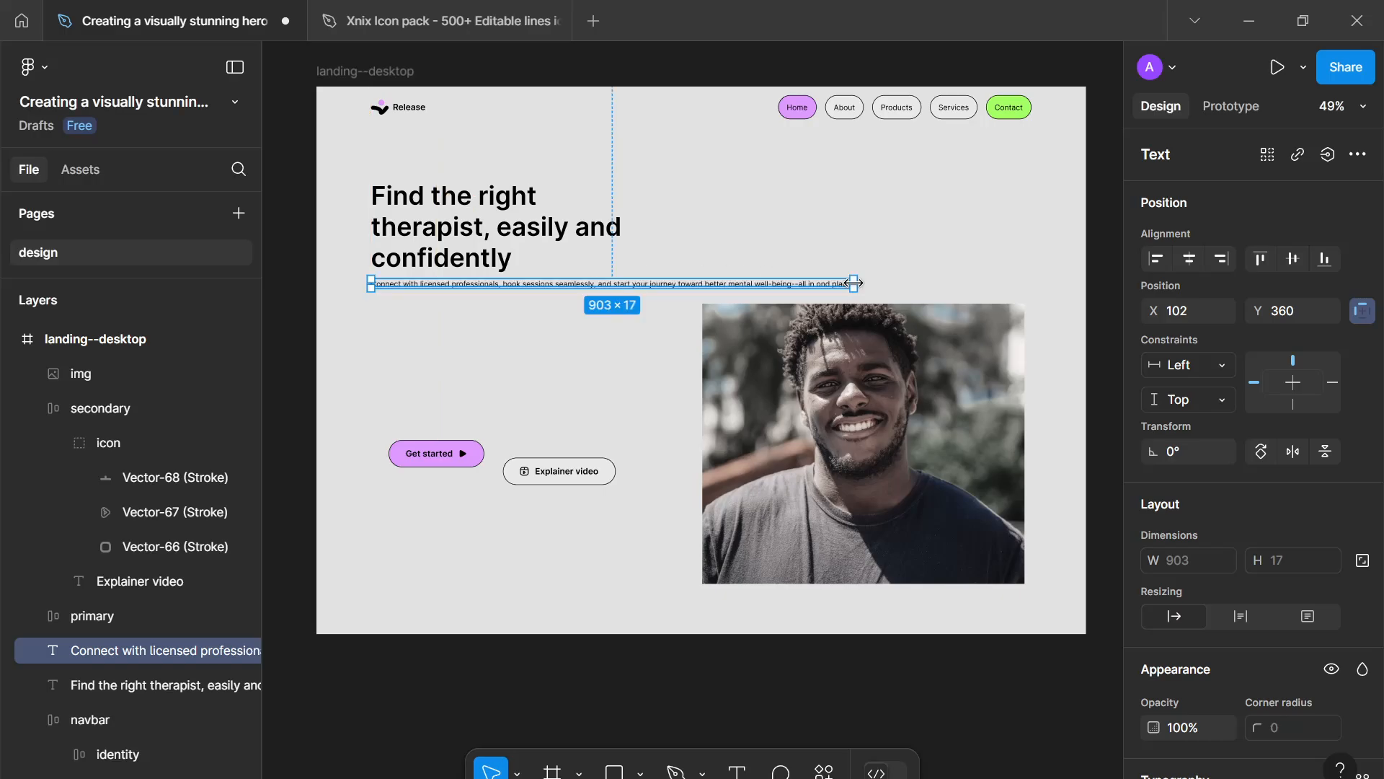
pyautogui.moveTo(859, 286); pyautogui.dragTo(610, 255)
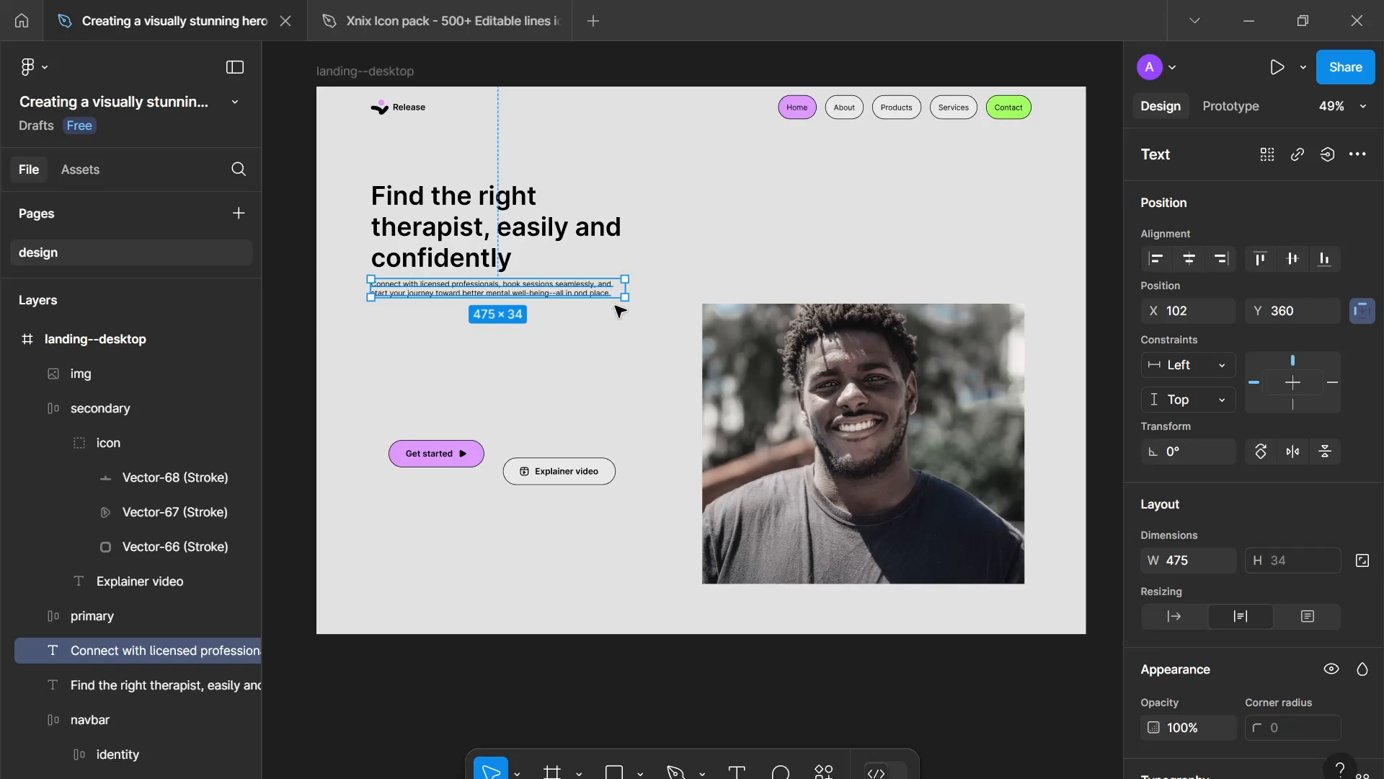
pyautogui.click(613, 341)
# - Select the headline and subheading together and wrap them in an auto layout
pyautogui.click(584, 248)
pyautogui.keyDown('shift'); pyautogui.click(88, 650); pyautogui.keyUp('shift')
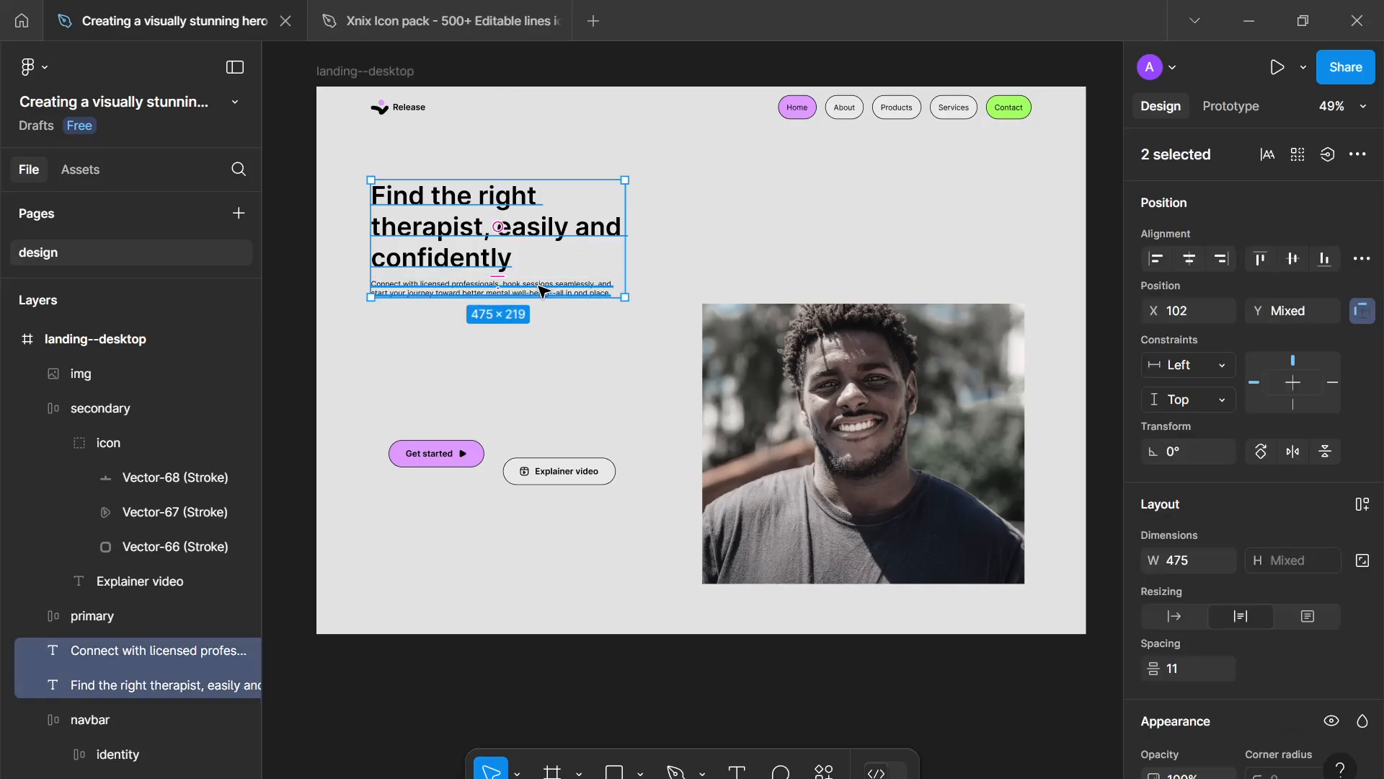
pyautogui.hotkey('shift', 'a')
# - Rename the new auto layout frame "headline" and set its gap to 16
pyautogui.doubleClick(96, 659)
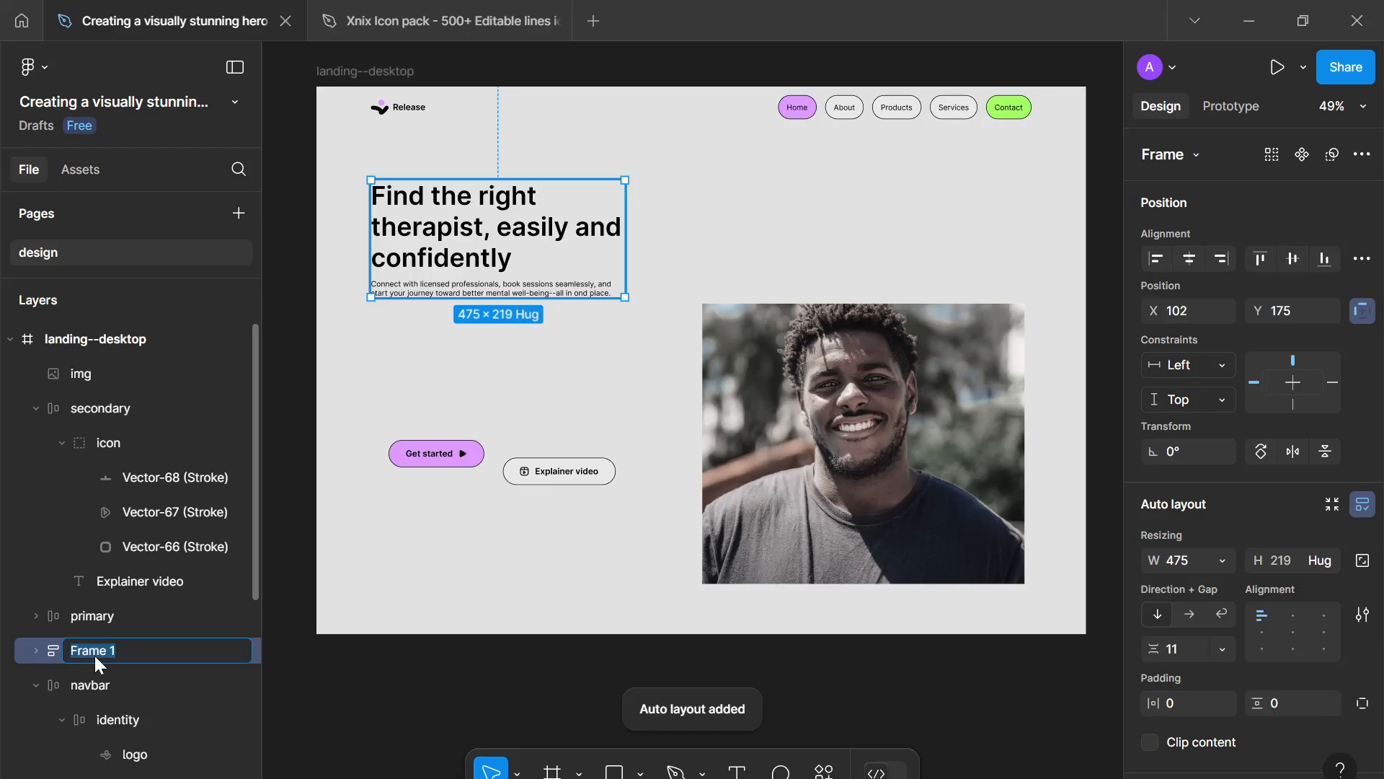
pyautogui.write('headline')
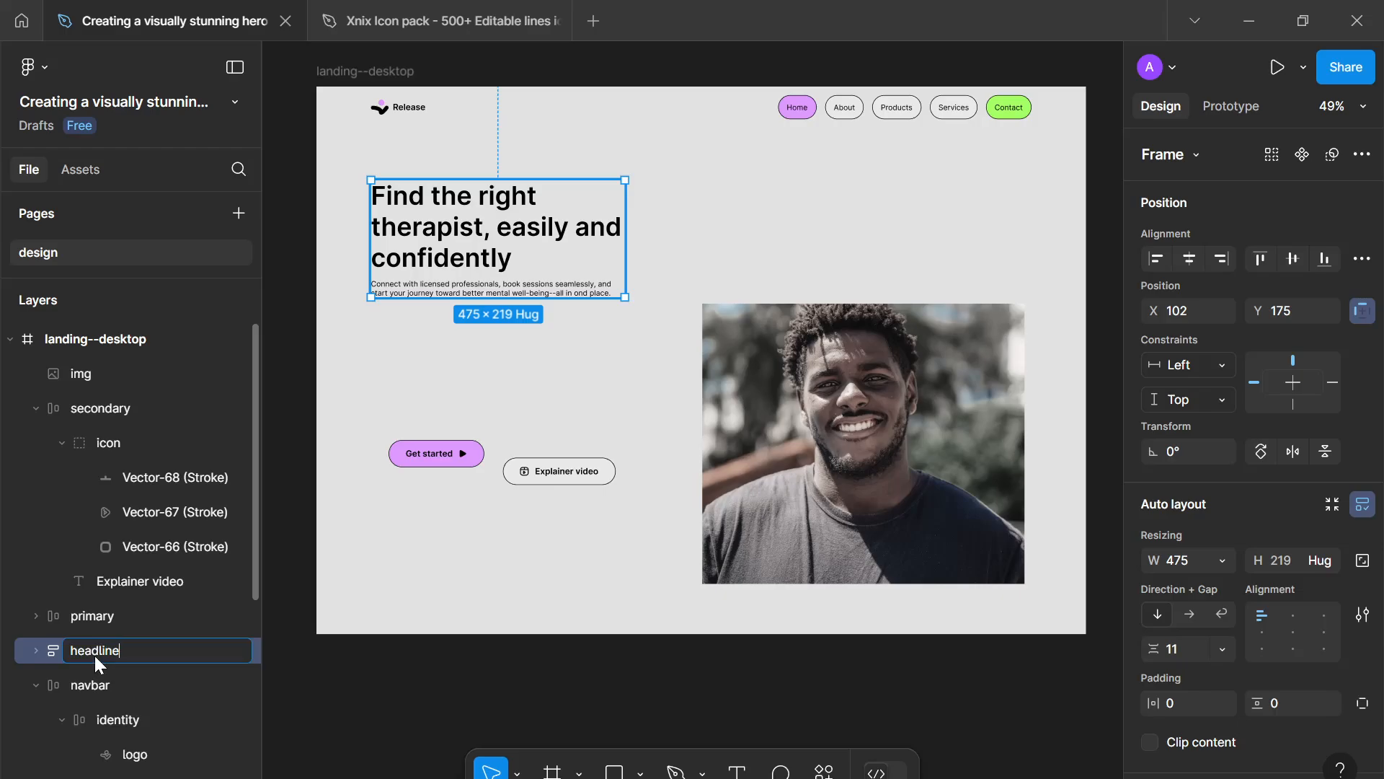
pyautogui.press('Return')
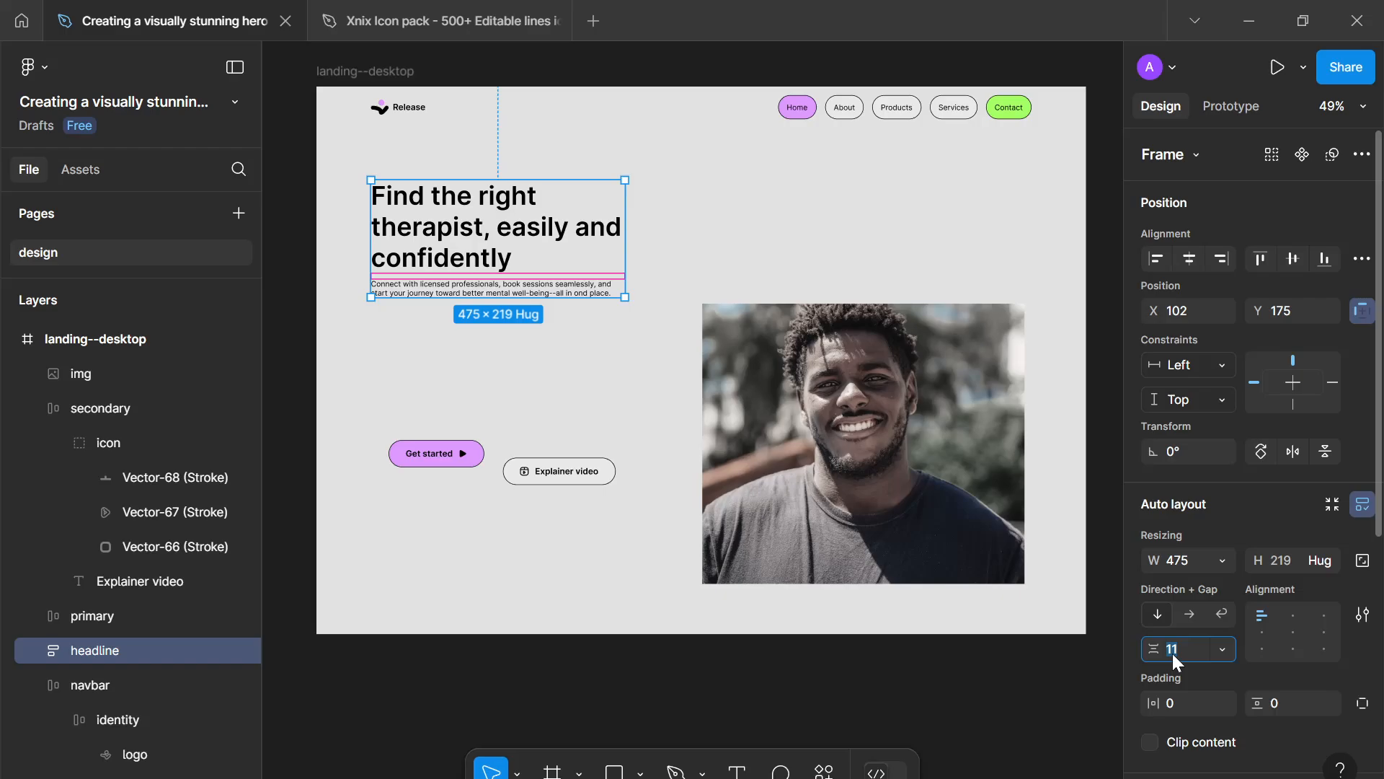
pyautogui.write('16')
pyautogui.press('Return')
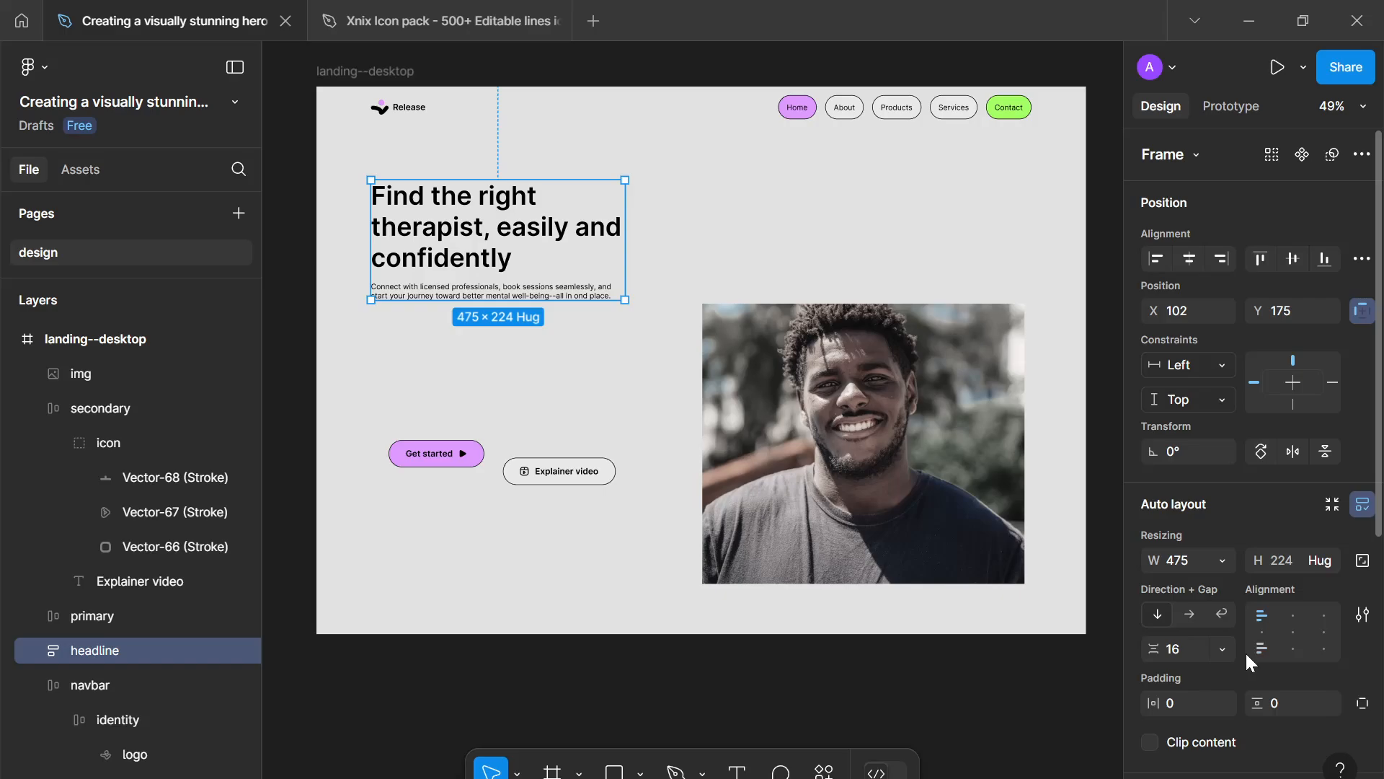
pyautogui.scroll(-3, 1244, 652)
pyautogui.moveTo(624, 266)
pyautogui.mouseDown()
pyautogui.moveTo(768, 268)
pyautogui.moveTo(581, 259)
pyautogui.moveTo(621, 250)
pyautogui.mouseUp()
pyautogui.click(574, 475)
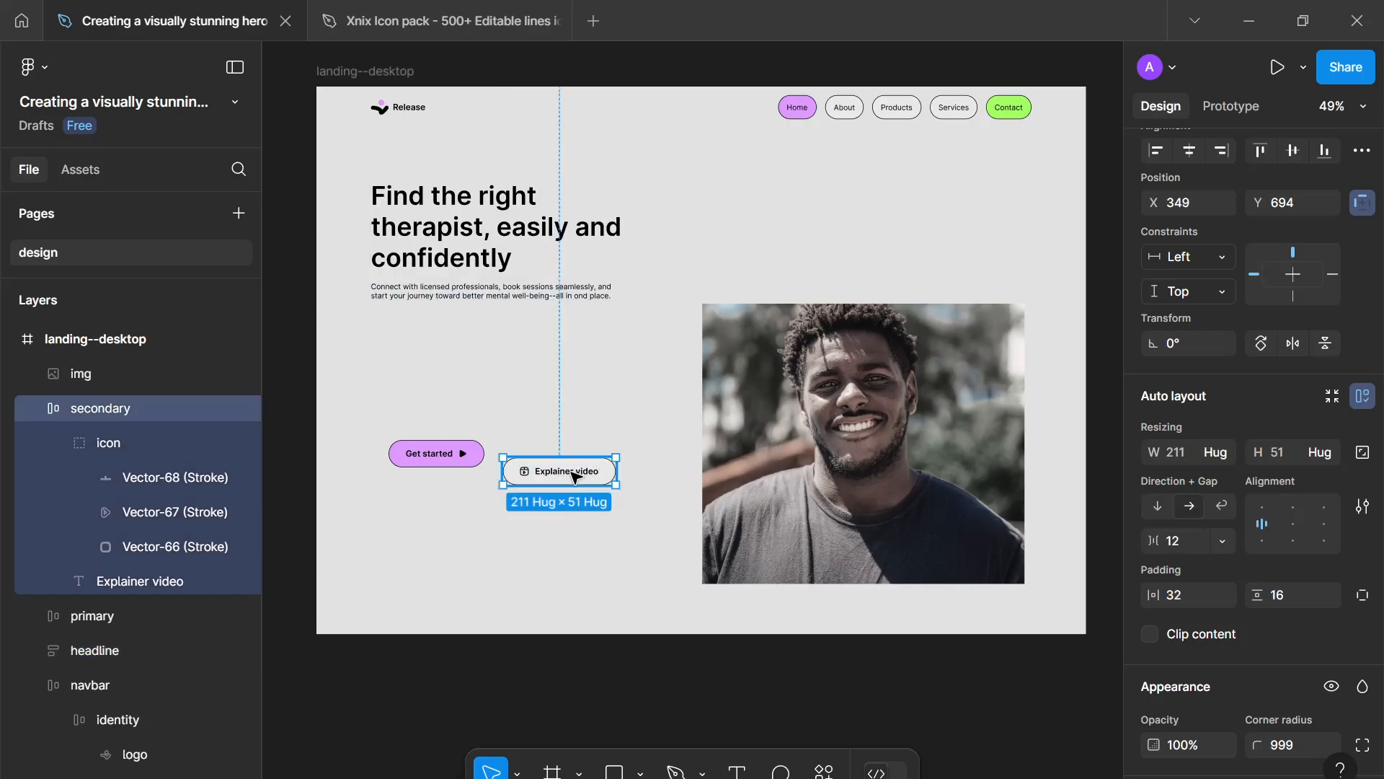
pyautogui.click(596, 379)
# - Select both call-to-action buttons and wrap them in a horizontal auto layout
pyautogui.keyDown('ctrl'); pyautogui.scroll(-1, 597, 379); pyautogui.keyUp('ctrl')
pyautogui.scroll(-1, 596, 380)
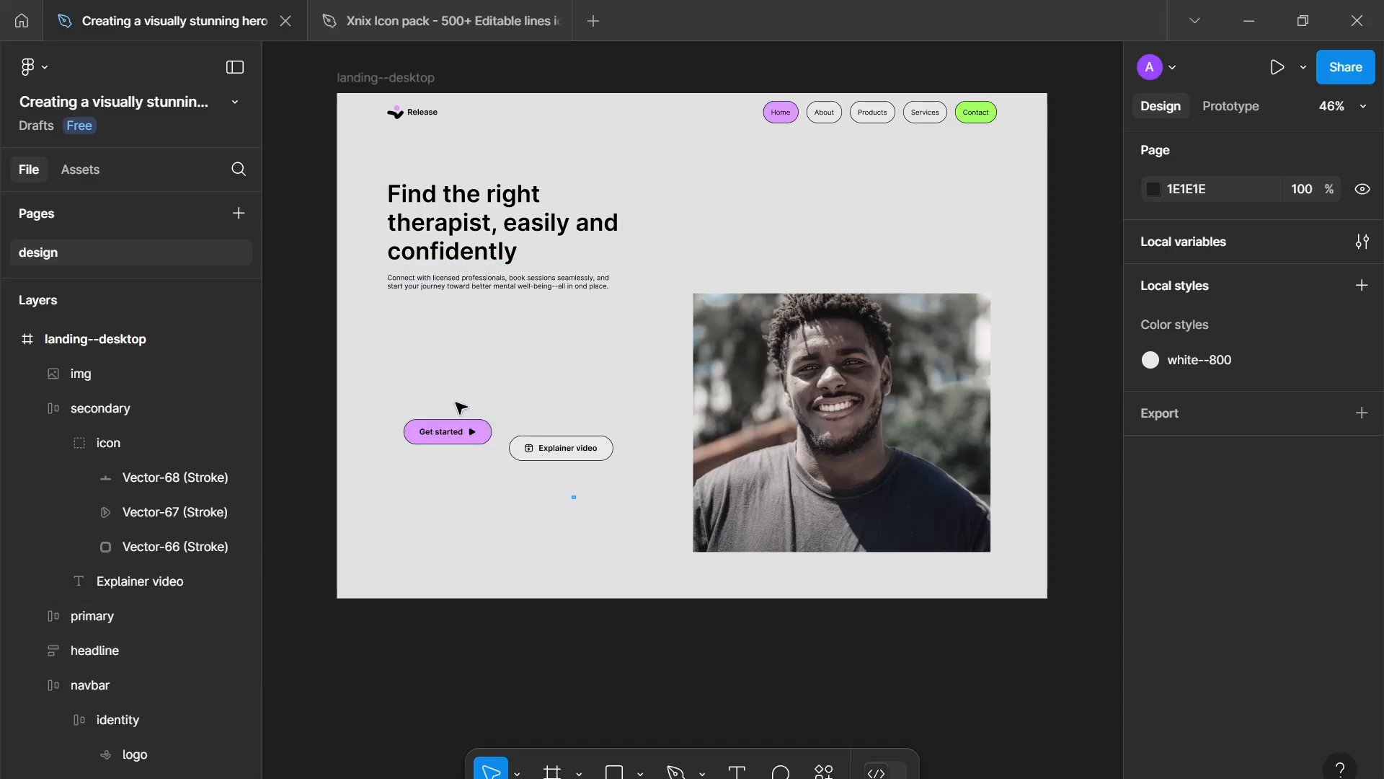
pyautogui.moveTo(460, 407); pyautogui.dragTo(581, 496)
pyautogui.hotkey('shift', 'a')
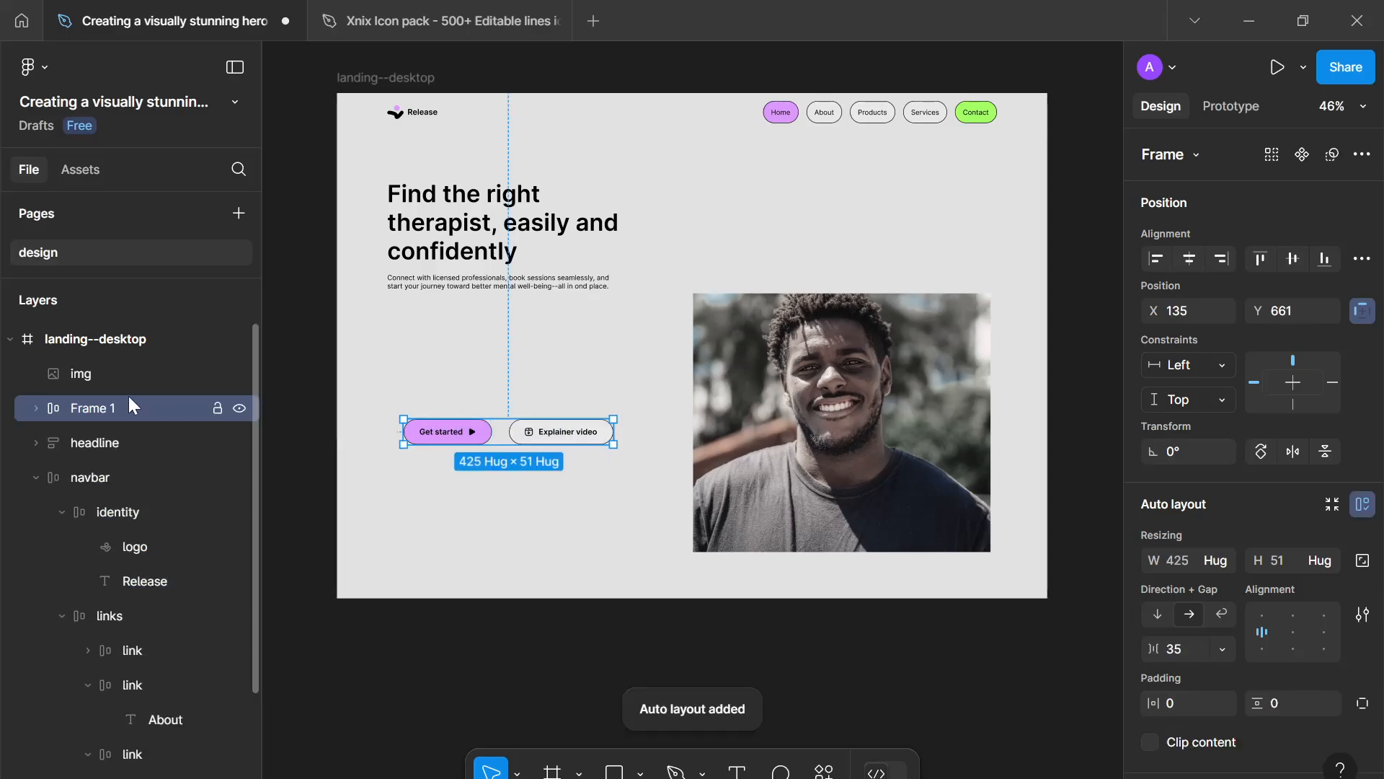
# - Rename the new button auto layout frame "ctas"
pyautogui.doubleClick(128, 402)
pyautogui.write('ctas')
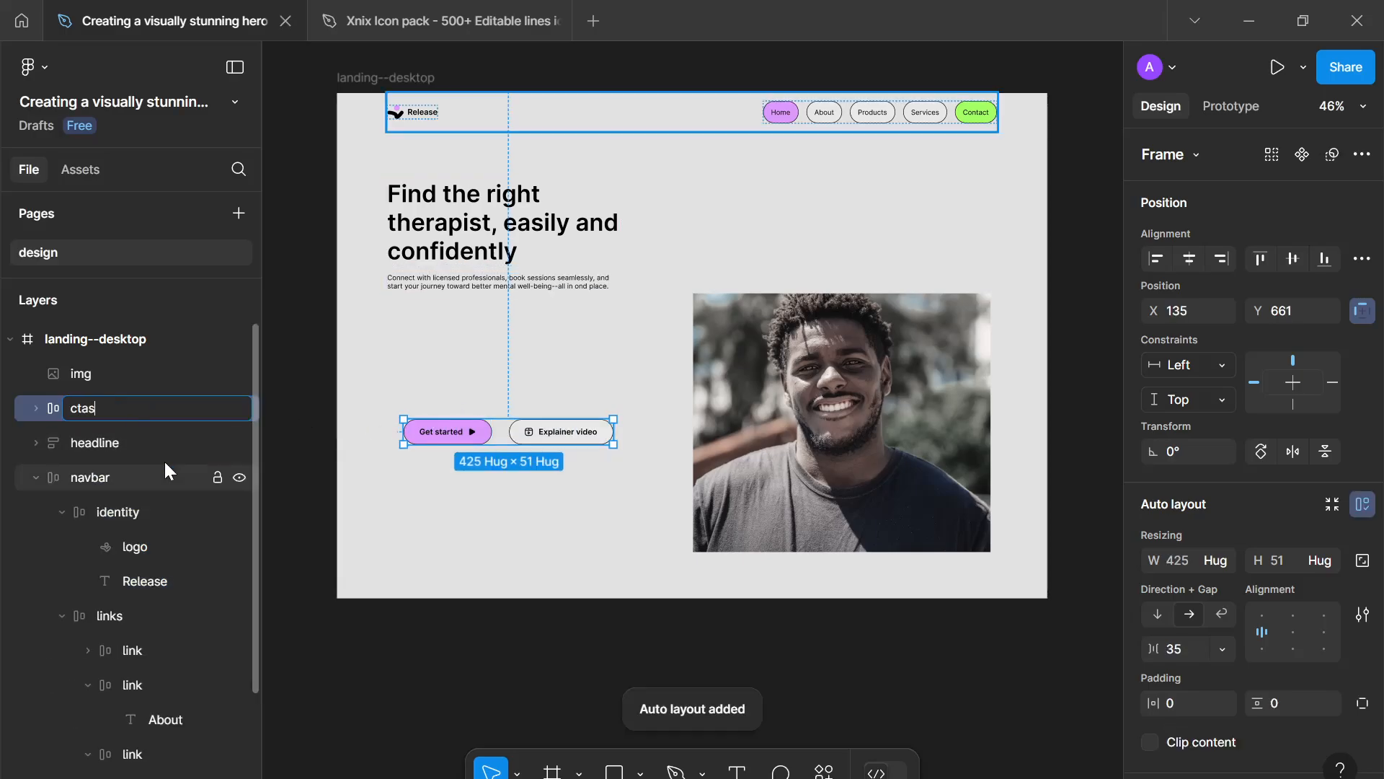
pyautogui.press('Return')
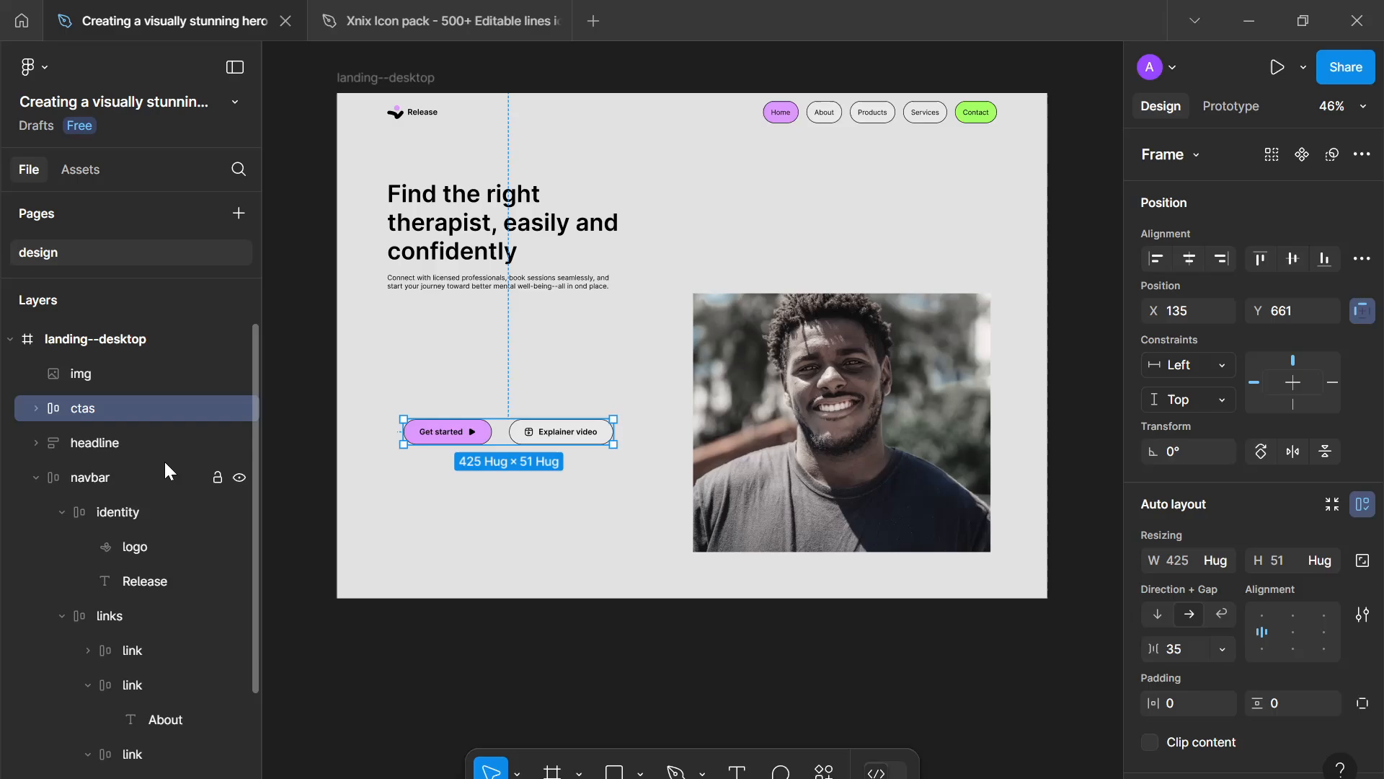
# - Set the gap between the two call-to-action buttons to 24
pyautogui.click(36, 408)
pyautogui.click(93, 442)
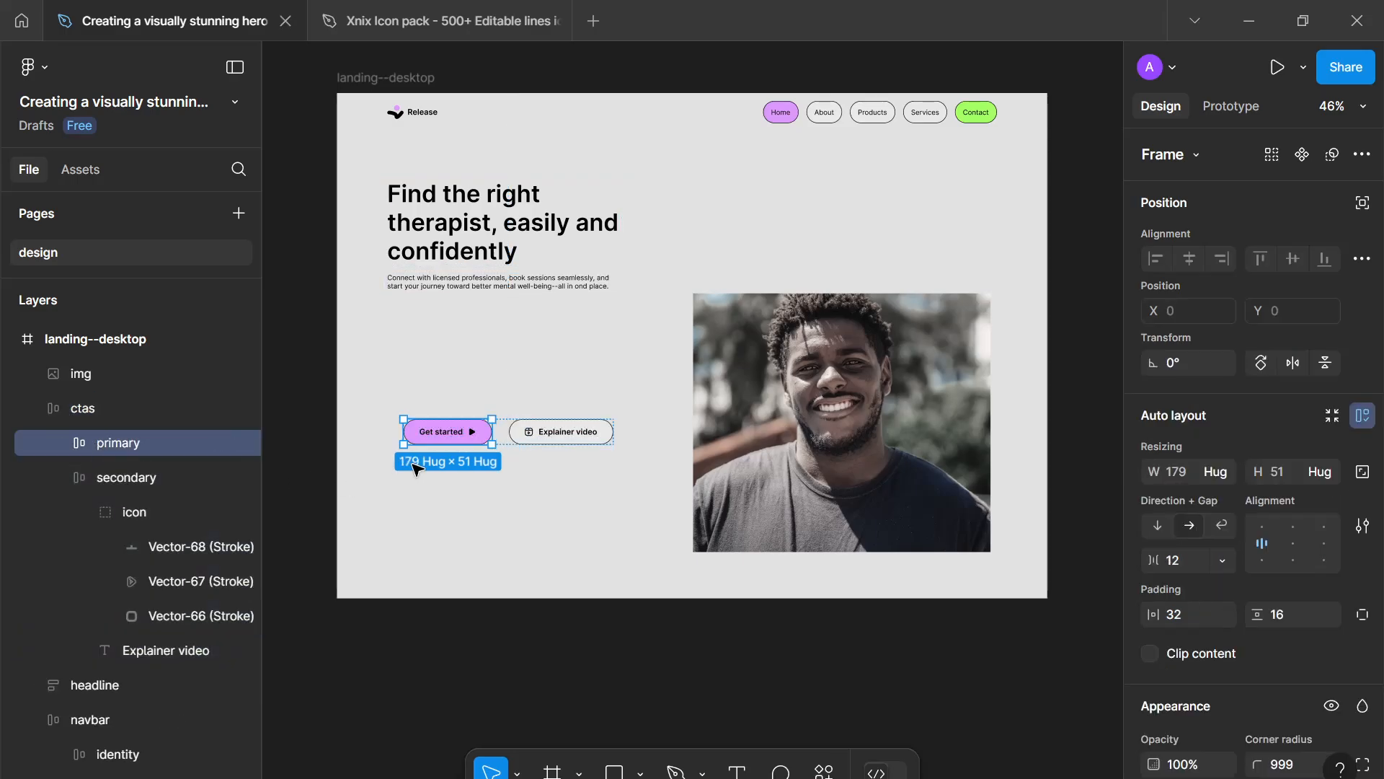
pyautogui.click(106, 484)
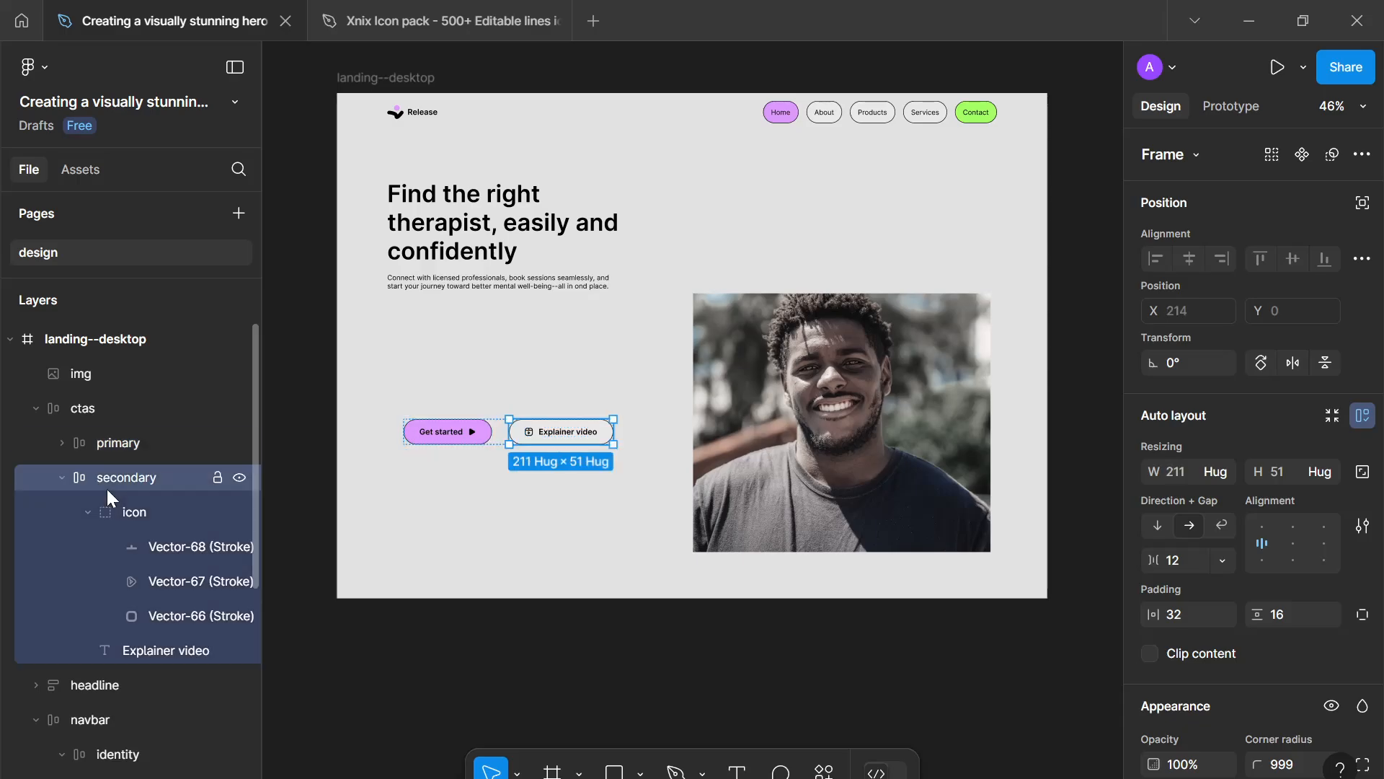
pyautogui.click(36, 409)
pyautogui.click(534, 517)
pyautogui.click(506, 438)
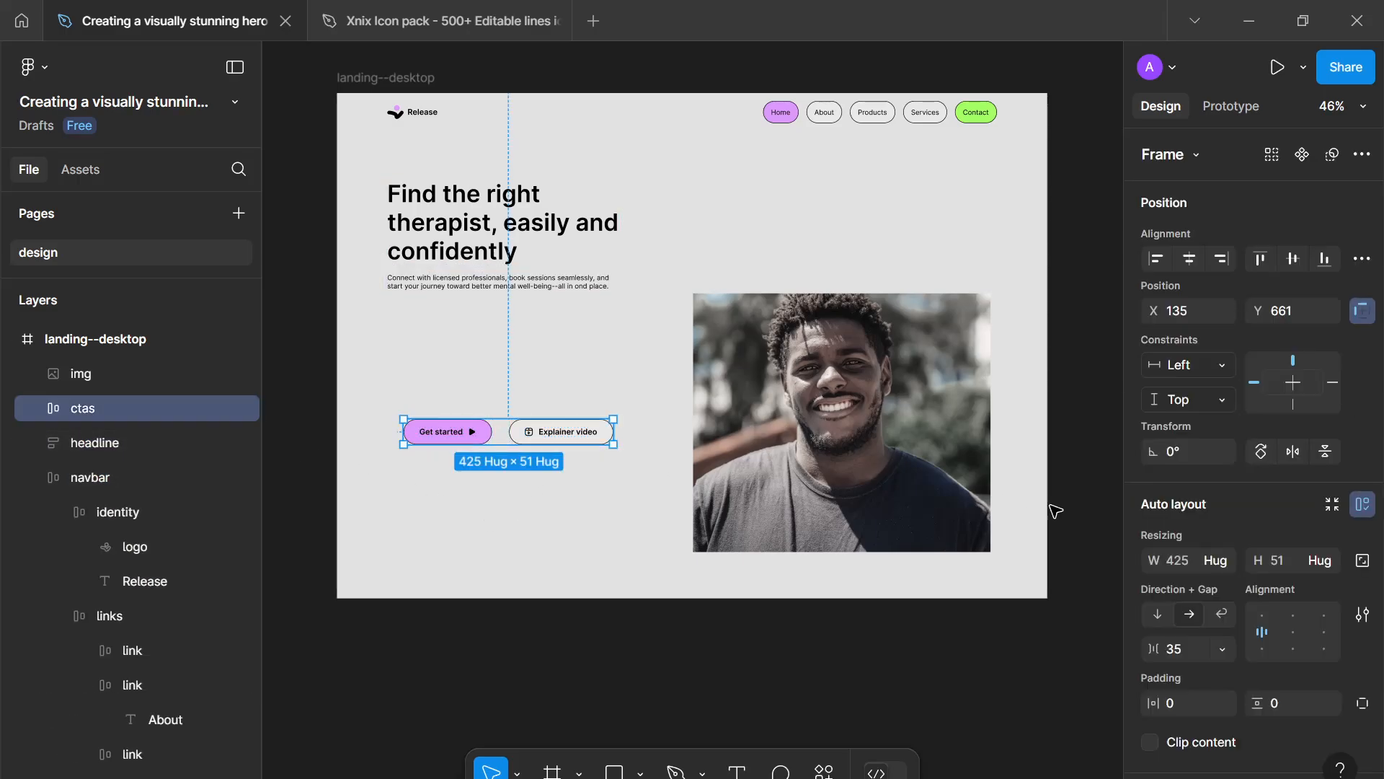
pyautogui.scroll(-3, 1225, 504)
pyautogui.click(1182, 435)
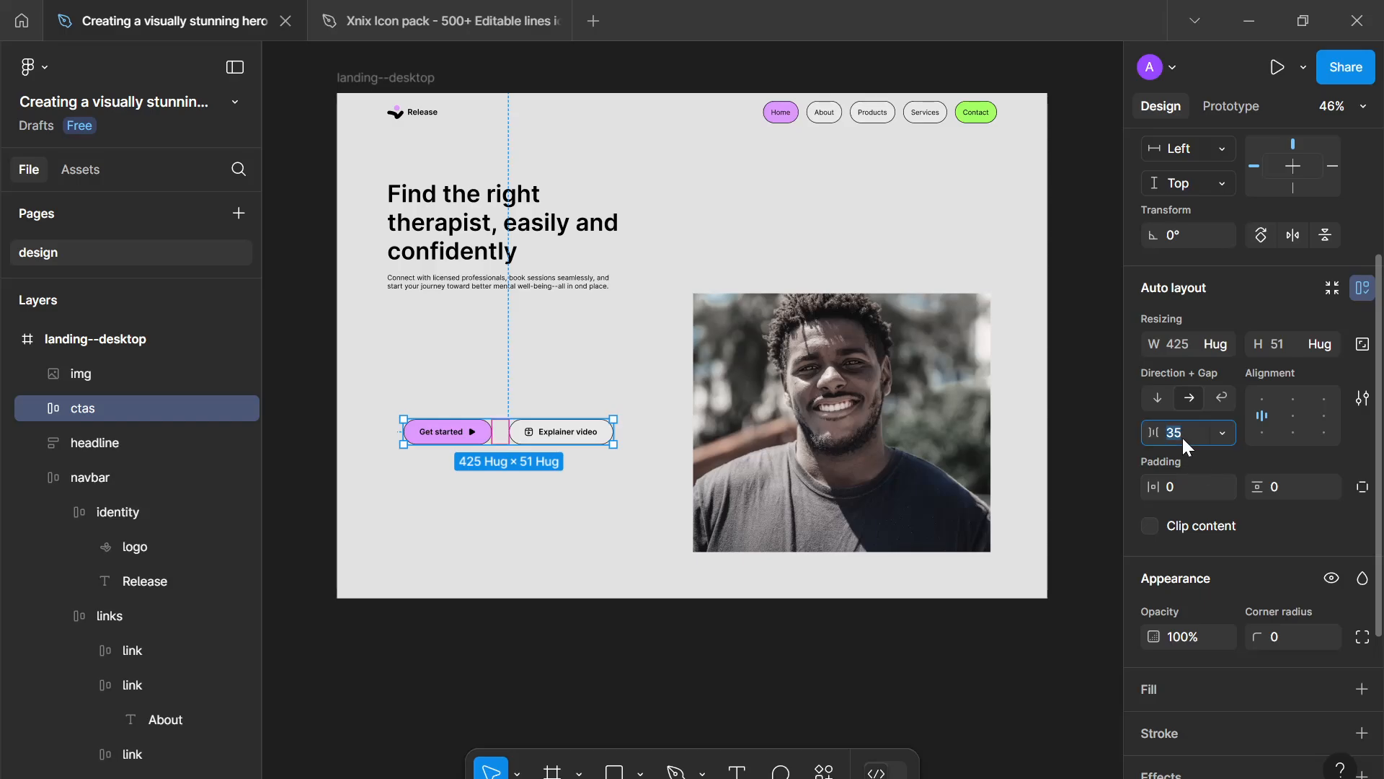
pyautogui.write('24')
pyautogui.press('Return')
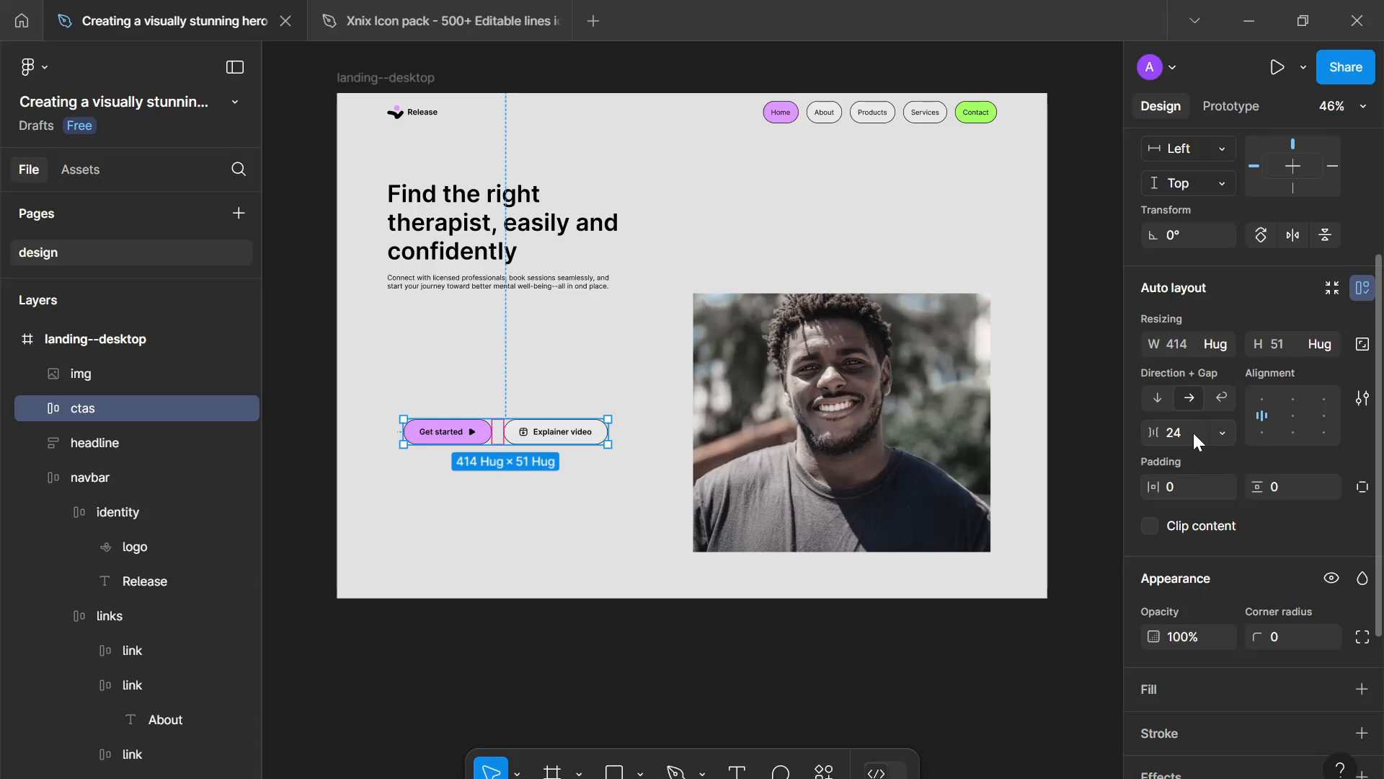
# - Set the gap between the call-to-action buttons to 16
pyautogui.click(1189, 426)
pyautogui.write('16')
pyautogui.press('Return')
pyautogui.click(535, 475)
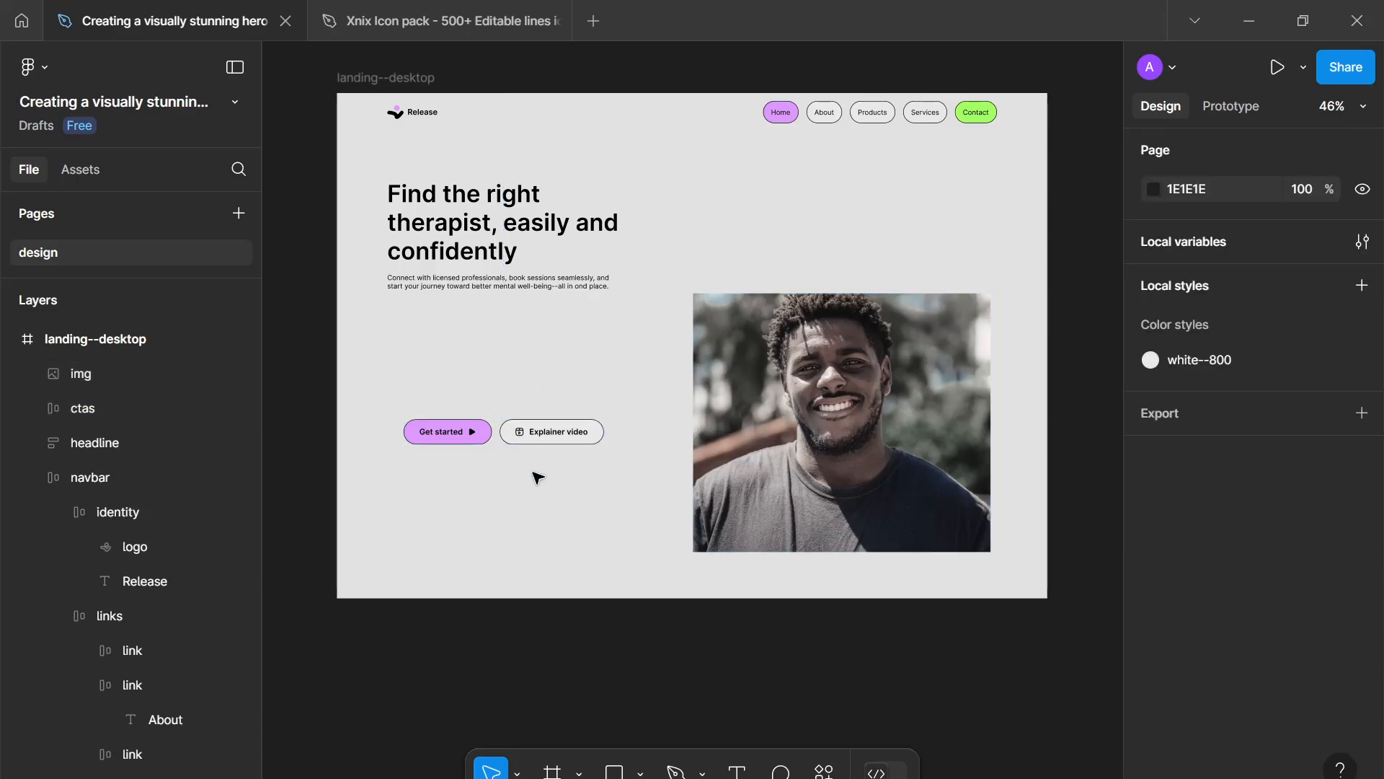
# - Move the button group up under the subheading and wrap it with the headline group in a vertical auto layout
pyautogui.moveTo(559, 431); pyautogui.dragTo(559, 332)
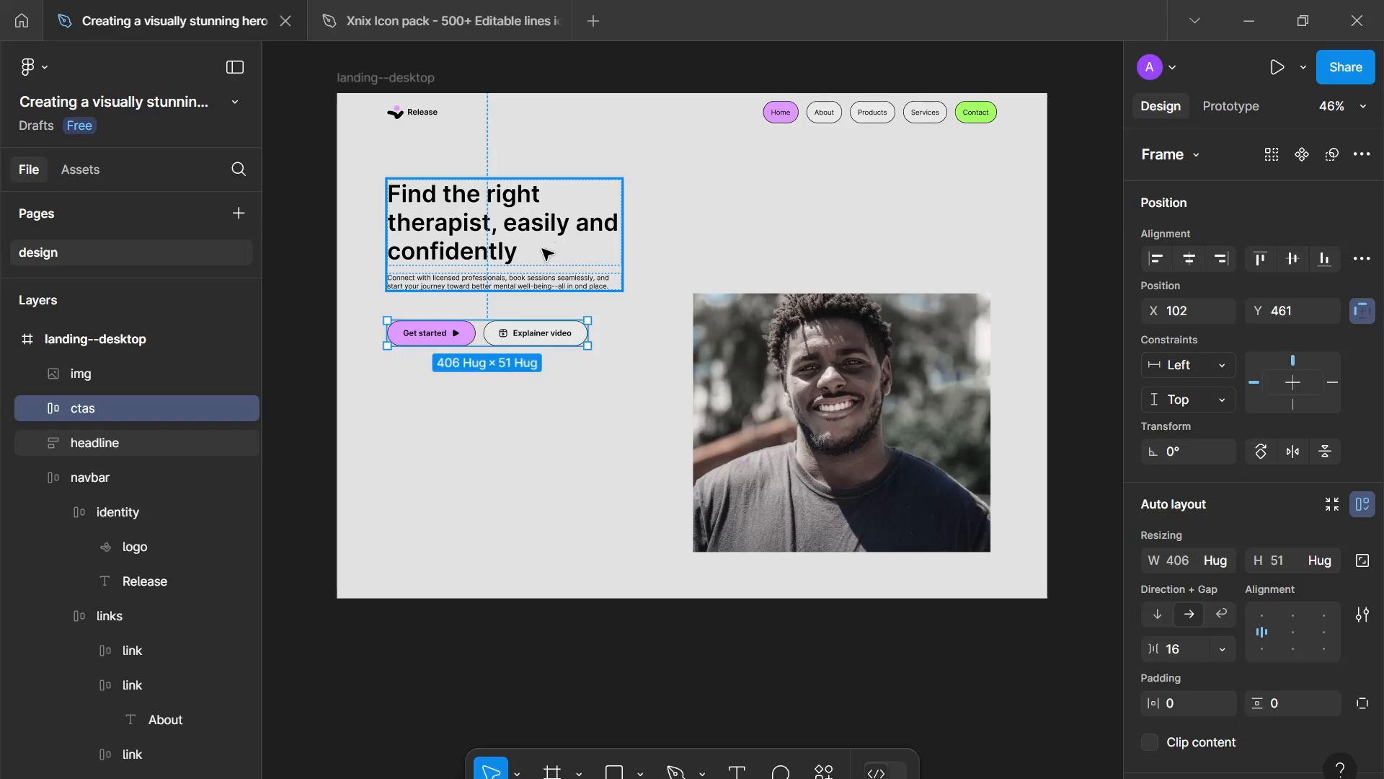
pyautogui.keyDown('shift'); pyautogui.click(546, 254); pyautogui.keyUp('shift')
pyautogui.hotkey('shift', 'a')
# - Rename the new frame "content" and set its vertical gap to 32
pyautogui.doubleClick(123, 404)
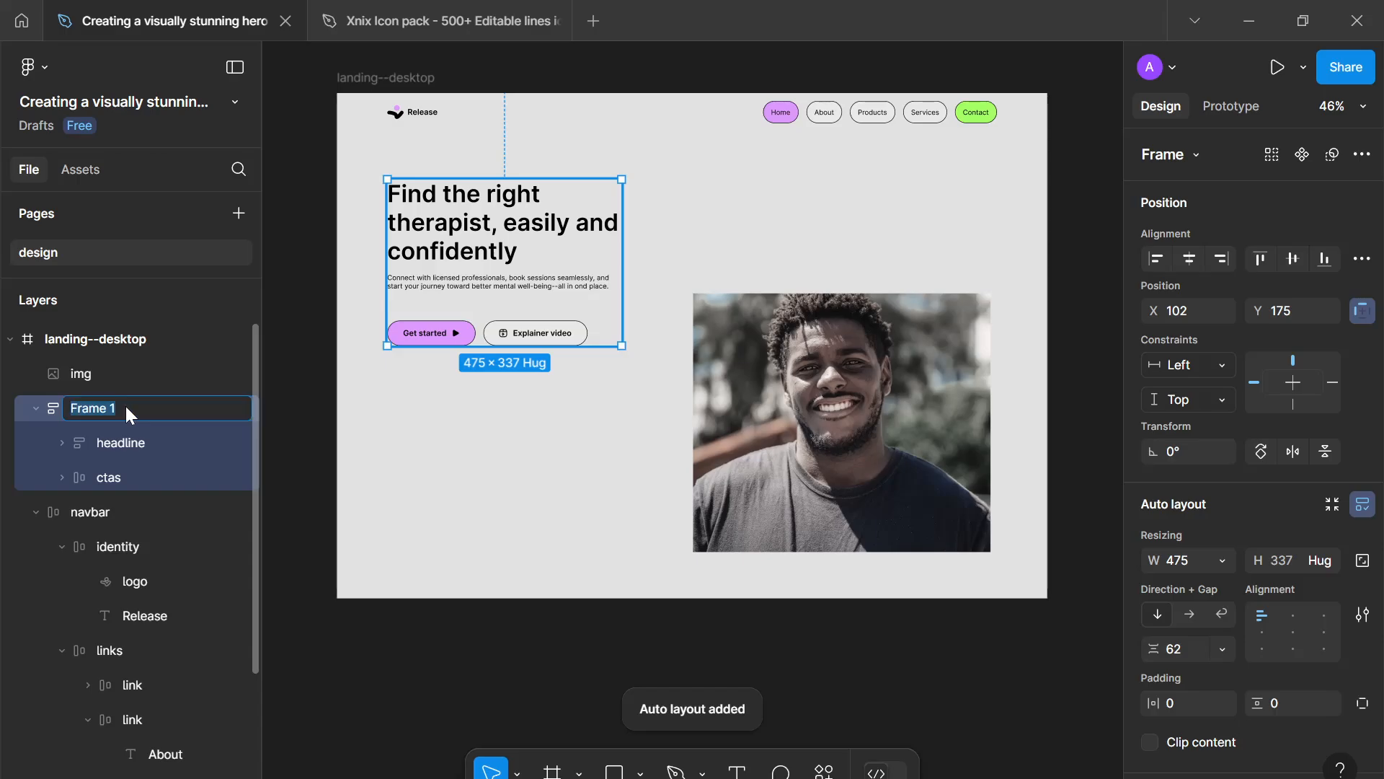
pyautogui.write('content')
pyautogui.press('Return')
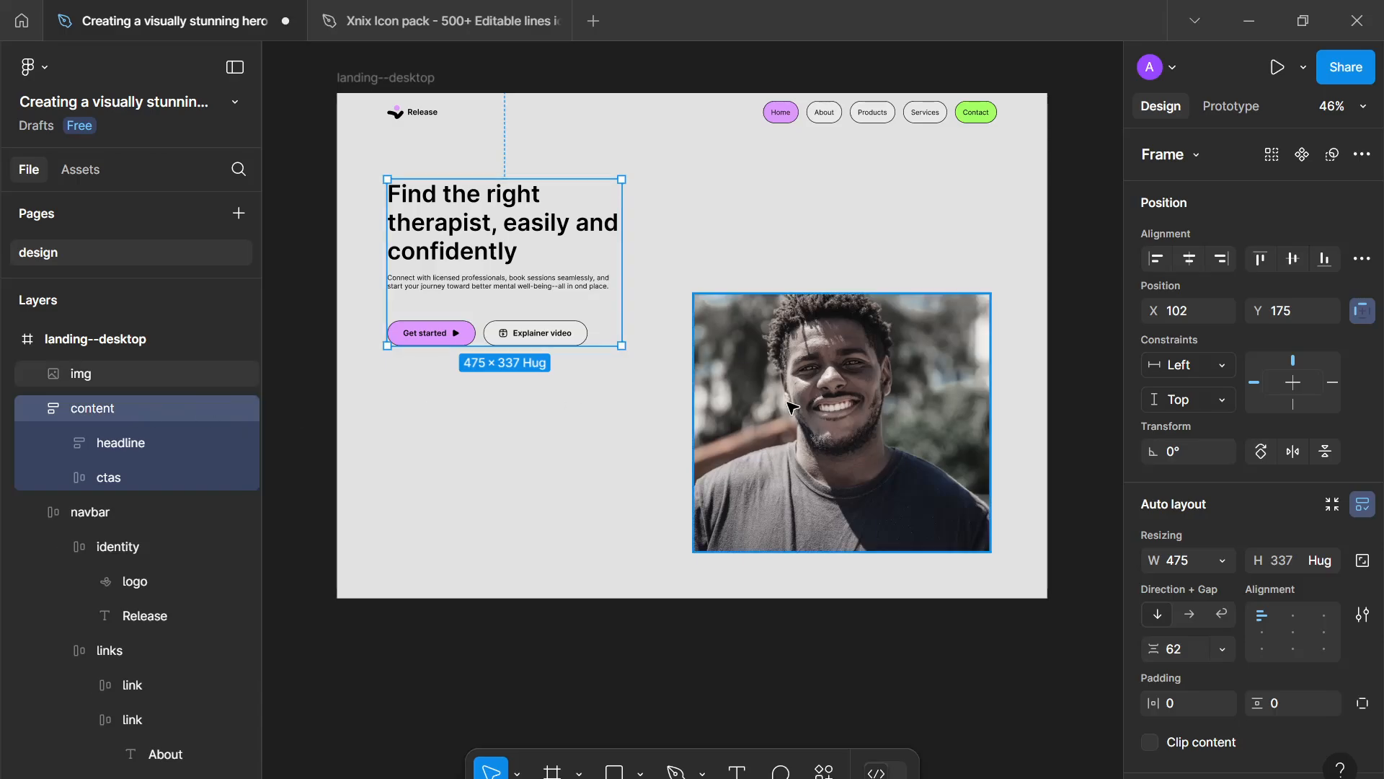
pyautogui.click(1178, 656)
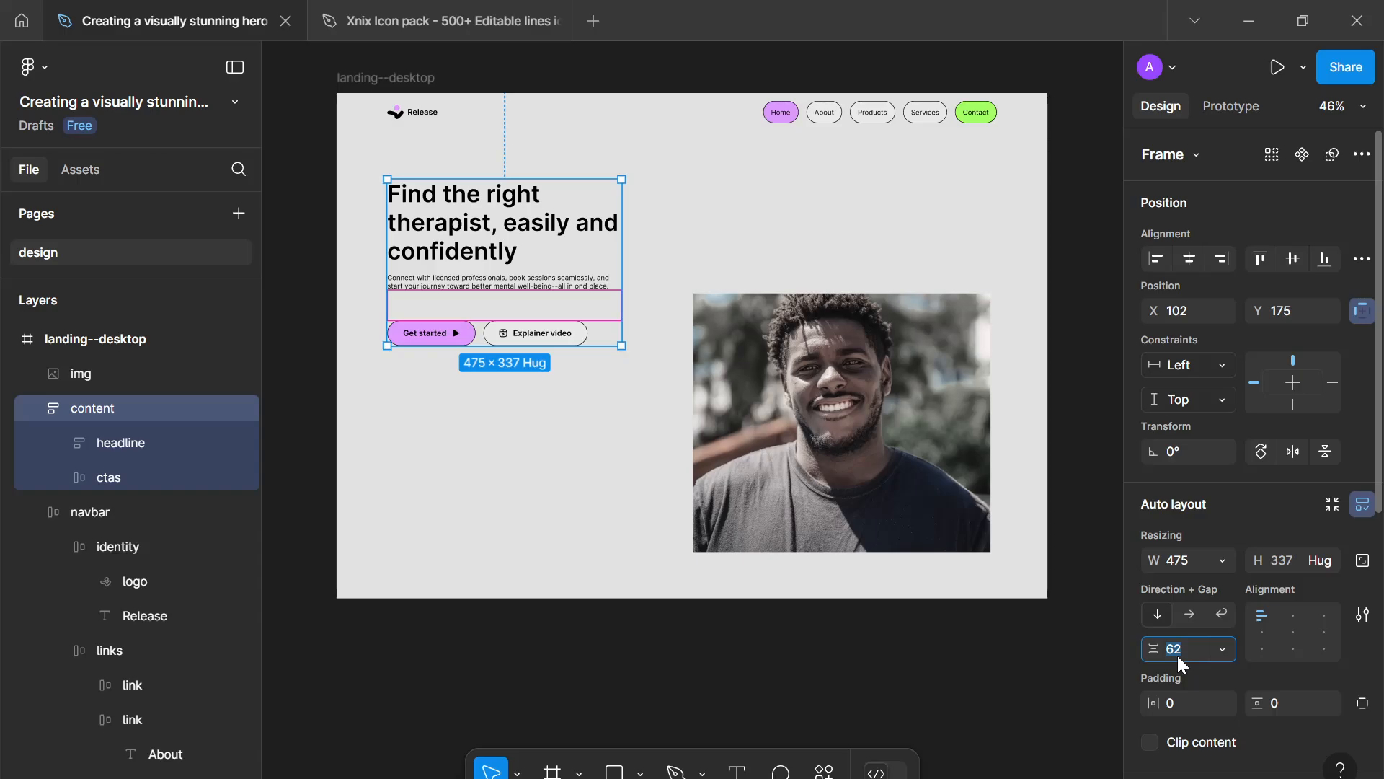
pyautogui.write('32')
pyautogui.press('Return')
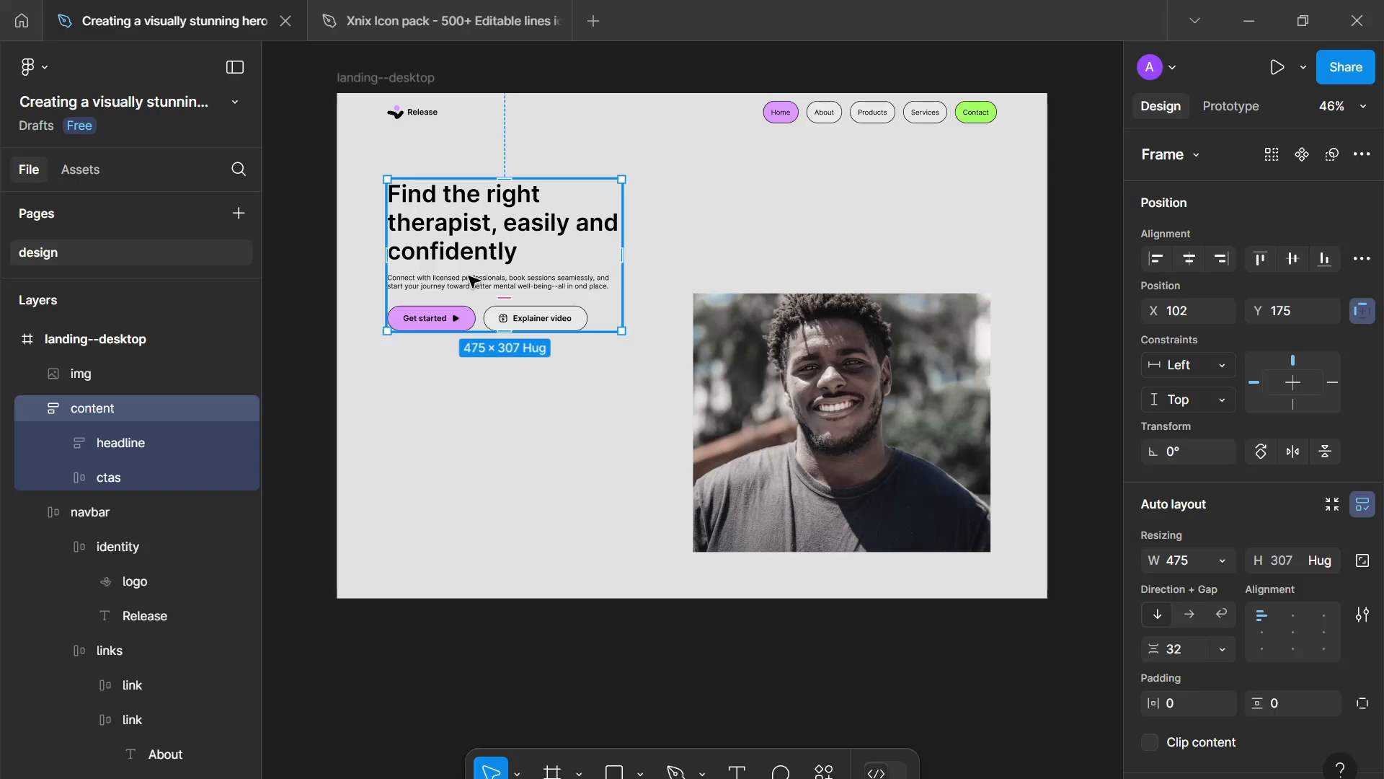
# - Move the content group down to about X 87, Y 300
pyautogui.moveTo(472, 283); pyautogui.dragTo(465, 343)
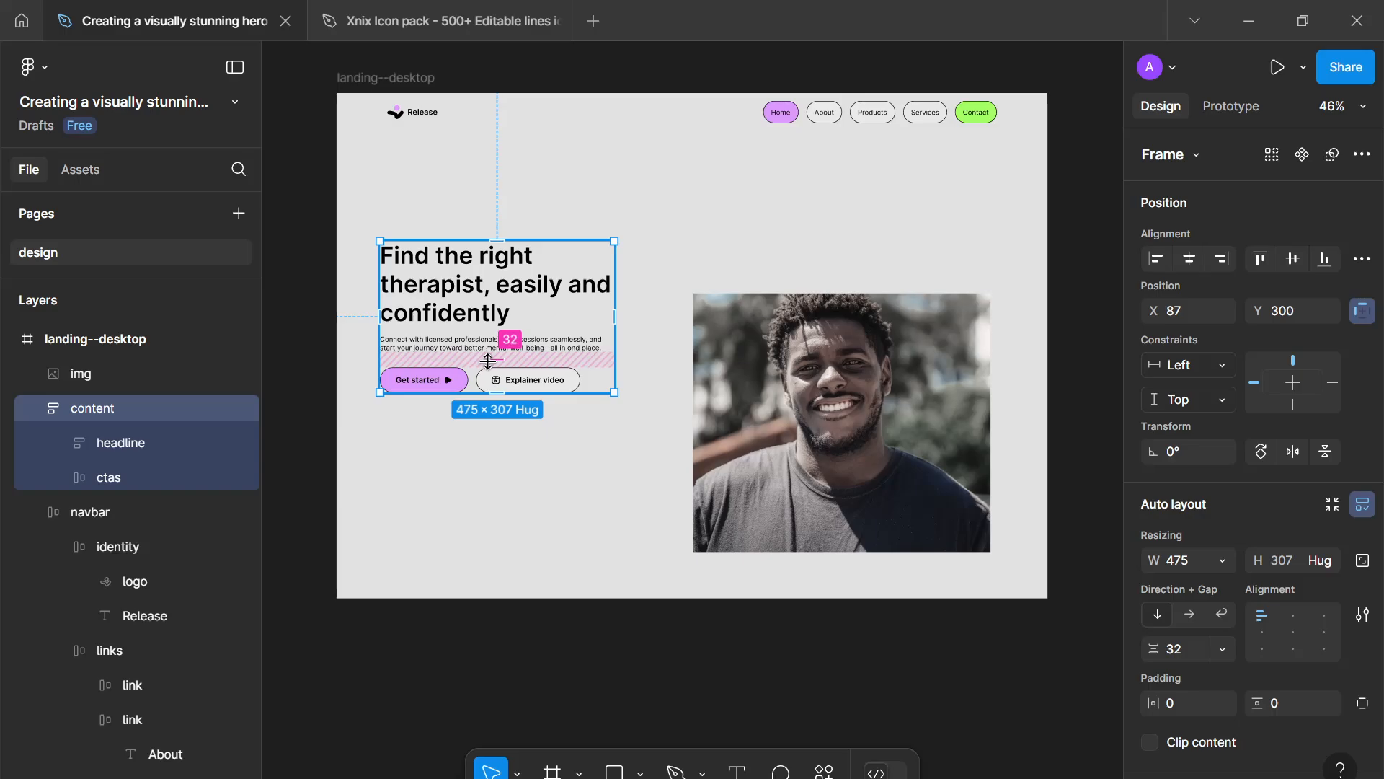
pyautogui.click(459, 315)
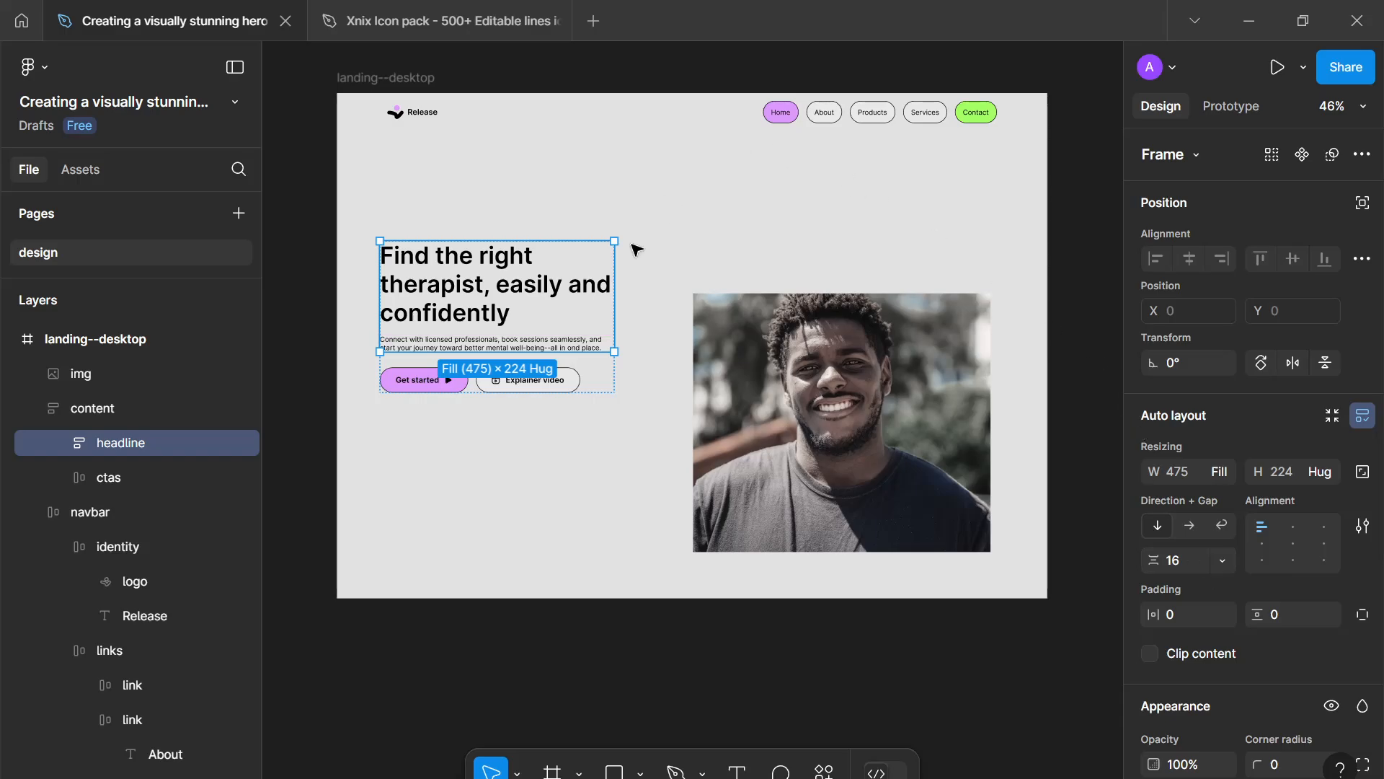
# - Inspect the logo, navbar links, content group and hero image to compare their alignment and spacing
pyautogui.click(423, 115)
pyautogui.click(423, 115)
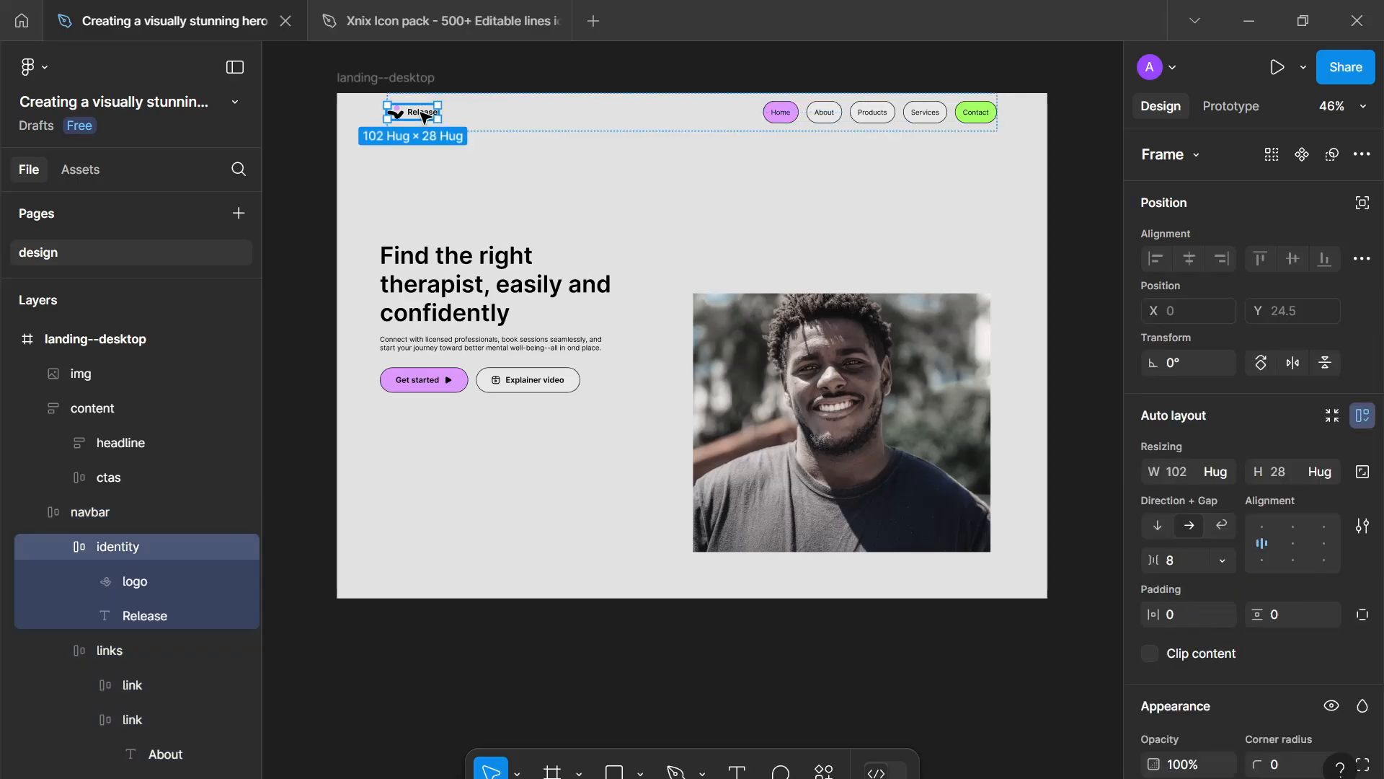
pyautogui.click(803, 115)
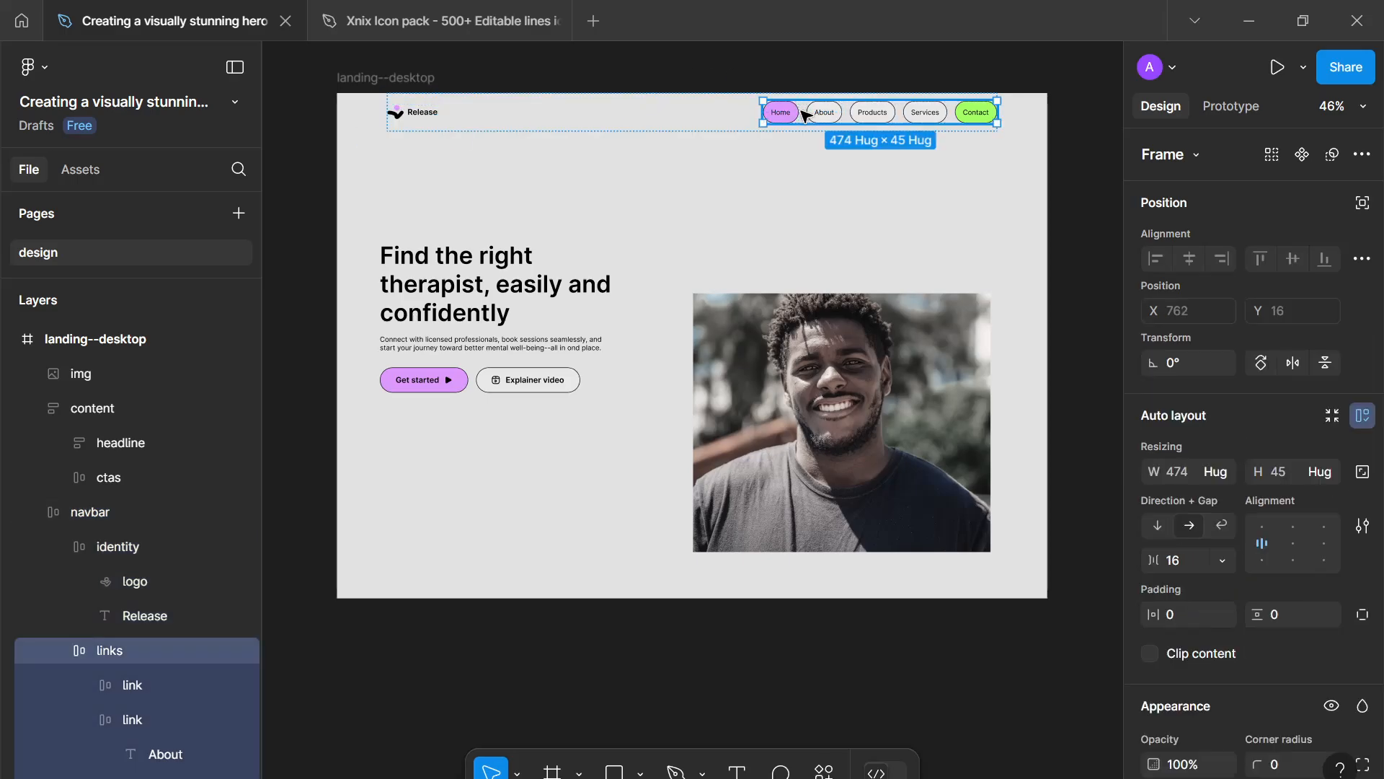
pyautogui.click(532, 357)
pyautogui.click(750, 422)
pyautogui.click(537, 333)
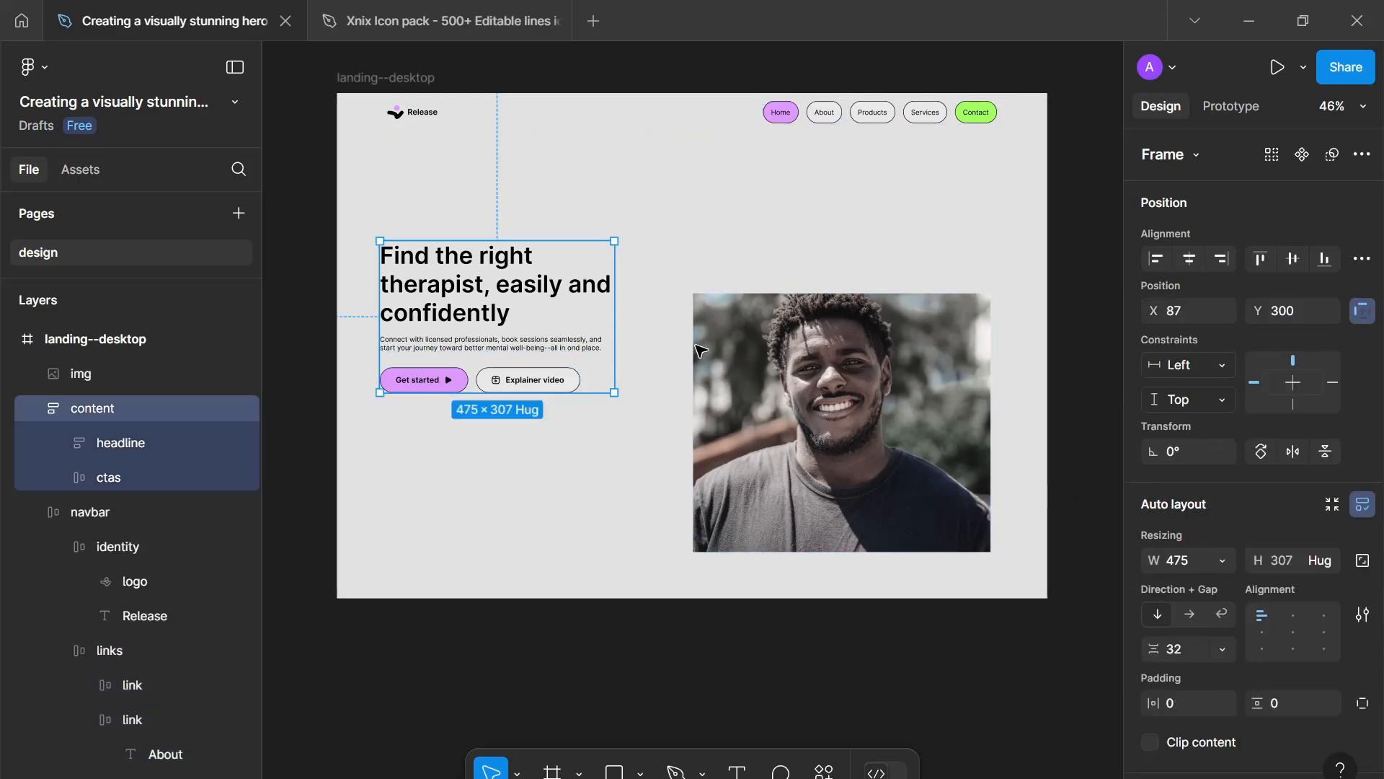
pyautogui.click(750, 349)
pyautogui.scroll(-2, 765, 361)
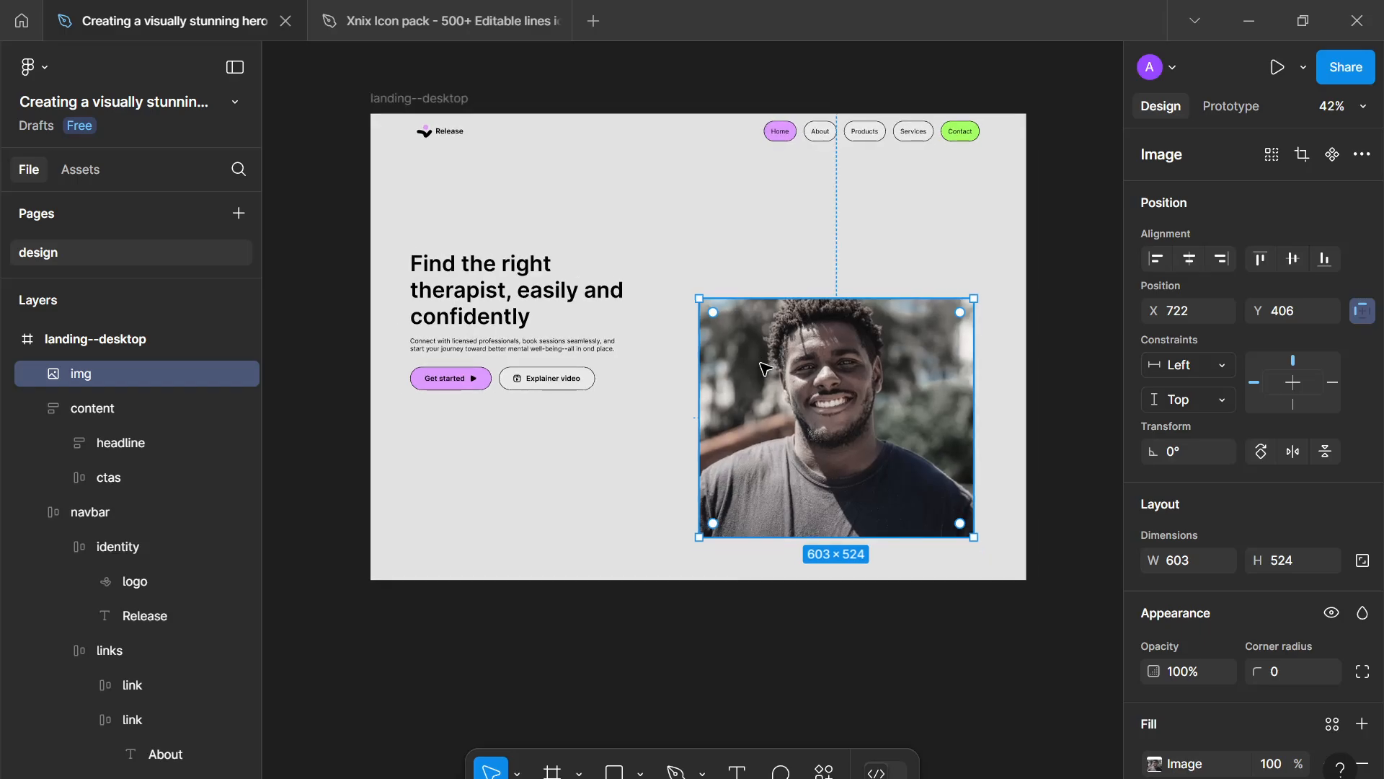
pyautogui.scroll(-2, 591, 306)
pyautogui.scroll(3, 591, 307)
pyautogui.click(593, 310)
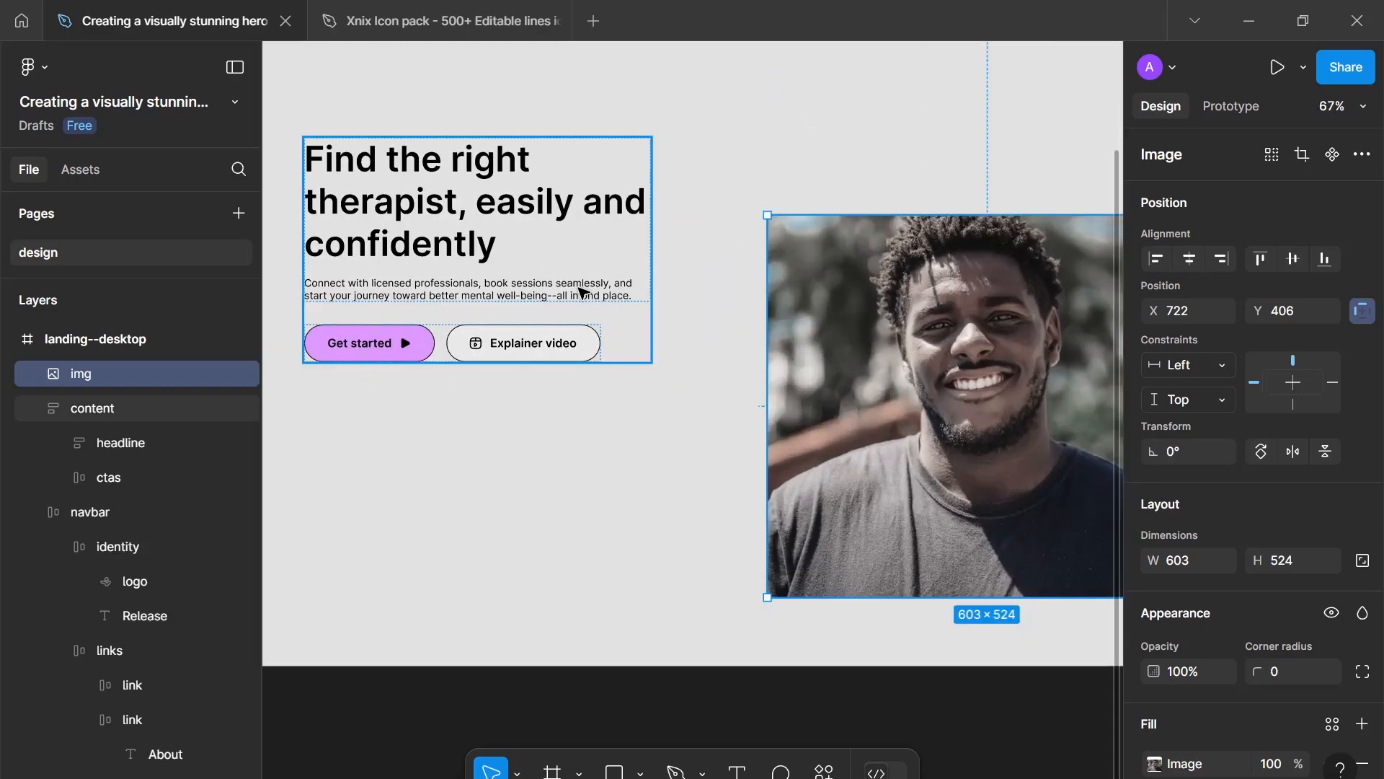
pyautogui.doubleClick(584, 292)
pyautogui.scroll(-3, 1220, 640)
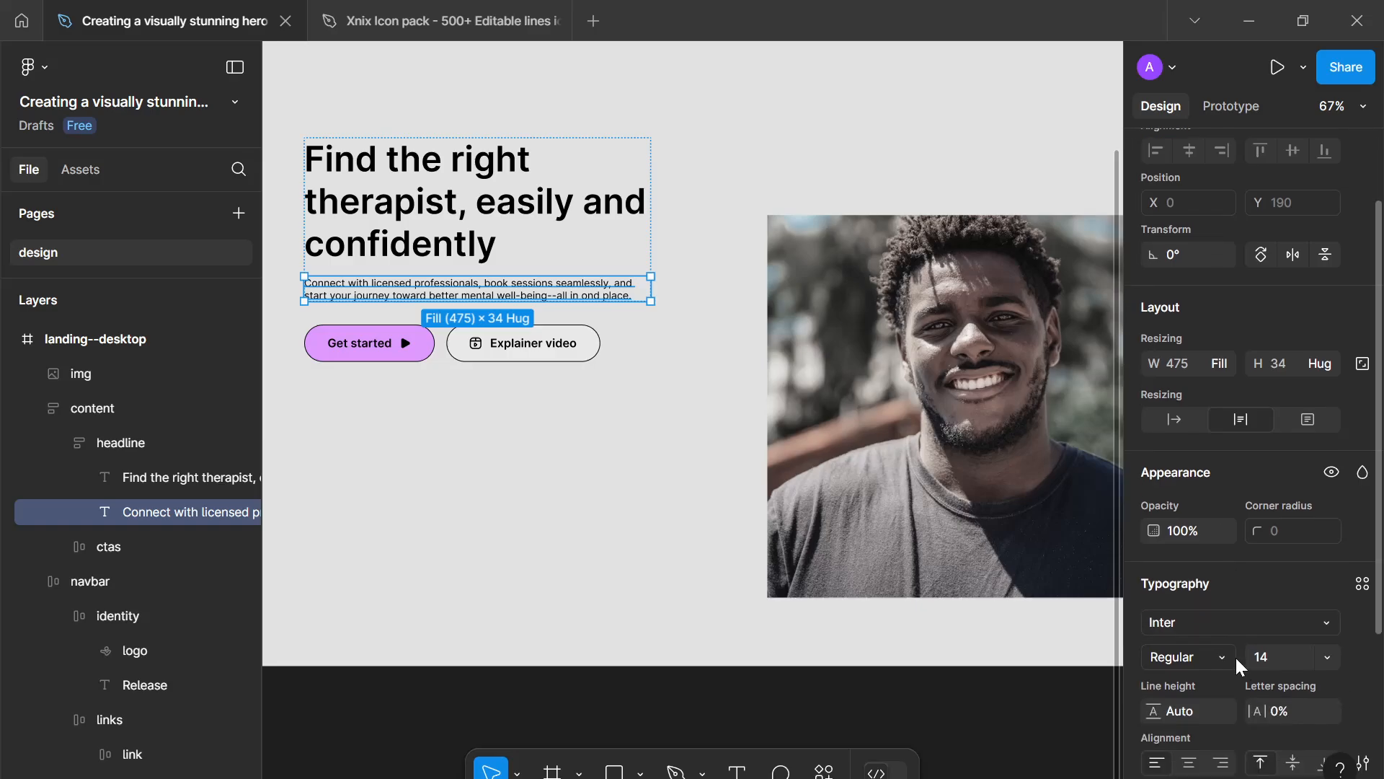
pyautogui.scroll(-5, 629, 366)
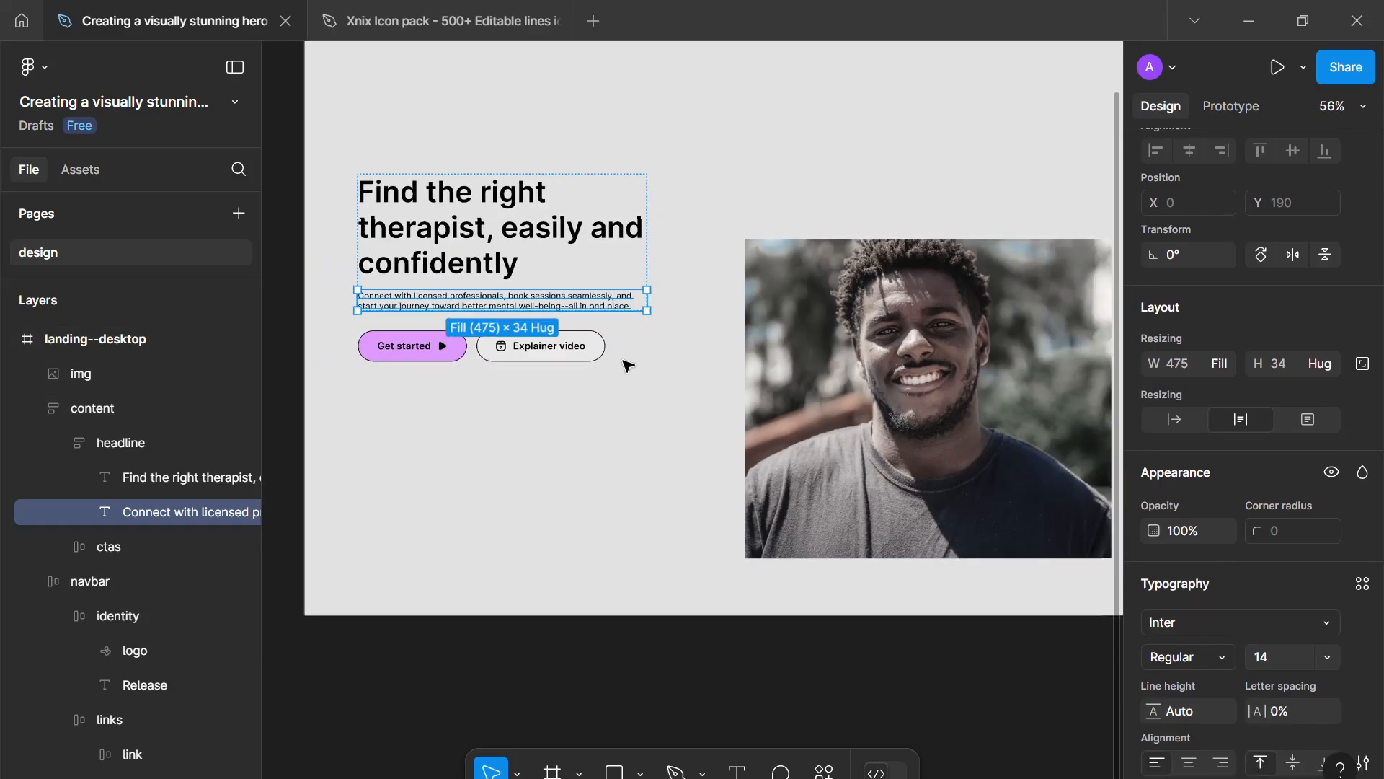
pyautogui.scroll(5, 629, 366)
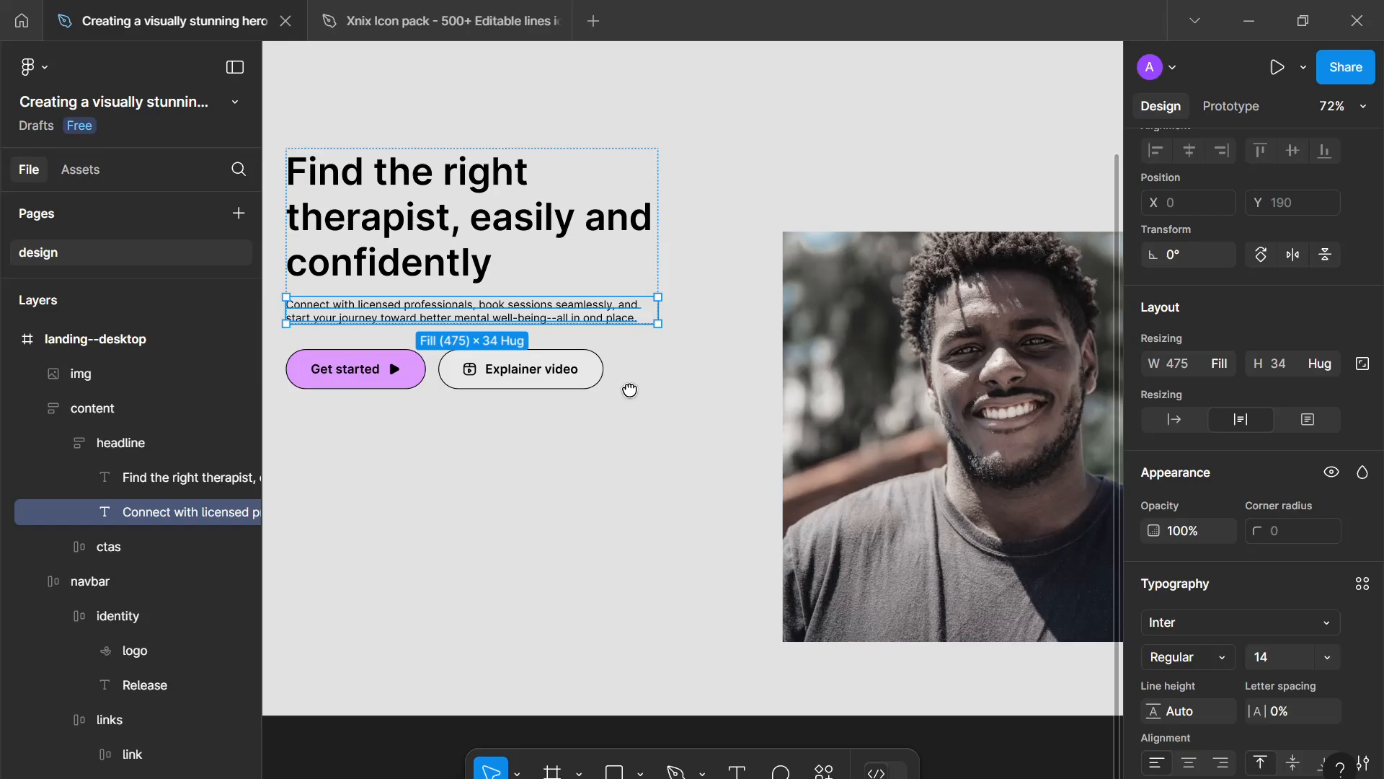
pyautogui.scroll(-1, 634, 395)
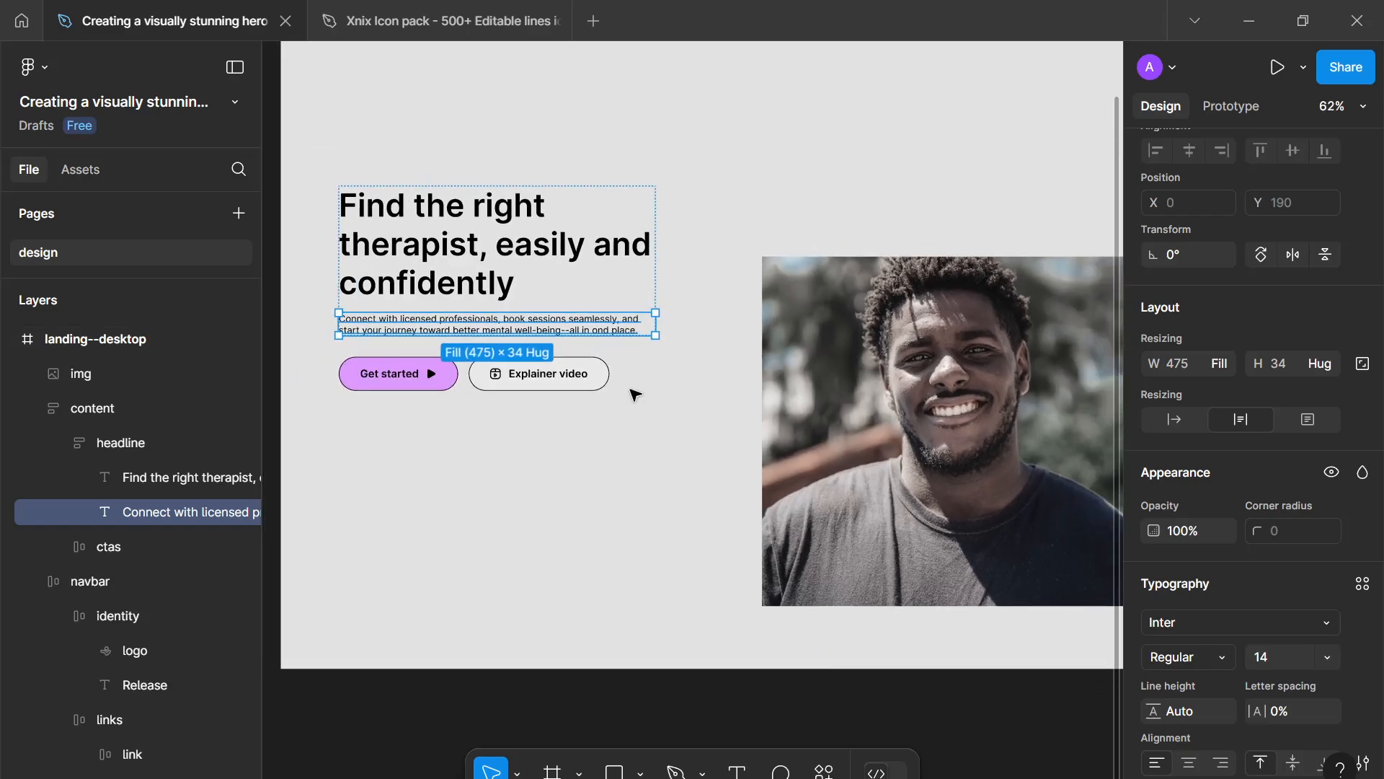
pyautogui.click(633, 387)
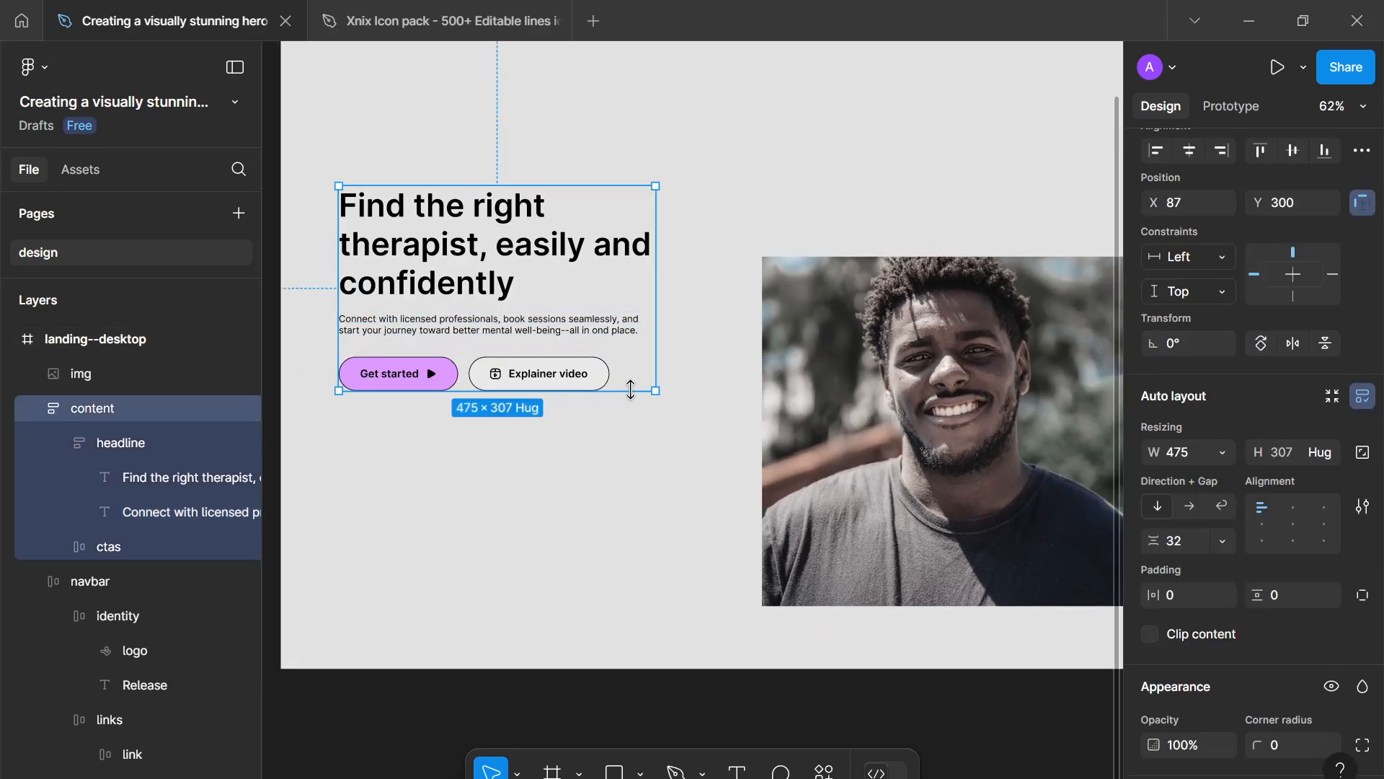
pyautogui.scroll(-3, 631, 388)
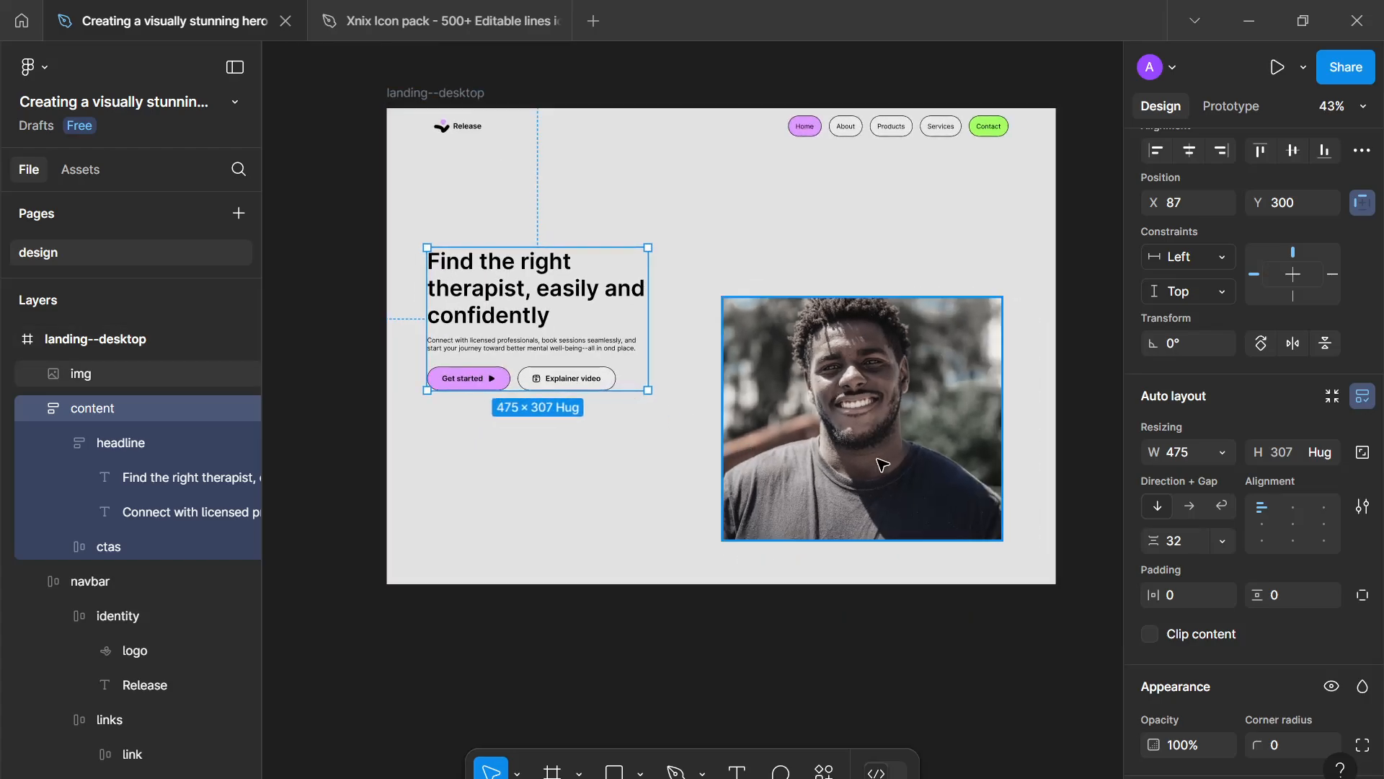
# - Move the hero image up and left to about X 666, Y 228
pyautogui.moveTo(872, 448); pyautogui.dragTo(869, 399)
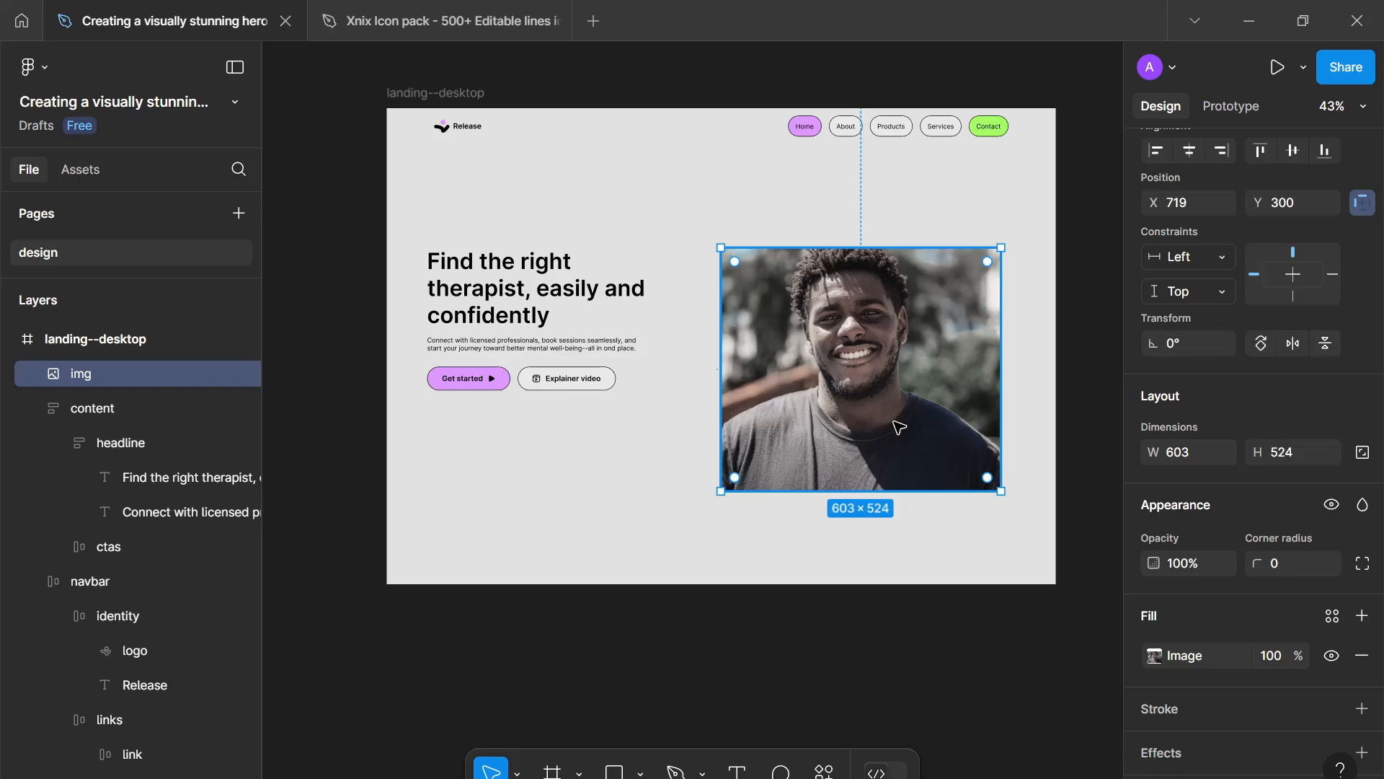
pyautogui.moveTo(897, 426); pyautogui.dragTo(875, 397)
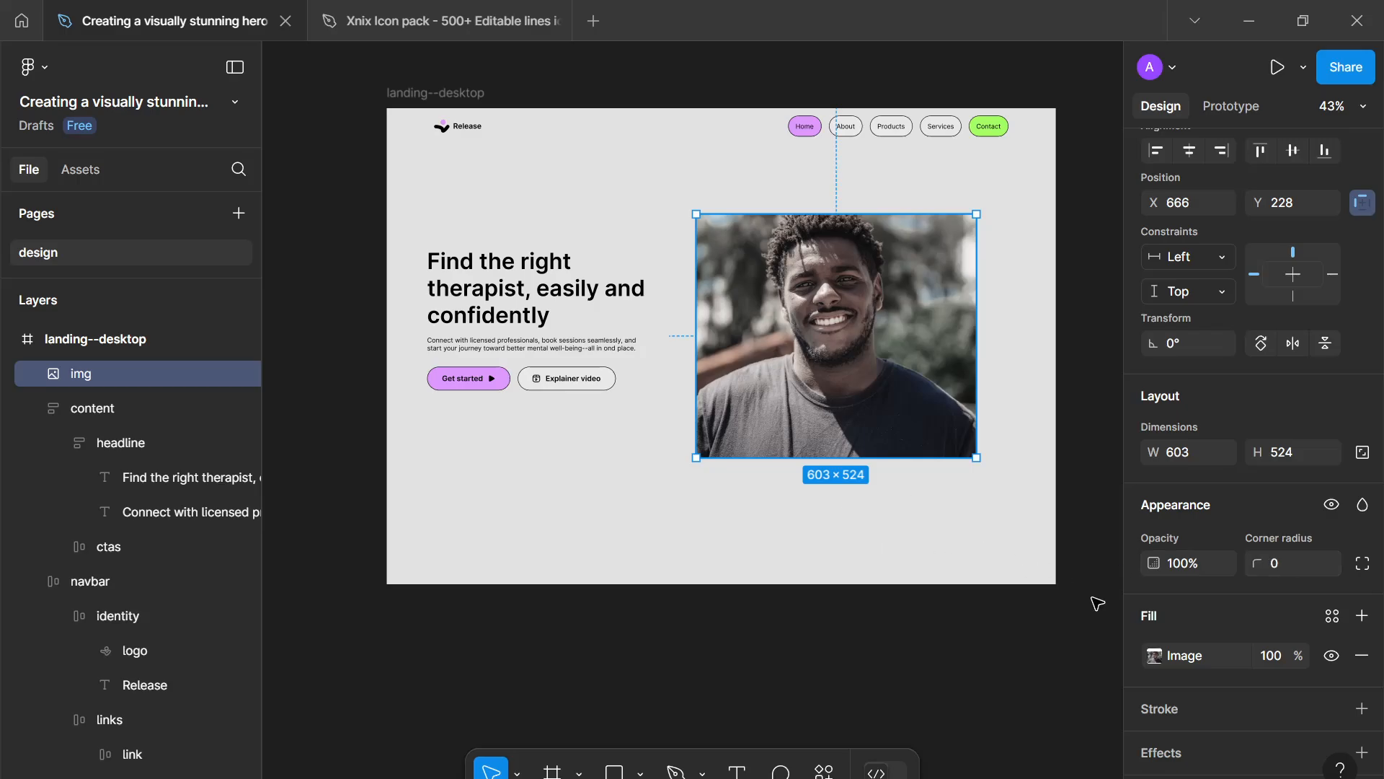
# - Move the content group right to about X 135, Y 293, aligning it with the logo
pyautogui.moveTo(494, 359); pyautogui.dragTo(512, 364)
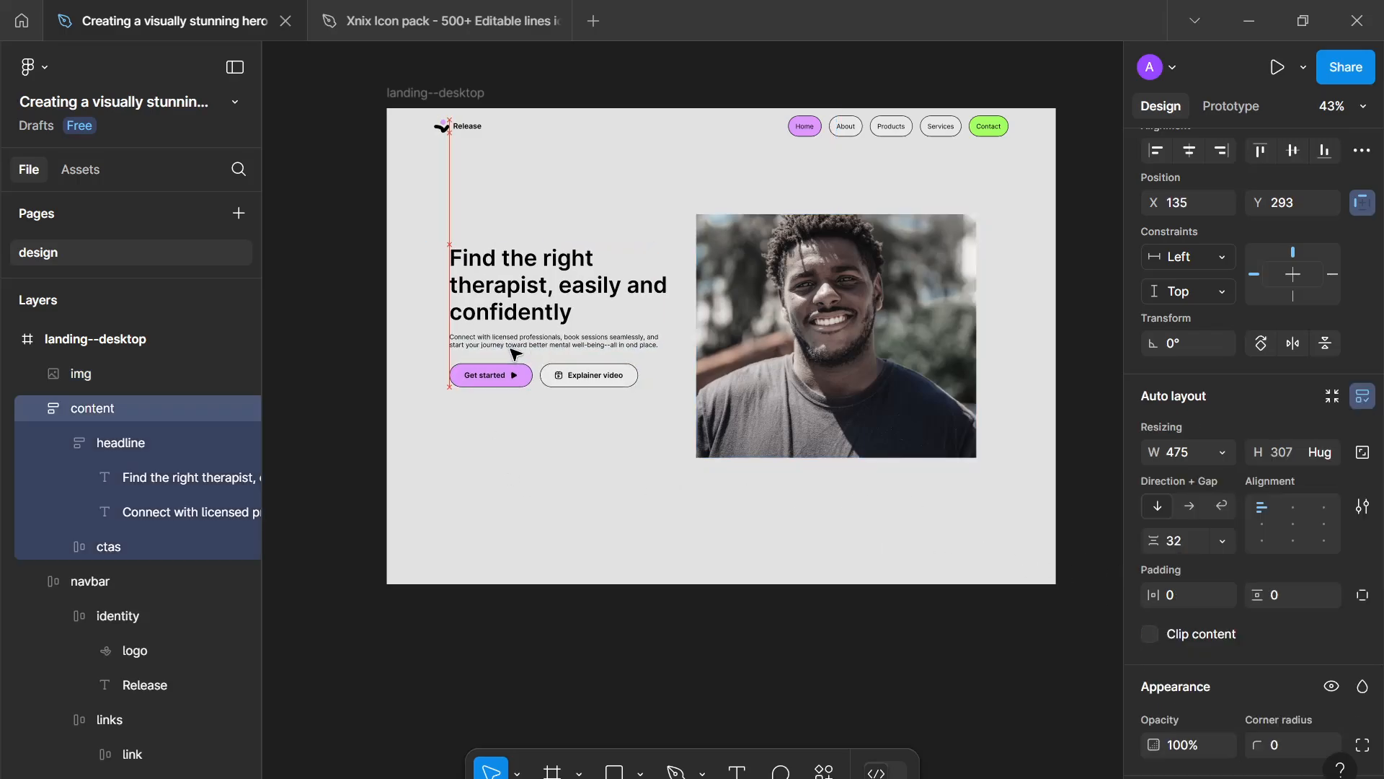
pyautogui.click(665, 563)
pyautogui.scroll(-2, 666, 564)
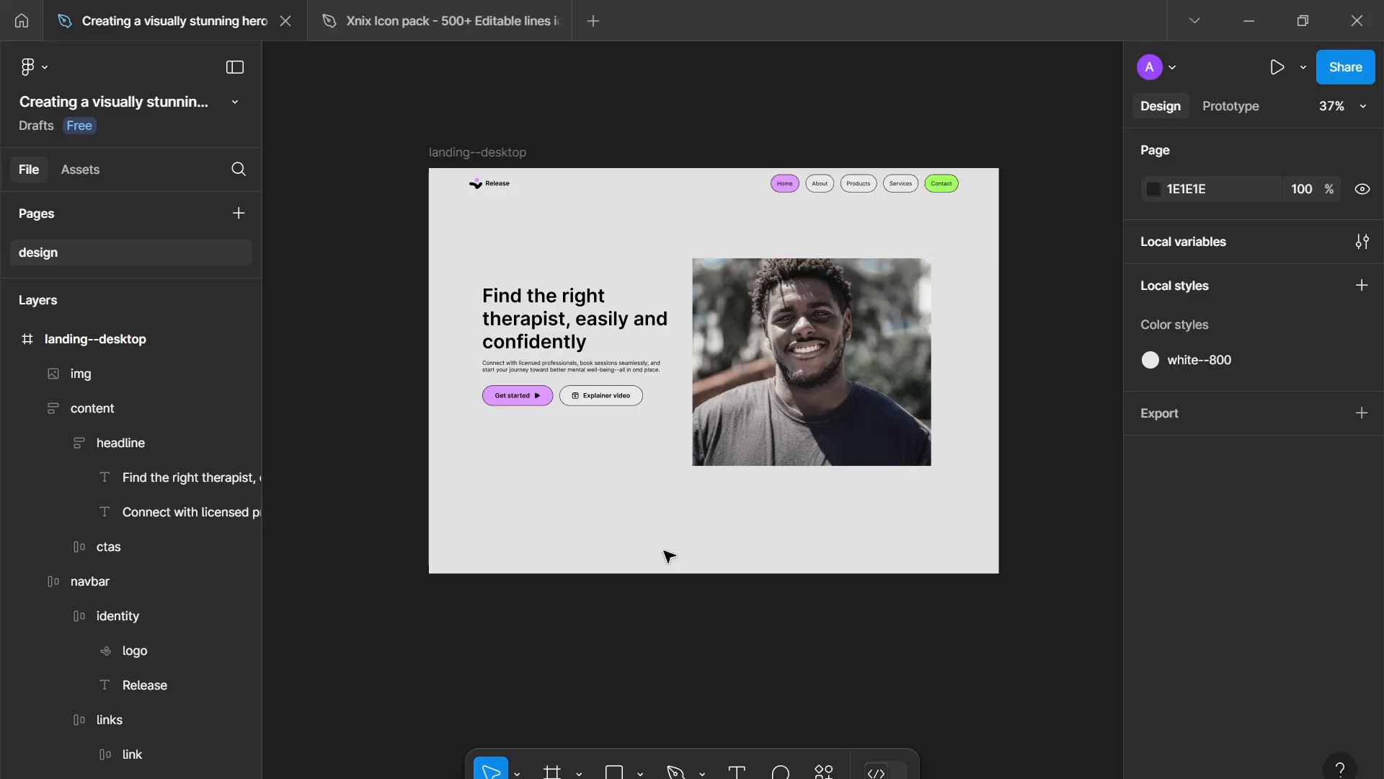
pyautogui.click(787, 461)
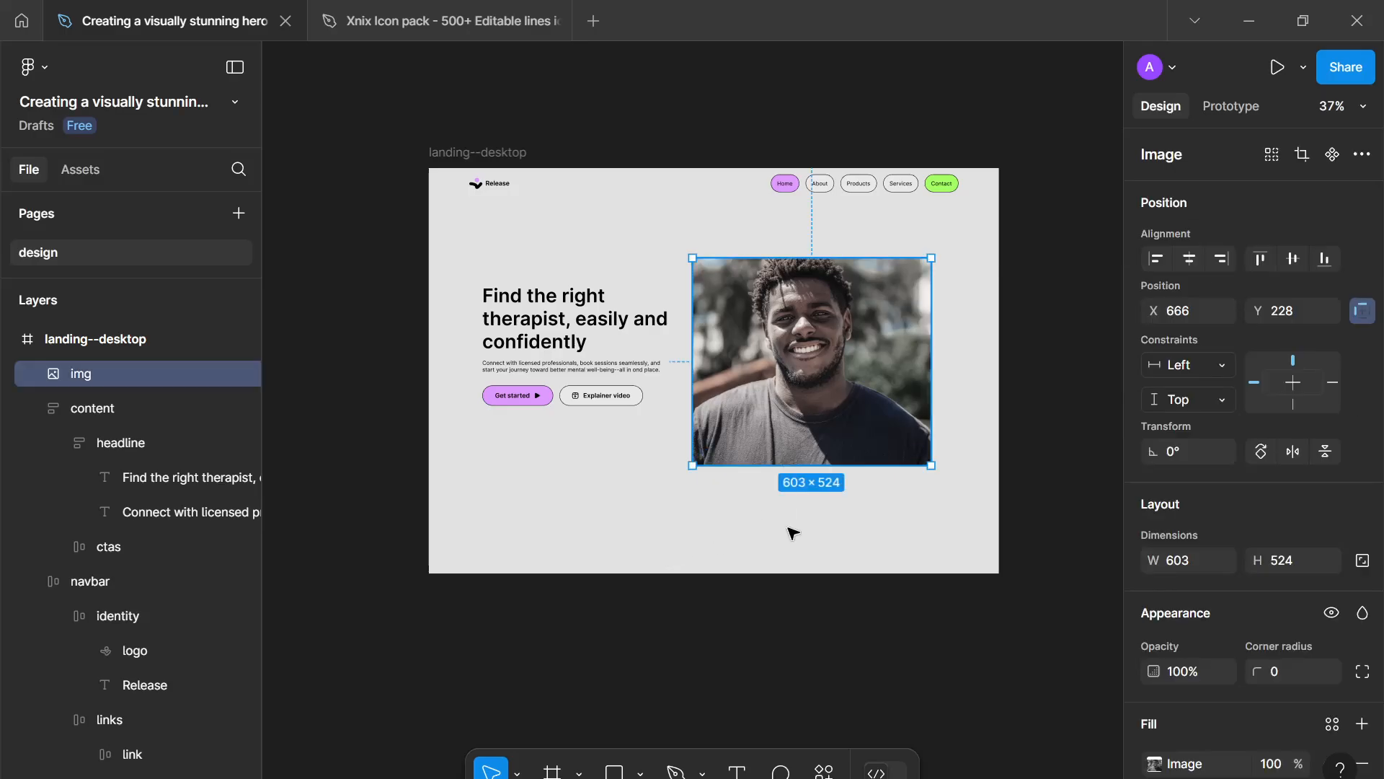
pyautogui.scroll(-2, 814, 513)
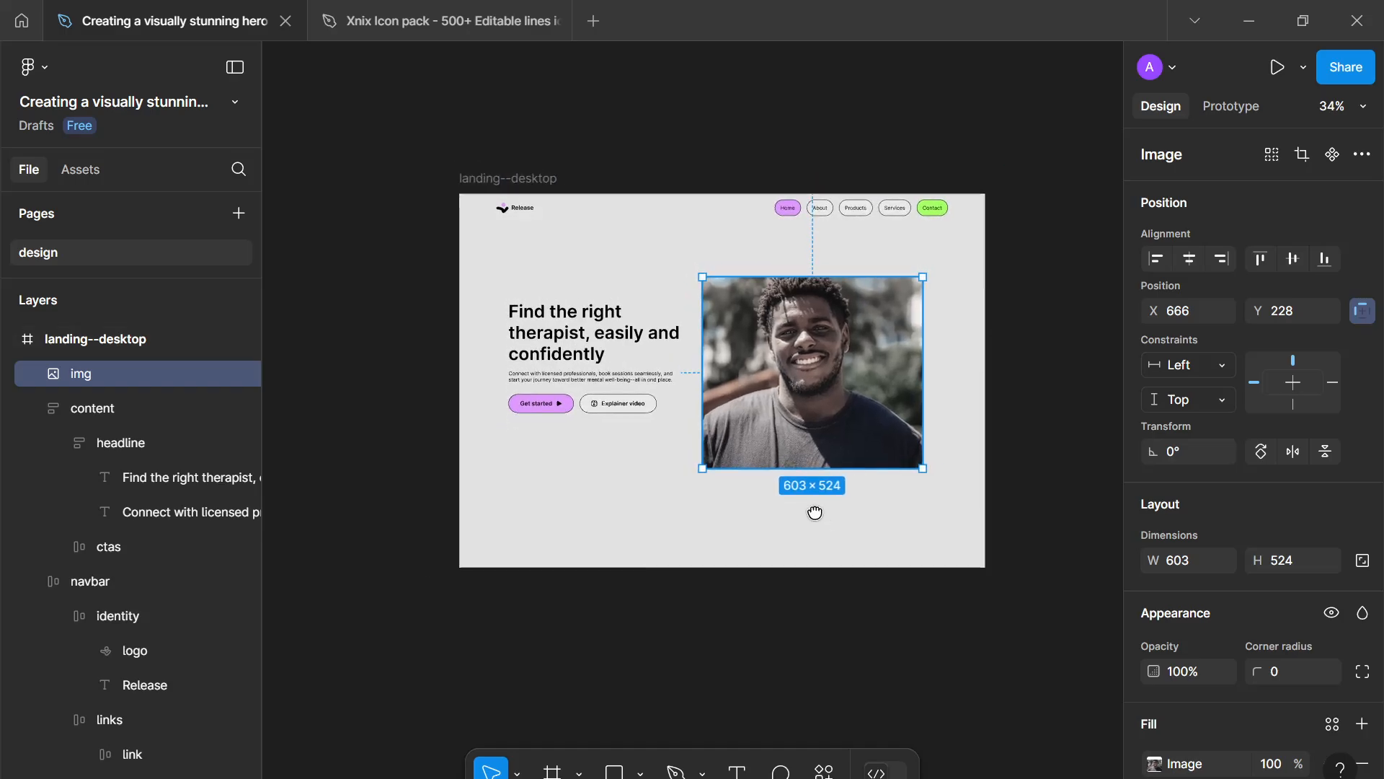
# - Enlarge the hero image to fill the frame's right side at full height, about 774 × 1024 at Y 0
pyautogui.scroll(1, 815, 513)
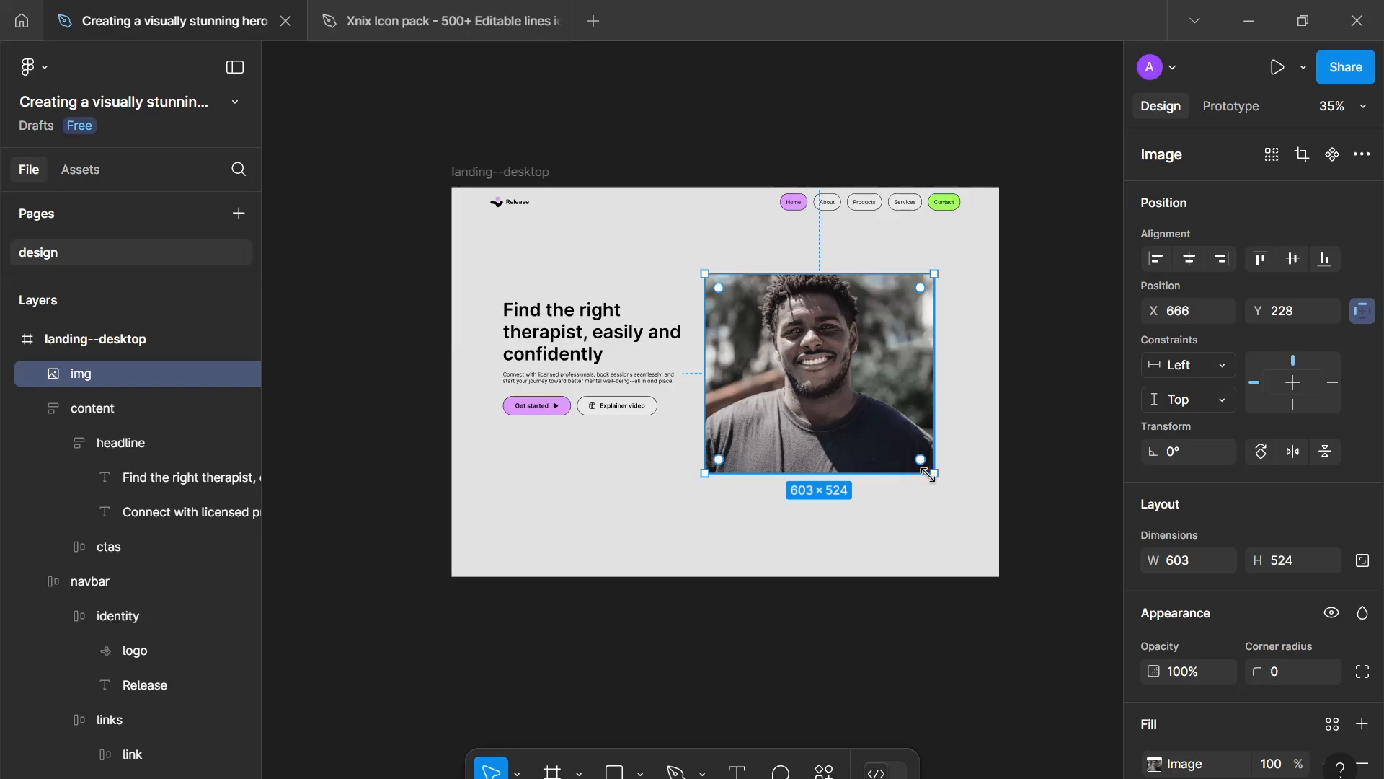
pyautogui.moveTo(927, 473); pyautogui.dragTo(930, 502)
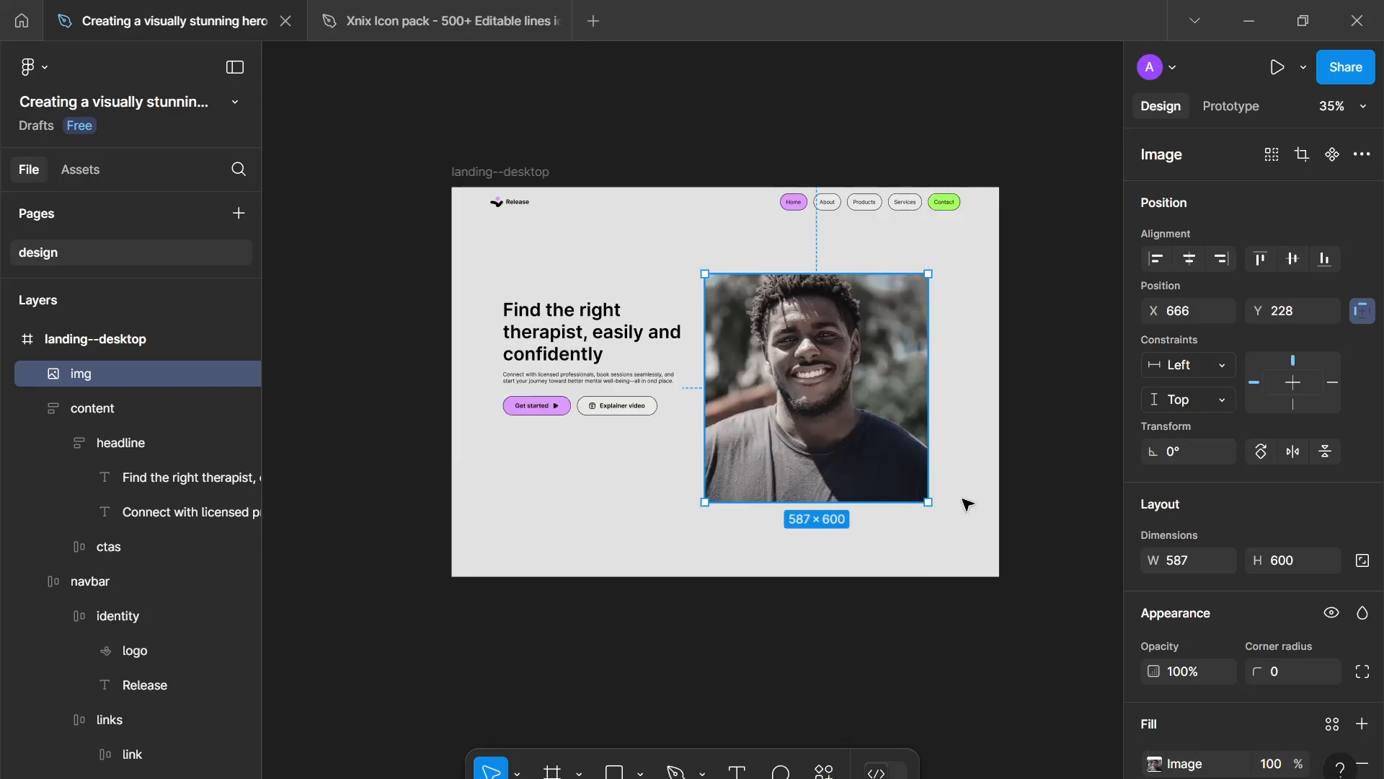
pyautogui.scroll(1, 951, 484)
pyautogui.moveTo(951, 484); pyautogui.dragTo(963, 488)
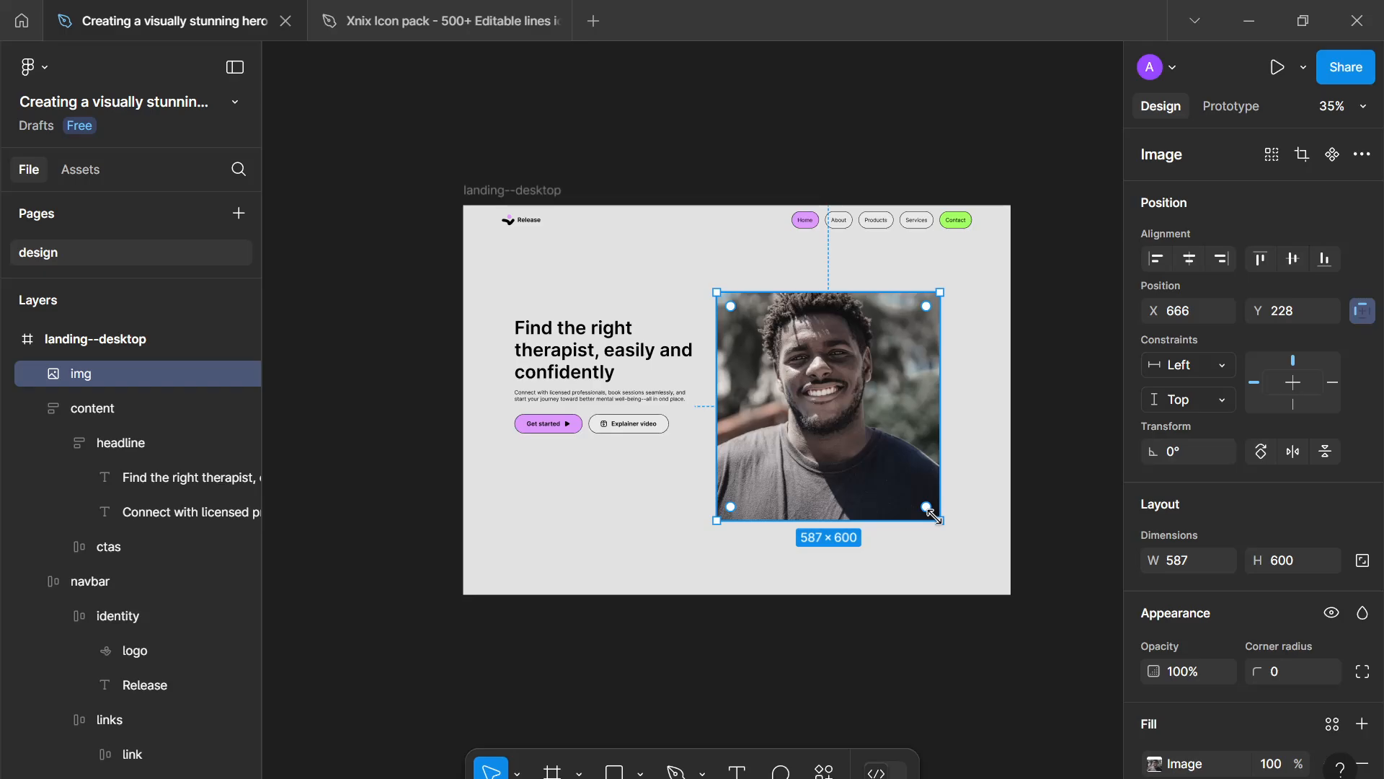
pyautogui.moveTo(934, 515); pyautogui.dragTo(1011, 594)
pyautogui.moveTo(898, 292); pyautogui.dragTo(923, 204)
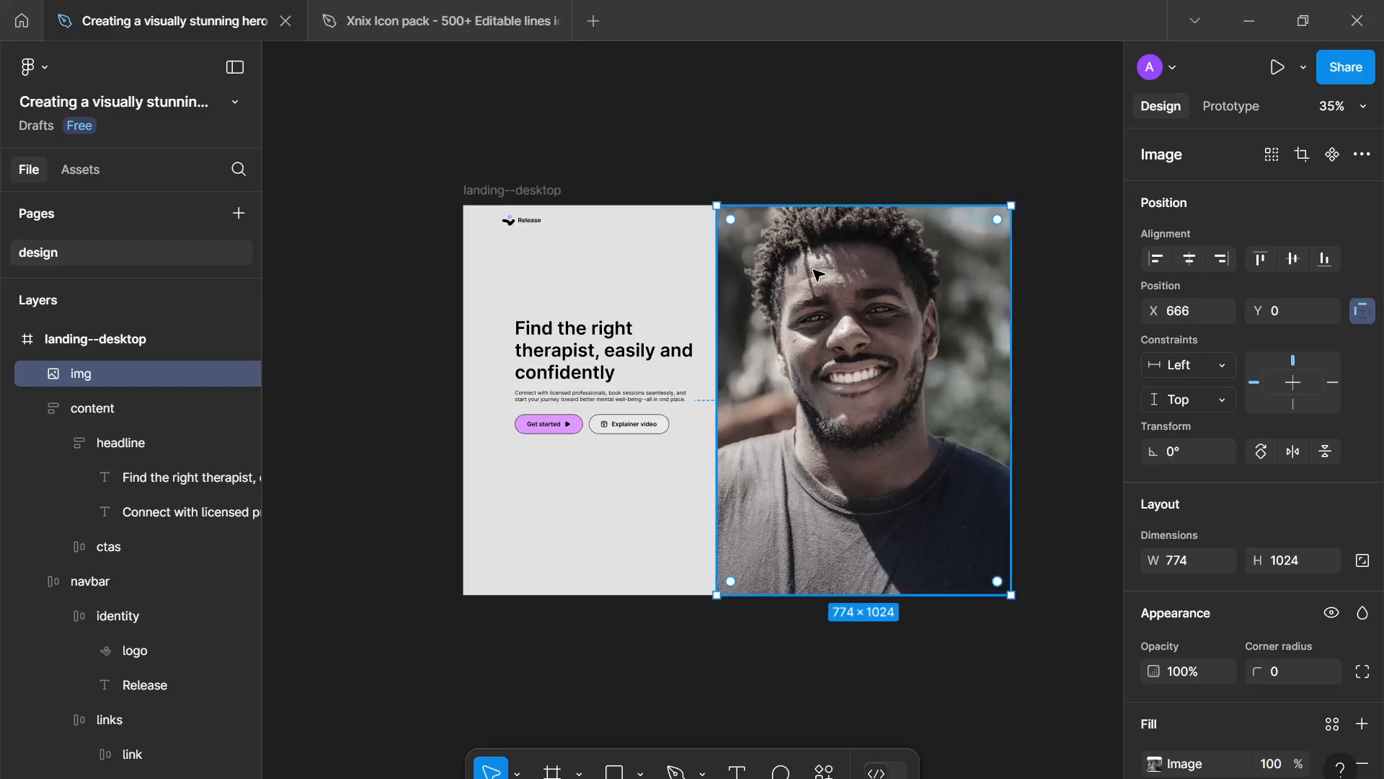
# - Send the hero image behind the navbar and trim its left edge to about X 717, width 723
pyautogui.press('[')
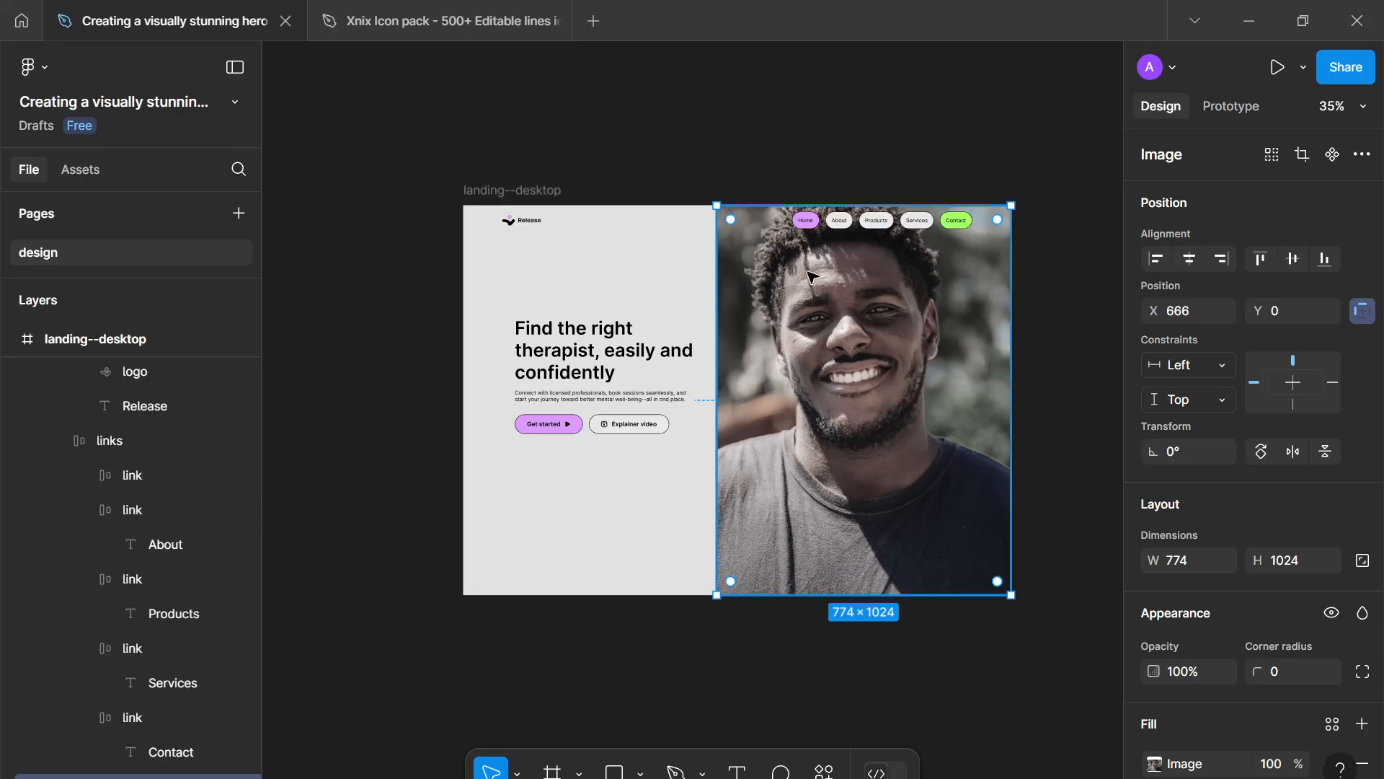
pyautogui.moveTo(716, 293)
pyautogui.mouseDown()
pyautogui.moveTo(757, 287)
pyautogui.moveTo(732, 275)
pyautogui.mouseUp()
pyautogui.press('Escape')
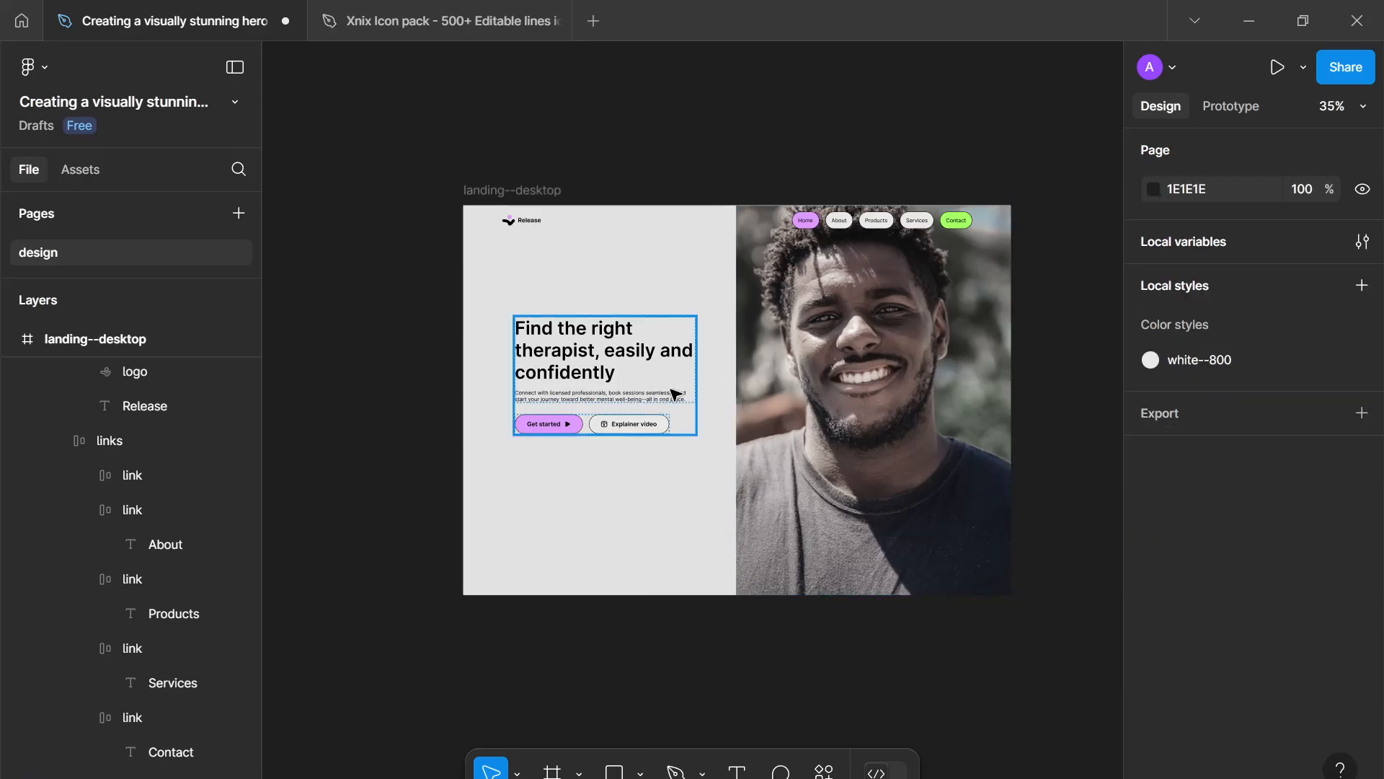
# - Reposition the content group and align it to the vertical centre of the frame
pyautogui.click(641, 399)
pyautogui.hotkey('shift', 'Up')
pyautogui.hotkey('shift', 'Up')
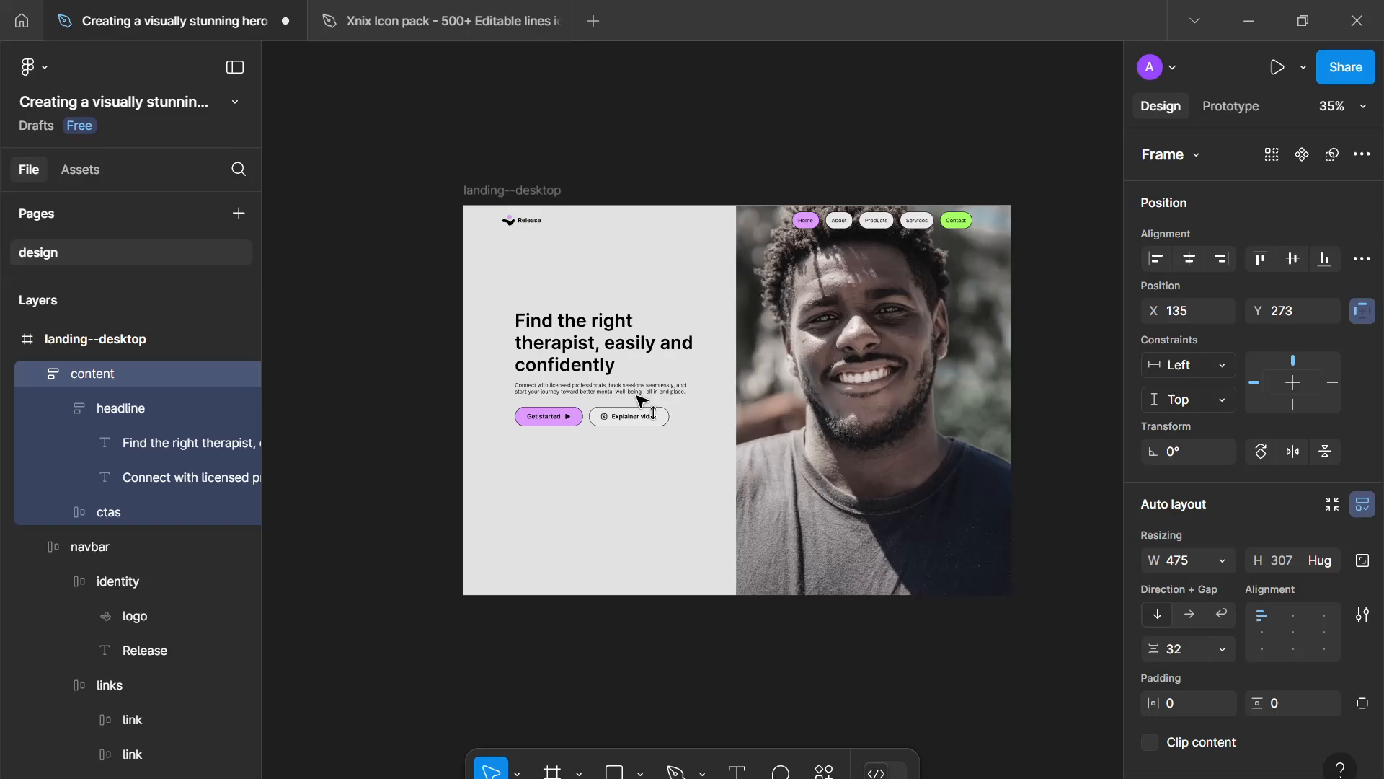
pyautogui.moveTo(636, 395); pyautogui.dragTo(636, 414)
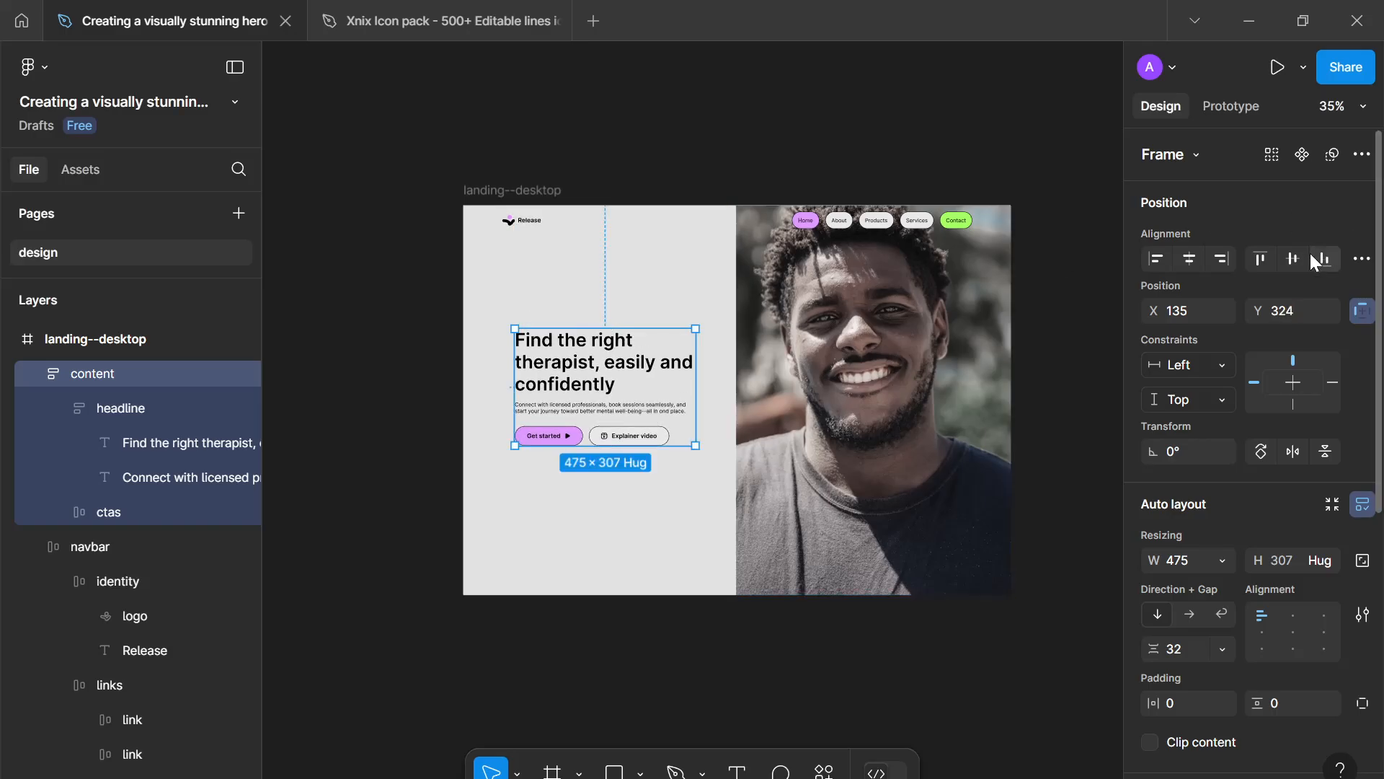
pyautogui.click(1294, 259)
# - Review the overall layout and check the hero image's left edge against the content area
pyautogui.click(589, 524)
pyautogui.scroll(-2, 589, 524)
pyautogui.moveTo(589, 524); pyautogui.dragTo(594, 491)
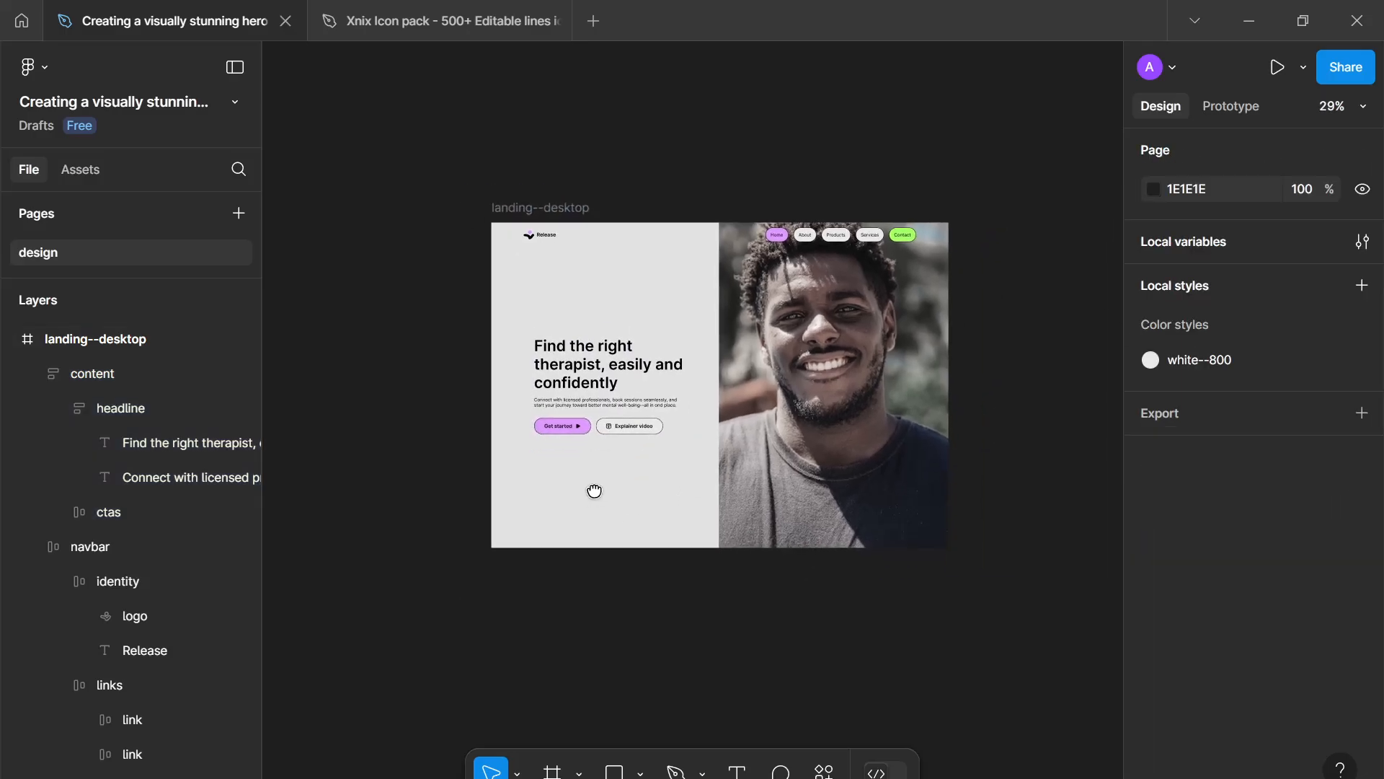
pyautogui.keyDown('ctrl'); pyautogui.scroll(4, 599, 491); pyautogui.keyUp('ctrl')
pyautogui.click(782, 442)
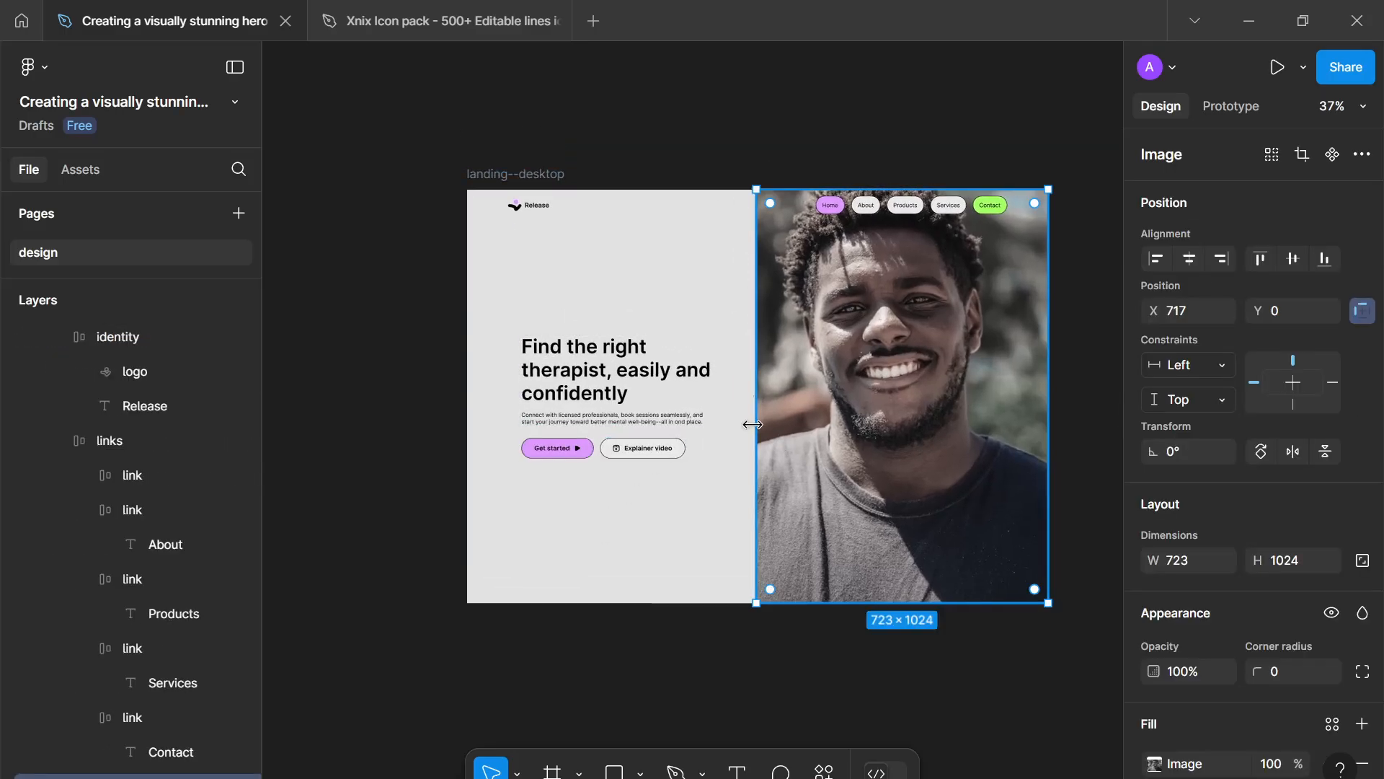
pyautogui.moveTo(758, 426); pyautogui.dragTo(755, 468)
pyautogui.click(745, 473)
pyautogui.click(736, 498)
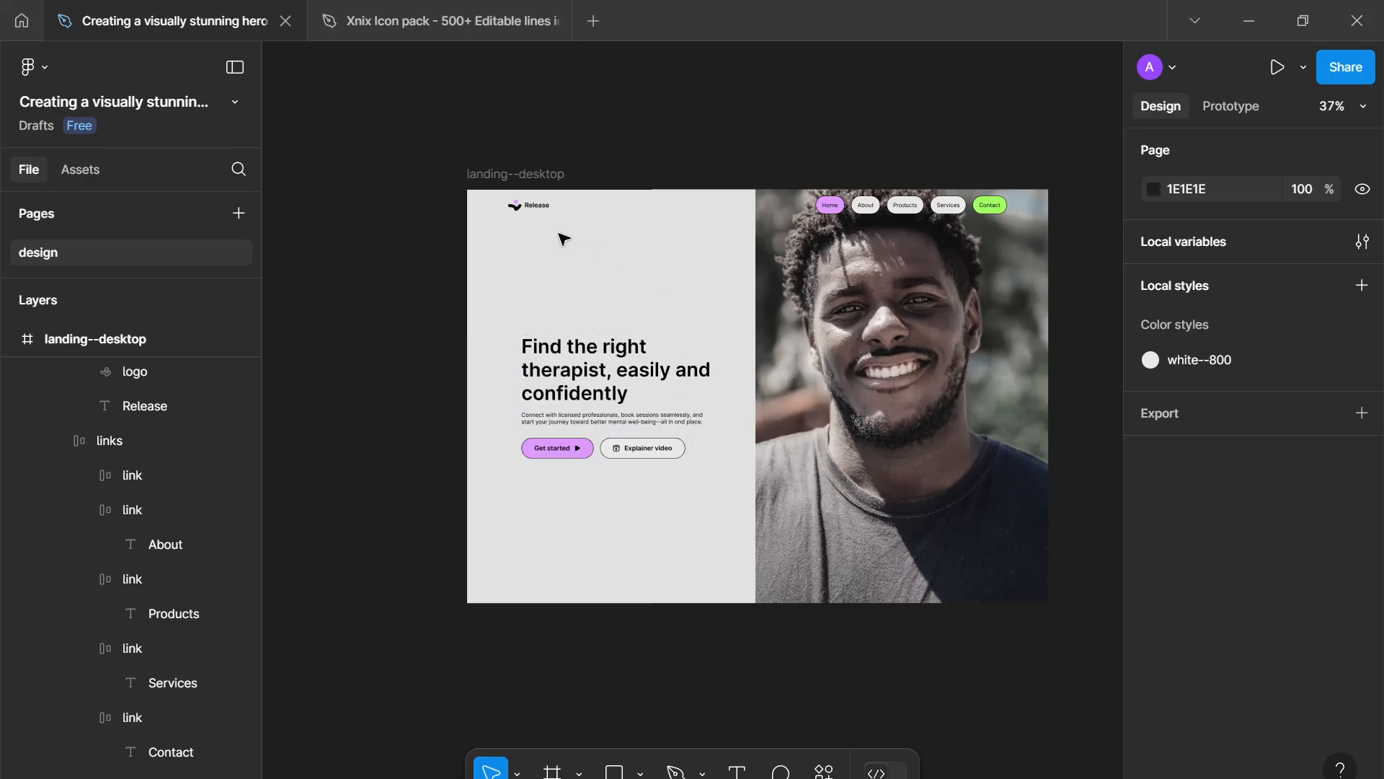
# - Examine the content group's placement within the hero frame
pyautogui.moveTo(492, 233); pyautogui.dragTo(702, 361)
pyautogui.moveTo(497, 483); pyautogui.dragTo(728, 592)
pyautogui.moveTo(480, 245); pyautogui.dragTo(724, 326)
pyautogui.moveTo(484, 475); pyautogui.dragTo(747, 587)
pyautogui.moveTo(508, 290); pyautogui.dragTo(742, 326)
pyautogui.click(691, 353)
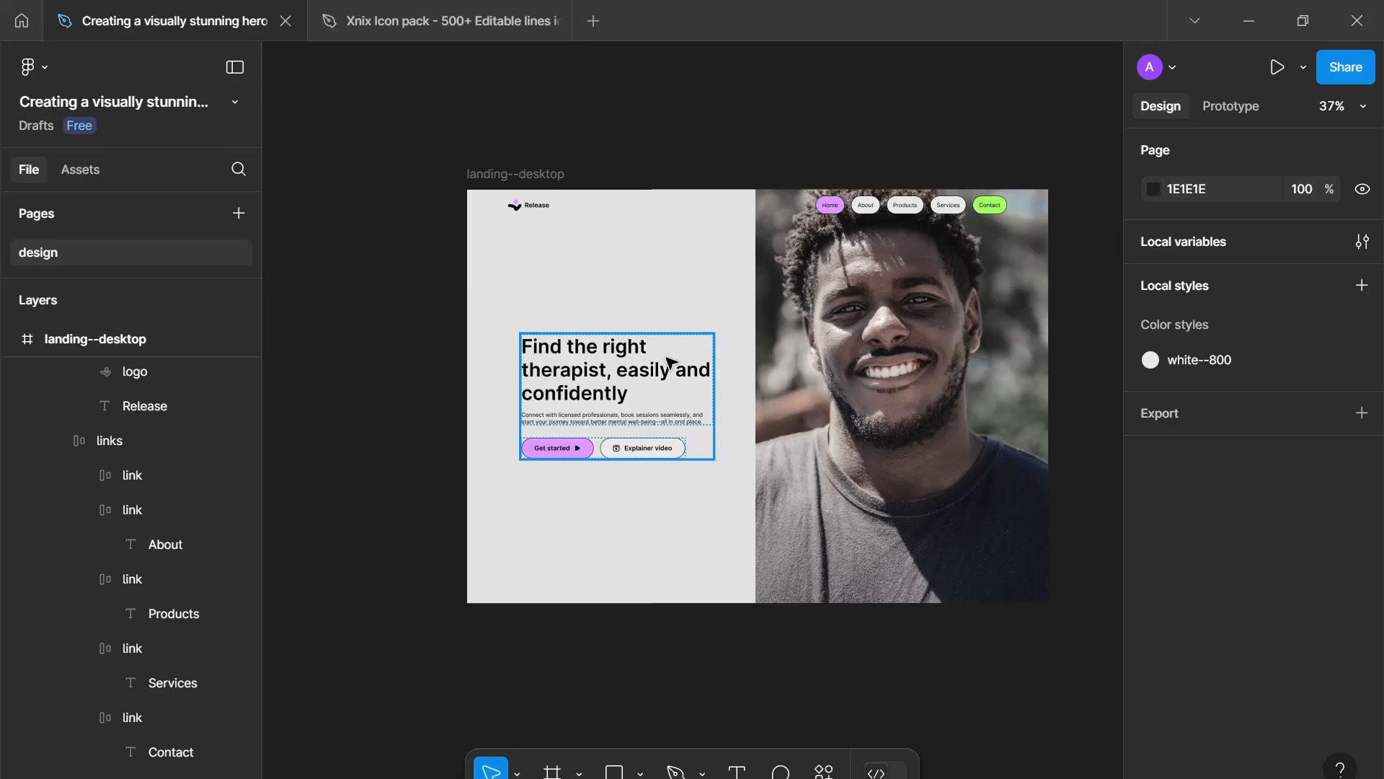
pyautogui.scroll(2, 670, 363)
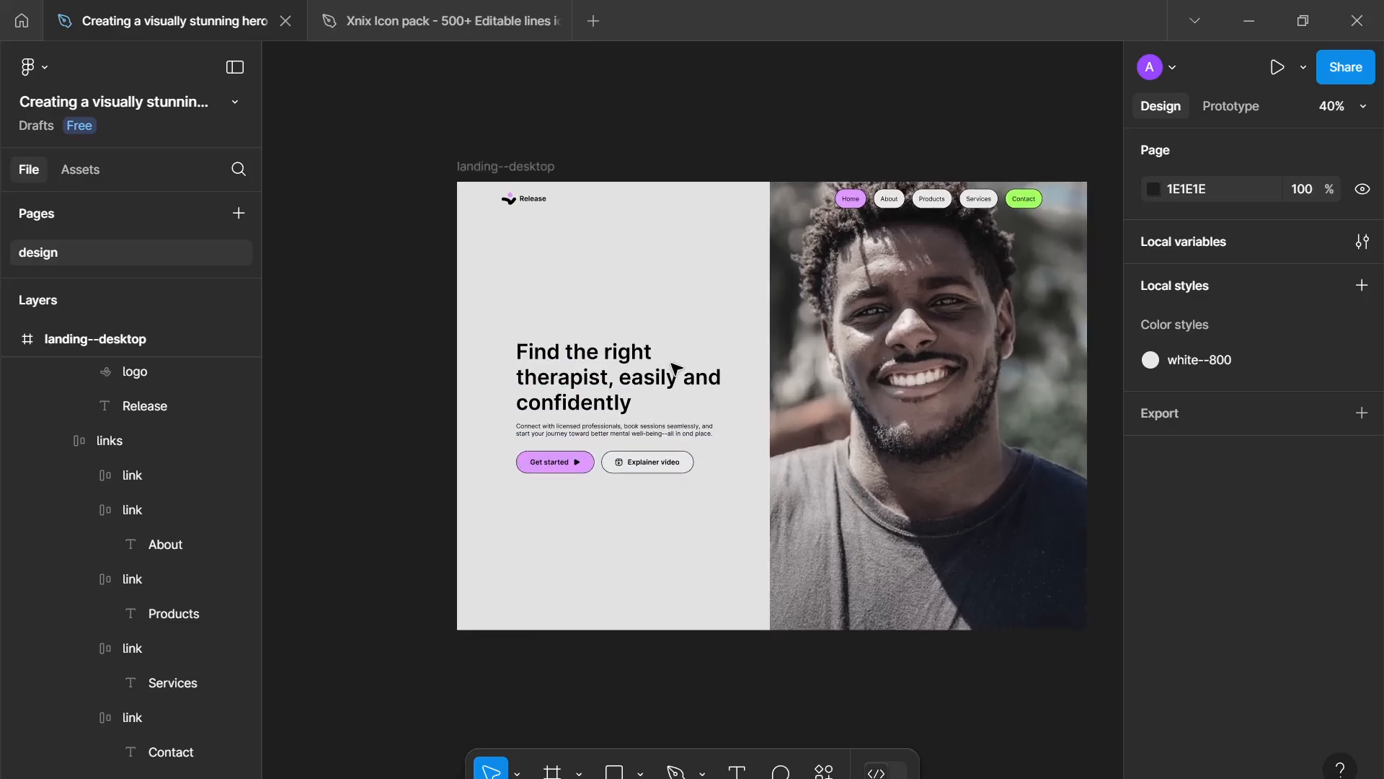
pyautogui.scroll(2, 671, 368)
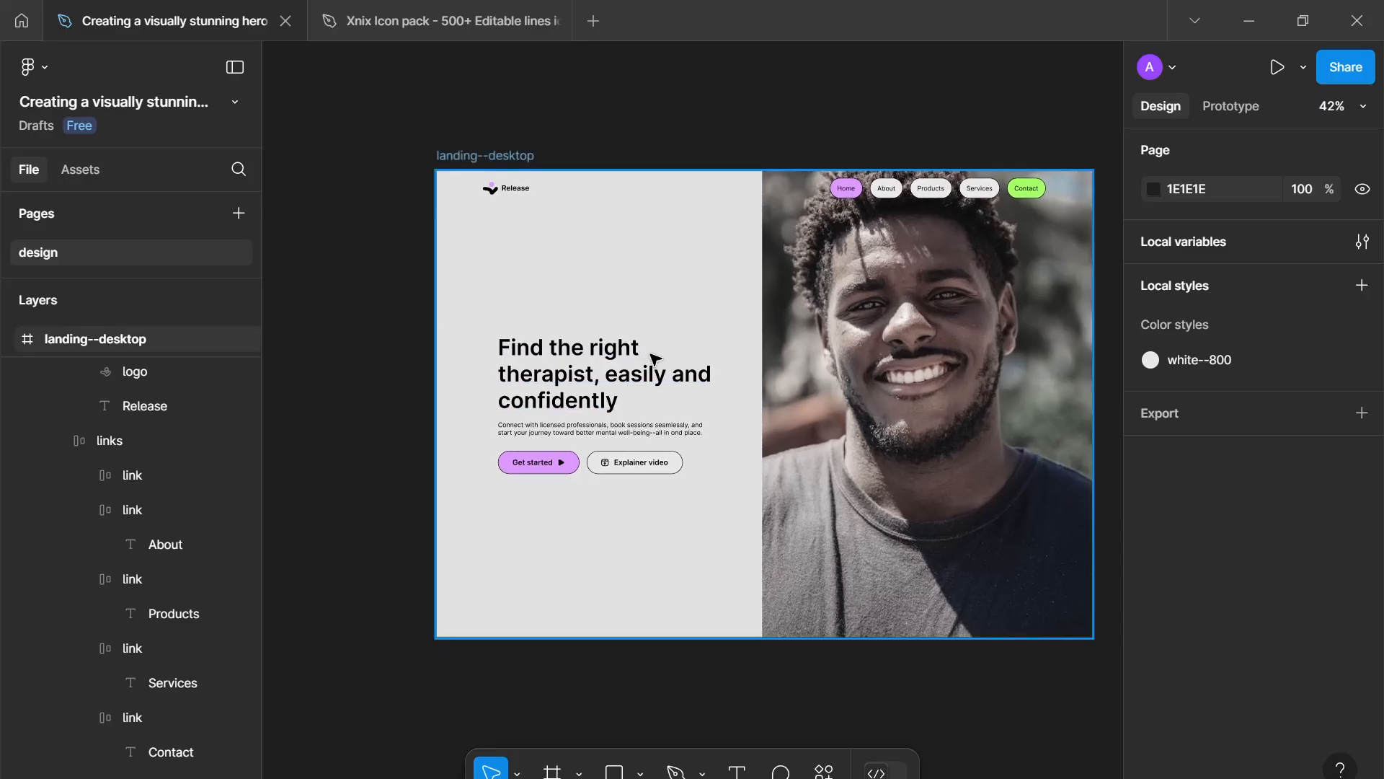
pyautogui.moveTo(504, 293); pyautogui.dragTo(694, 339)
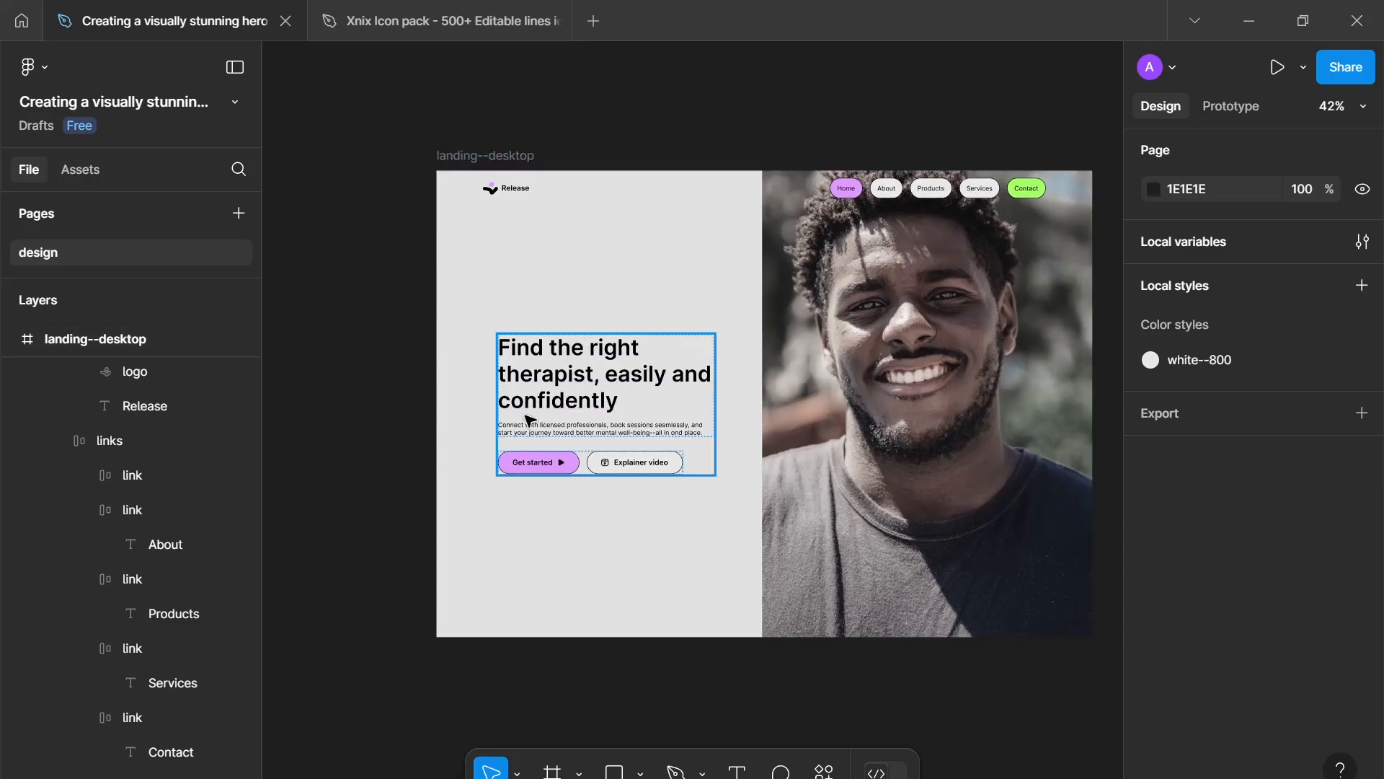
pyautogui.press('Escape')
# - Add a text line reading "Let's make 2025 the best year." above the headline in the left content area
pyautogui.press('t')
pyautogui.scroll(3, 538, 281)
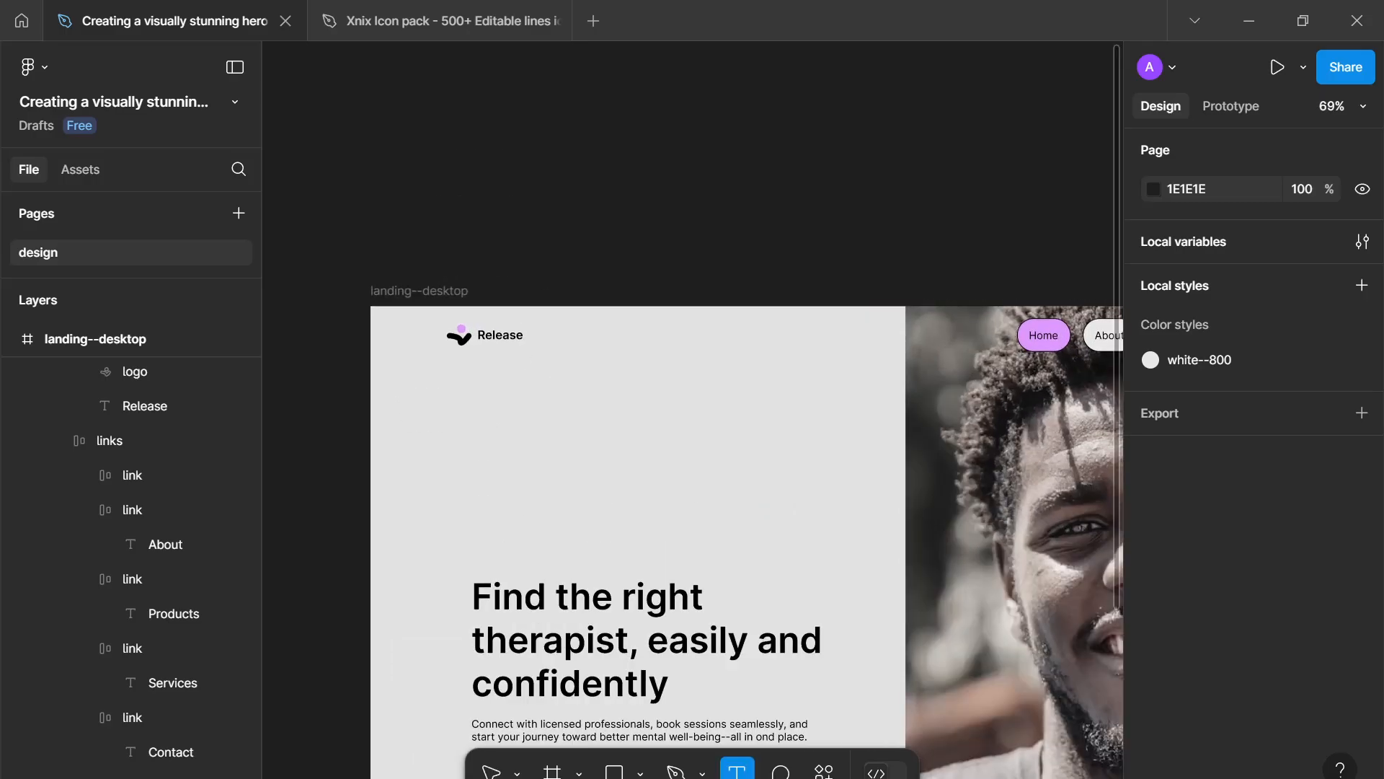
pyautogui.click(482, 428)
pyautogui.write('Le')
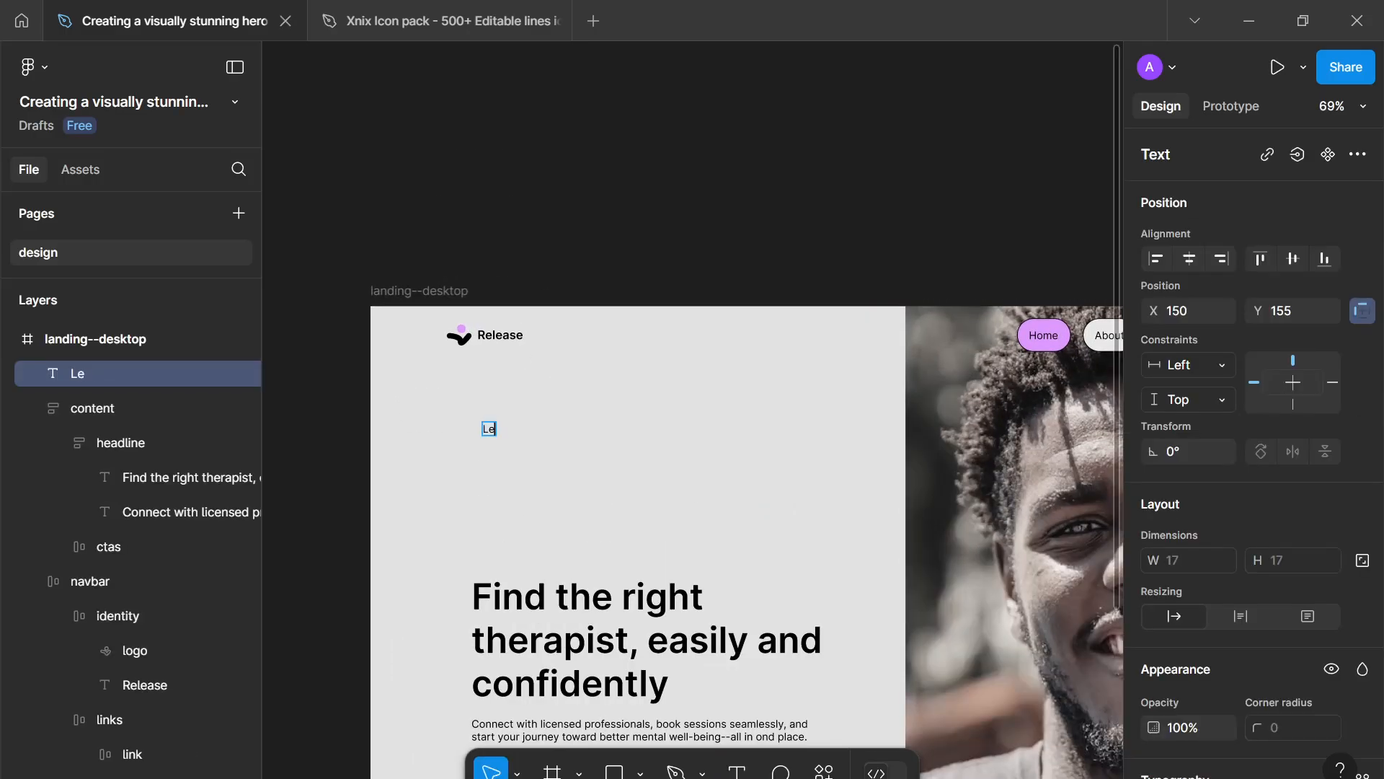
pyautogui.write("t's make 2024 the")
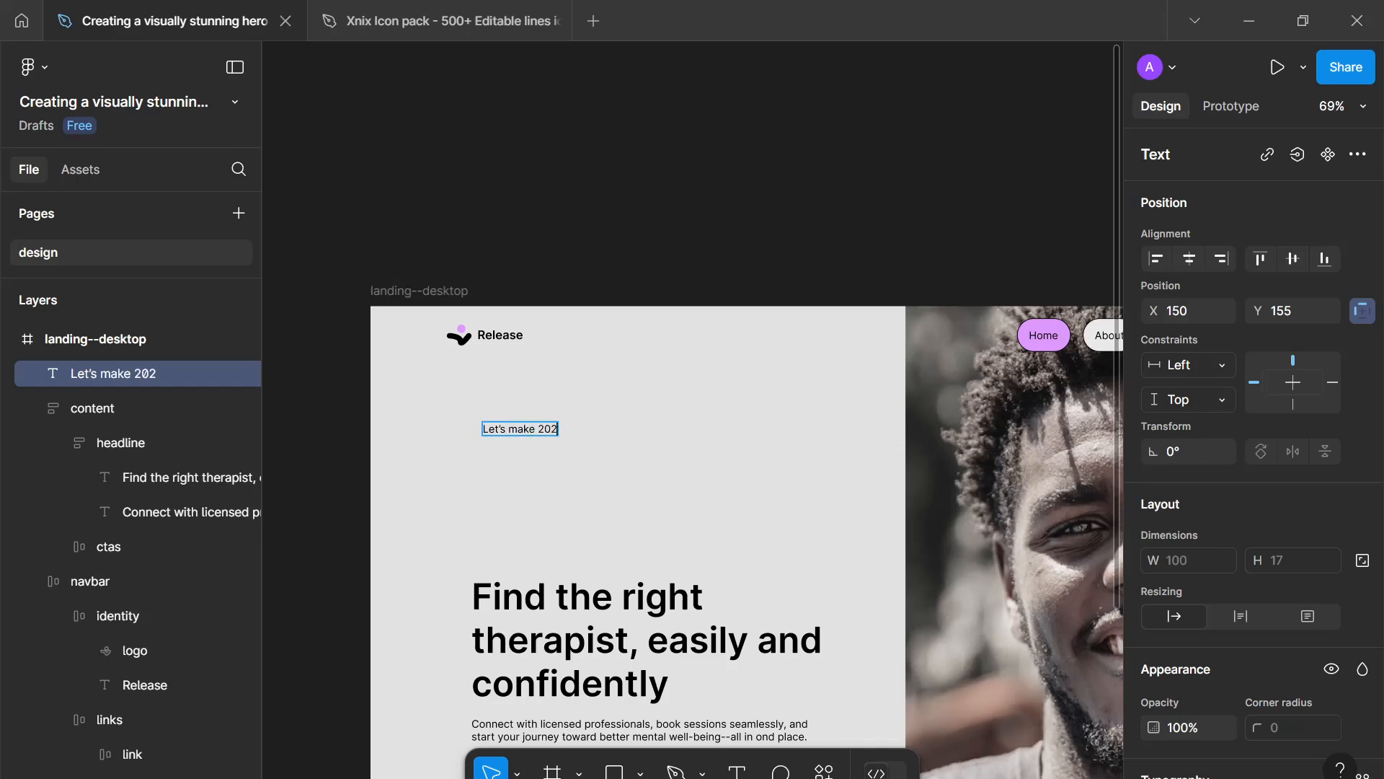
pyautogui.press('BackSpace')
pyautogui.press('BackSpace')
pyautogui.press('BackSpace')
pyautogui.press('BackSpace')
pyautogui.press('BackSpace')
pyautogui.write('5 the best year.')
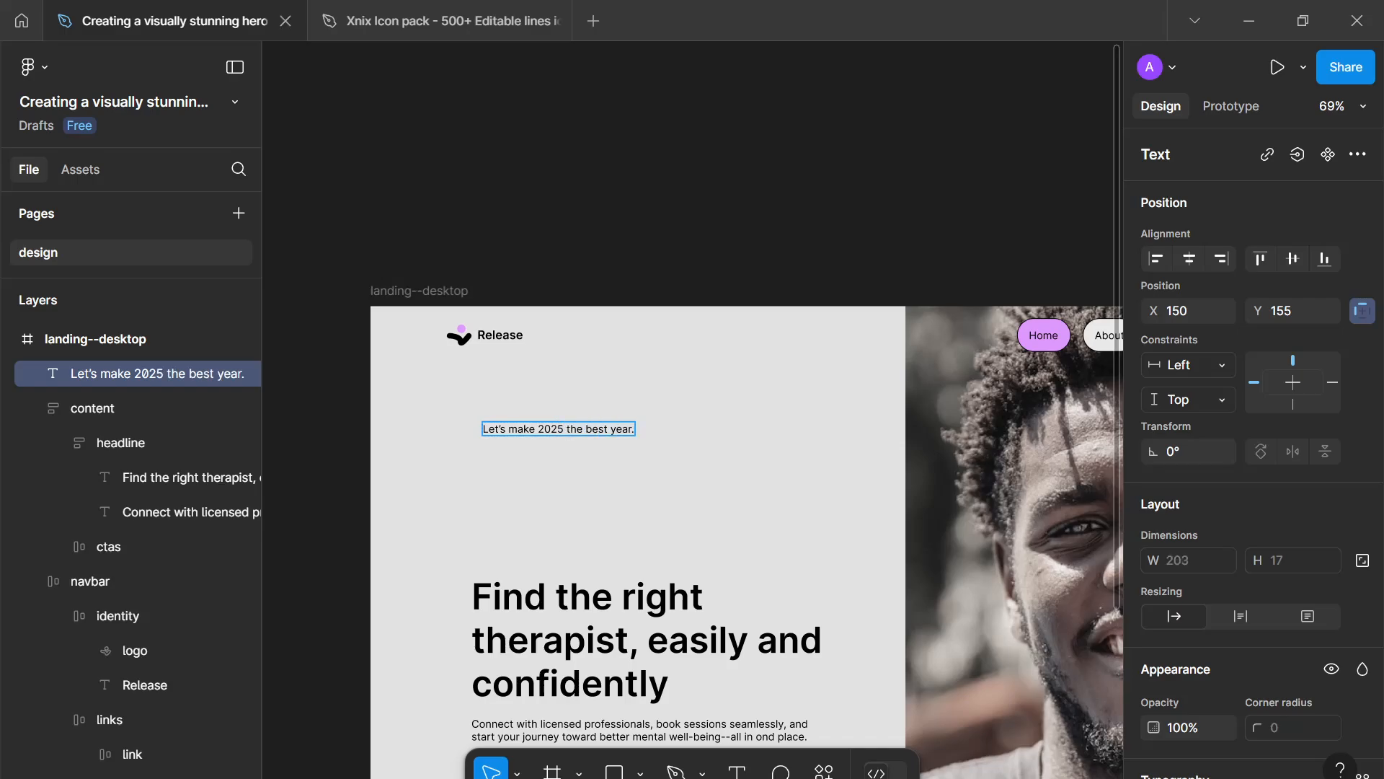
pyautogui.press('Escape')
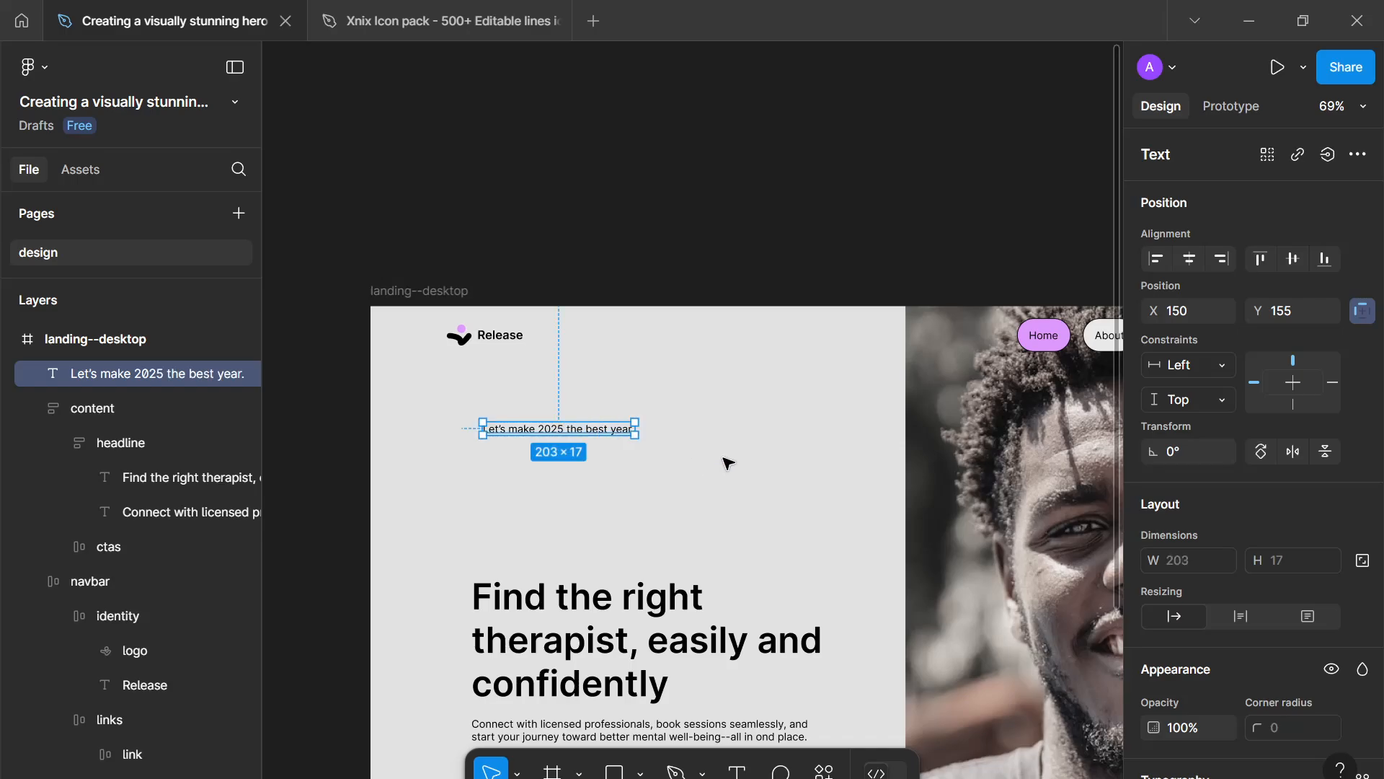
# - Draw a small star just right of the new text line and set it to 16 × 16 with proportions locked
pyautogui.scroll(-3, 1309, 646)
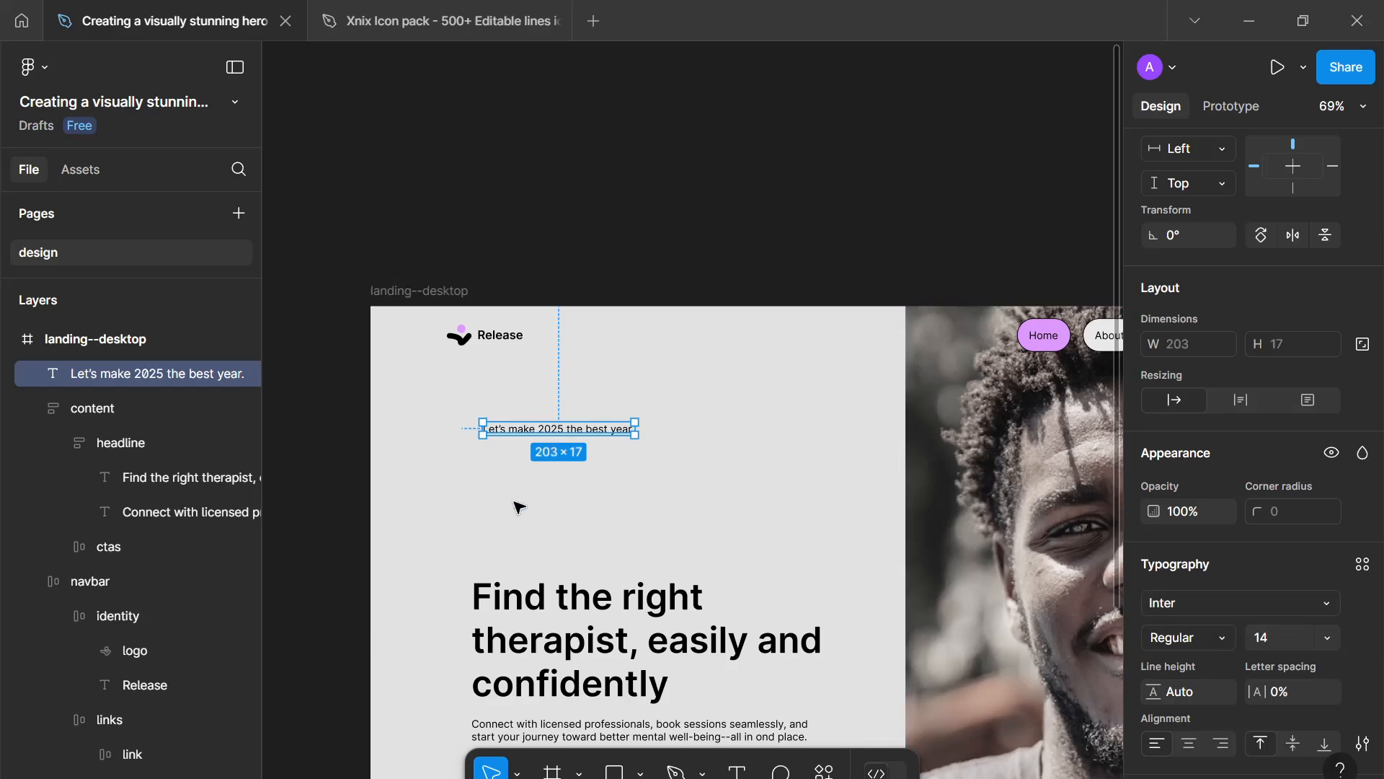
pyautogui.click(641, 772)
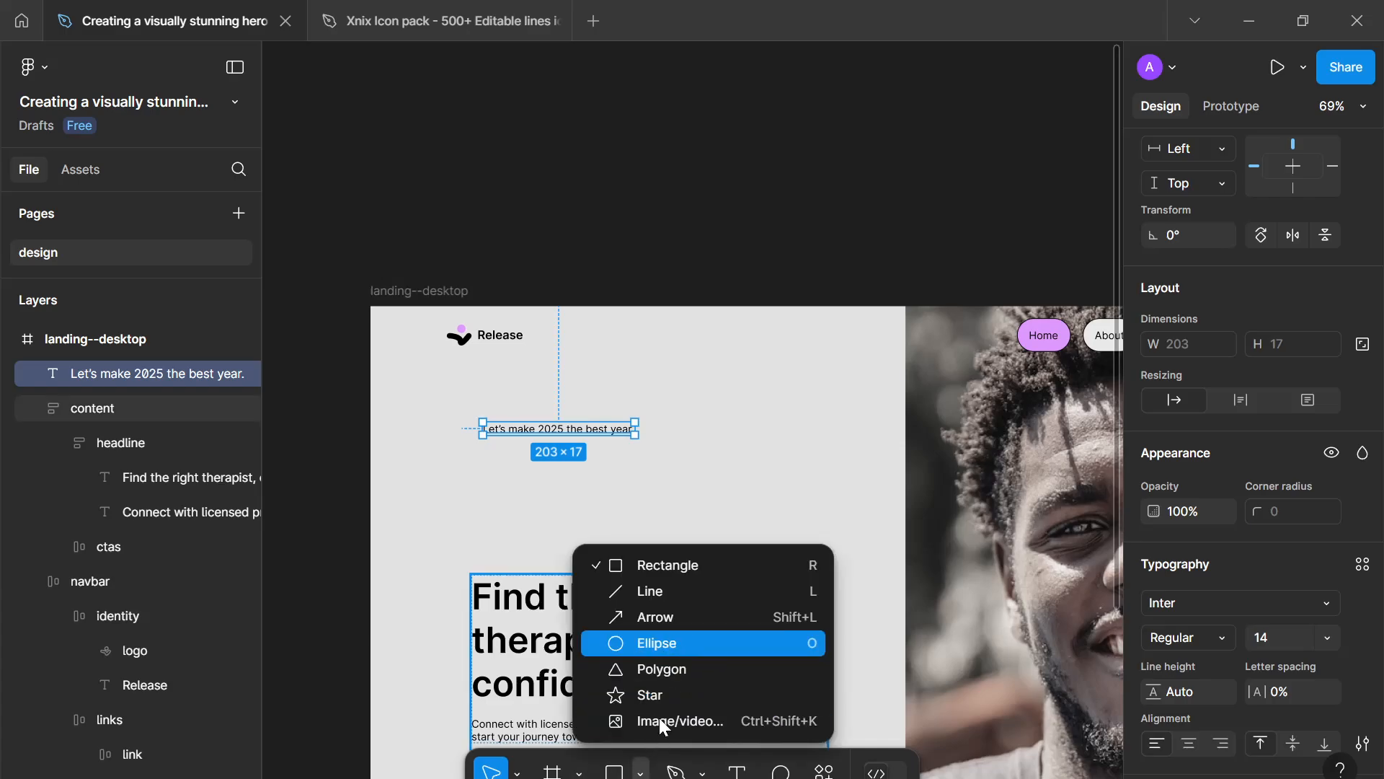
pyautogui.click(705, 696)
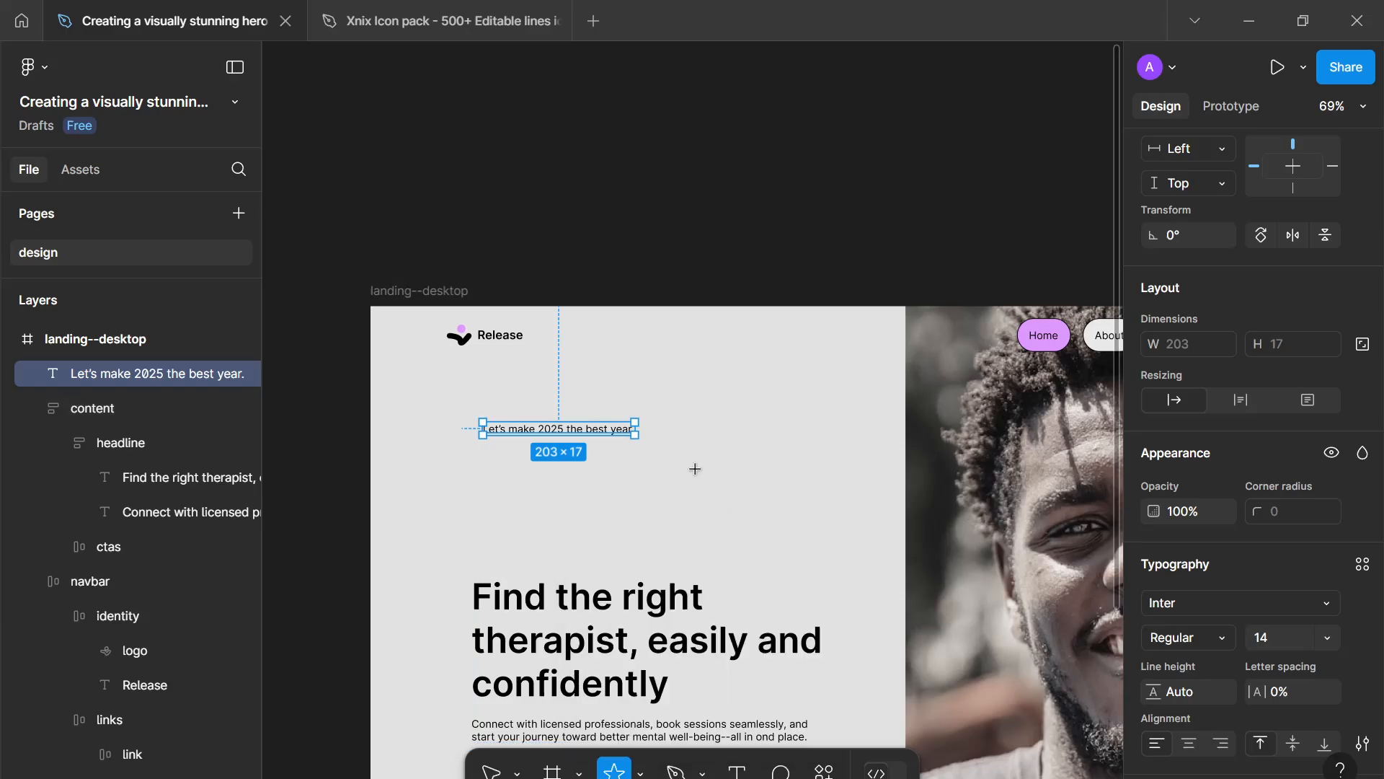
pyautogui.scroll(5, 685, 461)
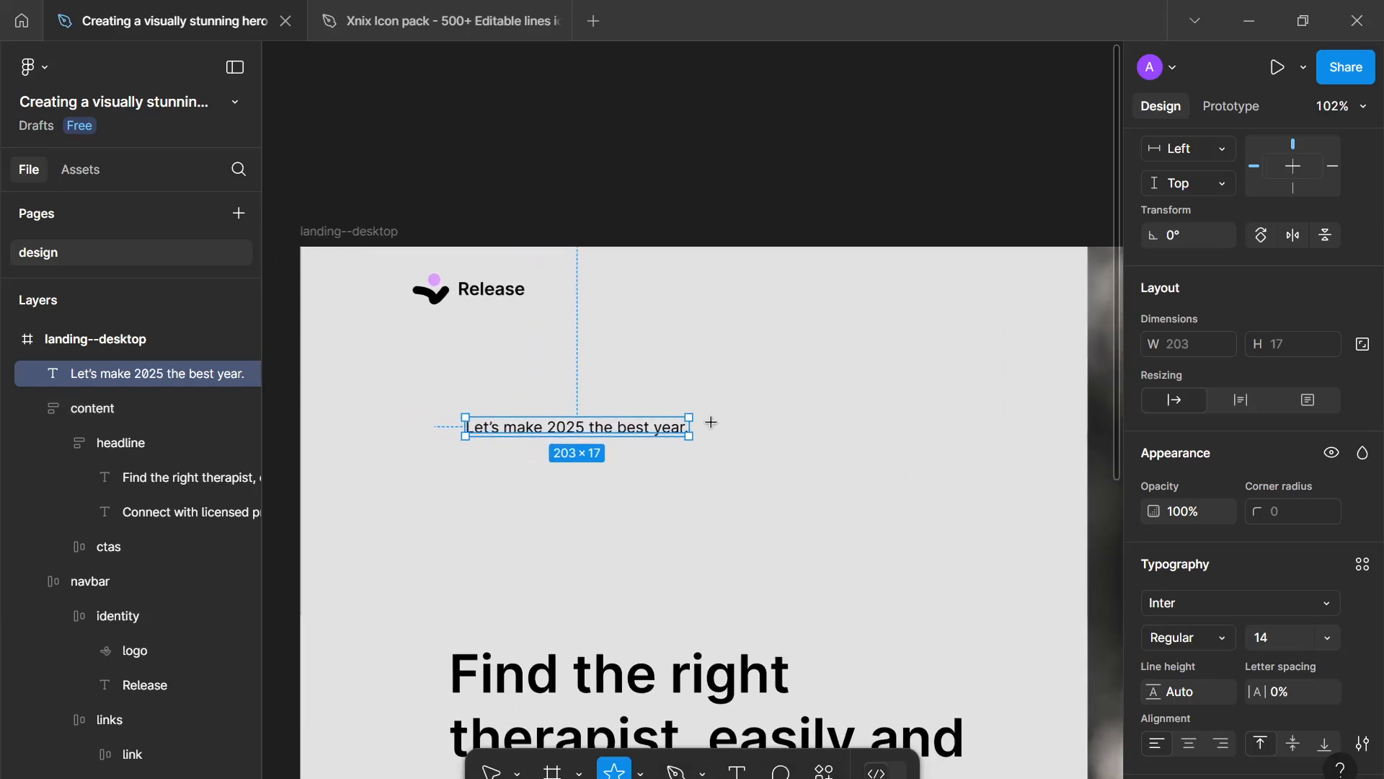
pyautogui.moveTo(711, 421); pyautogui.dragTo(734, 427)
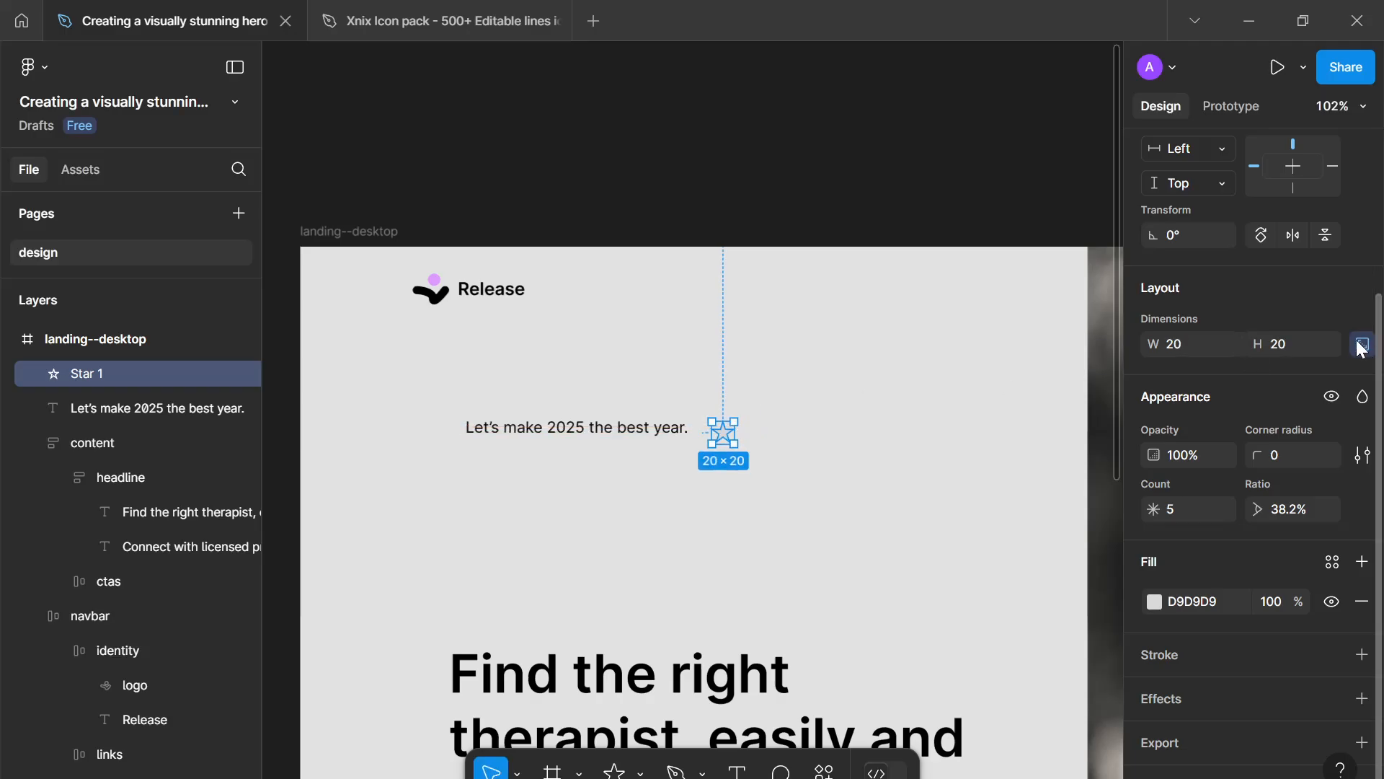
pyautogui.click(1361, 344)
pyautogui.click(1270, 343)
pyautogui.write('16')
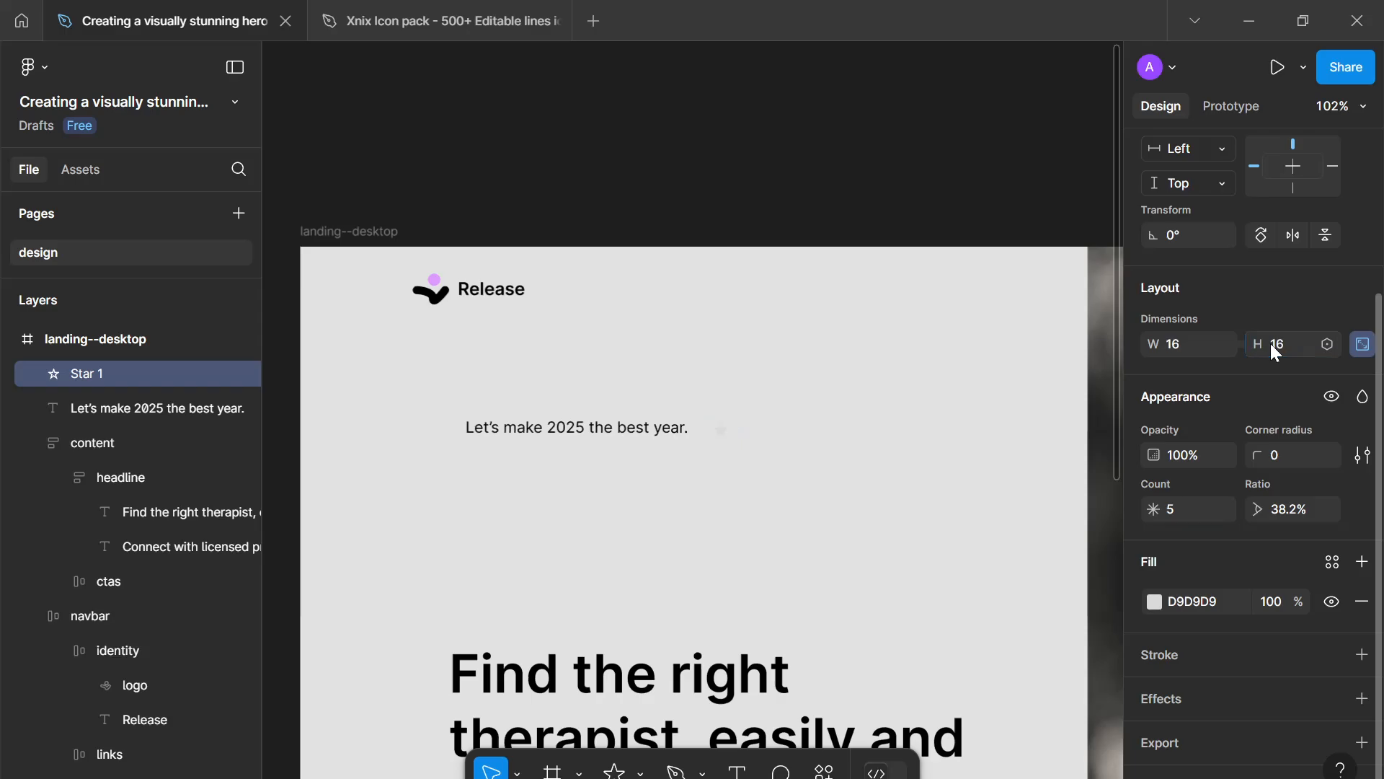
pyautogui.press('Return')
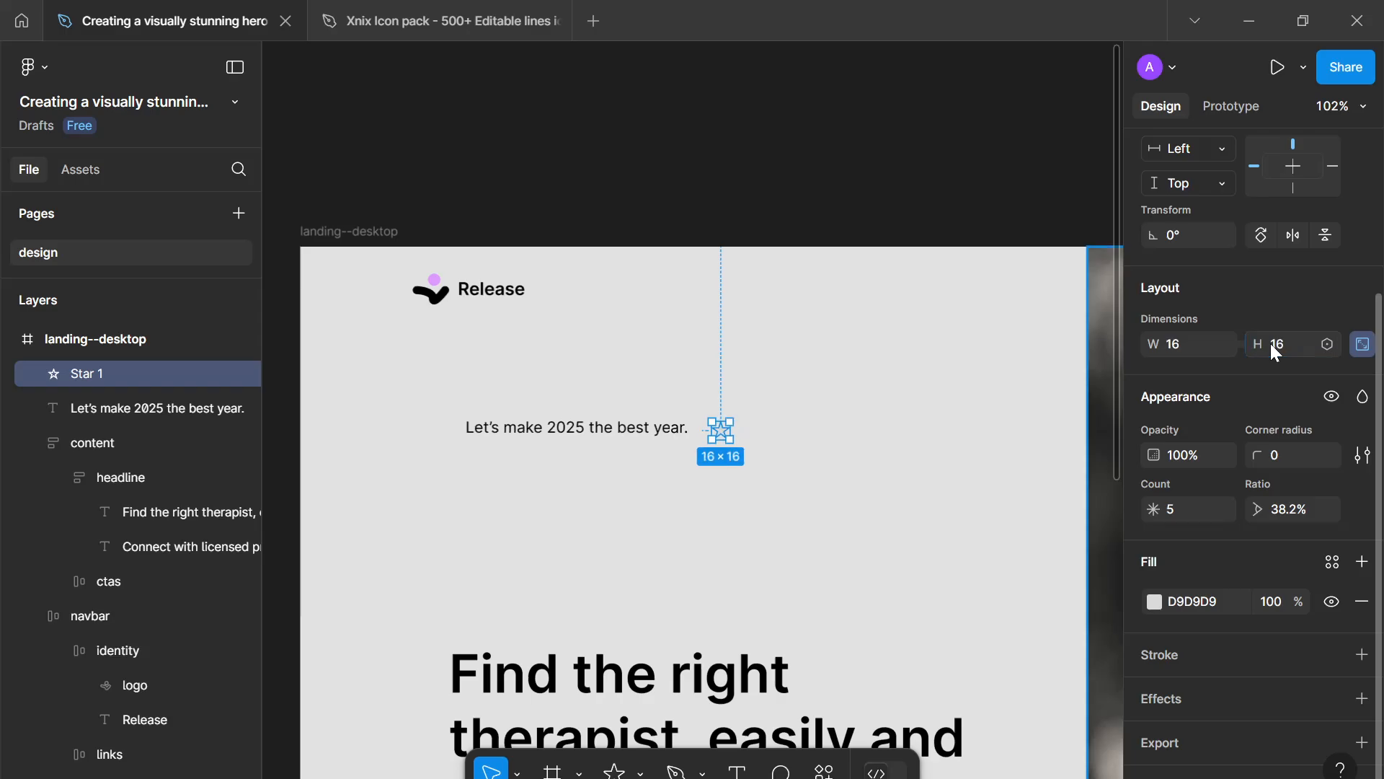
# - Set the star's corner radius to 0.5
pyautogui.click(1282, 453)
pyautogui.press('Up')
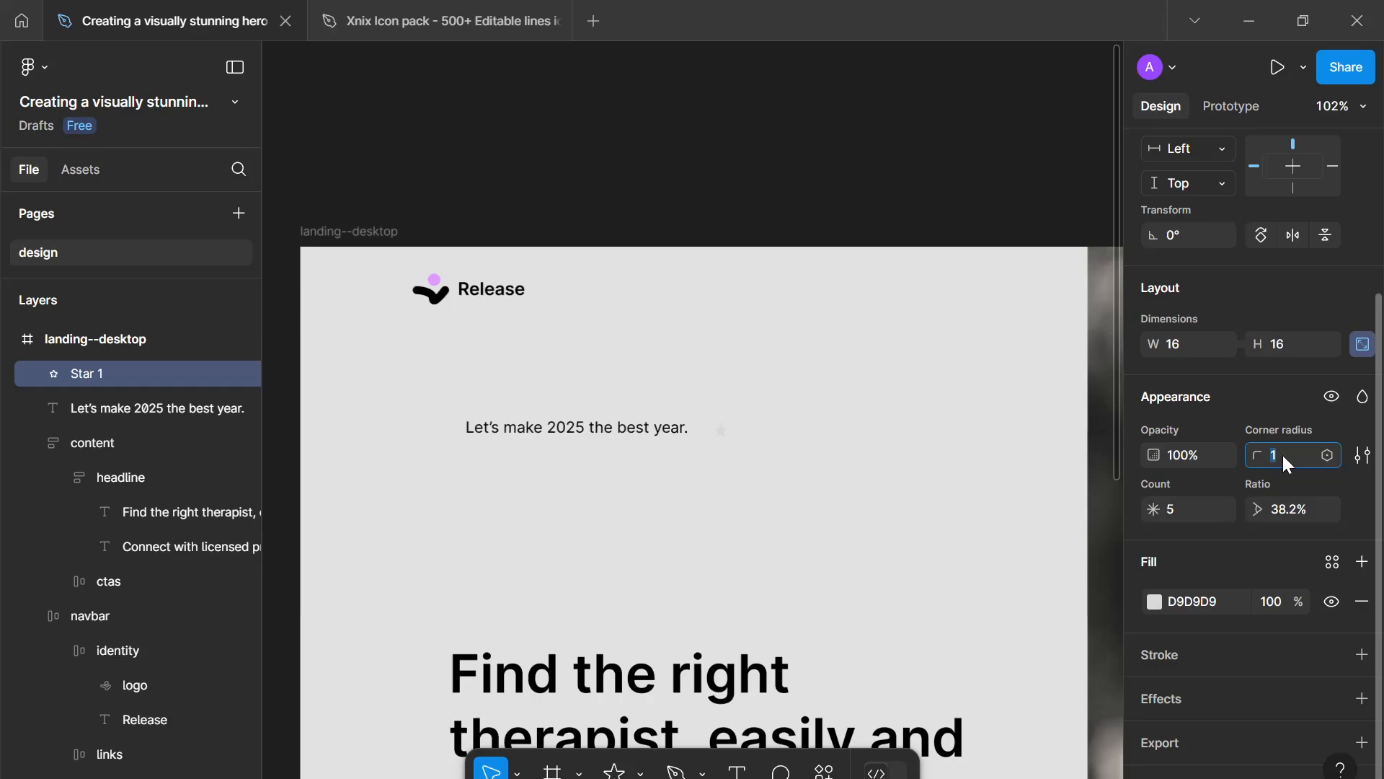
pyautogui.write('0')
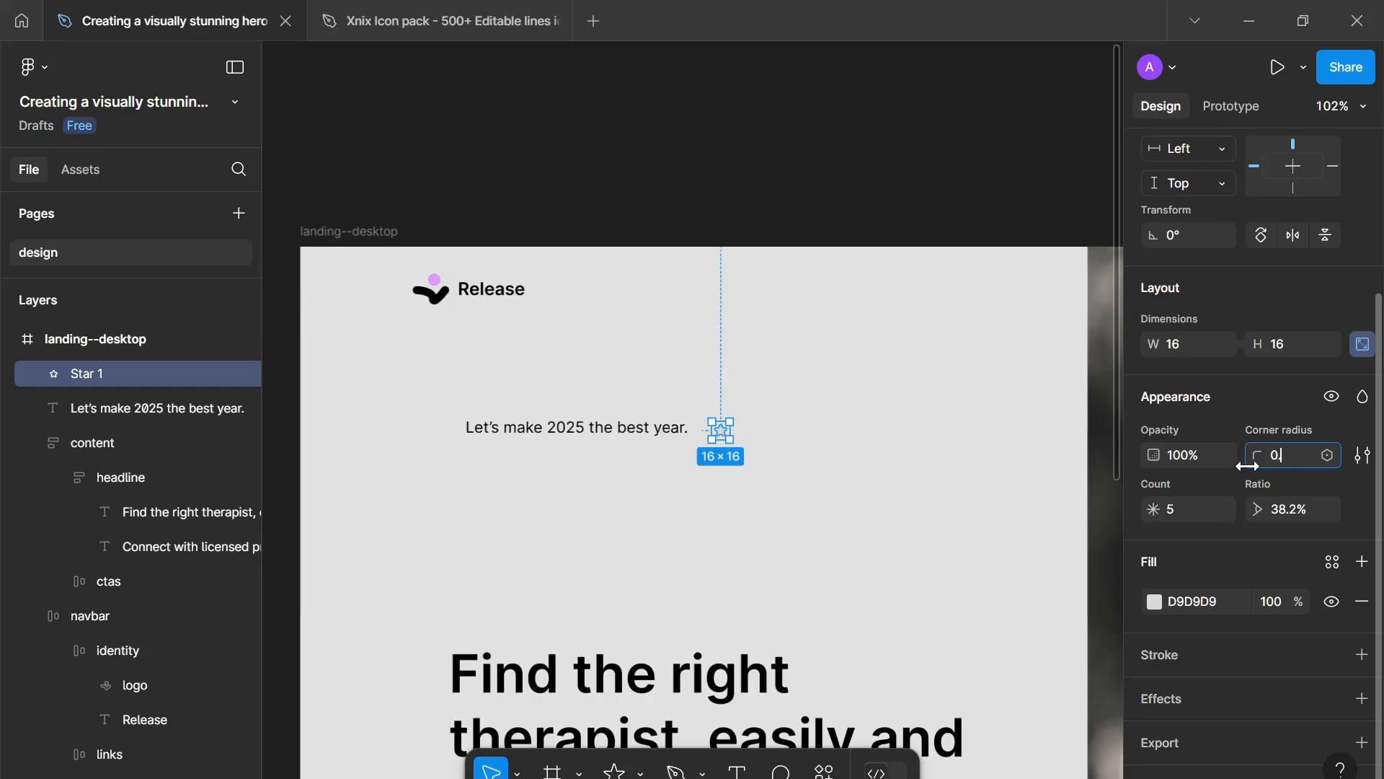
pyautogui.write('.5')
pyautogui.press('Return')
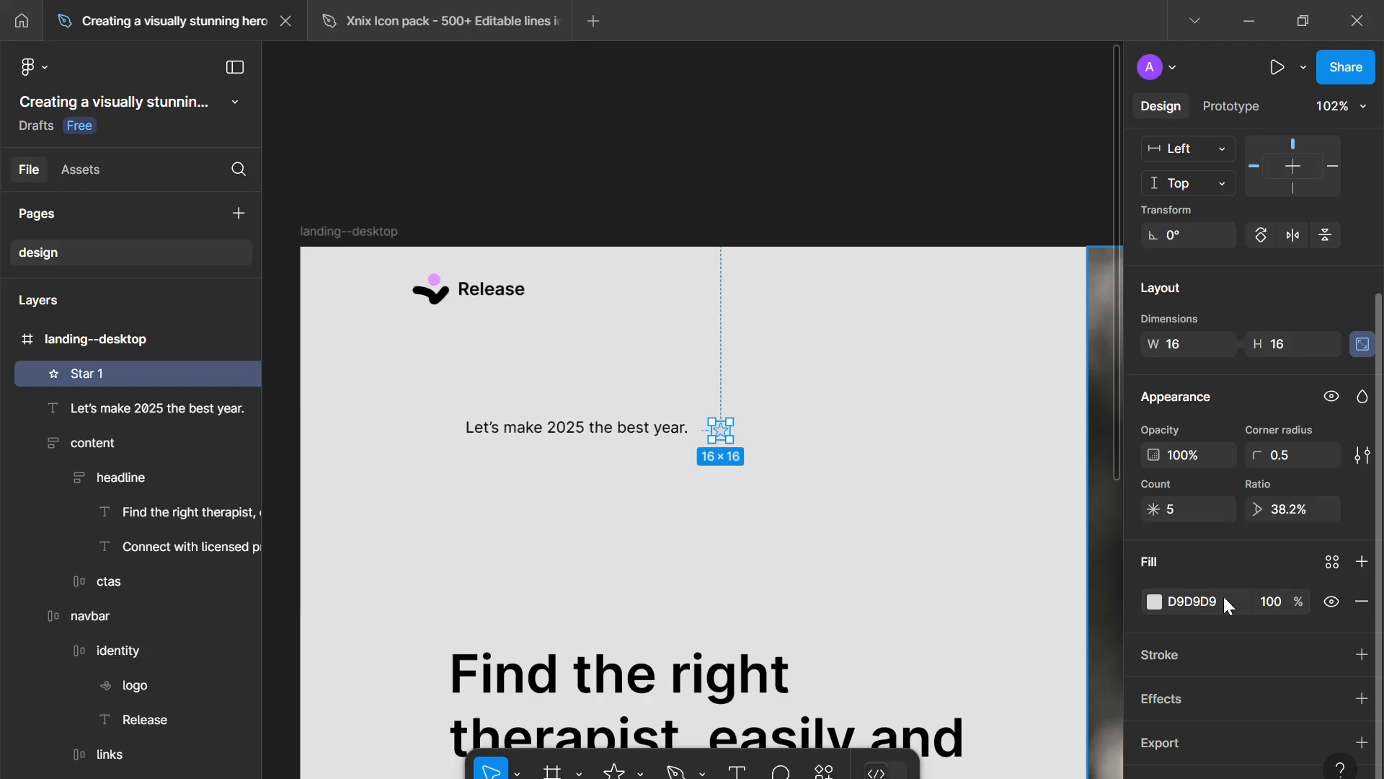
# - Fill the star with a linear gradient running from DF9AFF to 5218FF
pyautogui.click(1332, 562)
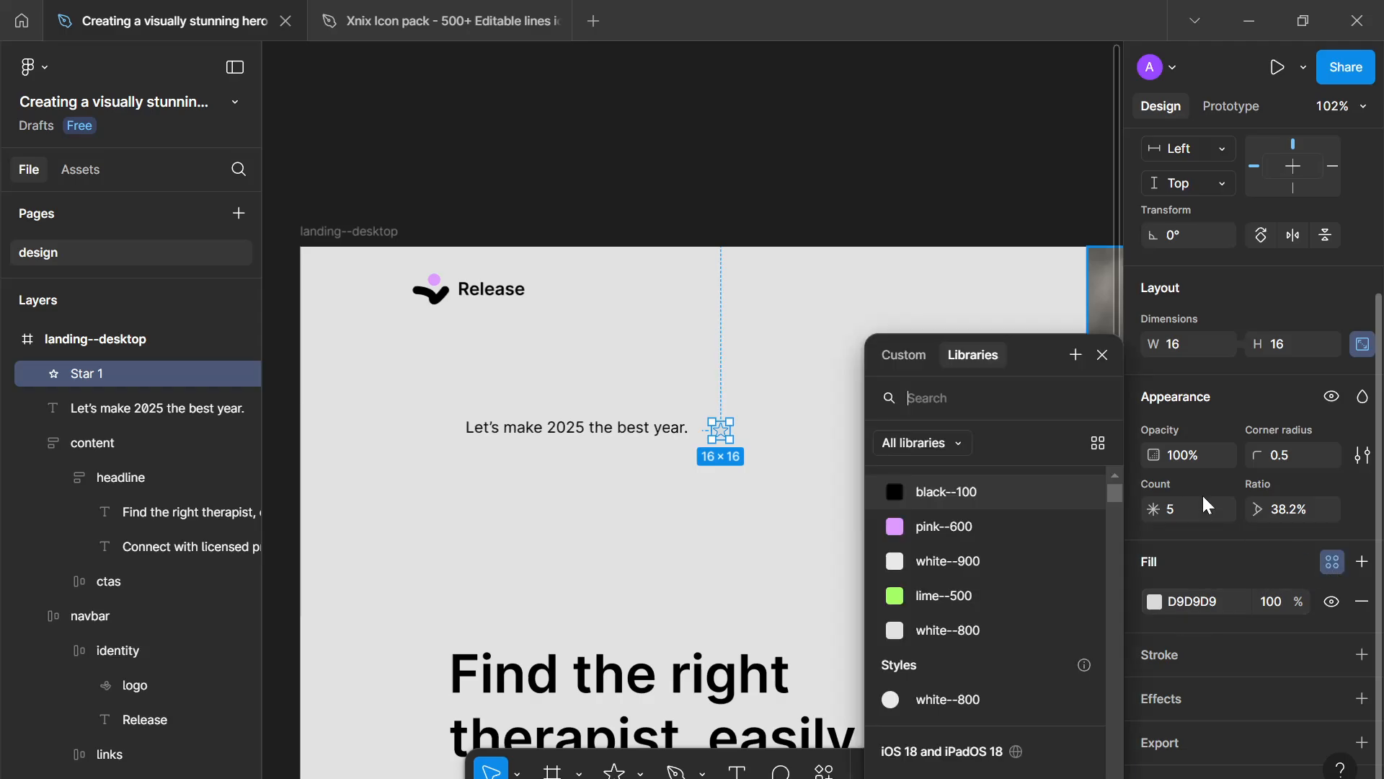
pyautogui.click(1102, 355)
pyautogui.click(1154, 601)
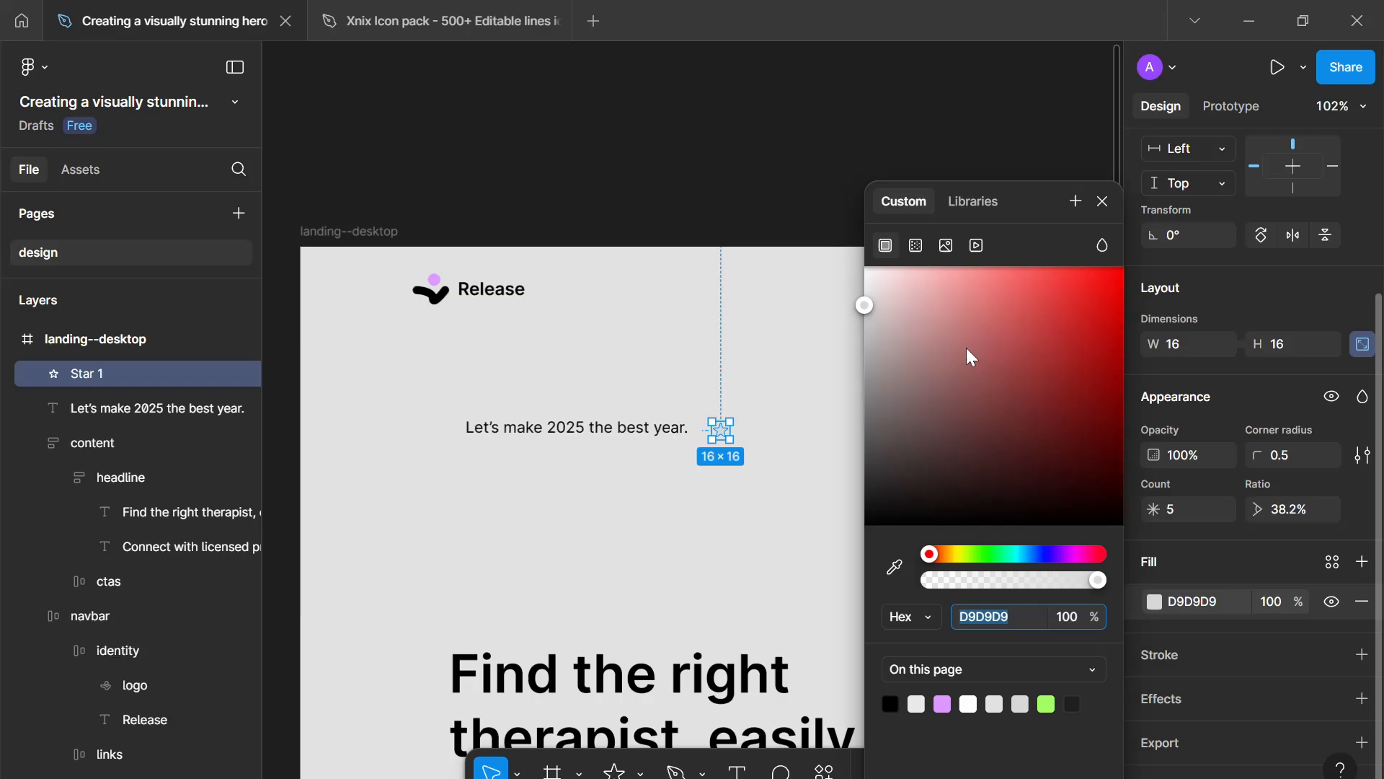
pyautogui.click(917, 246)
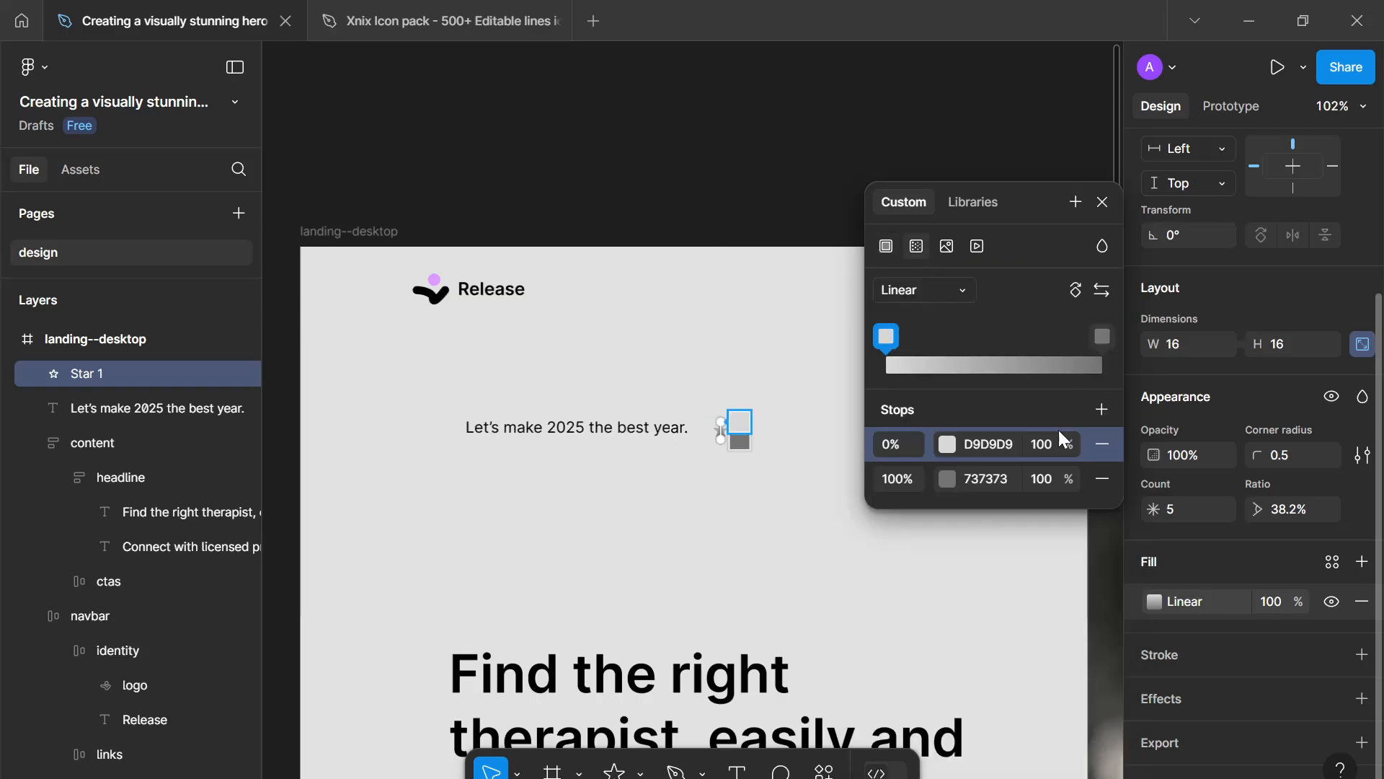
pyautogui.click(944, 447)
pyautogui.moveTo(794, 268); pyautogui.dragTo(1274, 254)
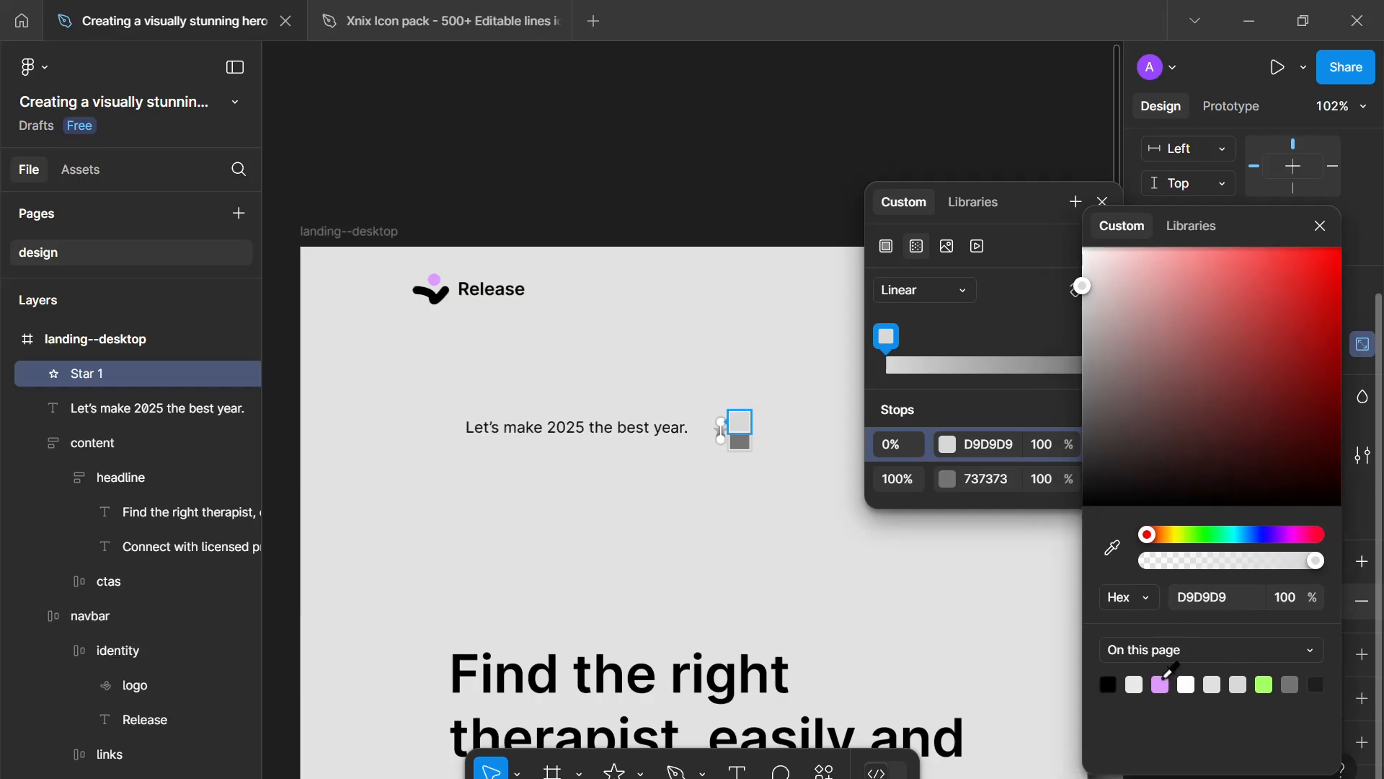
pyautogui.click(1161, 681)
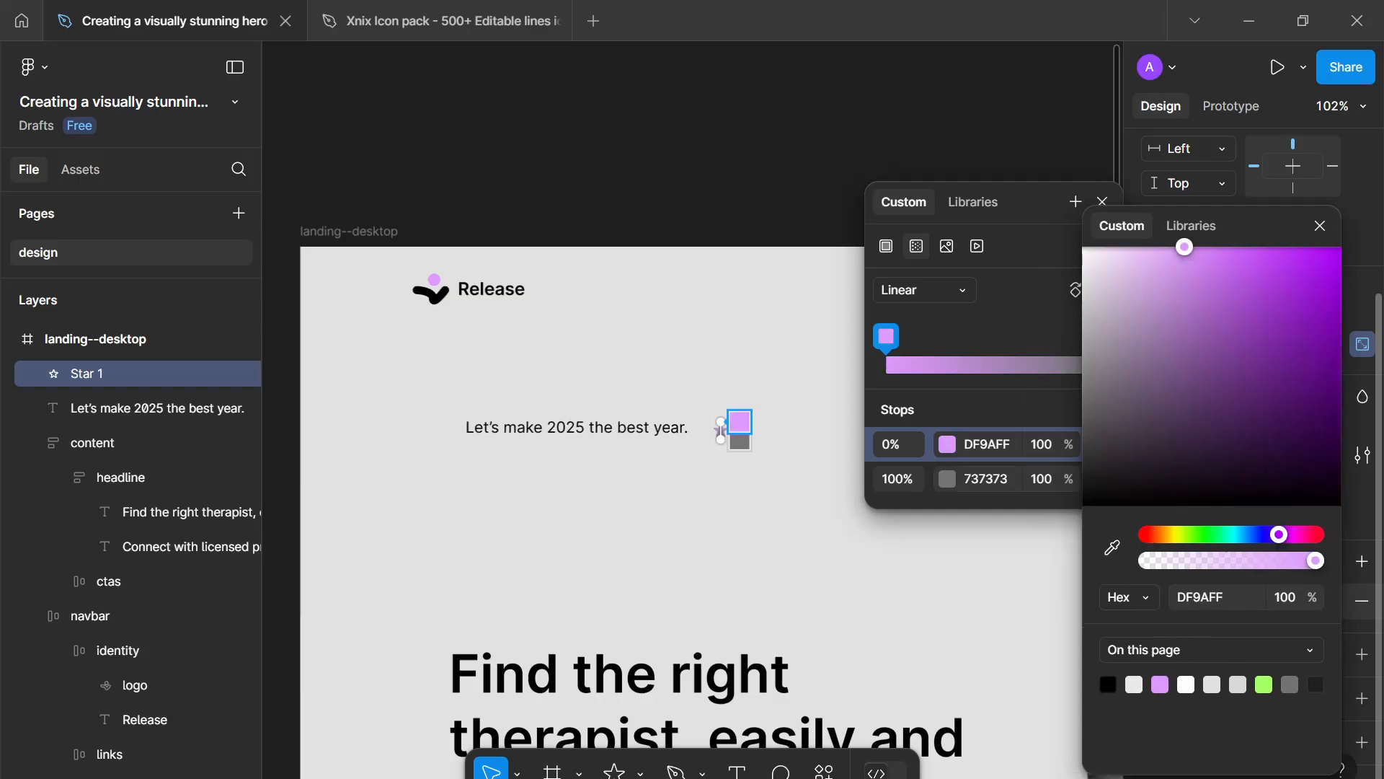
pyautogui.click(945, 479)
pyautogui.click(779, 554)
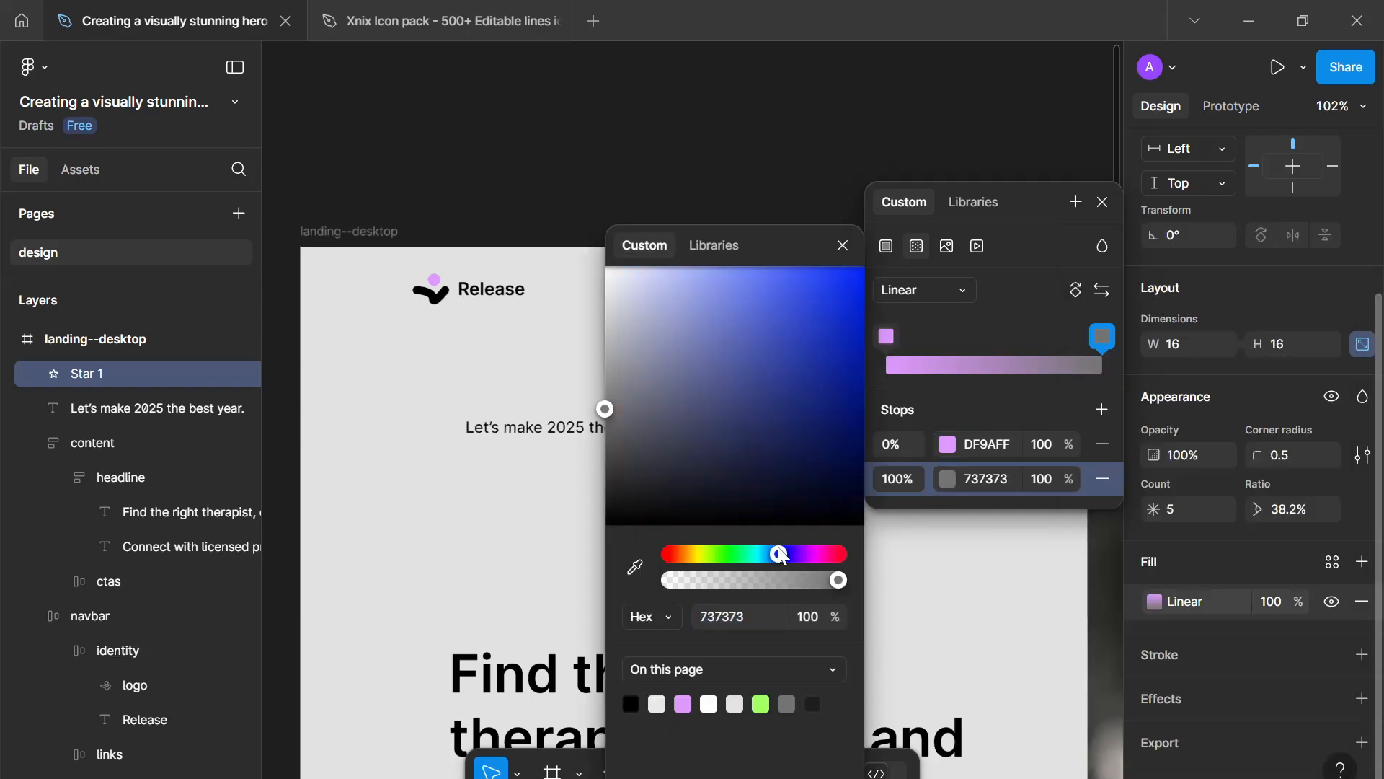
pyautogui.click(683, 703)
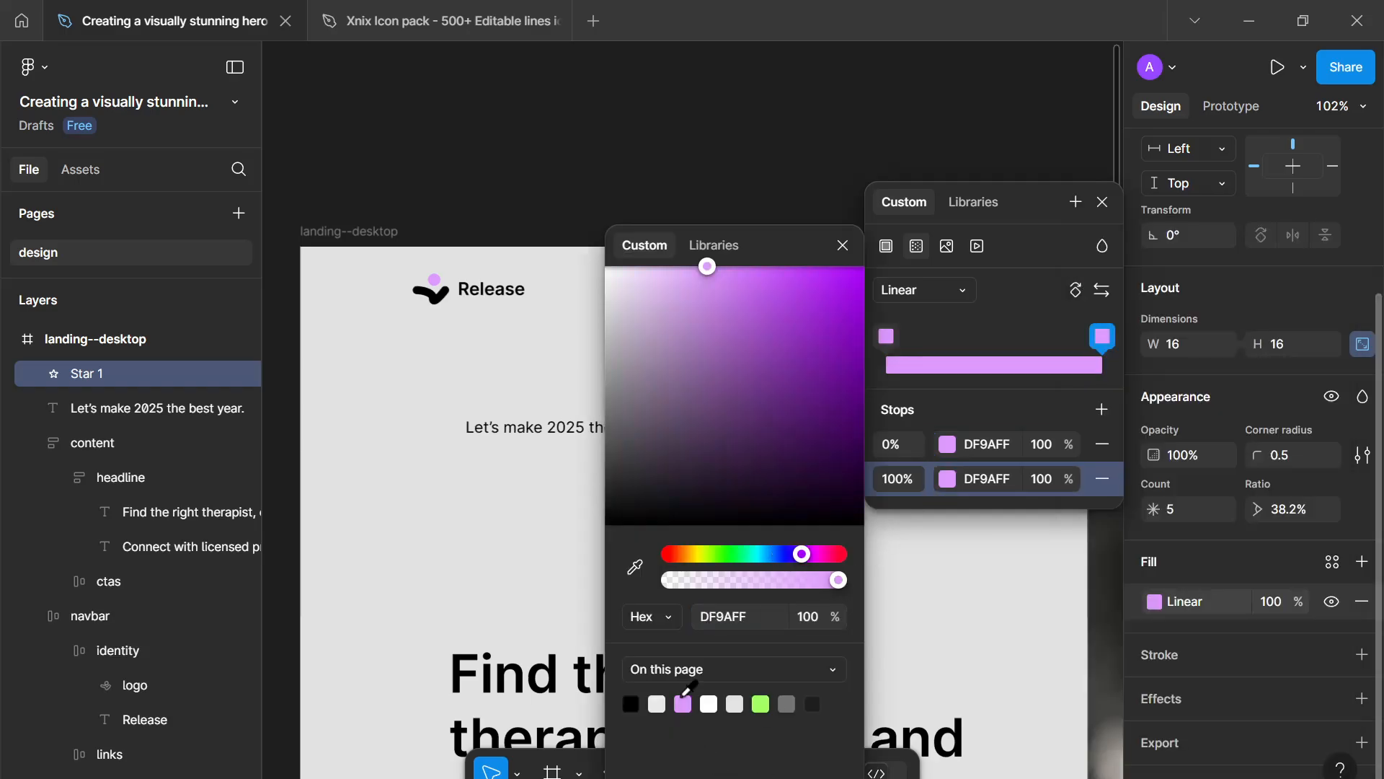
pyautogui.click(790, 561)
pyautogui.moveTo(828, 322); pyautogui.dragTo(859, 267)
pyautogui.click(843, 245)
# - Set the star's point count to 8
pyautogui.scroll(5, 761, 495)
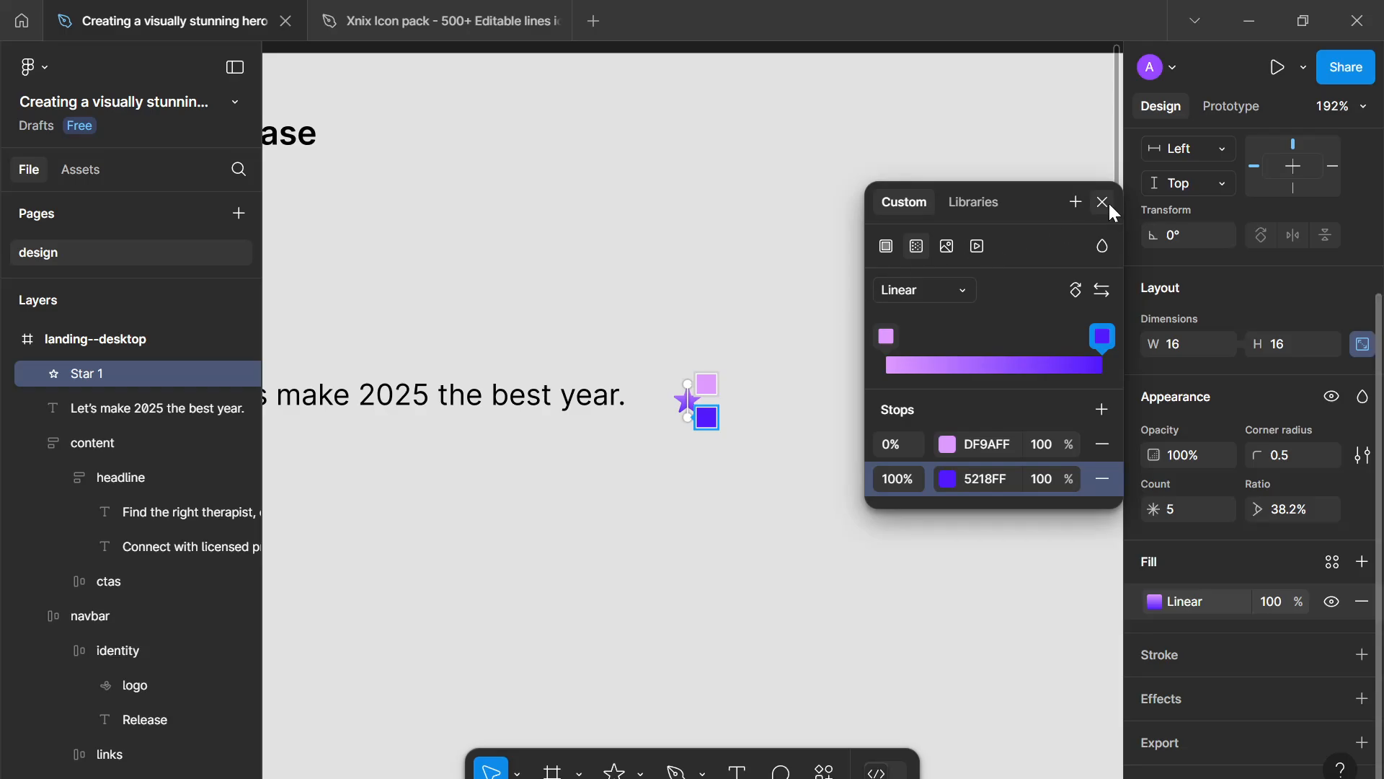
pyautogui.click(1104, 202)
pyautogui.press('Up')
pyautogui.press('Up')
pyautogui.press('Up')
pyautogui.press('Up')
pyautogui.press('Up')
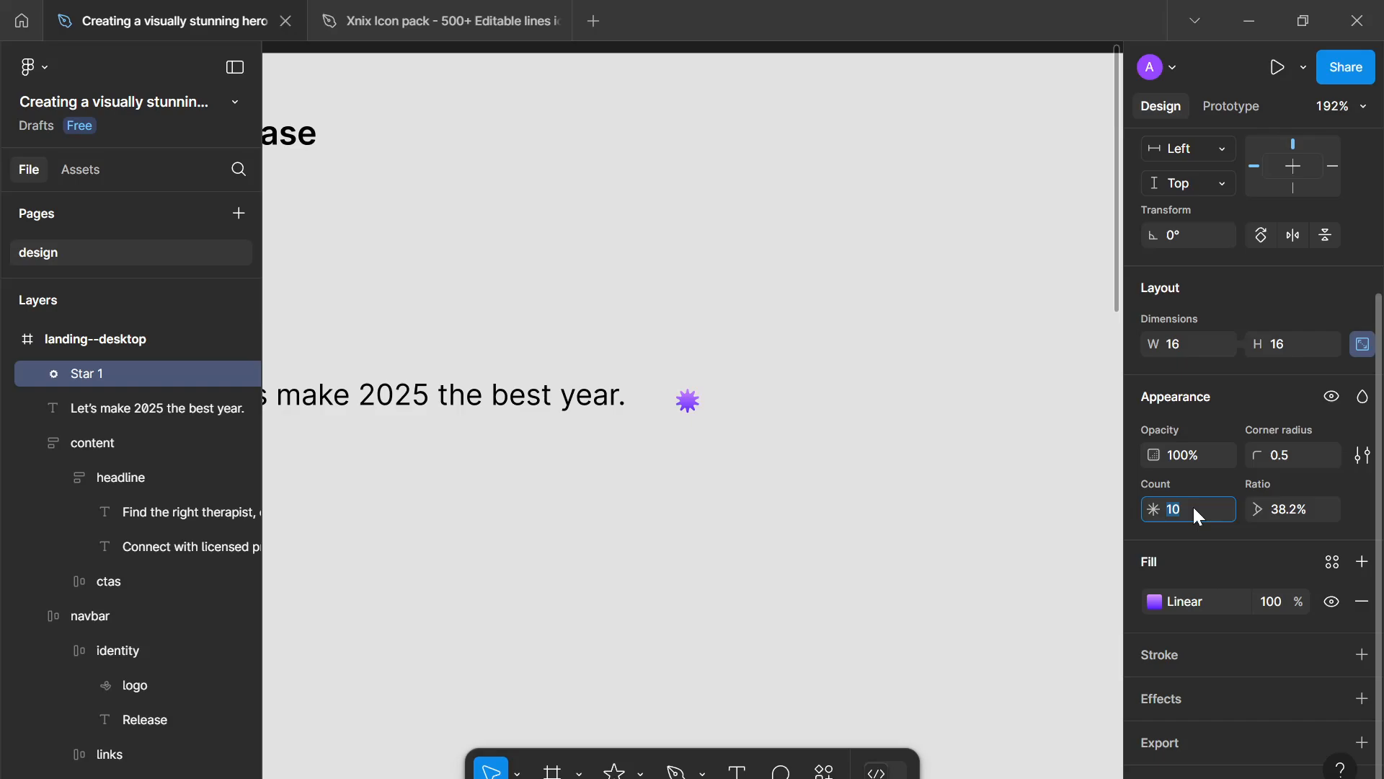
pyautogui.press('Up')
pyautogui.press('Up')
pyautogui.press('Down')
pyautogui.press('Down')
pyautogui.press('Down')
pyautogui.press('Down')
# - Enlarge the star to 18 × 18
pyautogui.click(1270, 345)
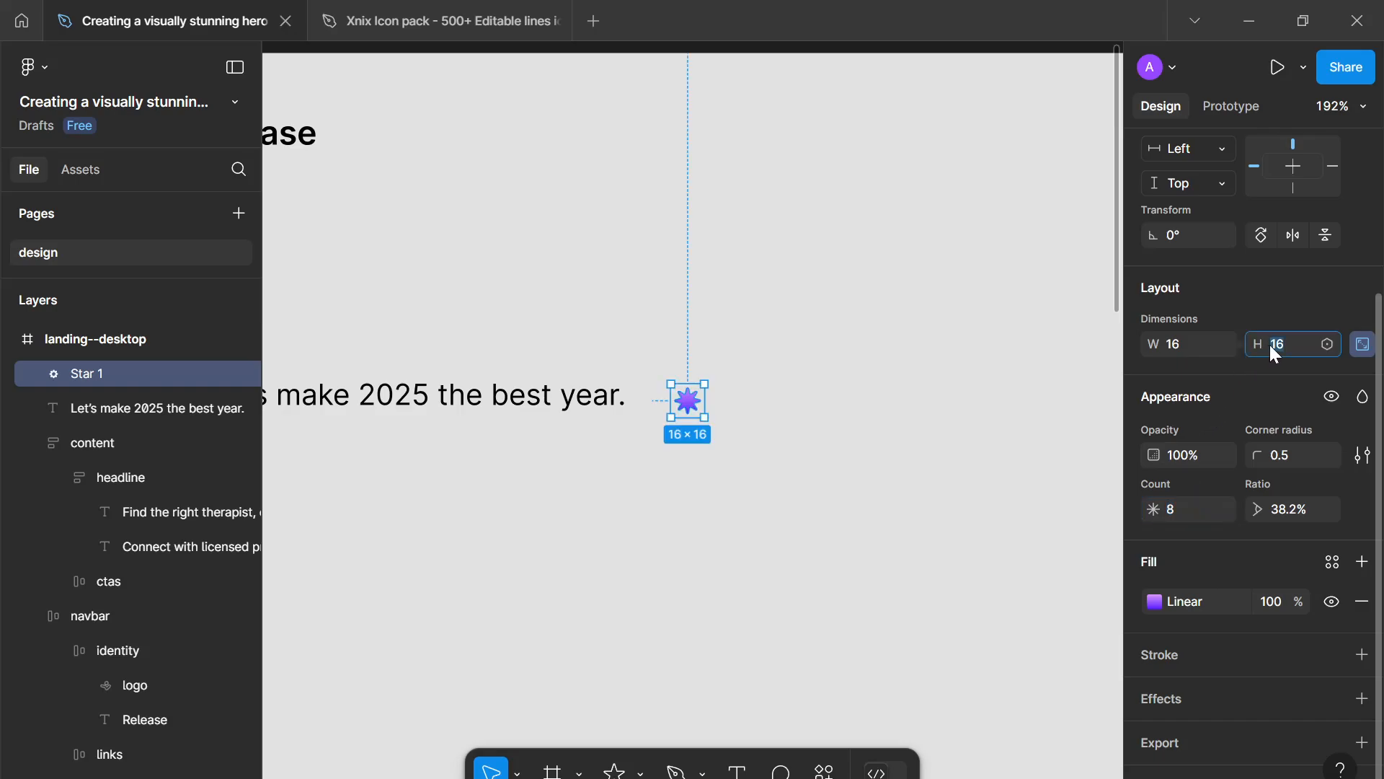
pyautogui.press('Up')
pyautogui.press('Up')
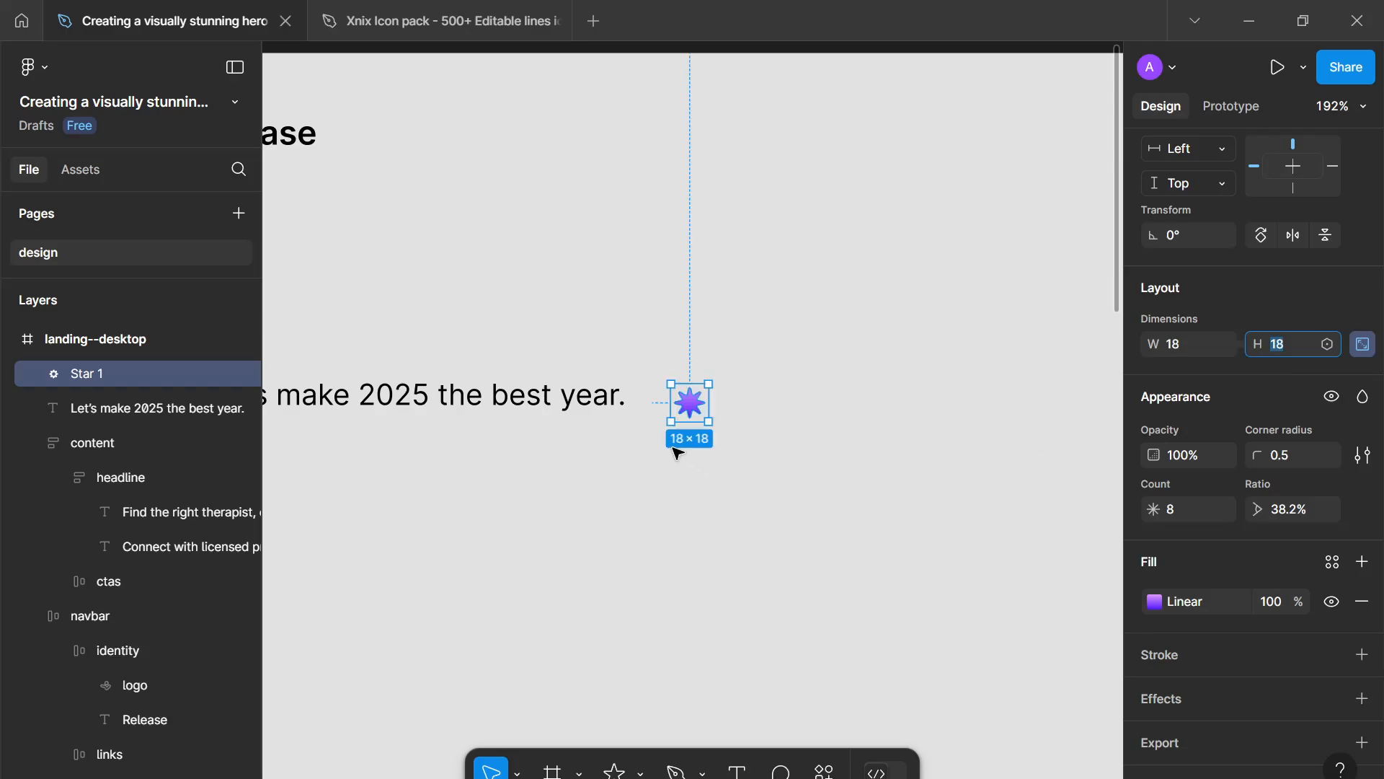
# - Flatten the star into a vector path
pyautogui.click(686, 404)
pyautogui.rightClick(688, 405)
pyautogui.click(715, 400)
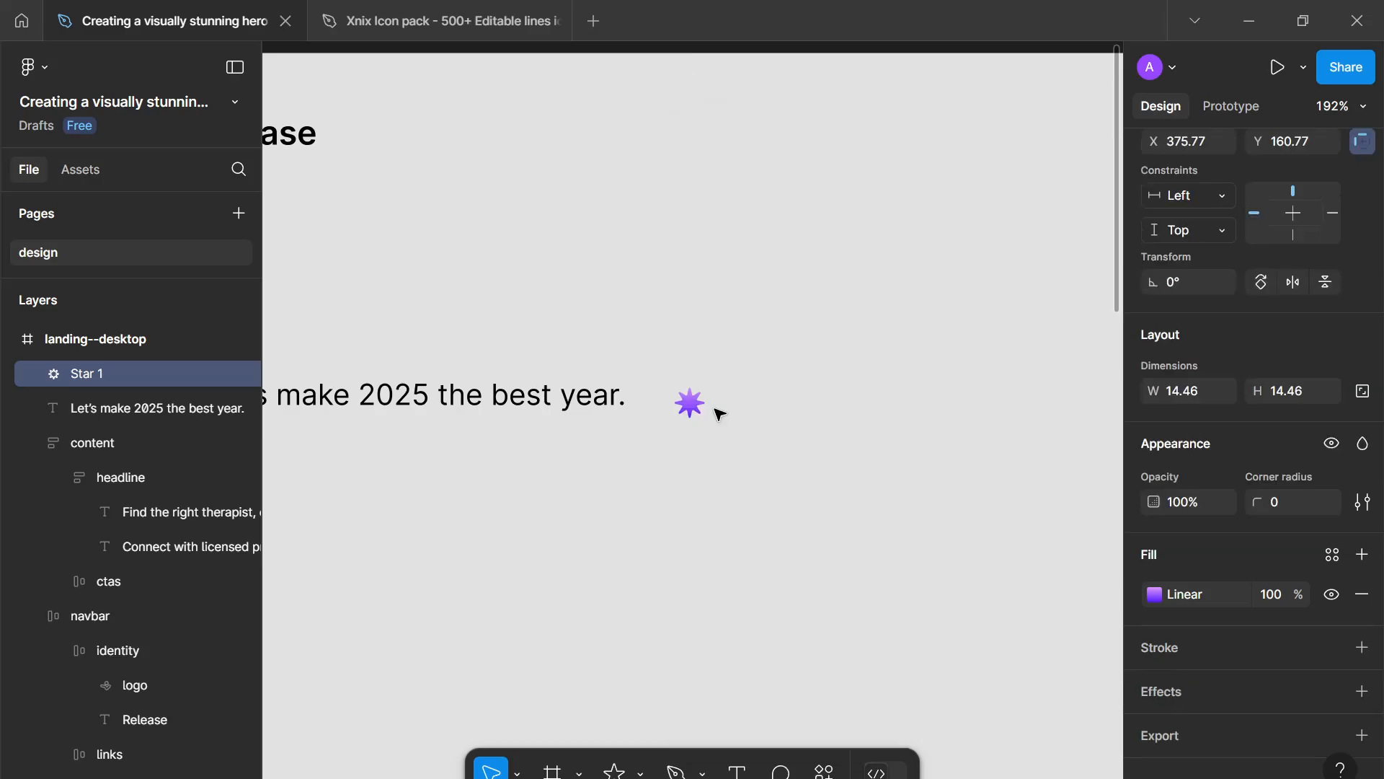
# - Rename the star layer to accent
pyautogui.doubleClick(99, 374)
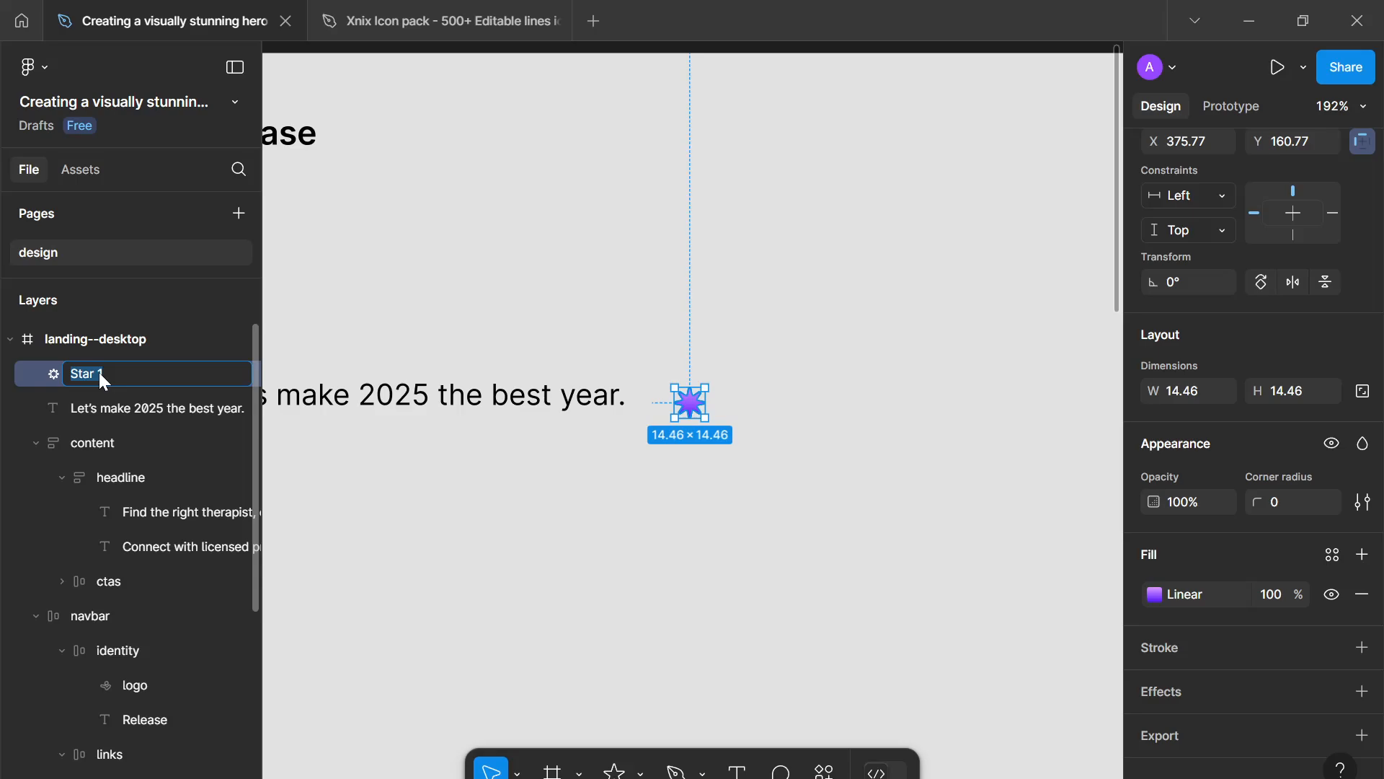
pyautogui.write('accent')
pyautogui.press('Return')
# - Position the accent star before the text line and duplicate it so a copy sits after the text
pyautogui.click(377, 482)
pyautogui.scroll(-1, 376, 482)
pyautogui.moveTo(377, 482); pyautogui.dragTo(696, 517)
pyautogui.moveTo(977, 461); pyautogui.dragTo(532, 446)
pyautogui.hotkey('ctrl', 'd')
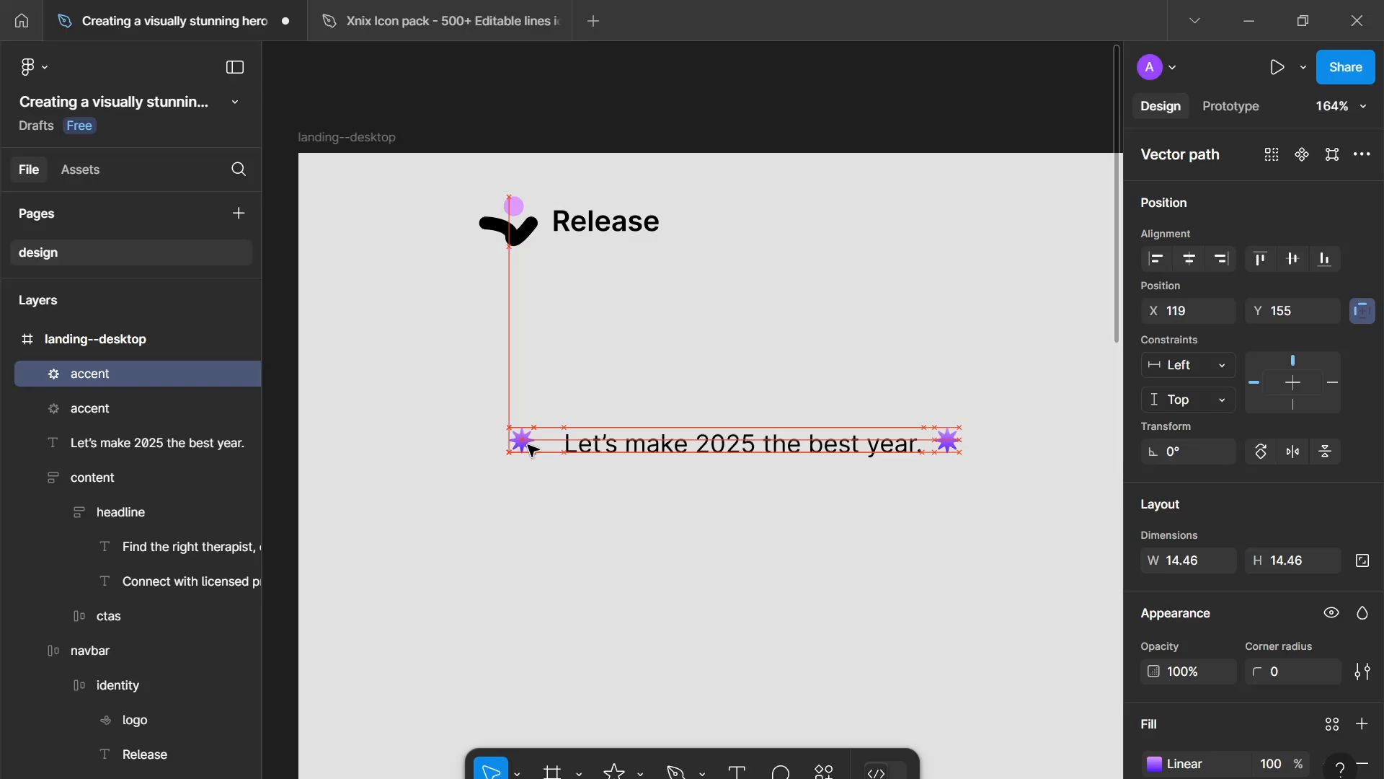
# - Wrap the text line and both accent stars in a horizontal auto layout with an 8 px gap
pyautogui.moveTo(1010, 564); pyautogui.dragTo(370, 396)
pyautogui.hotkey('shift', 'a')
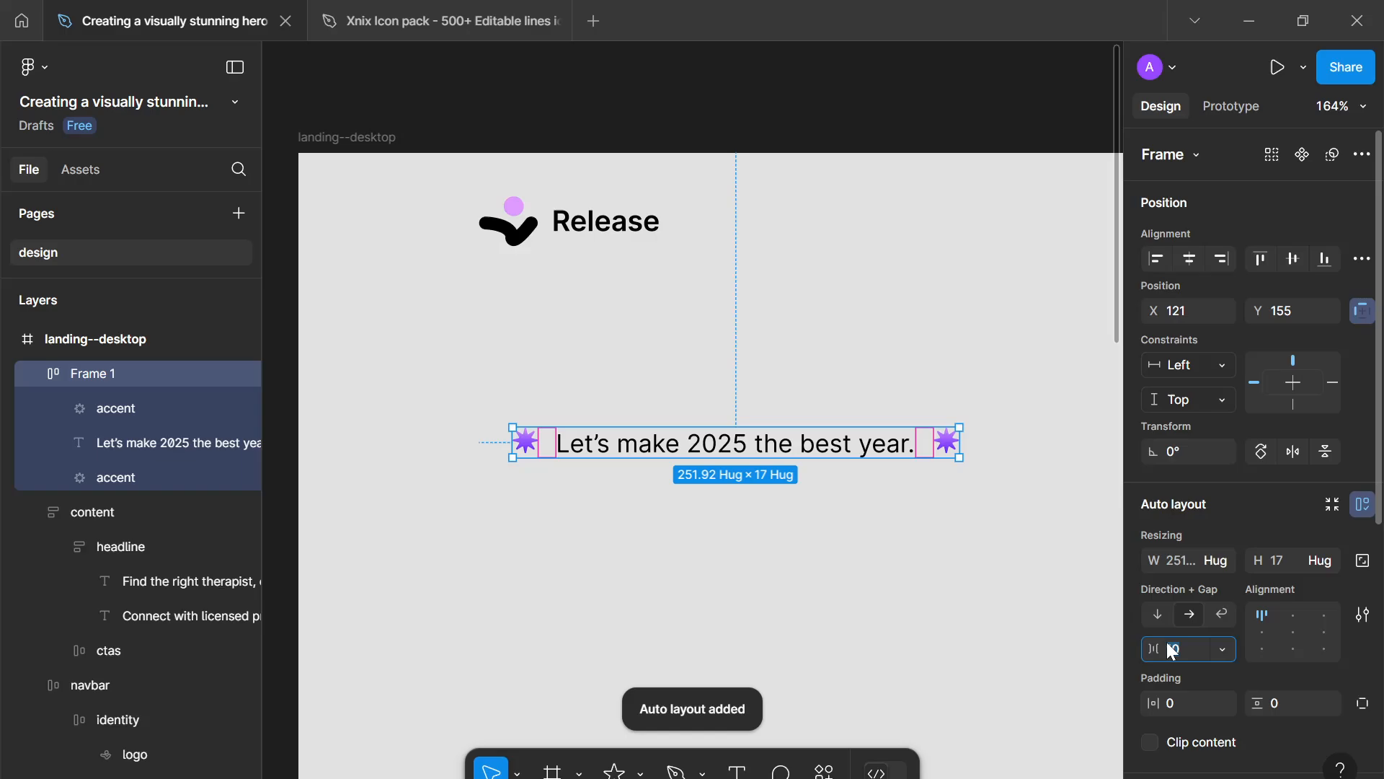
pyautogui.write('8')
pyautogui.press('Return')
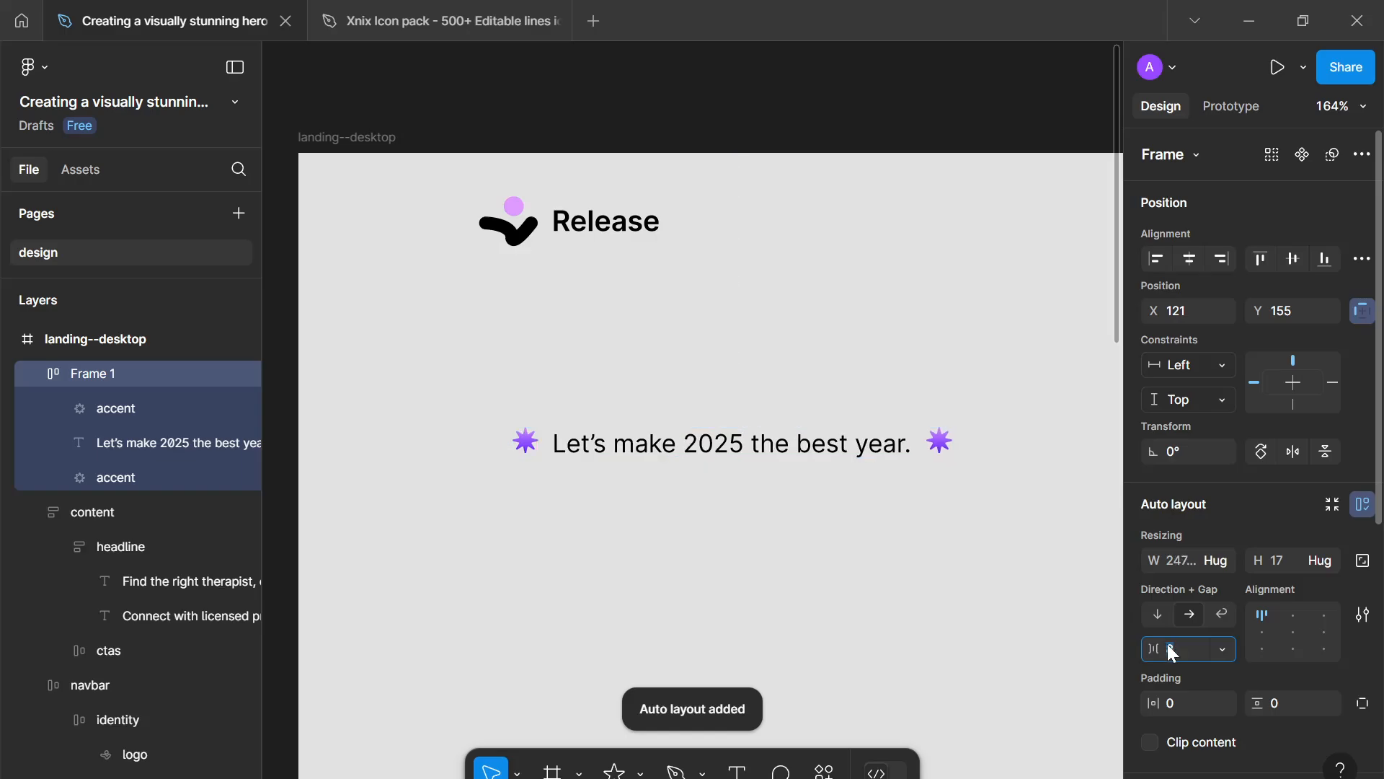
# - Center the banner items vertically and rename the auto layout frame to banner
pyautogui.click(1261, 632)
pyautogui.doubleClick(93, 371)
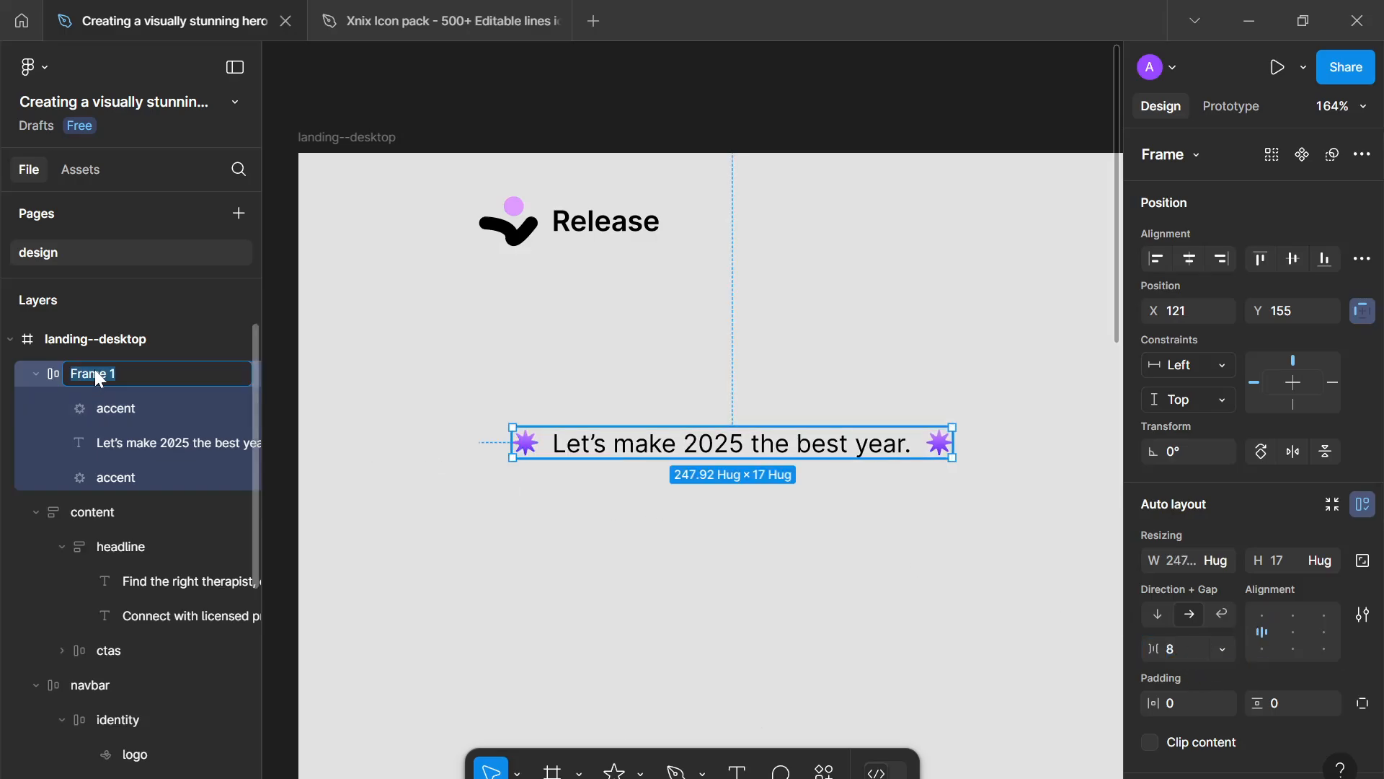
pyautogui.write('banner')
pyautogui.press('Return')
# - Set the banner's corner radius to 999 and its horizontal and vertical padding to 16
pyautogui.scroll(-3, 1273, 741)
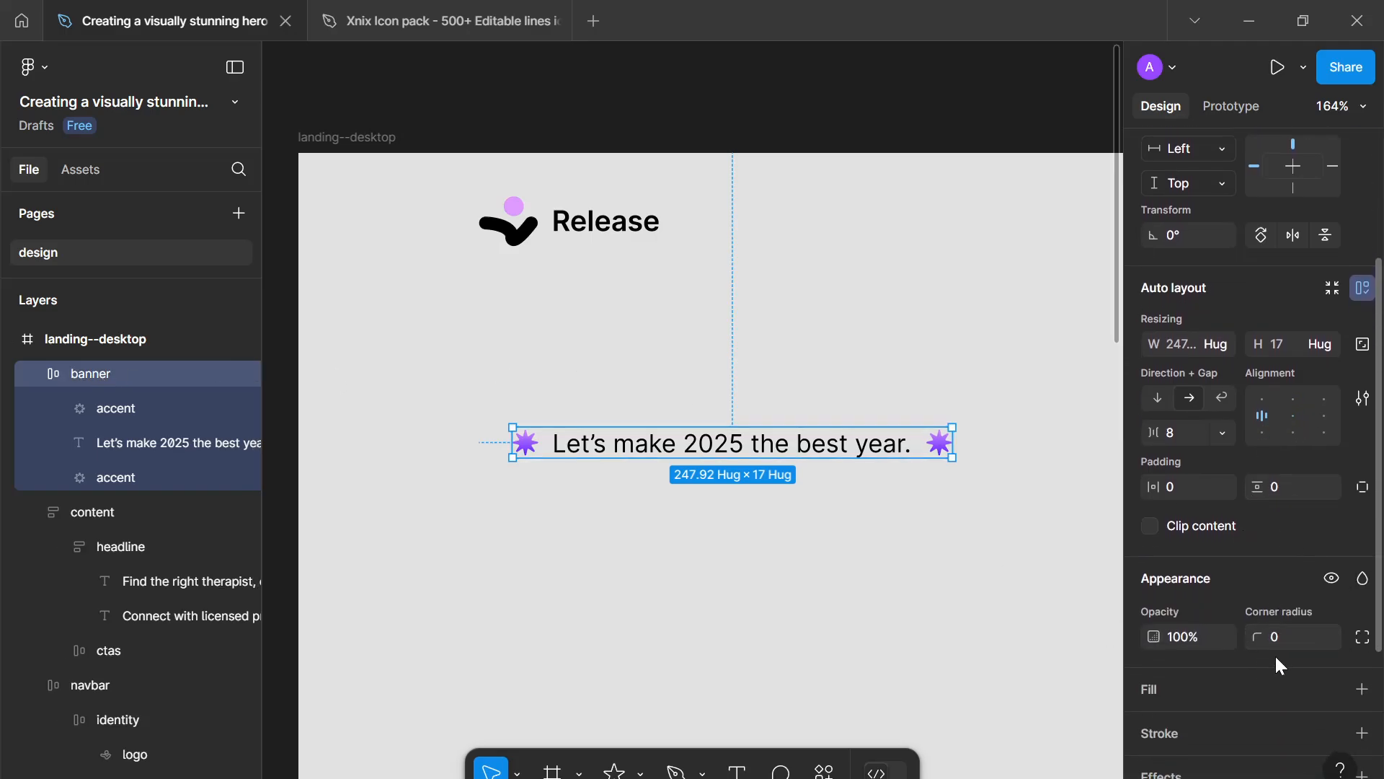
pyautogui.click(1276, 638)
pyautogui.click(1171, 487)
pyautogui.write('16')
pyautogui.click(1283, 487)
pyautogui.write('16')
pyautogui.press('Return')
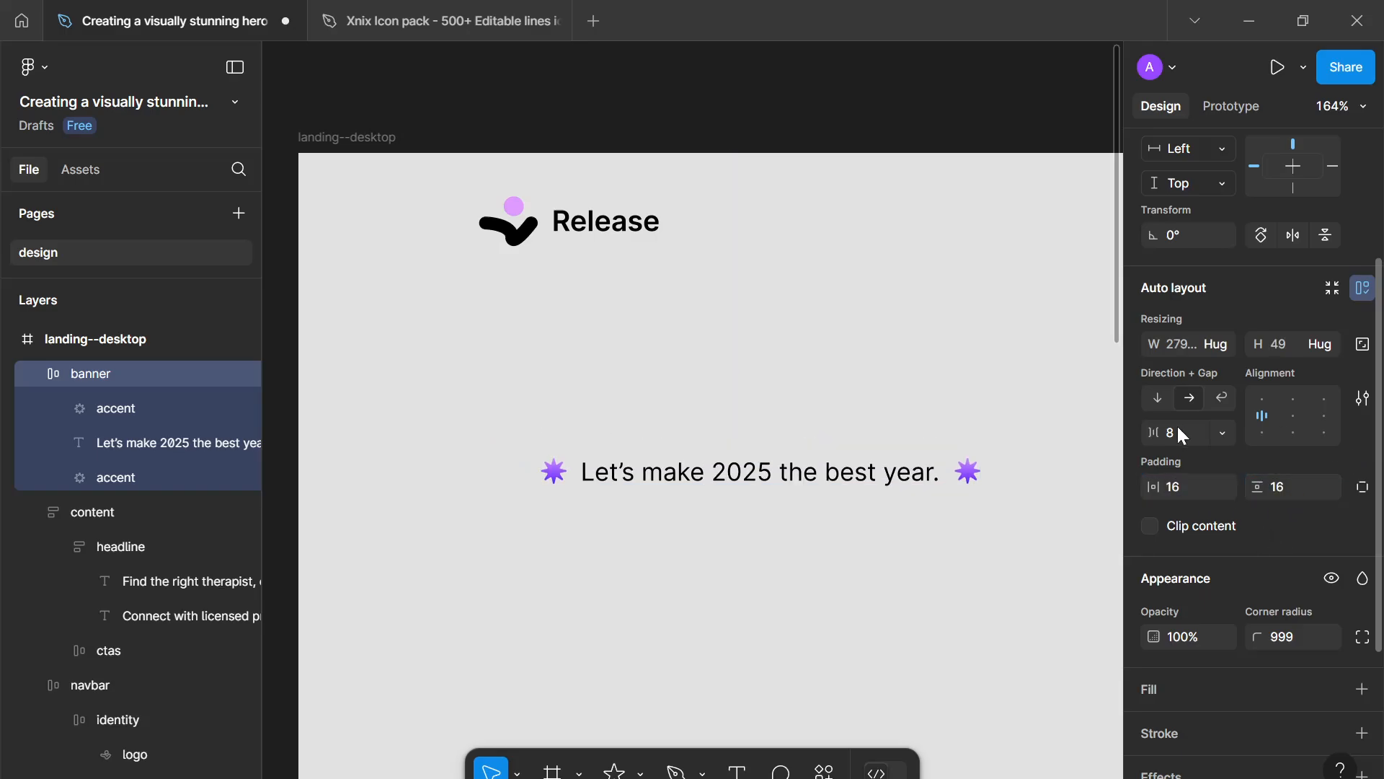
# - Add a white FFFFFF fill to the banner
pyautogui.scroll(-1, 1159, 577)
pyautogui.scroll(-2, 1175, 547)
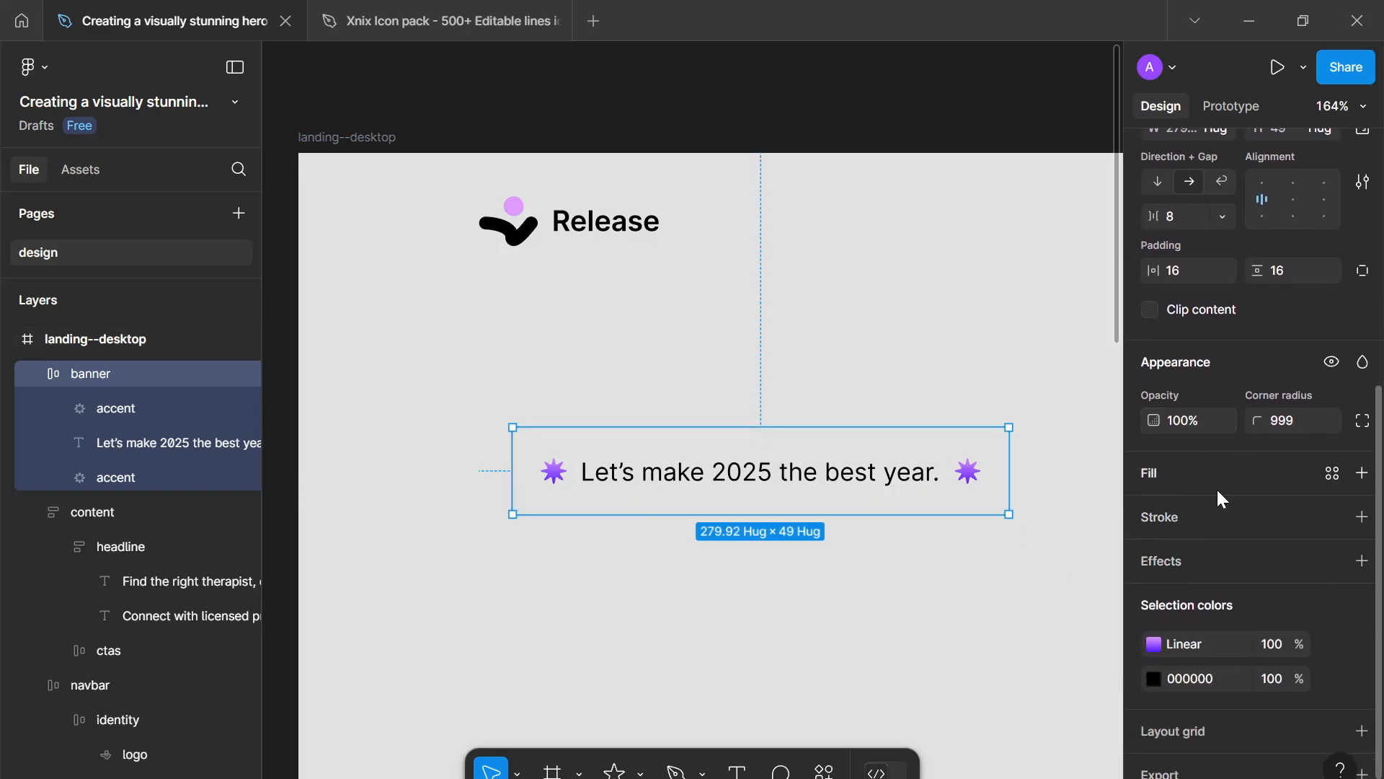
pyautogui.click(1362, 472)
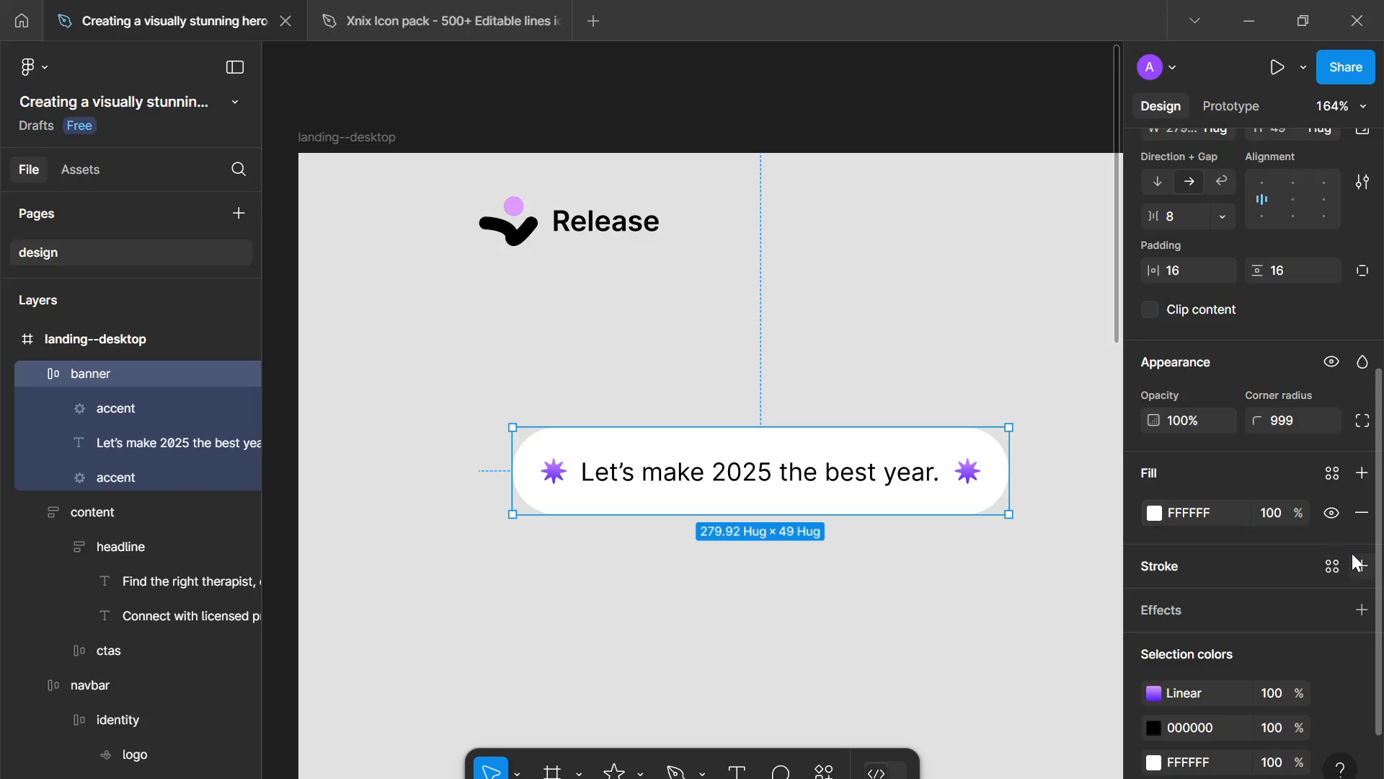
# - Try the white--800 and white--900 colour styles on the banner's fill, then detach the style
pyautogui.click(1331, 478)
pyautogui.click(992, 629)
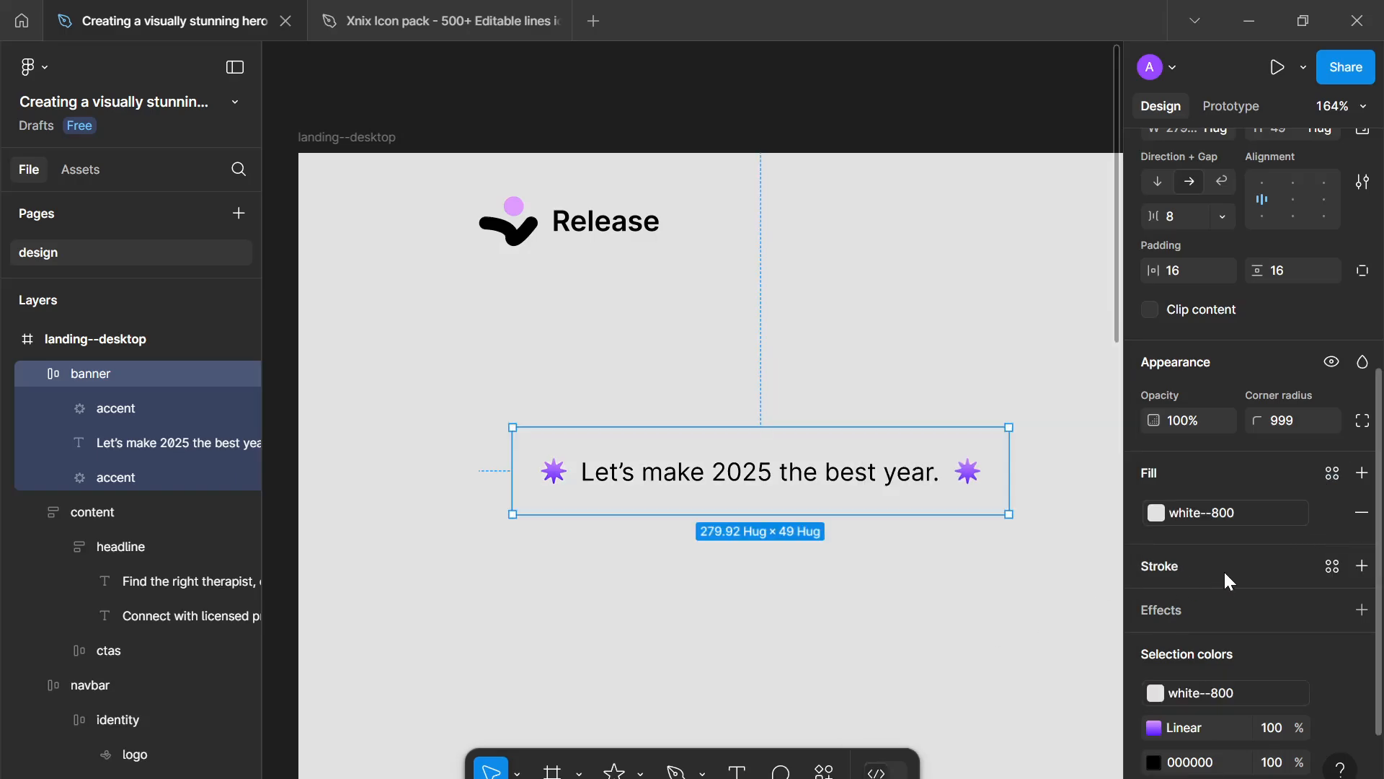
pyautogui.click(1273, 508)
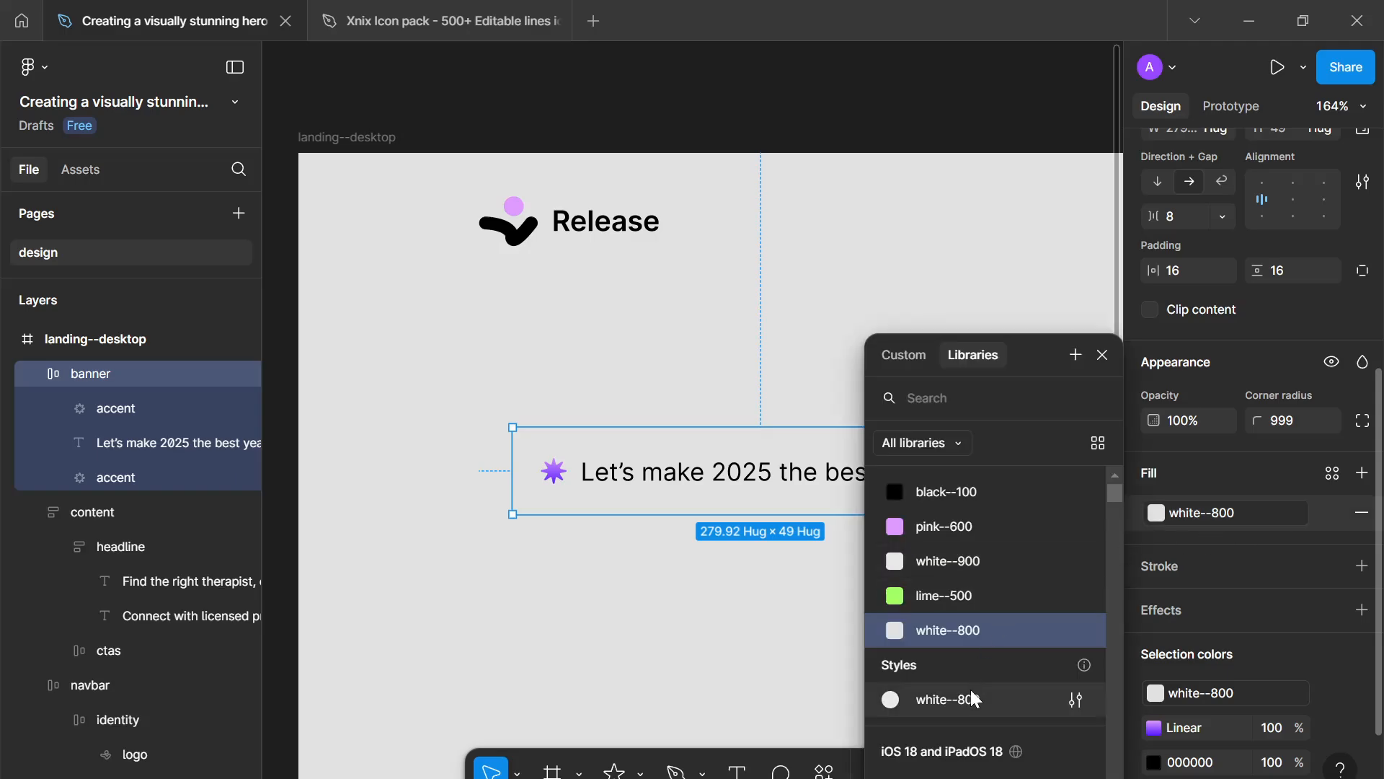
pyautogui.click(980, 563)
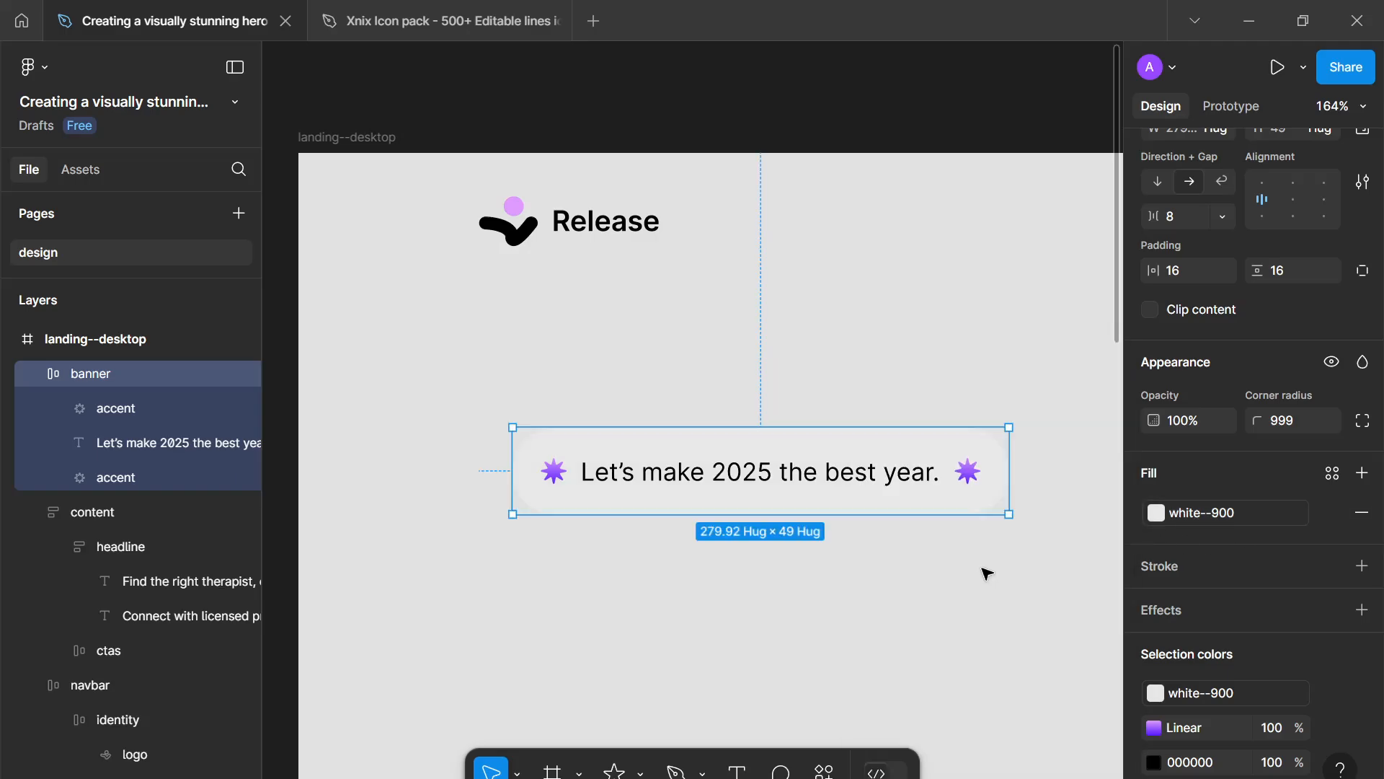
pyautogui.click(1324, 512)
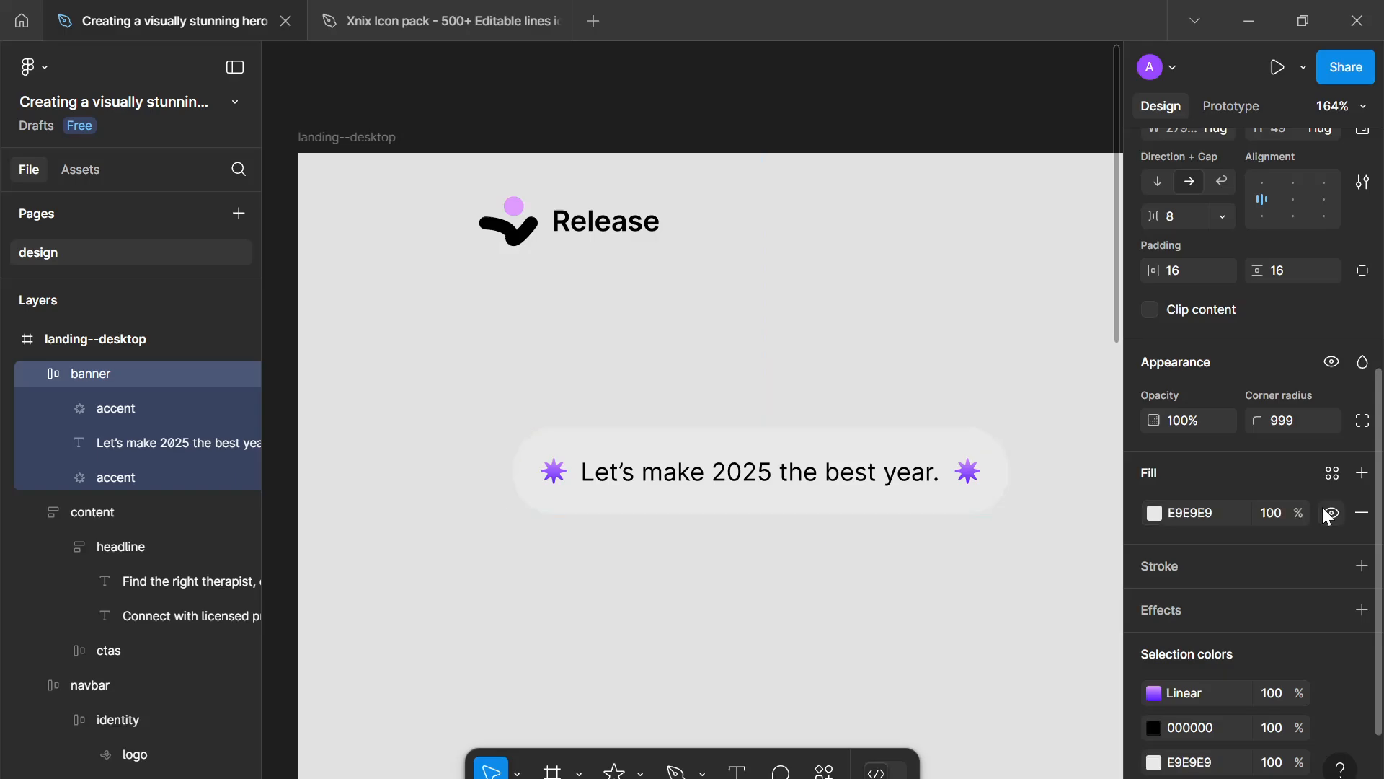
# - Set the banner's fill colour back to FFFFFF
pyautogui.click(1154, 513)
pyautogui.moveTo(968, 314); pyautogui.dragTo(574, 86)
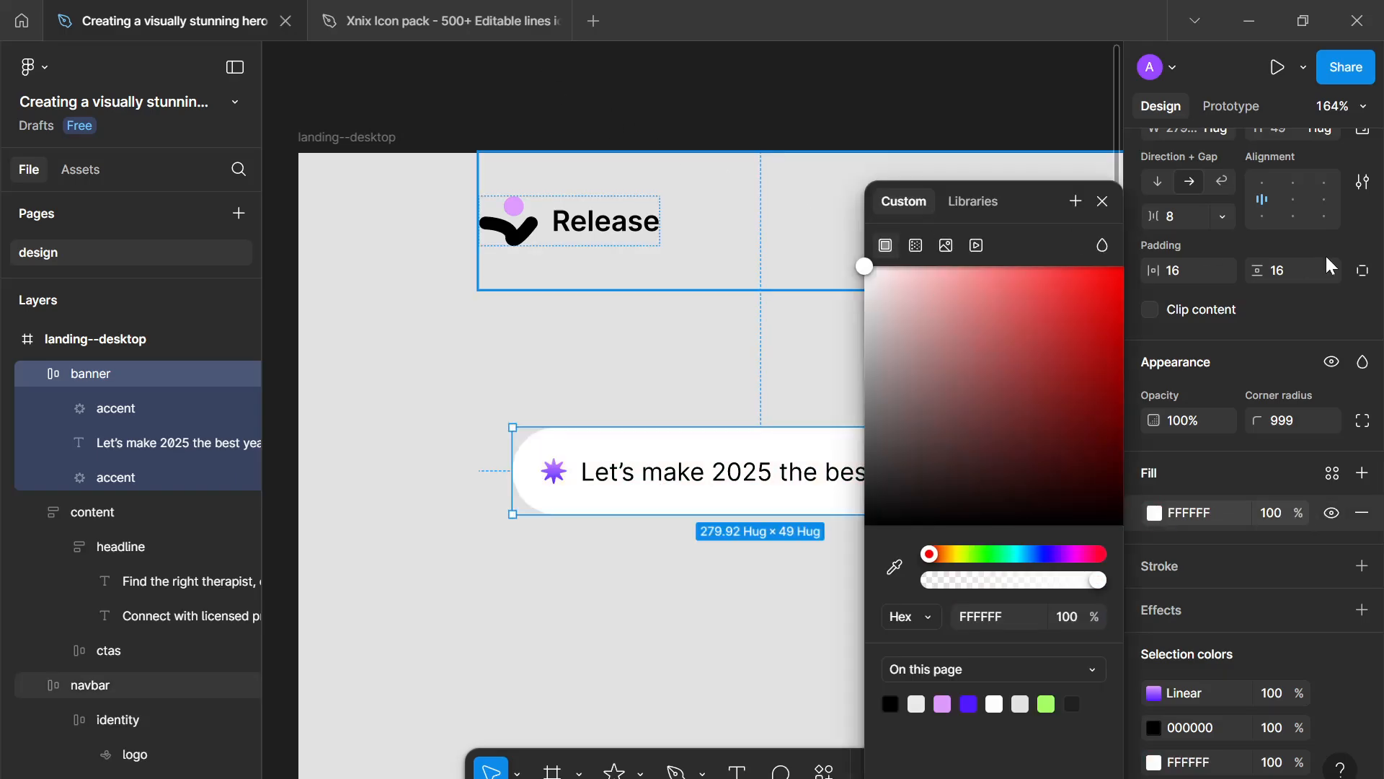
pyautogui.click(1102, 201)
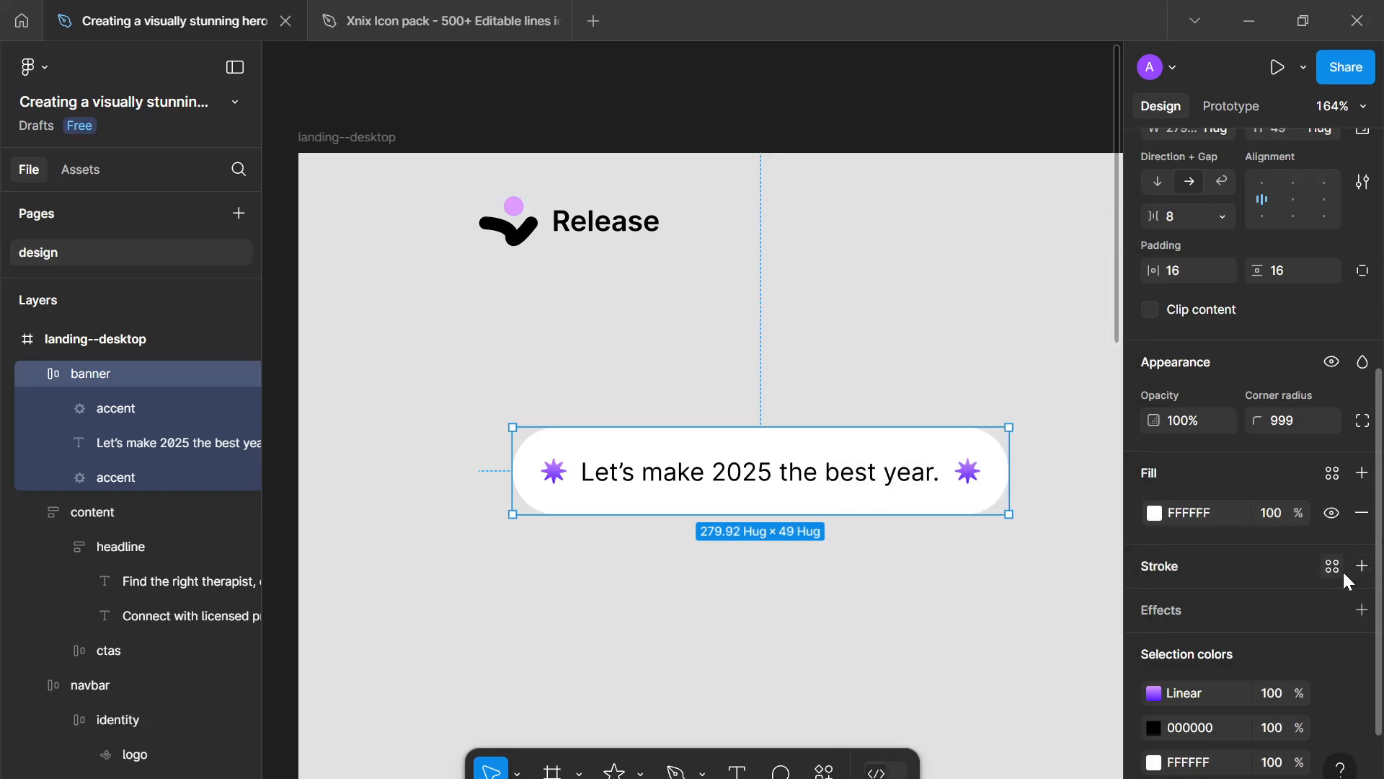
# - Add a black 1 px inside stroke to the banner
pyautogui.click(1362, 567)
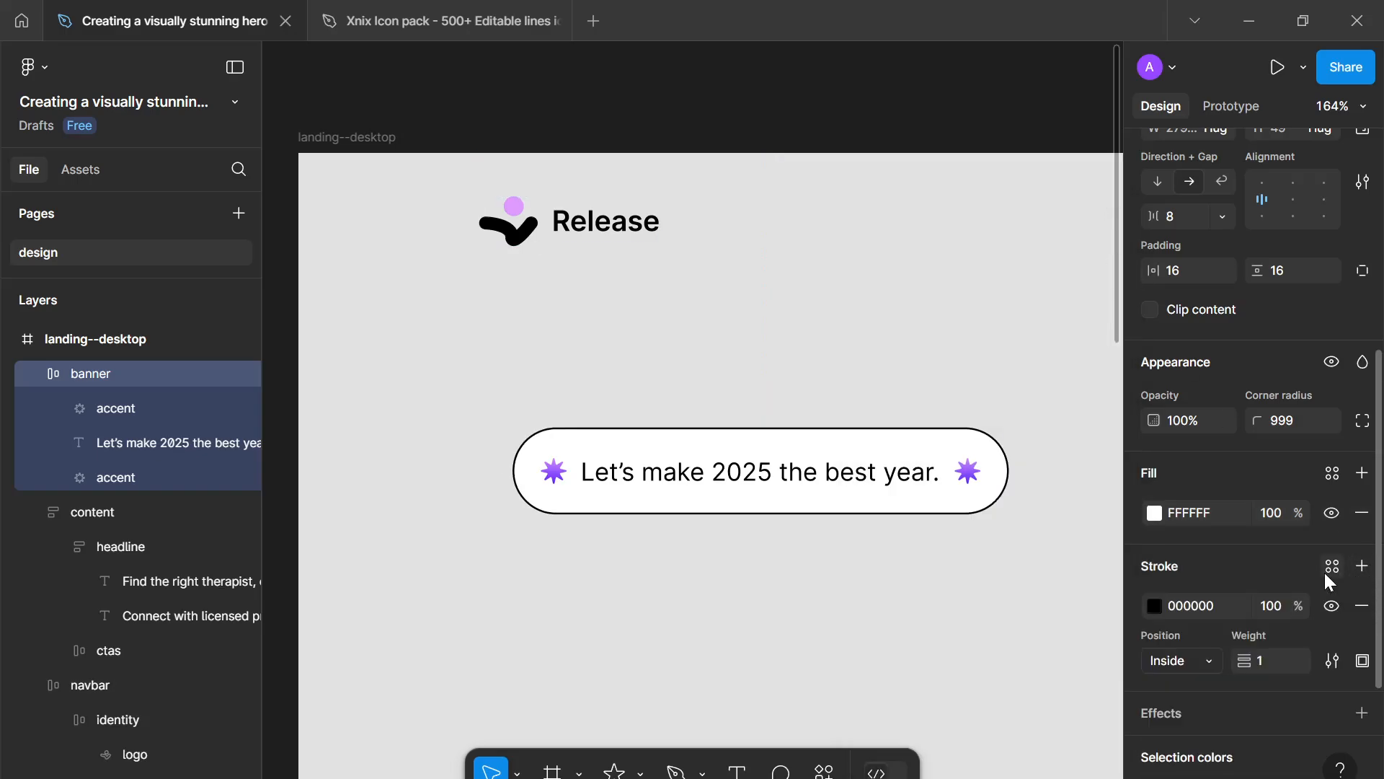
pyautogui.click(1331, 570)
pyautogui.click(918, 561)
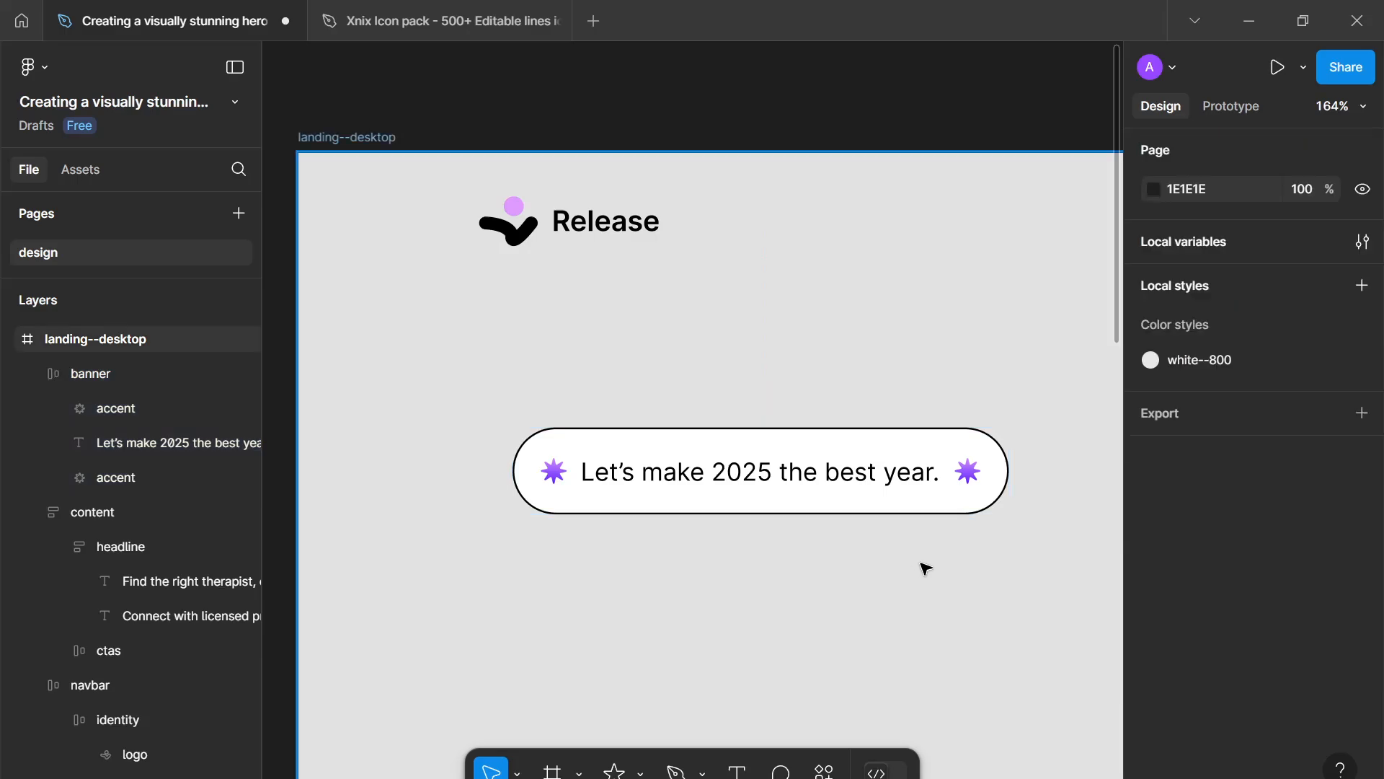
# - Move the banner into the headline group, above the heading text
pyautogui.scroll(-4, 918, 559)
pyautogui.moveTo(741, 405); pyautogui.dragTo(553, 277)
pyautogui.scroll(-3, 671, 390)
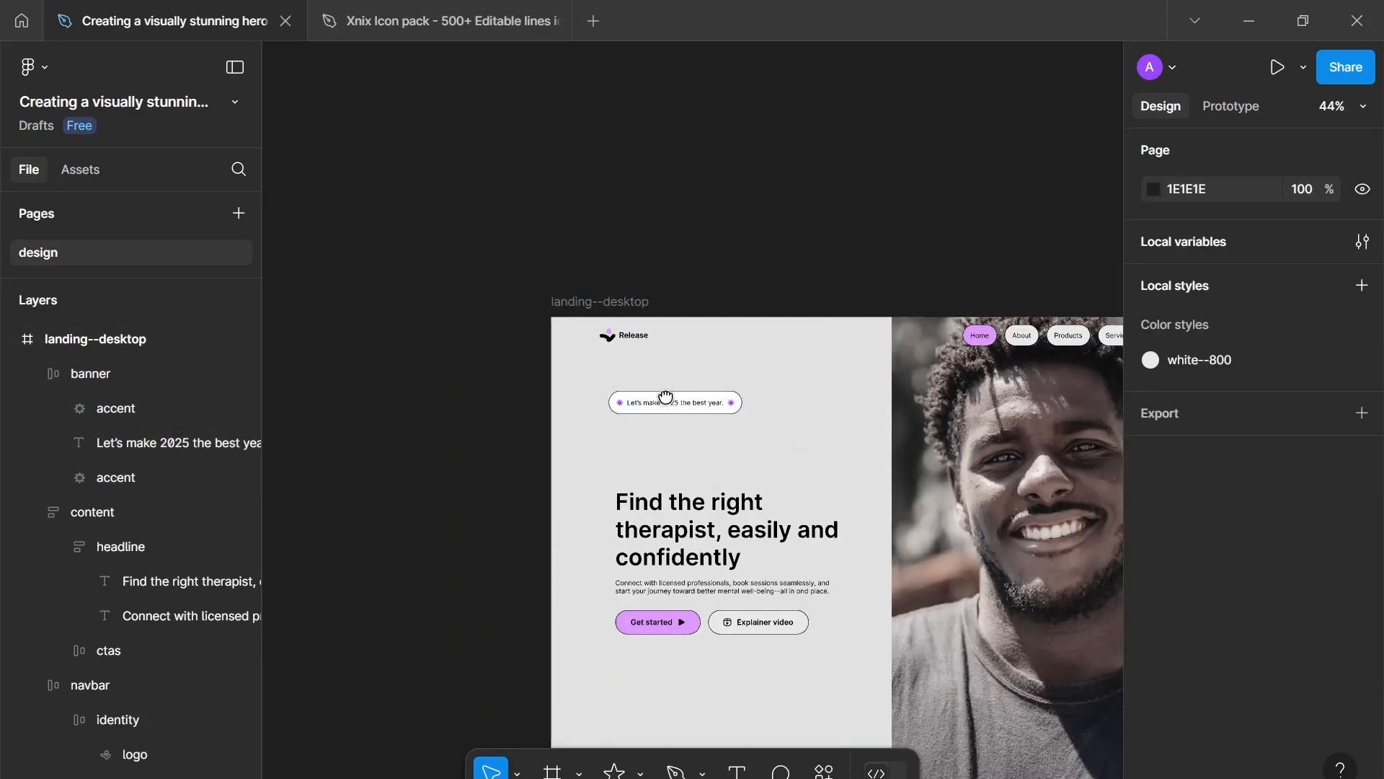
pyautogui.moveTo(664, 397); pyautogui.dragTo(639, 441)
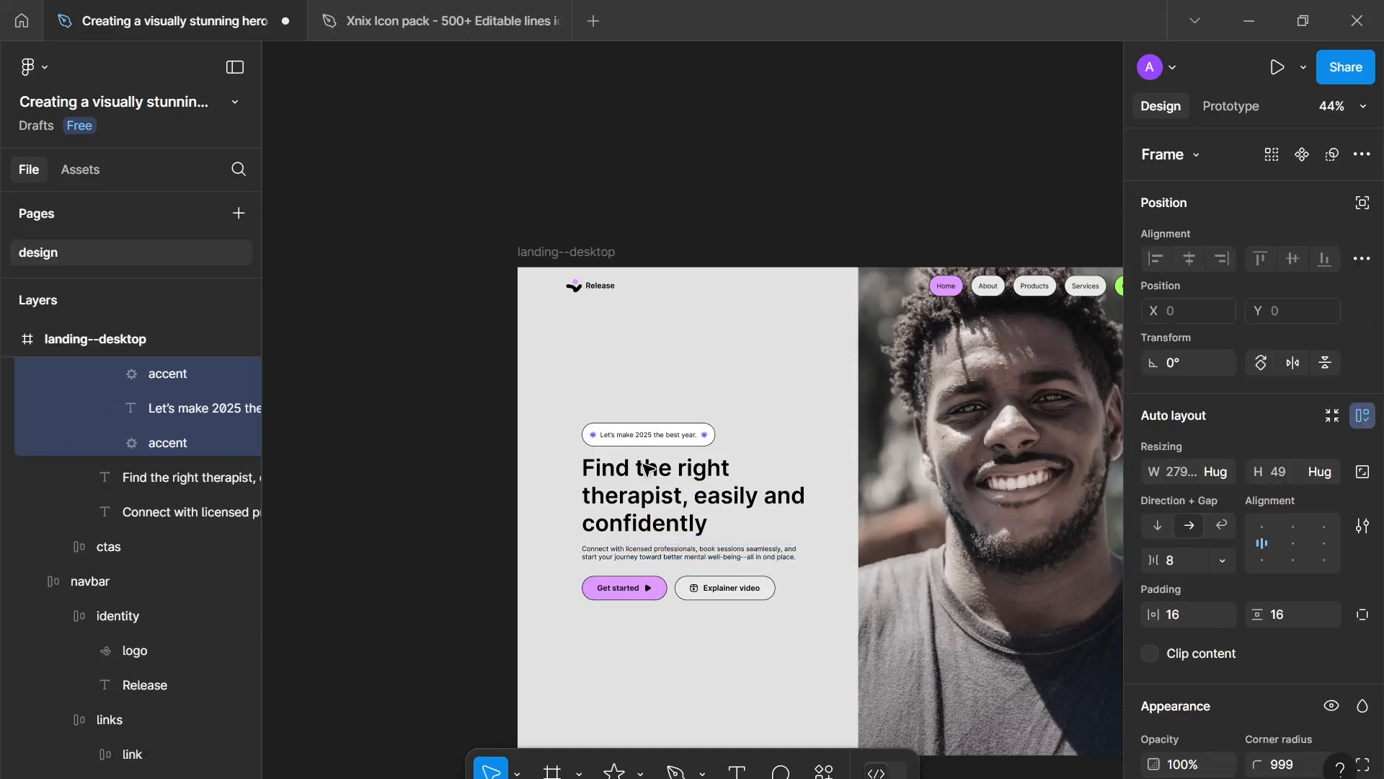
pyautogui.scroll(3, 145, 433)
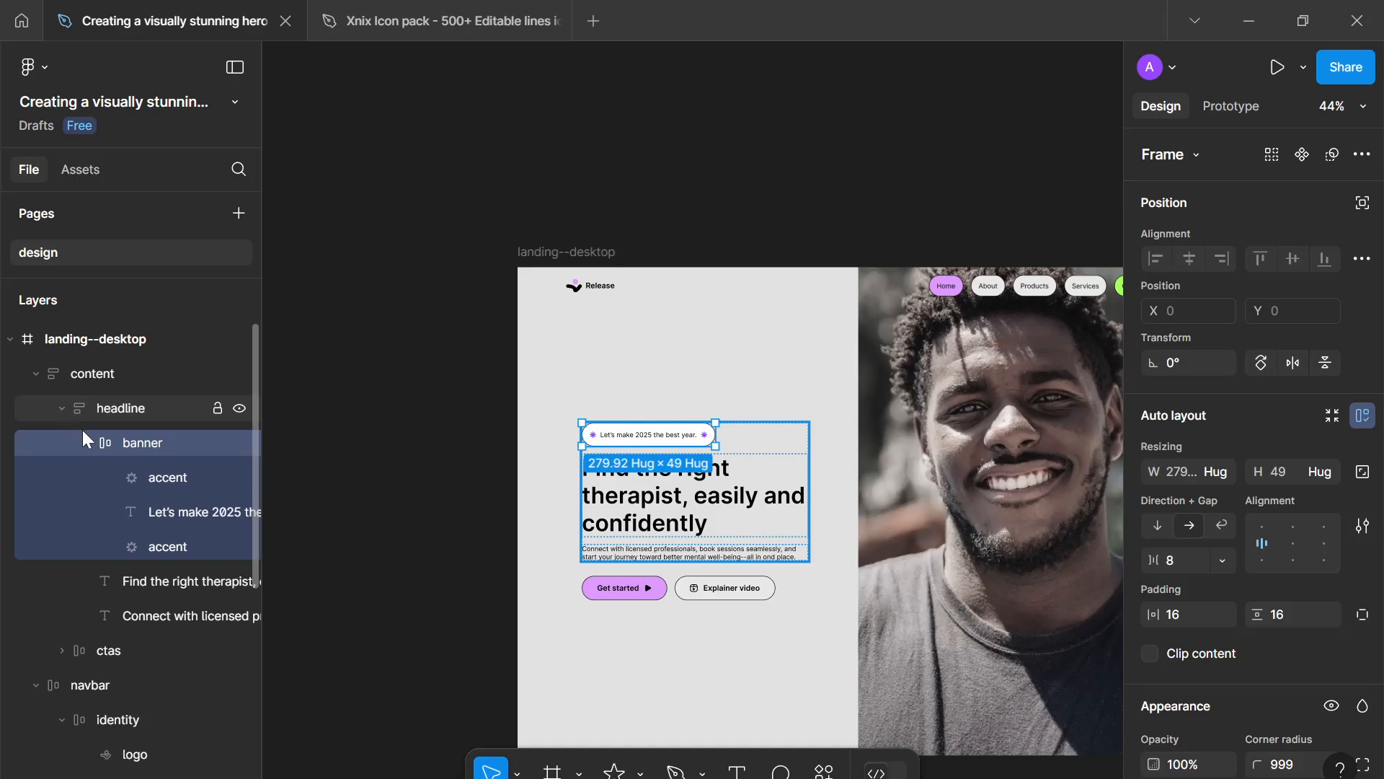
pyautogui.click(90, 440)
pyautogui.click(791, 331)
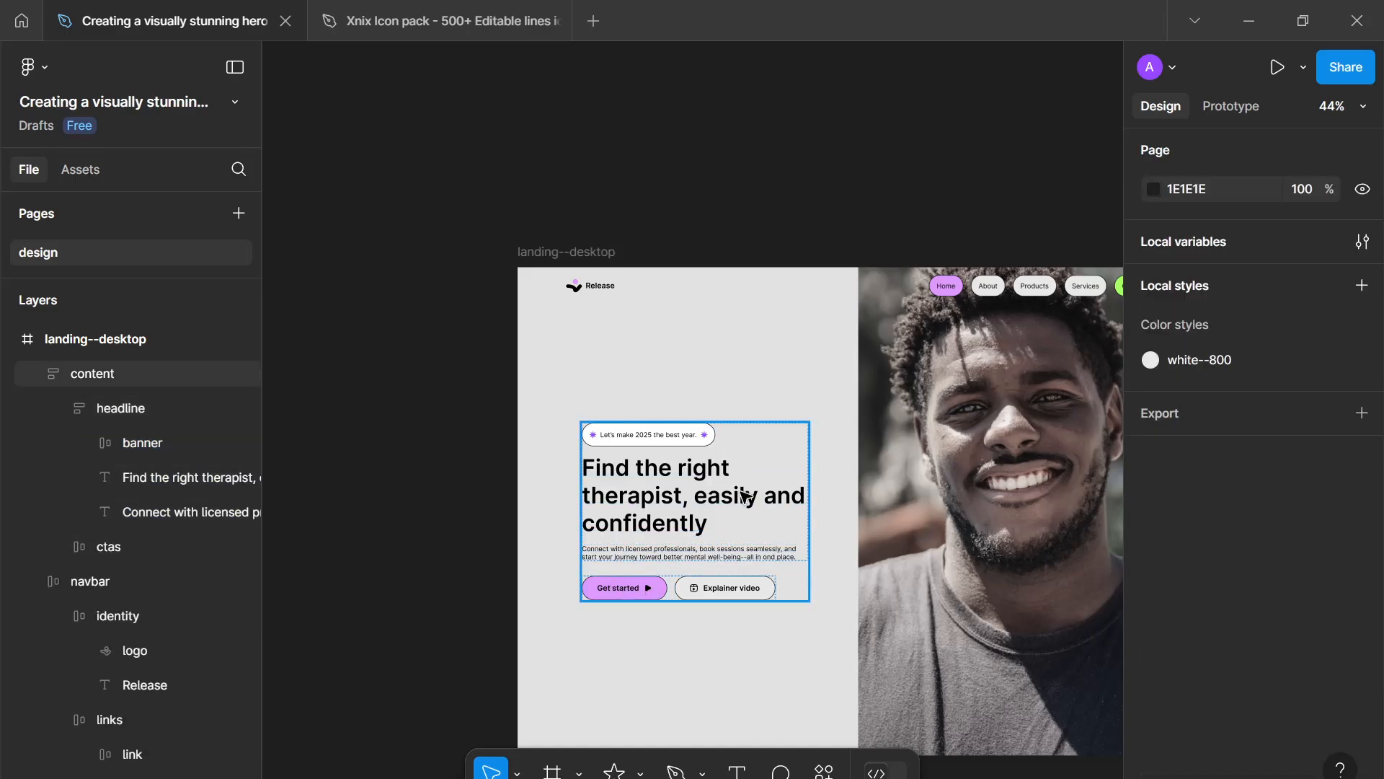
# - Set the banner's gap to Auto and its width to fill the headline container
pyautogui.scroll(5, 791, 331)
pyautogui.click(587, 305)
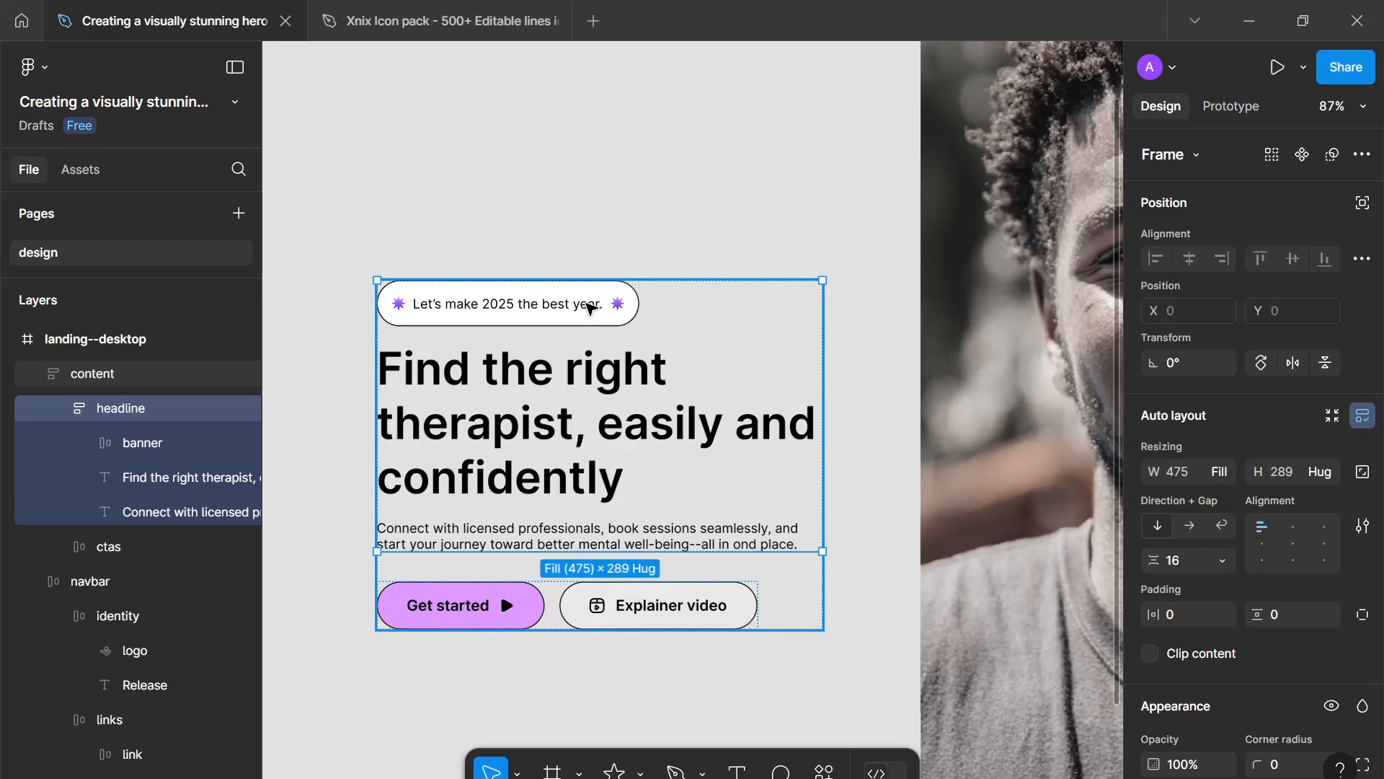
pyautogui.click(590, 309)
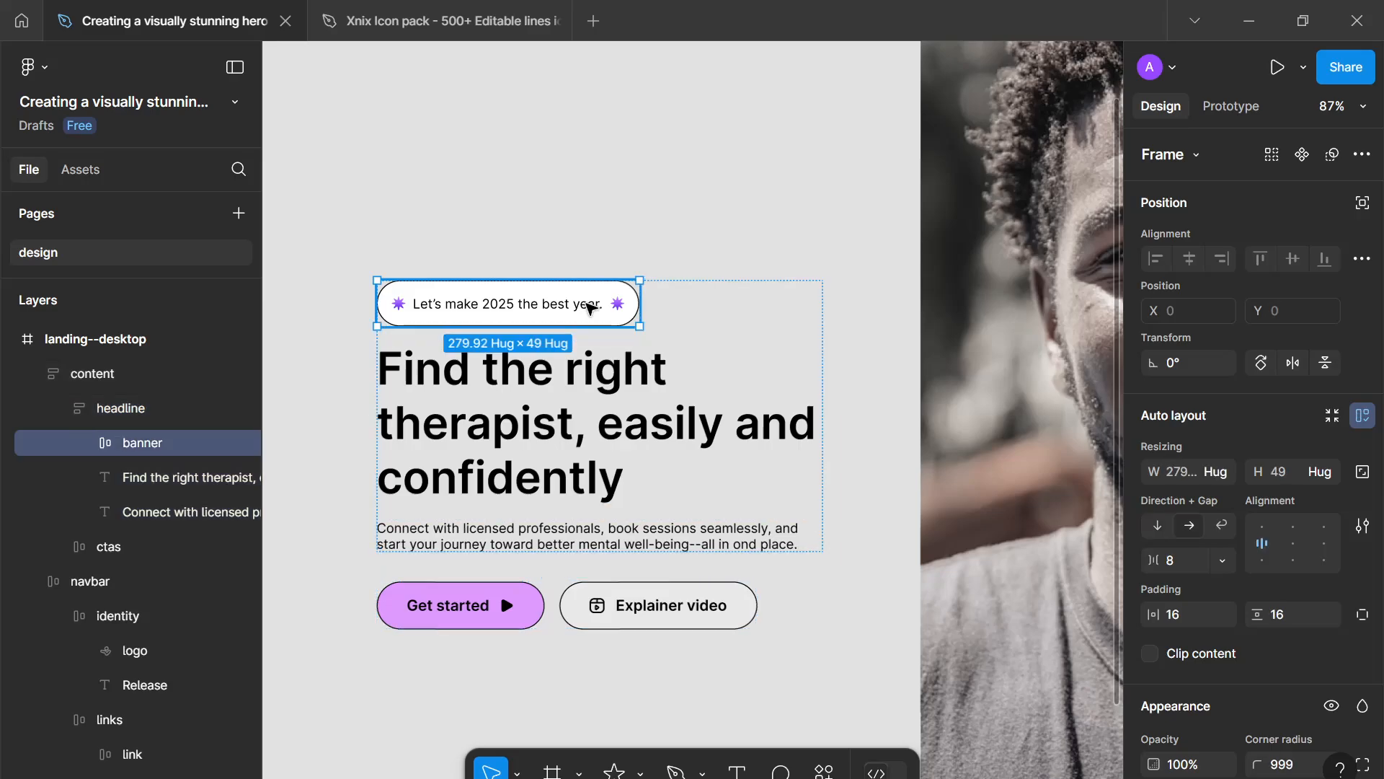
pyautogui.click(1223, 560)
pyautogui.click(1208, 583)
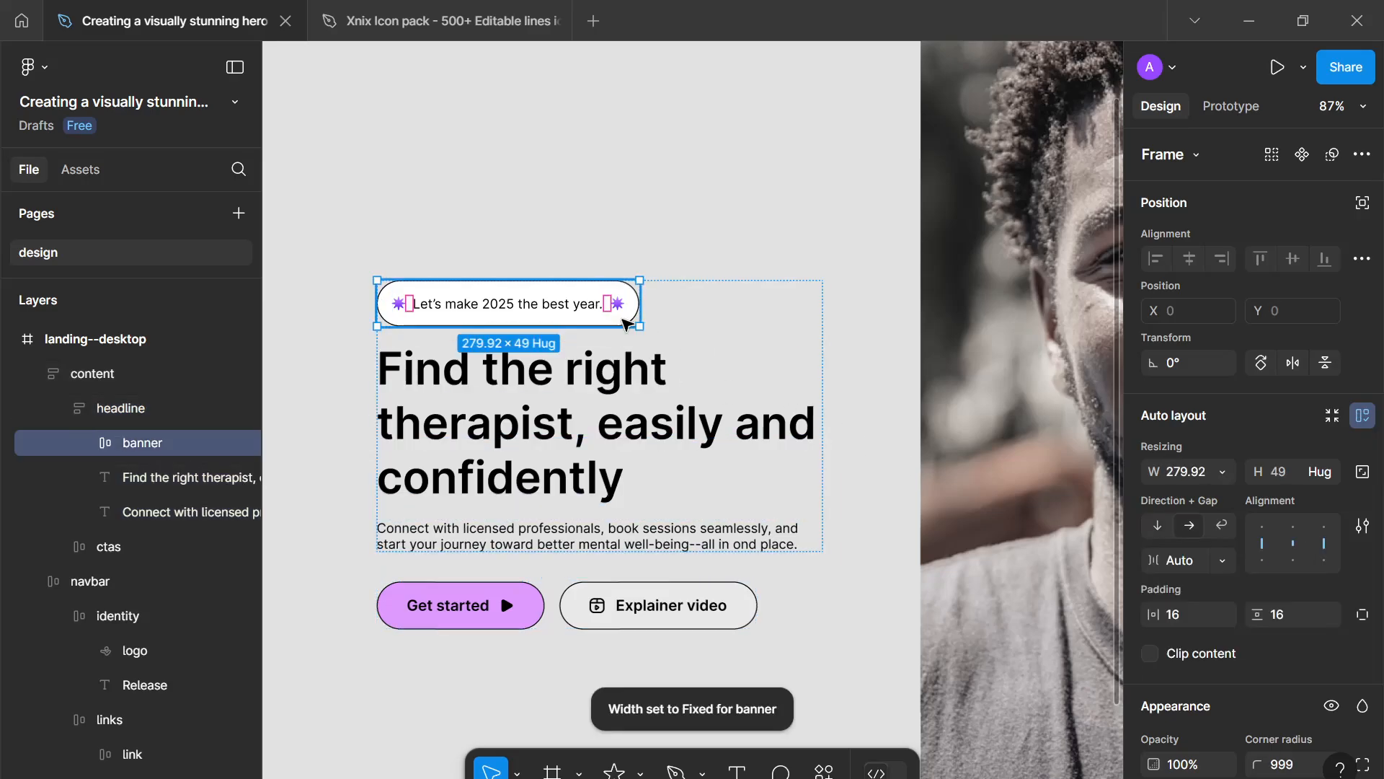
pyautogui.click(1222, 472)
pyautogui.click(1223, 526)
# - Review the whole hero section at a zoomed-out view
pyautogui.click(917, 319)
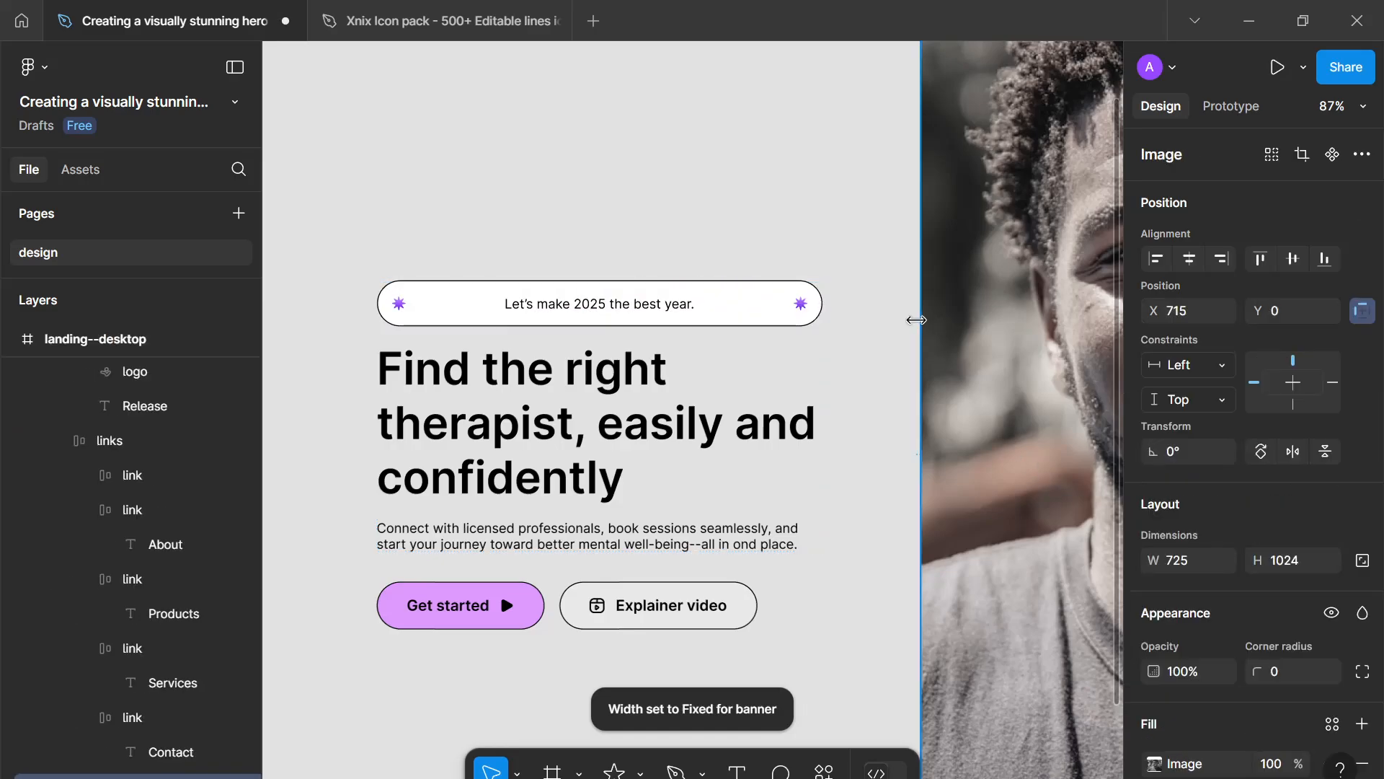
pyautogui.click(893, 327)
pyautogui.scroll(-3, 875, 326)
pyautogui.moveTo(853, 317); pyautogui.dragTo(741, 325)
pyautogui.scroll(2, 745, 330)
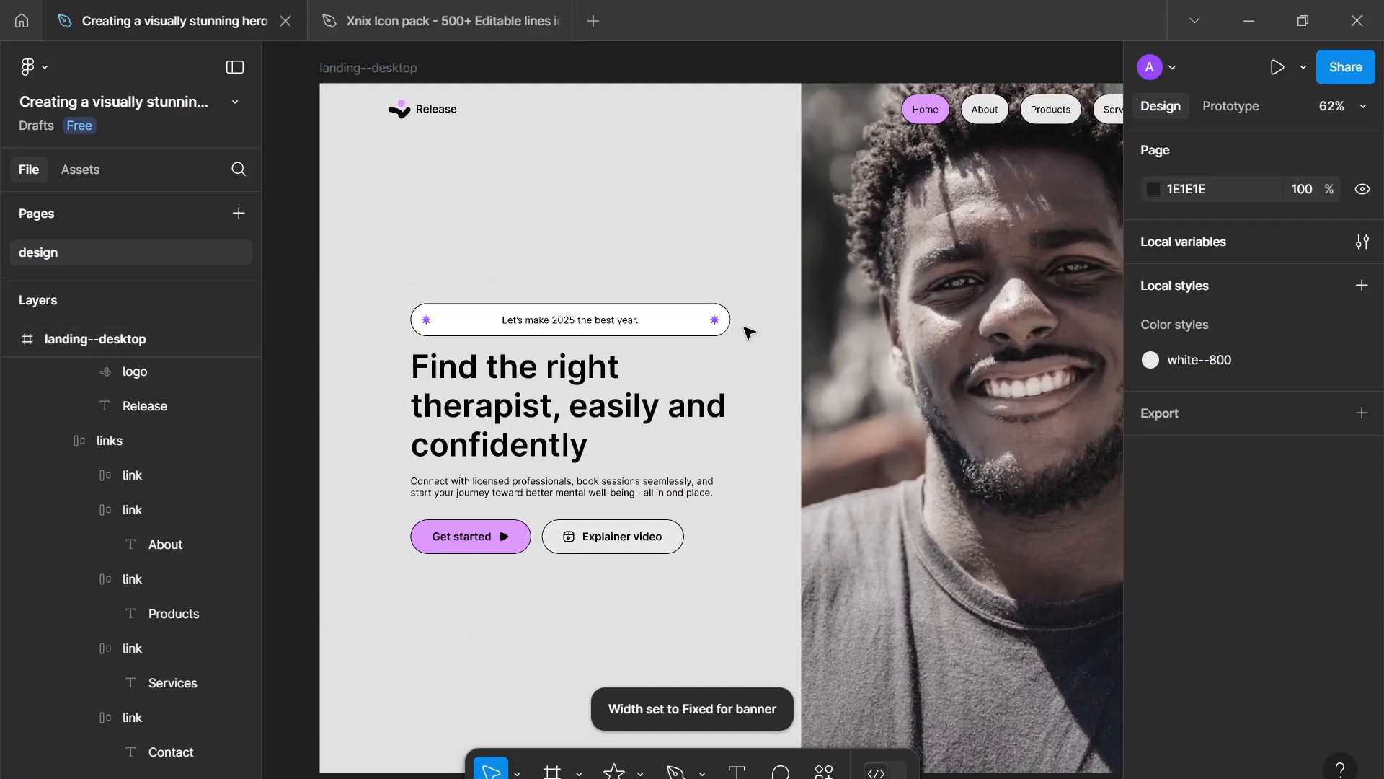
pyautogui.scroll(-4, 742, 328)
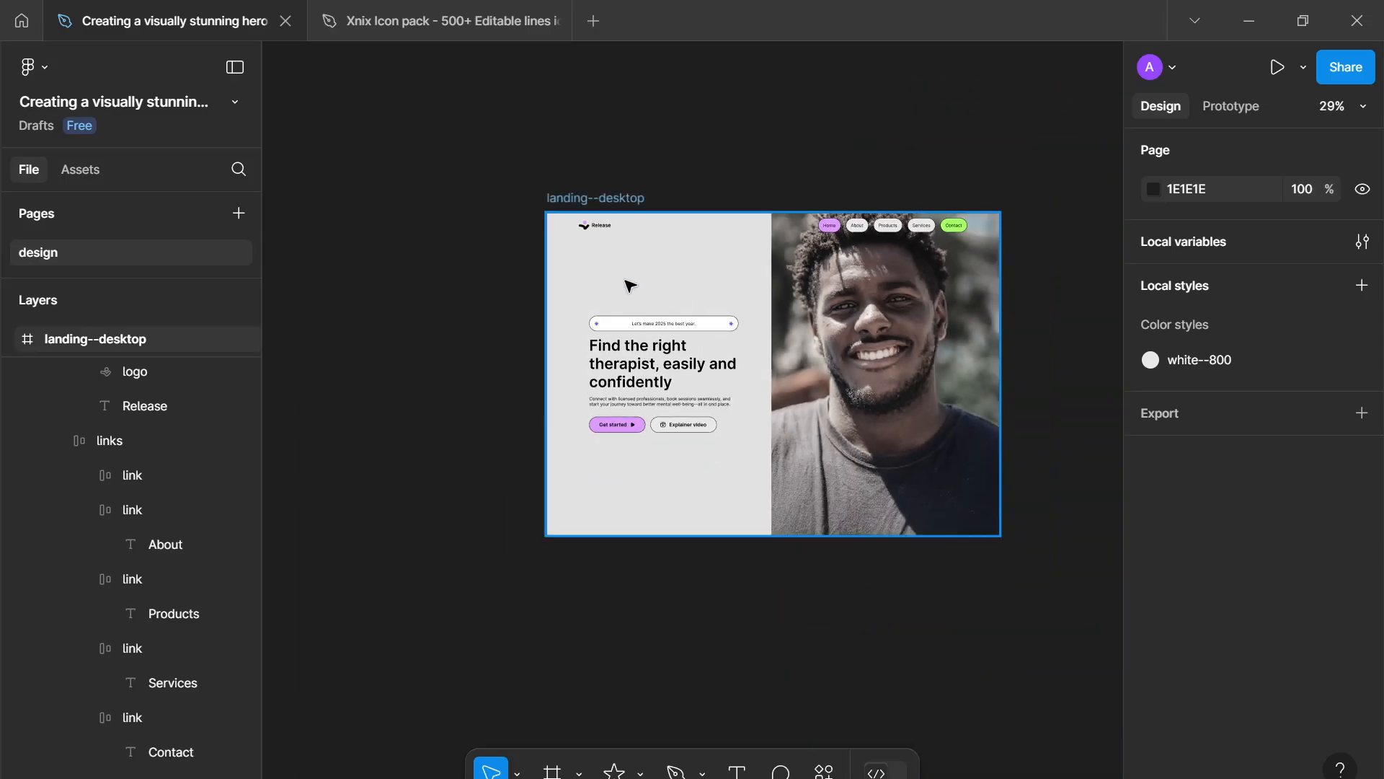
pyautogui.scroll(3, 796, 432)
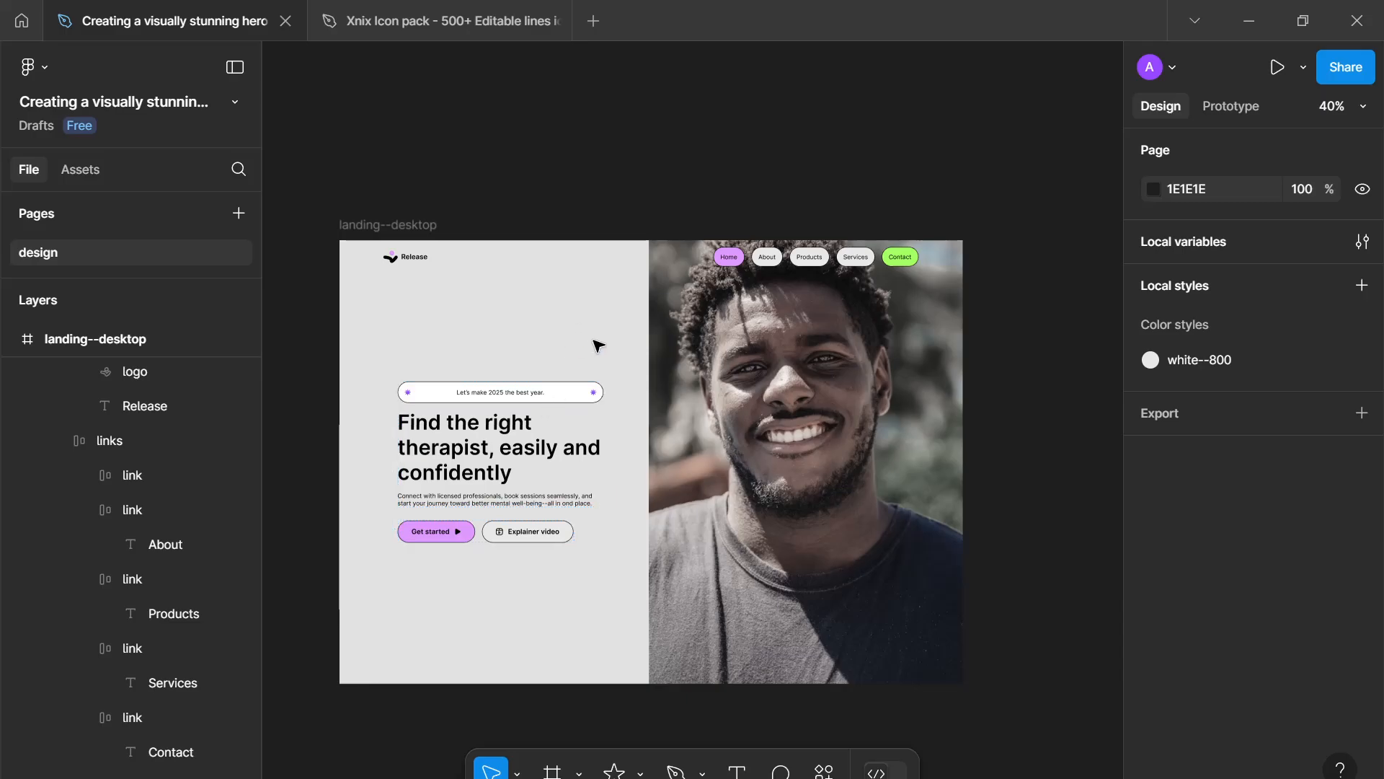
# - Detach the secondary button's fill style and set its fill to FFFFFF
pyautogui.doubleClick(544, 530)
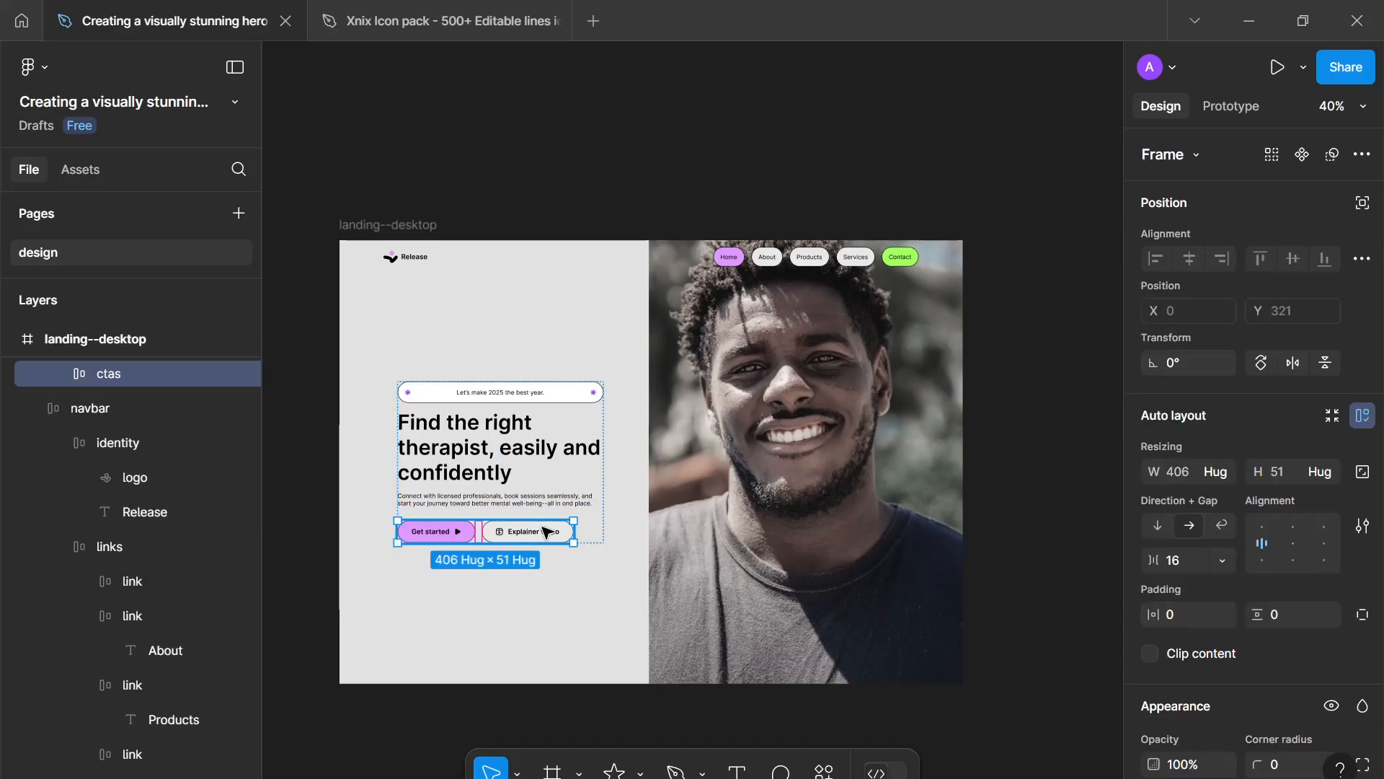
pyautogui.click(544, 531)
pyautogui.scroll(-7, 1087, 608)
pyautogui.scroll(-7, 1226, 621)
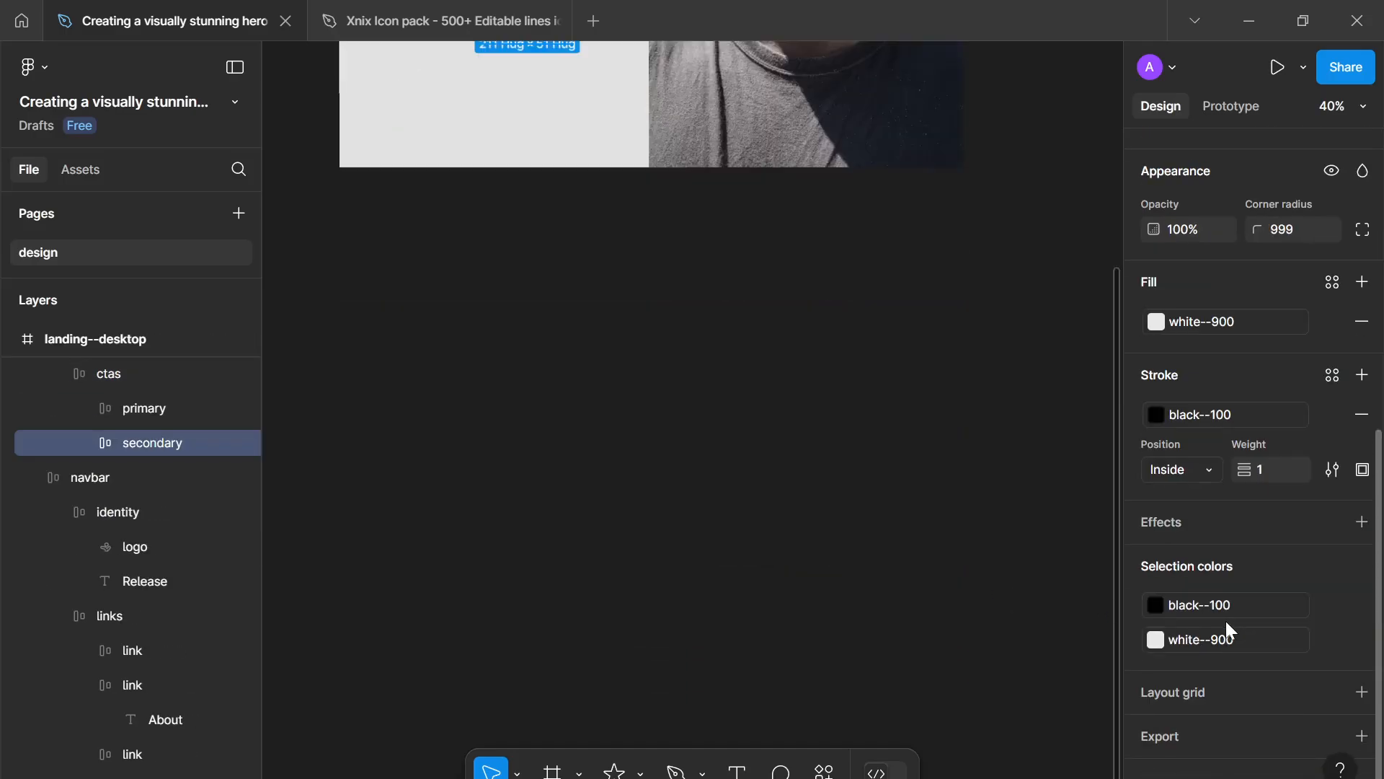
pyautogui.click(1326, 320)
pyautogui.click(1156, 322)
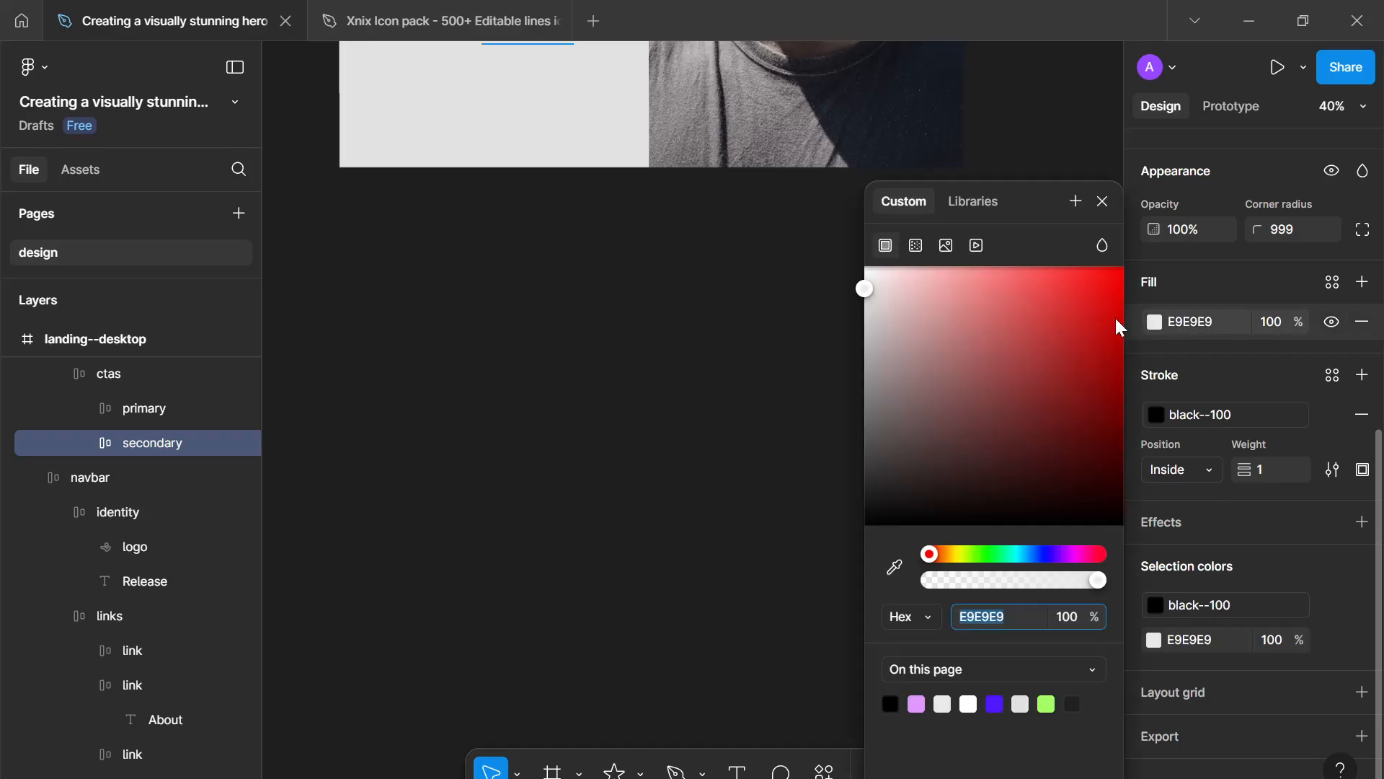
pyautogui.click(1009, 338)
pyautogui.hotkey('ctrl', 'z')
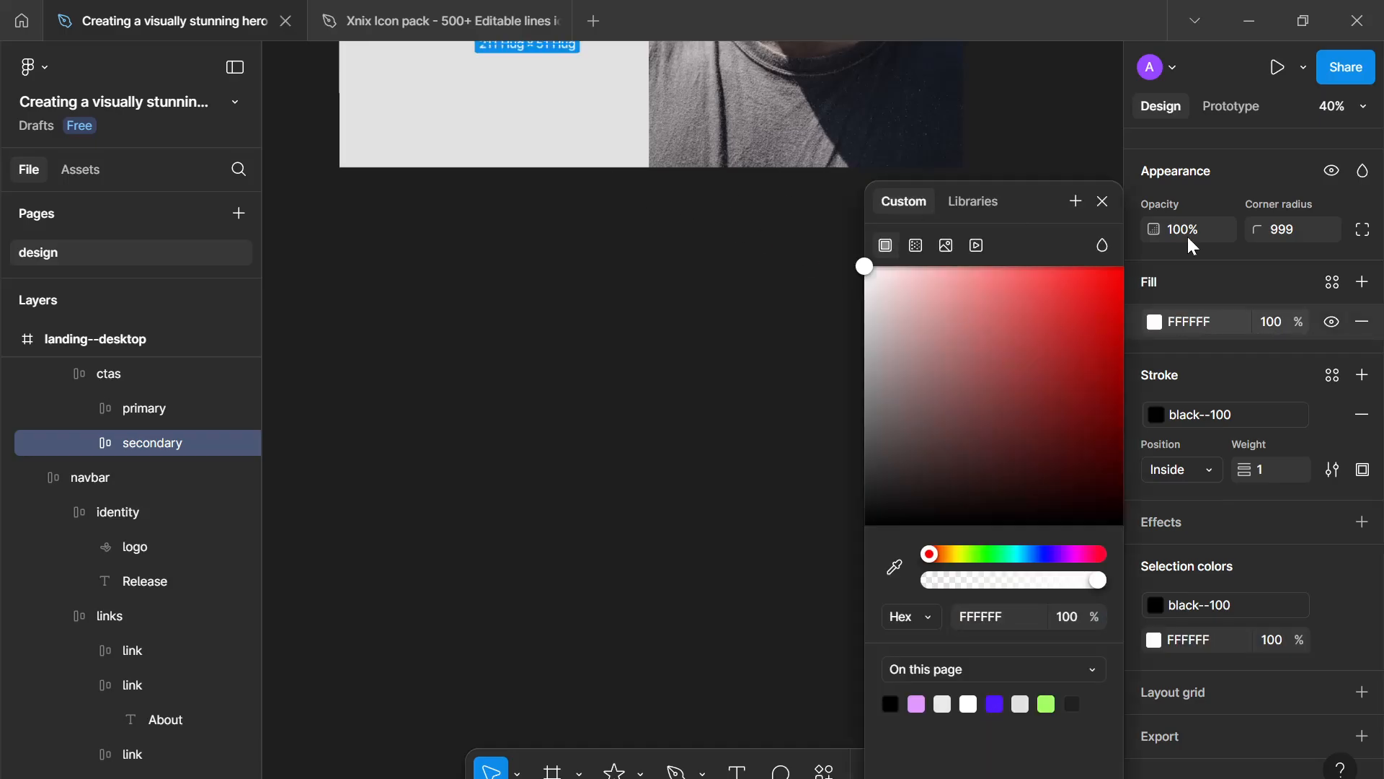
pyautogui.click(1105, 204)
# - Detach the landing--desktop frame's fill style and set its colour to E9E9E9
pyautogui.scroll(3, 544, 278)
pyautogui.click(531, 322)
pyautogui.scroll(3, 531, 321)
pyautogui.moveTo(532, 322); pyautogui.dragTo(498, 584)
pyautogui.scroll(-2, 498, 584)
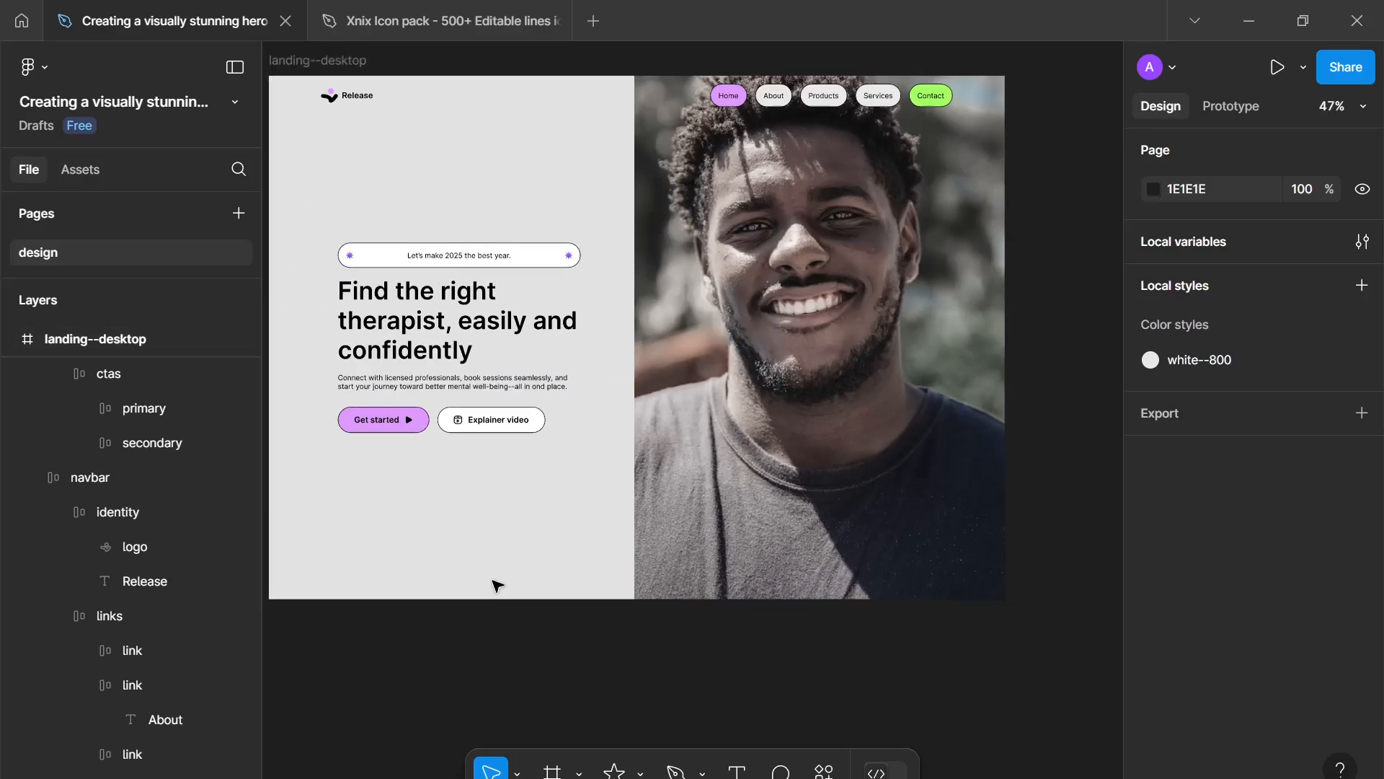
pyautogui.scroll(-2, 499, 585)
pyautogui.scroll(2, 516, 615)
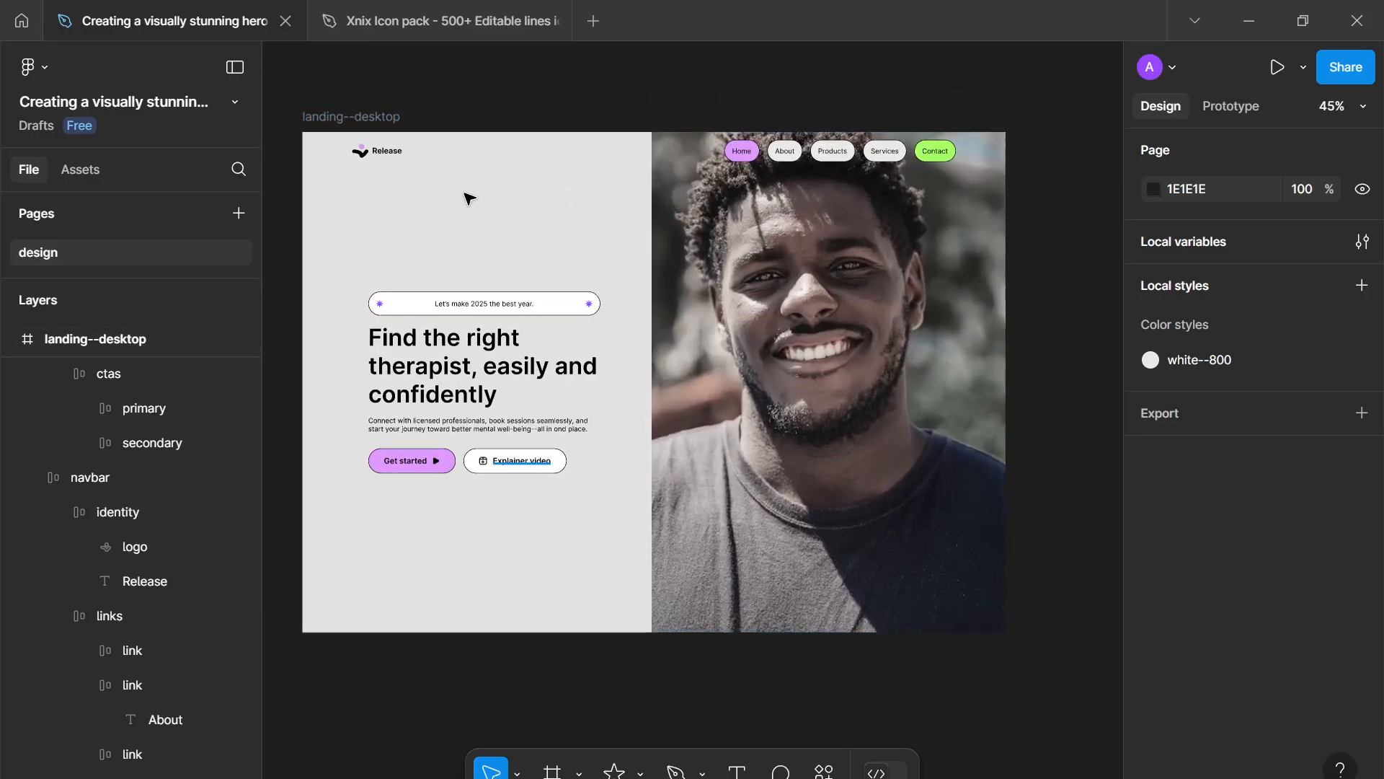
pyautogui.click(383, 116)
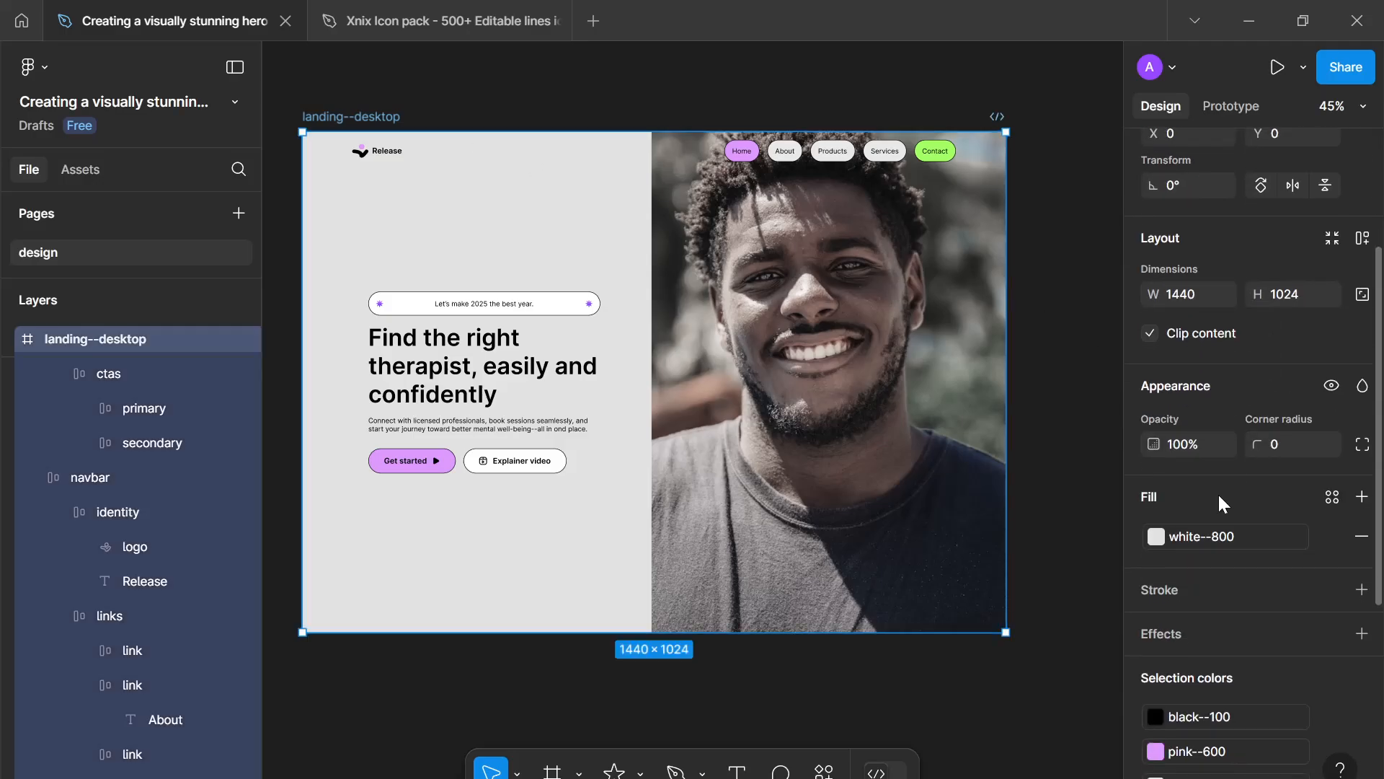
pyautogui.click(1329, 535)
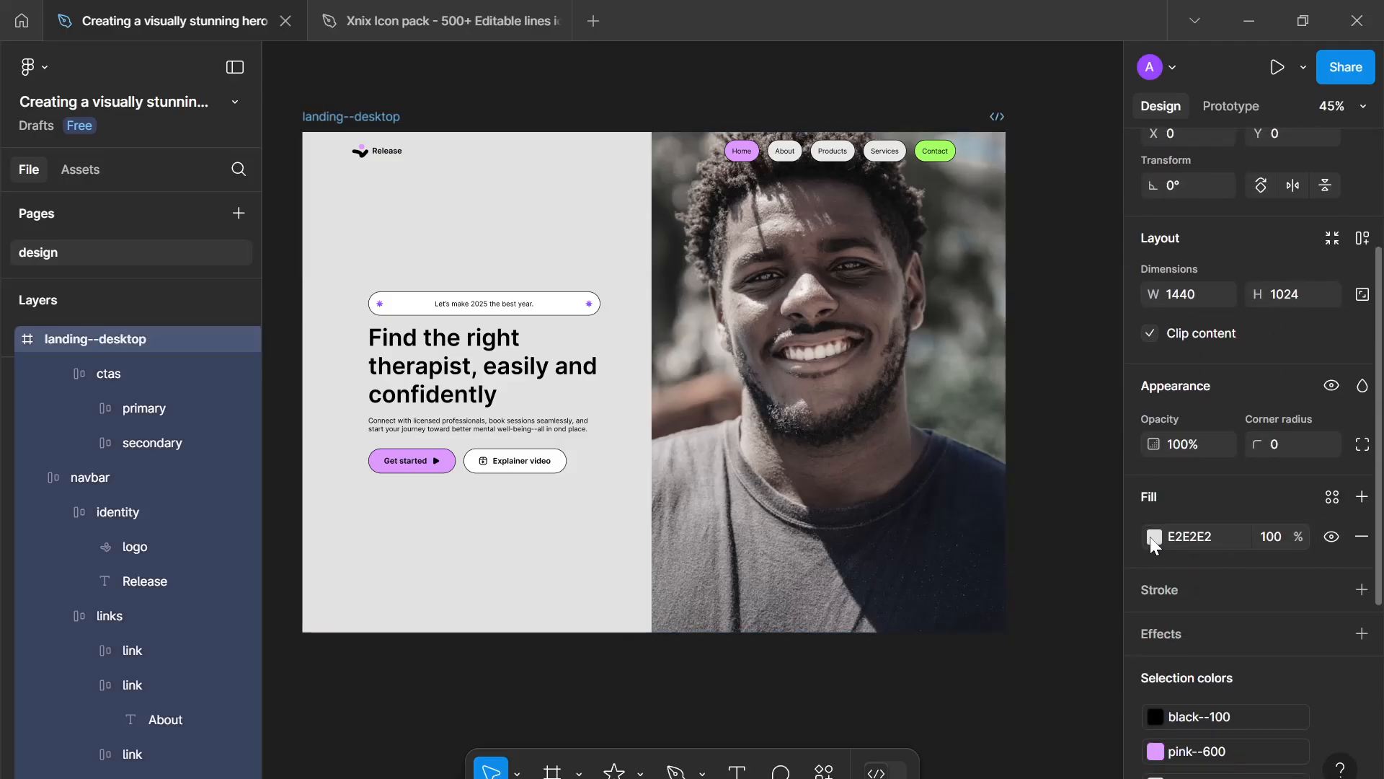
pyautogui.click(1152, 536)
pyautogui.moveTo(866, 285); pyautogui.dragTo(864, 289)
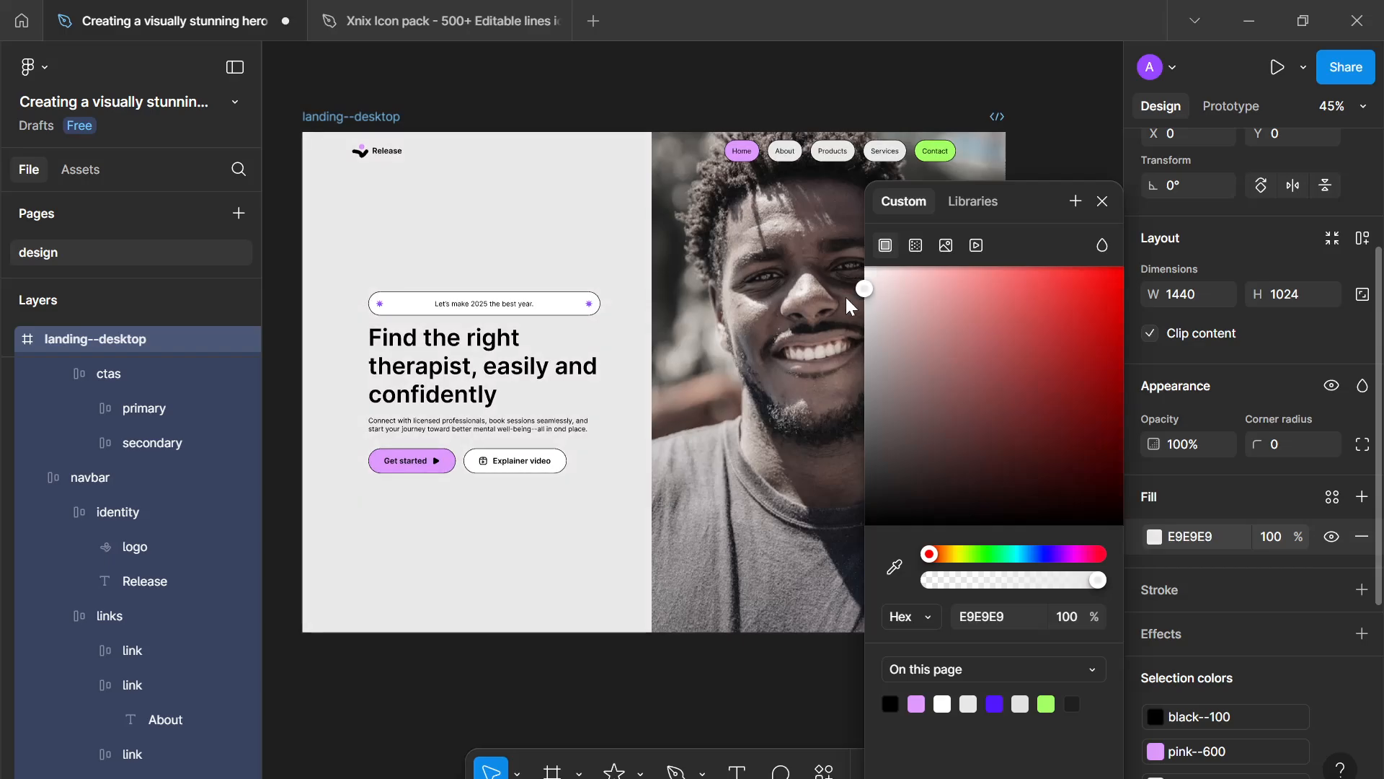
pyautogui.click(1102, 202)
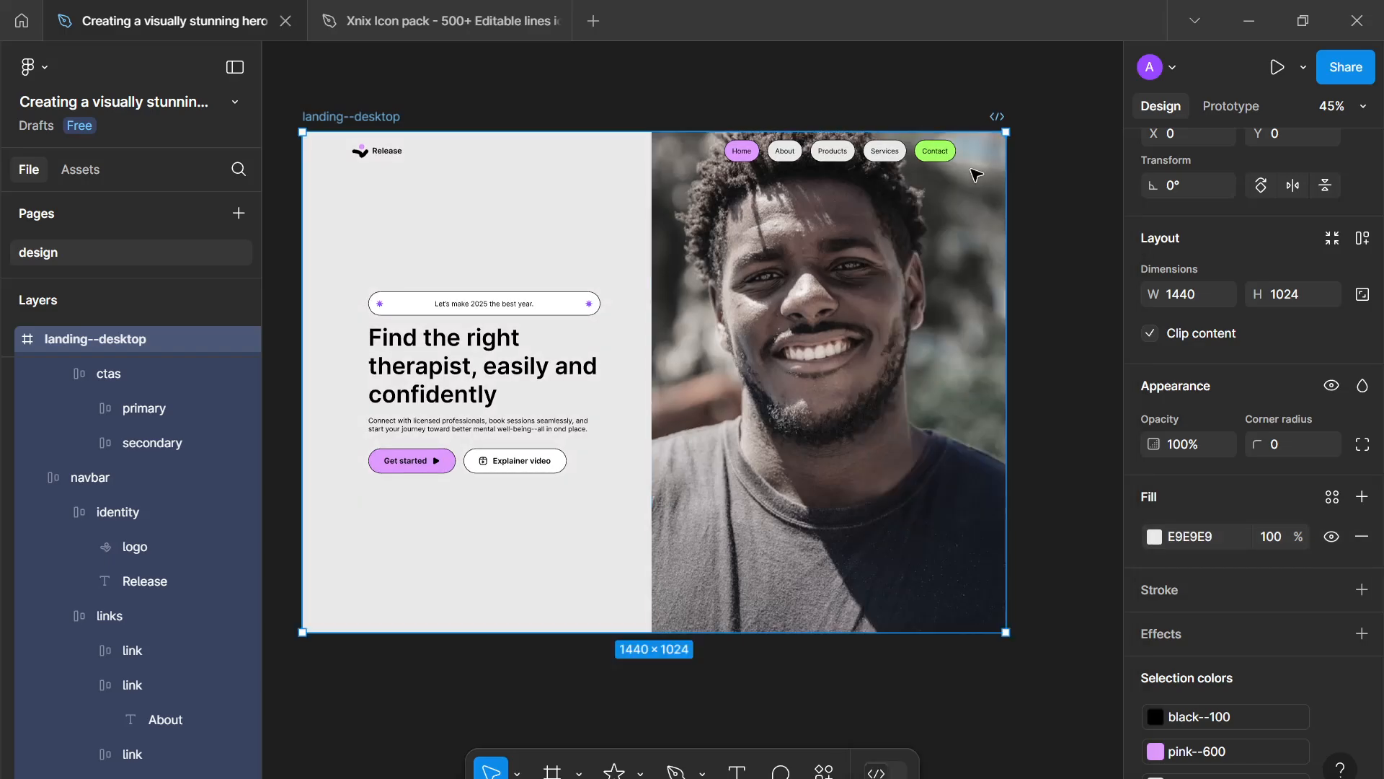
# - Change the navbar links' E9E9E9 selection colour to white FFFFFF
pyautogui.doubleClick(889, 153)
pyautogui.scroll(-1, 1118, 540)
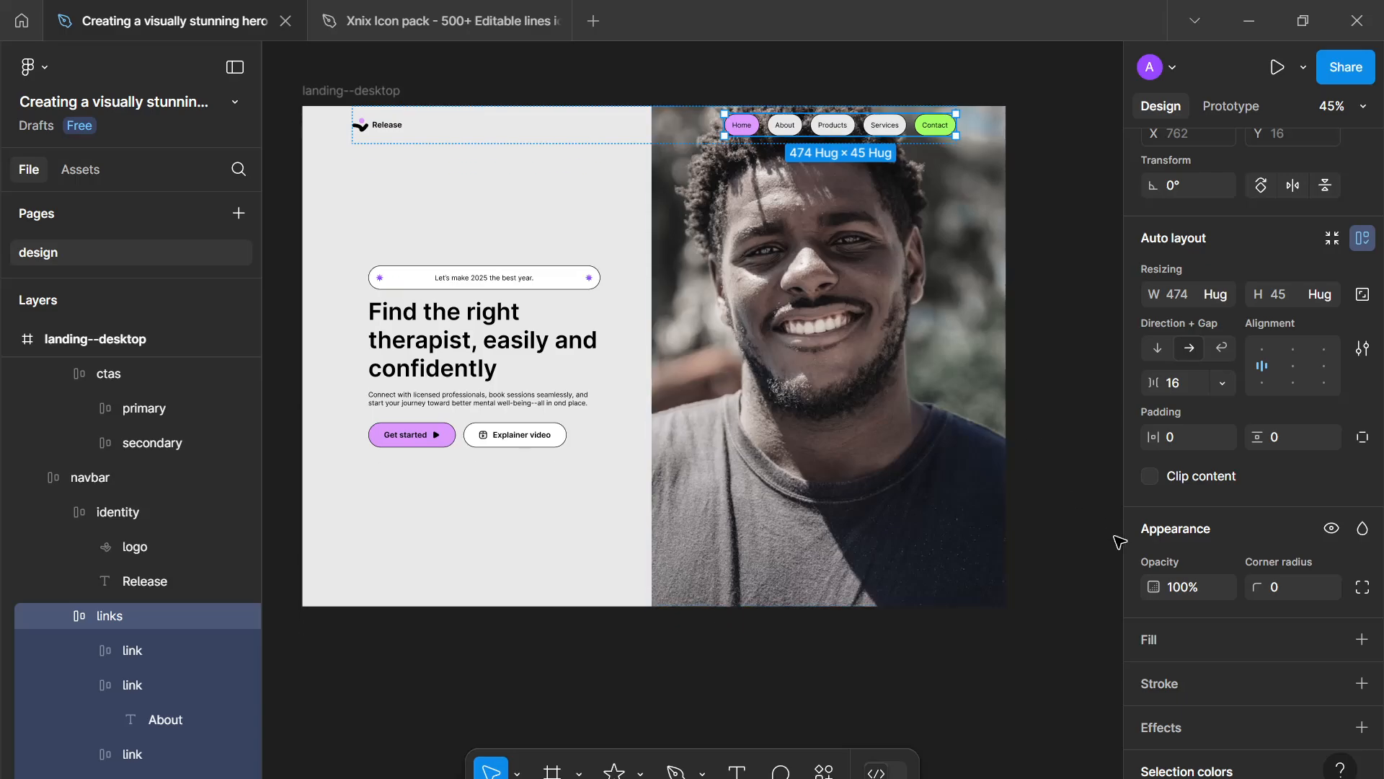
pyautogui.scroll(-4, 1182, 574)
pyautogui.click(1330, 570)
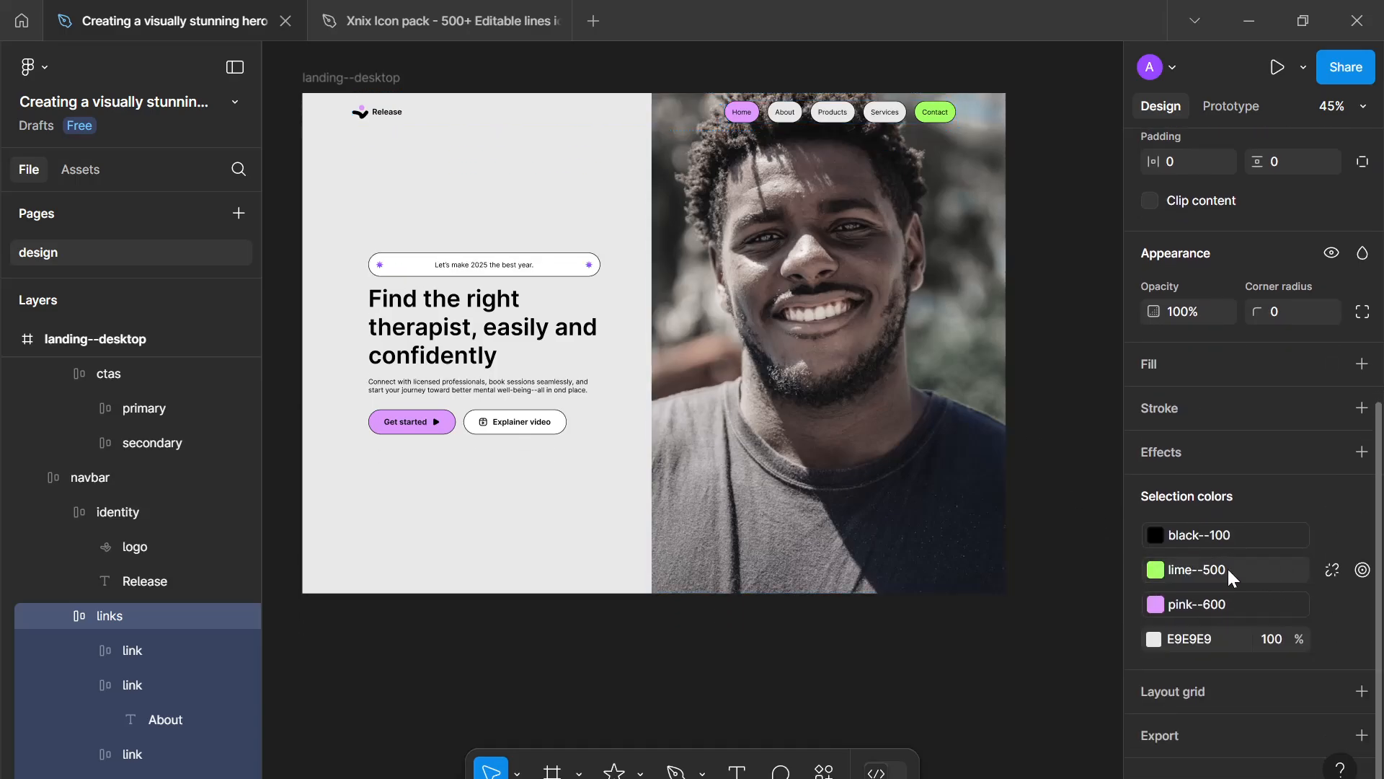
pyautogui.click(1154, 640)
pyautogui.moveTo(1035, 380); pyautogui.dragTo(627, 189)
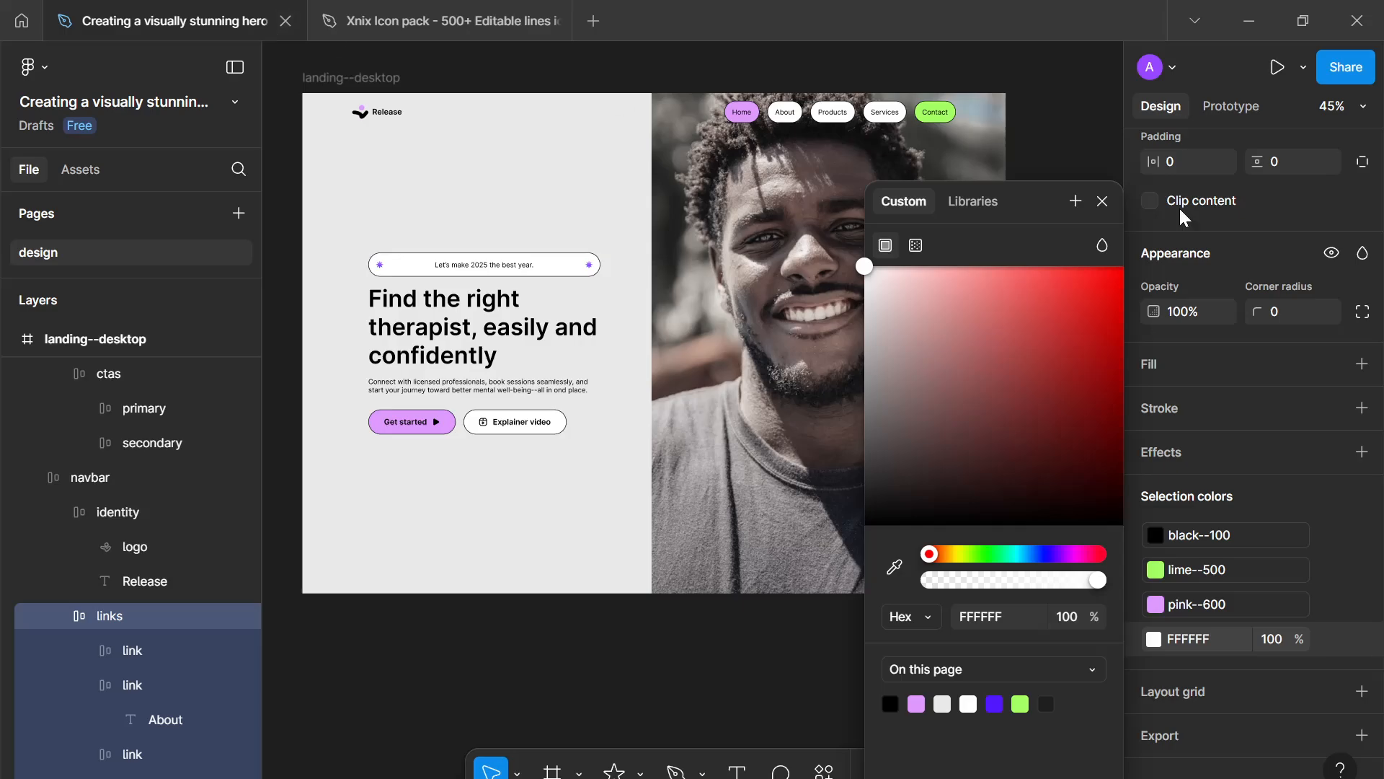
pyautogui.click(1101, 201)
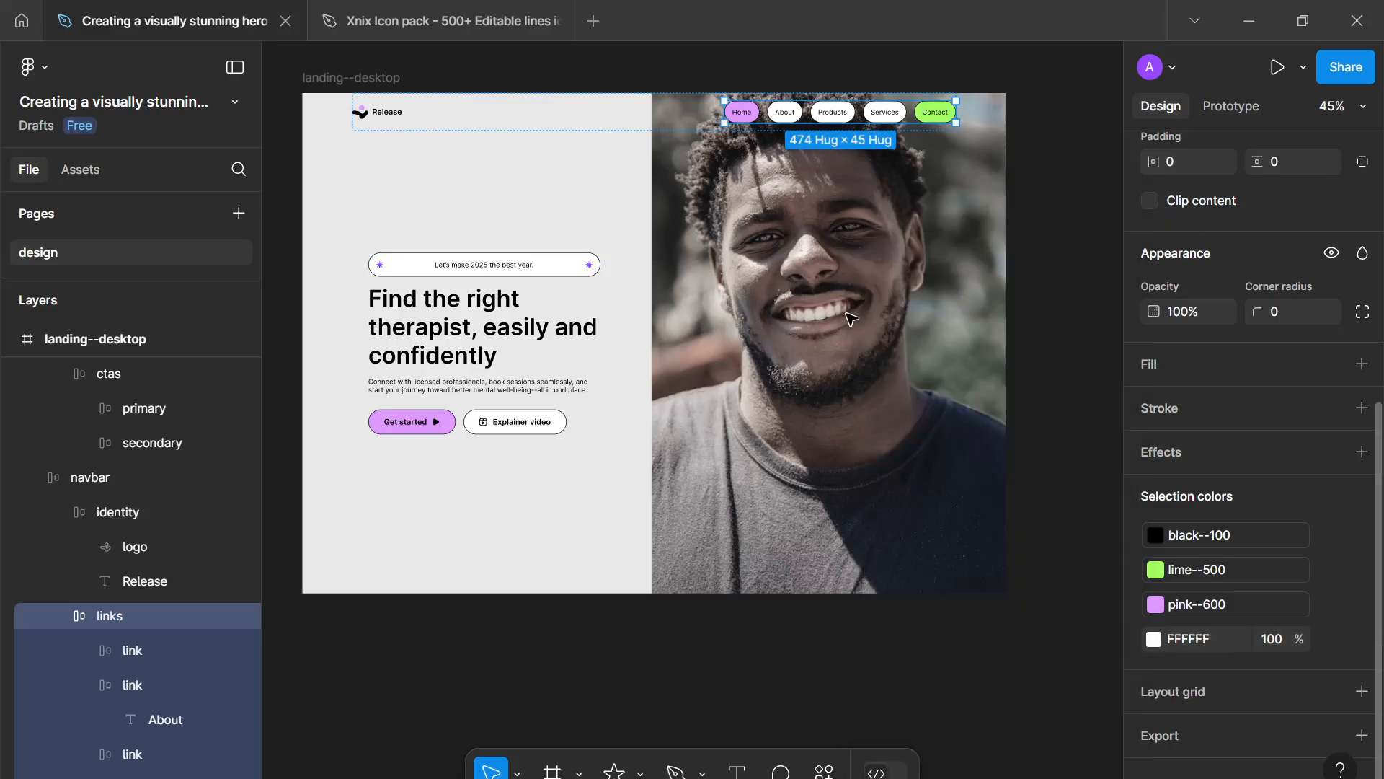
pyautogui.click(606, 495)
pyautogui.scroll(-2, 605, 495)
pyautogui.scroll(3, 652, 605)
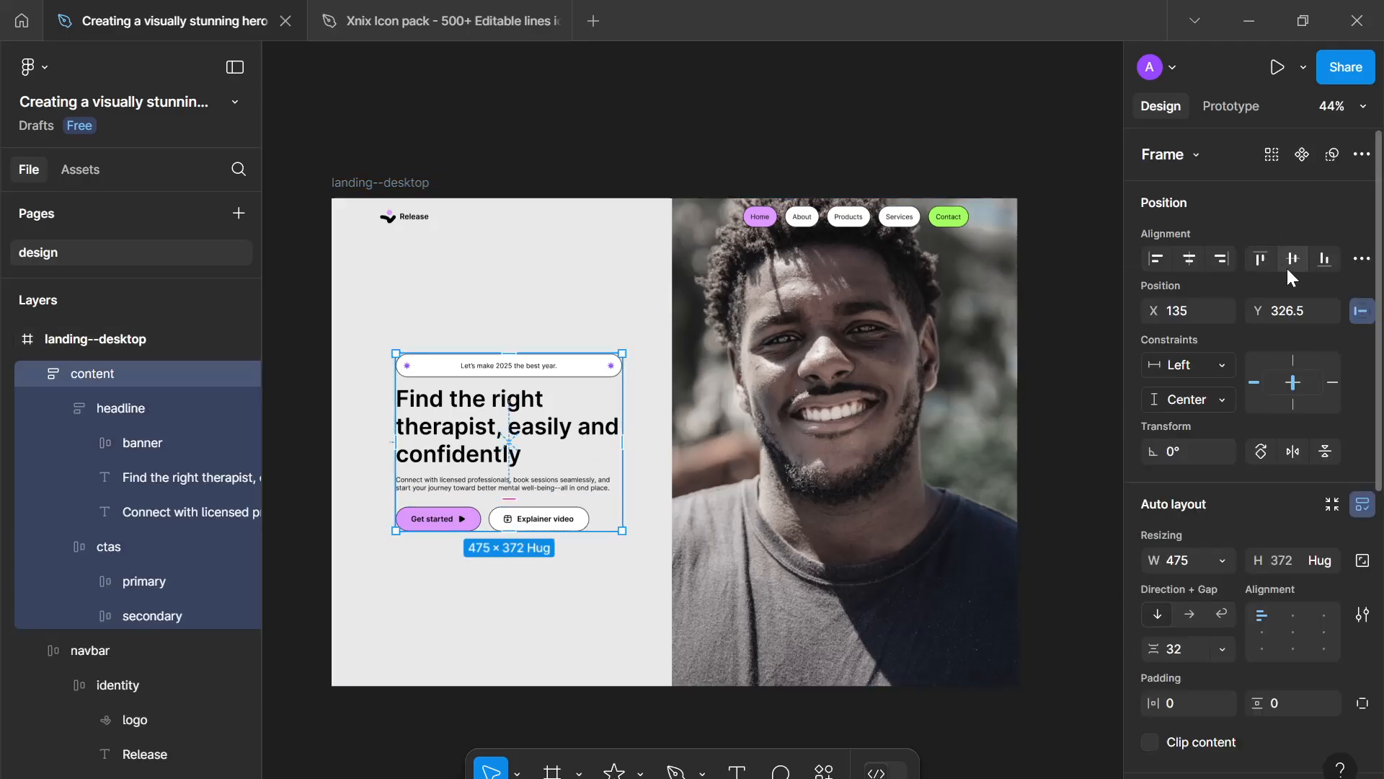
pyautogui.click(527, 604)
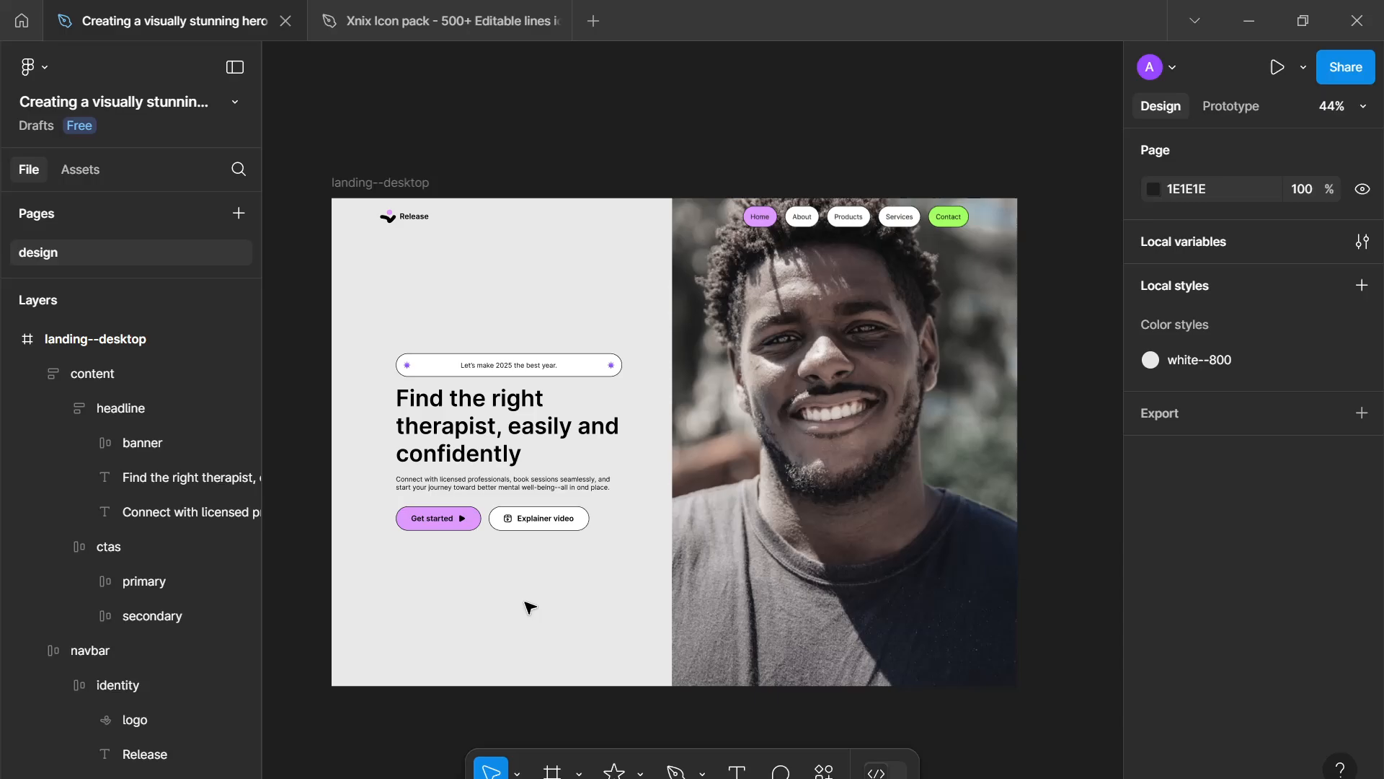
pyautogui.scroll(-2, 527, 604)
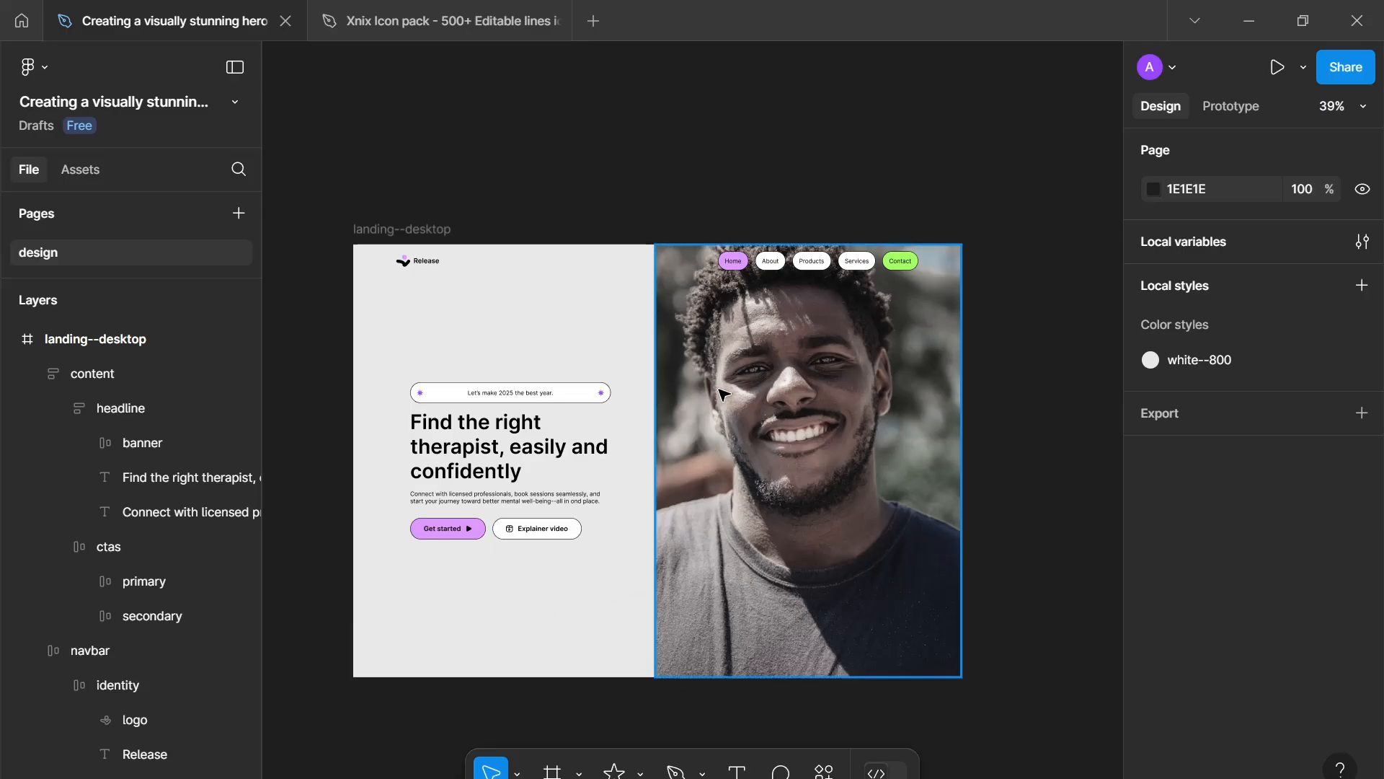
pyautogui.click(724, 409)
pyautogui.moveTo(838, 675); pyautogui.dragTo(822, 496)
pyautogui.moveTo(817, 397); pyautogui.dragTo(793, 448)
pyautogui.click(508, 399)
pyautogui.click(519, 402)
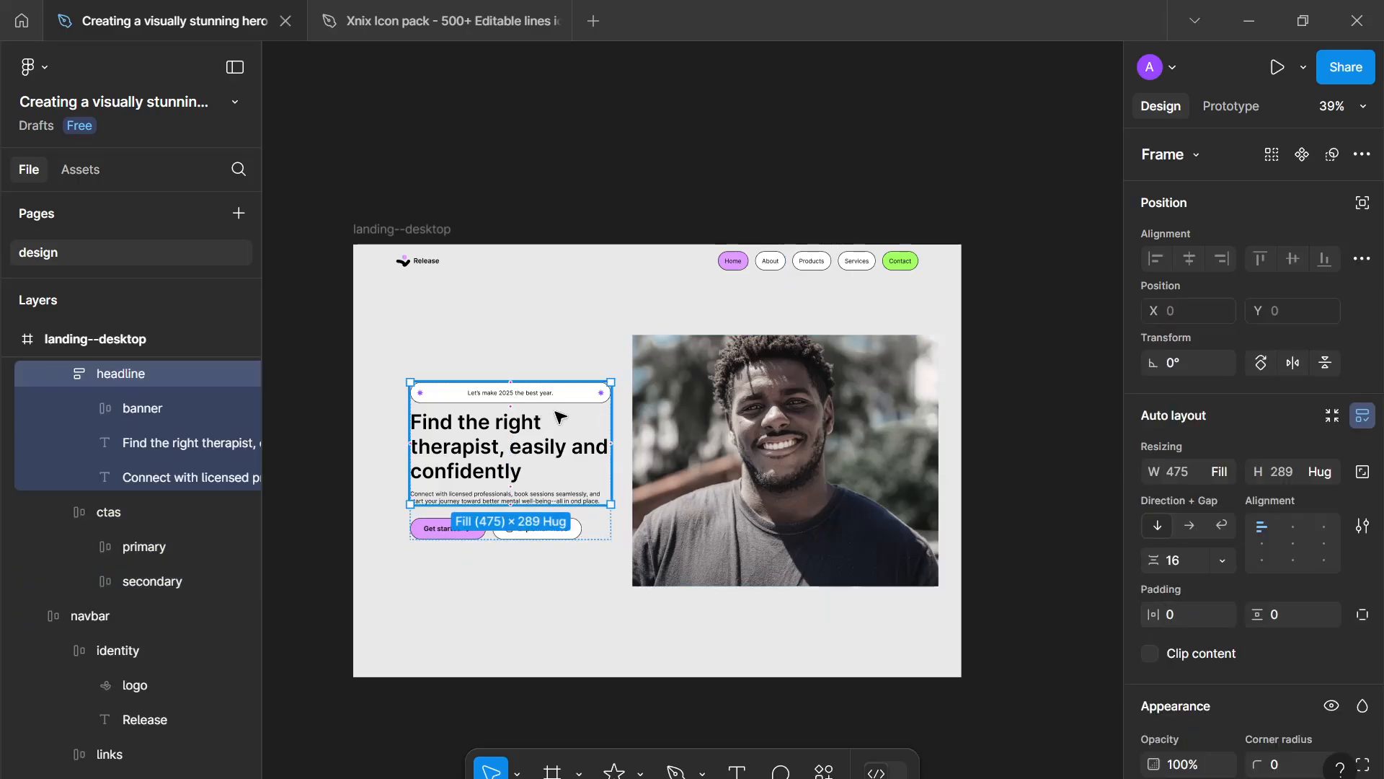
pyautogui.click(550, 395)
pyautogui.click(239, 405)
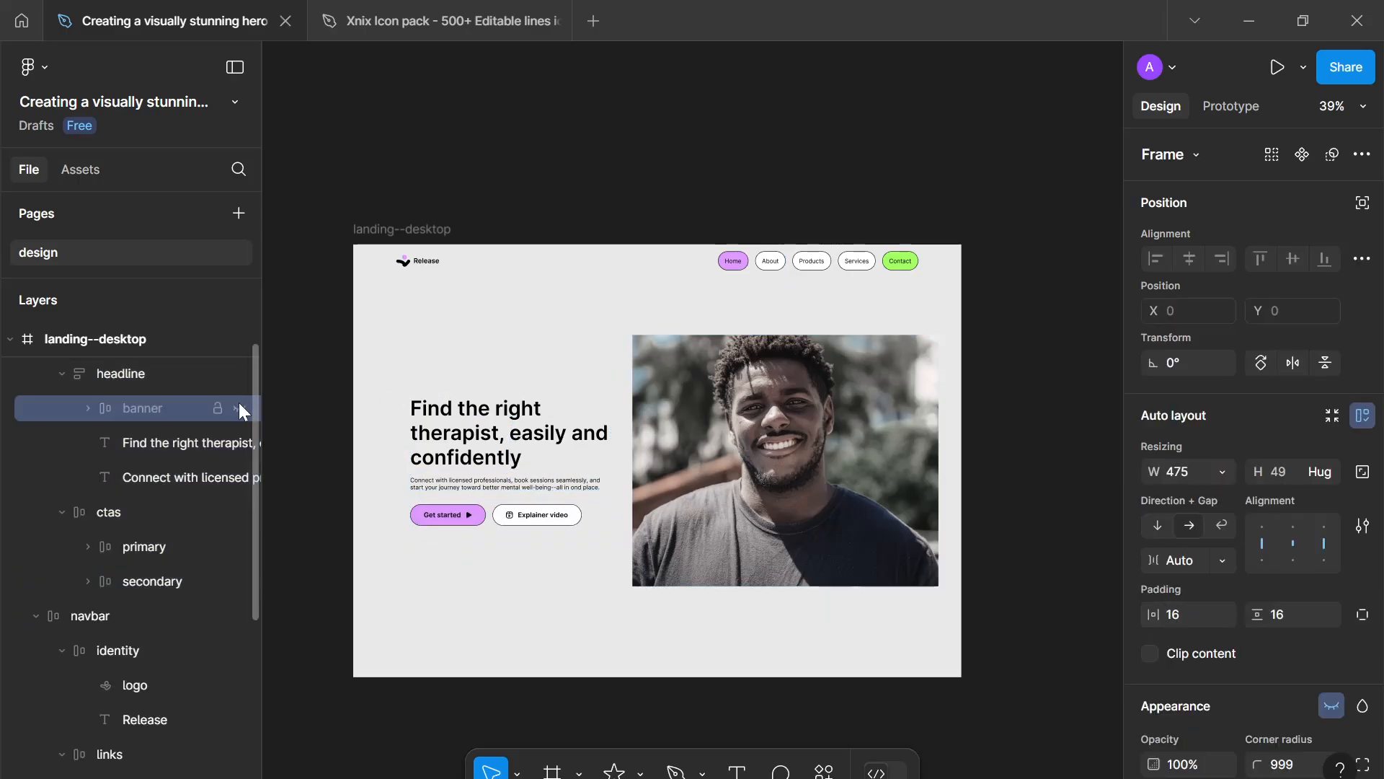
pyautogui.click(419, 563)
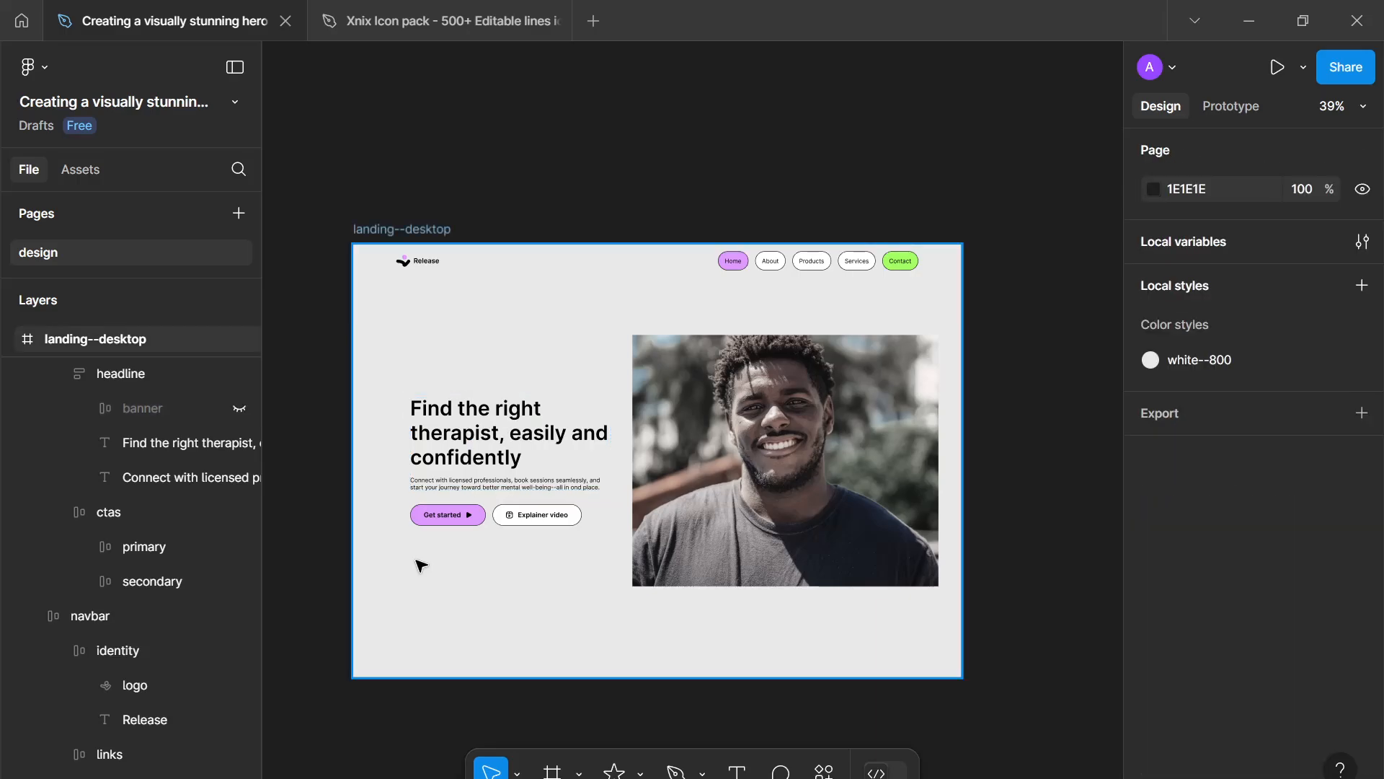
pyautogui.hotkey('ctrl', 'z')
pyautogui.hotkey('ctrl', 'z')
pyautogui.hotkey('ctrl', 'z')
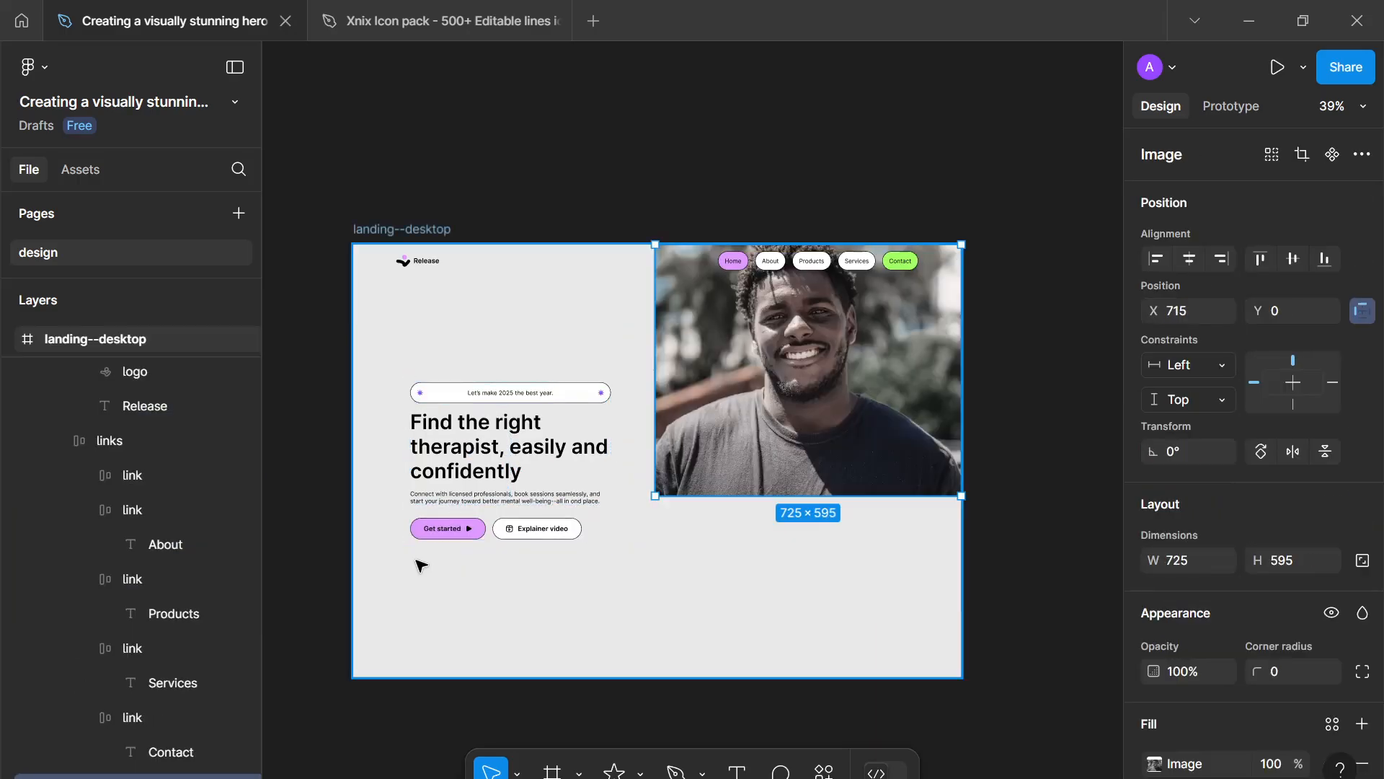
pyautogui.click(568, 575)
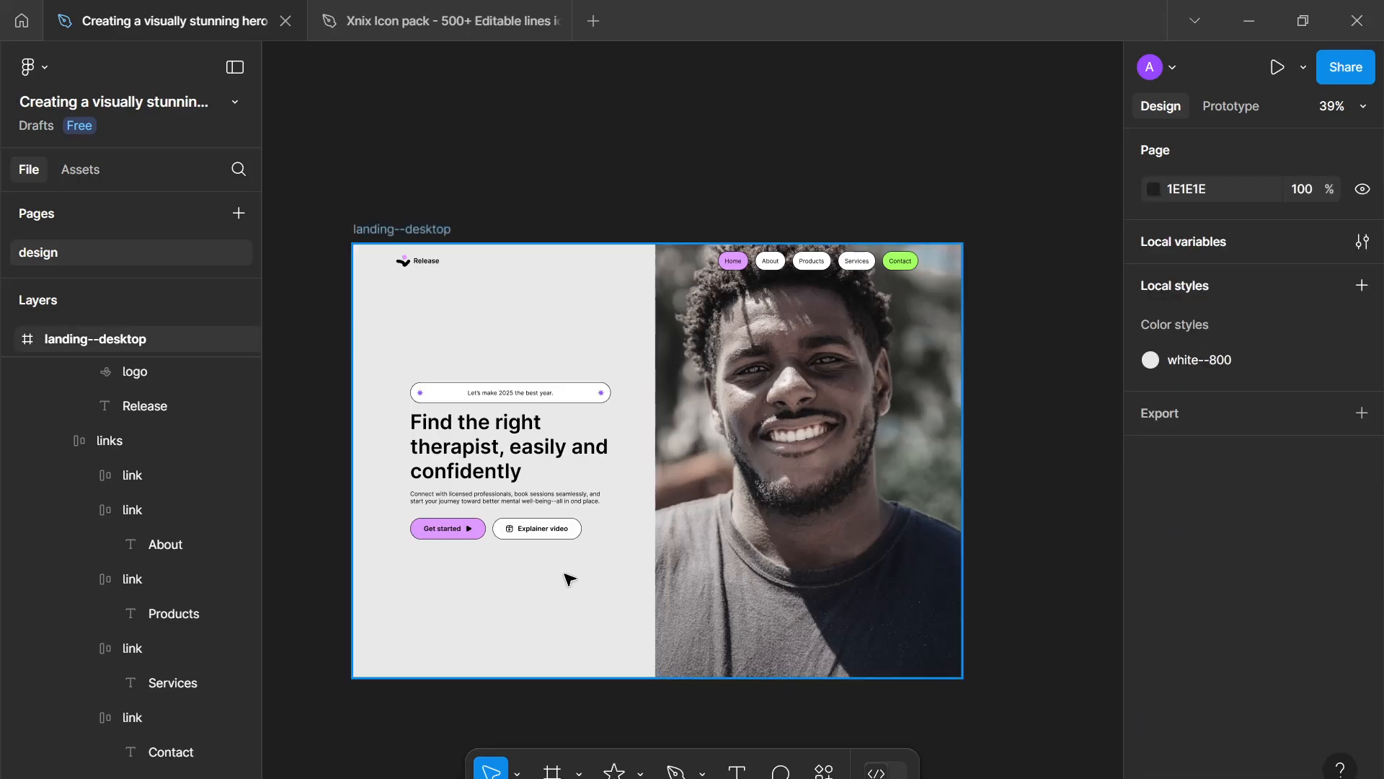
# - Move the hero content block (banner, headline, subheading, buttons) upward within the frame
pyautogui.scroll(-1, 564, 575)
pyautogui.scroll(1, 565, 574)
pyautogui.scroll(1, 565, 574)
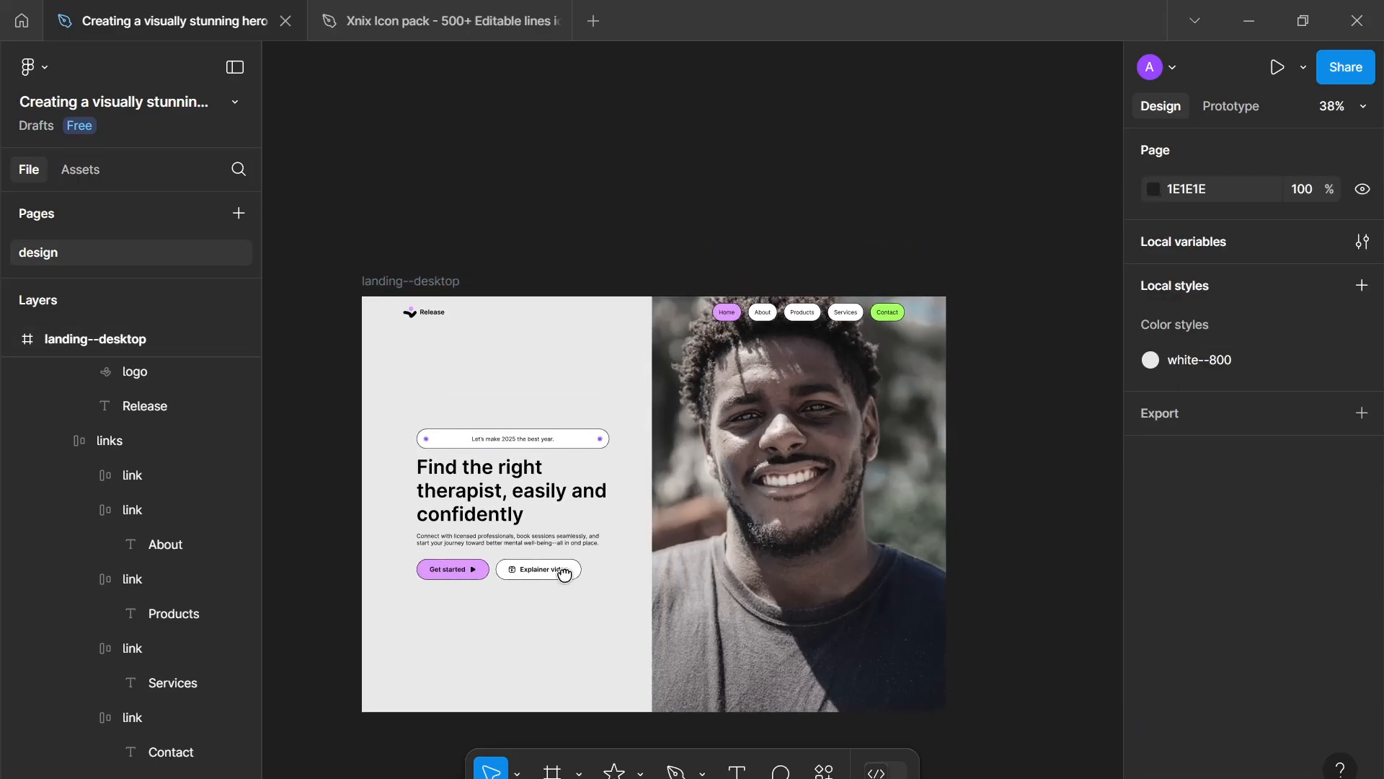
pyautogui.scroll(3, 564, 575)
pyautogui.scroll(-1, 530, 543)
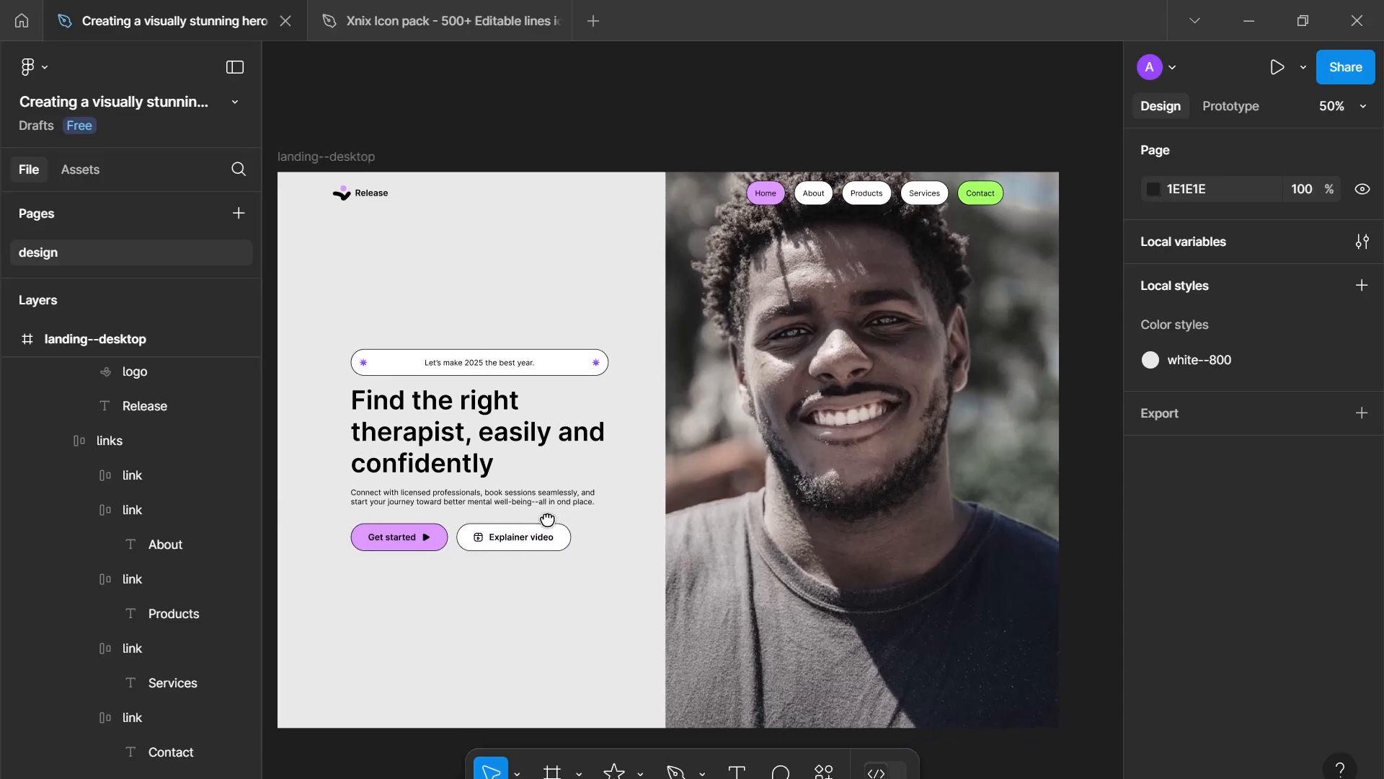
pyautogui.moveTo(548, 520); pyautogui.dragTo(563, 507)
pyautogui.click(557, 484)
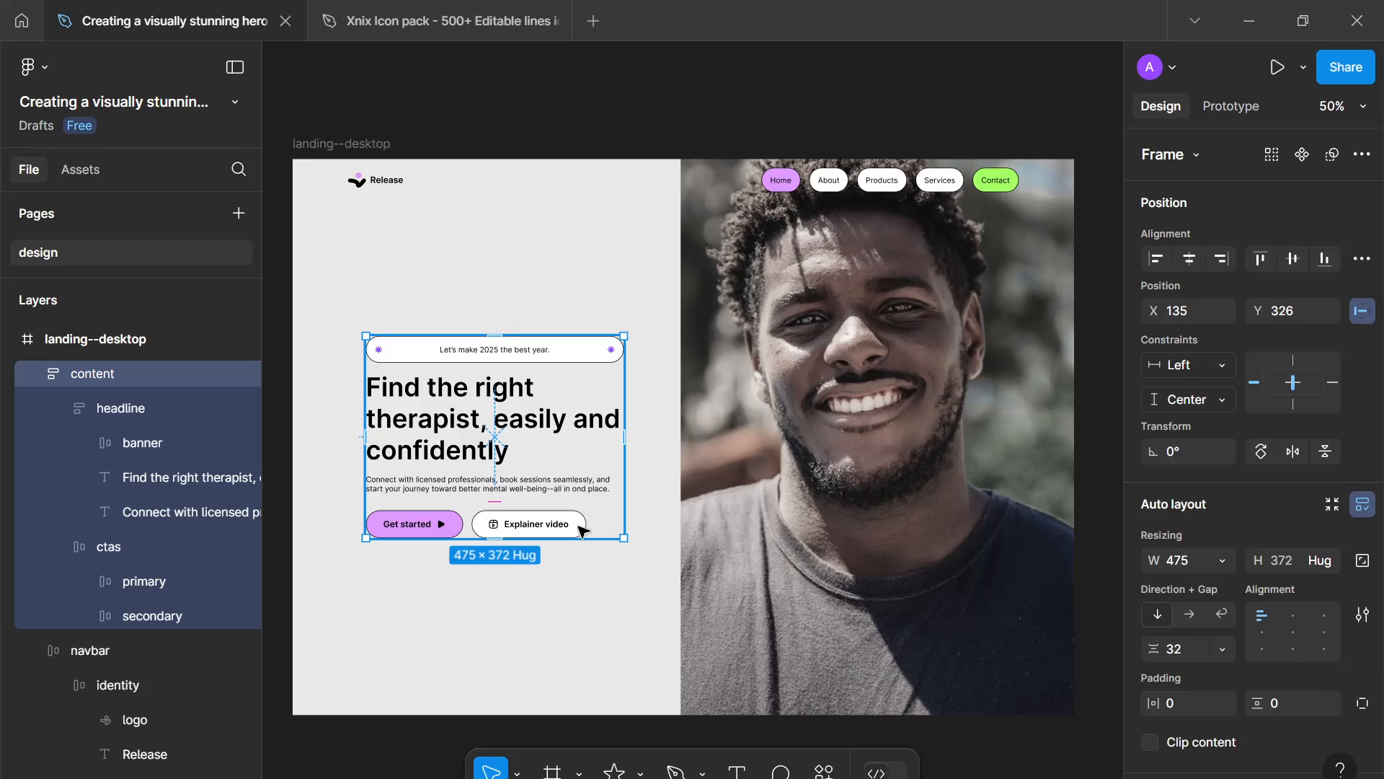
pyautogui.moveTo(555, 427); pyautogui.dragTo(548, 409)
pyautogui.click(565, 608)
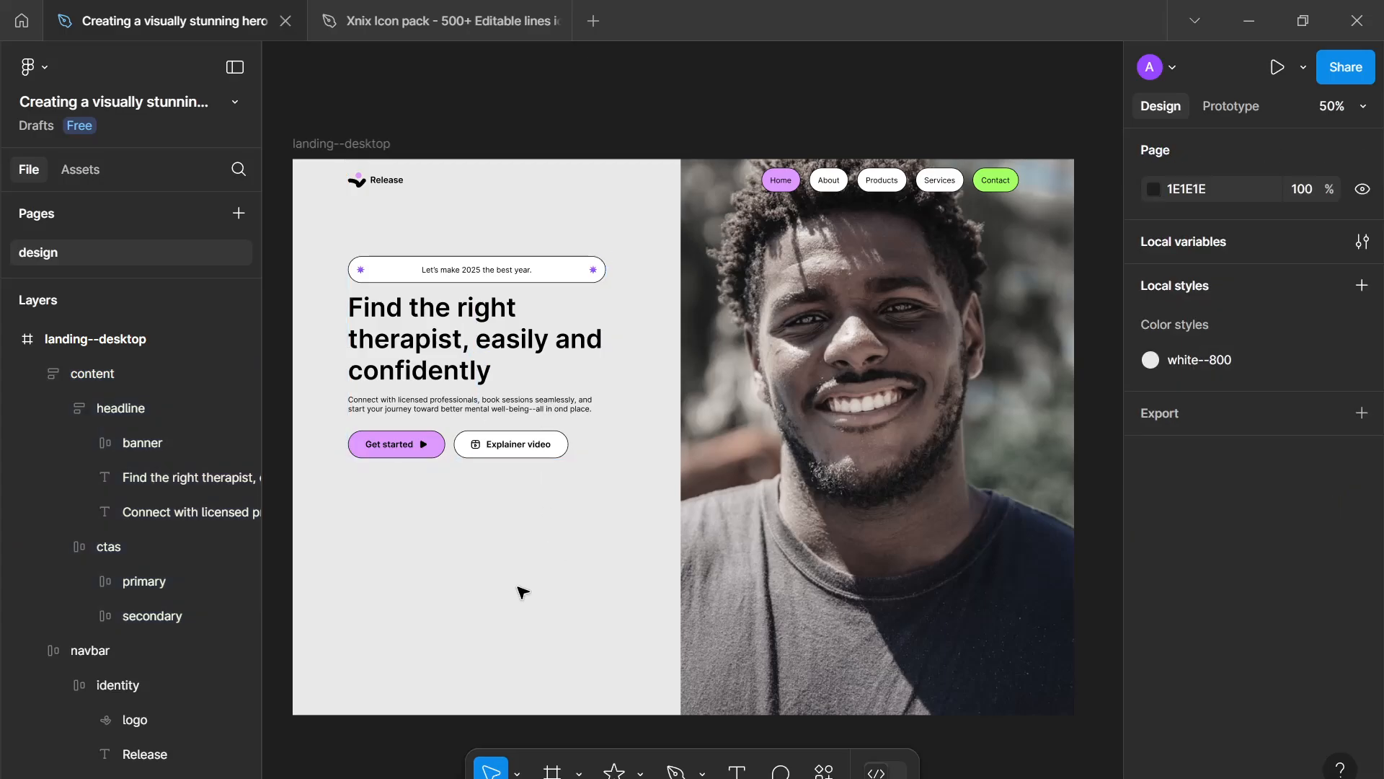
# - Extend the hero image's left edge slightly further left
pyautogui.click(724, 557)
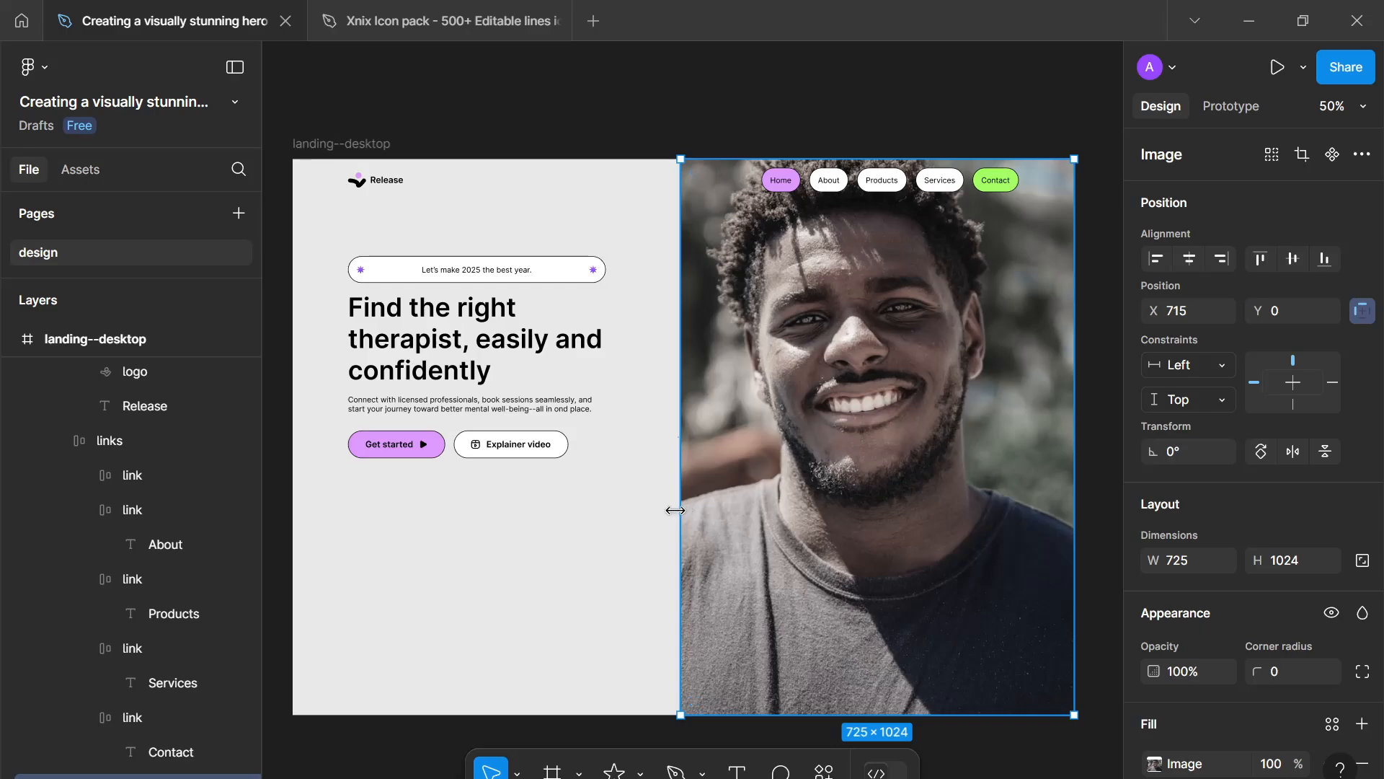
pyautogui.moveTo(678, 505); pyautogui.dragTo(664, 504)
pyautogui.click(619, 581)
# - Add a "5000+" text layer below the call-to-action buttons
pyautogui.press('t')
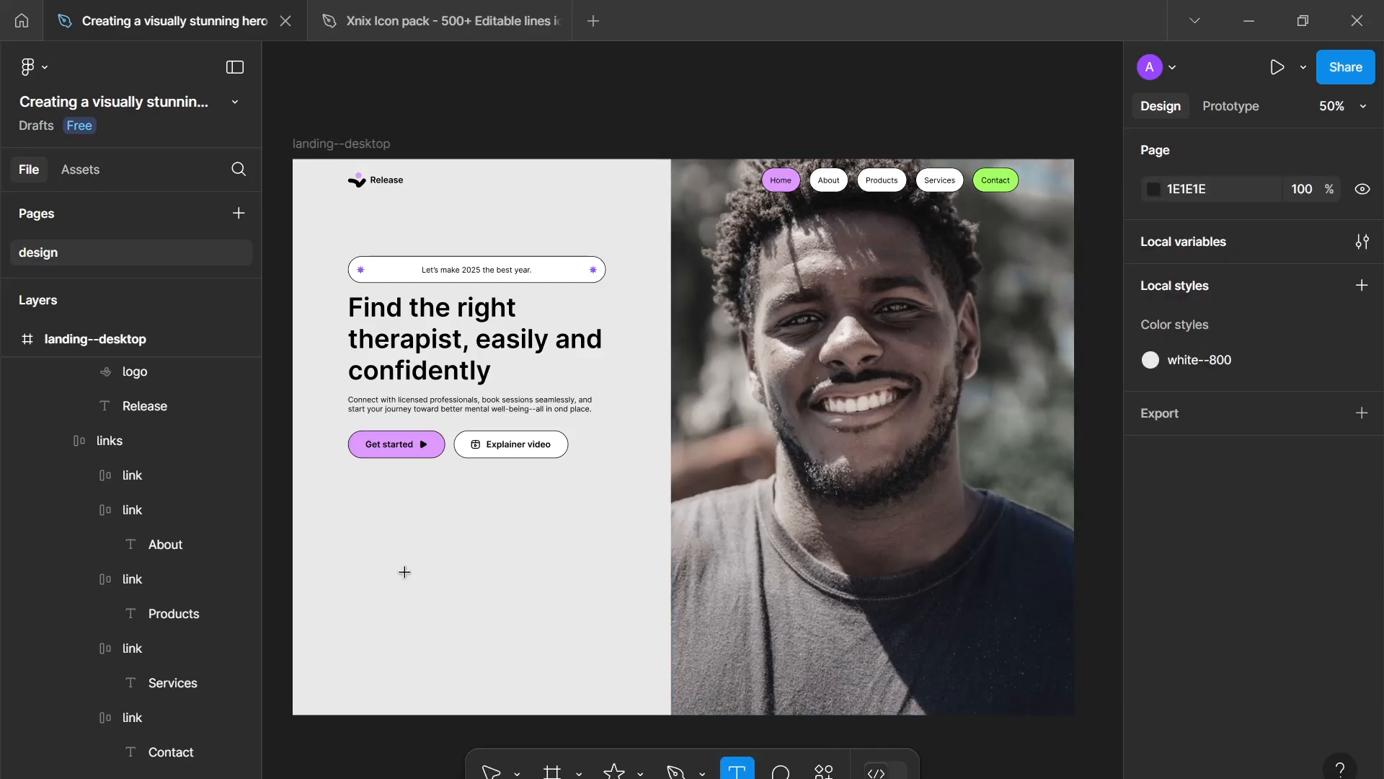
pyautogui.scroll(3, 458, 566)
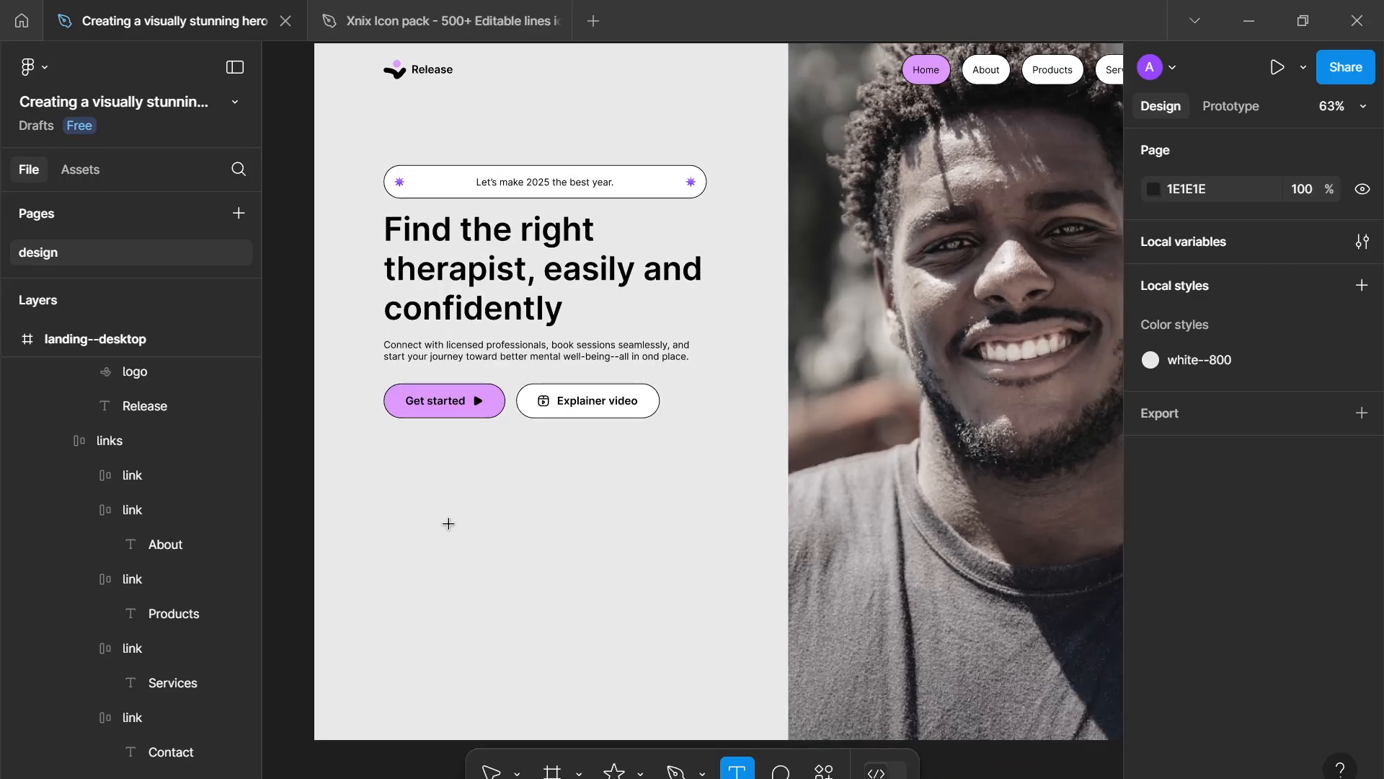
pyautogui.scroll(-2, 449, 523)
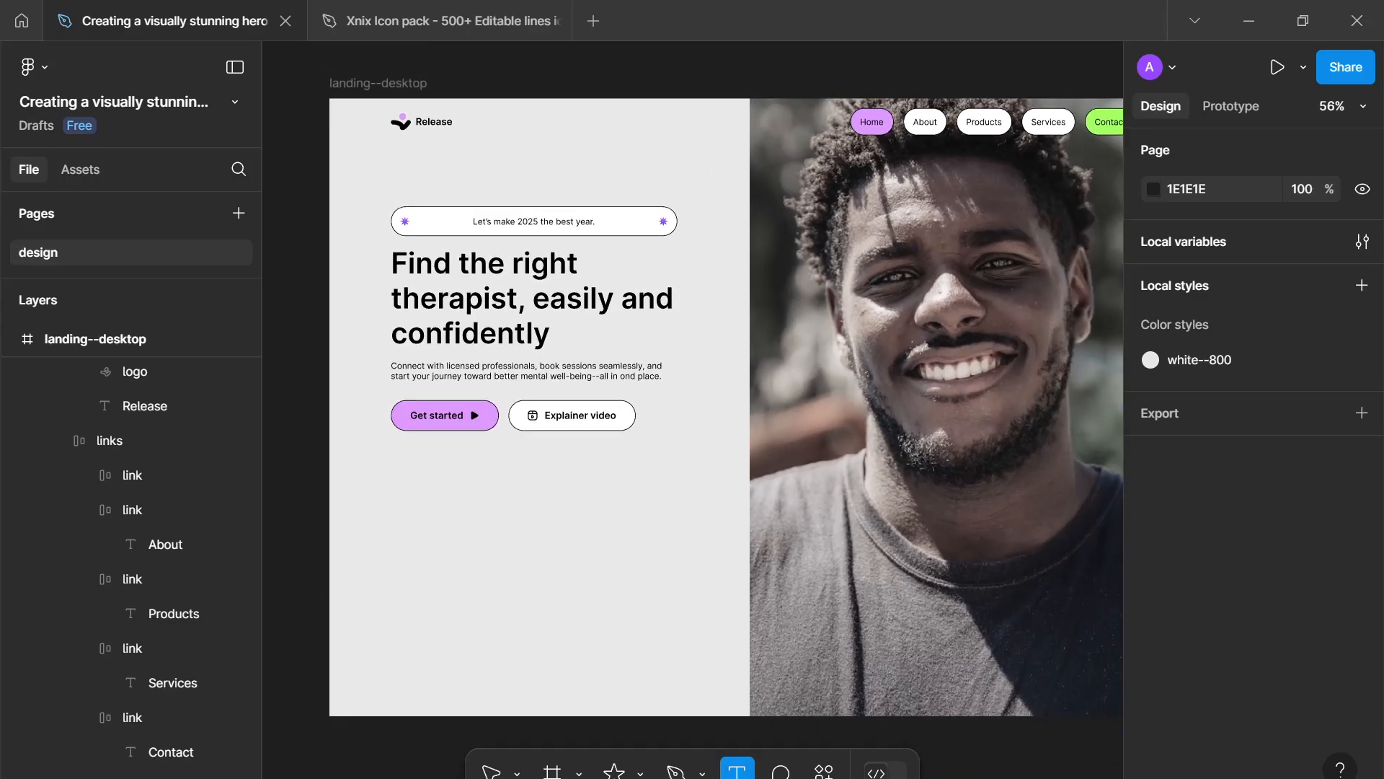
pyautogui.click(449, 518)
pyautogui.press('Escape')
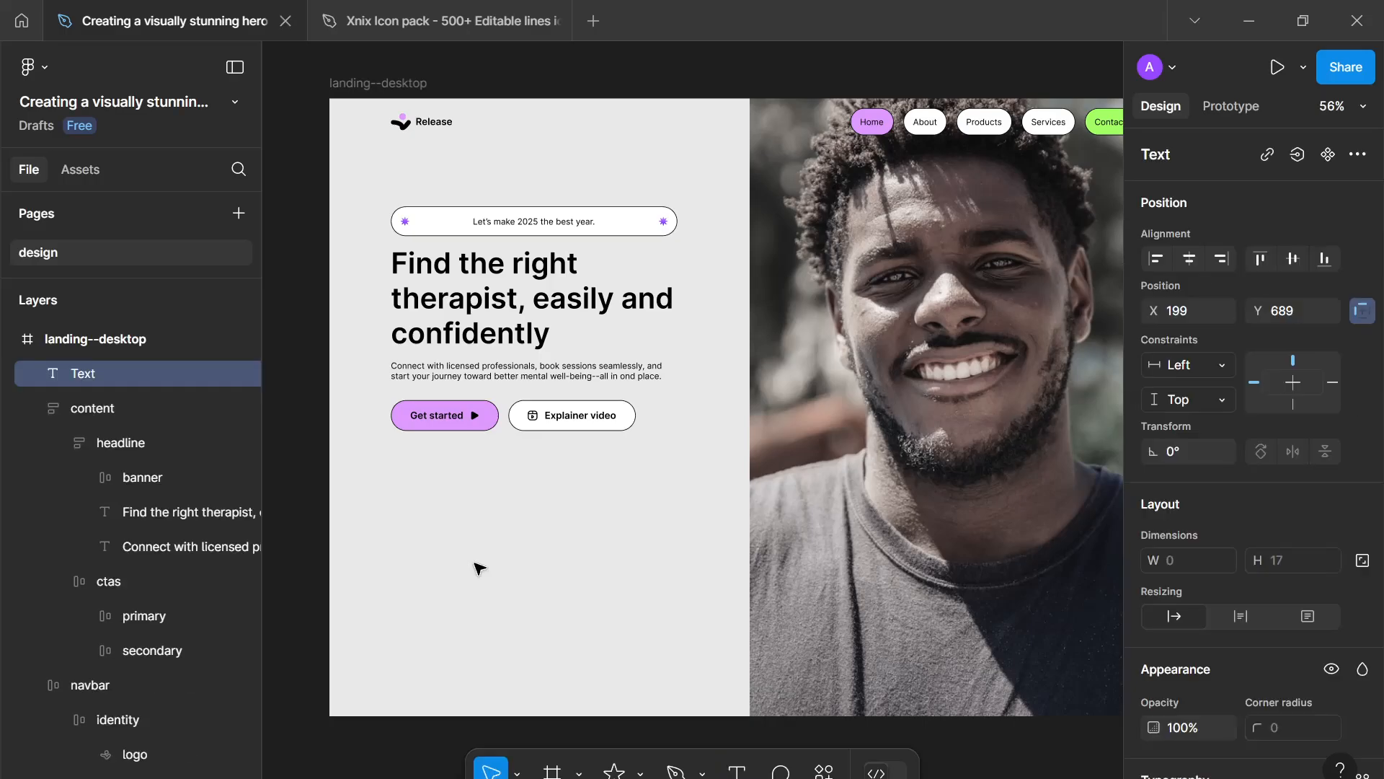
pyautogui.write('5000+')
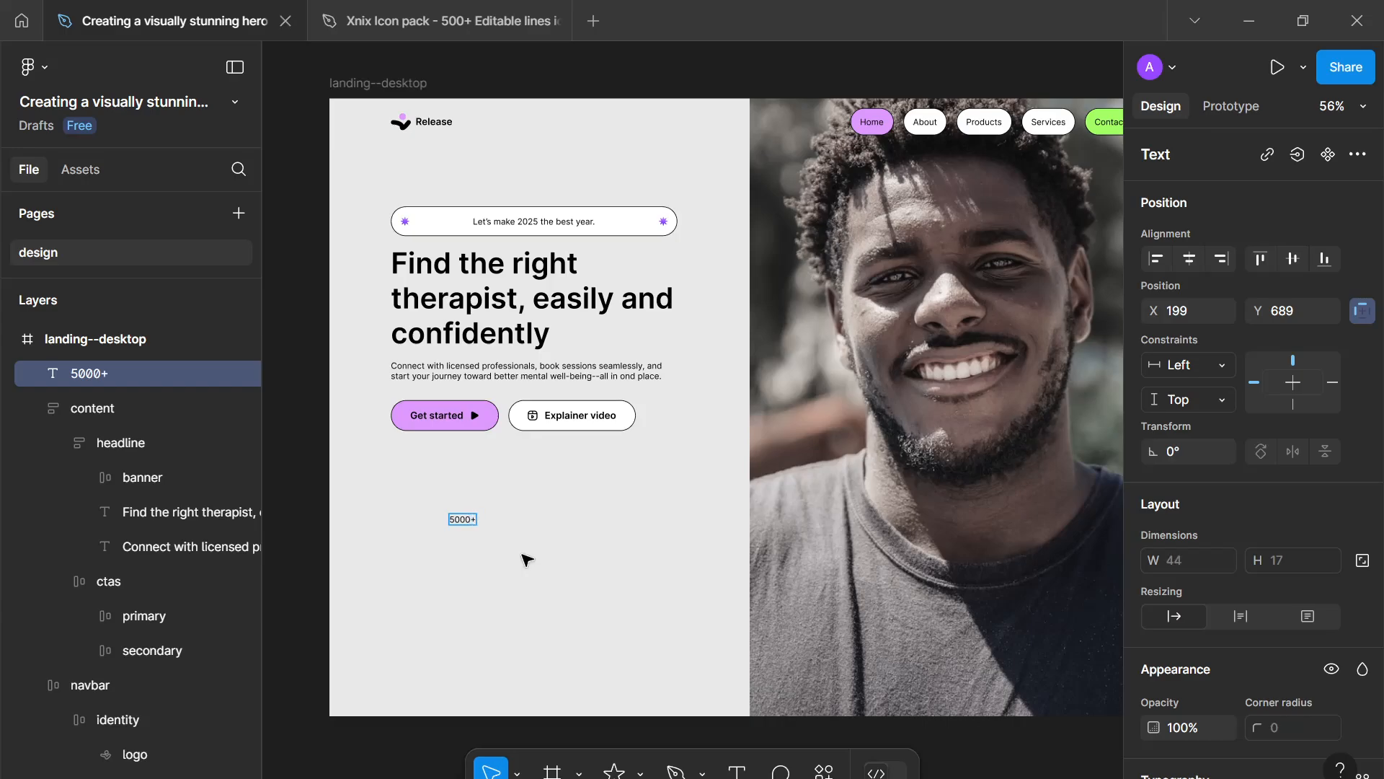
pyautogui.press('Escape')
# - Set the "5000+" text to Semi Bold weight and size 32
pyautogui.scroll(-3, 1295, 558)
pyautogui.click(1218, 637)
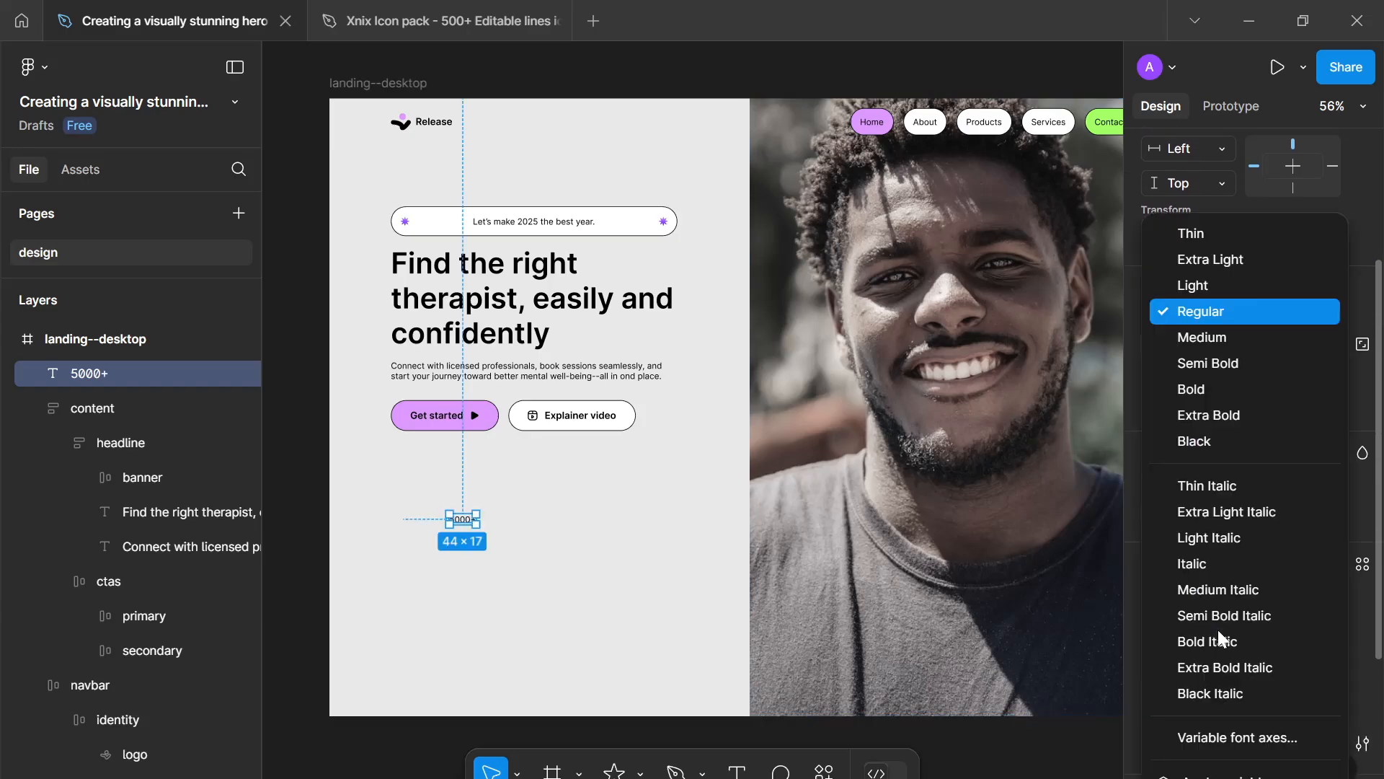
pyautogui.click(1208, 367)
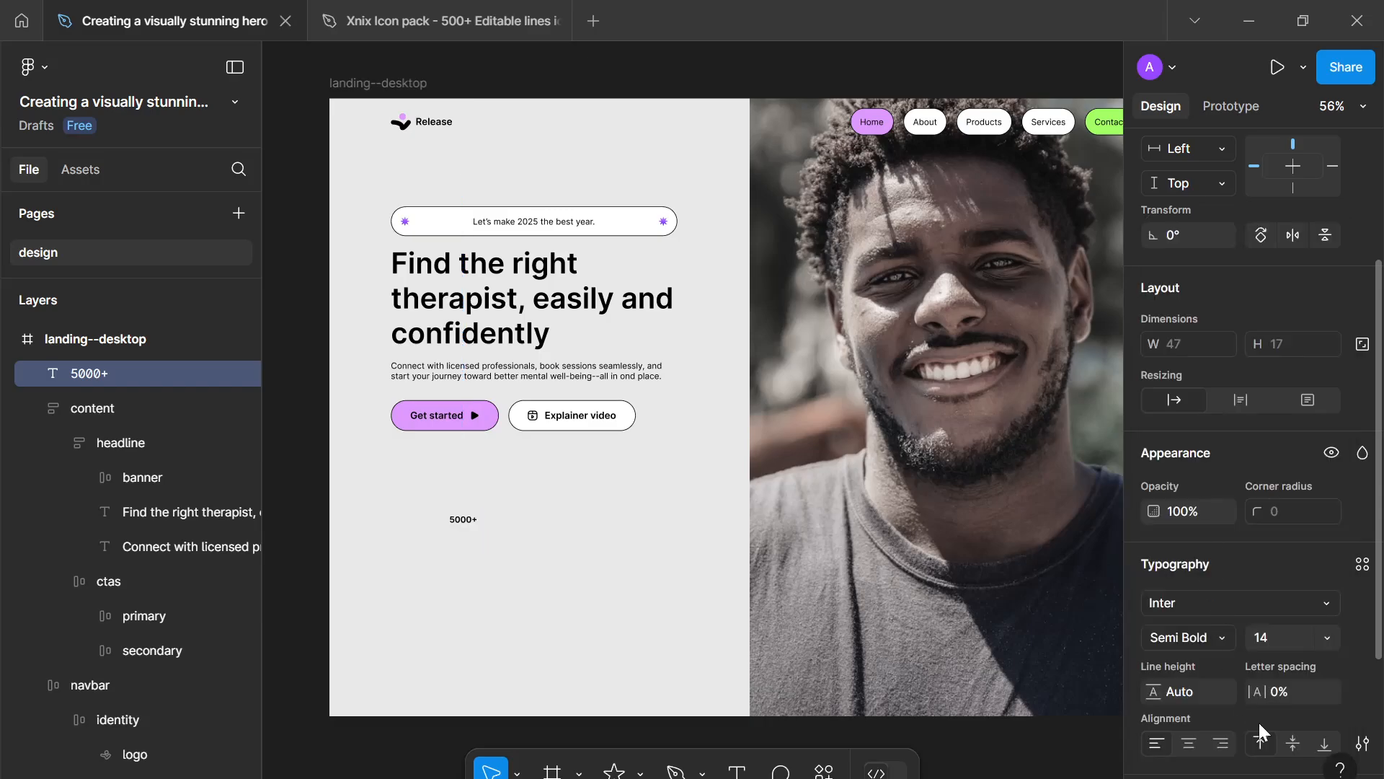
pyautogui.click(1280, 632)
pyautogui.write('32')
pyautogui.press('Return')
# - Add a text layer below it reading "Over 5000 satisfied users have now embarked on a" and continuing
pyautogui.scroll(2, 573, 587)
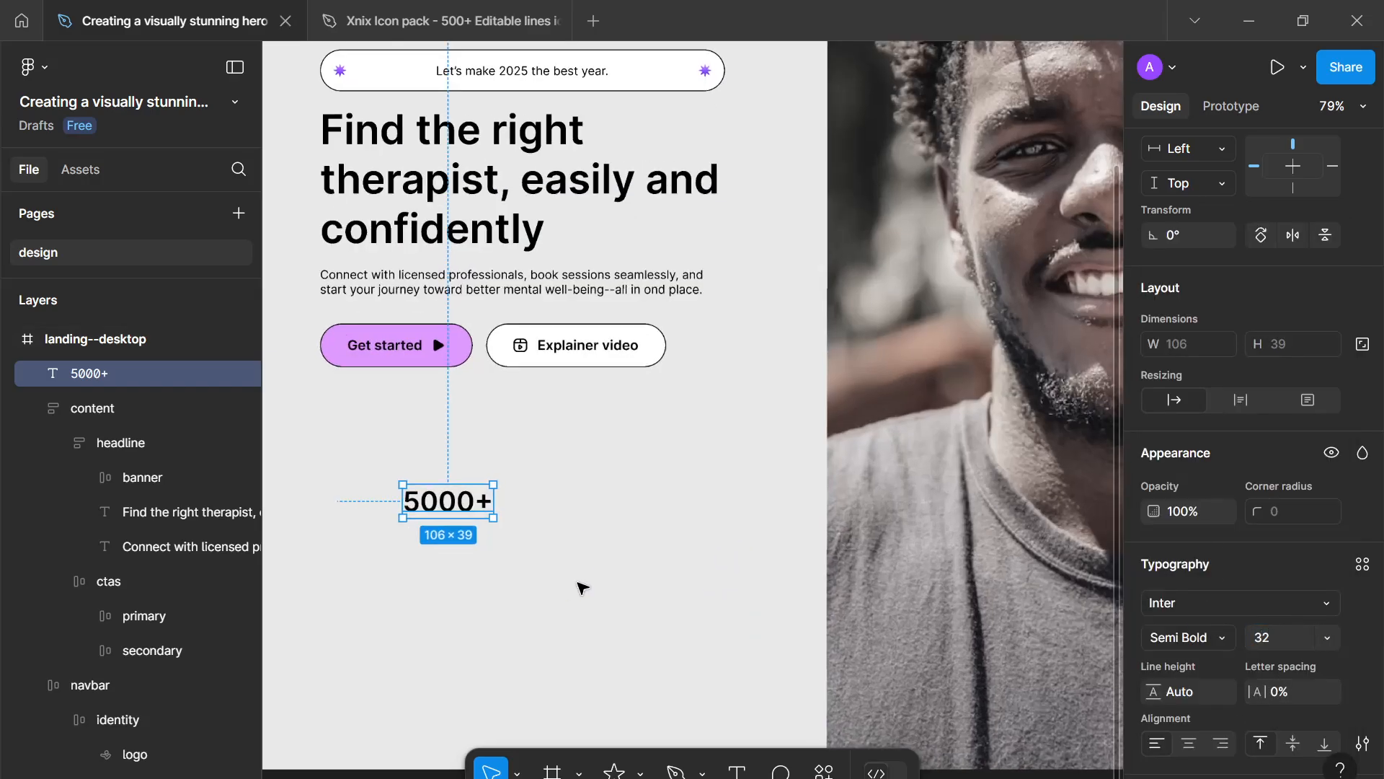
pyautogui.moveTo(582, 580); pyautogui.dragTo(670, 563)
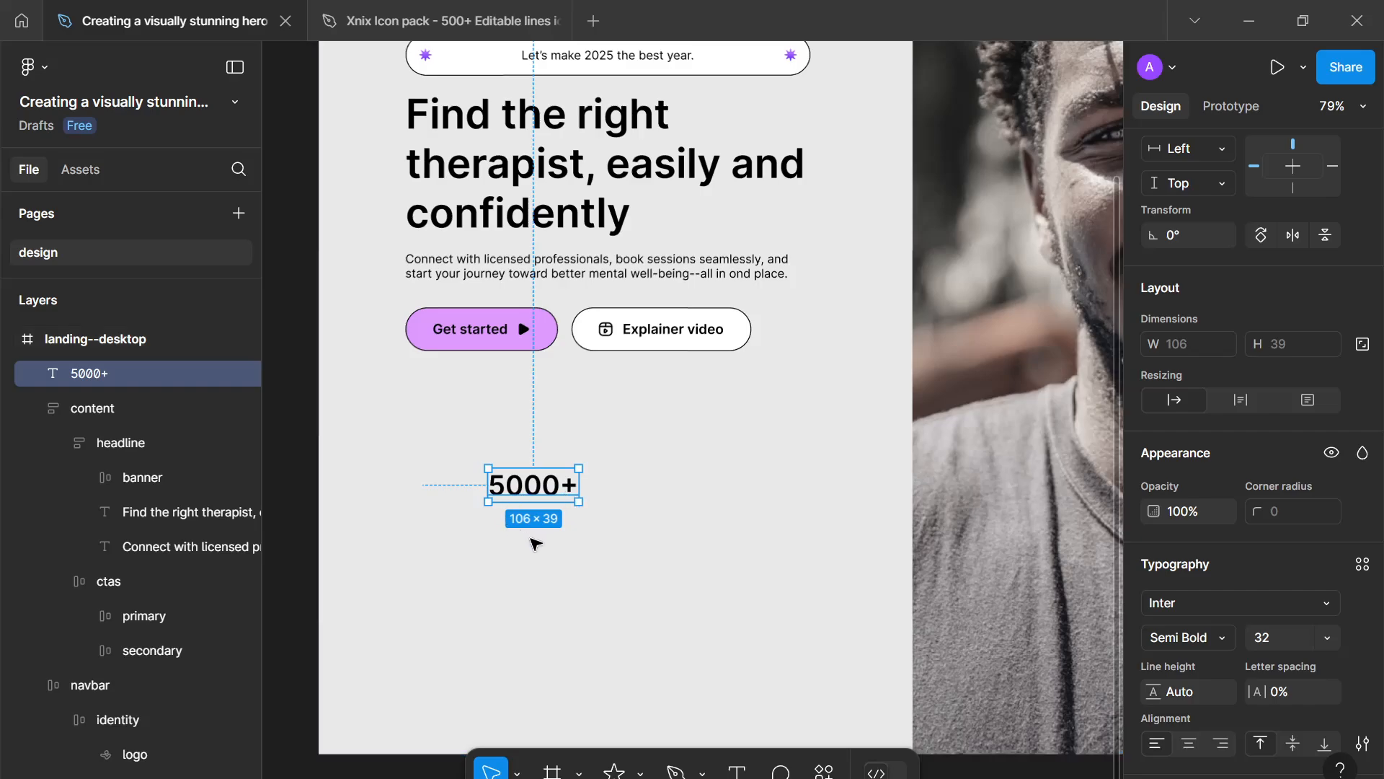
pyautogui.click(485, 553)
pyautogui.press('t')
pyautogui.click(485, 571)
pyautogui.write('O')
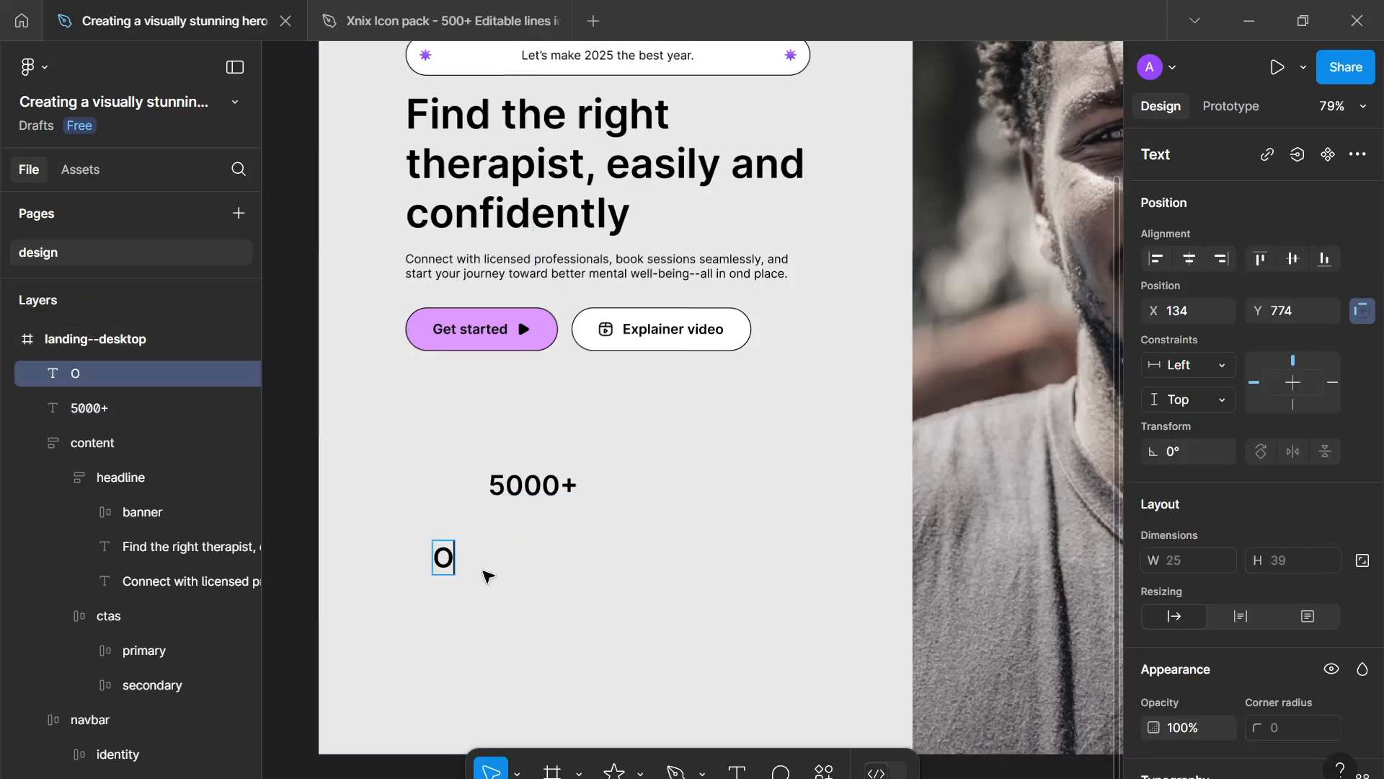
pyautogui.write('ver 5000 p')
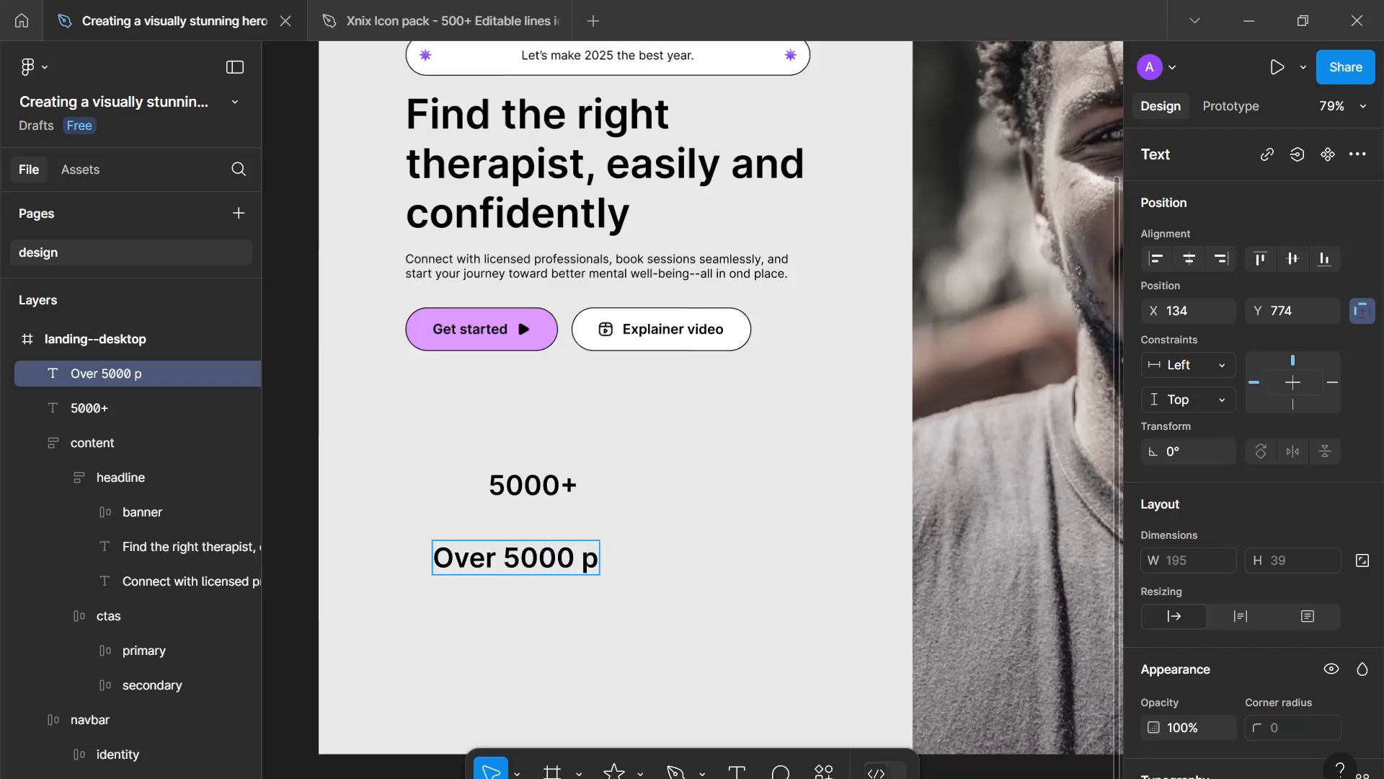
pyautogui.press('BackSpace')
pyautogui.write('a')
pyautogui.press('BackSpace')
pyautogui.write('satisfied users')
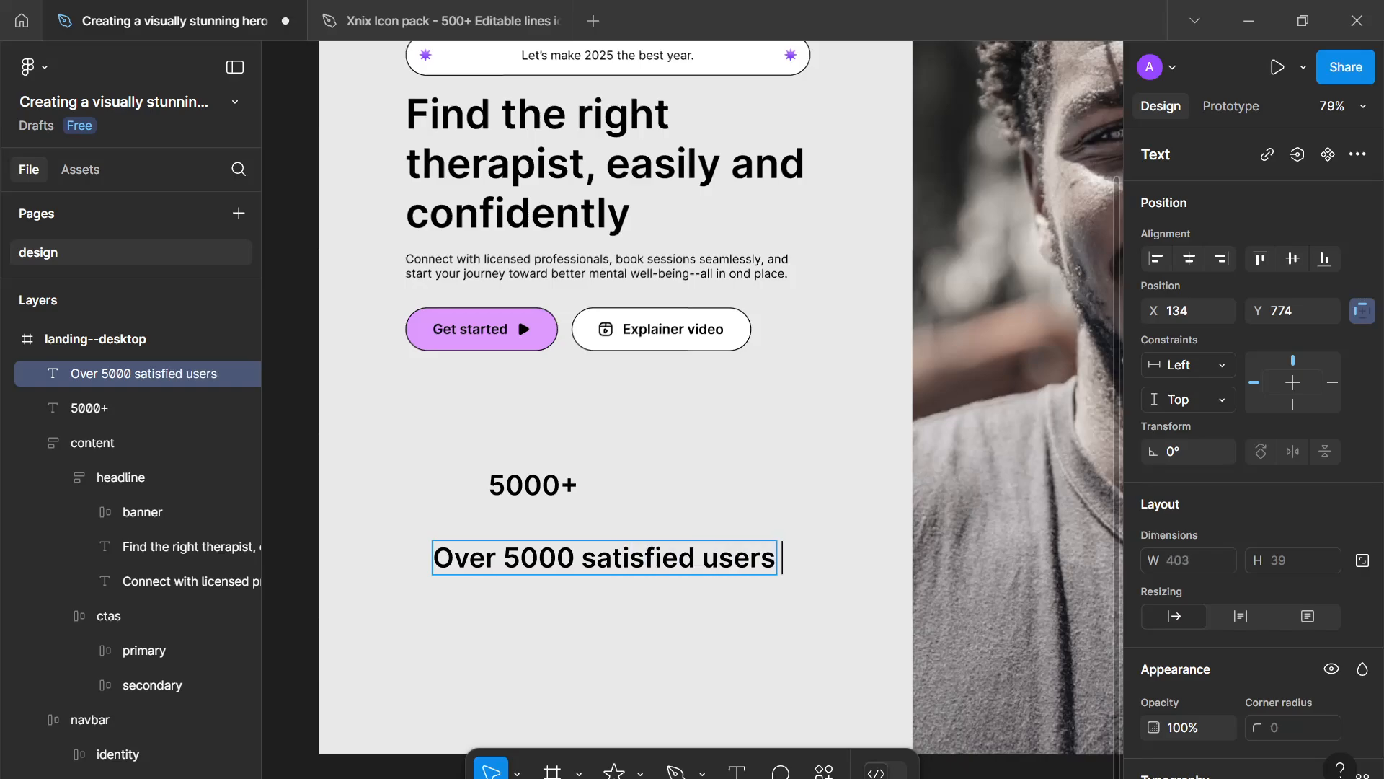
pyautogui.write(' have now')
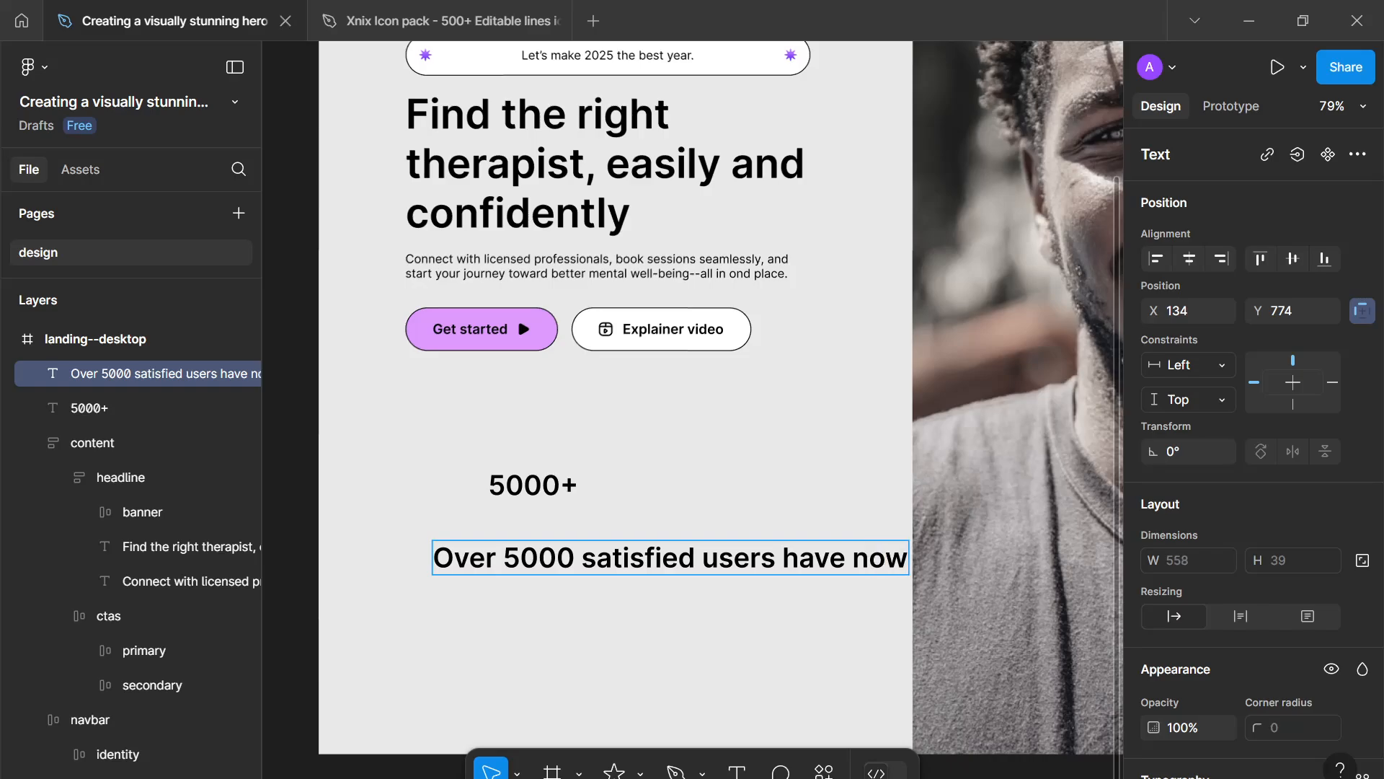
pyautogui.write(' embarked')
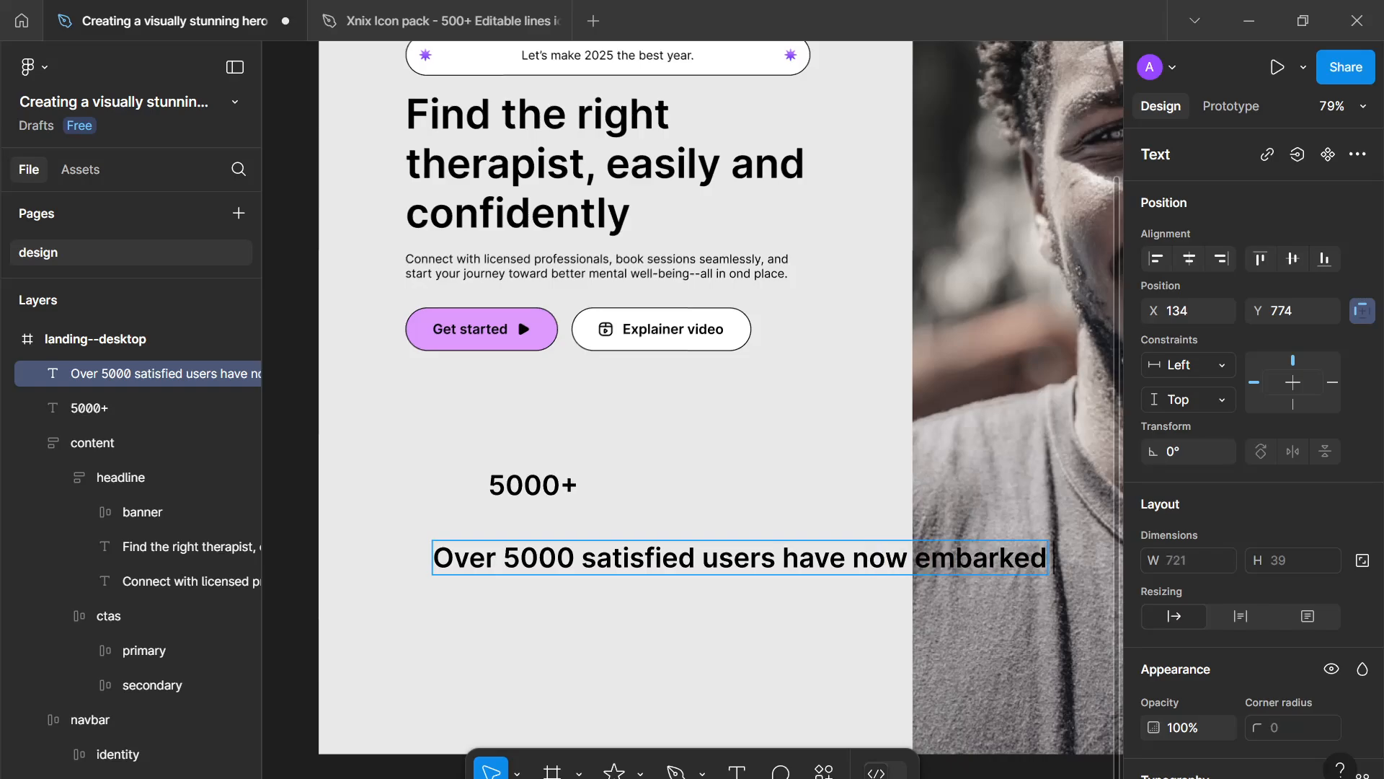
pyautogui.write(' on a r')
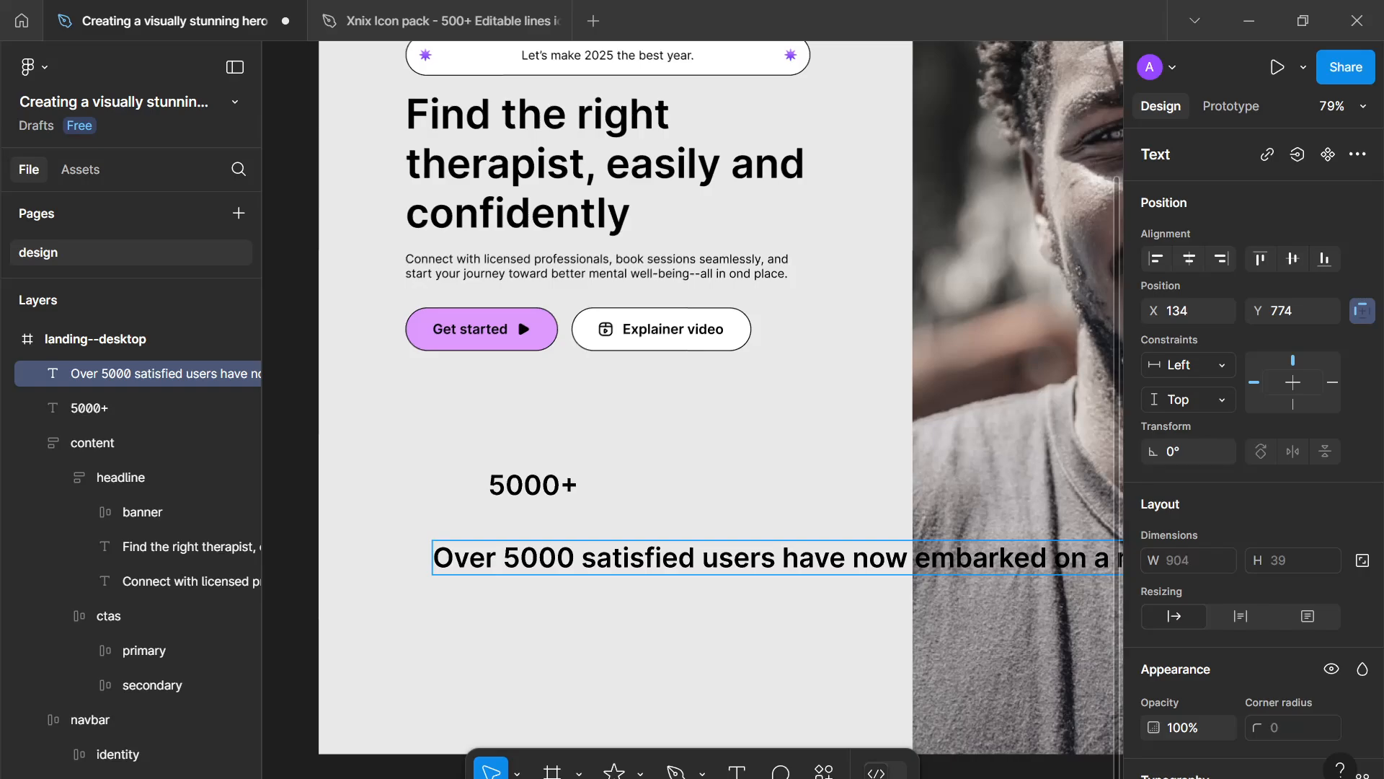
pyautogui.write(' h')
pyautogui.press('Escape')
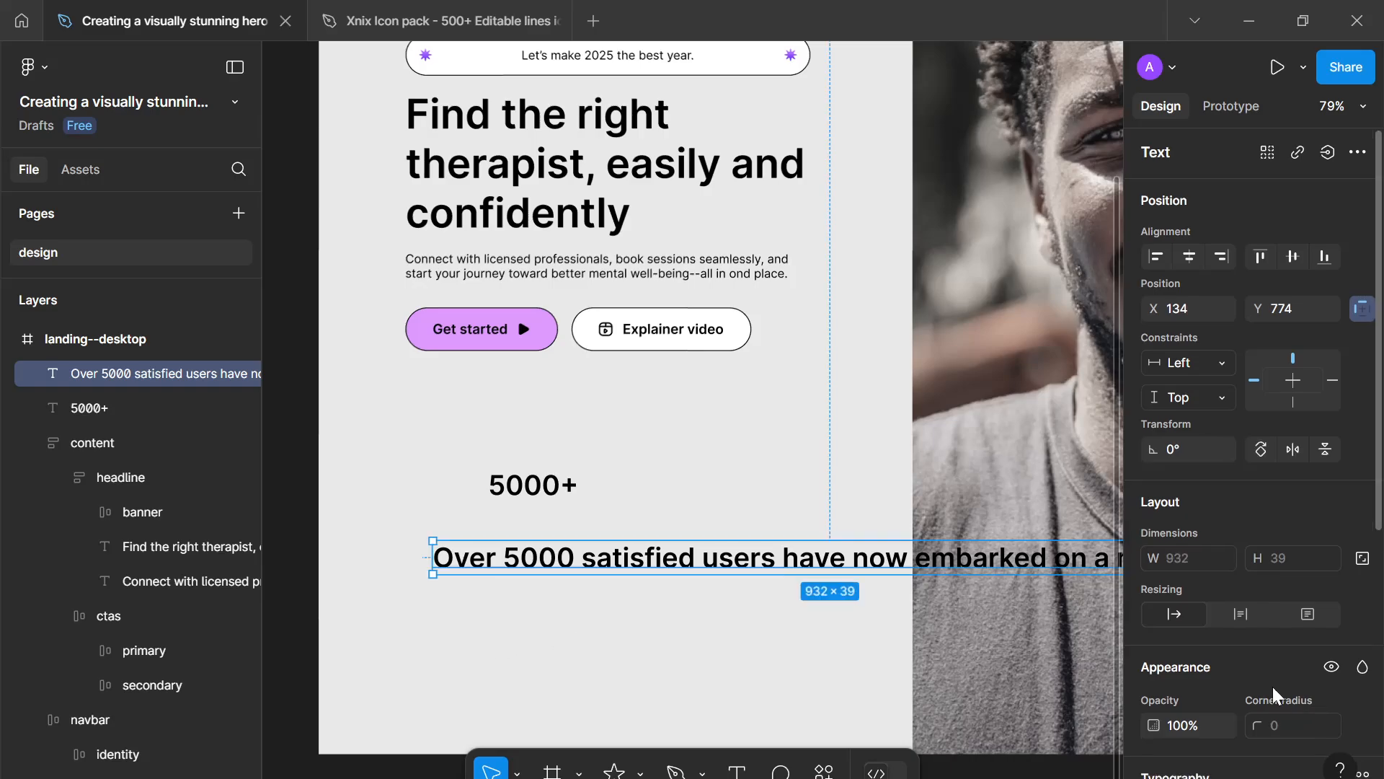
# - Set the new sentence's font weight to Regular
pyautogui.scroll(-5, 1254, 627)
pyautogui.click(1217, 533)
pyautogui.click(1196, 311)
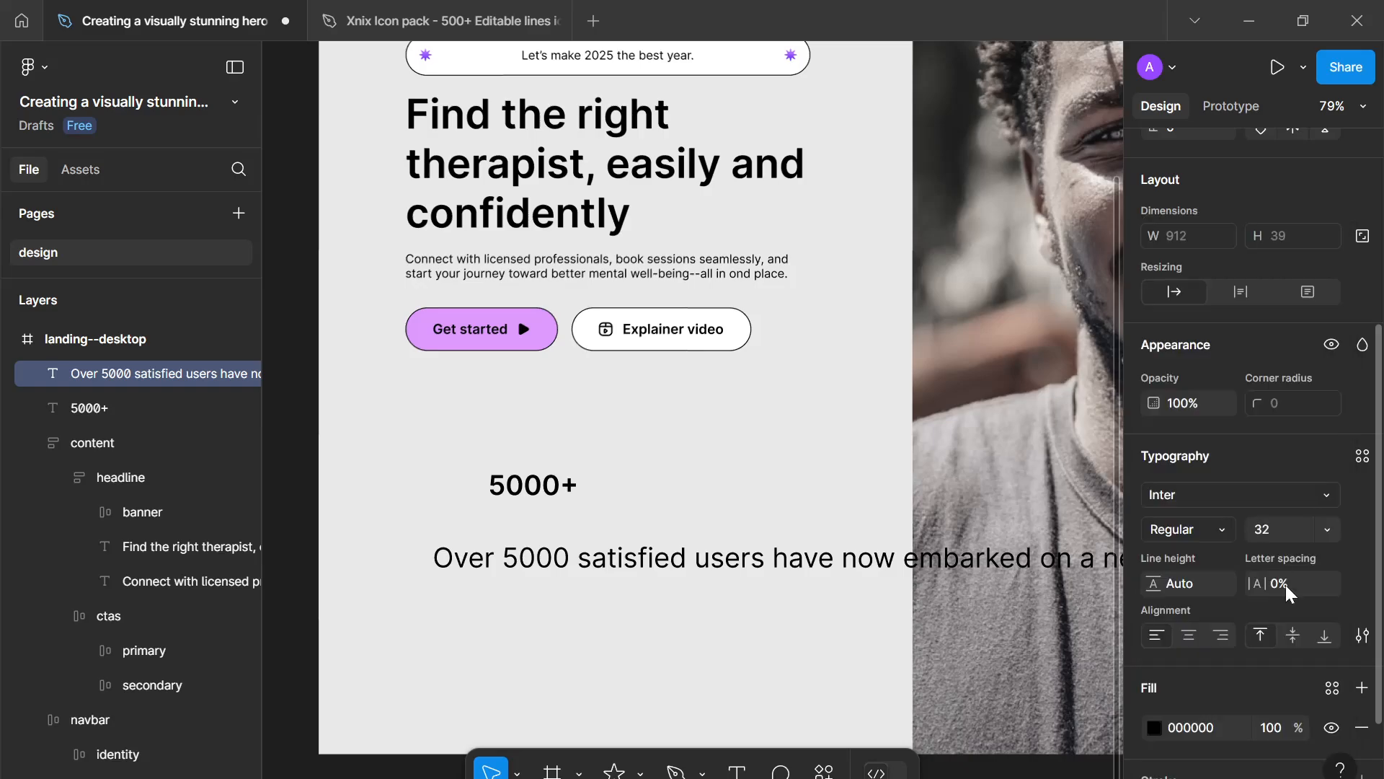
# - Set the sentence's font size to 14 and narrow its text box to about 245 px so it wraps onto two lines
pyautogui.click(1265, 525)
pyautogui.write('14')
pyautogui.press('Return')
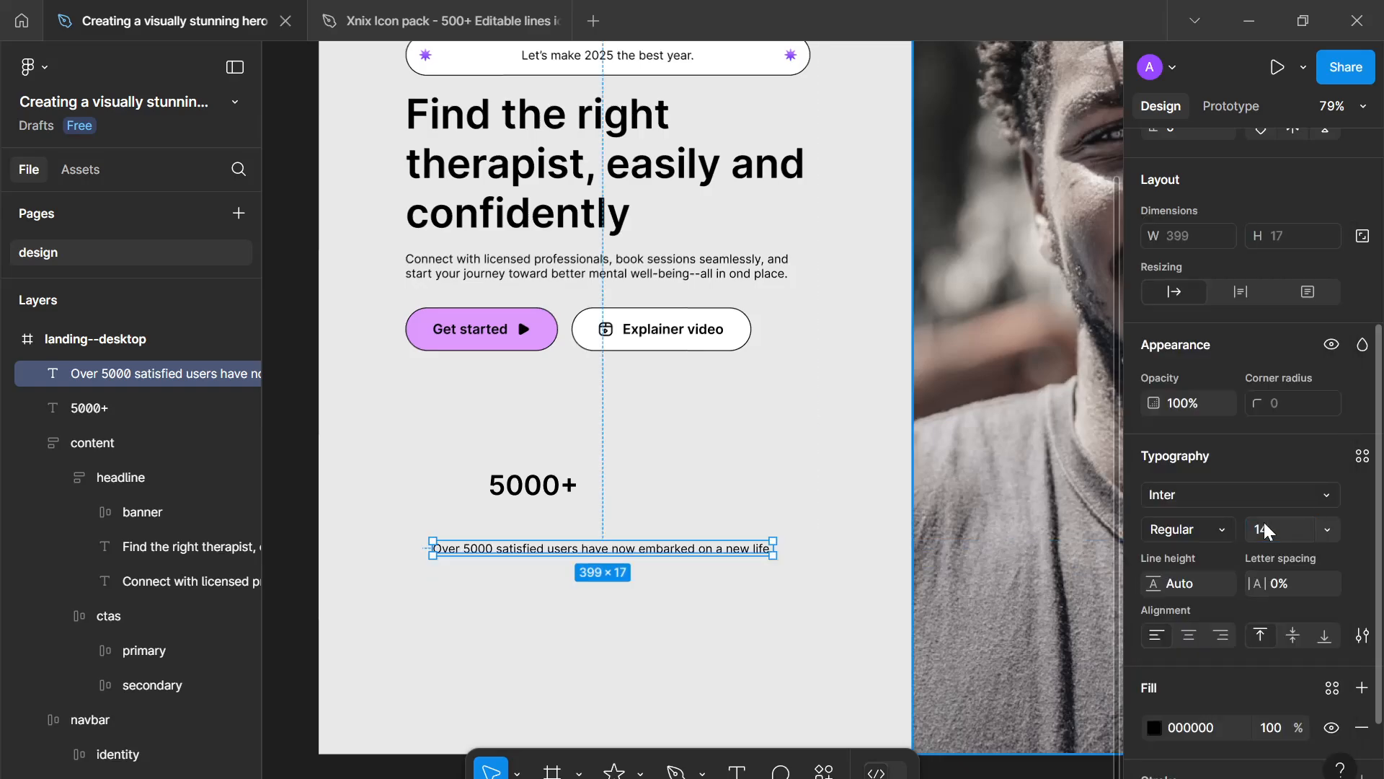
pyautogui.moveTo(766, 549); pyautogui.dragTo(726, 522)
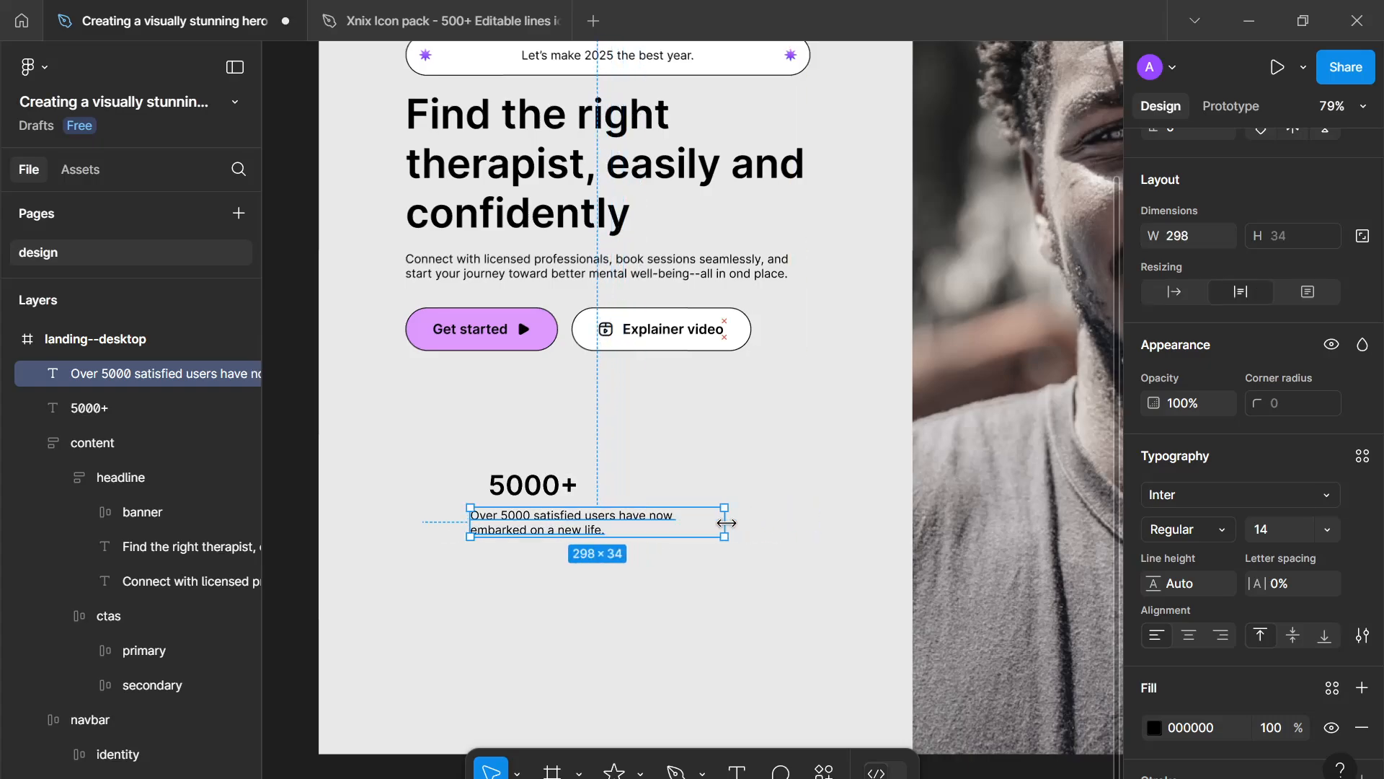
pyautogui.moveTo(618, 528); pyautogui.dragTo(644, 529)
pyautogui.moveTo(746, 528); pyautogui.dragTo(704, 522)
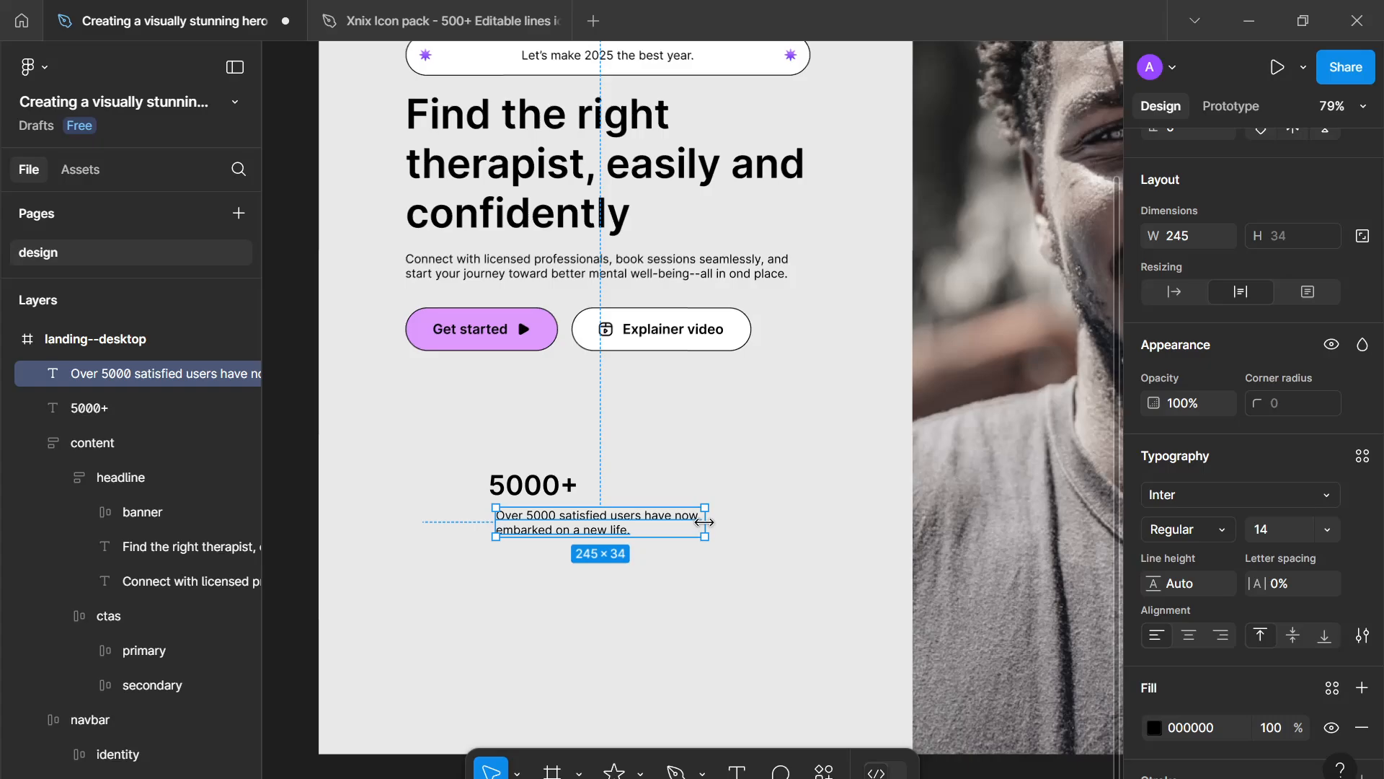
# - Wrap the 5000+ text and the sentence in a vertical auto layout frame with a 16 gap
pyautogui.moveTo(647, 571); pyautogui.dragTo(507, 456)
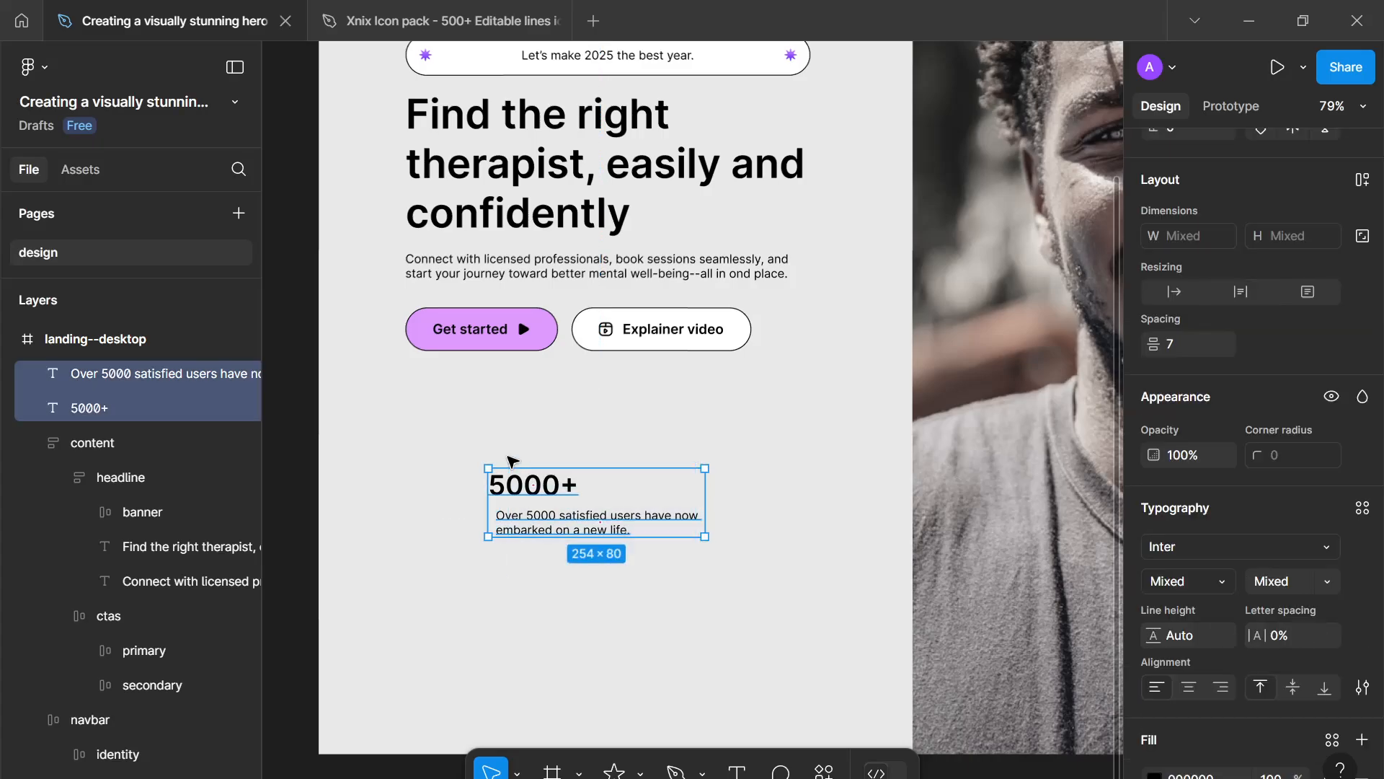
pyautogui.hotkey('shift', 'a')
pyautogui.click(1183, 324)
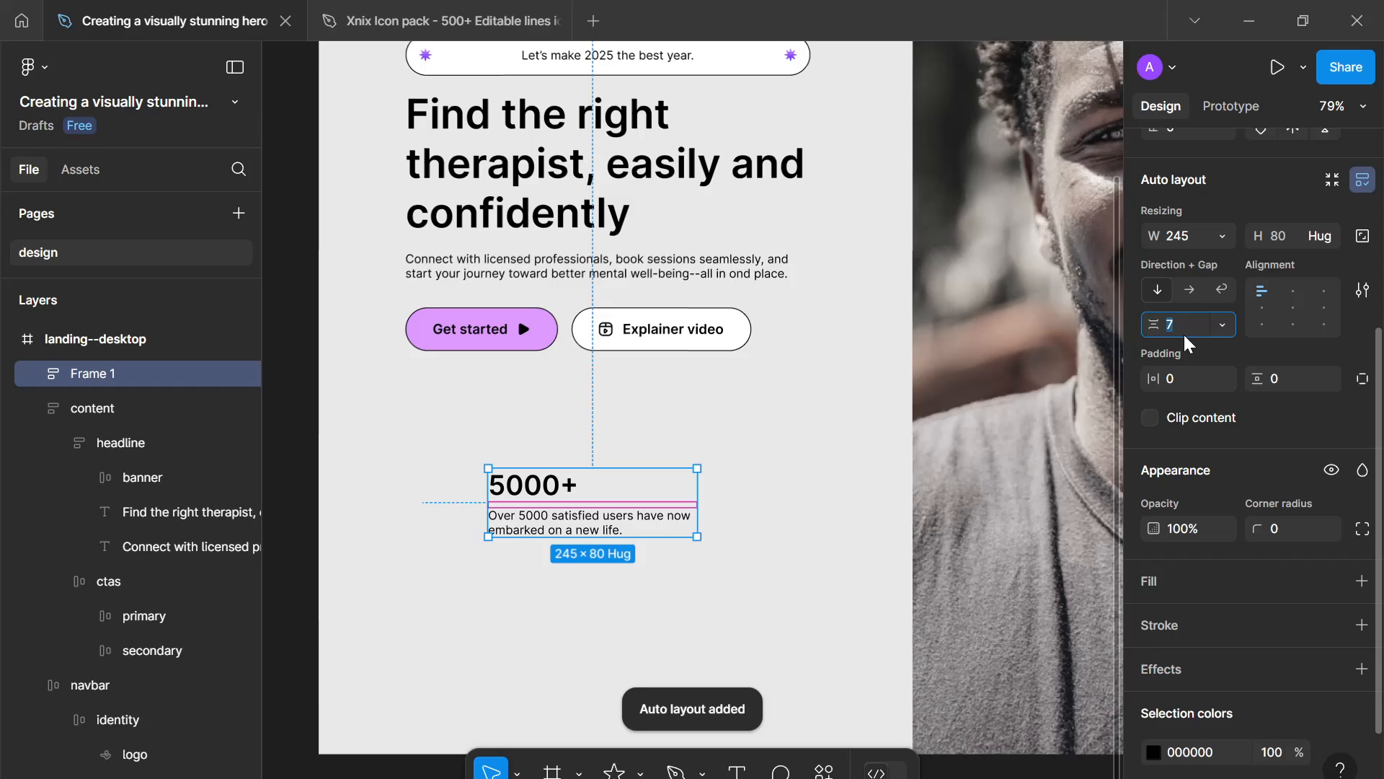
pyautogui.press('Up')
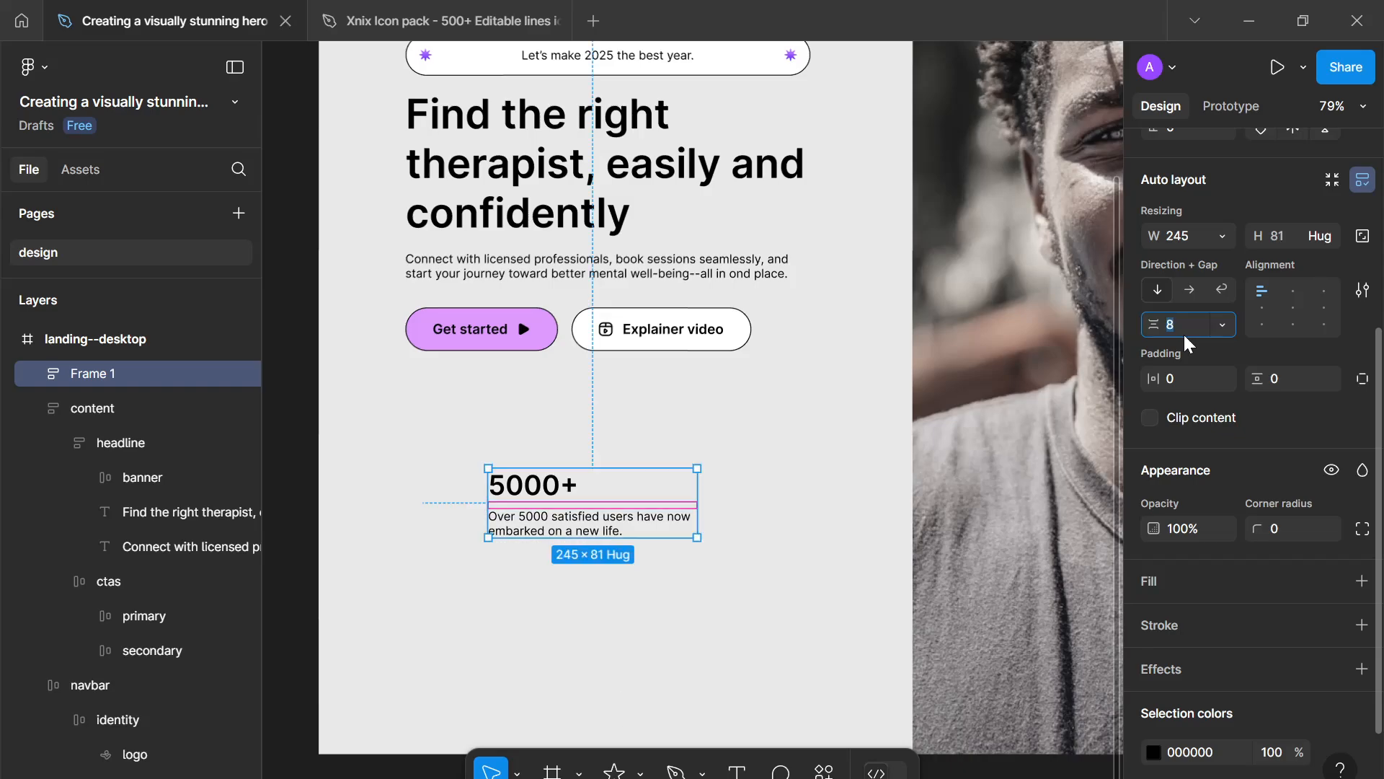
pyautogui.write('16')
pyautogui.press('Return')
pyautogui.click(1184, 331)
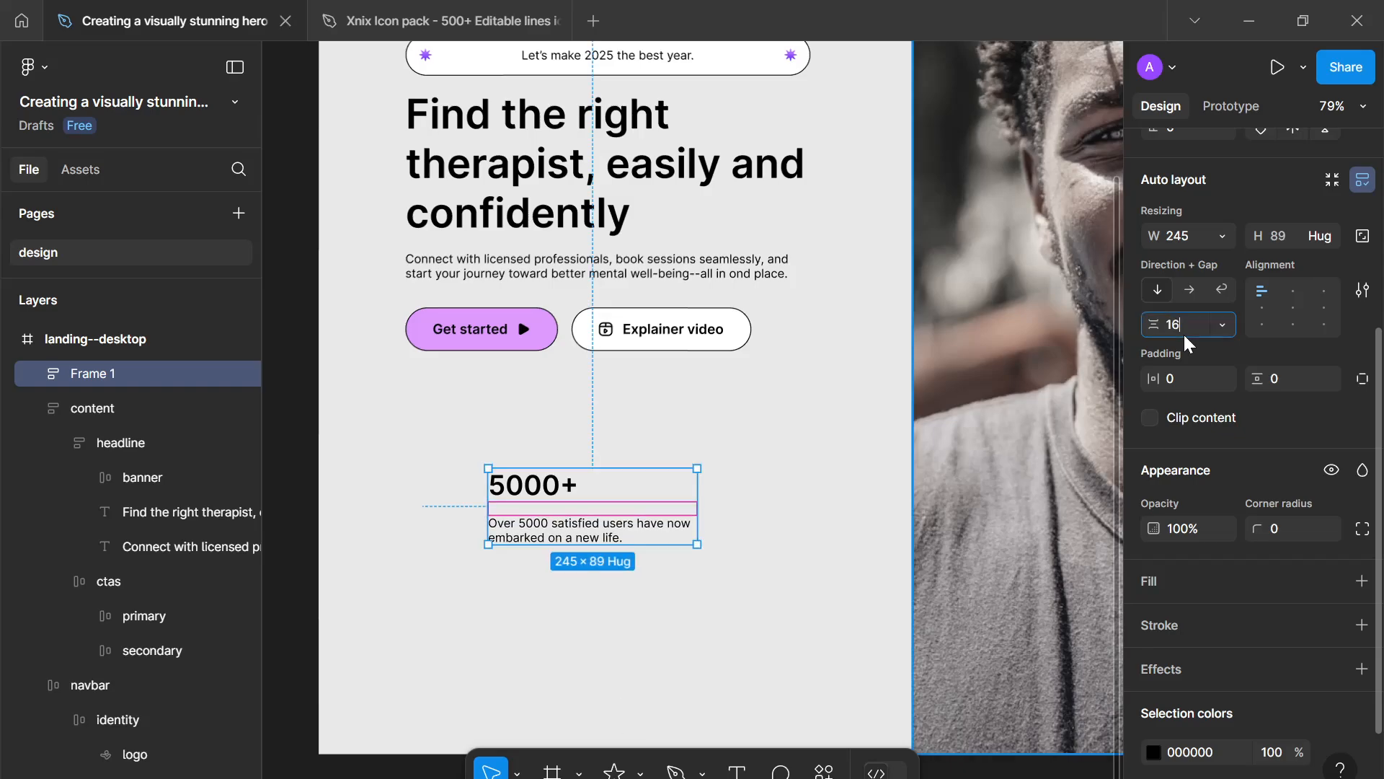
pyautogui.write('24')
pyautogui.press('Return')
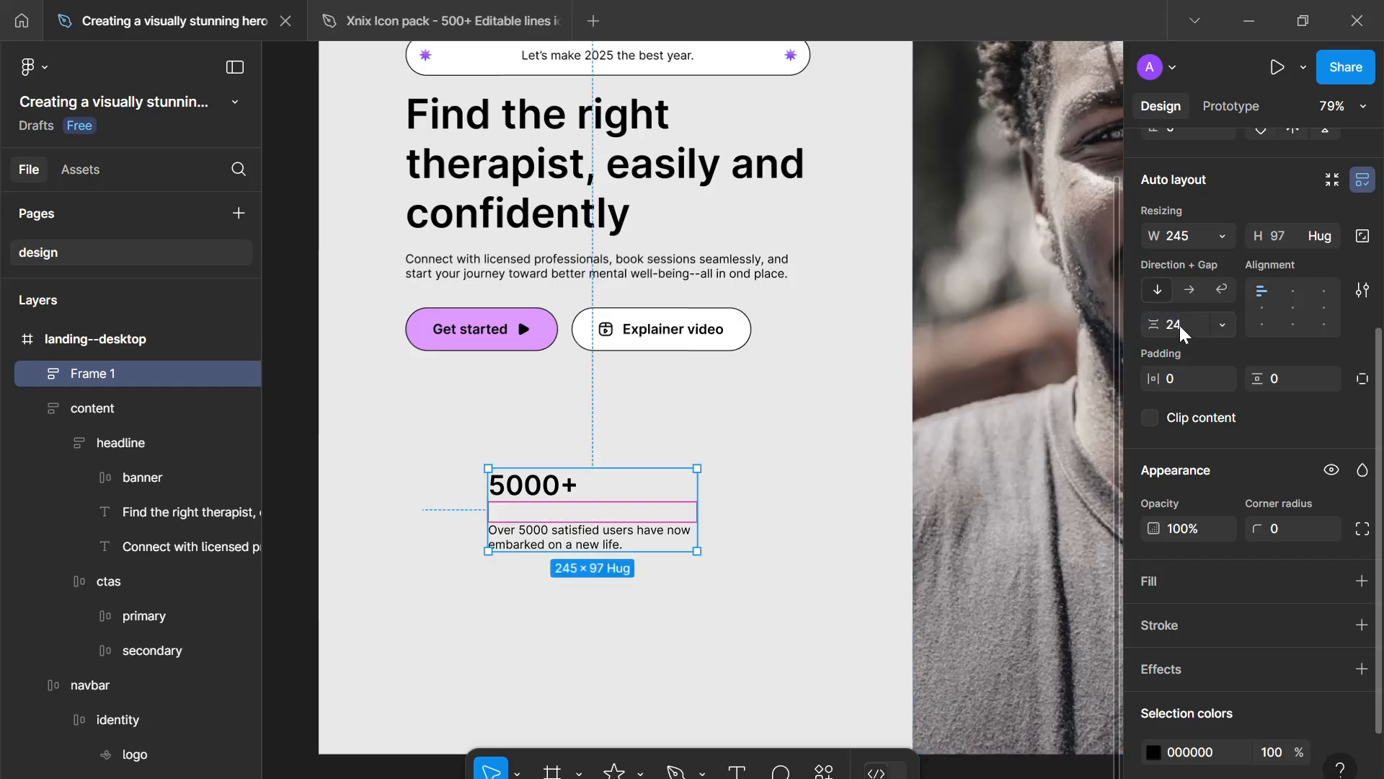
pyautogui.write('16')
pyautogui.press('Return')
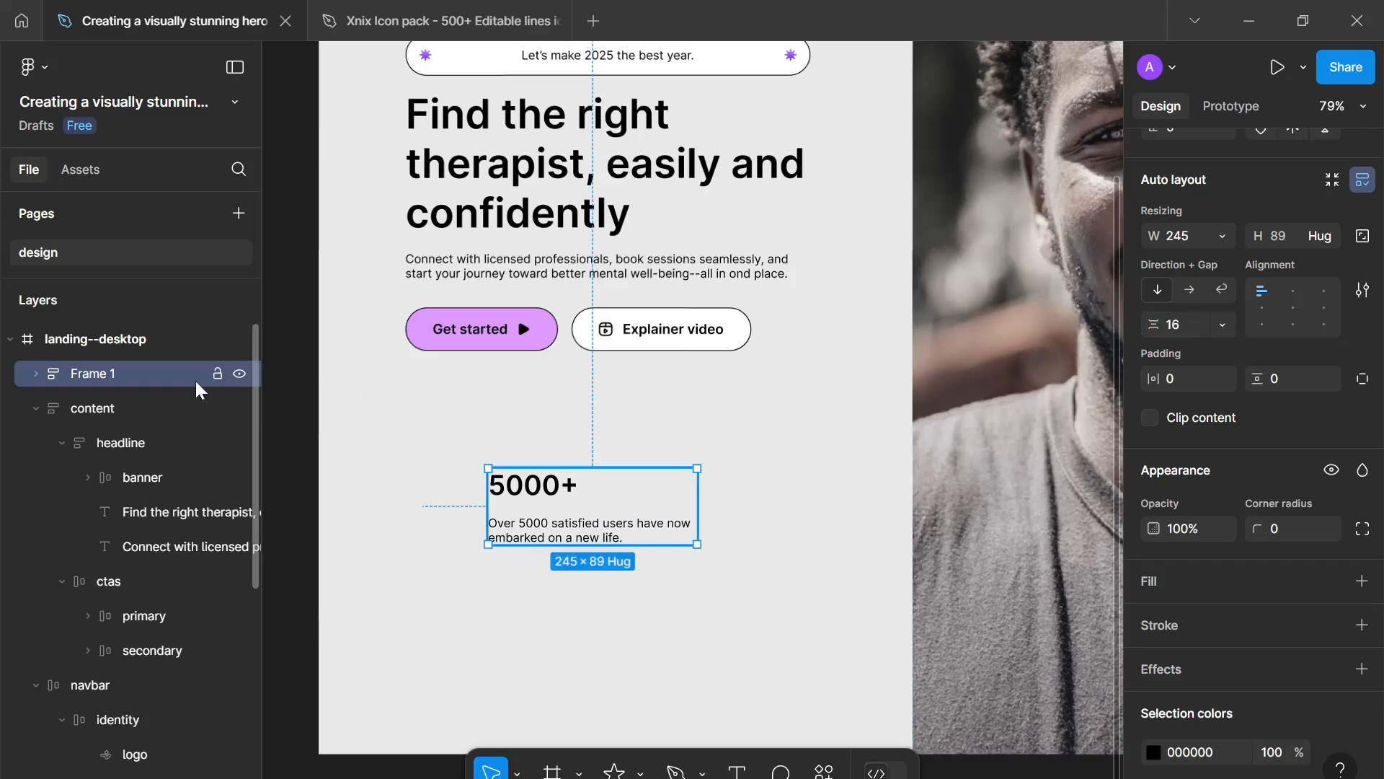
# - Rename the new auto layout frame to feature
pyautogui.press('f')
pyautogui.doubleClick(114, 374)
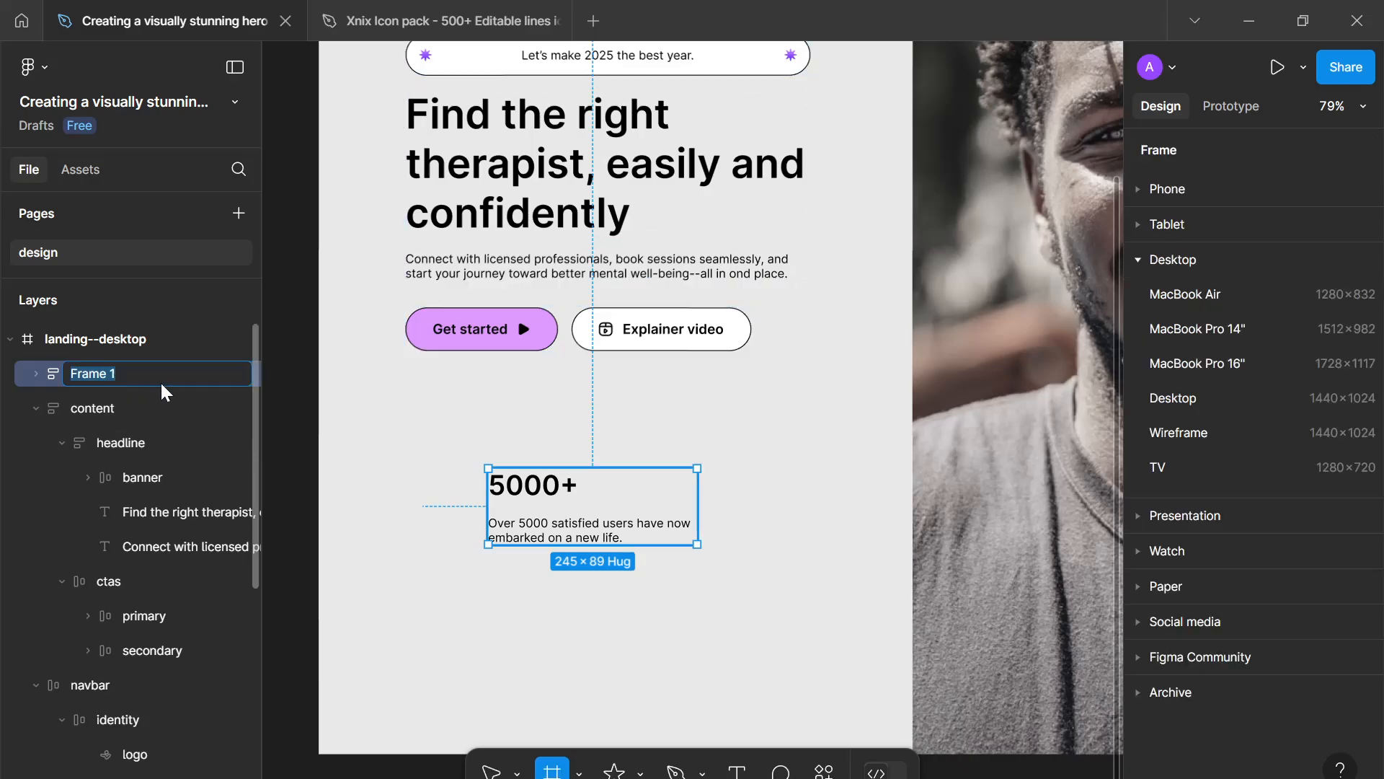
pyautogui.write('feature')
pyautogui.press('Return')
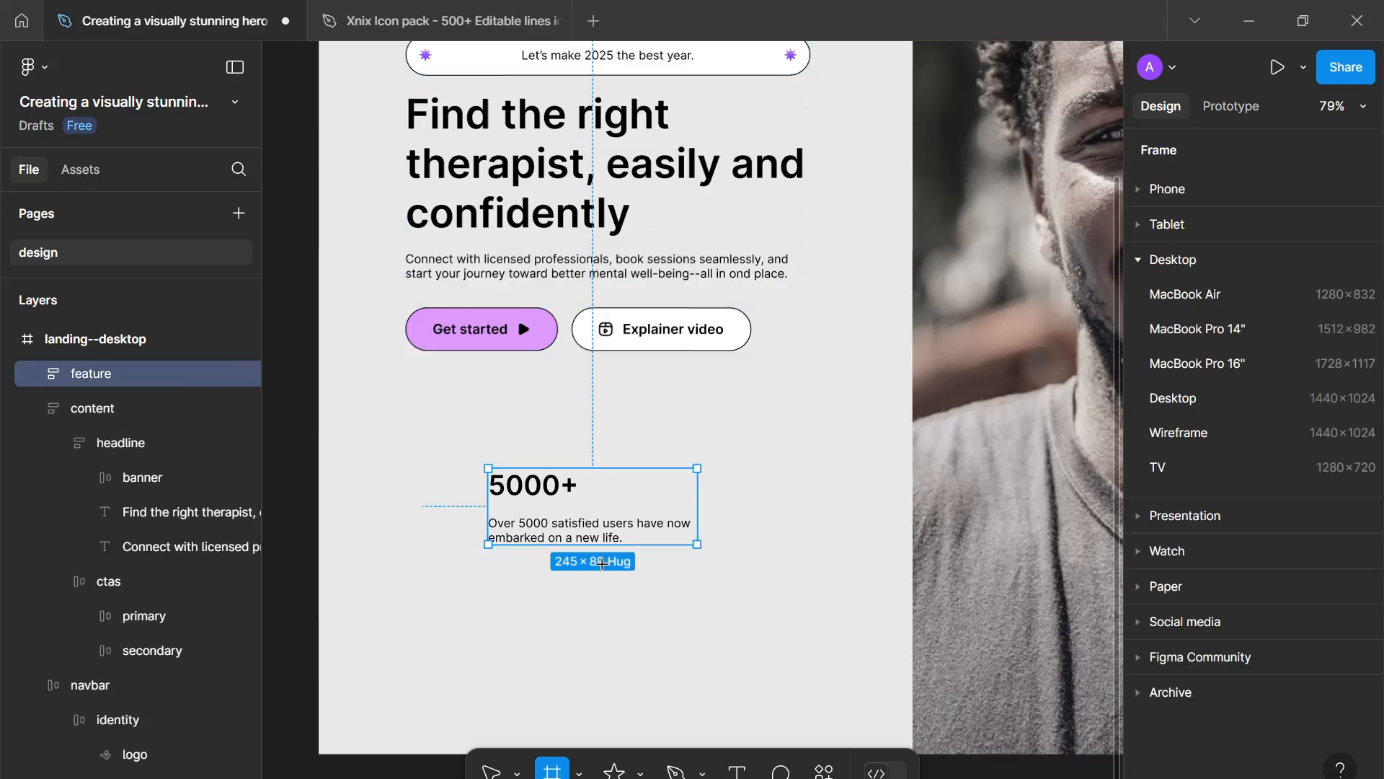
pyautogui.press('Escape')
# - Give the feature frame 16 horizontal and vertical padding and a corner radius of 8
pyautogui.scroll(-3, 1139, 563)
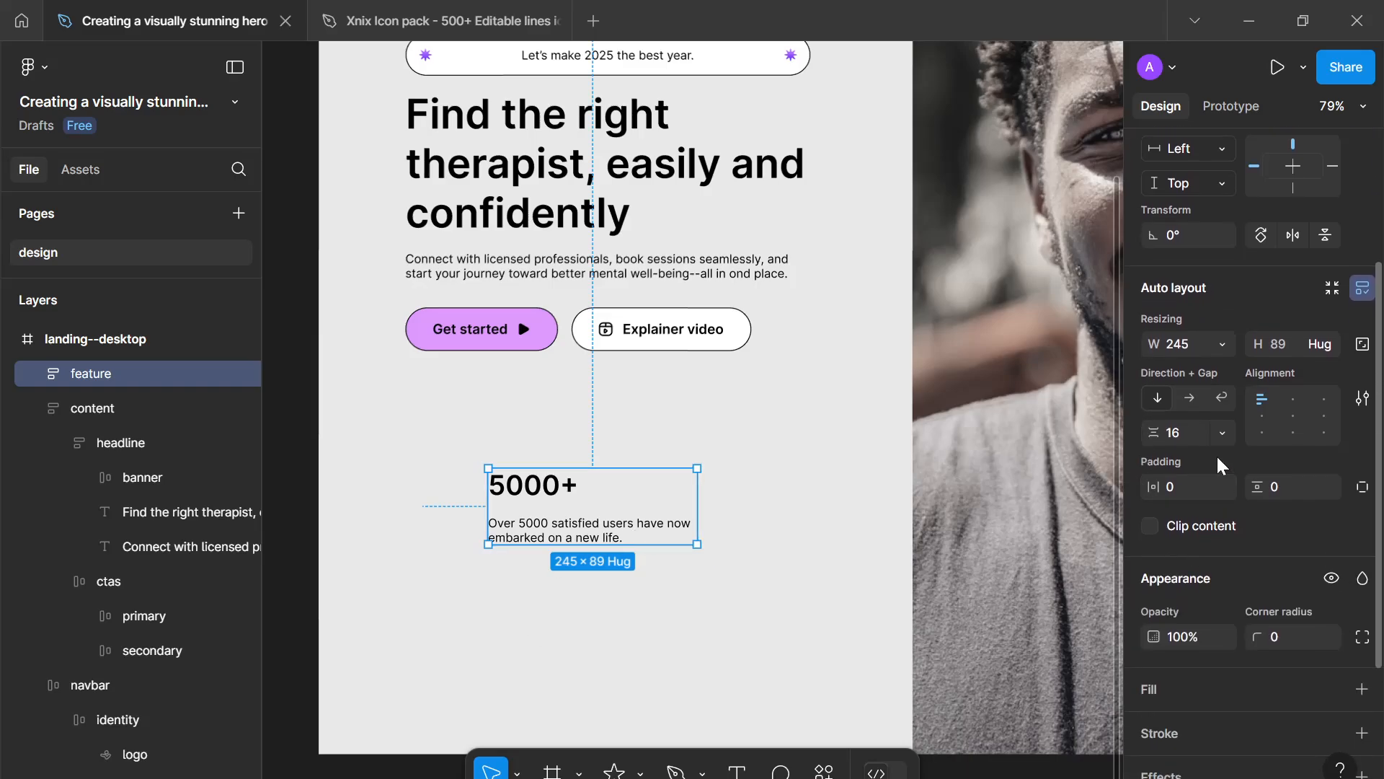
pyautogui.click(1193, 485)
pyautogui.write('16')
pyautogui.click(1286, 476)
pyautogui.write('1')
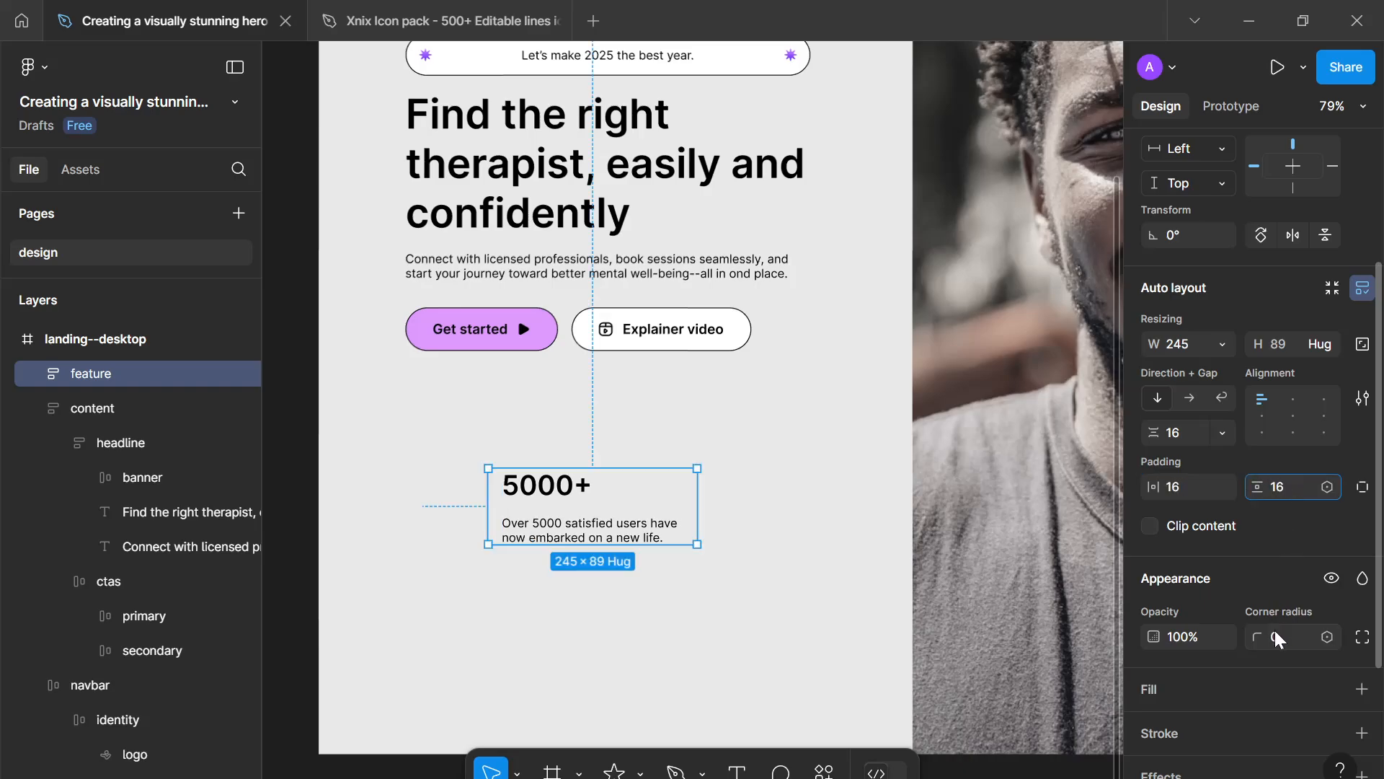
pyautogui.click(1278, 634)
pyautogui.write('8')
pyautogui.press('Return')
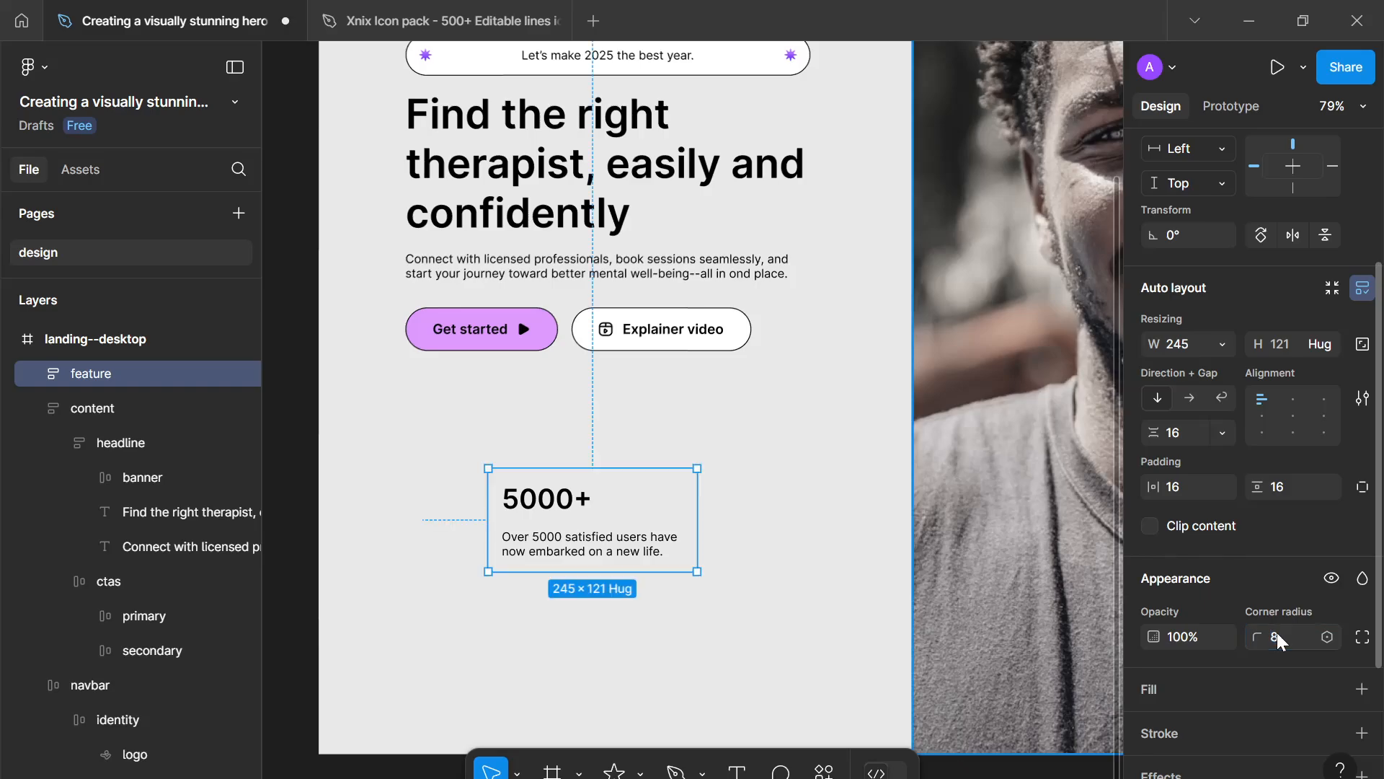
# - Add a white FFFFFF fill and a 1 px black stroke to the feature frame
pyautogui.scroll(-3, 1286, 637)
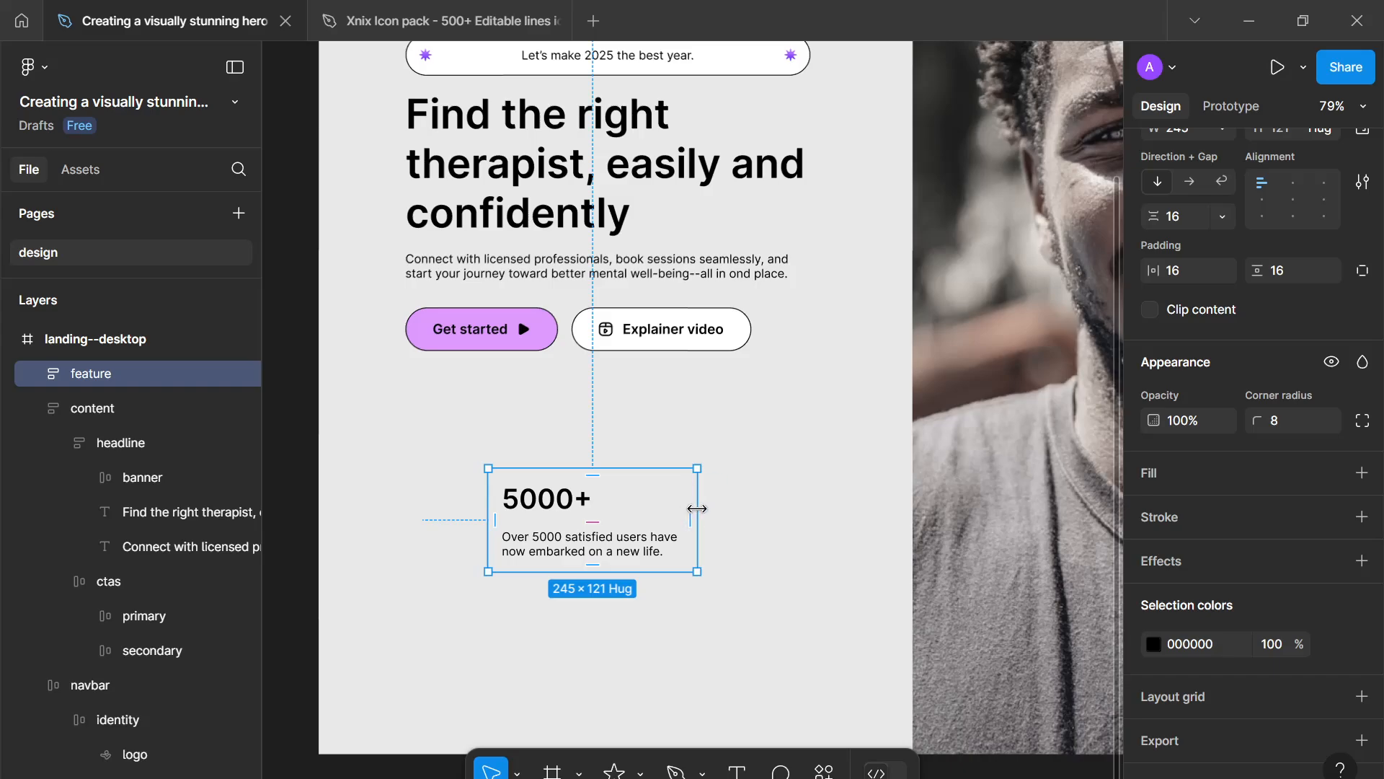
pyautogui.press('Return')
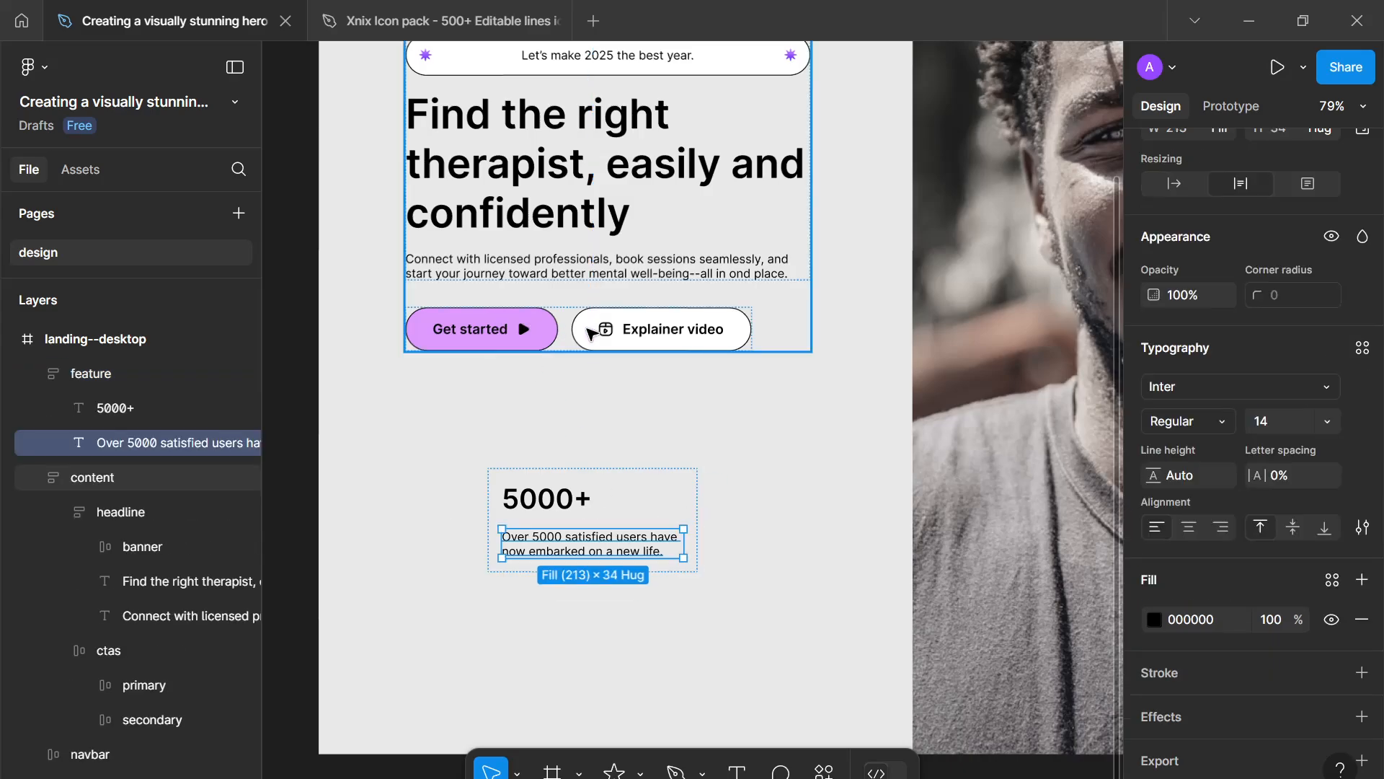
pyautogui.doubleClick(591, 331)
pyautogui.click(595, 332)
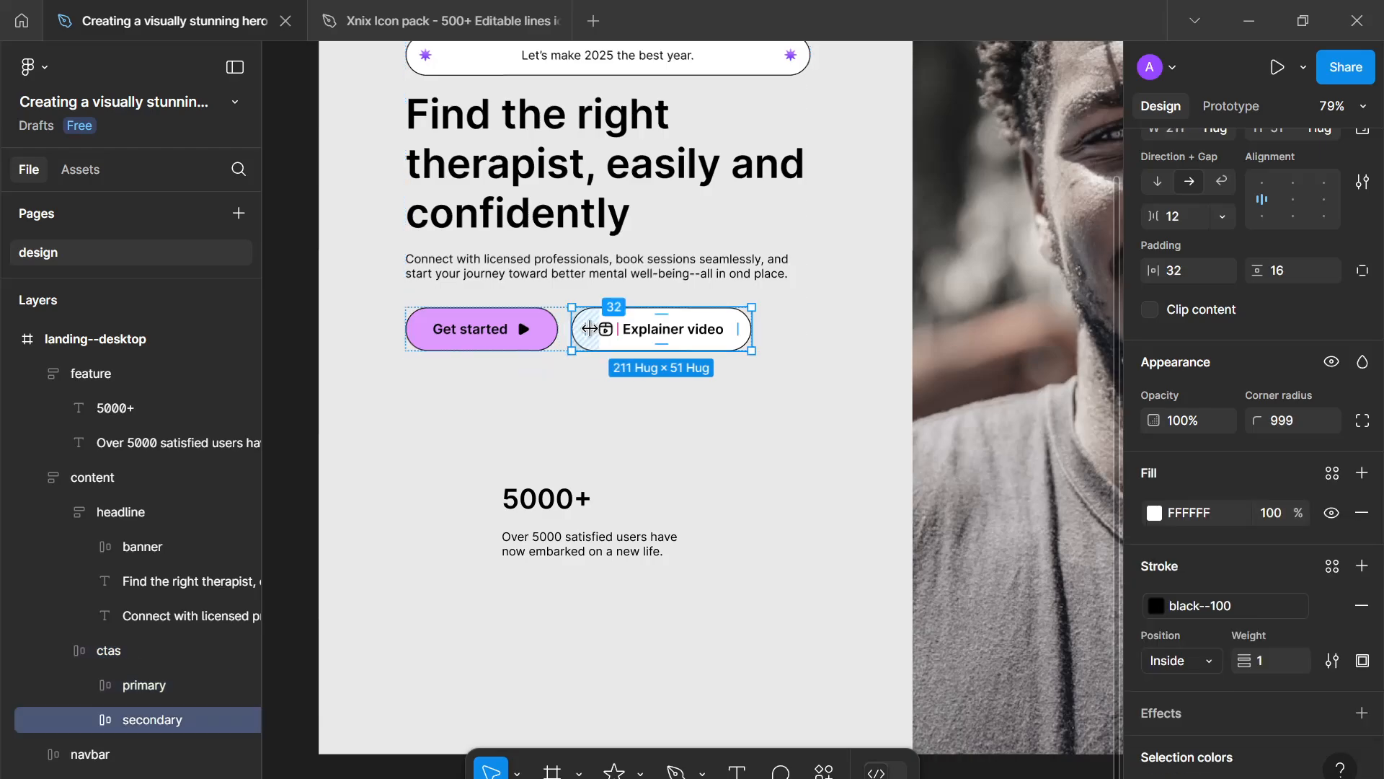
pyautogui.click(604, 539)
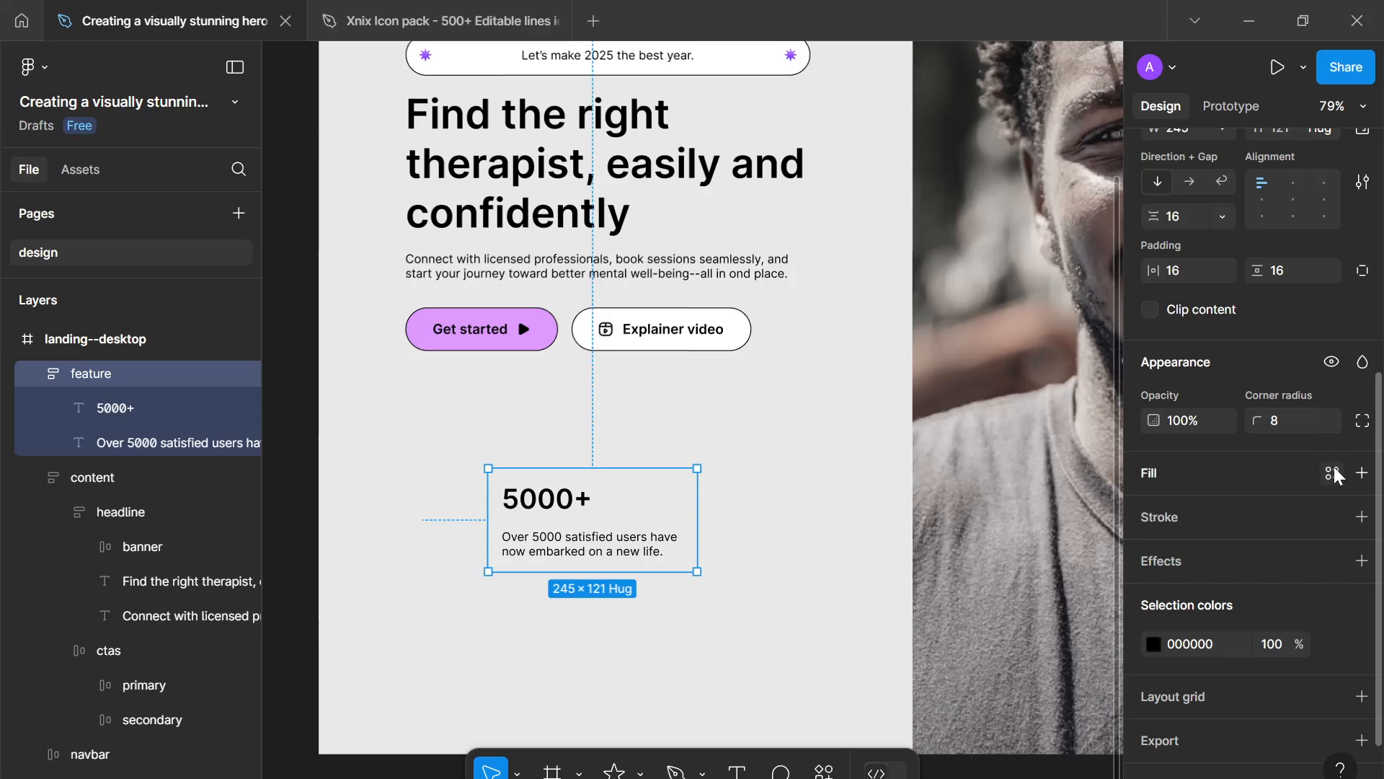
pyautogui.click(1362, 473)
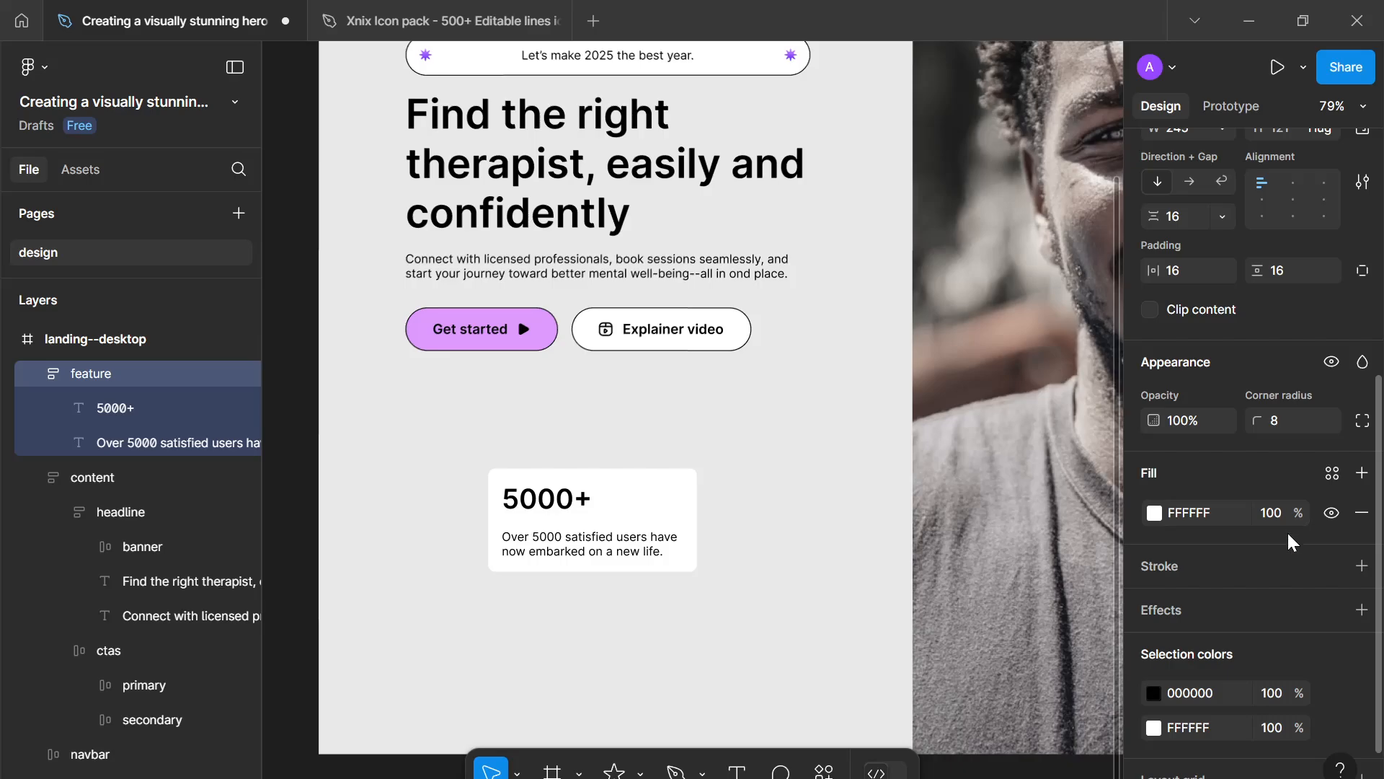
pyautogui.click(1361, 565)
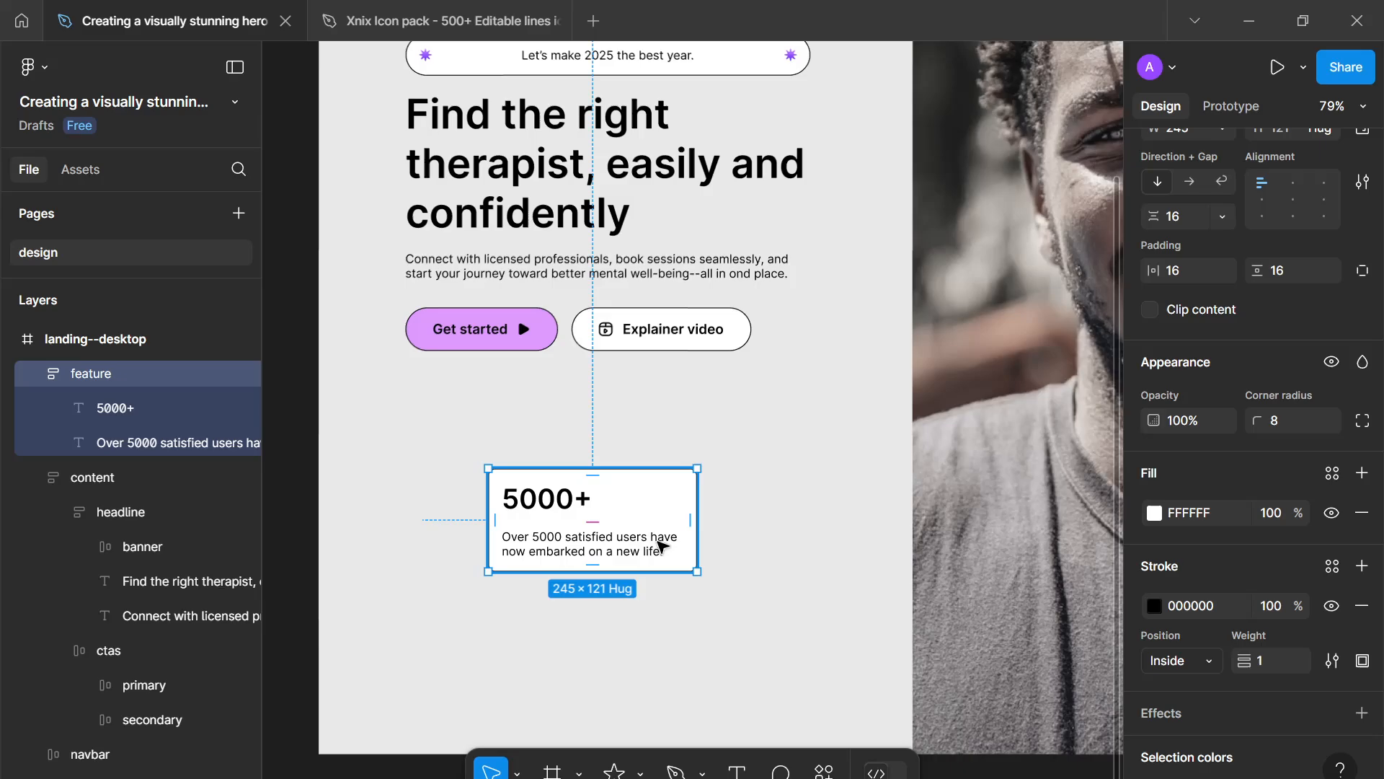
# - Set the feature frame's gap between the number and the sentence to 32
pyautogui.moveTo(592, 520); pyautogui.dragTo(545, 531)
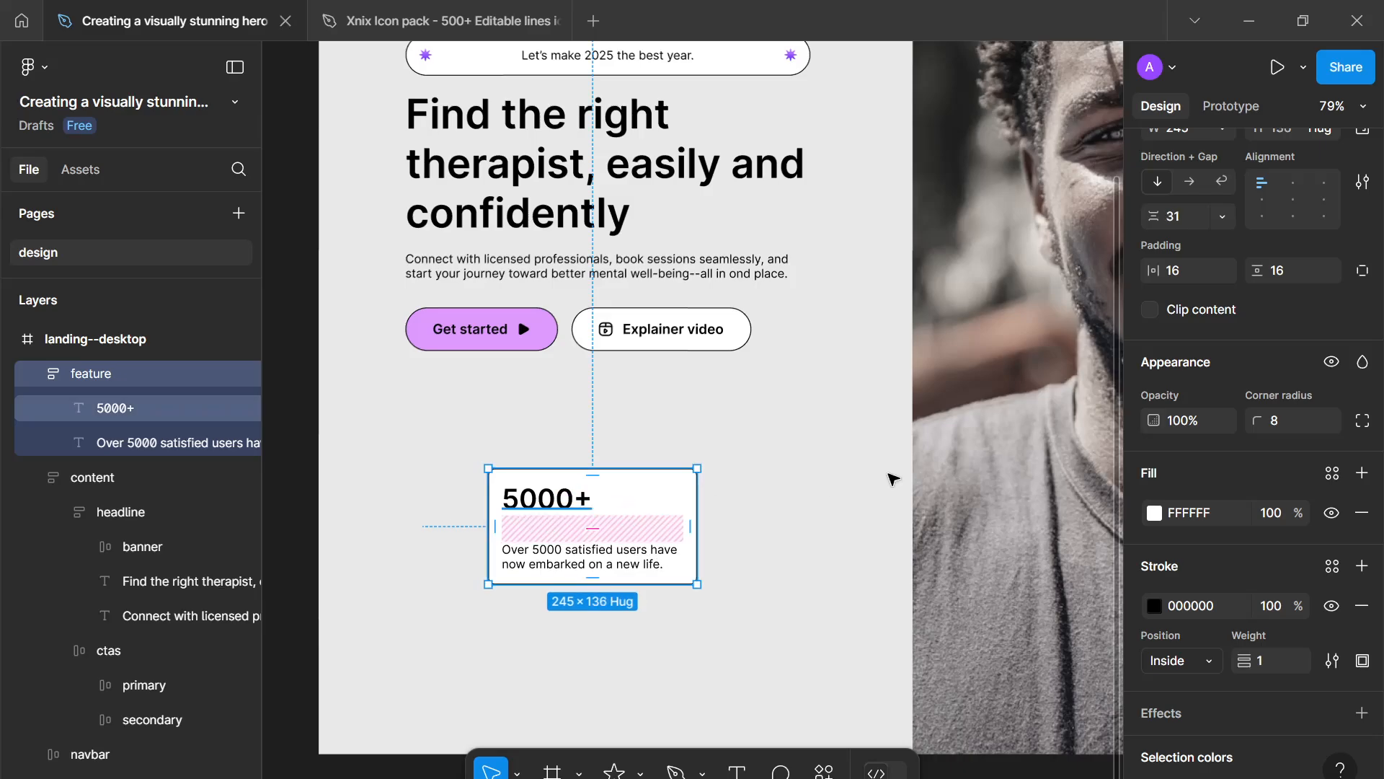
pyautogui.hotkey('ctrl', 'z')
pyautogui.click(1179, 223)
pyautogui.write('32')
pyautogui.press('Return')
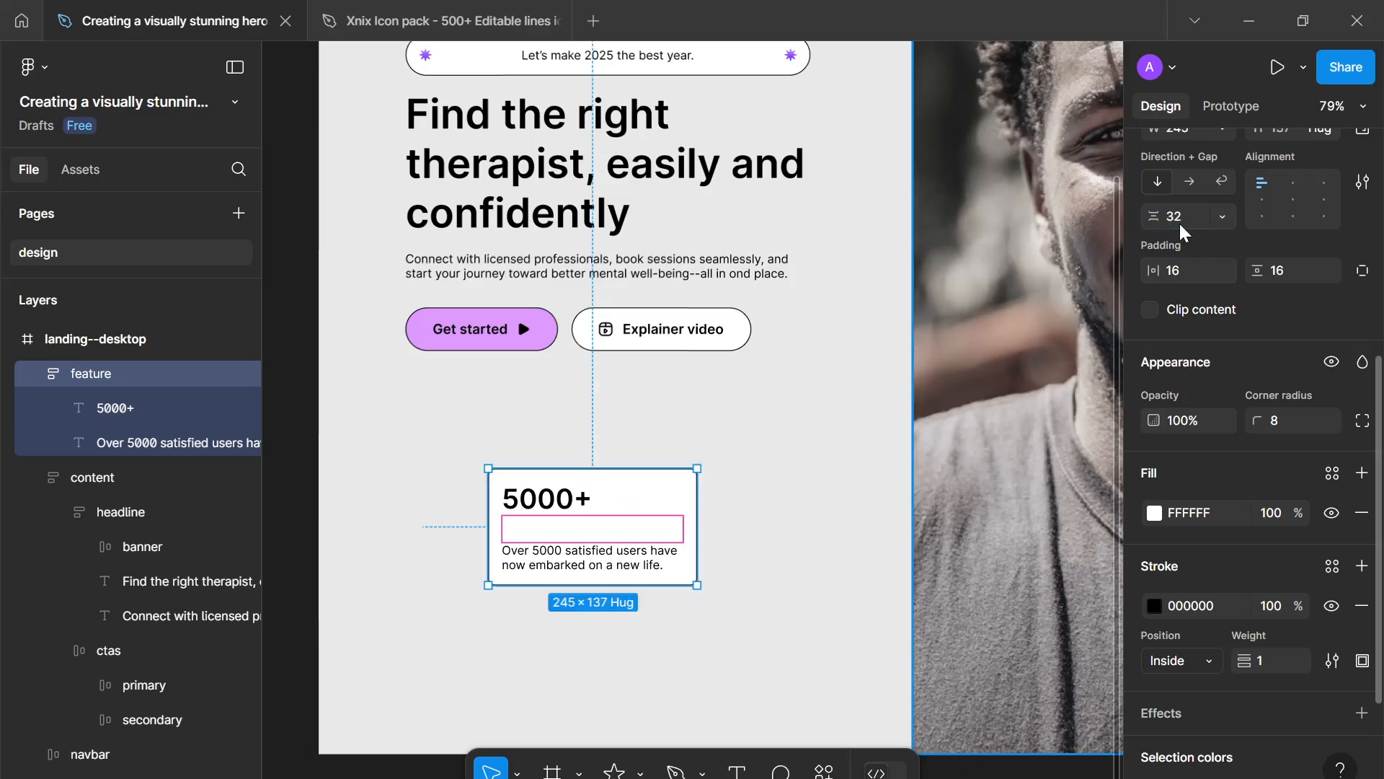
# - Duplicate the feature card and place the copy beside it to the right
pyautogui.click(793, 505)
pyautogui.scroll(-3, 784, 512)
pyautogui.moveTo(784, 512); pyautogui.dragTo(708, 511)
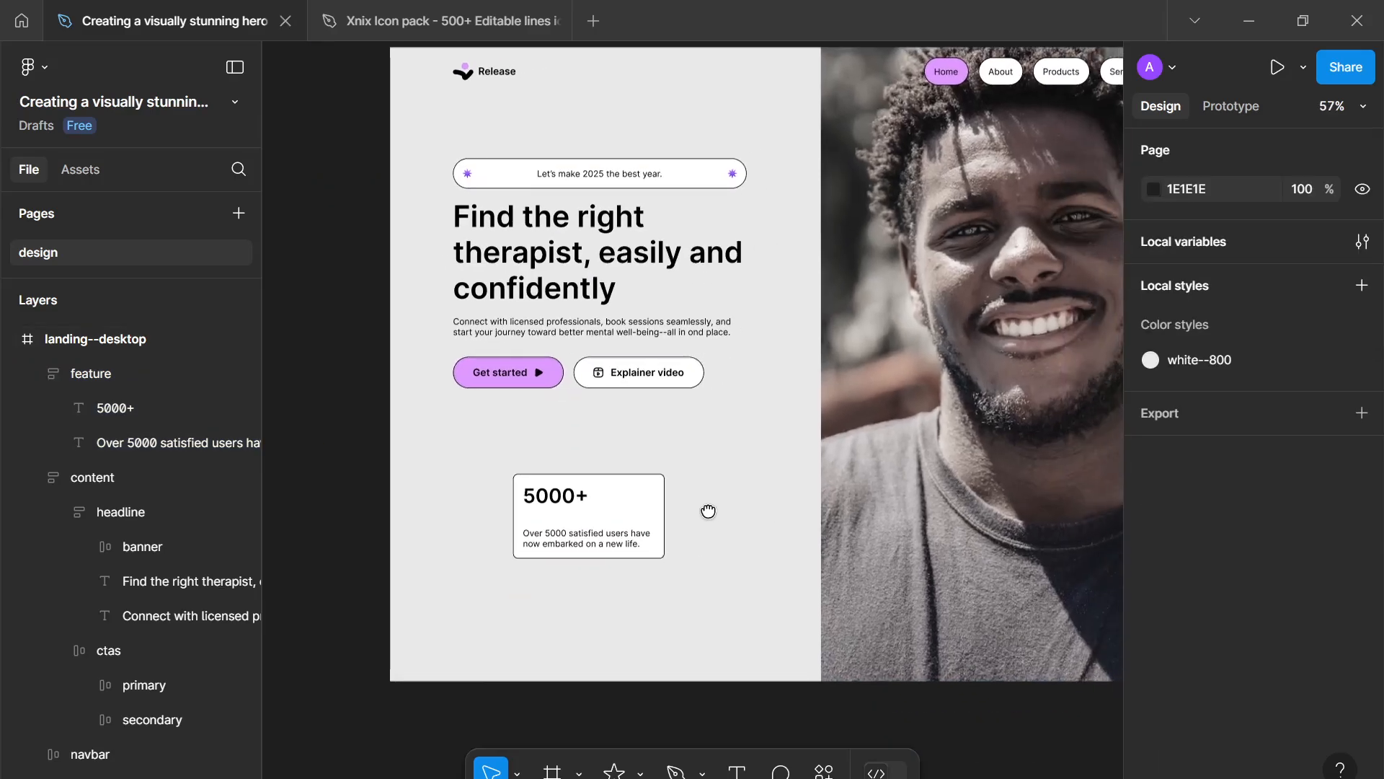
pyautogui.scroll(6, 705, 517)
pyautogui.scroll(-3, 723, 486)
pyautogui.click(465, 535)
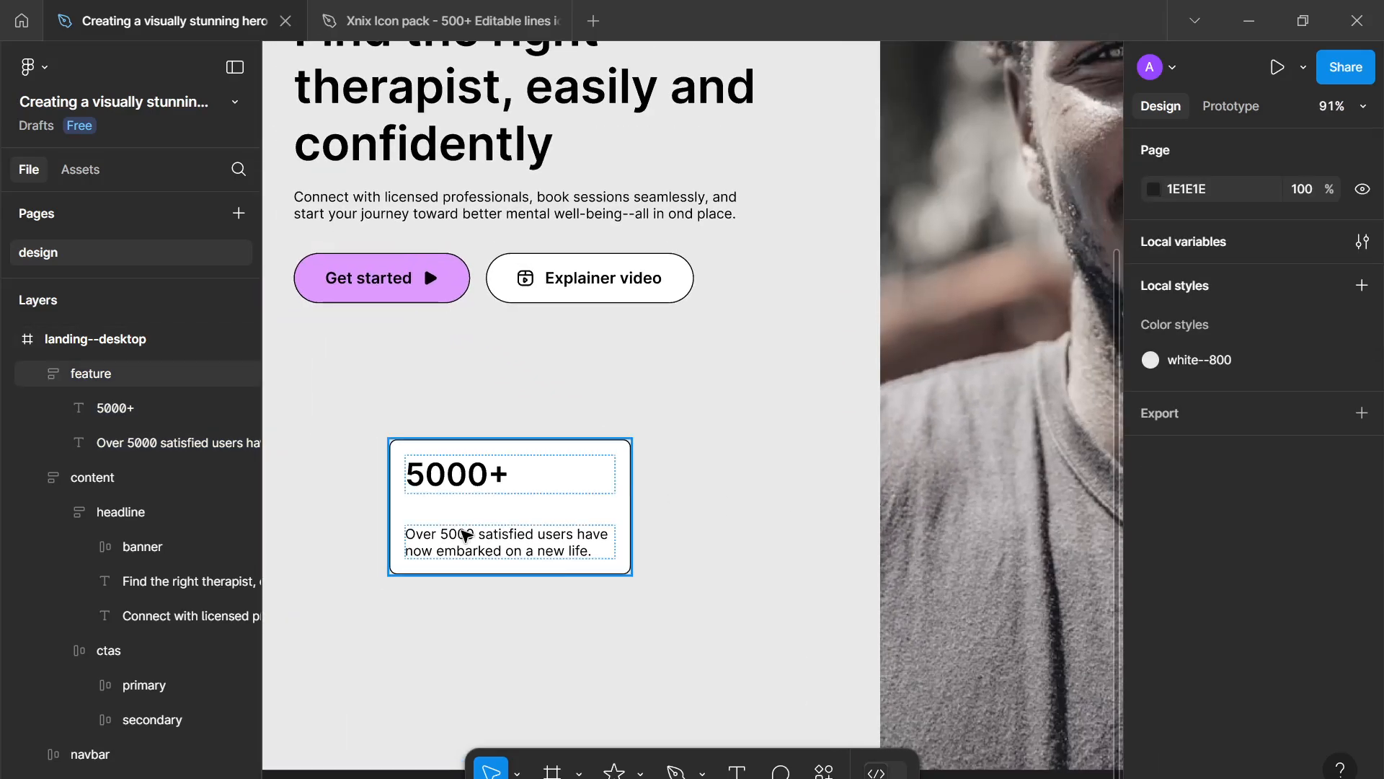
pyautogui.click(465, 535)
pyautogui.hotkey('ctrl', 'd')
pyautogui.moveTo(484, 535); pyautogui.dragTo(763, 543)
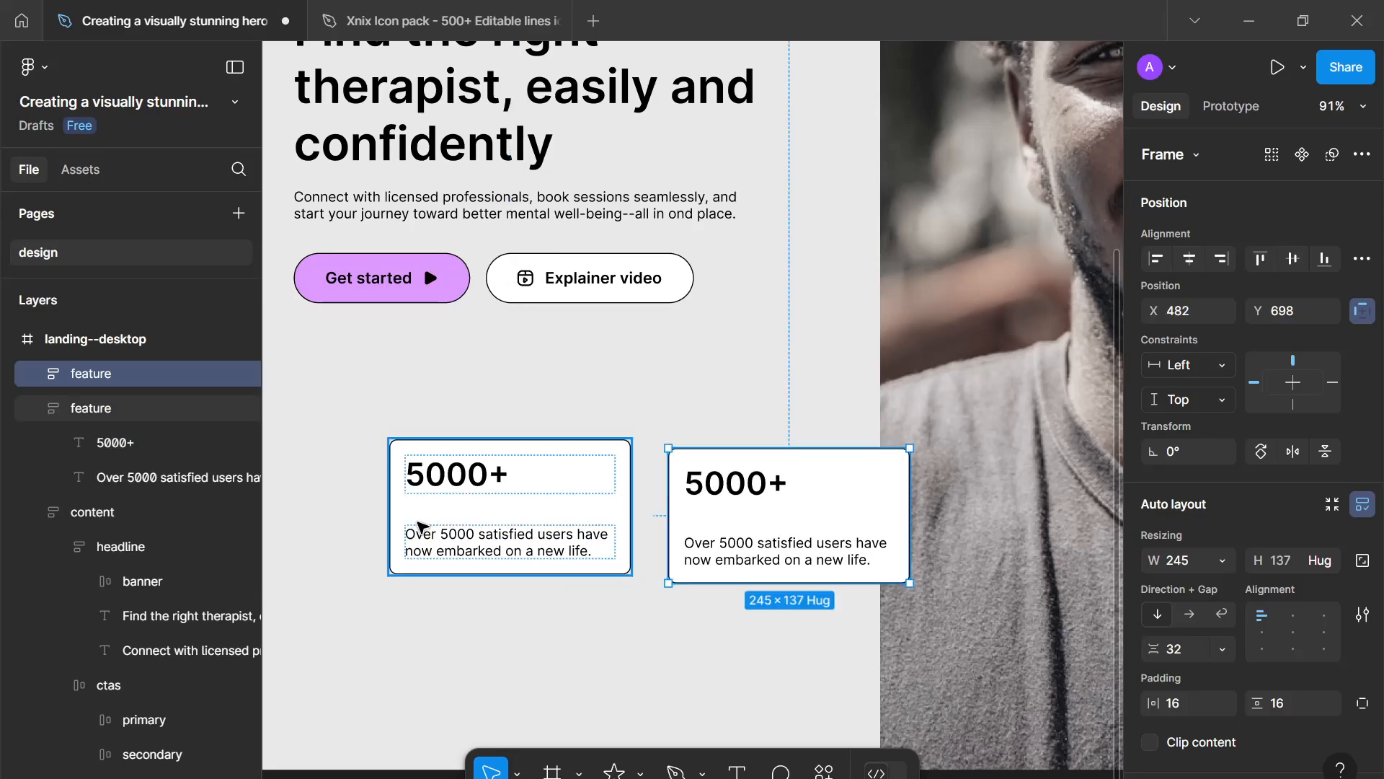
# - Duplicate the purple star accent from the tagline banner and move the copy below the call-to-action buttons
pyautogui.click(422, 526)
pyautogui.scroll(5, 497, 543)
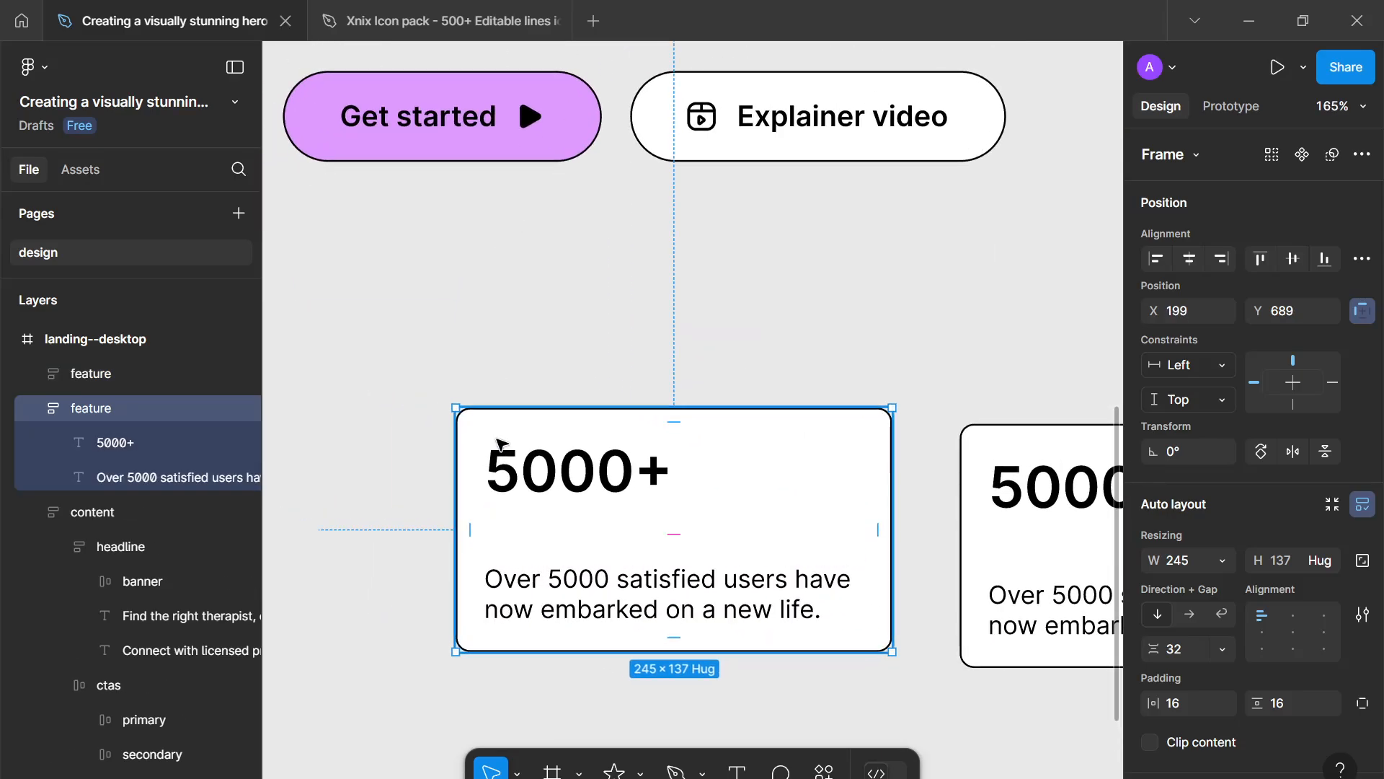
pyautogui.scroll(-5, 518, 409)
pyautogui.scroll(6, 547, 393)
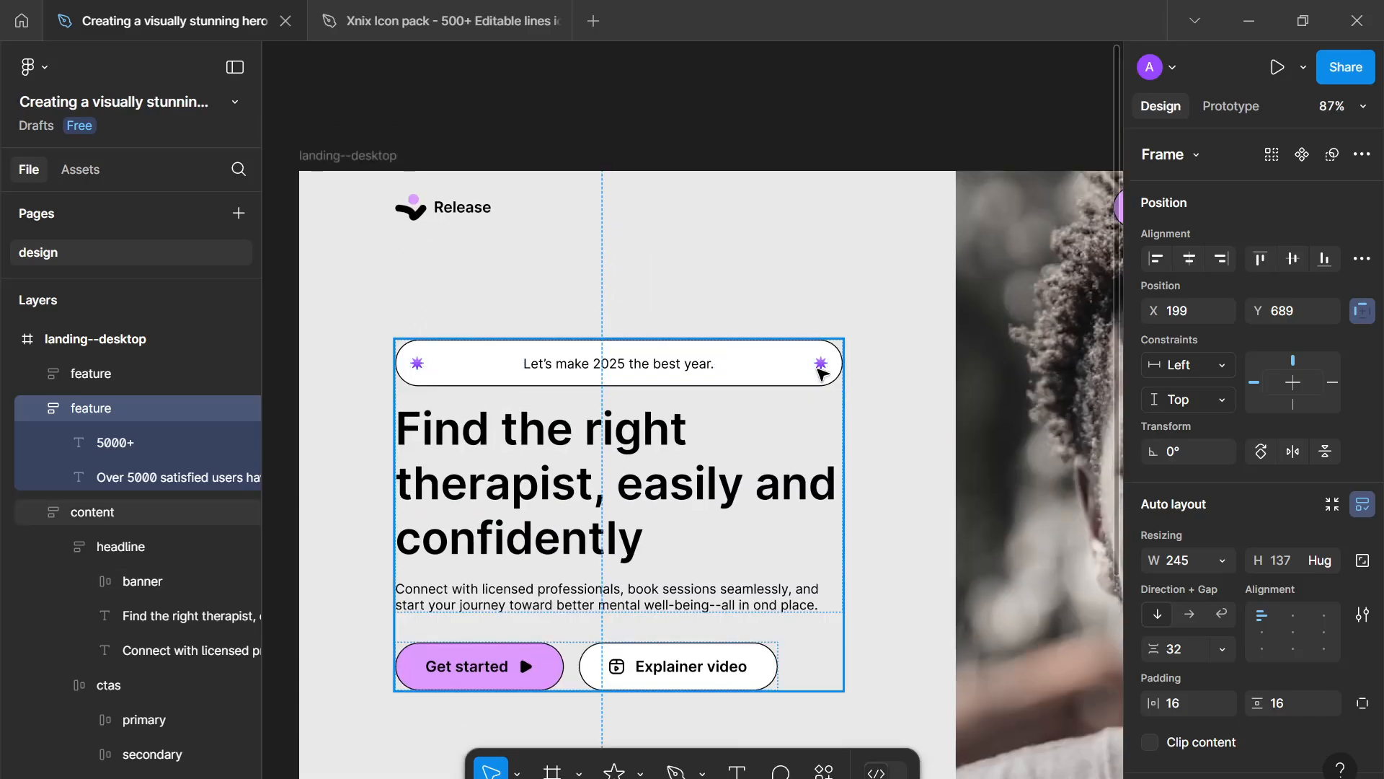
pyautogui.click(820, 371)
pyautogui.click(821, 371)
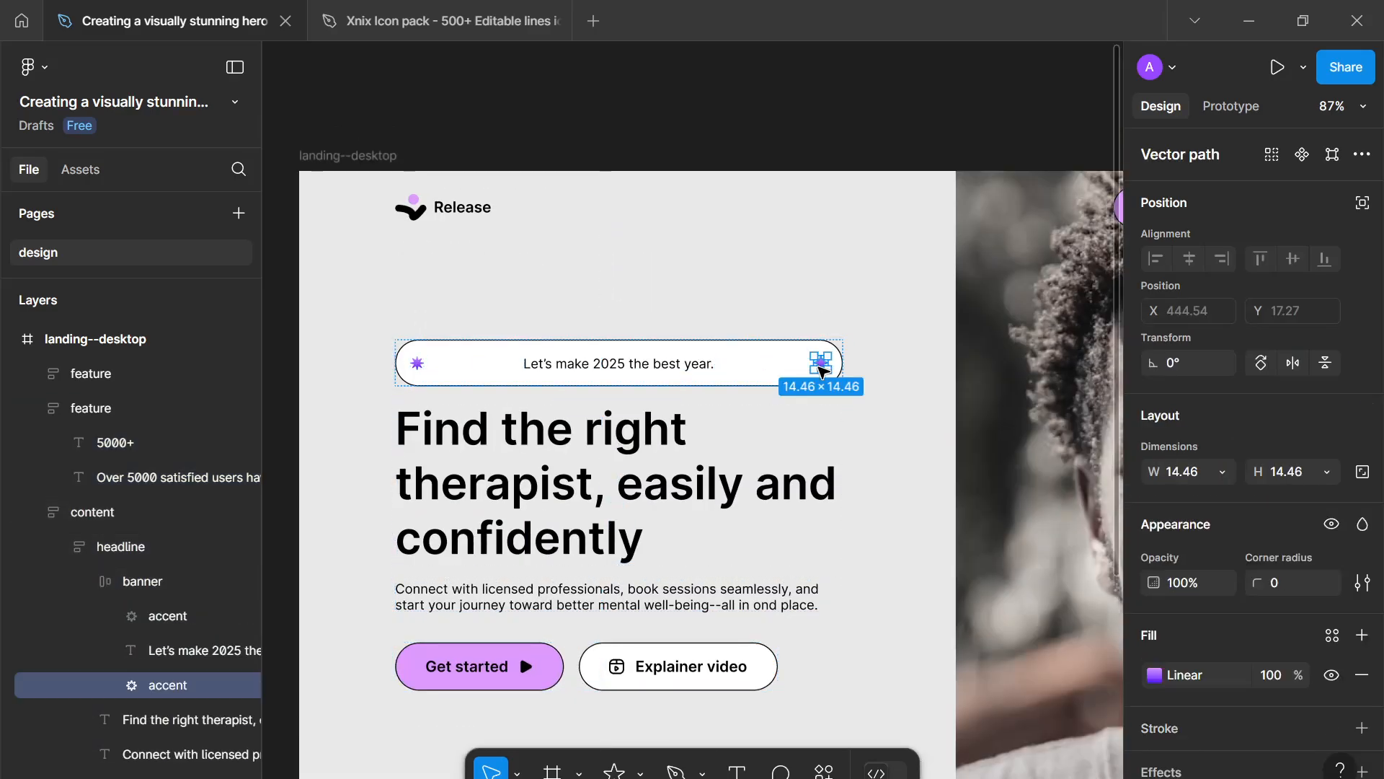
pyautogui.hotkey('ctrl', 'd')
pyautogui.moveTo(820, 371); pyautogui.dragTo(410, 748)
# - Reposition the star copy to about X 165, Y 626, just above the first feature card
pyautogui.scroll(-5, 400, 721)
pyautogui.scroll(3, 441, 577)
pyautogui.scroll(2, 491, 609)
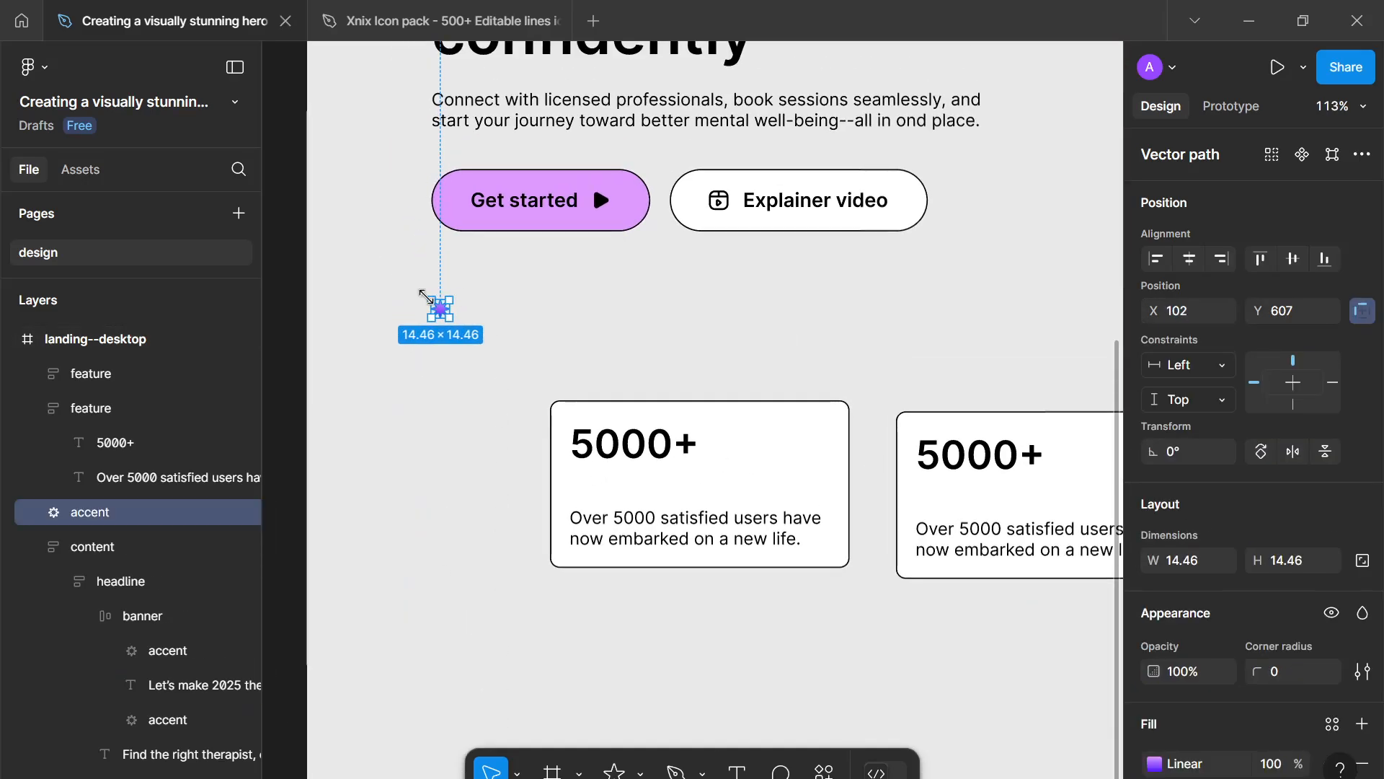
pyautogui.scroll(-5, 442, 303)
pyautogui.scroll(3, 649, 372)
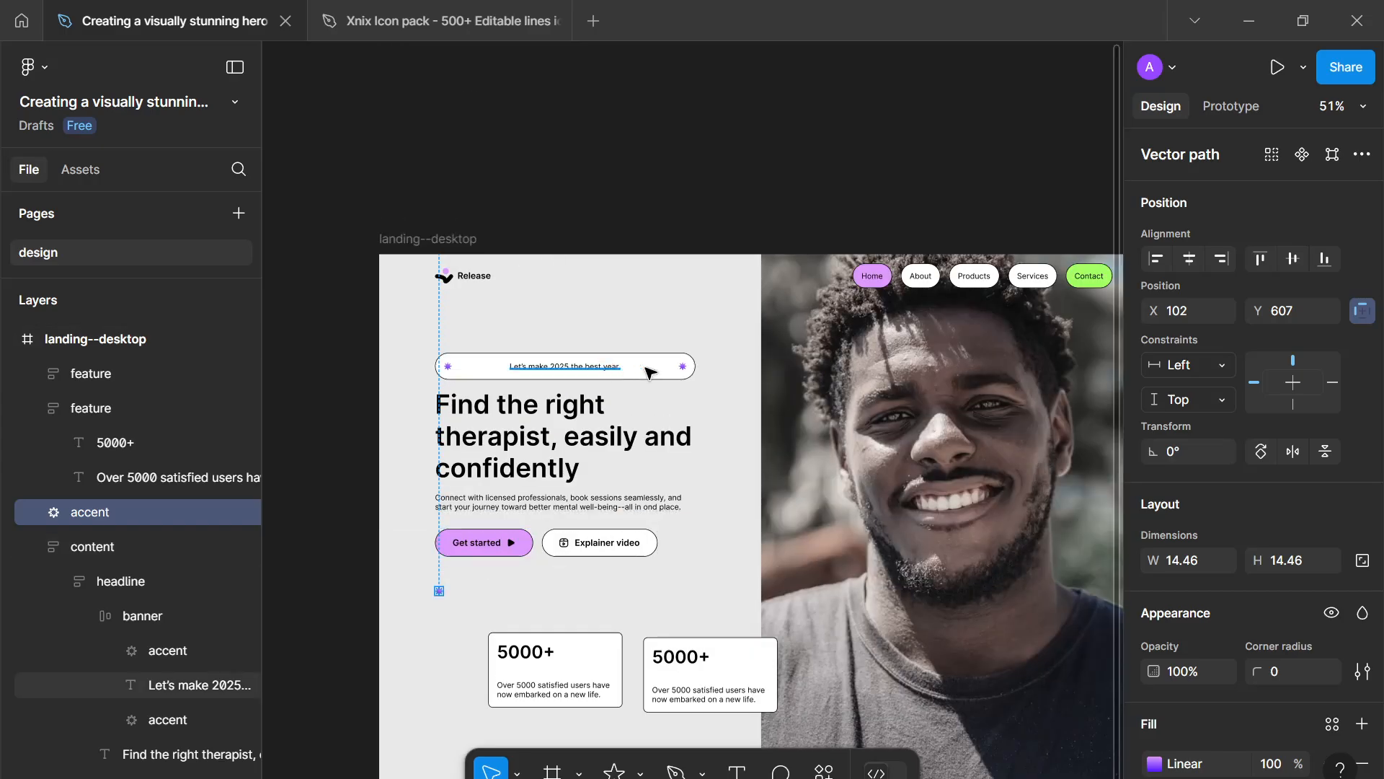
pyautogui.scroll(4, 649, 372)
pyautogui.scroll(-6, 649, 371)
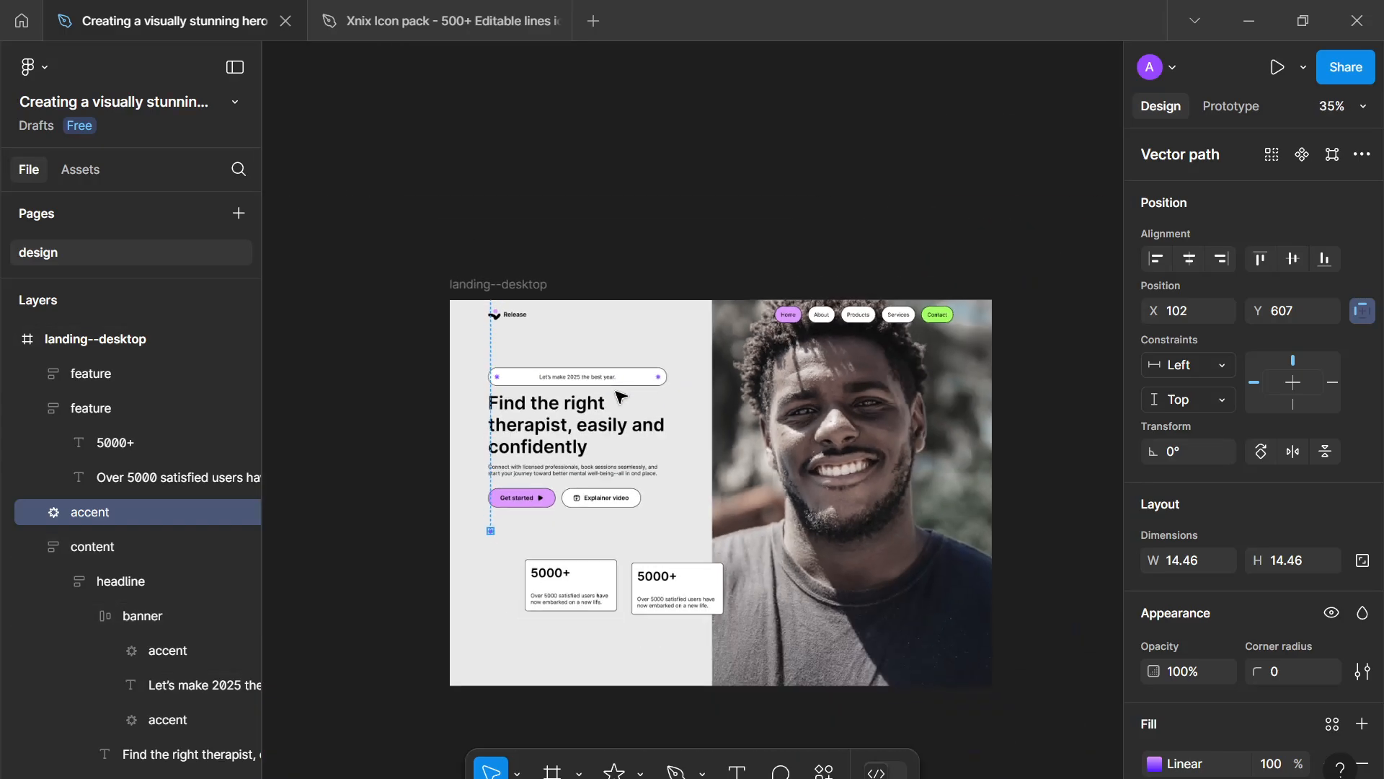
pyautogui.scroll(4, 620, 396)
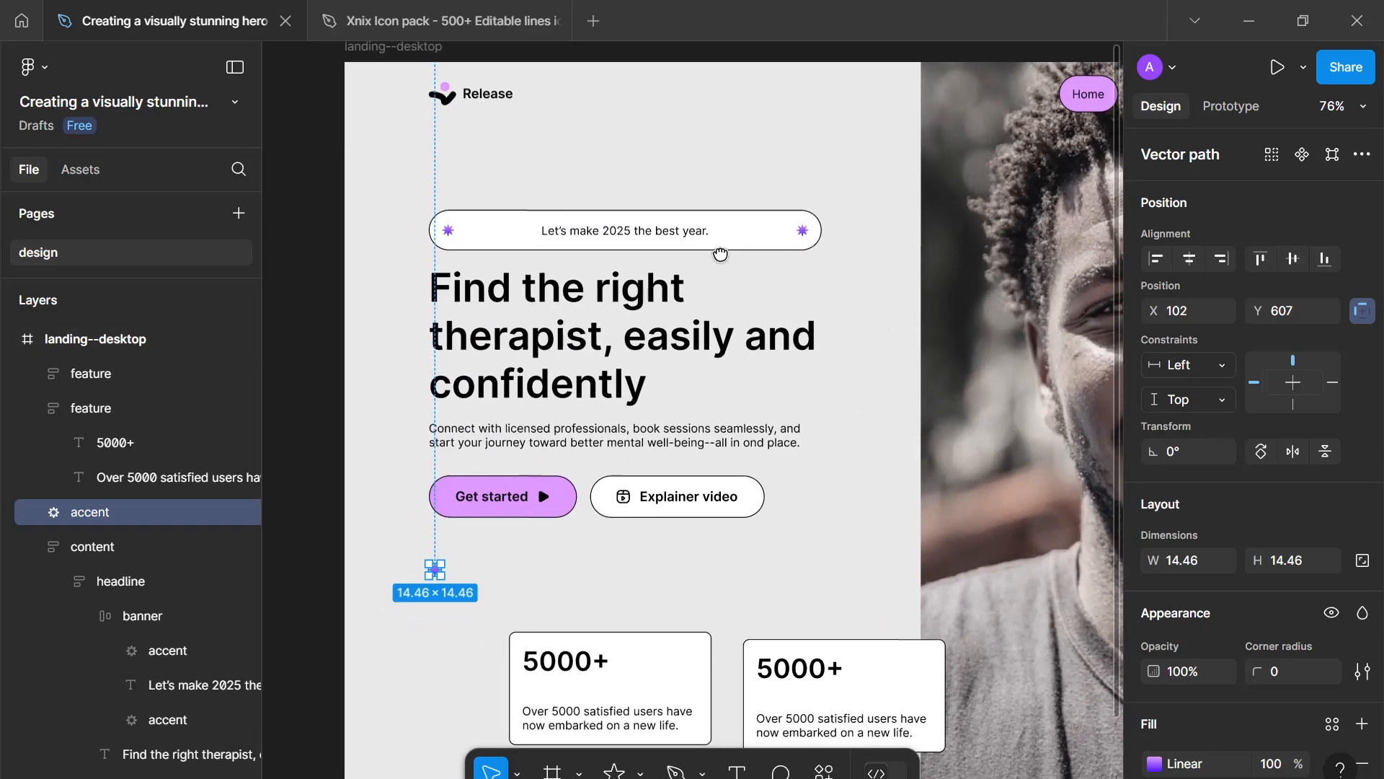
pyautogui.scroll(5, 658, 516)
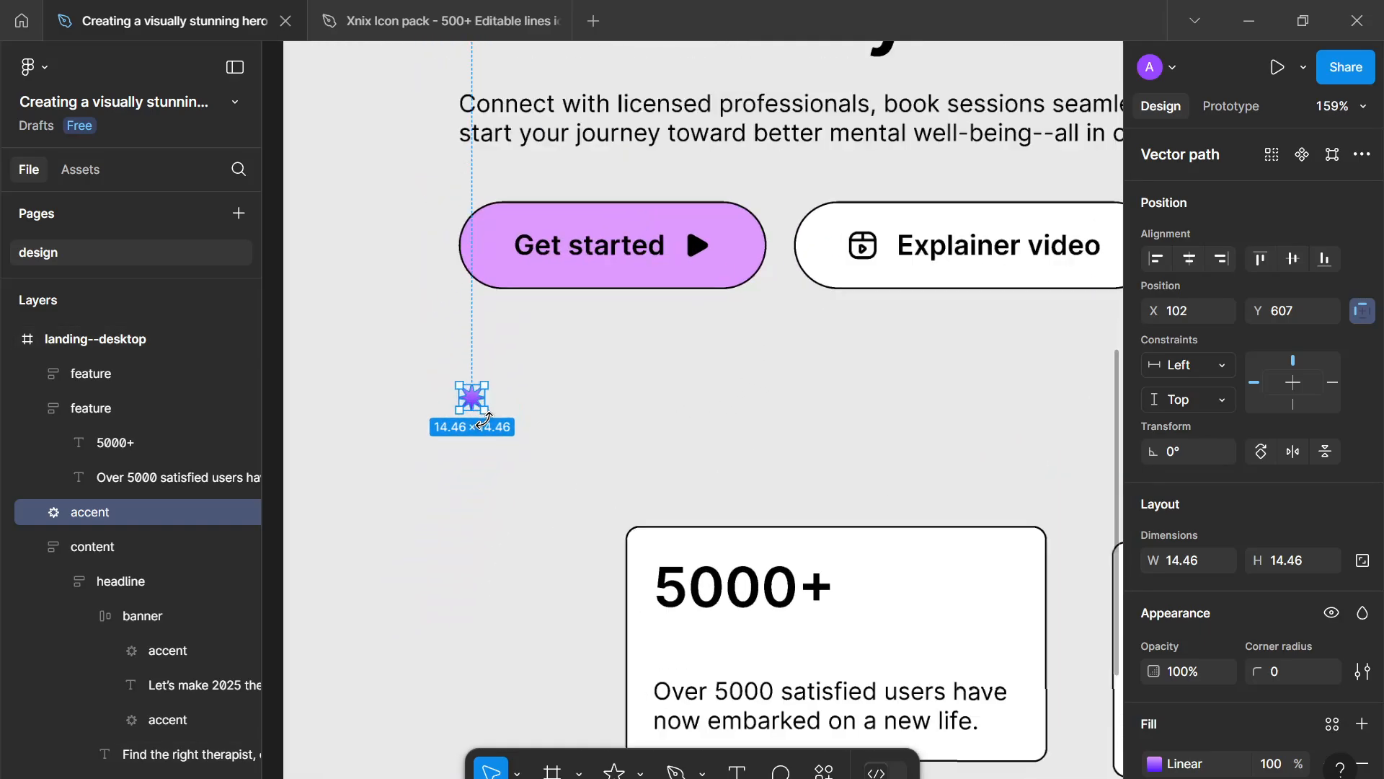
pyautogui.scroll(1, 485, 419)
pyautogui.moveTo(472, 397); pyautogui.dragTo(659, 431)
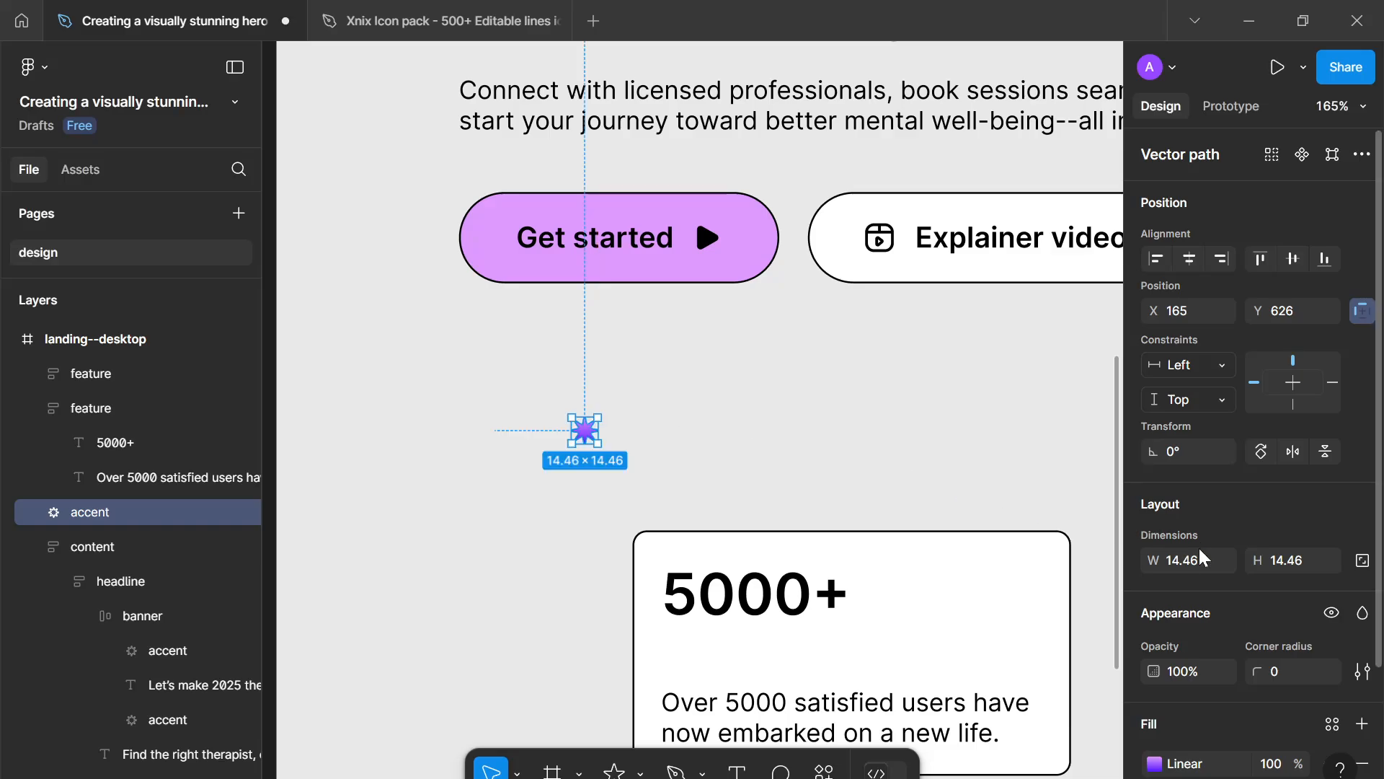
pyautogui.scroll(-3, 1199, 546)
pyautogui.scroll(3, 1213, 422)
pyautogui.scroll(-3, 1212, 430)
pyautogui.rightClick(578, 427)
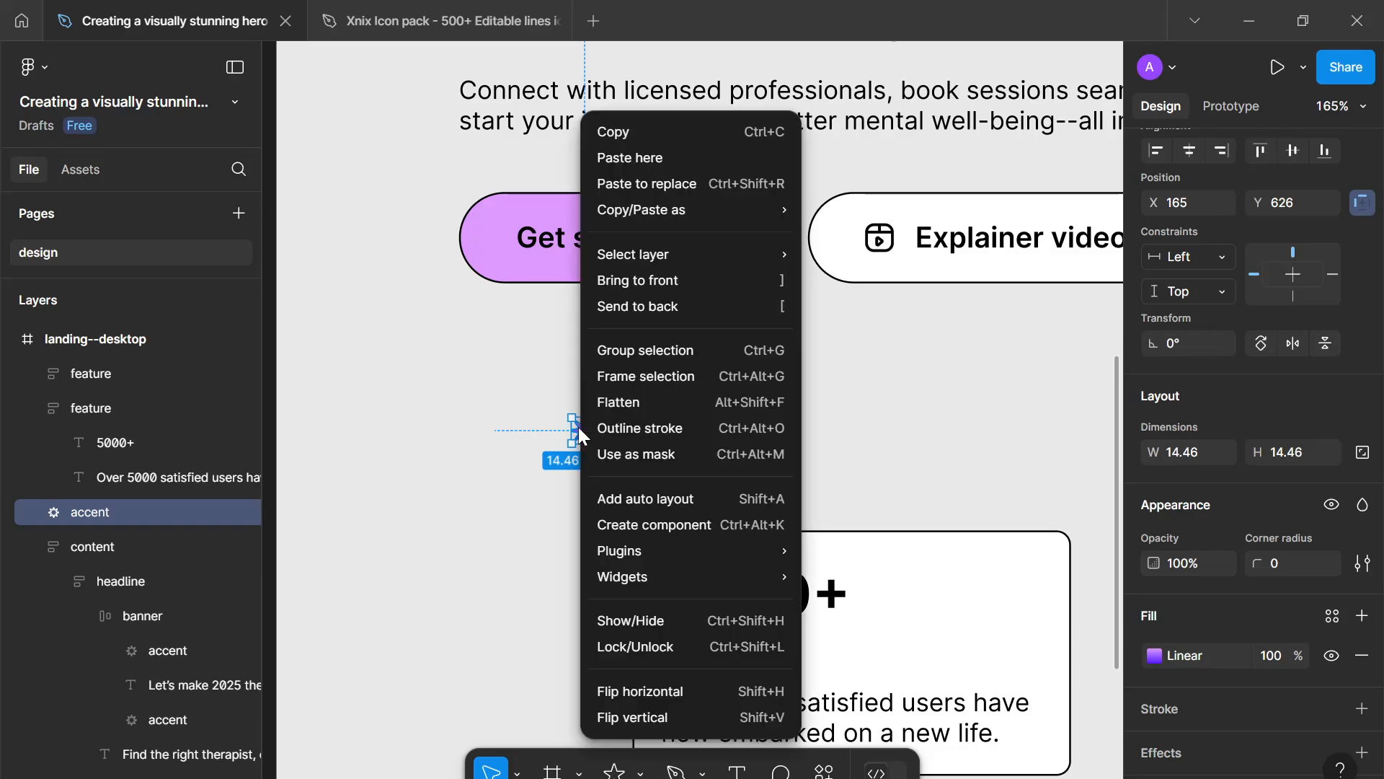
pyautogui.click(565, 425)
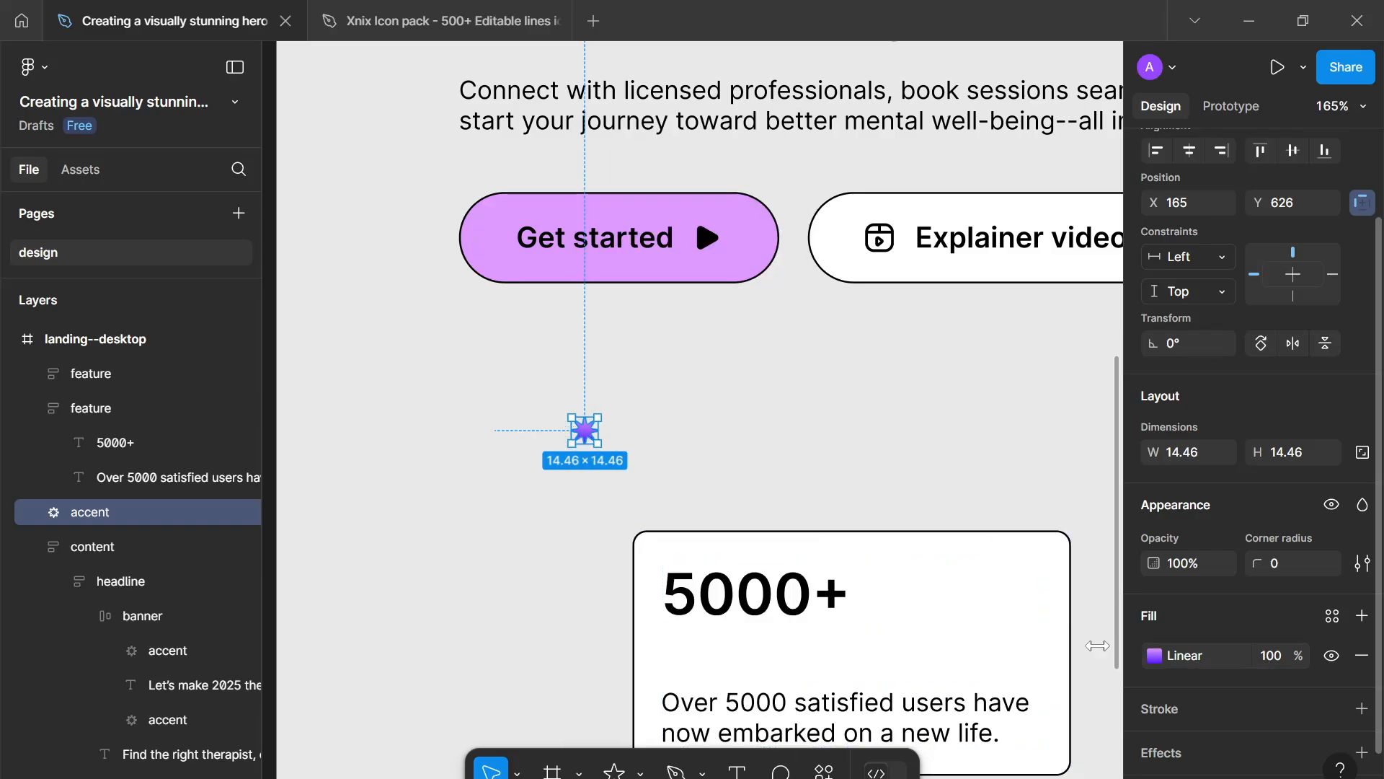
pyautogui.click(465, 462)
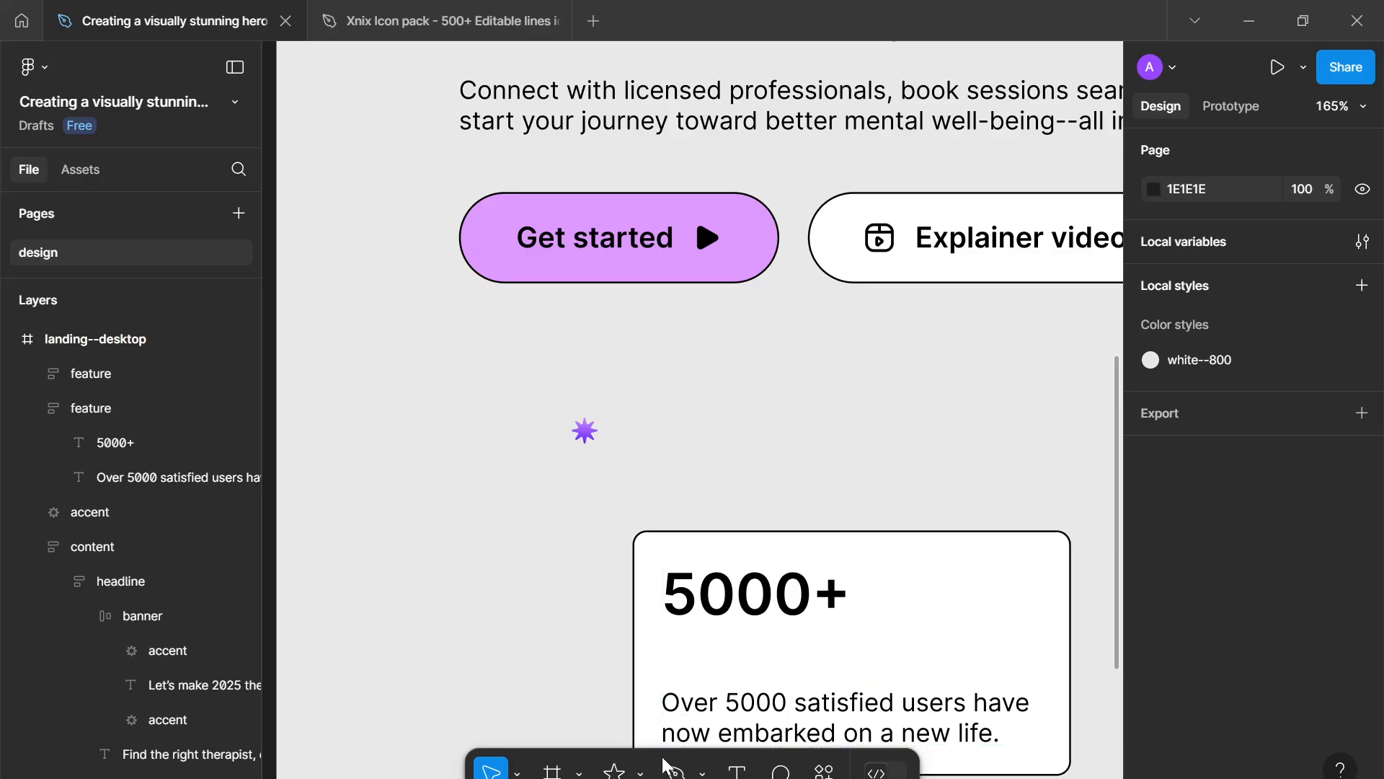
# - Draw a star of about 23 px left of the first feature card and set its size to 24 × 24 with locked proportions
pyautogui.click(640, 771)
pyautogui.click(627, 694)
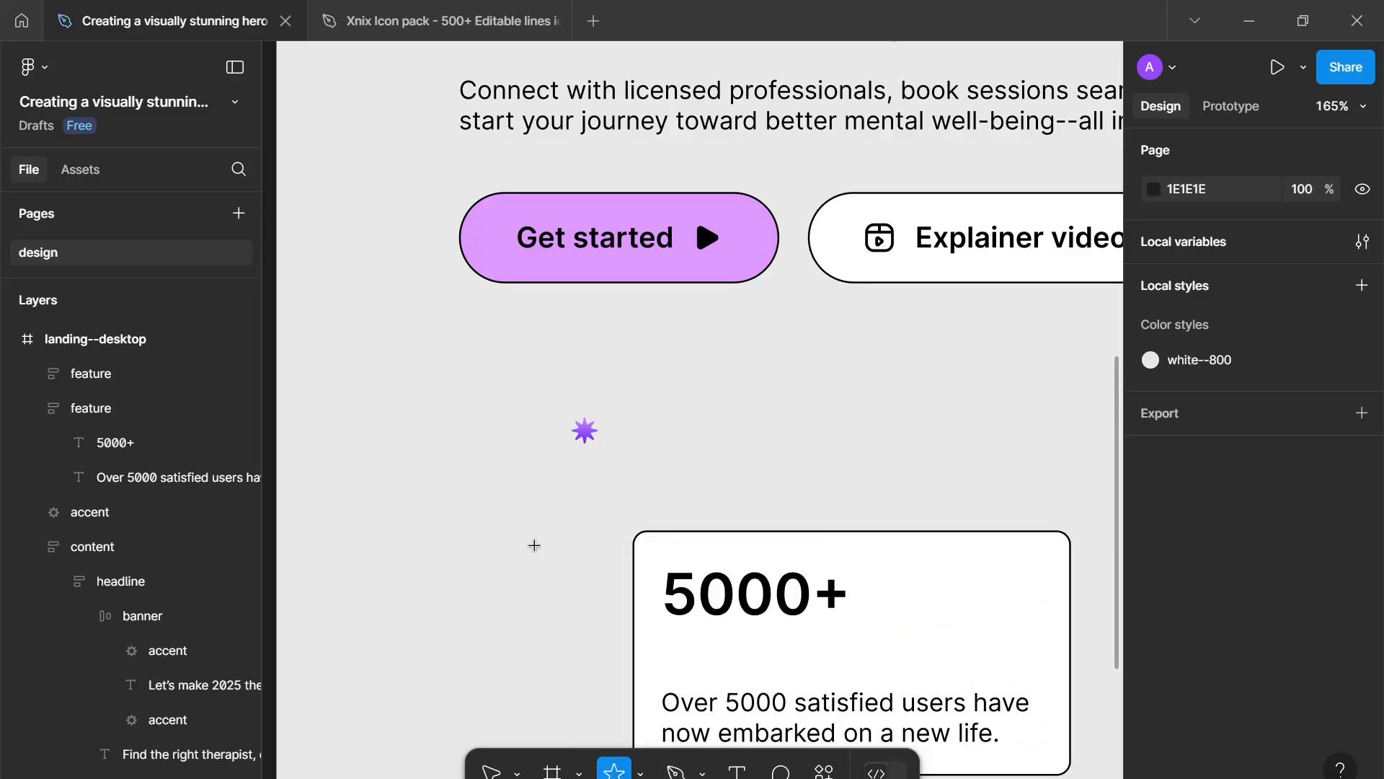
pyautogui.moveTo(534, 545); pyautogui.dragTo(491, 511)
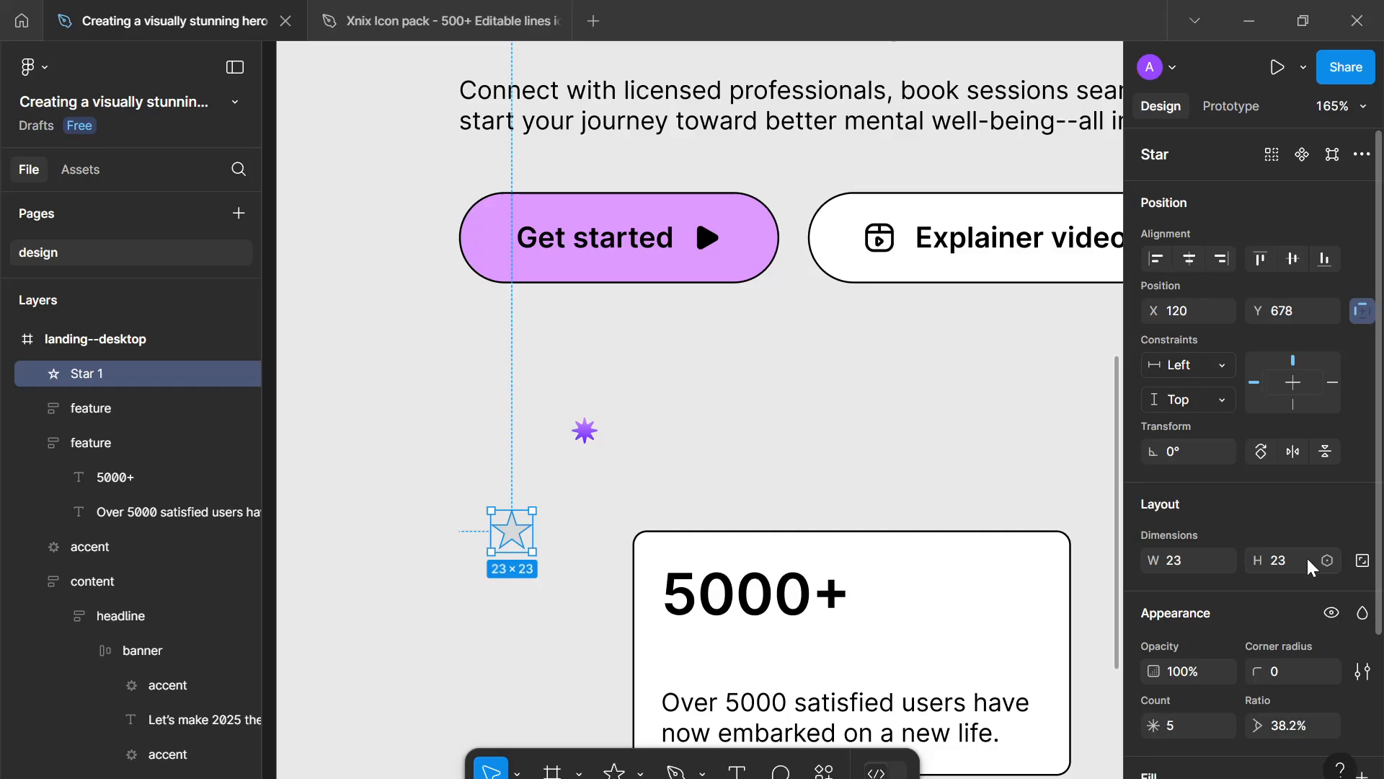
pyautogui.click(1362, 560)
pyautogui.click(1286, 560)
pyautogui.write('24')
pyautogui.press('Return')
# - Give the new star a linear gradient fill from DF9AFF to 5218FF
pyautogui.scroll(-1, 1175, 710)
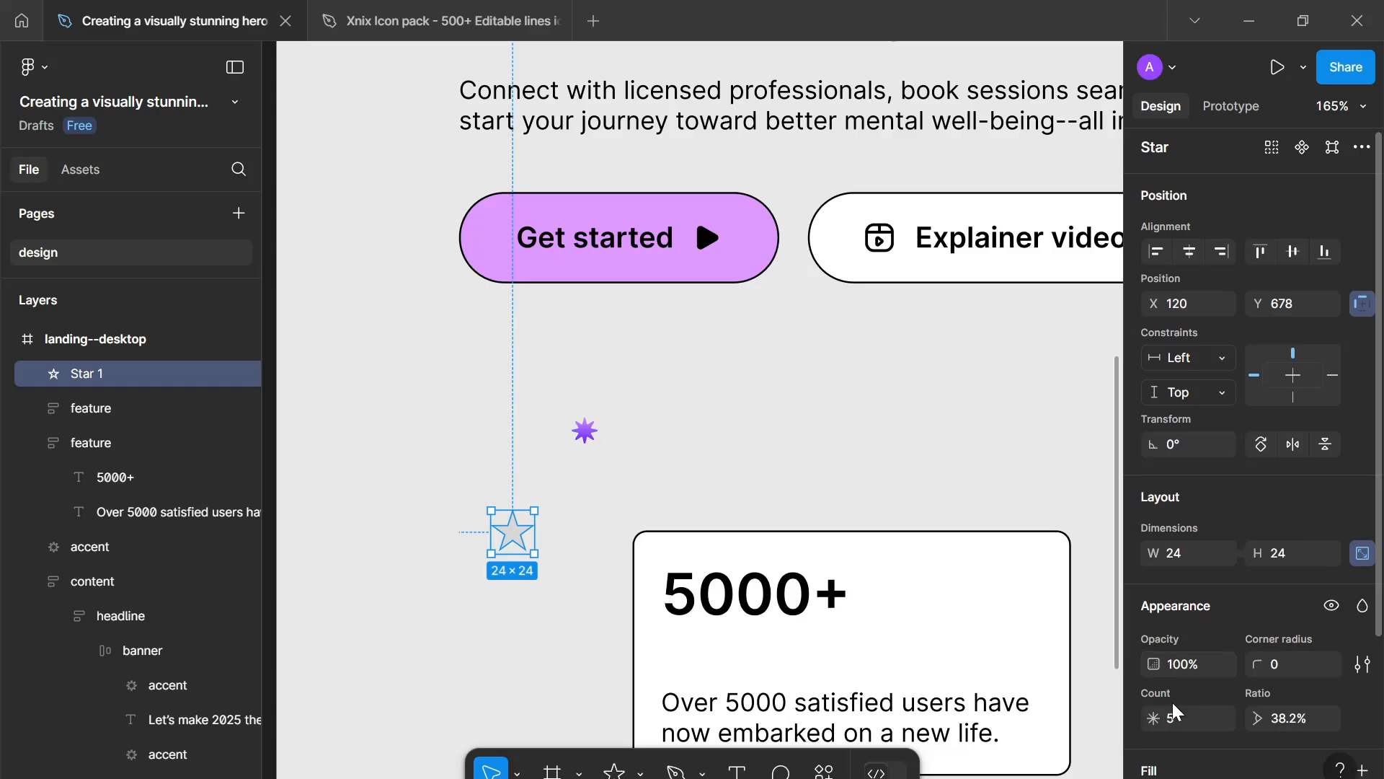
pyautogui.scroll(-2, 1175, 710)
pyautogui.click(1154, 709)
pyautogui.click(917, 247)
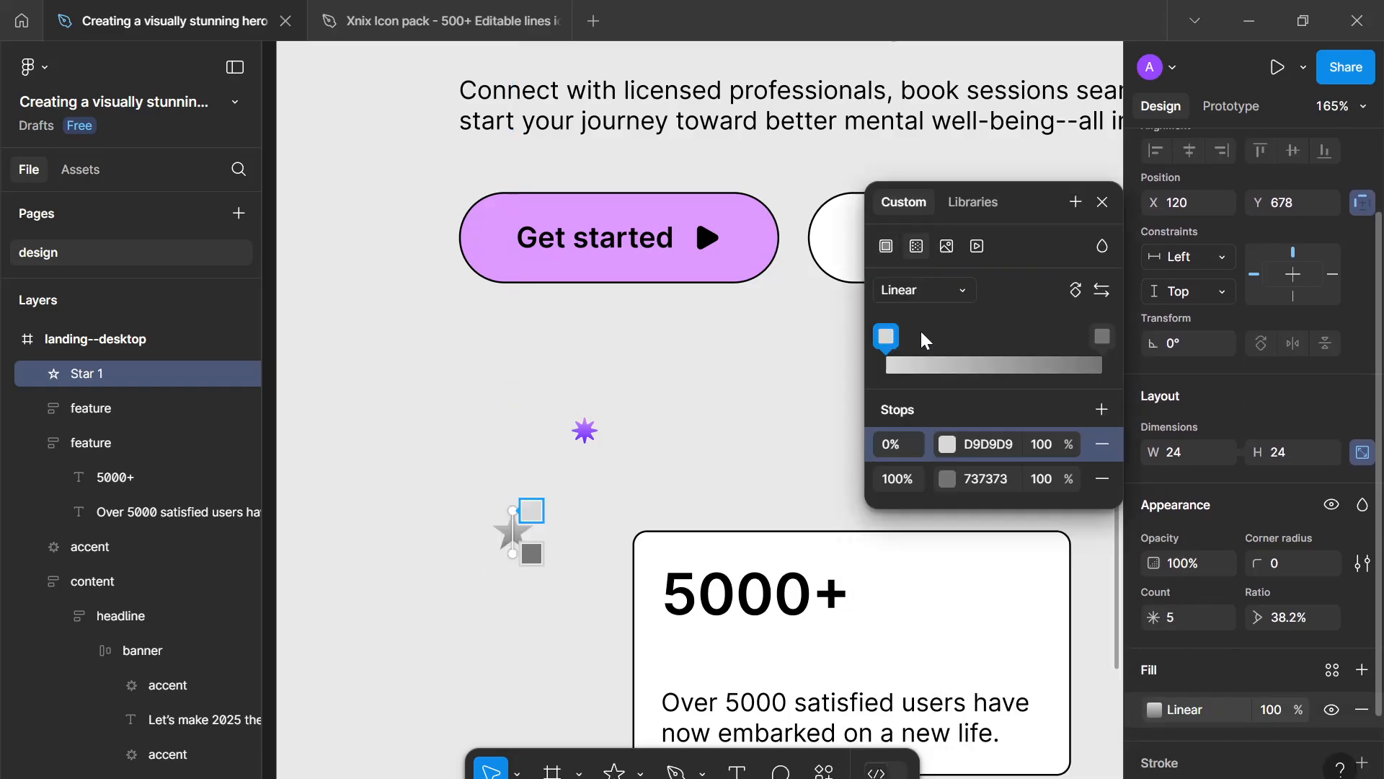
pyautogui.click(949, 441)
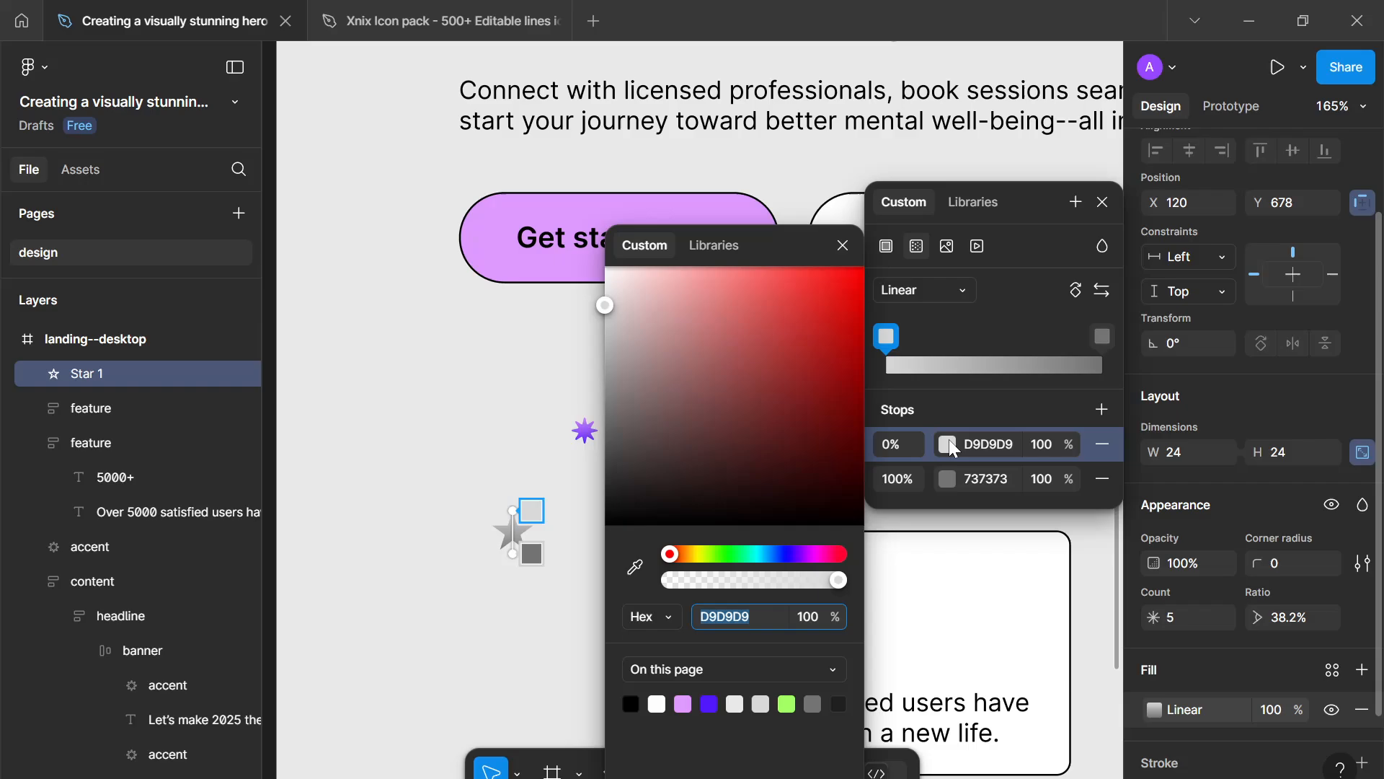
pyautogui.click(683, 702)
pyautogui.click(1102, 336)
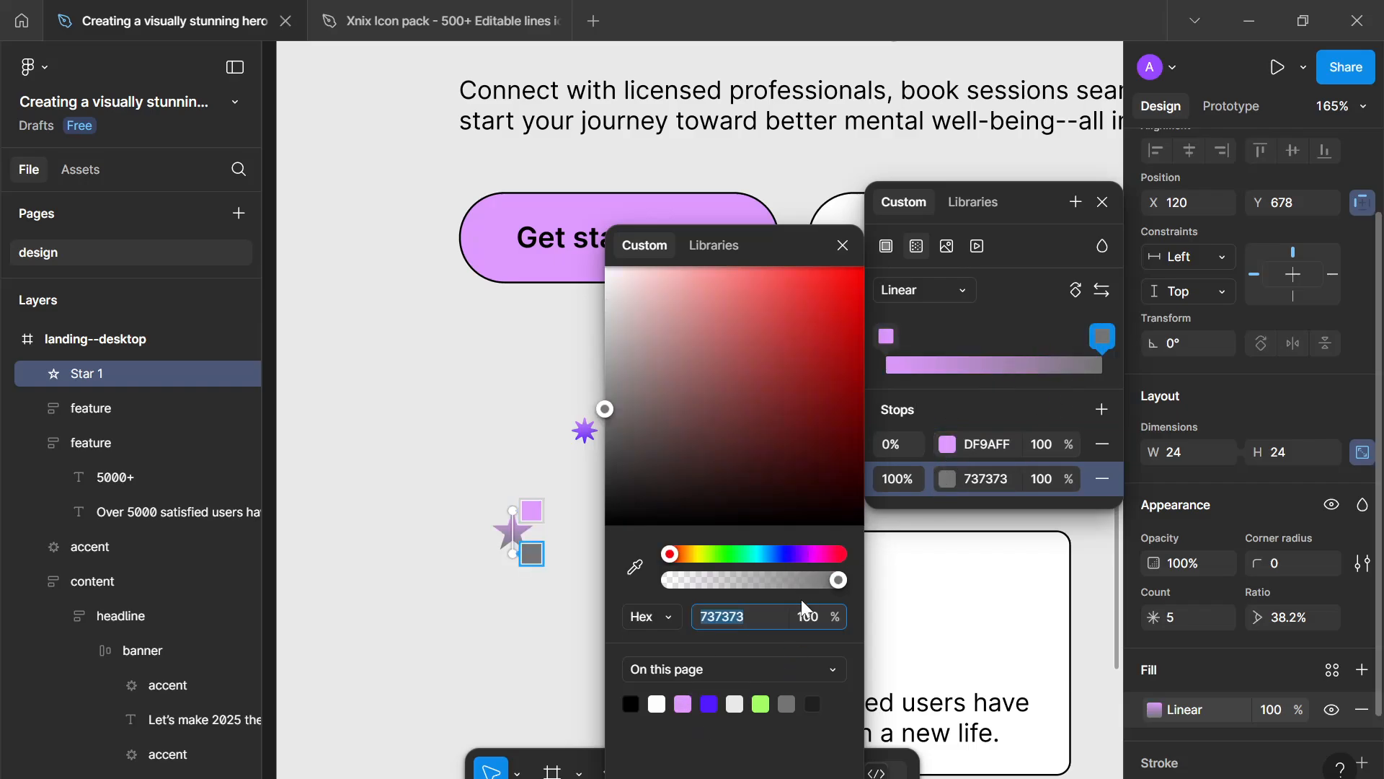
pyautogui.click(713, 702)
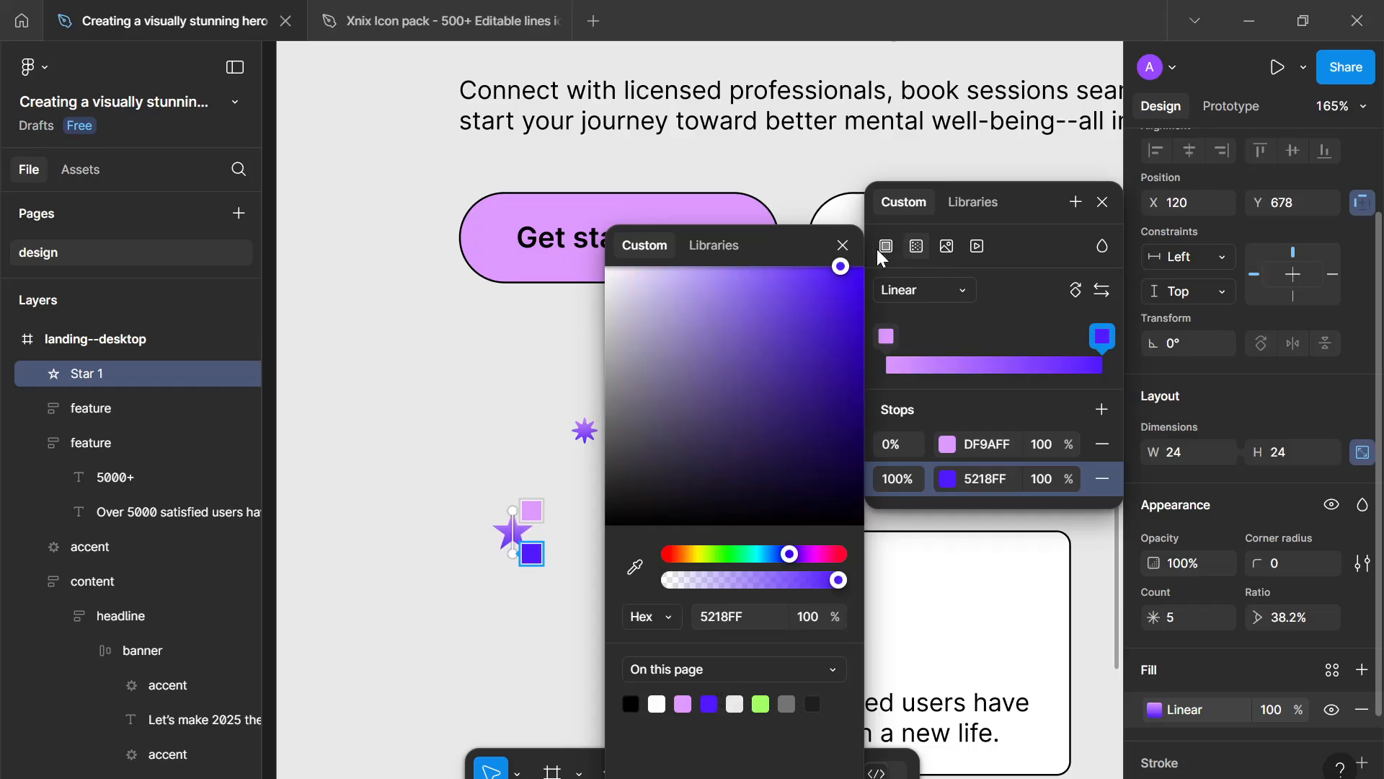
pyautogui.click(842, 245)
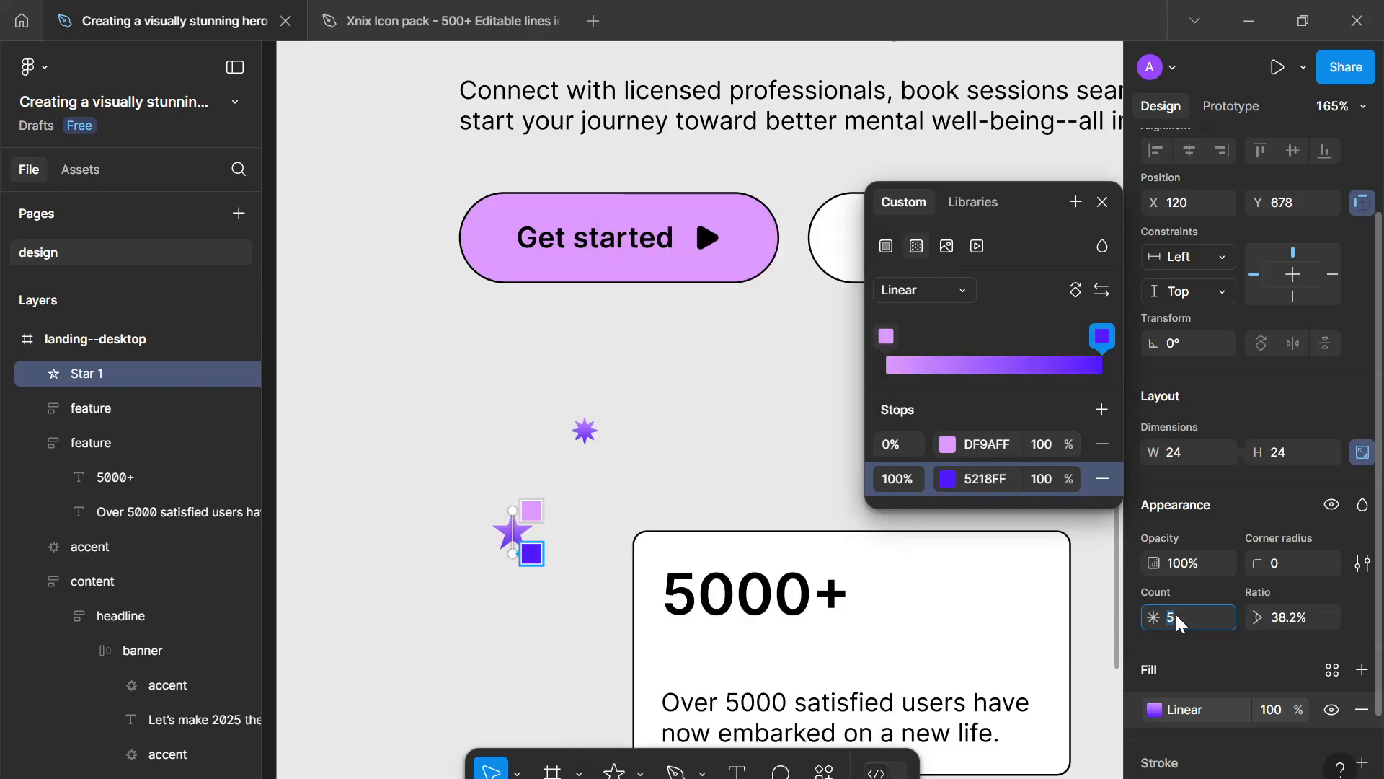
# - Set the star's point count to 4
pyautogui.press('Down')
pyautogui.press('Down')
pyautogui.press('Up')
pyautogui.click(1103, 202)
pyautogui.scroll(-3, 1274, 569)
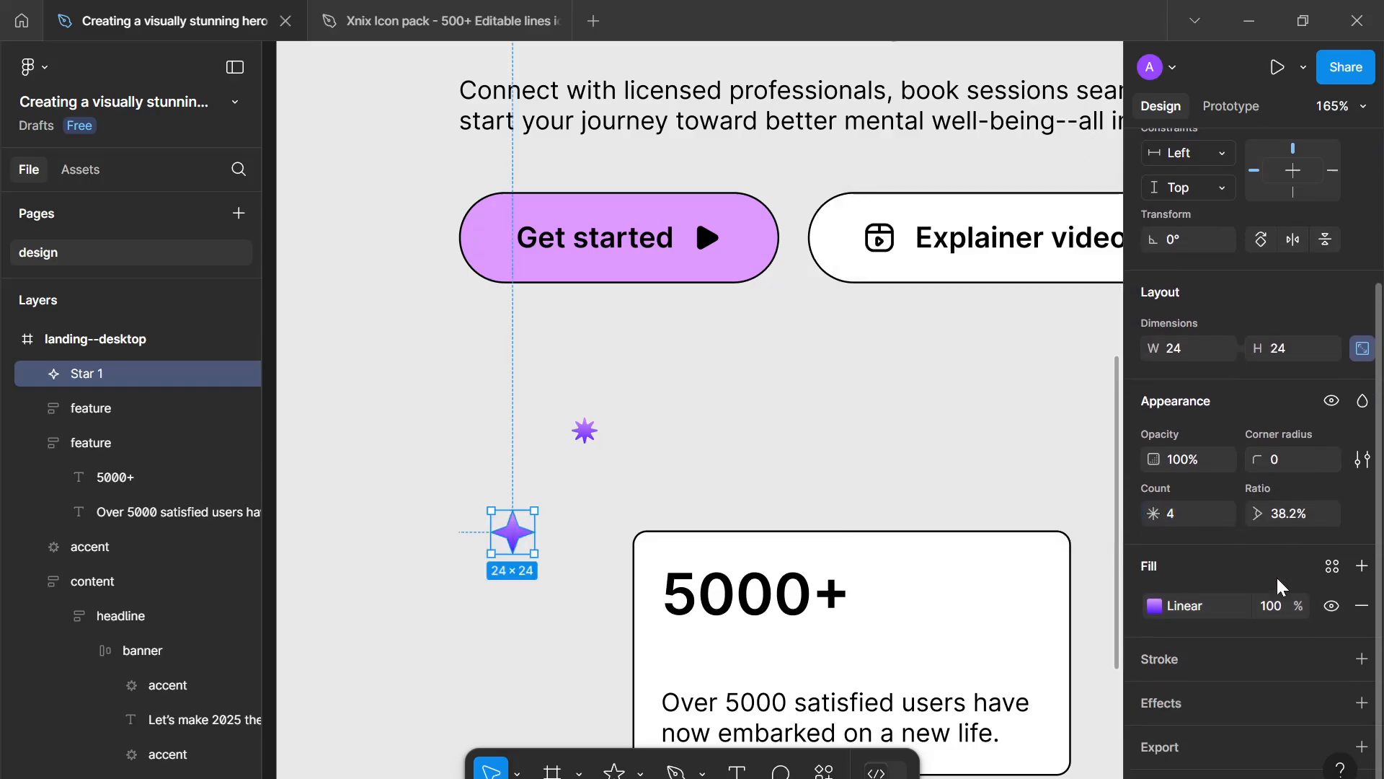
# - Set the star's corner radius to 1.5
pyautogui.click(1281, 466)
pyautogui.press('Up')
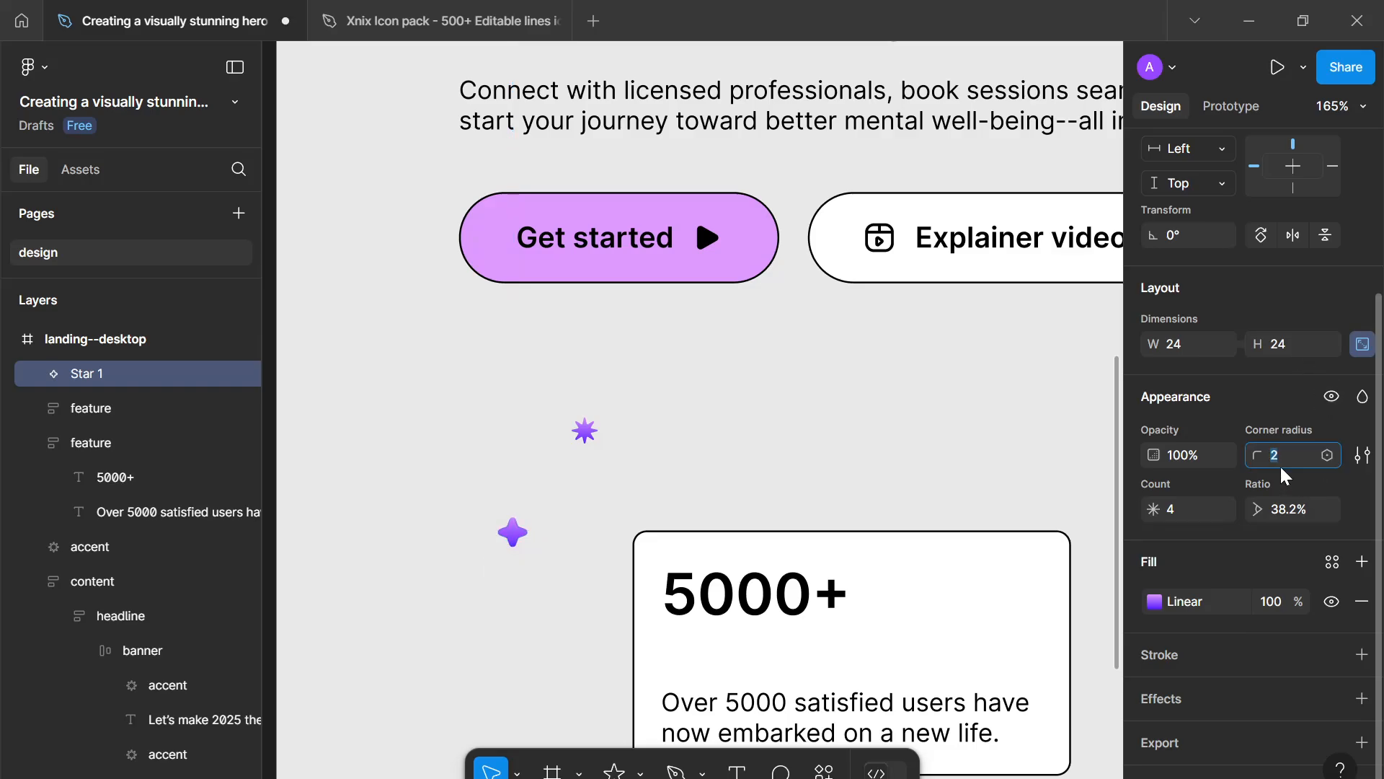
pyautogui.press('Down')
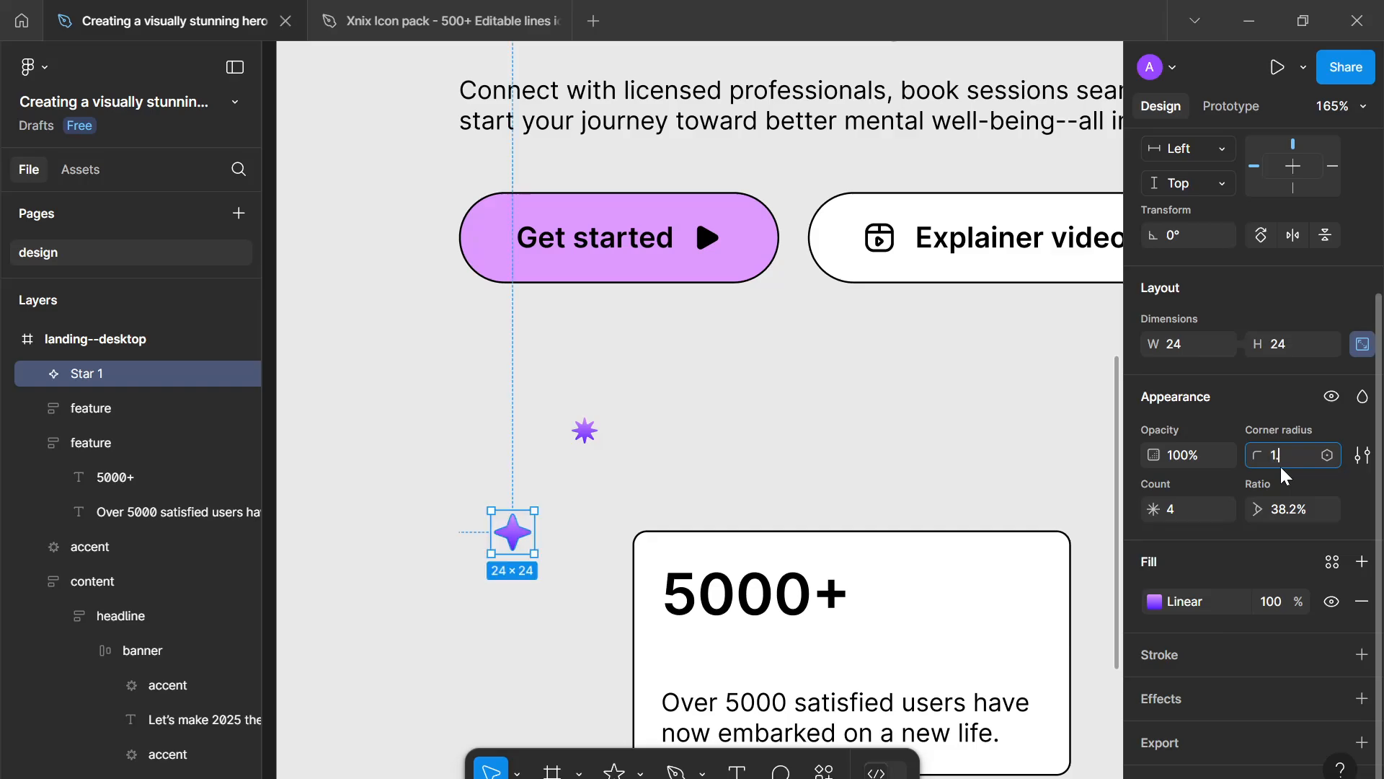
pyautogui.click(613, 480)
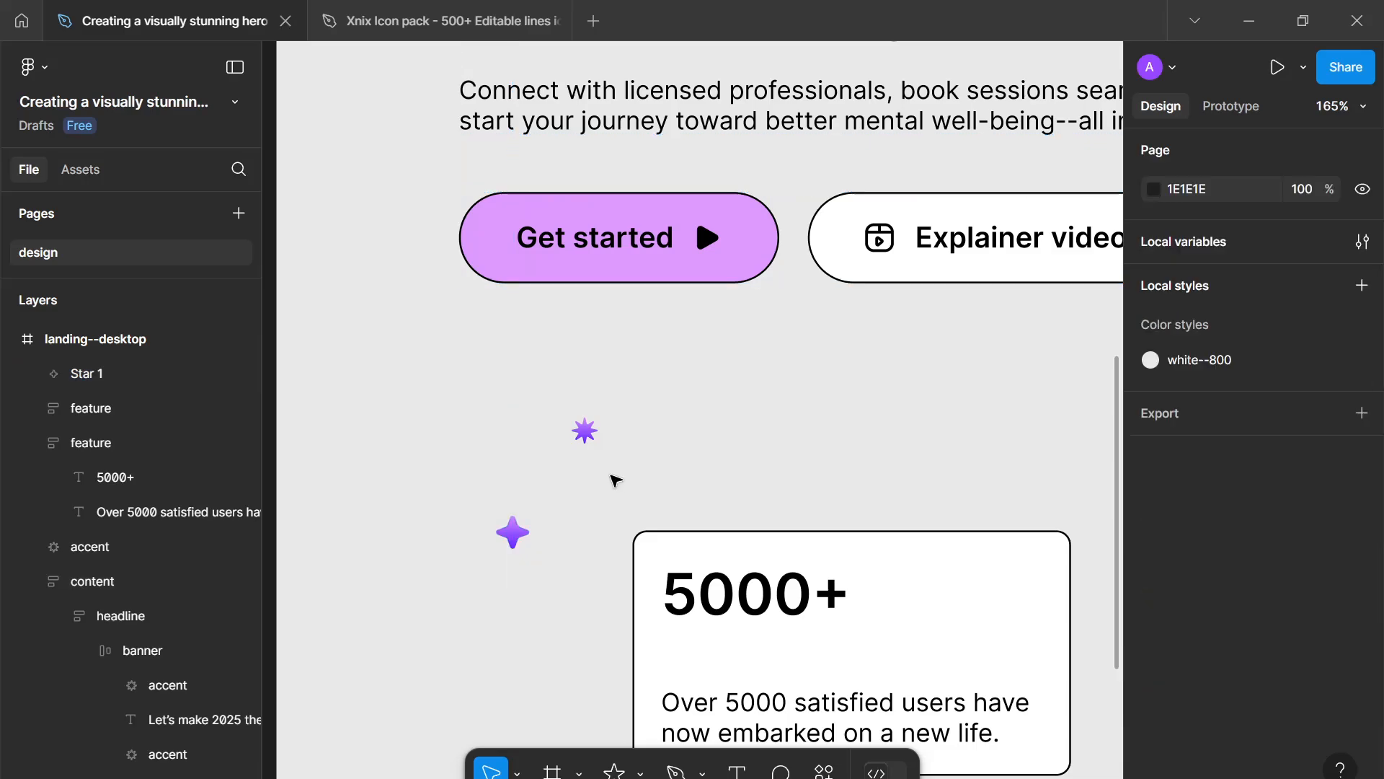
# - Delete the duplicated purple star accent above the first feature card
pyautogui.moveTo(637, 462); pyautogui.dragTo(529, 396)
pyautogui.press('Delete')
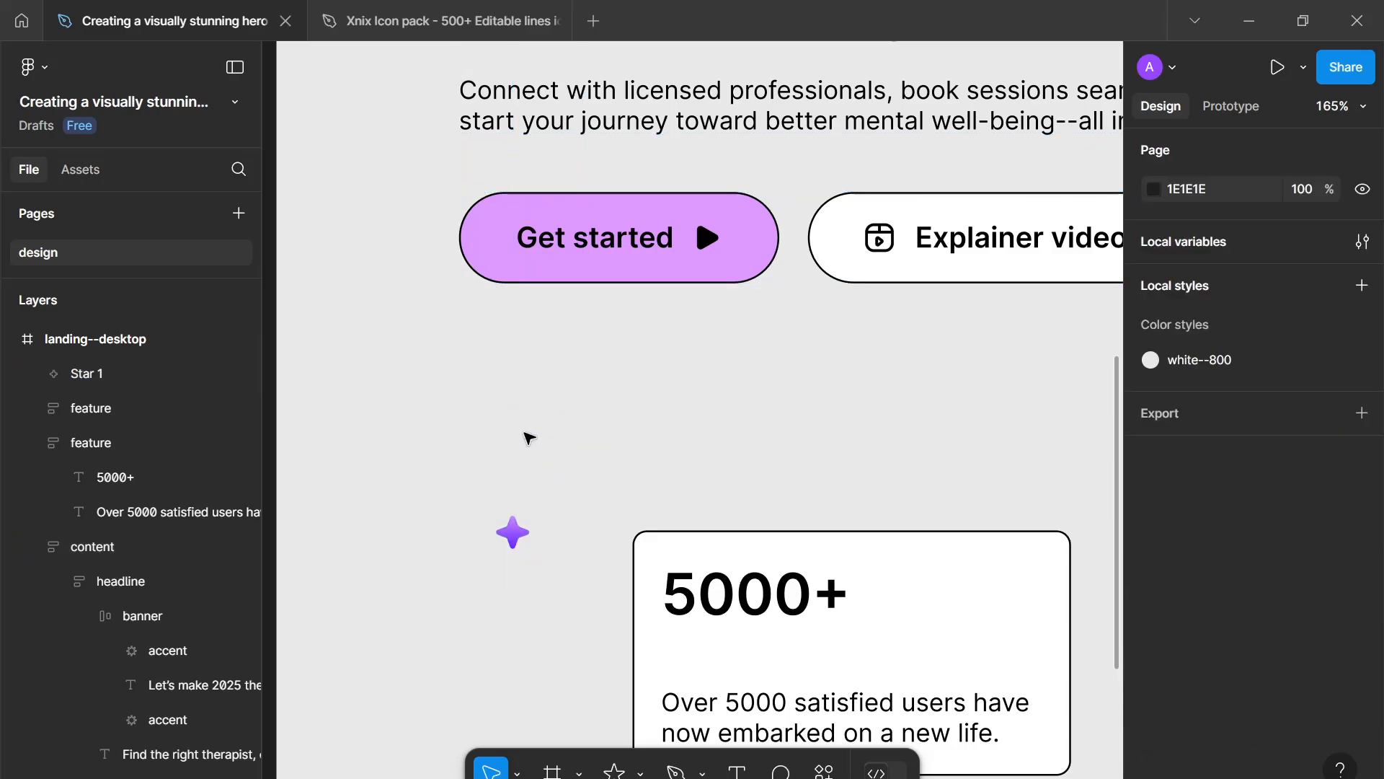
# - Flatten the four-point star into a vector path
pyautogui.click(508, 531)
pyautogui.press('alt')
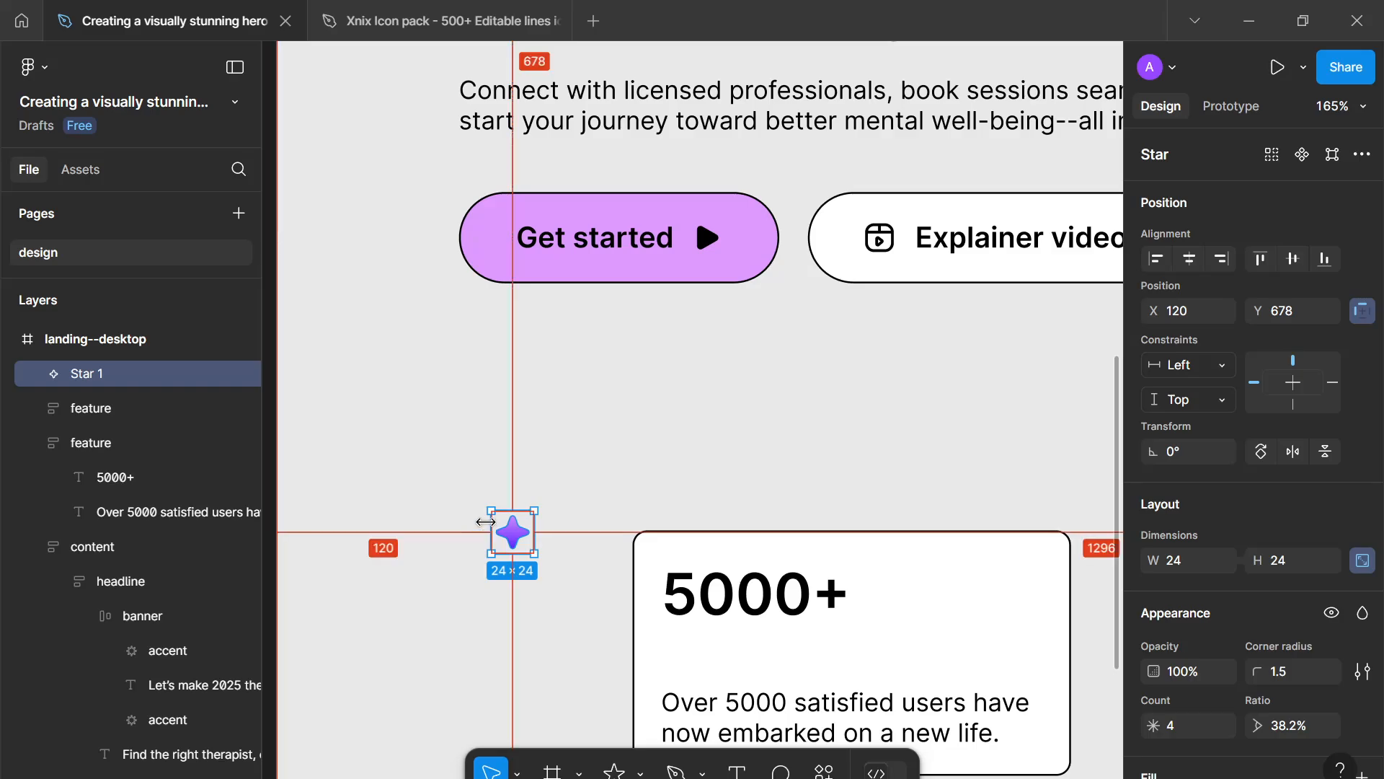
pyautogui.hotkey('alt', 'shift', 'f')
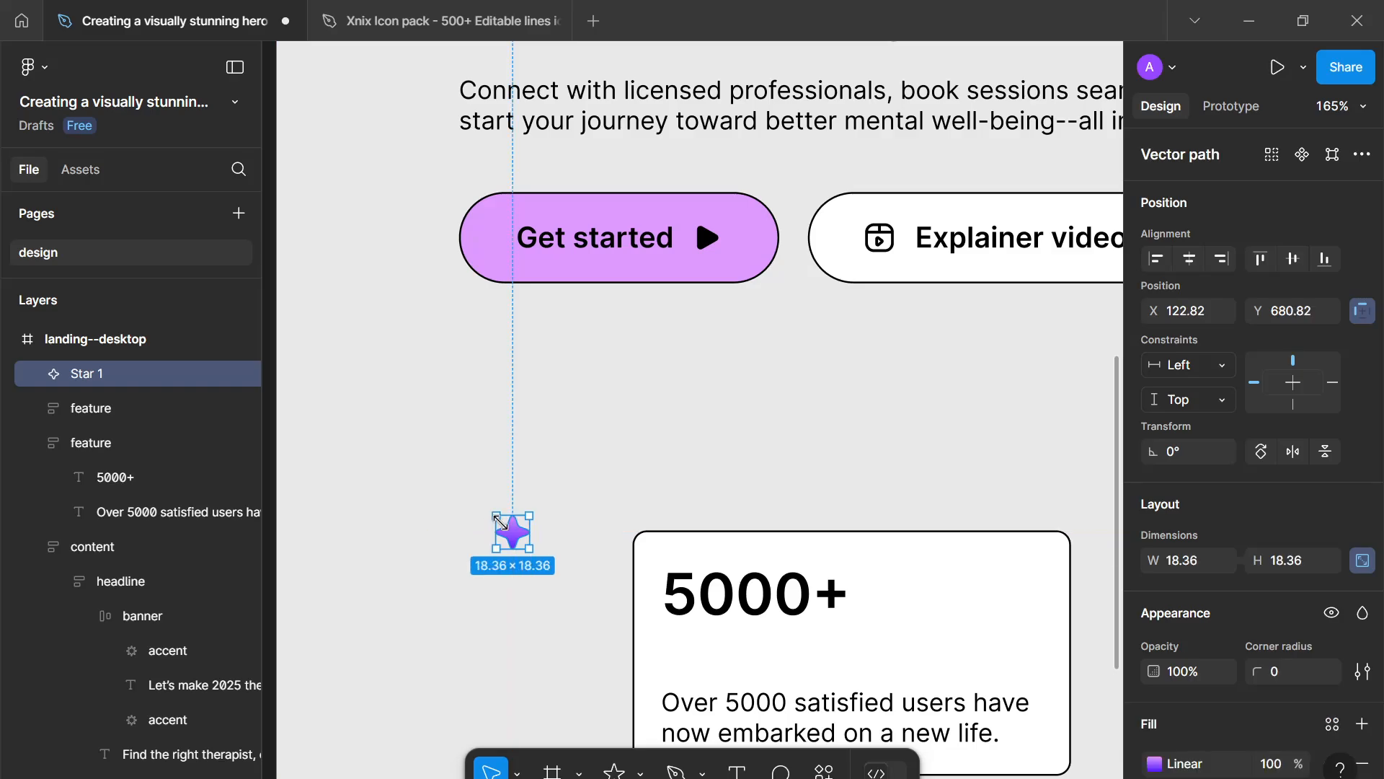
pyautogui.rightClick(523, 543)
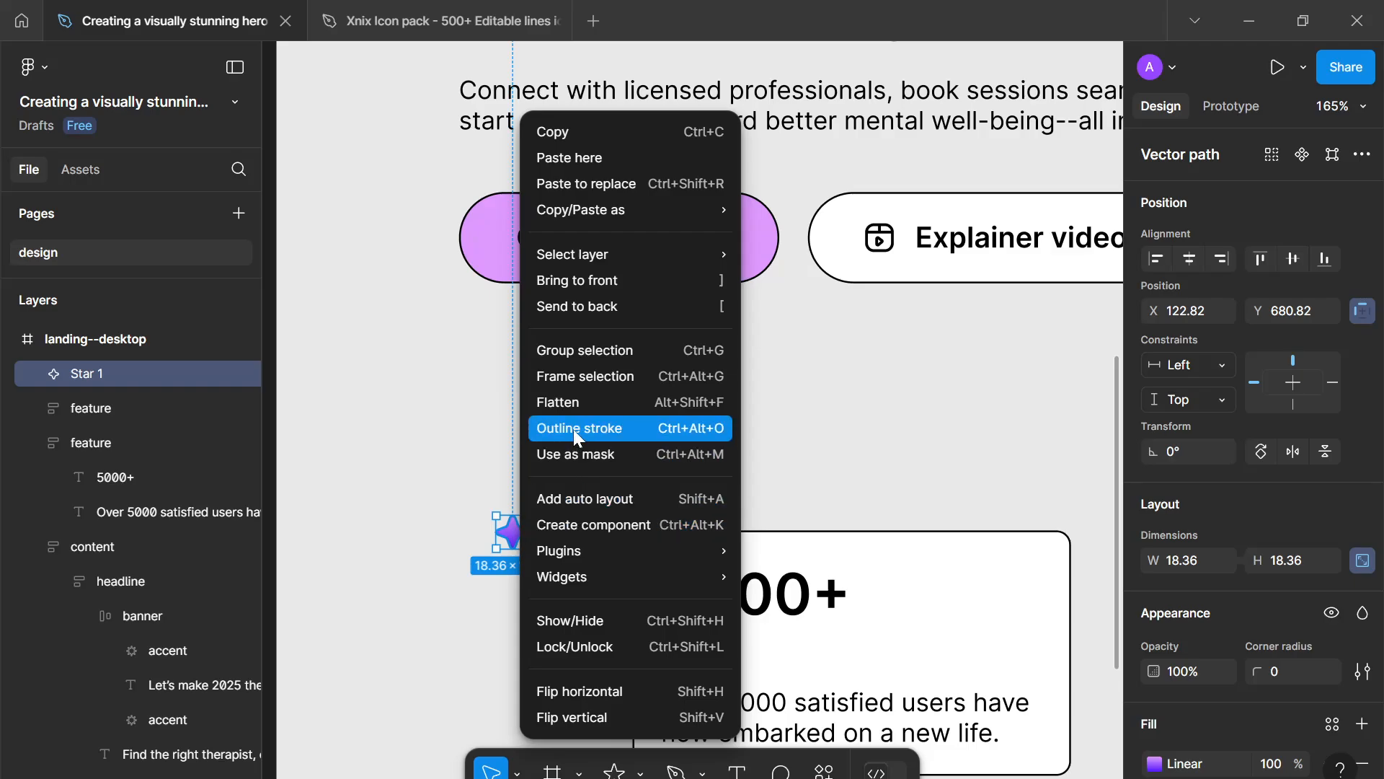
pyautogui.click(548, 402)
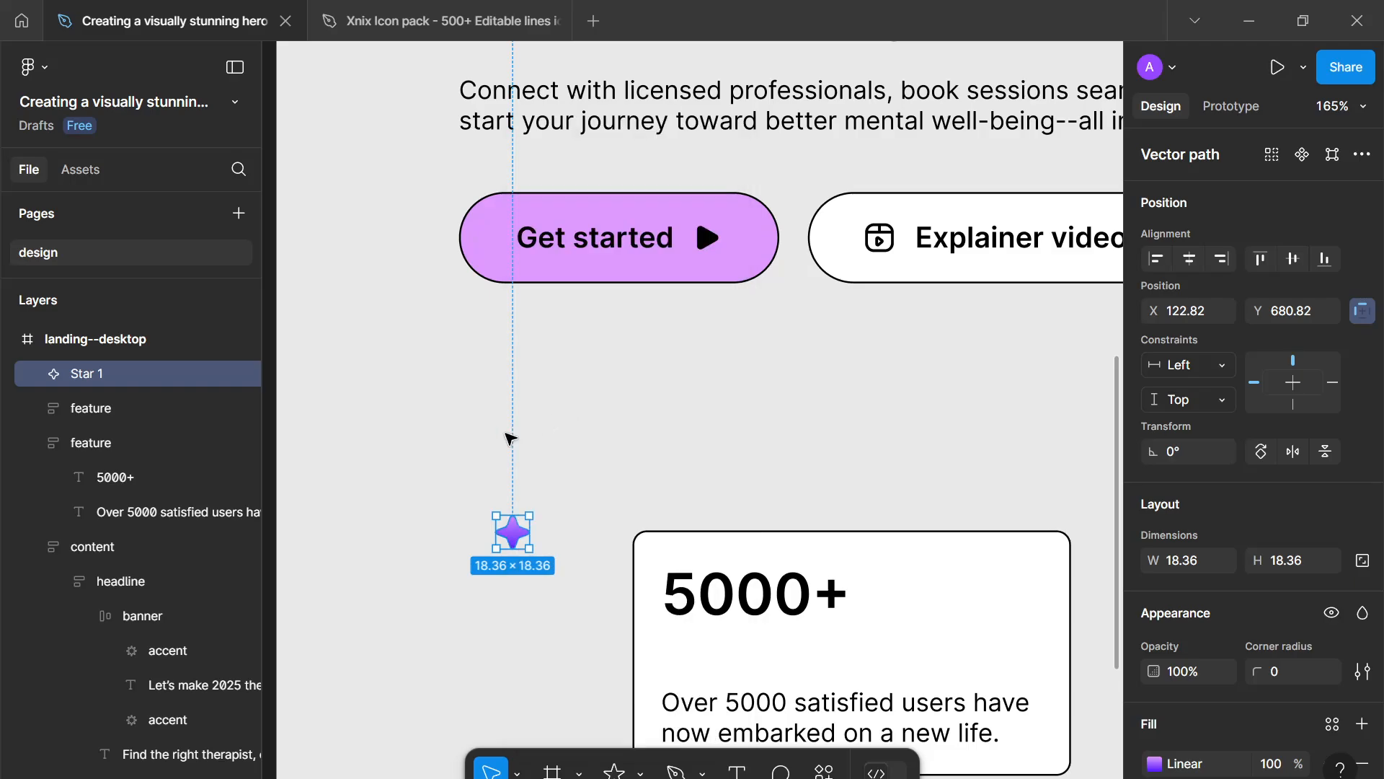
# - Rename the flattened star layer to accent
pyautogui.doubleClick(89, 373)
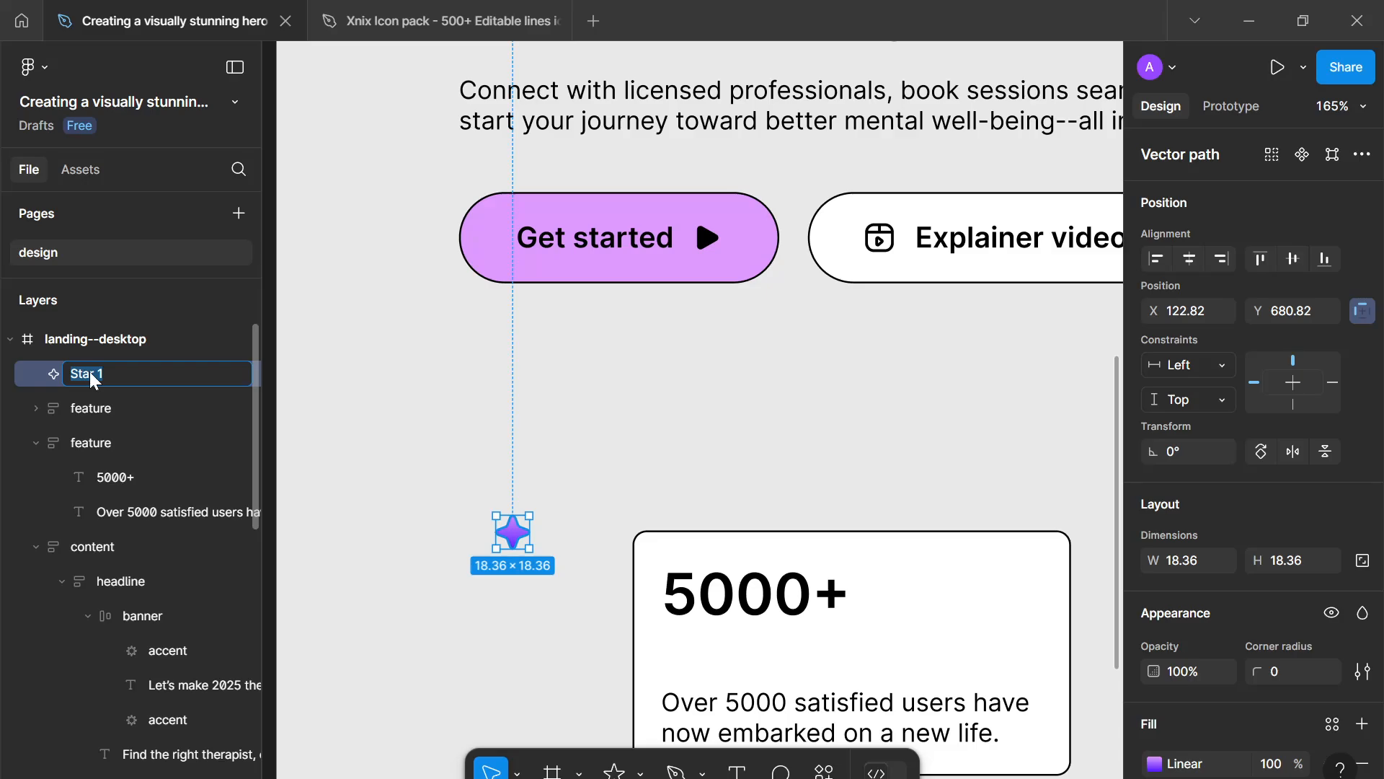
pyautogui.write('accent')
pyautogui.press('Return')
# - Move the accent into the first feature card and wrap it with the 5000+ number in an auto layout frame
pyautogui.scroll(-1, 532, 559)
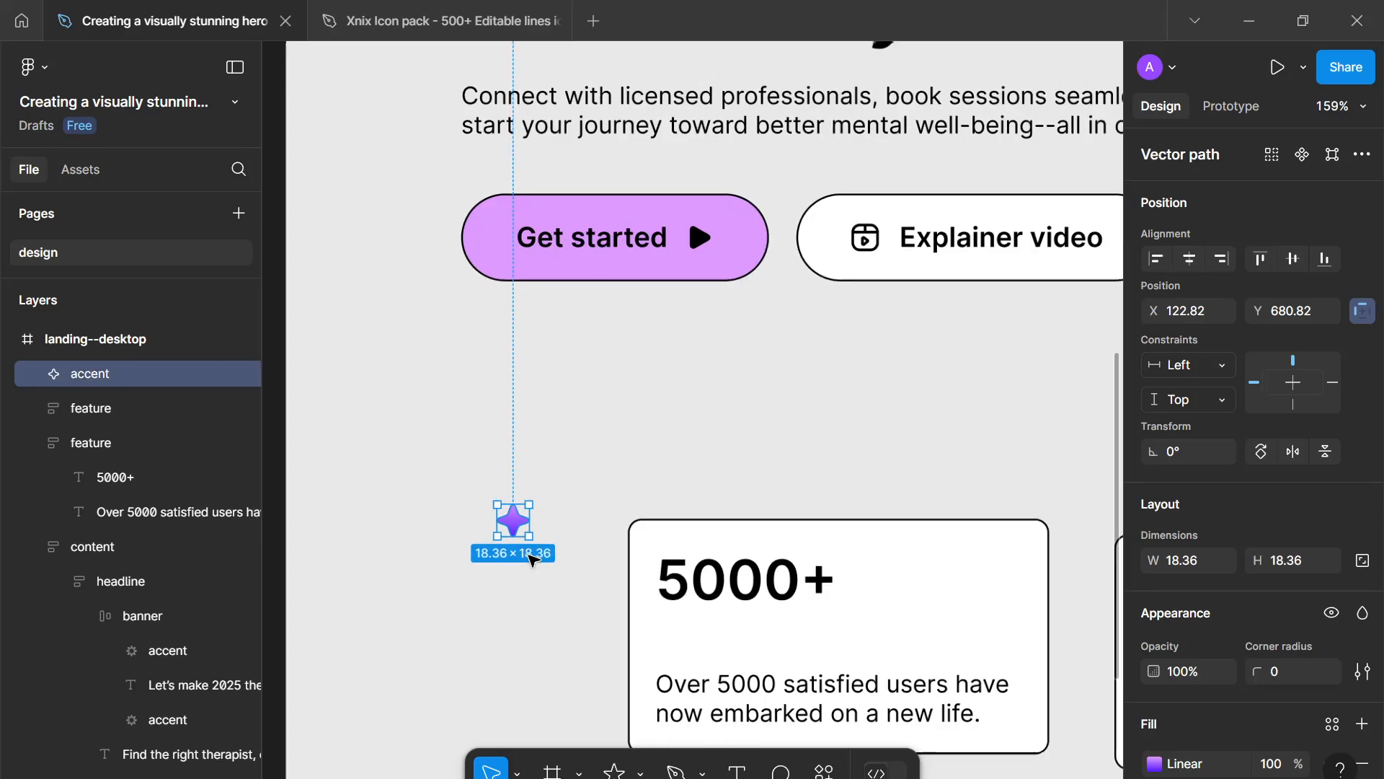
pyautogui.scroll(-2, 531, 559)
pyautogui.moveTo(478, 502); pyautogui.dragTo(652, 509)
pyautogui.keyDown('shift'); pyautogui.click(685, 633); pyautogui.keyUp('shift')
pyautogui.hotkey('shift', 'a')
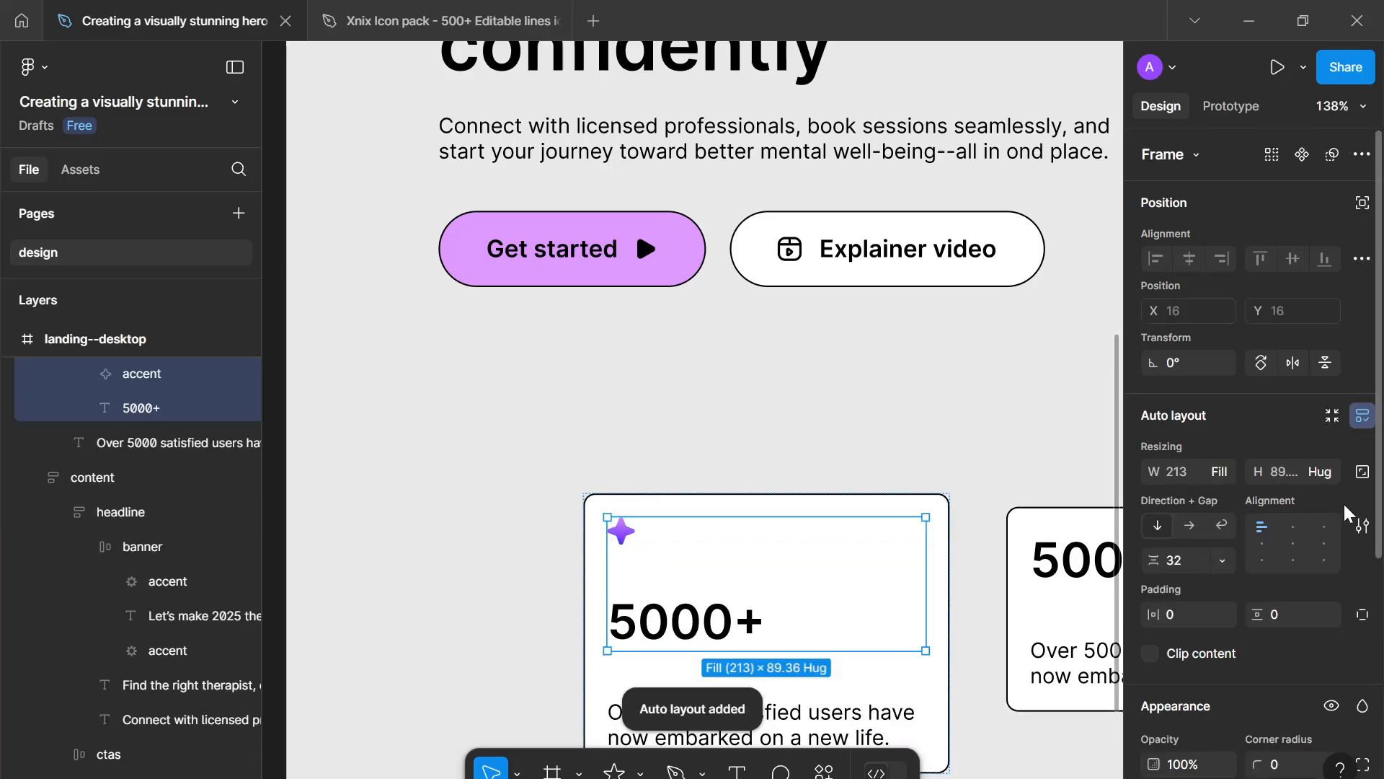
# - Make the new frame horizontal, vertically centred on the left, with a gap of 8
pyautogui.click(1188, 525)
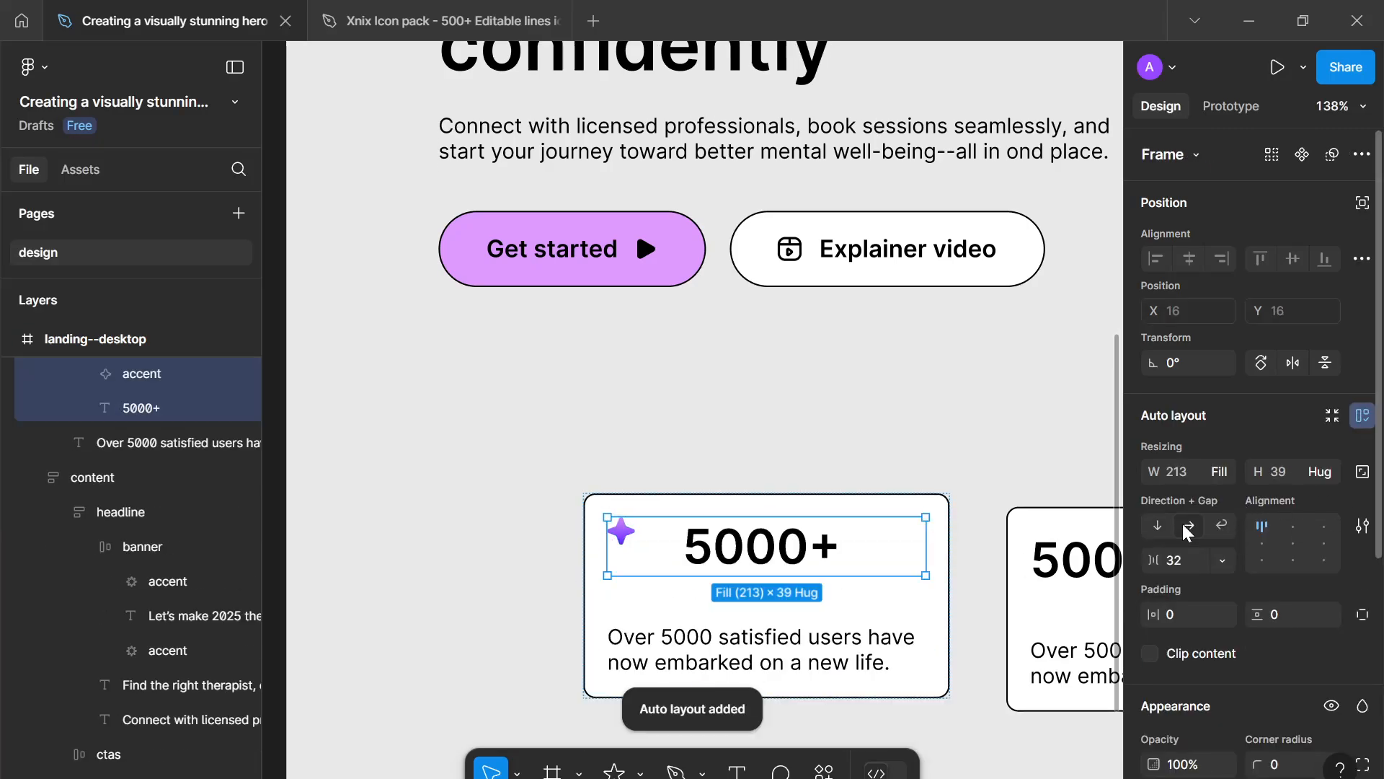
pyautogui.click(1261, 542)
pyautogui.click(1186, 560)
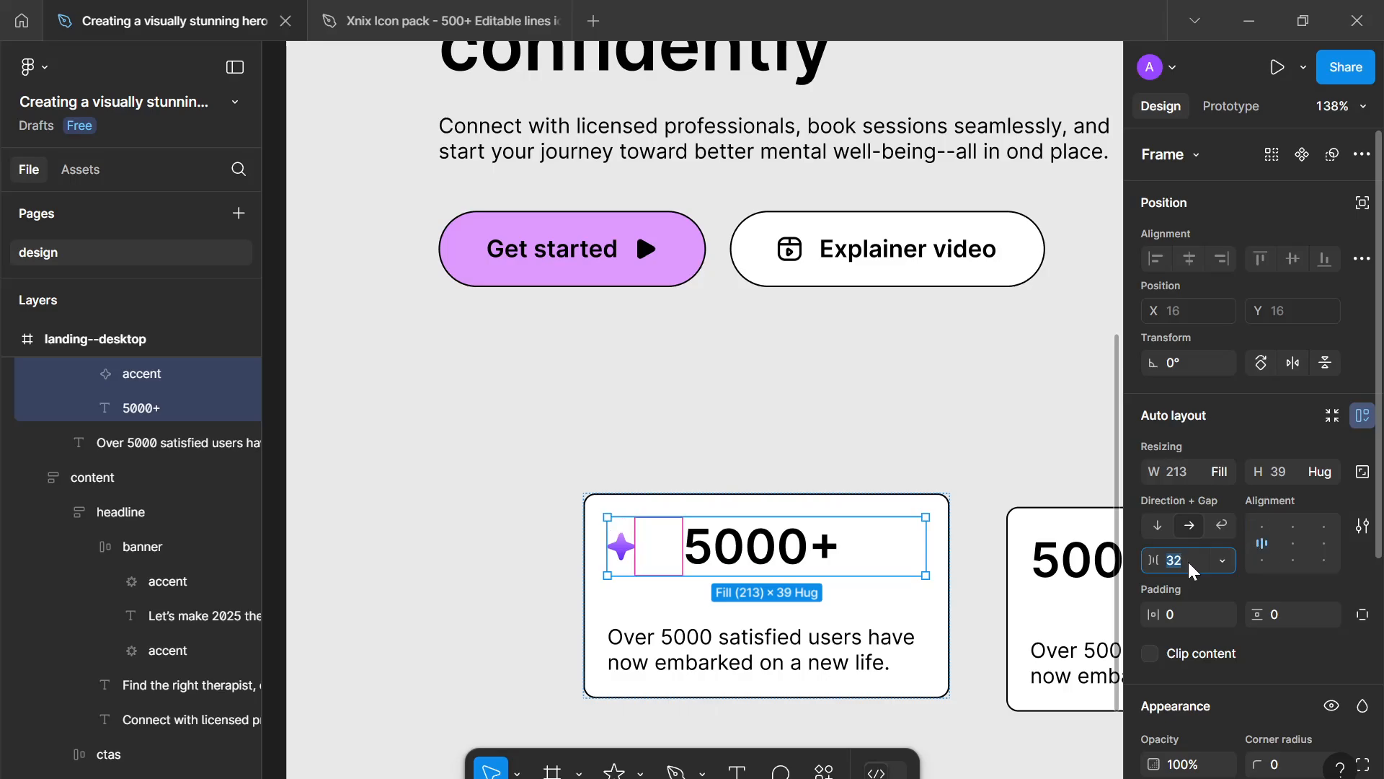
pyautogui.write('8')
pyautogui.press('Return')
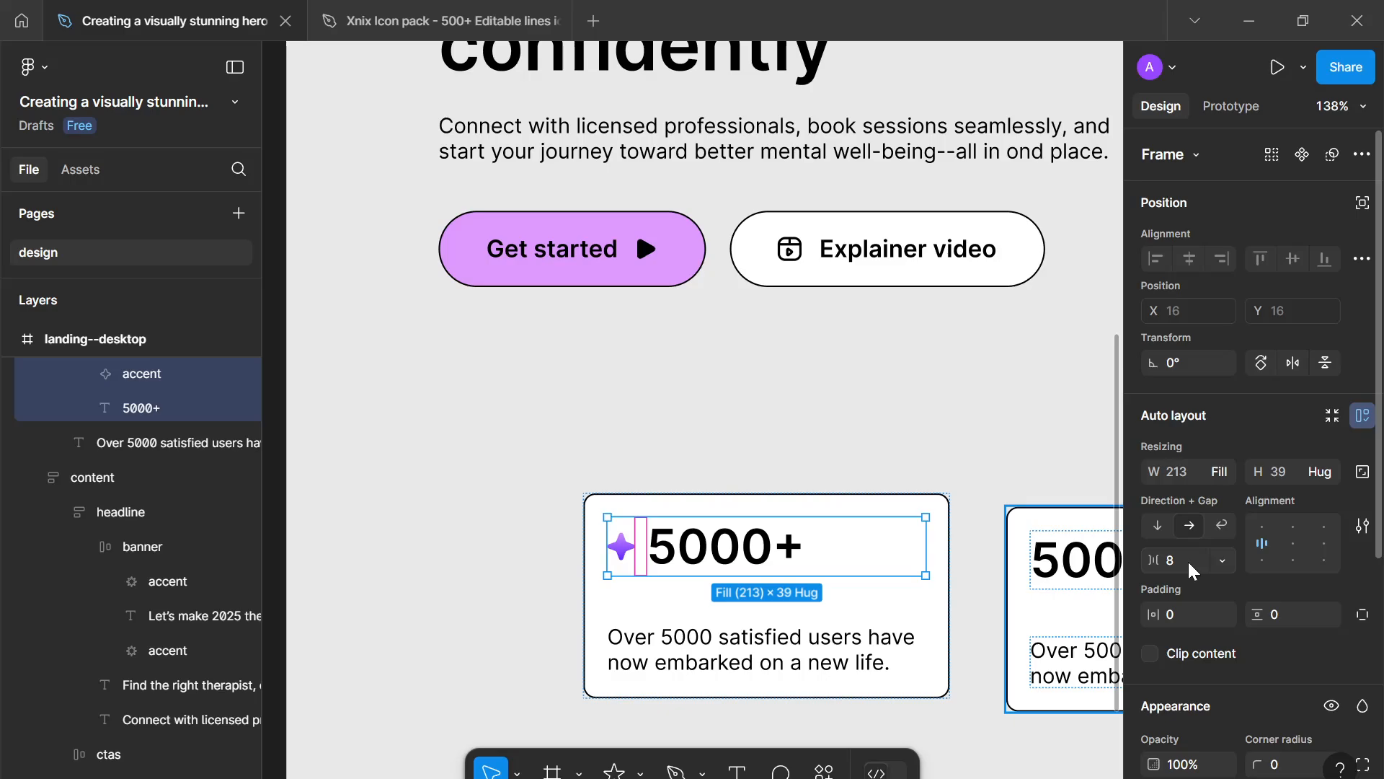
# - Rename the accent-and-number frame to title
pyautogui.scroll(3, 241, 441)
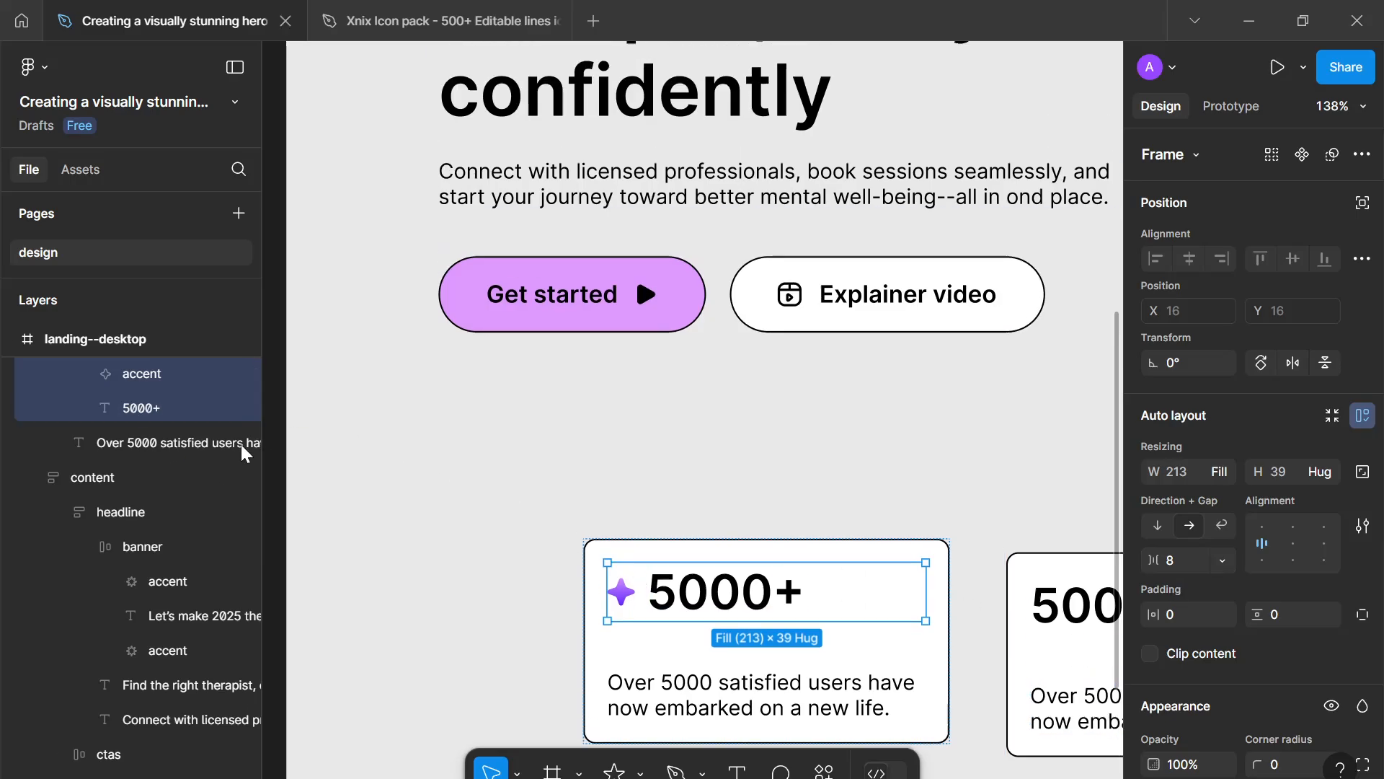
pyautogui.doubleClick(163, 442)
pyautogui.write('title')
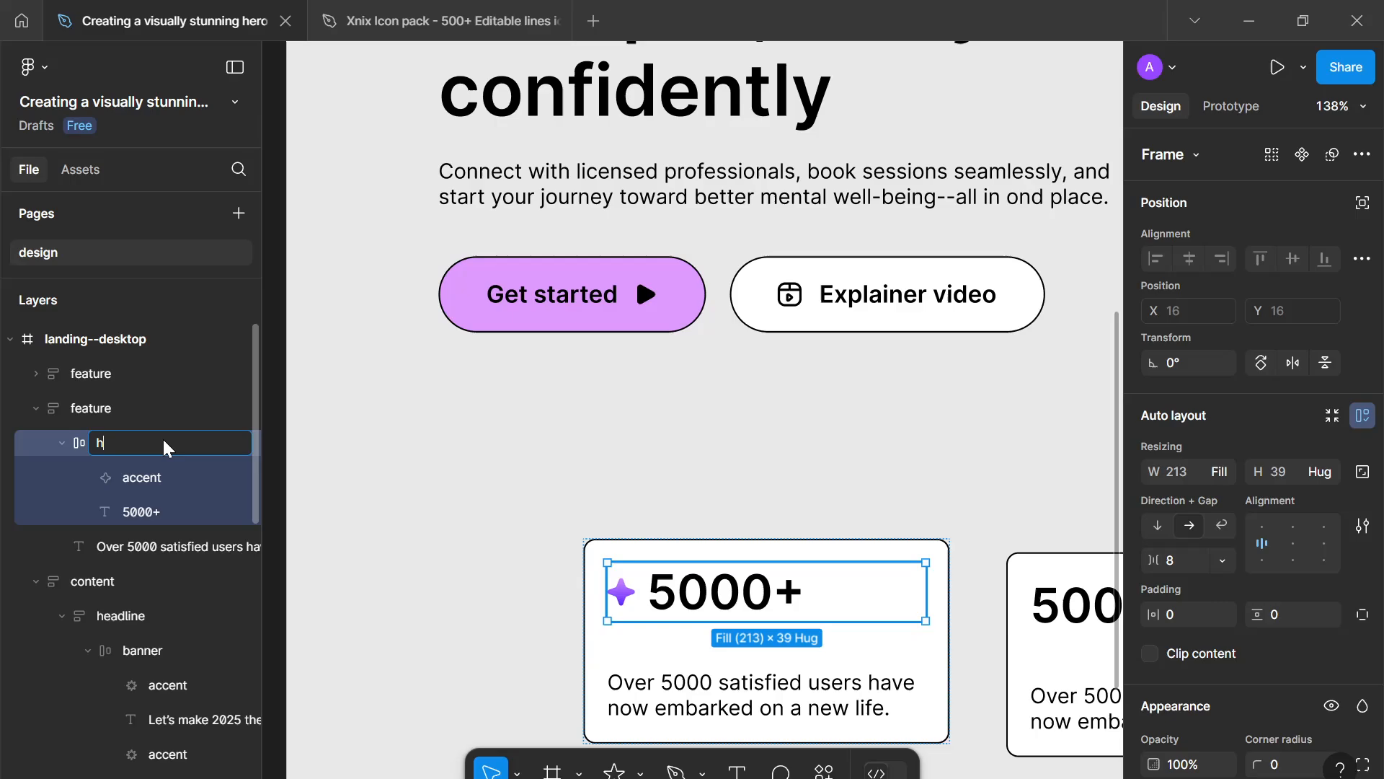
pyautogui.press('Return')
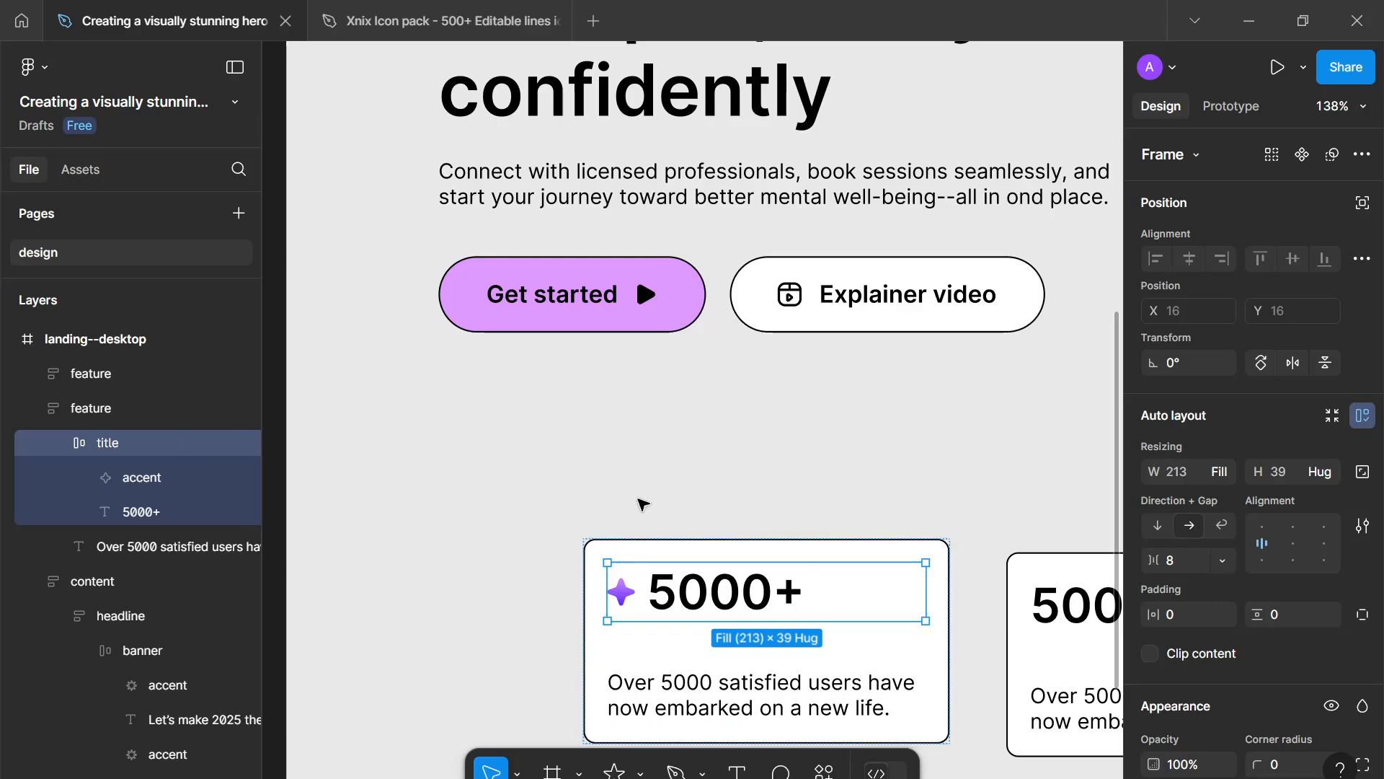
# - Move the first feature card to about X 81, Y 662 and the second card beside it at about X 337
pyautogui.click(639, 498)
pyautogui.scroll(-4, 638, 497)
pyautogui.moveTo(622, 495); pyautogui.dragTo(529, 502)
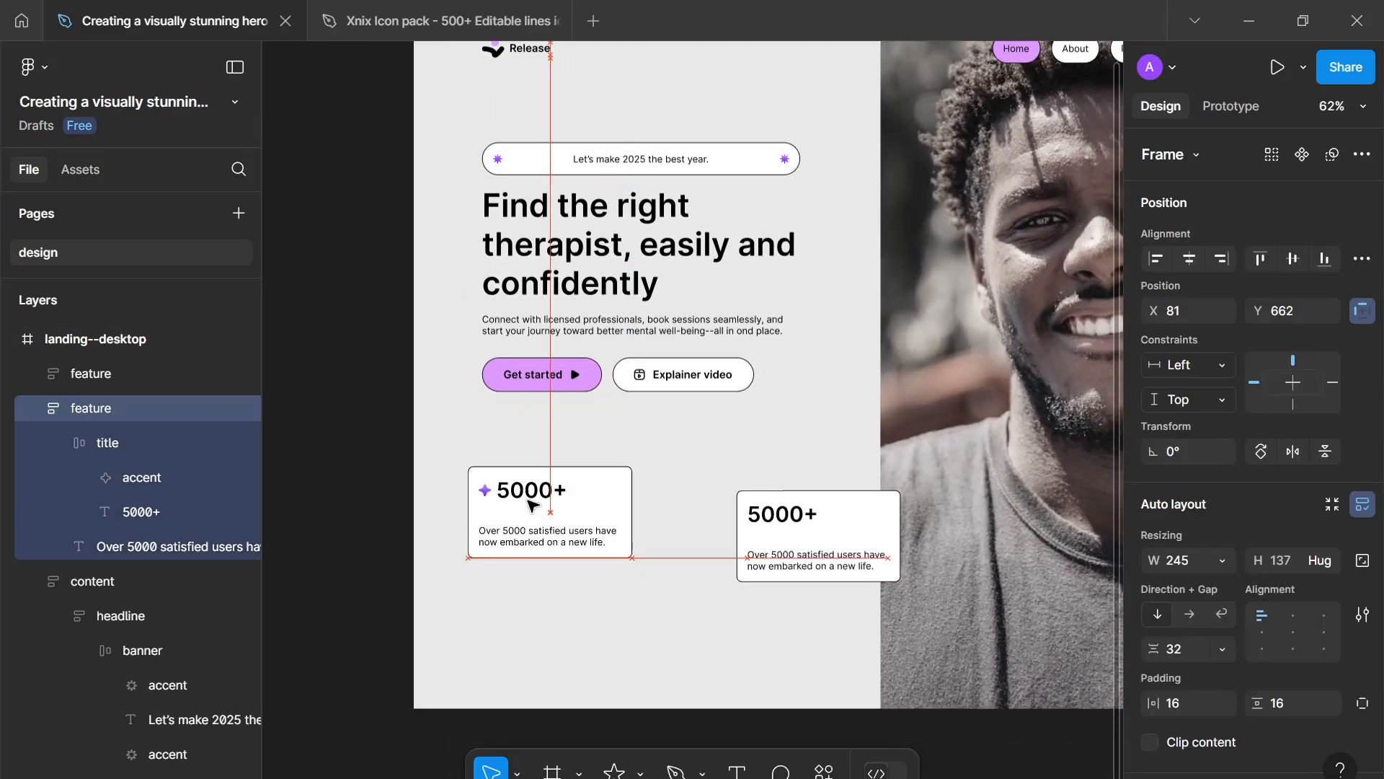
pyautogui.moveTo(868, 580); pyautogui.dragTo(781, 567)
pyautogui.scroll(3, 641, 517)
pyautogui.scroll(1, 555, 516)
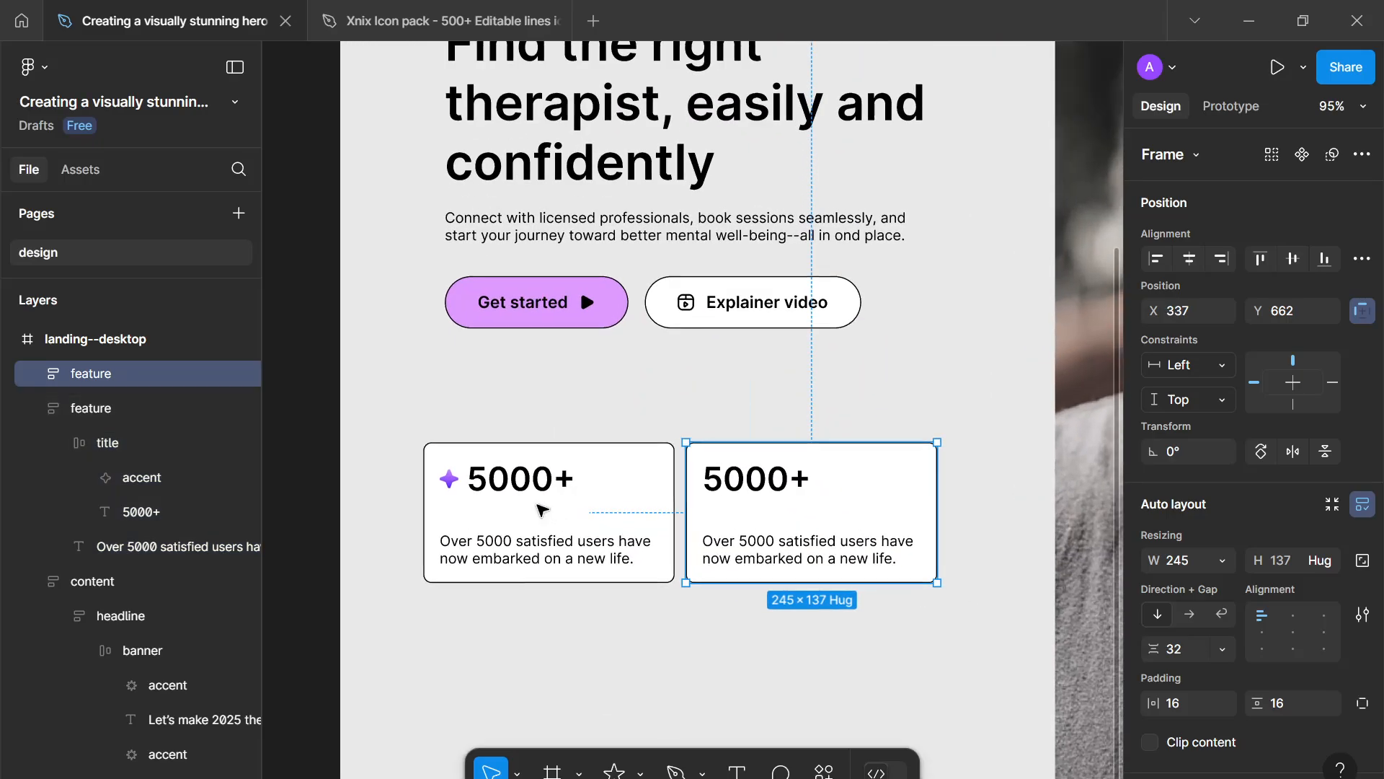
# - Resize the accent inside the first card's title to 24 × 24 with locked proportions
pyautogui.click(454, 480)
pyautogui.doubleClick(453, 481)
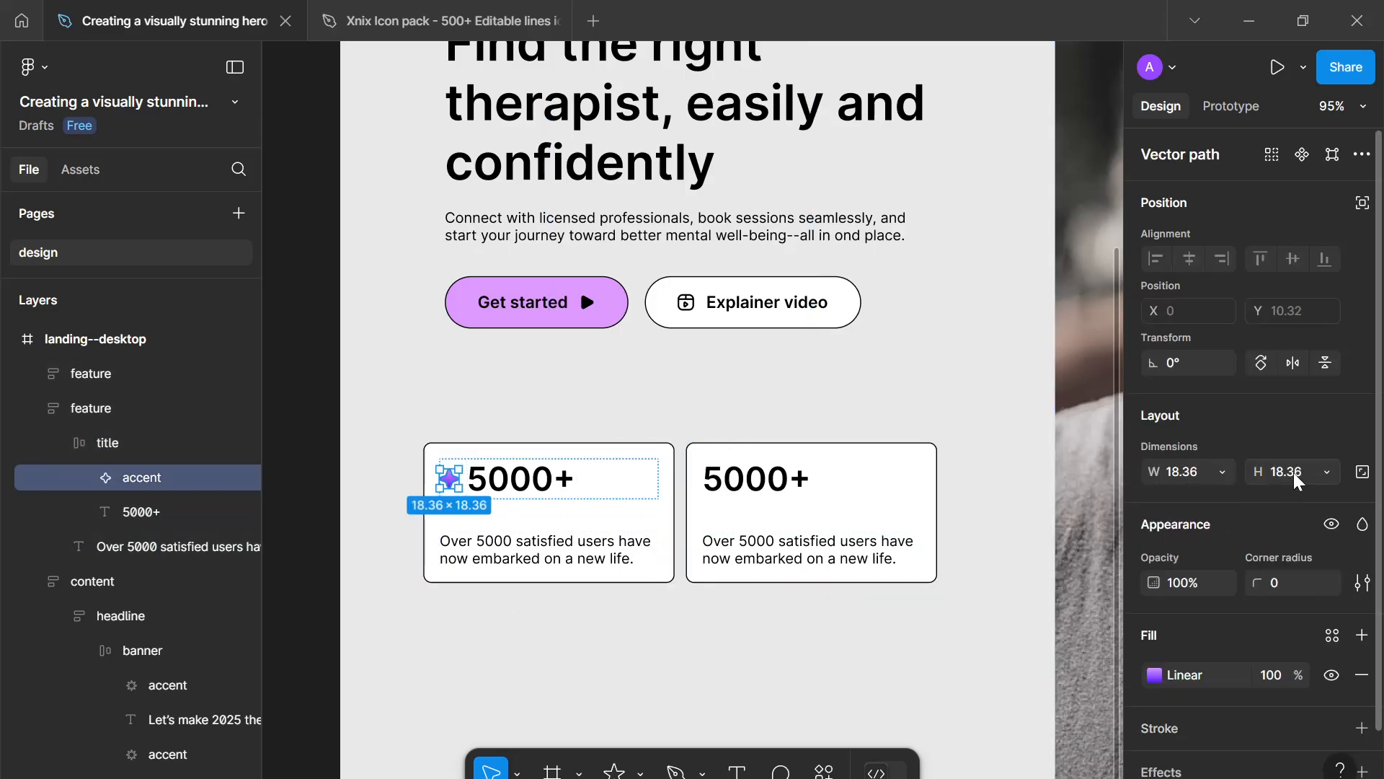
pyautogui.click(1363, 472)
pyautogui.click(1298, 474)
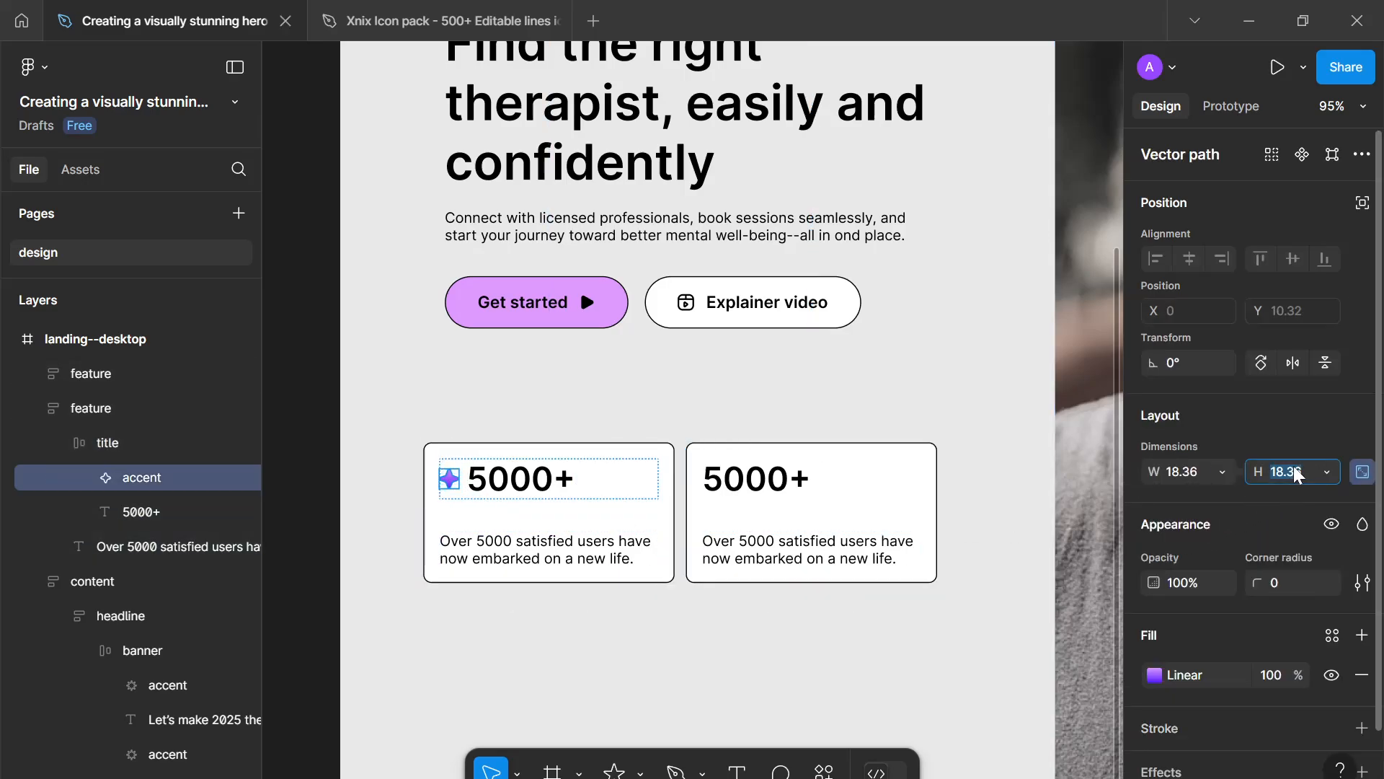
pyautogui.write('24')
pyautogui.press('Return')
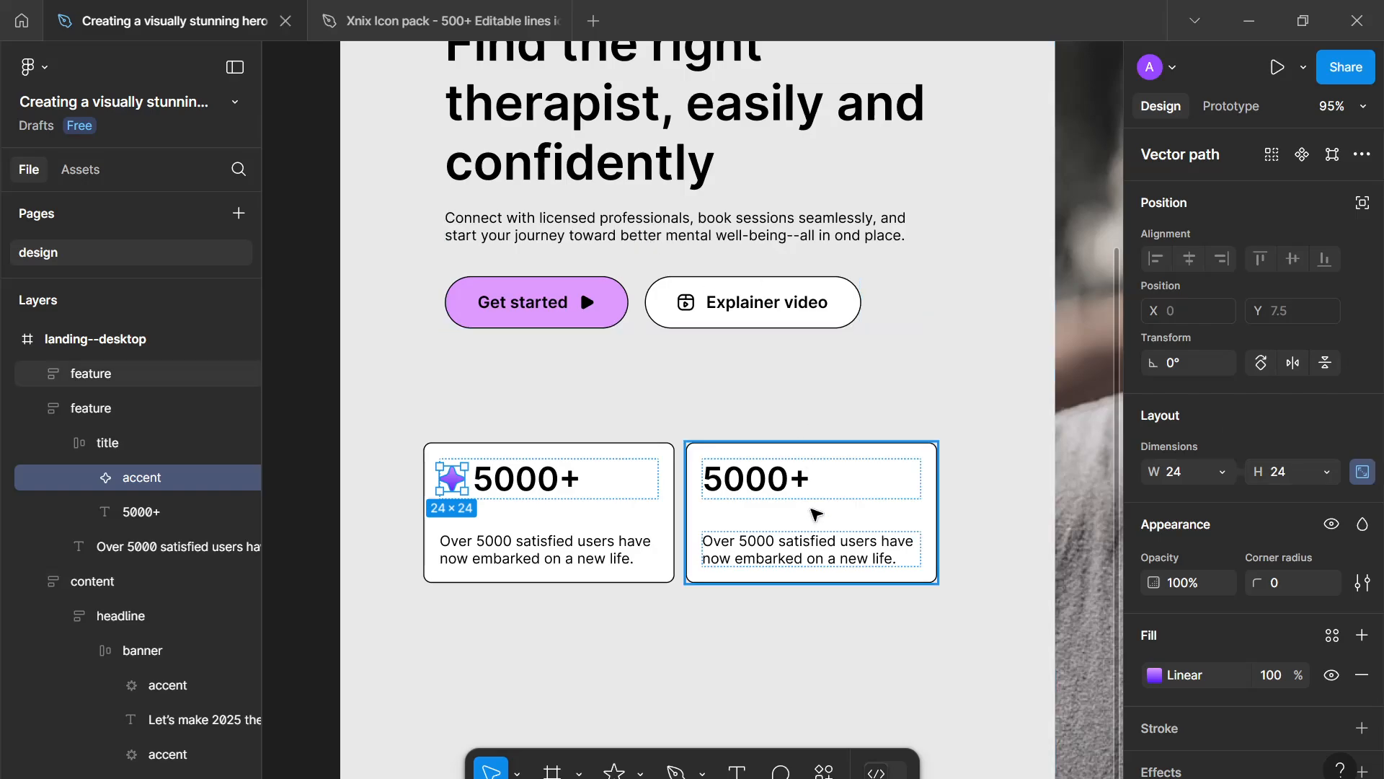
pyautogui.click(815, 514)
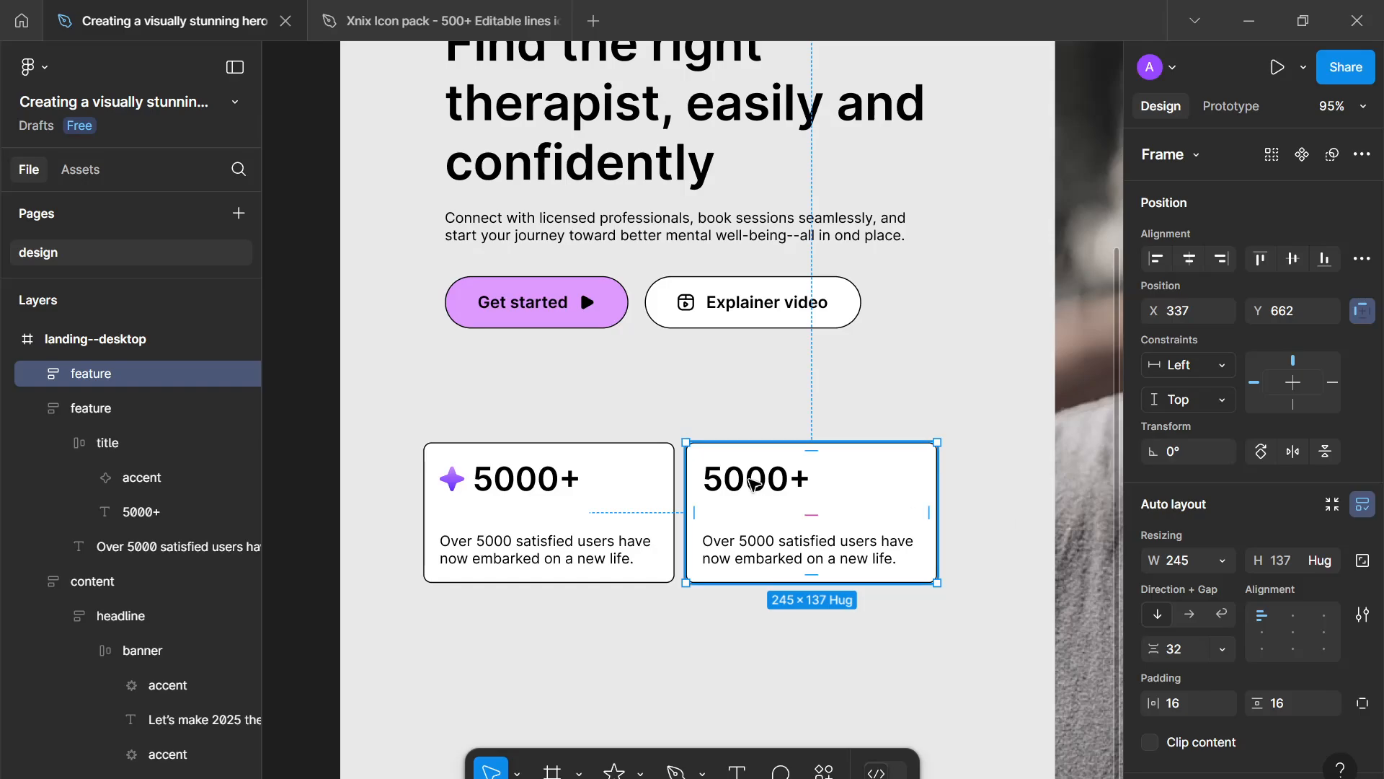
# - Change the second feature card's number to 100+
pyautogui.doubleClick(750, 481)
pyautogui.doubleClick(750, 480)
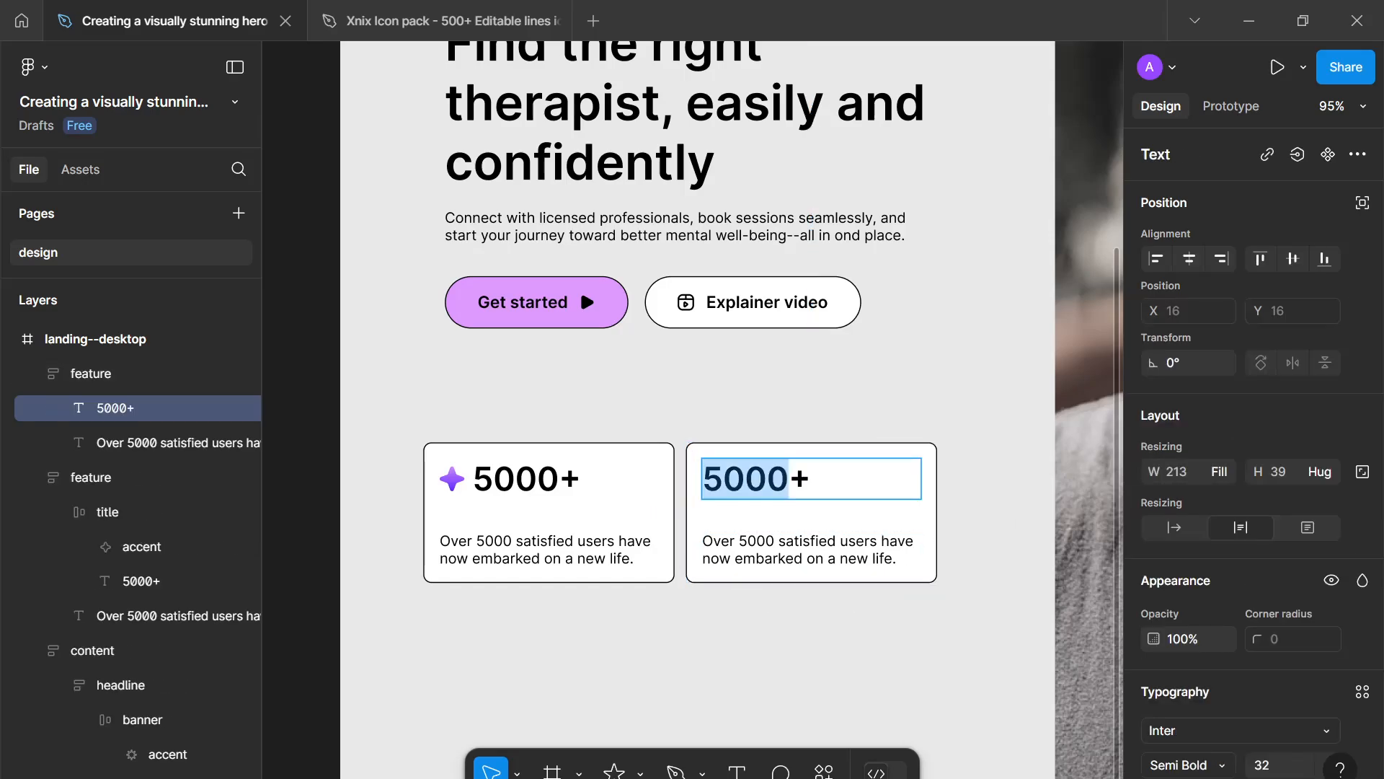
pyautogui.write('100')
pyautogui.click(840, 542)
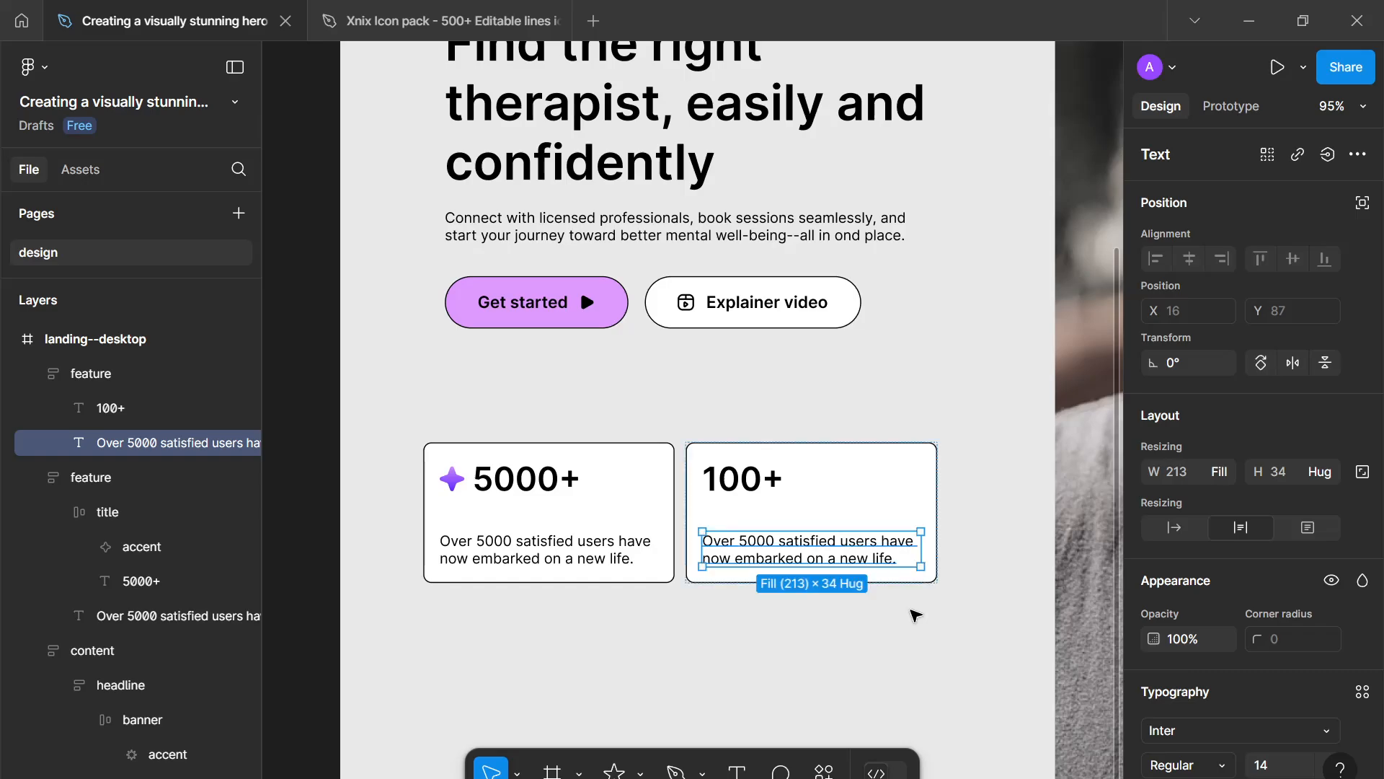
# - Apply the lime--500 colour variable as the second card's fill
pyautogui.click(917, 512)
pyautogui.scroll(-5, 1335, 624)
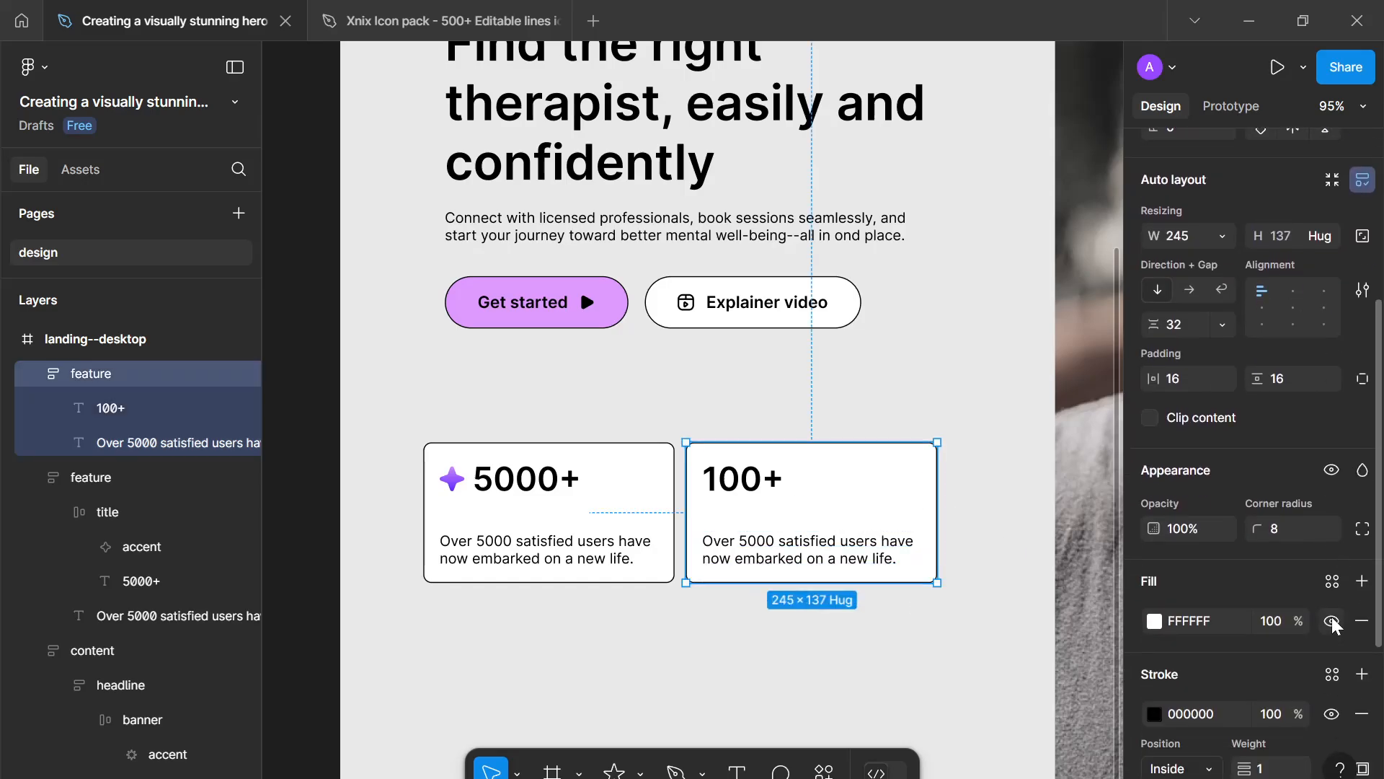
pyautogui.click(1330, 581)
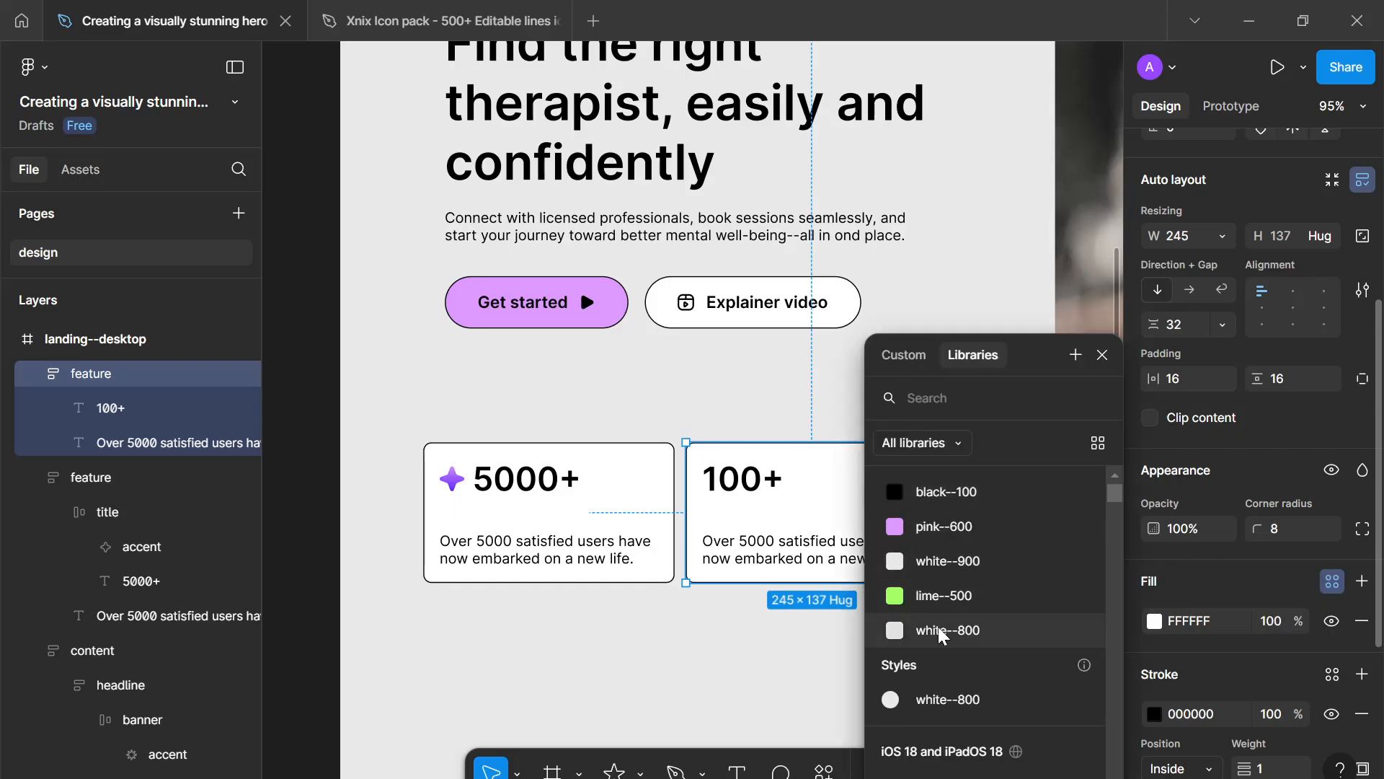
pyautogui.click(923, 595)
pyautogui.click(889, 653)
pyautogui.scroll(-5, 886, 652)
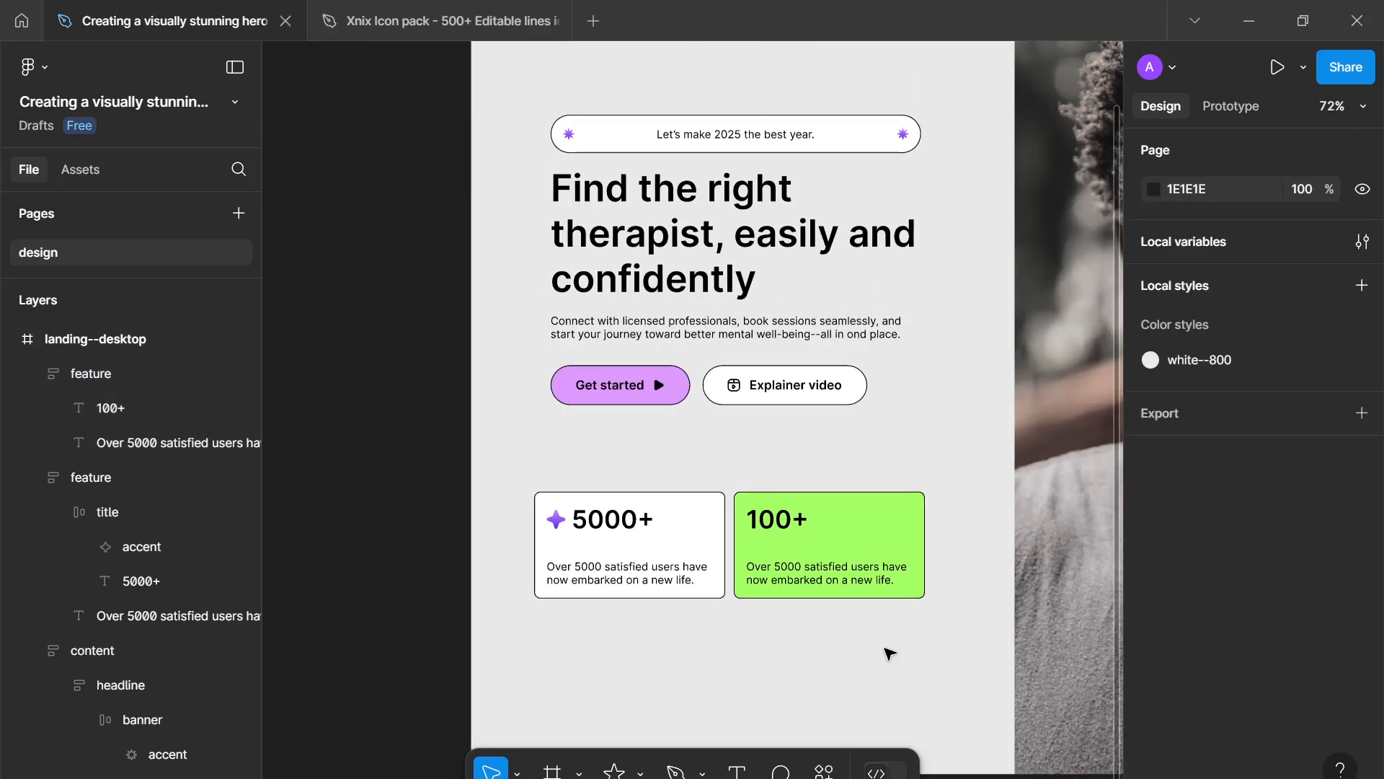
# - Wrap both feature cards in a horizontal auto-layout frame named features with a gap of 16
pyautogui.scroll(3, 840, 640)
pyautogui.scroll(-2, 817, 630)
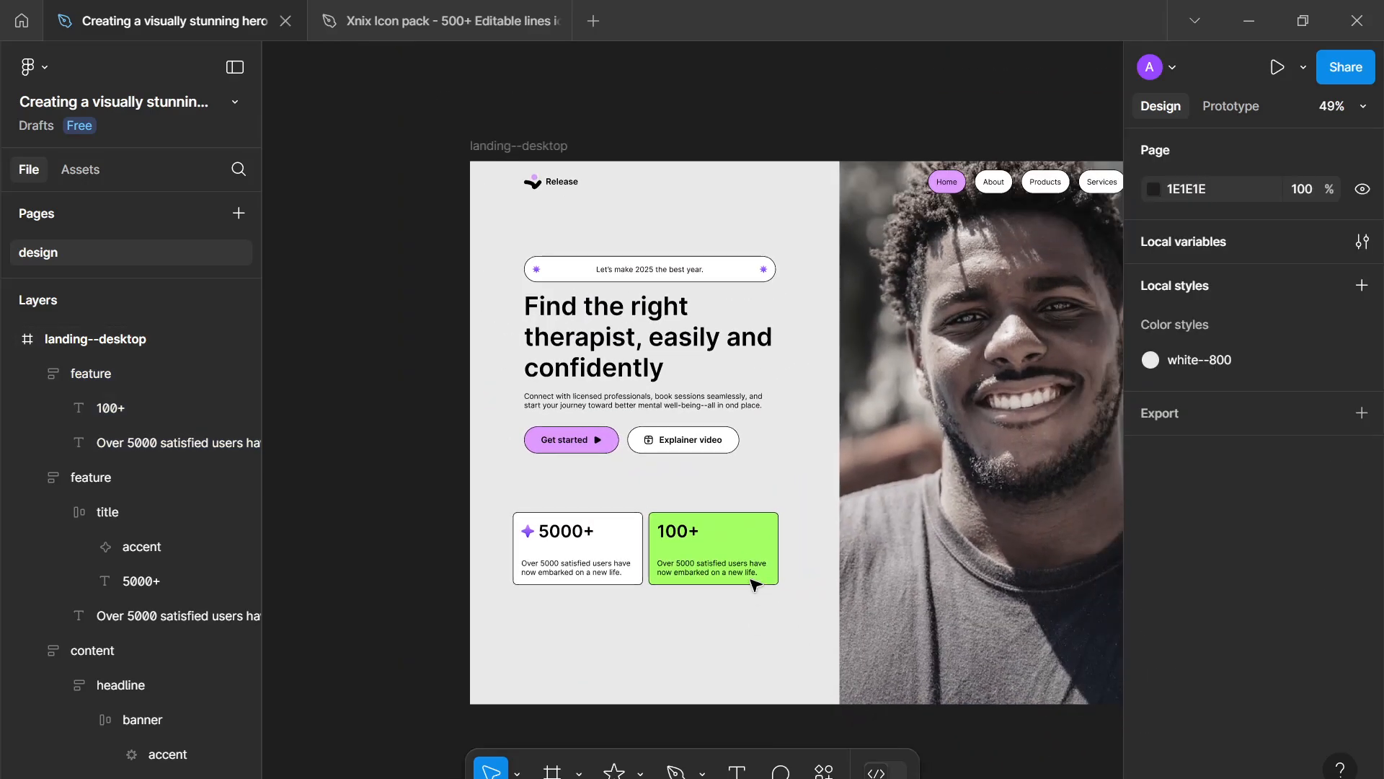
pyautogui.moveTo(761, 646); pyautogui.dragTo(504, 501)
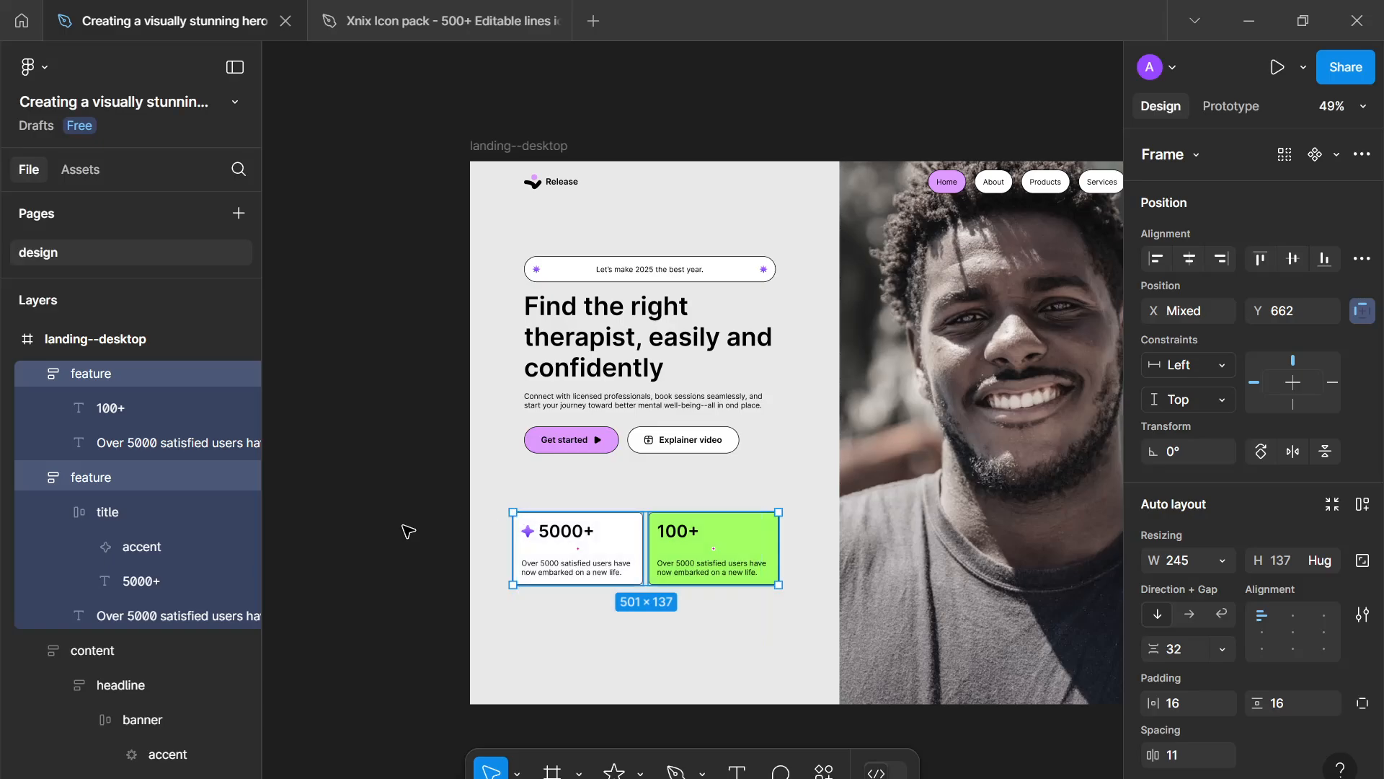
pyautogui.hotkey('shift', 'a')
pyautogui.doubleClick(91, 375)
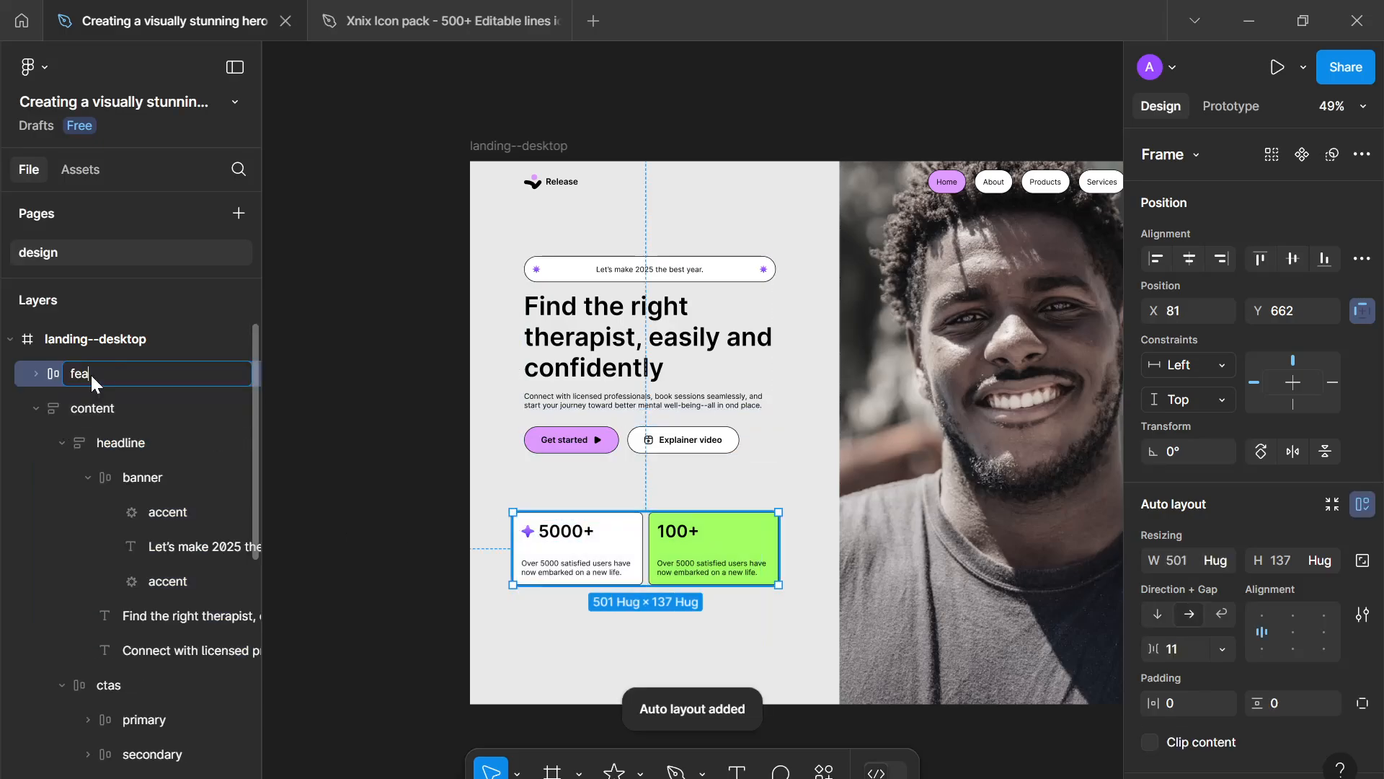
pyautogui.write('features')
pyautogui.press('Return')
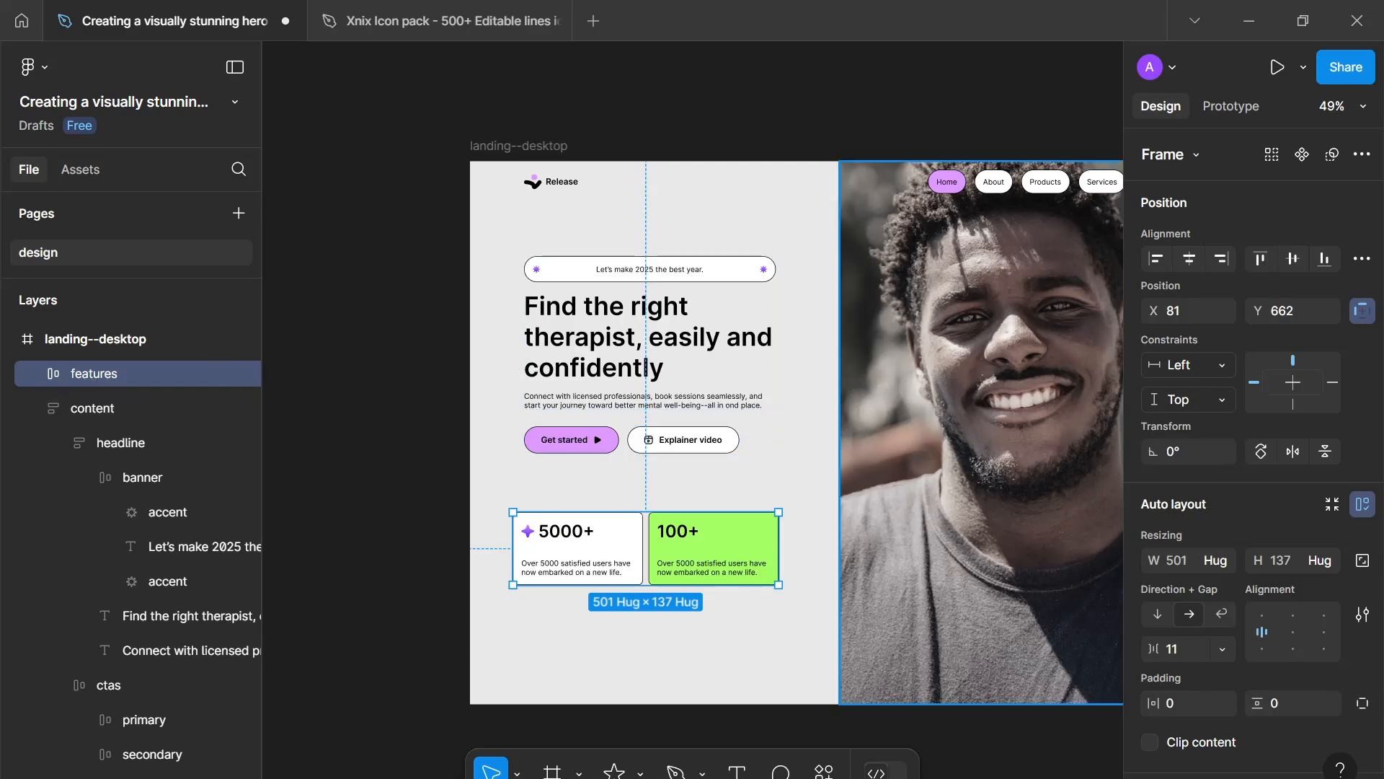
pyautogui.click(1191, 643)
pyautogui.write('16')
pyautogui.press('Return')
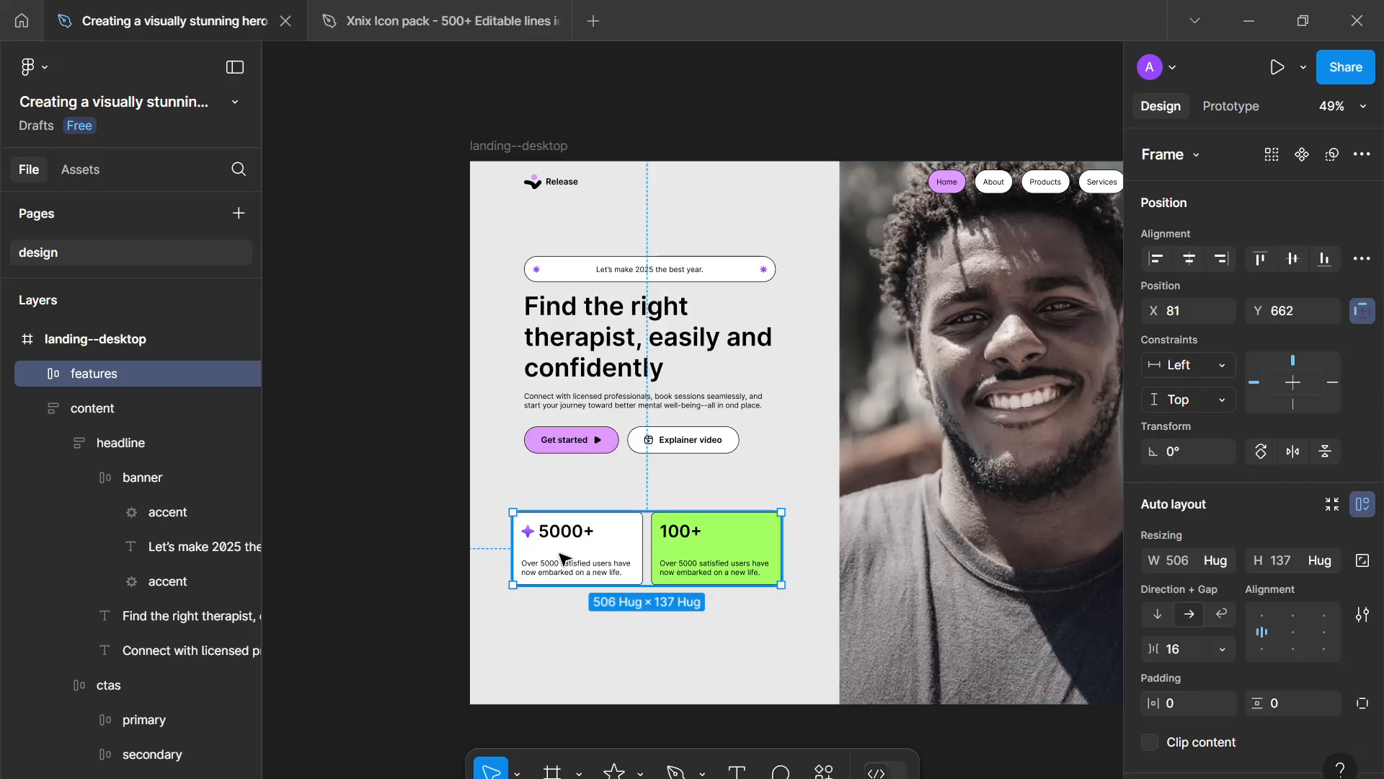
# - Move the features frame down to about X 102, Y 799
pyautogui.moveTo(585, 560); pyautogui.dragTo(593, 608)
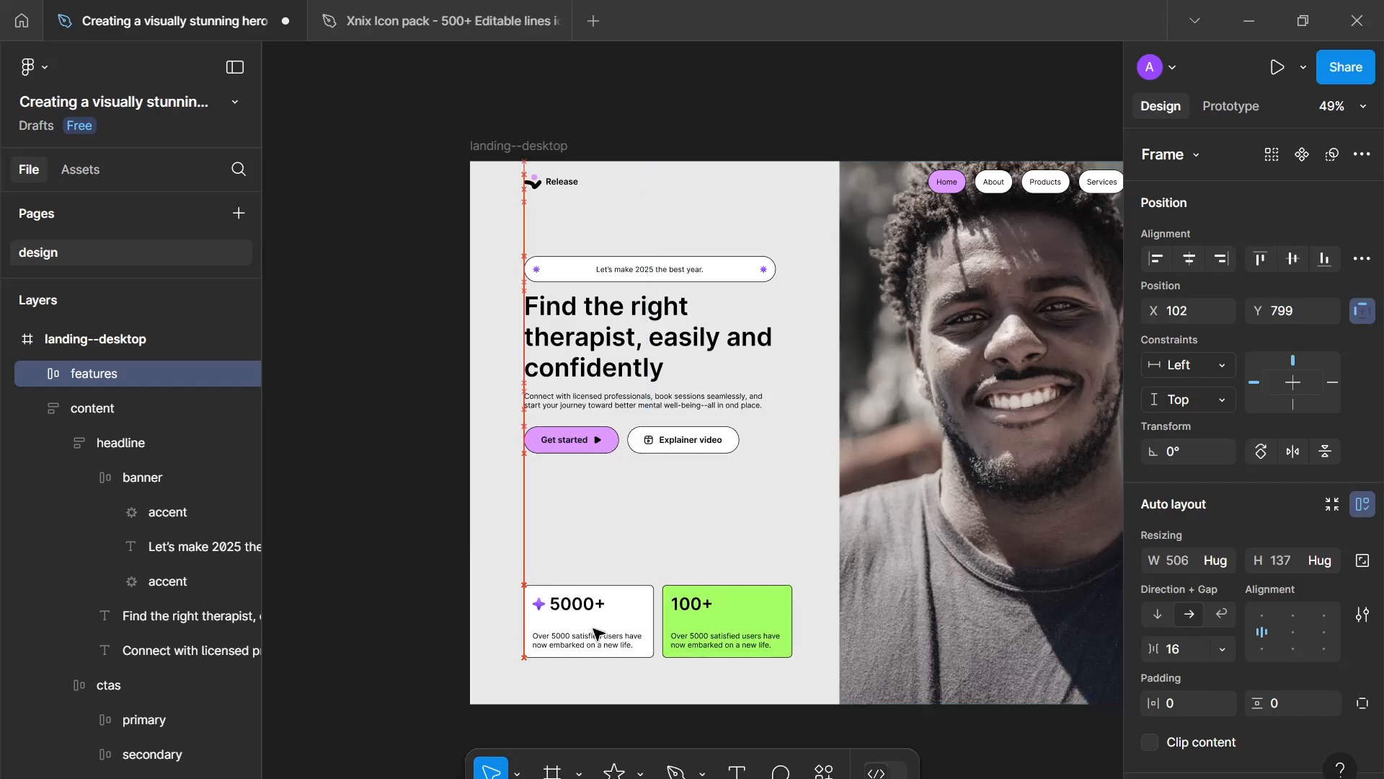
pyautogui.scroll(-3, 641, 539)
pyautogui.scroll(3, 640, 539)
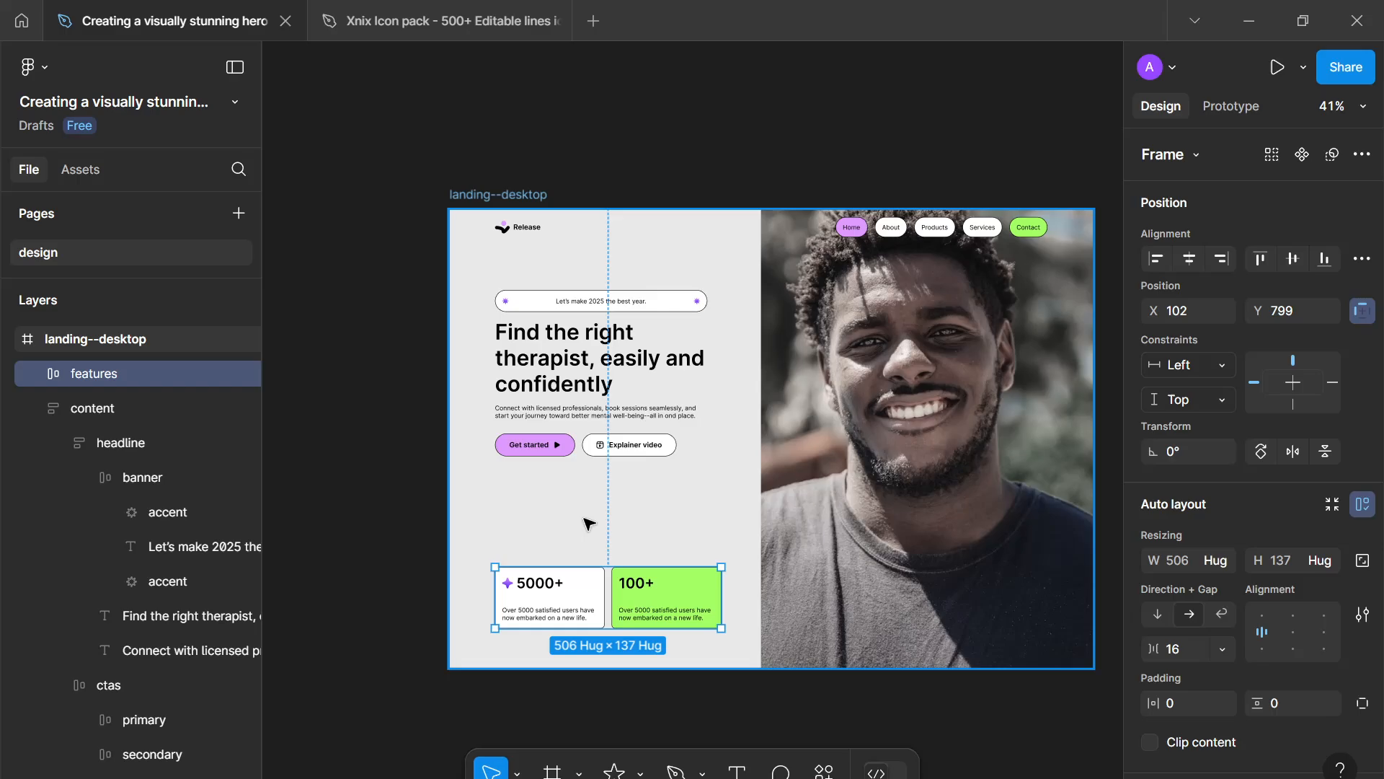
pyautogui.scroll(2, 584, 518)
# - Wrap the content and features frames in a vertical auto-layout frame with the gap set to Auto
pyautogui.moveTo(583, 518); pyautogui.dragTo(517, 513)
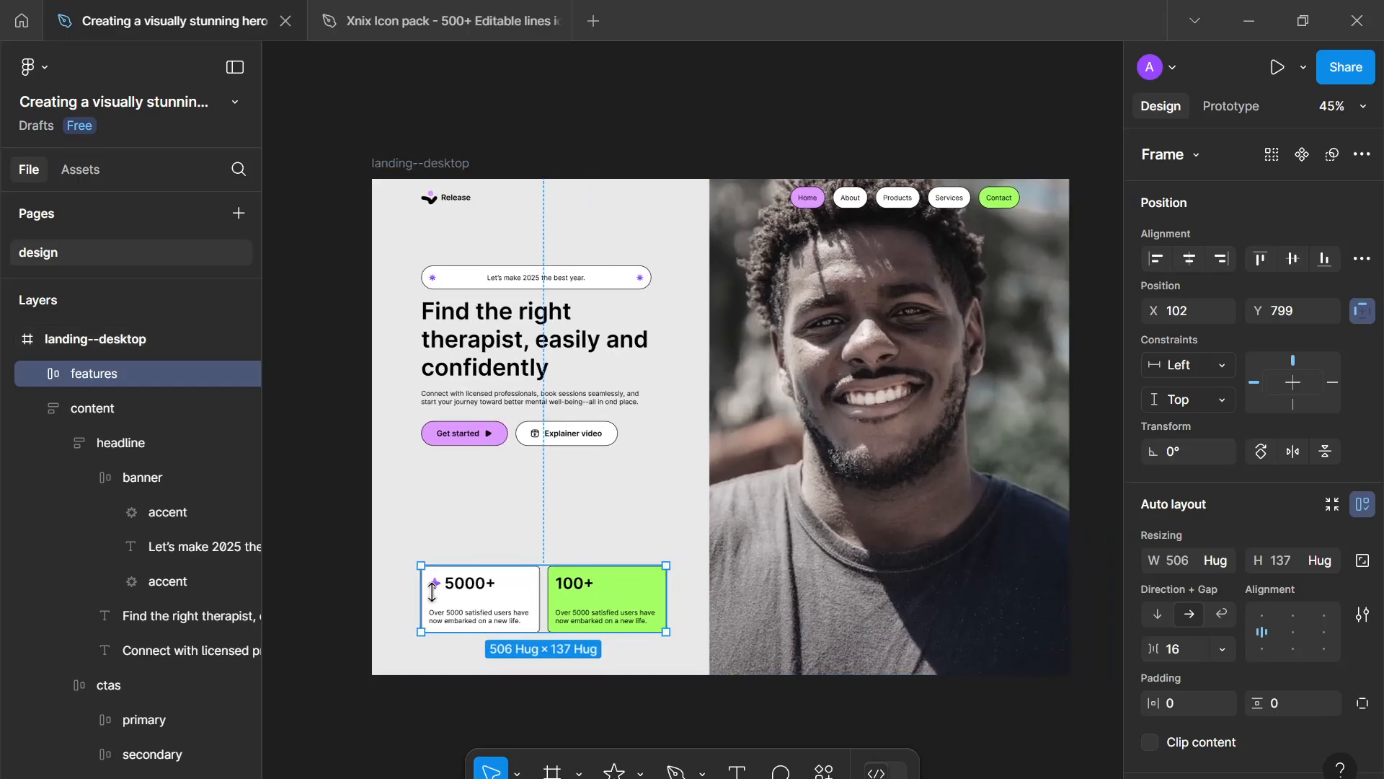
pyautogui.keyDown('shift'); pyautogui.click(472, 392); pyautogui.keyUp('shift')
pyautogui.hotkey('shift', 'a')
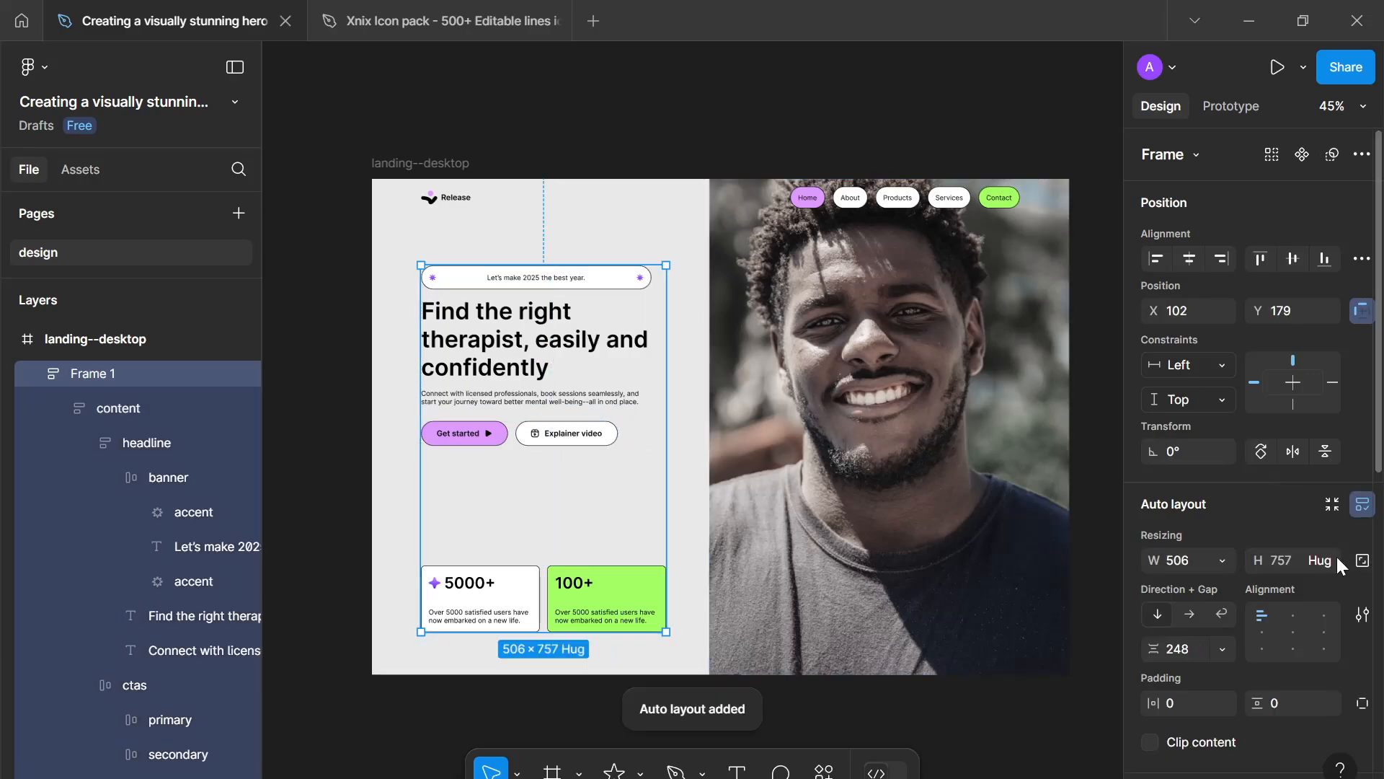
pyautogui.scroll(-3, 1290, 556)
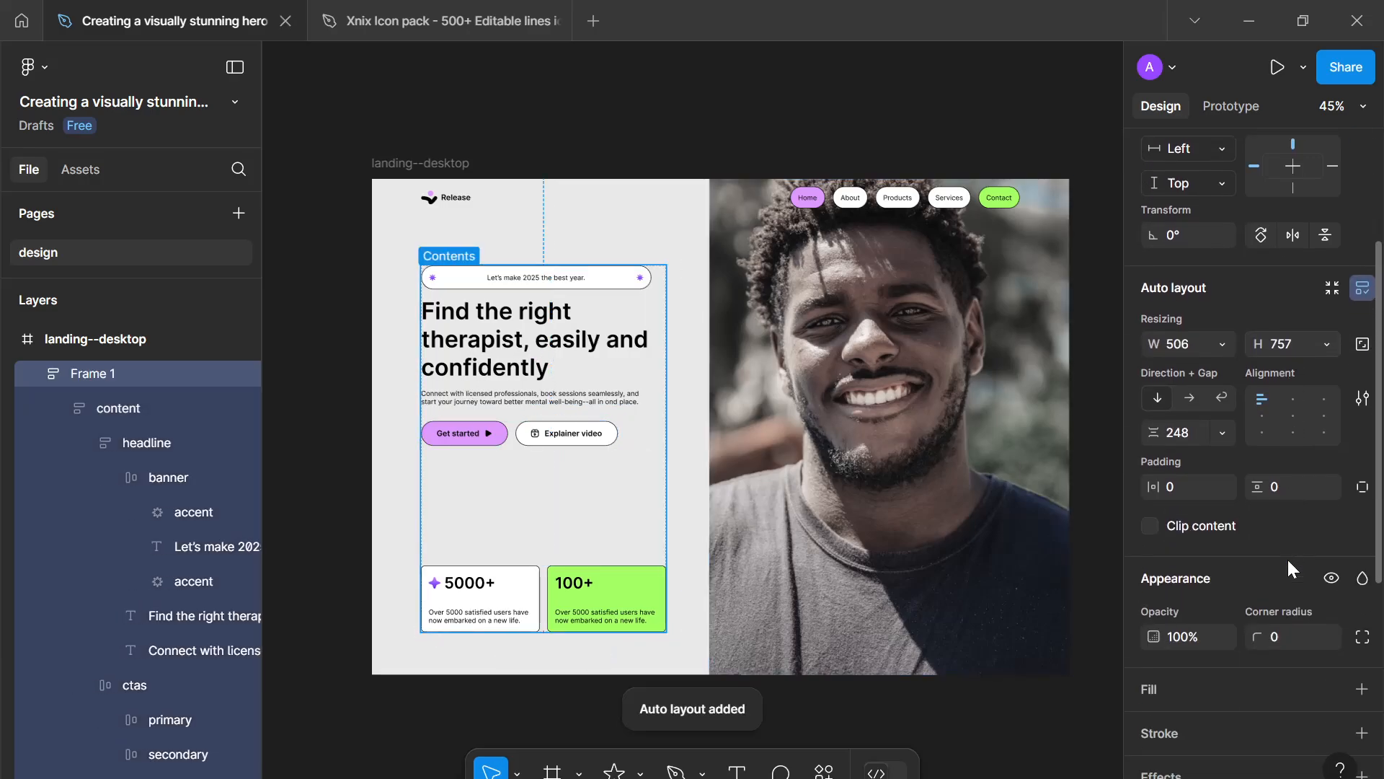
pyautogui.click(1219, 434)
pyautogui.click(1217, 456)
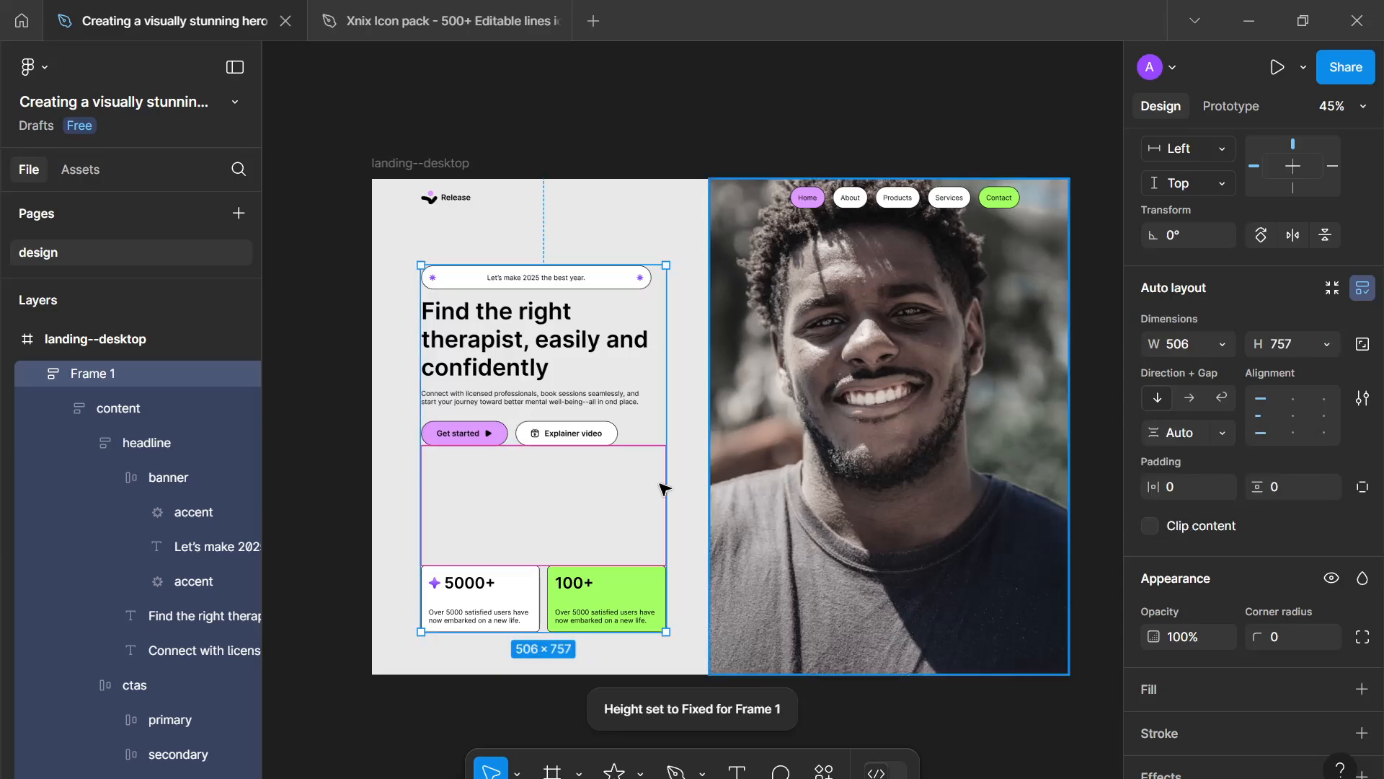
# - Shorten the new frame to a height of 721 and rename it main
pyautogui.moveTo(556, 469); pyautogui.dragTo(556, 462)
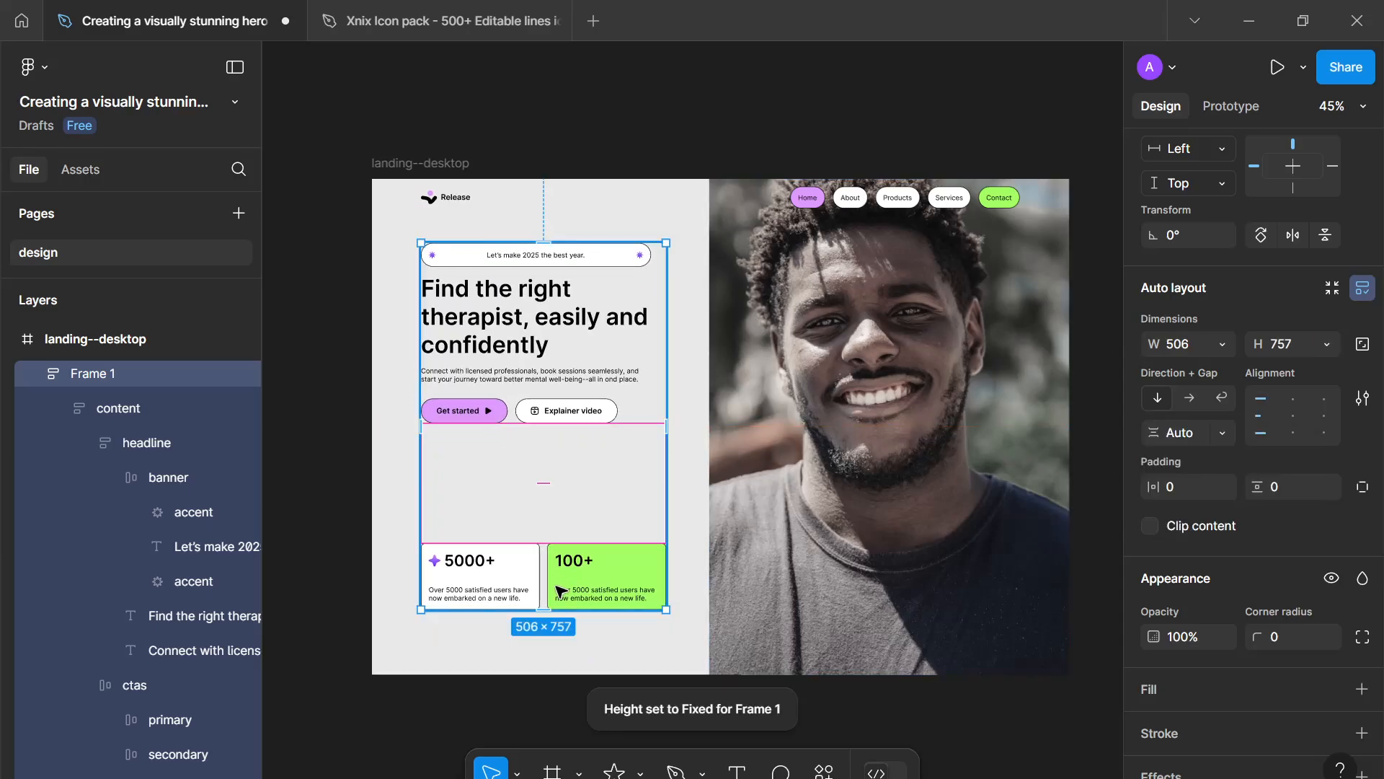
pyautogui.moveTo(560, 609)
pyautogui.mouseDown()
pyautogui.moveTo(565, 626)
pyautogui.moveTo(571, 609)
pyautogui.mouseUp()
pyautogui.doubleClick(170, 382)
pyautogui.write('main')
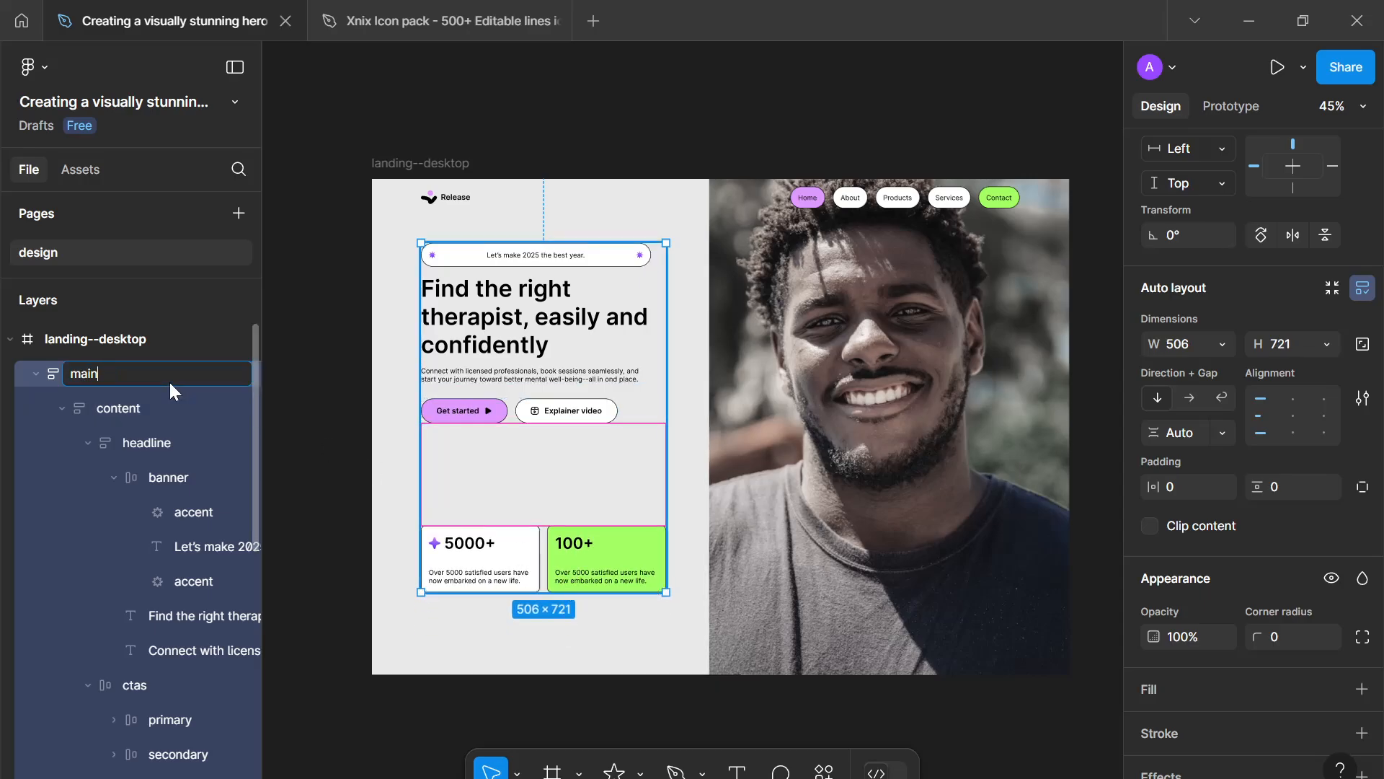
pyautogui.press('Return')
# - Align the main frame to the vertical centre of the hero frame
pyautogui.scroll(1, 641, 341)
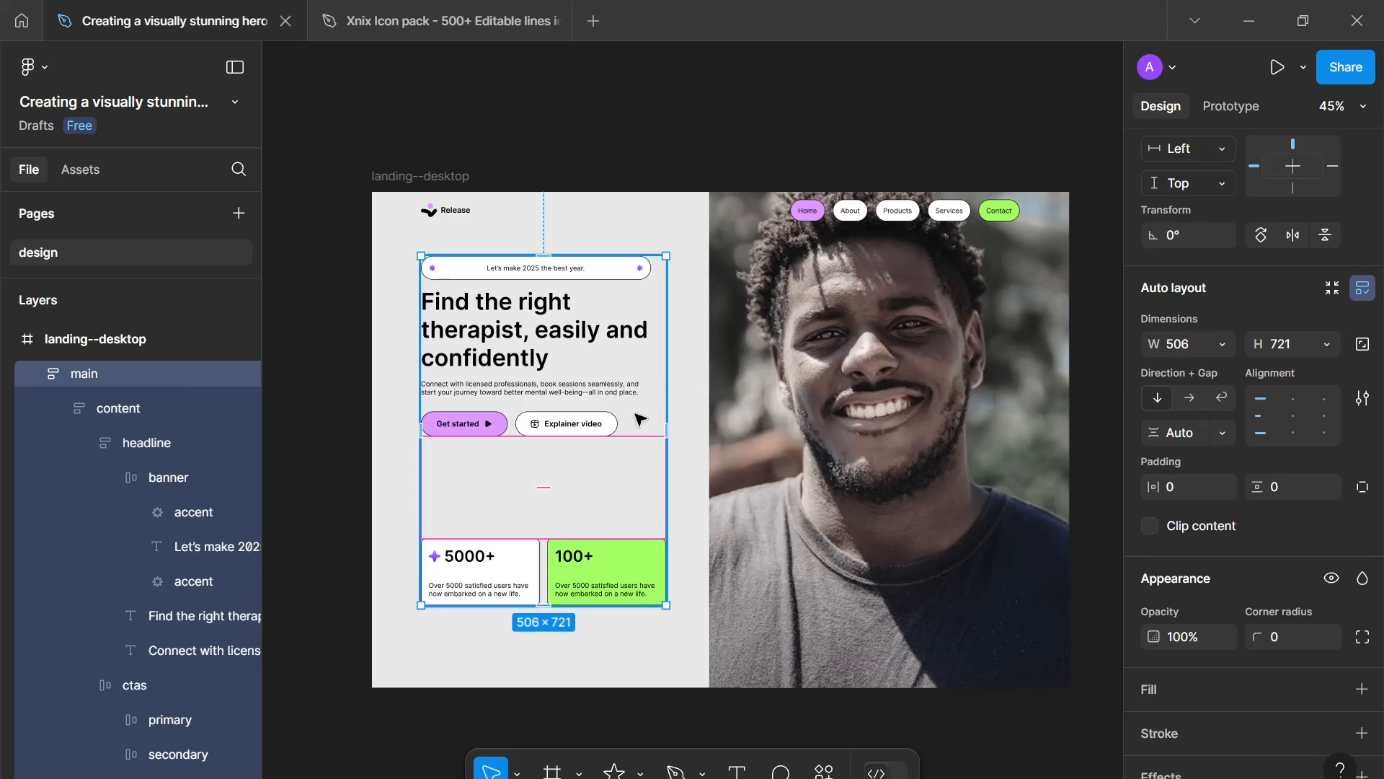
pyautogui.scroll(-2, 634, 403)
pyautogui.scroll(1, 666, 439)
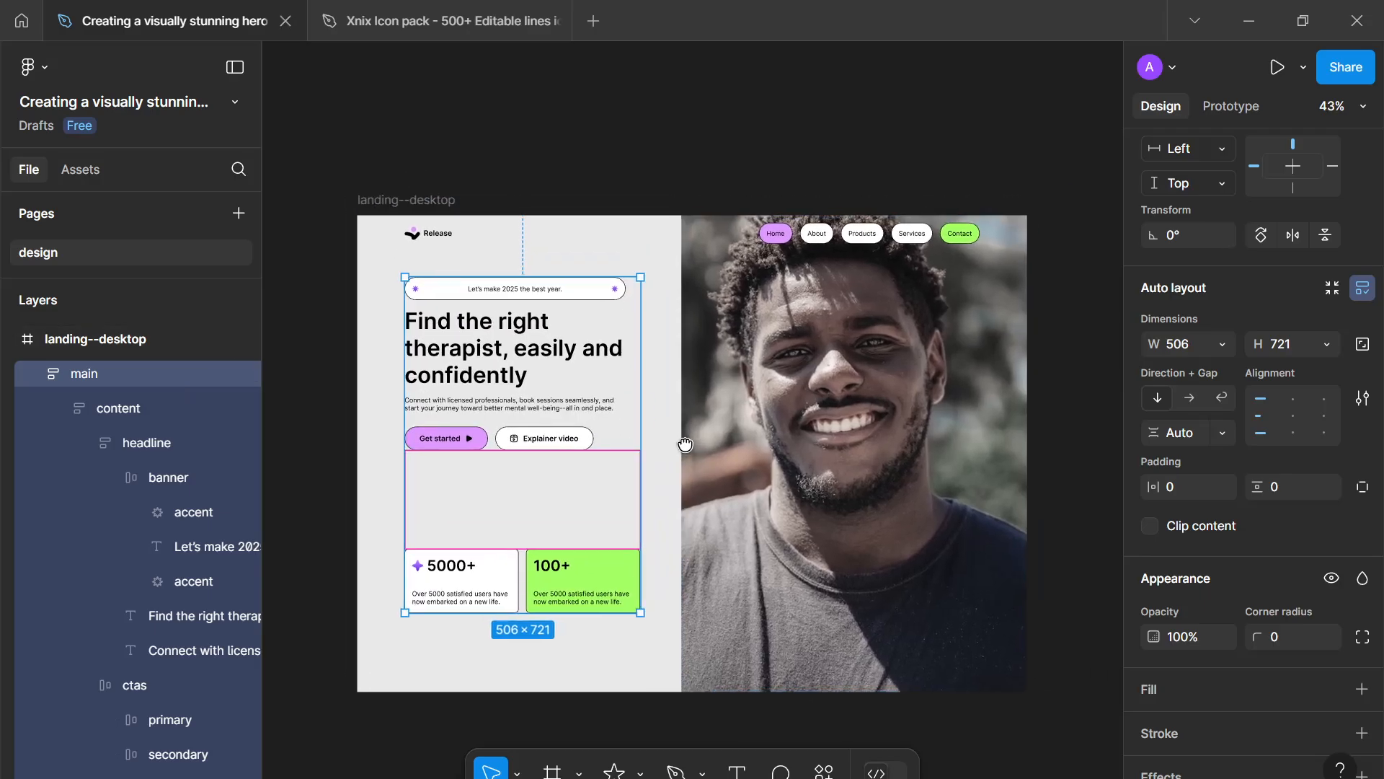
pyautogui.scroll(3, 1196, 351)
pyautogui.click(1292, 260)
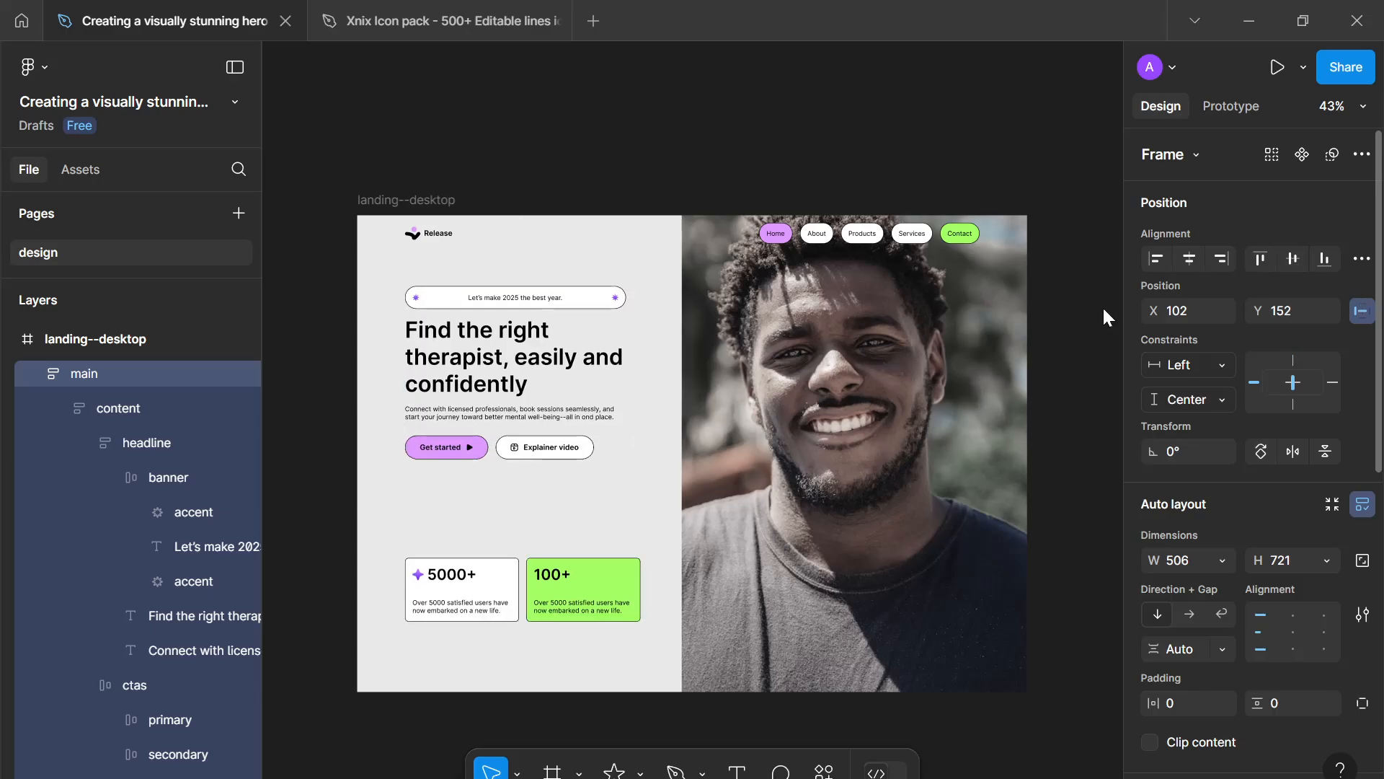
# - Reduce the main frame's height to 685 and centre it vertically again
pyautogui.scroll(-2, 937, 442)
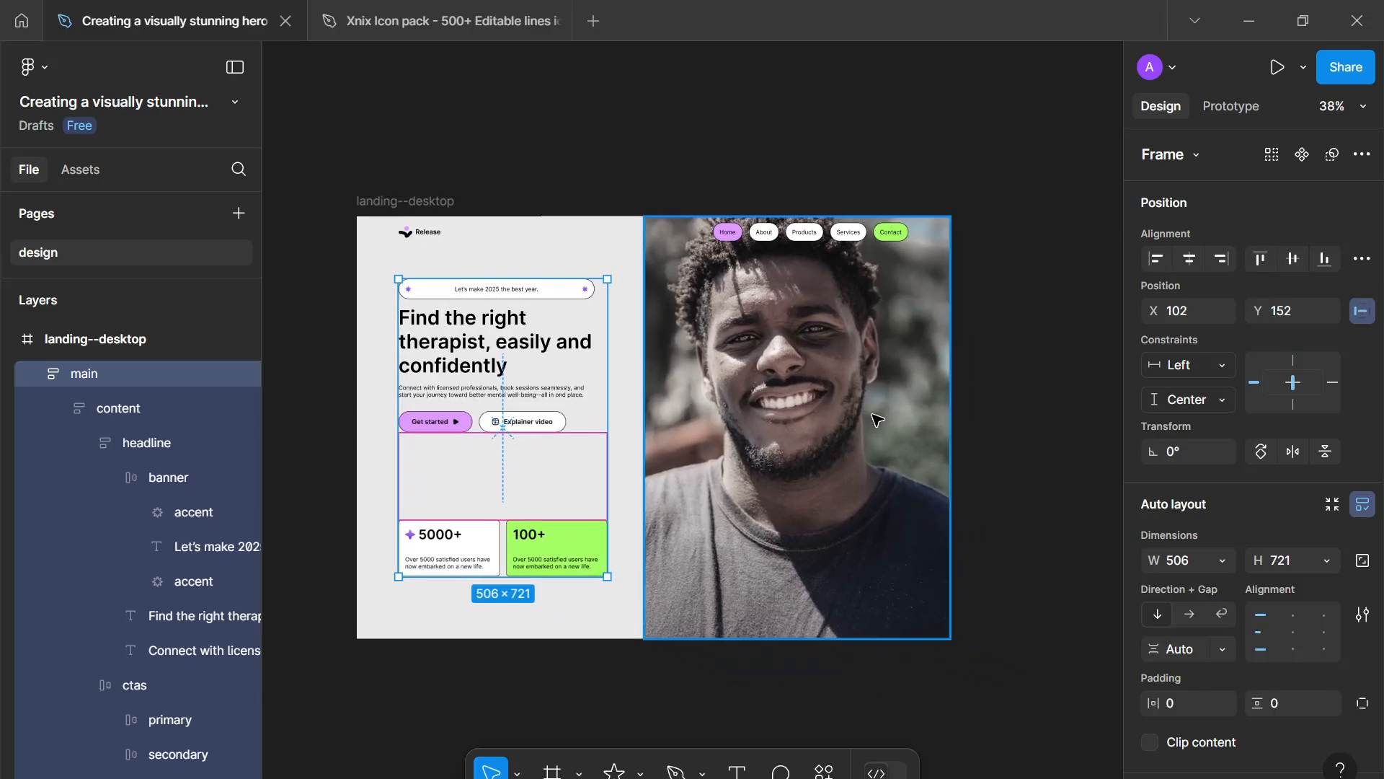
pyautogui.click(1017, 455)
pyautogui.scroll(-2, 1017, 455)
pyautogui.moveTo(1016, 454); pyautogui.dragTo(1002, 454)
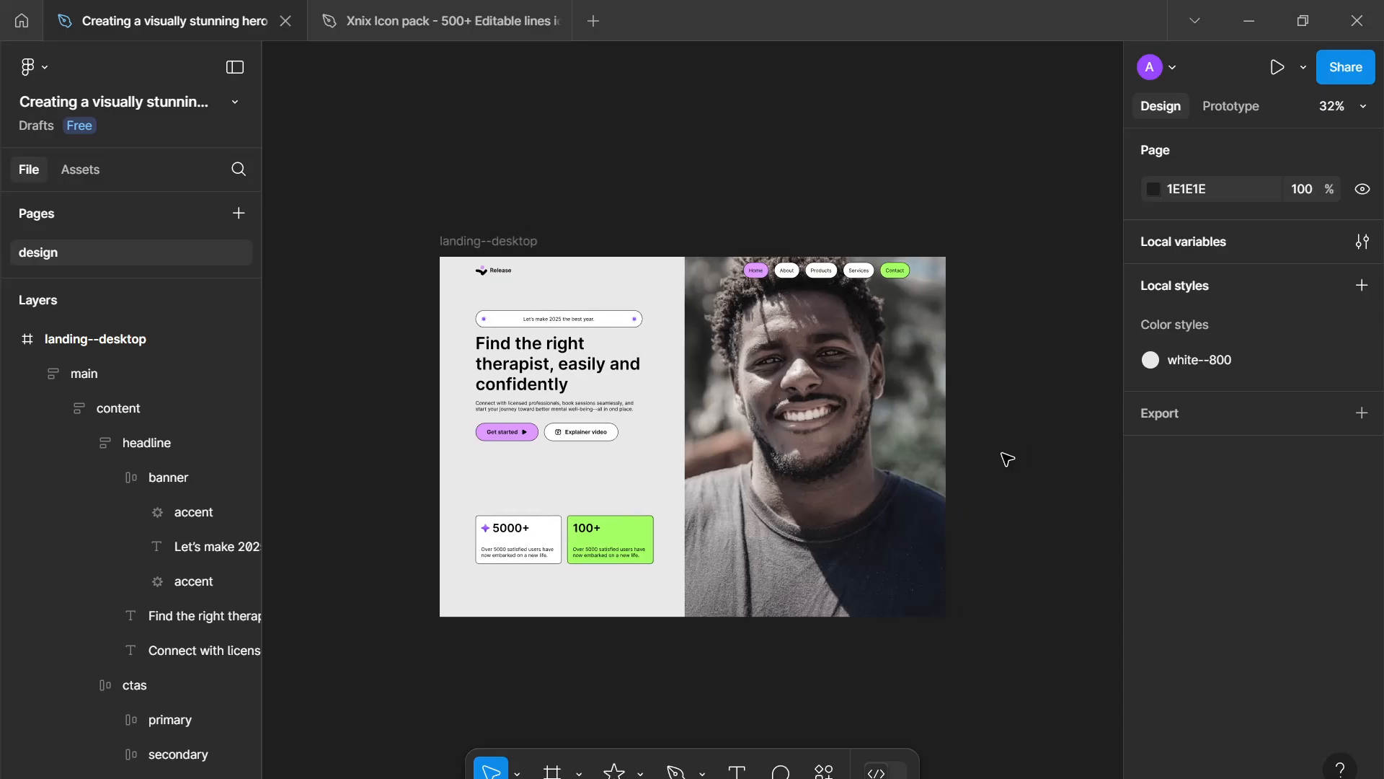
pyautogui.click(624, 479)
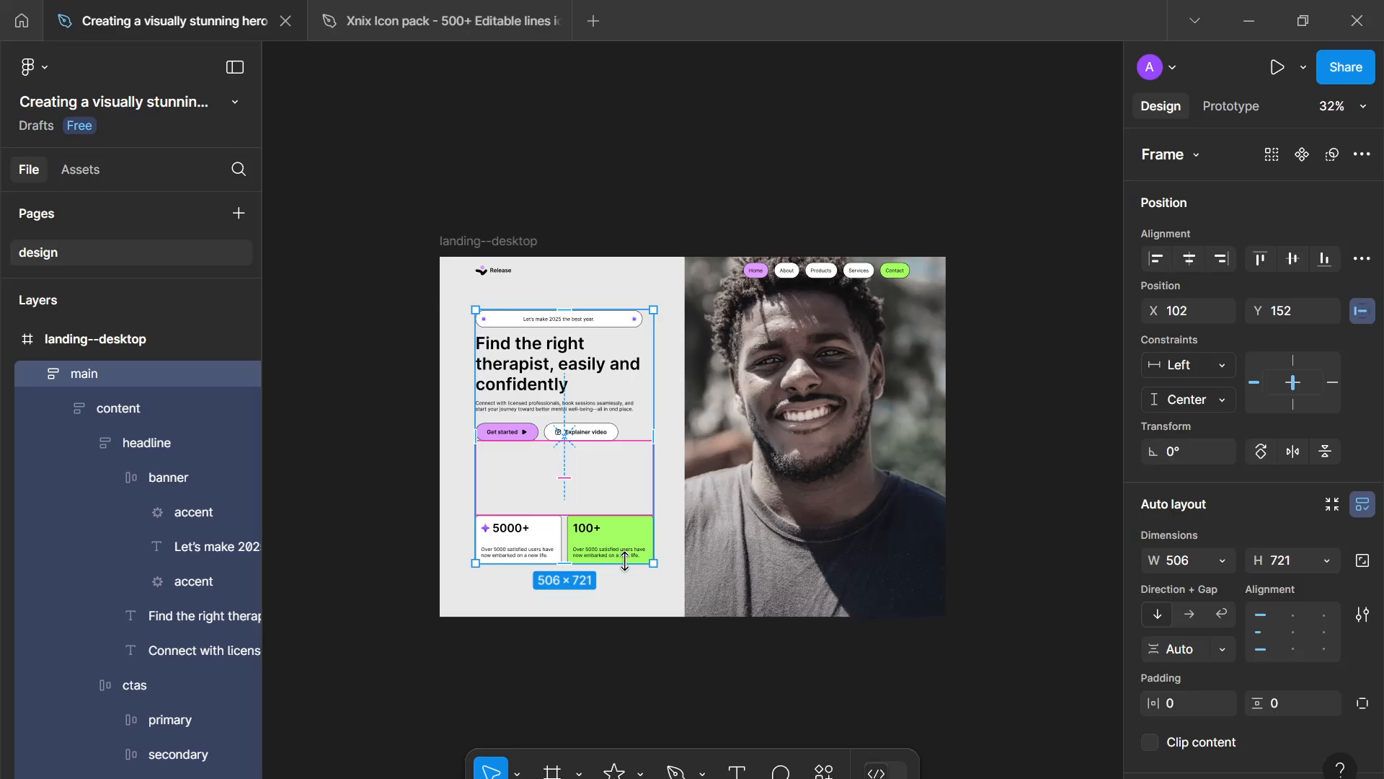
pyautogui.moveTo(626, 550); pyautogui.dragTo(625, 550)
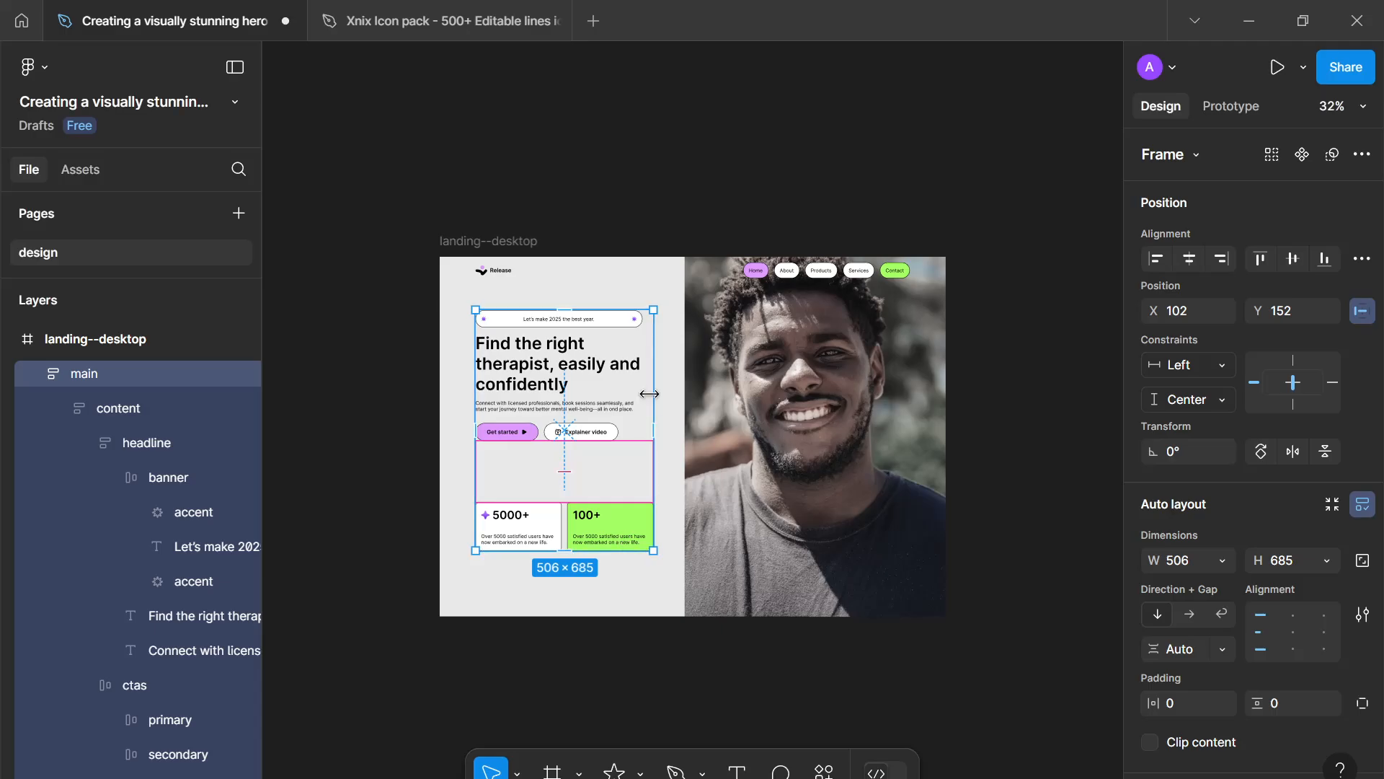
pyautogui.click(1289, 261)
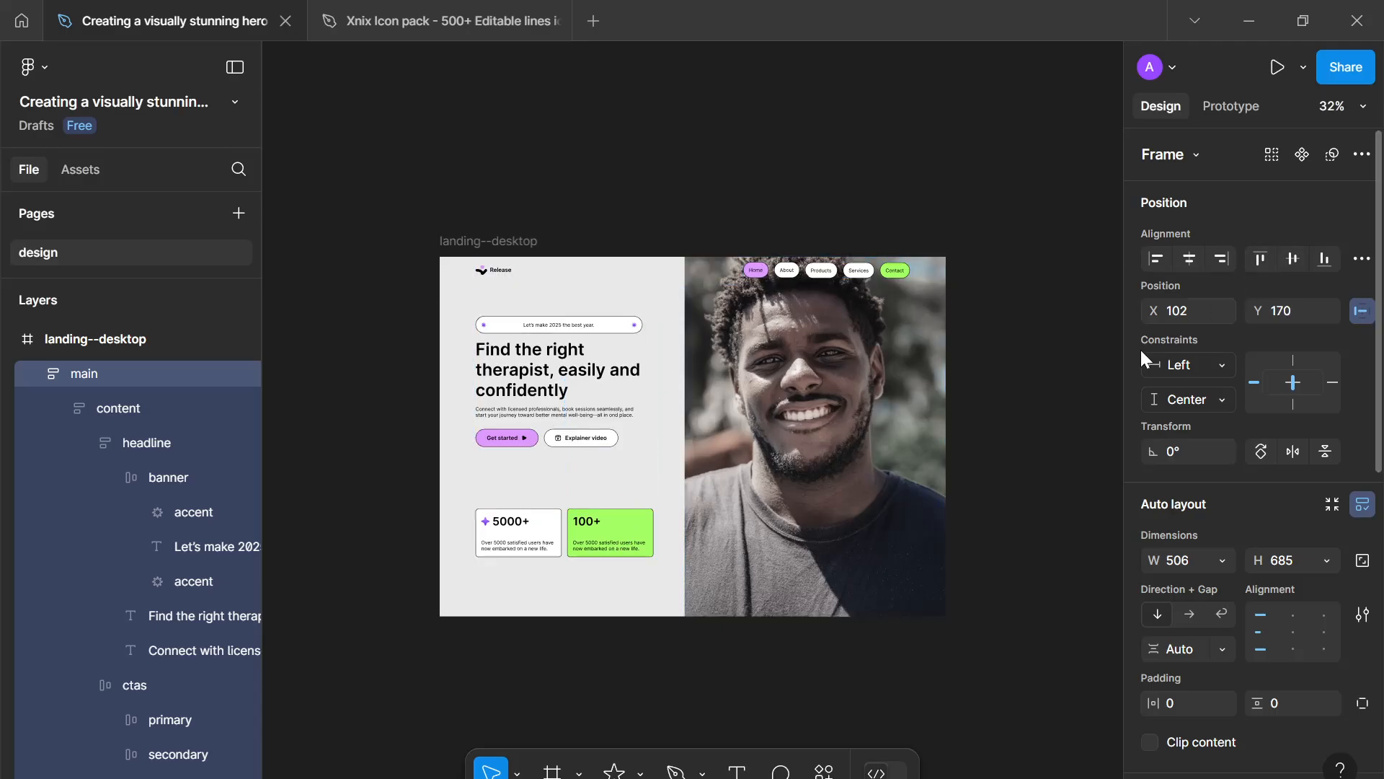
pyautogui.click(1036, 416)
pyautogui.scroll(5, 1031, 412)
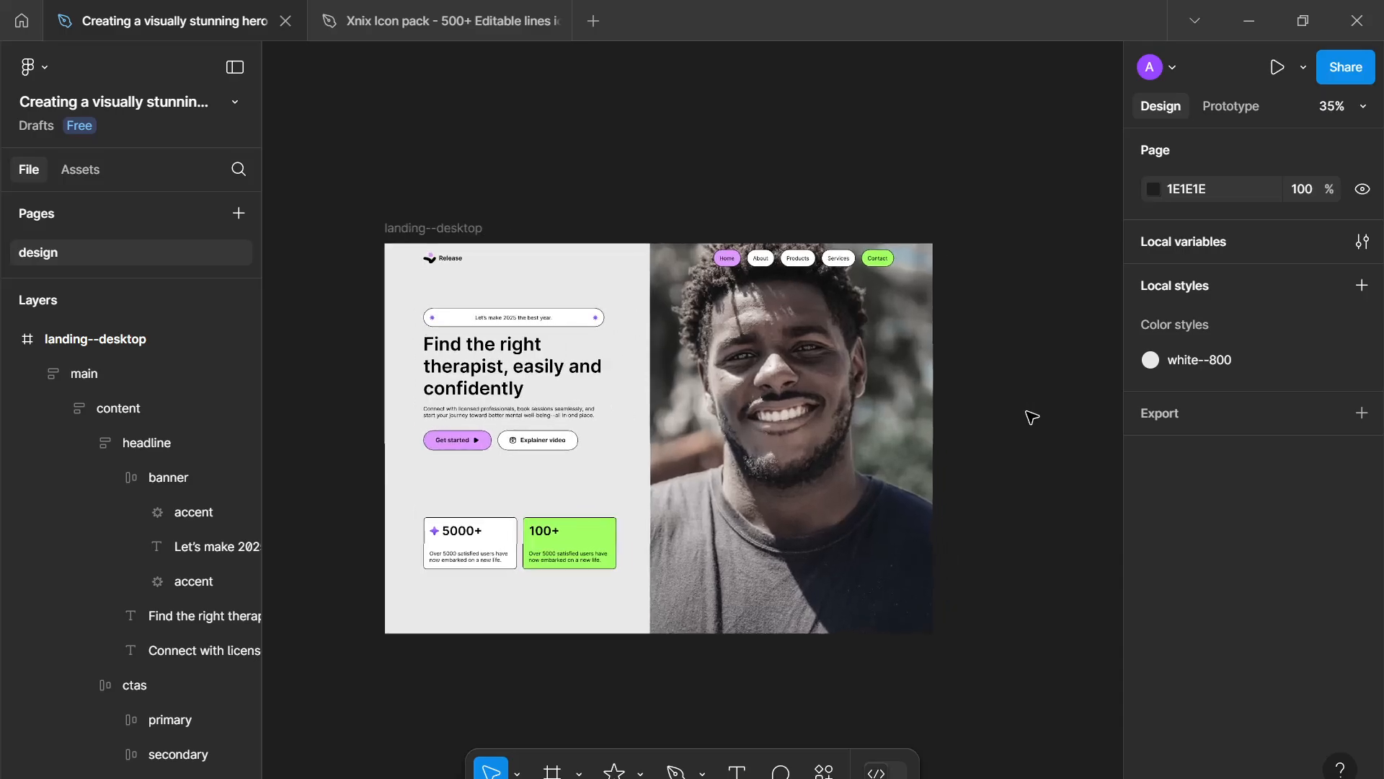
pyautogui.scroll(-3, 1075, 406)
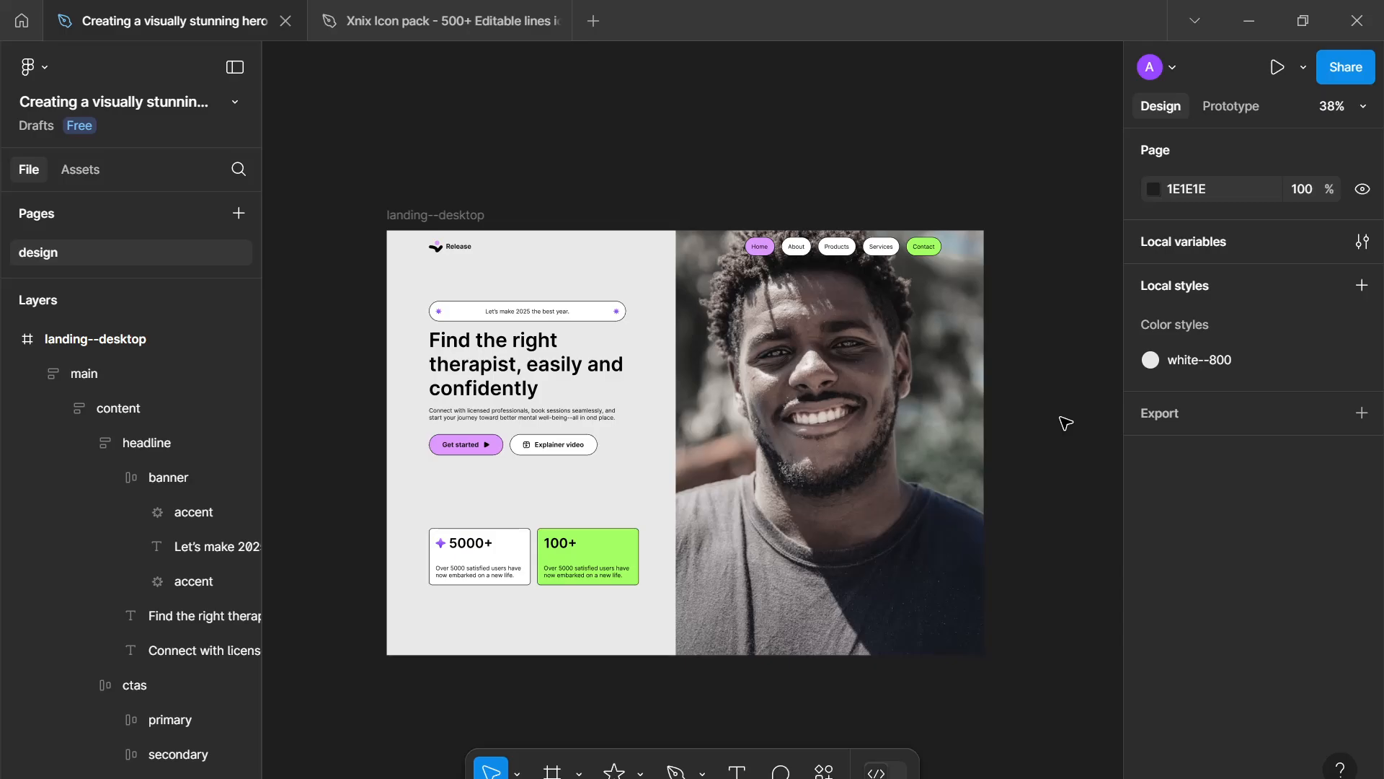
pyautogui.scroll(1, 1063, 420)
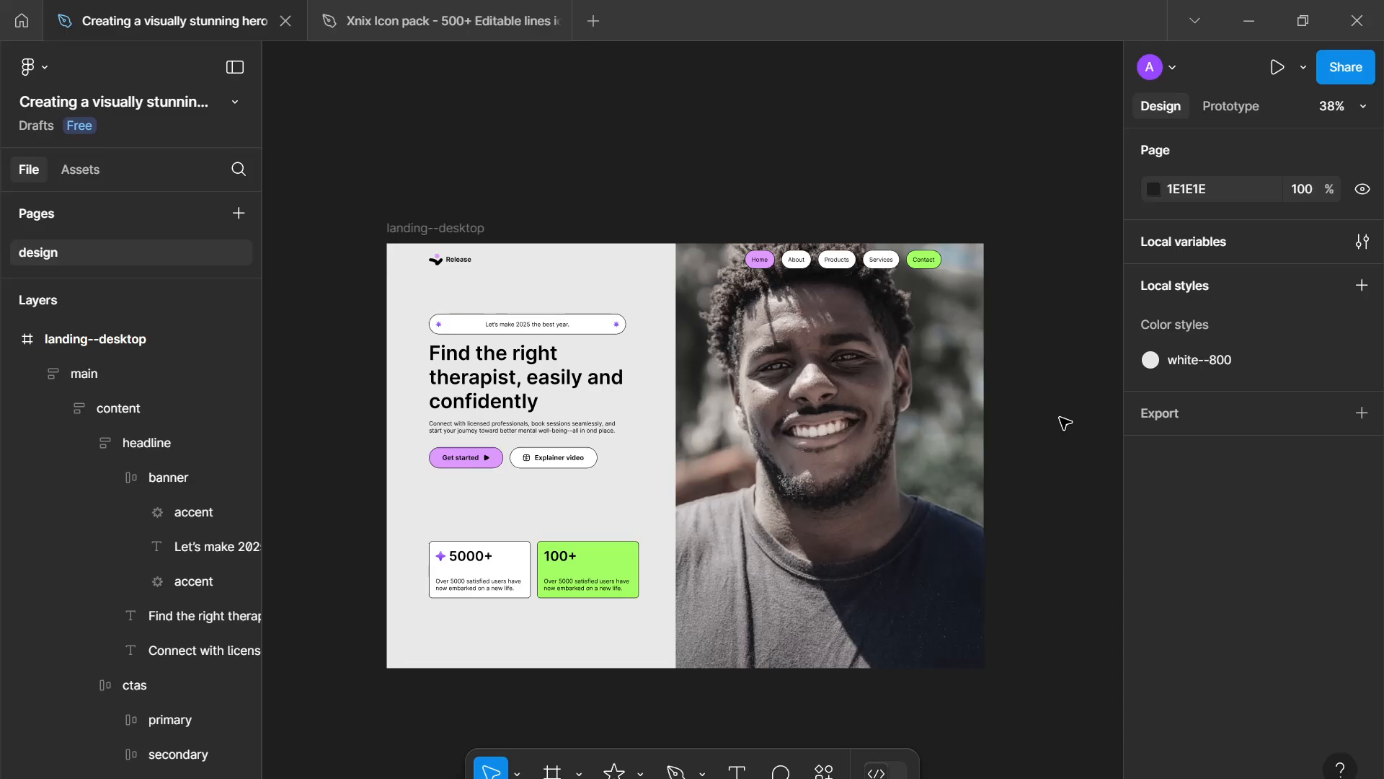
pyautogui.moveTo(1060, 418); pyautogui.dragTo(1030, 408)
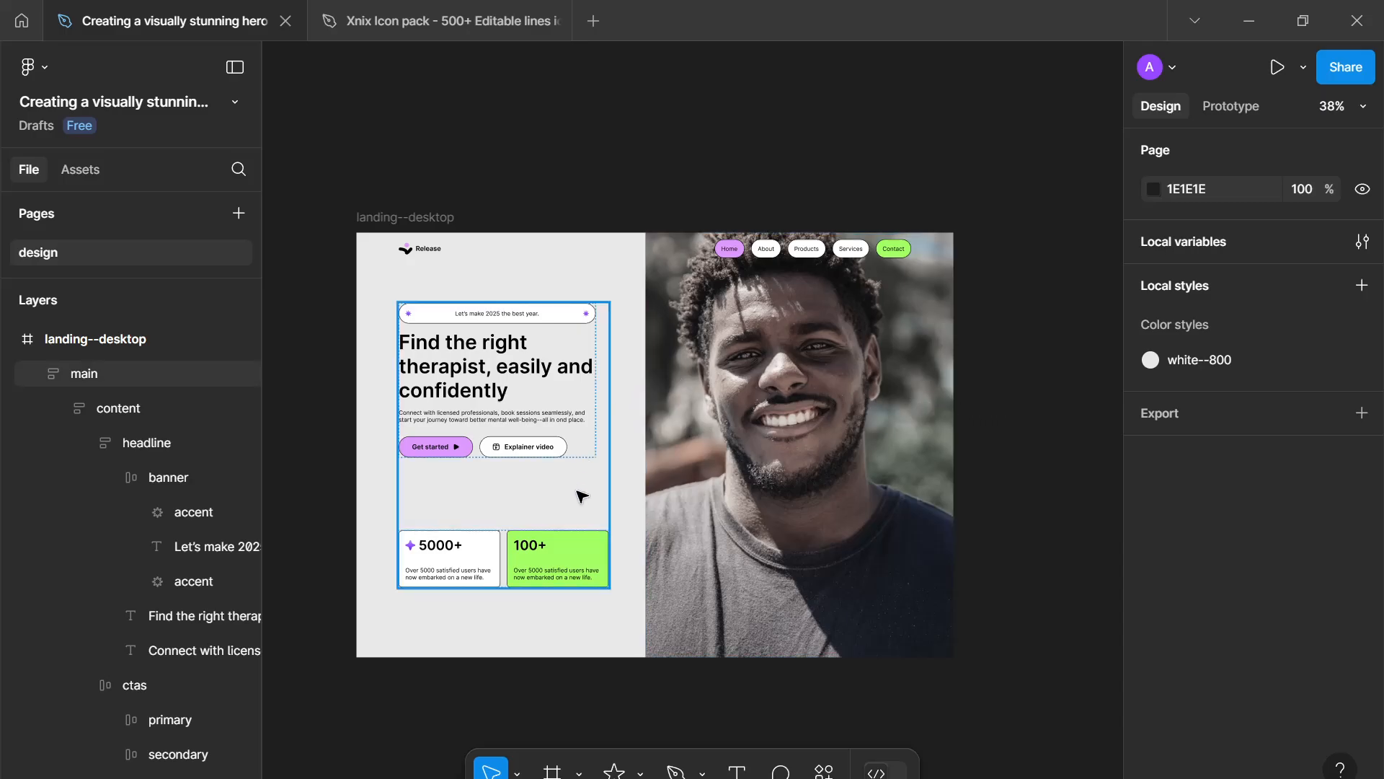
# - Add a white text label with a person's name over the lower hero image and set its size to 24
pyautogui.click(726, 535)
pyautogui.click(993, 560)
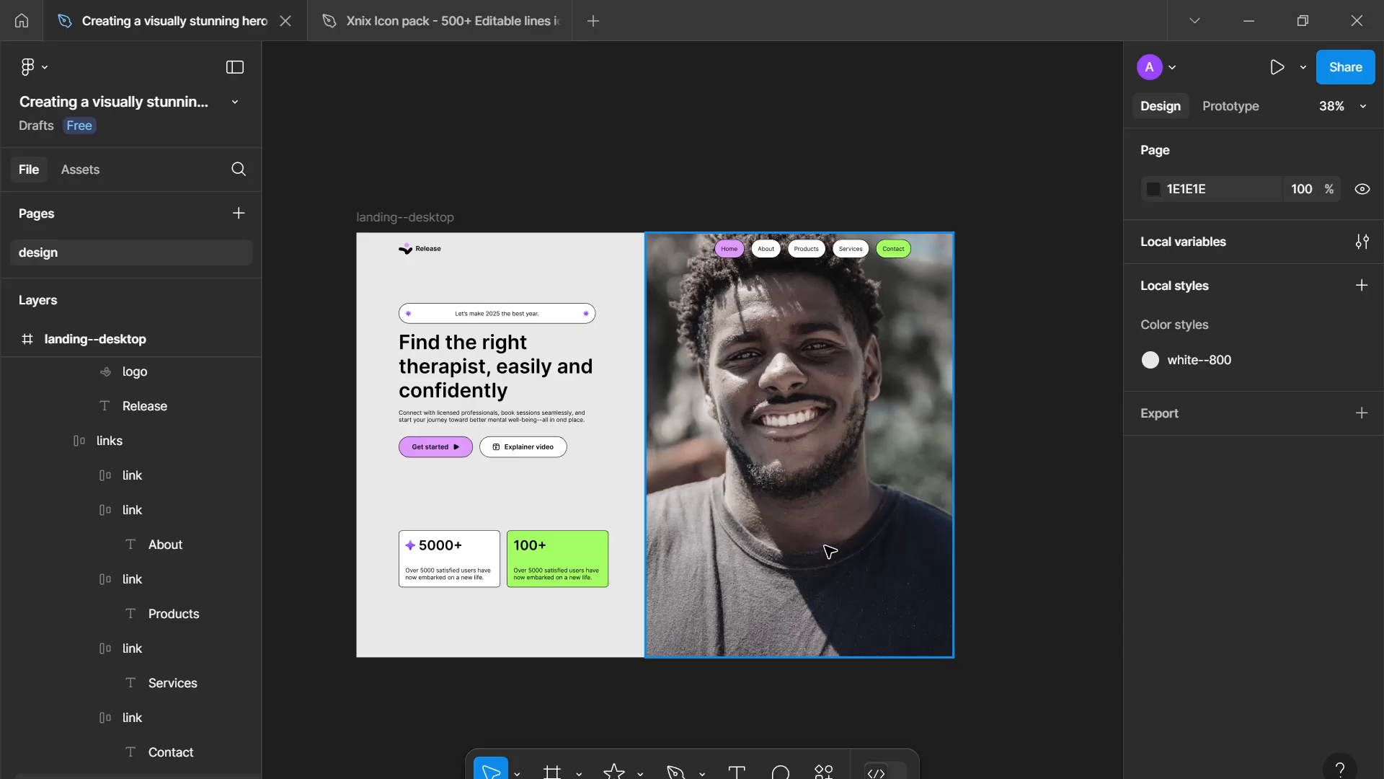
pyautogui.click(755, 387)
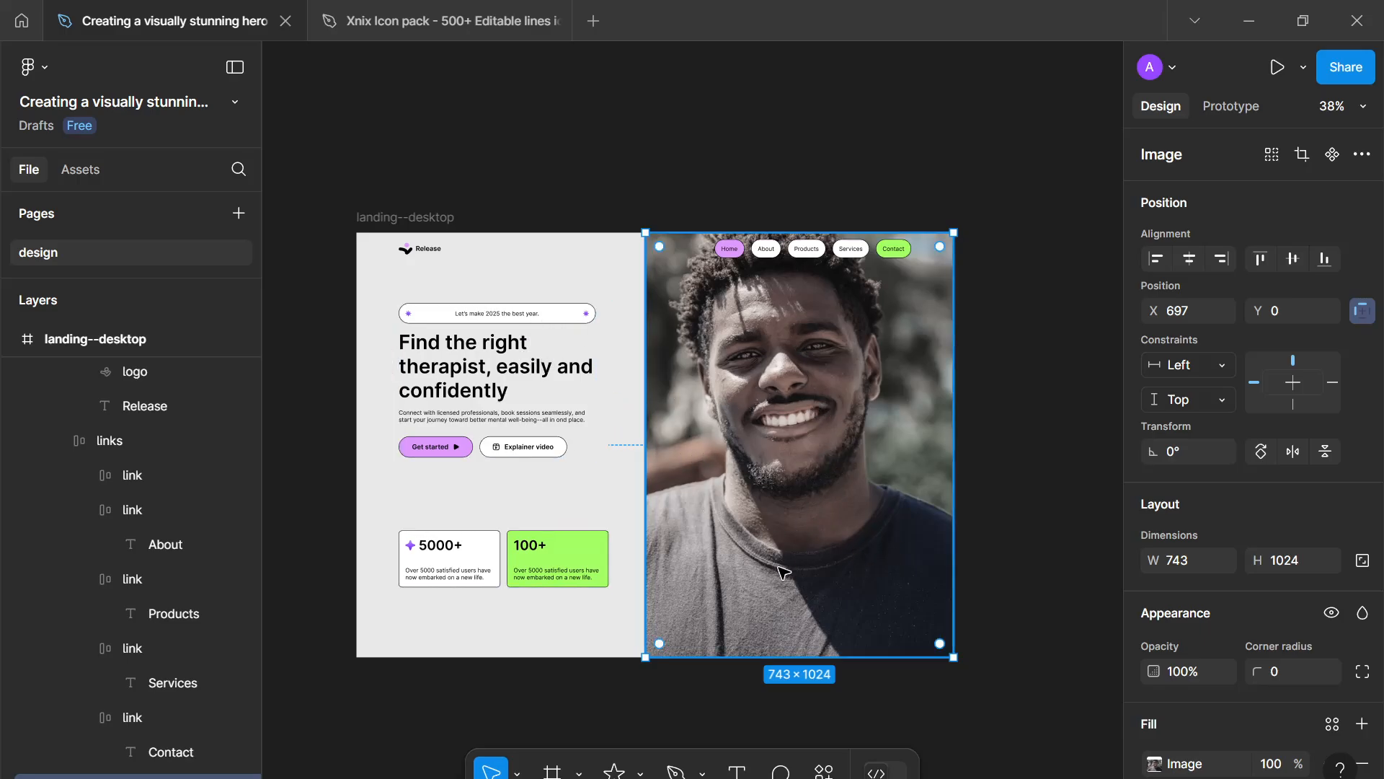
pyautogui.press('t')
pyautogui.click(757, 582)
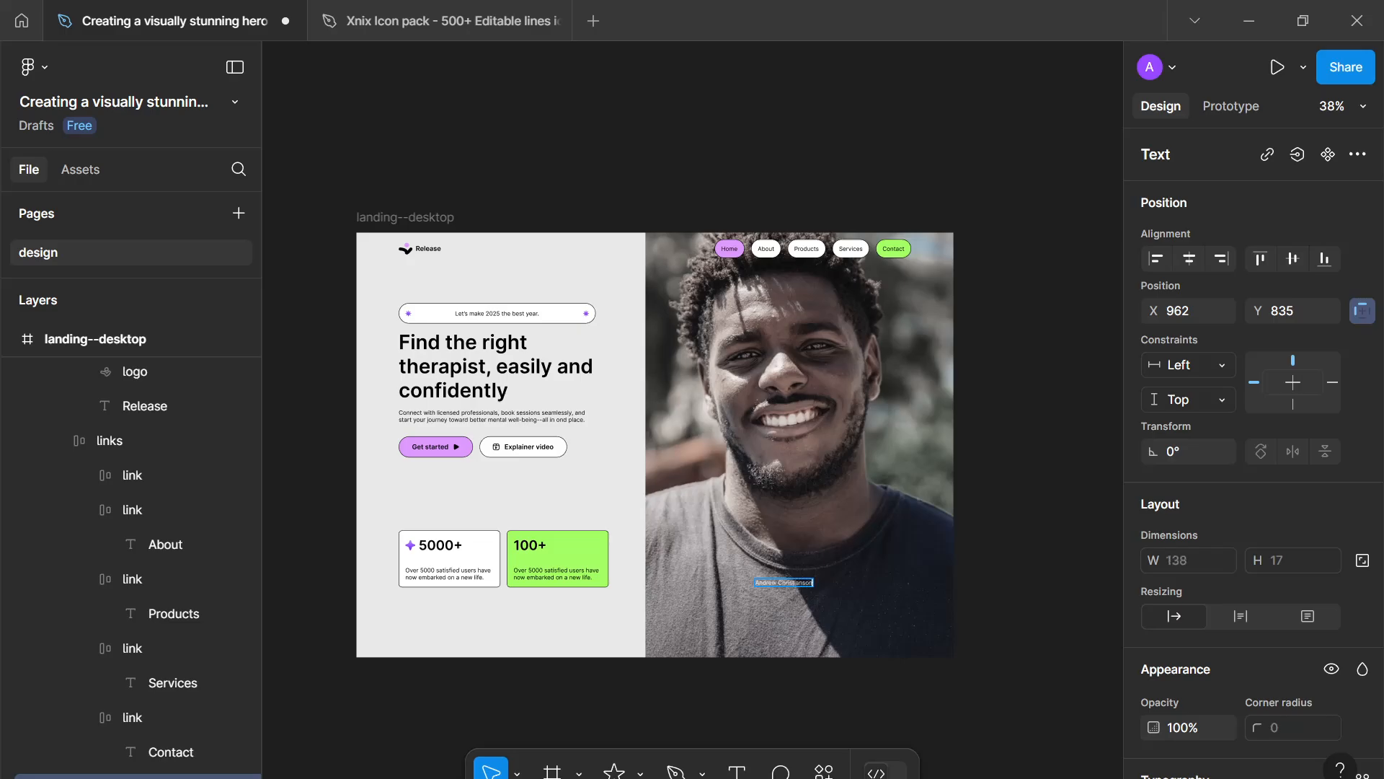
pyautogui.press('Escape')
pyautogui.scroll(-6, 1209, 653)
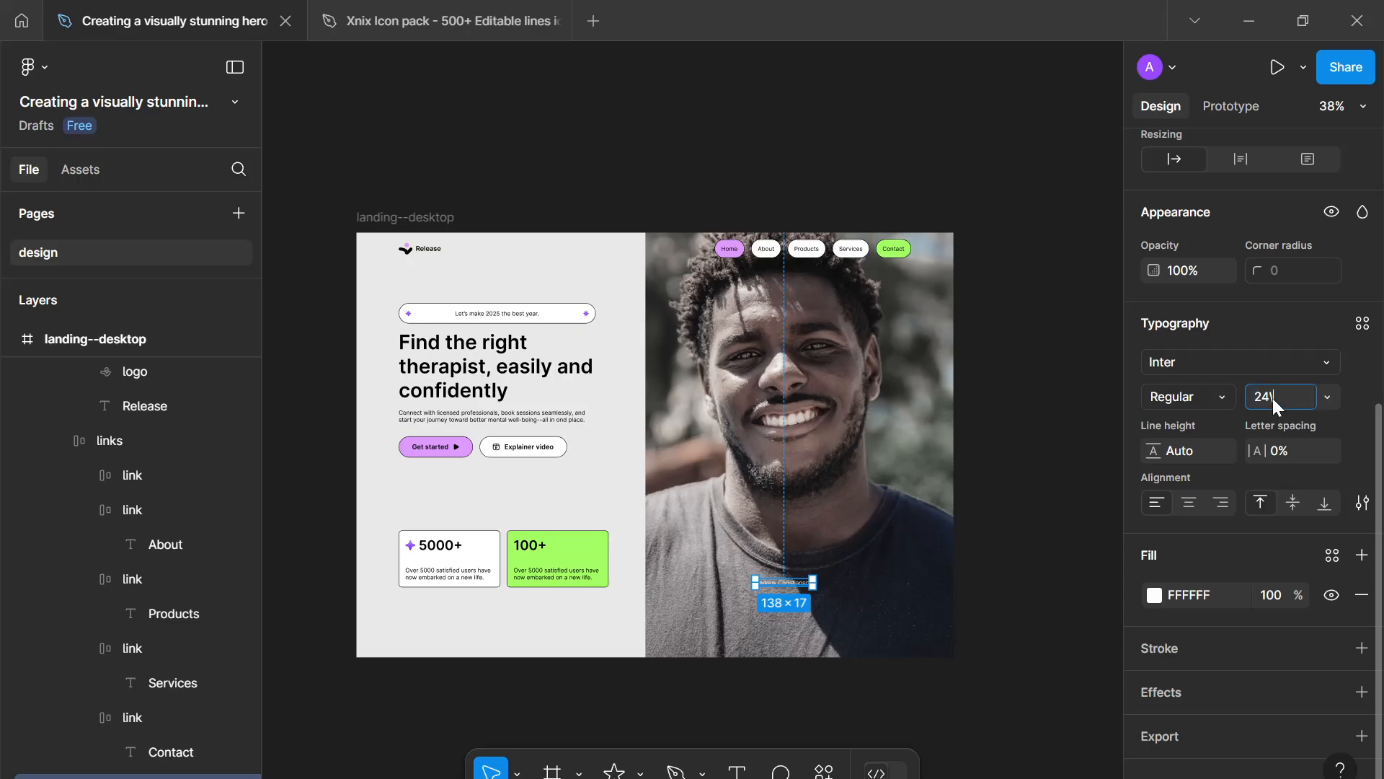
pyautogui.press('Return')
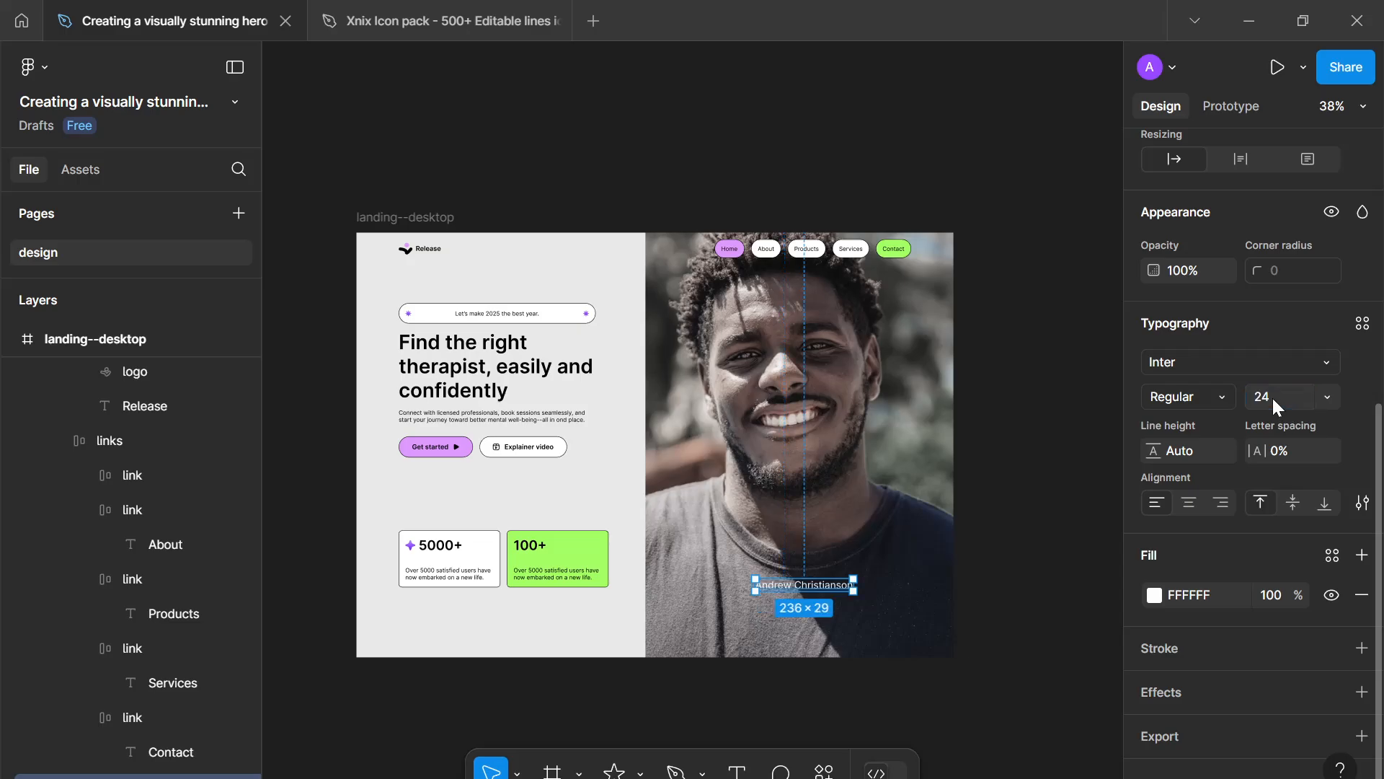
# - Set the name label's font weight to Semi Bold and its size to 32
pyautogui.click(1219, 398)
pyautogui.click(1160, 361)
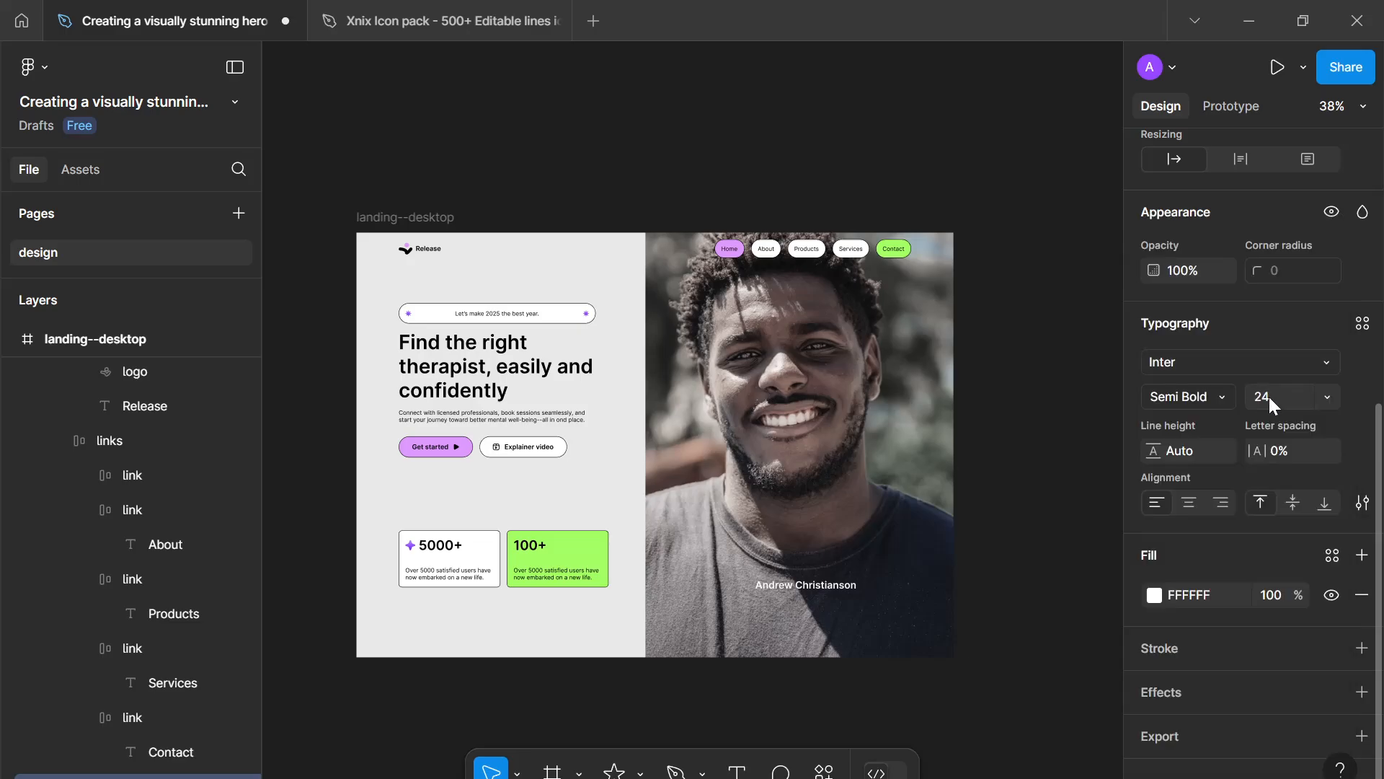
pyautogui.write('32')
pyautogui.press('Return')
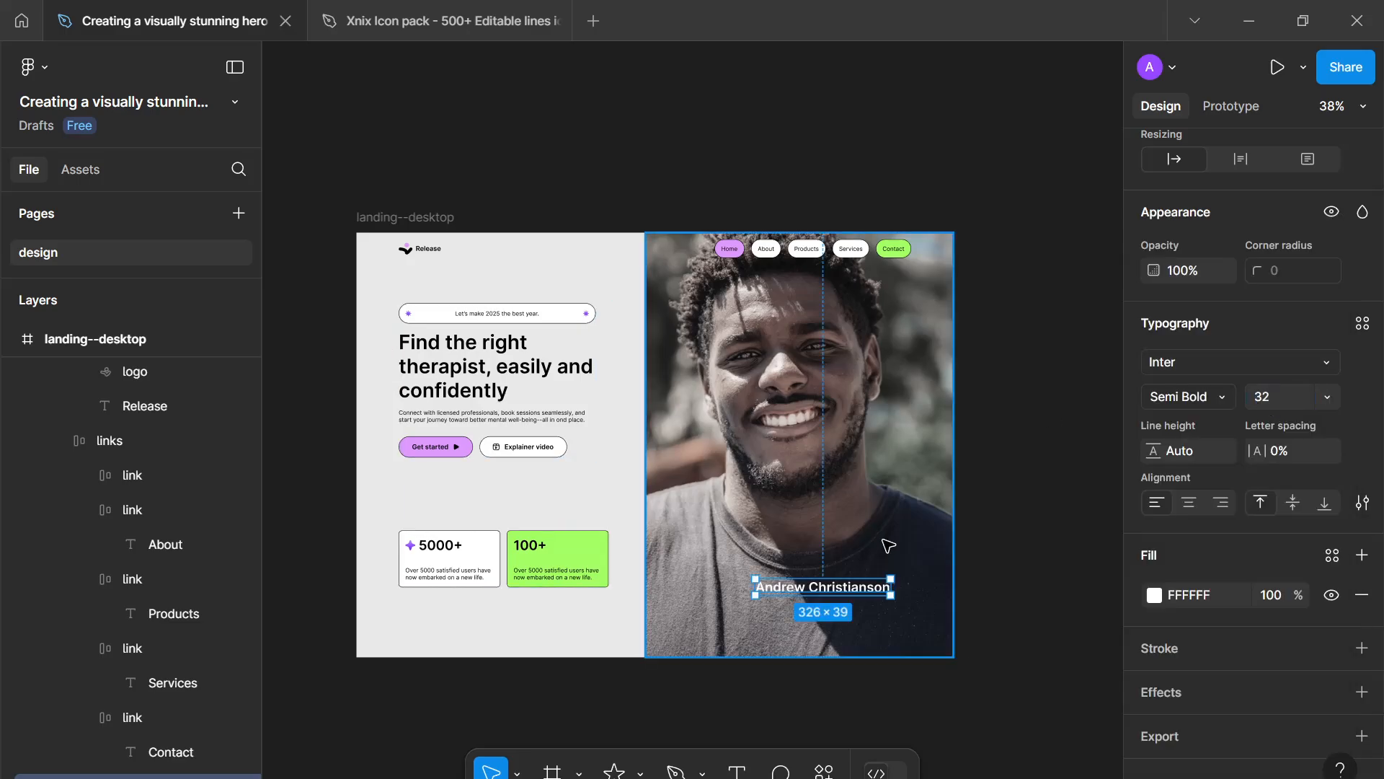
# - Move the name label higher up on the hero image
pyautogui.moveTo(850, 594); pyautogui.dragTo(773, 540)
pyautogui.doubleClick(773, 539)
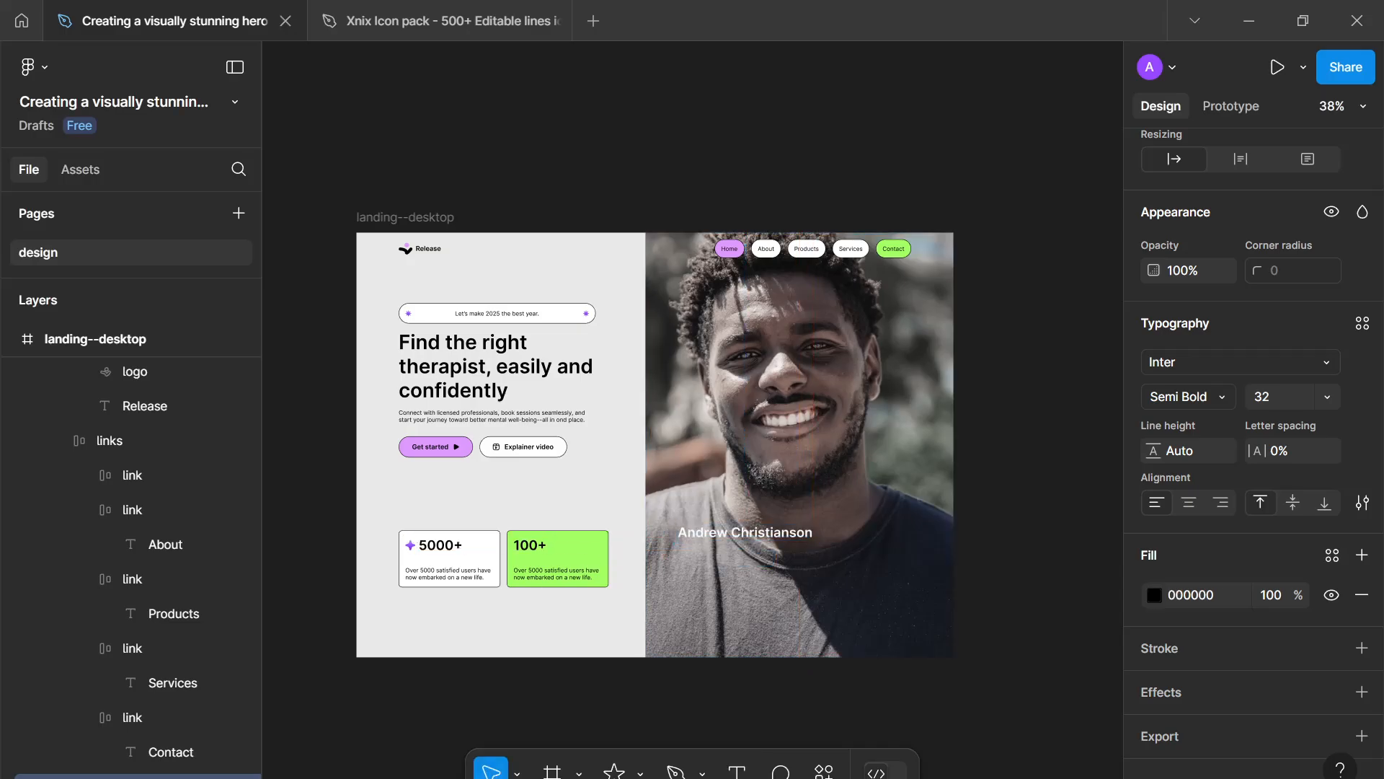
# - Add a new text layer below the name label and style it at size 14, Regular weight, with white fill FFFFFF
pyautogui.scroll(3, 706, 571)
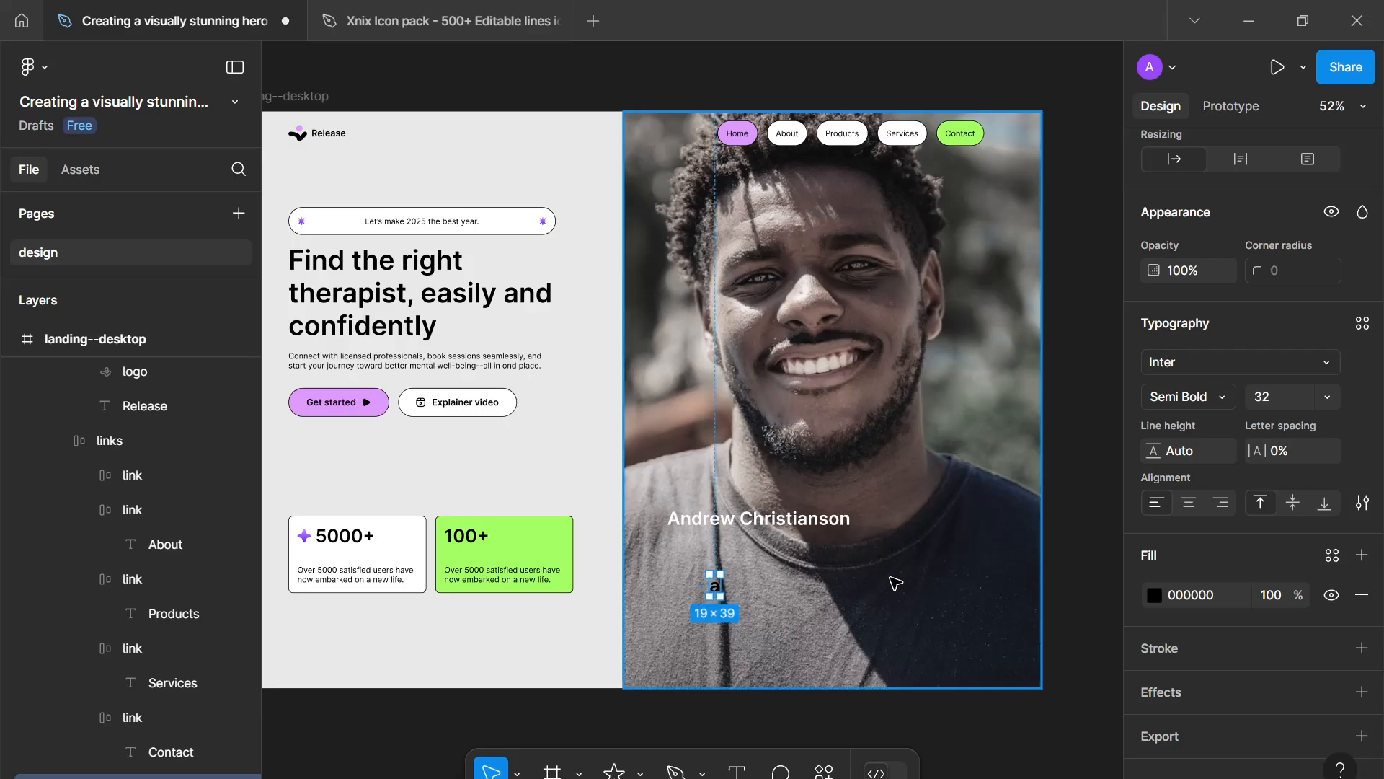
pyautogui.click(1265, 397)
pyautogui.write('11')
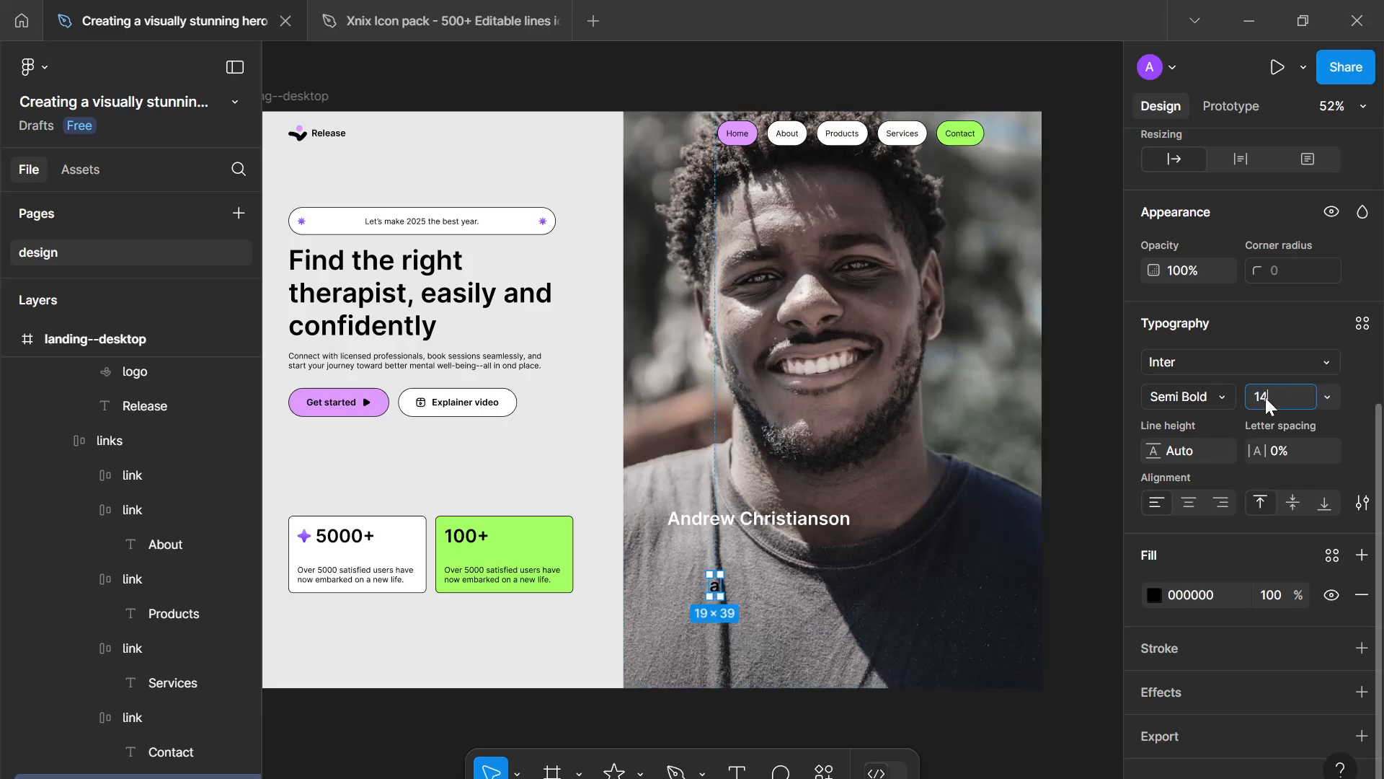
pyautogui.press('Return')
pyautogui.click(1209, 398)
pyautogui.click(1217, 310)
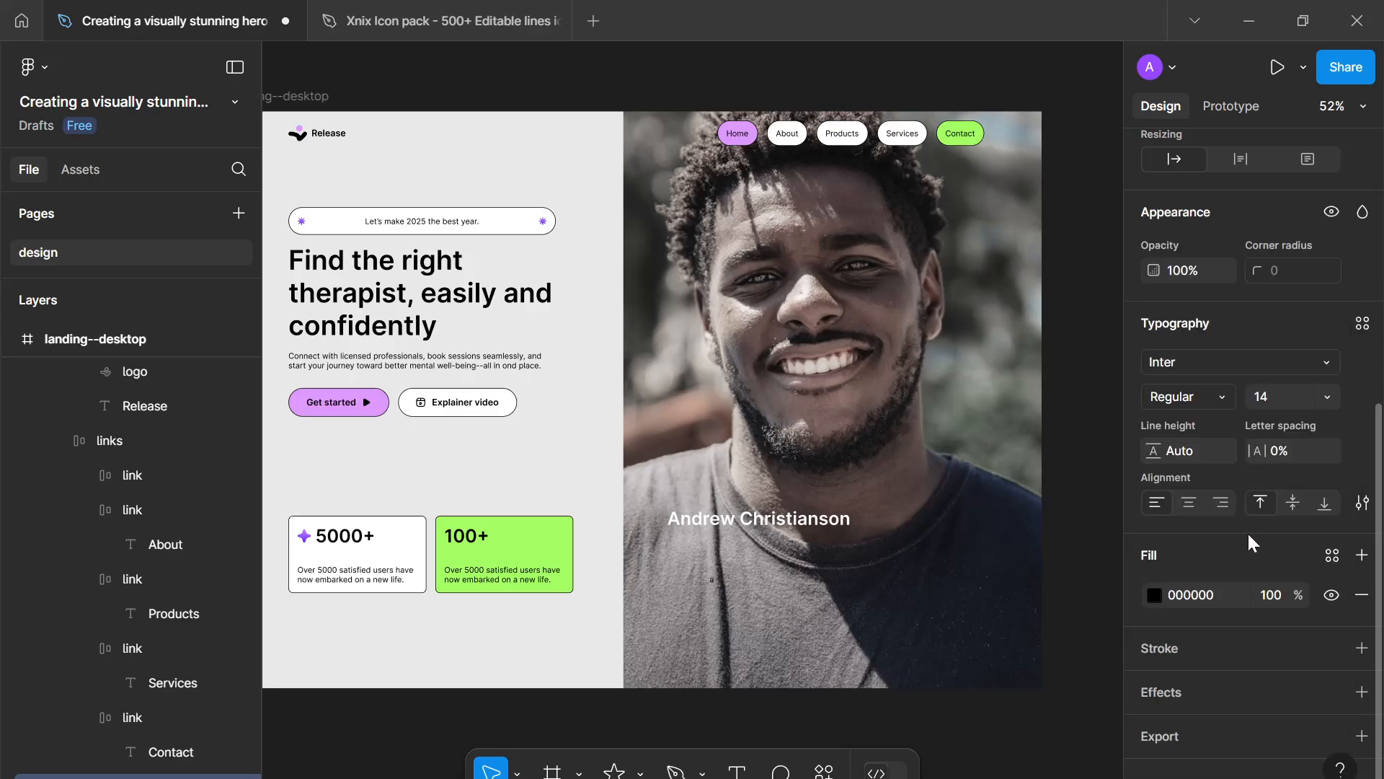
pyautogui.click(1196, 613)
pyautogui.write('FFF')
pyautogui.press('Return')
# - Widen the new text box to about 272 px so it spans under the name label
pyautogui.scroll(5, 744, 600)
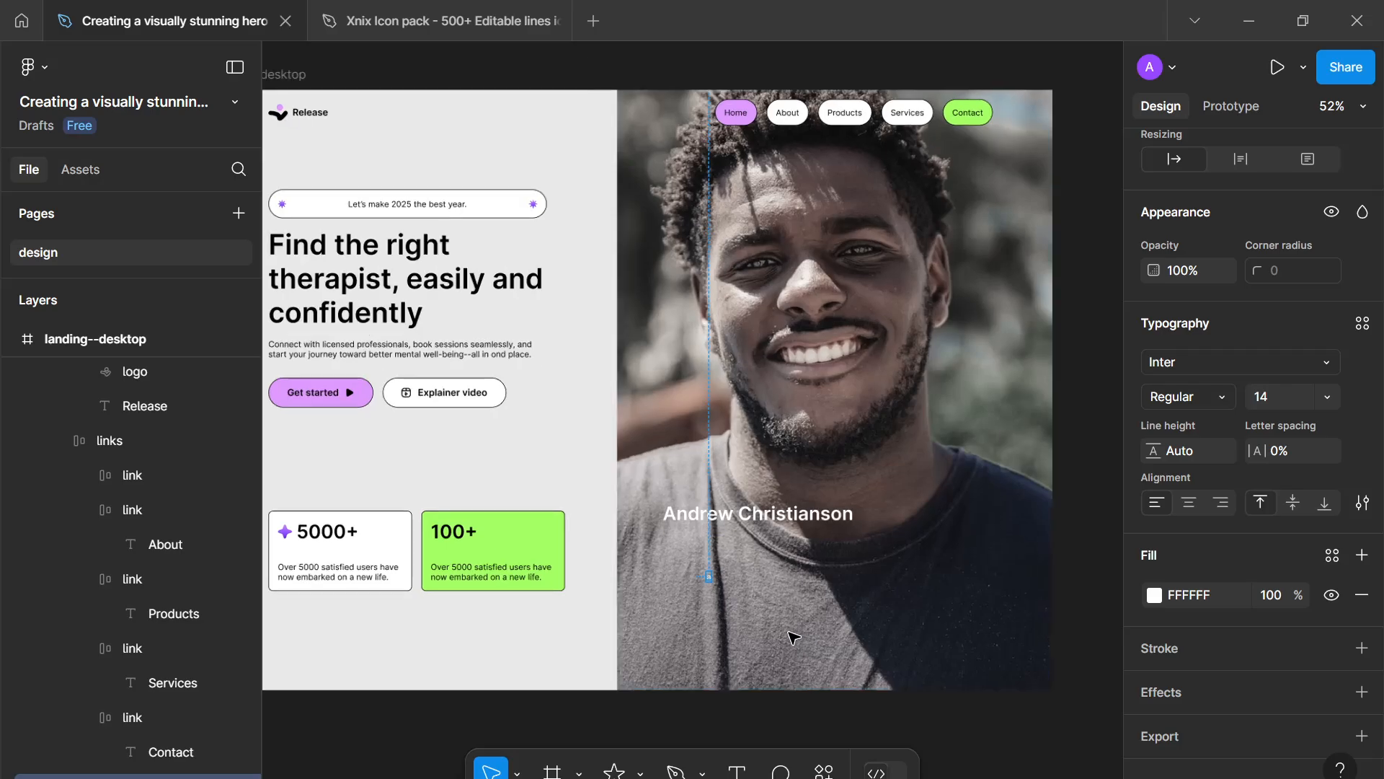
pyautogui.moveTo(743, 600); pyautogui.dragTo(726, 583)
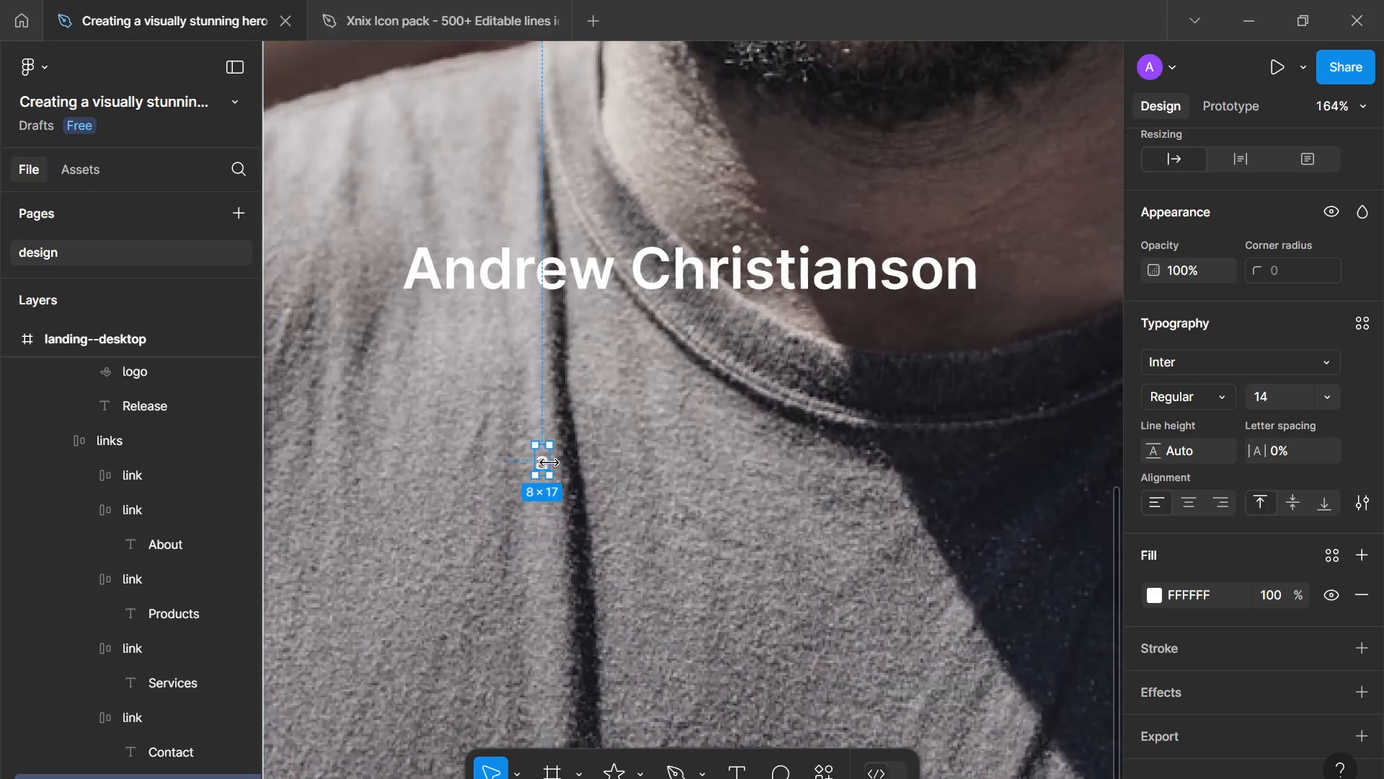
pyautogui.moveTo(547, 462); pyautogui.dragTo(1018, 460)
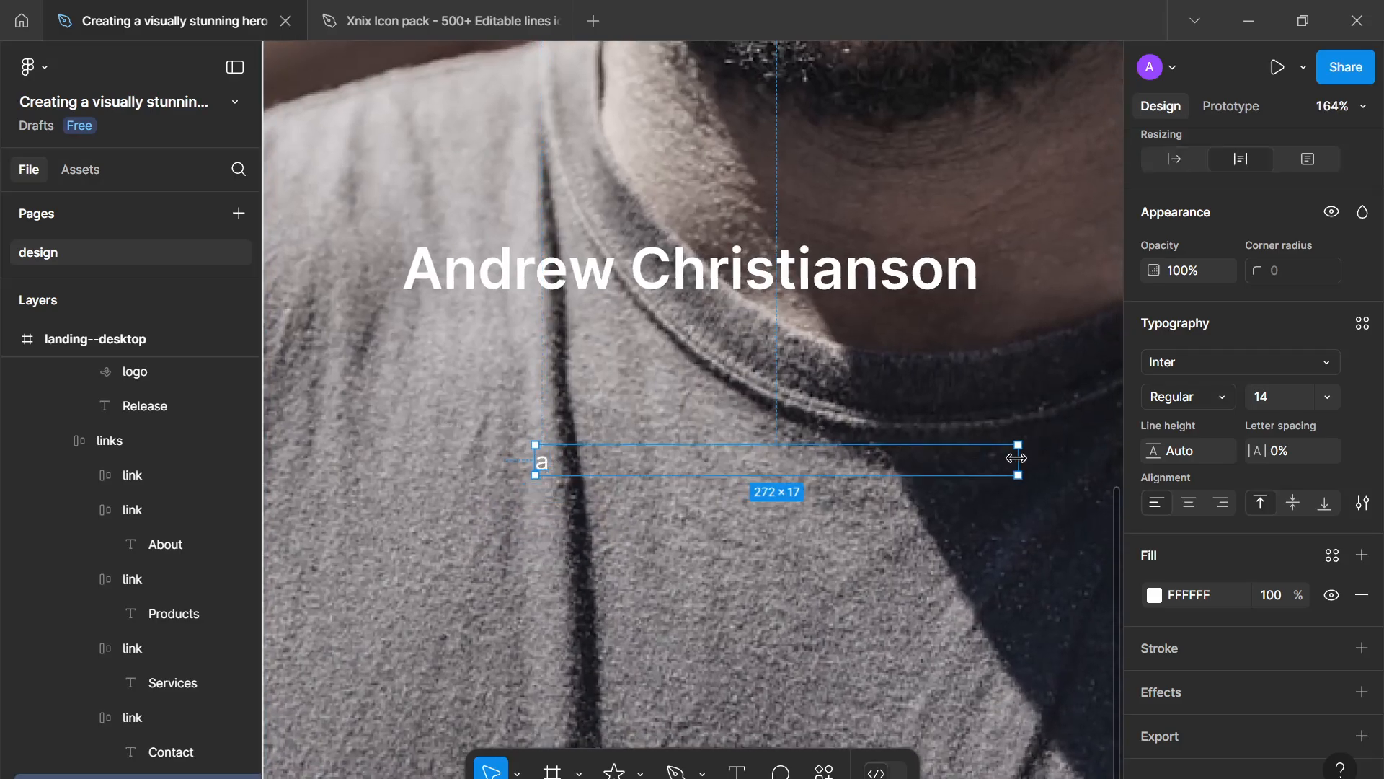
# - Start the testimonial text with "I recommend", correcting the misspelled word with the spell-check suggestion
pyautogui.doubleClick(552, 468)
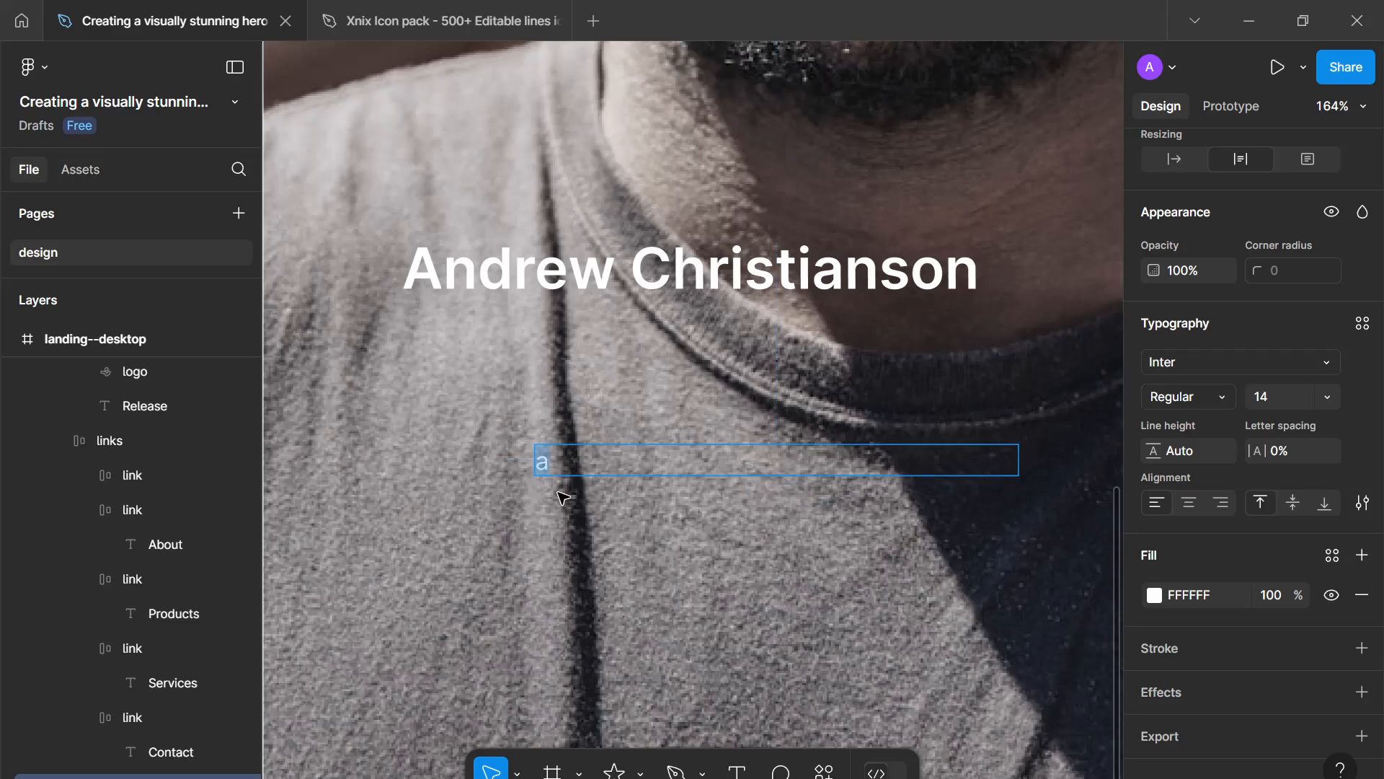
pyautogui.write('i RE')
pyautogui.press('BackSpace')
pyautogui.press('BackSpace')
pyautogui.write('I reccom')
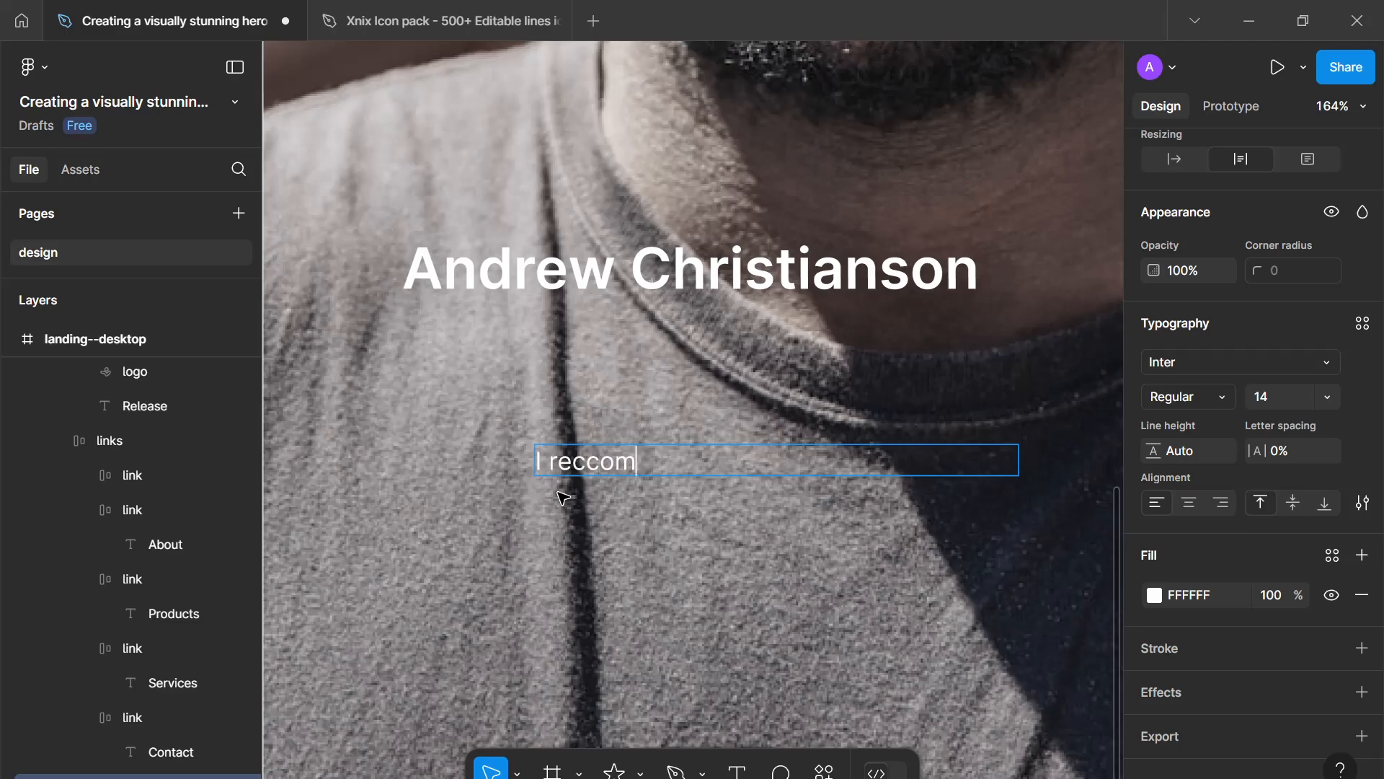
pyautogui.press('BackSpace')
pyautogui.press('BackSpace')
pyautogui.press('BackSpace')
pyautogui.write('ommednde')
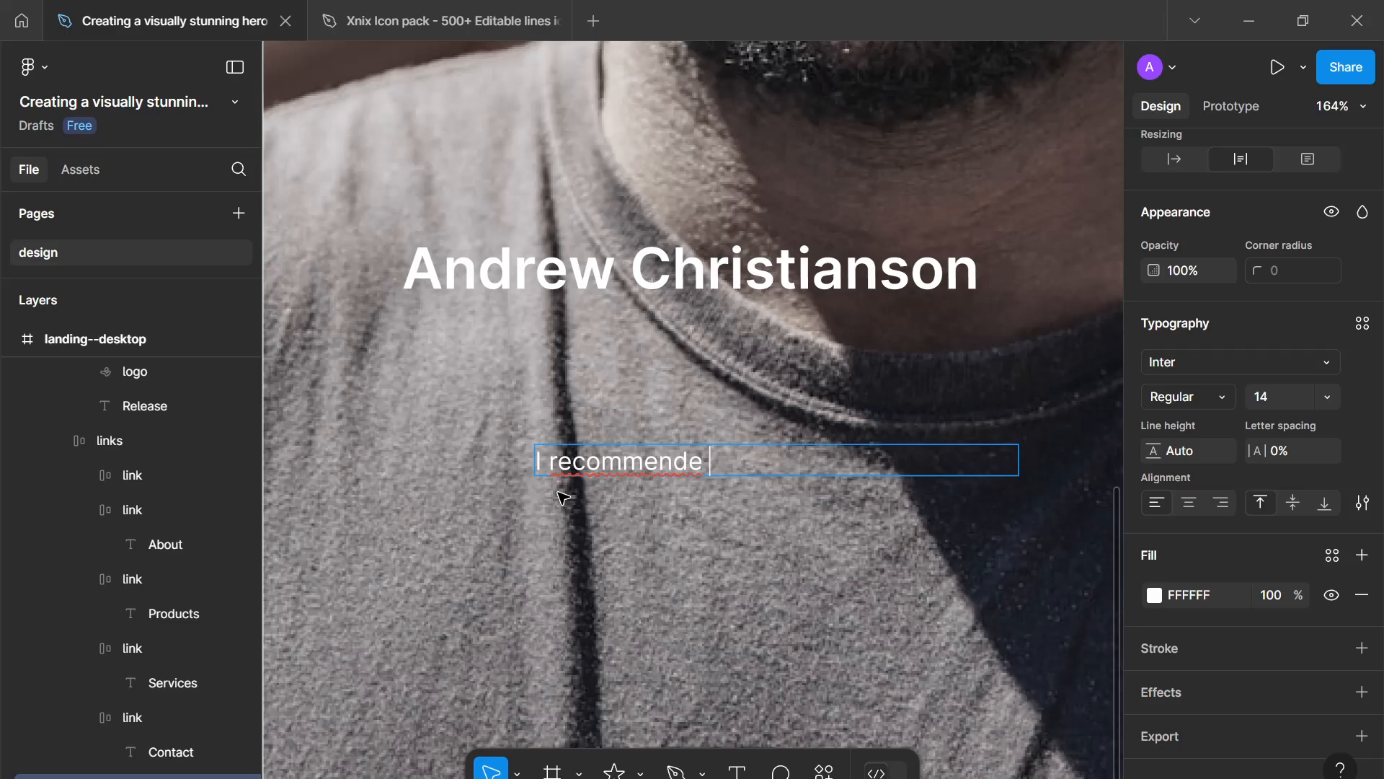
pyautogui.rightClick(580, 454)
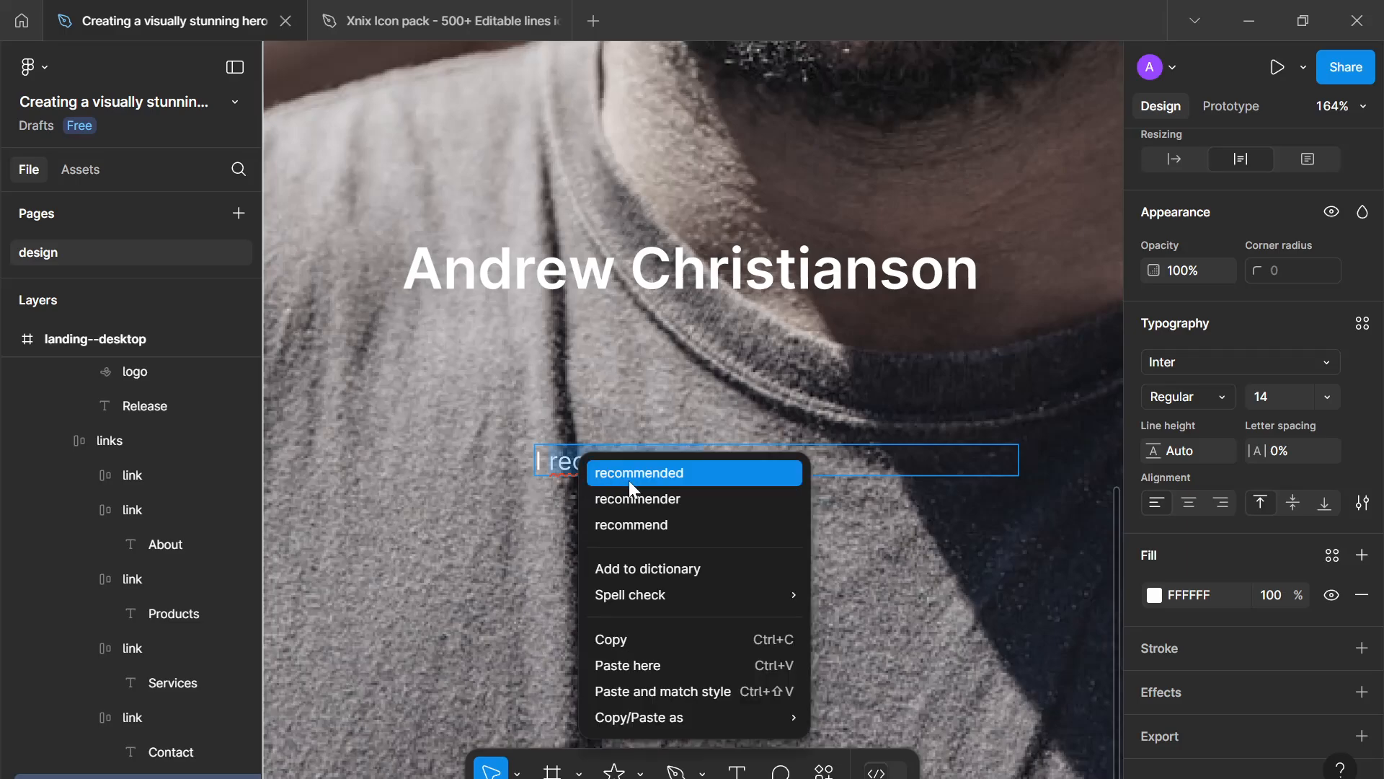
pyautogui.click(663, 526)
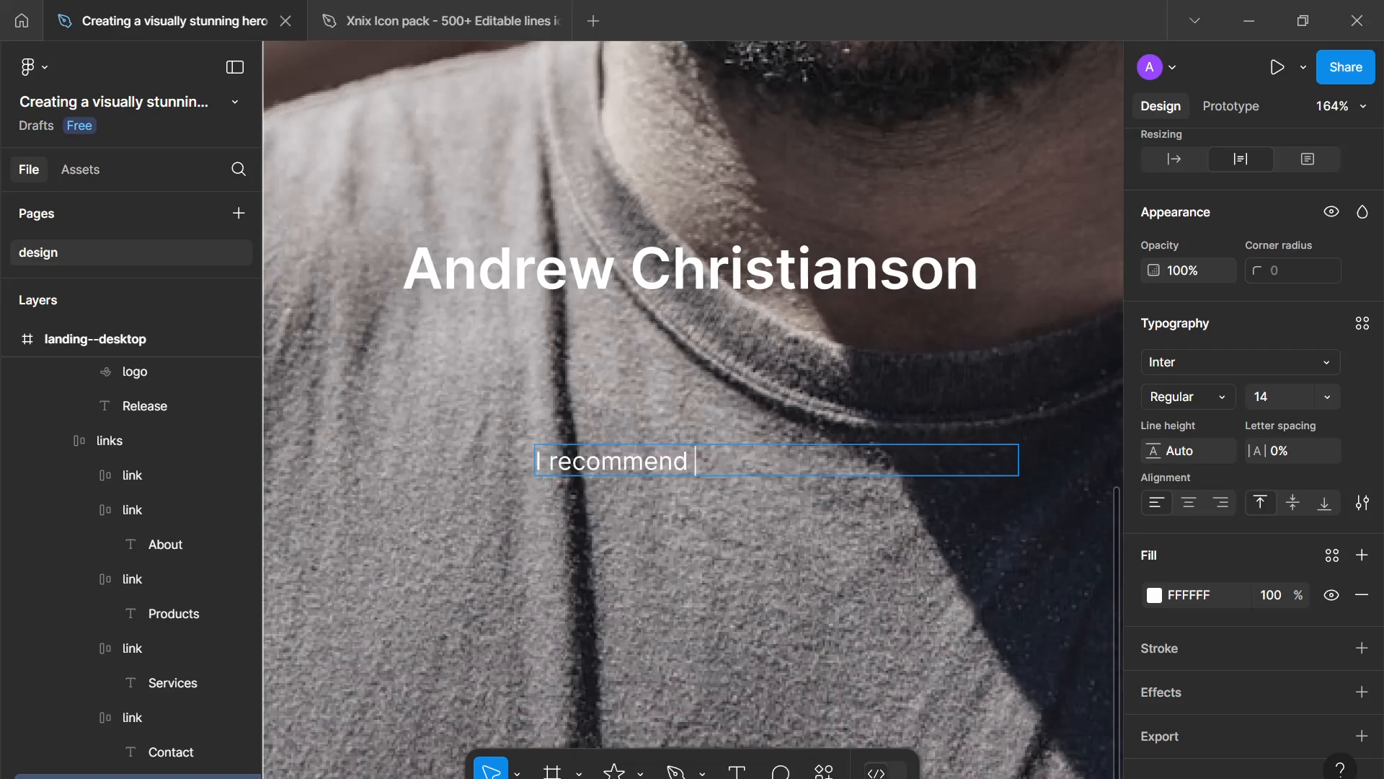
# - Continue the testimonial with "everyone to use this platform as it helped me a lot going"
# - Finish the testimonial with "through mental health issues." and leave the text box
pyautogui.write('everyone to use')
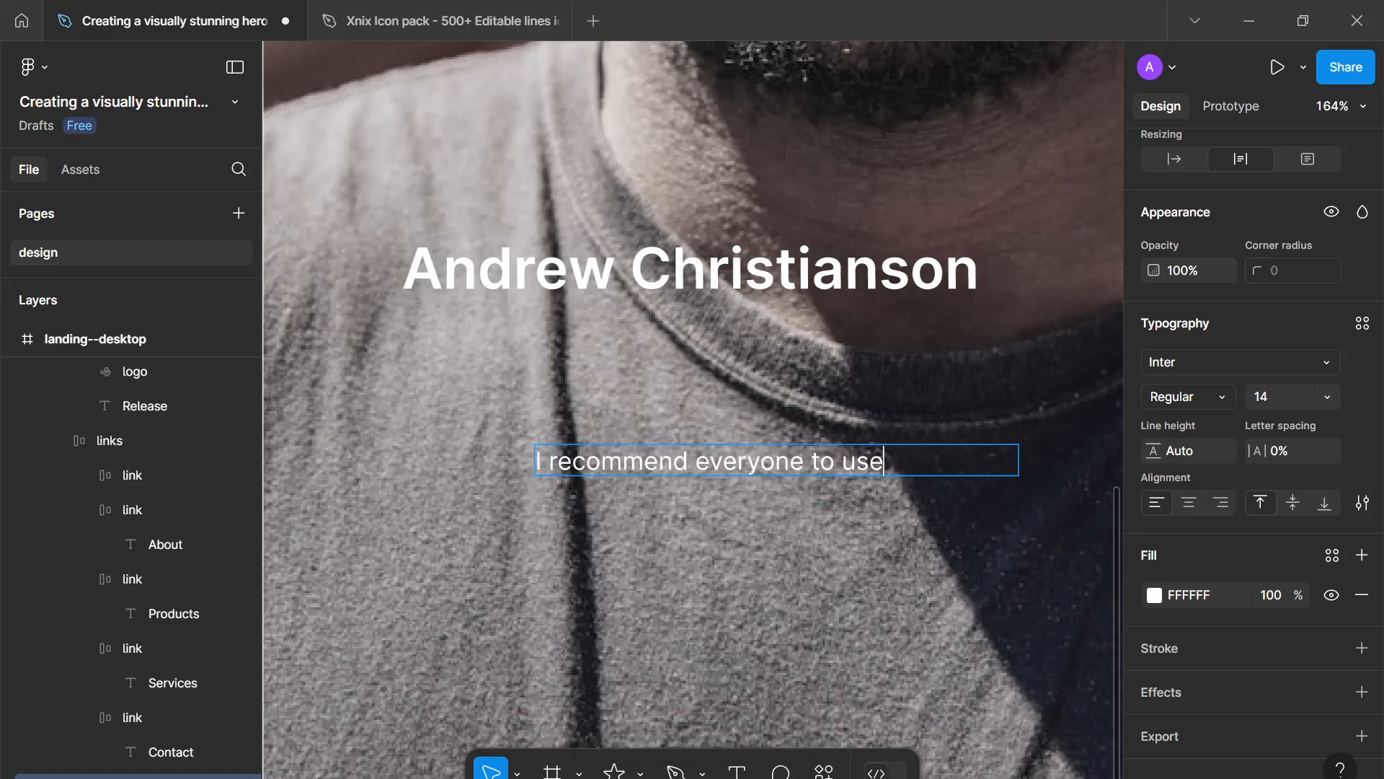
pyautogui.write(' this platfo')
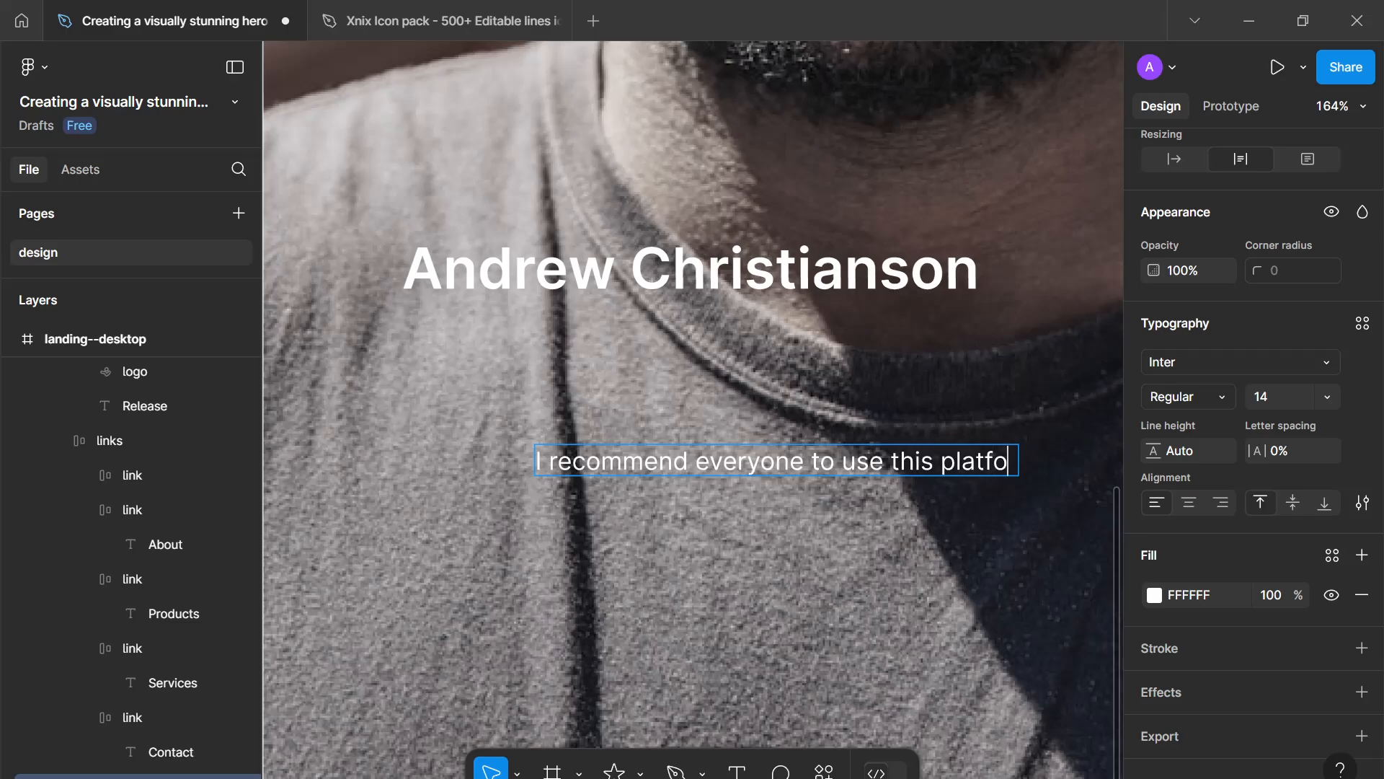
pyautogui.write('rm as it help')
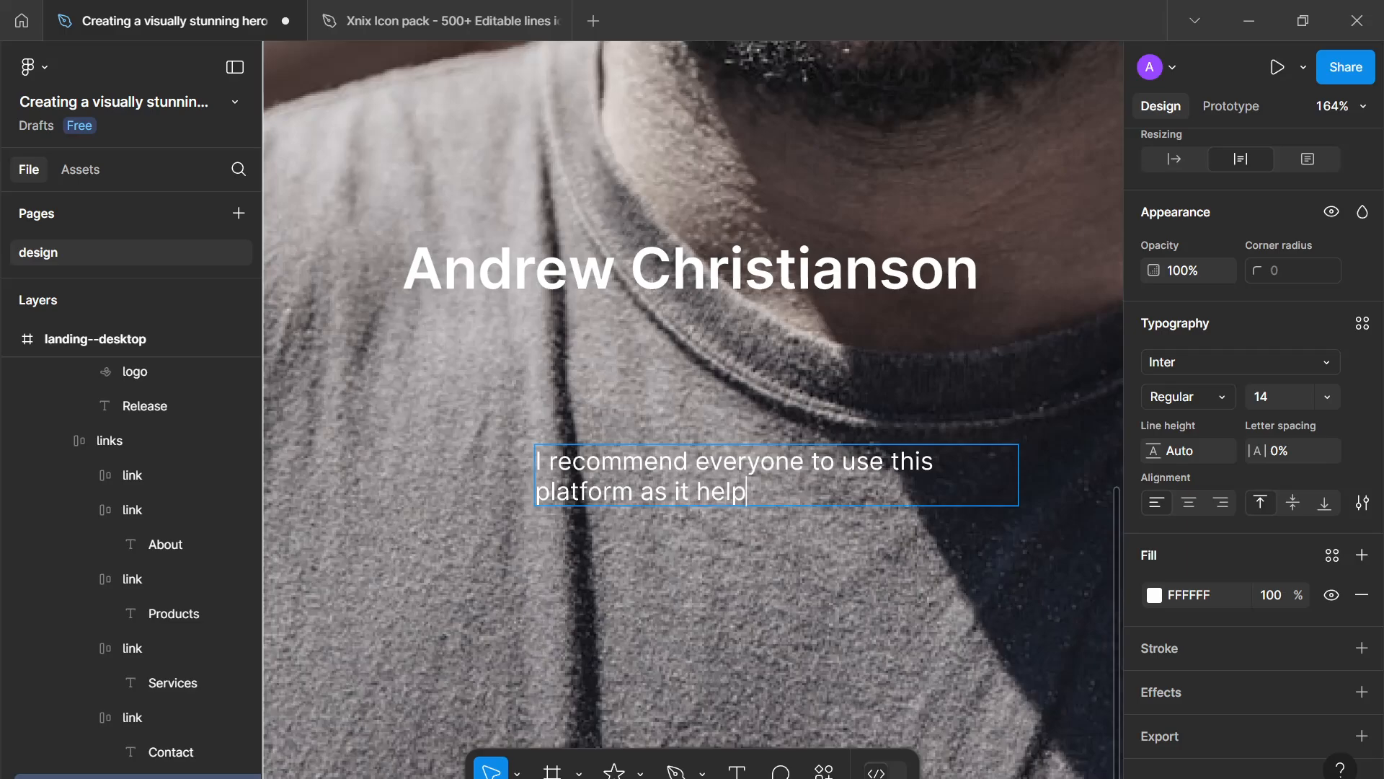
pyautogui.write('ed me a lo')
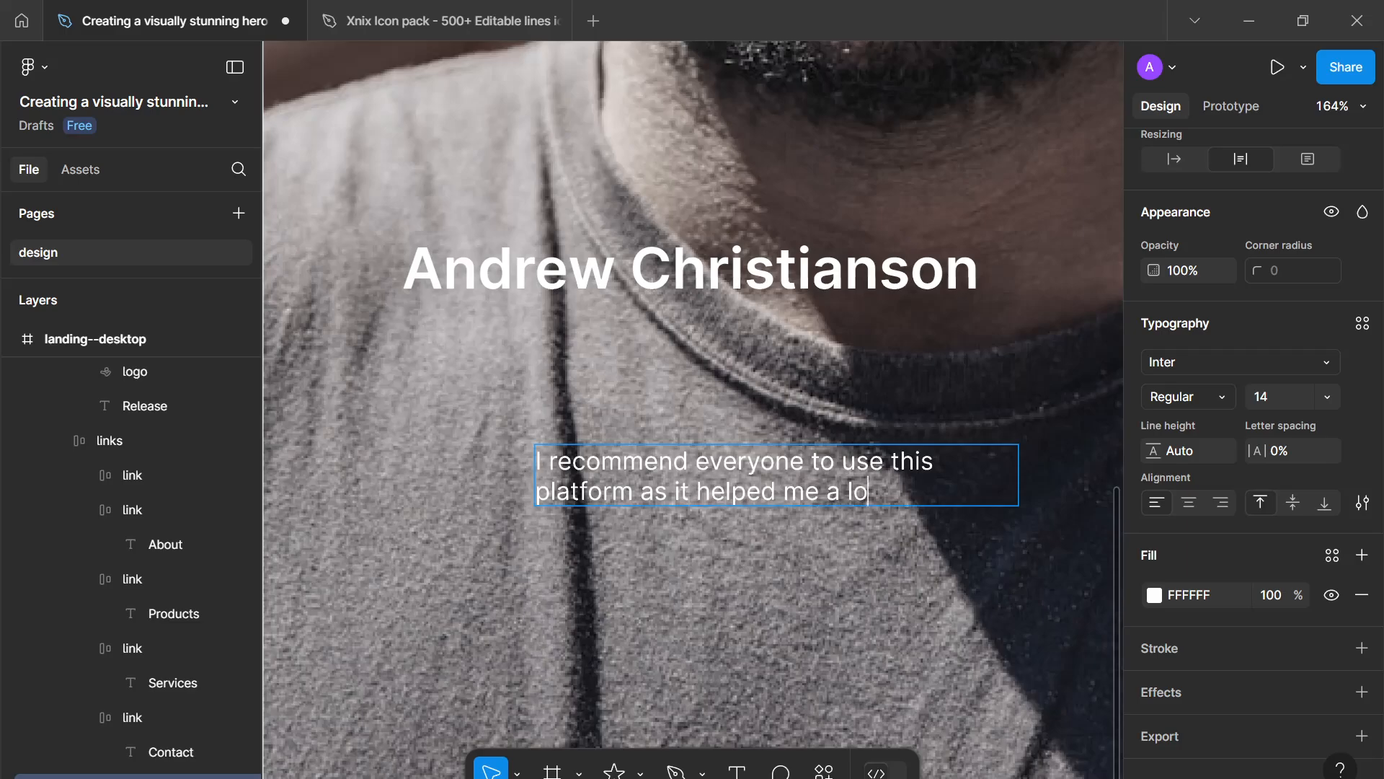
pyautogui.write('t going throught ')
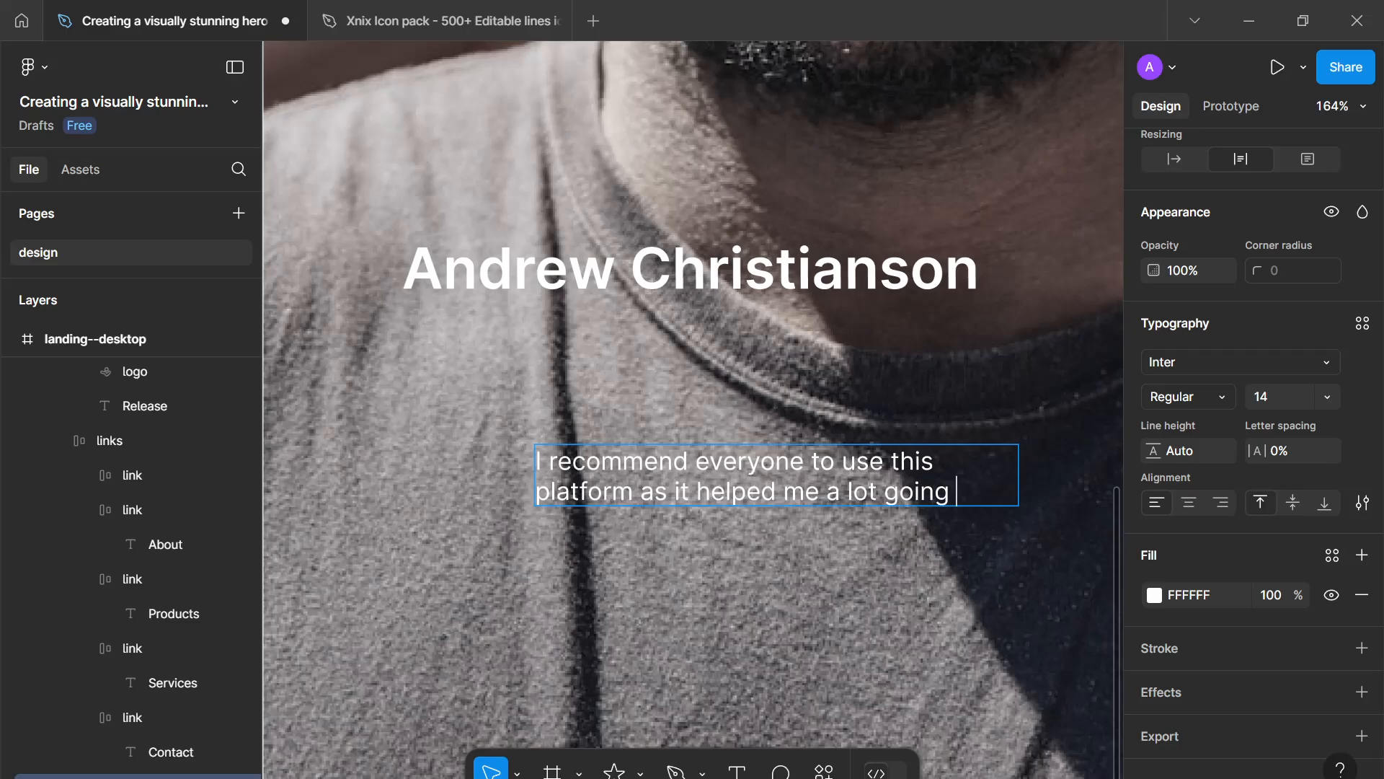
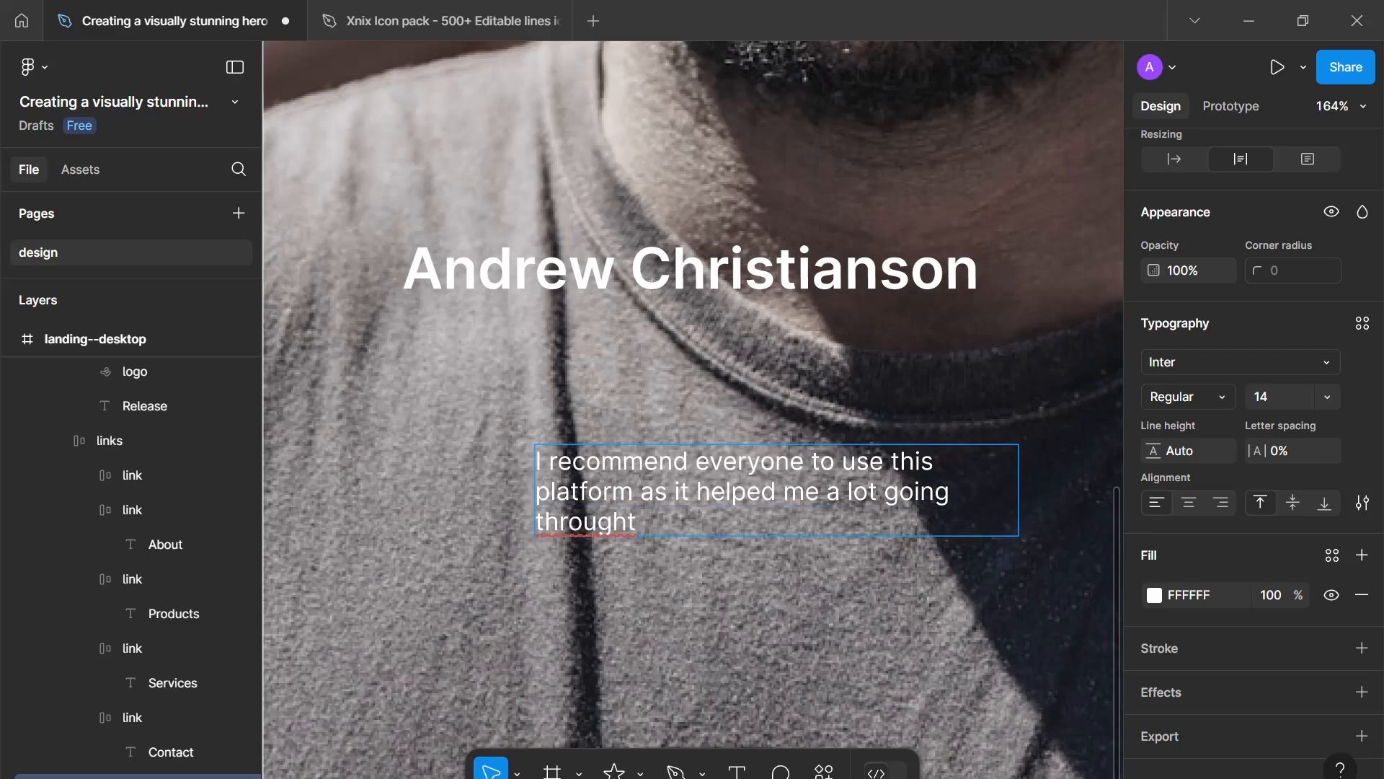
# - Continue the testimonial with "everyone to use this platform as it helped me a lot going"
# - Finish the testimonial with "through mental health issues." and leave the text box
pyautogui.write('mental health issues,')
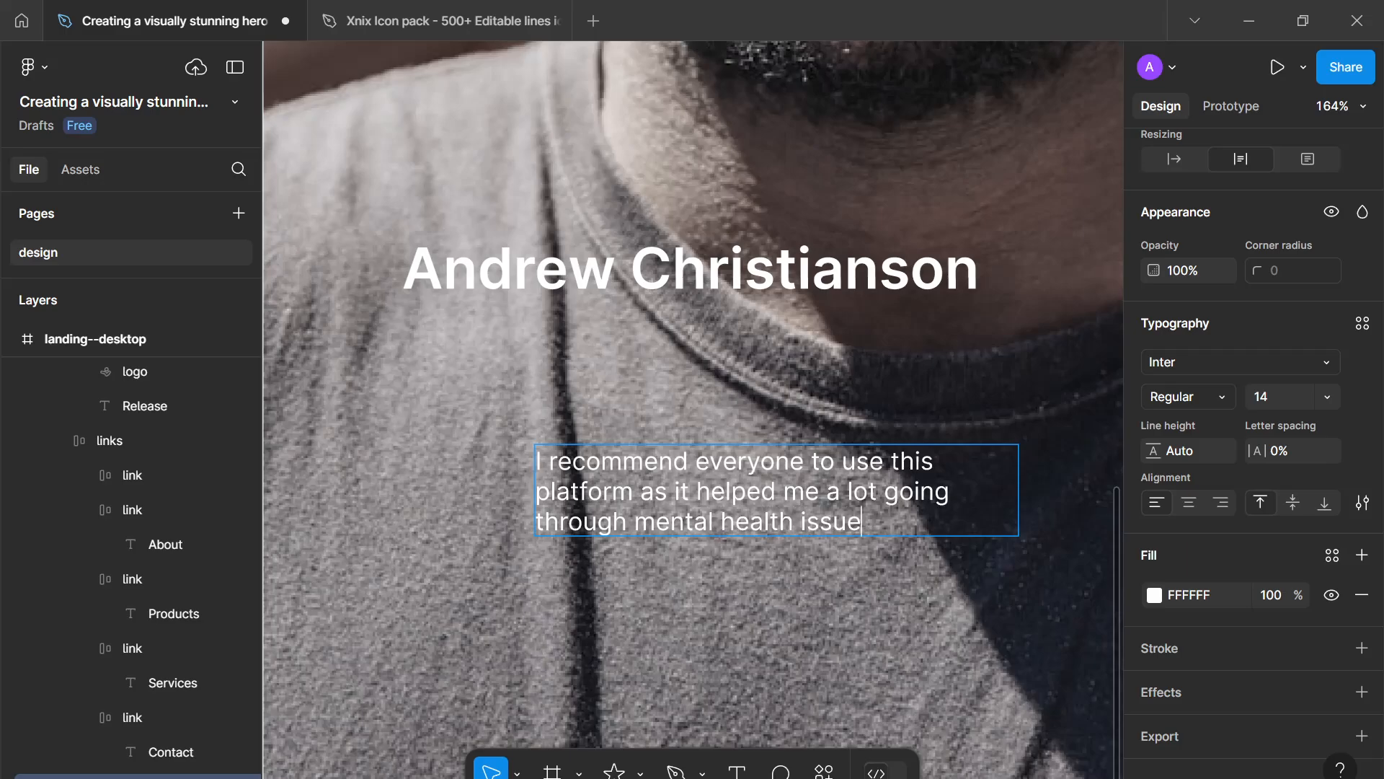
pyautogui.click(742, 569)
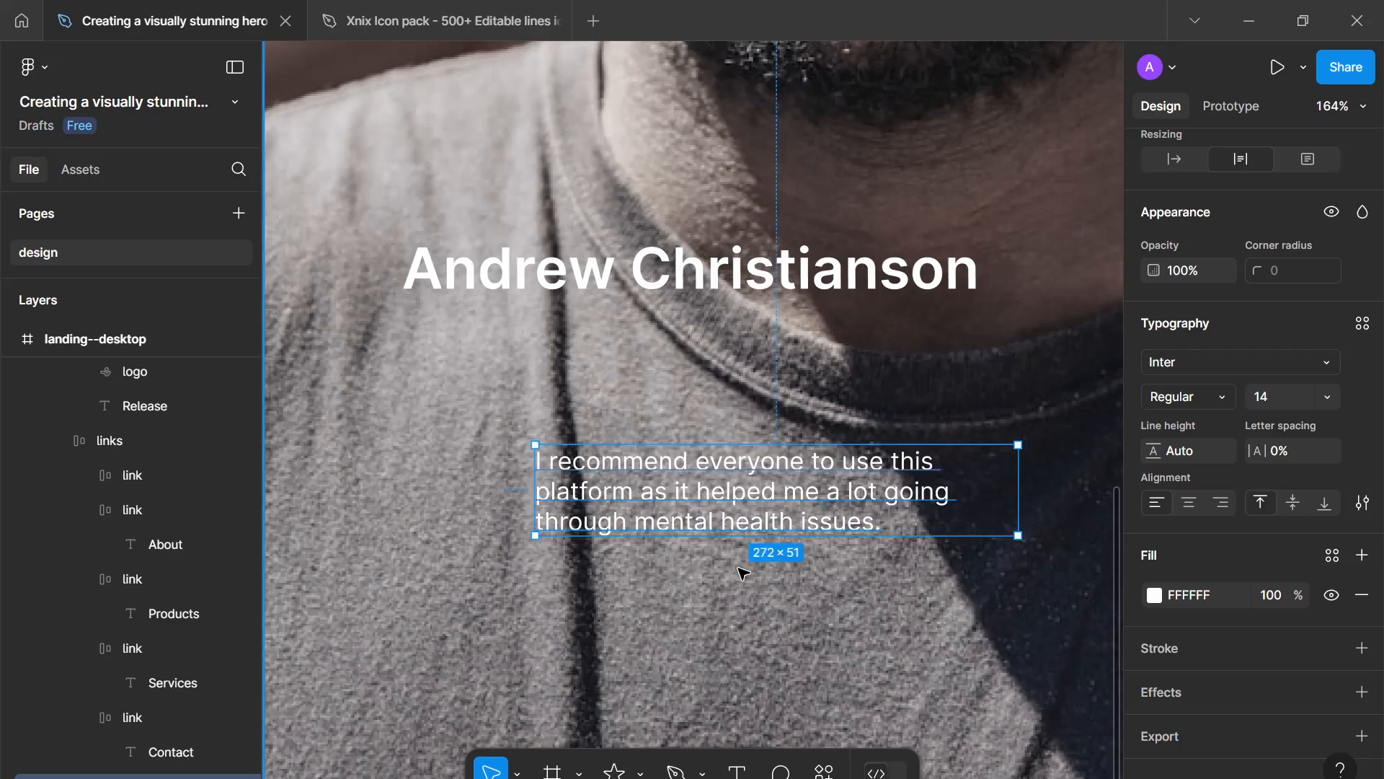
pyautogui.scroll(-5, 742, 568)
pyautogui.scroll(4, 680, 545)
pyautogui.scroll(-3, 640, 532)
pyautogui.moveTo(637, 530); pyautogui.dragTo(537, 446)
pyautogui.scroll(-4, 555, 535)
pyautogui.moveTo(561, 535); pyautogui.dragTo(589, 545)
pyautogui.scroll(3, 589, 545)
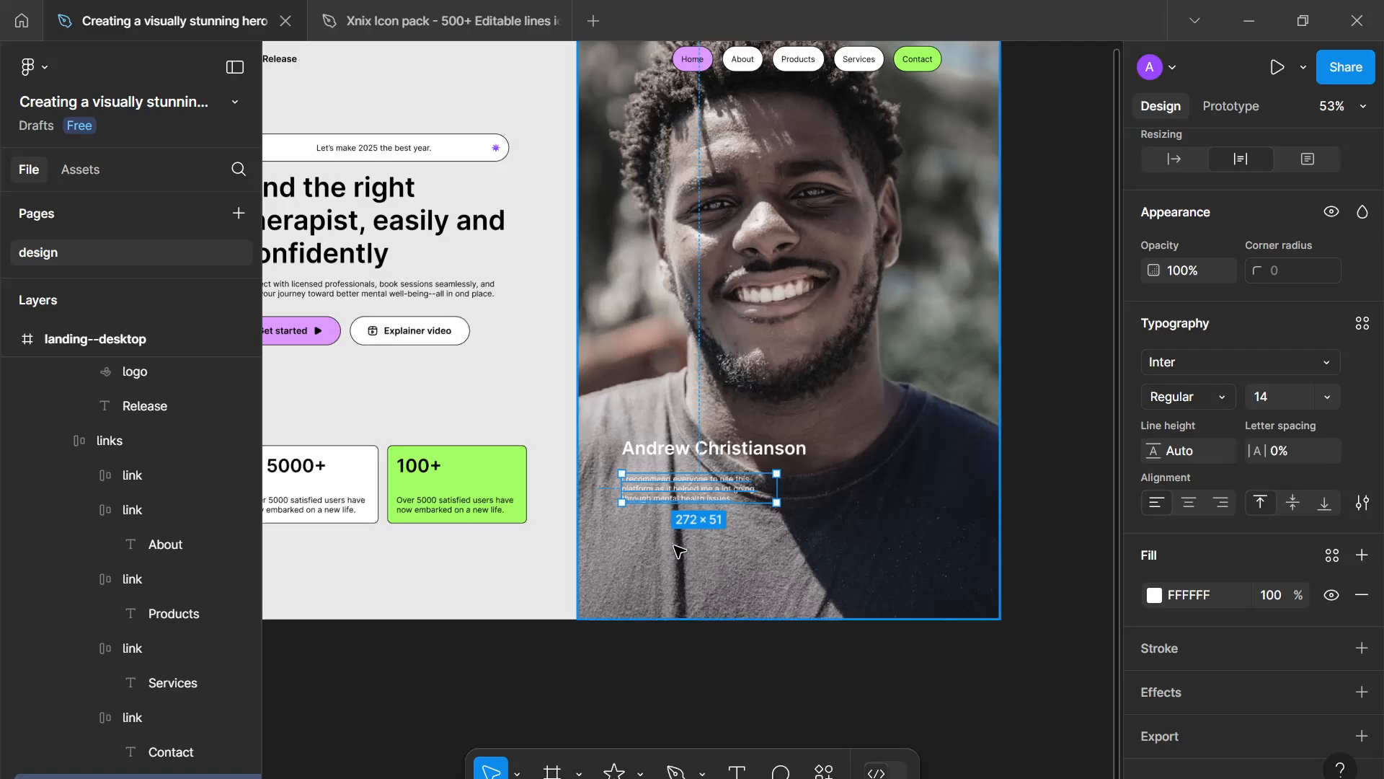
pyautogui.press('Return')
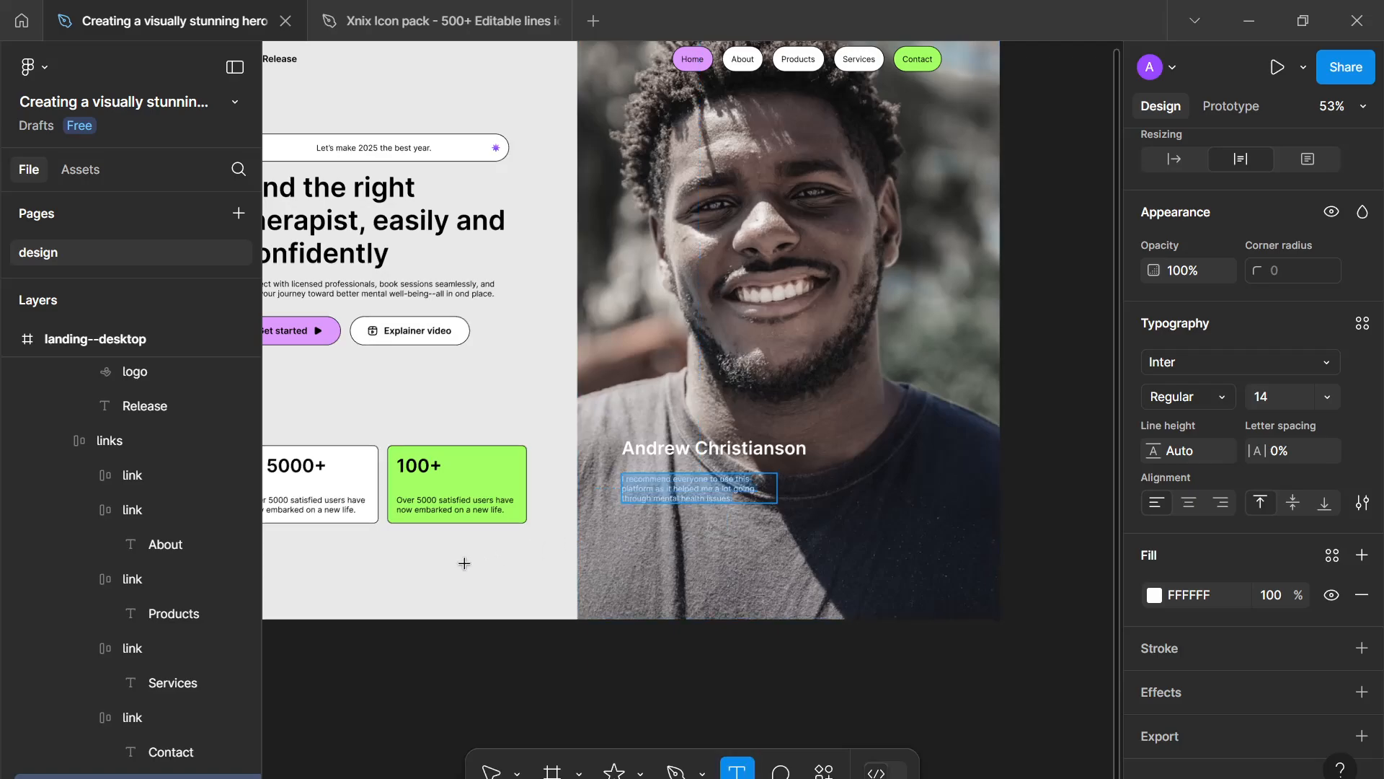
pyautogui.press('Escape')
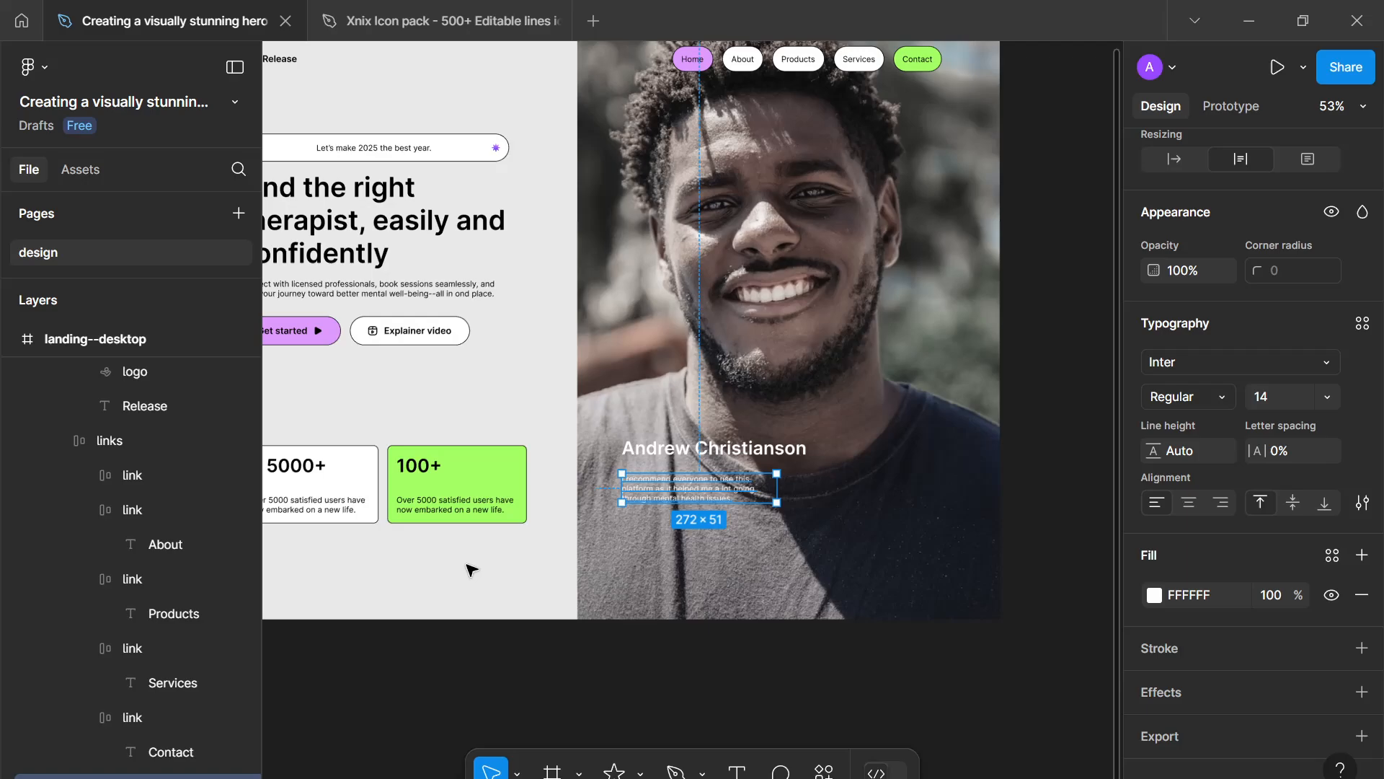
# - Draw a star about 30 × 30 px below the statistic cards with the Star tool
pyautogui.click(614, 771)
pyautogui.scroll(2, 485, 535)
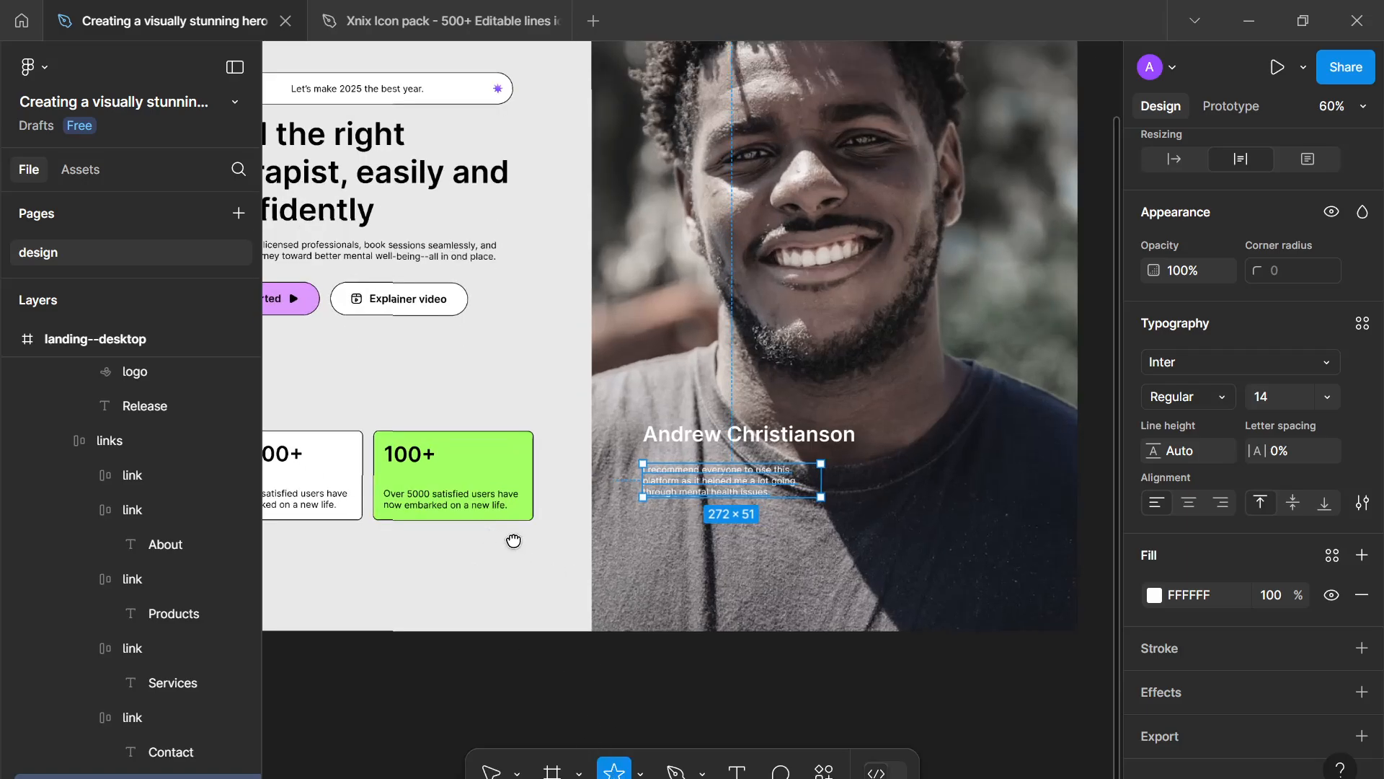
pyautogui.moveTo(513, 540); pyautogui.dragTo(815, 483)
pyautogui.moveTo(613, 487); pyautogui.dragTo(638, 510)
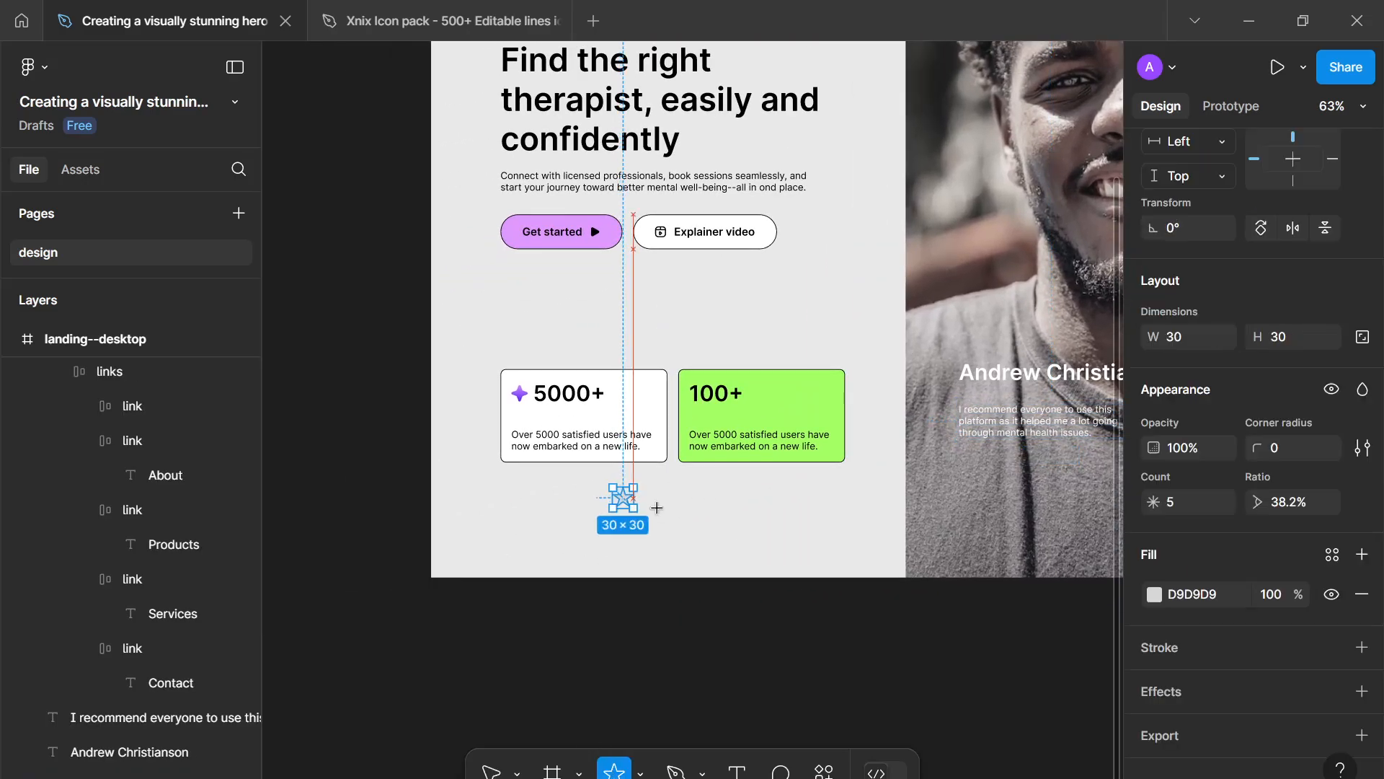
# - Lock the star's aspect ratio and flatten it into a vector path
pyautogui.click(1287, 337)
pyautogui.click(1362, 338)
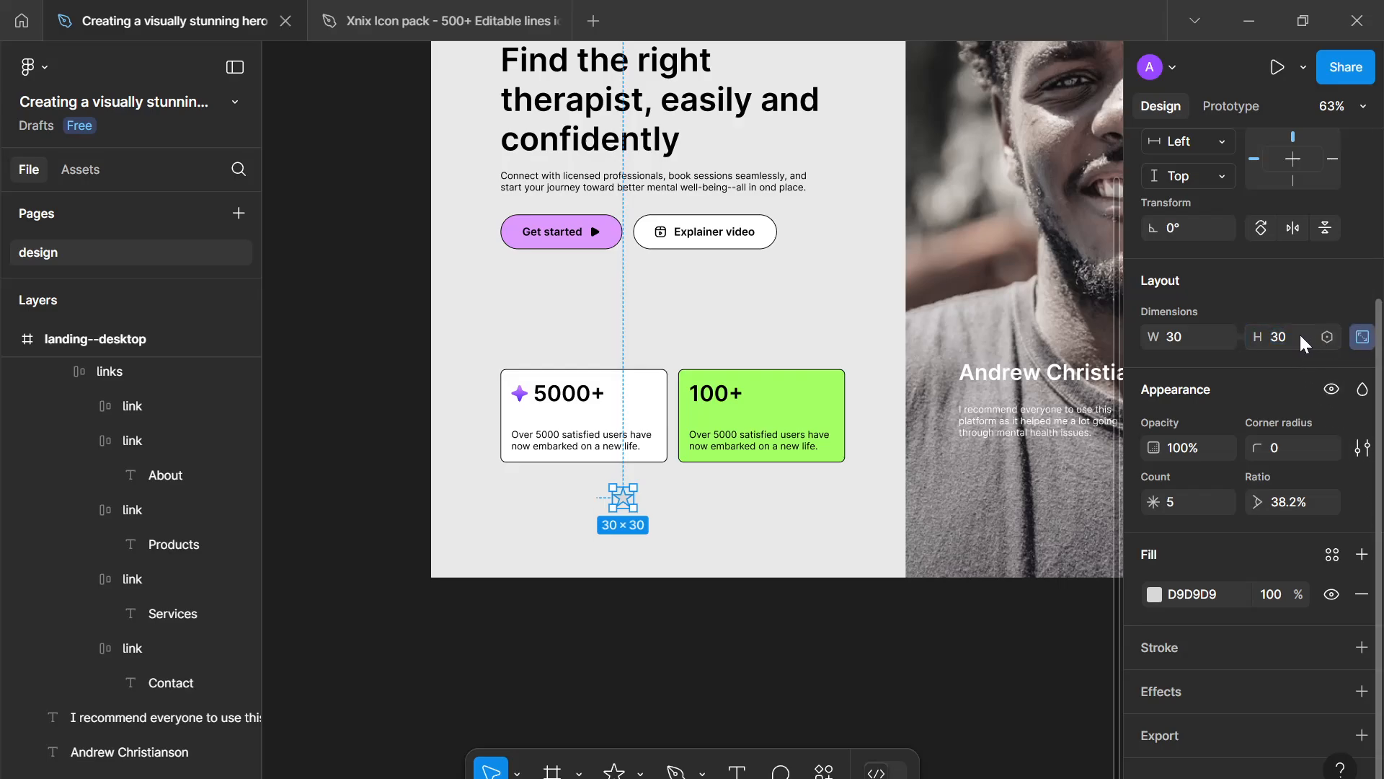
pyautogui.hotkey('ctrl', 'e')
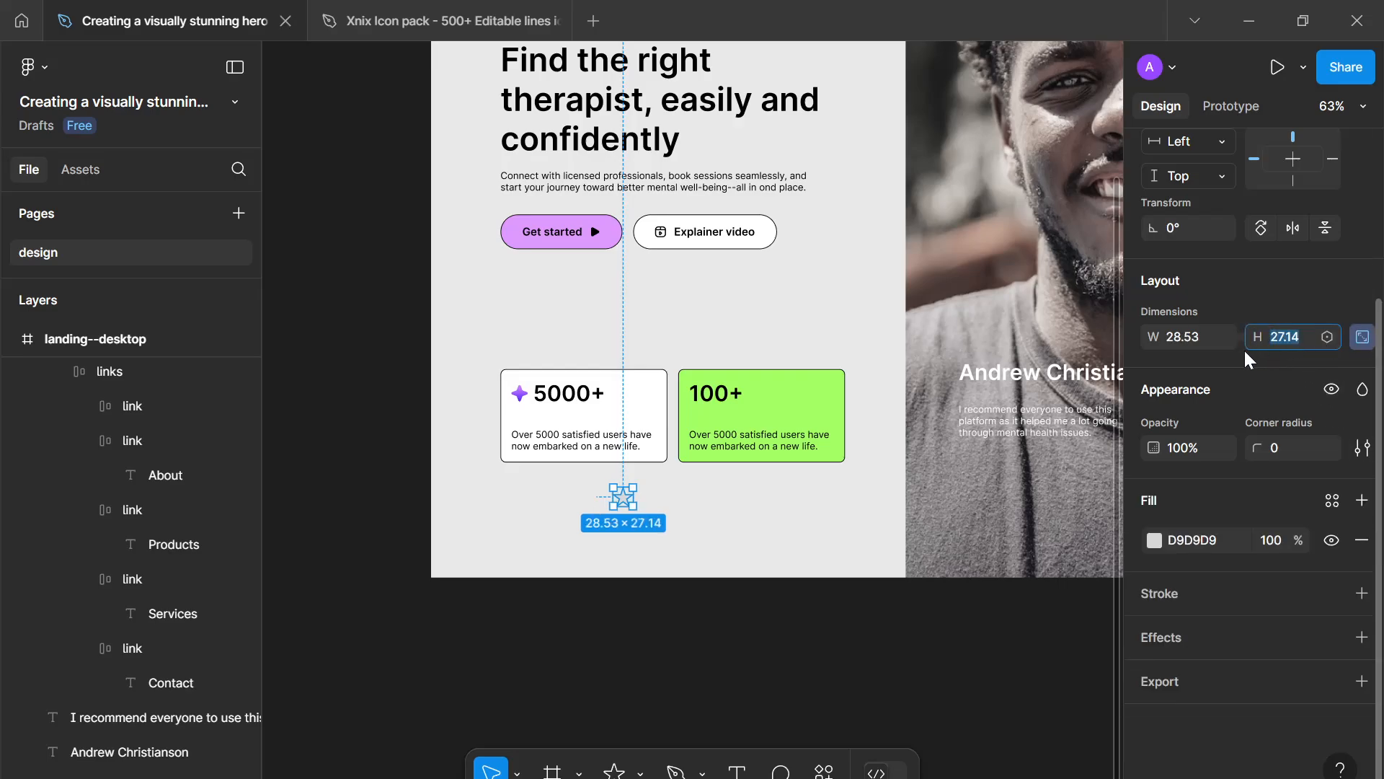
pyautogui.rightClick(623, 506)
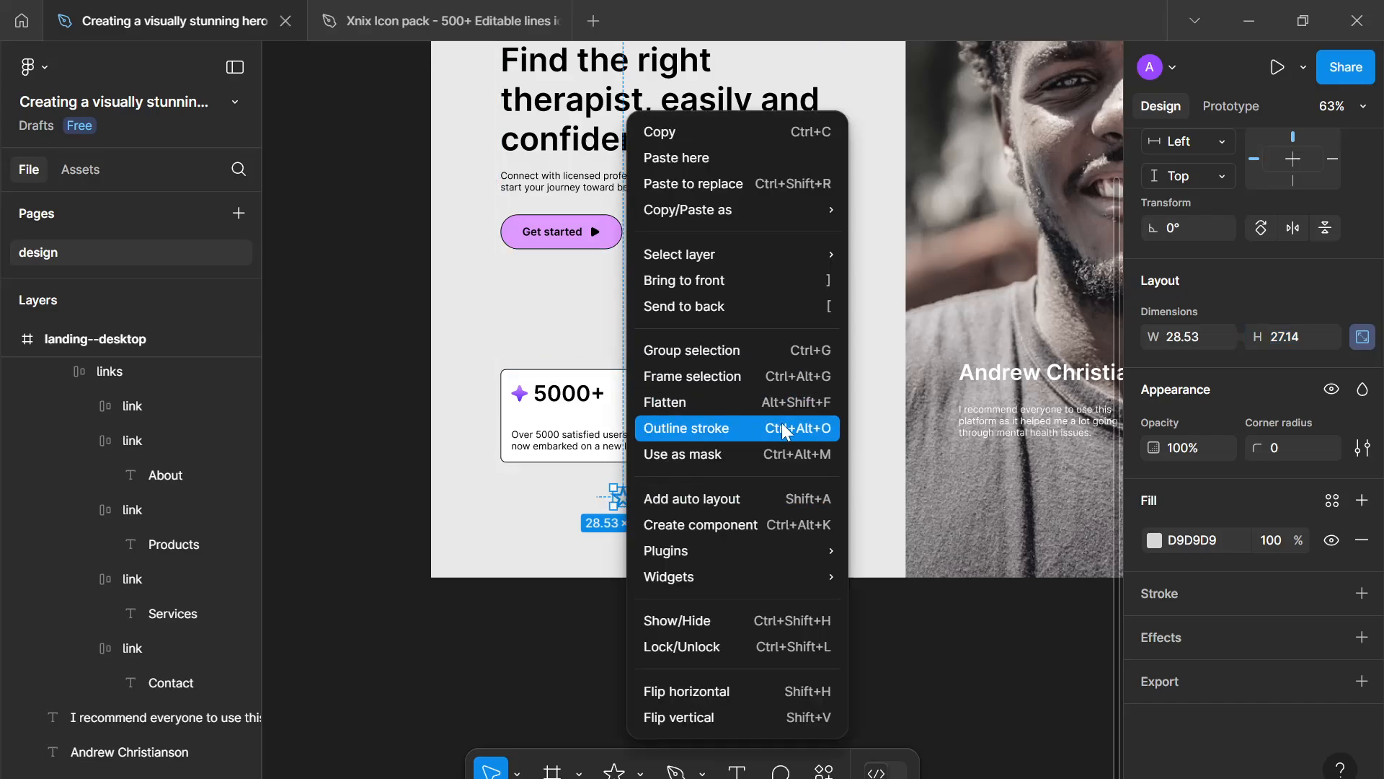
pyautogui.click(759, 402)
# - Rename the star layer to star
pyautogui.scroll(2, 677, 486)
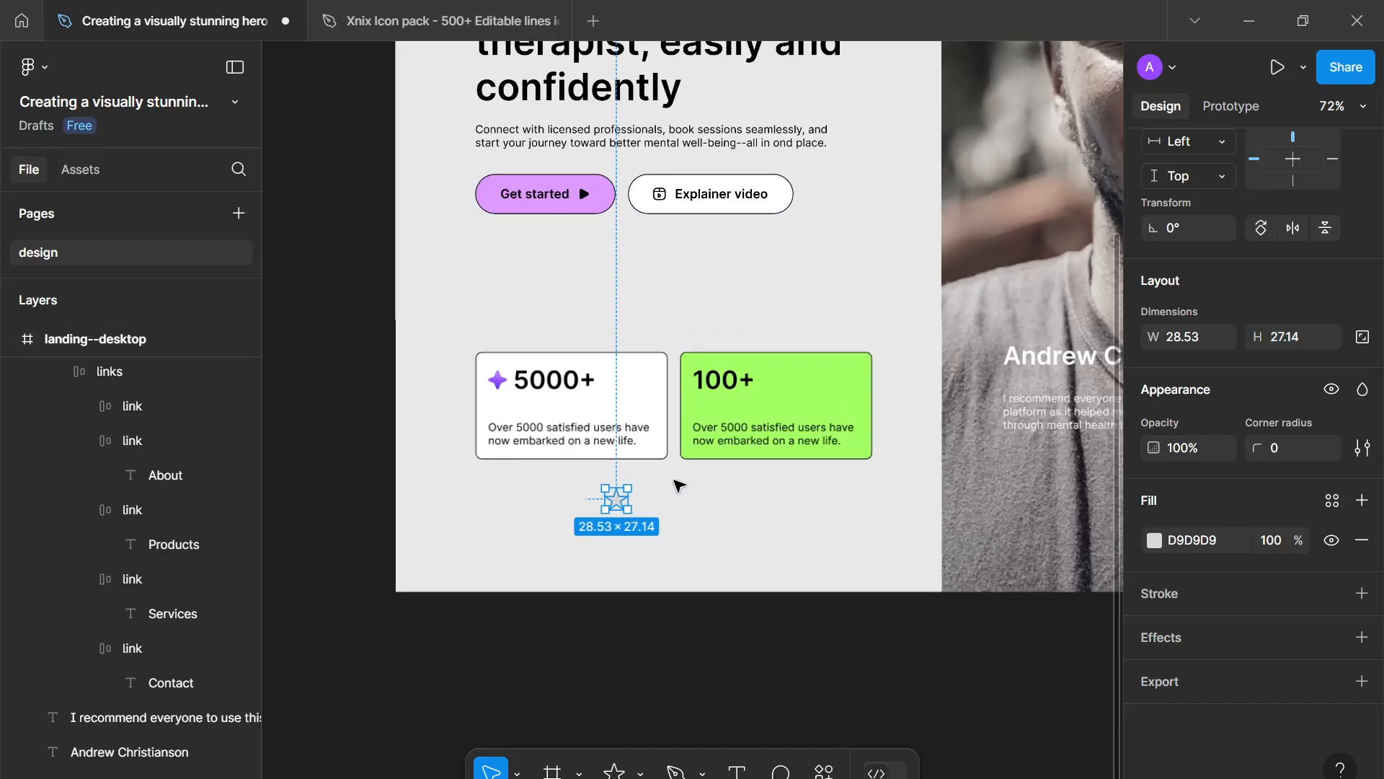
pyautogui.scroll(1, 140, 507)
pyautogui.scroll(5, 140, 508)
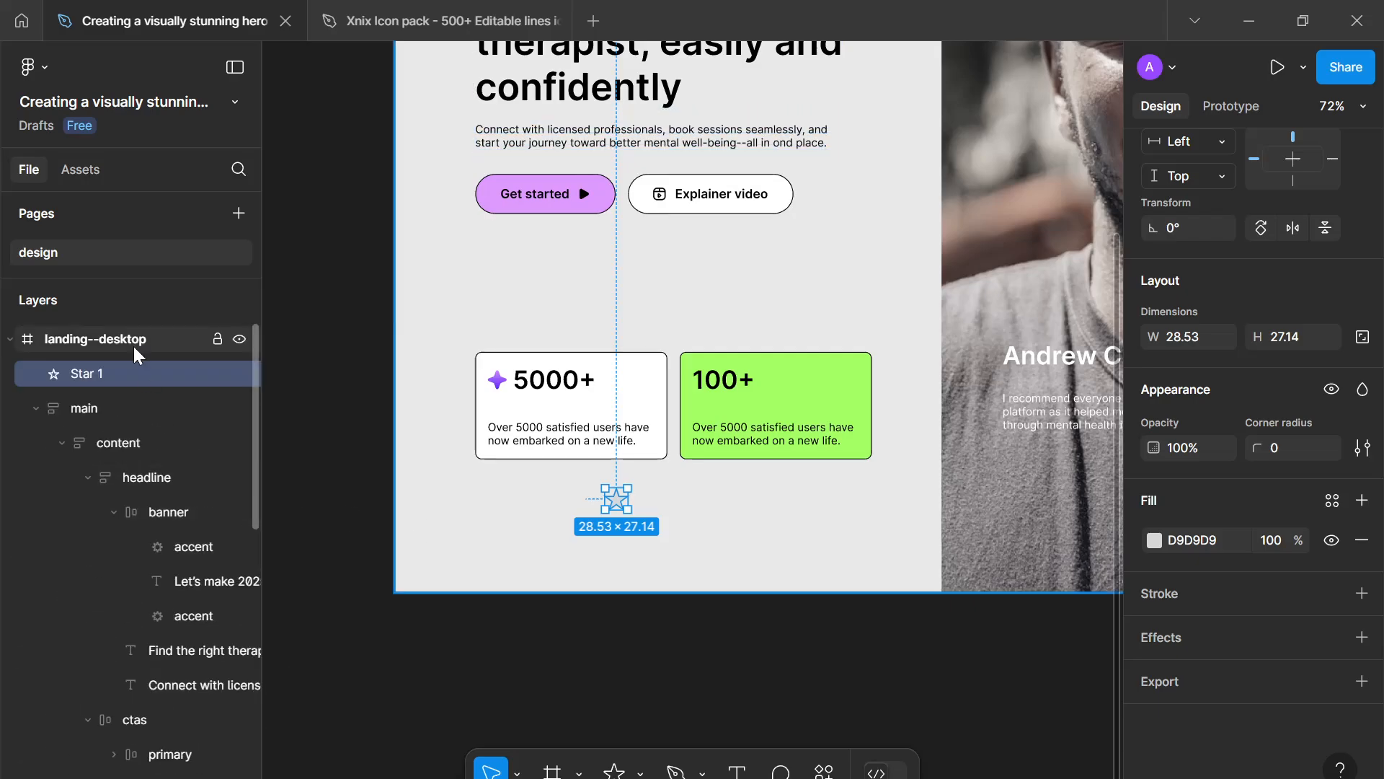
pyautogui.doubleClick(87, 373)
pyautogui.write('star')
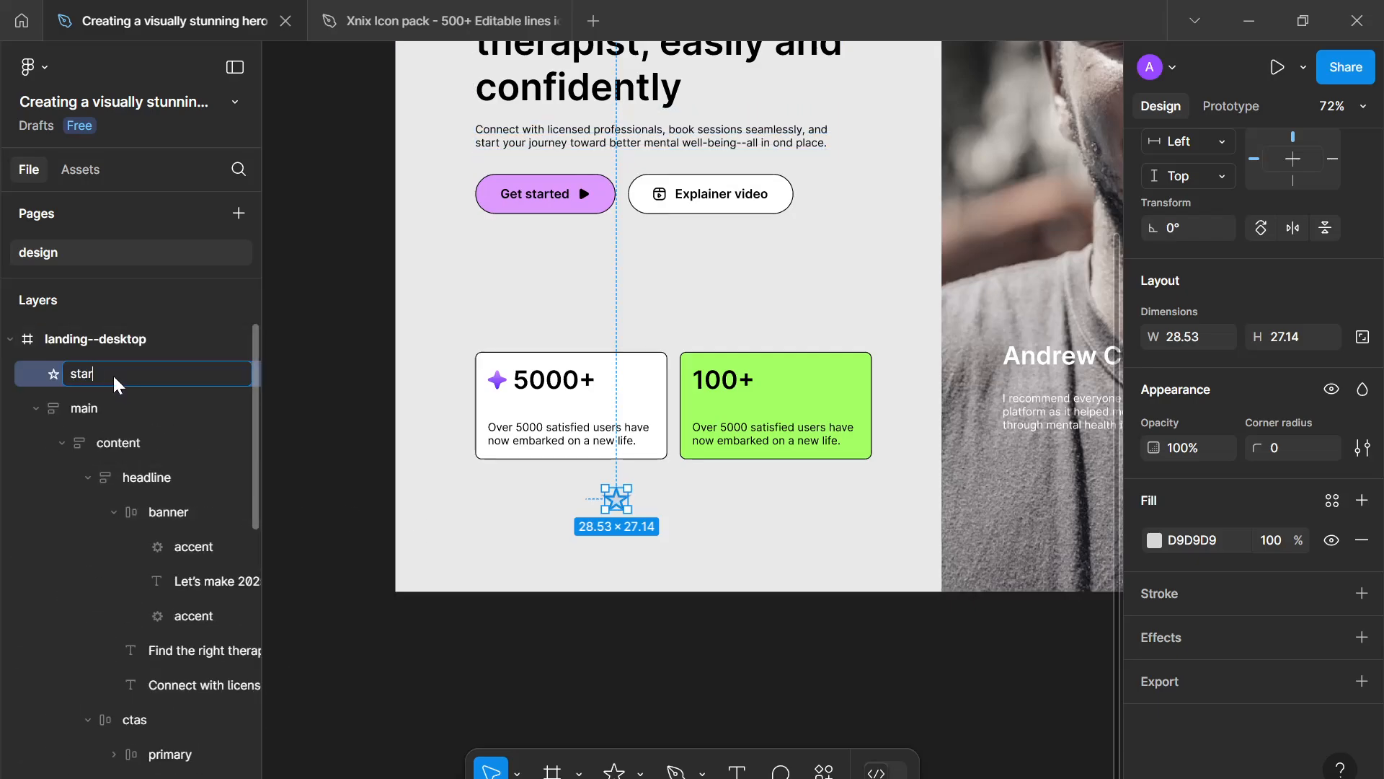
pyautogui.press('Return')
# - Set the star's width to 24 px with its aspect ratio locked
pyautogui.click(1359, 338)
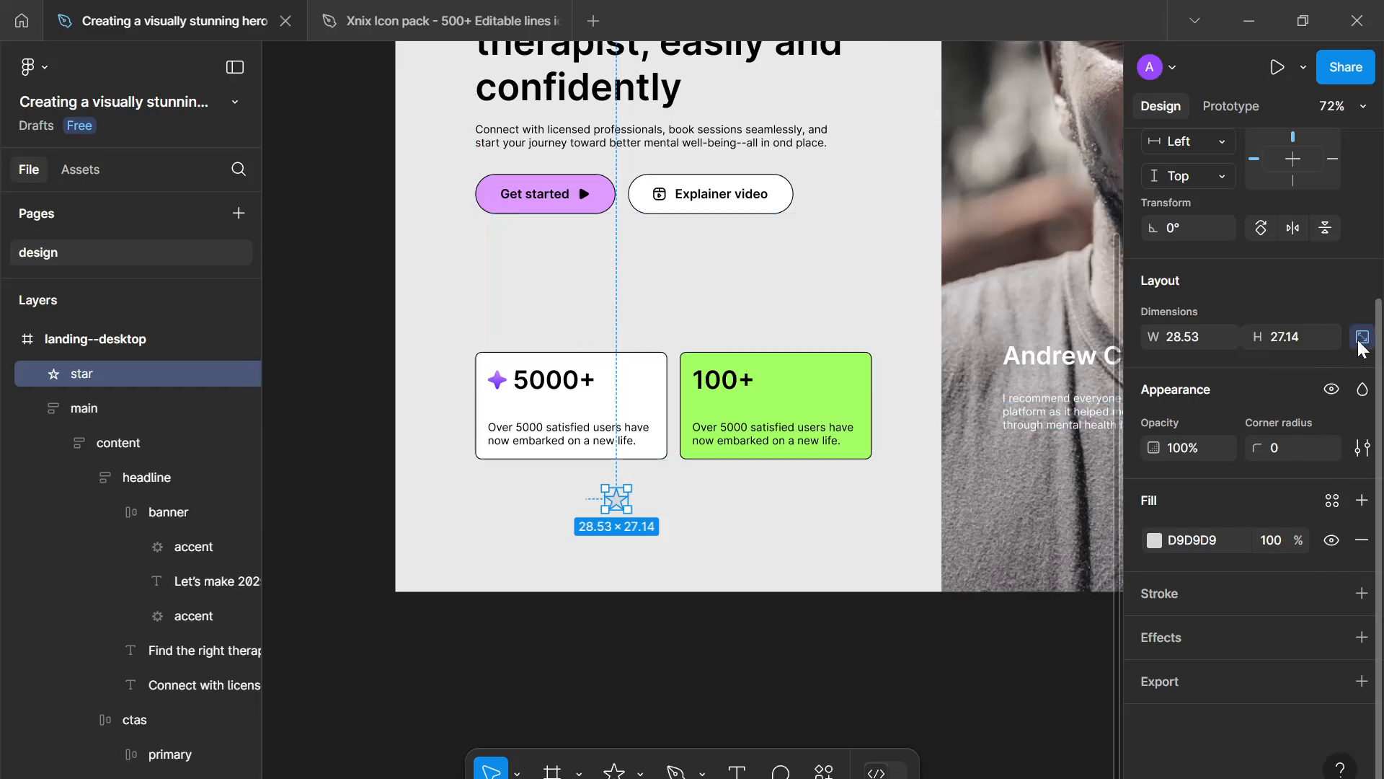
pyautogui.click(1183, 335)
pyautogui.write('14')
pyautogui.press('Return')
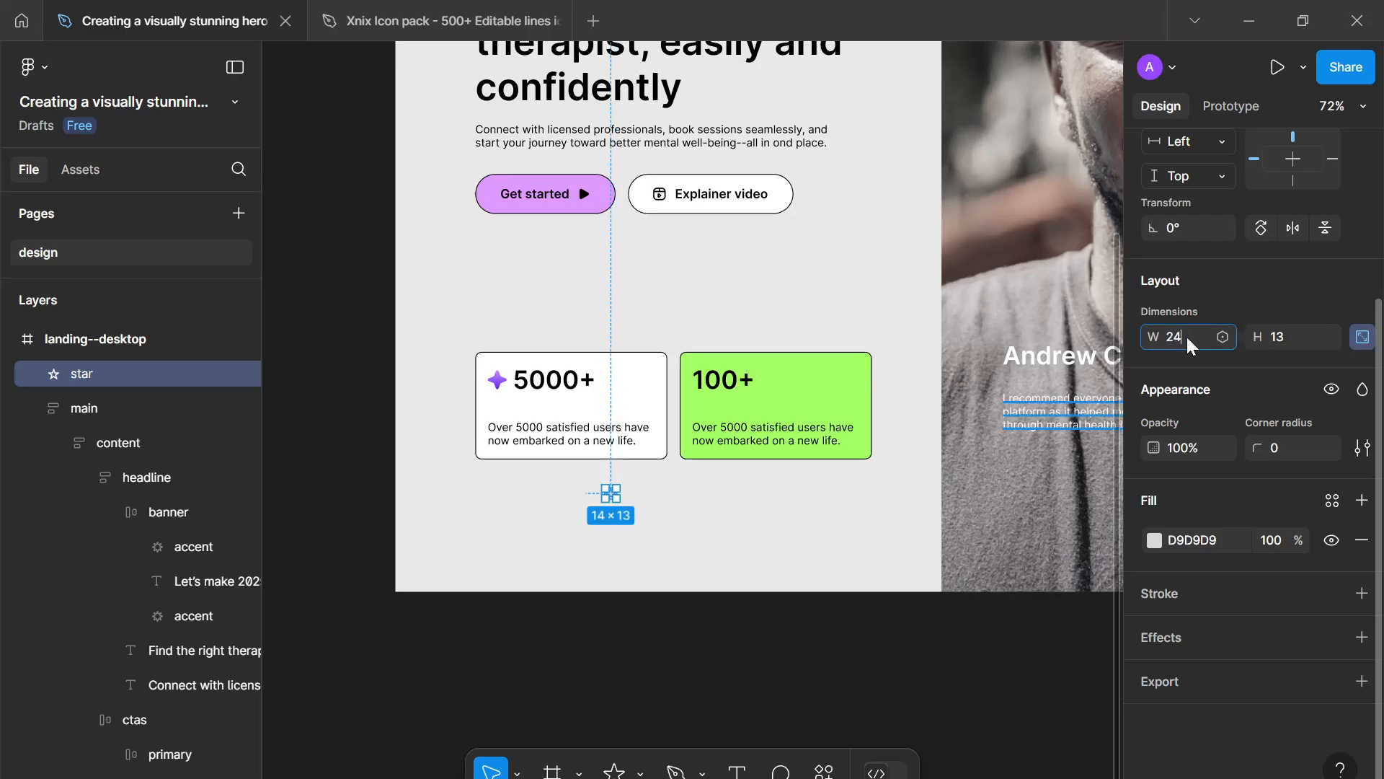
pyautogui.write('24')
pyautogui.press('Return')
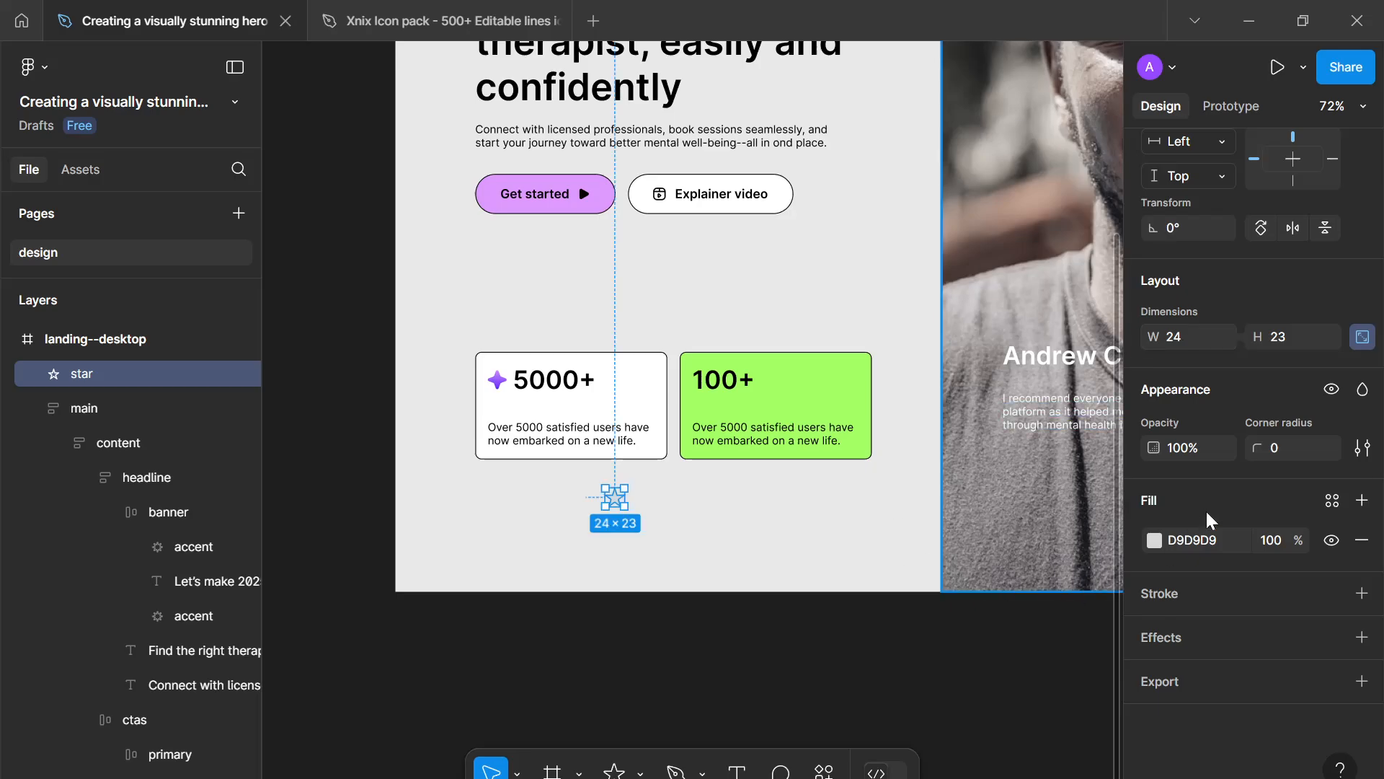
# - Round the star's corners to 1.5 and apply the lime--500 colour style as its fill
pyautogui.click(1331, 500)
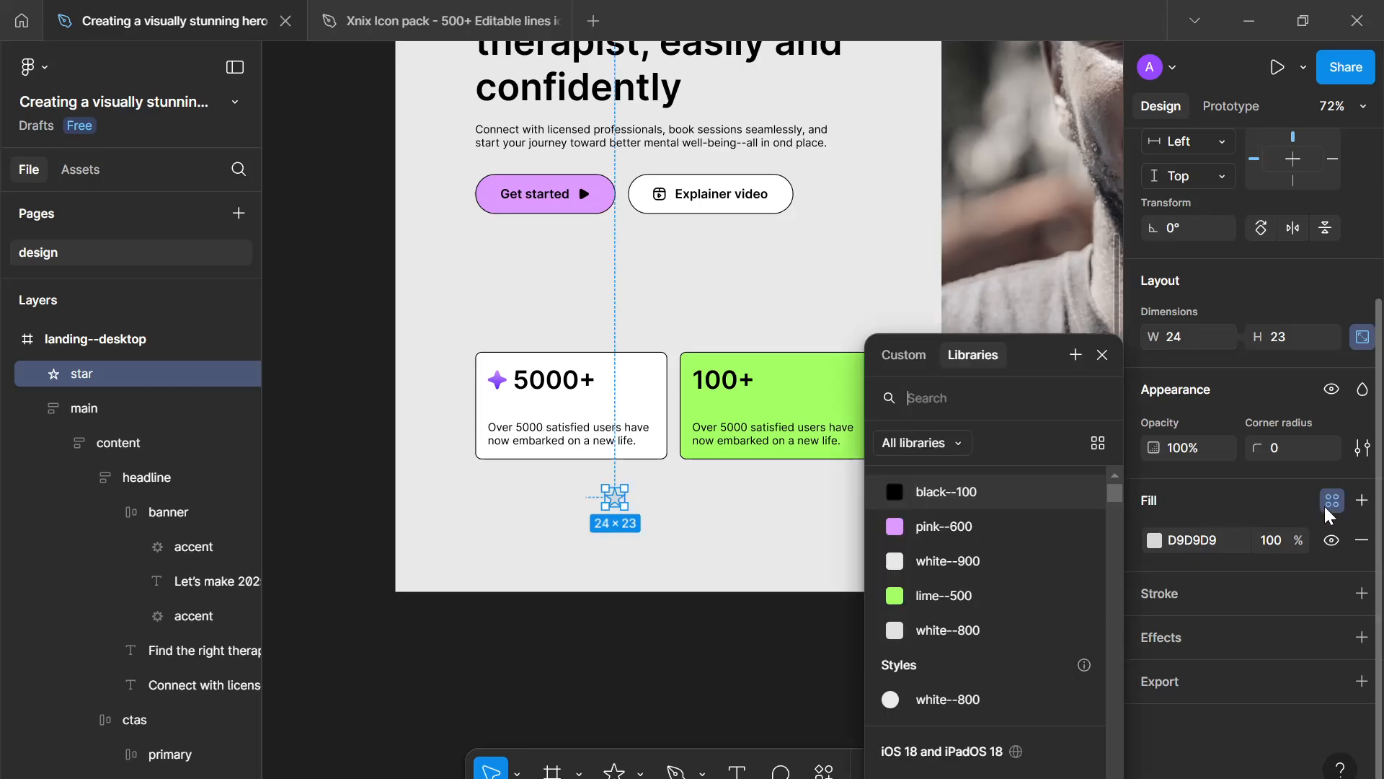
pyautogui.click(1277, 446)
pyautogui.write('1.5')
pyautogui.press('Return')
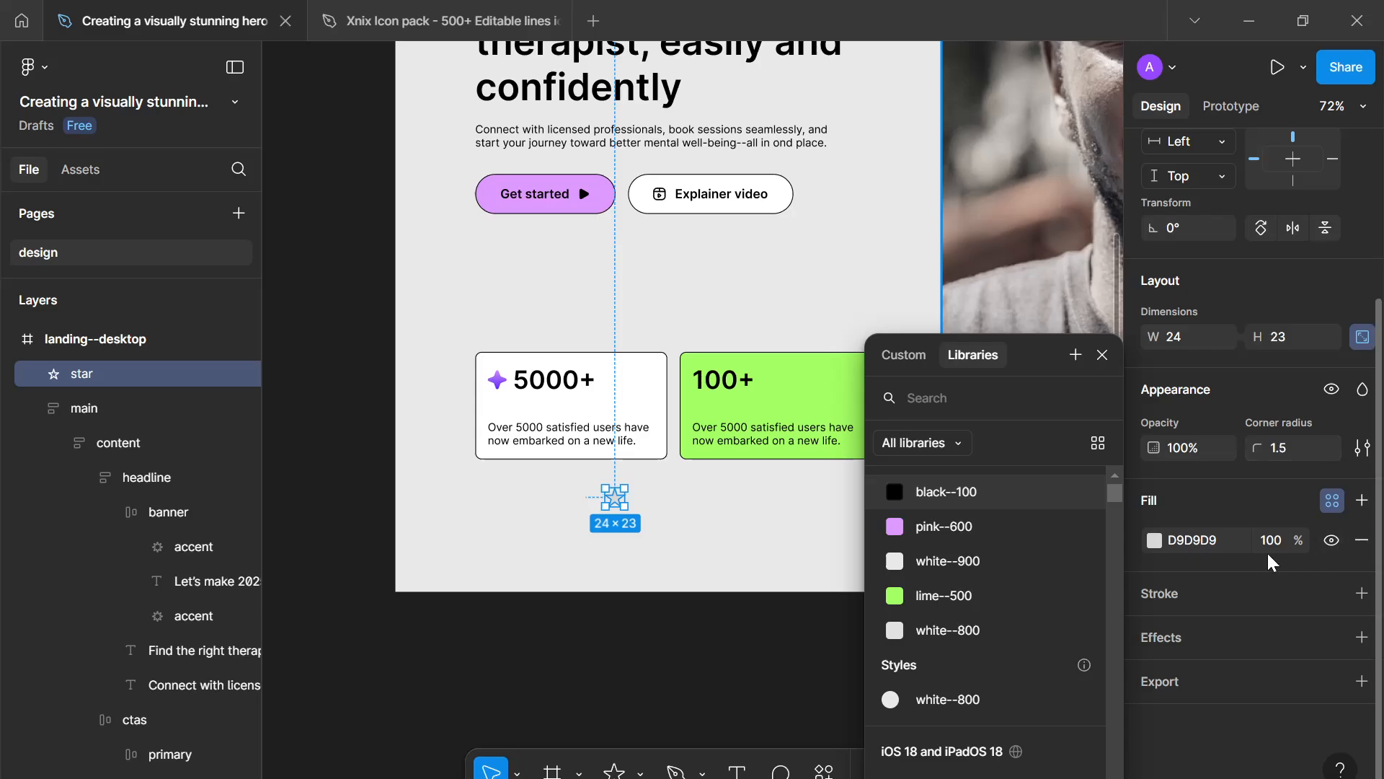
pyautogui.click(1007, 595)
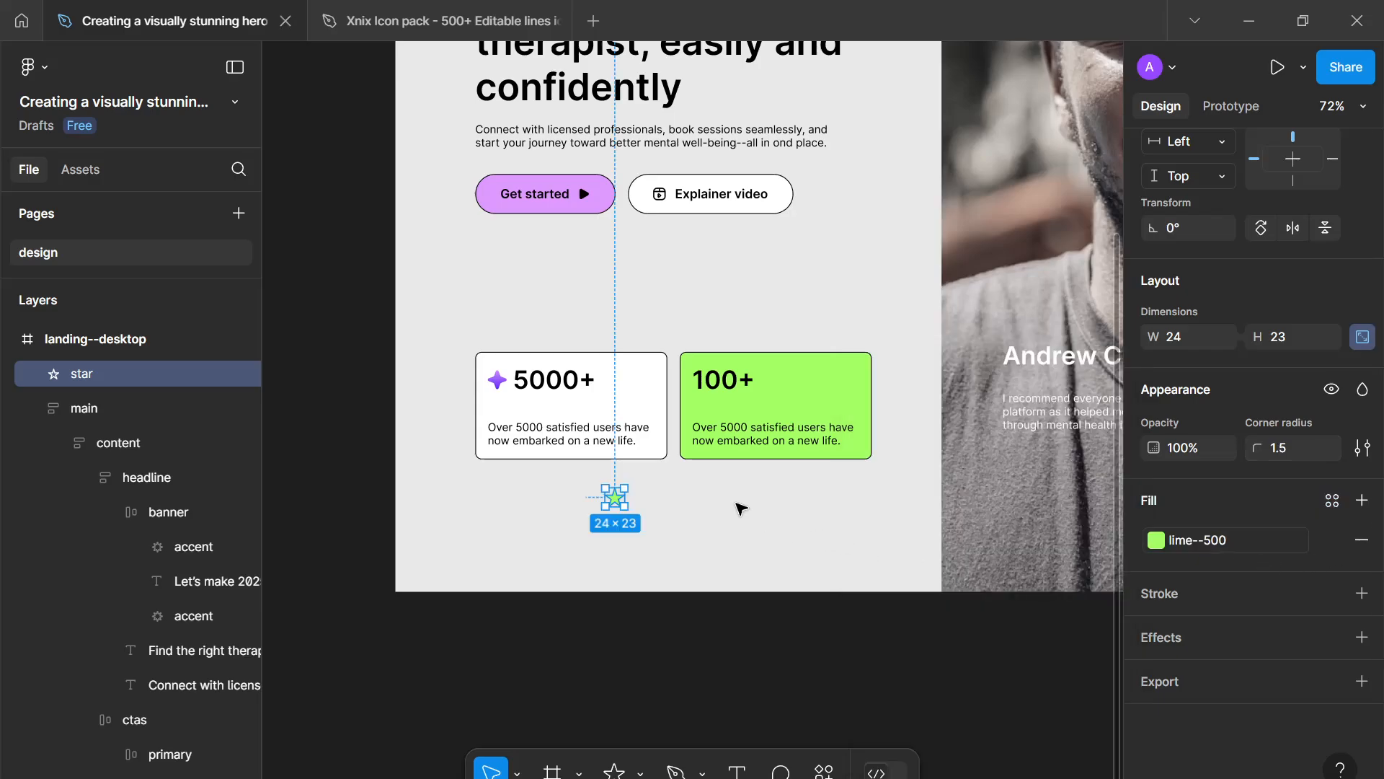
# - Duplicate the star and place the copy just to its right
pyautogui.click(685, 498)
pyautogui.click(615, 496)
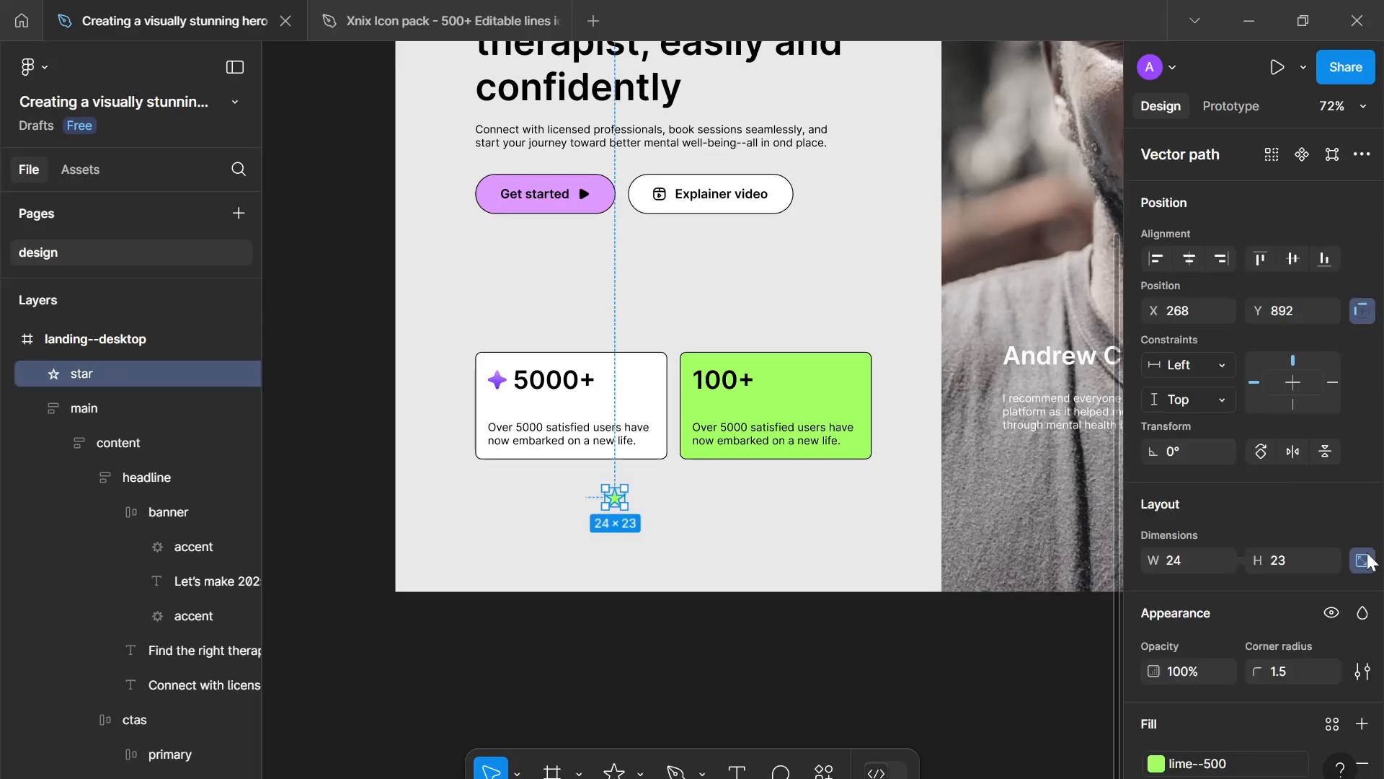
pyautogui.scroll(-3, 1289, 624)
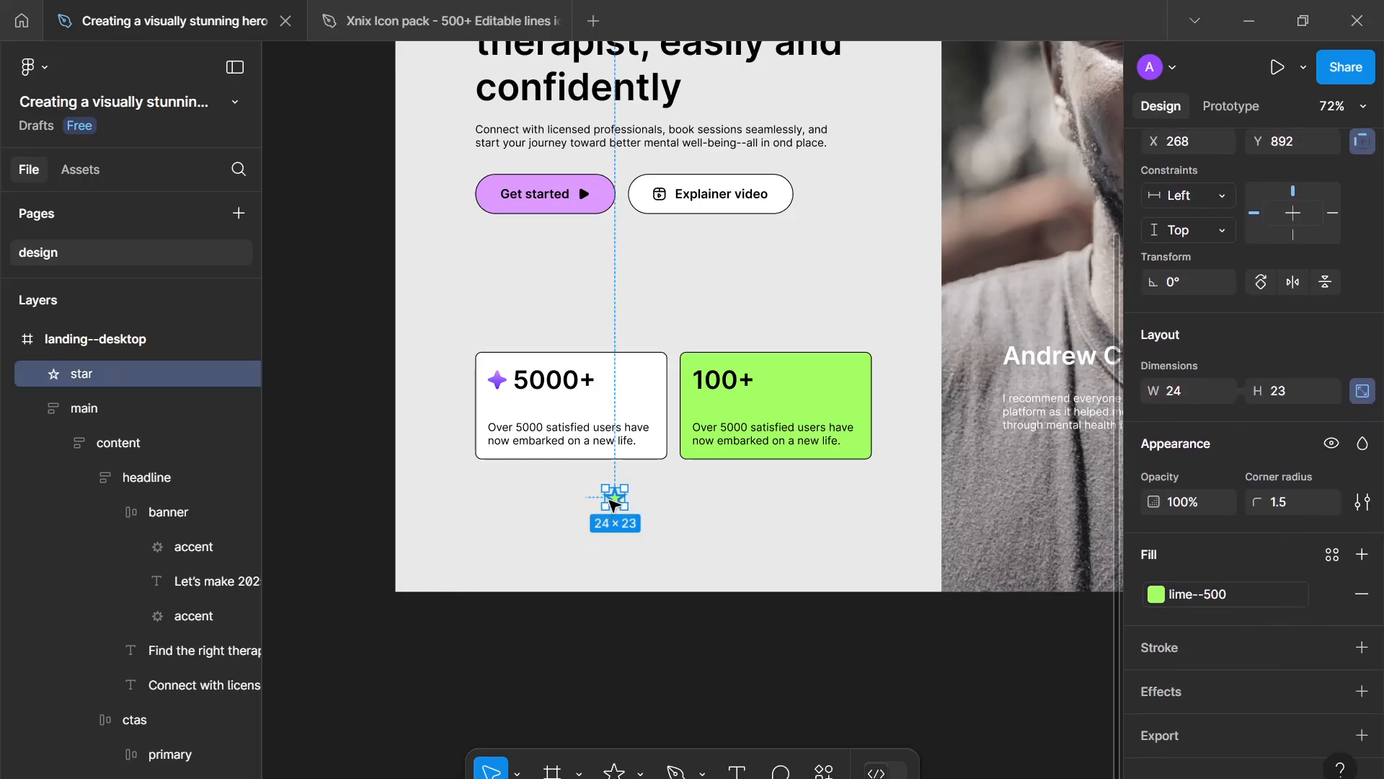
pyautogui.moveTo(612, 502); pyautogui.dragTo(652, 489)
pyautogui.scroll(2, 658, 513)
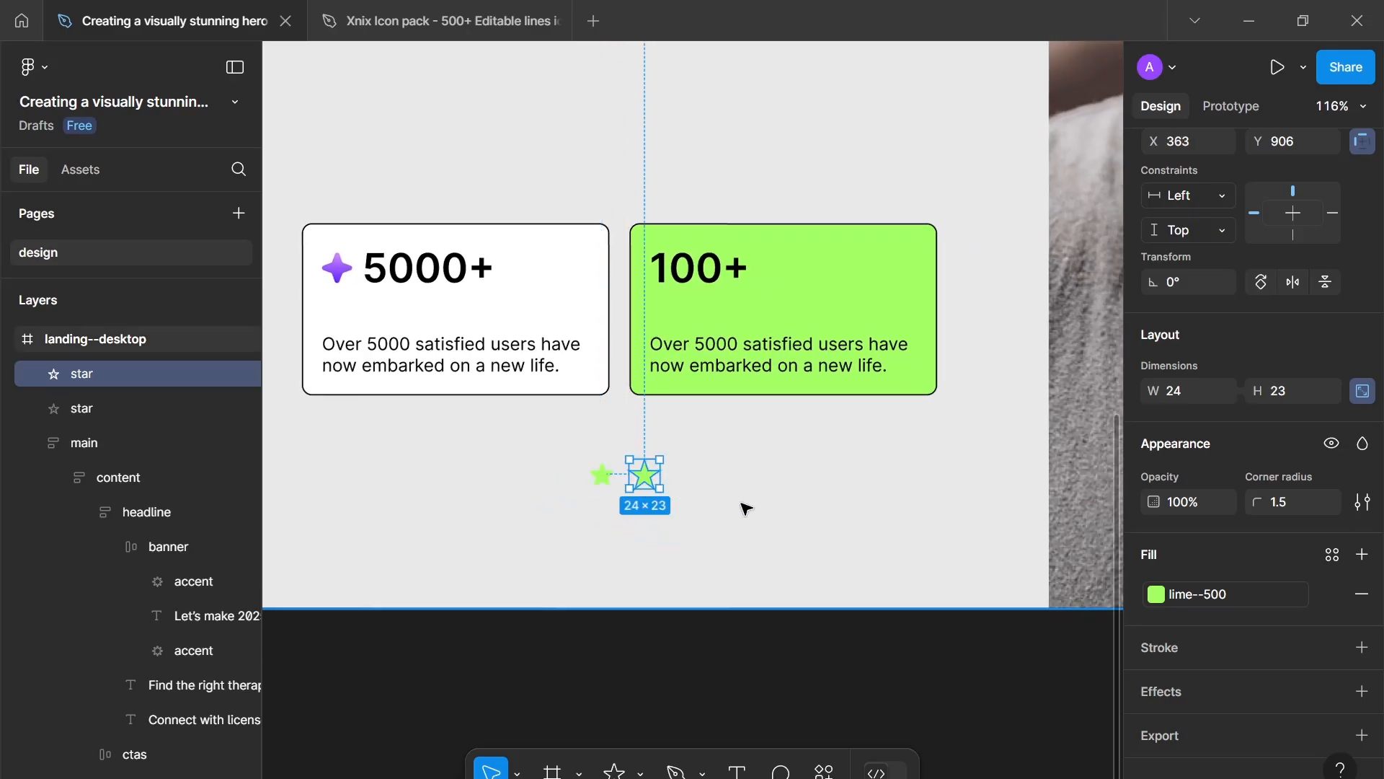
# - Set the corner radius of both stars to 1
pyautogui.click(1284, 503)
pyautogui.write('1')
pyautogui.click(862, 521)
pyautogui.click(602, 474)
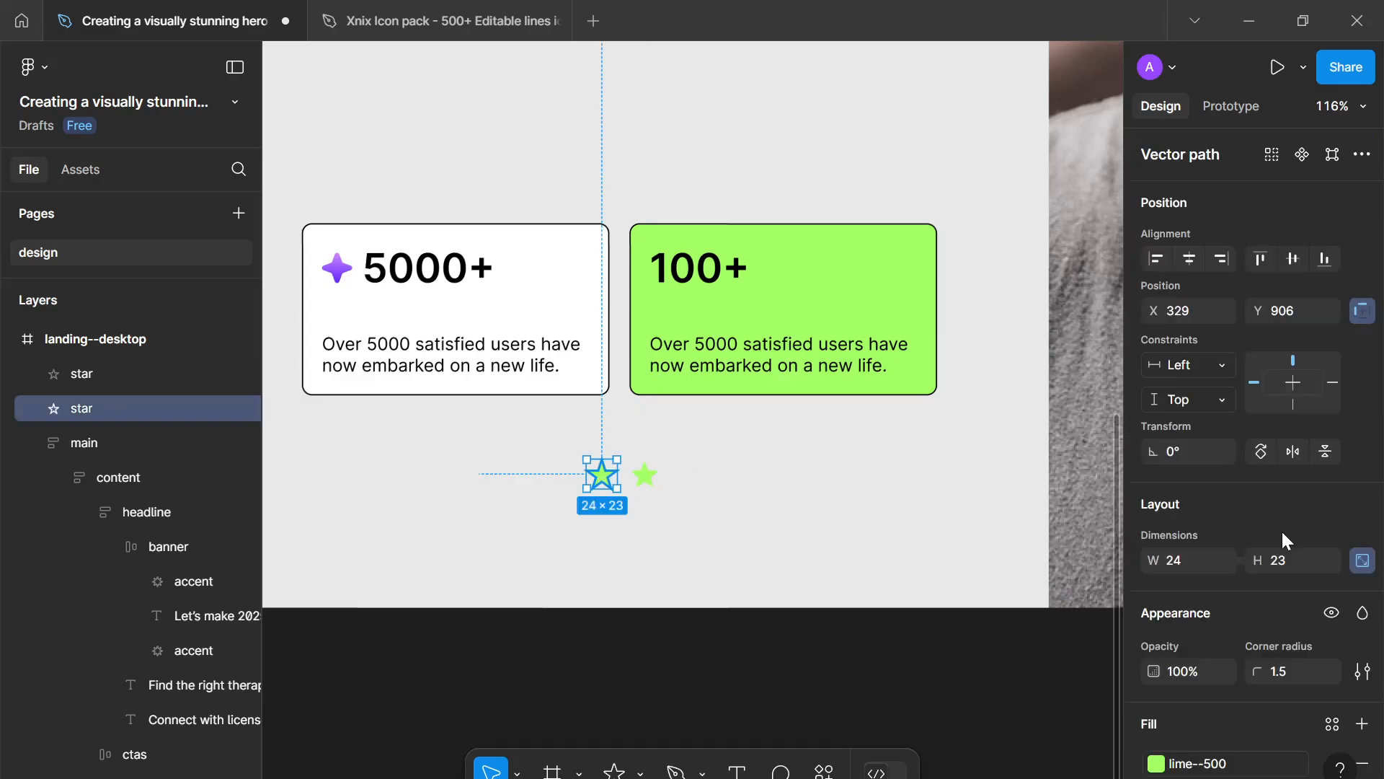
pyautogui.click(1295, 662)
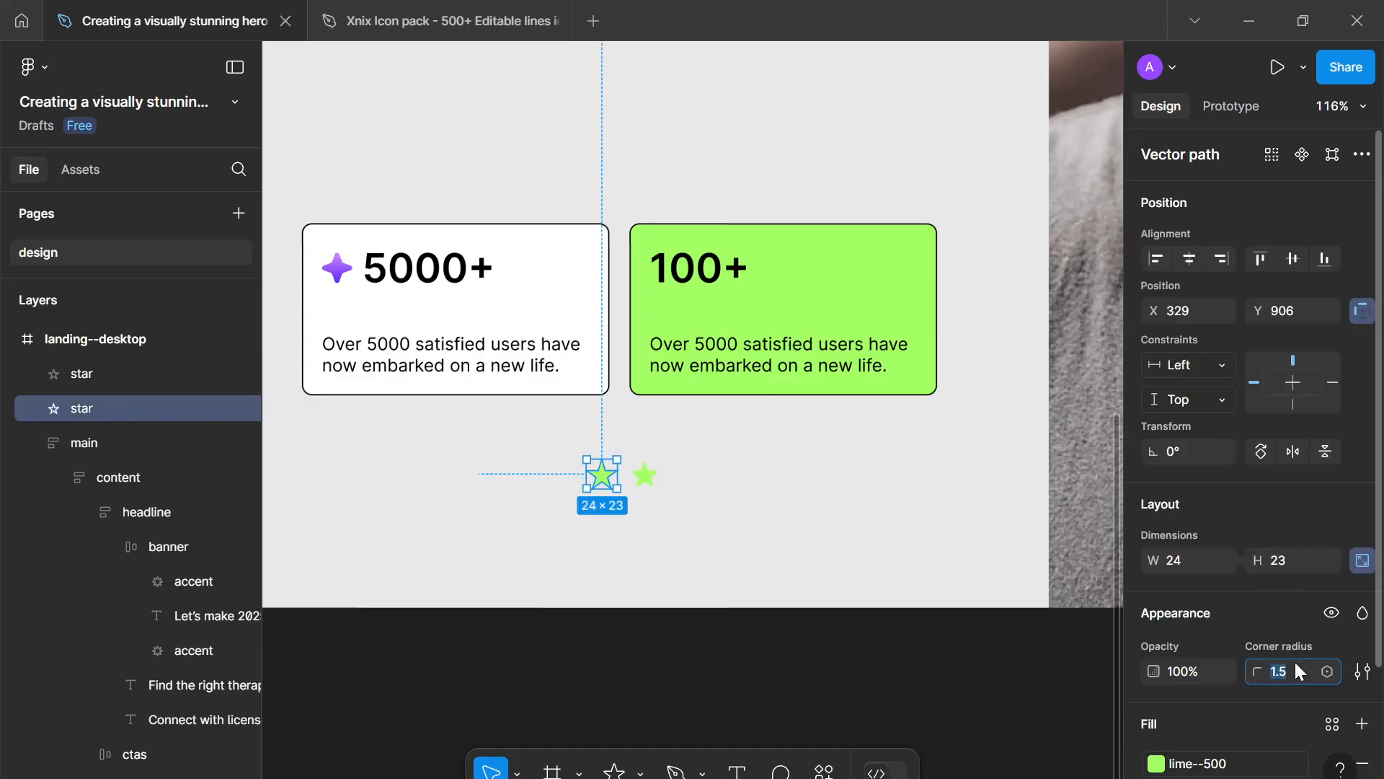
pyautogui.click(742, 534)
# - Duplicate the star repeatedly to build an evenly spaced row of five stars
pyautogui.moveTo(645, 474); pyautogui.dragTo(681, 488)
pyautogui.hotkey('ctrl', 'd')
pyautogui.hotkey('ctrl', 'd')
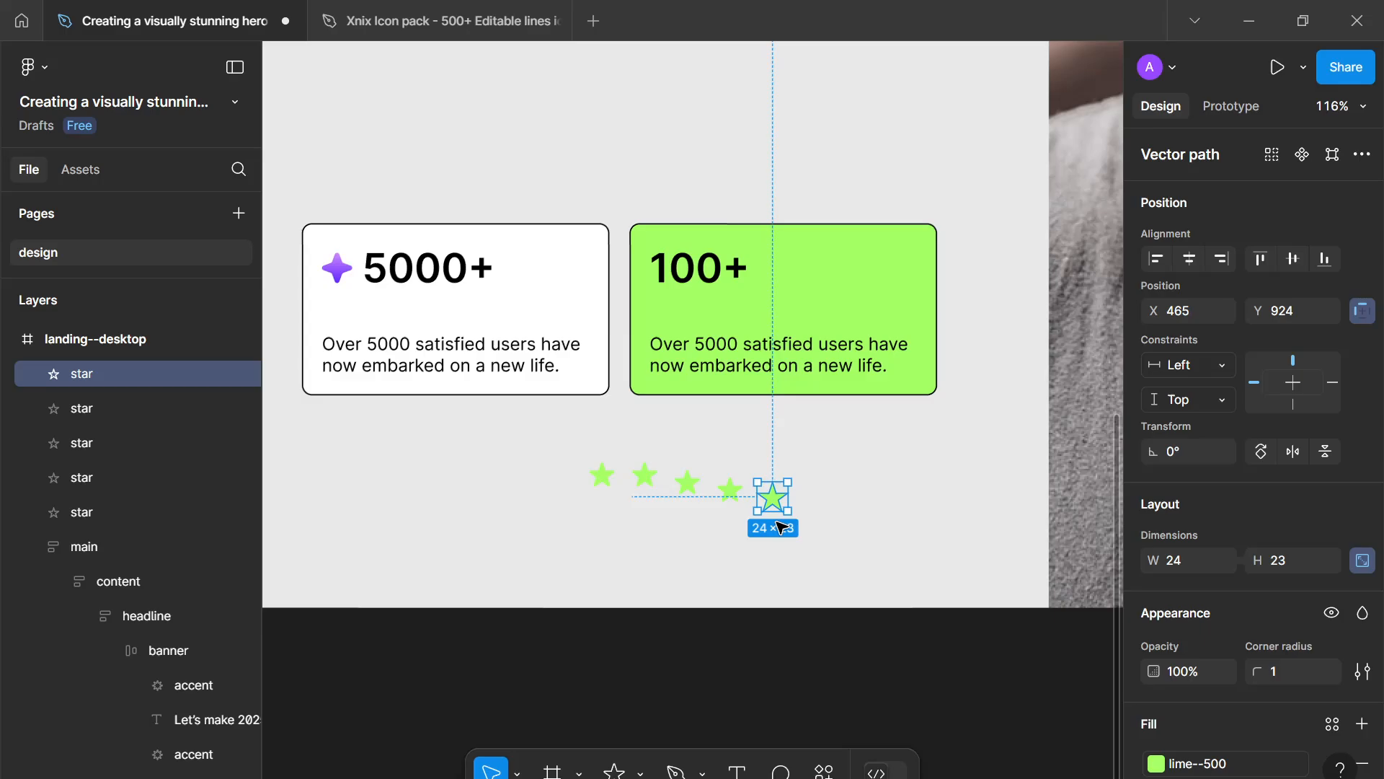
# - Wrap the five stars in an auto layout frame and rename it rating
pyautogui.moveTo(849, 527); pyautogui.dragTo(513, 469)
pyautogui.hotkey('shift', 'a')
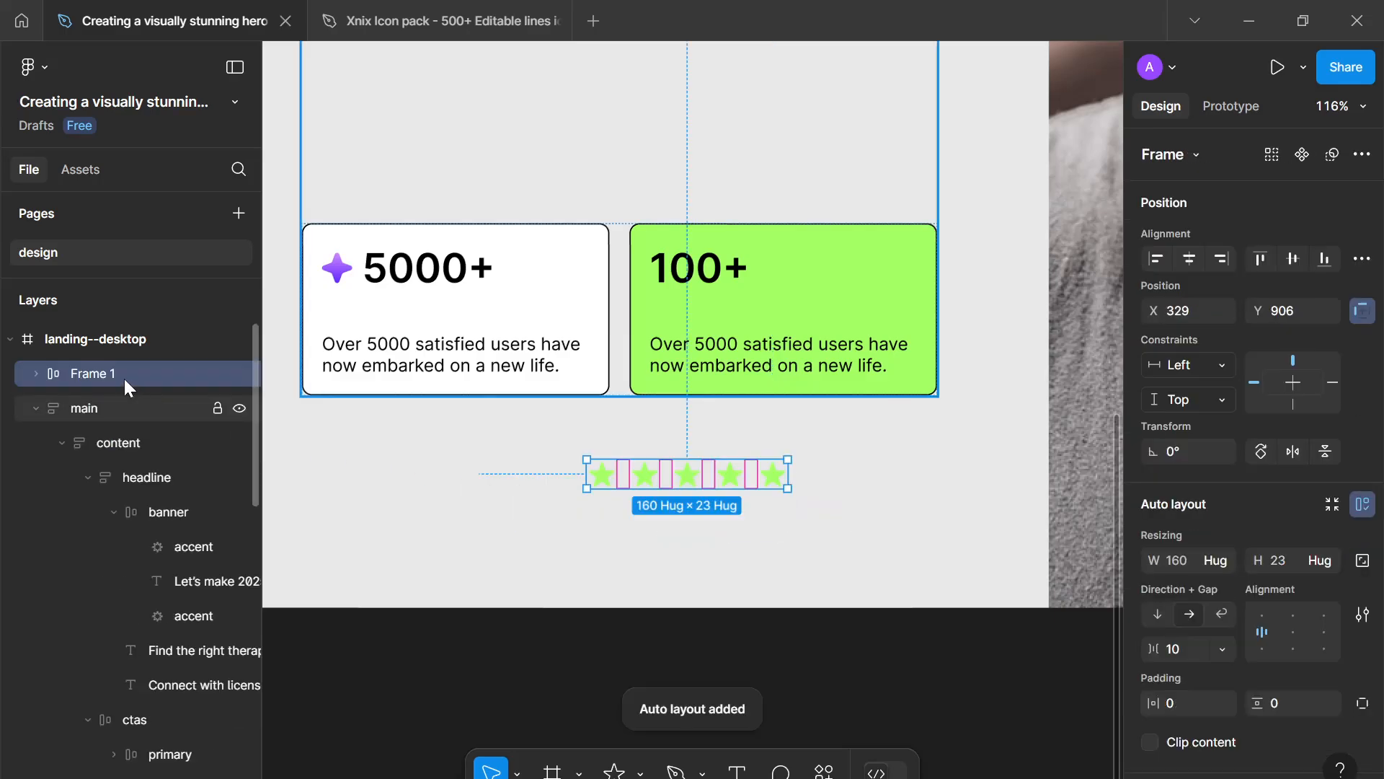
pyautogui.doubleClick(120, 377)
pyautogui.write('rating')
pyautogui.press('Return')
# - Set the rating frame's item gap to 8
pyautogui.scroll(-2, 658, 559)
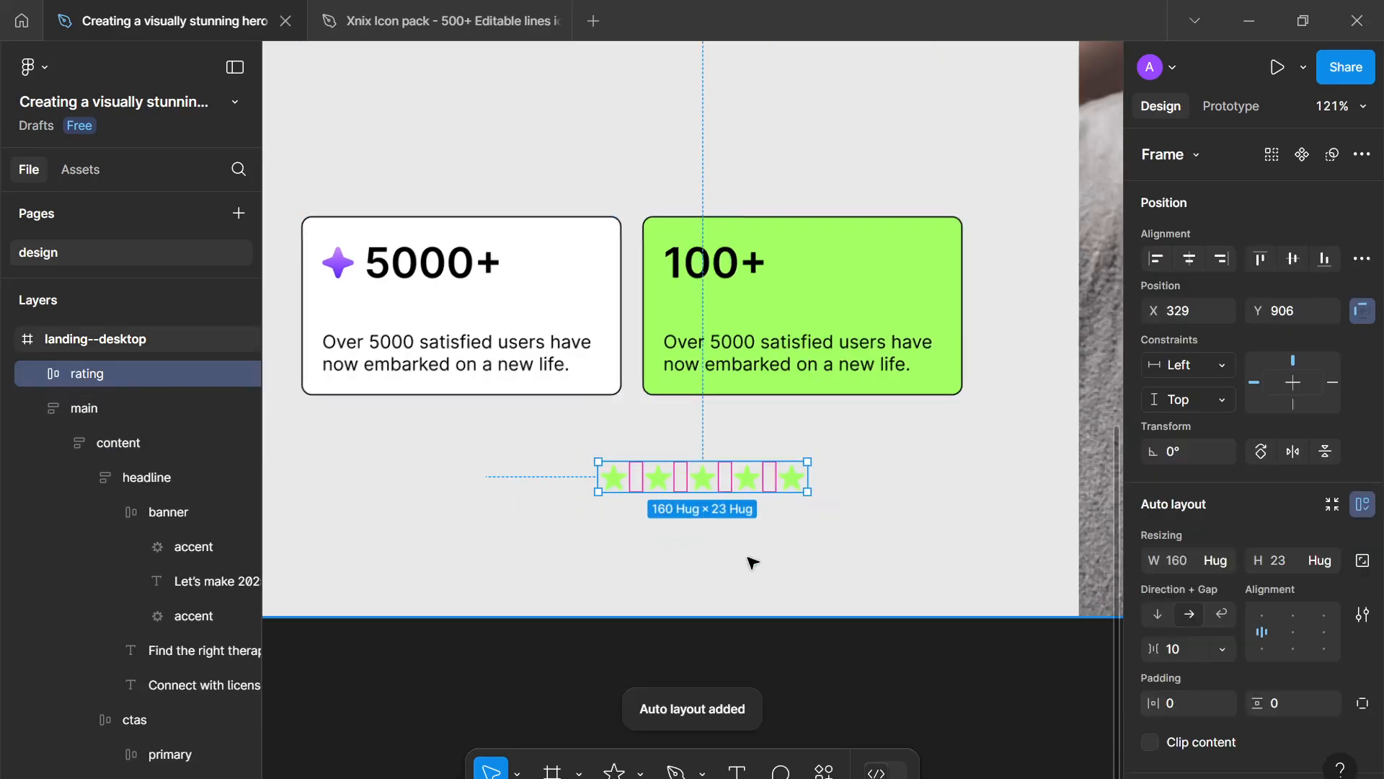
pyautogui.write('8')
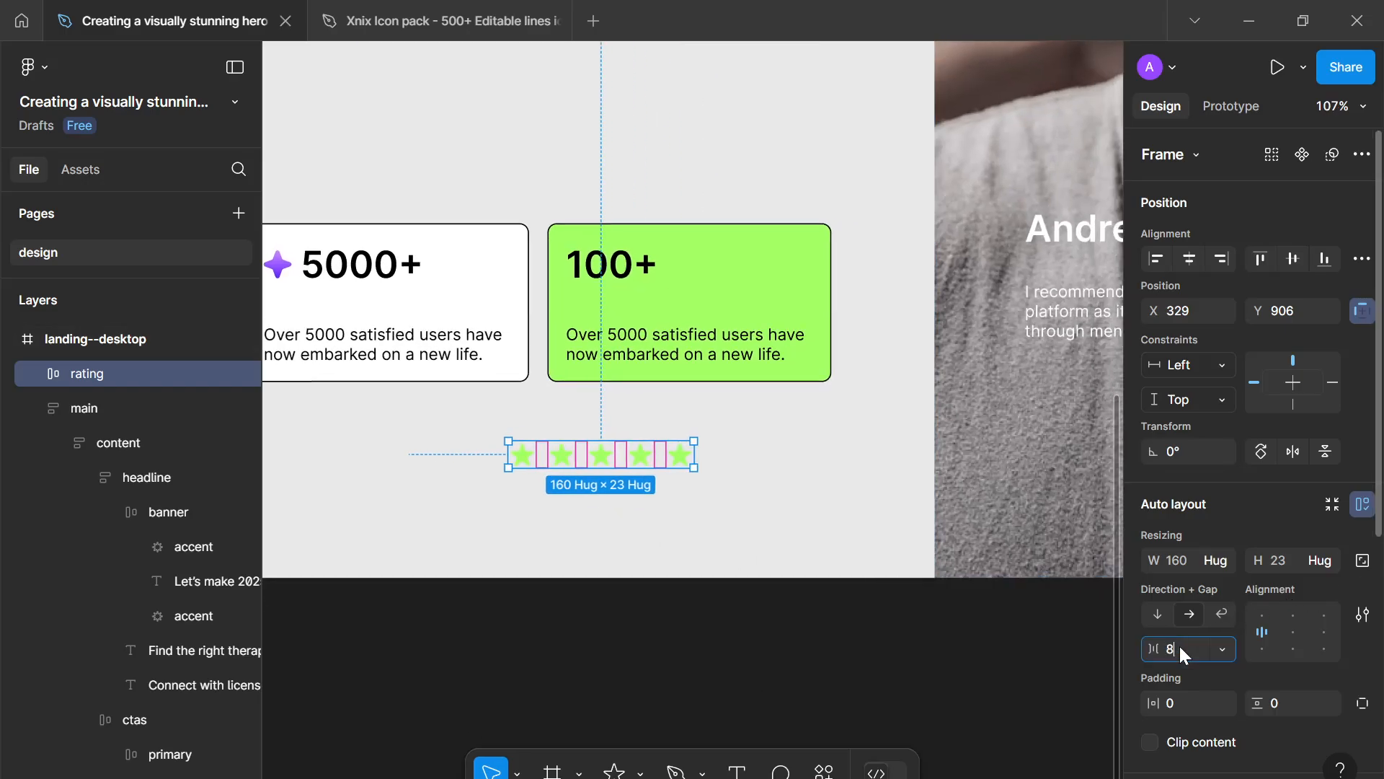
pyautogui.press('Return')
# - Move the rating frame onto the hero image just below the testimonial text
pyautogui.hscroll(5, 557, 523)
pyautogui.scroll(-1, 554, 519)
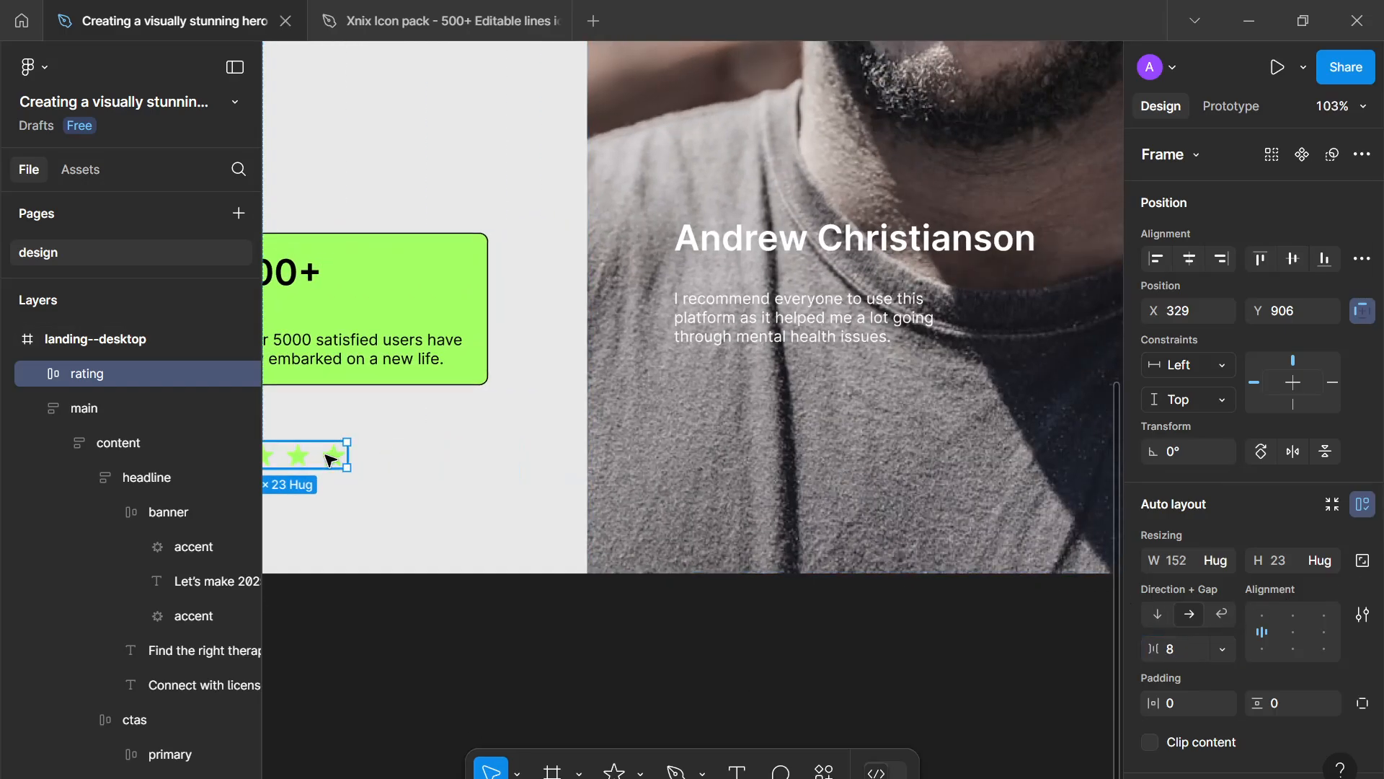
pyautogui.moveTo(328, 456); pyautogui.dragTo(692, 515)
pyautogui.scroll(-3, 692, 515)
pyautogui.scroll(5, 693, 513)
pyautogui.scroll(8, 692, 515)
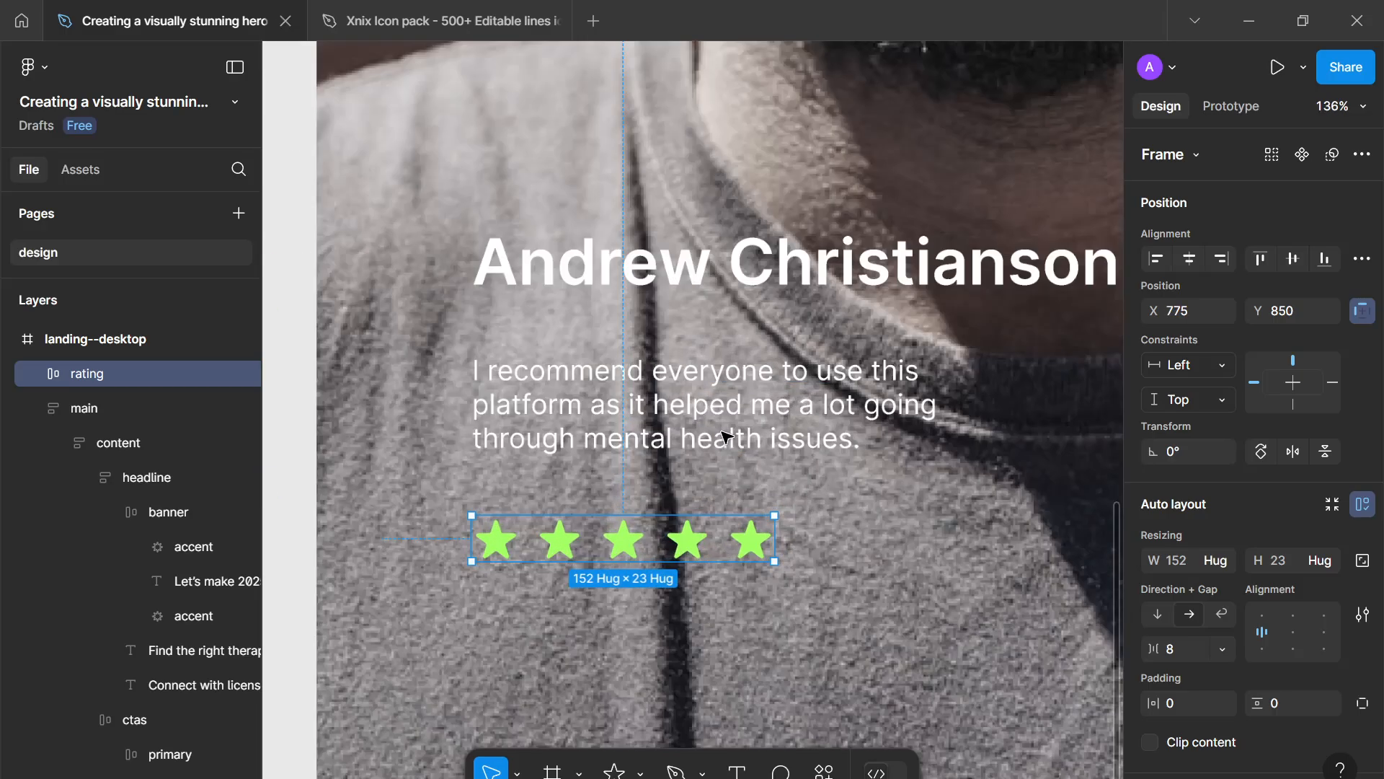
# - Zoom in to inspect how the testimonial text lines up with the rating stars
pyautogui.scroll(3, 685, 524)
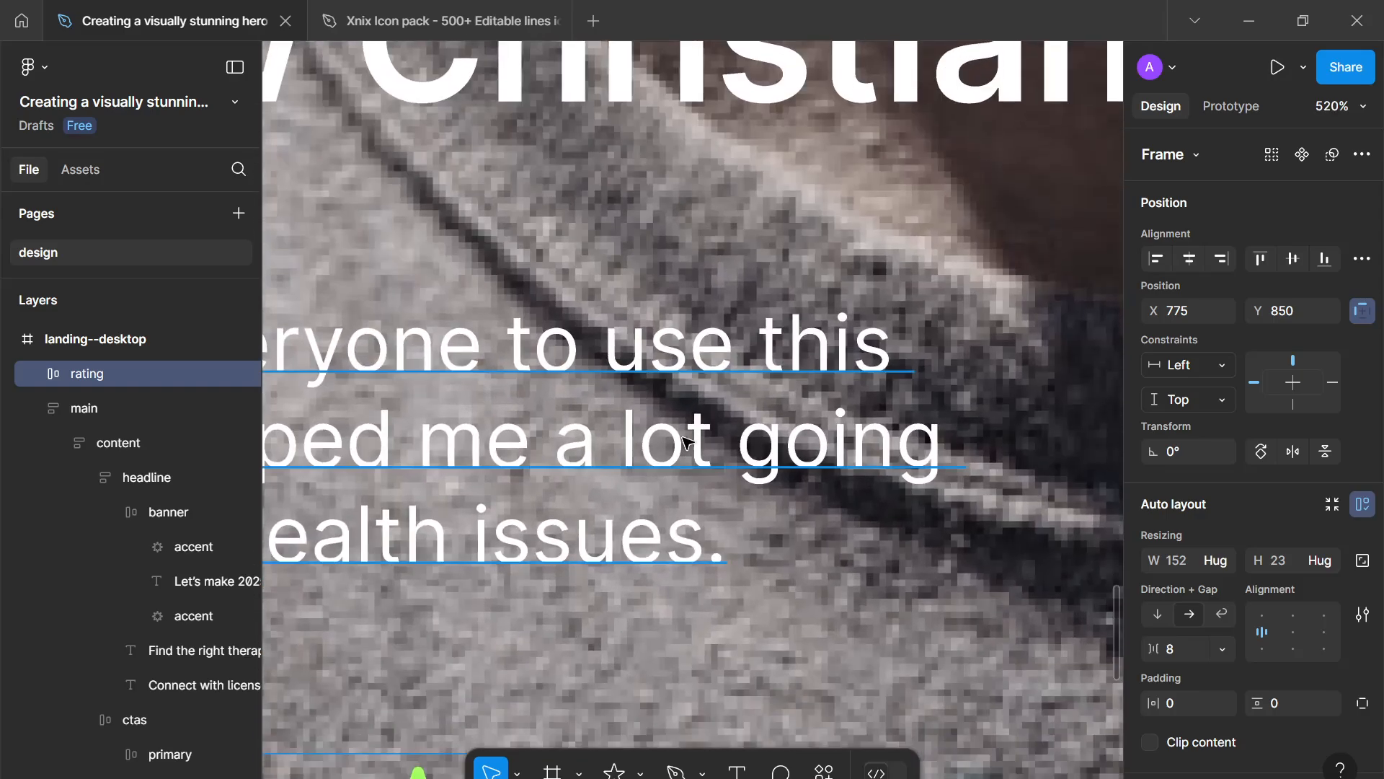
pyautogui.scroll(-5, 925, 153)
pyautogui.click(925, 153)
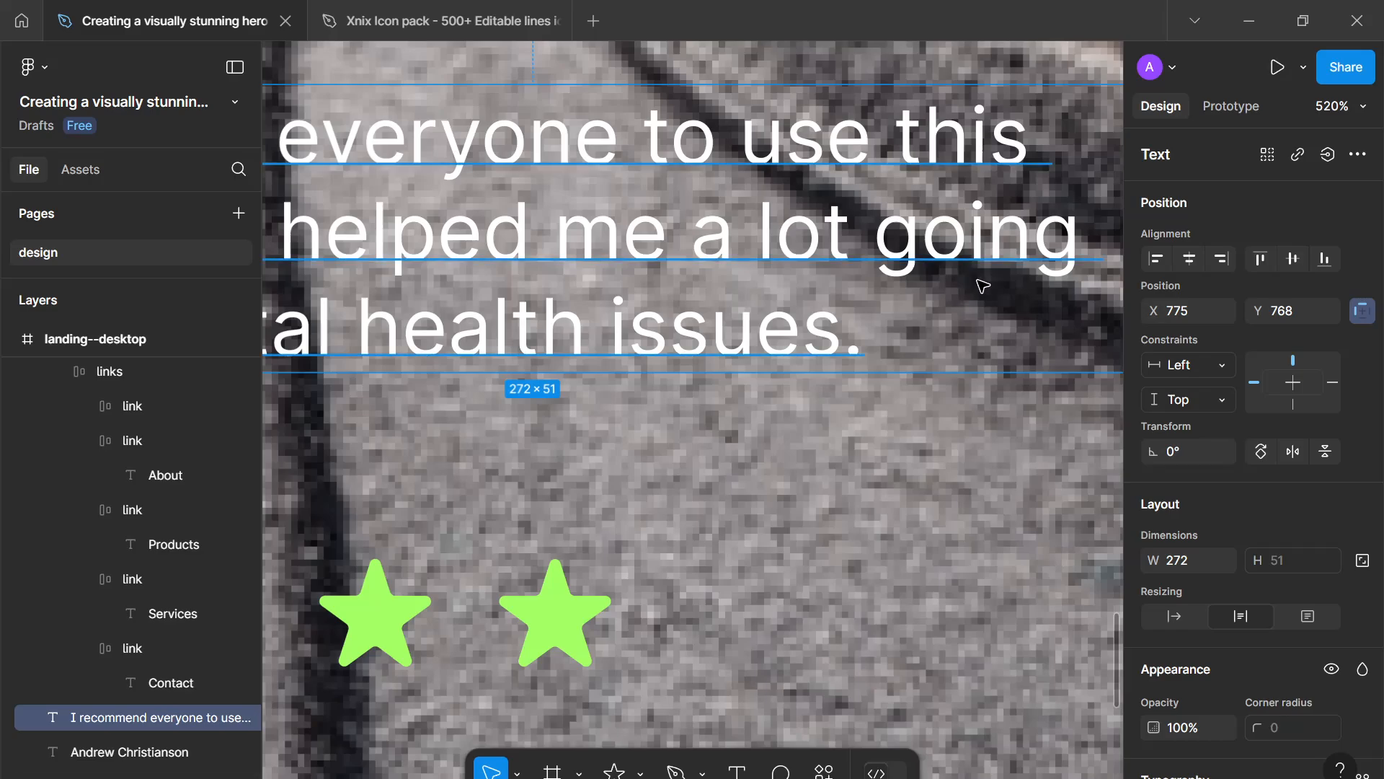
pyautogui.scroll(-3, 975, 288)
pyautogui.scroll(-3, 924, 300)
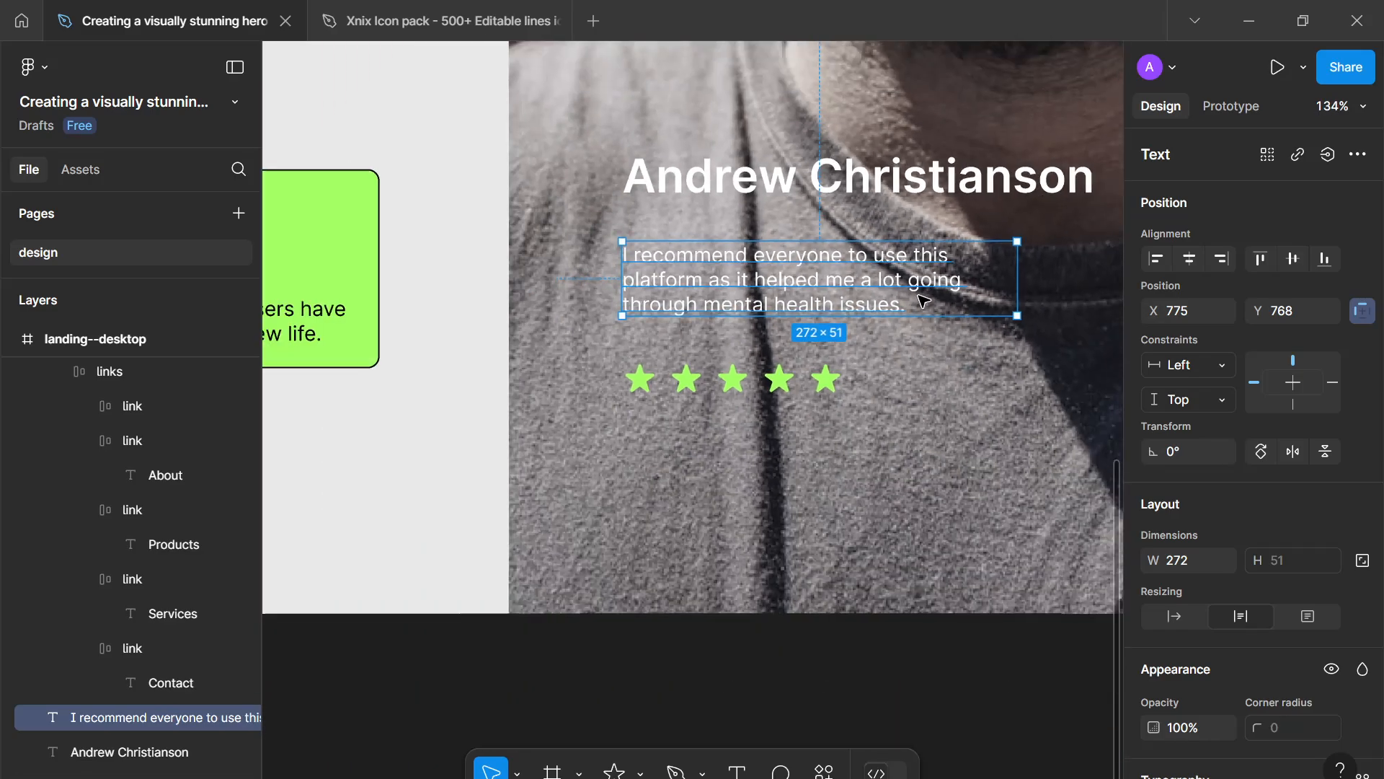
pyautogui.scroll(8, 894, 300)
pyautogui.scroll(1, 875, 300)
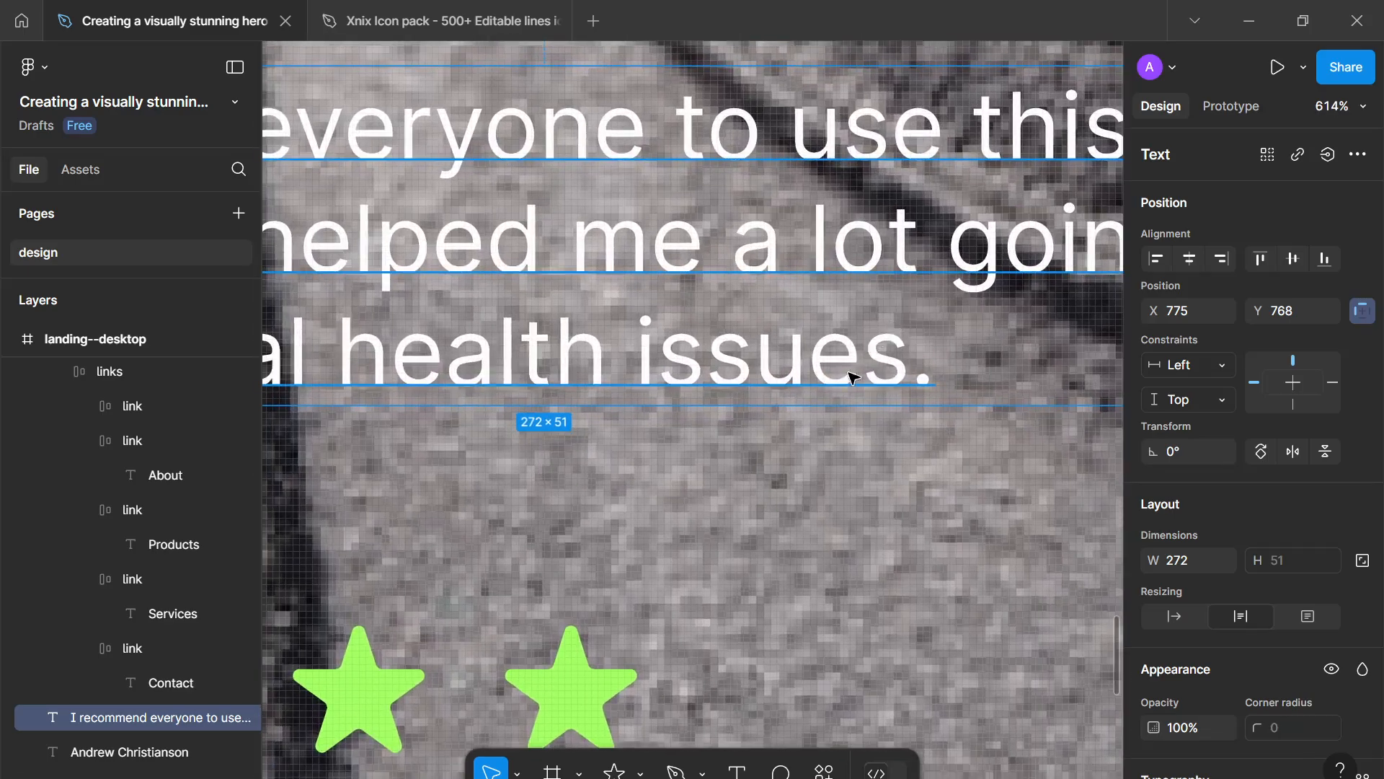
pyautogui.scroll(-15, 781, 338)
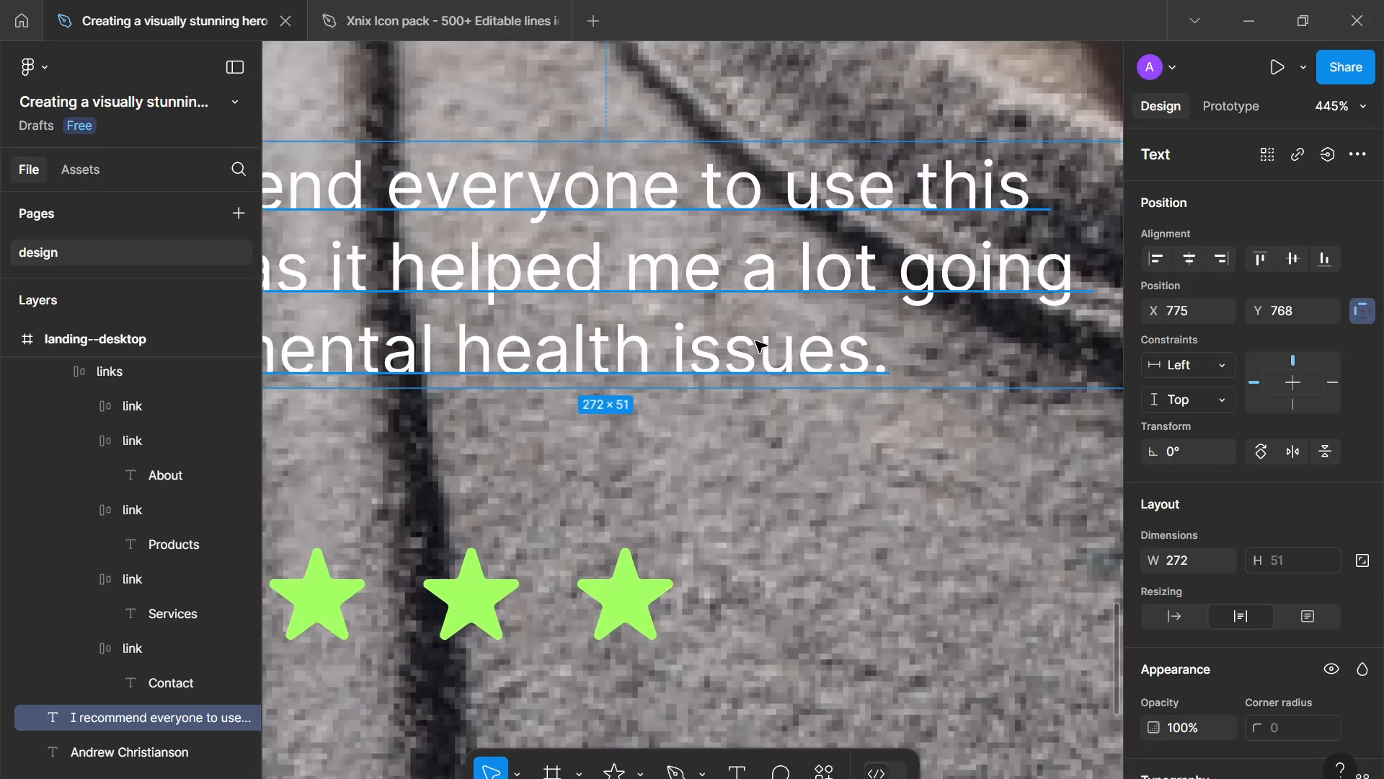
# - Wrap the name and testimonial text in an auto layout frame and rename it content
pyautogui.scroll(3, 689, 430)
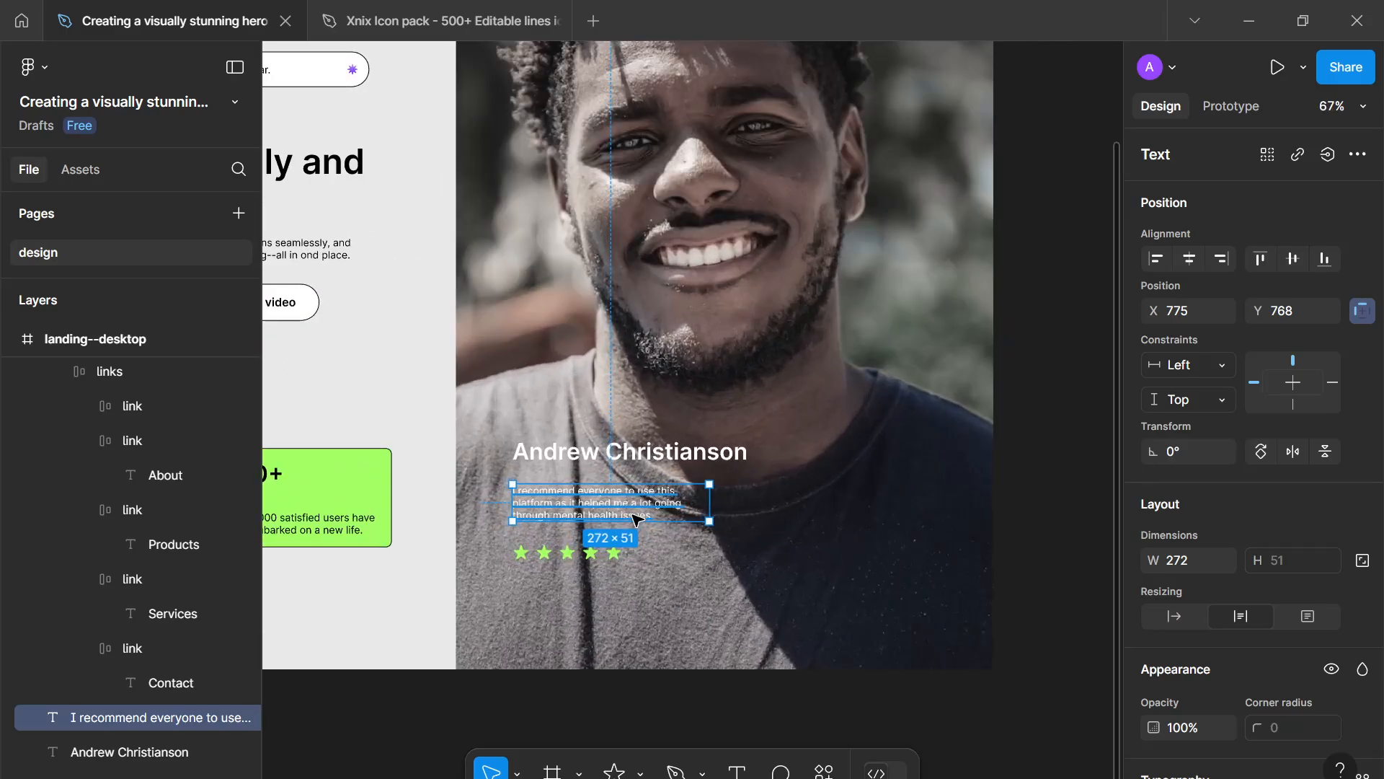
pyautogui.keyDown('shift'); pyautogui.click(609, 440); pyautogui.keyUp('shift')
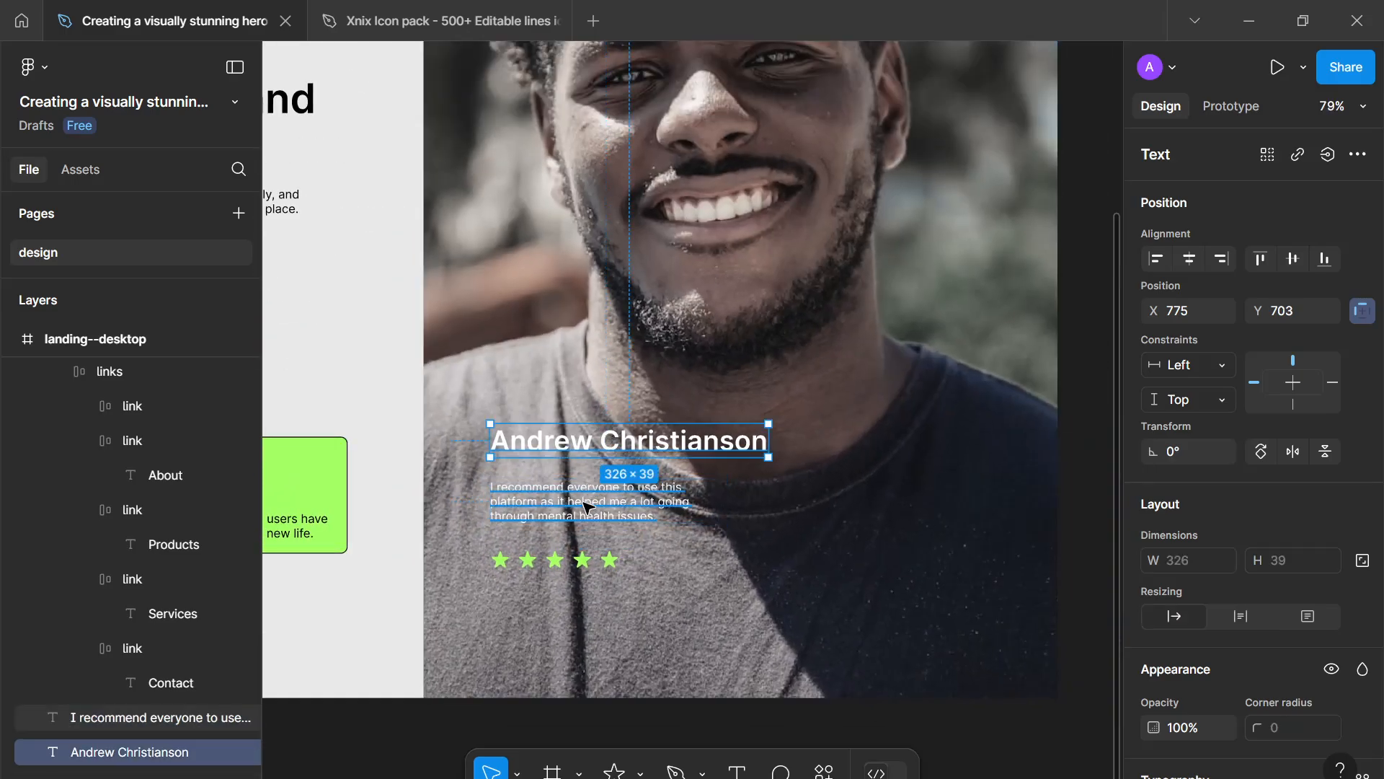
pyautogui.hotkey('shift', 'a')
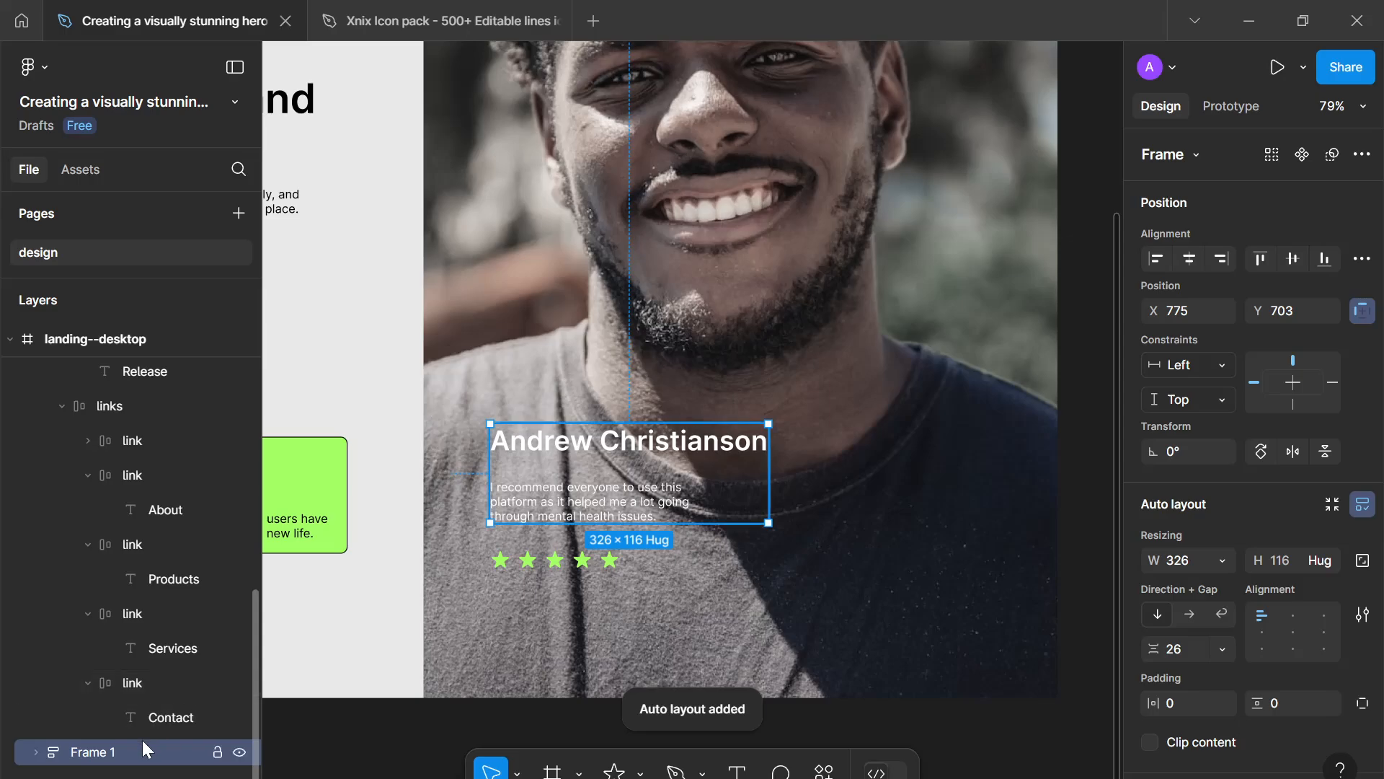
pyautogui.doubleClick(94, 752)
pyautogui.write('content')
pyautogui.press('Return')
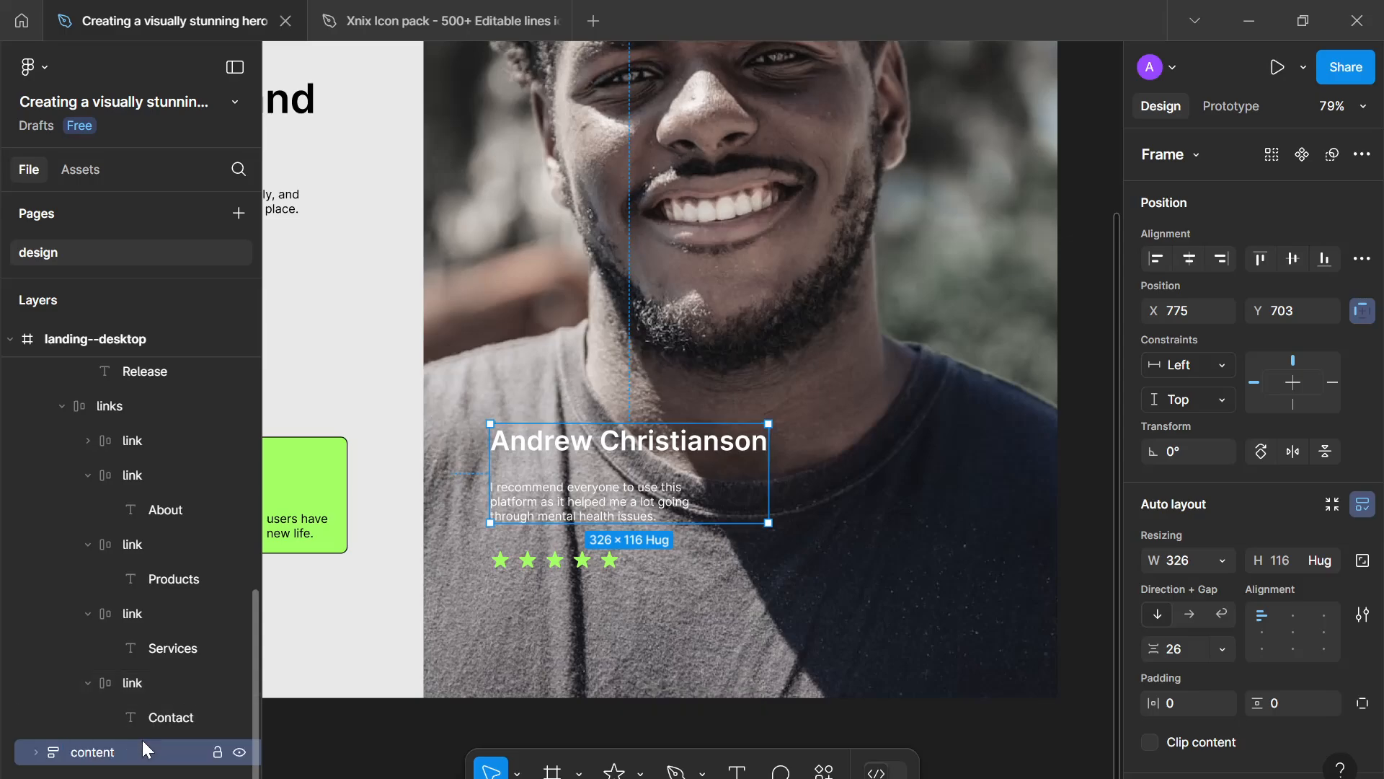
# - Wrap the content and rating frames in a new auto layout frame and rename it testimony
pyautogui.keyDown('shift'); pyautogui.click(613, 560); pyautogui.keyUp('shift')
pyautogui.hotkey('shift', 'a')
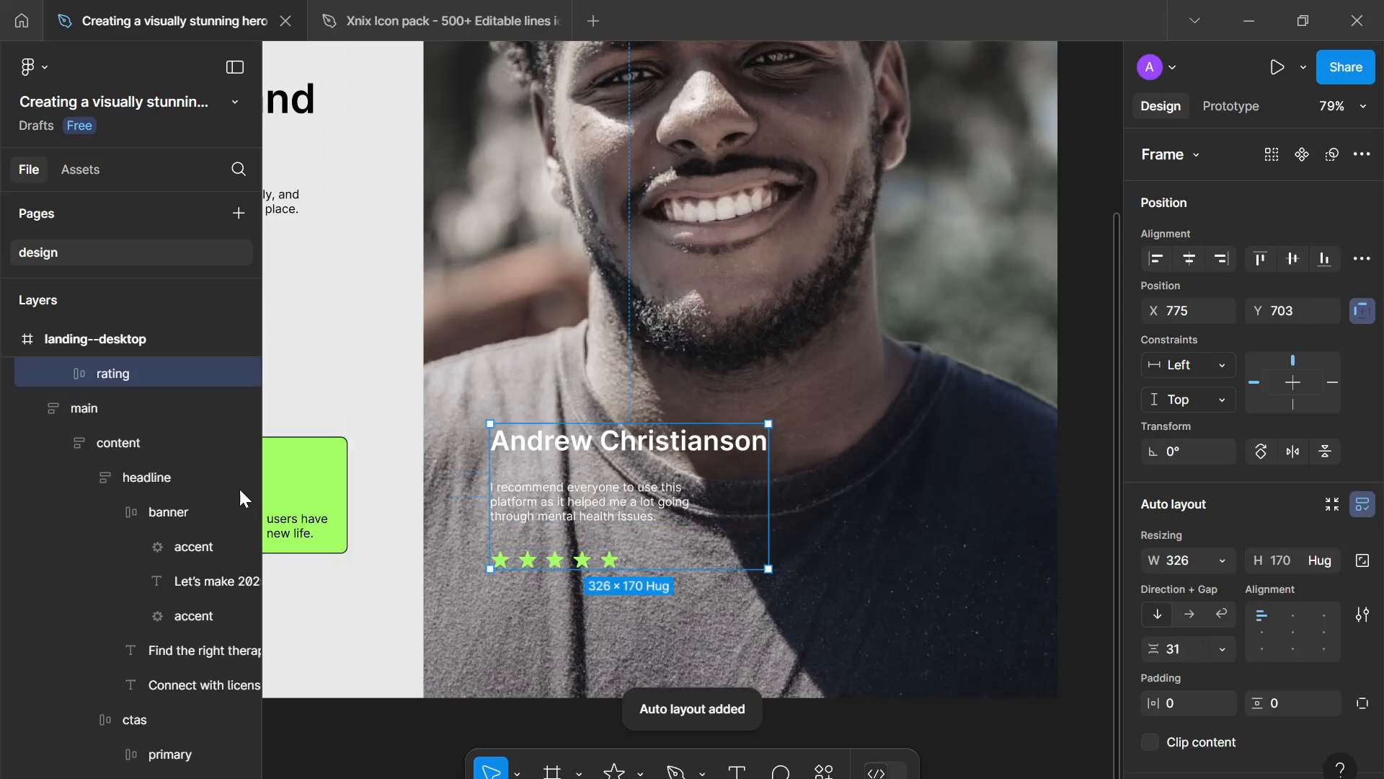
pyautogui.click(137, 370)
pyautogui.click(127, 375)
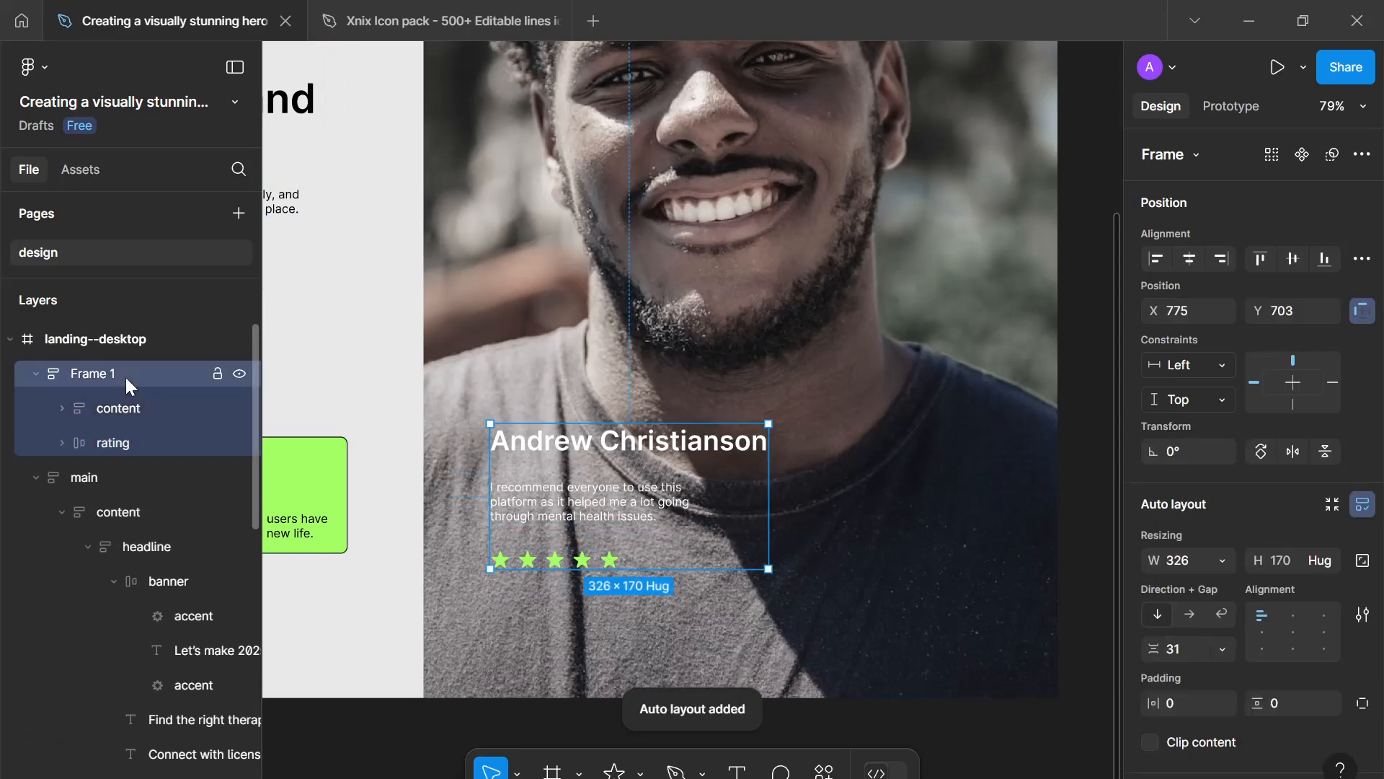
pyautogui.doubleClick(125, 376)
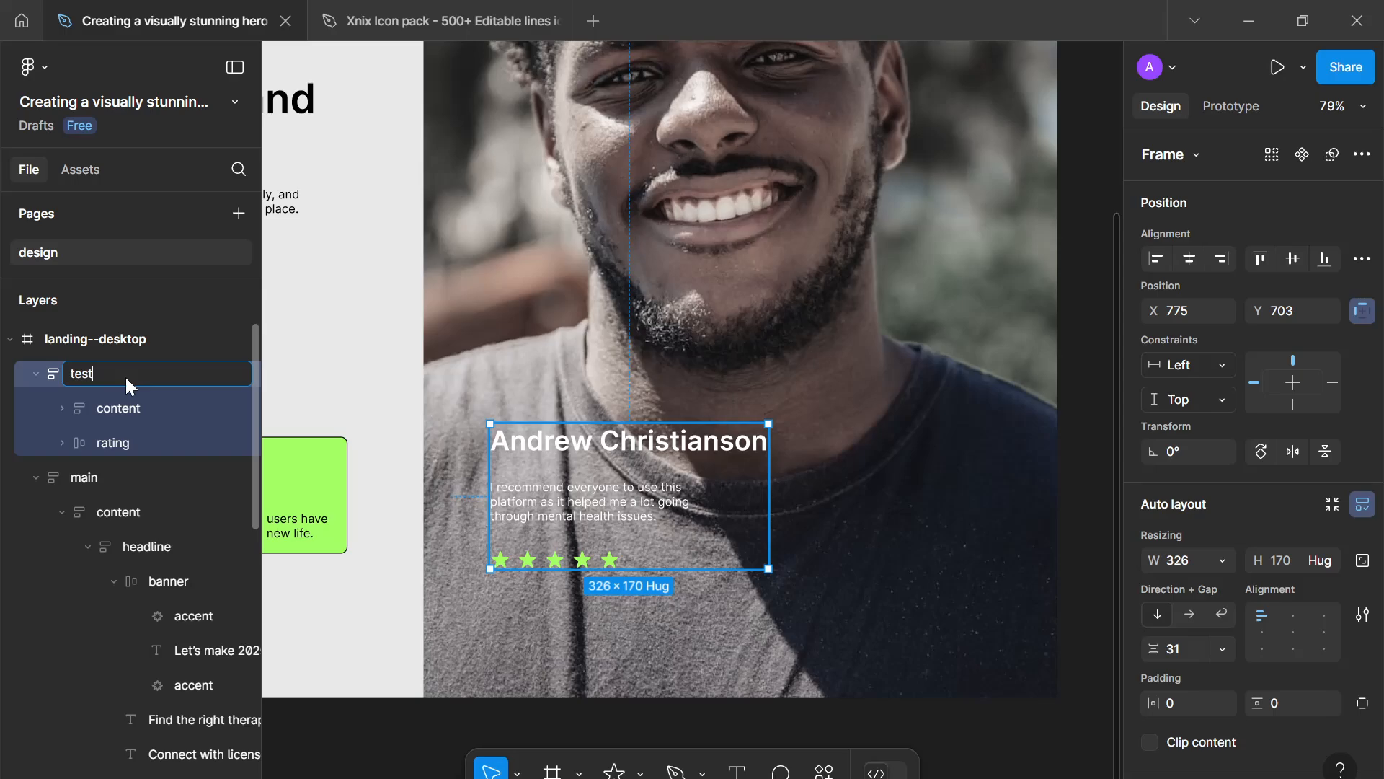
pyautogui.write('ny')
pyautogui.press('Return')
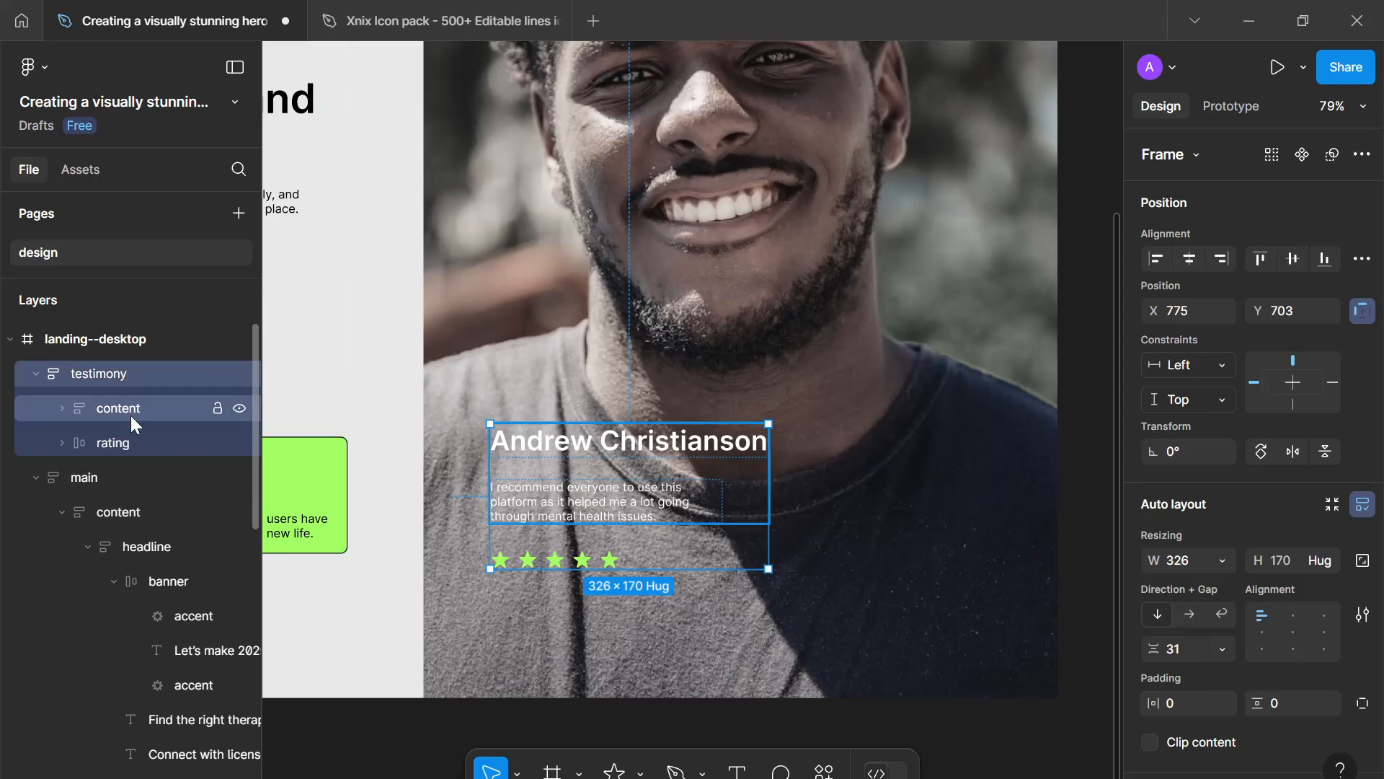
# - Set the content frame's item gap to 16
pyautogui.click(585, 467)
pyautogui.click(1187, 560)
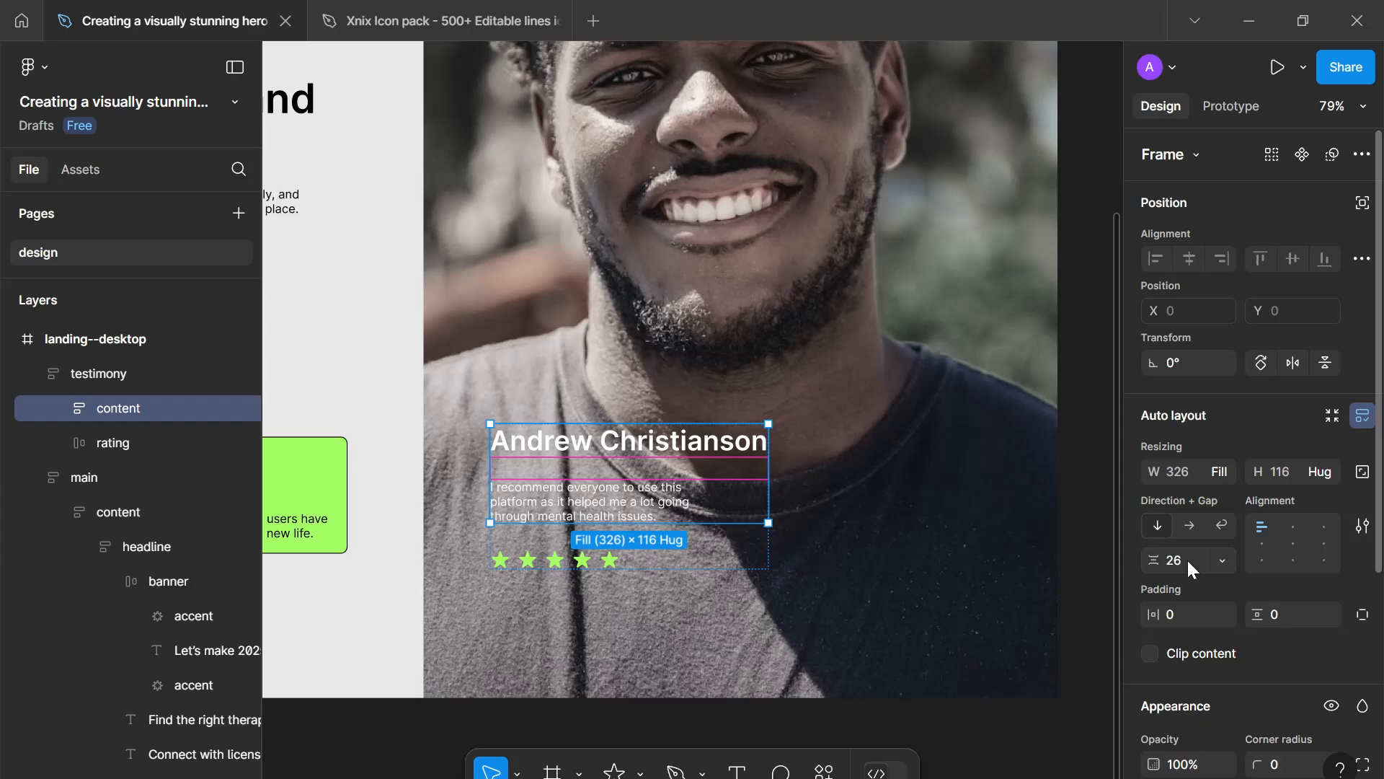
pyautogui.press('Down')
pyautogui.press('Down')
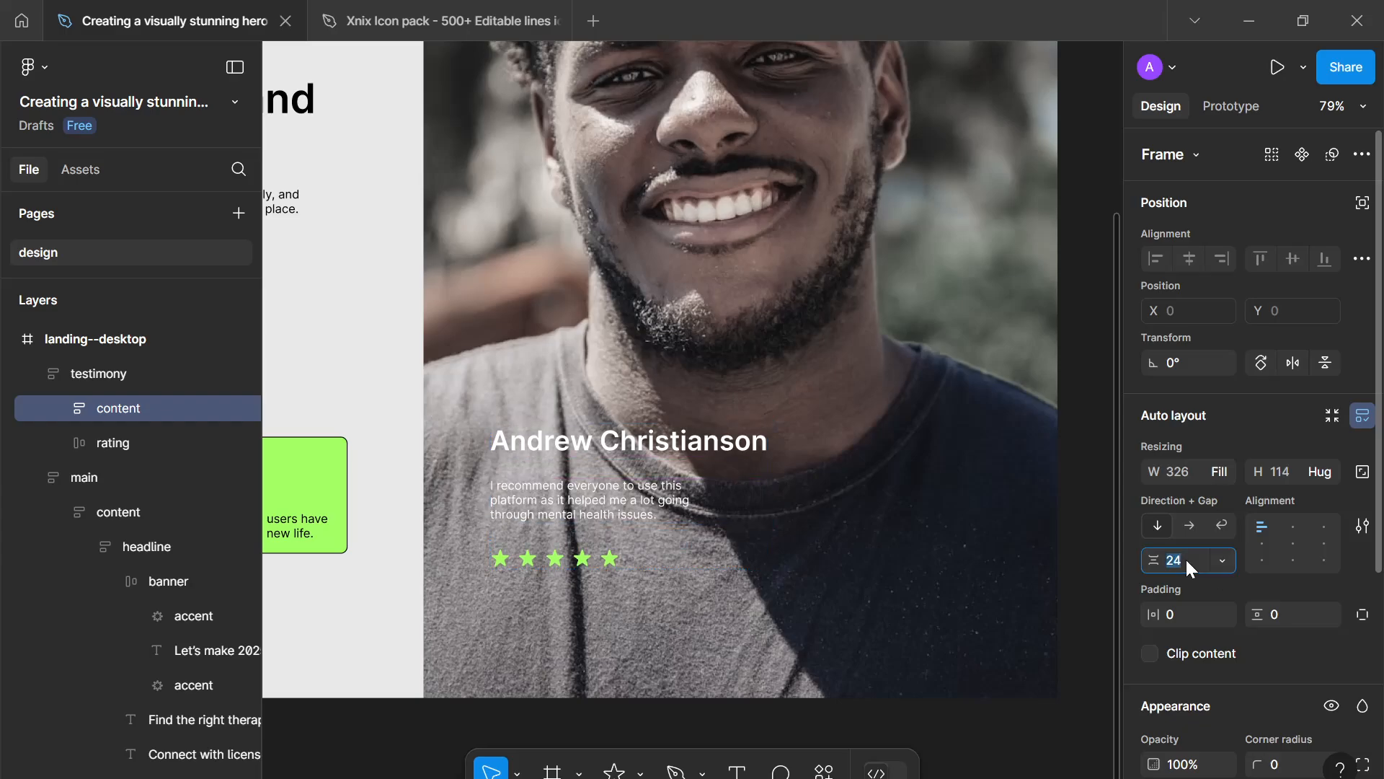
pyautogui.write('16')
pyautogui.press('Return')
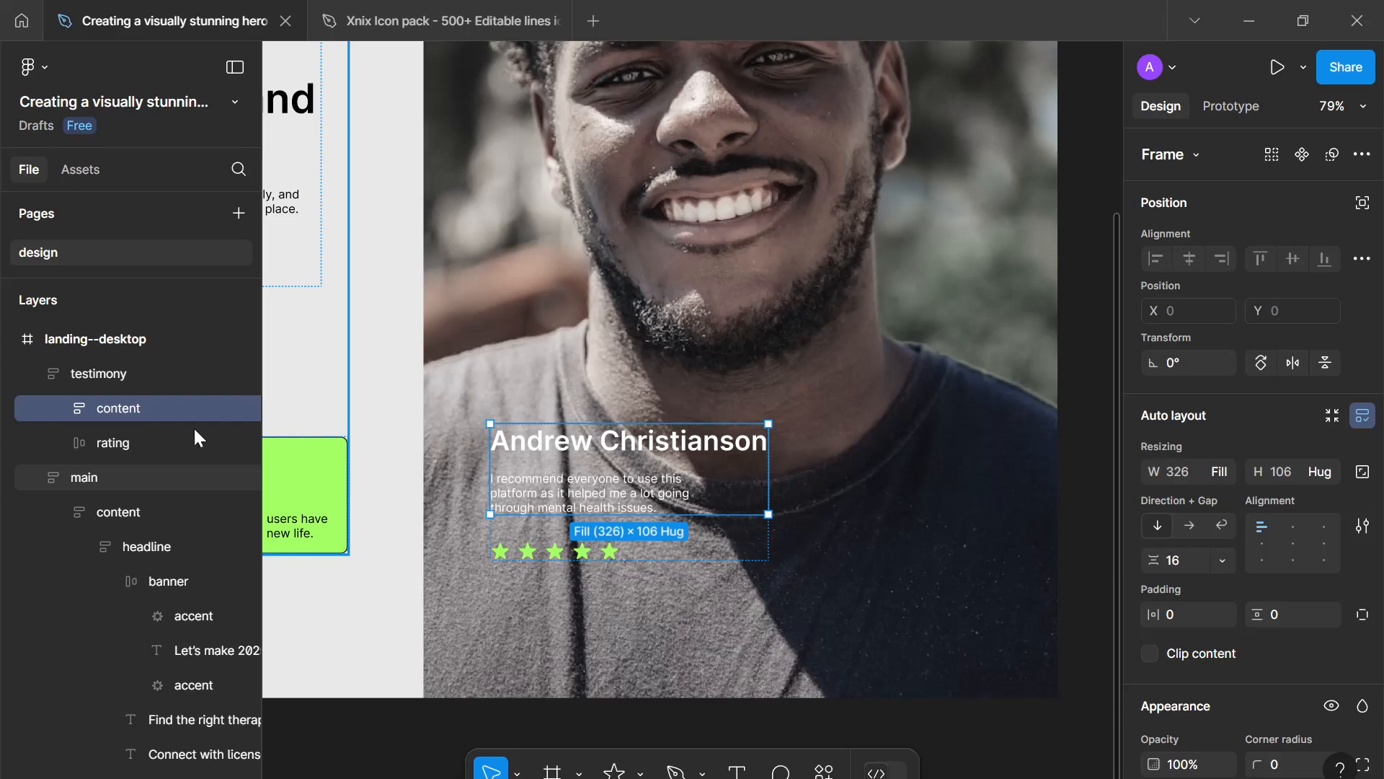
# - Set the testimony frame's item gap to 32 and move it toward the hero image's lower right corner
pyautogui.click(144, 373)
pyautogui.click(1174, 650)
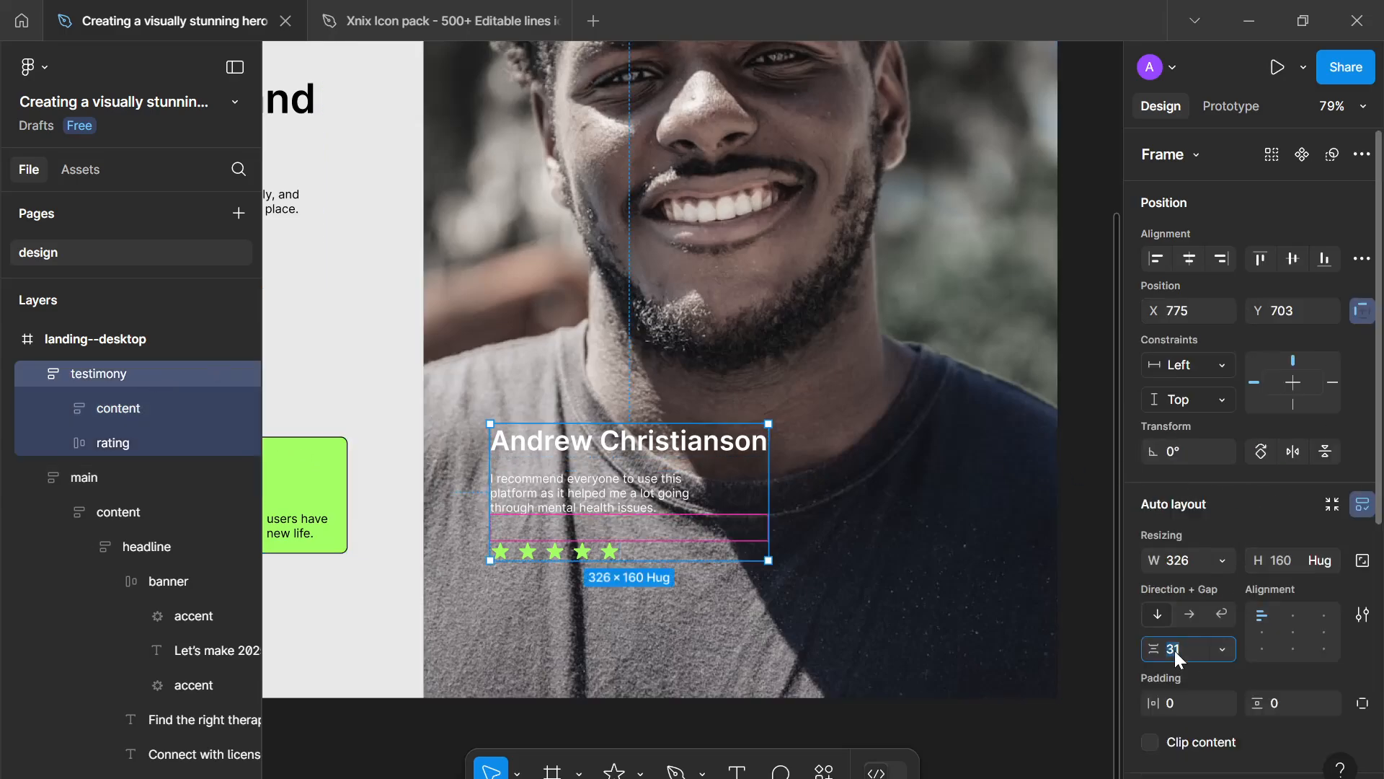
pyautogui.write('32')
pyautogui.press('Return')
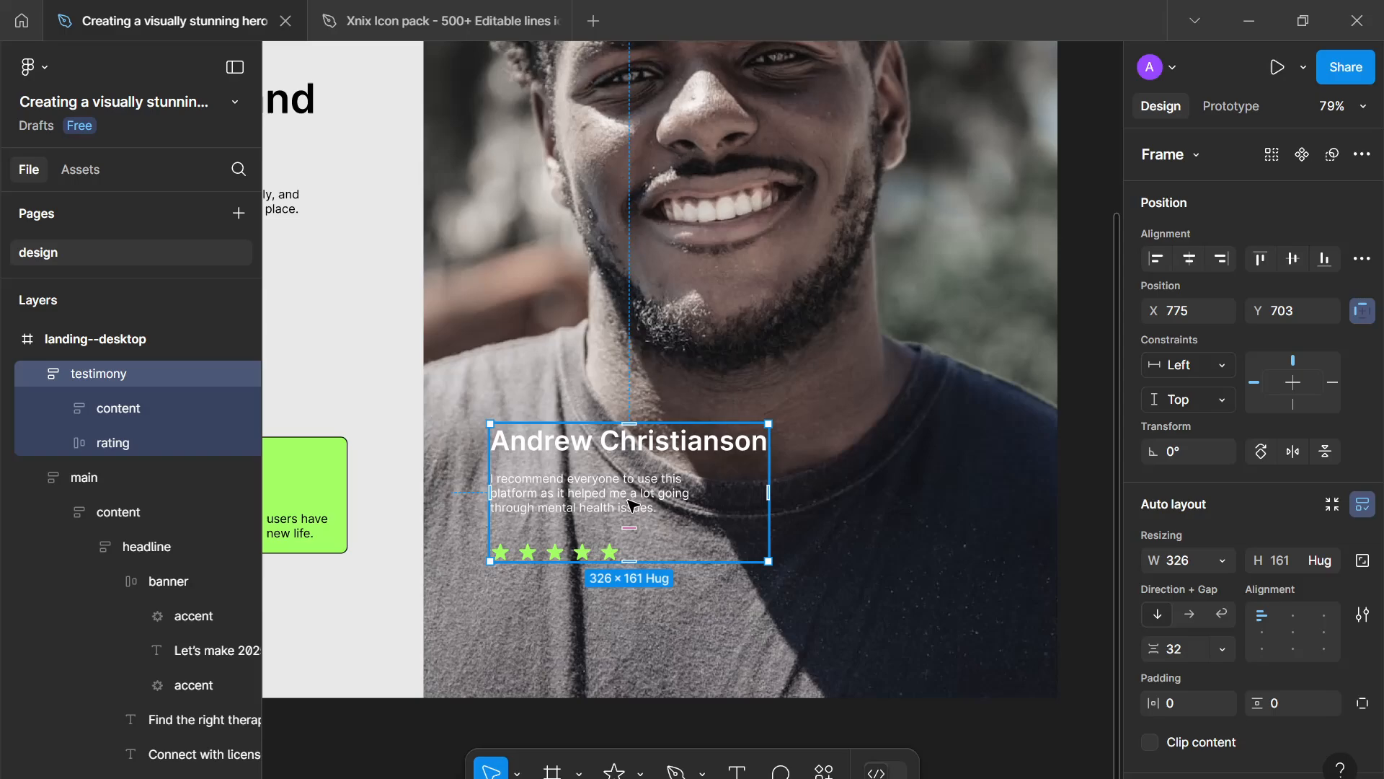
pyautogui.moveTo(630, 504); pyautogui.dragTo(806, 591)
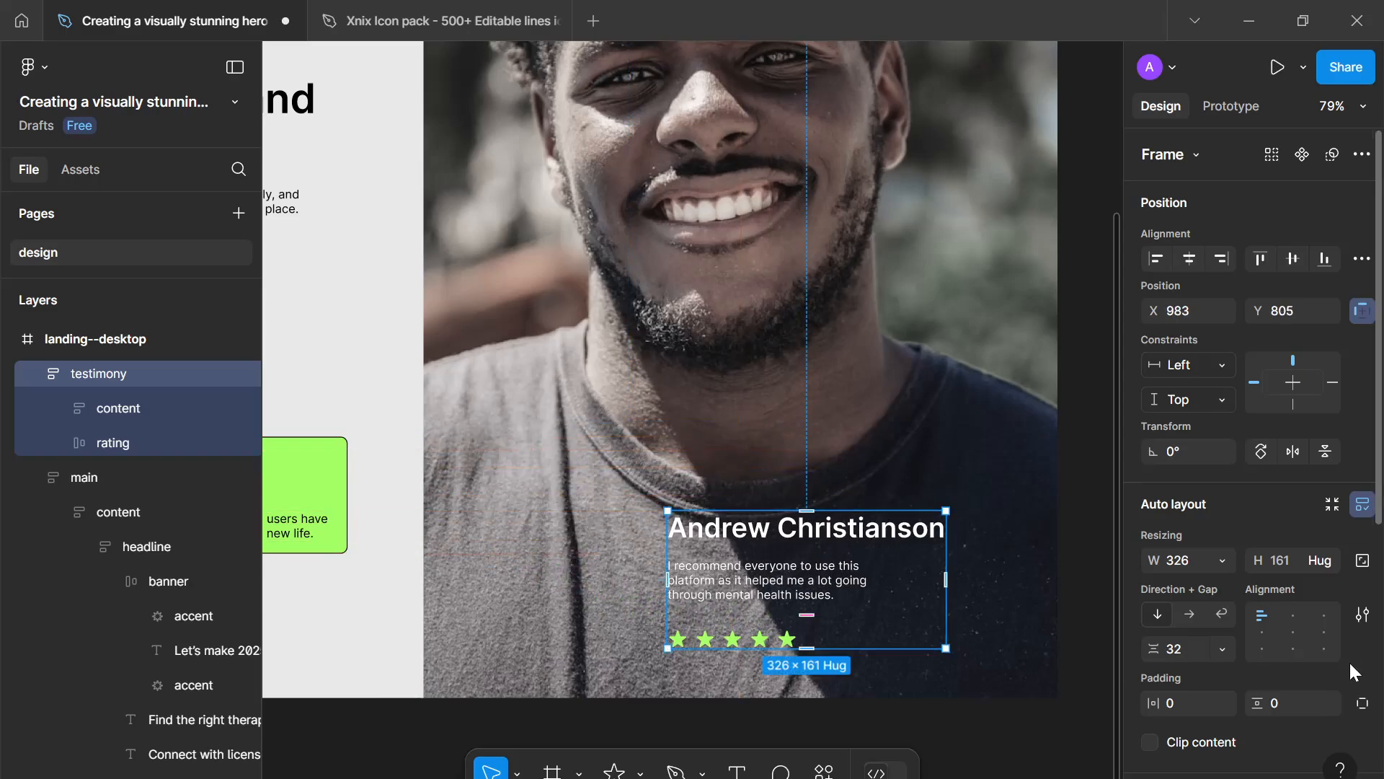
# - Add a stroke to the testimony frame and set its corner radius to 8
pyautogui.scroll(-6, 1348, 660)
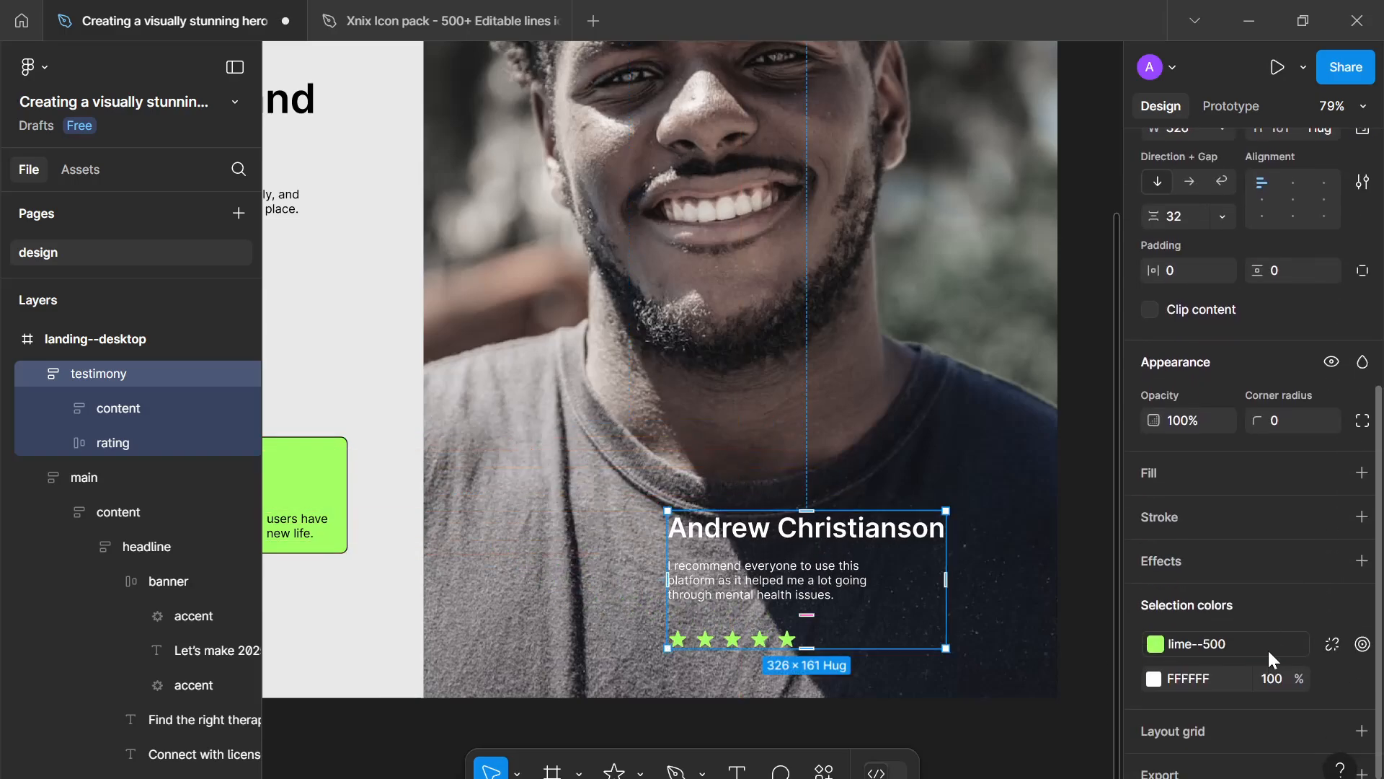
pyautogui.click(1362, 517)
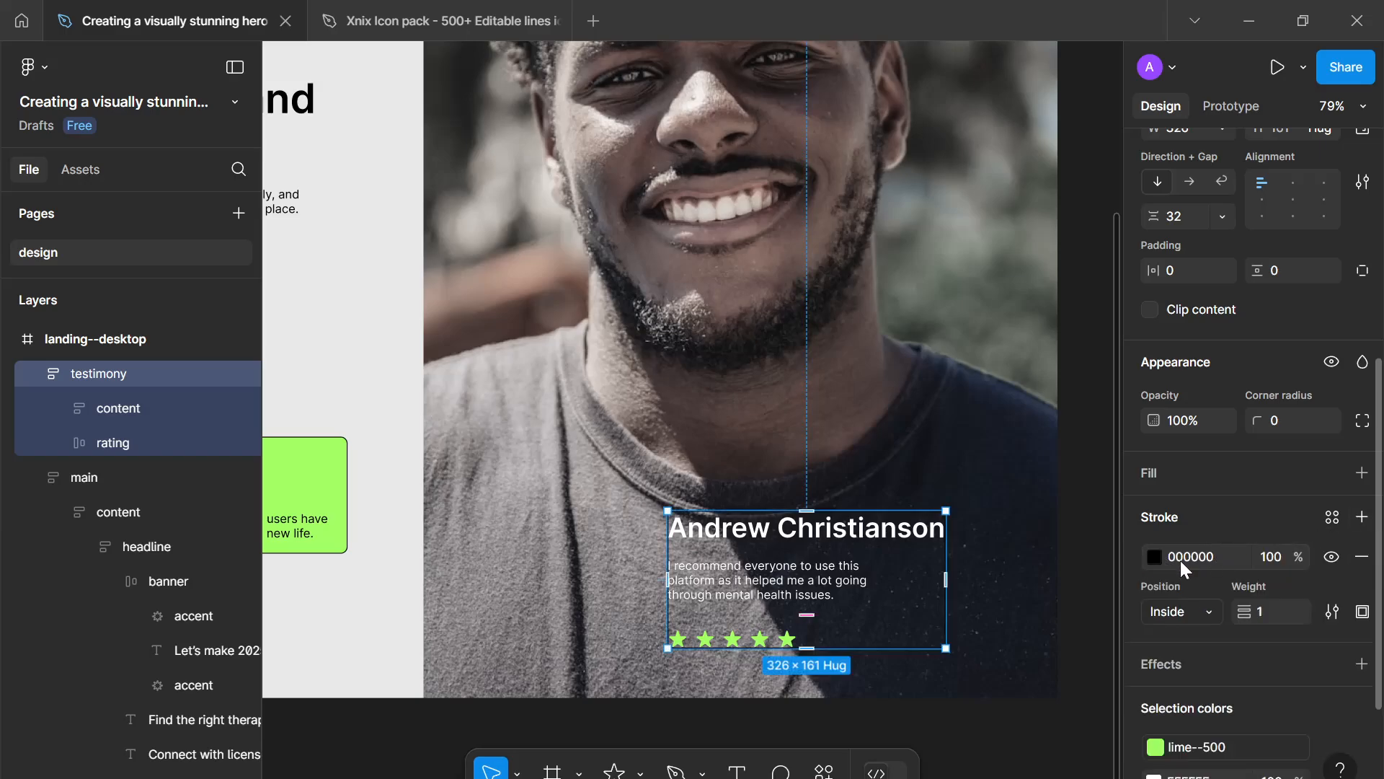
pyautogui.click(1274, 426)
pyautogui.write('8')
pyautogui.press('Return')
# - Set the testimony frame's vertical and horizontal padding to 16
pyautogui.click(1276, 270)
pyautogui.write('16')
pyautogui.click(1172, 271)
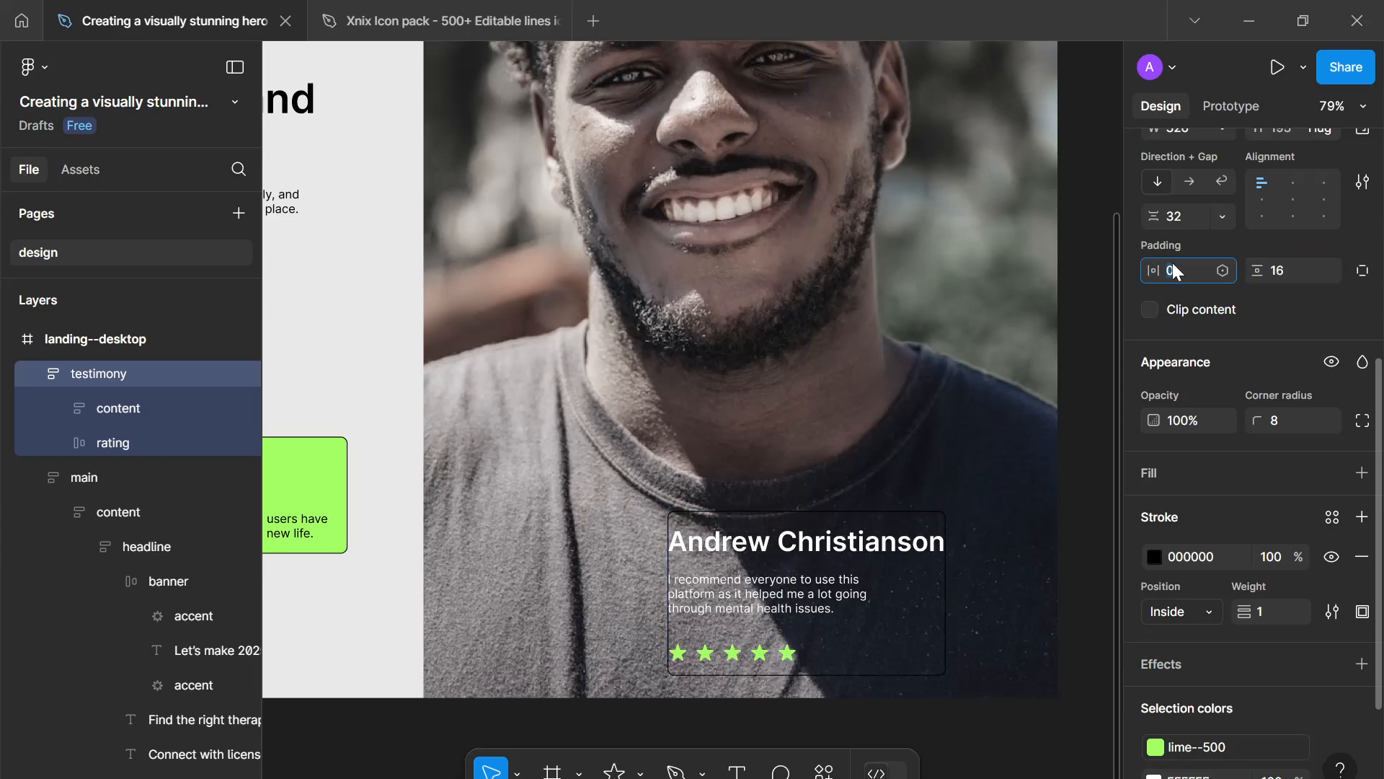
pyautogui.write('16')
pyautogui.press('Return')
# - Widen the testimony frame to about 376 px so the name fits on one line
pyautogui.scroll(-1, 1024, 425)
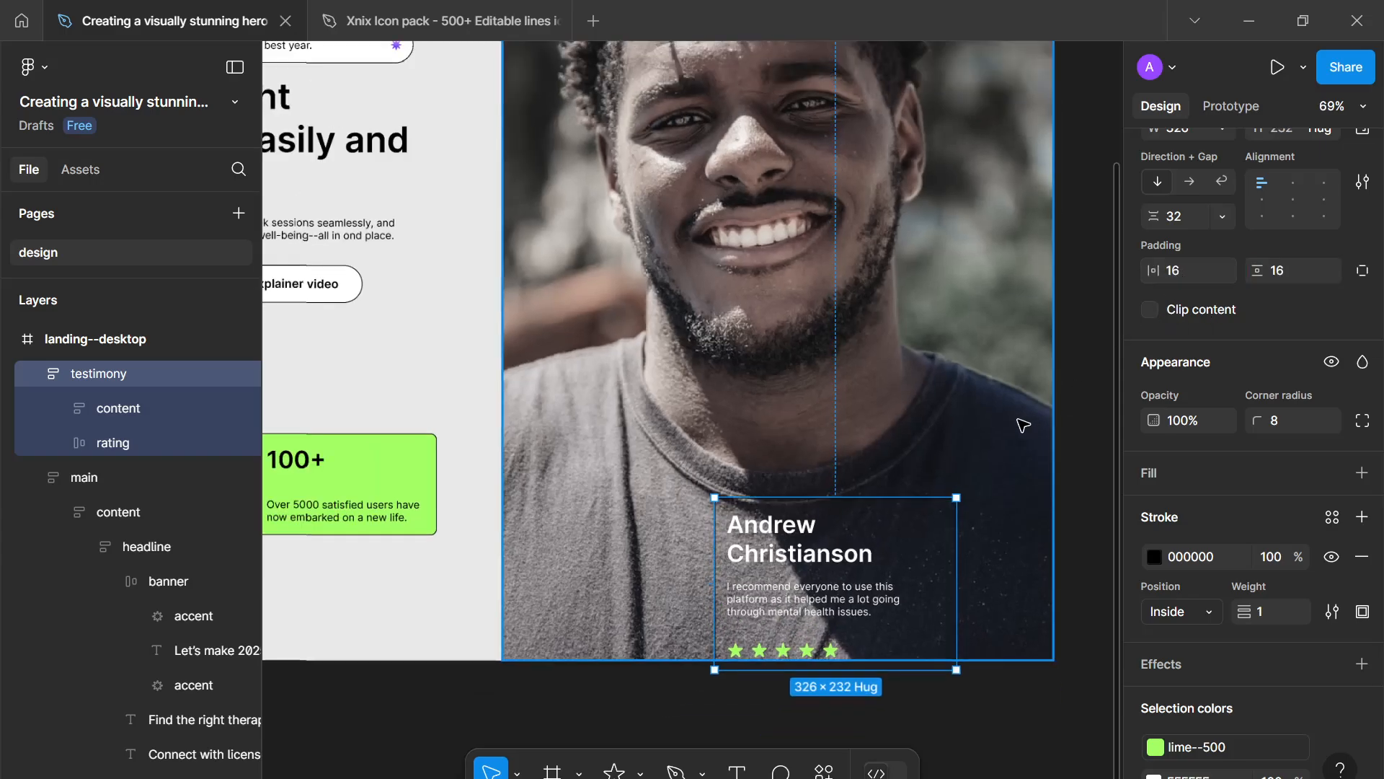
pyautogui.moveTo(959, 548); pyautogui.dragTo(928, 557)
pyautogui.scroll(-2, 950, 555)
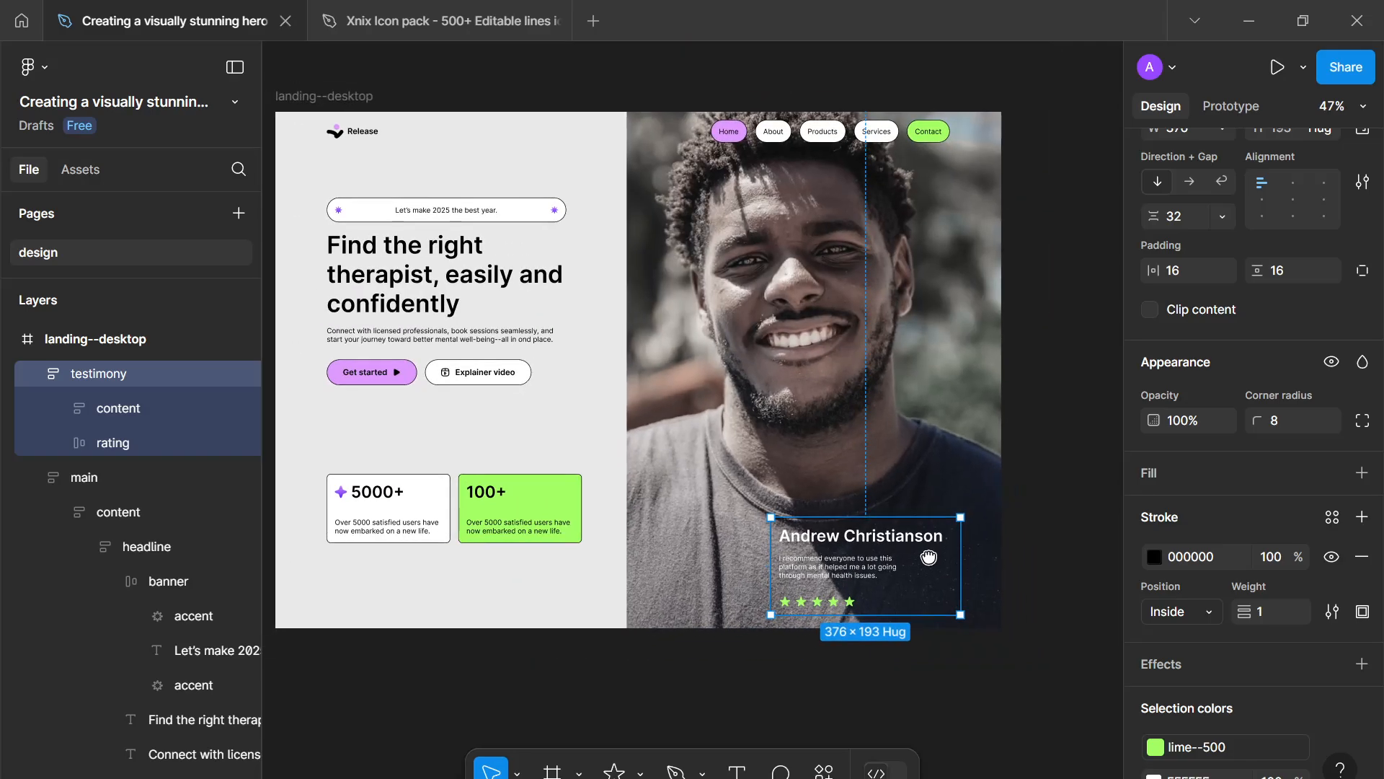
pyautogui.scroll(1, 929, 556)
pyautogui.scroll(-1, 928, 557)
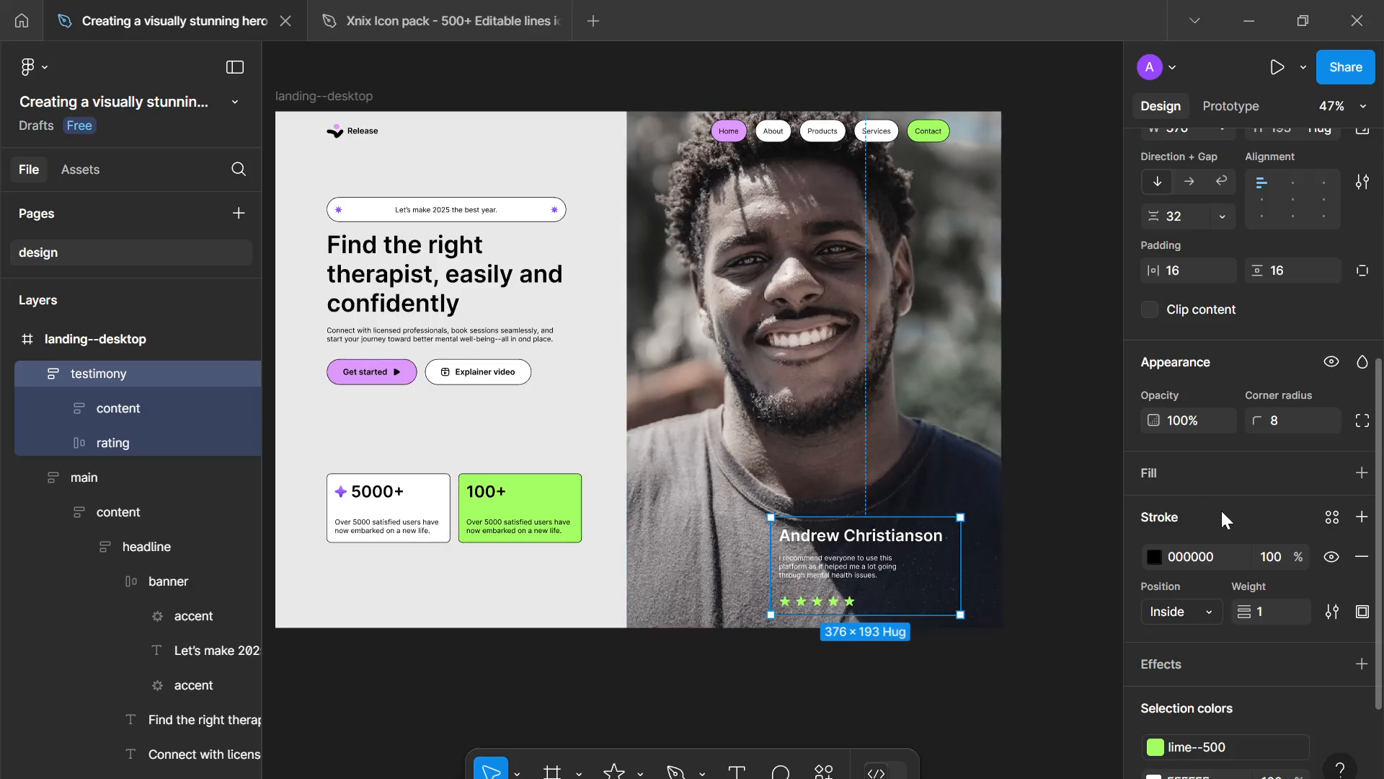
# - Add a white FFFFFF fill to the testimony frame at 1% opacity
pyautogui.click(1362, 472)
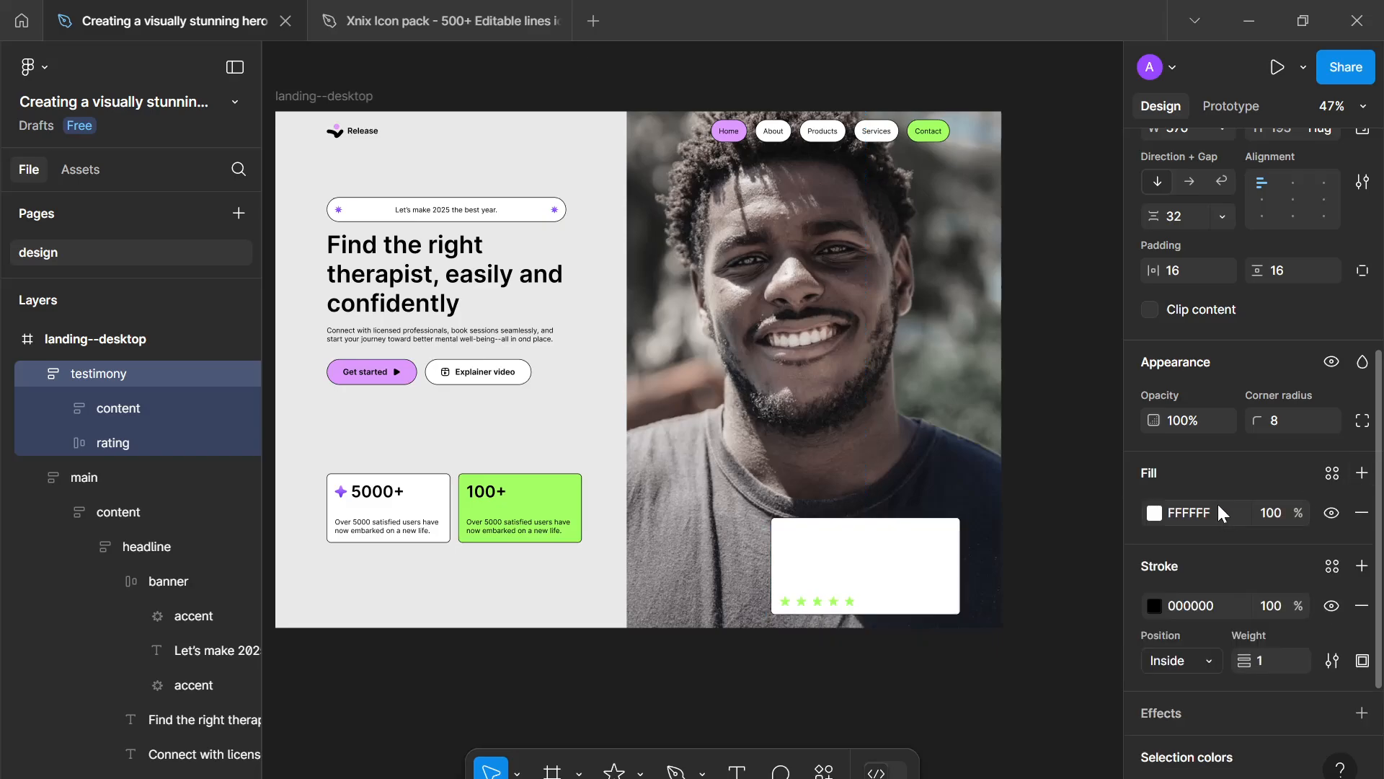
pyautogui.click(1276, 516)
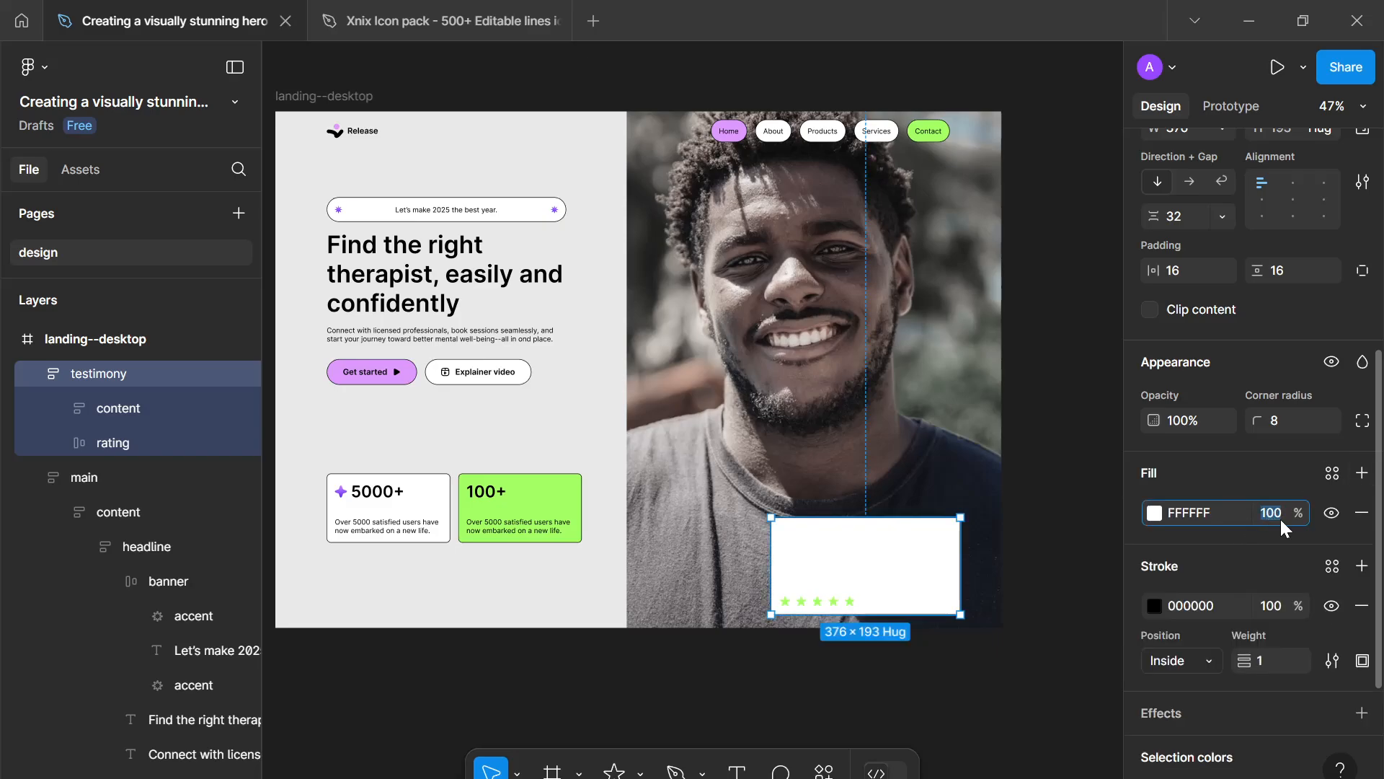
pyautogui.press('Return')
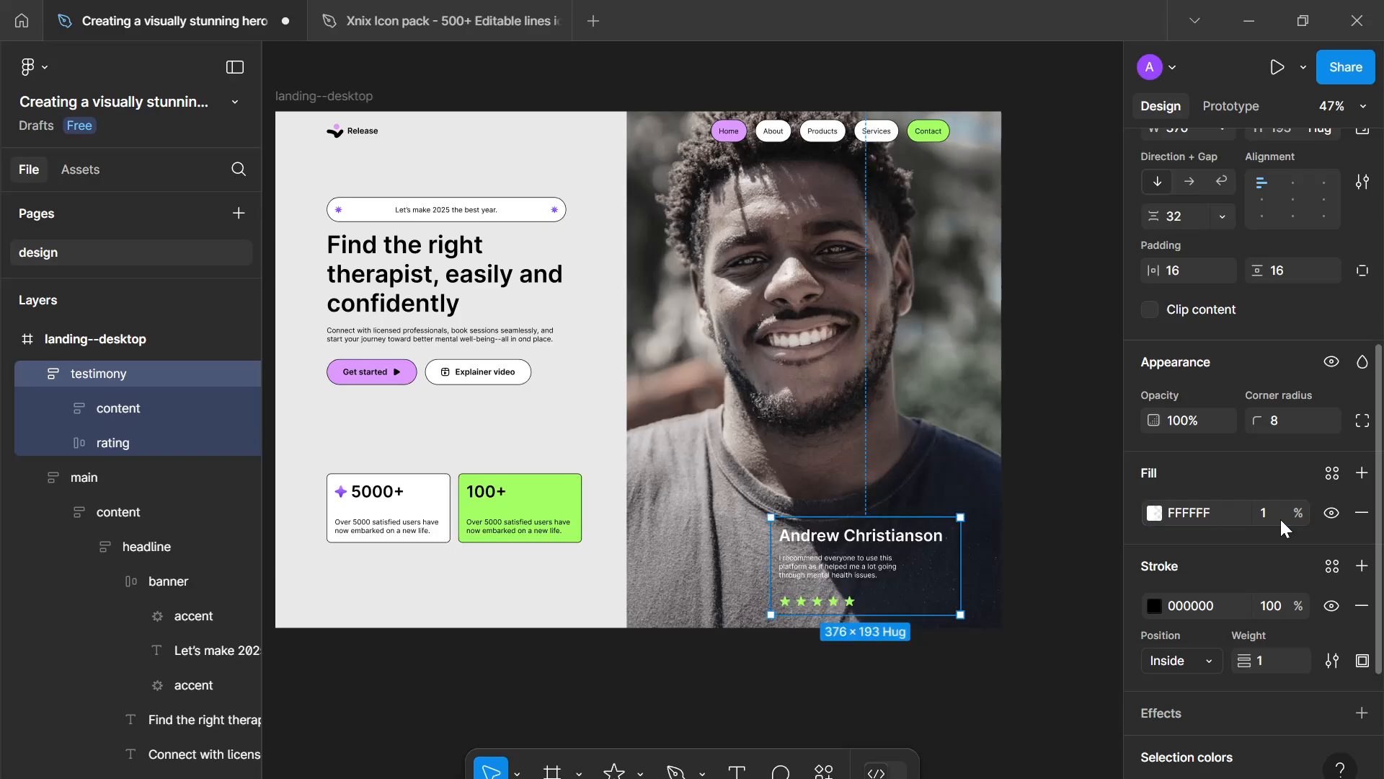
# - Change the testimony frame's stroke colour to white FFFFFF
pyautogui.scroll(3, 979, 571)
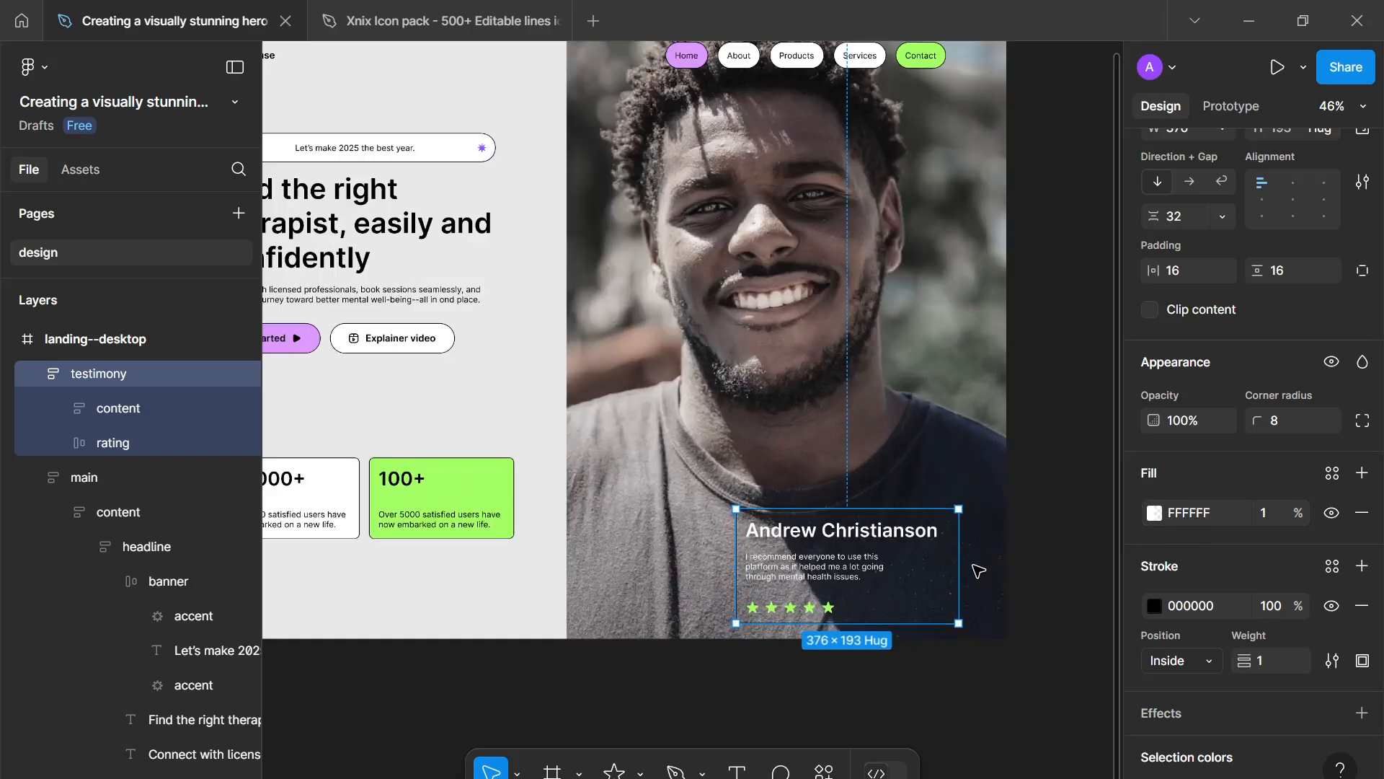
pyautogui.scroll(-3, 1212, 617)
pyautogui.scroll(-2, 1212, 625)
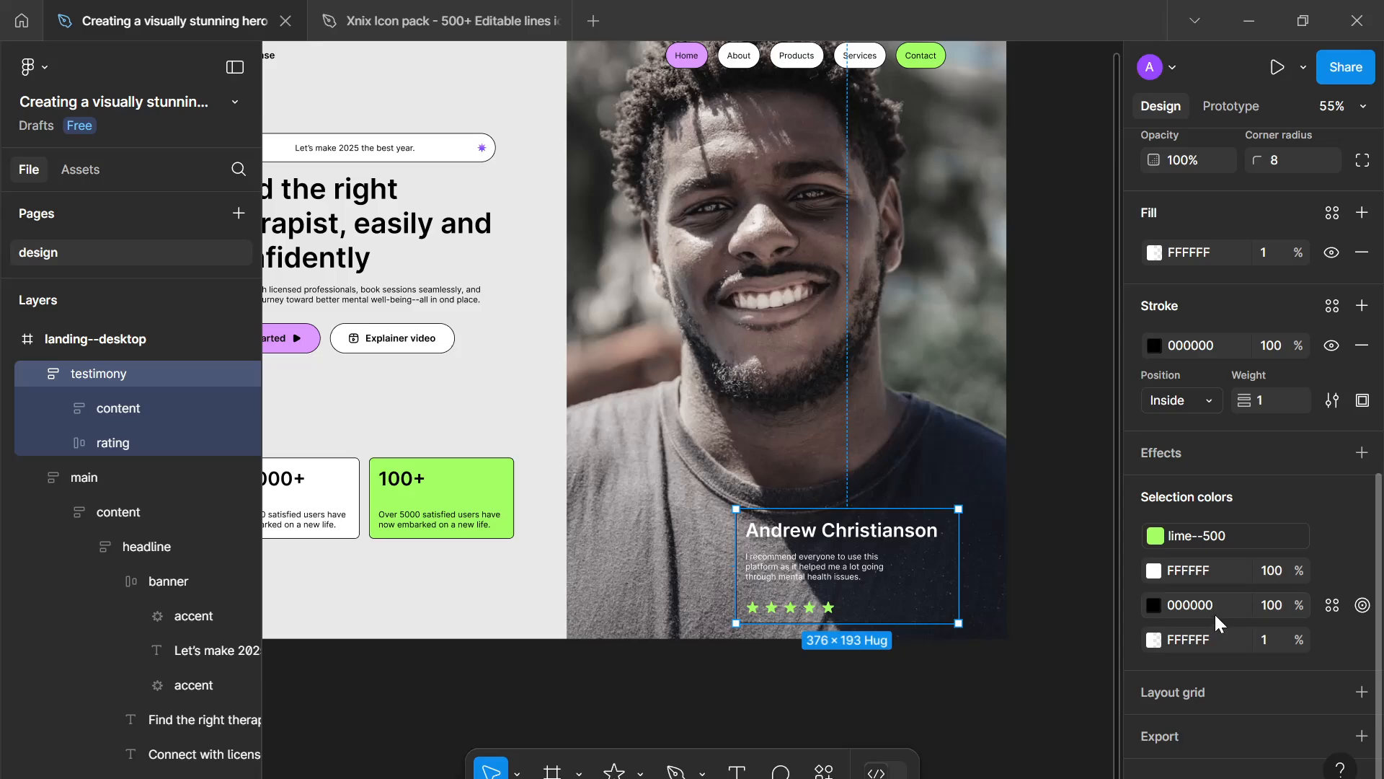
pyautogui.click(1154, 345)
pyautogui.moveTo(1037, 380); pyautogui.dragTo(496, 46)
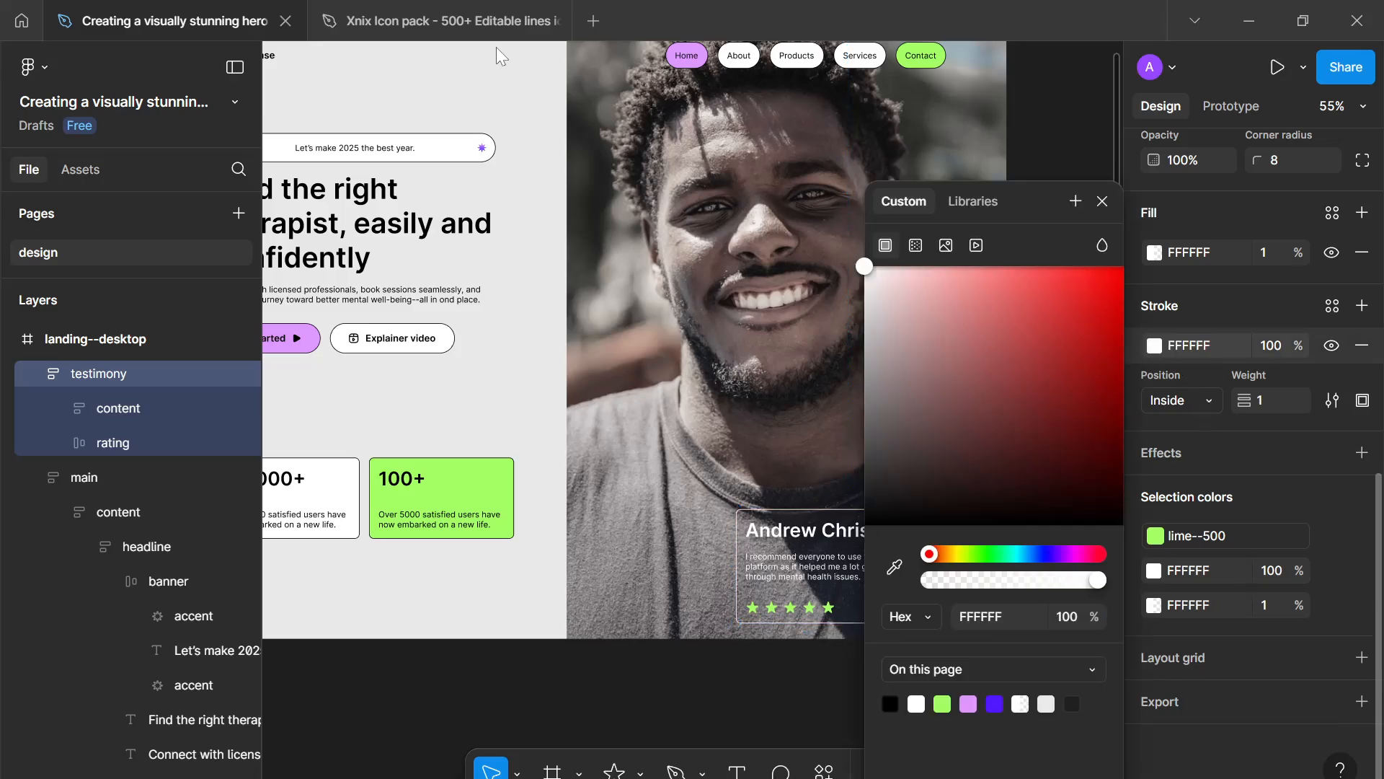
pyautogui.click(1111, 193)
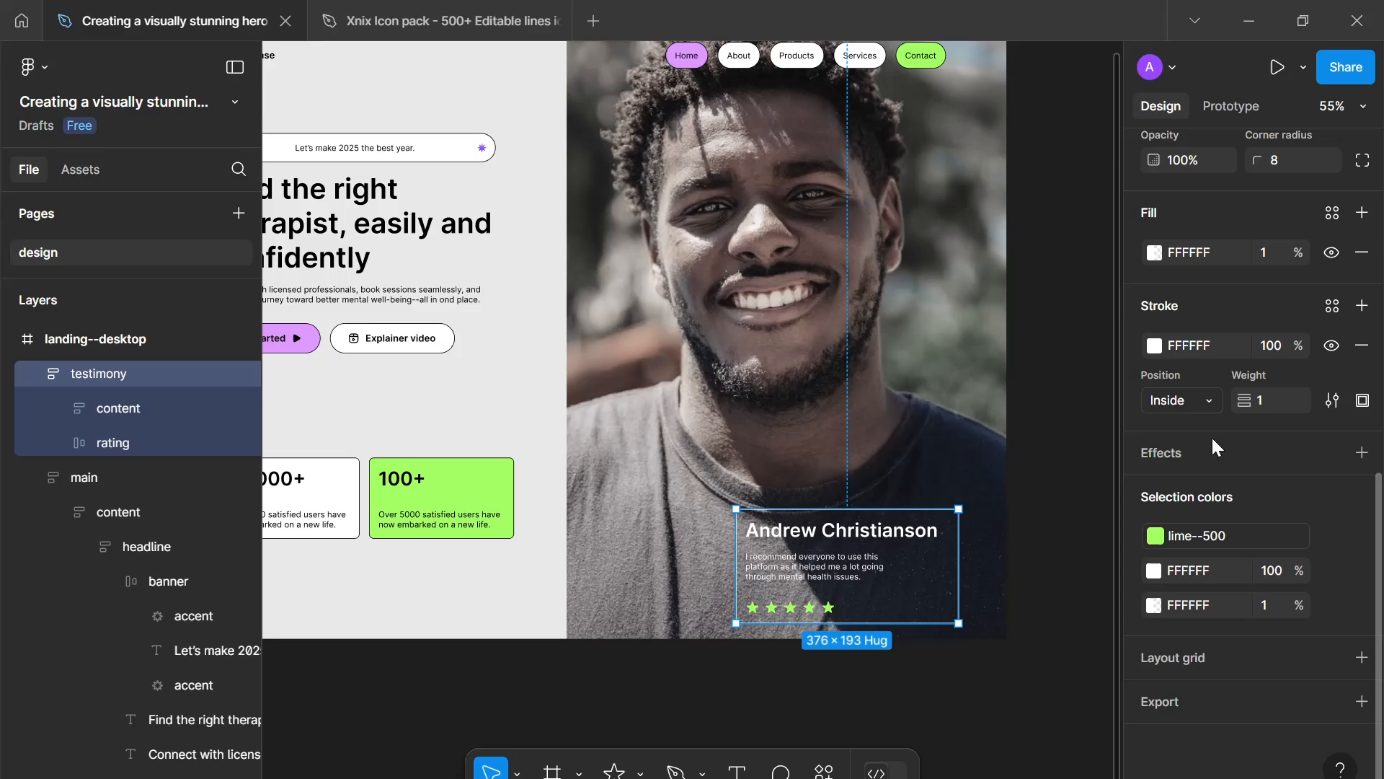
# - Add a background blur effect of 64 to the testimony frame
pyautogui.click(1360, 454)
pyautogui.click(1282, 493)
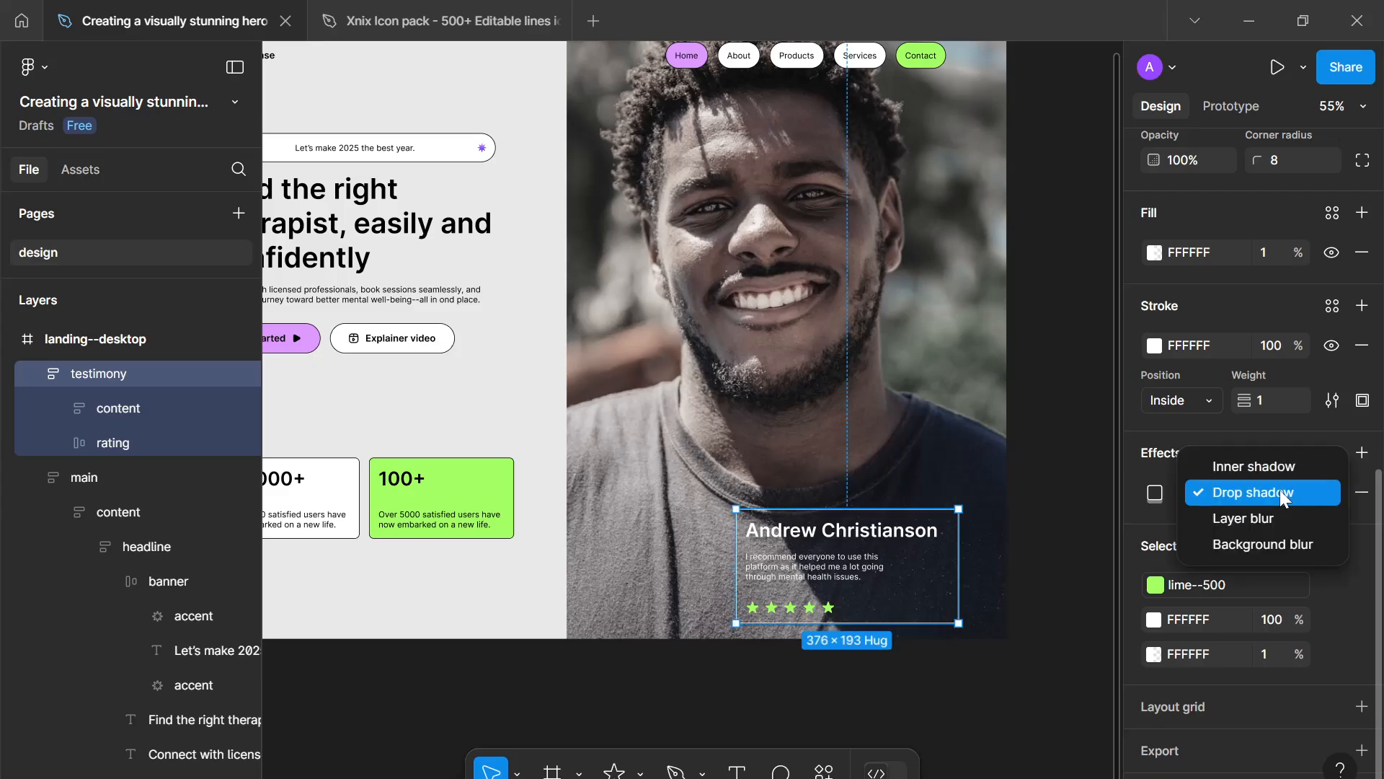
pyautogui.click(1295, 541)
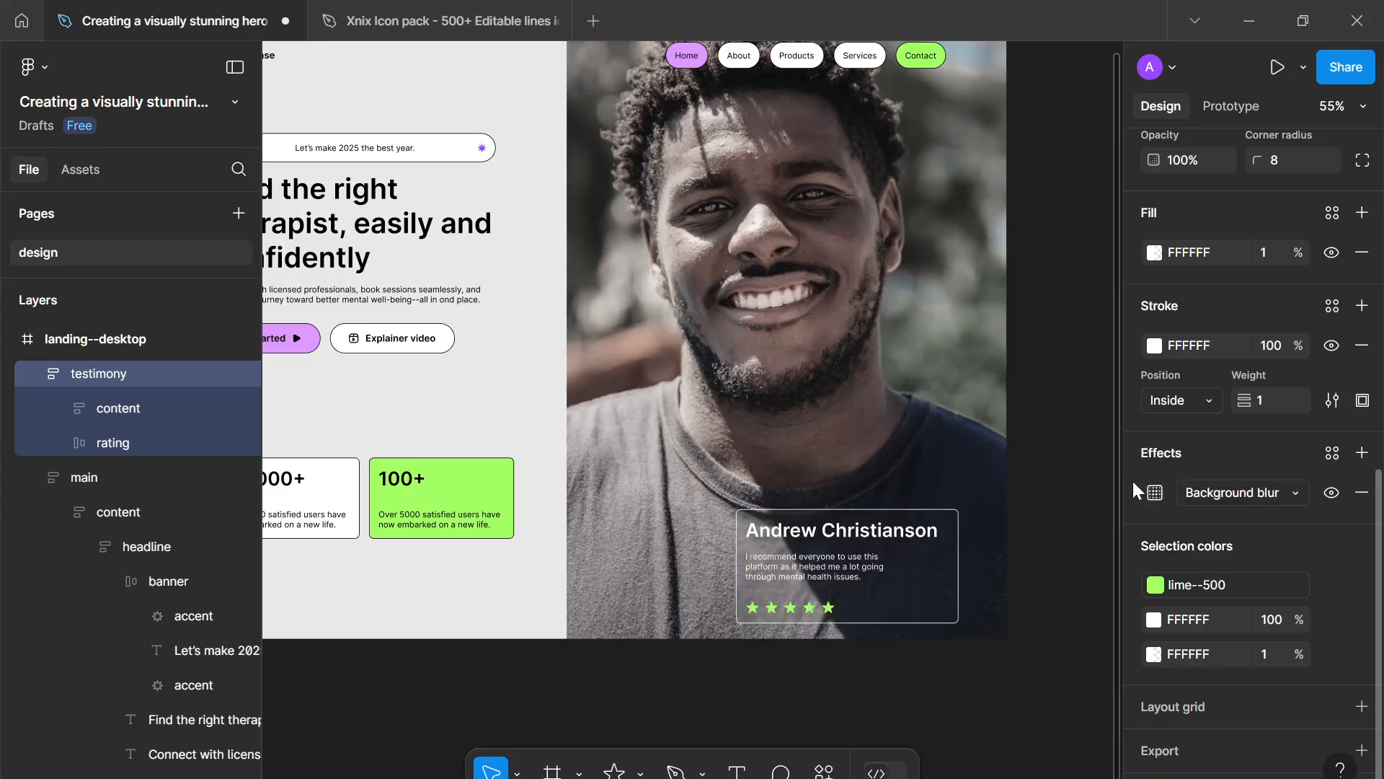
pyautogui.click(1155, 493)
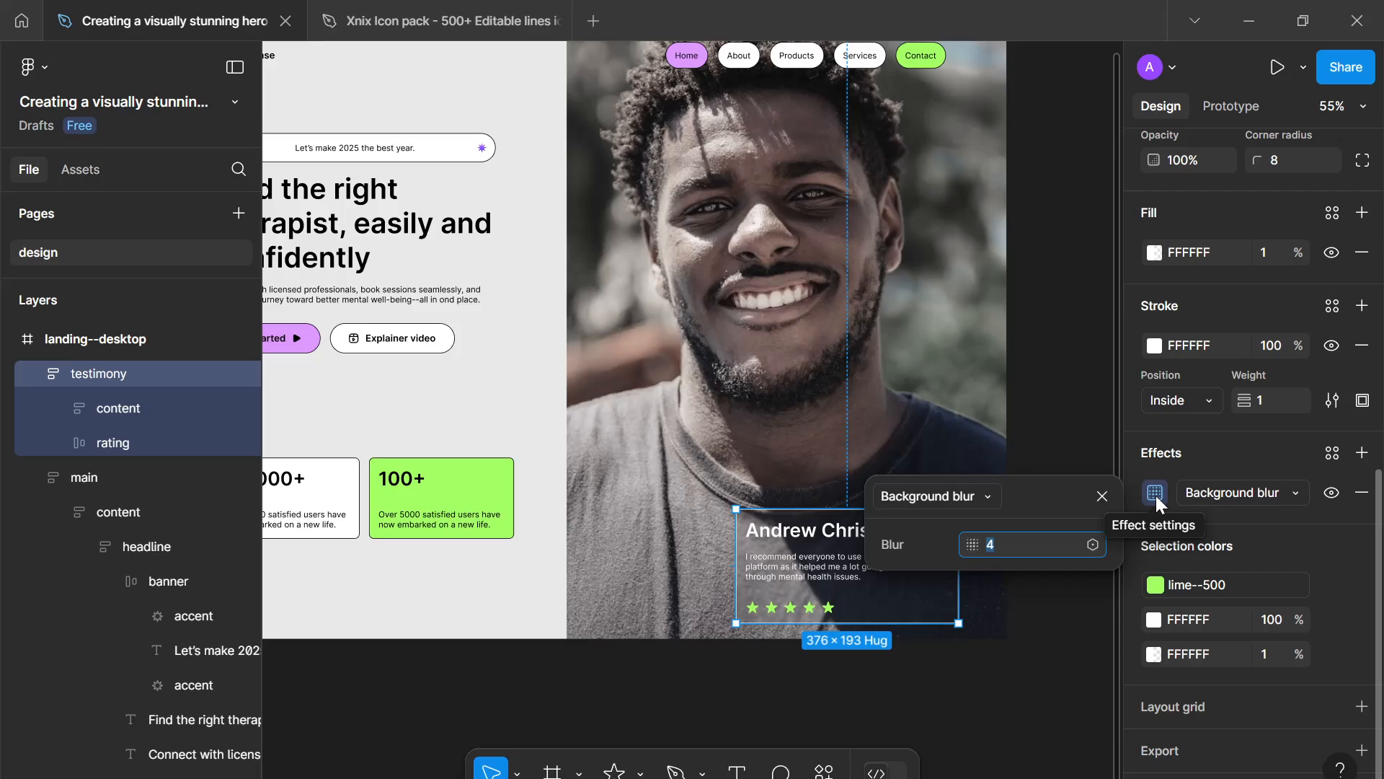
pyautogui.write('64')
pyautogui.press('Return')
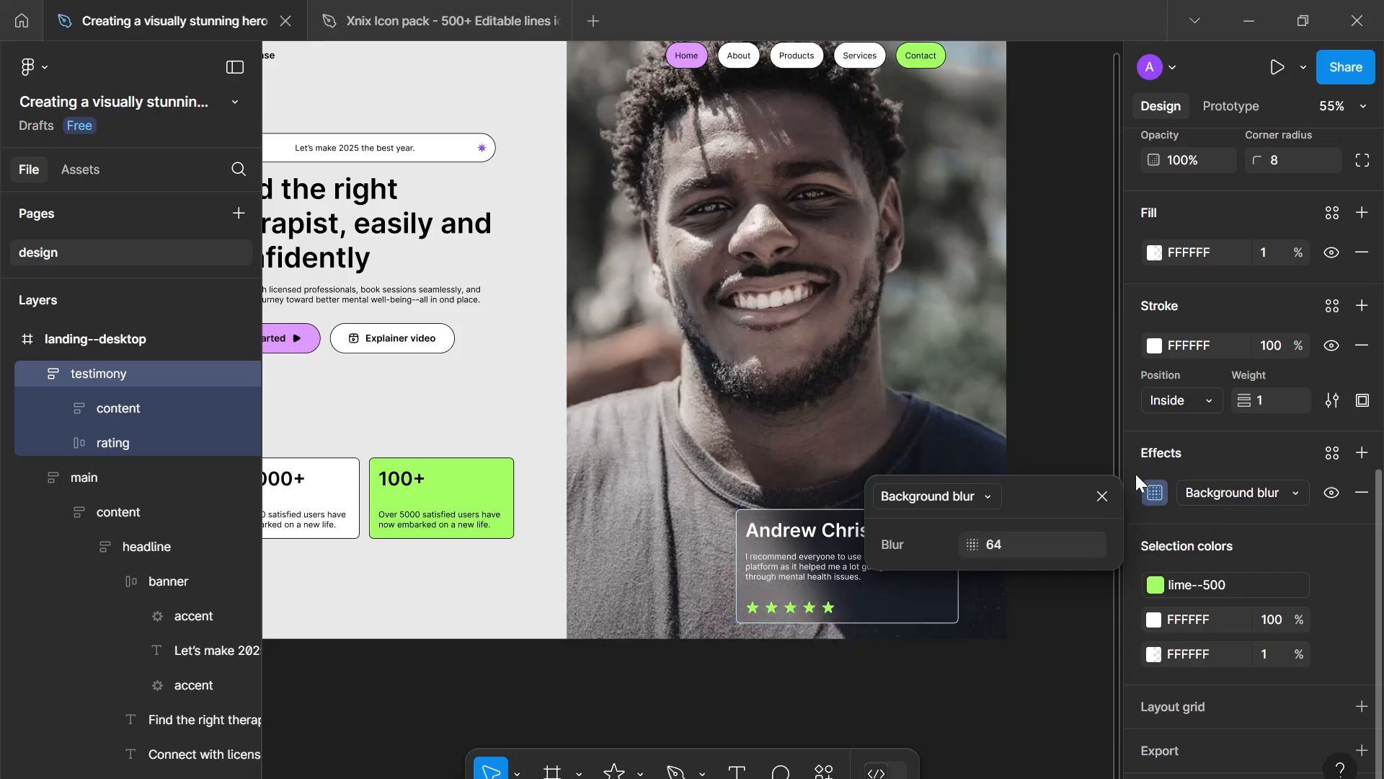
pyautogui.click(1105, 501)
pyautogui.click(1066, 551)
# - Set the testimonial description text's width to fill its container
pyautogui.scroll(-3, 1066, 552)
pyautogui.scroll(2, 1066, 552)
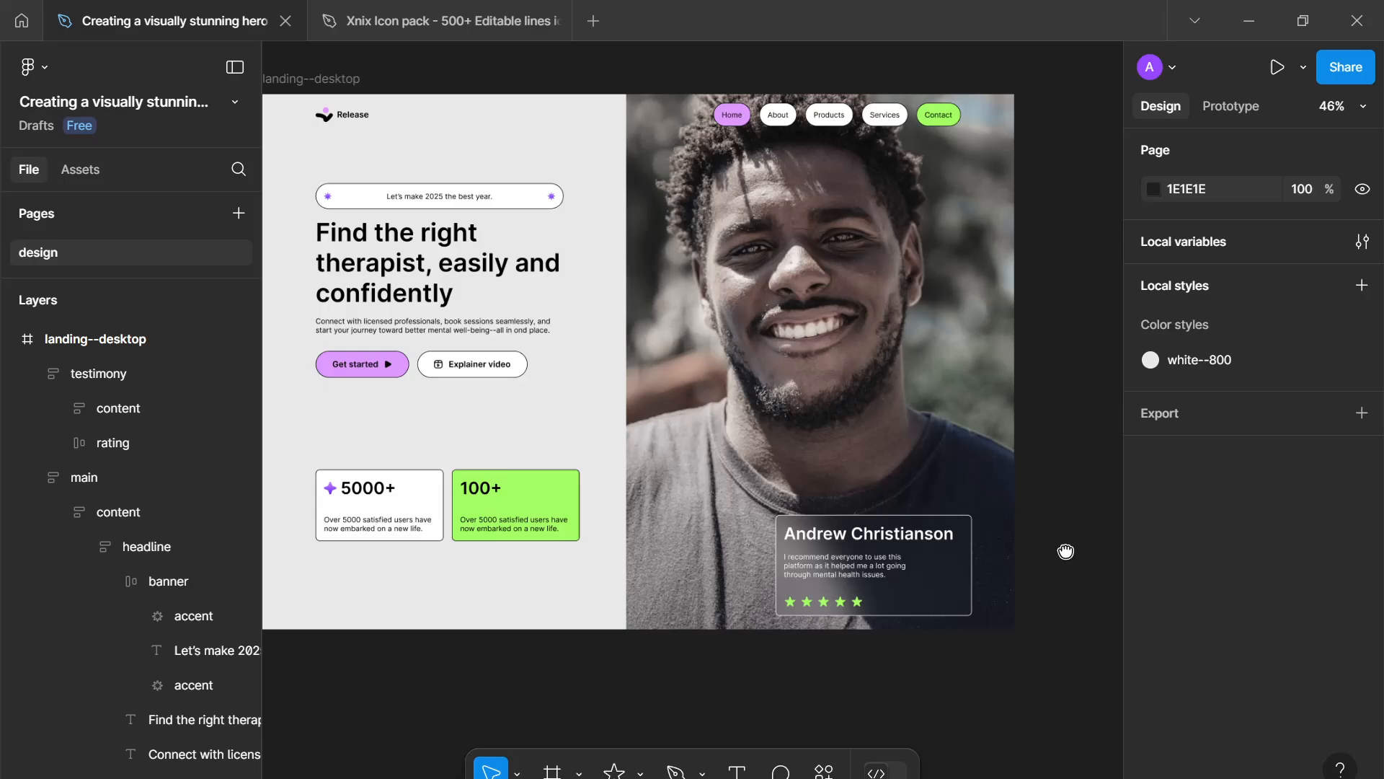
pyautogui.scroll(2, 1066, 551)
pyautogui.scroll(-3, 1072, 557)
pyautogui.click(975, 574)
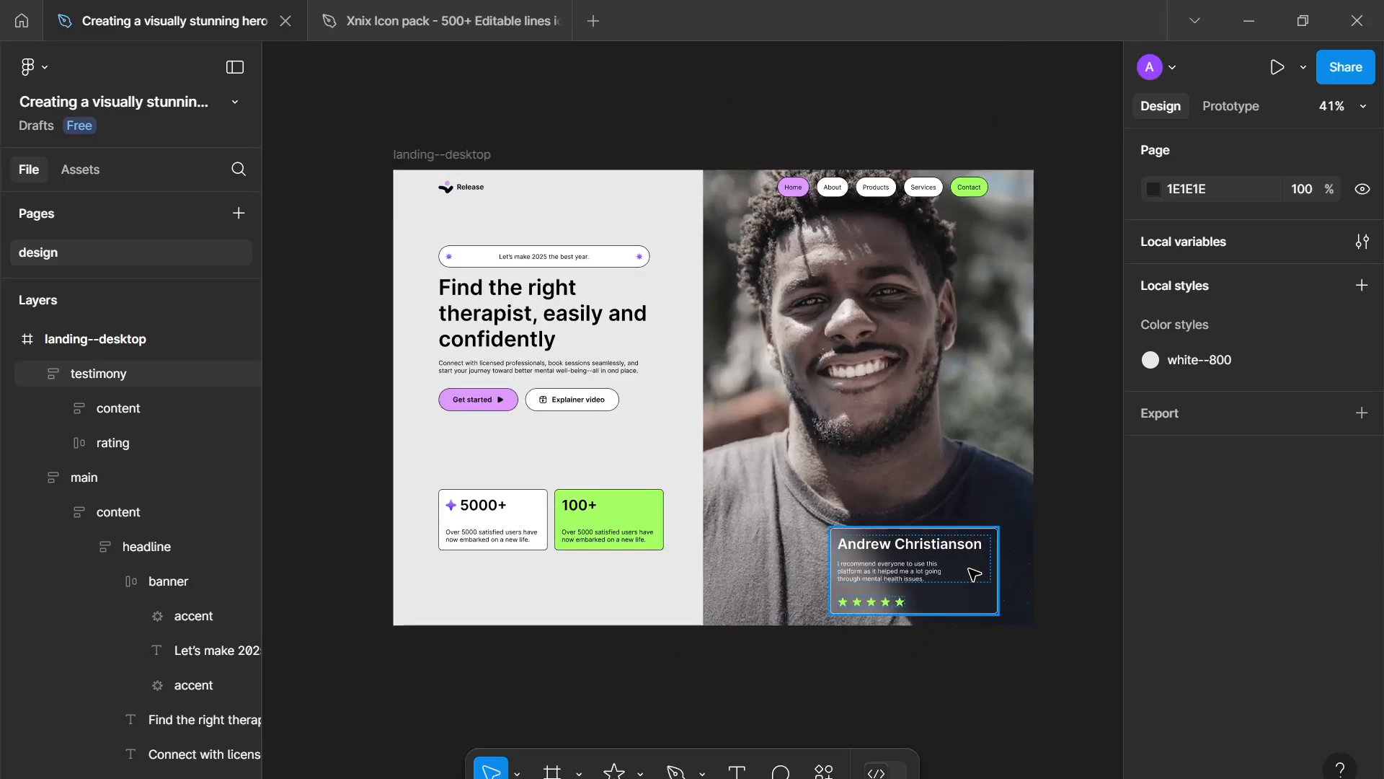
pyautogui.click(935, 574)
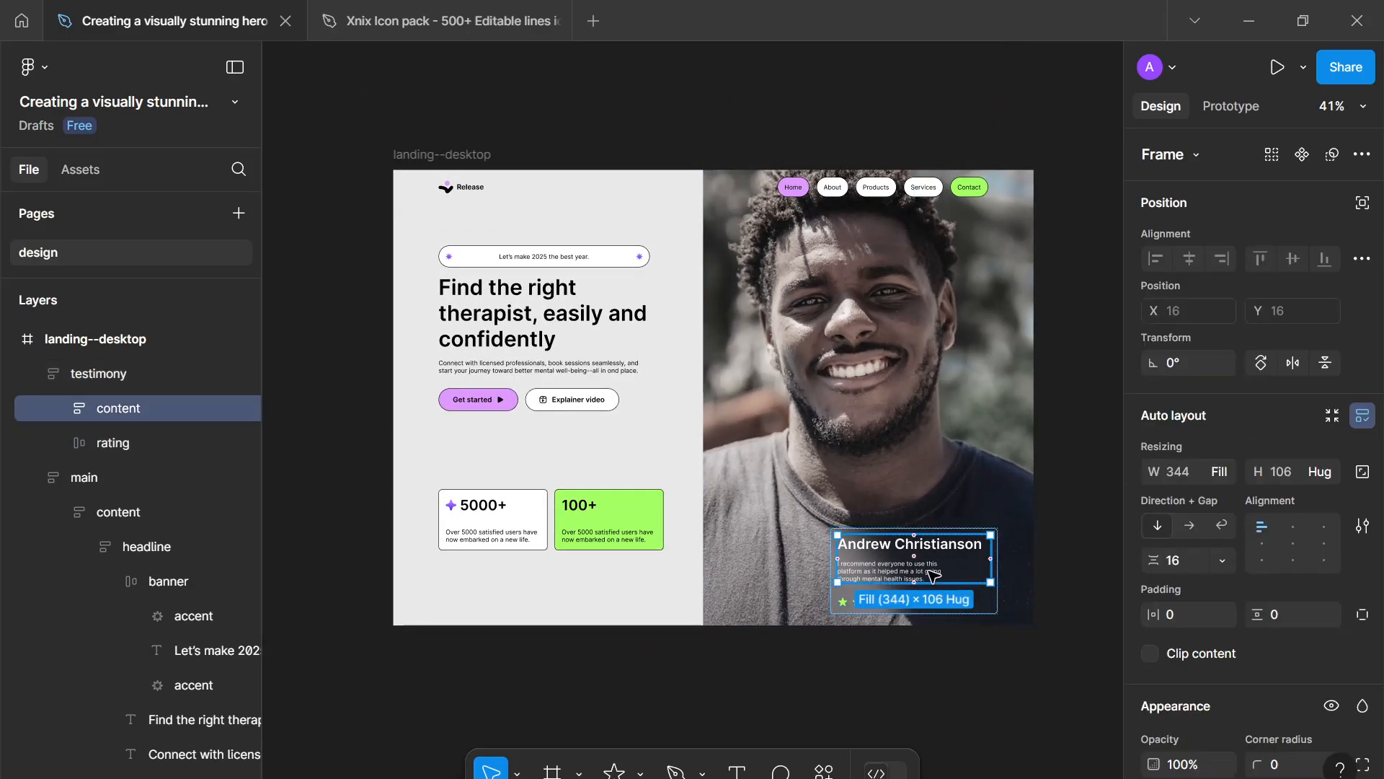
pyautogui.click(934, 574)
pyautogui.click(1221, 477)
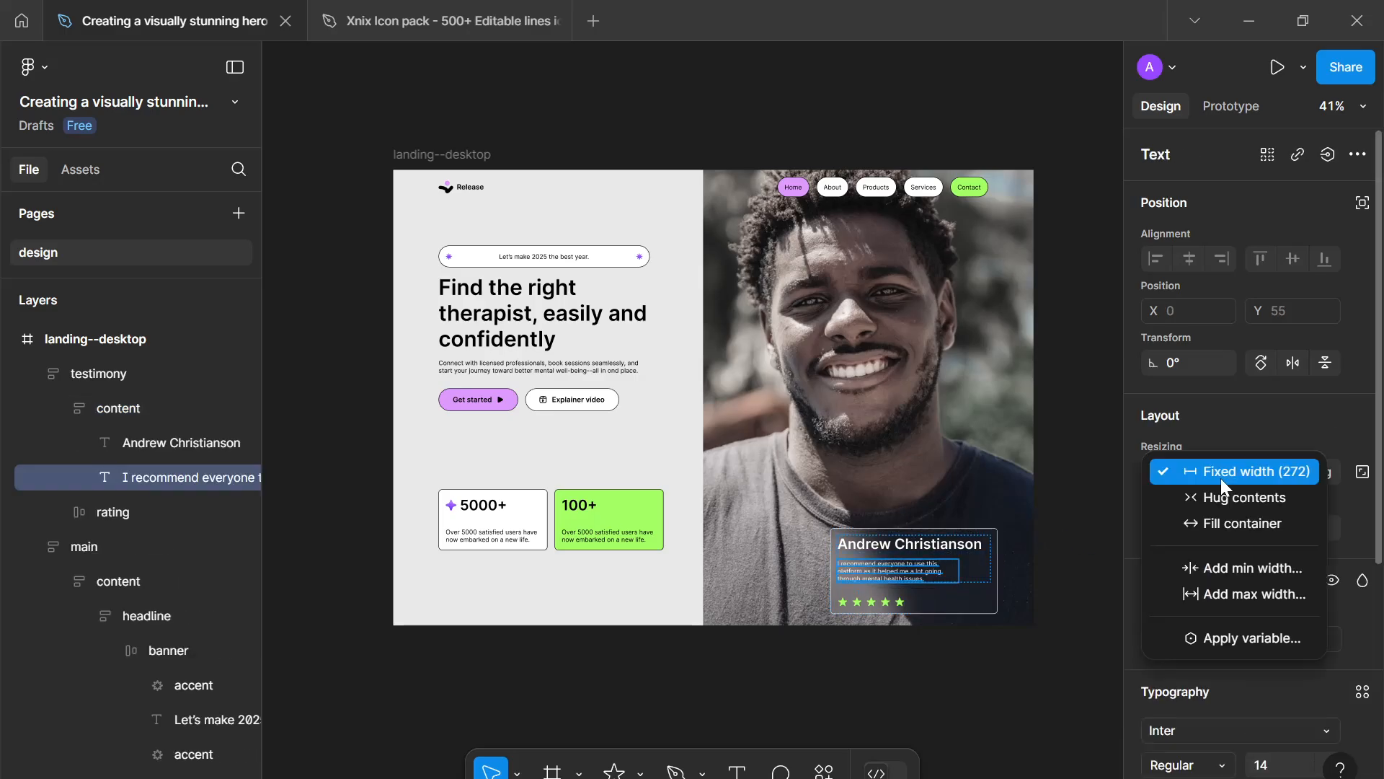
pyautogui.click(1224, 522)
# - Set the item gap inside the testimonial's content frame to 8
pyautogui.click(1024, 605)
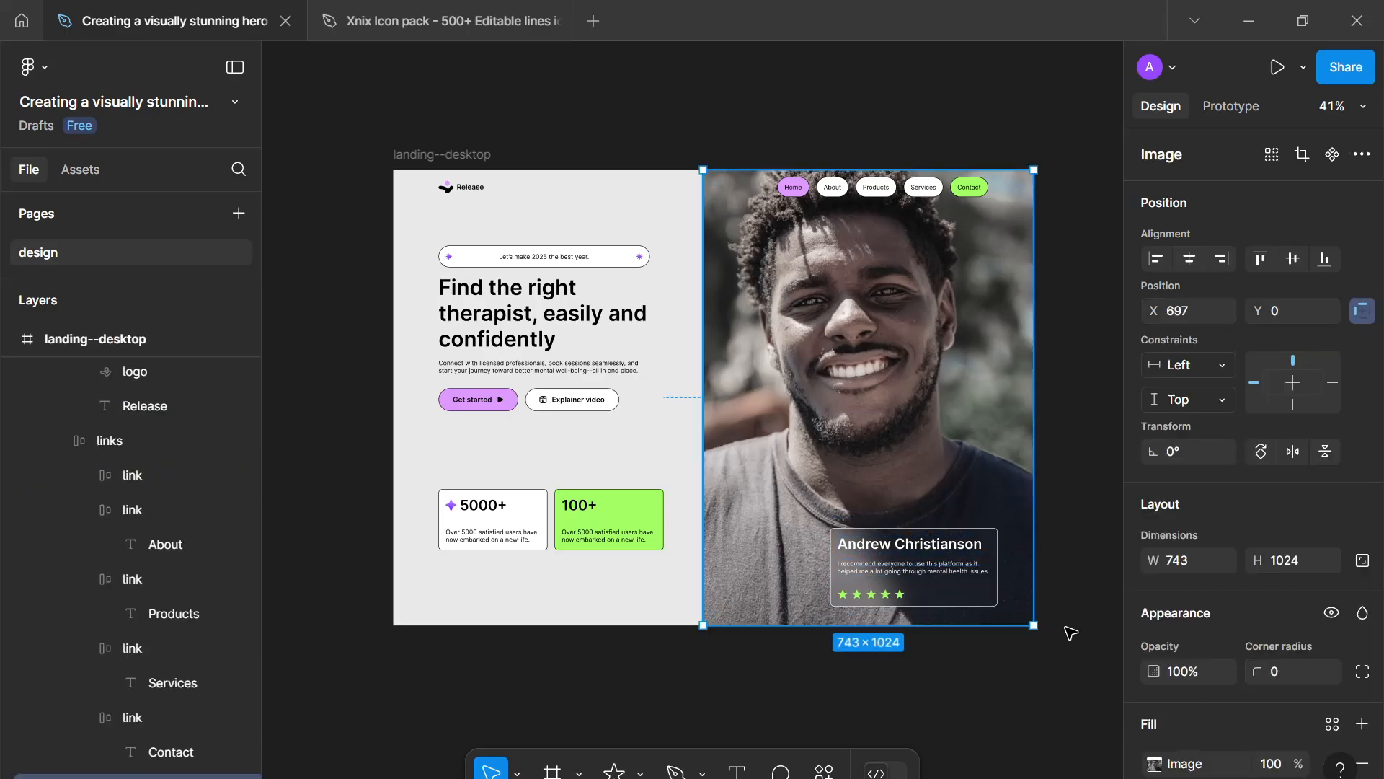
pyautogui.click(1071, 633)
pyautogui.scroll(3, 1067, 633)
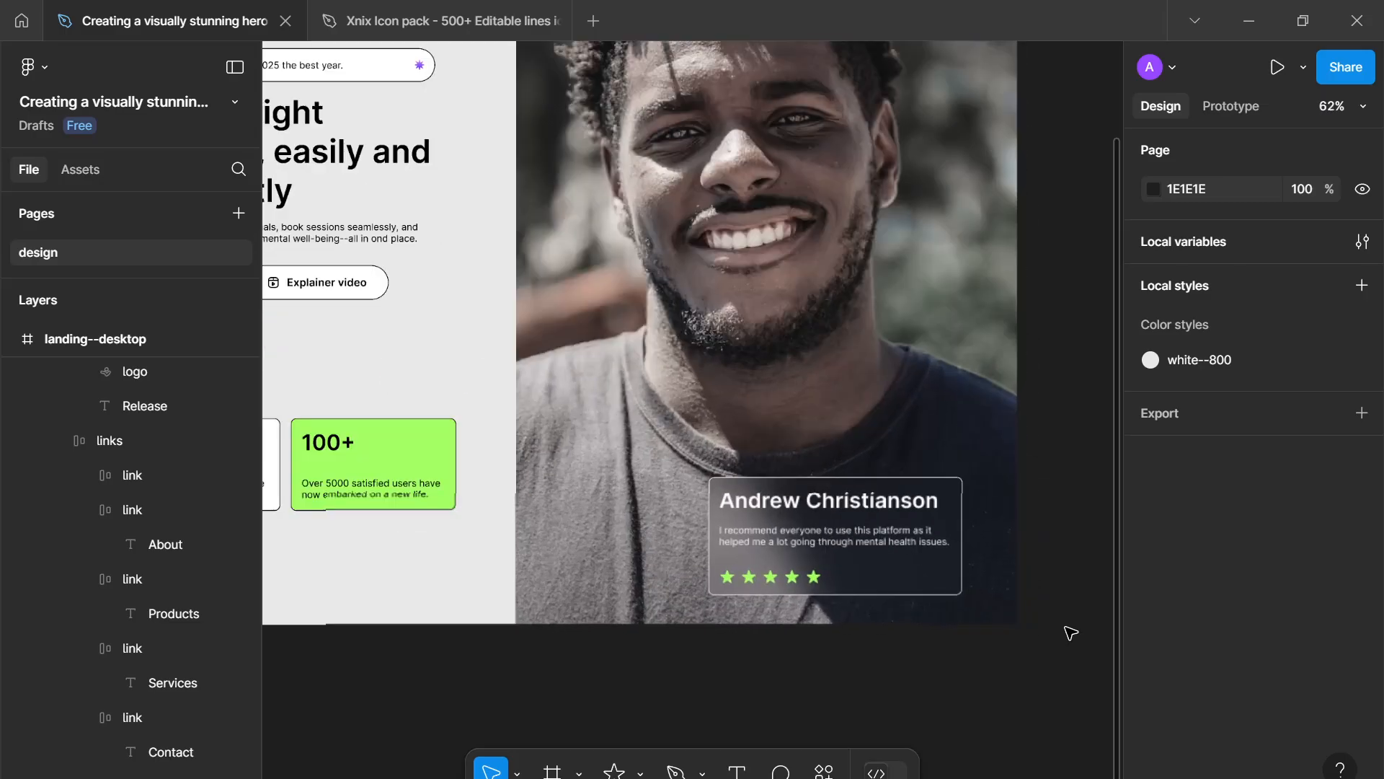
pyautogui.click(866, 559)
pyautogui.doubleClick(838, 522)
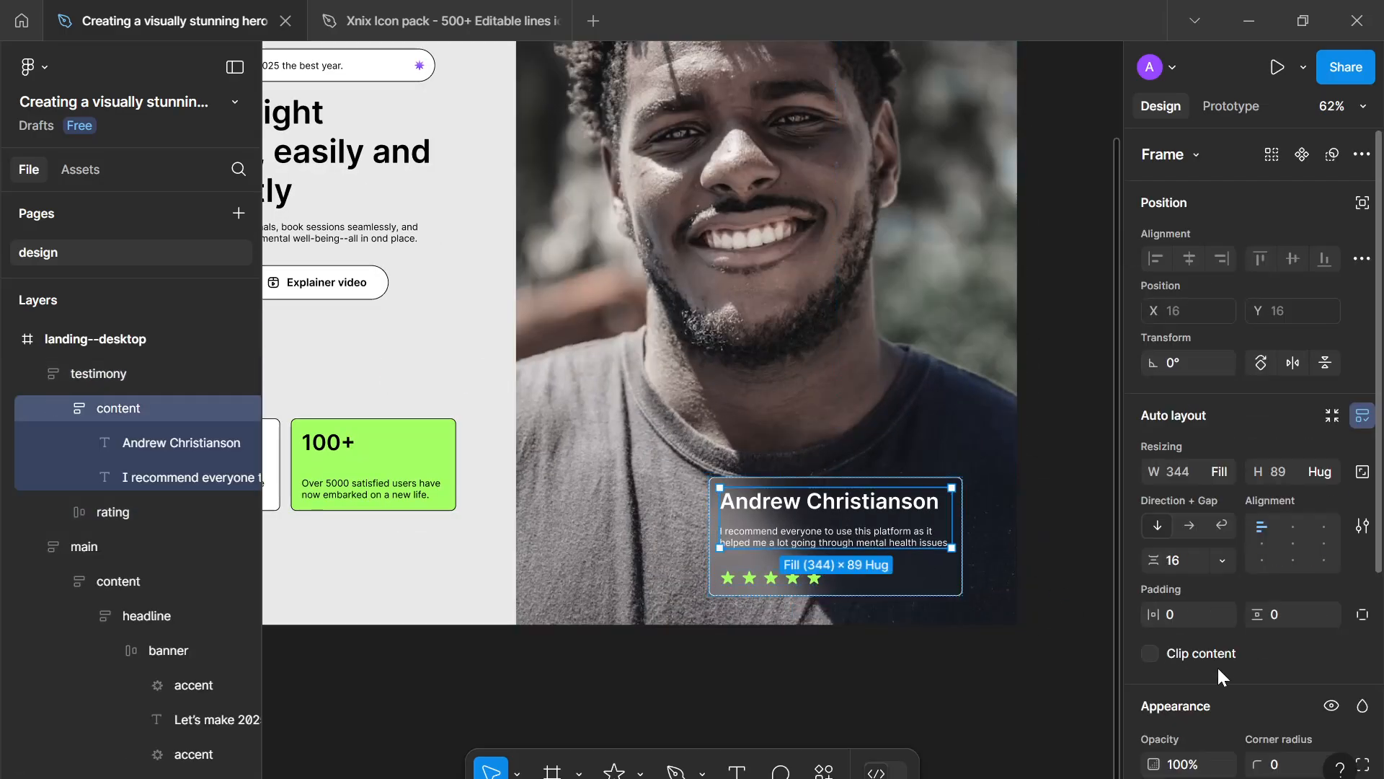
pyautogui.click(1187, 557)
pyautogui.press('Return')
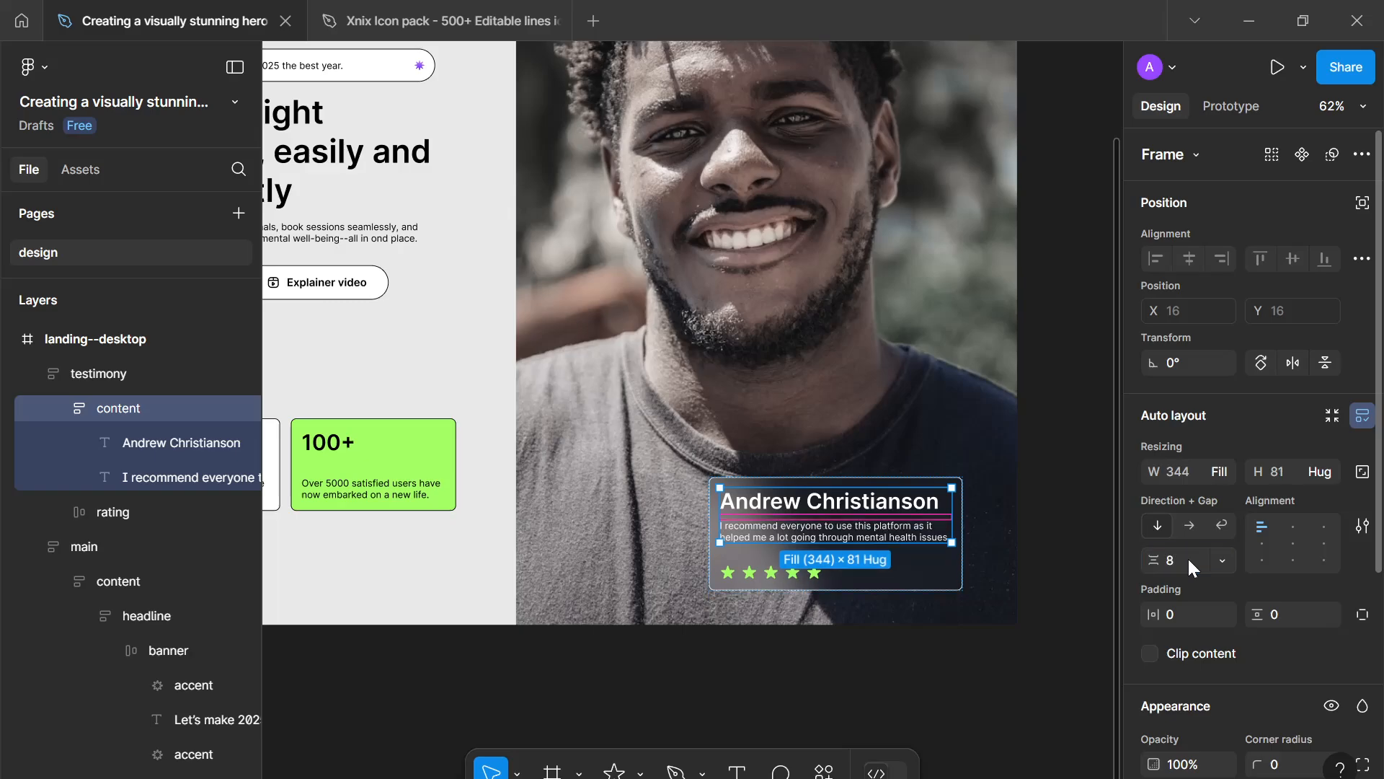
# - Set the testimony frame's vertical gap between content and rating to 24
pyautogui.click(940, 574)
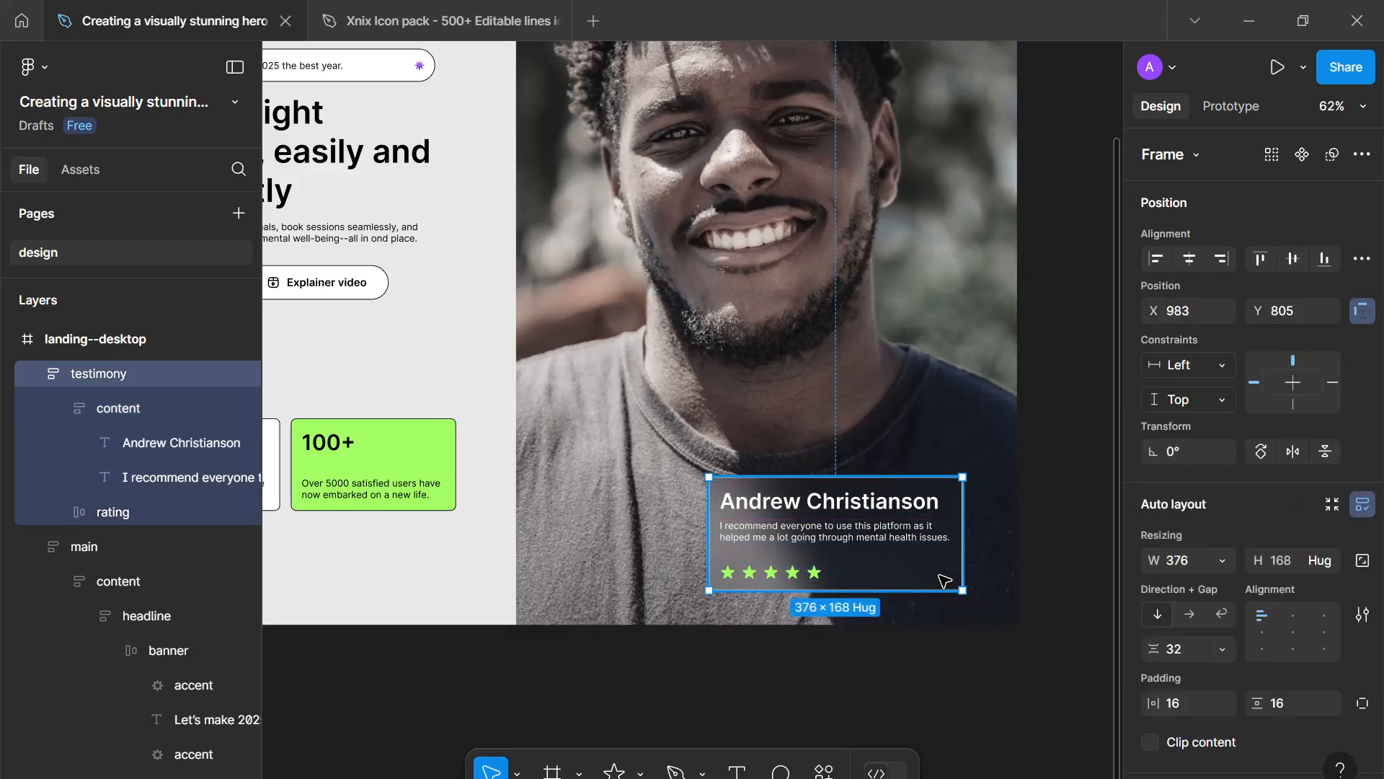
pyautogui.click(1191, 644)
pyautogui.write('24')
pyautogui.press('Return')
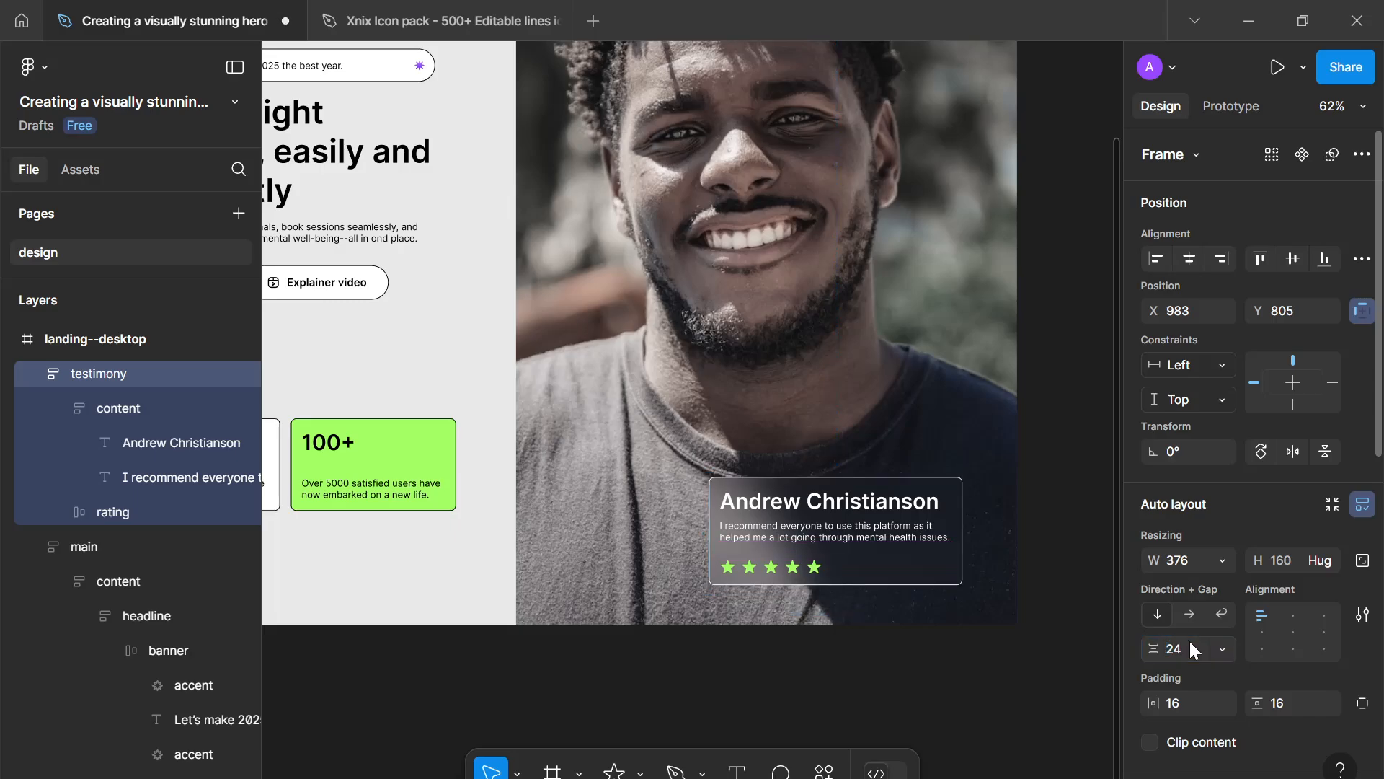
# - Move the testimony card towards the image's bottom-right corner, to about X 1032 and Y 840
pyautogui.click(927, 668)
pyautogui.scroll(-3, 930, 672)
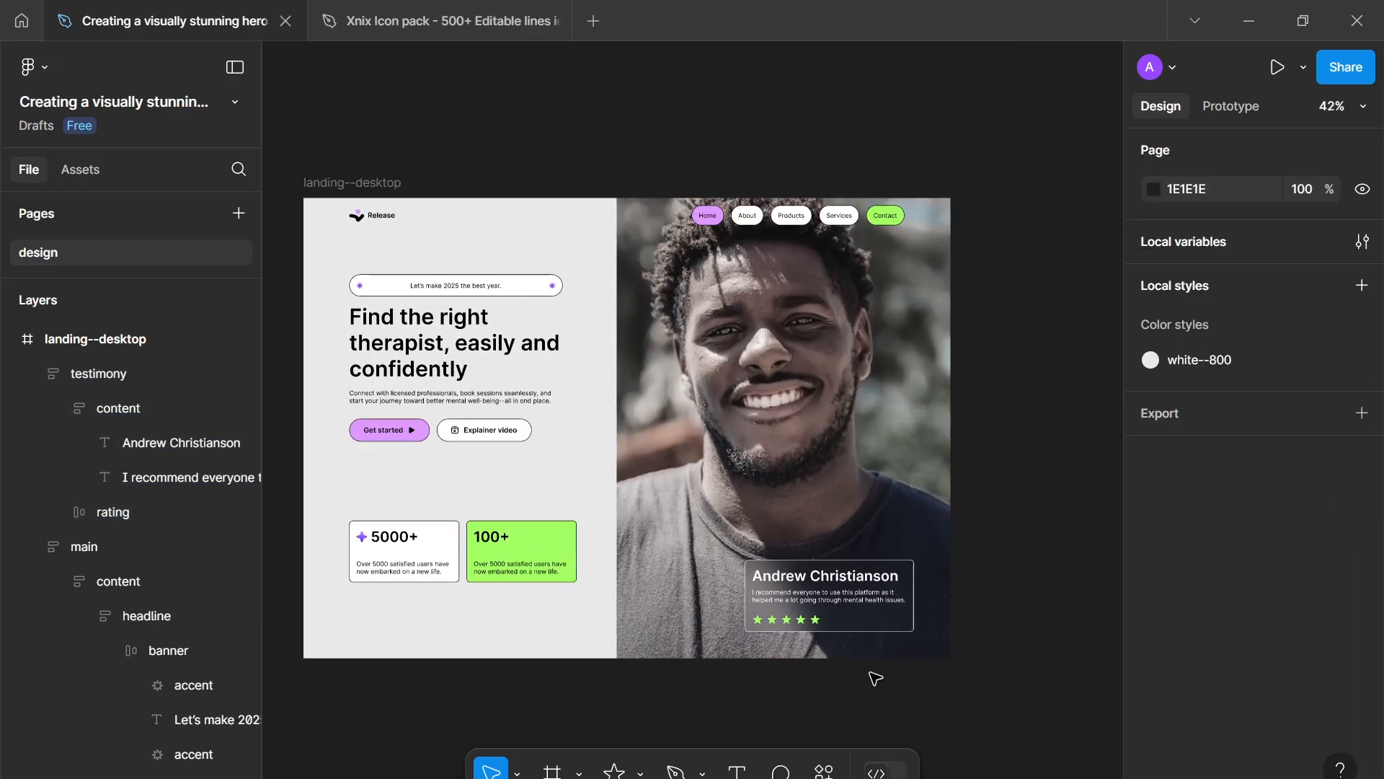
pyautogui.click(848, 611)
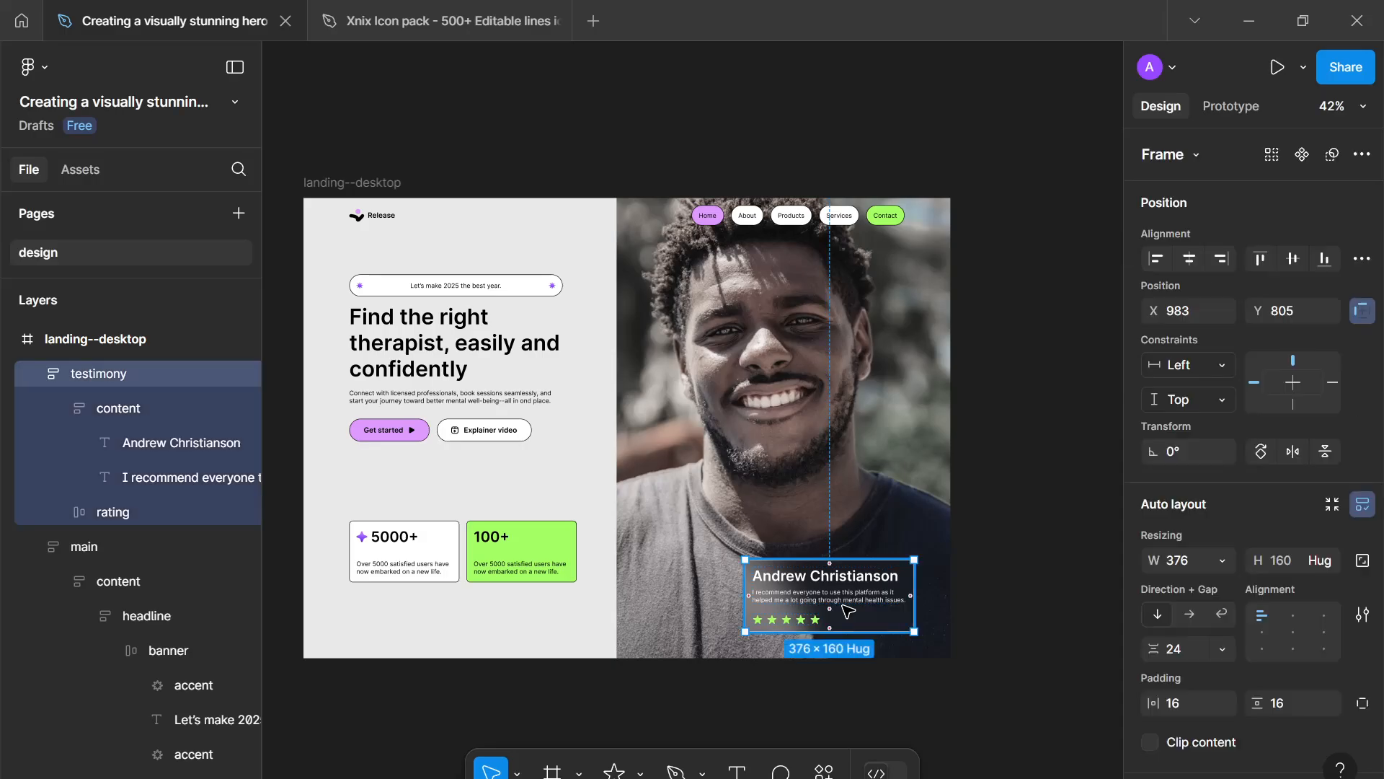
pyautogui.moveTo(857, 597)
pyautogui.mouseDown()
pyautogui.moveTo(871, 599)
pyautogui.moveTo(857, 605)
pyautogui.moveTo(871, 619)
pyautogui.mouseUp()
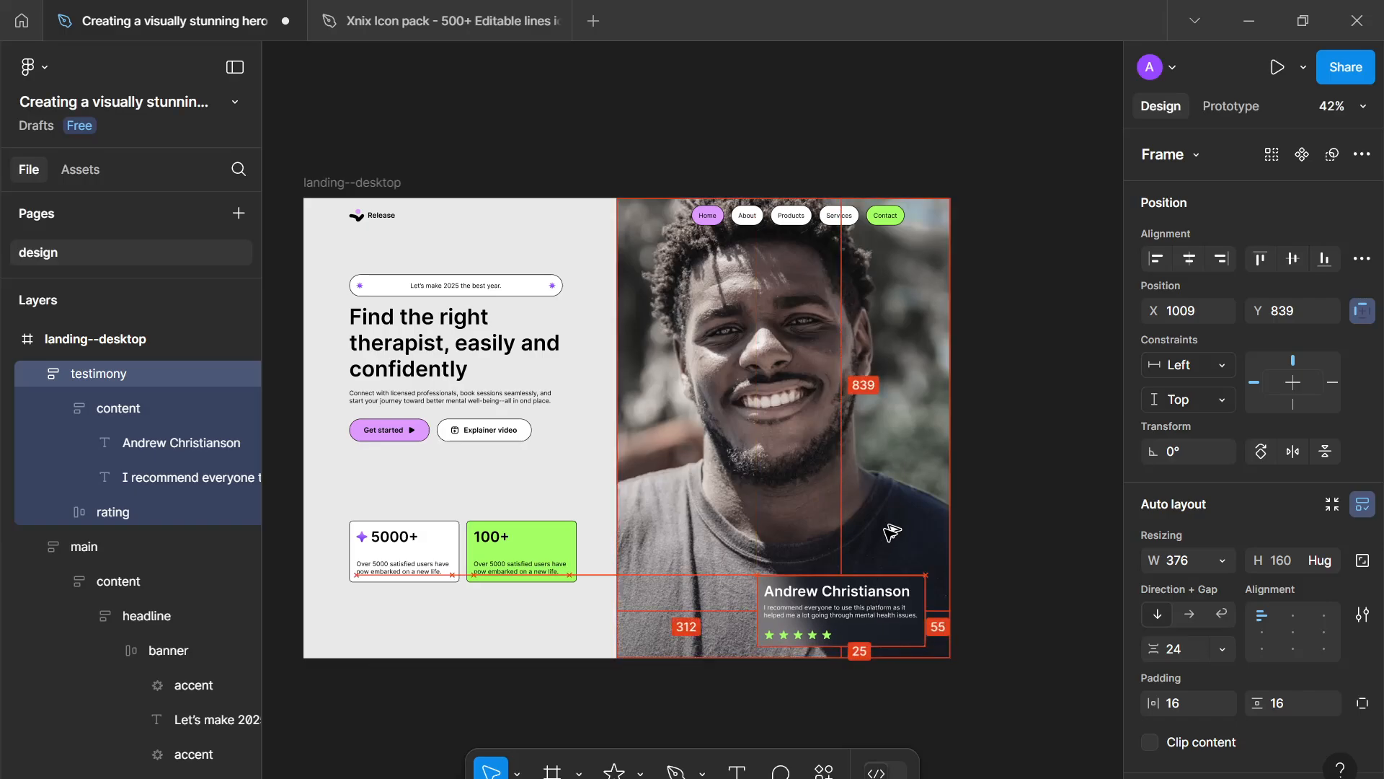
pyautogui.hotkey('alt', 'Up')
pyautogui.hotkey('alt', 'Down')
pyautogui.hotkey('alt', 'Down')
pyautogui.hotkey('alt', 'Right')
pyautogui.hotkey('alt', 'Right')
pyautogui.hotkey('alt', 'Right')
pyautogui.hotkey('alt', 'Right')
pyautogui.hotkey('alt', 'Right')
pyautogui.hotkey('alt', 'Right')
pyautogui.hotkey('alt', 'Right')
pyautogui.hotkey('alt', 'Right')
pyautogui.hotkey('alt', 'Right')
pyautogui.hotkey('alt', 'Right')
pyautogui.hotkey('alt', 'Right')
pyautogui.hotkey('alt', 'Right')
pyautogui.hotkey('alt', 'Right')
pyautogui.hotkey('alt', 'Right')
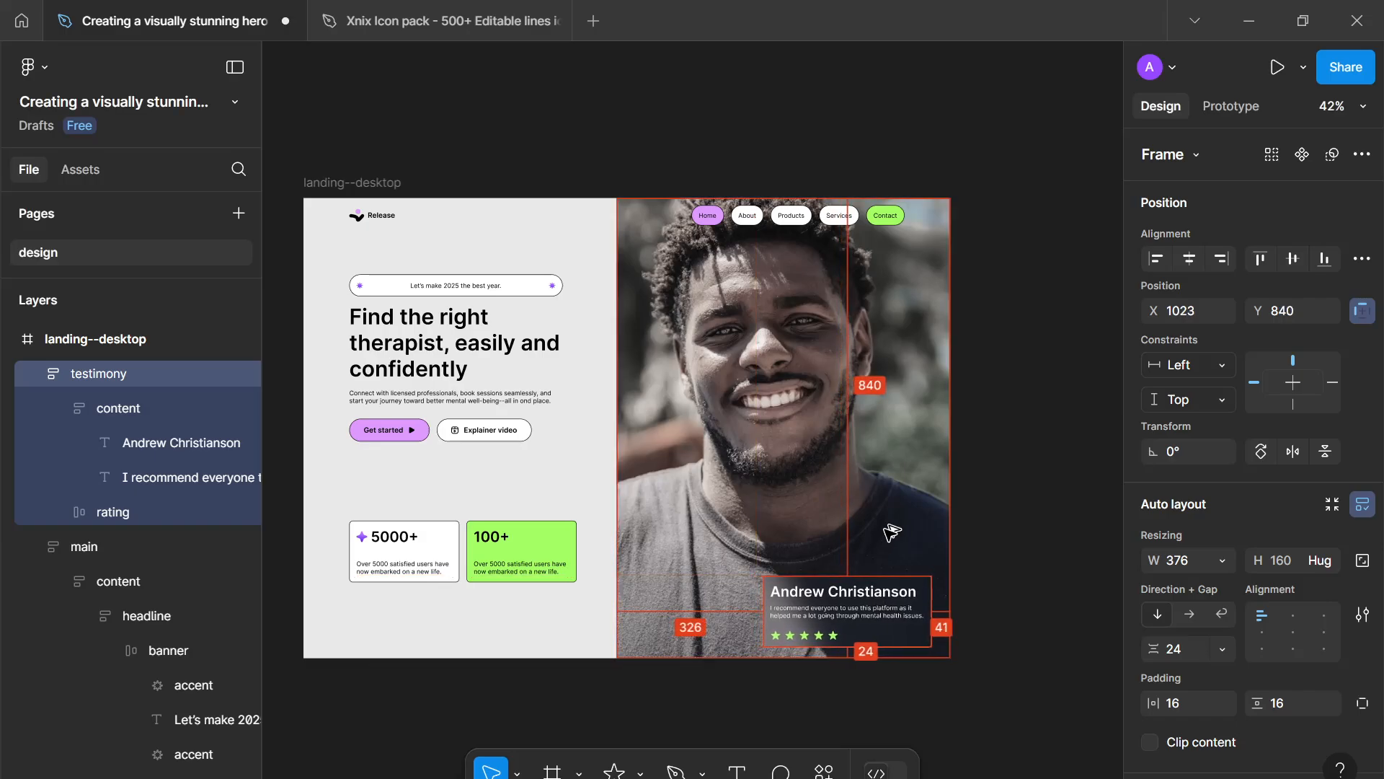
pyautogui.hotkey('alt', 'Right')
pyautogui.hotkey('alt', 'Right')
pyautogui.hotkey('alt', 'Right')
pyautogui.hotkey('alt', 'Right')
pyautogui.hotkey('alt', 'Right')
pyautogui.hotkey('alt', 'Right')
pyautogui.hotkey('alt', 'Right')
pyautogui.hotkey('alt', 'Right')
pyautogui.hotkey('alt', 'Right')
pyautogui.hotkey('alt', 'Right')
pyautogui.hotkey('alt', 'Right')
pyautogui.hotkey('alt', 'Right')
pyautogui.hotkey('alt', 'Right')
pyautogui.hotkey('alt', 'Right')
pyautogui.hotkey('alt', 'Right')
pyautogui.hotkey('alt', 'Right')
pyautogui.hotkey('alt', 'Right')
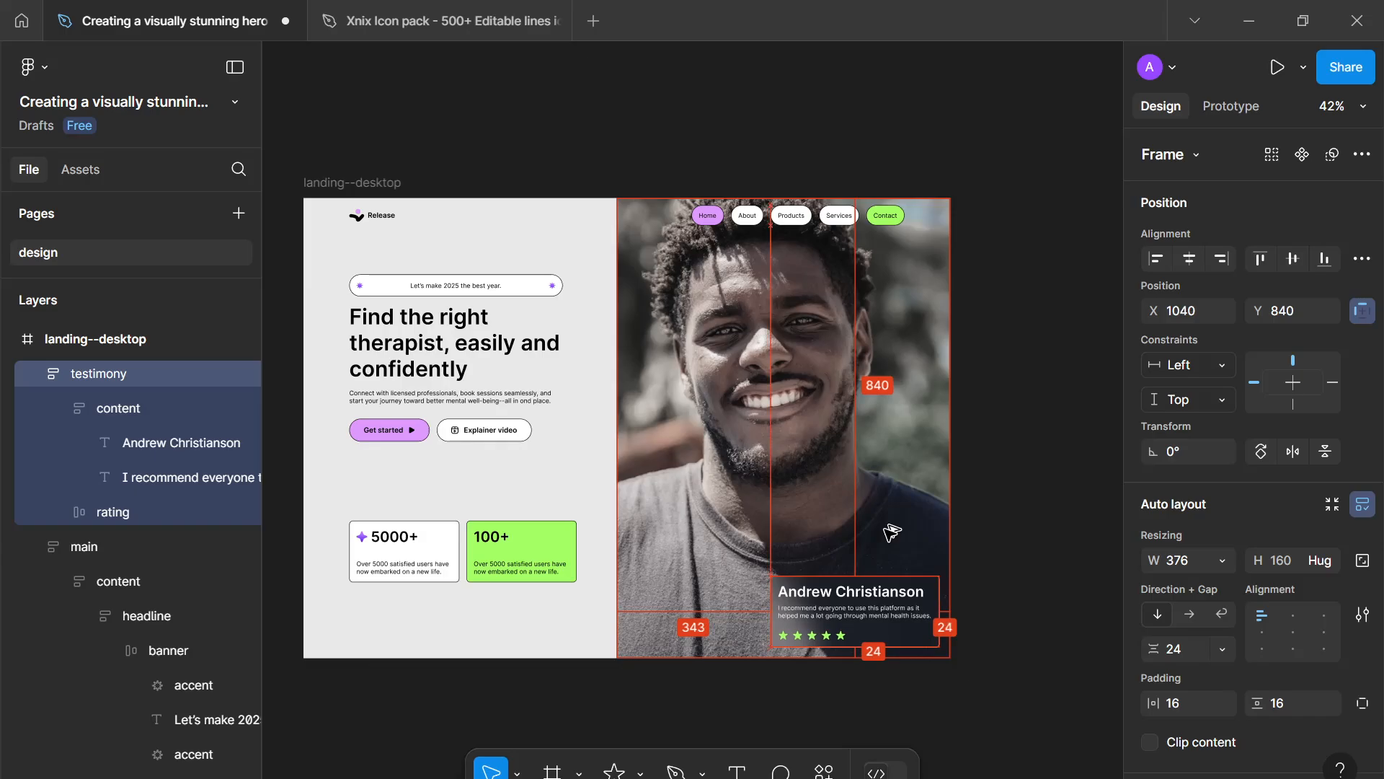
pyautogui.hotkey('alt', 'Left')
pyautogui.hotkey('alt', 'Left')
pyautogui.hotkey('alt', 'Left')
pyautogui.hotkey('alt', 'Left')
pyautogui.hotkey('alt', 'Left')
pyautogui.hotkey('alt', 'Left')
pyautogui.hotkey('alt', 'Left')
pyautogui.hotkey('alt', 'Left')
pyautogui.hotkey('alt', 'Left')
pyautogui.hotkey('alt', 'Left')
pyautogui.hotkey('alt', 'Left')
pyautogui.hotkey('alt', 'Left')
pyautogui.hotkey('alt', 'Left')
pyautogui.hotkey('alt', 'Left')
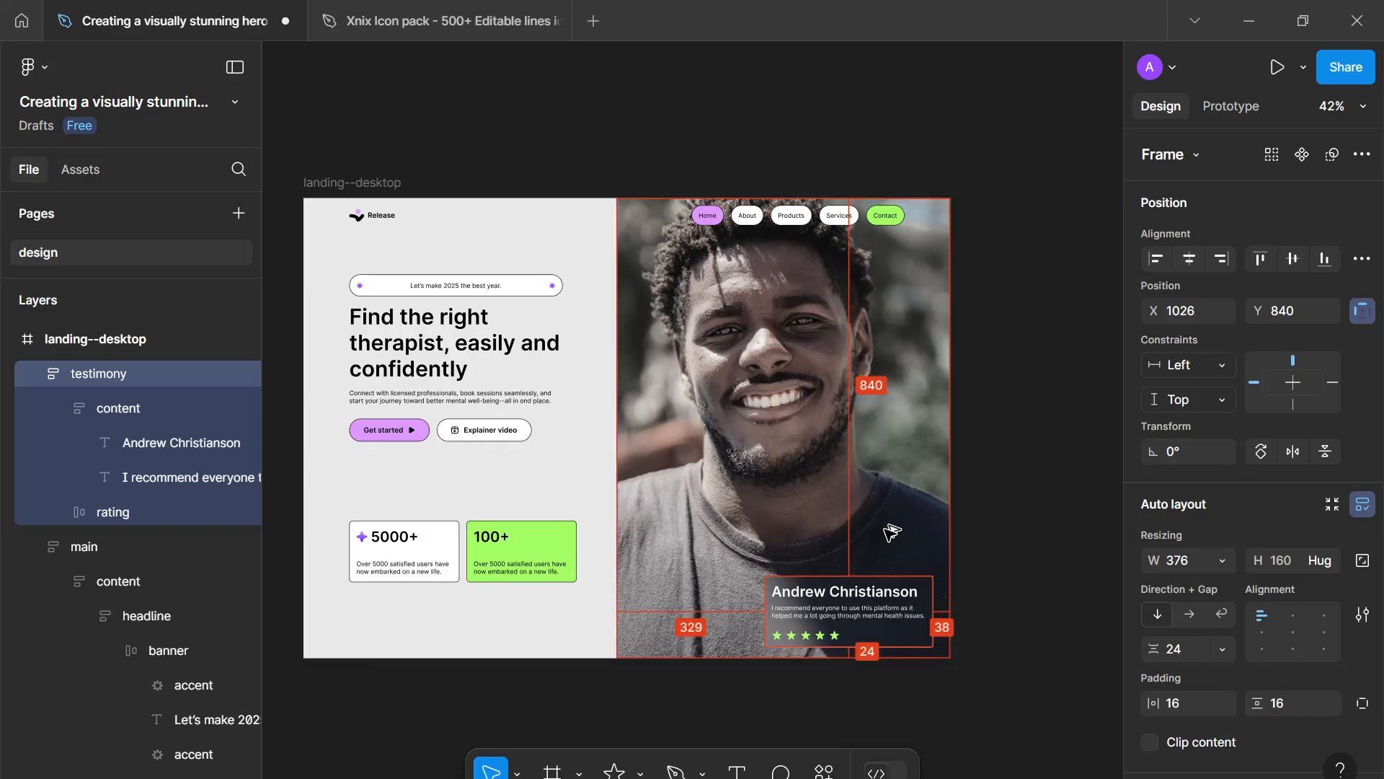
pyautogui.hotkey('alt', 'Right')
pyautogui.hotkey('alt', 'Right')
pyautogui.hotkey('alt', 'Right')
pyautogui.hotkey('alt', 'Right')
pyautogui.hotkey('alt', 'Right')
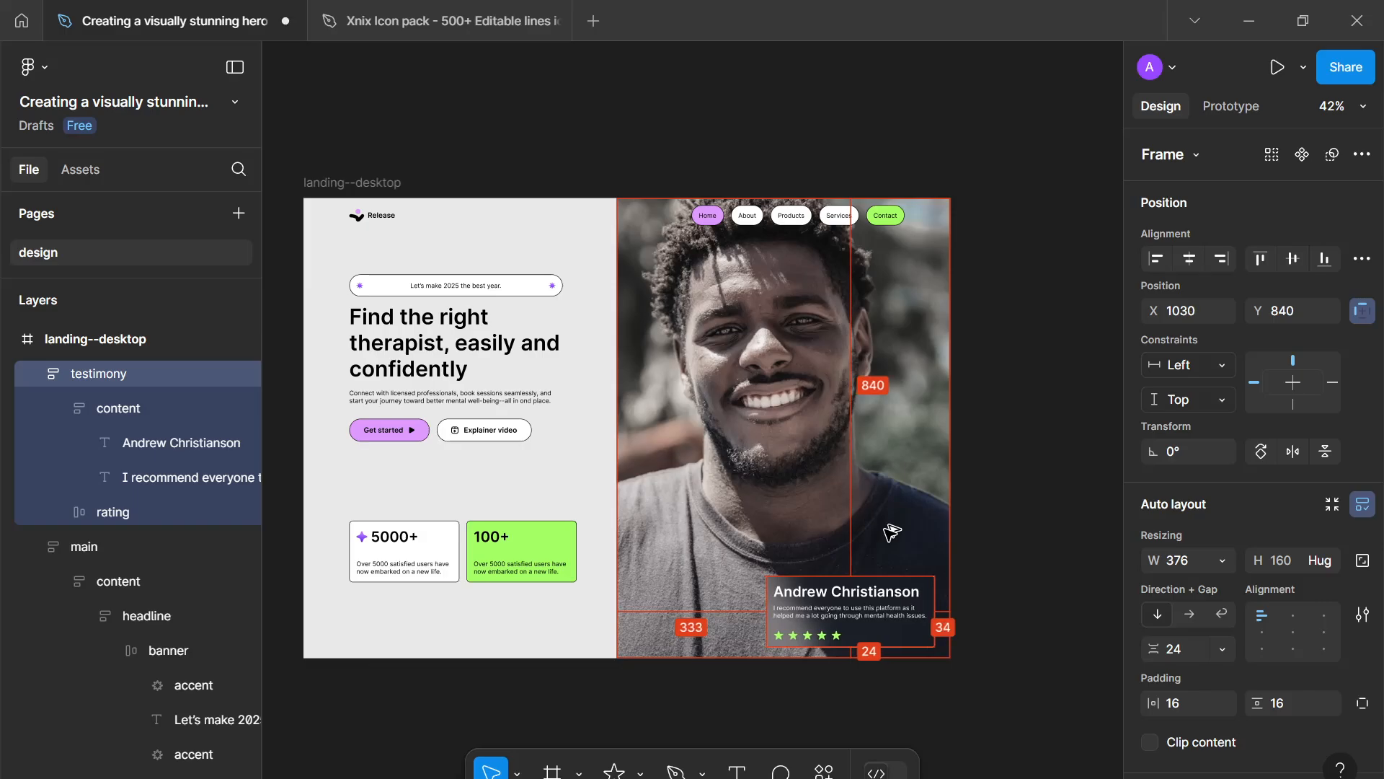
pyautogui.hotkey('alt', 'Right')
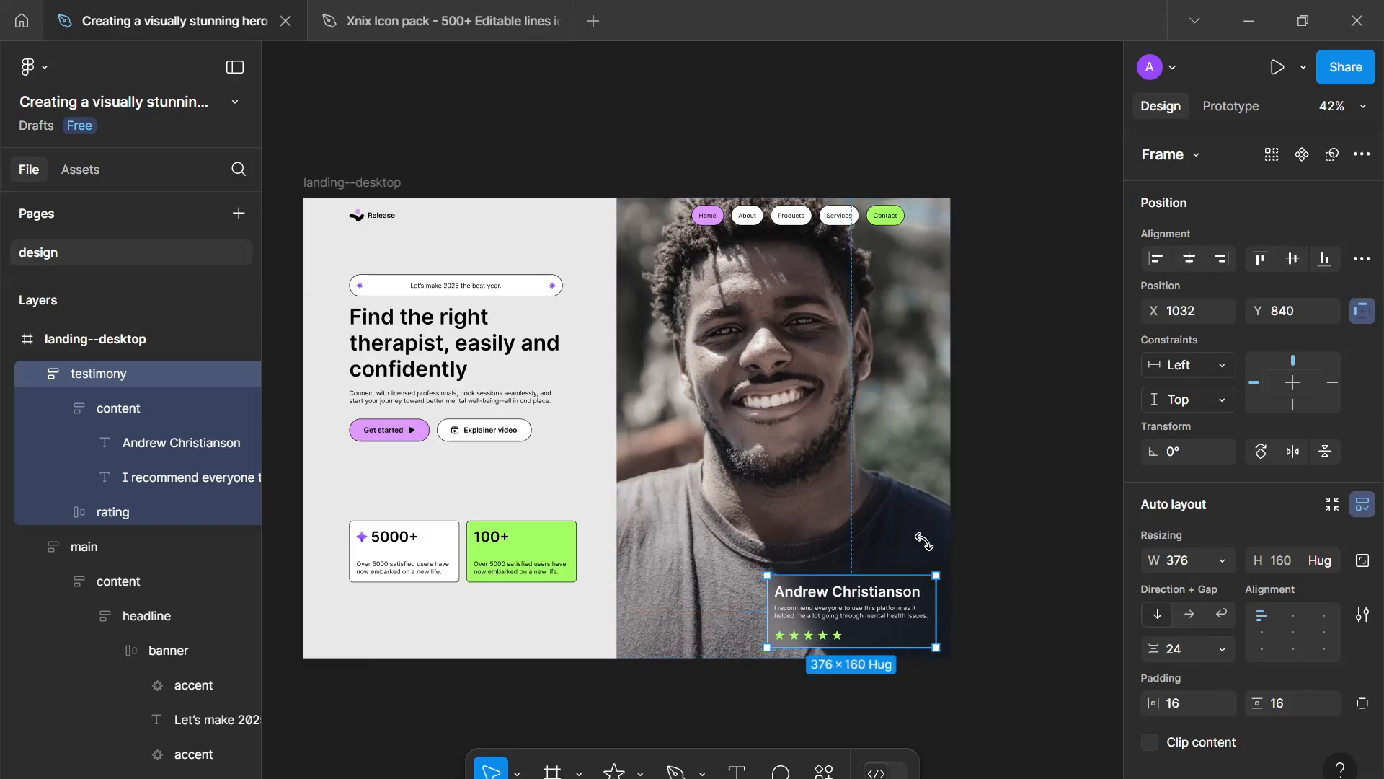
# - Review the hero layout by selecting the content group, headline block and statistic cards
pyautogui.click(1036, 616)
pyautogui.scroll(-4, 1036, 616)
pyautogui.moveTo(1036, 616); pyautogui.dragTo(1084, 632)
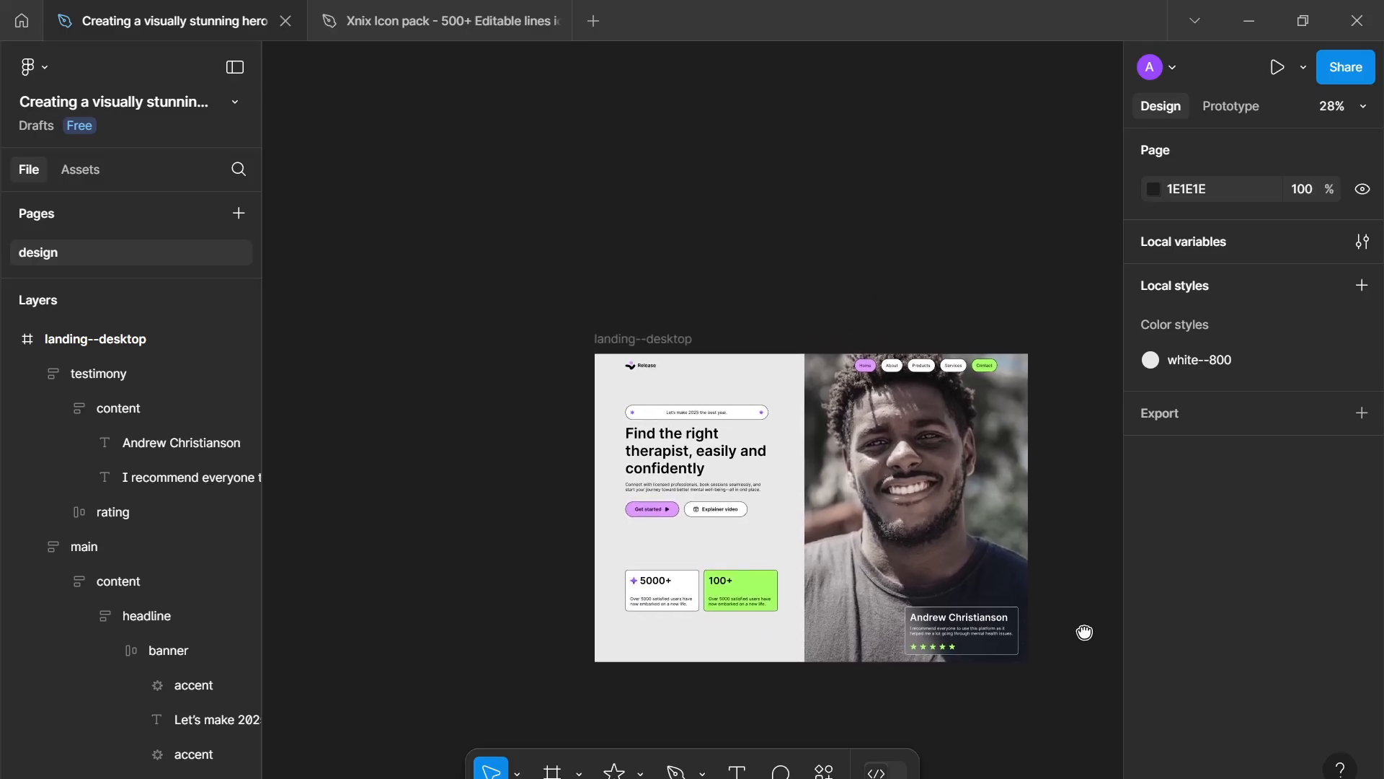
pyautogui.scroll(5, 844, 651)
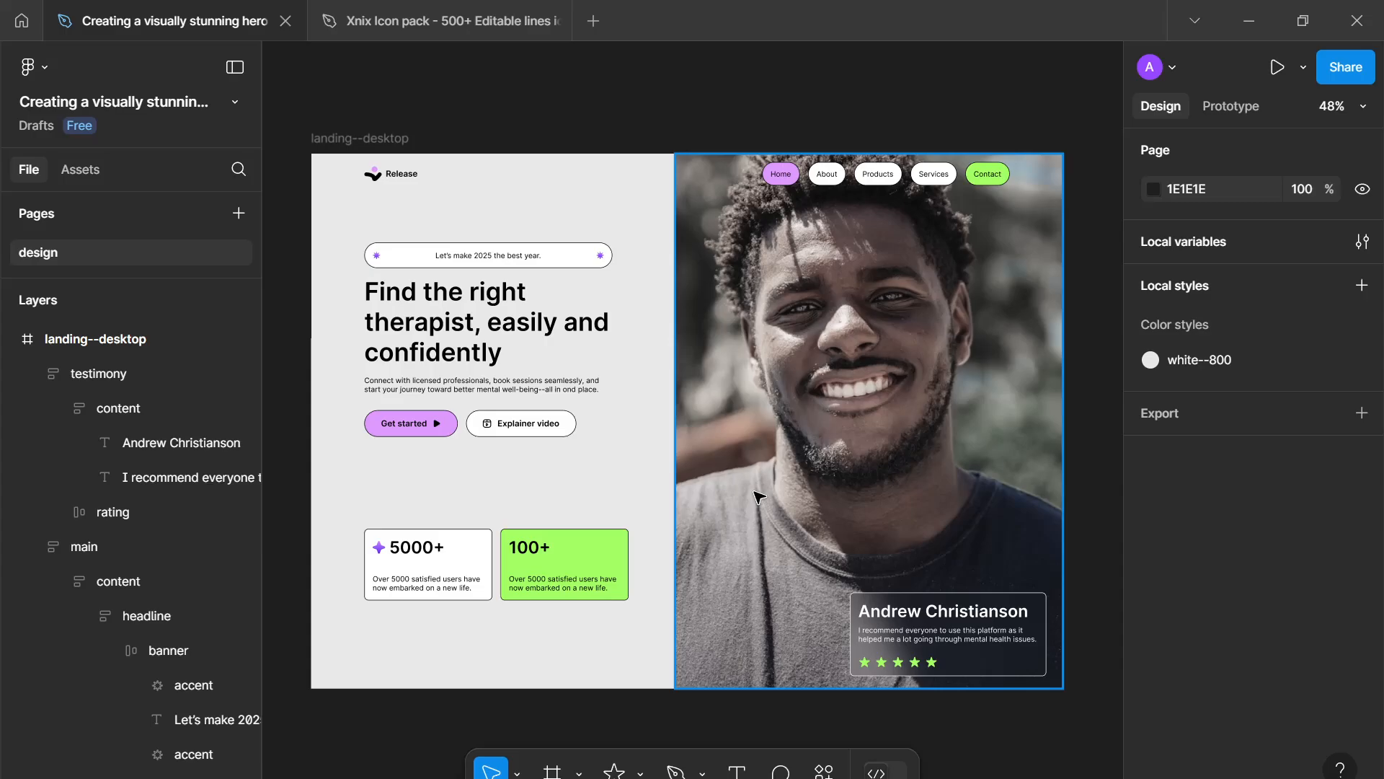
pyautogui.click(505, 368)
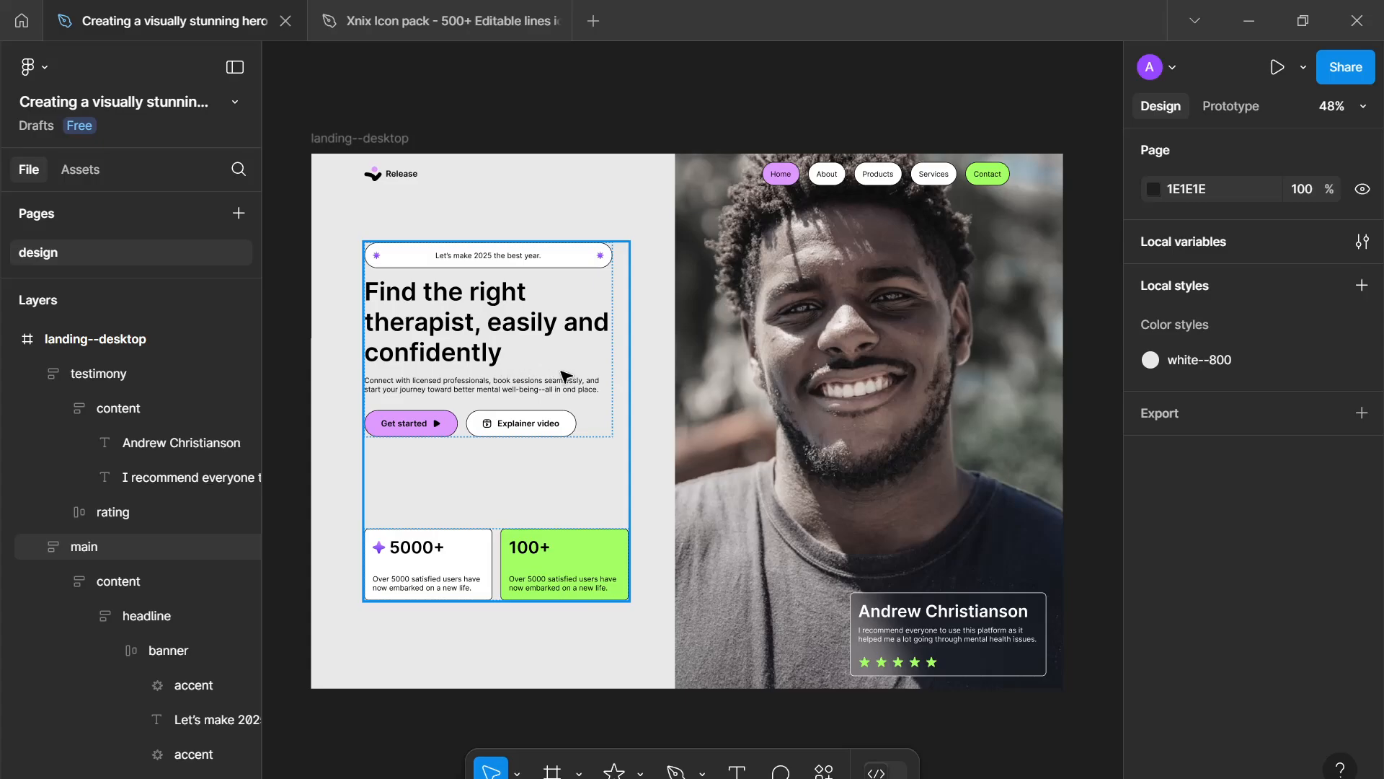
pyautogui.click(716, 431)
pyautogui.click(552, 589)
pyautogui.click(552, 589)
pyautogui.click(577, 258)
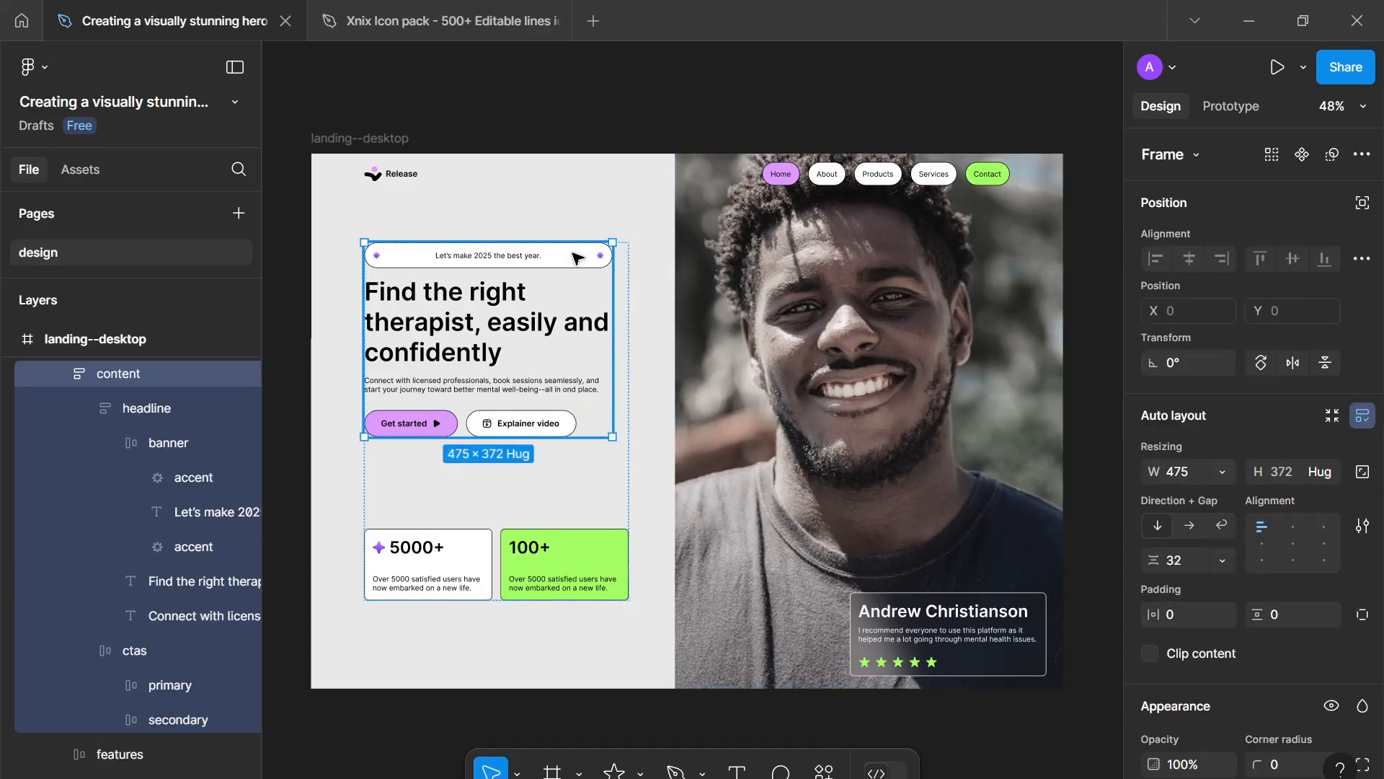
pyautogui.click(577, 258)
pyautogui.click(627, 630)
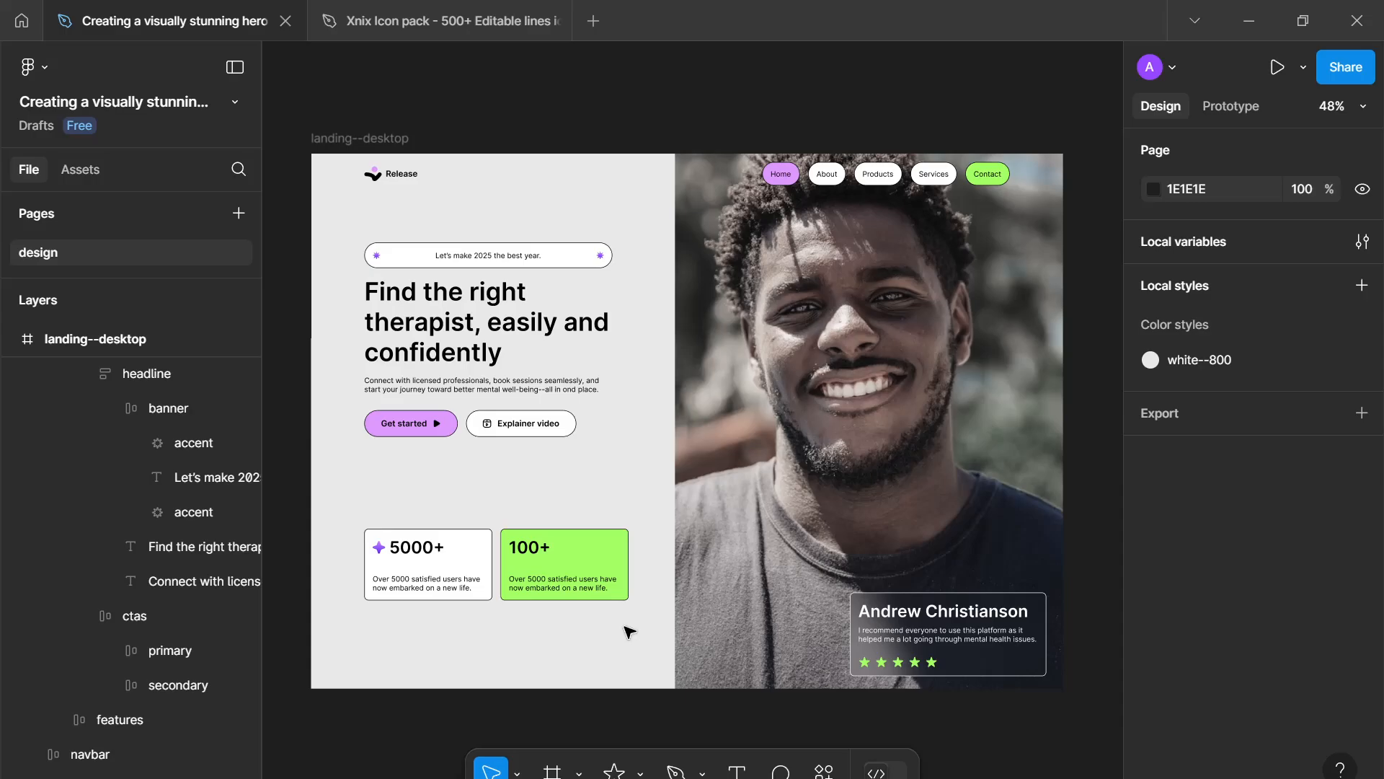
pyautogui.moveTo(624, 627); pyautogui.dragTo(630, 651)
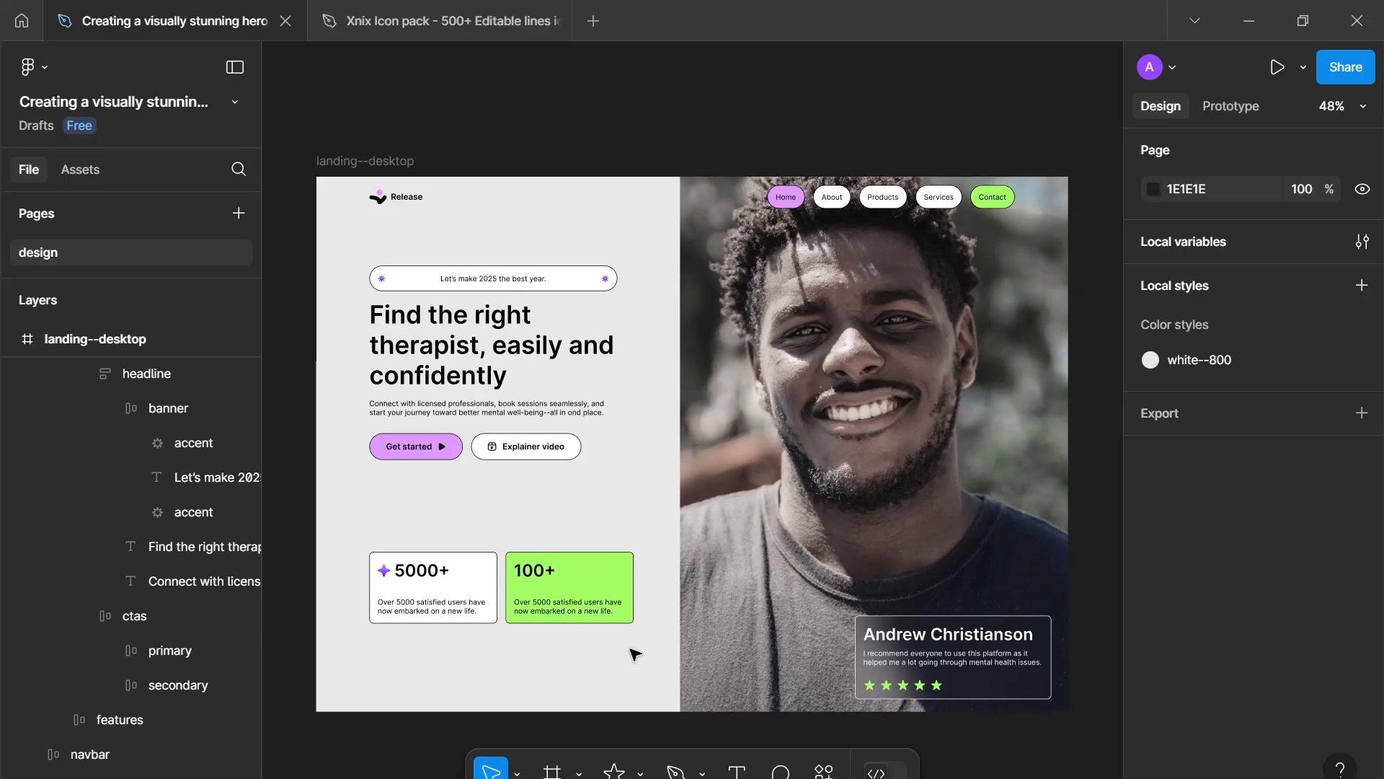